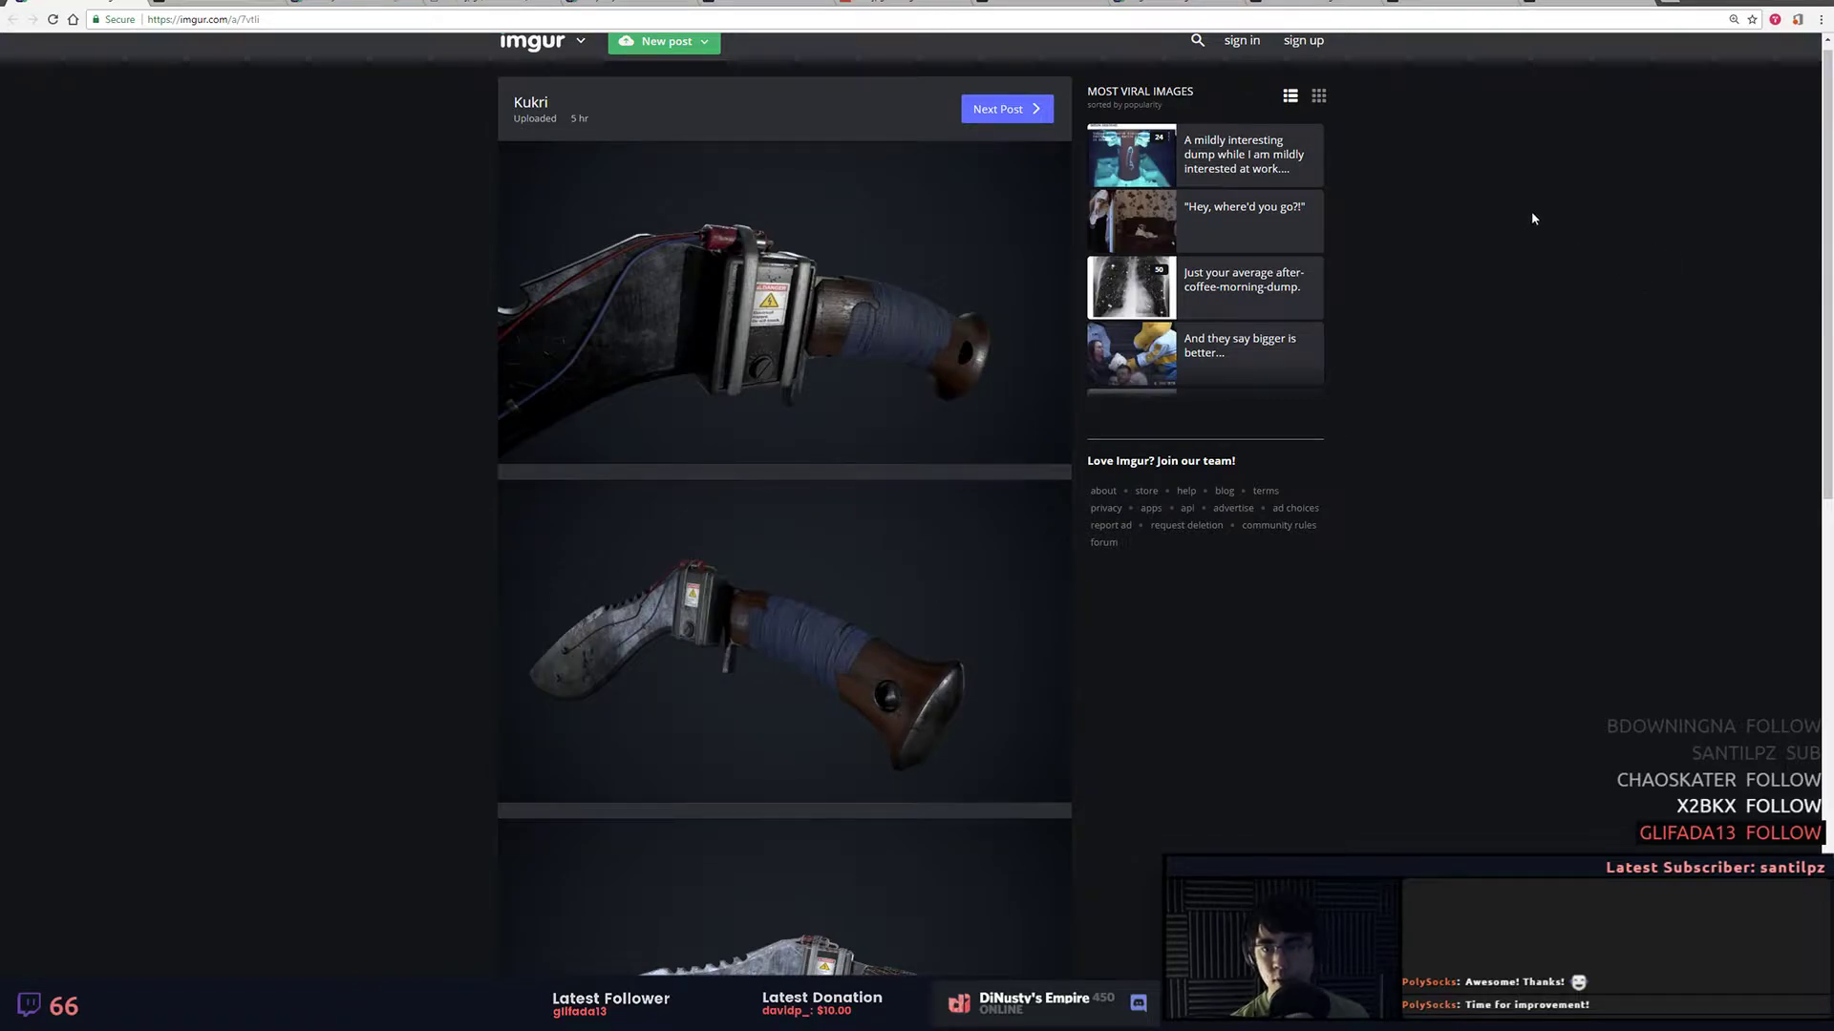
Step: Switch to Discord, read the first critique request in the stream-critique channel beside the Kukri images, and return to the browser
{"action": "key", "text": "alt+Tab"}
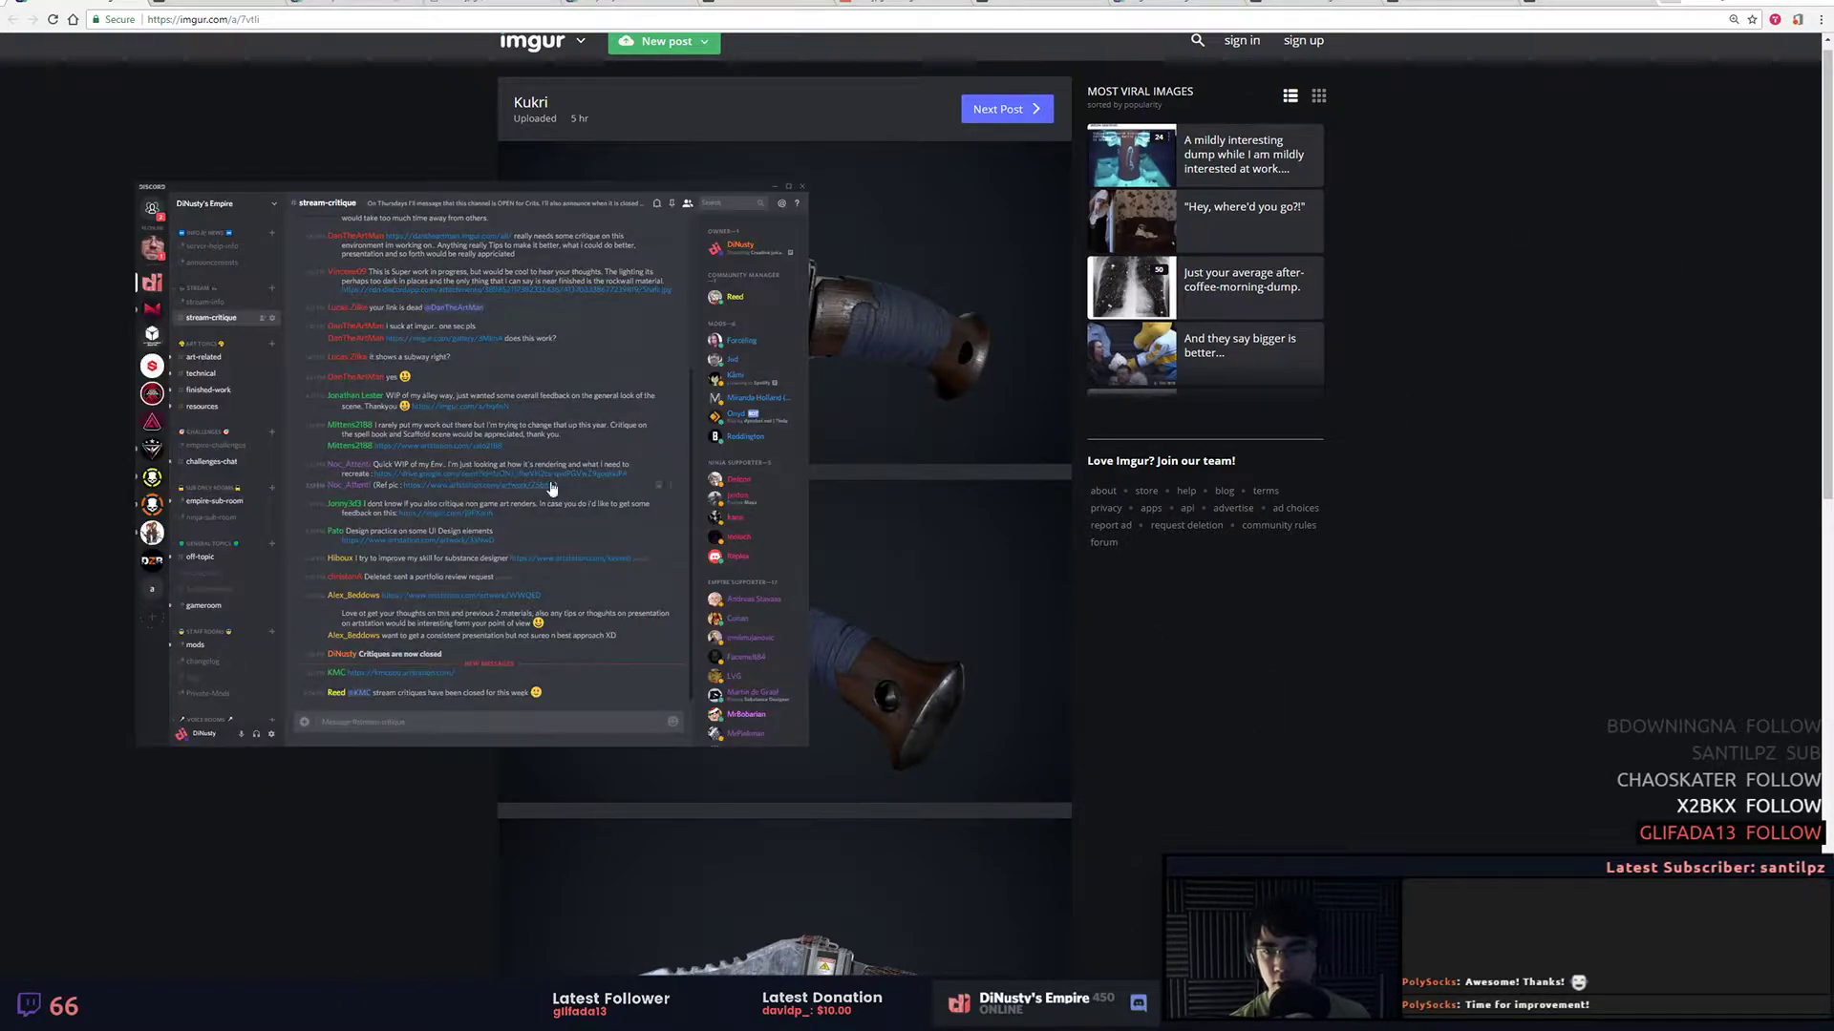
{"action": "scroll", "coordinate": [551, 488], "scroll_direction": "up", "scroll_amount": 3}
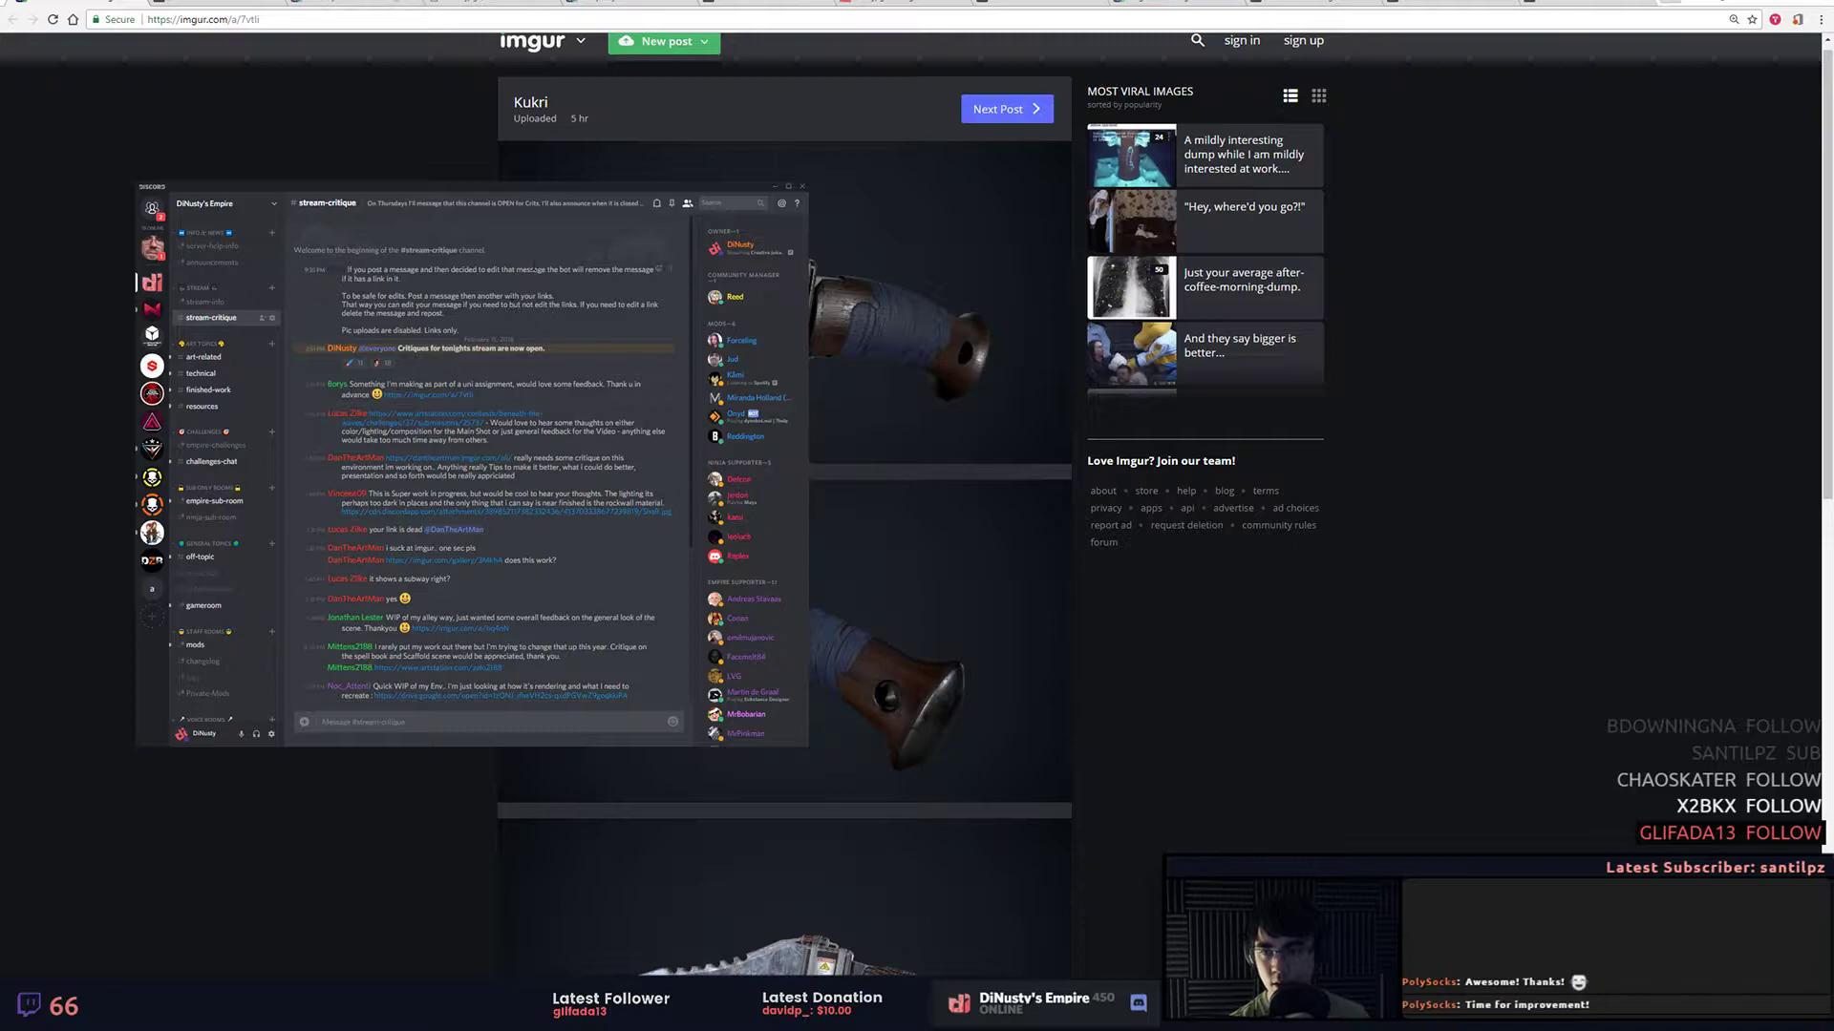
{"action": "left_click_drag", "start_coordinate": [496, 199], "coordinate": [1427, 195]}
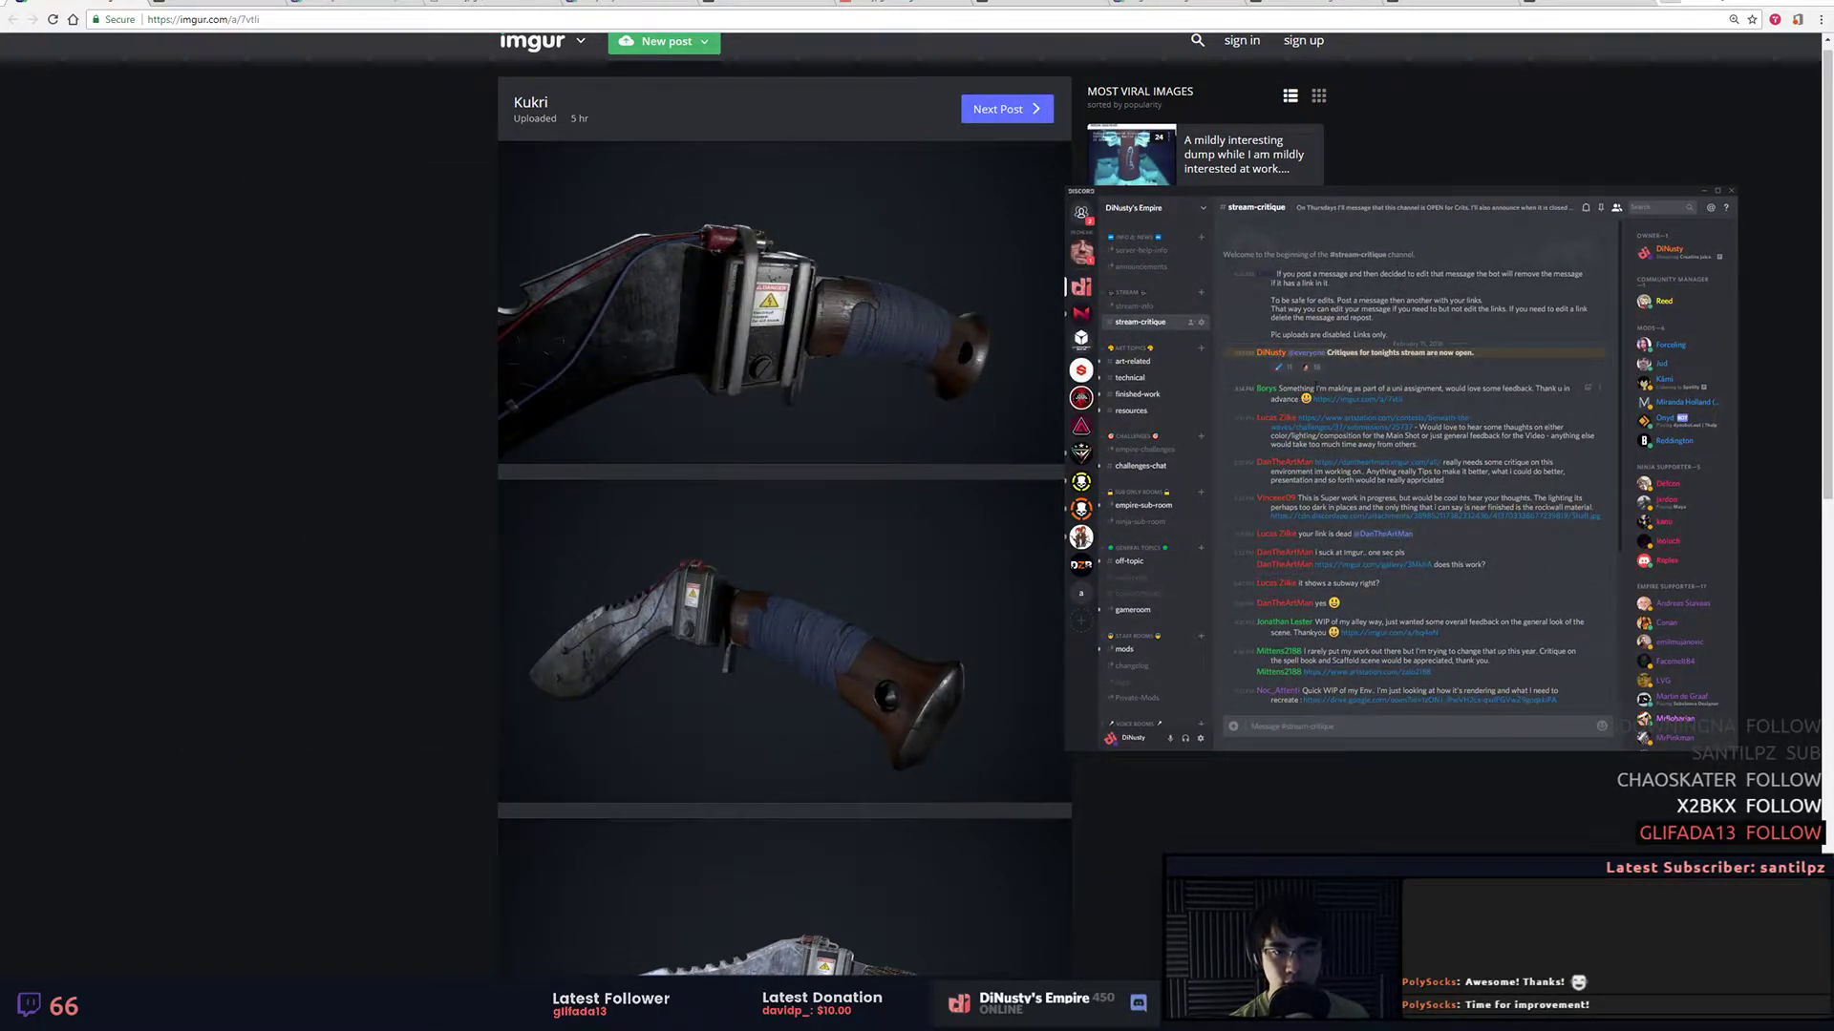
{"action": "left_click_drag", "start_coordinate": [1316, 387], "coordinate": [1605, 397]}
{"action": "left_click_drag", "start_coordinate": [1404, 400], "coordinate": [1540, 389]}
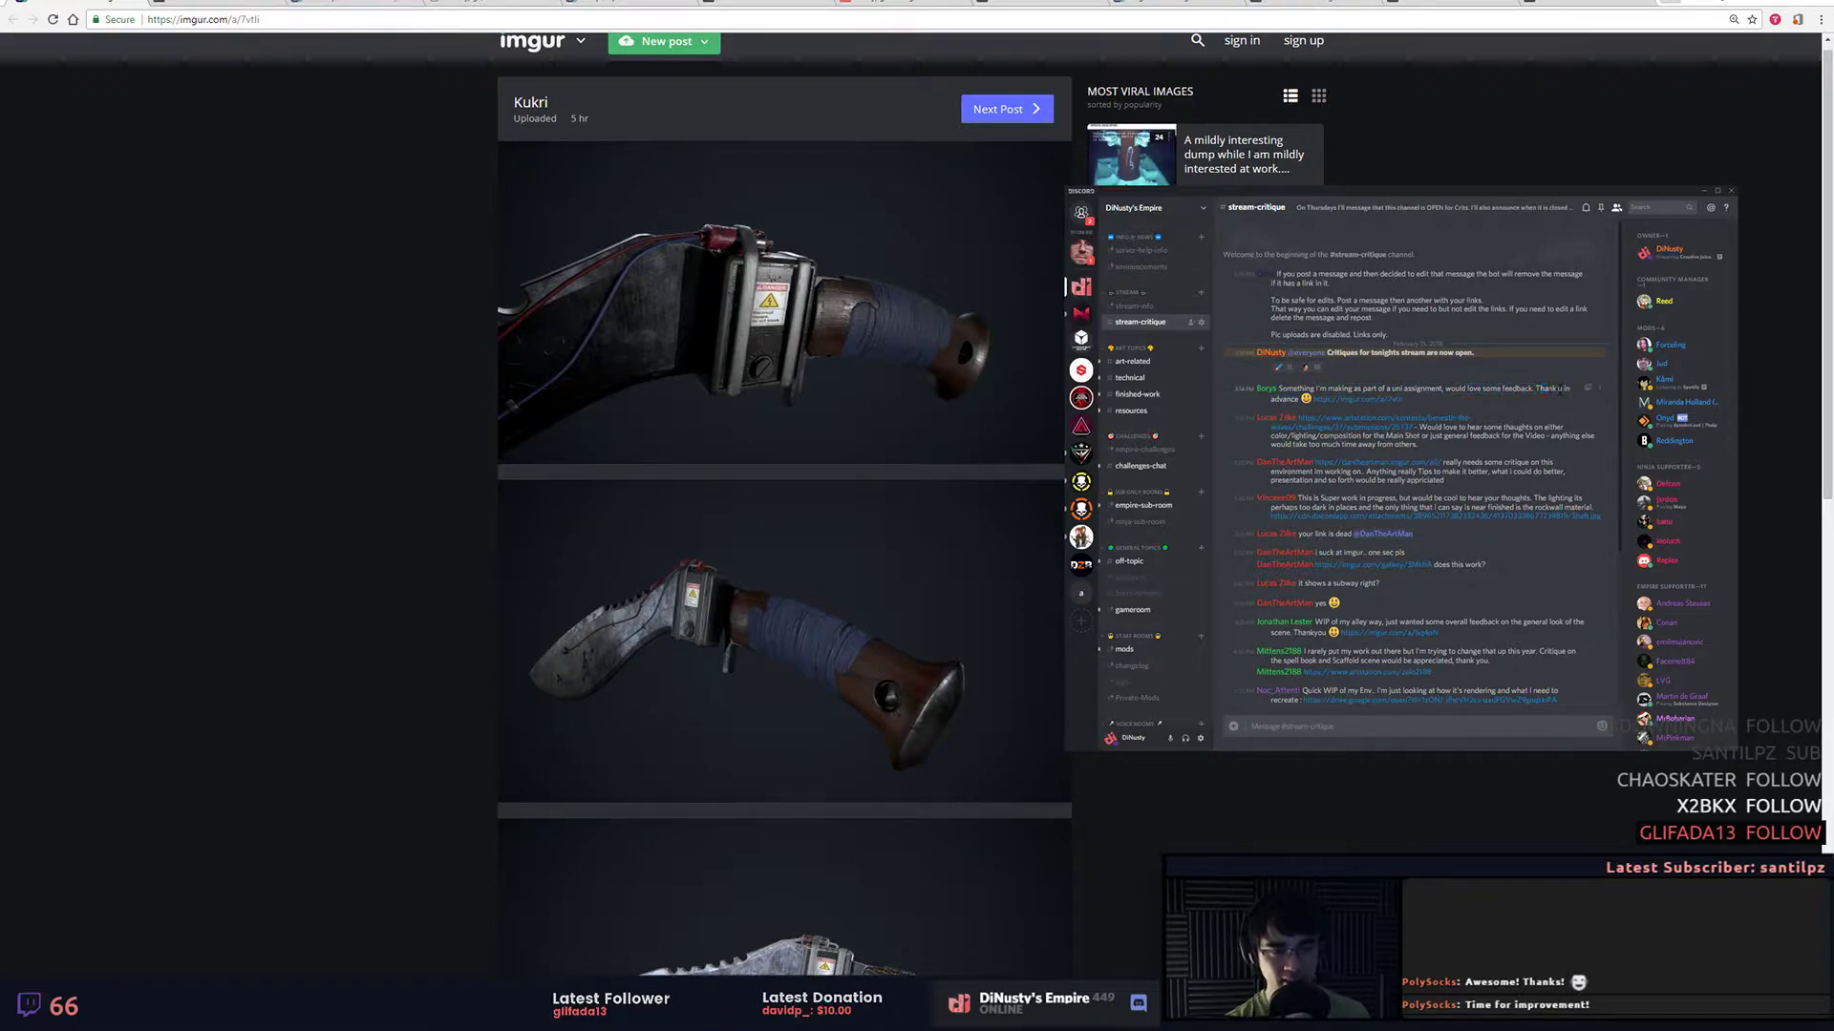
{"action": "left_click", "coordinate": [1567, 382]}
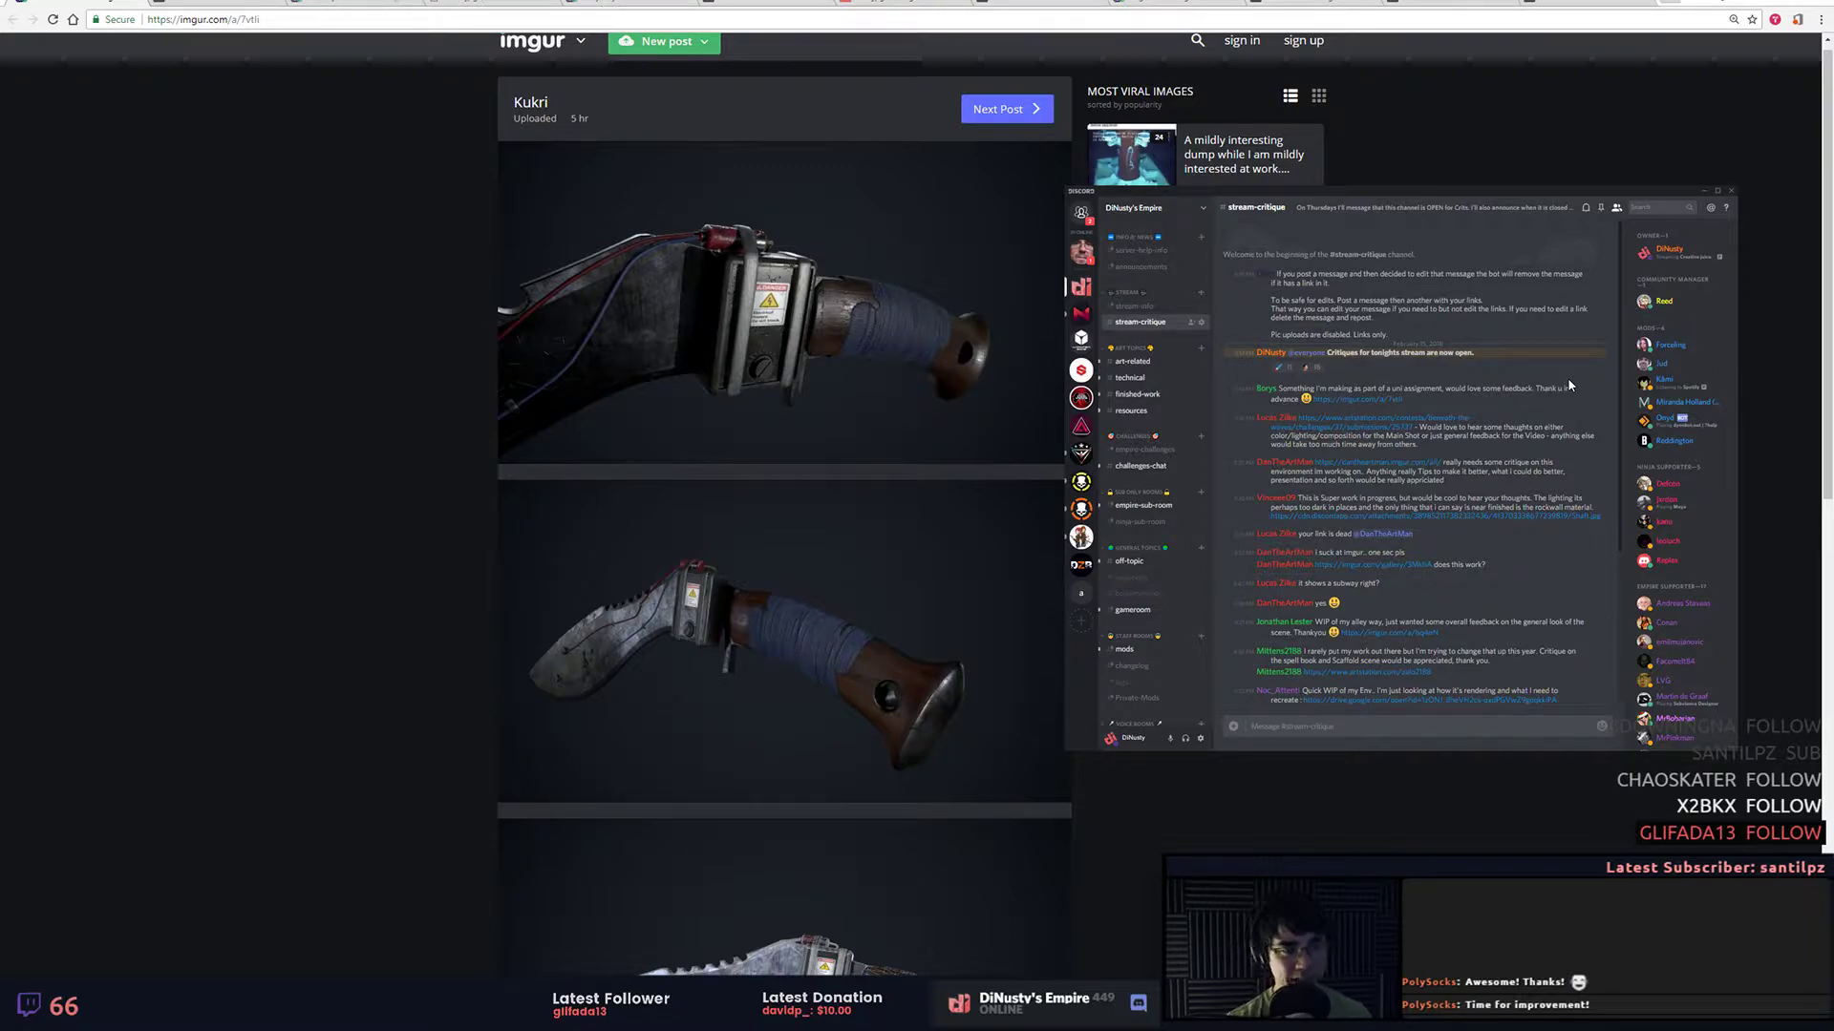
{"action": "left_click", "coordinate": [421, 442]}
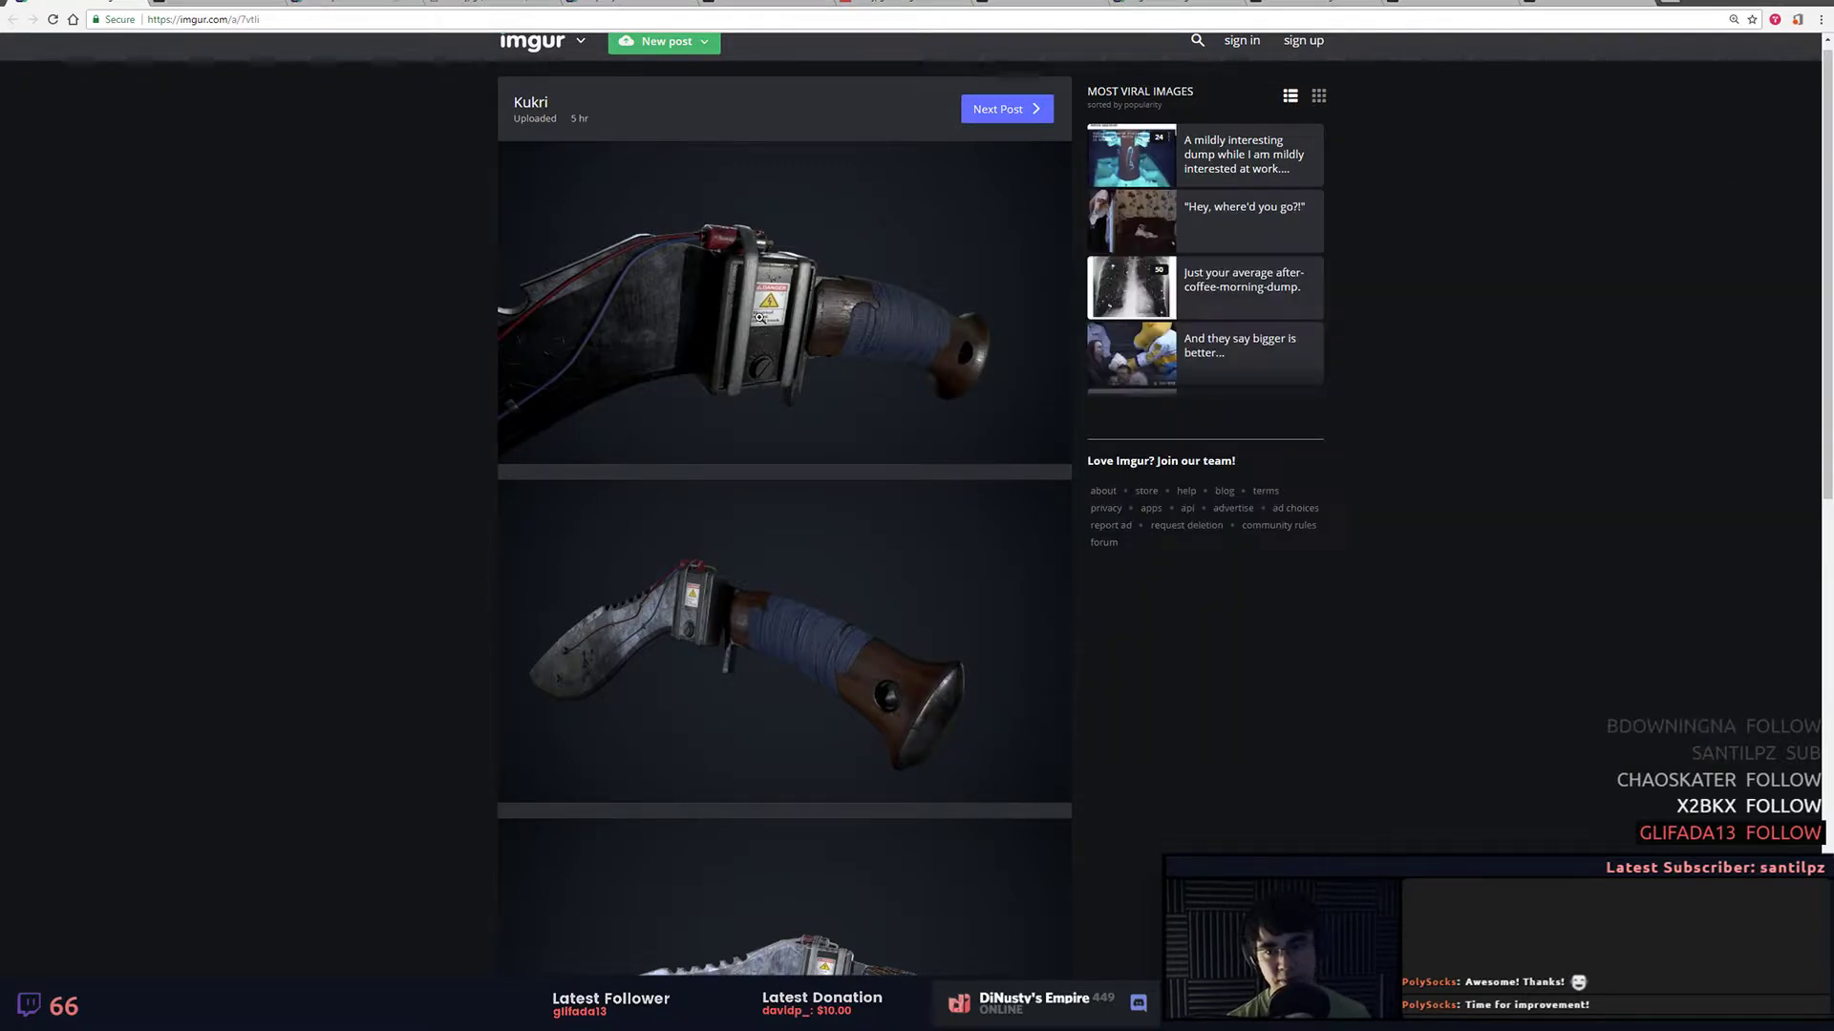
Step: Examine the enlarged close-up of the kukri's electrical box and handle, and skim the other images in the post
{"action": "left_click", "coordinate": [603, 358]}
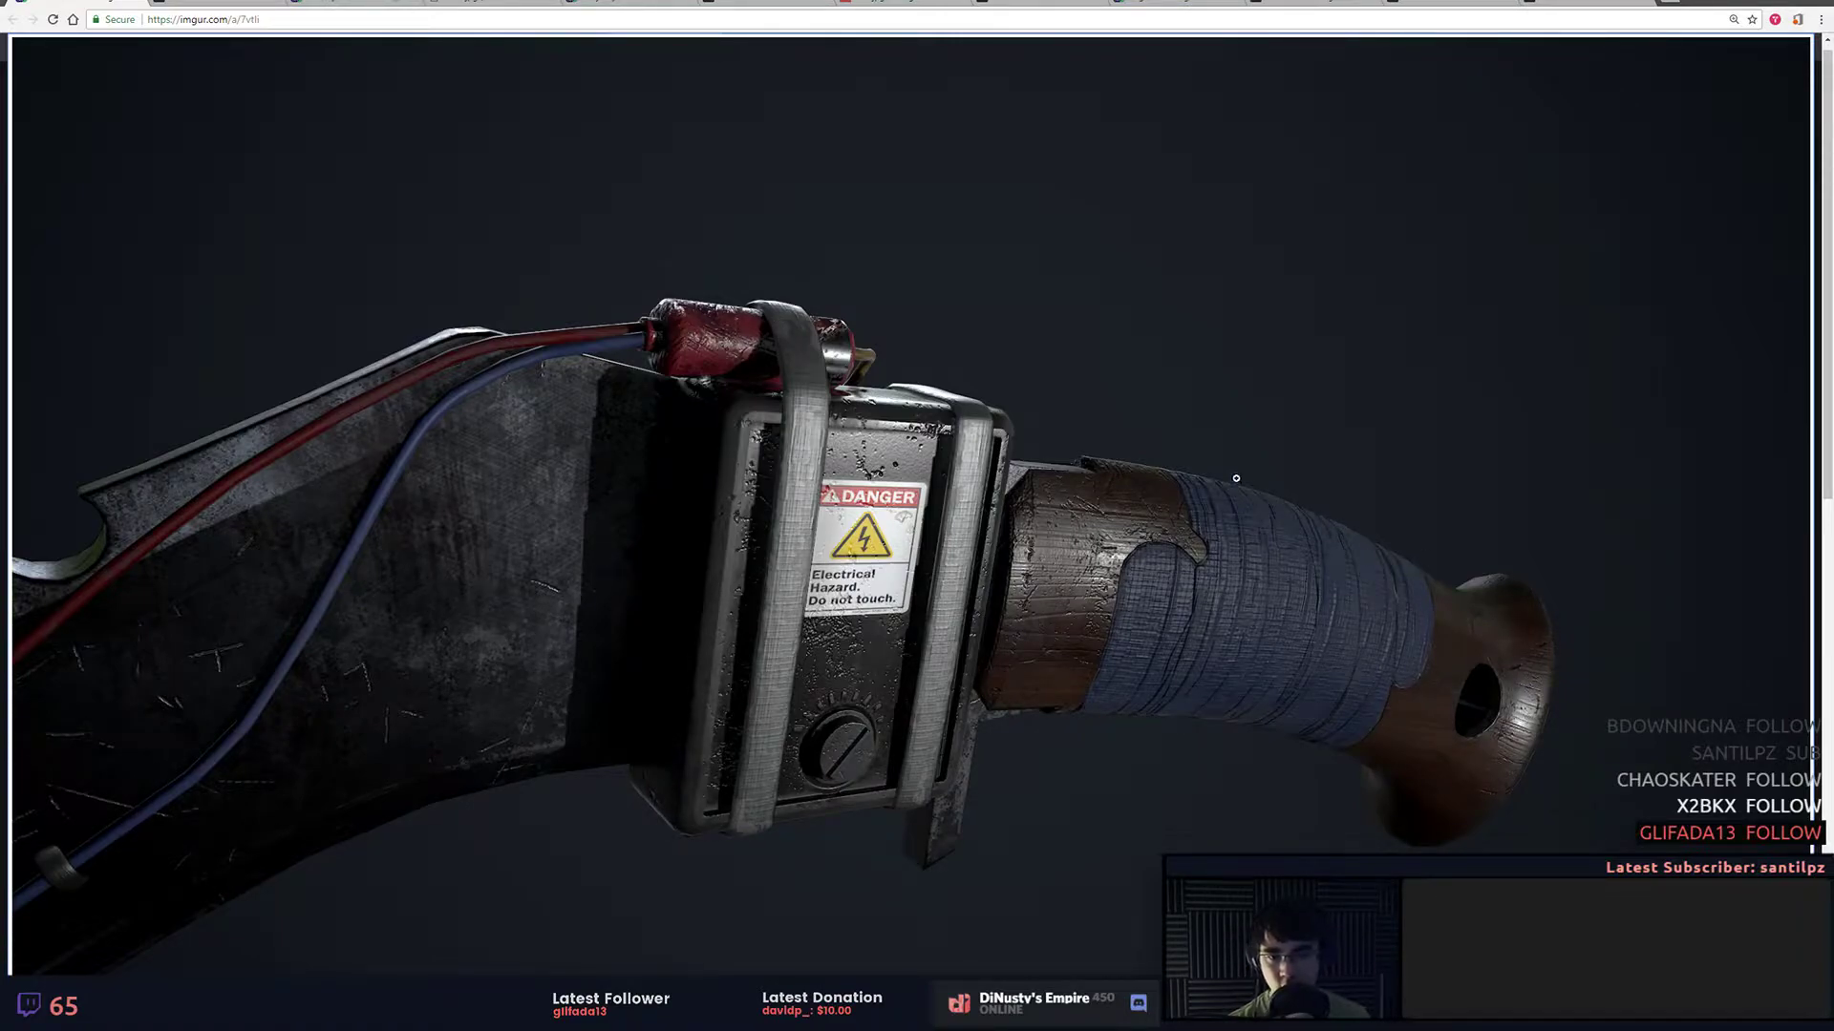
{"action": "left_click", "coordinate": [132, 363]}
{"action": "scroll", "coordinate": [1040, 602], "scroll_direction": "down", "scroll_amount": 8}
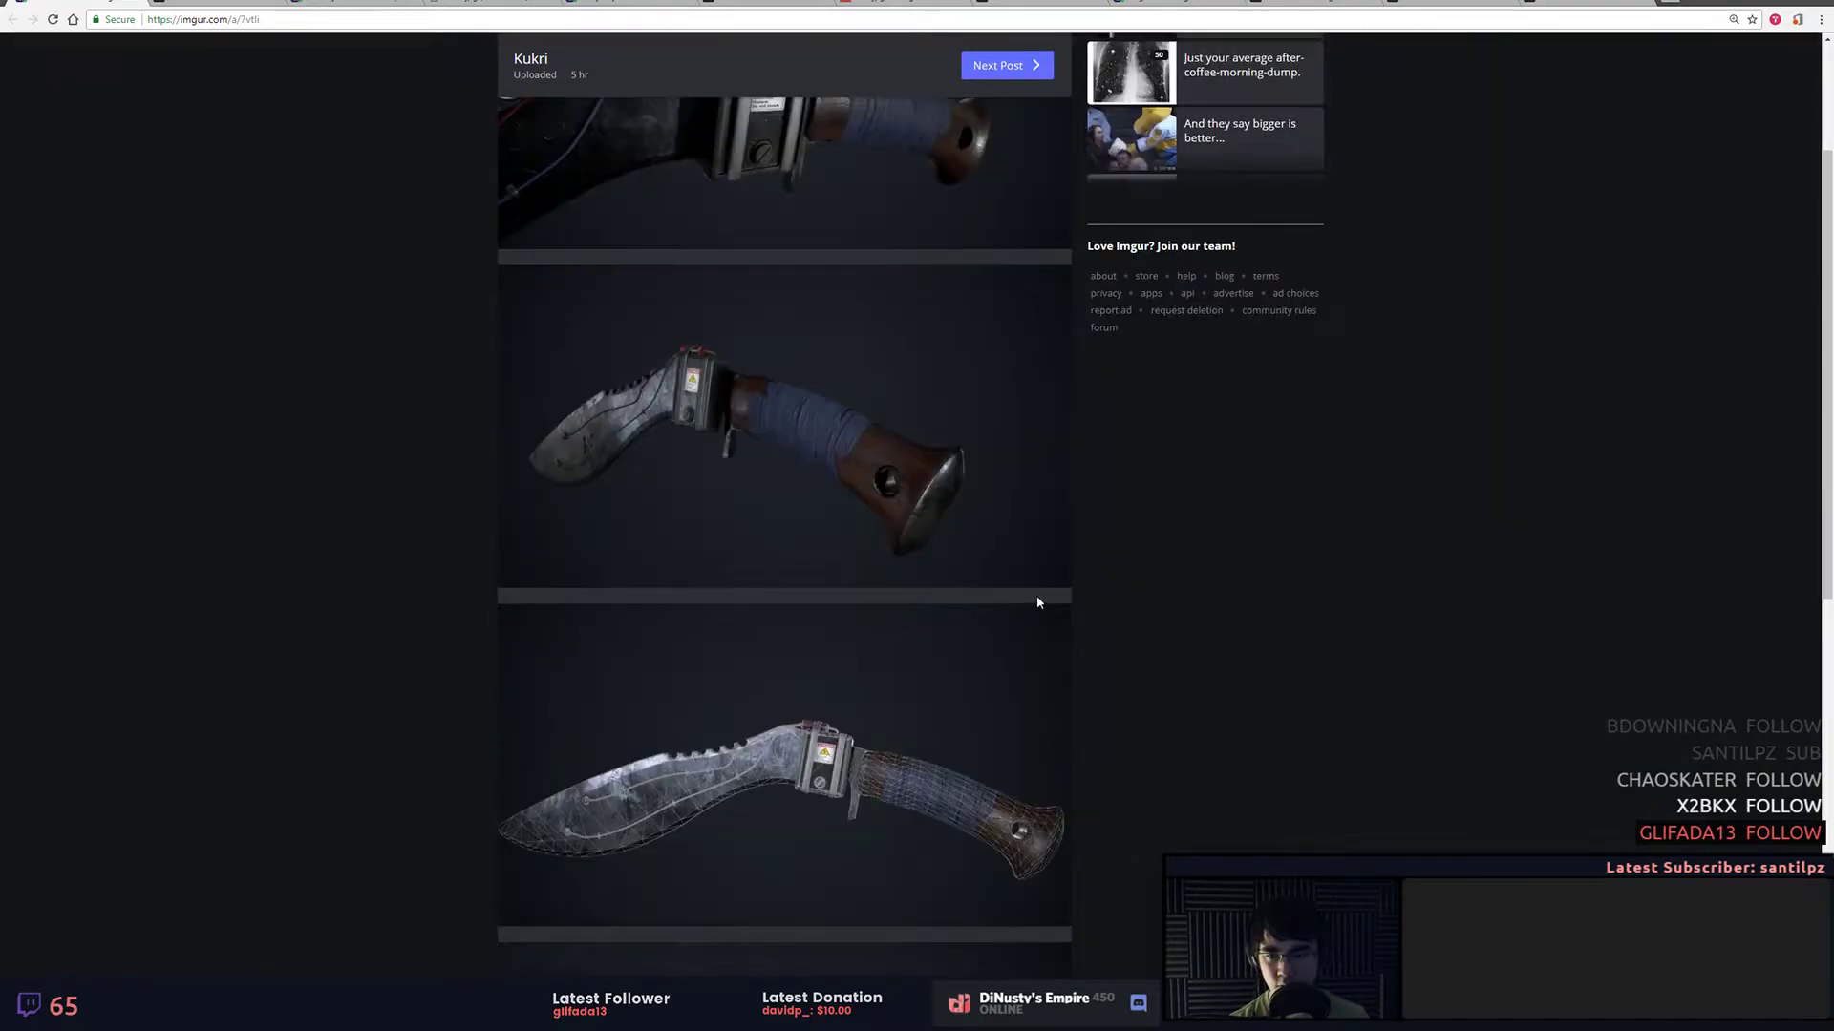
{"action": "scroll", "coordinate": [1146, 636], "scroll_direction": "down", "scroll_amount": 4}
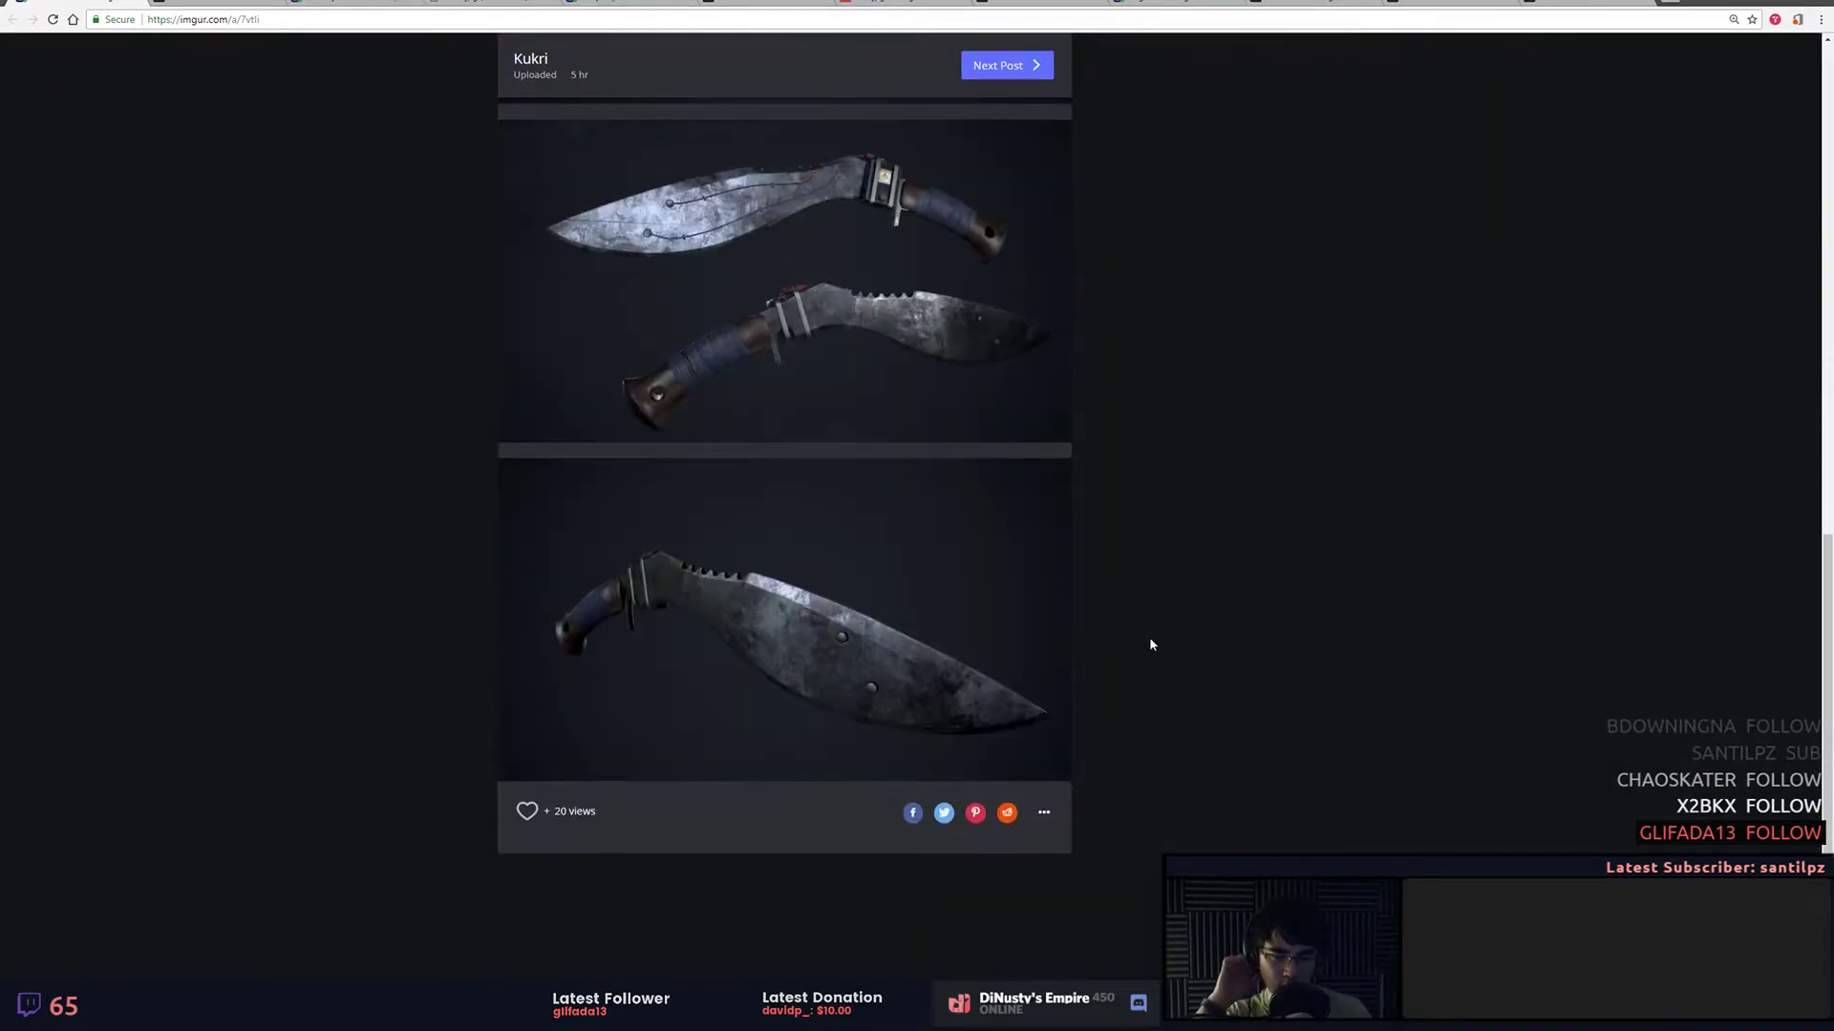
{"action": "scroll", "coordinate": [1149, 638], "scroll_direction": "up", "scroll_amount": 10}
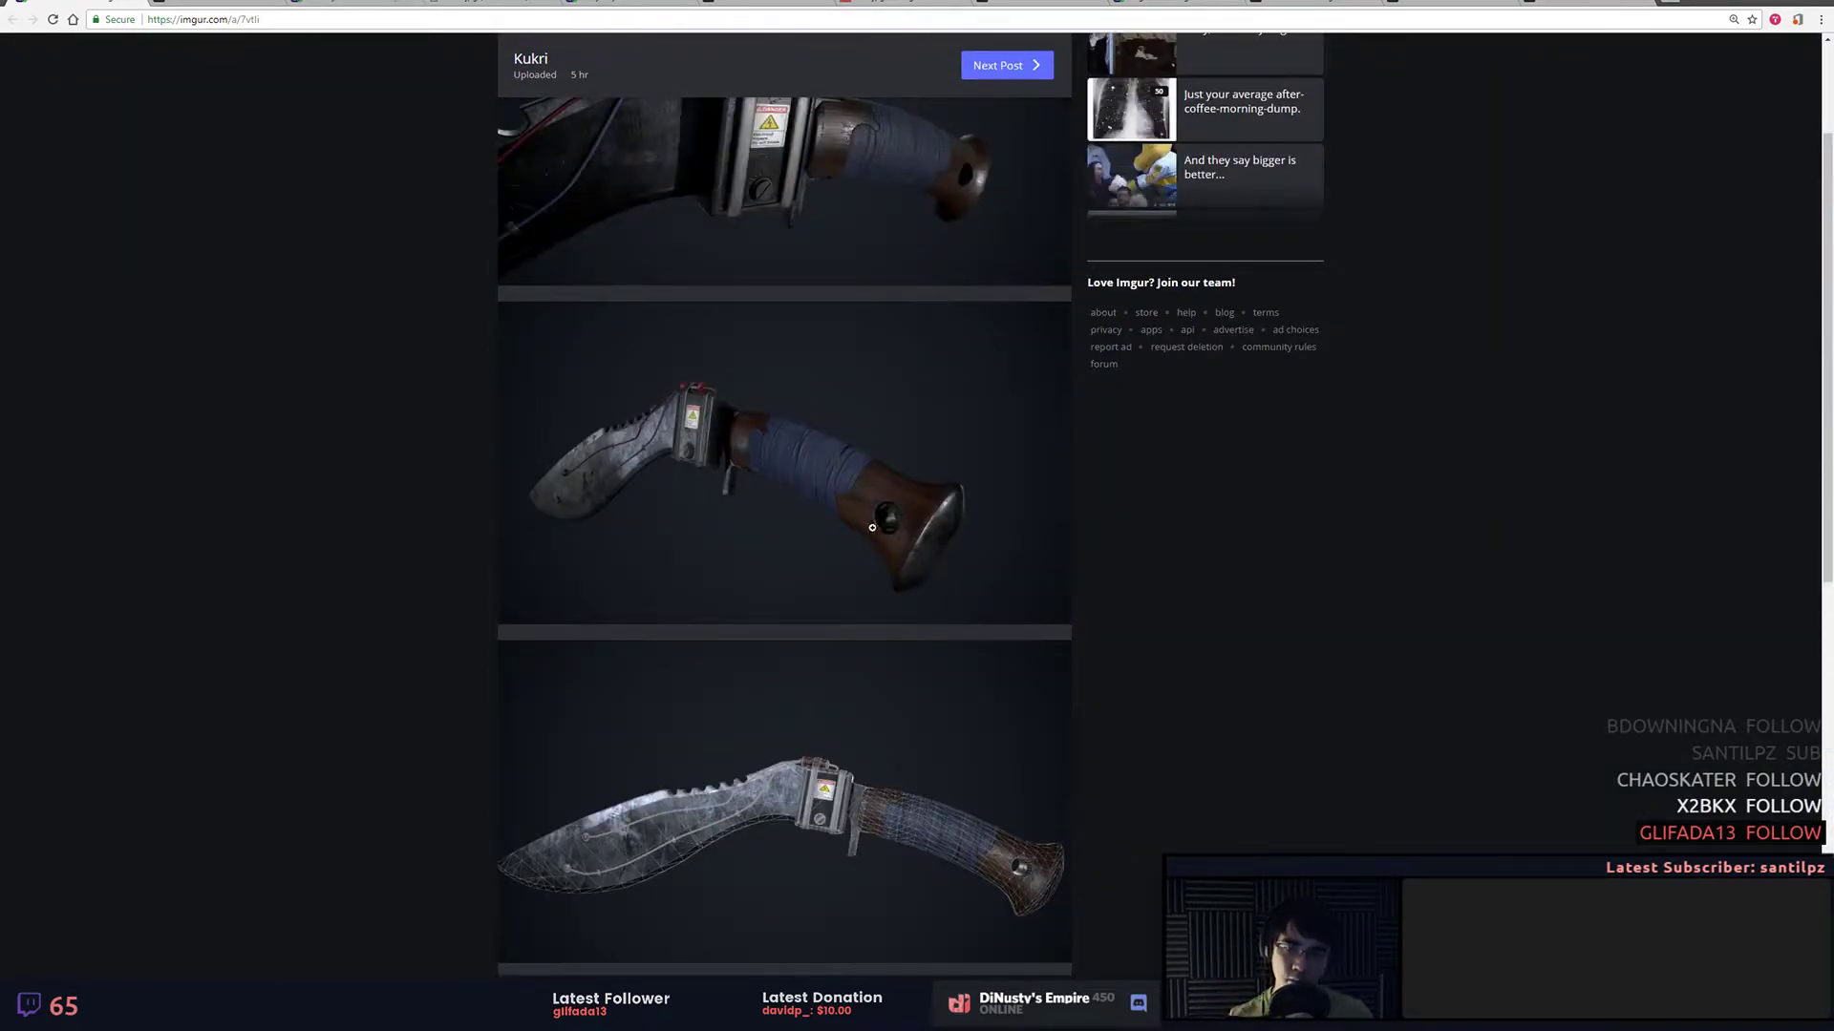
Step: Compare enlarged views of the kukri's angled handle shot, its wireframe render and the opening electrical box close-up
{"action": "left_click", "coordinate": [872, 527]}
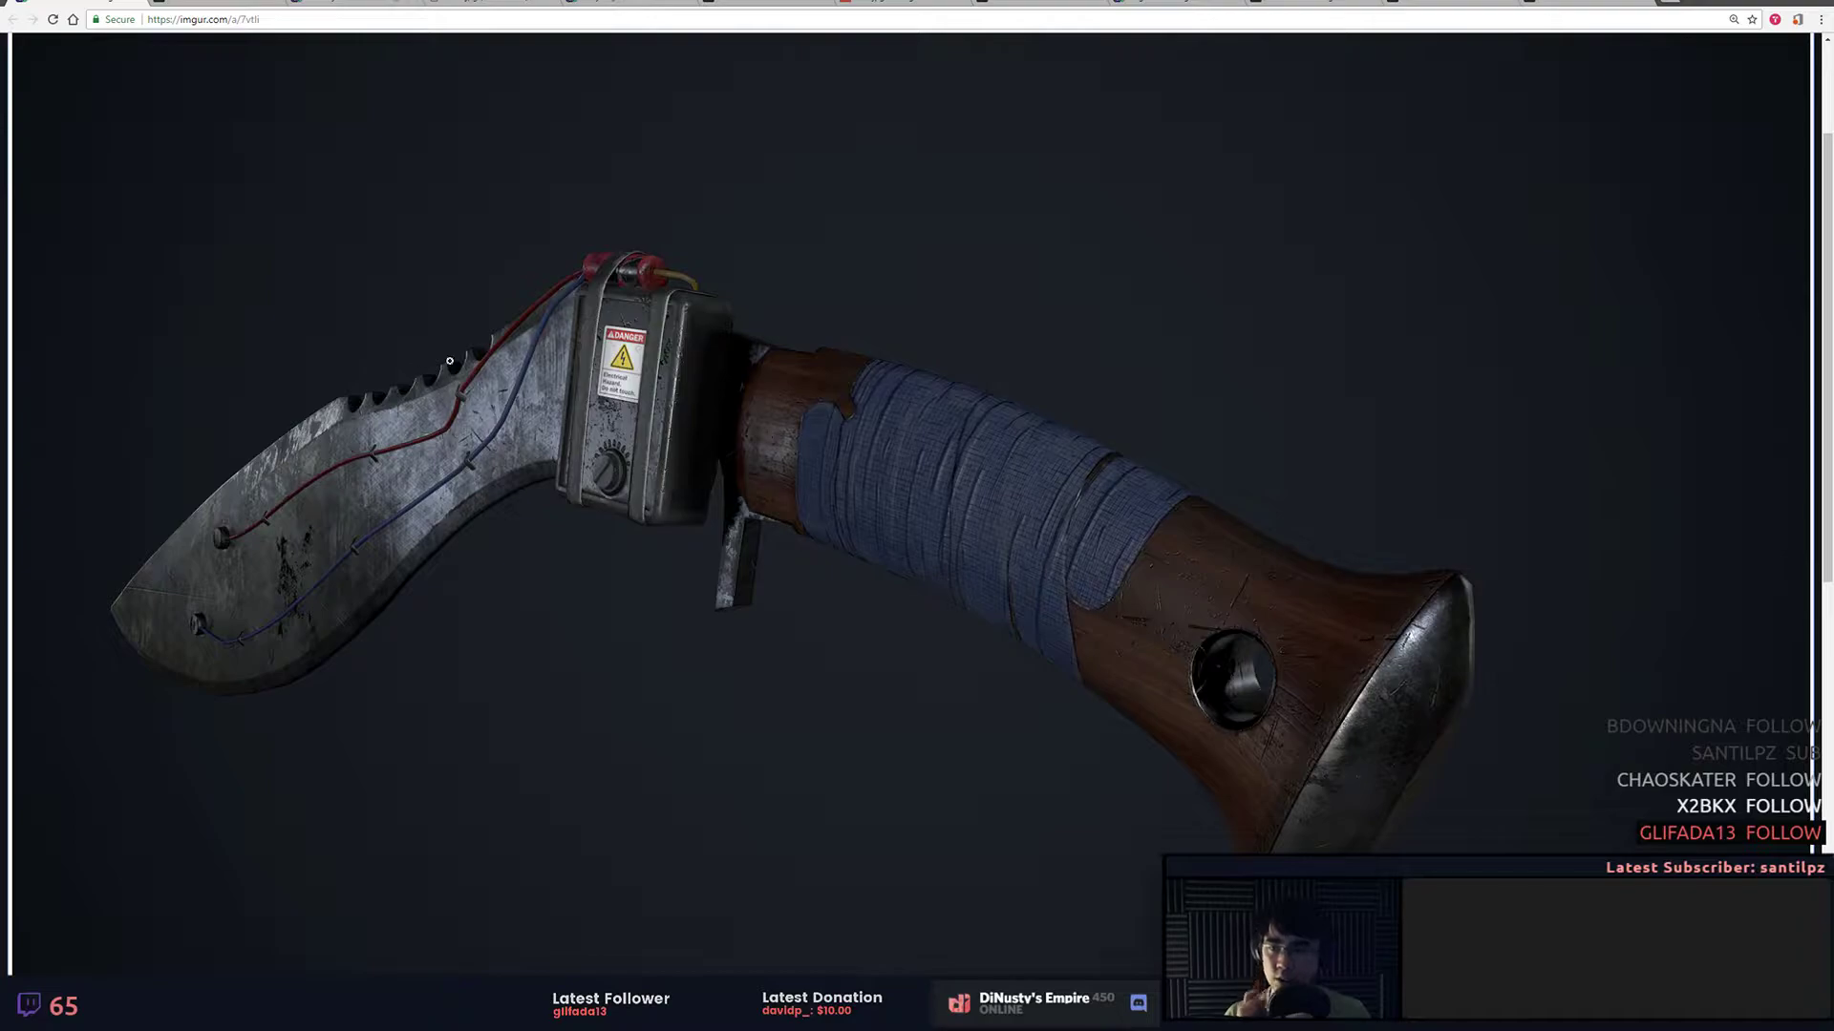
{"action": "left_click", "coordinate": [768, 598]}
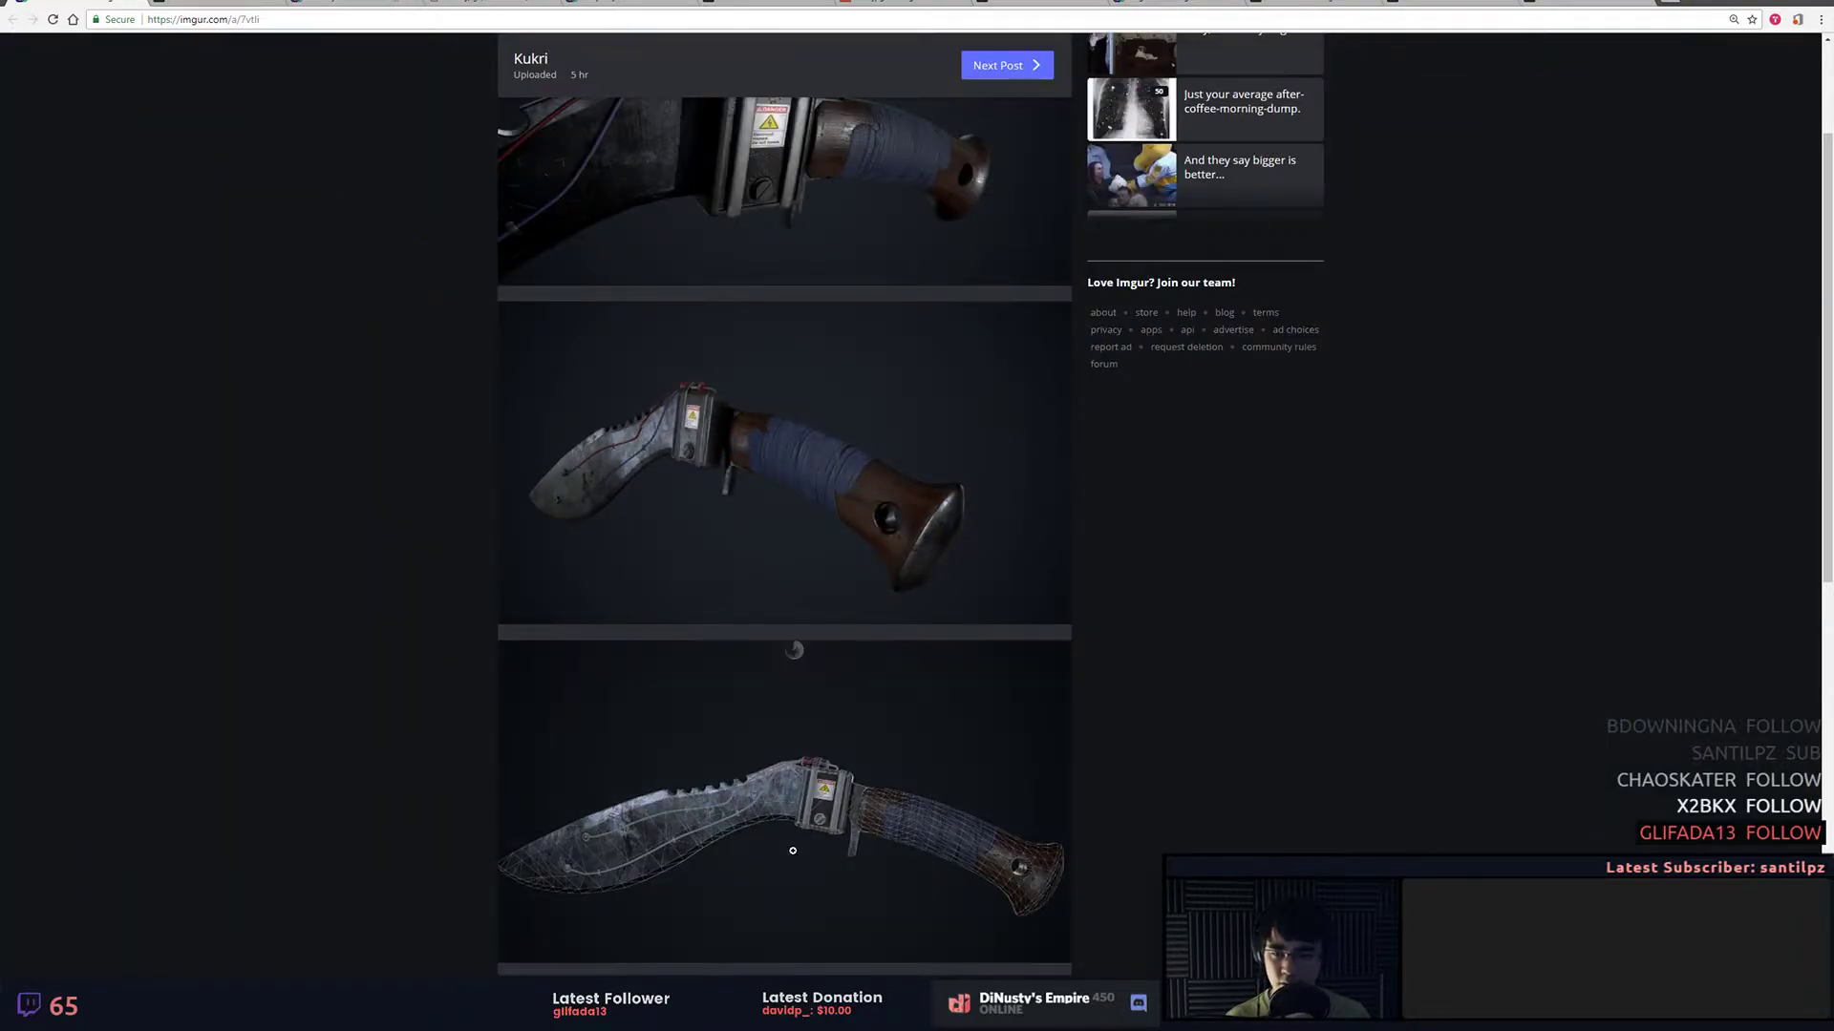
{"action": "left_click", "coordinate": [792, 651]}
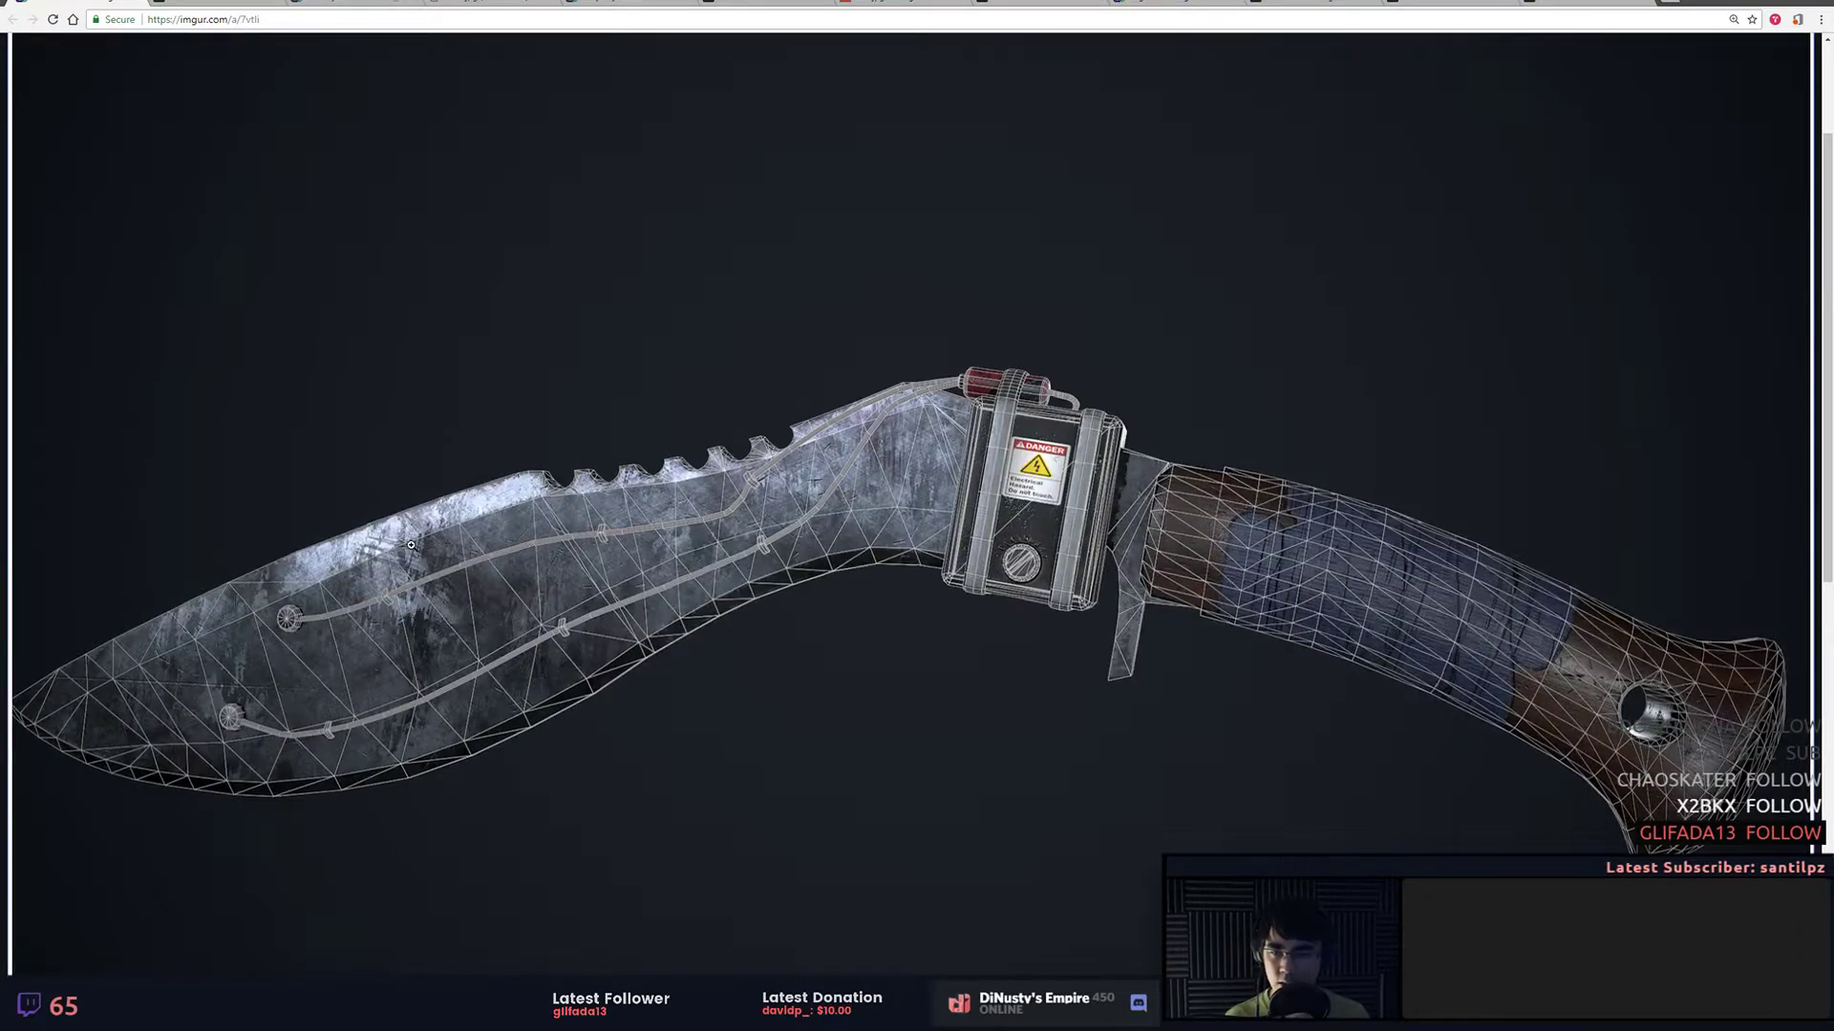
{"action": "left_click", "coordinate": [488, 732]}
{"action": "left_click", "coordinate": [623, 436]}
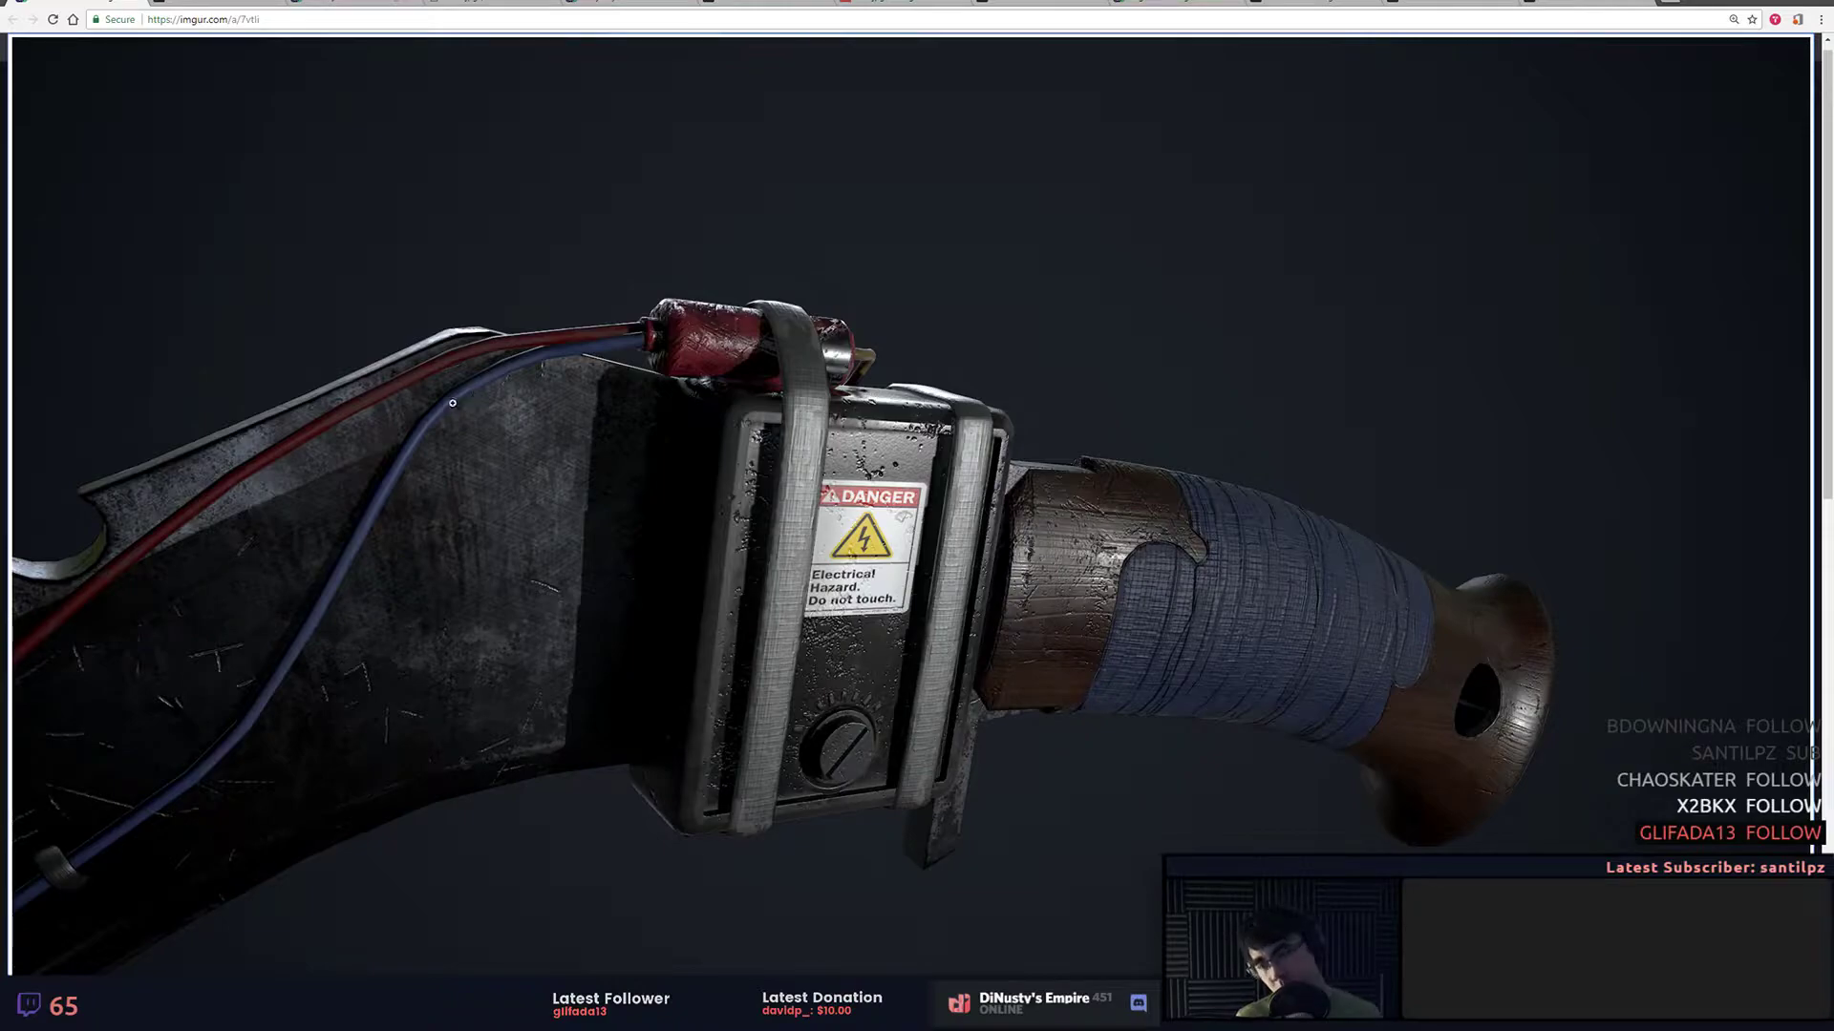
{"action": "left_click", "coordinate": [563, 425]}
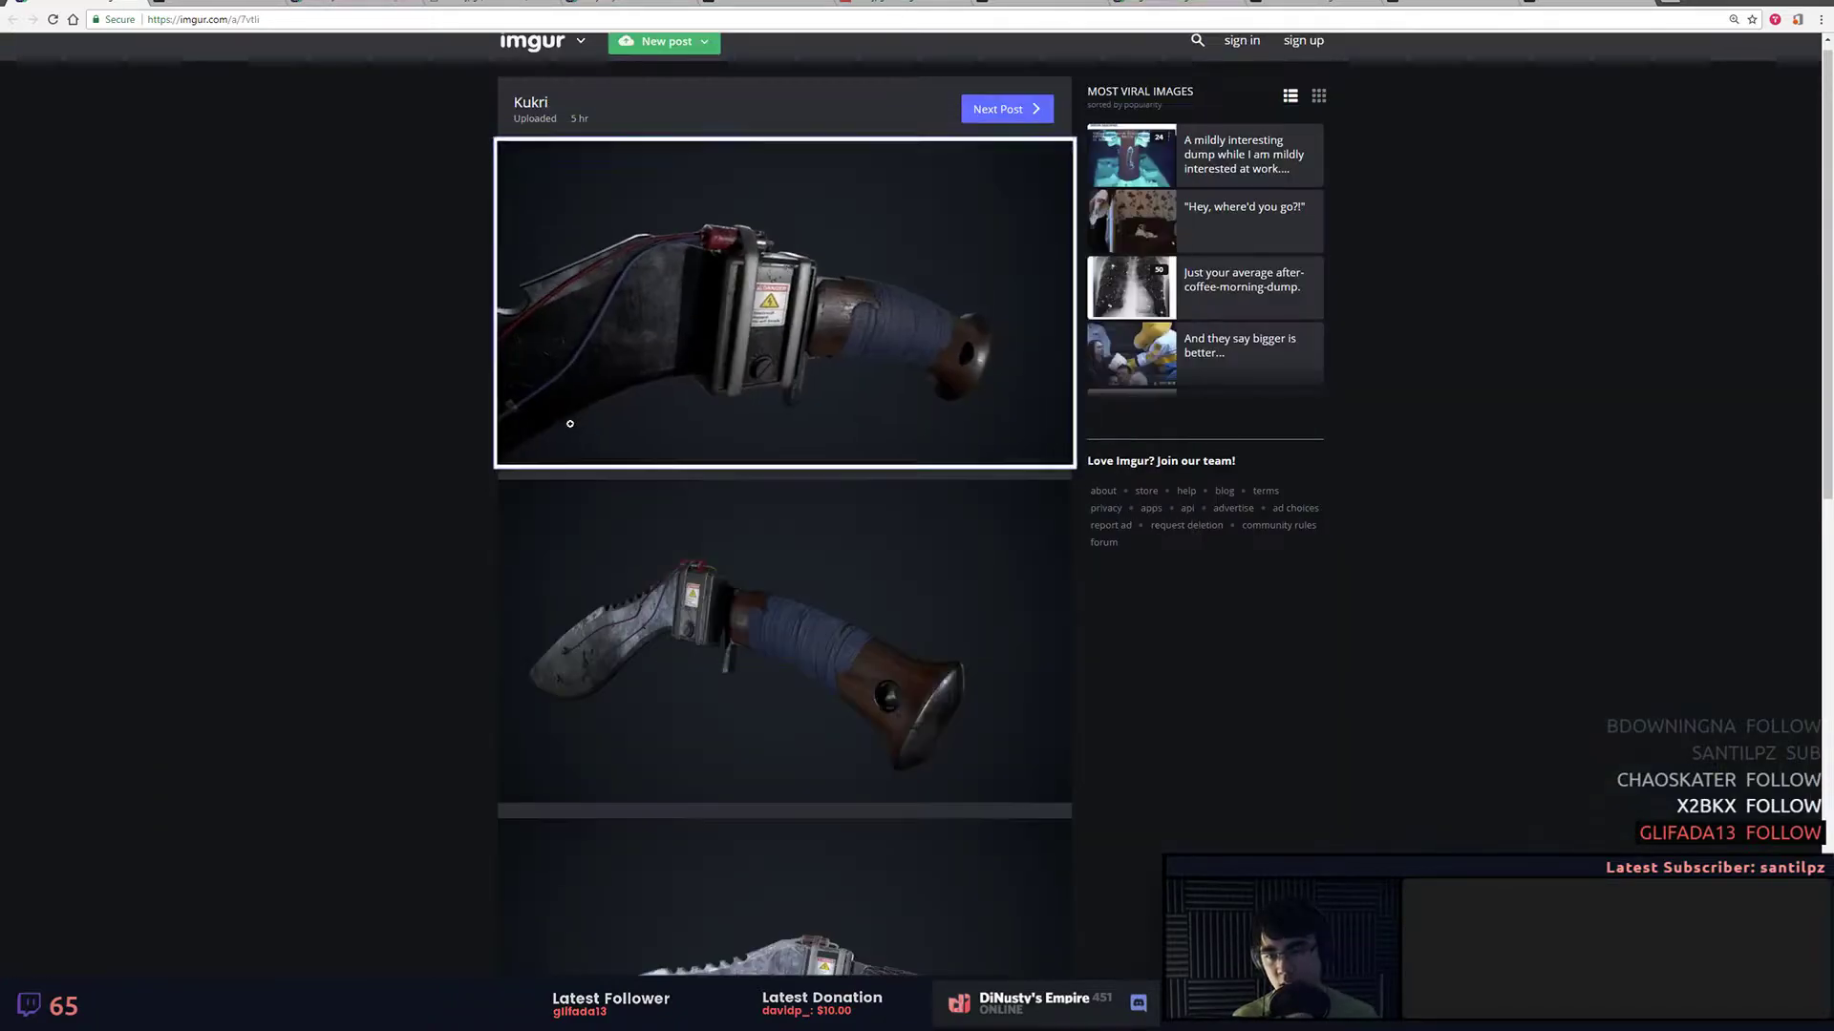
Step: Examine the enlarged render showing both sides of the kukri, including the blade surface, wires and handle
{"action": "scroll", "coordinate": [775, 483], "scroll_direction": "down", "scroll_amount": 10}
{"action": "scroll", "coordinate": [1318, 631], "scroll_direction": "up", "scroll_amount": 4}
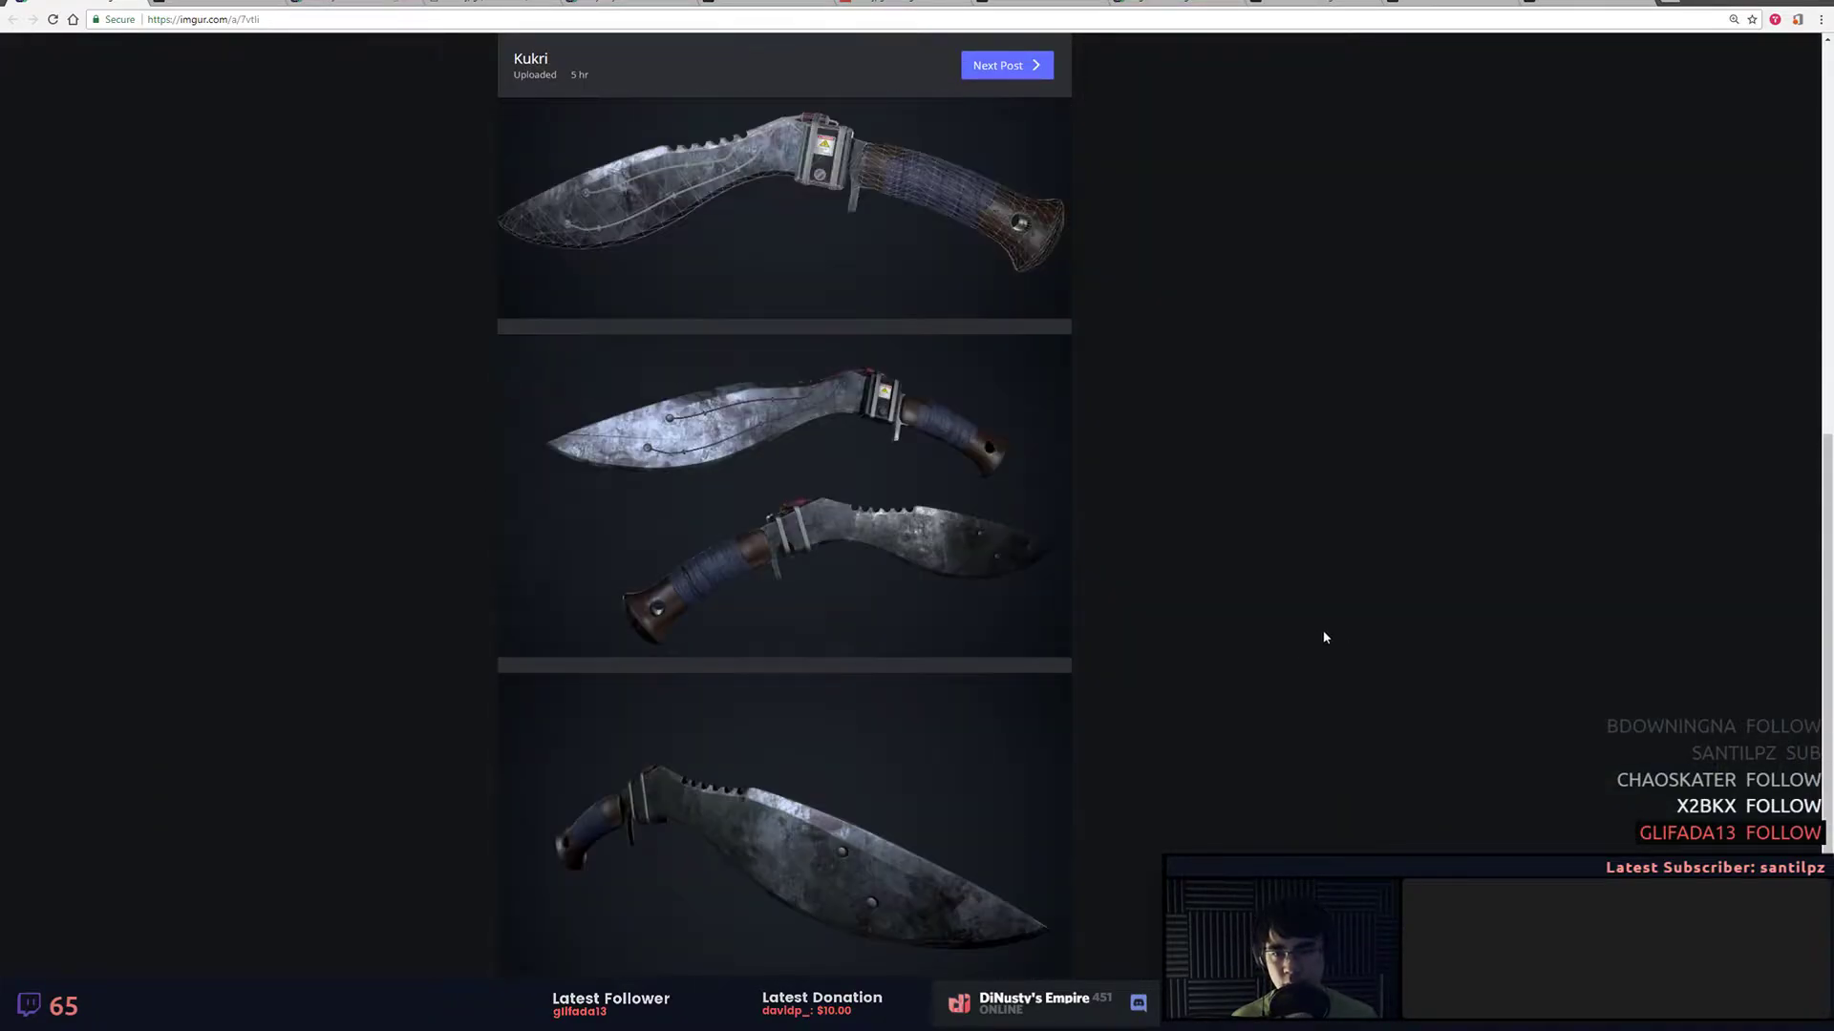
{"action": "left_click", "coordinate": [922, 543]}
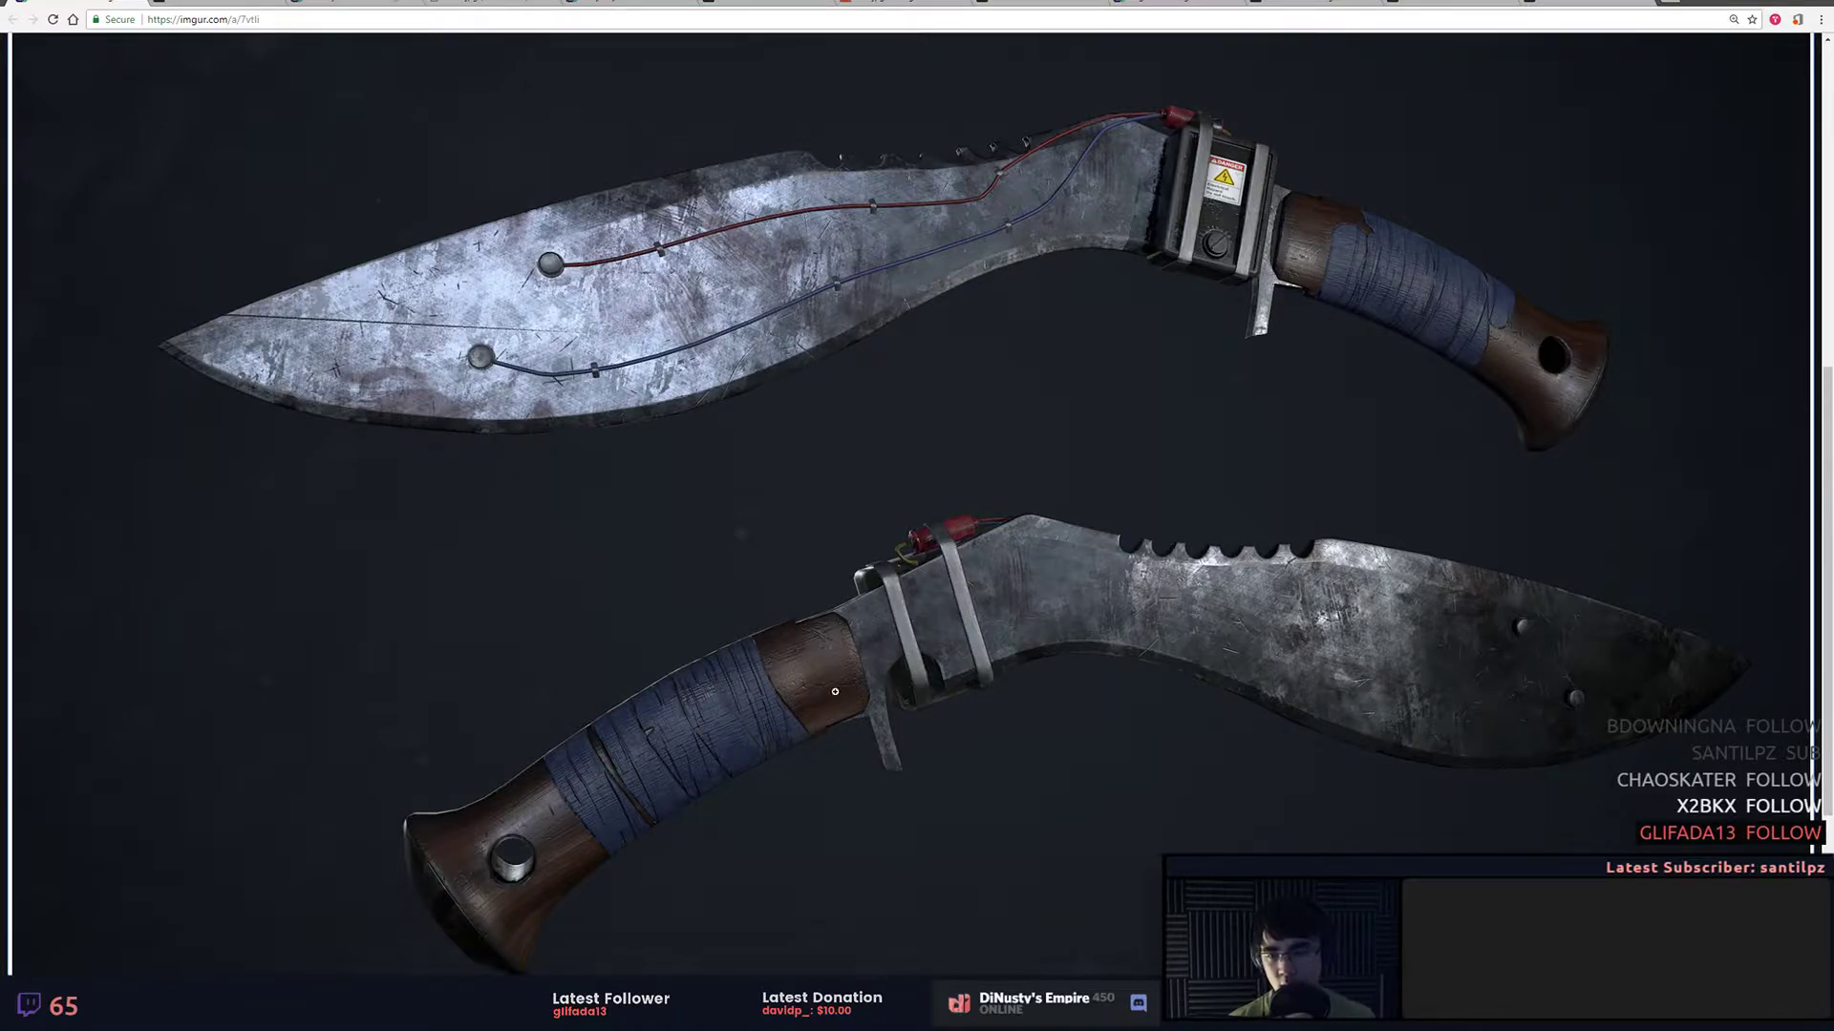
{"action": "scroll", "coordinate": [721, 664], "scroll_direction": "down", "scroll_amount": 1}
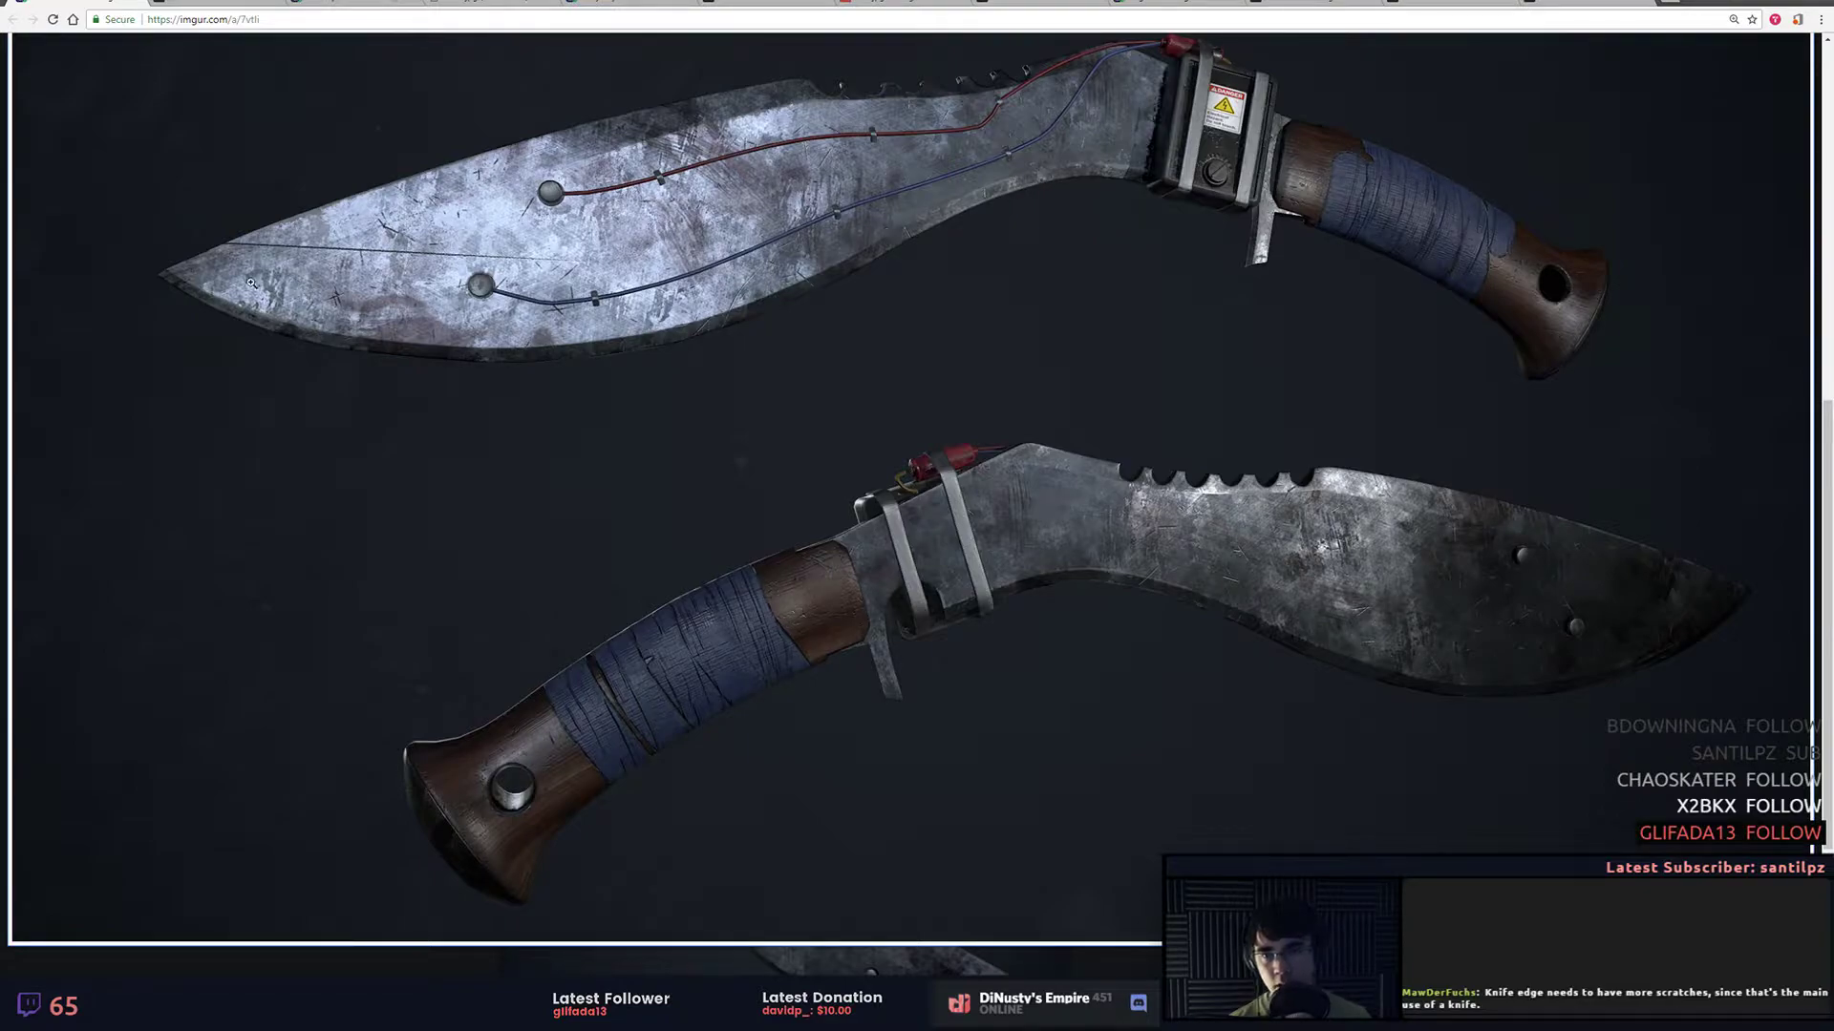
{"action": "scroll", "coordinate": [1175, 285], "scroll_direction": "up", "scroll_amount": 2}
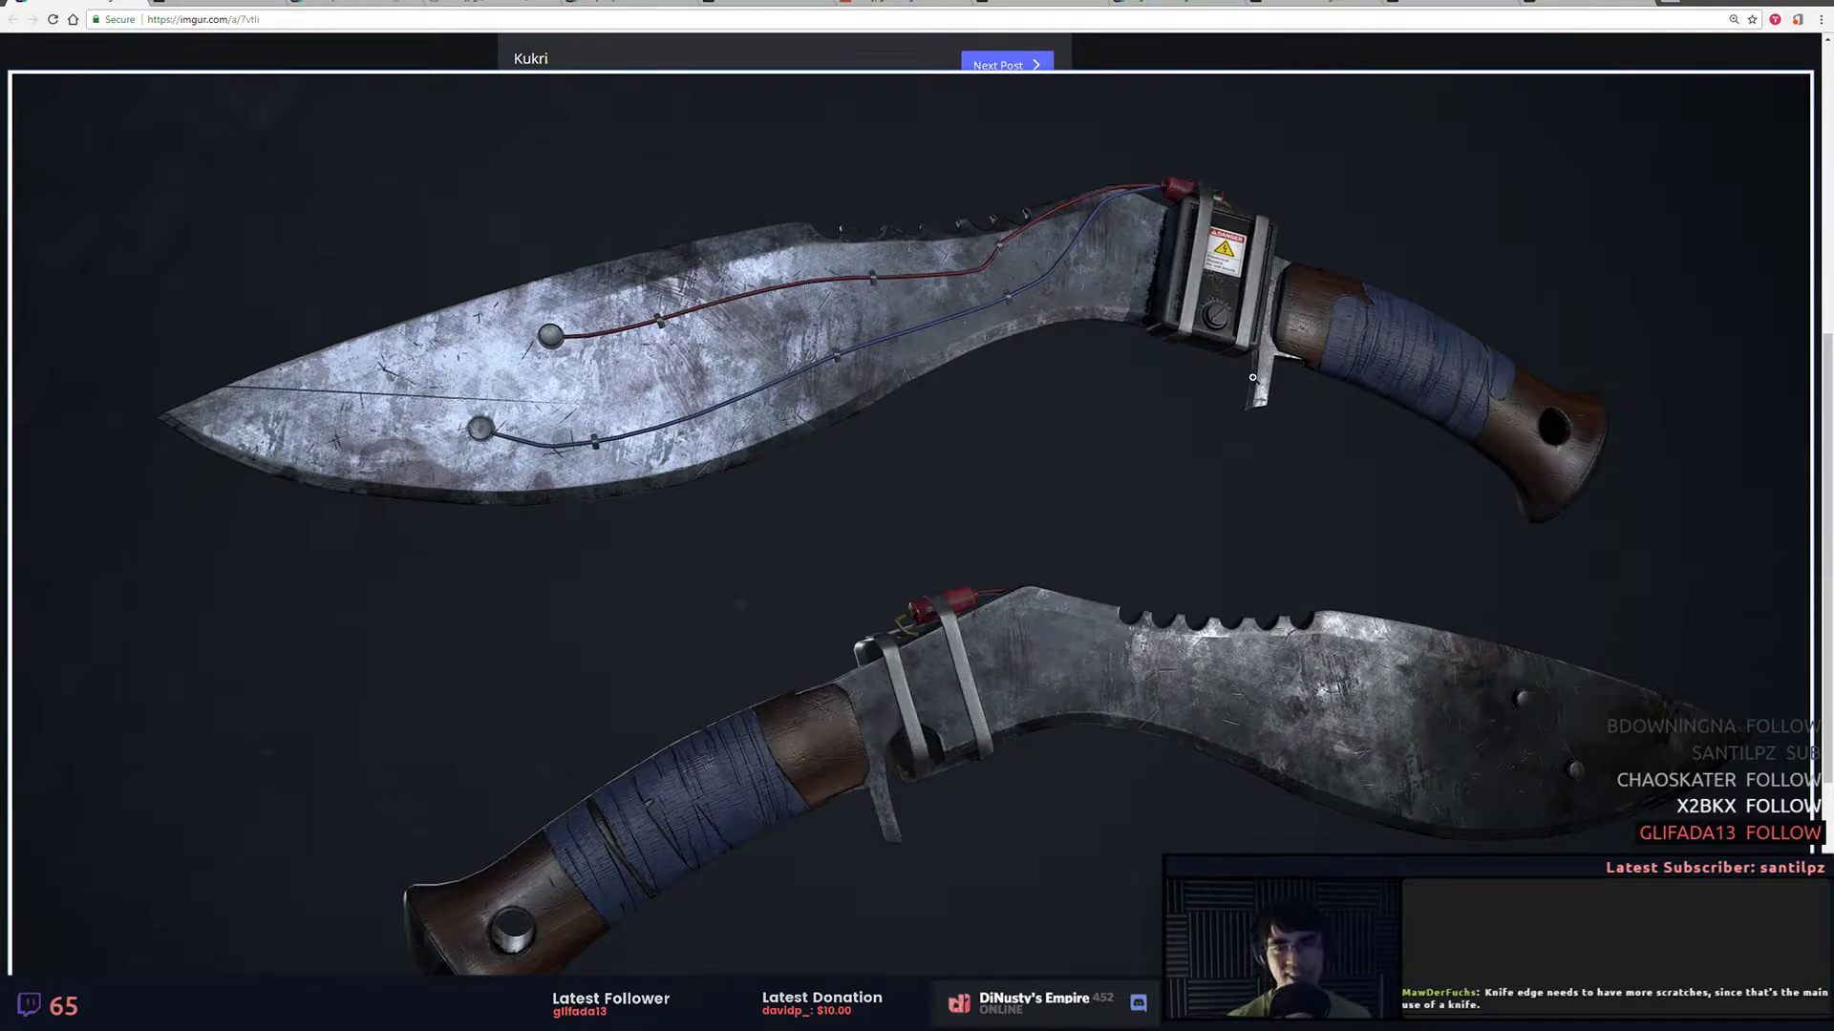
{"action": "left_click", "coordinate": [15, 291]}
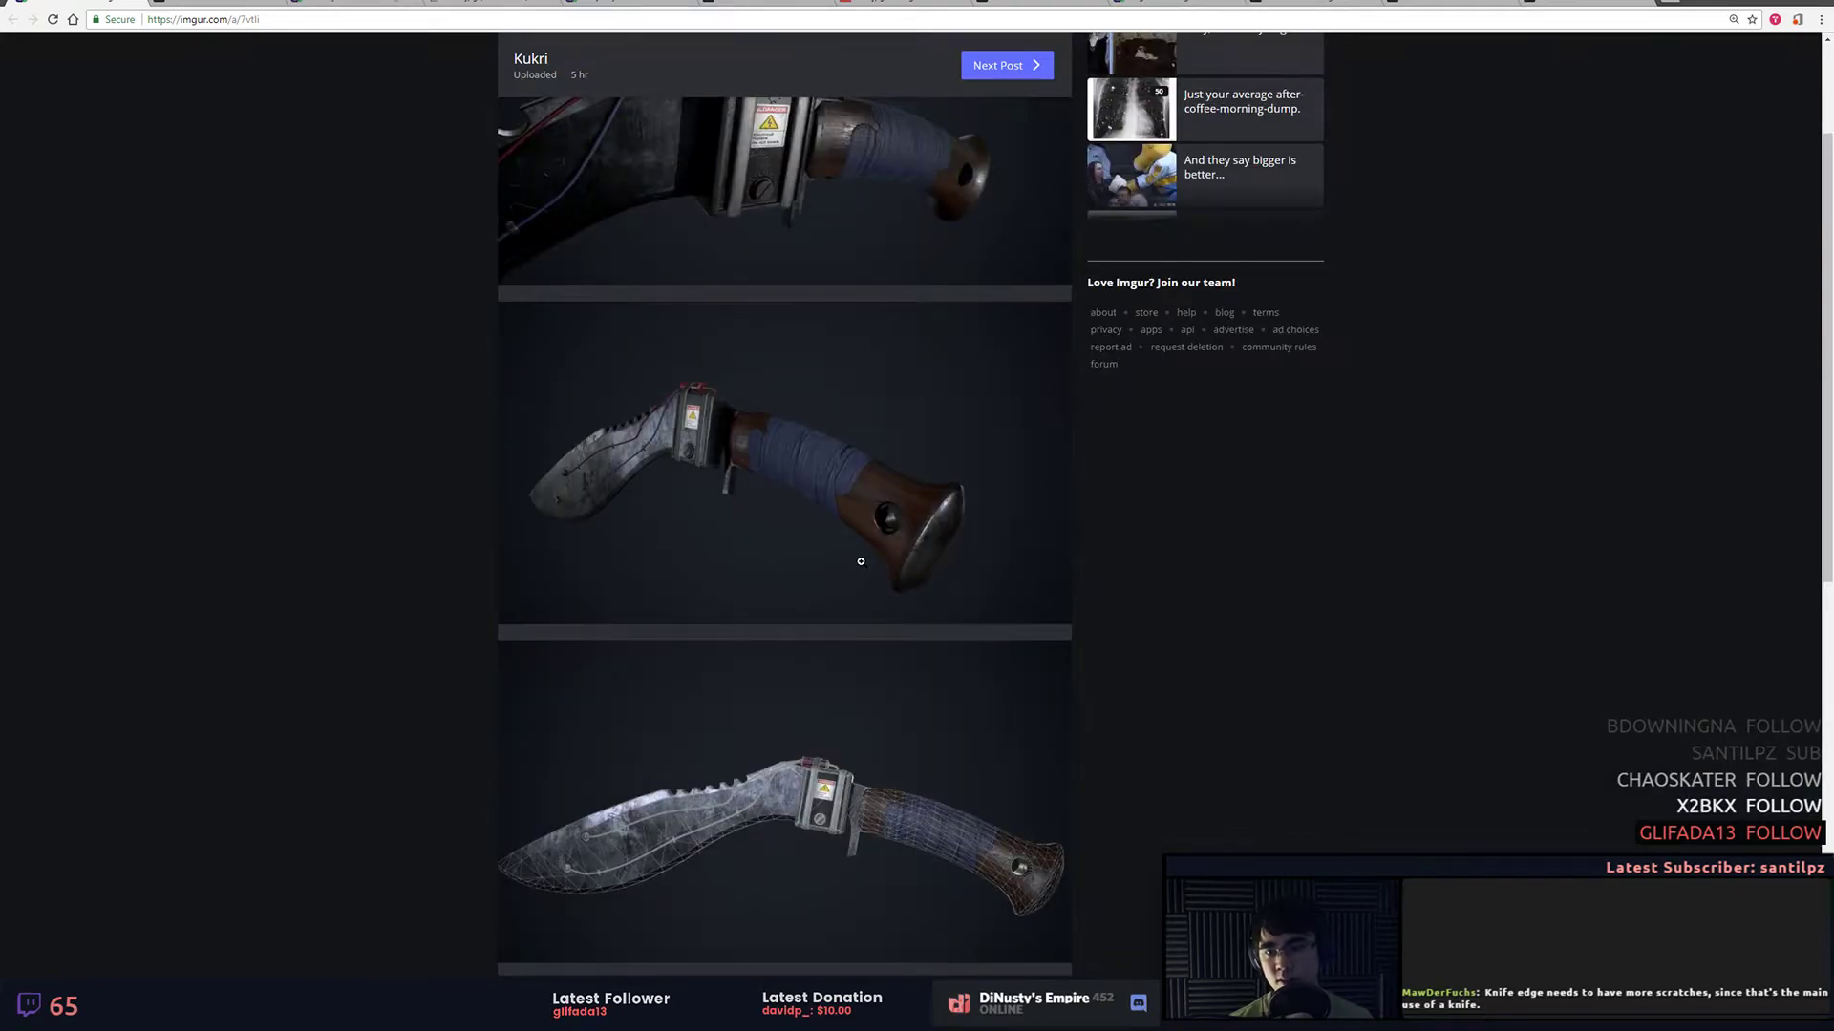
Step: Re-examine the enlarged angled handle shot of the kukri, the second image in the post
{"action": "scroll", "coordinate": [861, 561], "scroll_direction": "up", "scroll_amount": 2}
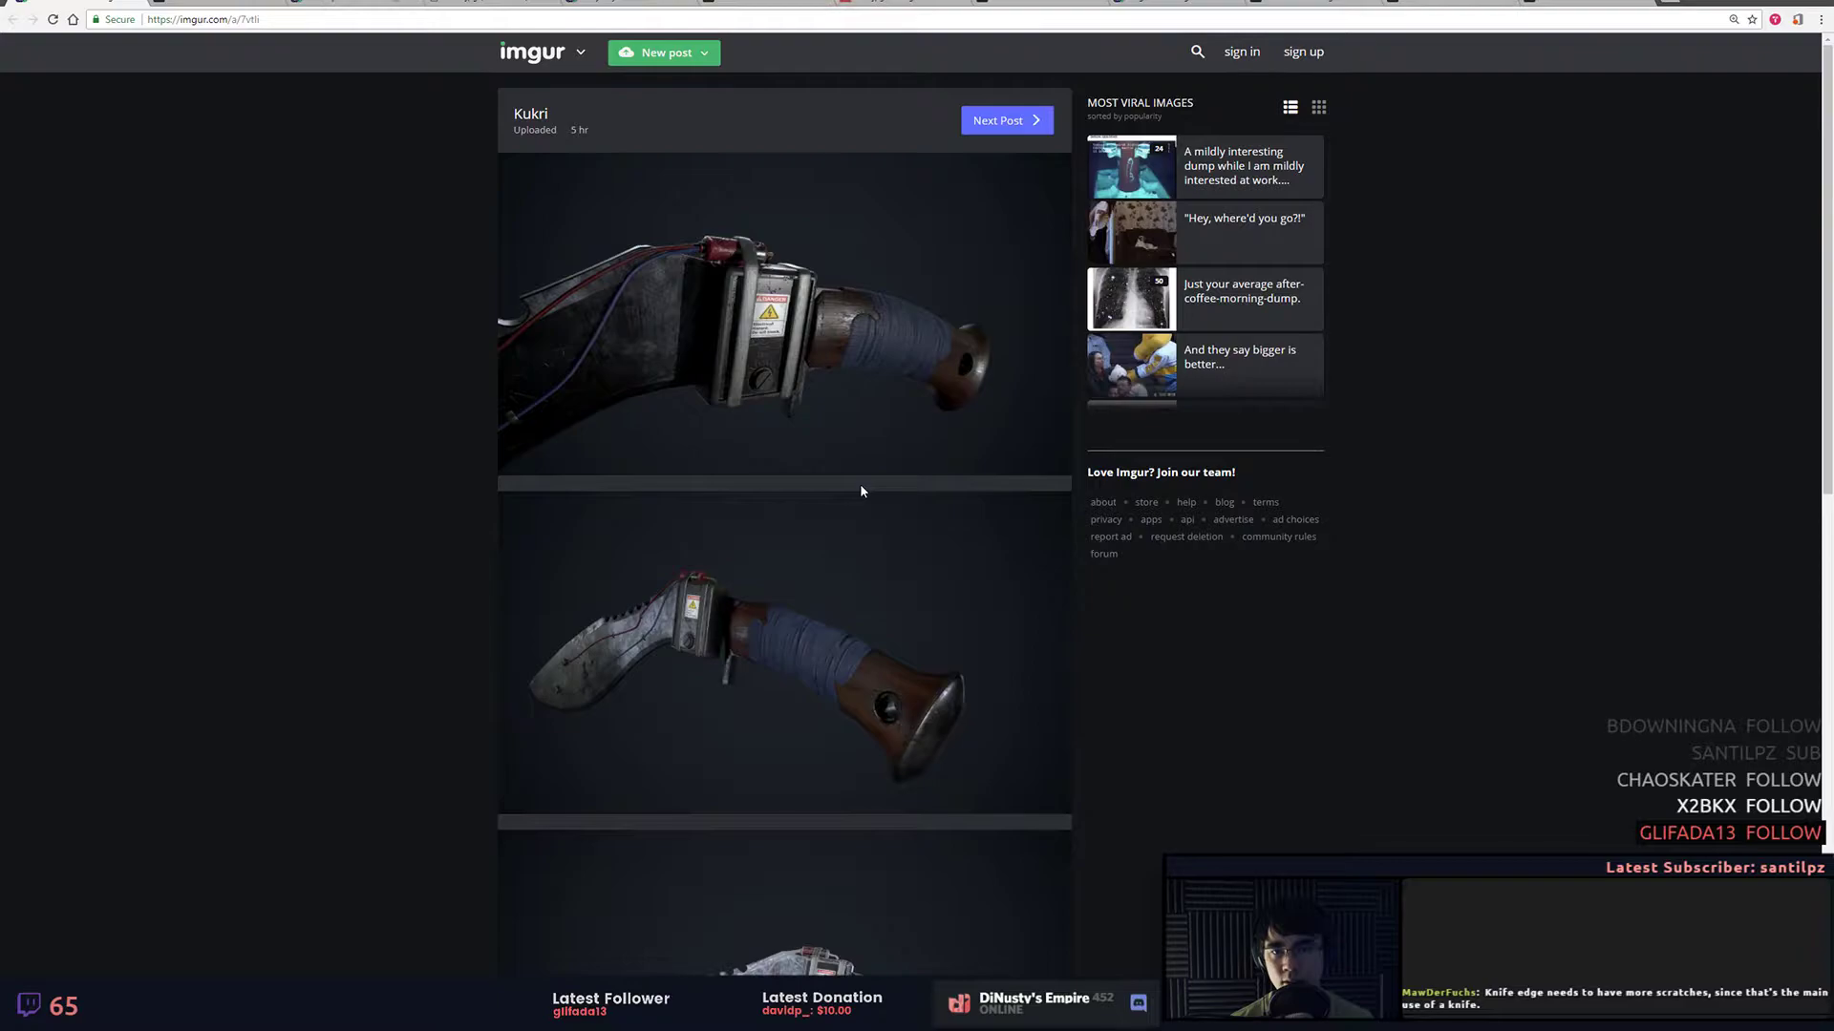
{"action": "scroll", "coordinate": [860, 484], "scroll_direction": "down", "scroll_amount": 2}
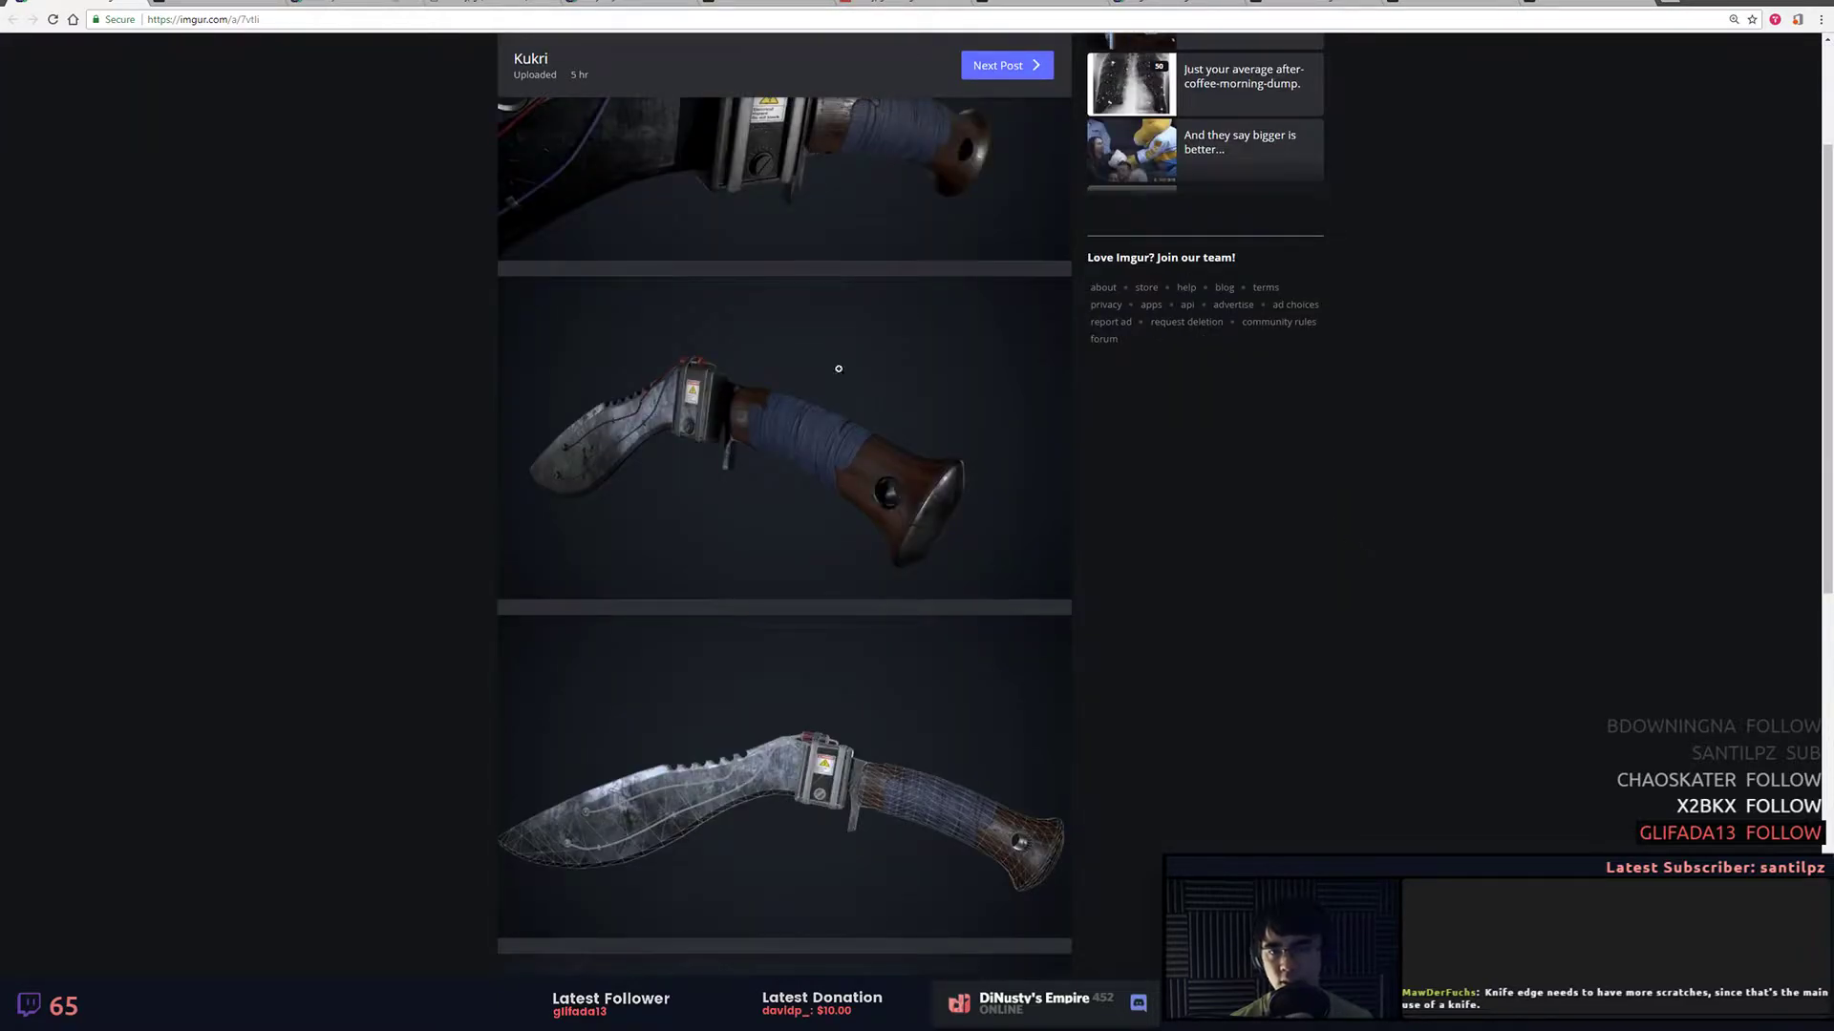
{"action": "scroll", "coordinate": [477, 390], "scroll_direction": "down", "scroll_amount": 1}
{"action": "left_click", "coordinate": [619, 376]}
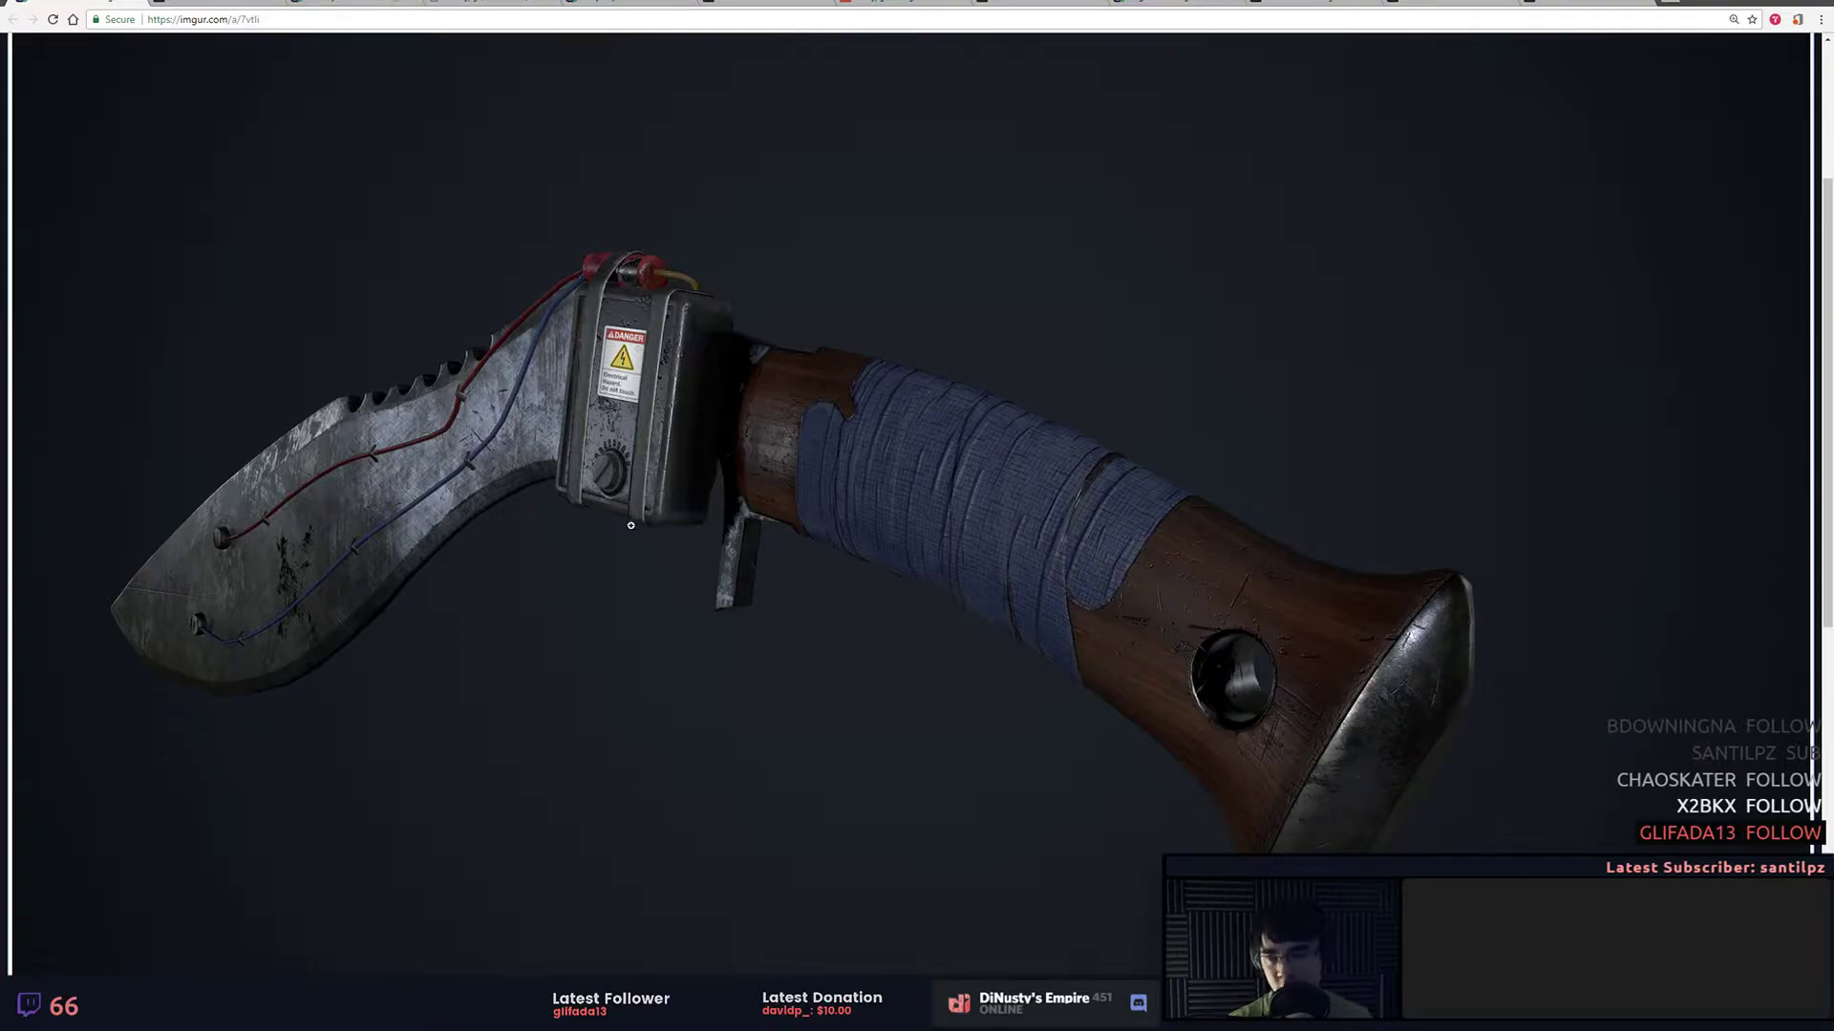
{"action": "left_click", "coordinate": [29, 437]}
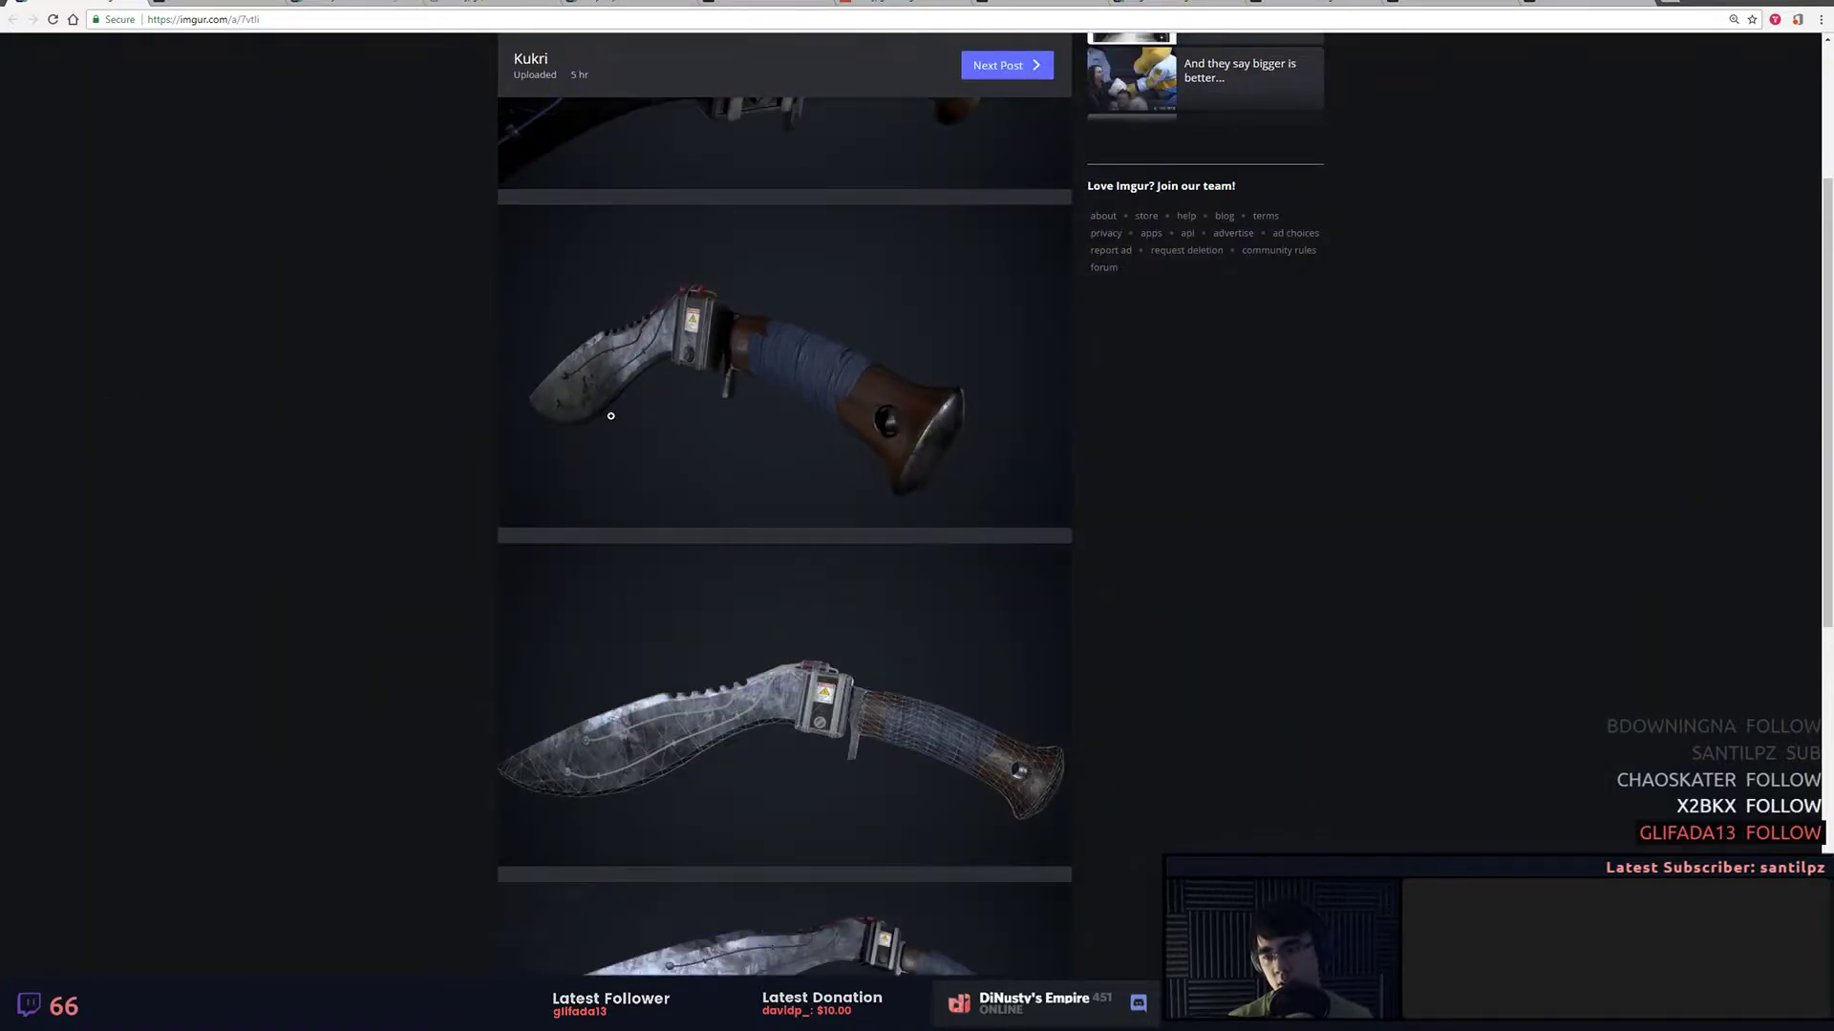
Step: Inspect the kukri's wireframe render enlarged once more and return to the start of the post
{"action": "scroll", "coordinate": [610, 416], "scroll_direction": "down", "scroll_amount": 4}
{"action": "left_click", "coordinate": [743, 369]}
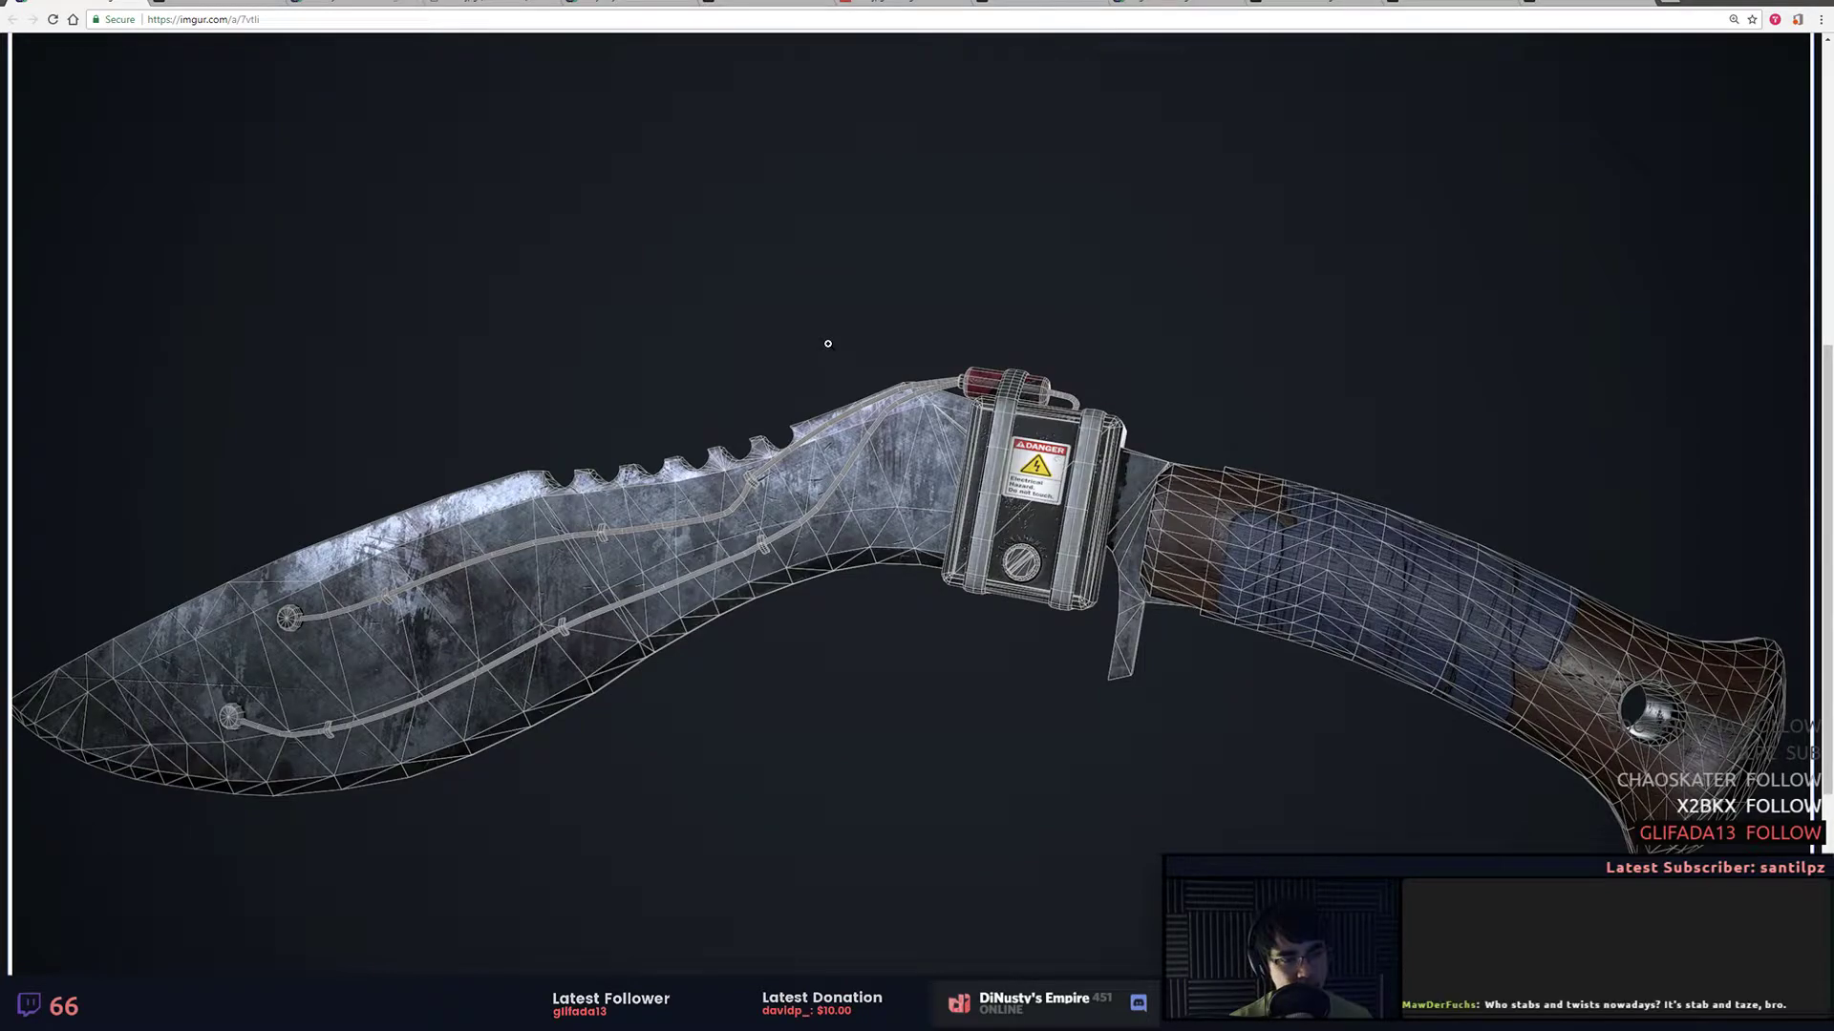
{"action": "left_click", "coordinate": [828, 344]}
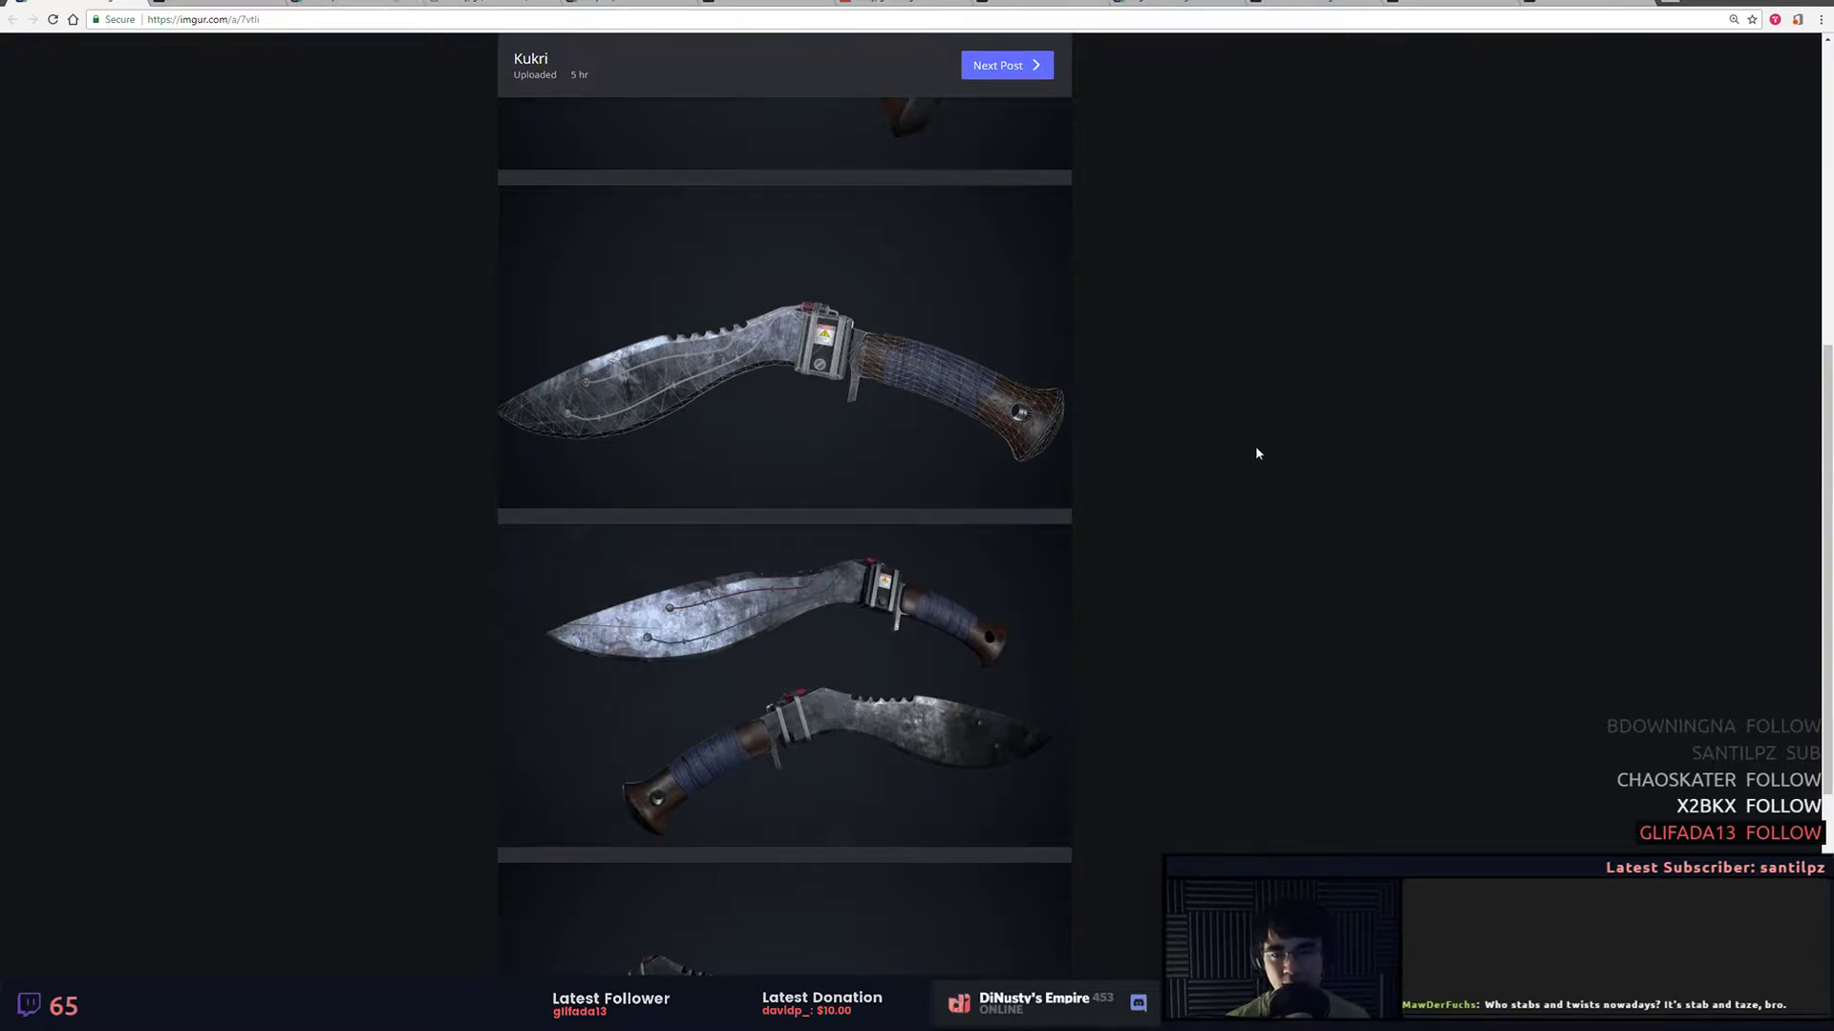
{"action": "scroll", "coordinate": [1256, 453], "scroll_direction": "up", "scroll_amount": 10}
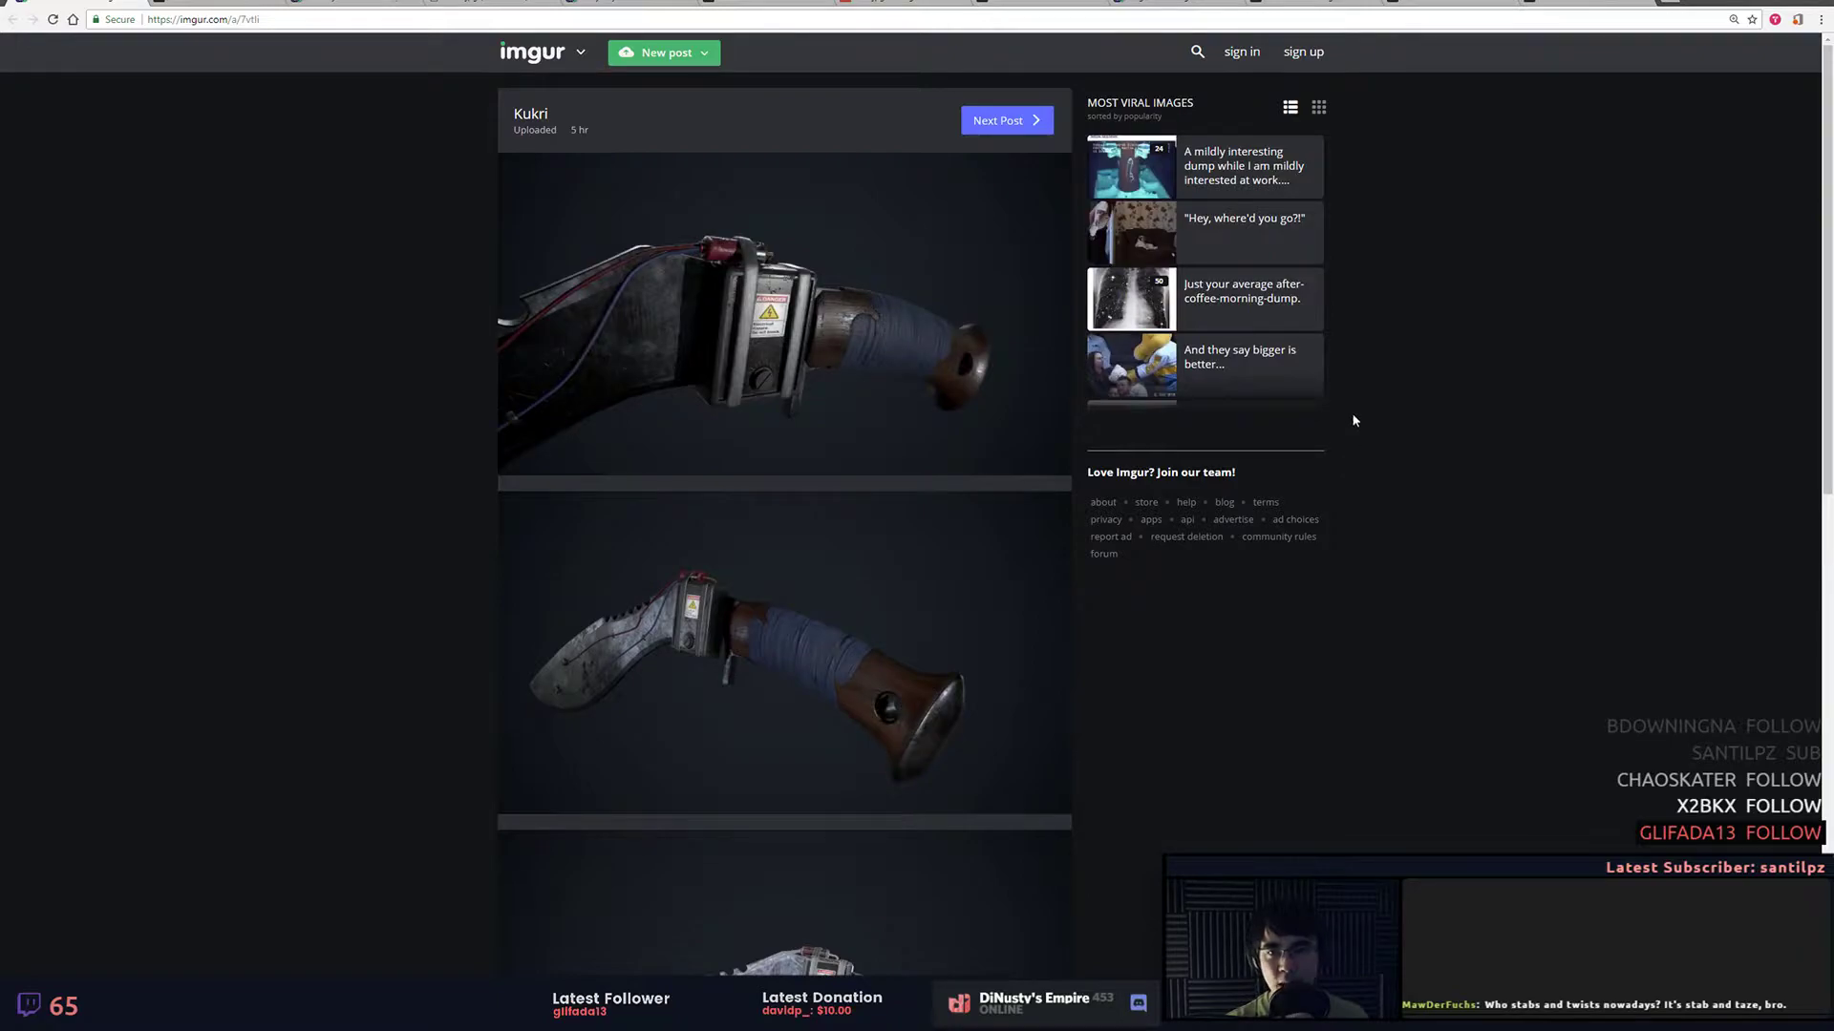
Step: Open the ArtStation Beneath the Waves submission and look through its goals, main shot, detail lighting and video sections
{"action": "left_click", "coordinate": [181, 3]}
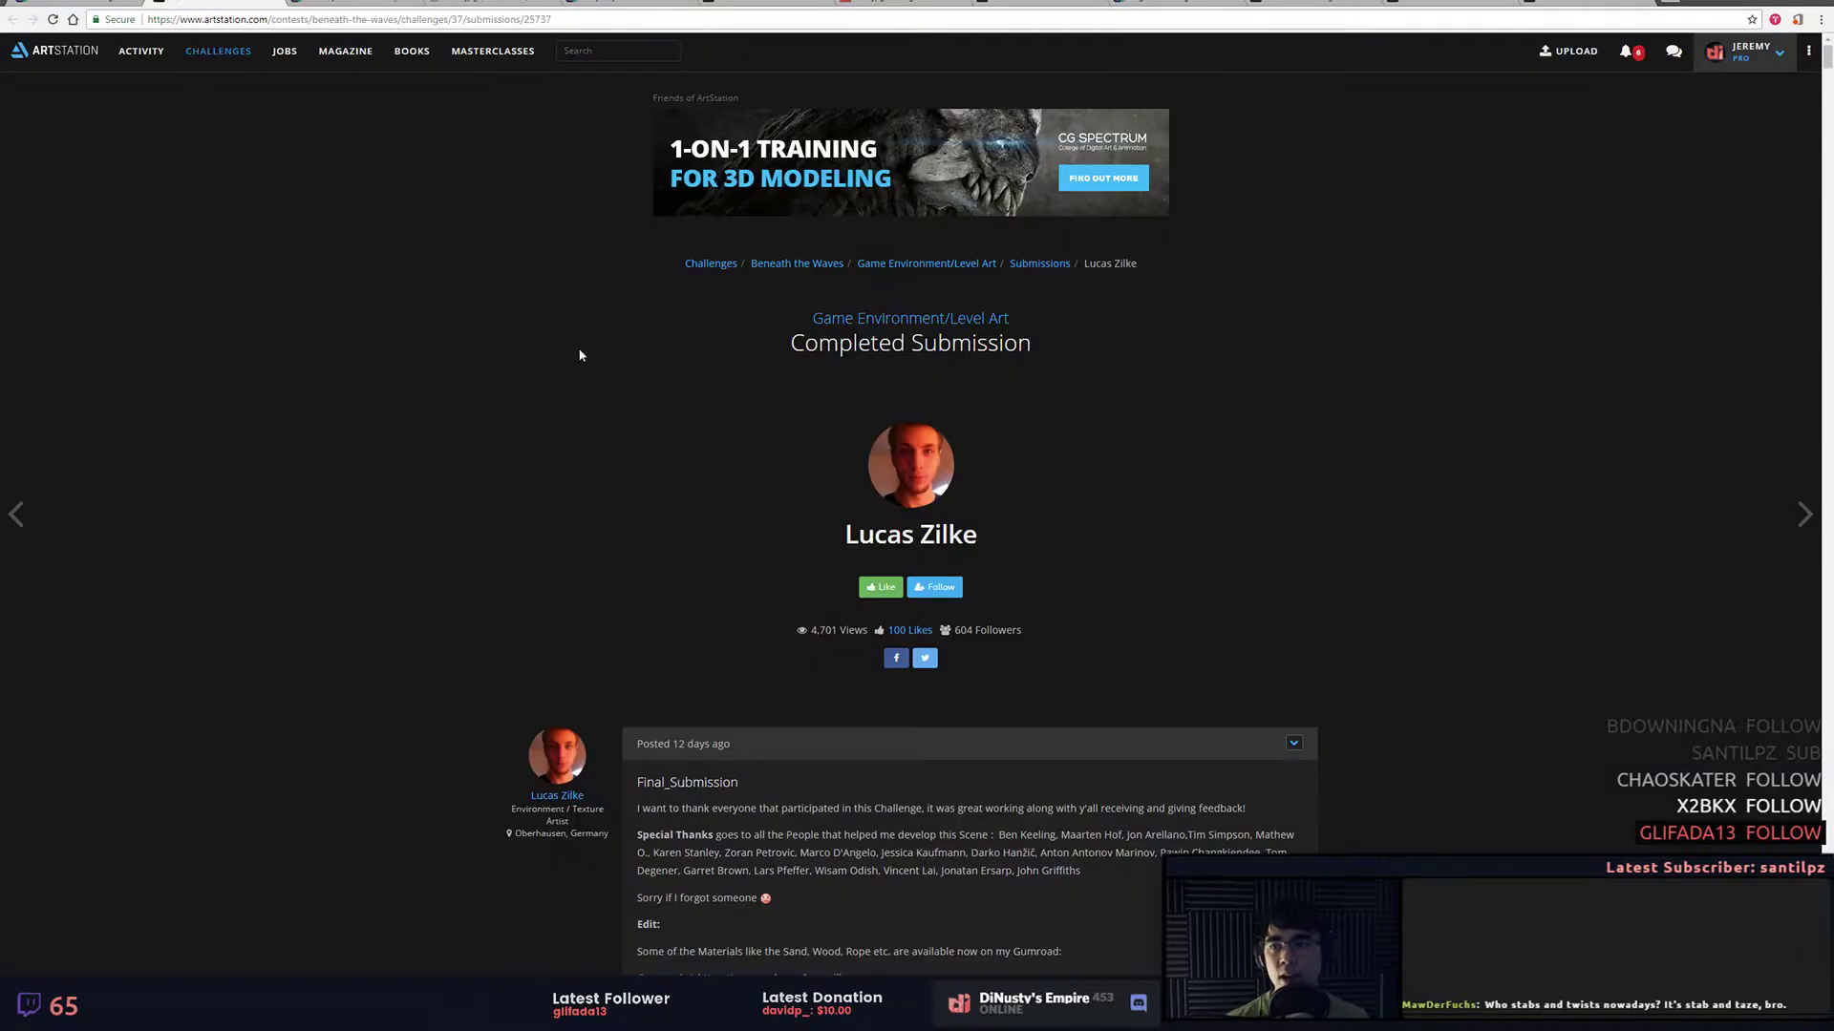
{"action": "scroll", "coordinate": [1366, 548], "scroll_direction": "down", "scroll_amount": 8}
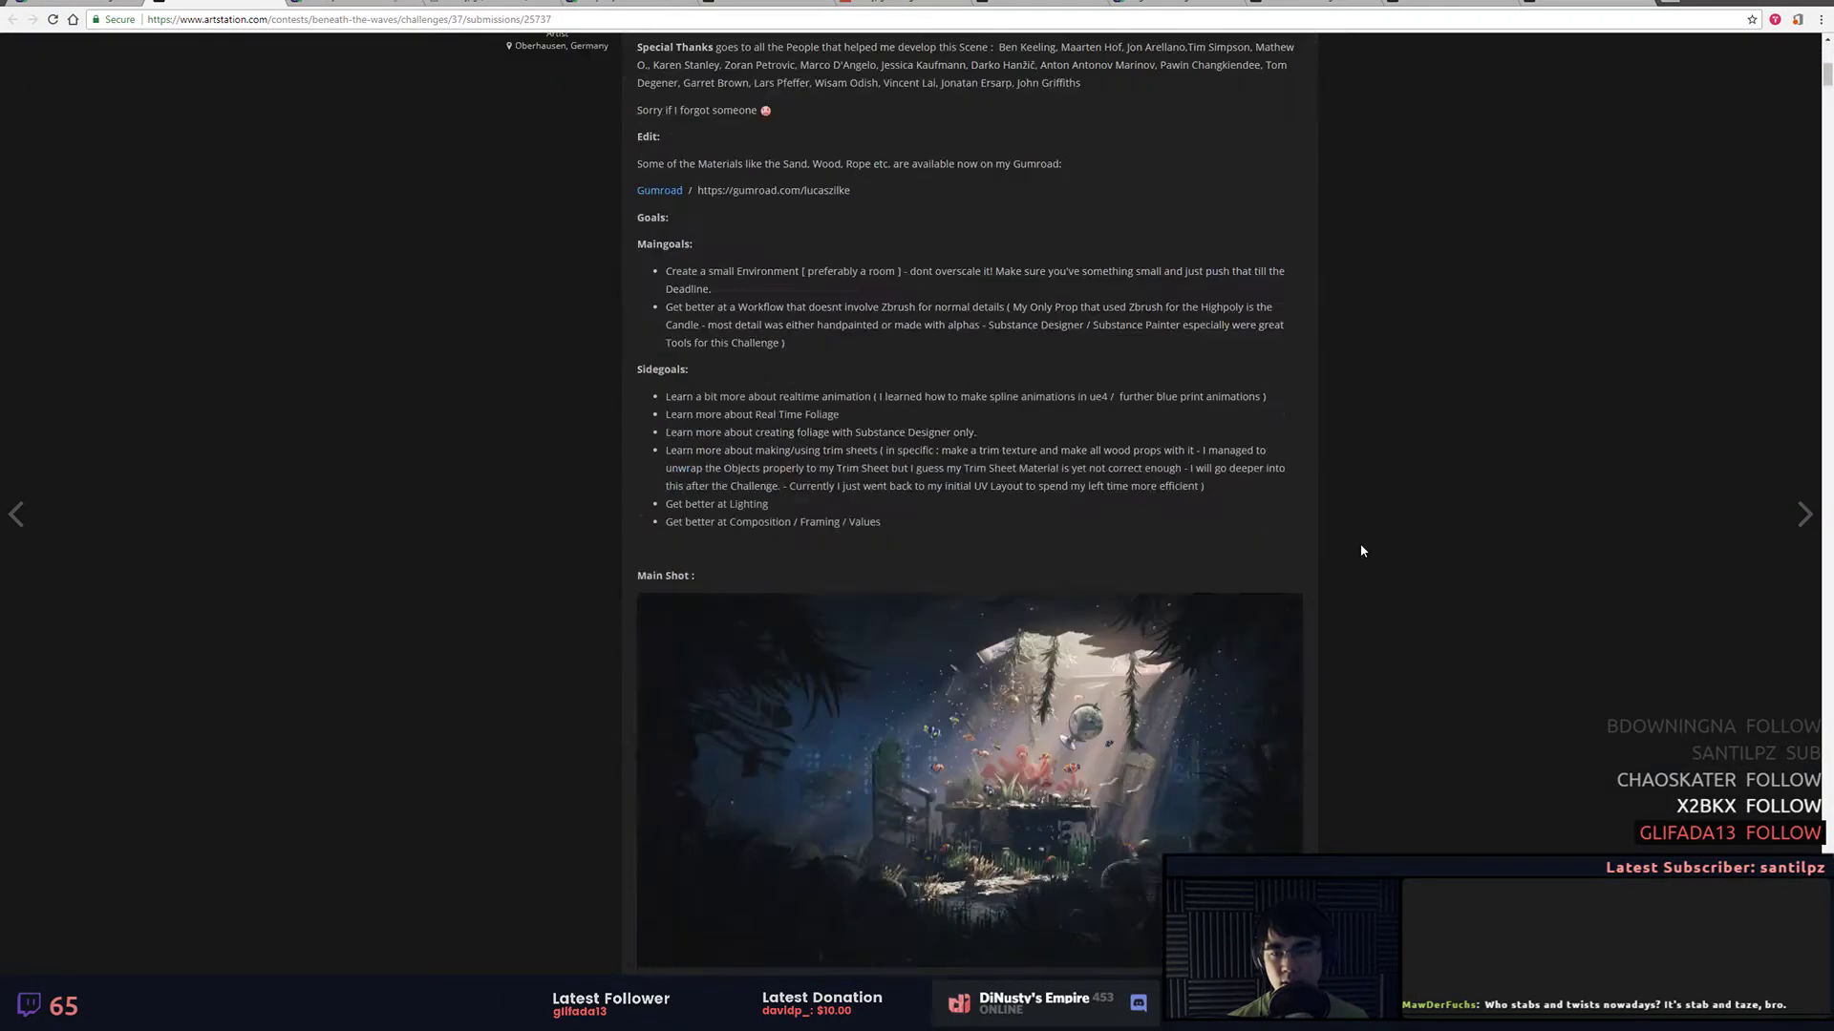
{"action": "scroll", "coordinate": [1378, 533], "scroll_direction": "down", "scroll_amount": 3}
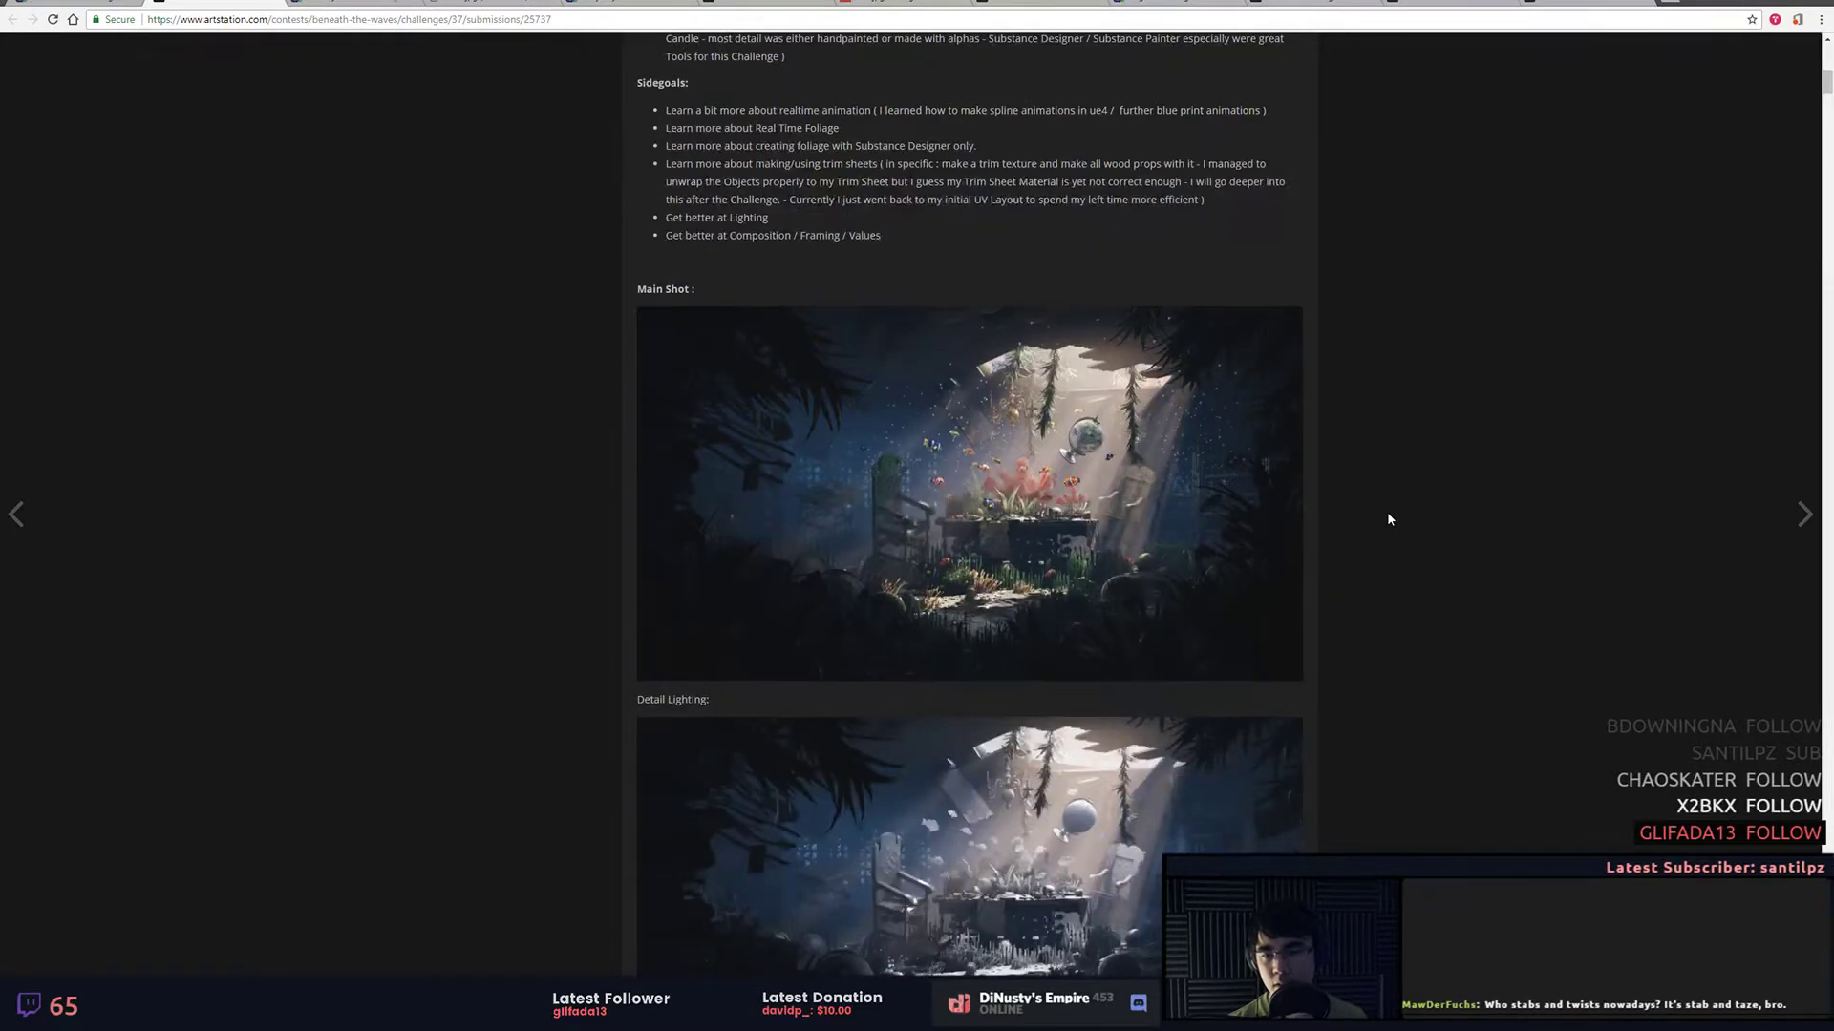
{"action": "scroll", "coordinate": [1389, 518], "scroll_direction": "down", "scroll_amount": 8}
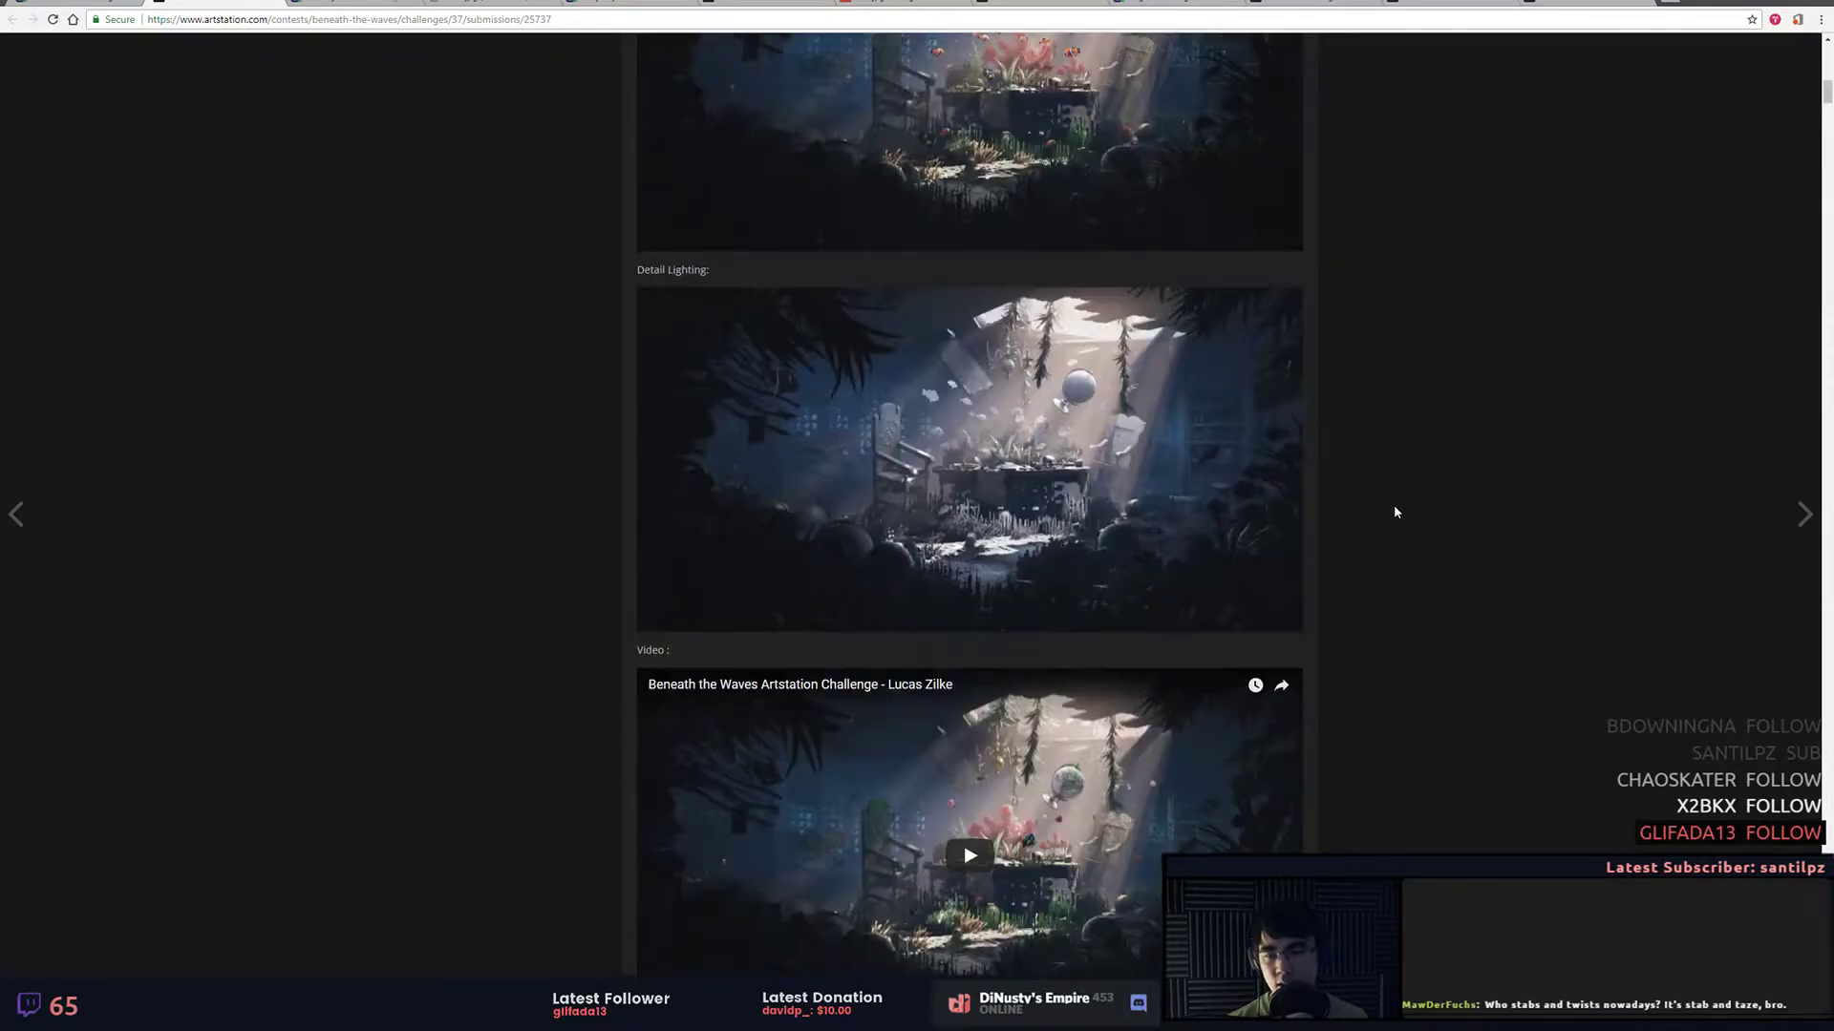
{"action": "scroll", "coordinate": [1394, 506], "scroll_direction": "down", "scroll_amount": 2}
{"action": "scroll", "coordinate": [1395, 506], "scroll_direction": "up", "scroll_amount": 2}
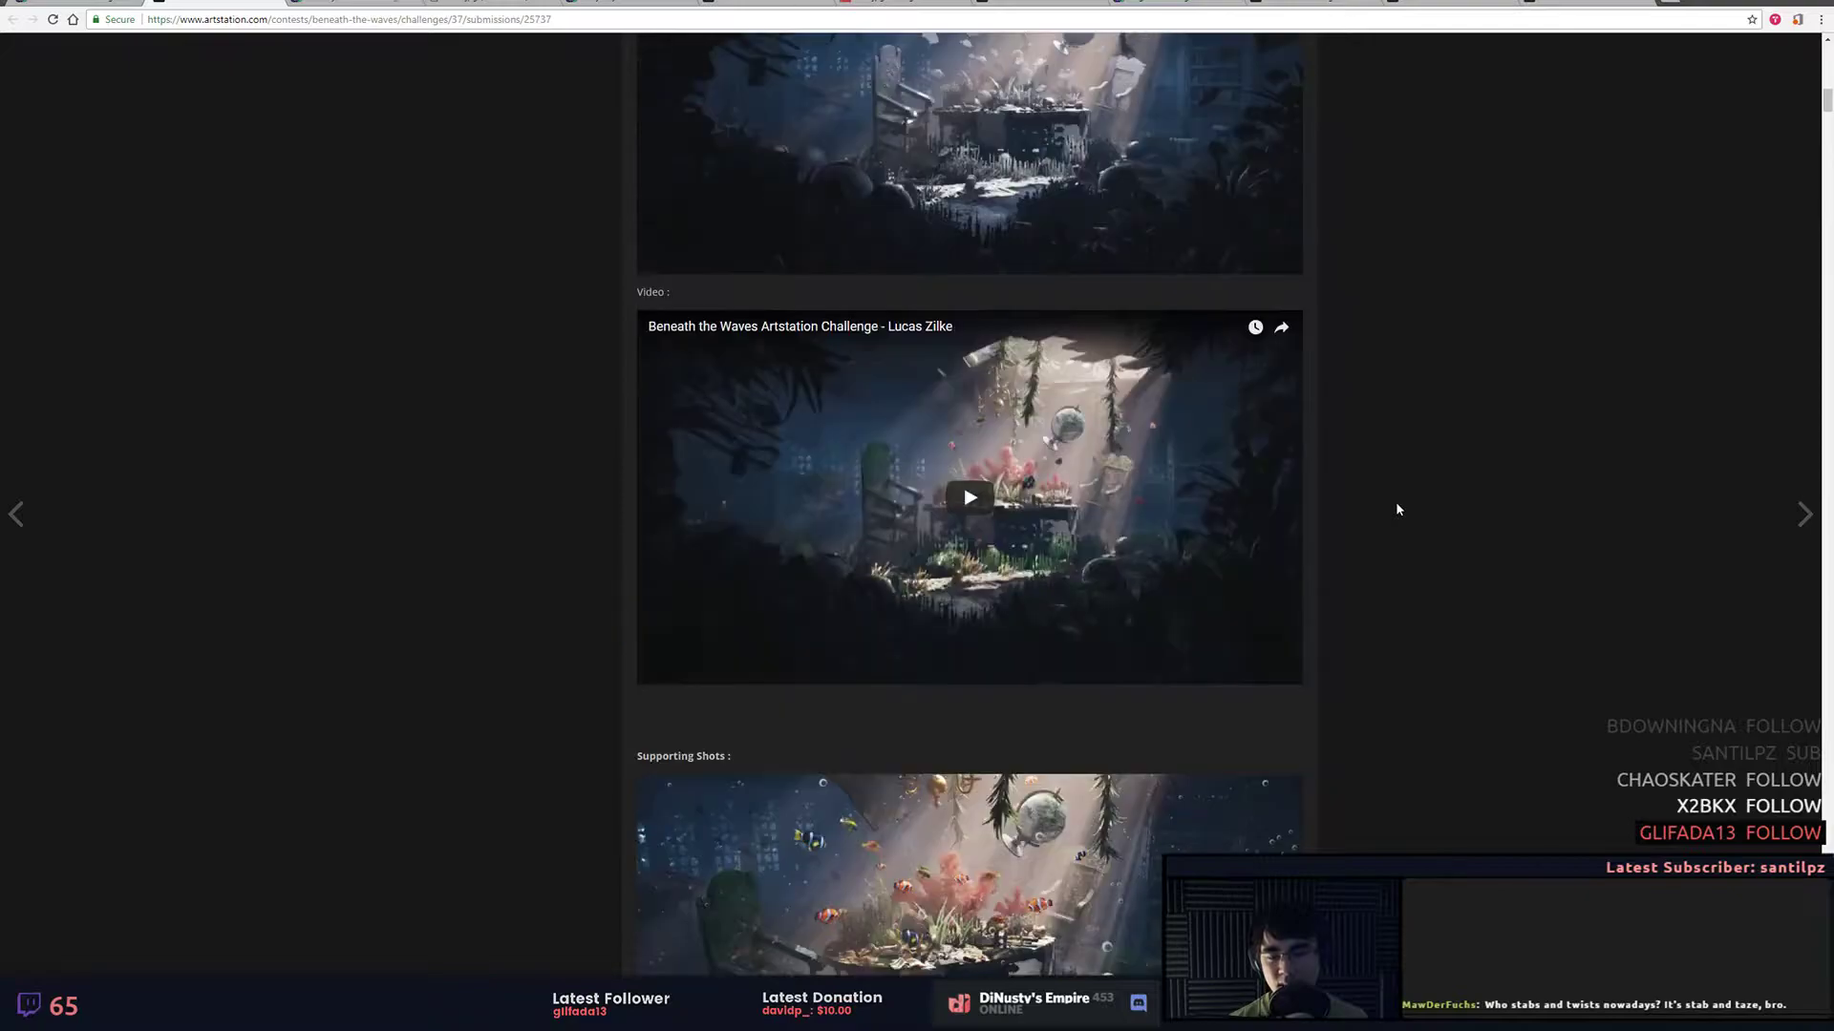
Step: Check the submission's critique request in Discord's stream-critique channel, and bring the Main Shot image back into view on ArtStation
{"action": "left_click", "coordinate": [754, 1012]}
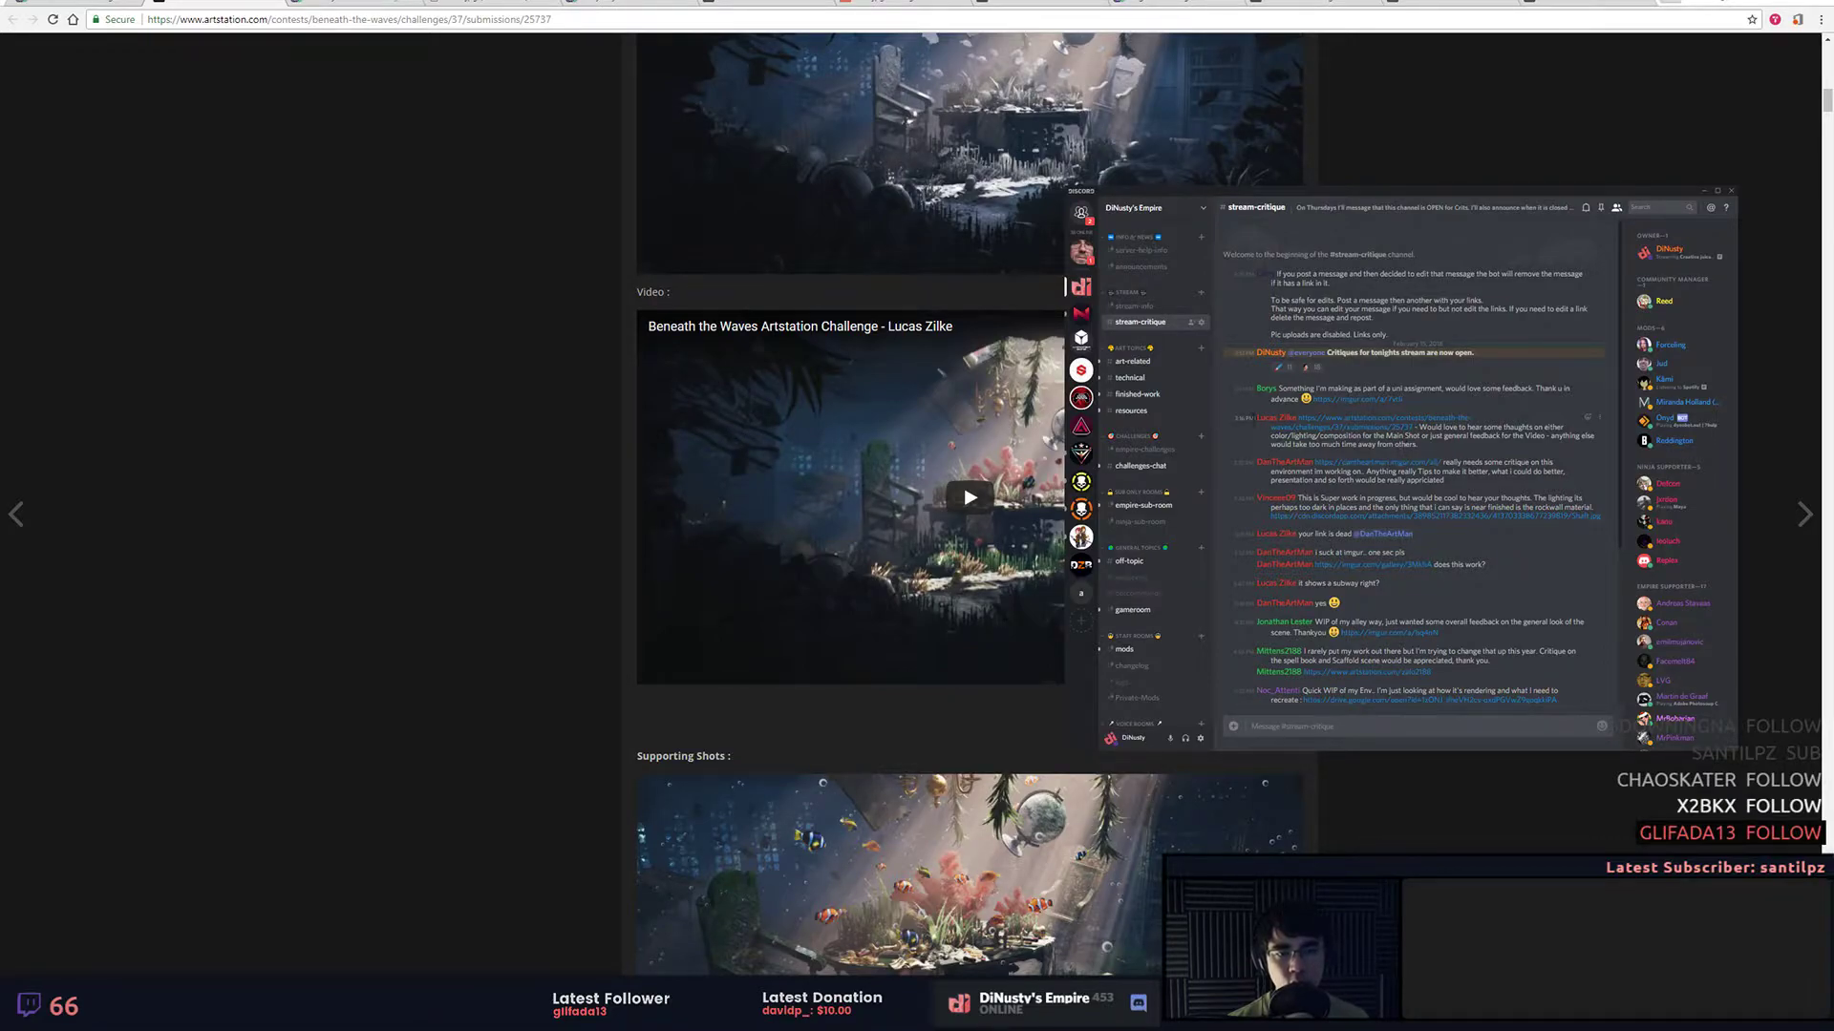
{"action": "left_click", "coordinate": [612, 471]}
{"action": "scroll", "coordinate": [664, 483], "scroll_direction": "up", "scroll_amount": 6}
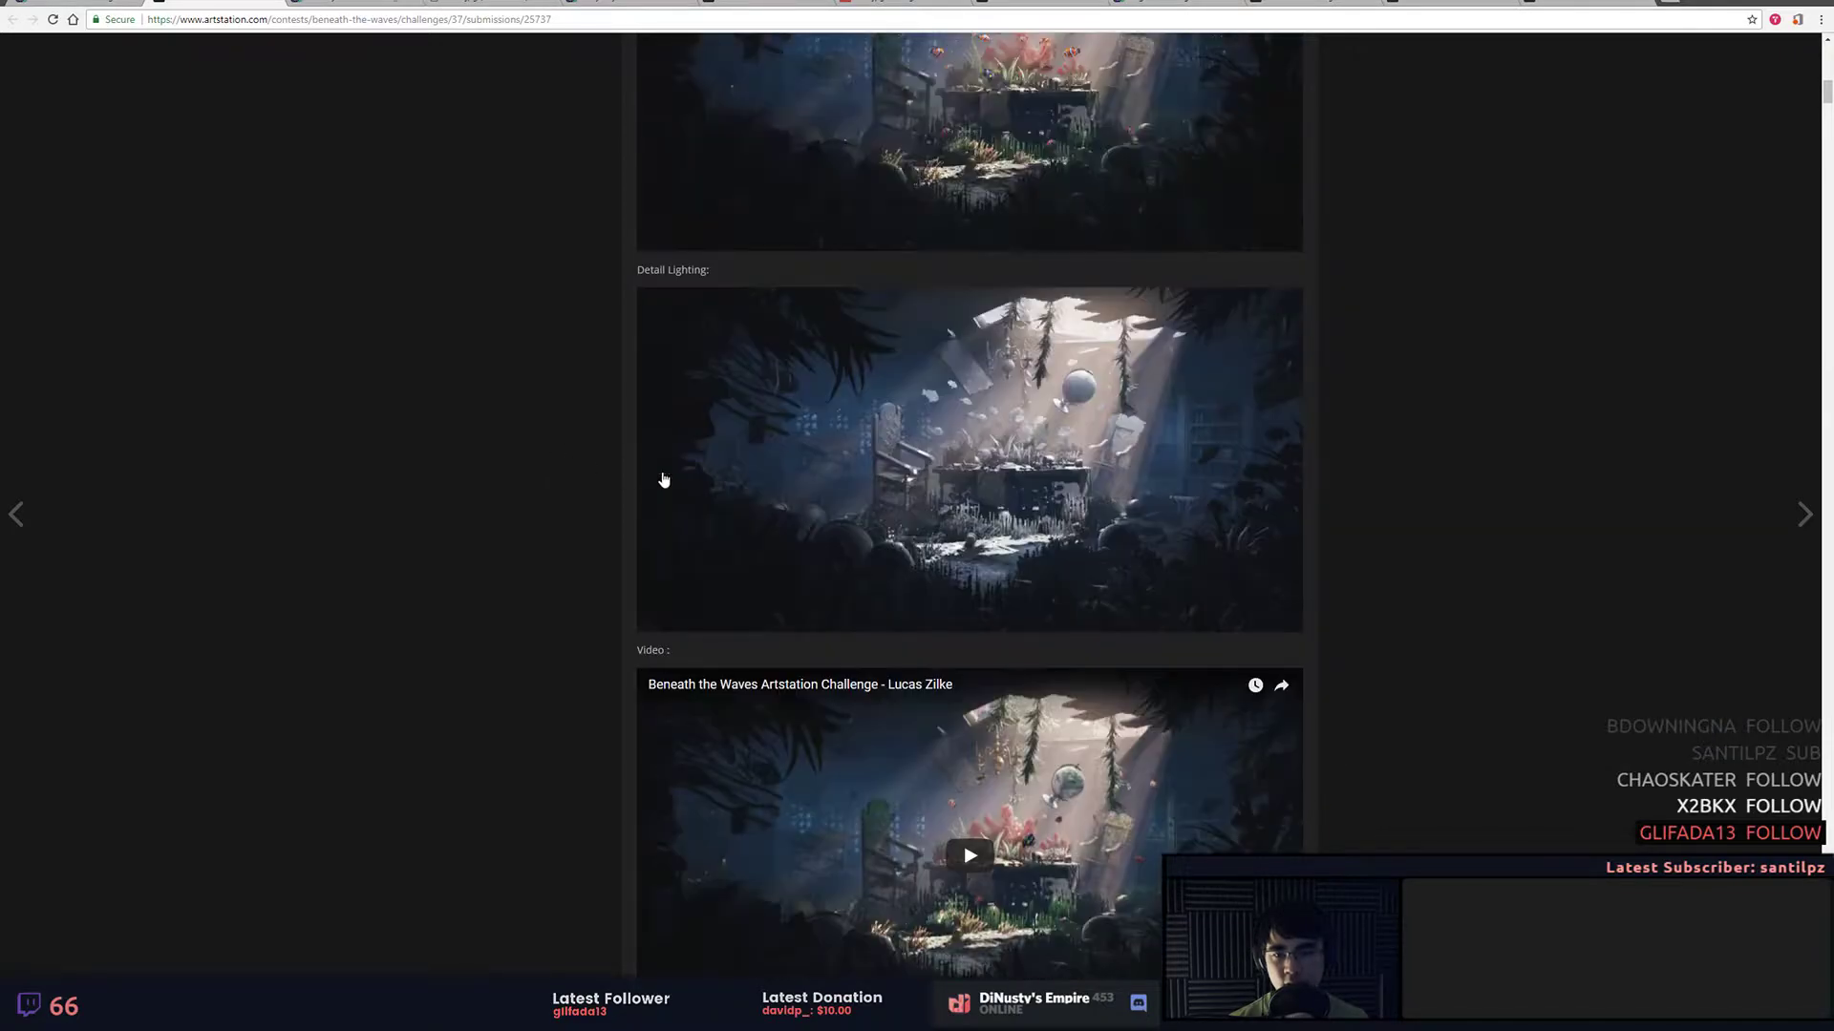
{"action": "scroll", "coordinate": [736, 468], "scroll_direction": "up", "scroll_amount": 2}
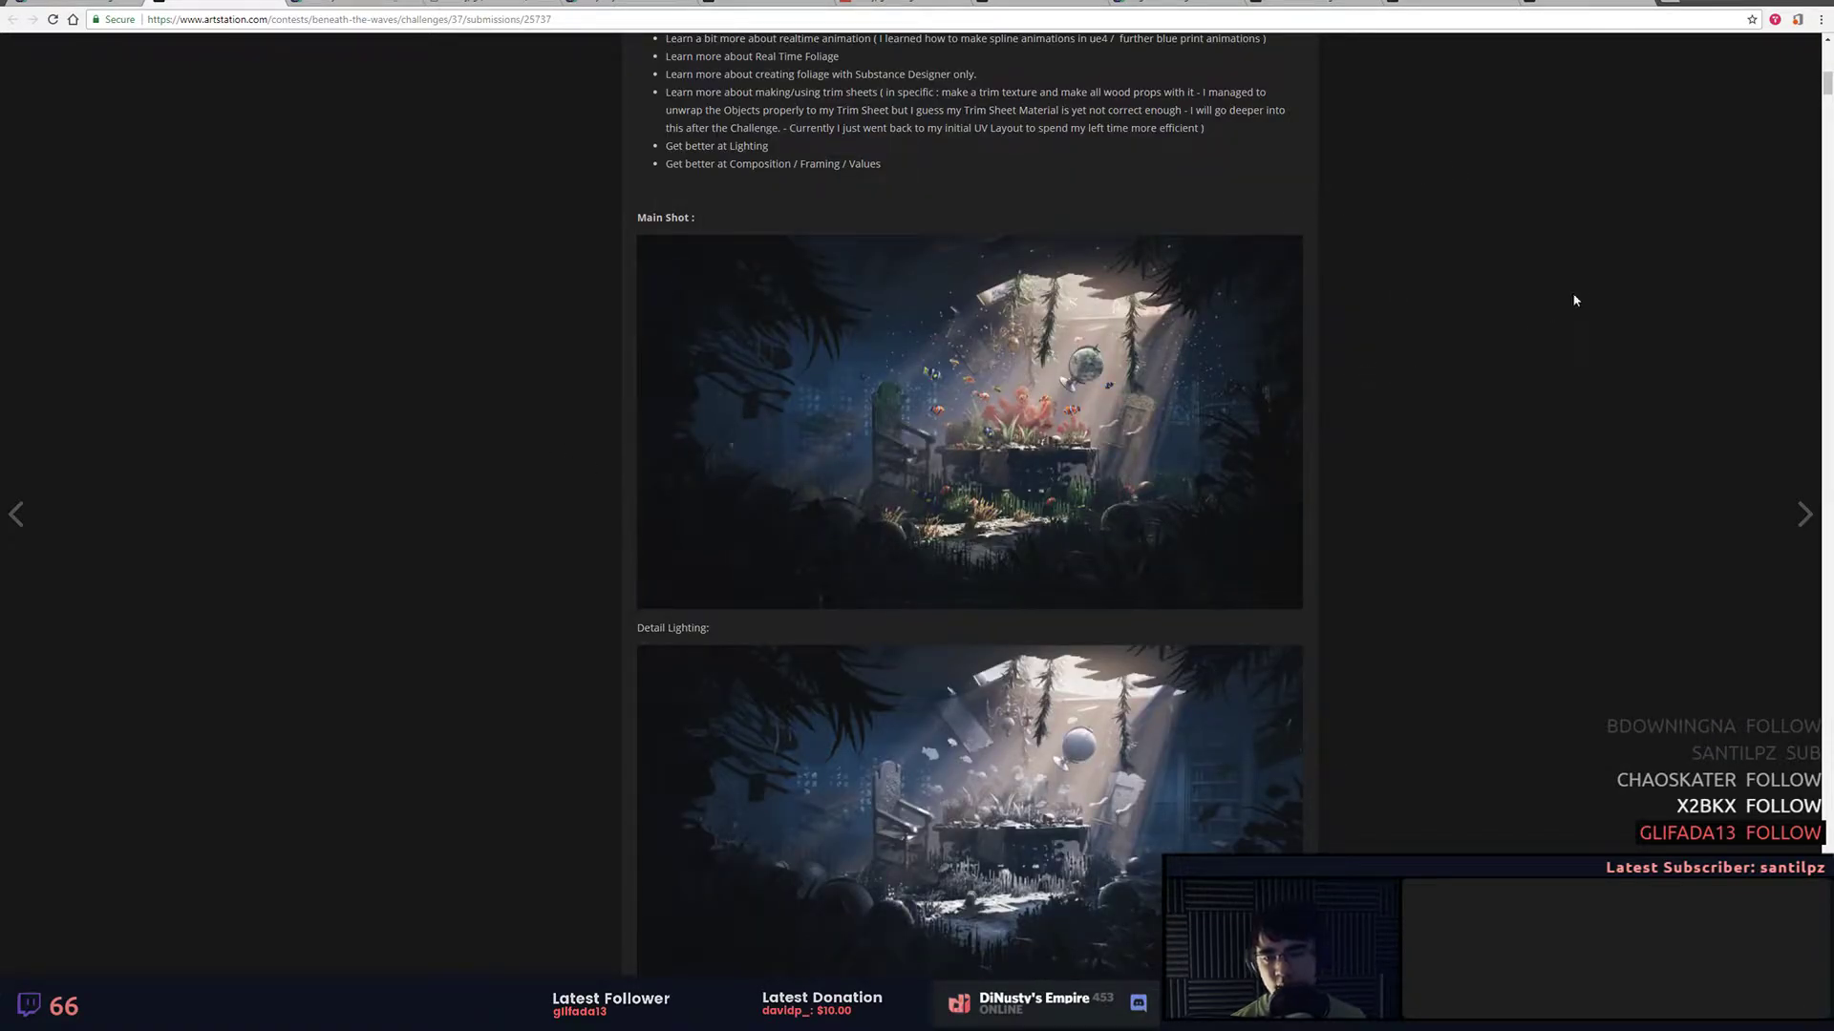
Step: Enlarge the ArtStation Main Shot, copy the image, and paste it into a new default document in Photoshop
{"action": "left_click", "coordinate": [1158, 370]}
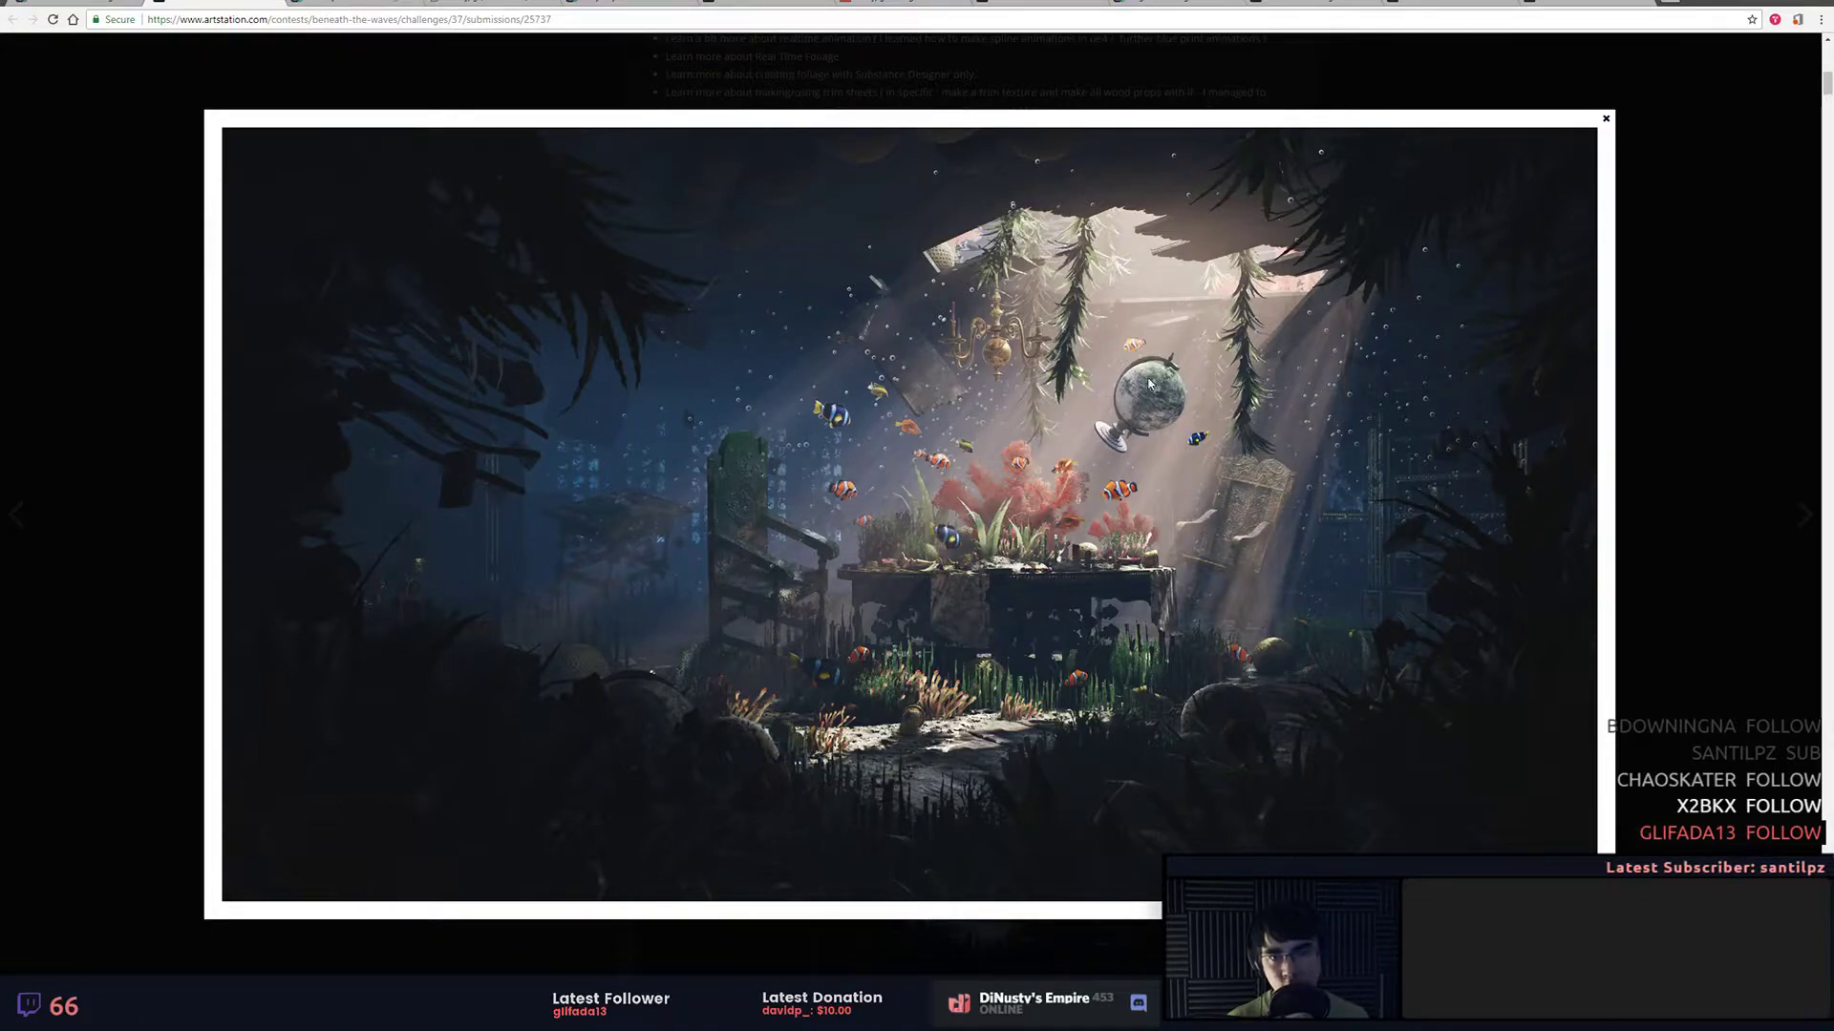
{"action": "right_click", "coordinate": [1117, 406]}
{"action": "left_click", "coordinate": [1247, 453]}
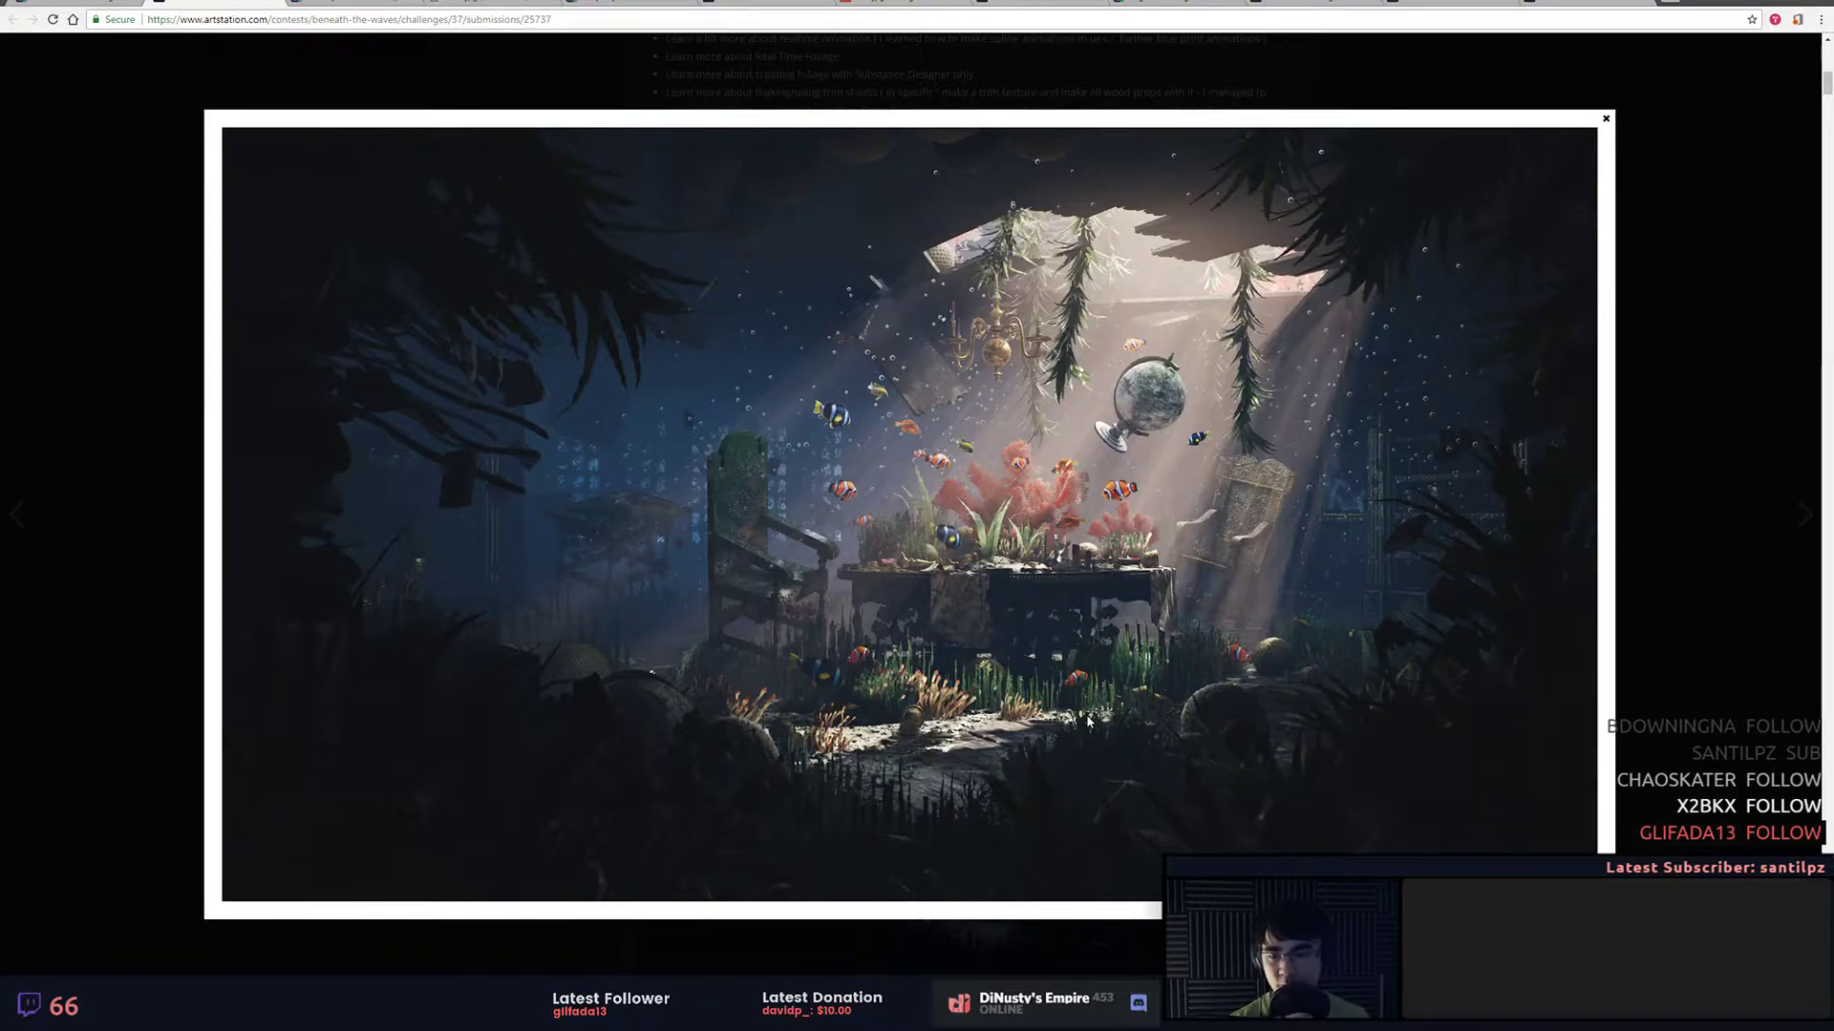
{"action": "key", "text": "alt+Tab"}
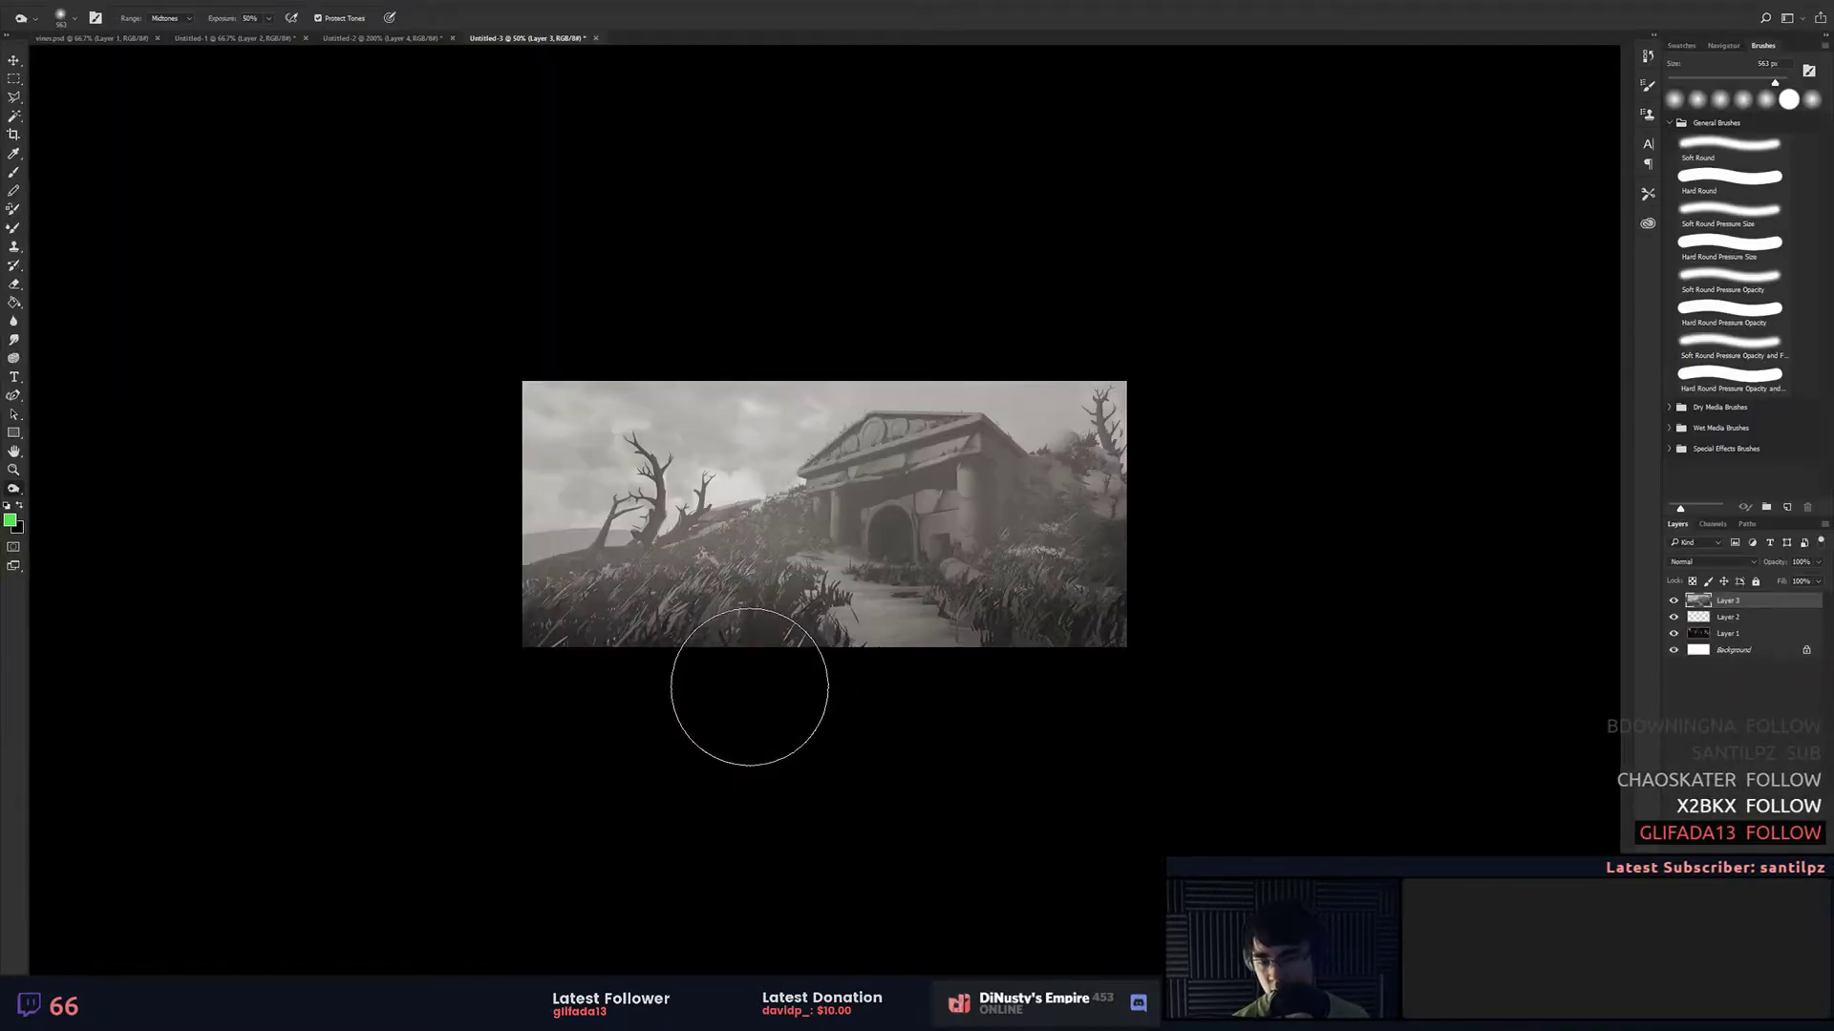
{"action": "key", "text": "ctrl+n"}
{"action": "key", "text": "Return"}
{"action": "key", "text": "ctrl+v"}
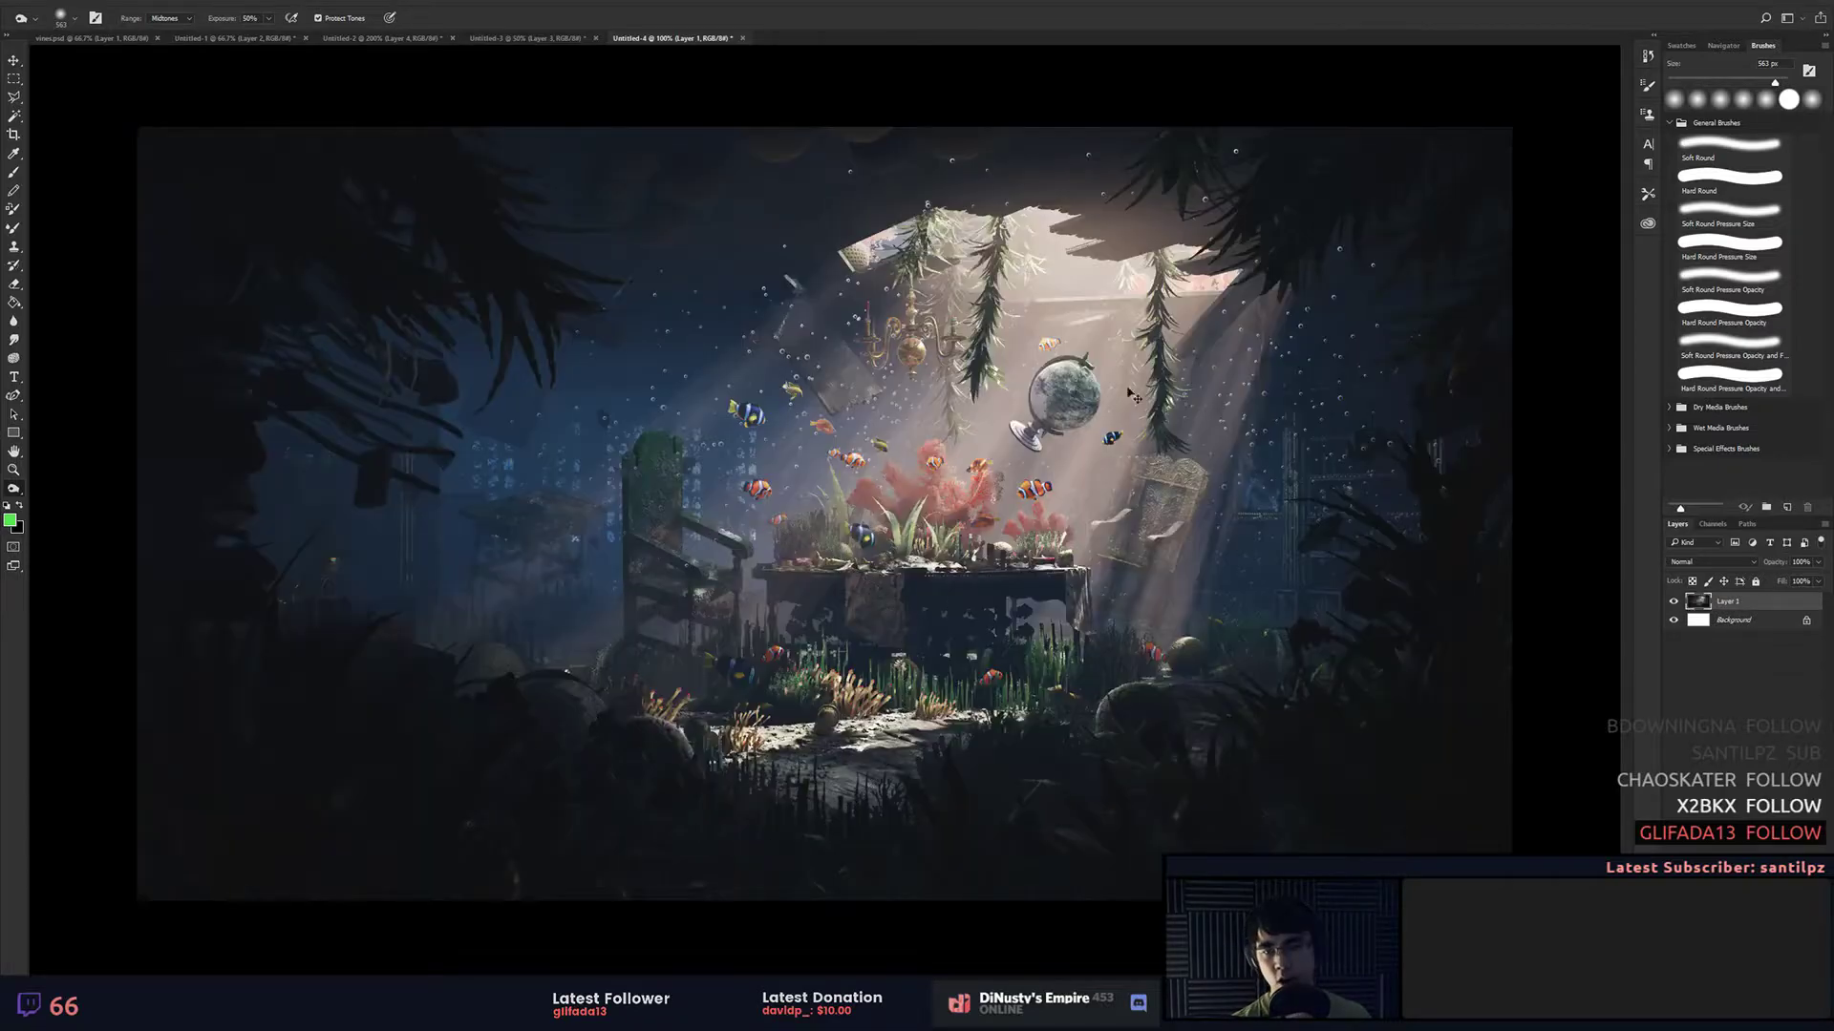
Step: Set up a soft round brush with a colour sampled from the water above the coral, and add a new layer over the image
{"action": "key", "text": "ctrl+plus"}
{"action": "key", "text": "ctrl+plus"}
{"action": "left_click_drag", "start_coordinate": [1236, 385], "coordinate": [937, 468]}
{"action": "key", "text": "b"}
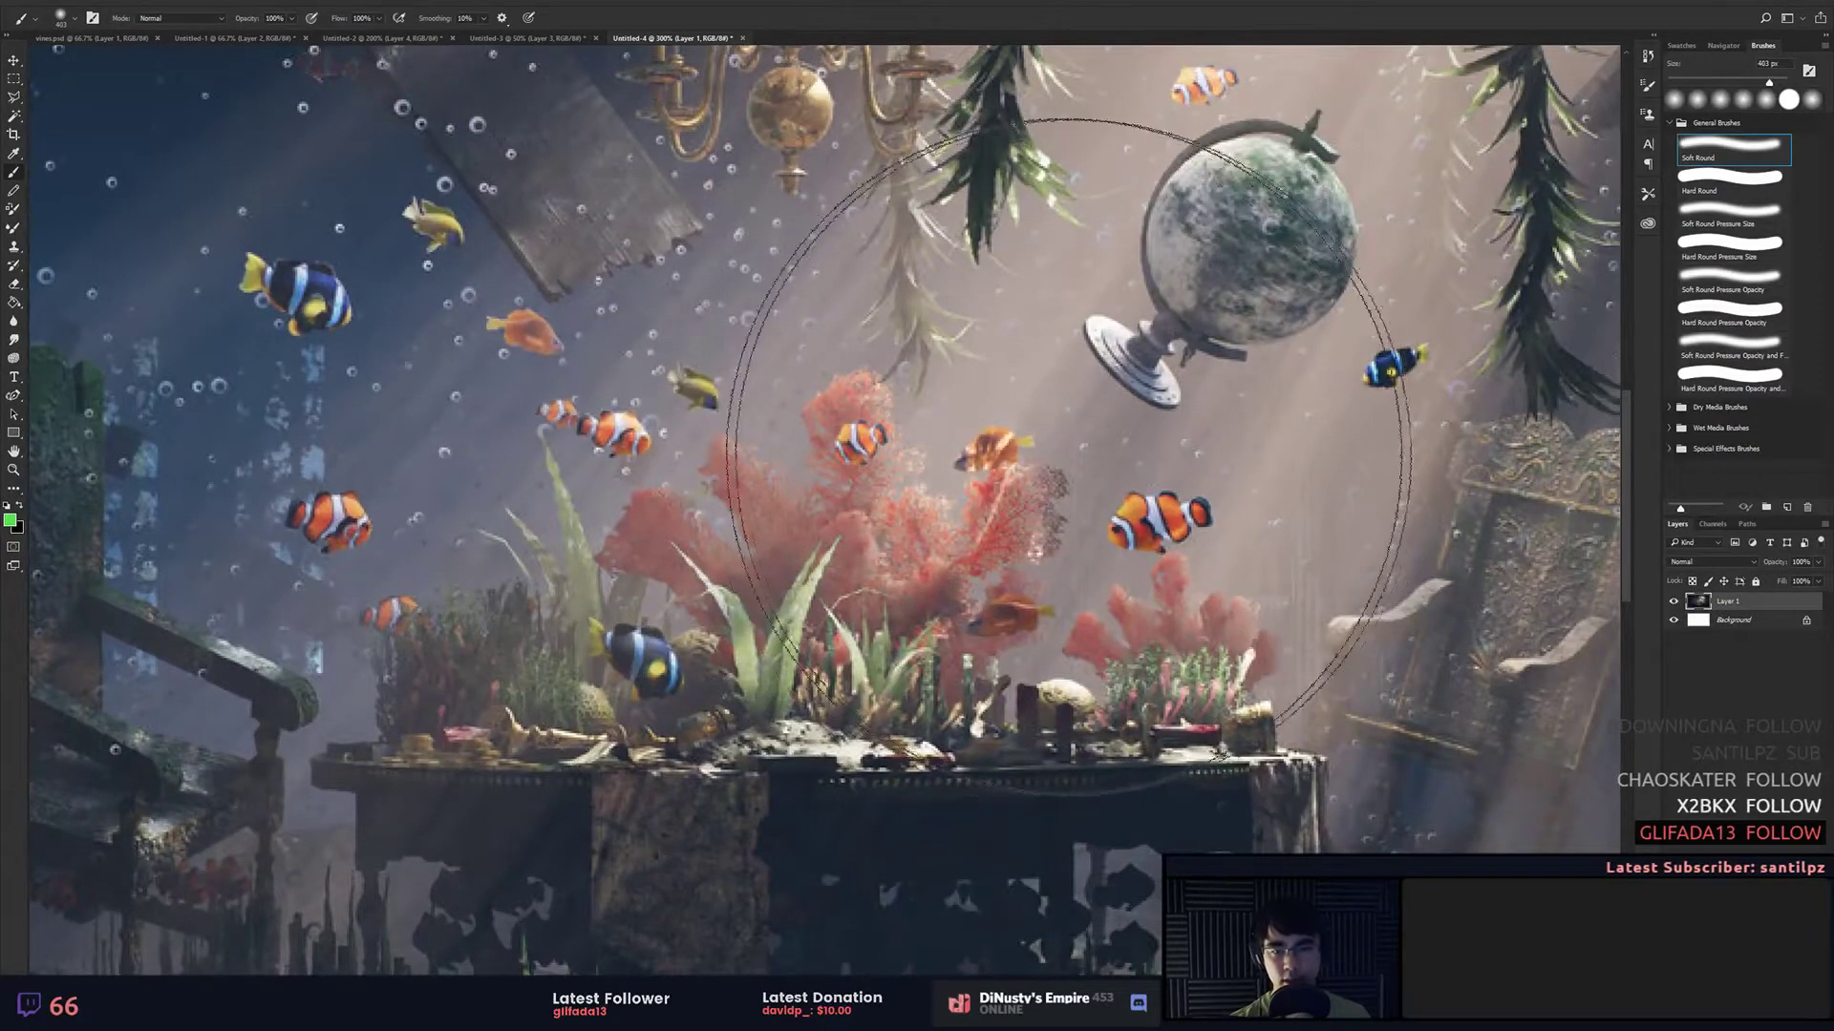
{"action": "key", "text": "m"}
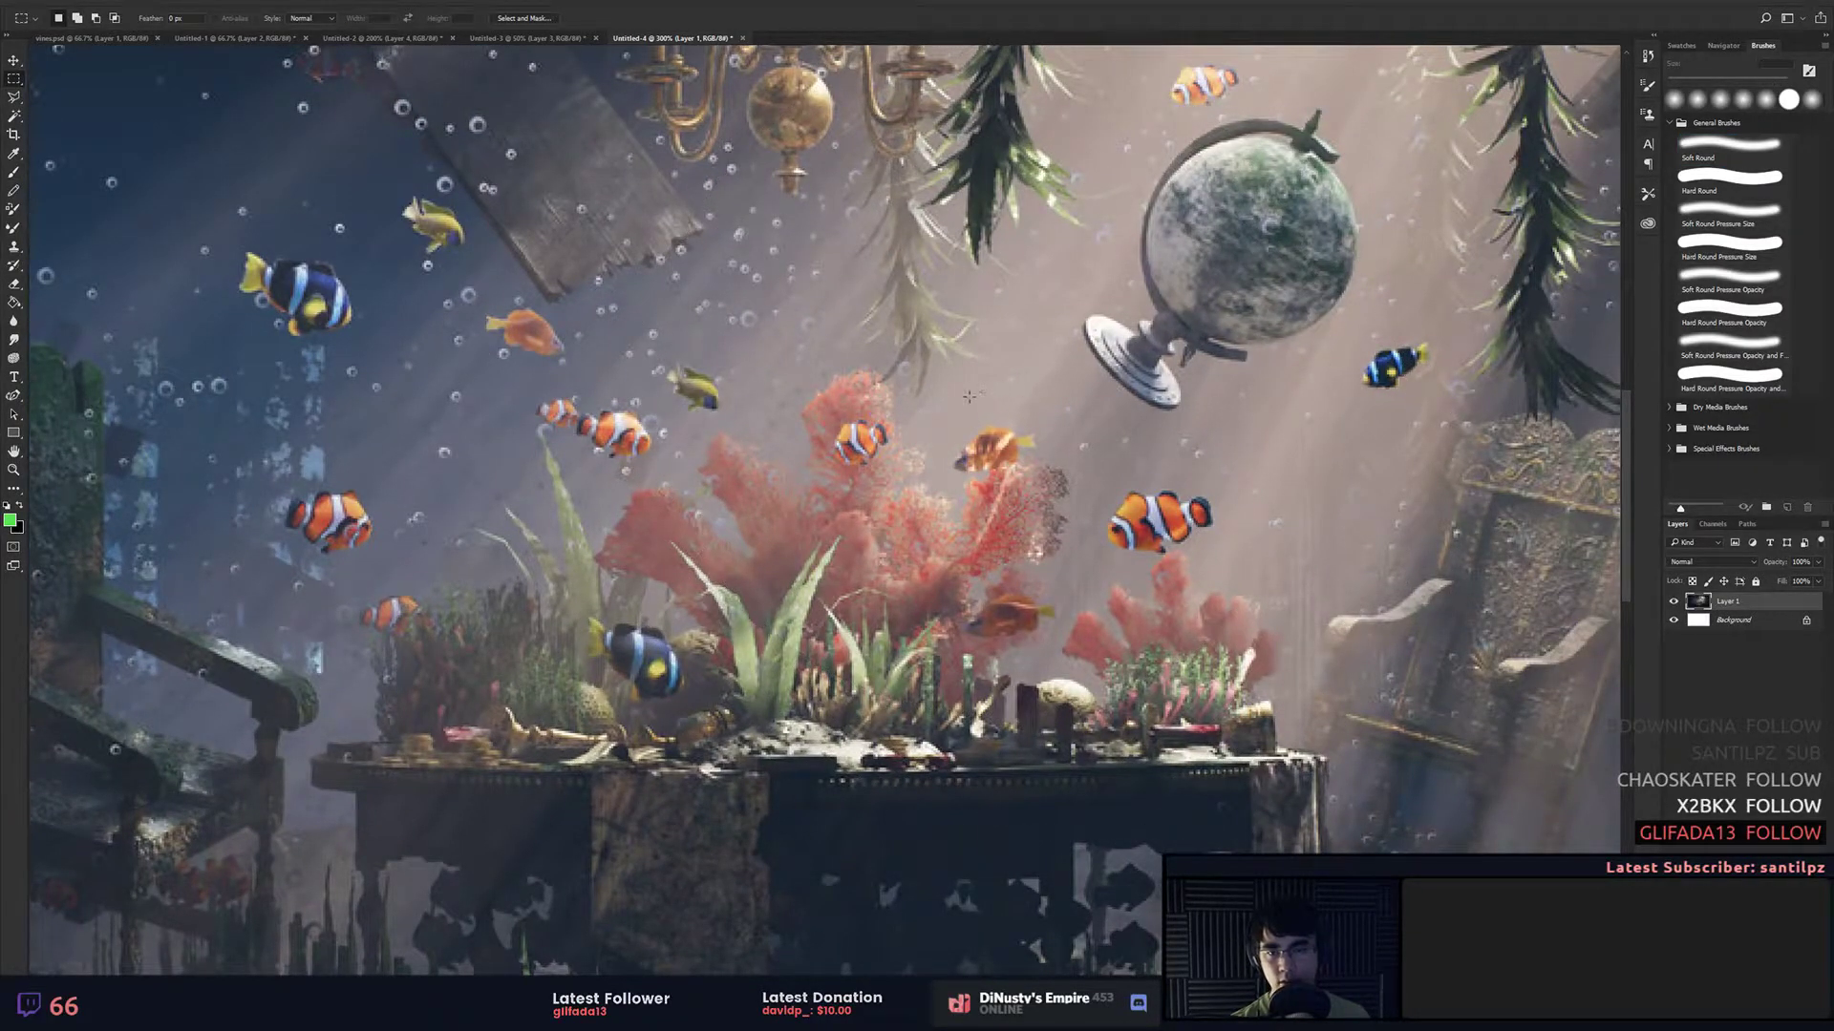
{"action": "key", "text": "b"}
{"action": "left_click", "coordinate": [1001, 398], "text": "alt"}
{"action": "left_click_drag", "start_coordinate": [945, 407], "coordinate": [511, 440]}
{"action": "key", "text": "ctrl+shift+alt+n"}
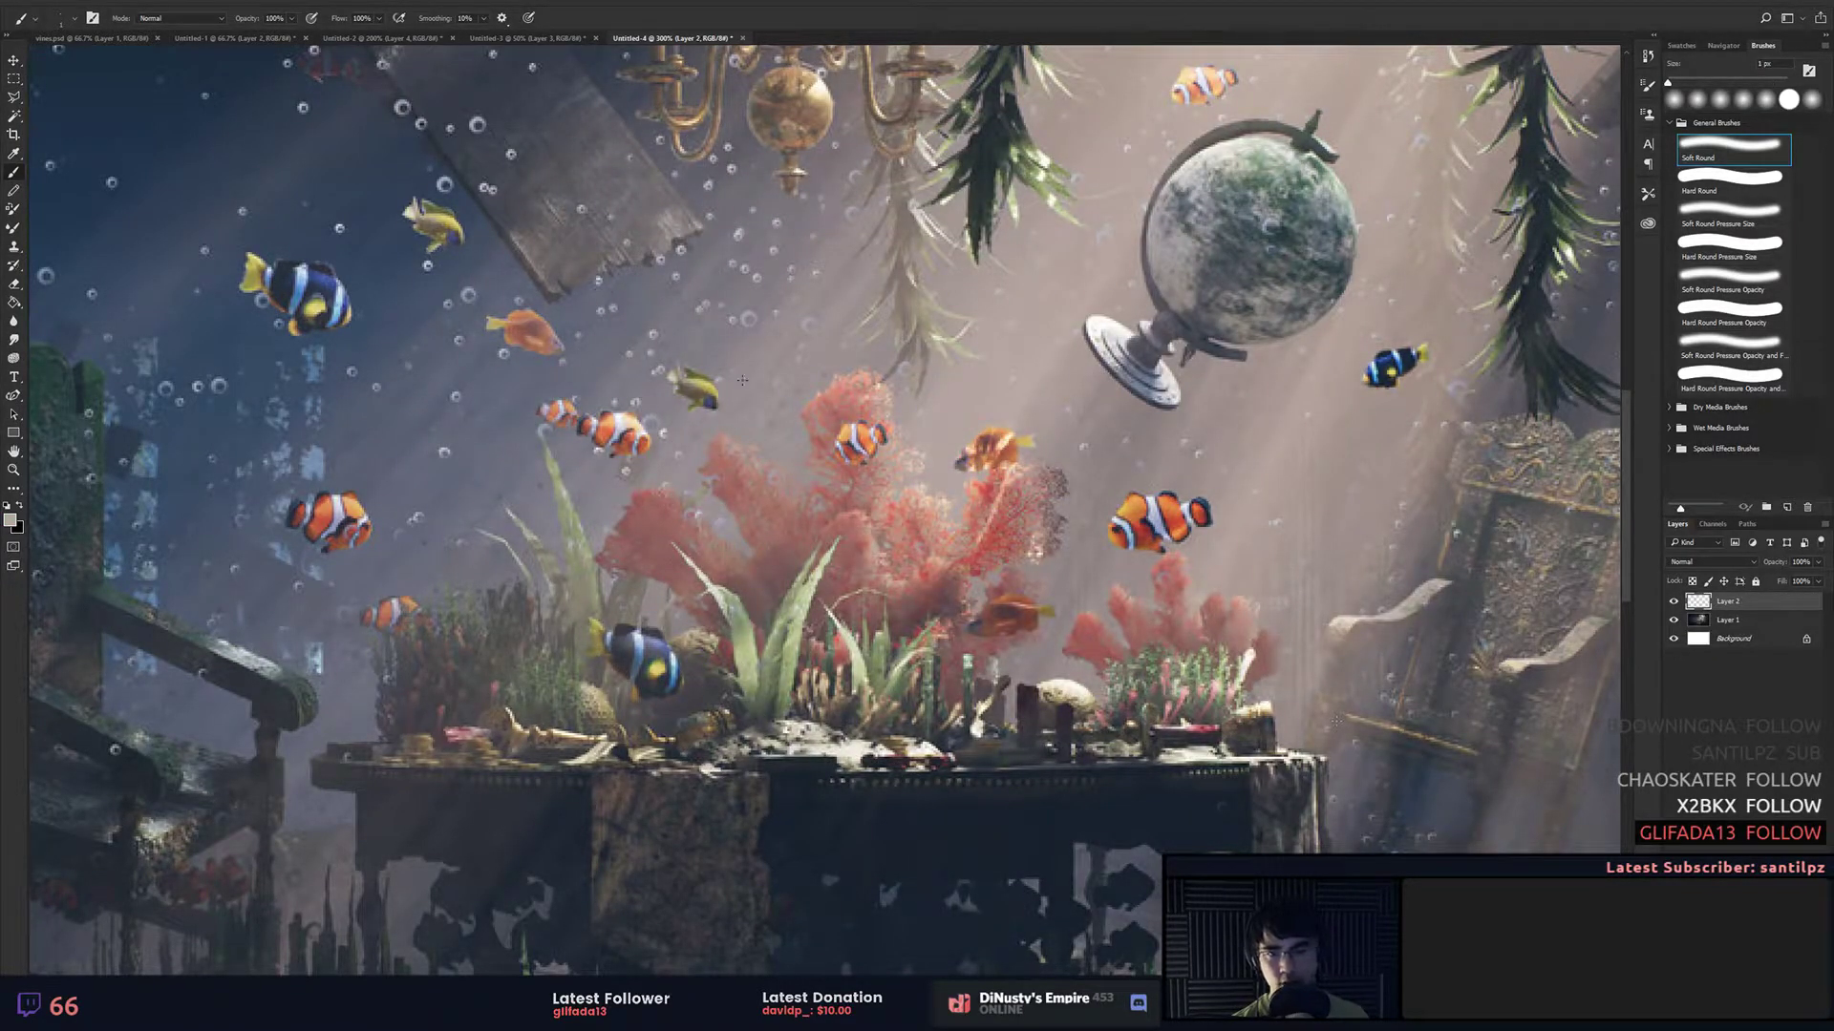
Step: Fade out the two fish in front of the large red coral with a 27 px brush at 67% opacity
{"action": "mouse_move", "coordinate": [876, 439]}
{"action": "left_mouse_down"}
{"action": "mouse_move", "coordinate": [845, 442]}
{"action": "mouse_move", "coordinate": [913, 444]}
{"action": "left_mouse_up"}
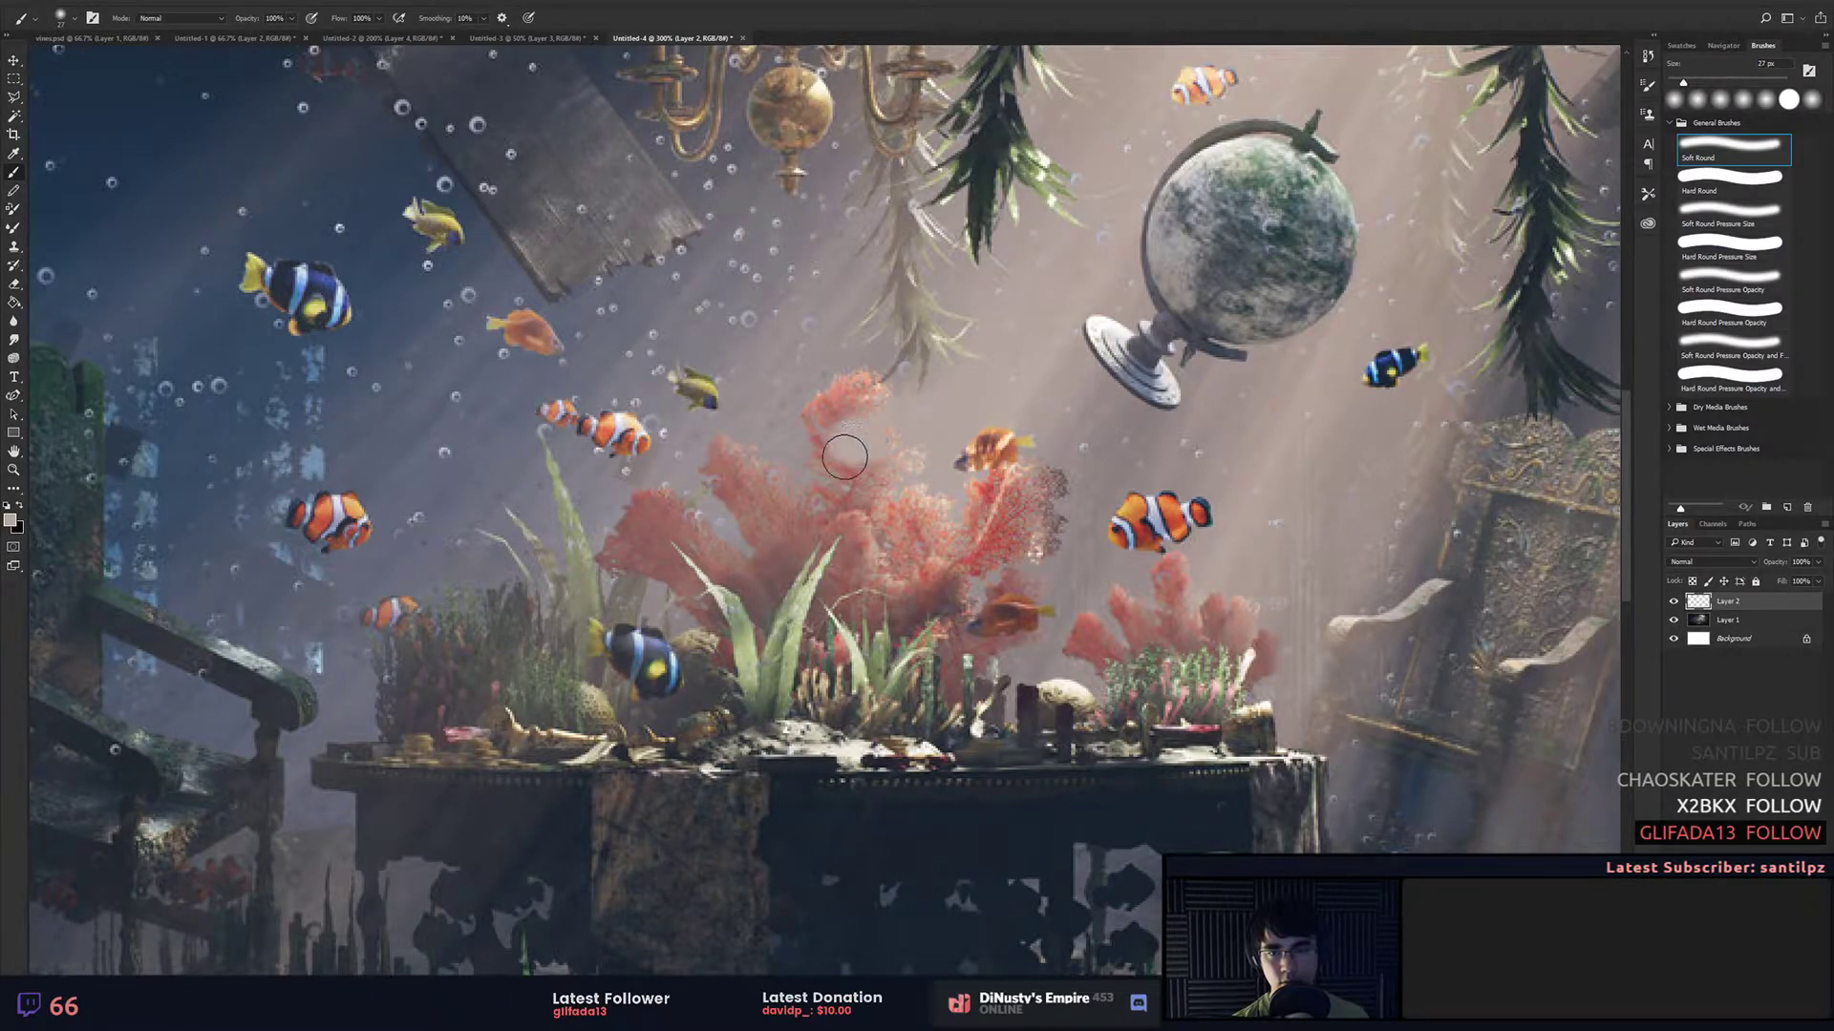
{"action": "key", "text": "ctrl+alt+z"}
{"action": "key", "text": "ctrl+alt+z"}
{"action": "left_click_drag", "start_coordinate": [251, 20], "coordinate": [220, 19]}
{"action": "key", "text": "e"}
{"action": "mouse_move", "coordinate": [866, 431]}
{"action": "left_mouse_down"}
{"action": "mouse_move", "coordinate": [894, 420]}
{"action": "mouse_move", "coordinate": [813, 403]}
{"action": "mouse_move", "coordinate": [898, 423]}
{"action": "mouse_move", "coordinate": [864, 417]}
{"action": "left_mouse_up"}
{"action": "key", "text": "b"}
{"action": "left_click_drag", "start_coordinate": [1014, 443], "coordinate": [1044, 429]}
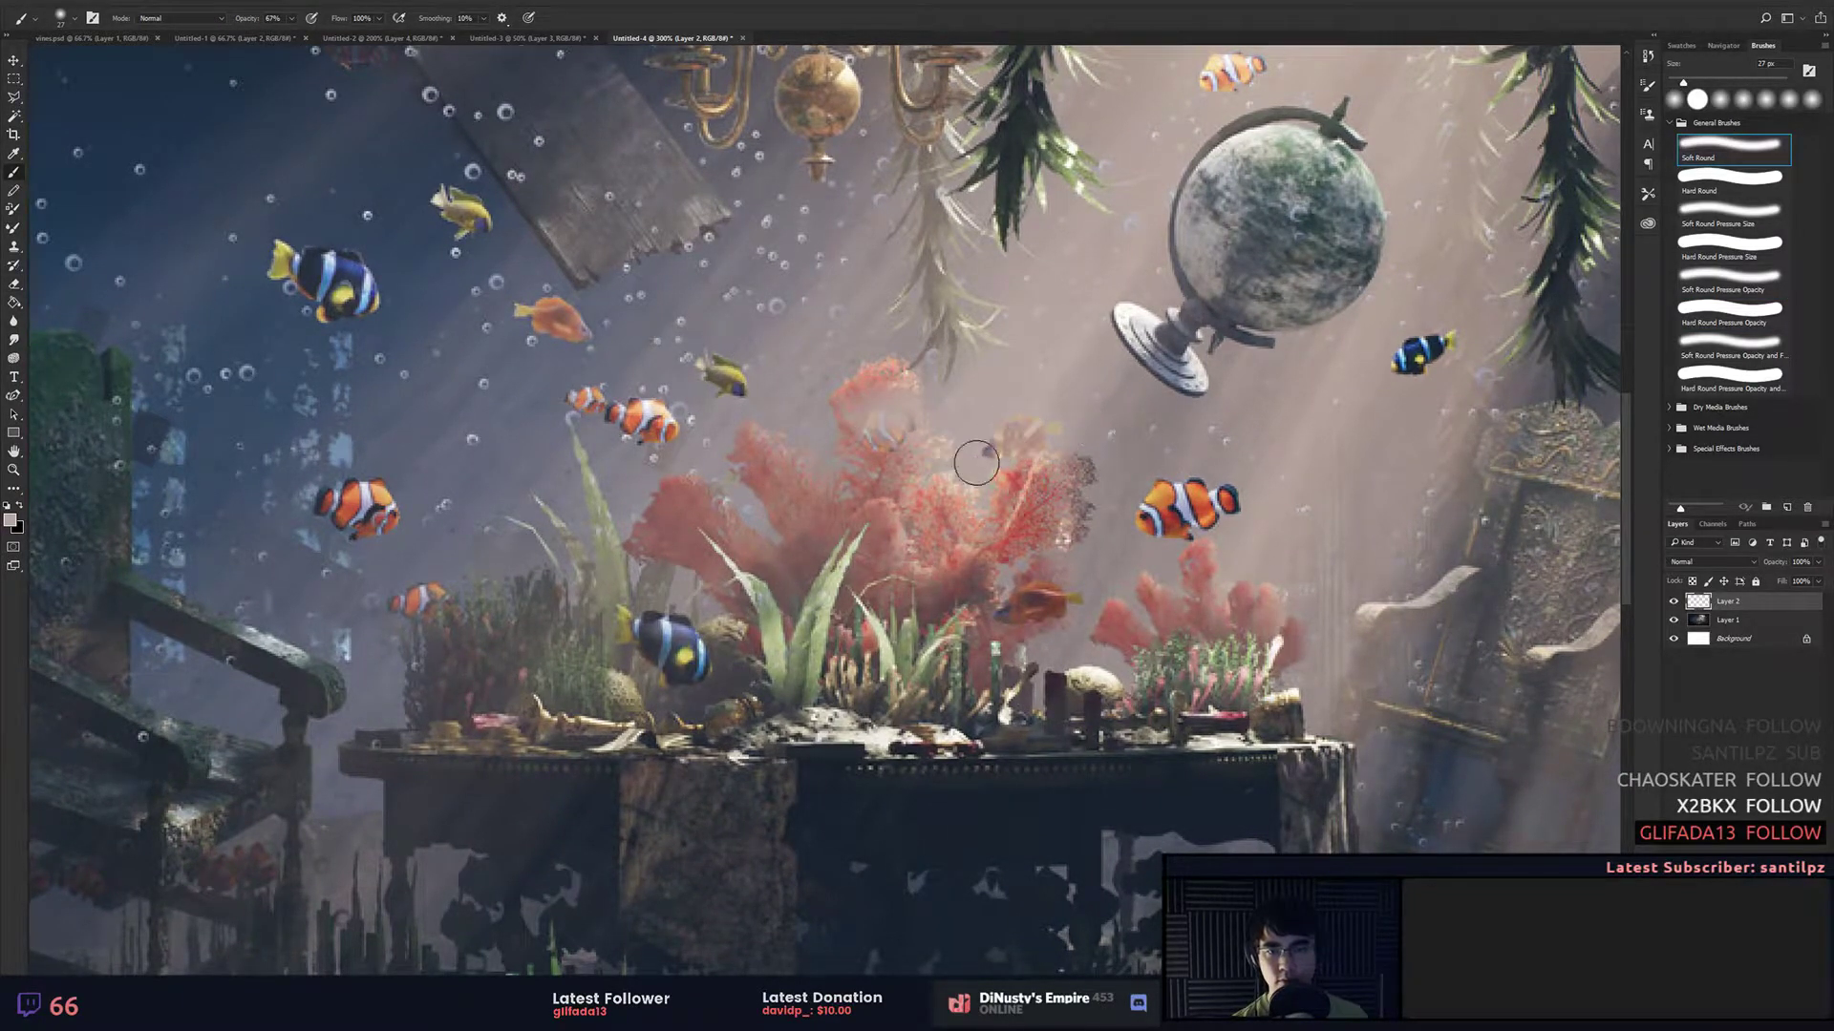
{"action": "left_click_drag", "start_coordinate": [1174, 493], "coordinate": [1152, 490]}
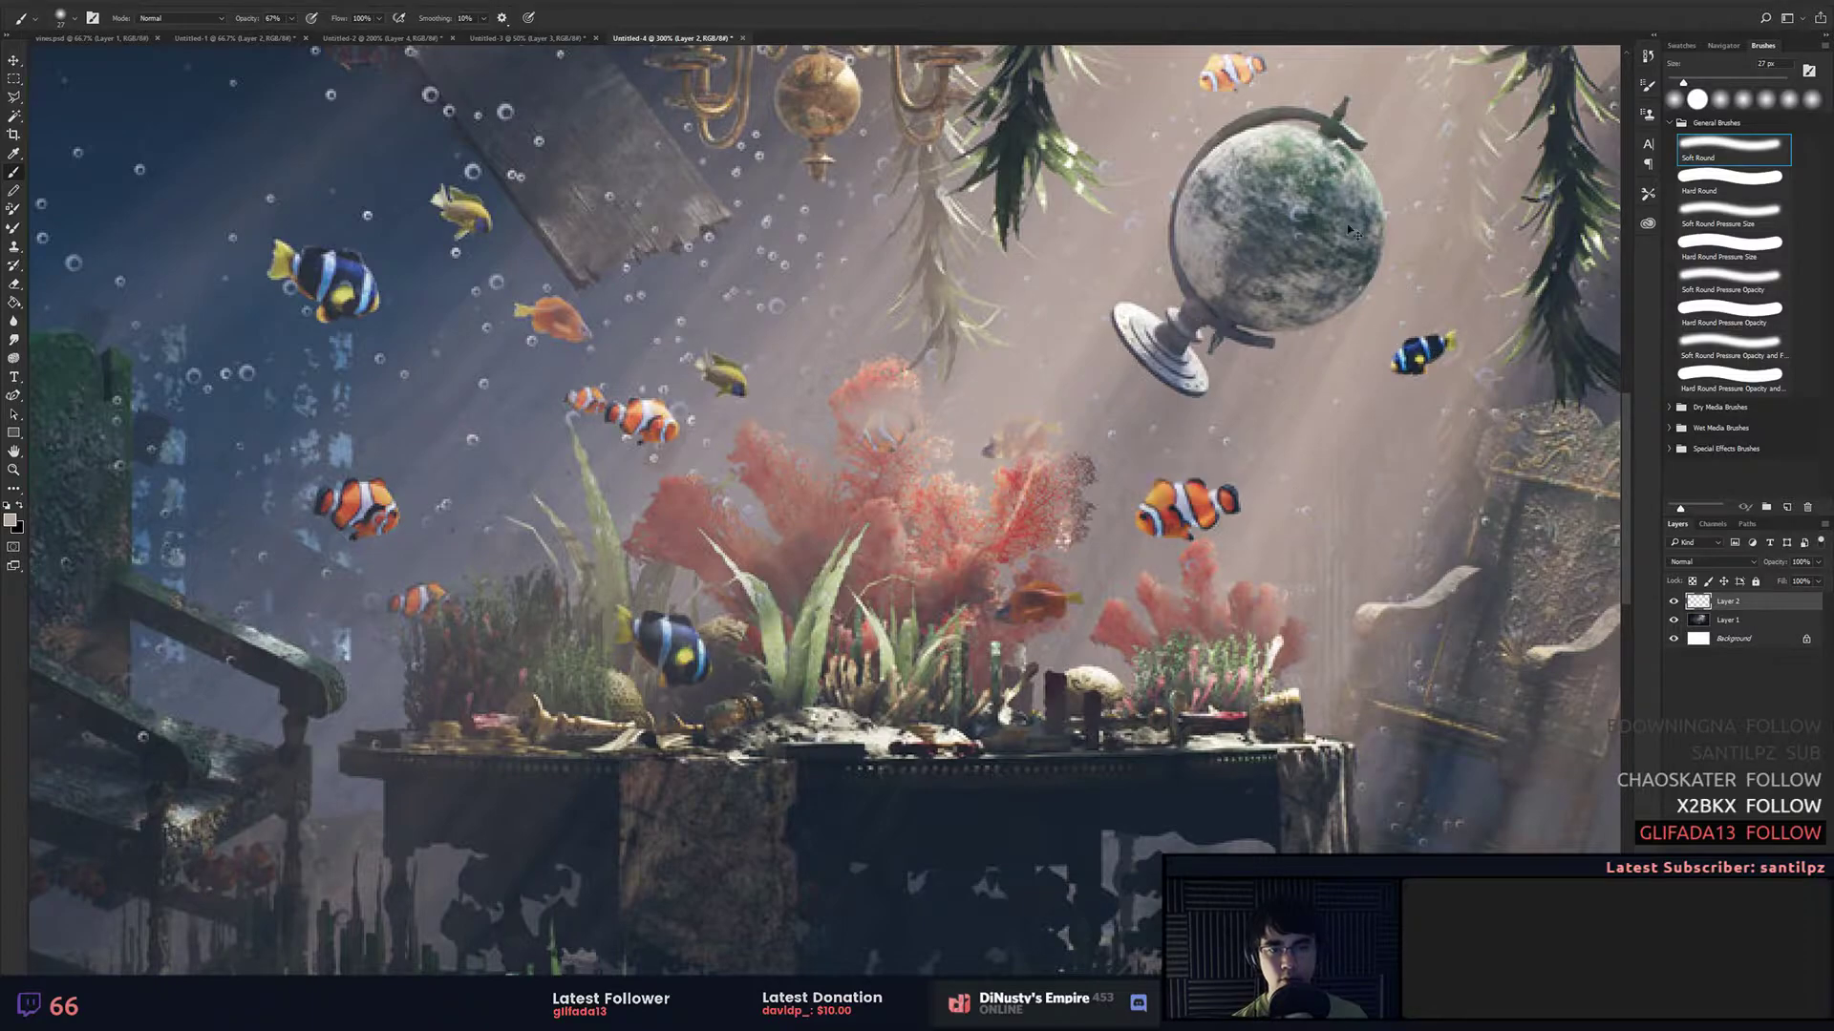
Step: Fade the clownfish above the globe and the orange fish below the floating plank, using colour sampled from the surrounding water
{"action": "mouse_move", "coordinate": [1254, 81]}
{"action": "left_mouse_down"}
{"action": "mouse_move", "coordinate": [1279, 170]}
{"action": "mouse_move", "coordinate": [1233, 164]}
{"action": "left_mouse_up"}
{"action": "mouse_move", "coordinate": [608, 394]}
{"action": "left_mouse_down"}
{"action": "mouse_move", "coordinate": [820, 443]}
{"action": "mouse_move", "coordinate": [829, 478]}
{"action": "left_mouse_up"}
{"action": "key", "text": "ctrl+z"}
{"action": "key", "text": "ctrl+z"}
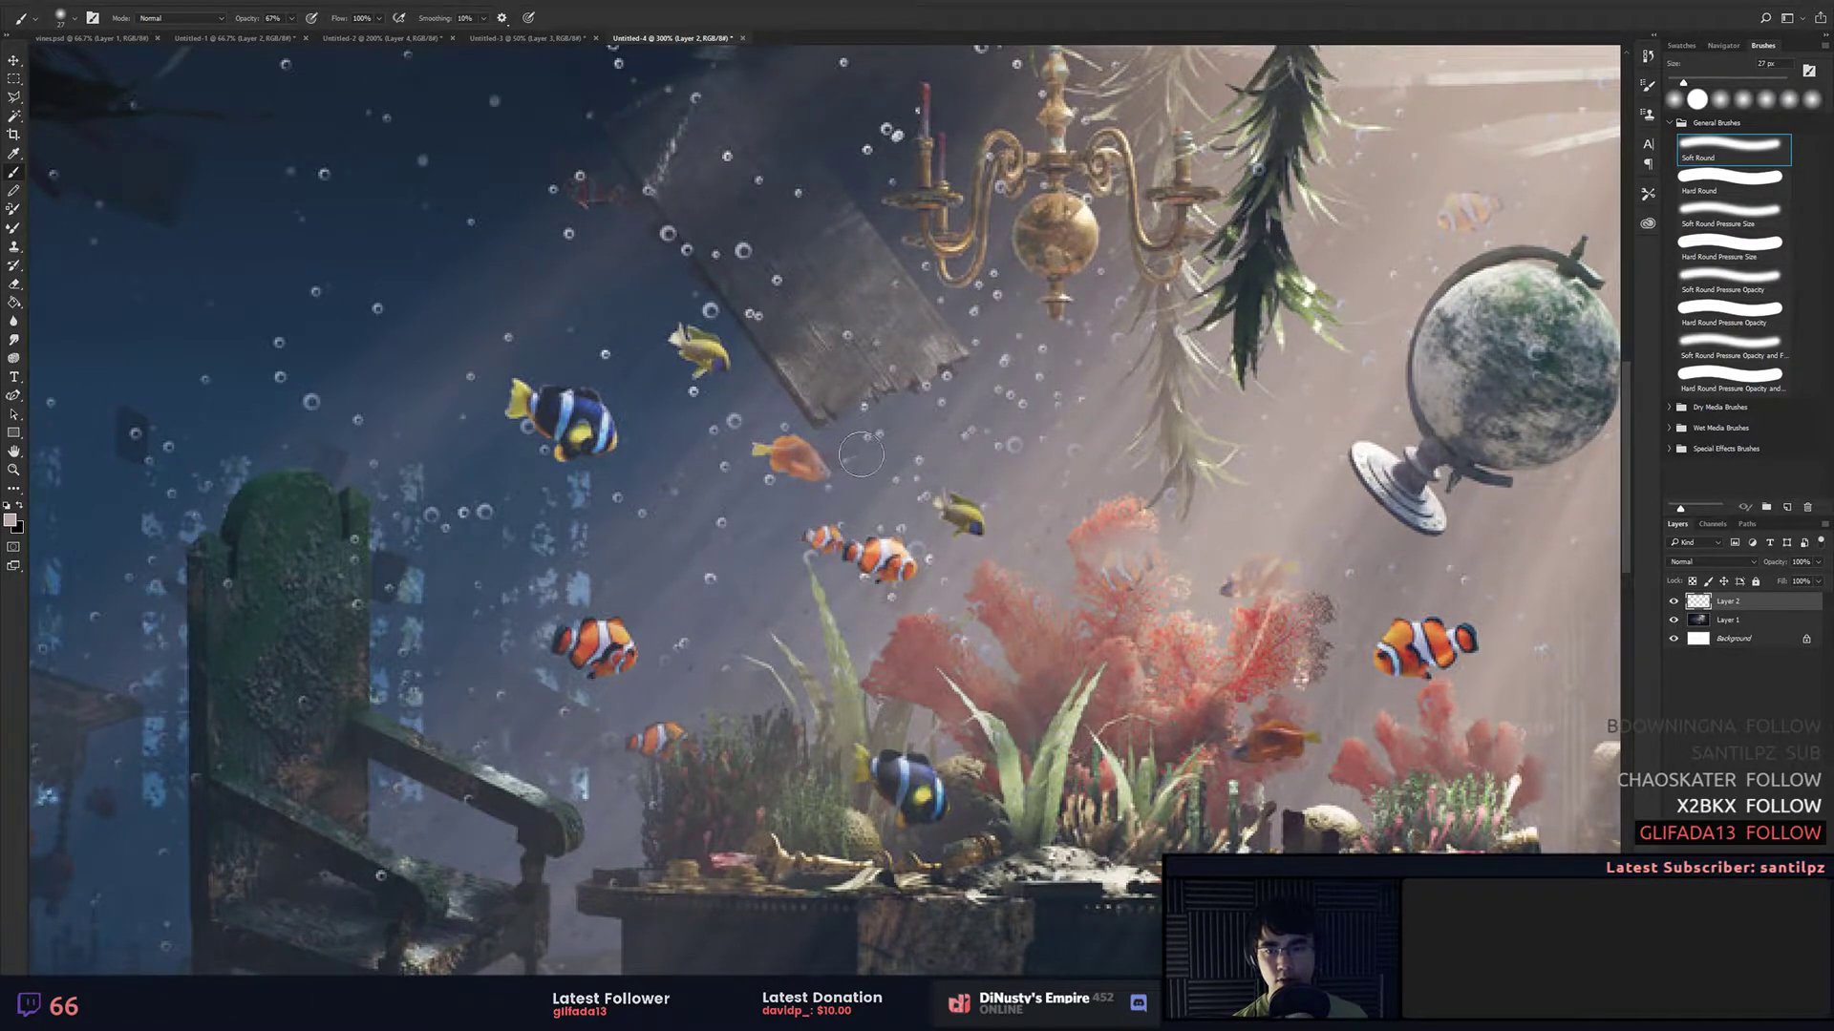
{"action": "left_click", "coordinate": [832, 442], "text": "alt"}
{"action": "mouse_move", "coordinate": [823, 464]}
{"action": "left_mouse_down"}
{"action": "mouse_move", "coordinate": [790, 446]}
{"action": "mouse_move", "coordinate": [835, 464]}
{"action": "left_mouse_up"}
Step: Lower the opacity of Layer 2 to 79% and erase its paint over the clownfish in front of the red coral
{"action": "key", "text": "ctrl+minus"}
{"action": "key", "text": "ctrl+minus"}
{"action": "key", "text": "ctrl+minus"}
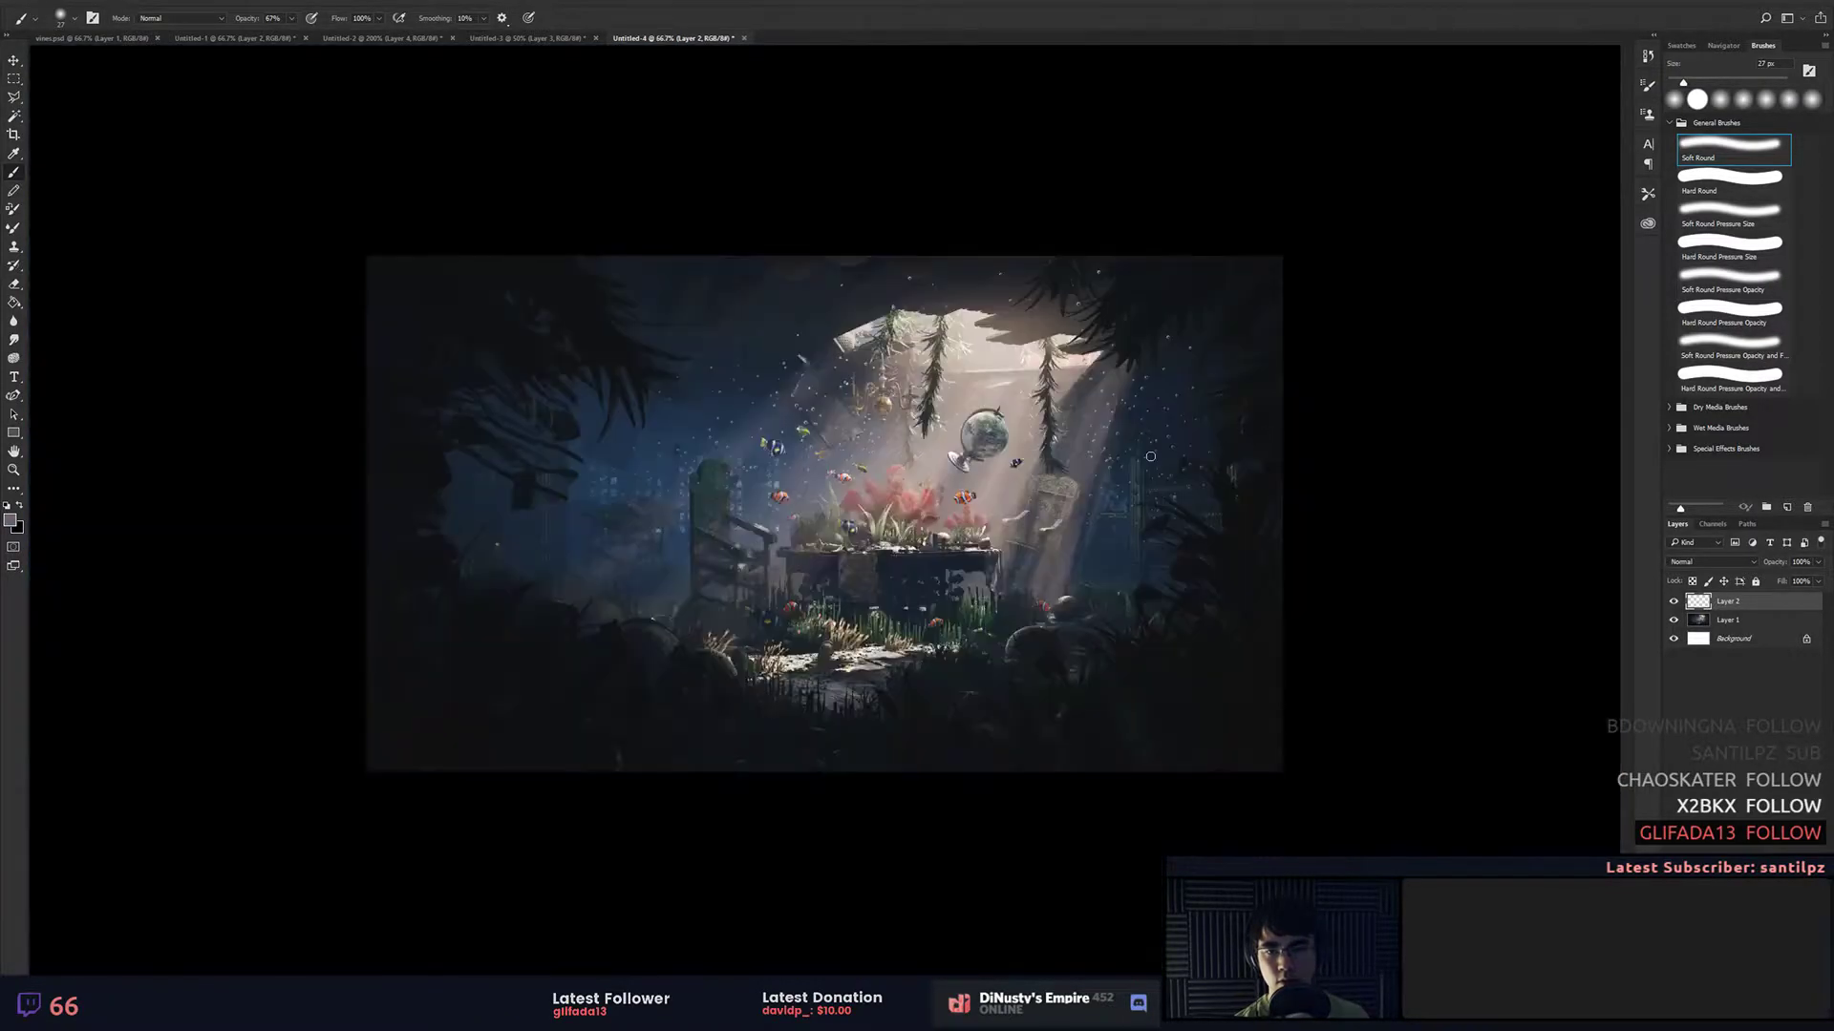
{"action": "key", "text": "ctrl+plus"}
{"action": "scroll", "coordinate": [836, 525], "scroll_direction": "up", "scroll_amount": 1}
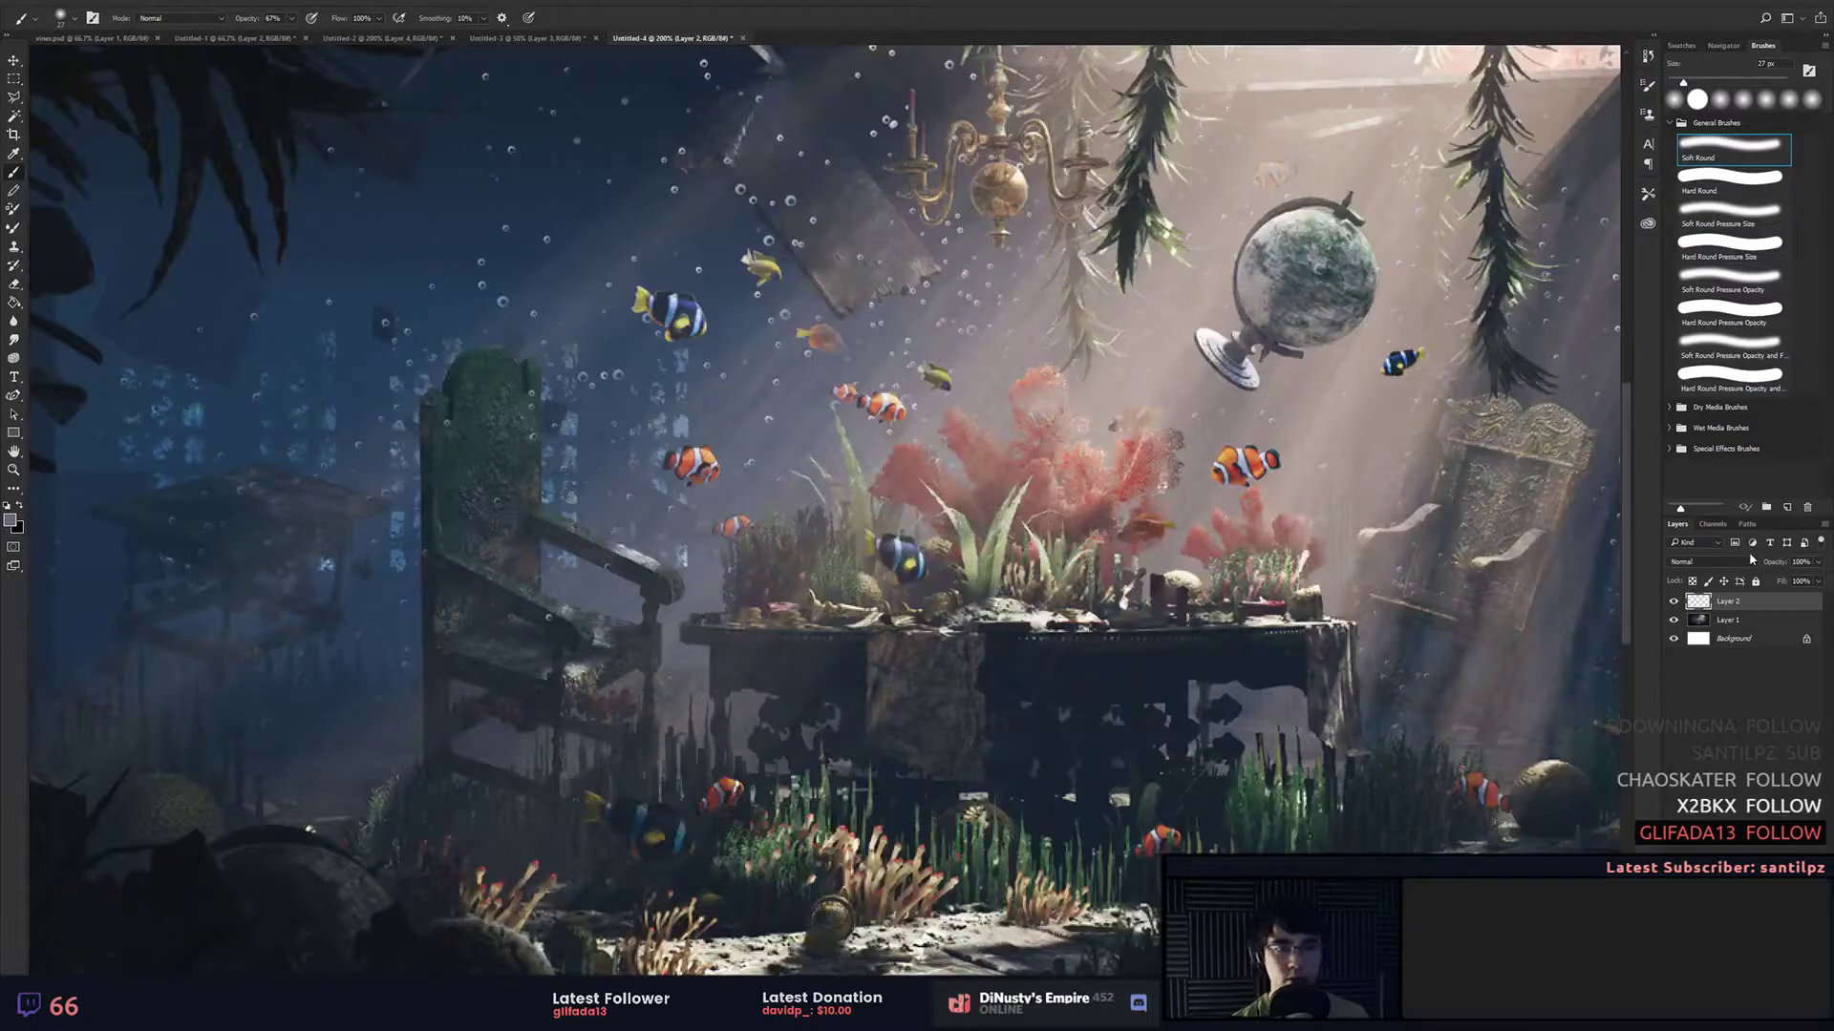
{"action": "left_click_drag", "start_coordinate": [1369, 537], "coordinate": [1373, 609]}
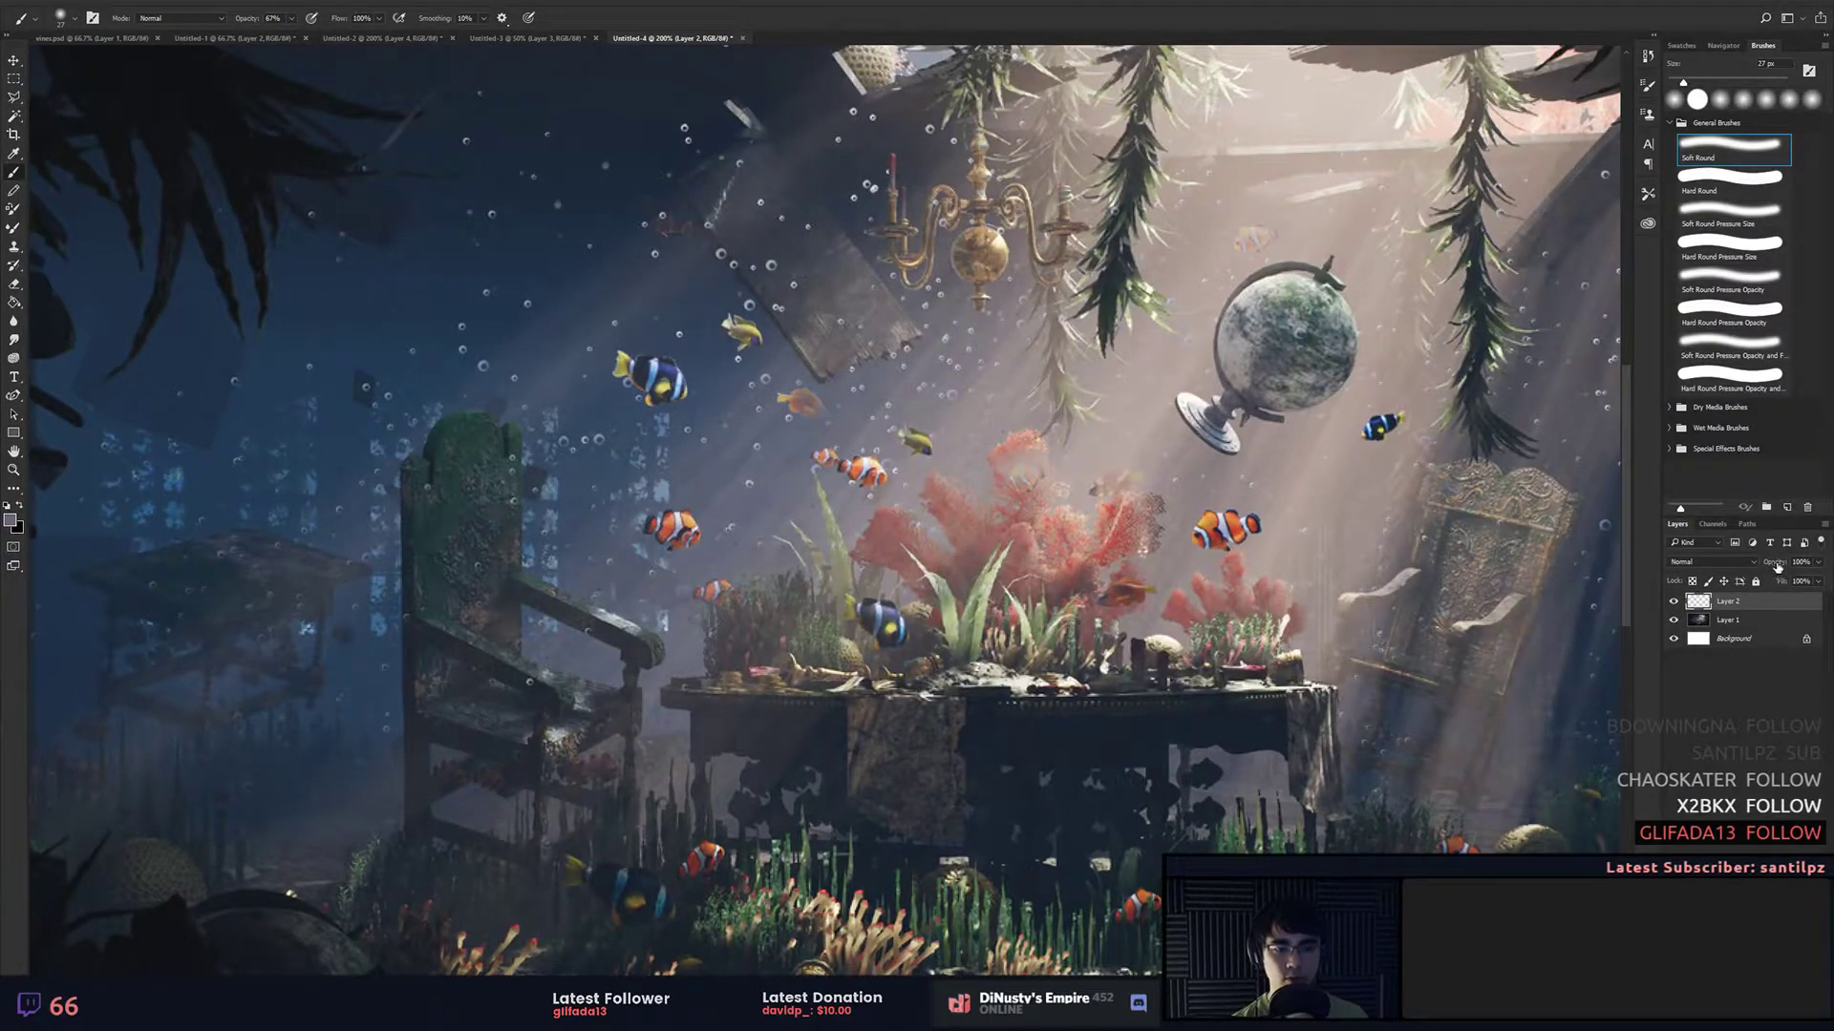
{"action": "mouse_move", "coordinate": [1776, 566]}
{"action": "left_mouse_down"}
{"action": "mouse_move", "coordinate": [1743, 565]}
{"action": "mouse_move", "coordinate": [1763, 565]}
{"action": "left_mouse_up"}
{"action": "mouse_move", "coordinate": [1028, 477]}
{"action": "left_mouse_down"}
{"action": "mouse_move", "coordinate": [1124, 510]}
{"action": "mouse_move", "coordinate": [1076, 513]}
{"action": "mouse_move", "coordinate": [1070, 475]}
{"action": "mouse_move", "coordinate": [1123, 481]}
{"action": "mouse_move", "coordinate": [1071, 441]}
{"action": "mouse_move", "coordinate": [1077, 479]}
{"action": "mouse_move", "coordinate": [1155, 489]}
{"action": "mouse_move", "coordinate": [1142, 526]}
{"action": "mouse_move", "coordinate": [1314, 531]}
{"action": "mouse_move", "coordinate": [1214, 513]}
{"action": "mouse_move", "coordinate": [1144, 536]}
{"action": "left_mouse_up"}
{"action": "key", "text": "e"}
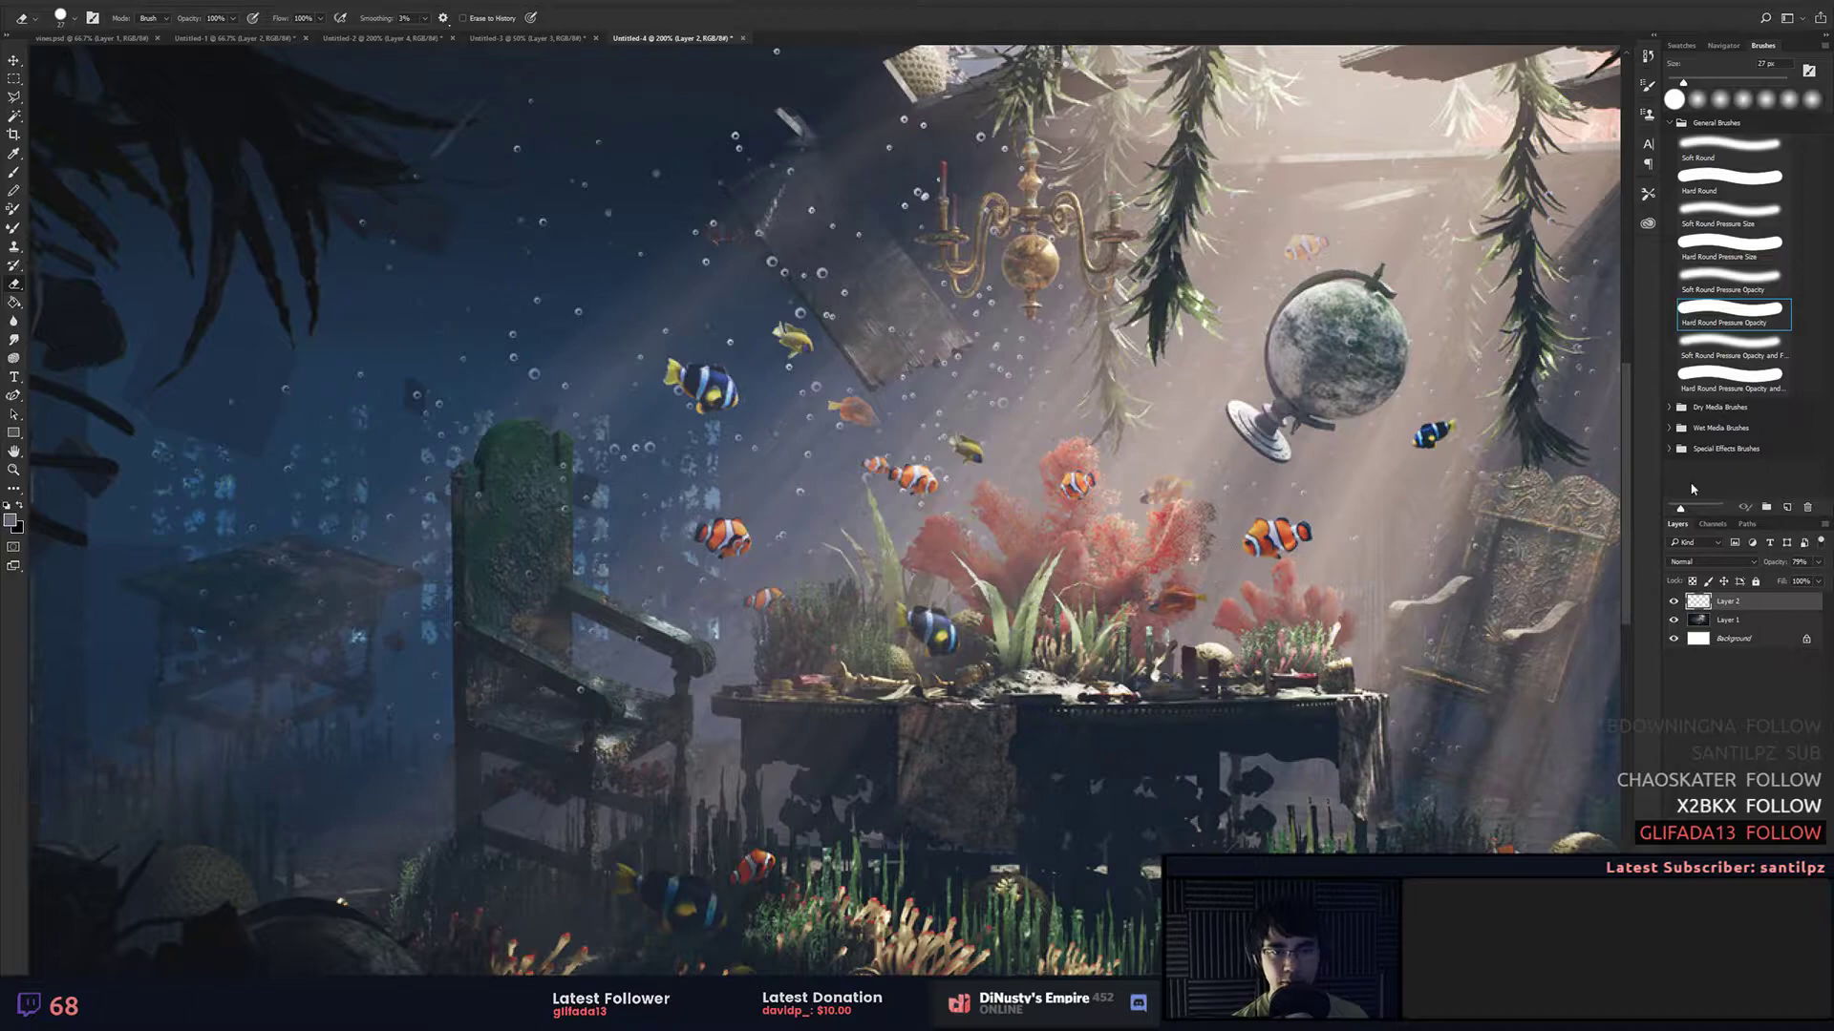
Step: Compare the whole image with the Layer 2 fish paintover hidden and shown
{"action": "key", "text": "ctrl+minus"}
{"action": "key", "text": "ctrl+minus"}
{"action": "left_click", "coordinate": [1673, 606]}
{"action": "left_click", "coordinate": [1673, 605]}
Step: Examine the fish, plants and props around the table and green chair up close, and return to the full composition
{"action": "key", "text": "ctrl+equal"}
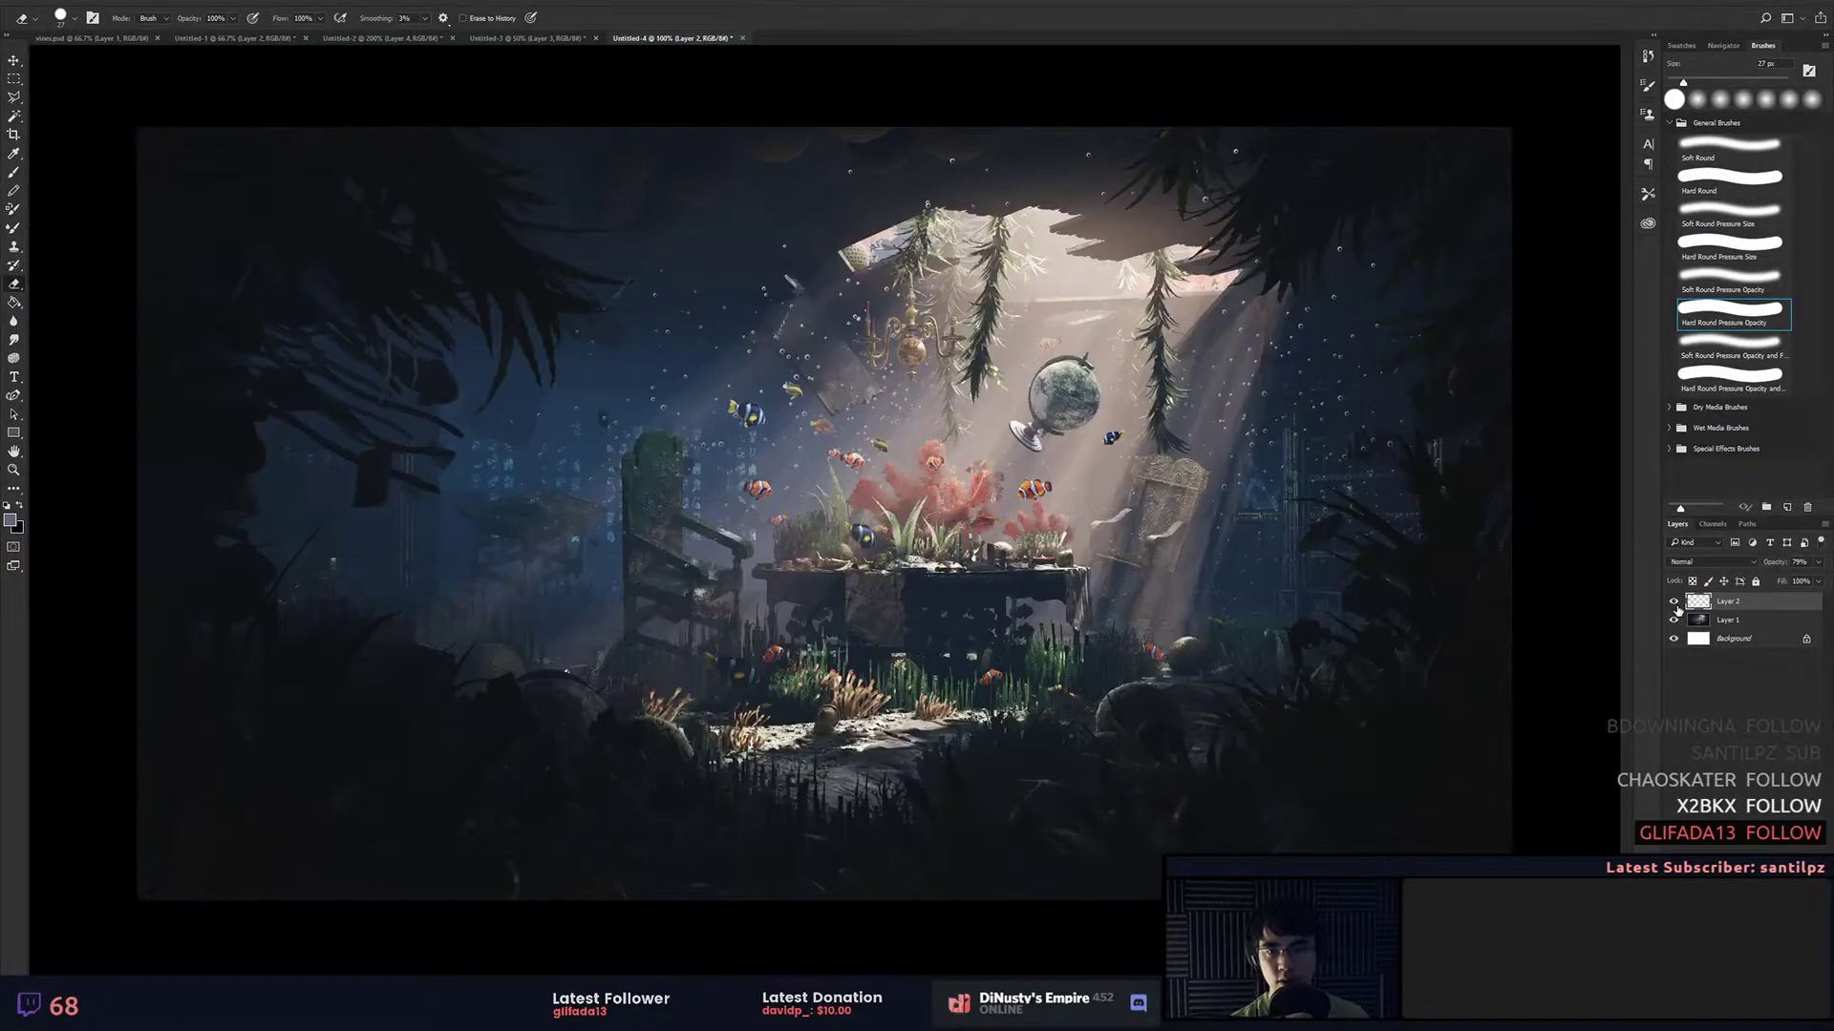
{"action": "key", "text": "ctrl+equal"}
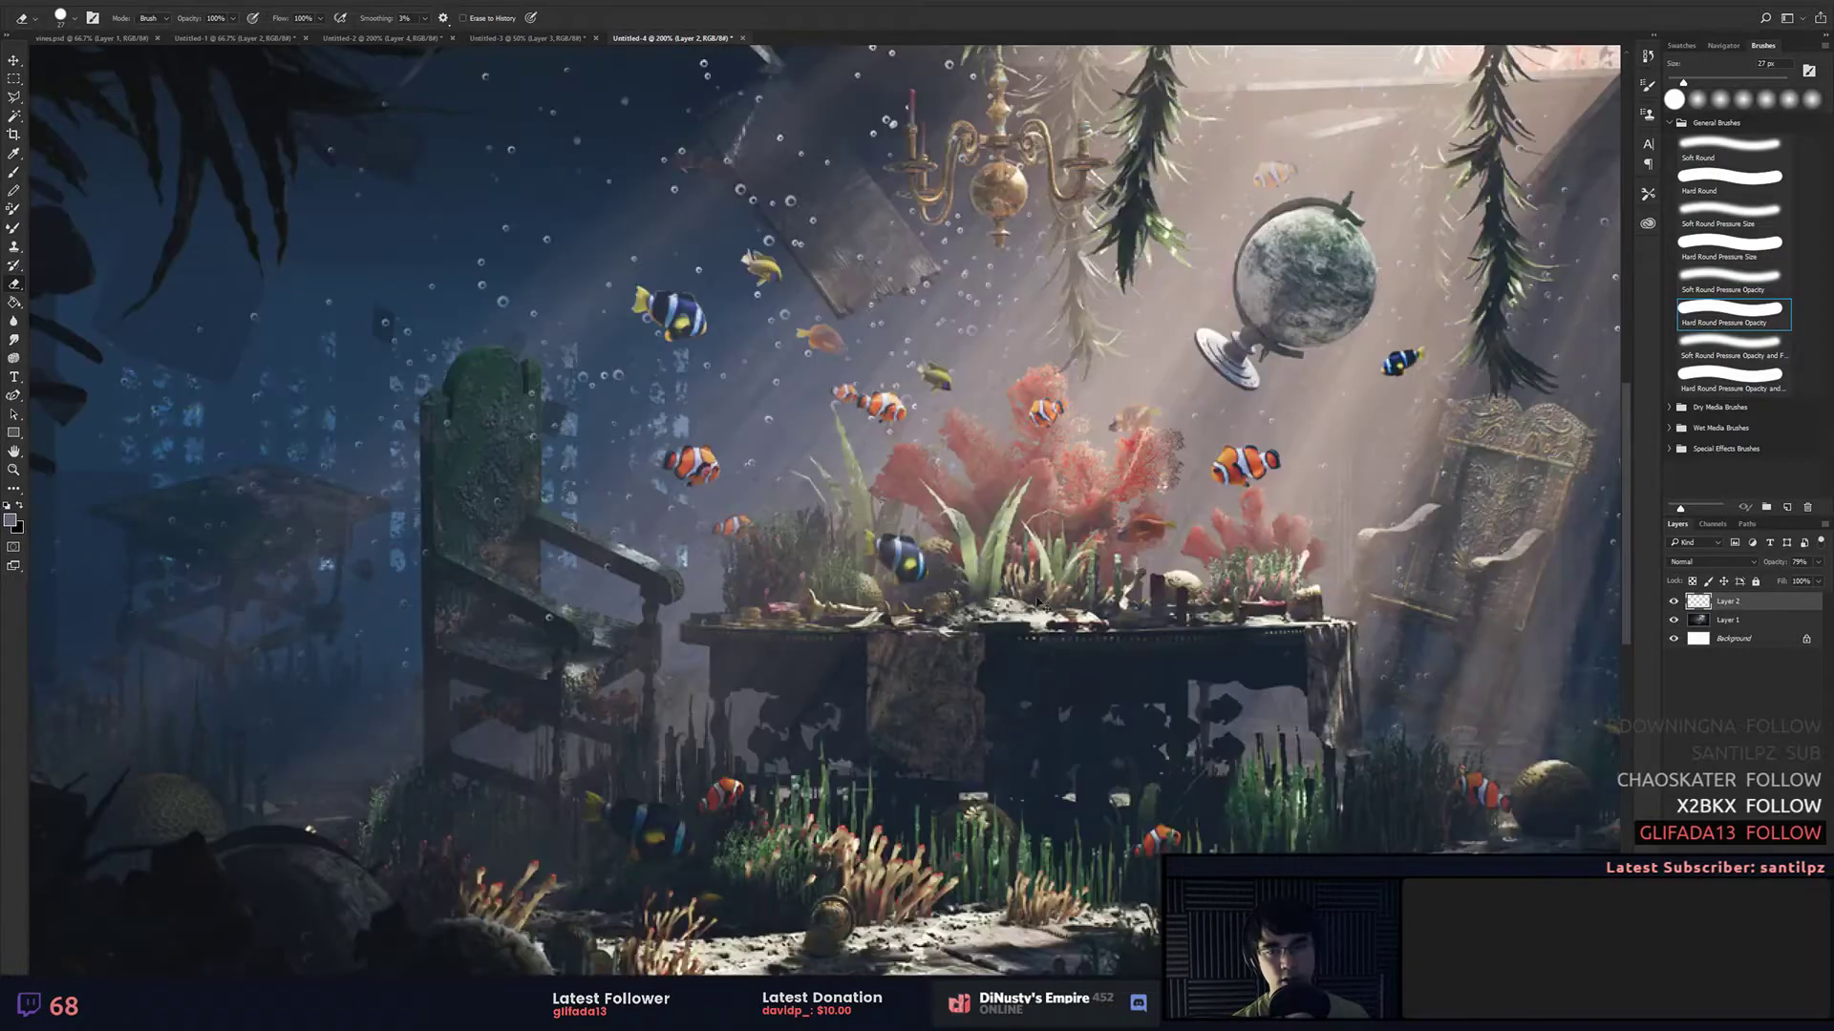
{"action": "left_click_drag", "start_coordinate": [903, 587], "coordinate": [734, 586]}
{"action": "key", "text": "ctrl+equal"}
{"action": "key", "text": "ctrl+equal"}
{"action": "key", "text": "ctrl+equal"}
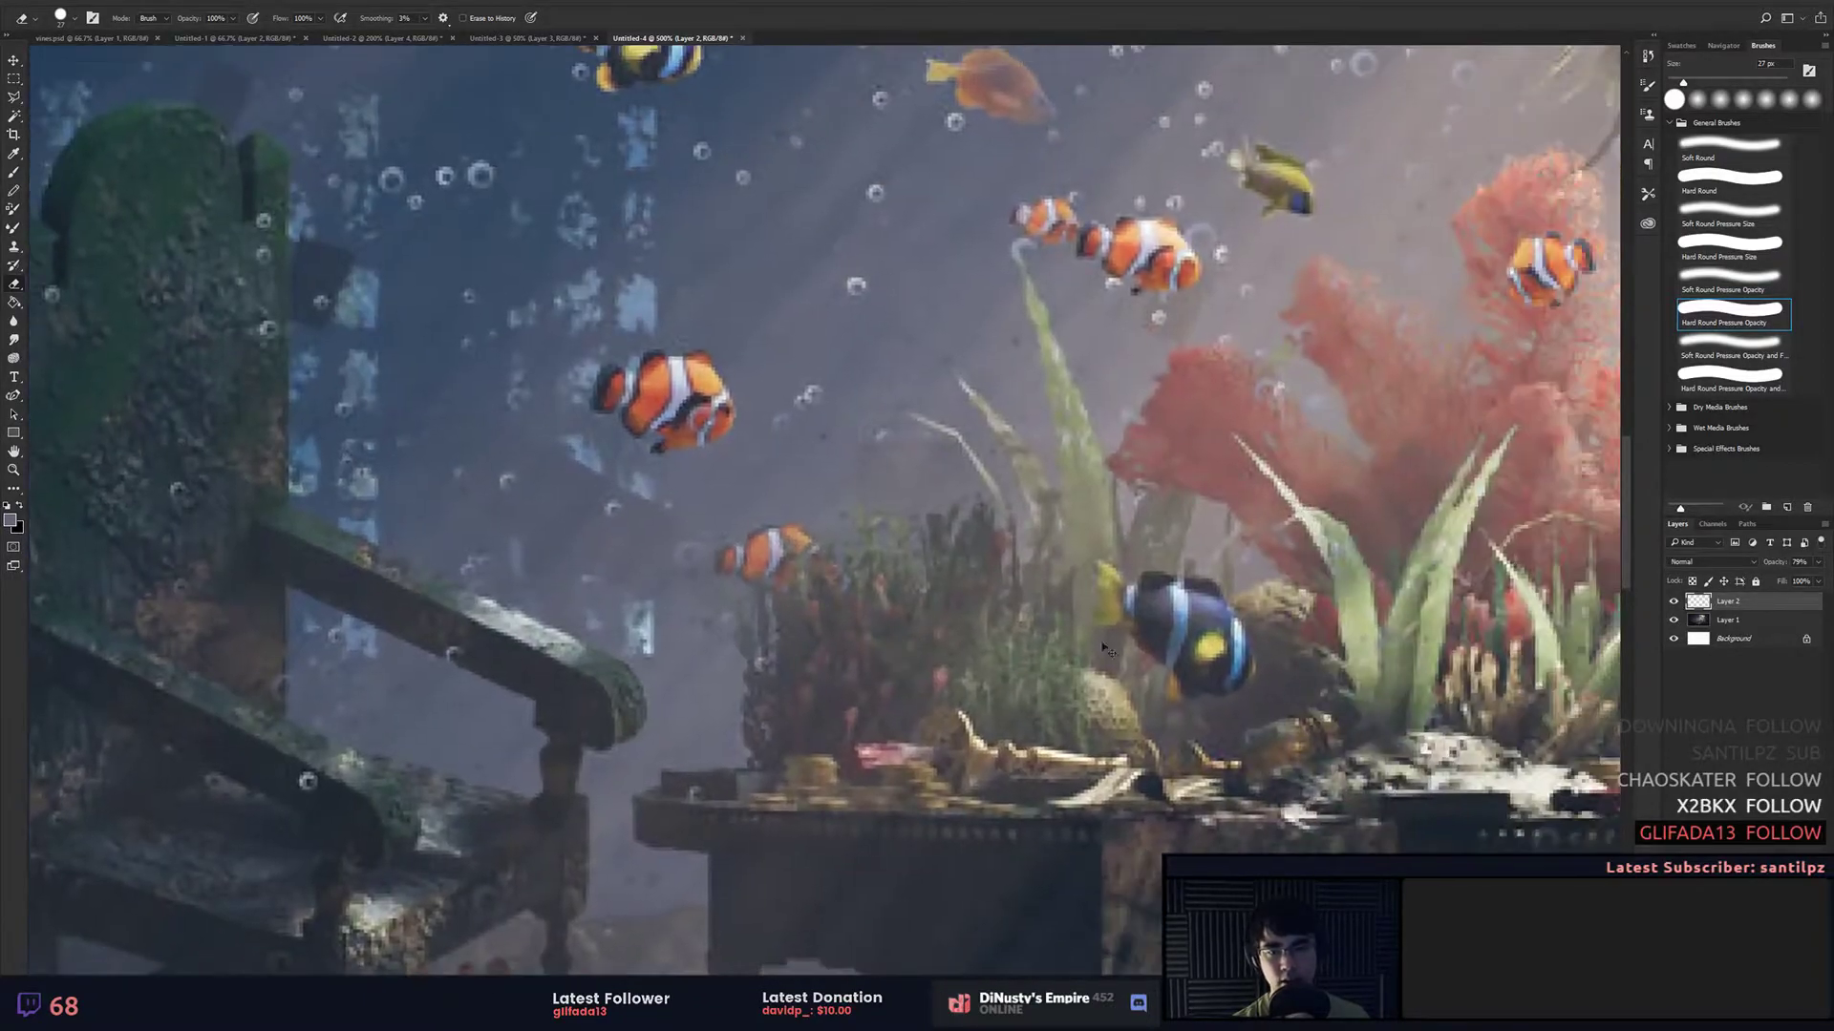
{"action": "key", "text": "ctrl+minus"}
{"action": "key", "text": "ctrl+minus"}
{"action": "key", "text": "ctrl+minus"}
{"action": "key", "text": "ctrl+minus"}
{"action": "key", "text": "ctrl+minus"}
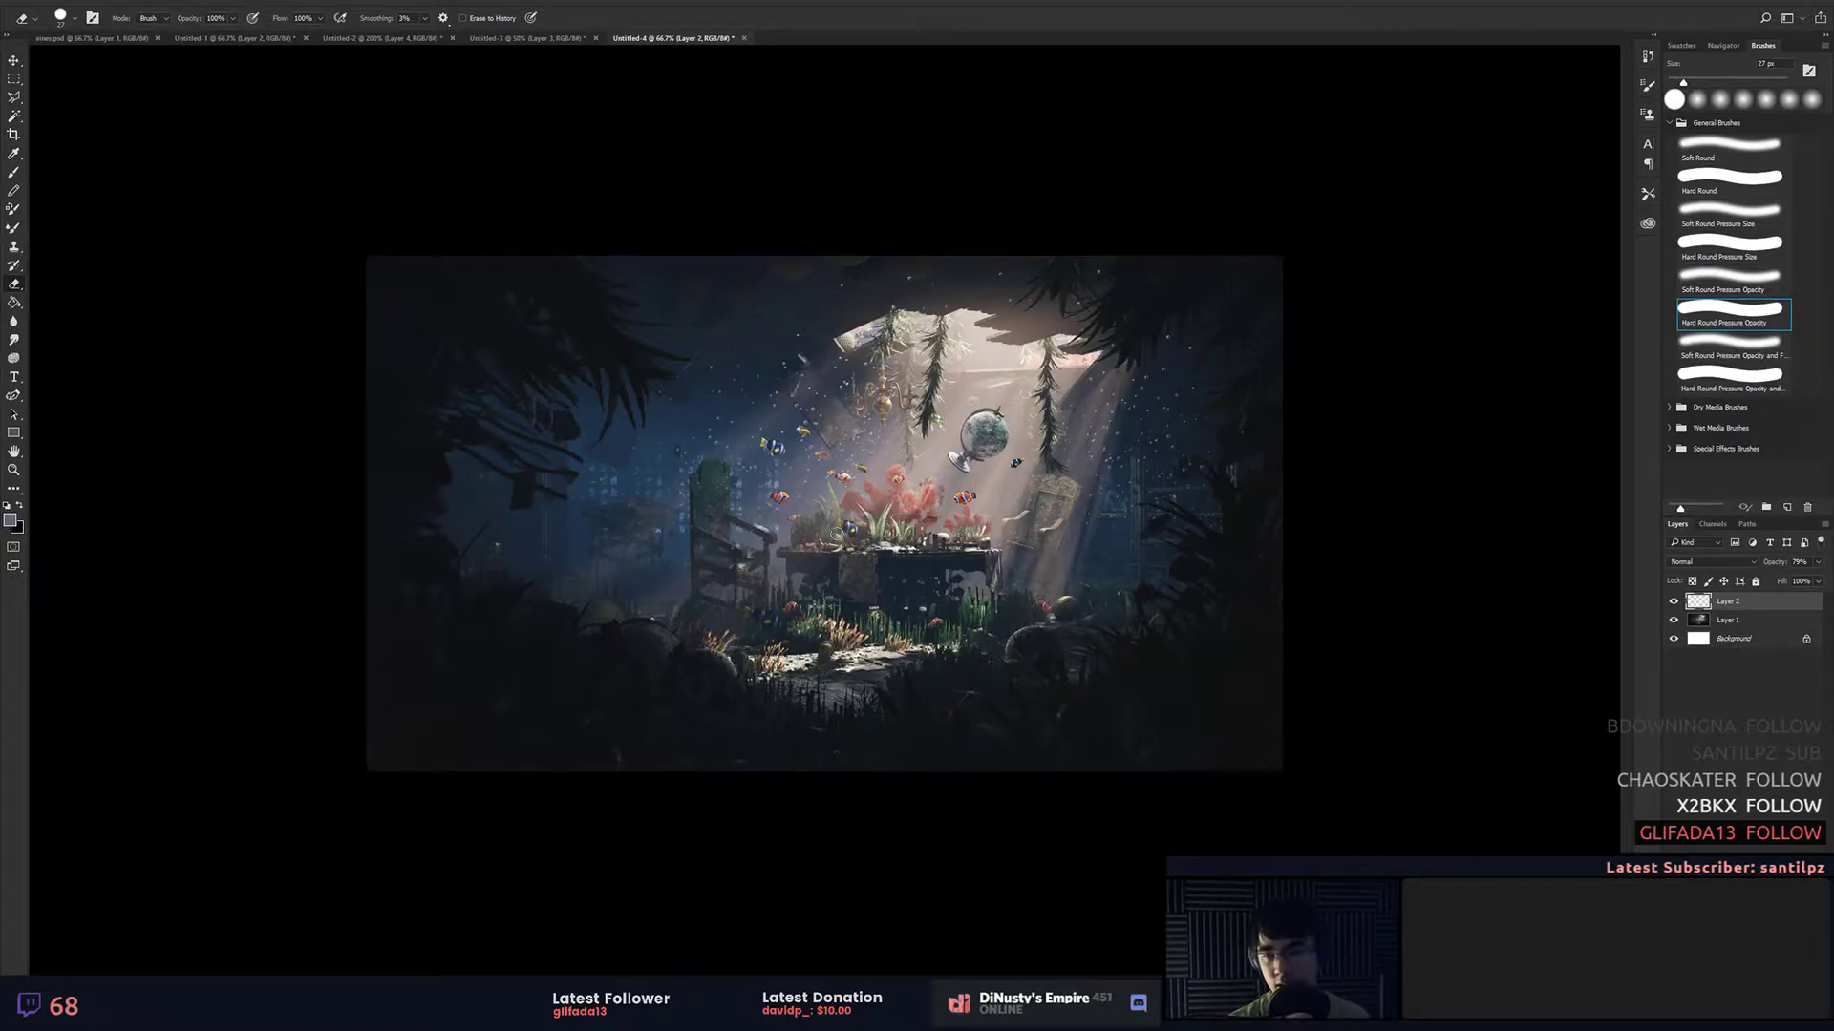
{"action": "key", "text": "b"}
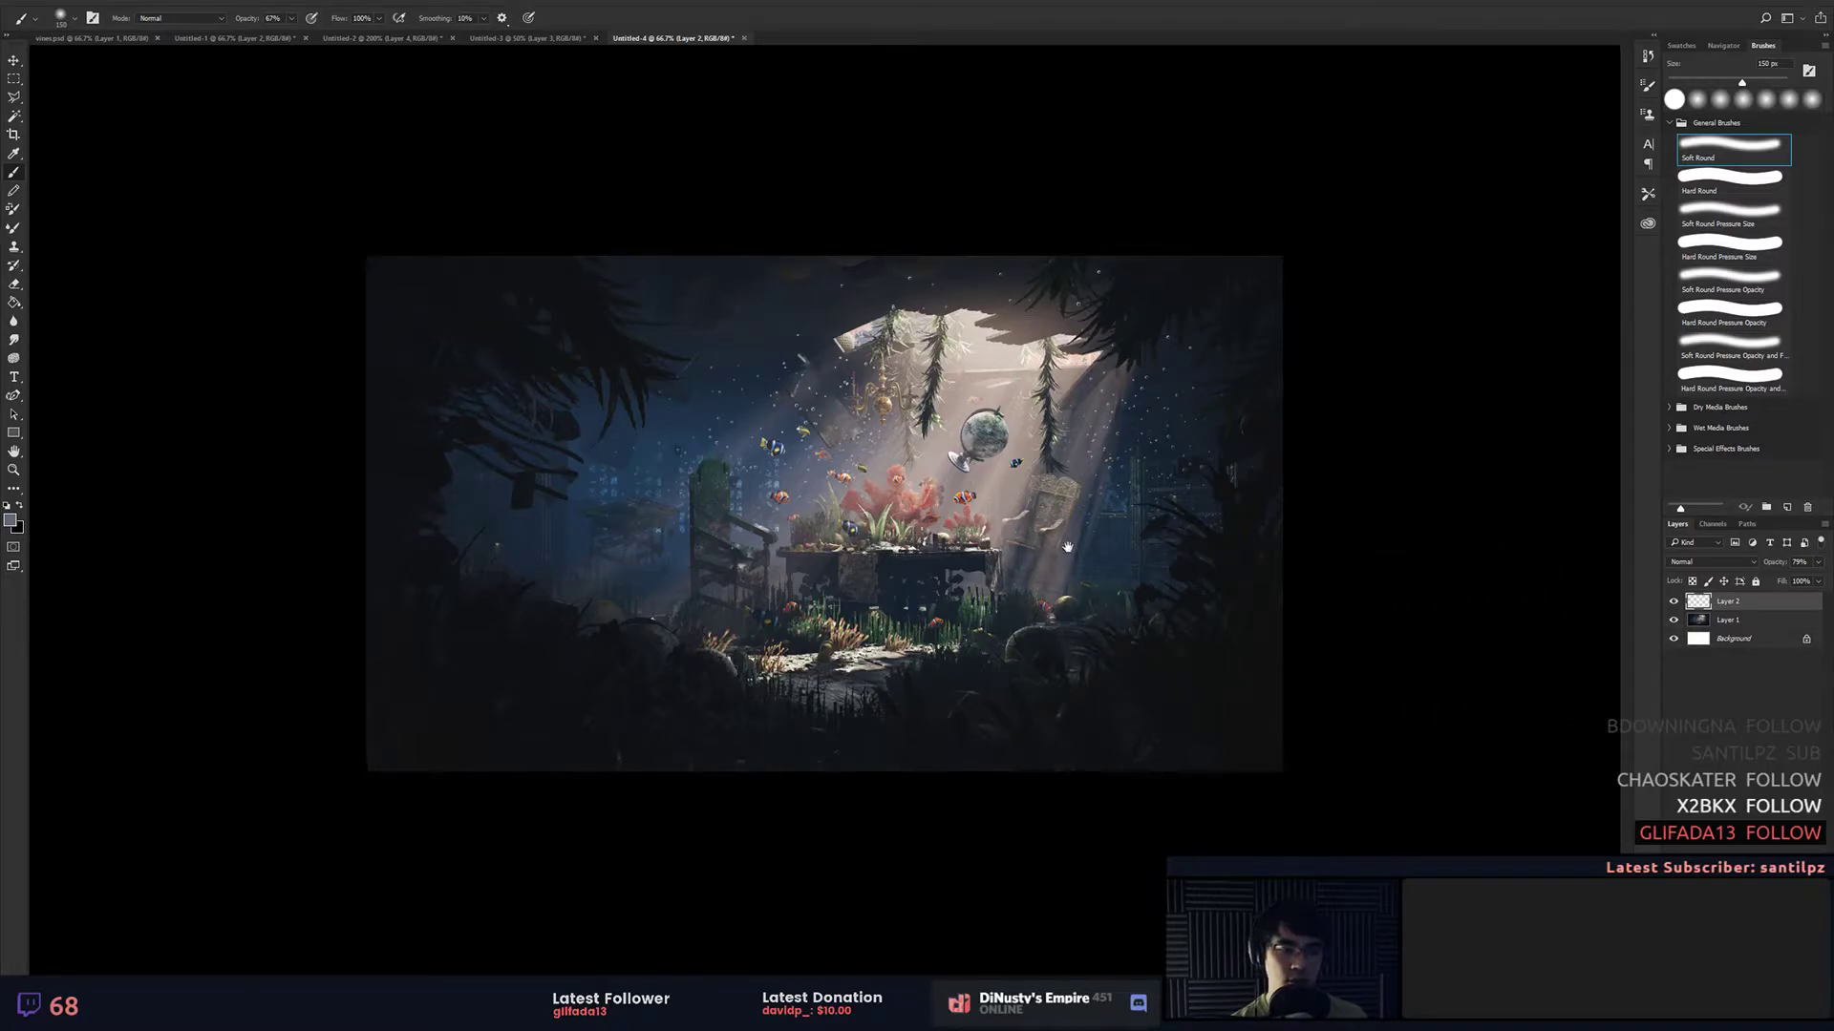
{"action": "mouse_move", "coordinate": [410, 630]}
{"action": "left_mouse_down"}
{"action": "mouse_move", "coordinate": [504, 697]}
{"action": "mouse_move", "coordinate": [396, 639]}
{"action": "mouse_move", "coordinate": [485, 687]}
{"action": "mouse_move", "coordinate": [361, 722]}
{"action": "mouse_move", "coordinate": [458, 745]}
{"action": "left_mouse_up"}
{"action": "key", "text": "ctrl+z"}
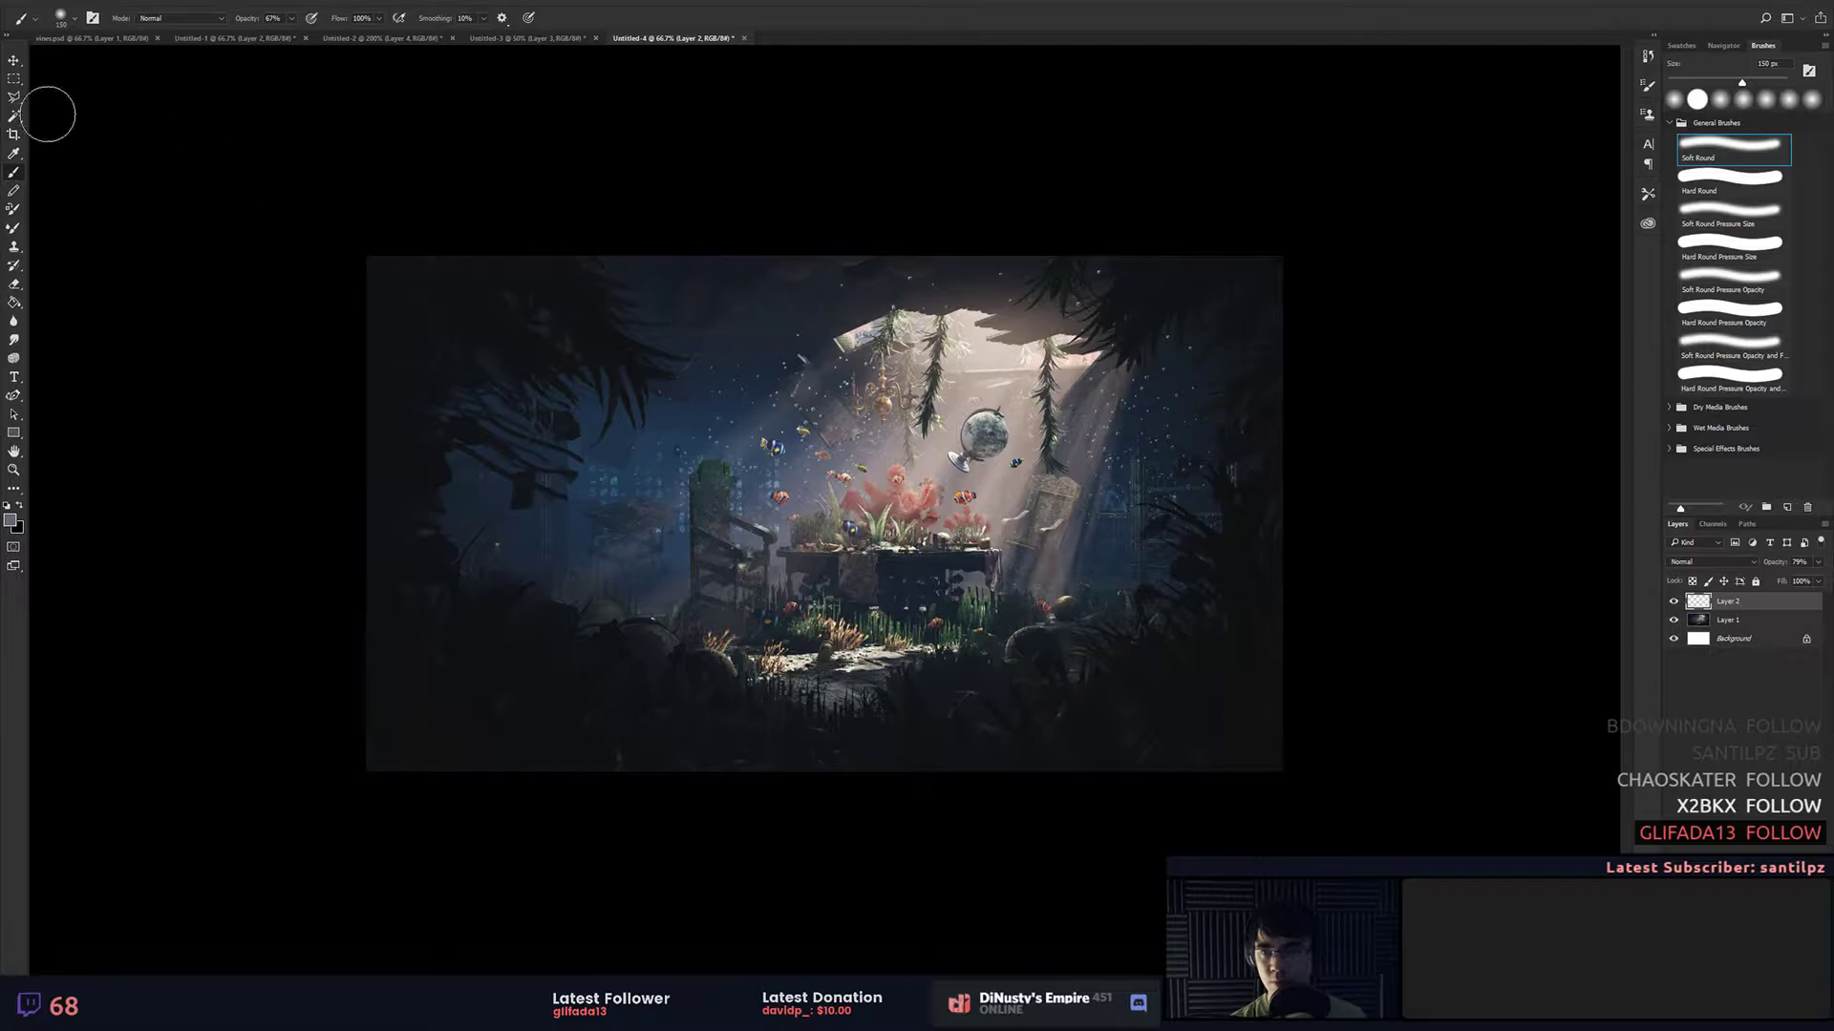
Step: Crop the image slightly tighter on all four sides, keeping the table and light shaft centred
{"action": "left_click", "coordinate": [14, 136]}
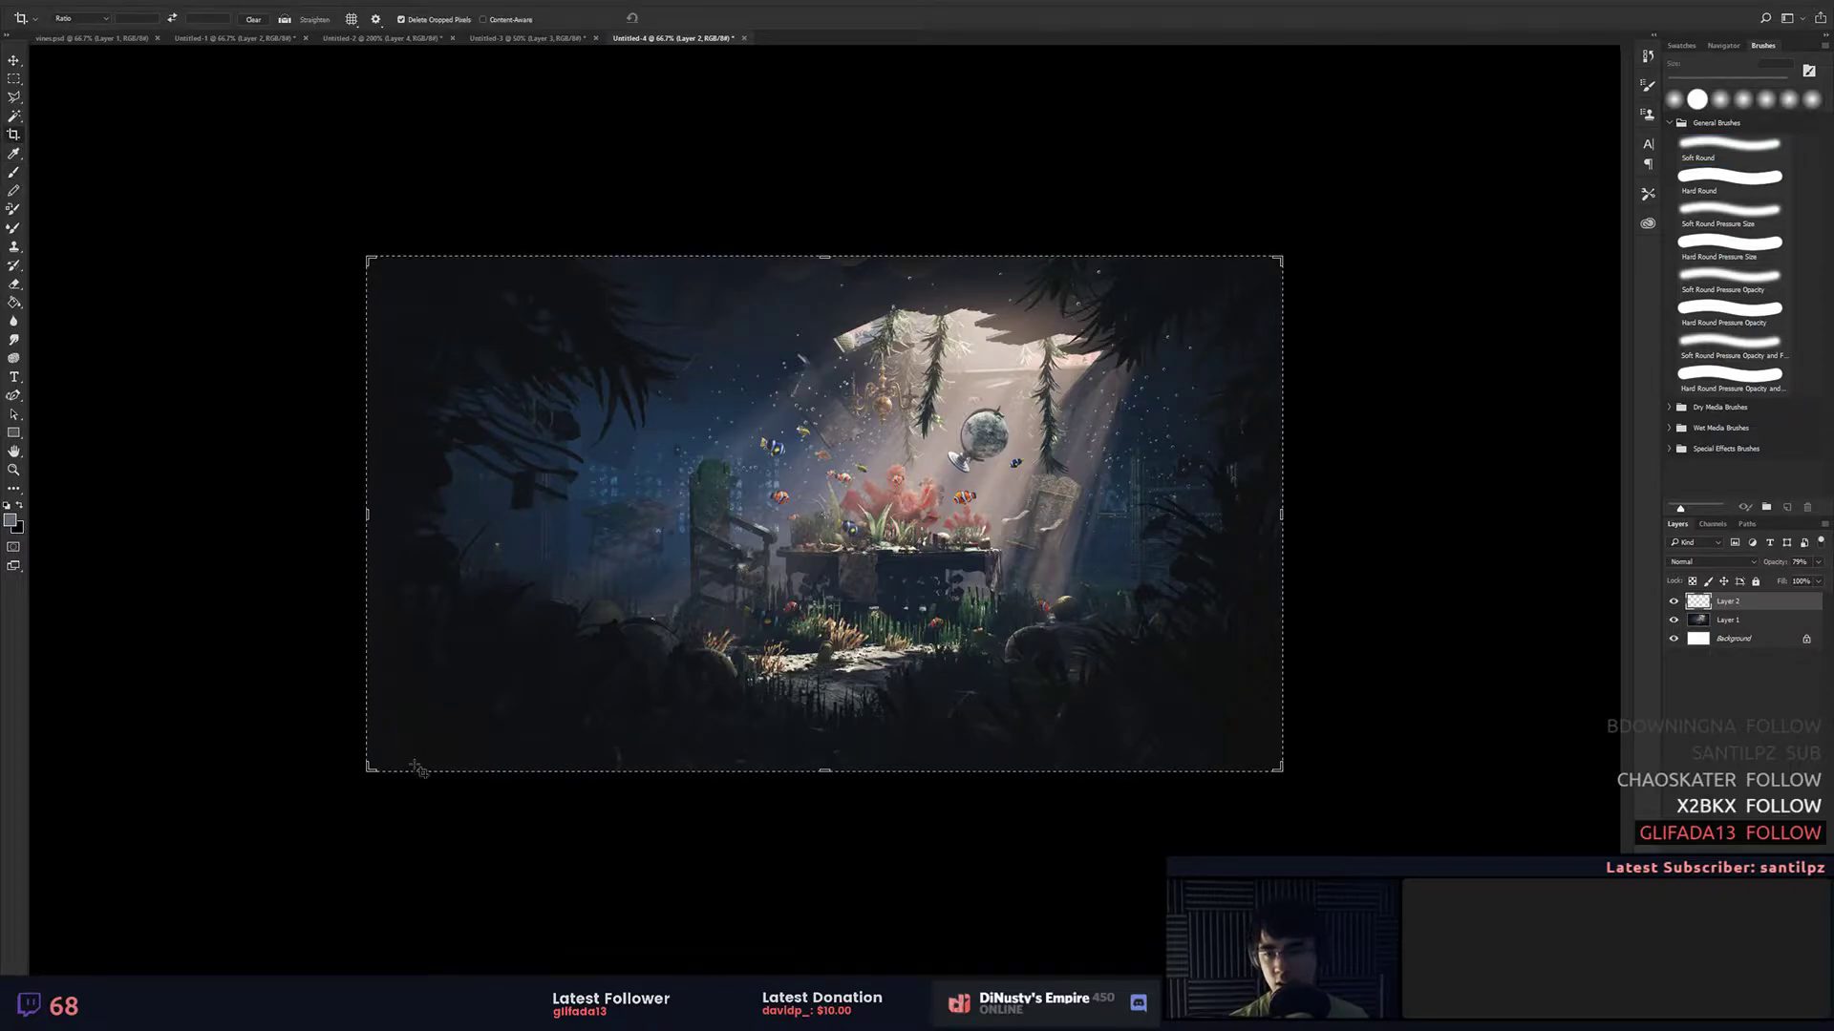
{"action": "left_click_drag", "start_coordinate": [373, 768], "coordinate": [382, 748]}
{"action": "left_click_drag", "start_coordinate": [695, 739], "coordinate": [719, 732]}
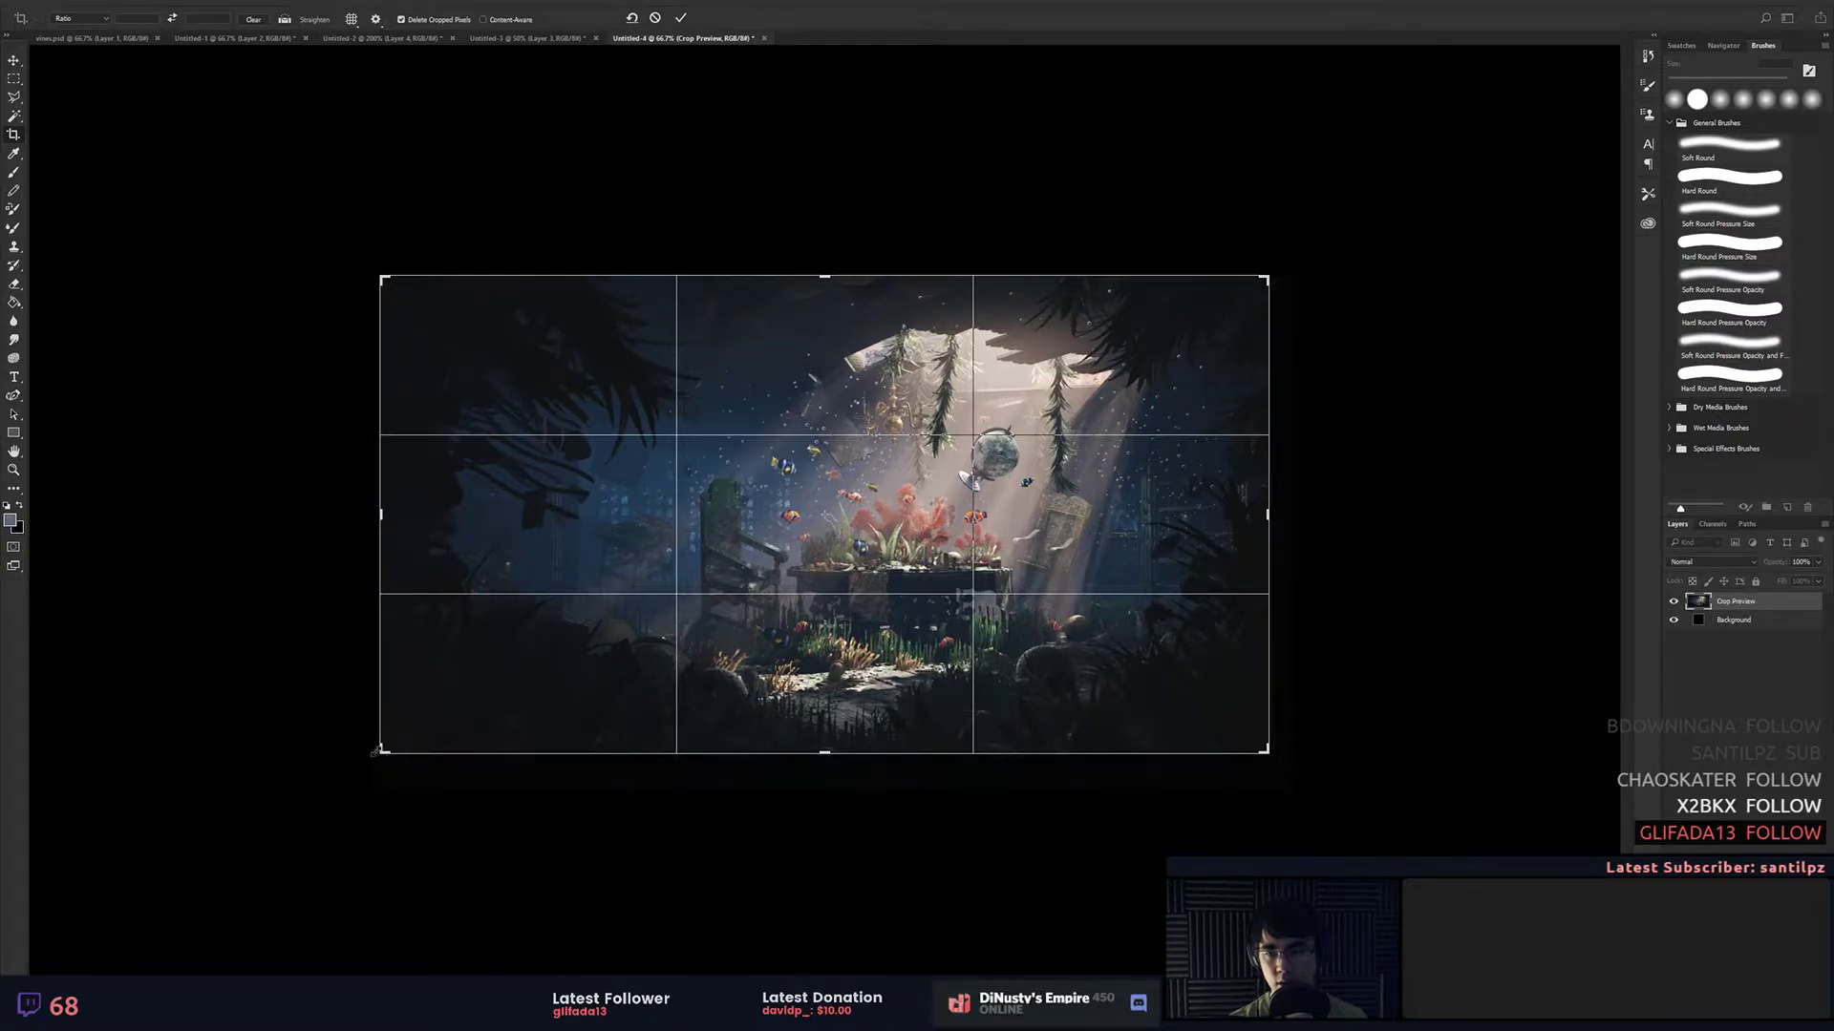
{"action": "left_click_drag", "start_coordinate": [375, 752], "coordinate": [408, 732]}
{"action": "left_click_drag", "start_coordinate": [460, 708], "coordinate": [476, 681]}
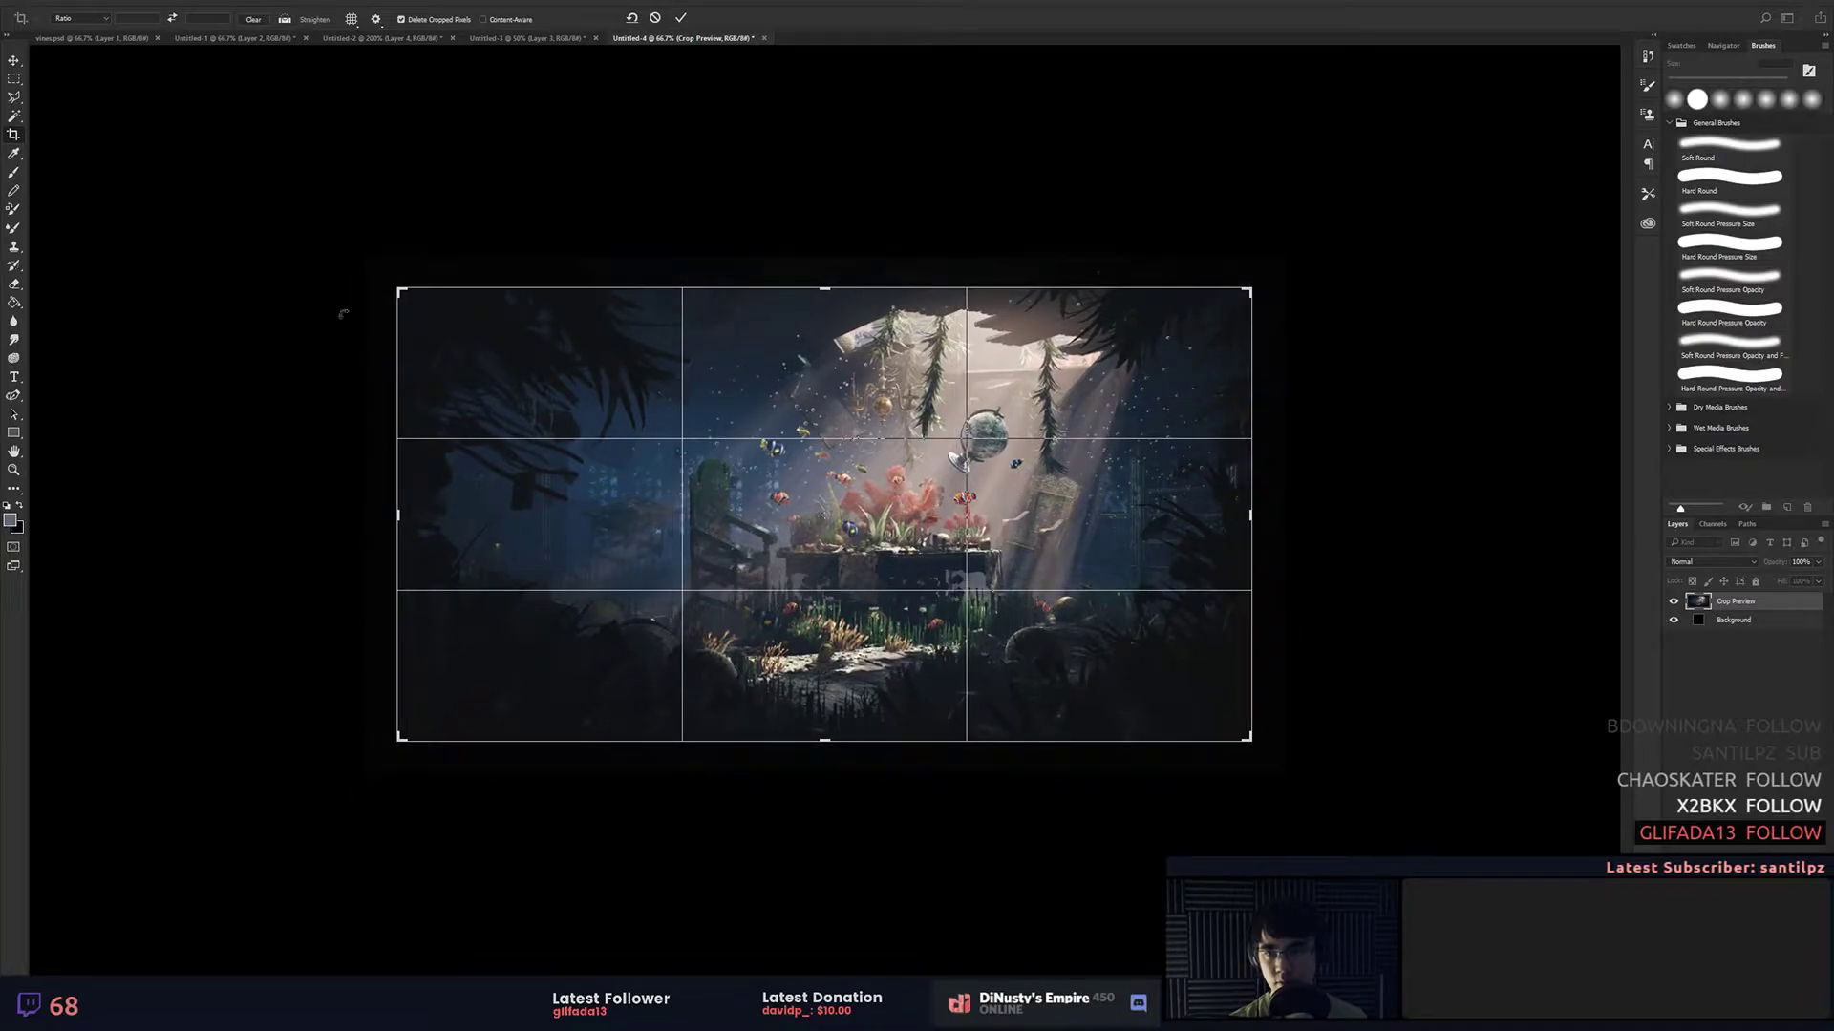
{"action": "left_click_drag", "start_coordinate": [399, 289], "coordinate": [396, 288]}
{"action": "key", "text": "Return"}
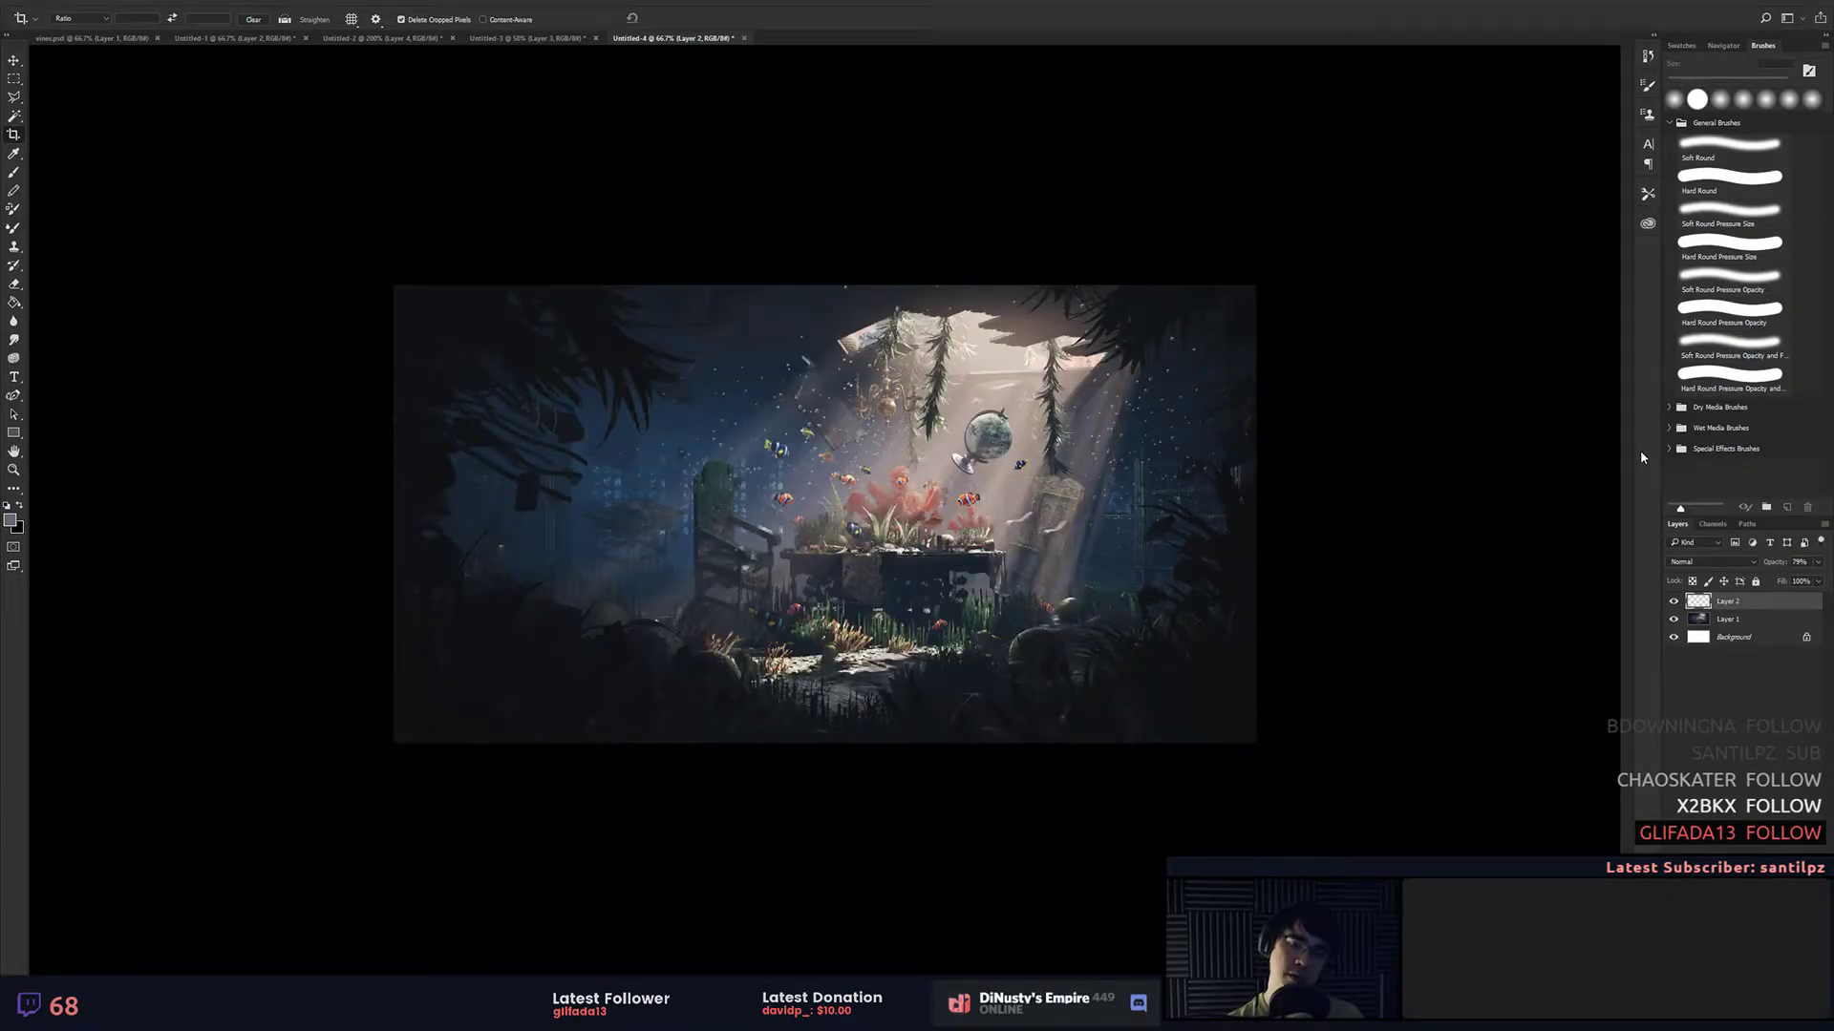
Step: Compare the composition before and after the crop, ending on the cropped version
{"action": "key", "text": "ctrl+z"}
{"action": "key", "text": "ctrl+z"}
{"action": "key", "text": "ctrl+z"}
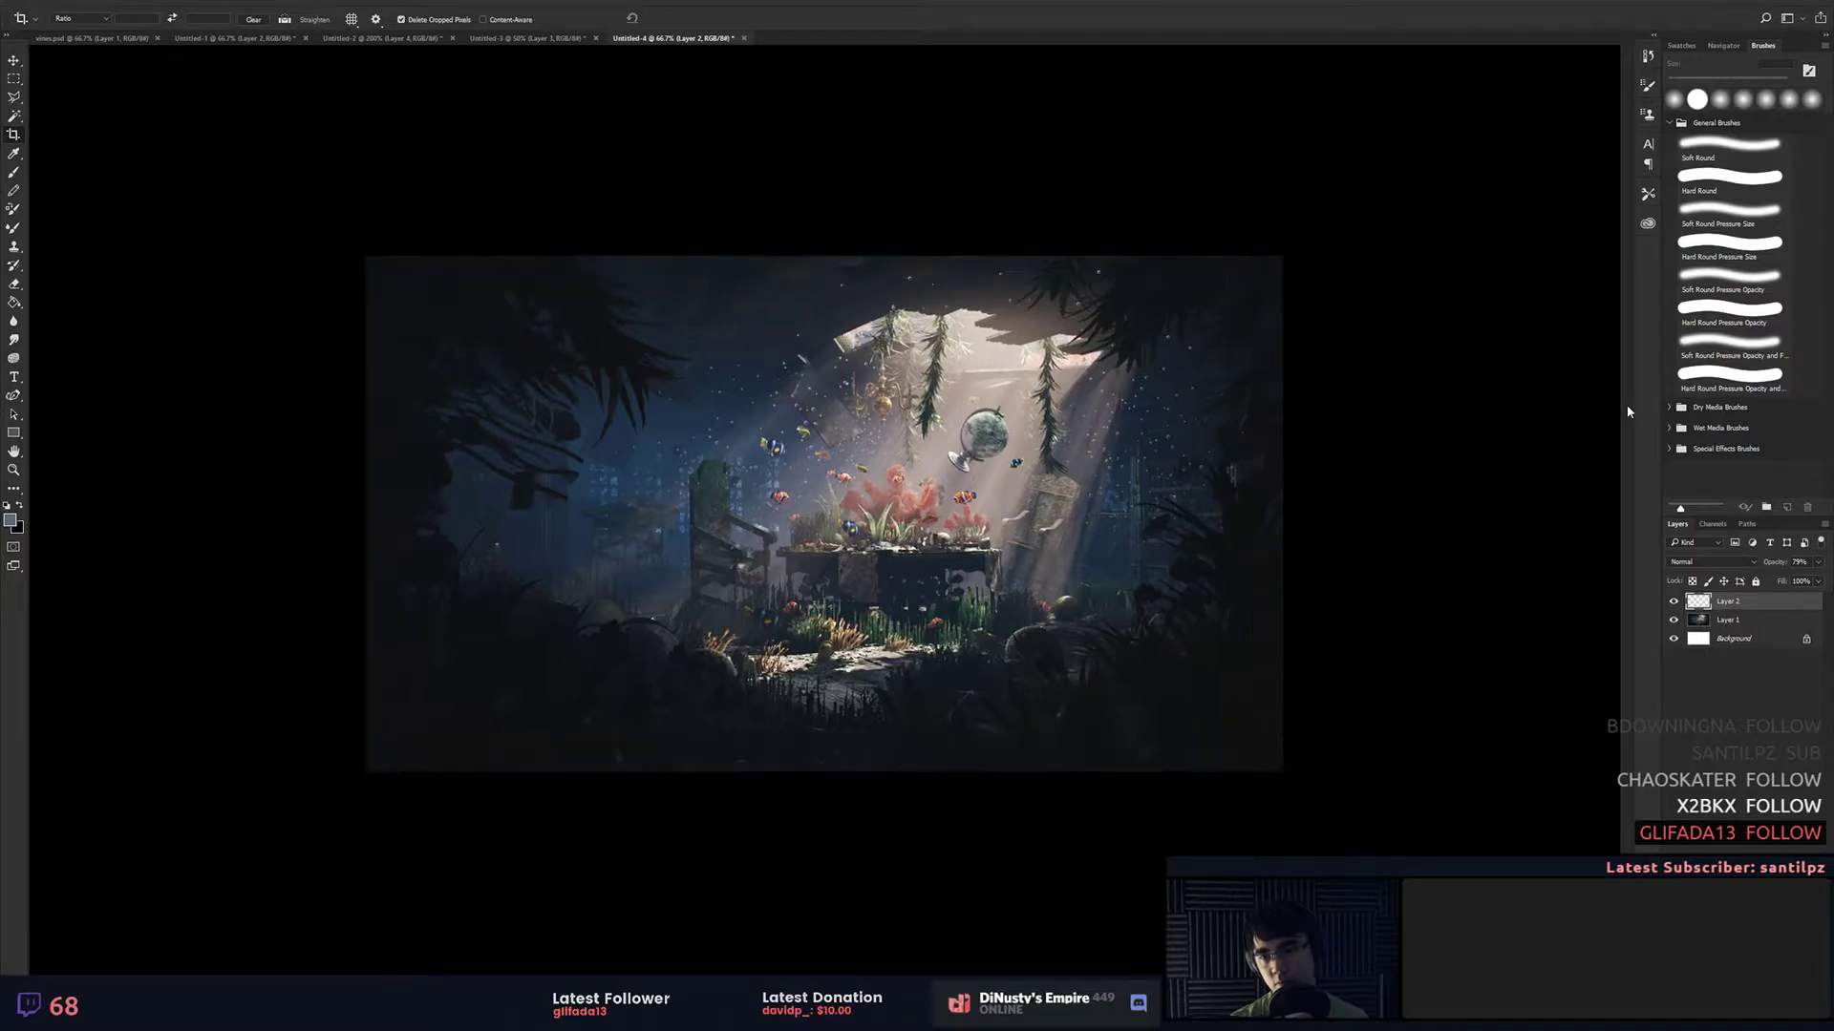
{"action": "key", "text": "ctrl+z"}
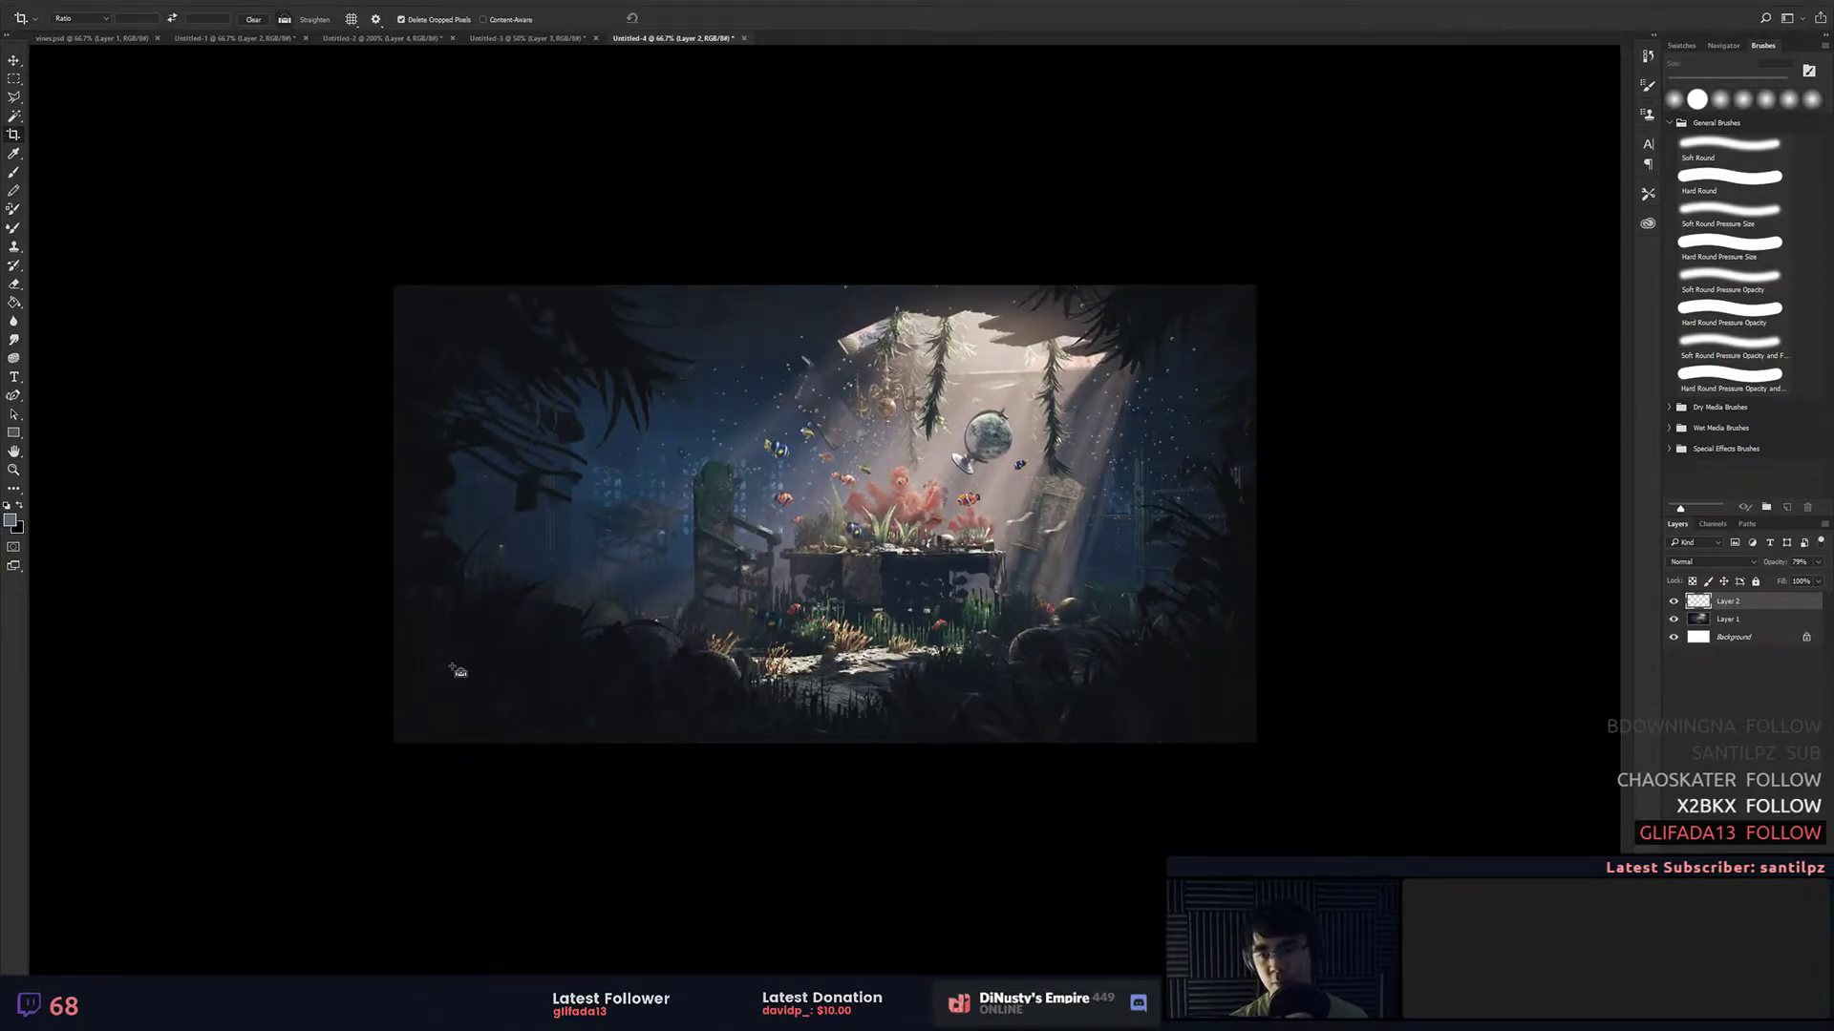
Step: Duplicate Layer 1 and burn the midtones across the outer areas of the copy at 50% exposure
{"action": "left_click", "coordinate": [1776, 620]}
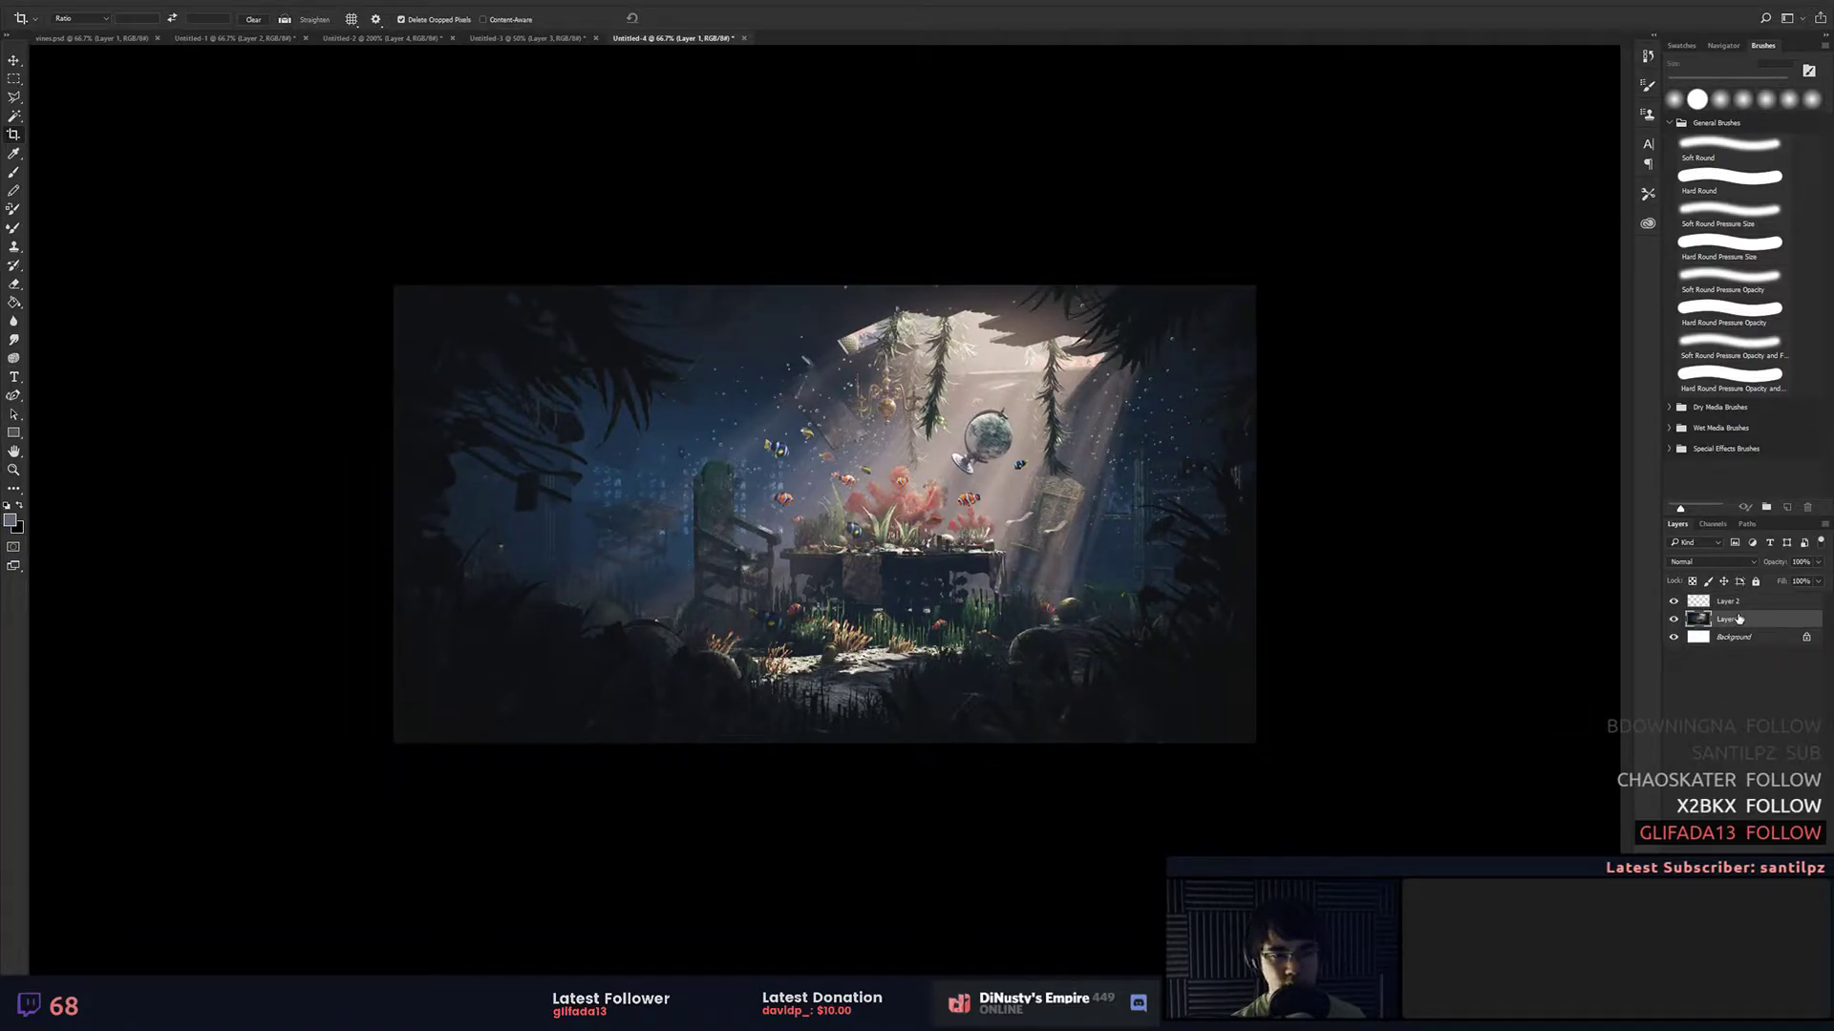
{"action": "key", "text": "b"}
{"action": "key", "text": "o"}
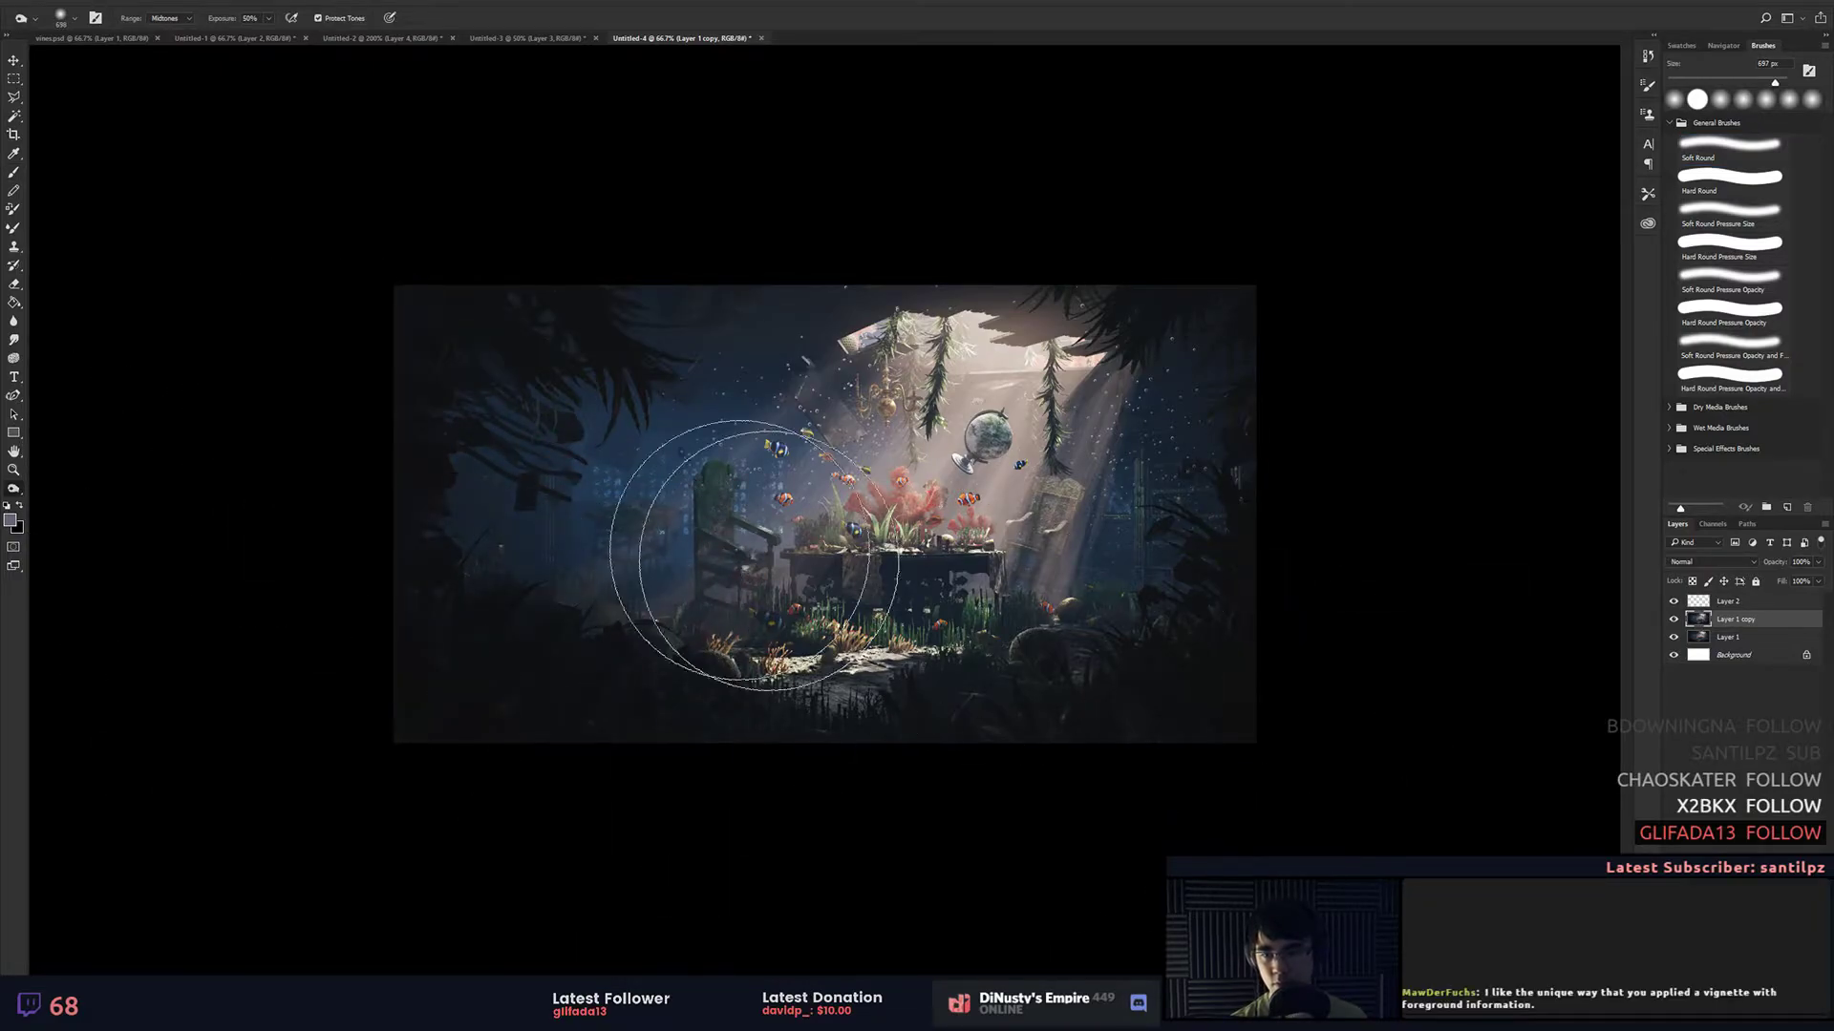
{"action": "left_click_drag", "start_coordinate": [743, 552], "coordinate": [1070, 430]}
{"action": "key", "text": "ctrl+z"}
{"action": "mouse_move", "coordinate": [441, 635]}
{"action": "left_mouse_down"}
{"action": "mouse_move", "coordinate": [875, 774]}
{"action": "mouse_move", "coordinate": [649, 328]}
{"action": "mouse_move", "coordinate": [1094, 810]}
{"action": "mouse_move", "coordinate": [1294, 781]}
{"action": "mouse_move", "coordinate": [931, 737]}
{"action": "mouse_move", "coordinate": [1430, 524]}
{"action": "mouse_move", "coordinate": [1289, 575]}
{"action": "left_mouse_up"}
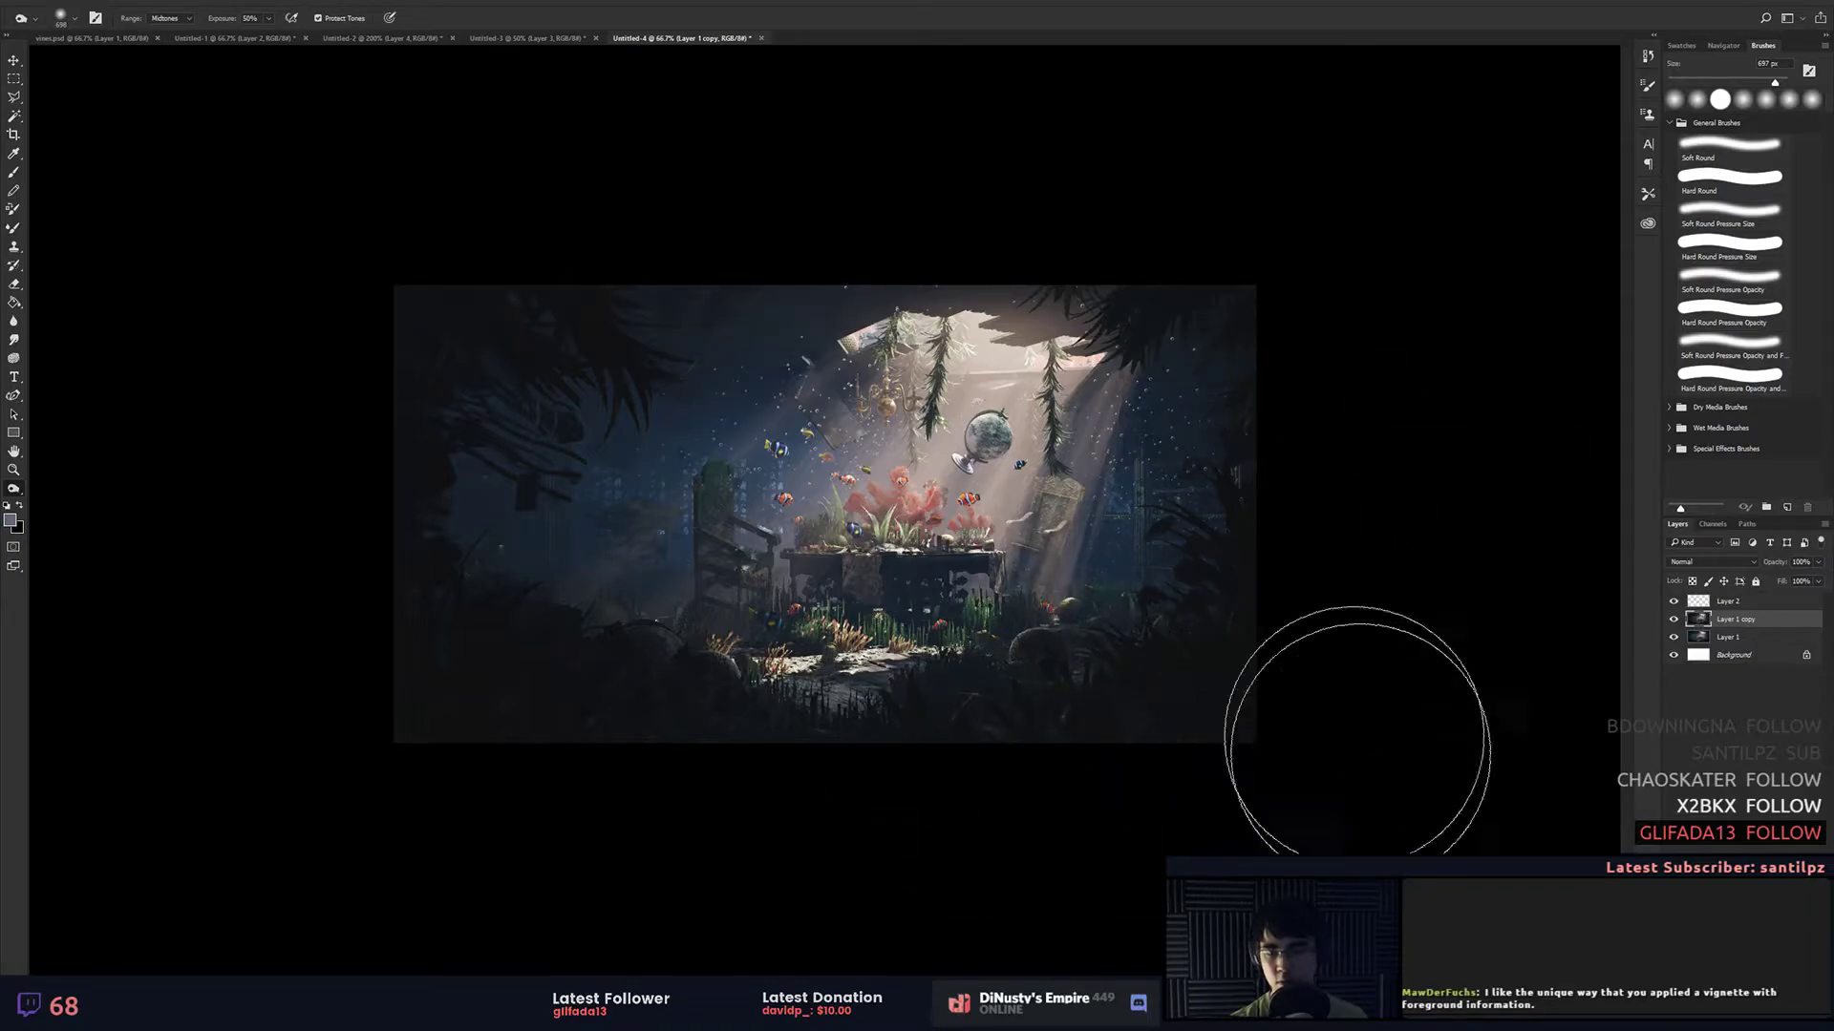
Step: Compare the burned Layer 1 copy against the original by toggling its visibility, and raise the copy's saturation to +31
{"action": "key", "text": "ctrl+u"}
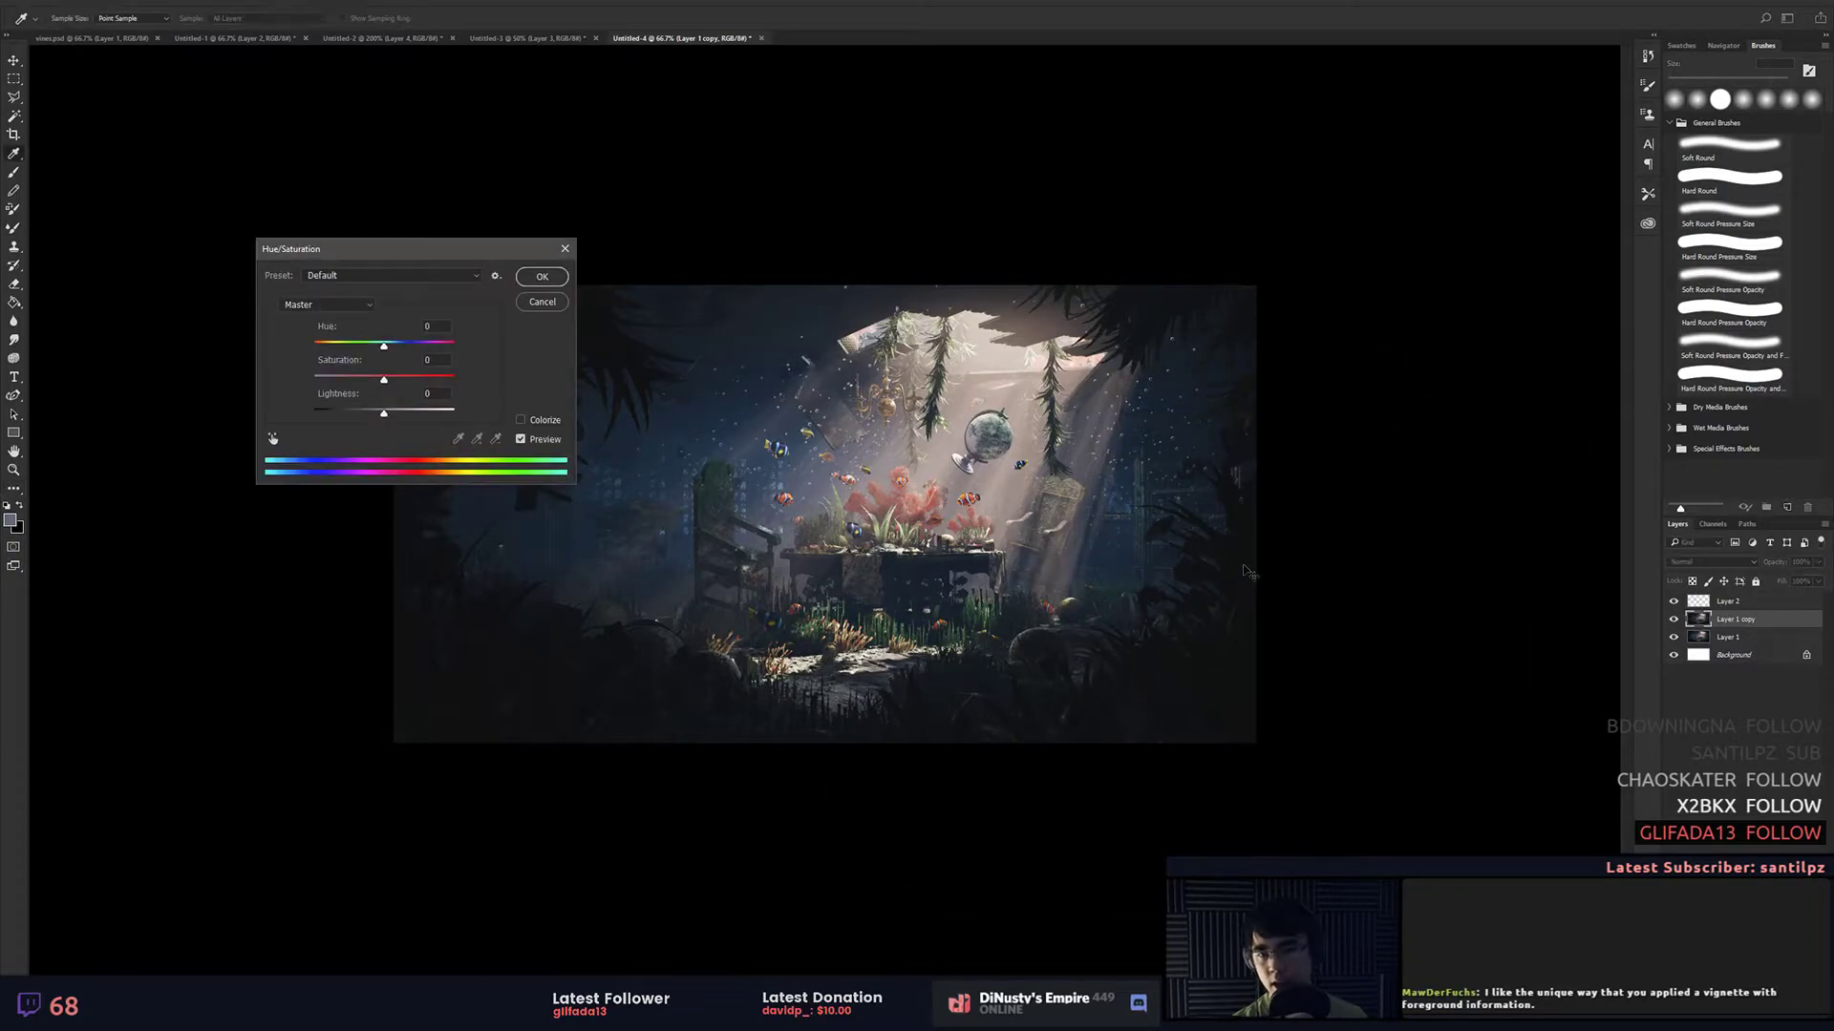
{"action": "left_click", "coordinate": [542, 301]}
{"action": "left_click", "coordinate": [1673, 620]}
{"action": "left_click", "coordinate": [1673, 620]}
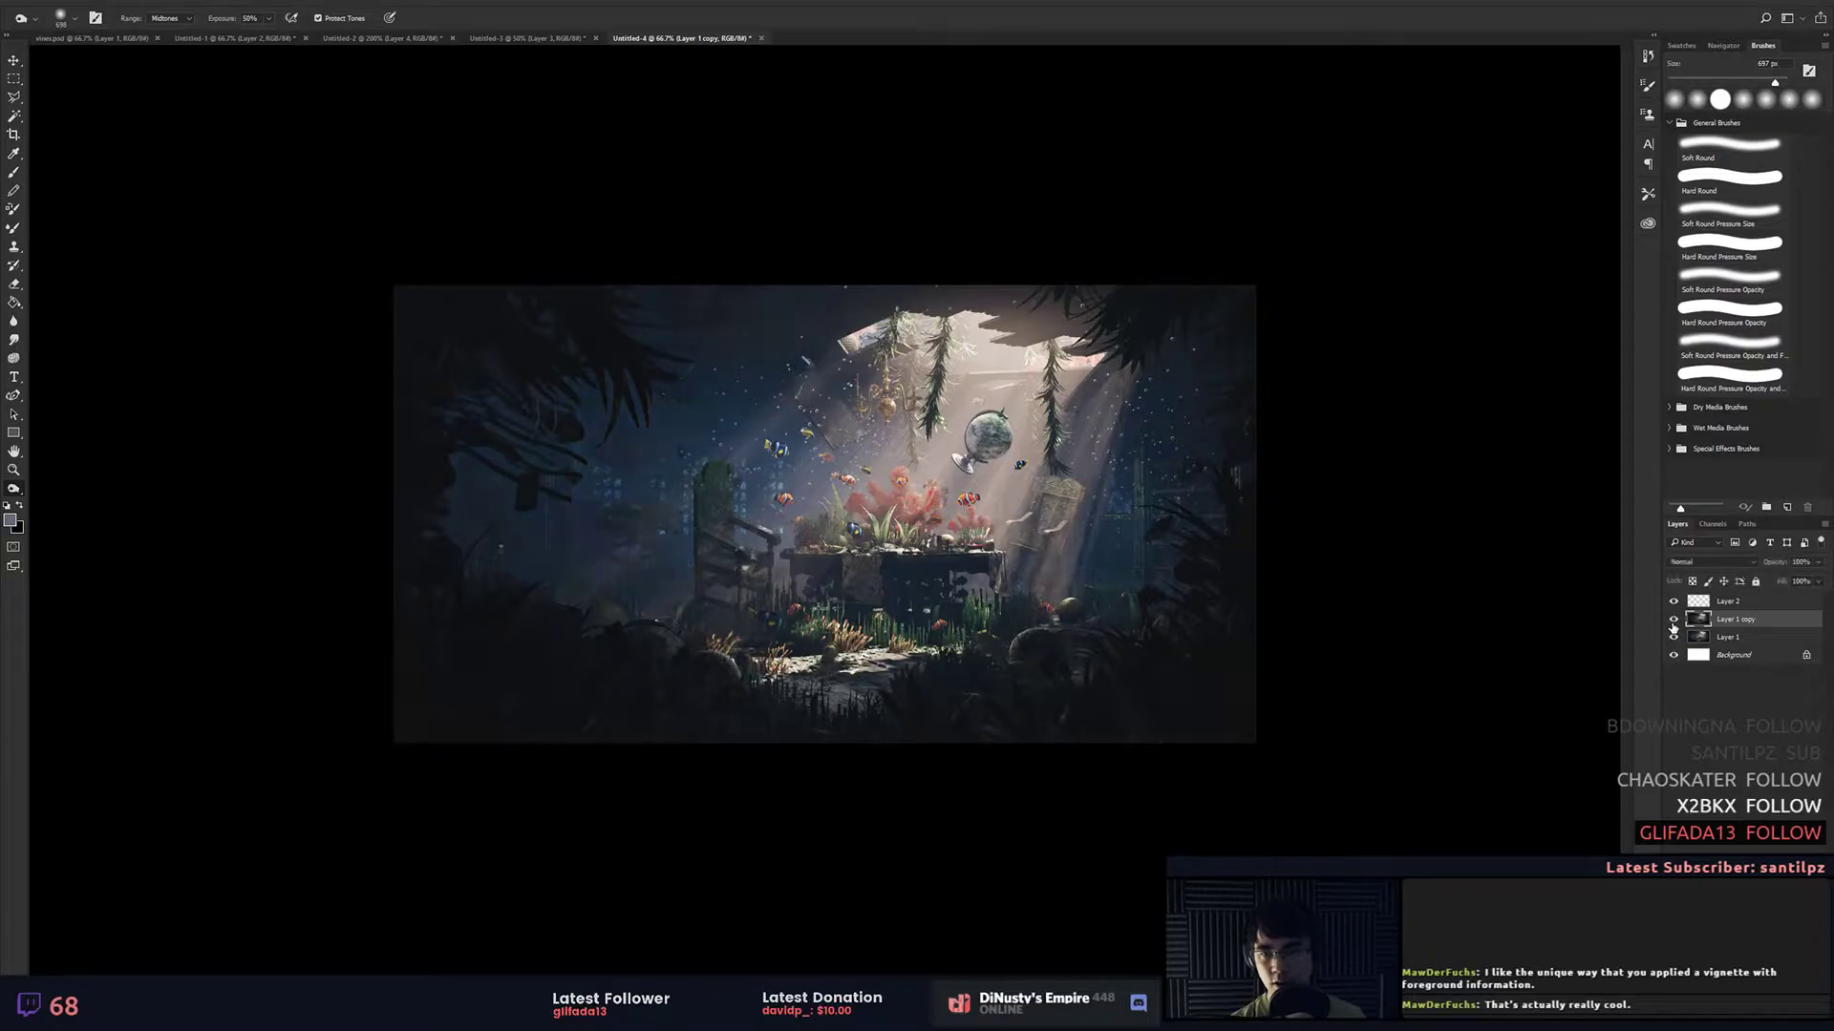
{"action": "left_click", "coordinate": [1673, 621]}
{"action": "left_click", "coordinate": [1673, 620]}
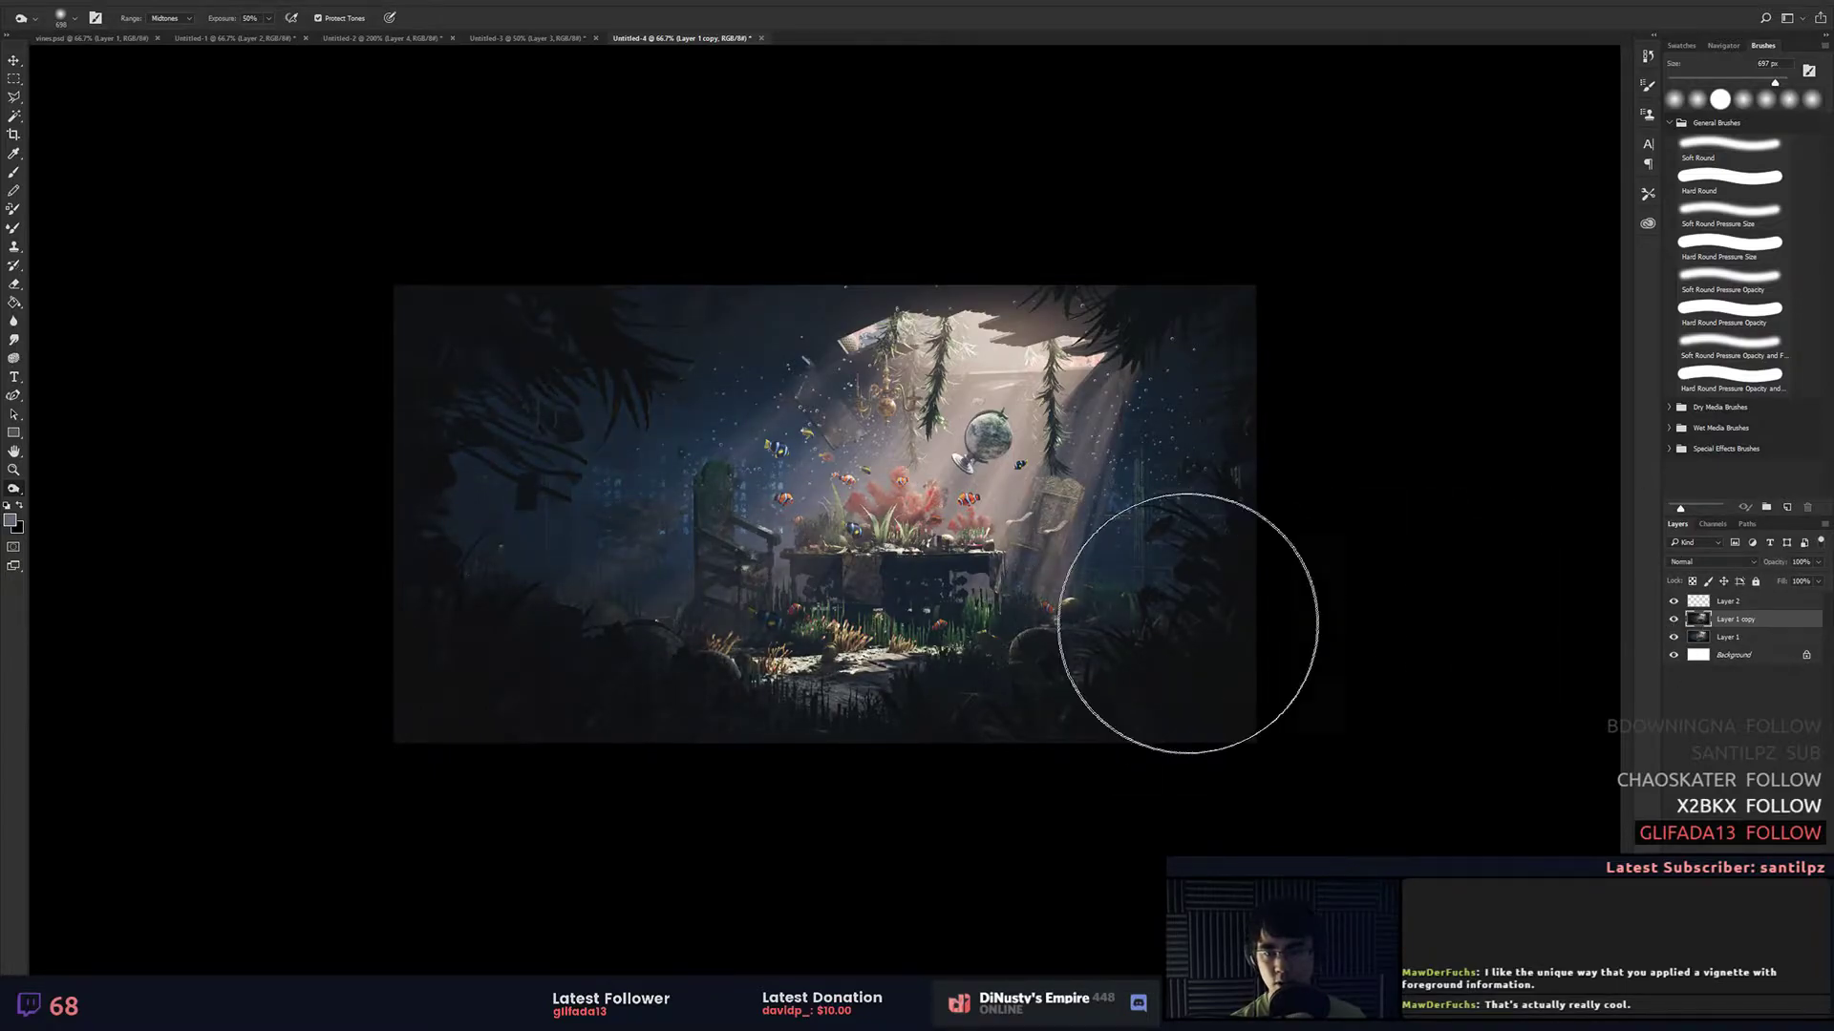
{"action": "key", "text": "ctrl+u"}
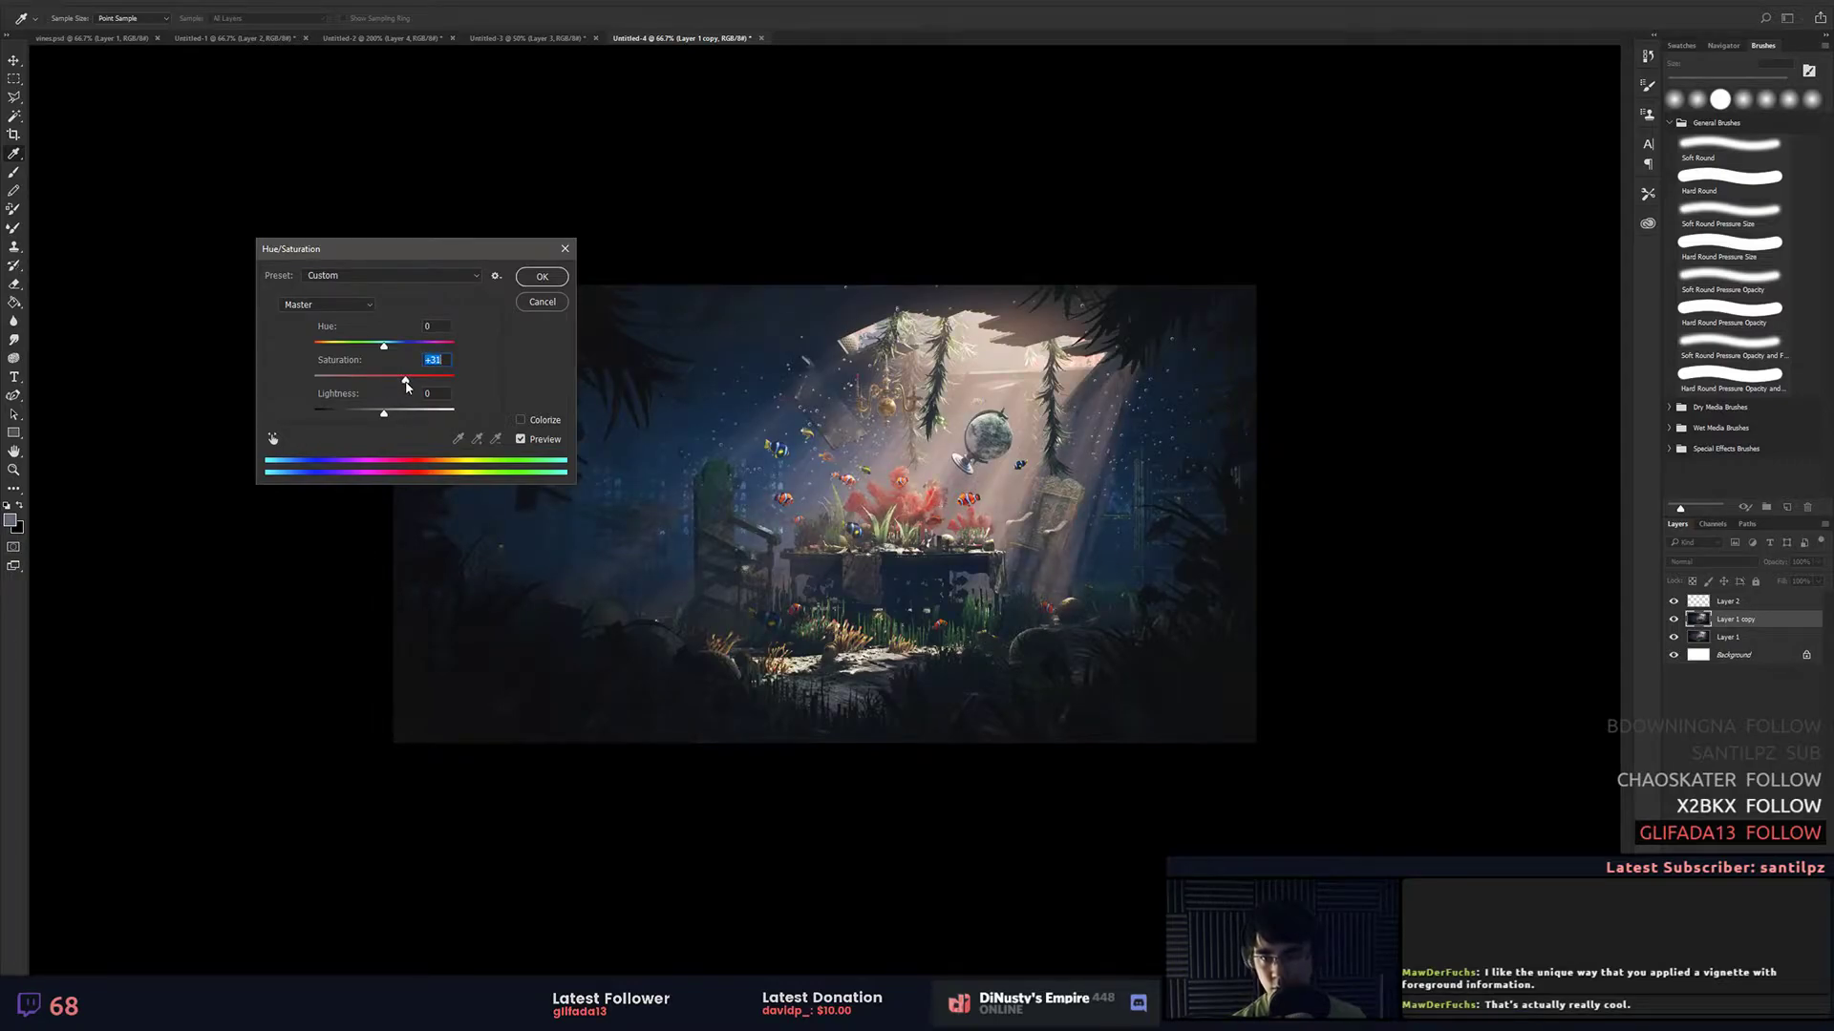
{"action": "key", "text": "Return"}
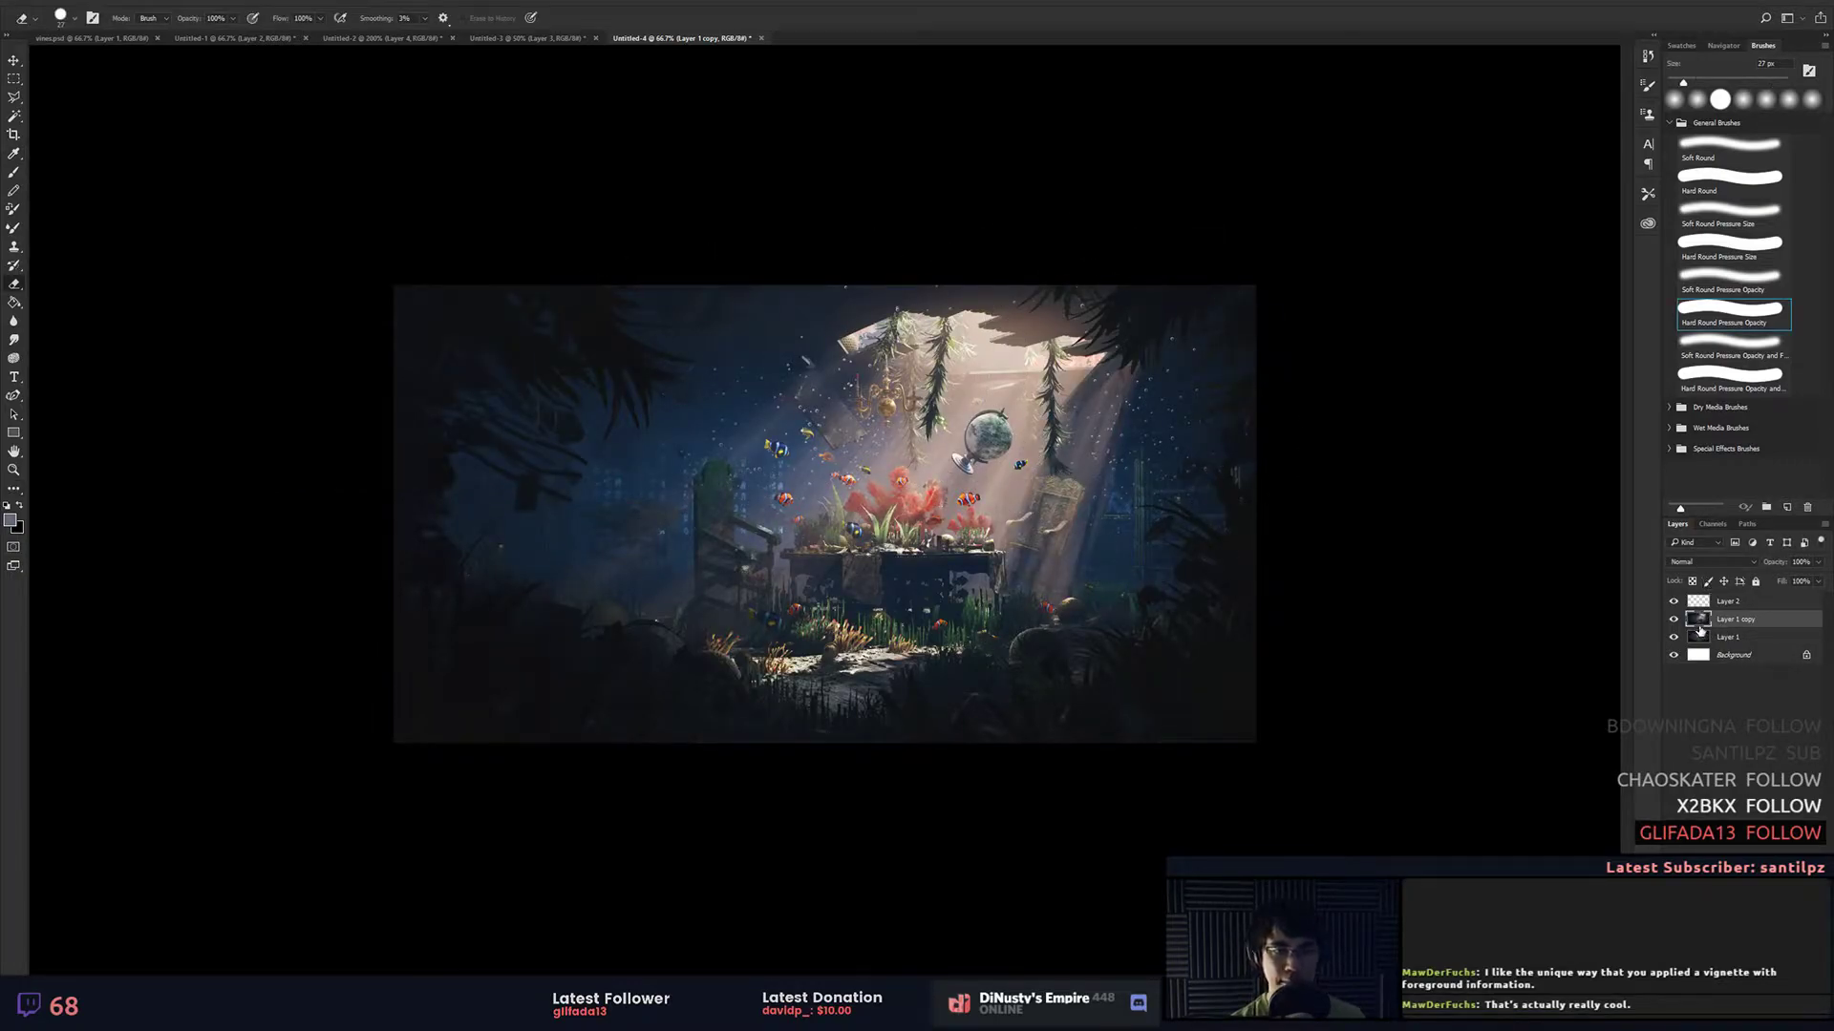
Step: Erase Layer 1 copy over the light shaft and table with a large soft eraser, and compare the result by toggling its visibility
{"action": "left_click_drag", "start_coordinate": [869, 481], "coordinate": [990, 483]}
{"action": "left_click_drag", "start_coordinate": [863, 485], "coordinate": [872, 406]}
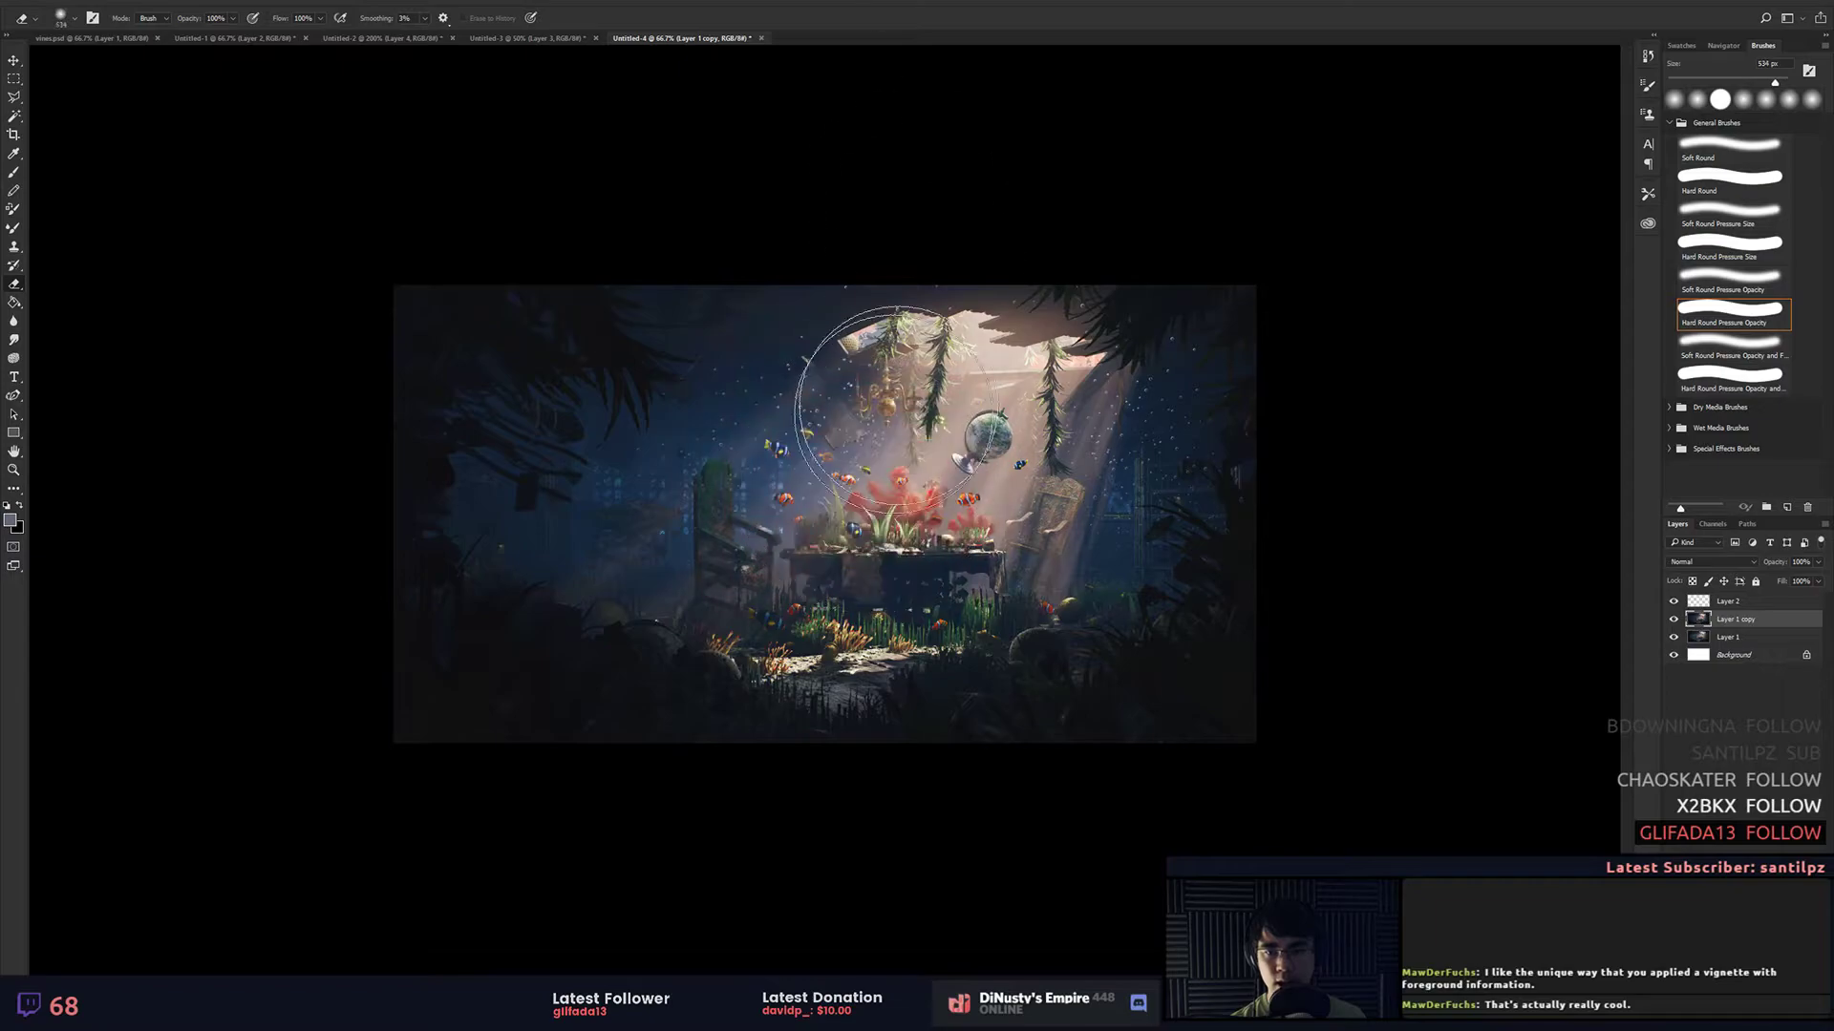
{"action": "mouse_move", "coordinate": [1018, 404]}
{"action": "left_mouse_down"}
{"action": "mouse_move", "coordinate": [1187, 389]}
{"action": "mouse_move", "coordinate": [875, 507]}
{"action": "mouse_move", "coordinate": [1020, 456]}
{"action": "mouse_move", "coordinate": [910, 453]}
{"action": "left_mouse_up"}
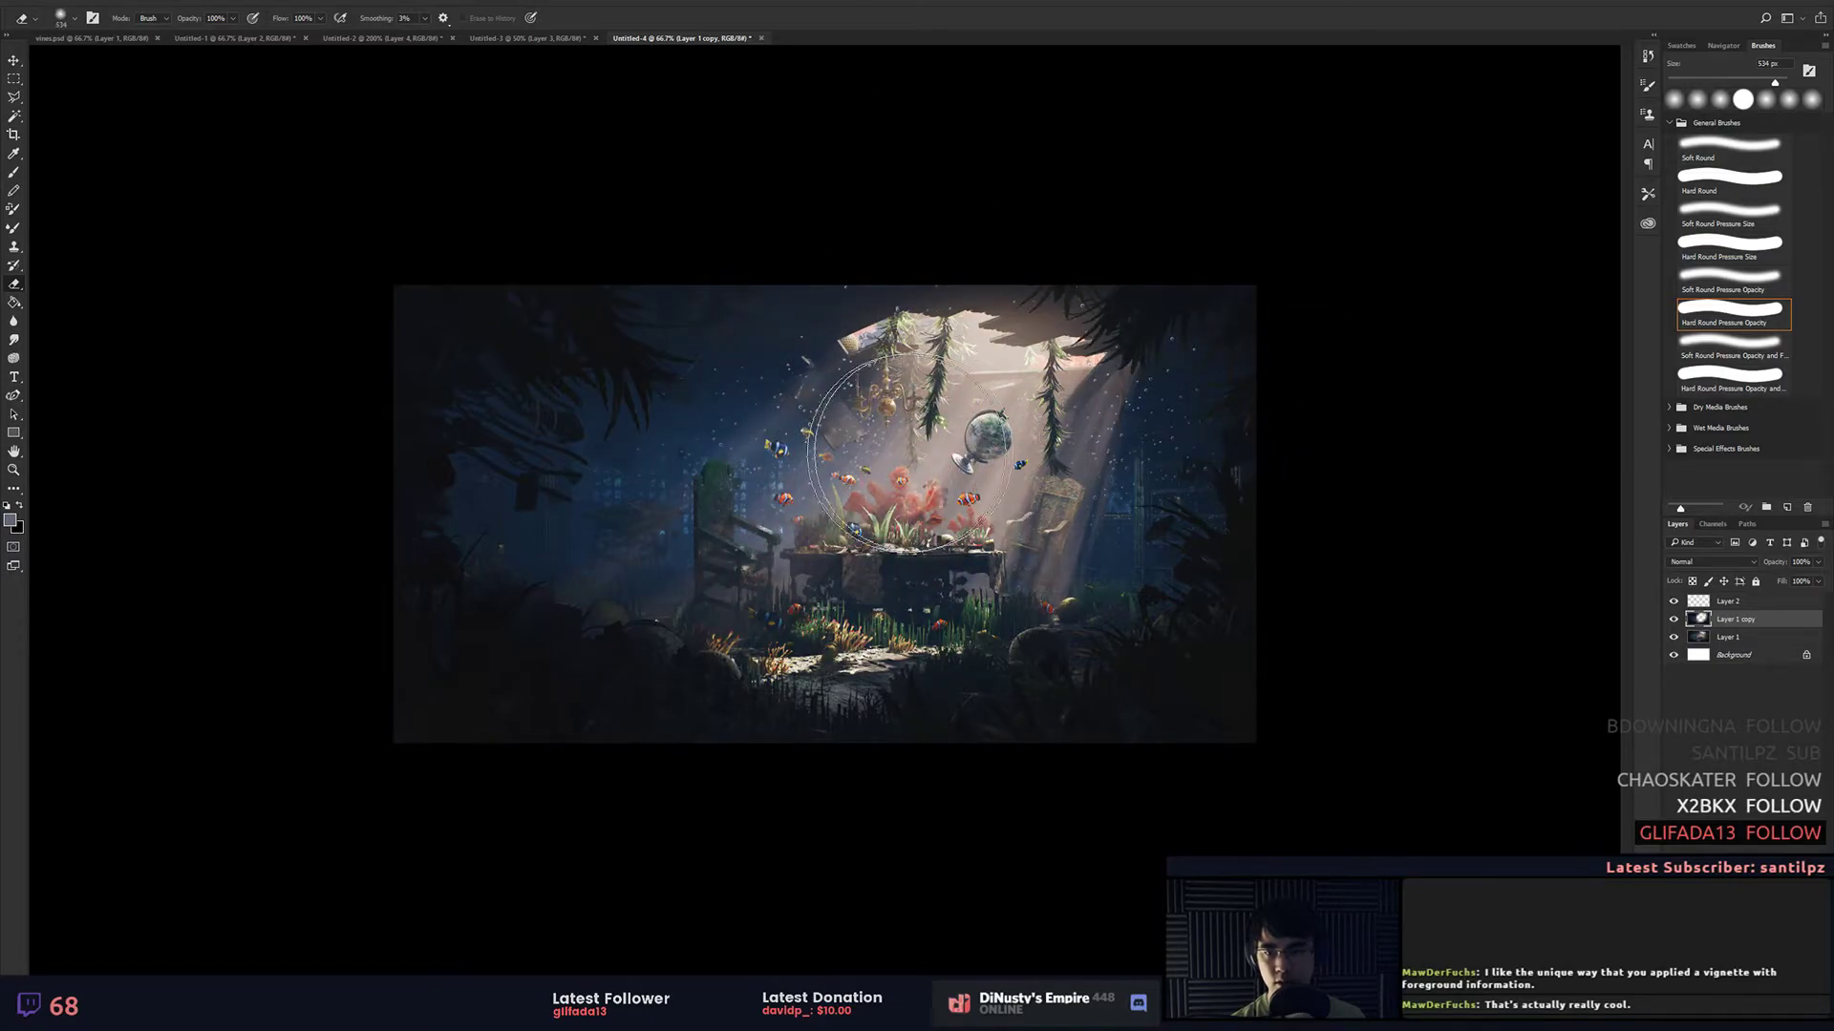
{"action": "left_click", "coordinate": [1673, 623]}
{"action": "left_click", "coordinate": [1673, 622]}
{"action": "left_click", "coordinate": [1673, 623]}
{"action": "left_click", "coordinate": [1673, 623]}
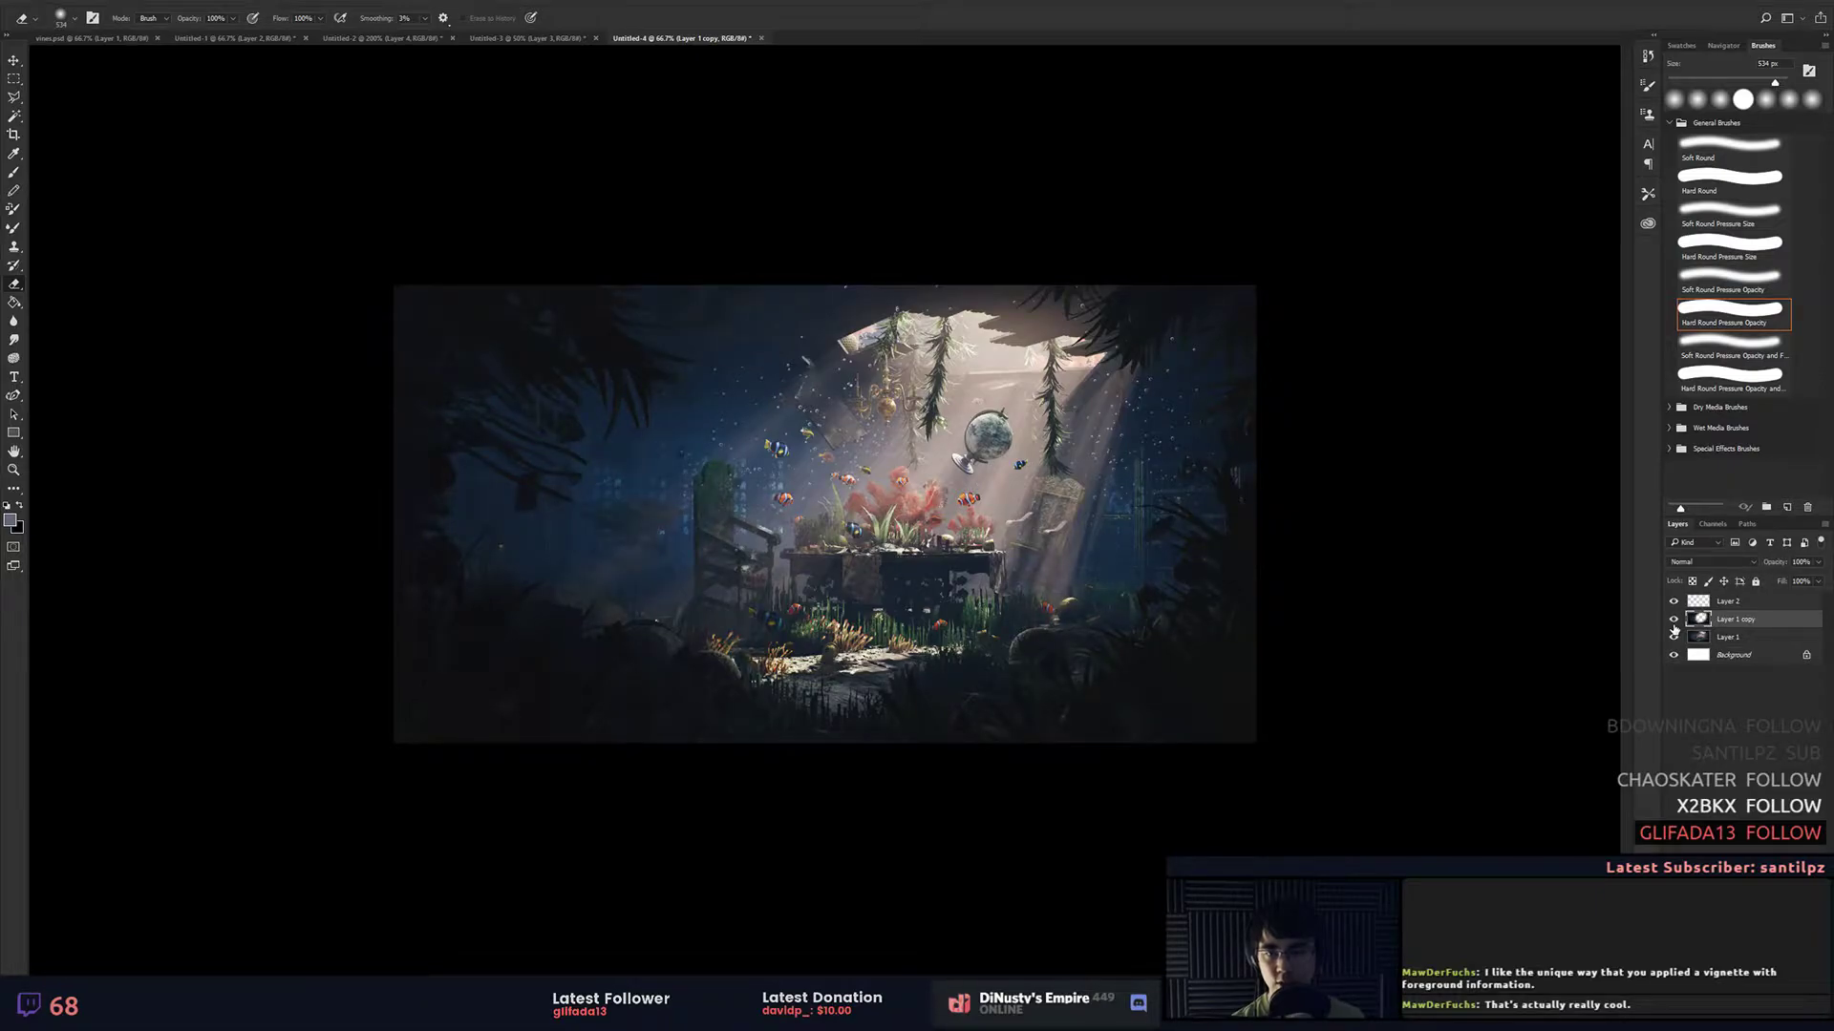
Step: Examine the bubbles and dark background beside the light shaft on the image's right side at close zoom
{"action": "key", "text": "b"}
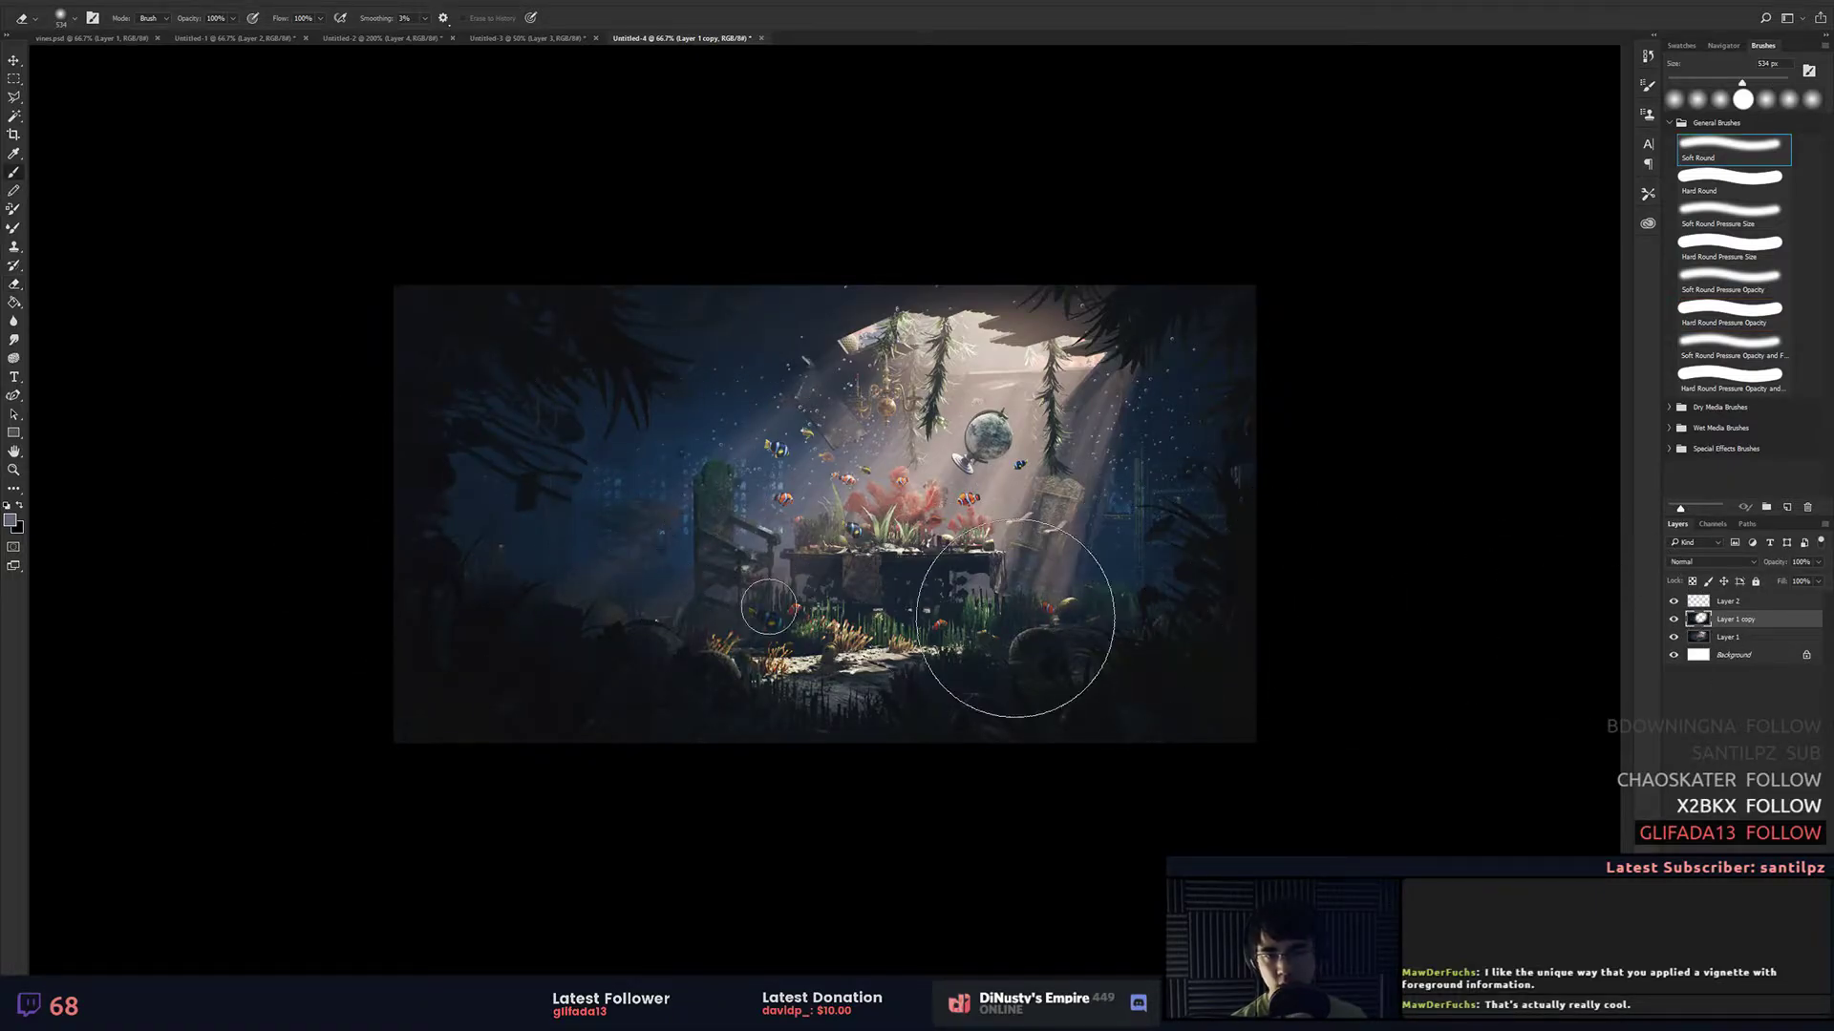
{"action": "key", "text": "o"}
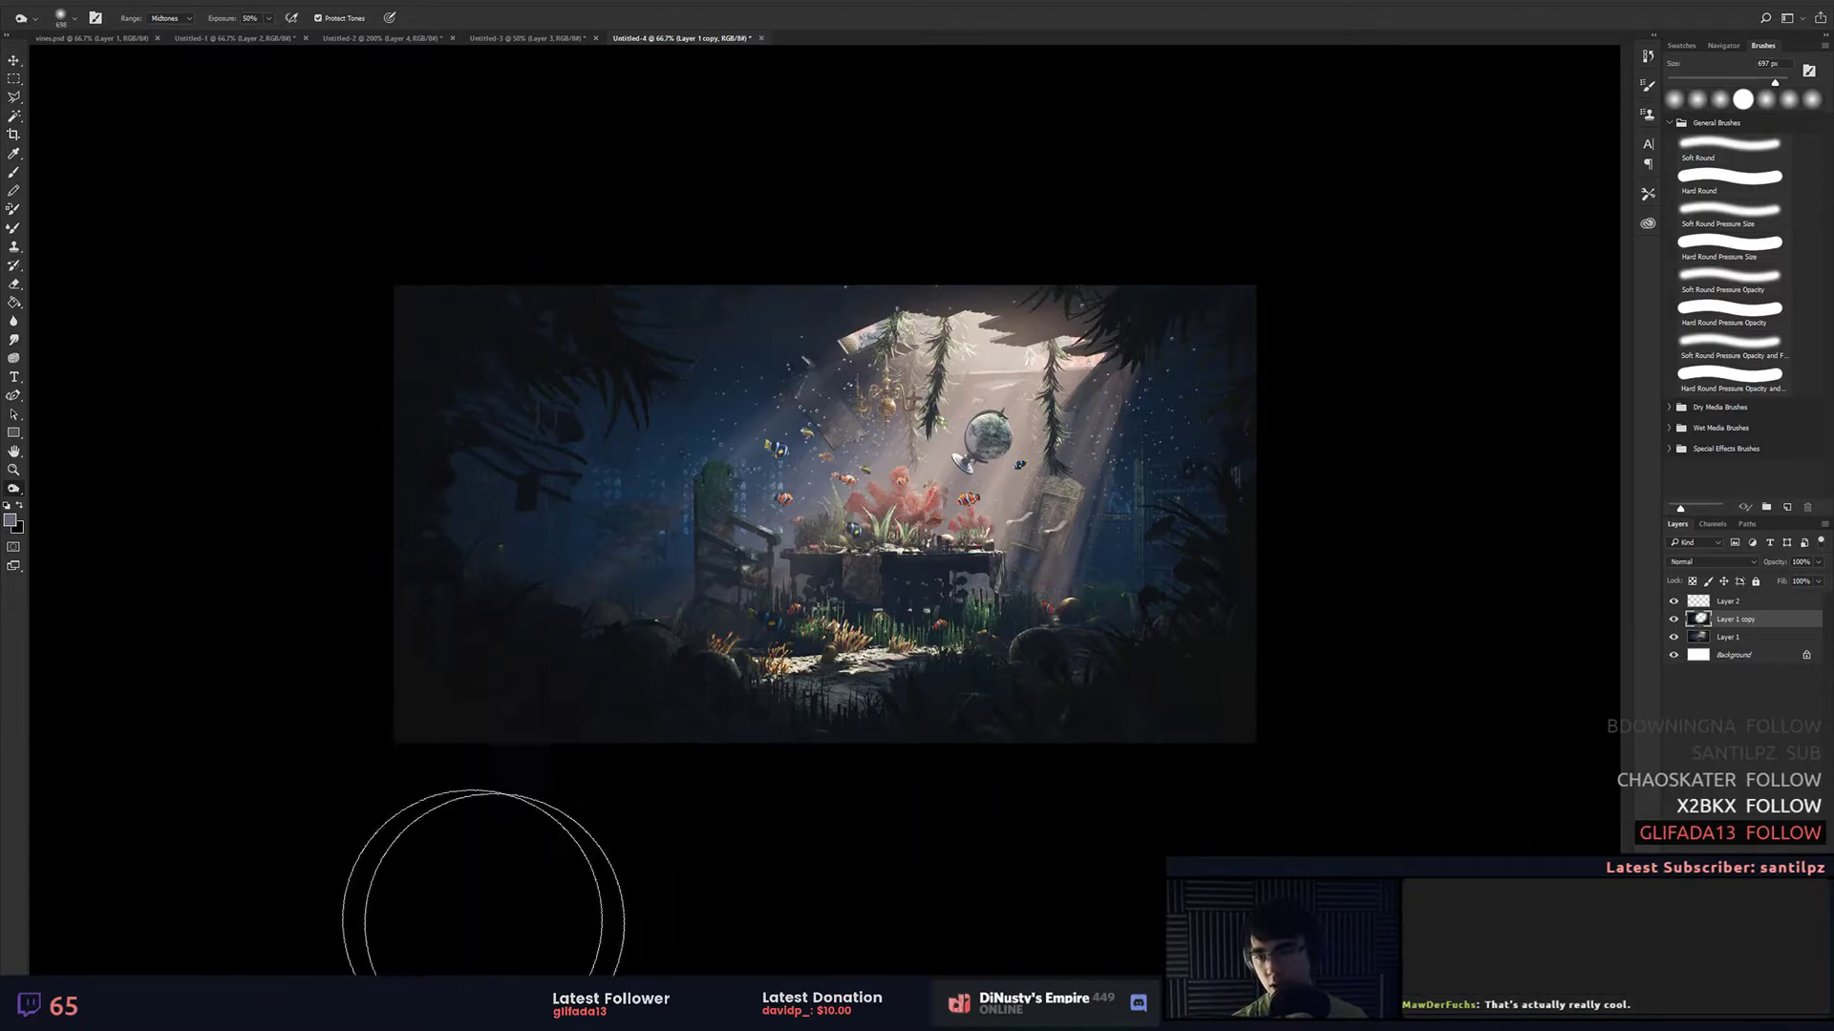
{"action": "key", "text": "ctrl+1"}
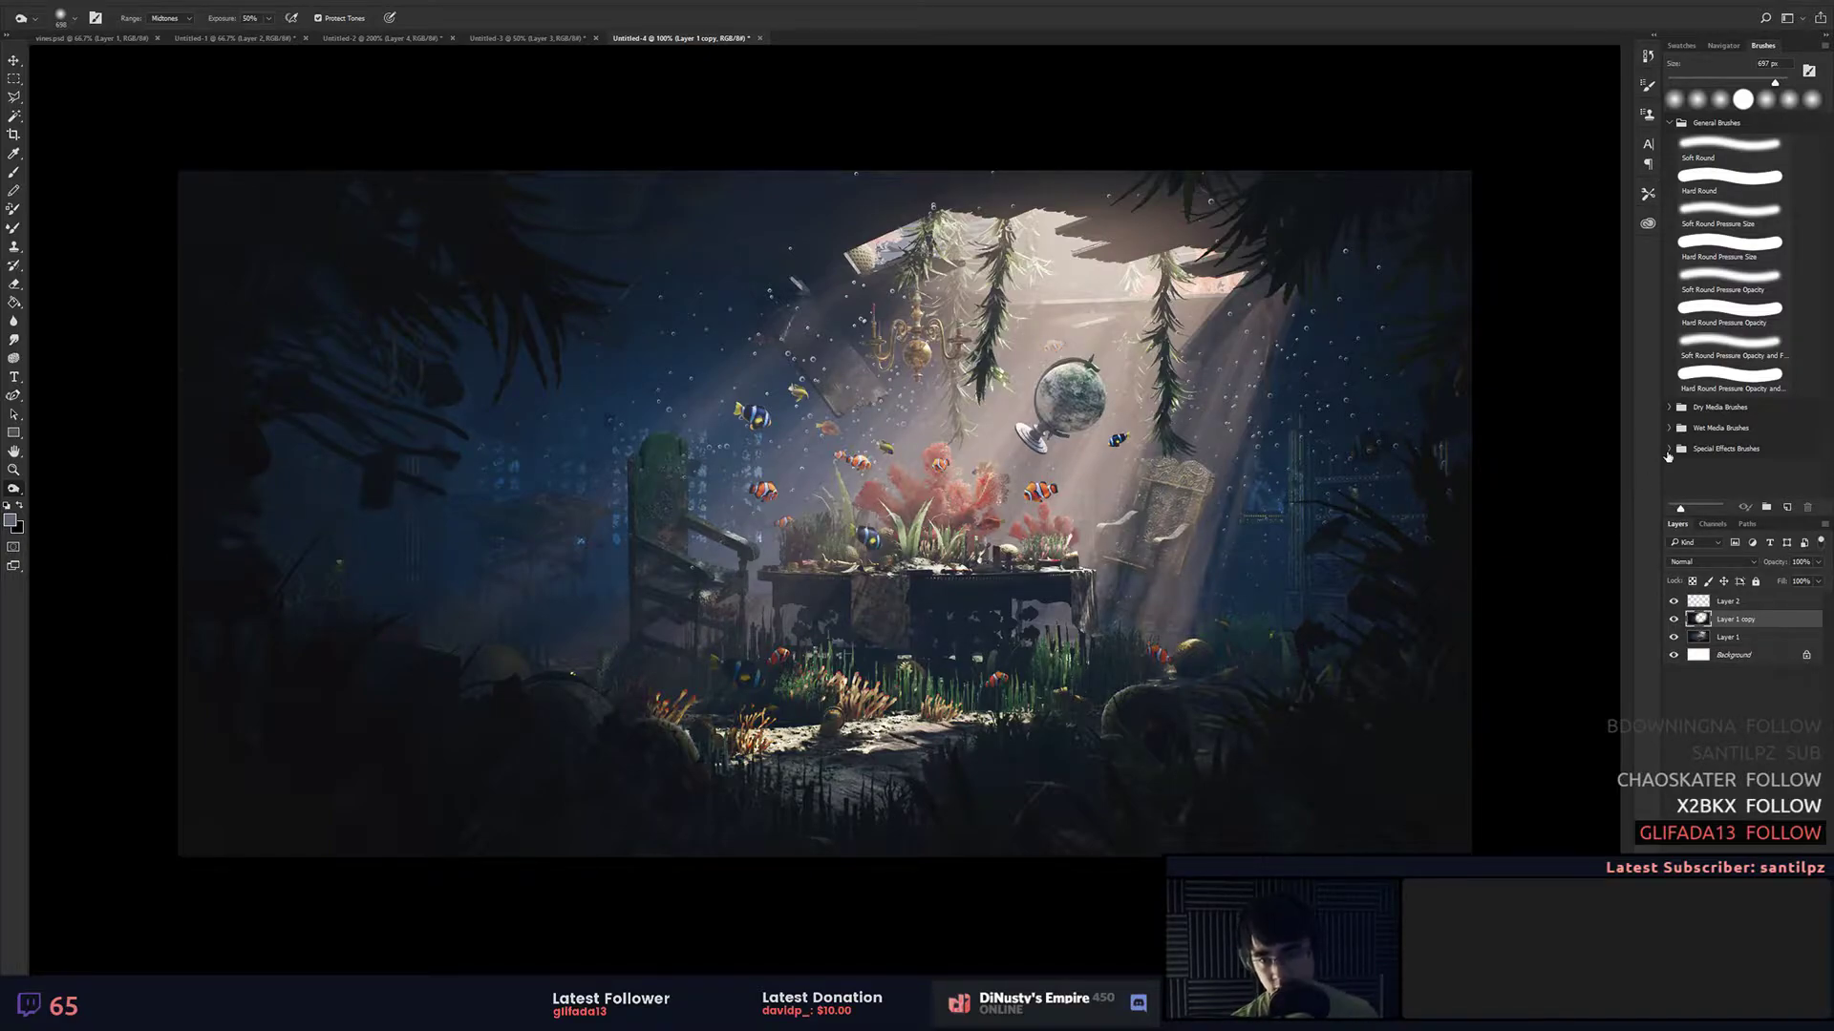
{"action": "key", "text": "ctrl+plus"}
{"action": "left_click_drag", "start_coordinate": [1575, 324], "coordinate": [586, 537]}
{"action": "key", "text": "ctrl+plus"}
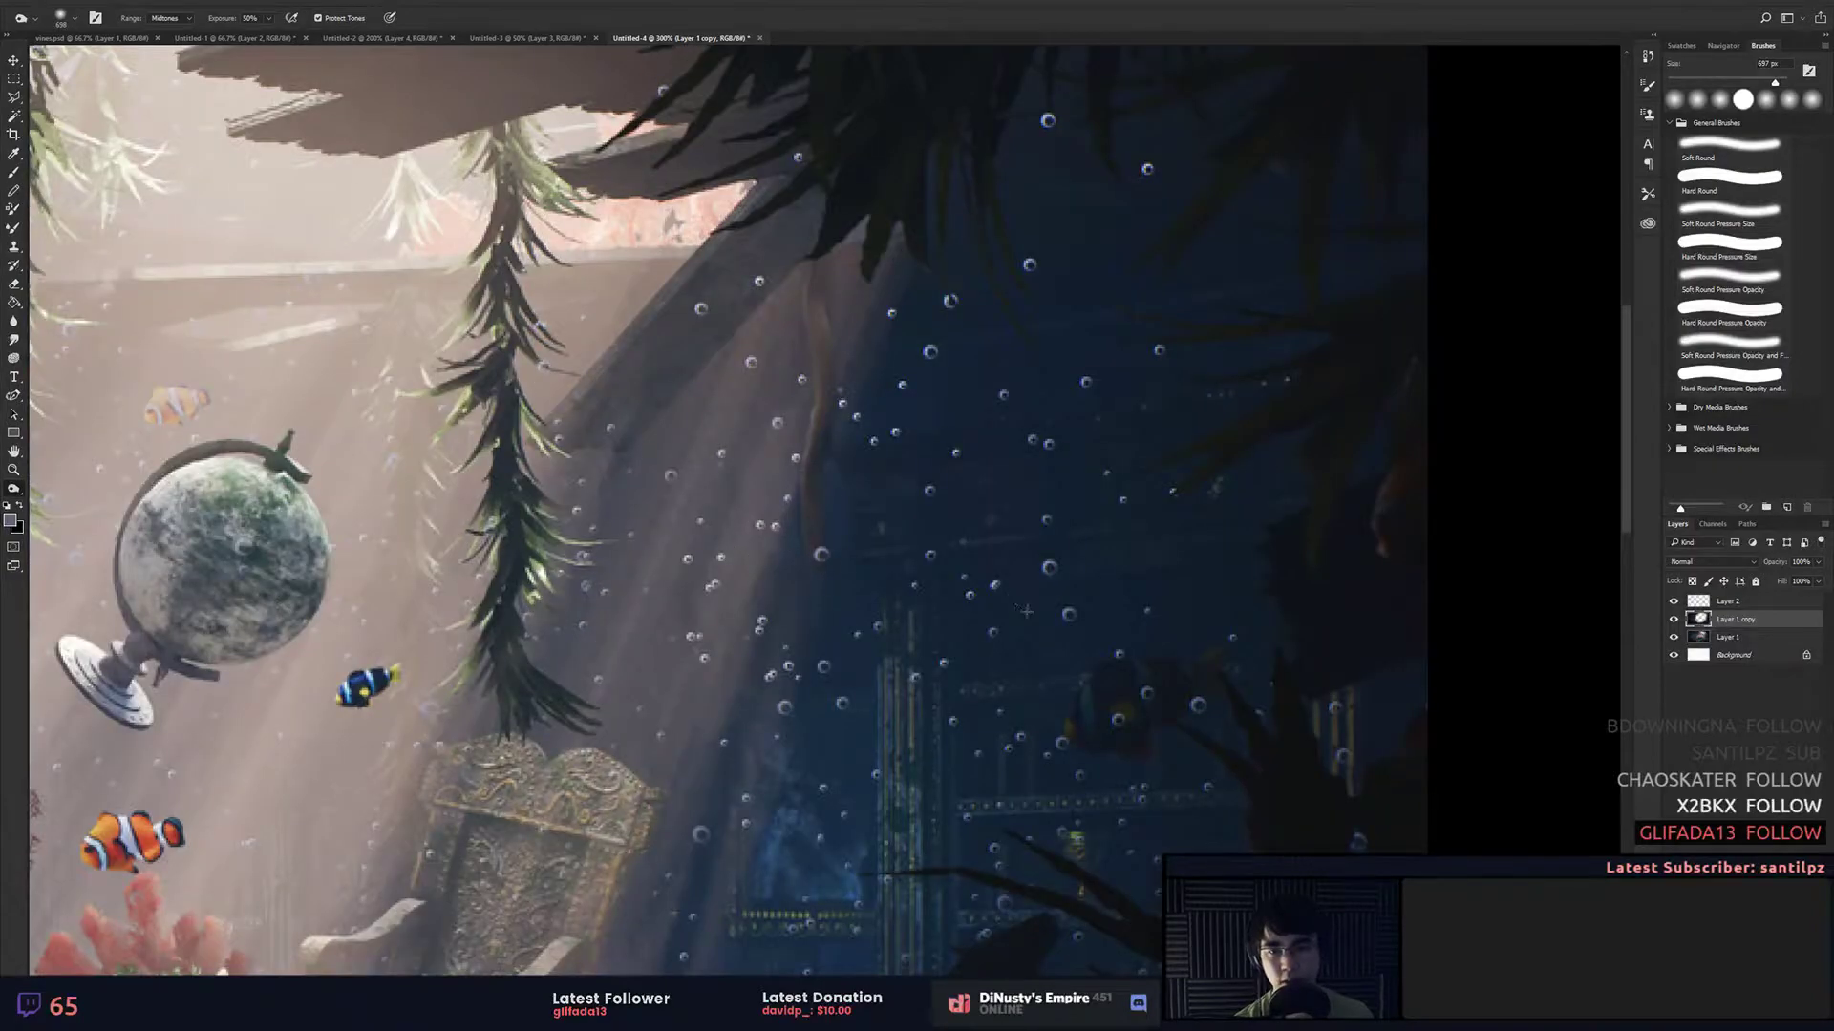
{"action": "key", "text": "ctrl+minus"}
{"action": "left_click_drag", "start_coordinate": [1081, 574], "coordinate": [1189, 503]}
{"action": "left_click_drag", "start_coordinate": [1284, 442], "coordinate": [1299, 428]}
{"action": "left_click_drag", "start_coordinate": [1131, 510], "coordinate": [1052, 503]}
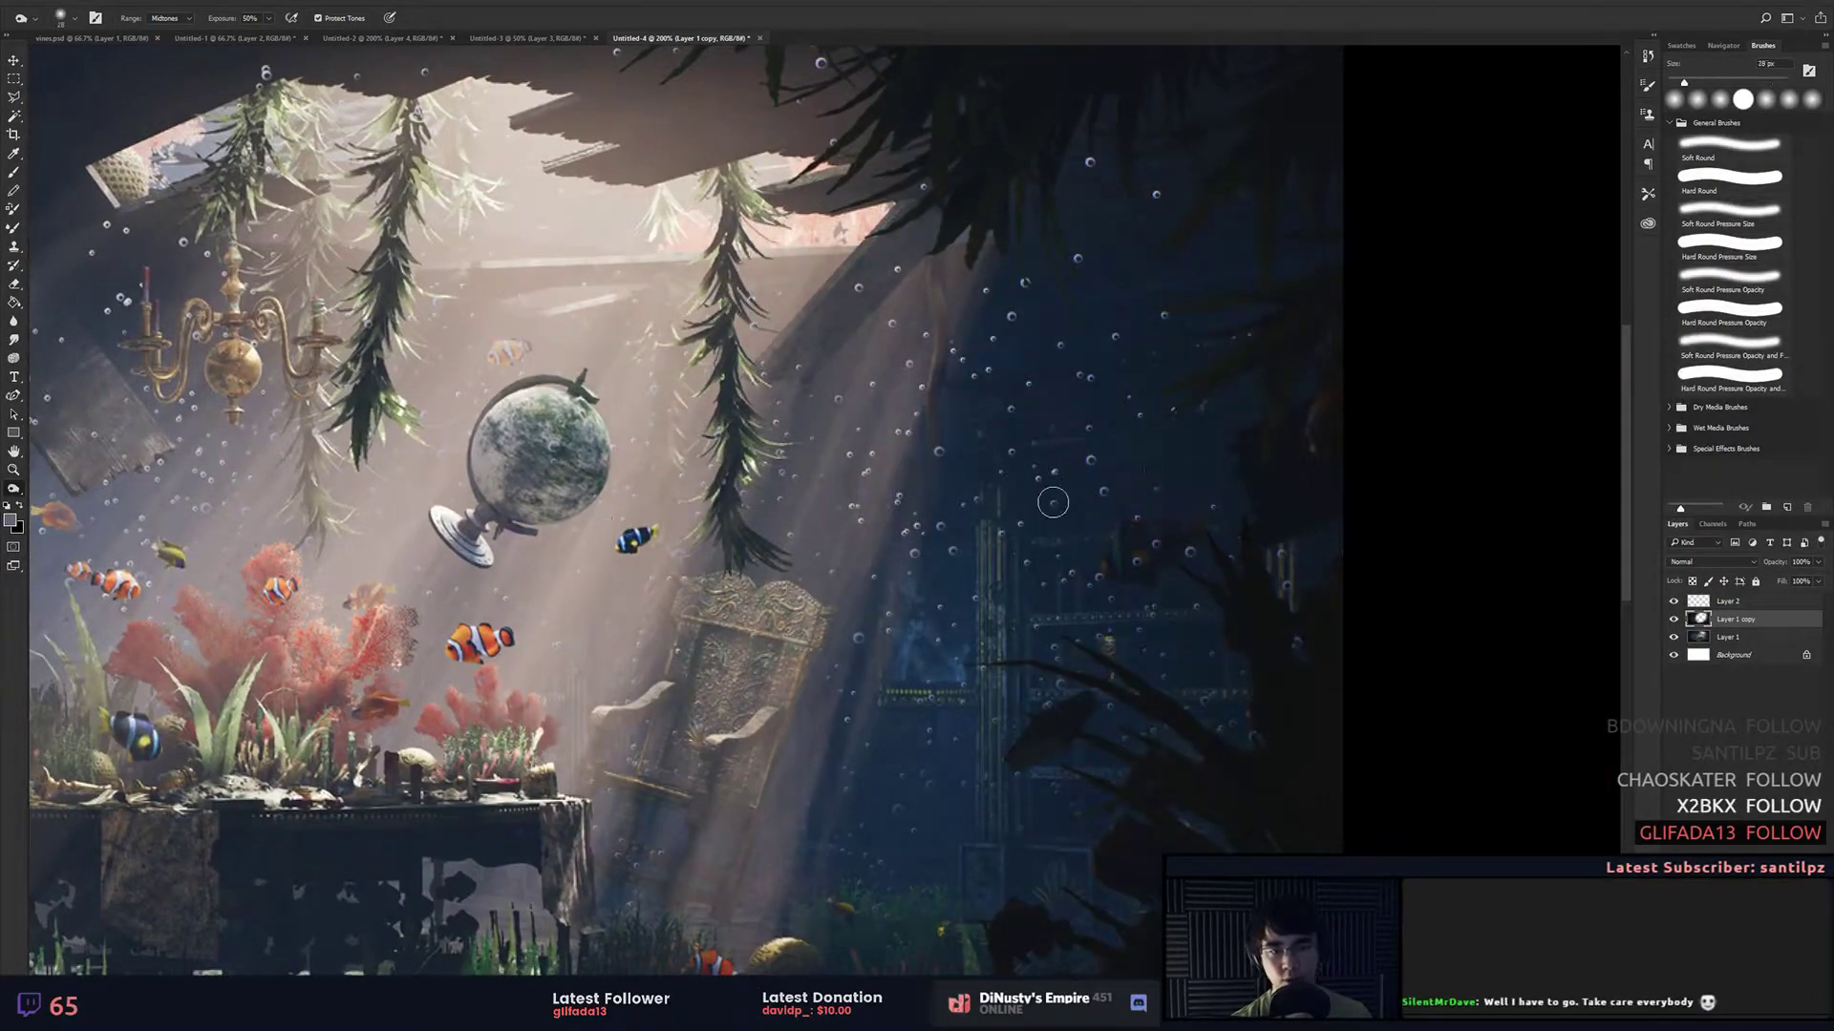
{"action": "left_click_drag", "start_coordinate": [1262, 466], "coordinate": [1267, 441]}
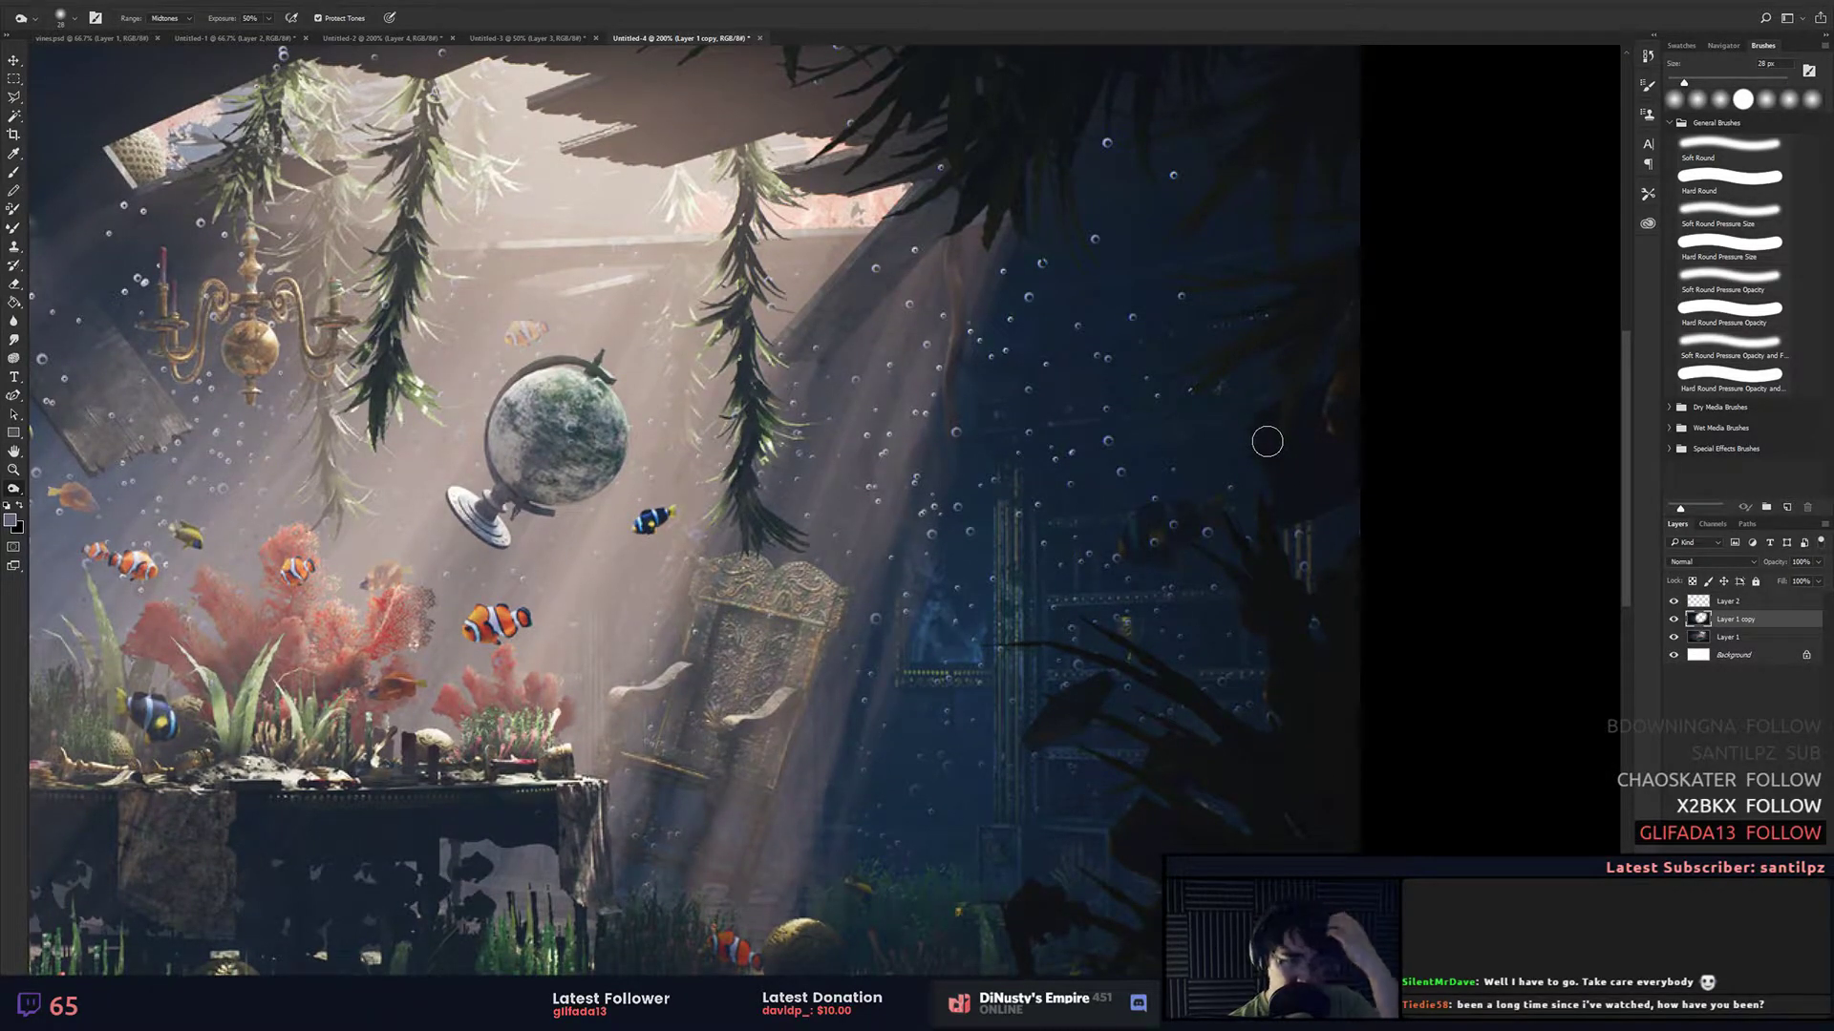
{"action": "mouse_move", "coordinate": [1261, 400]}
{"action": "left_mouse_down"}
{"action": "mouse_move", "coordinate": [1277, 352]}
{"action": "mouse_move", "coordinate": [1277, 384]}
{"action": "left_mouse_up"}
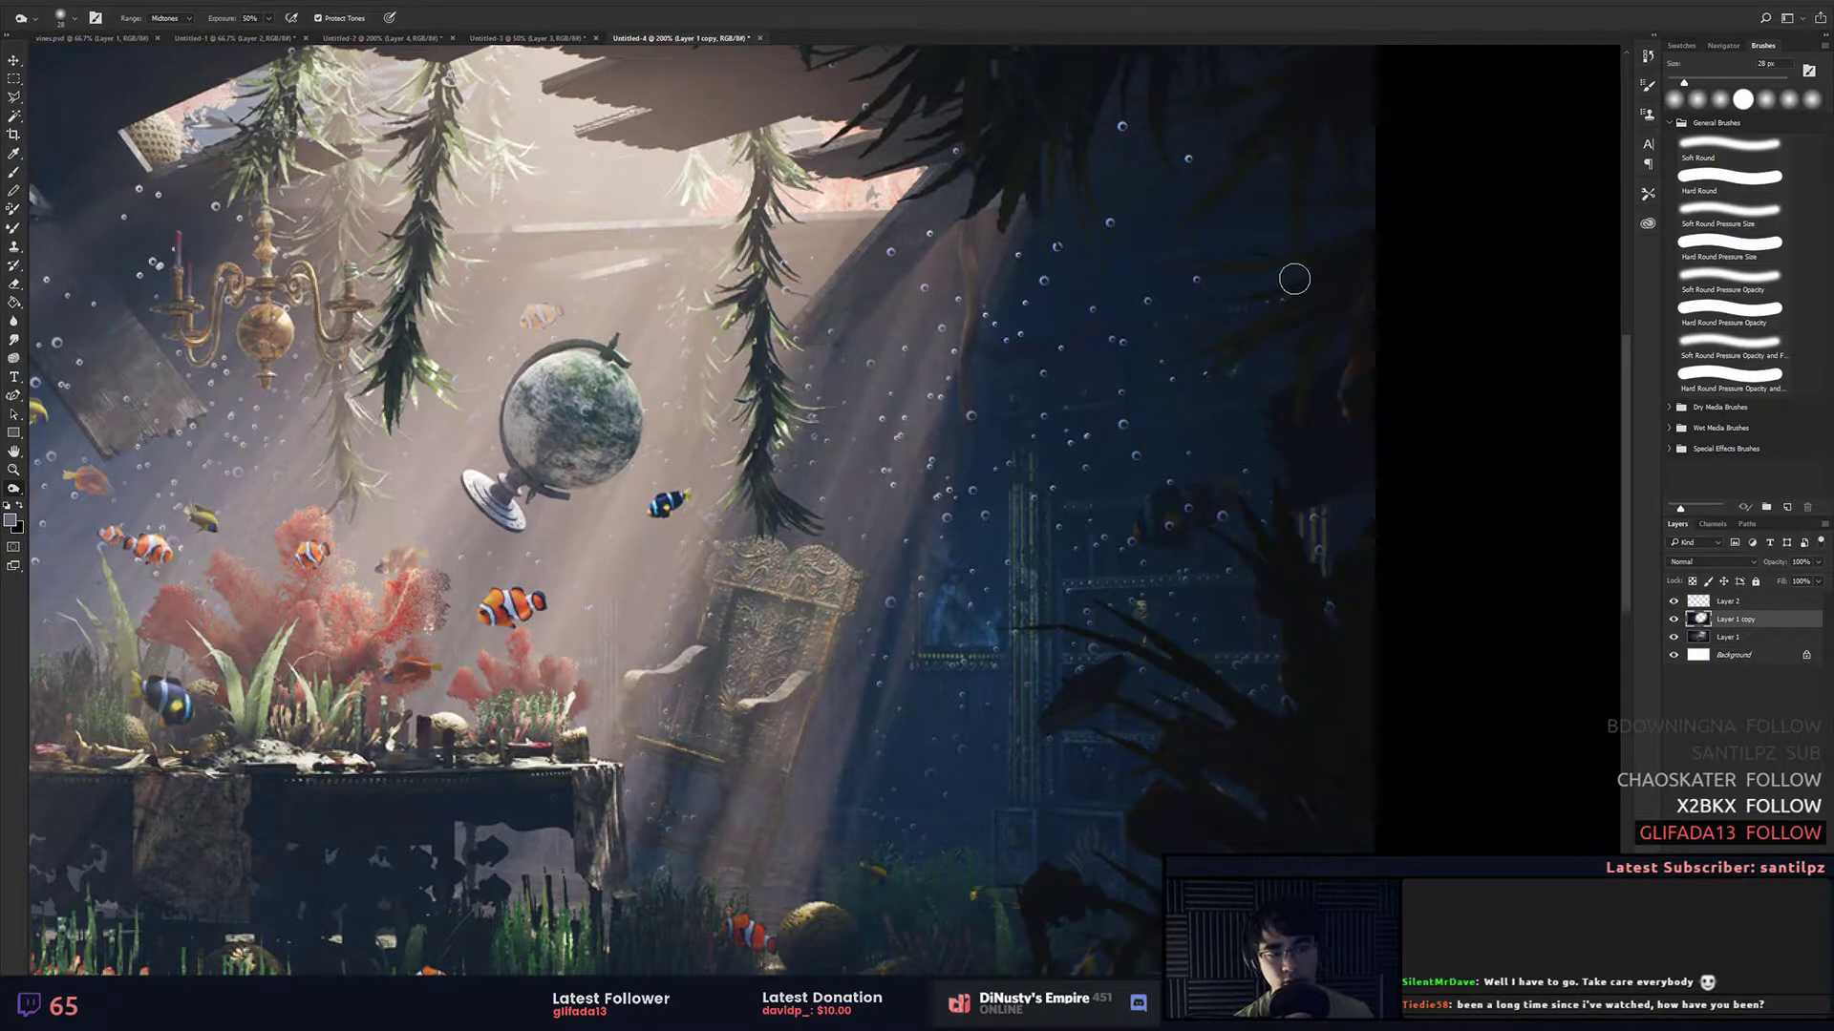
{"action": "left_click_drag", "start_coordinate": [1390, 342], "coordinate": [1383, 334]}
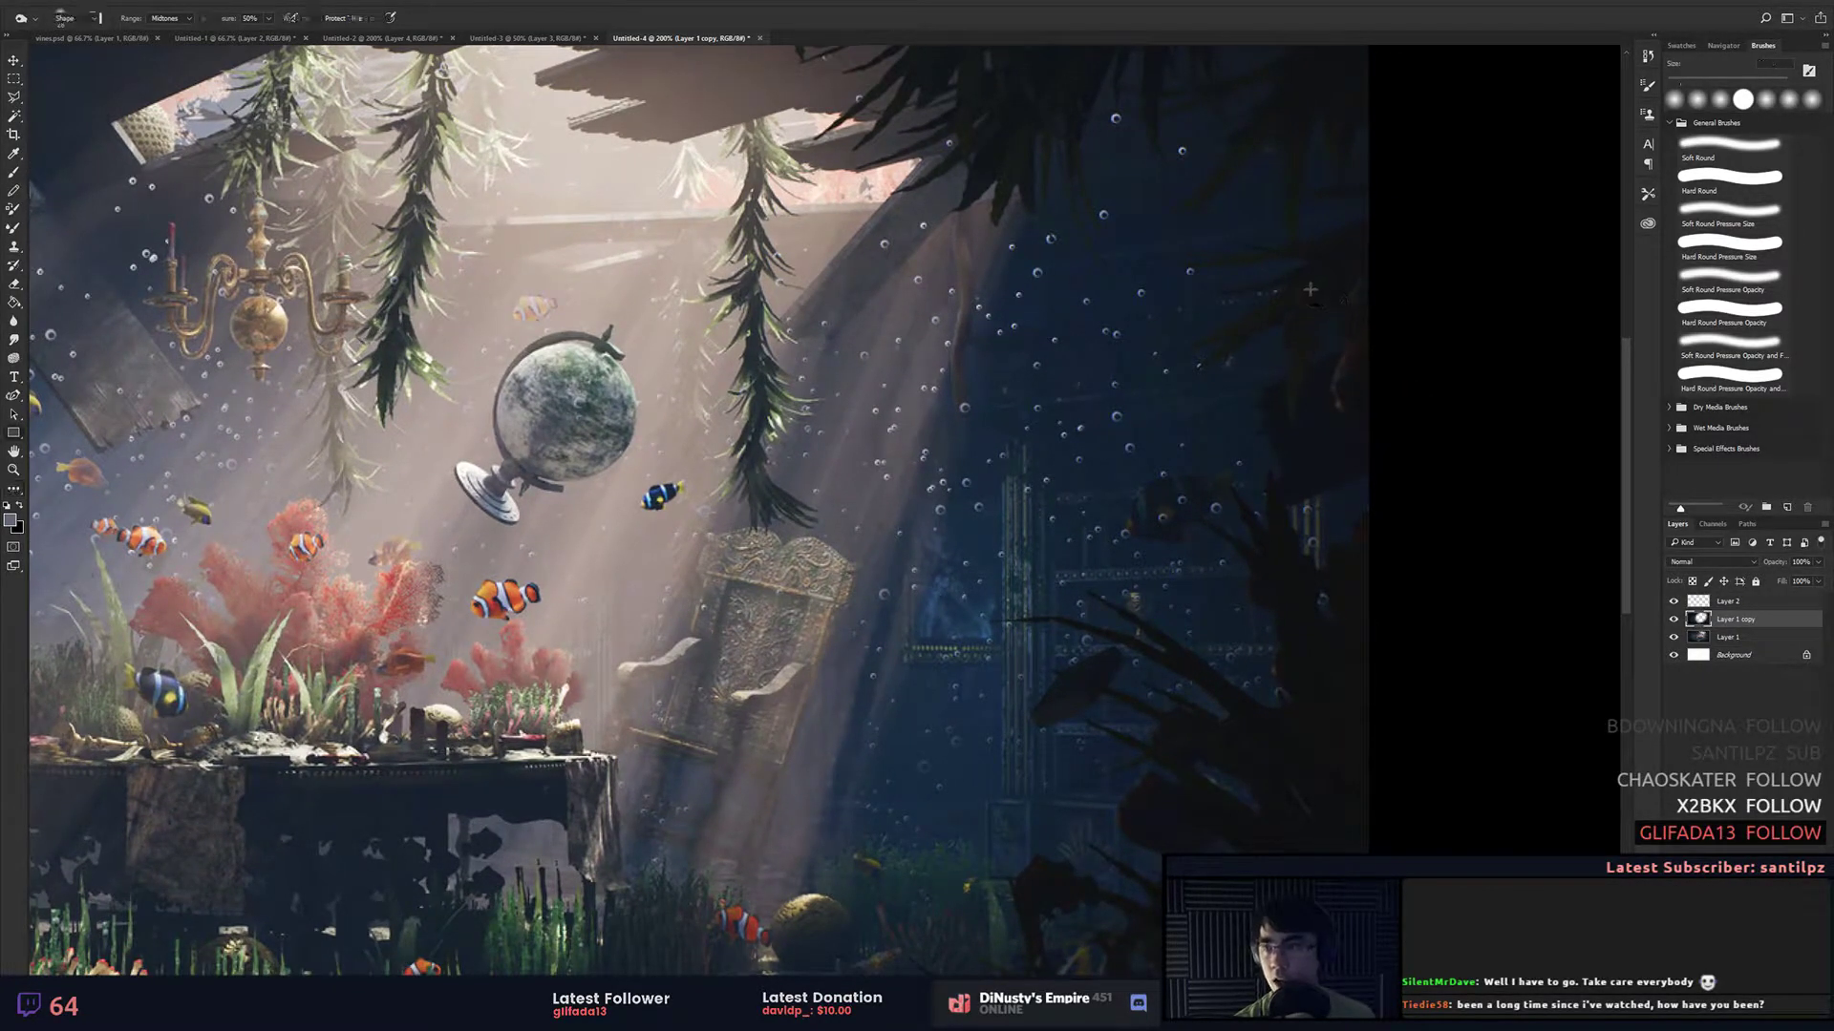
Step: Try to dodge the highlights of the dark background beside the light shaft with a very large brush at 100% exposure
{"action": "key", "text": "u"}
{"action": "key", "text": "o"}
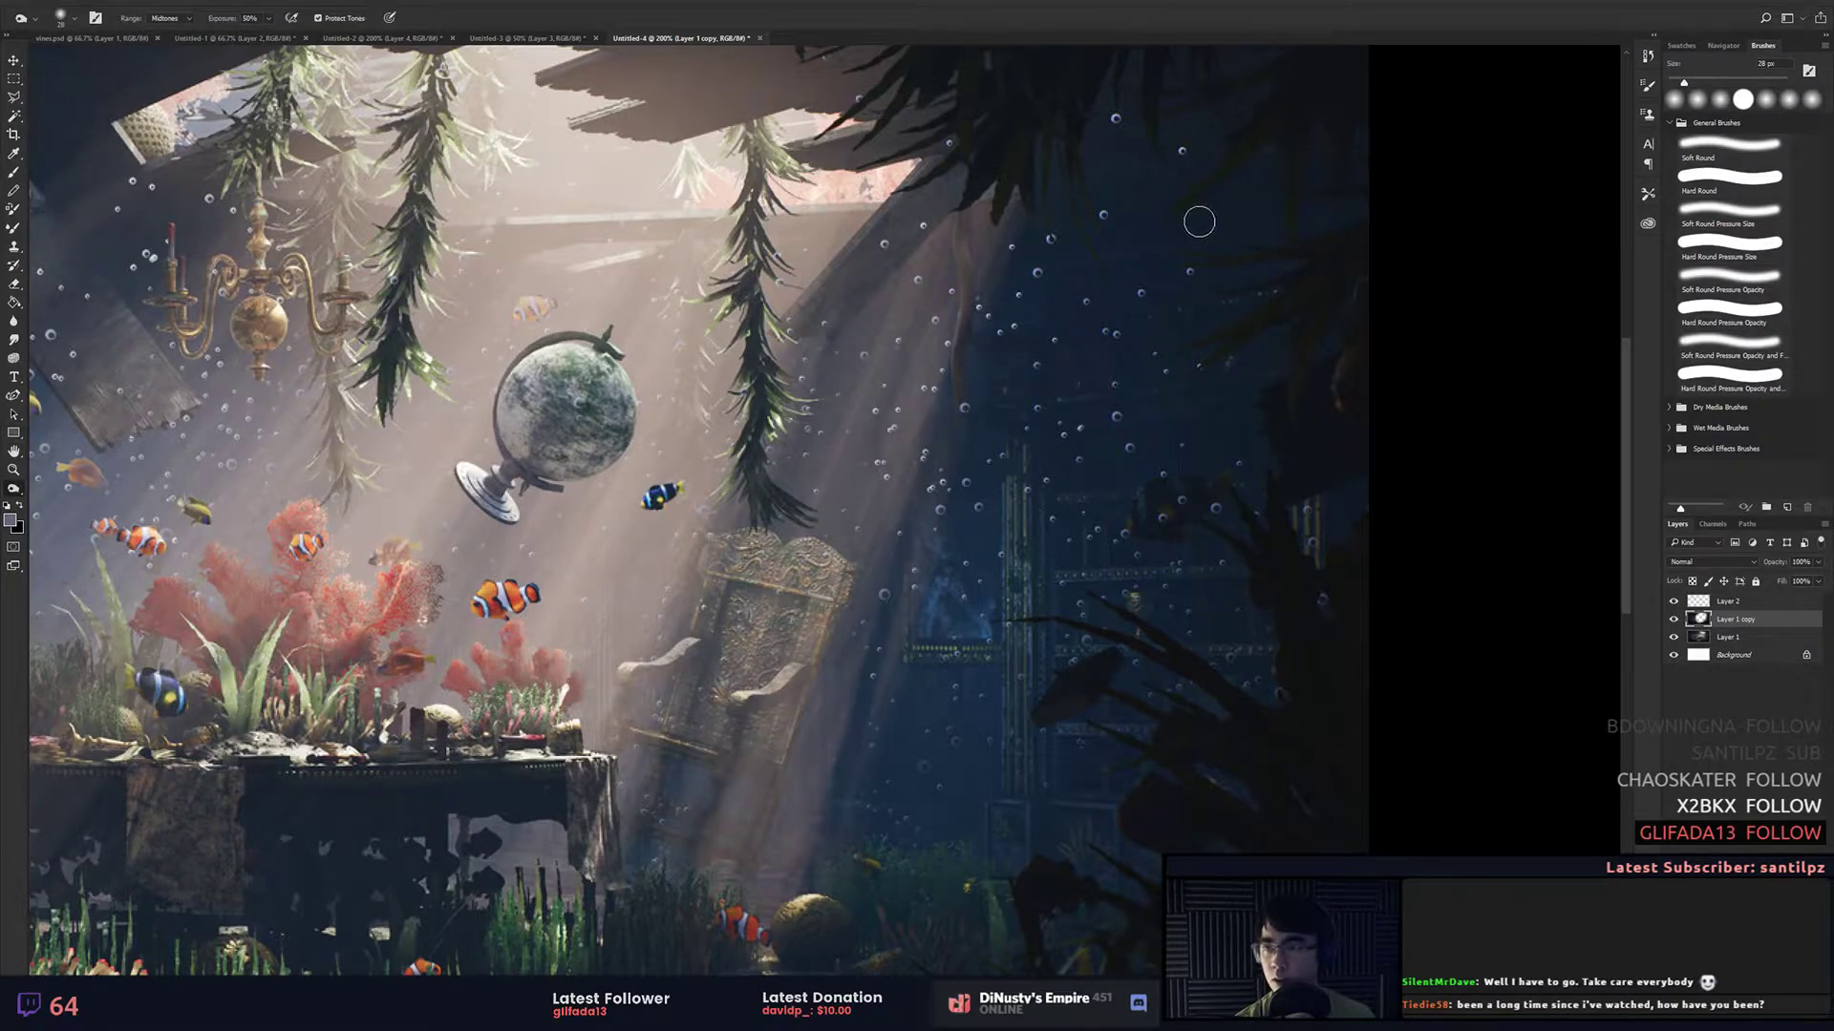
{"action": "key", "text": "o"}
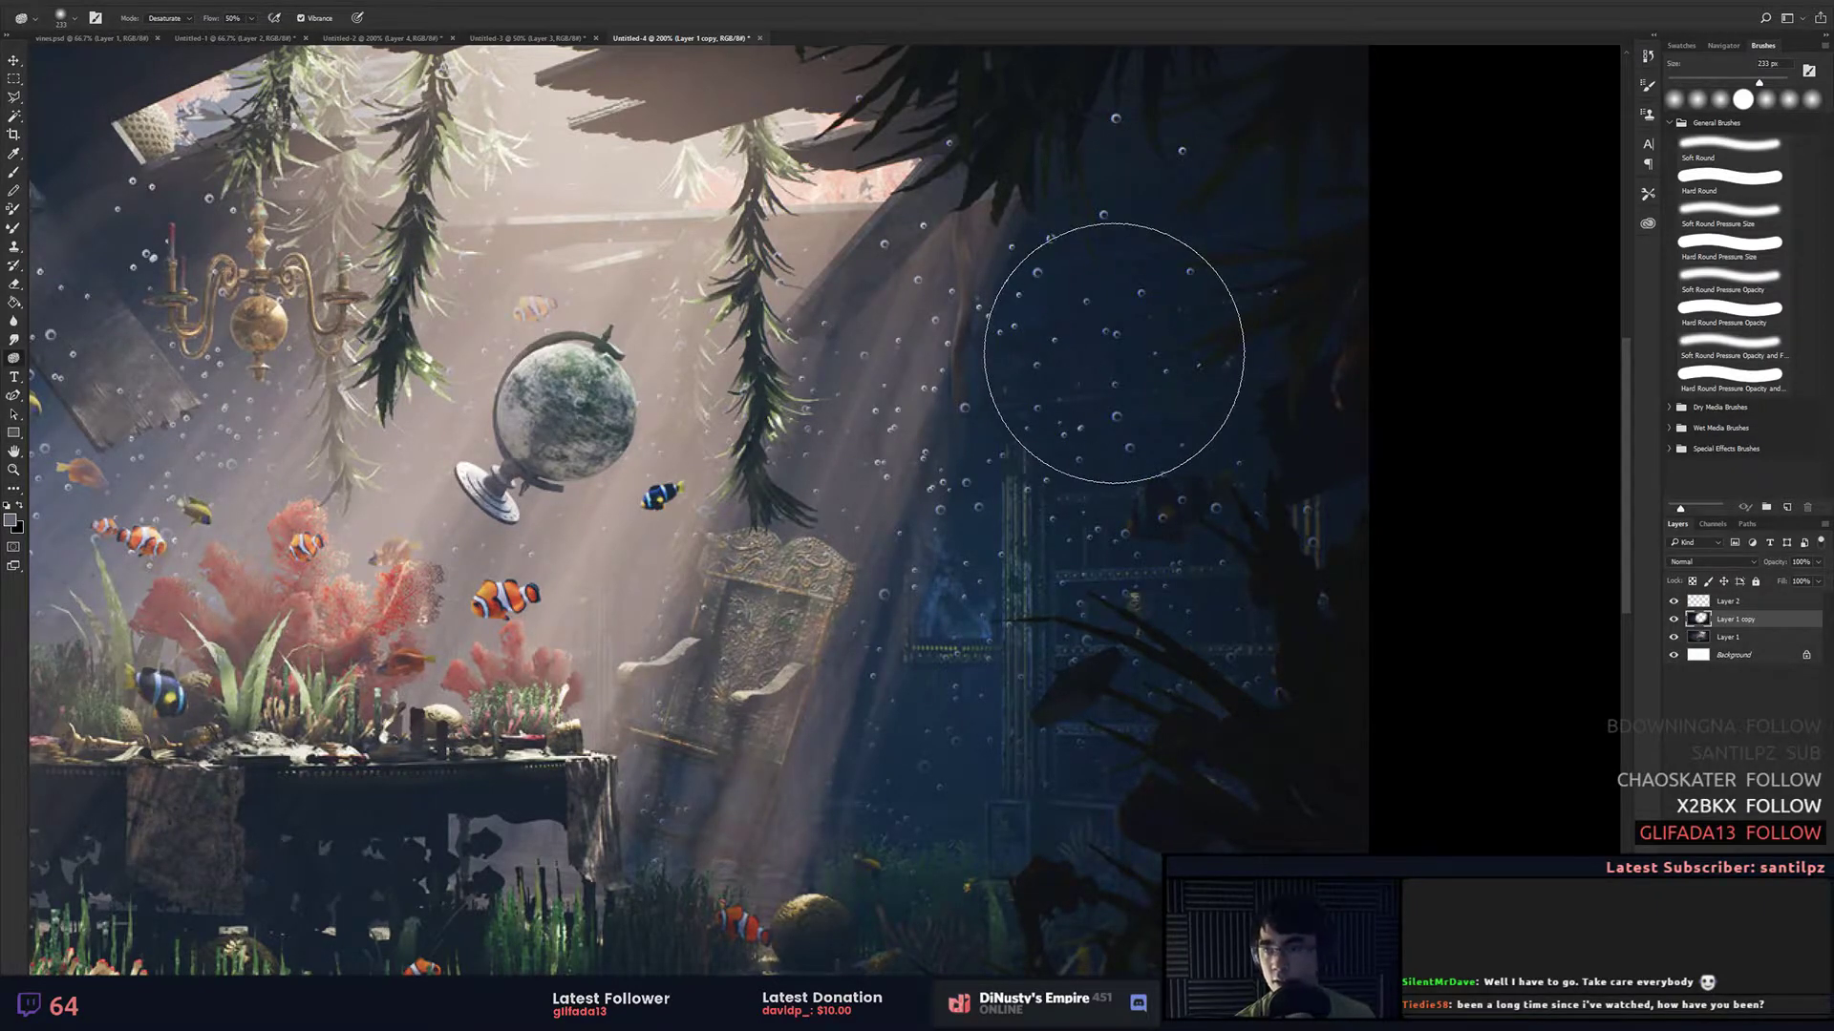
{"action": "key", "text": "shift+o"}
{"action": "key", "text": "bracketright"}
{"action": "key", "text": "bracketright"}
{"action": "key", "text": "bracketright"}
{"action": "key", "text": "bracketright"}
{"action": "key", "text": "bracketright"}
{"action": "key", "text": "bracketright"}
{"action": "key", "text": "bracketright"}
{"action": "key", "text": "bracketright"}
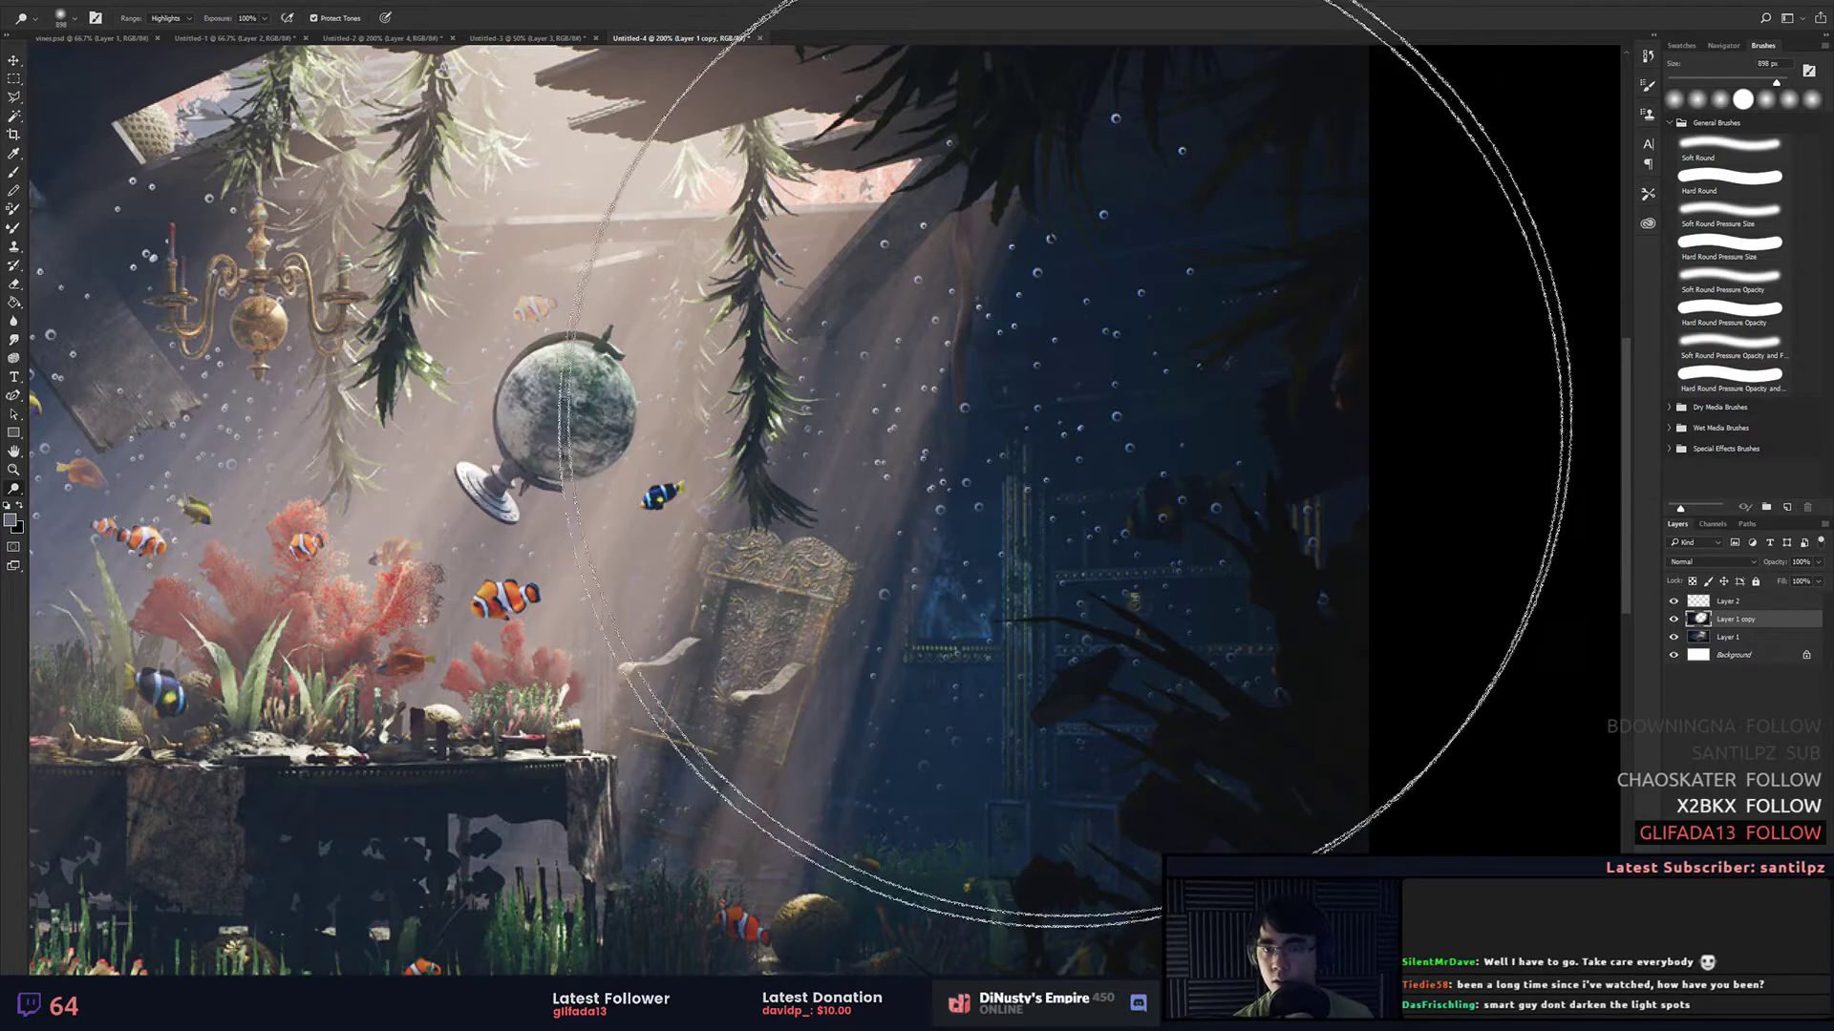
{"action": "left_click", "coordinate": [1057, 477]}
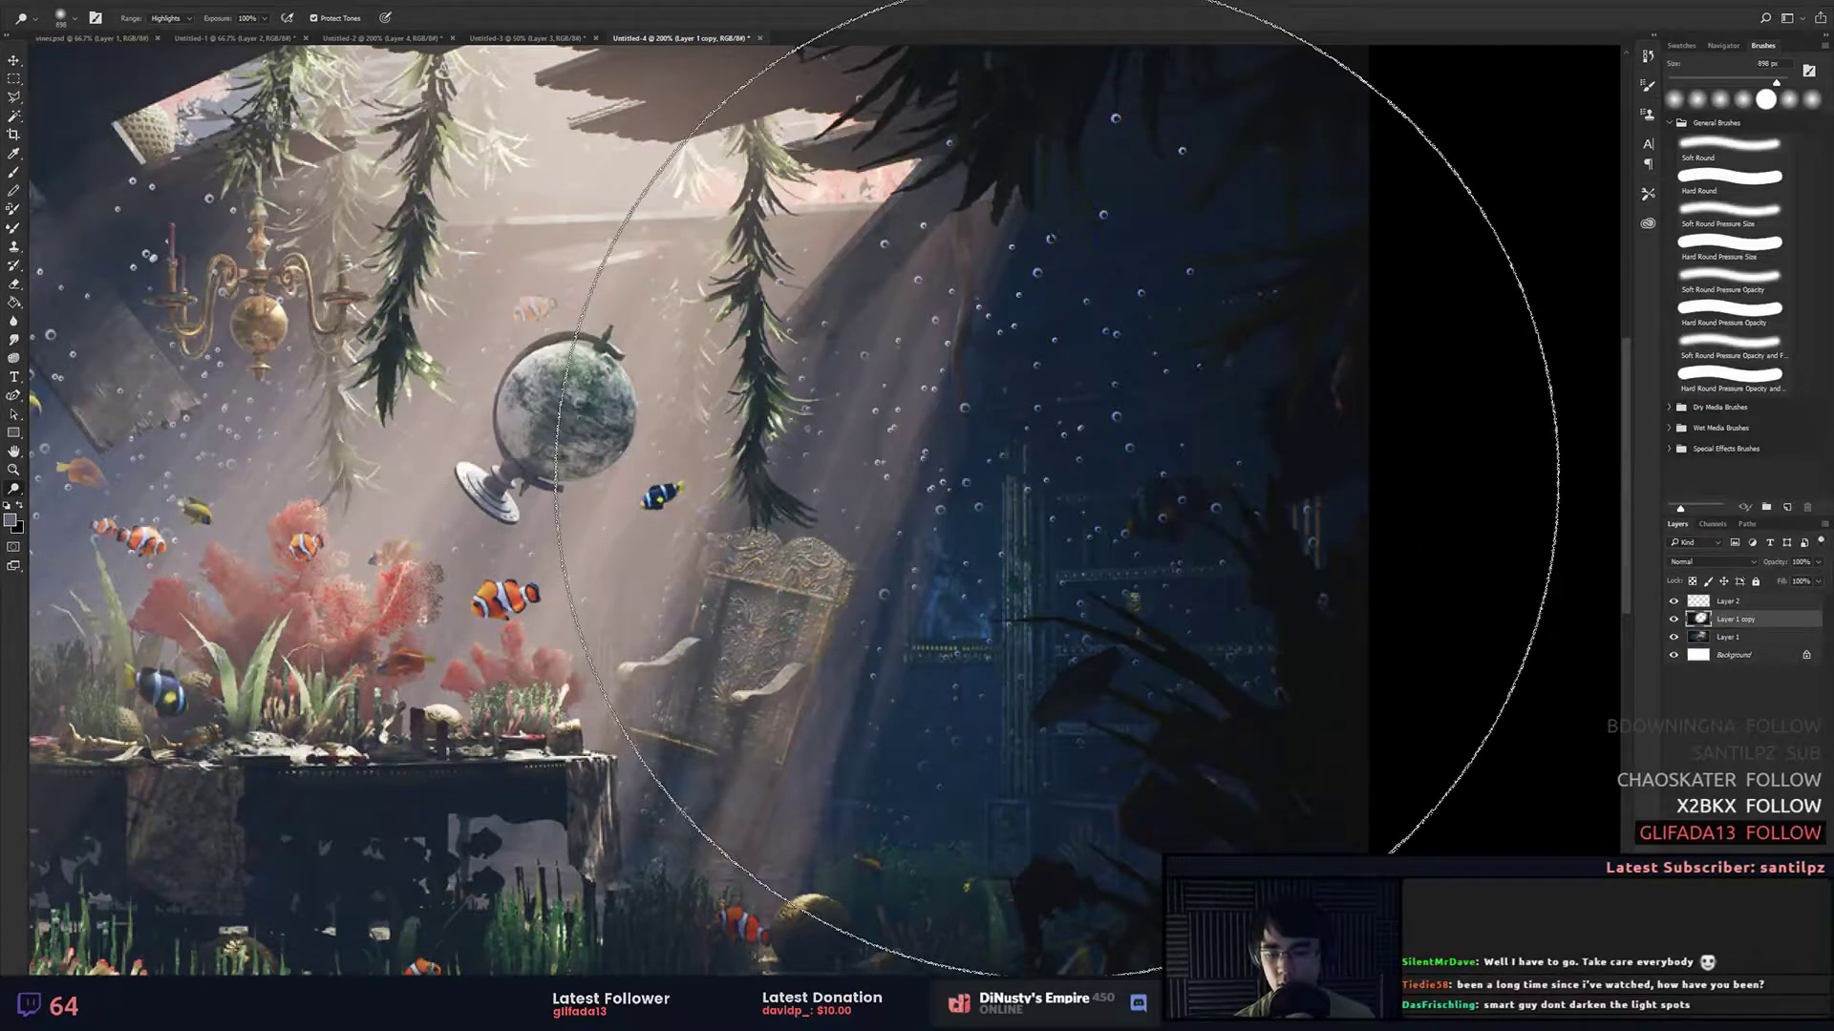
Step: Burn the bubbles and background in the image's dark right side at 100% exposure, using the highlights range followed by midtones
{"action": "key", "text": "shift+o"}
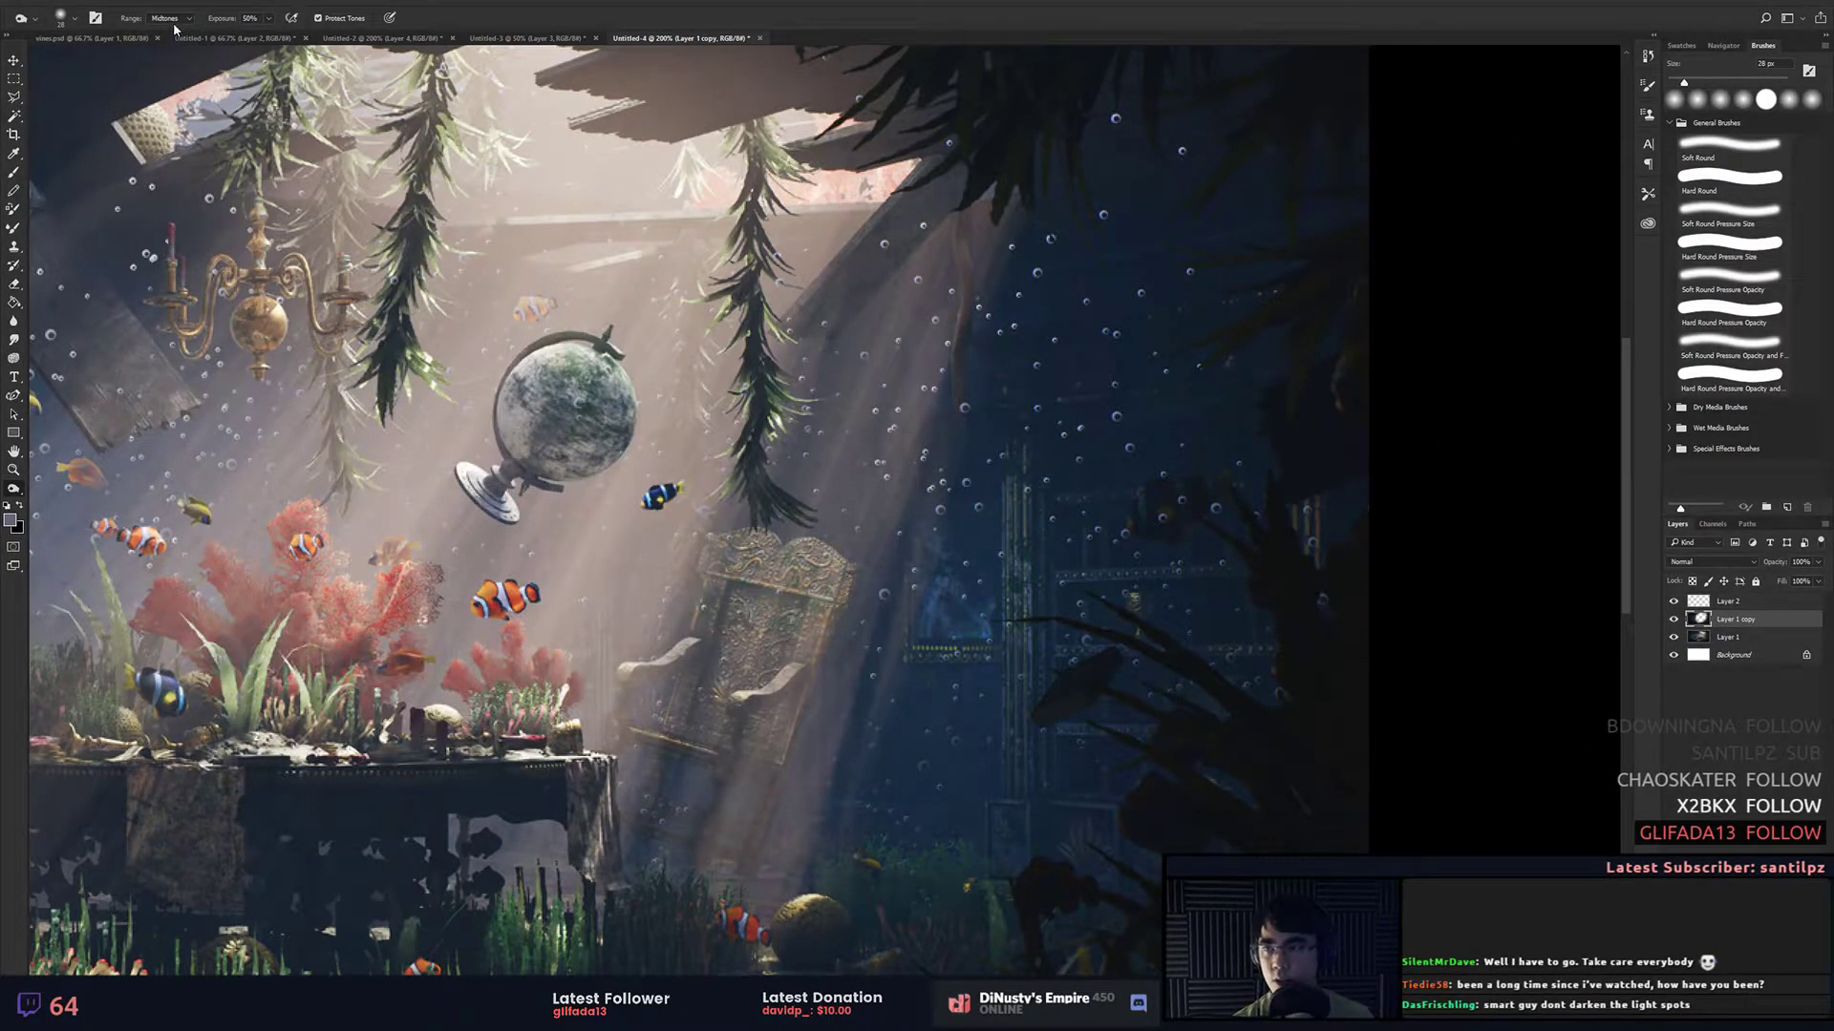
{"action": "left_click", "coordinate": [174, 49]}
{"action": "mouse_move", "coordinate": [1174, 306]}
{"action": "left_mouse_down"}
{"action": "mouse_move", "coordinate": [1302, 331]}
{"action": "mouse_move", "coordinate": [1266, 327]}
{"action": "left_mouse_up"}
{"action": "mouse_move", "coordinate": [1153, 220]}
{"action": "left_mouse_down"}
{"action": "mouse_move", "coordinate": [985, 593]}
{"action": "mouse_move", "coordinate": [1432, 576]}
{"action": "left_mouse_up"}
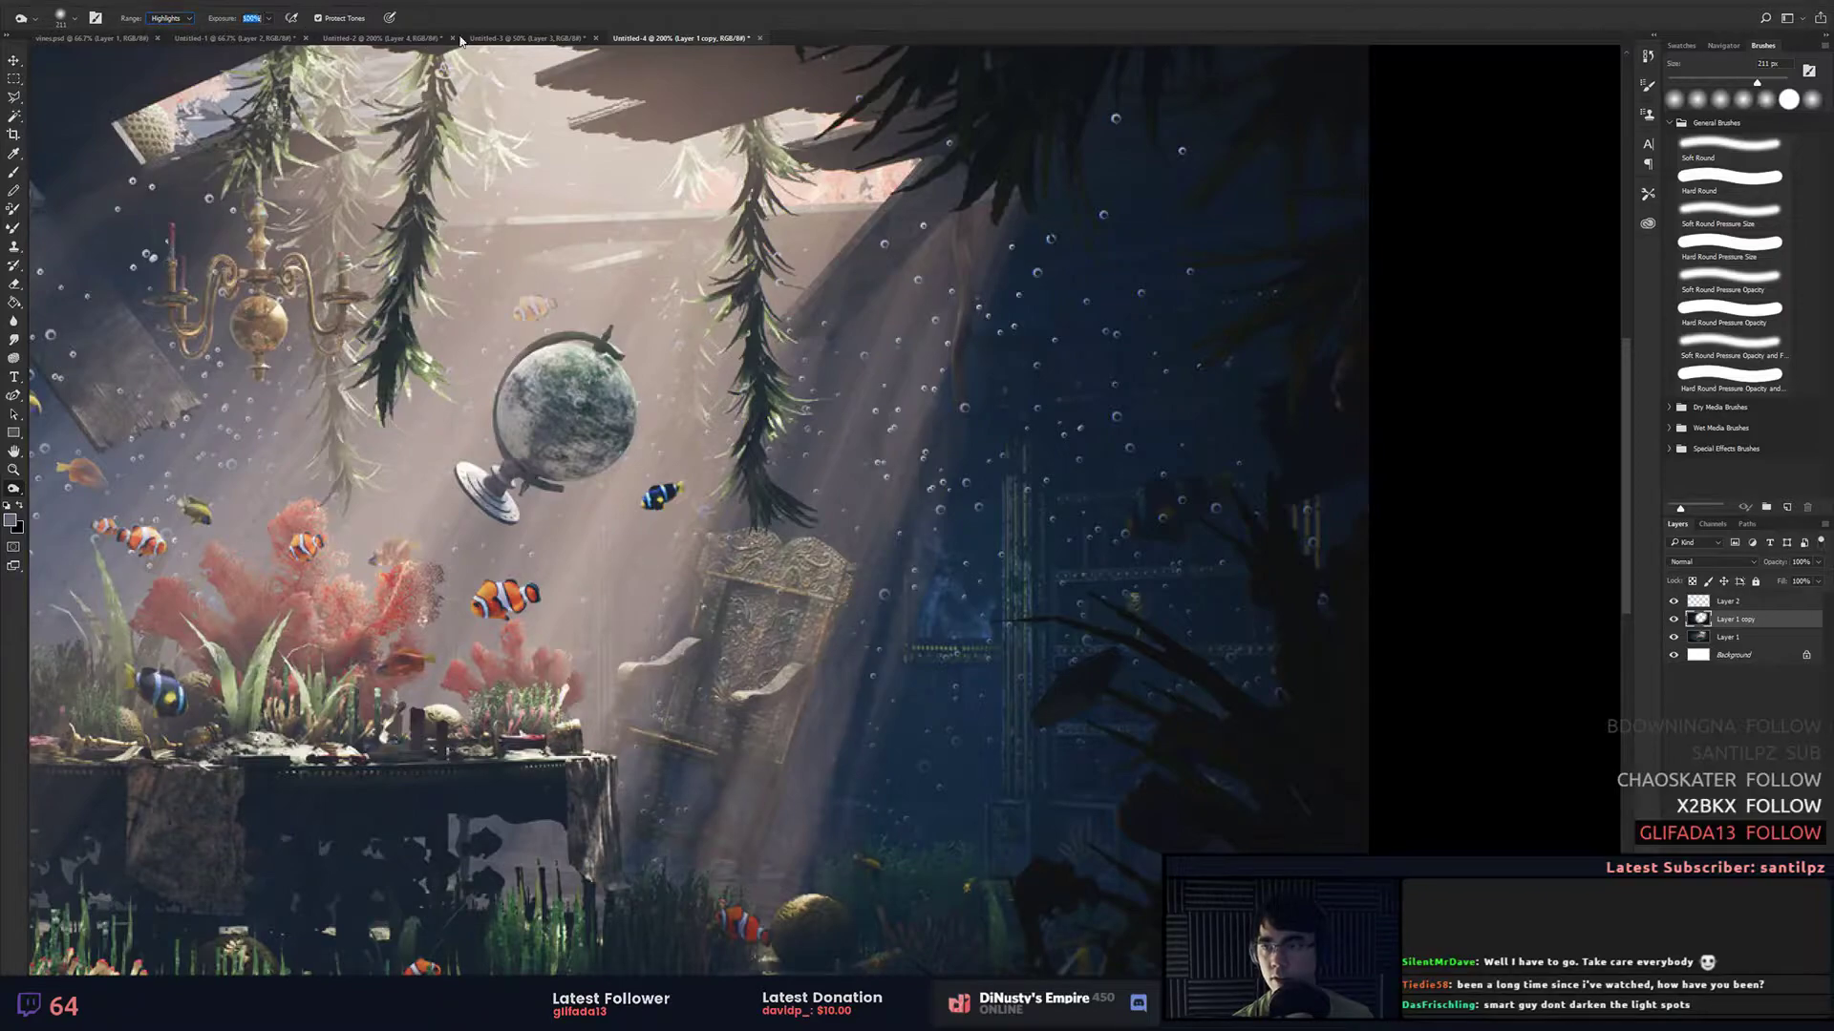
{"action": "mouse_move", "coordinate": [989, 305]}
{"action": "left_mouse_down"}
{"action": "mouse_move", "coordinate": [1191, 196]}
{"action": "mouse_move", "coordinate": [1088, 204]}
{"action": "mouse_move", "coordinate": [1223, 707]}
{"action": "mouse_move", "coordinate": [1088, 527]}
{"action": "mouse_move", "coordinate": [1110, 286]}
{"action": "mouse_move", "coordinate": [1203, 560]}
{"action": "mouse_move", "coordinate": [1204, 513]}
{"action": "mouse_move", "coordinate": [1110, 599]}
{"action": "left_mouse_up"}
{"action": "mouse_move", "coordinate": [1160, 392]}
{"action": "left_mouse_down"}
{"action": "mouse_move", "coordinate": [1085, 381]}
{"action": "mouse_move", "coordinate": [1249, 562]}
{"action": "mouse_move", "coordinate": [1094, 312]}
{"action": "left_mouse_up"}
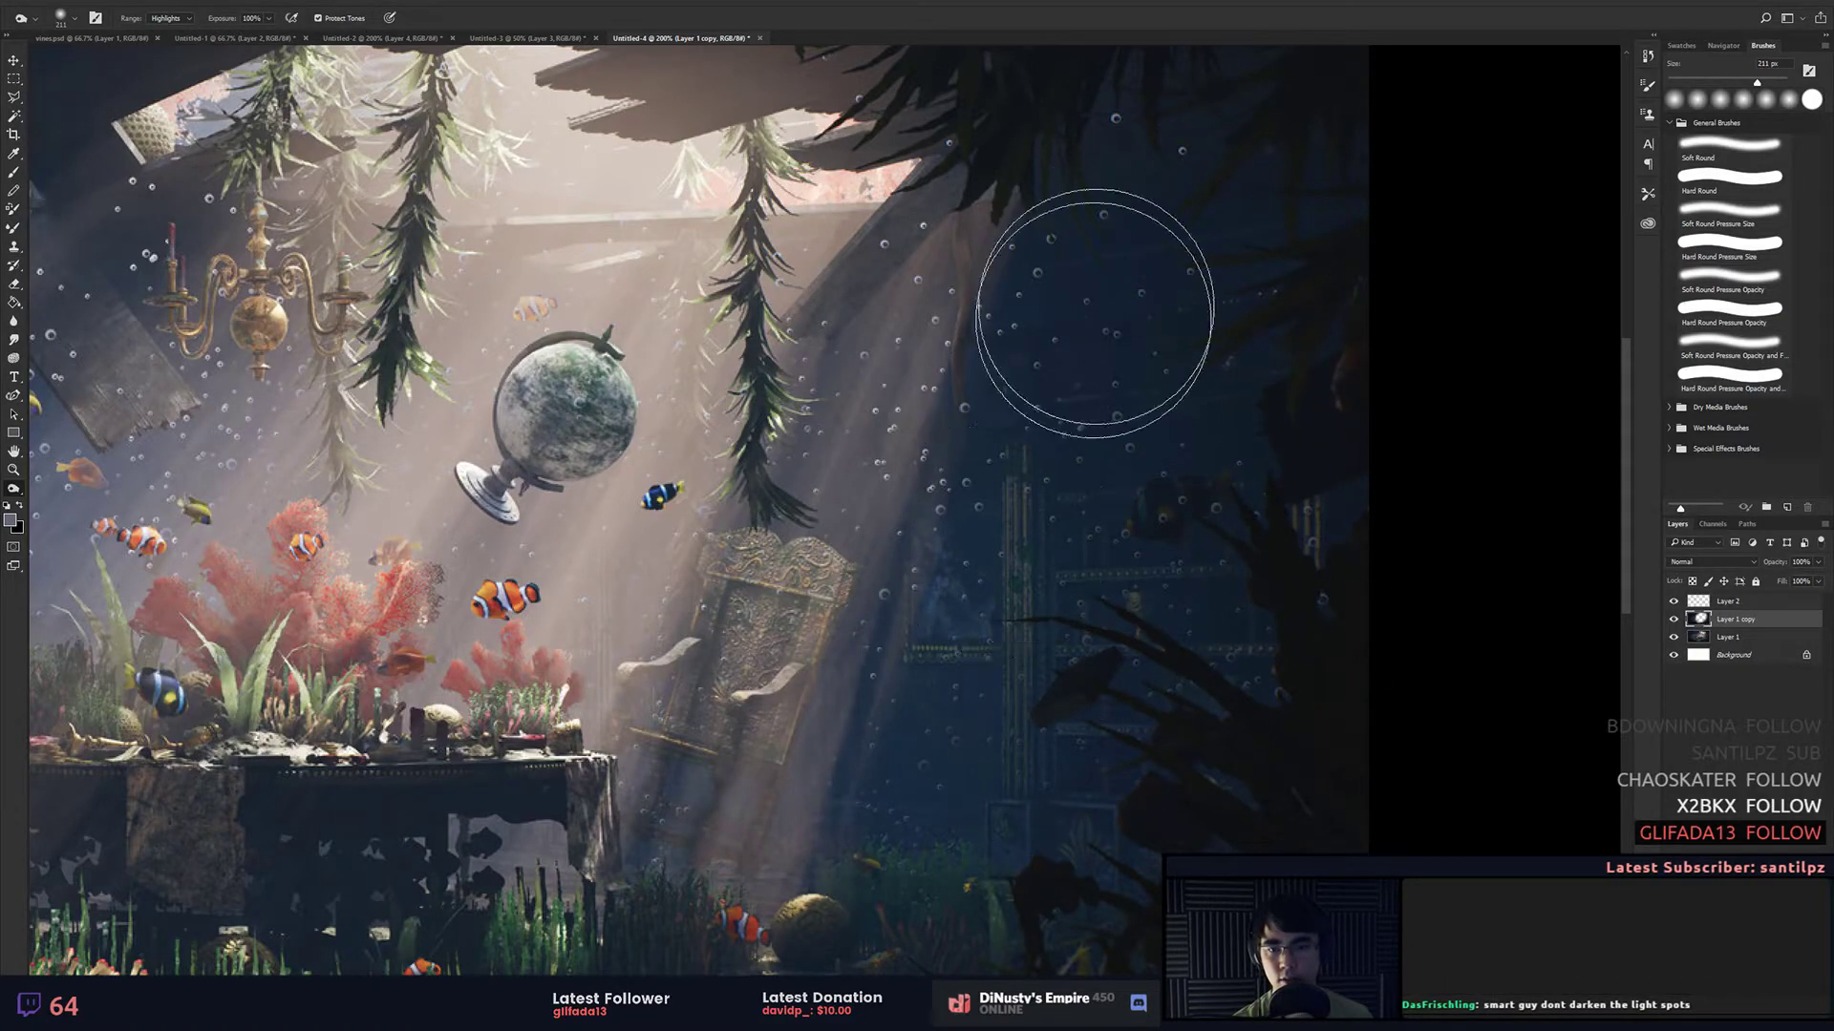
{"action": "left_click", "coordinate": [171, 40]}
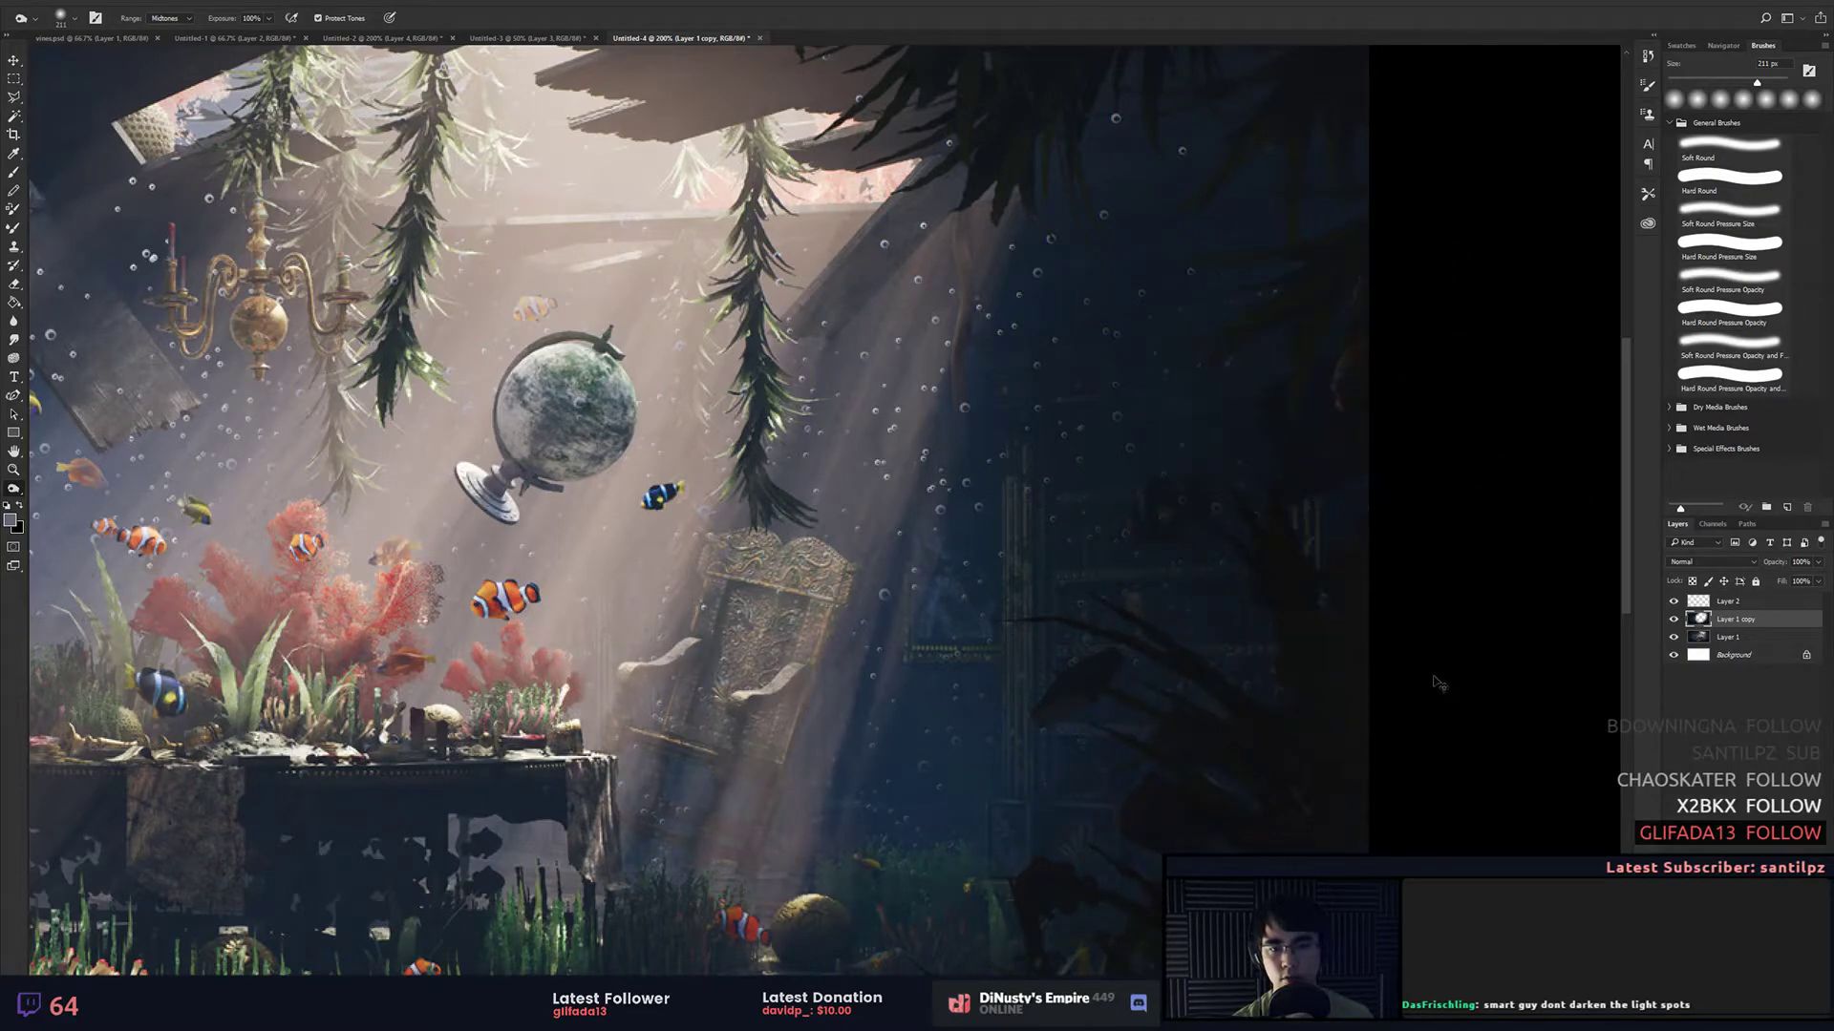
Step: Burn the midtones of the background and bubbles in the image's upper-left area at 100% exposure
{"action": "key", "text": "ctrl+minus"}
{"action": "key", "text": "ctrl+minus"}
{"action": "key", "text": "ctrl+plus"}
{"action": "key", "text": "ctrl+plus"}
{"action": "left_click_drag", "start_coordinate": [598, 189], "coordinate": [801, 544]}
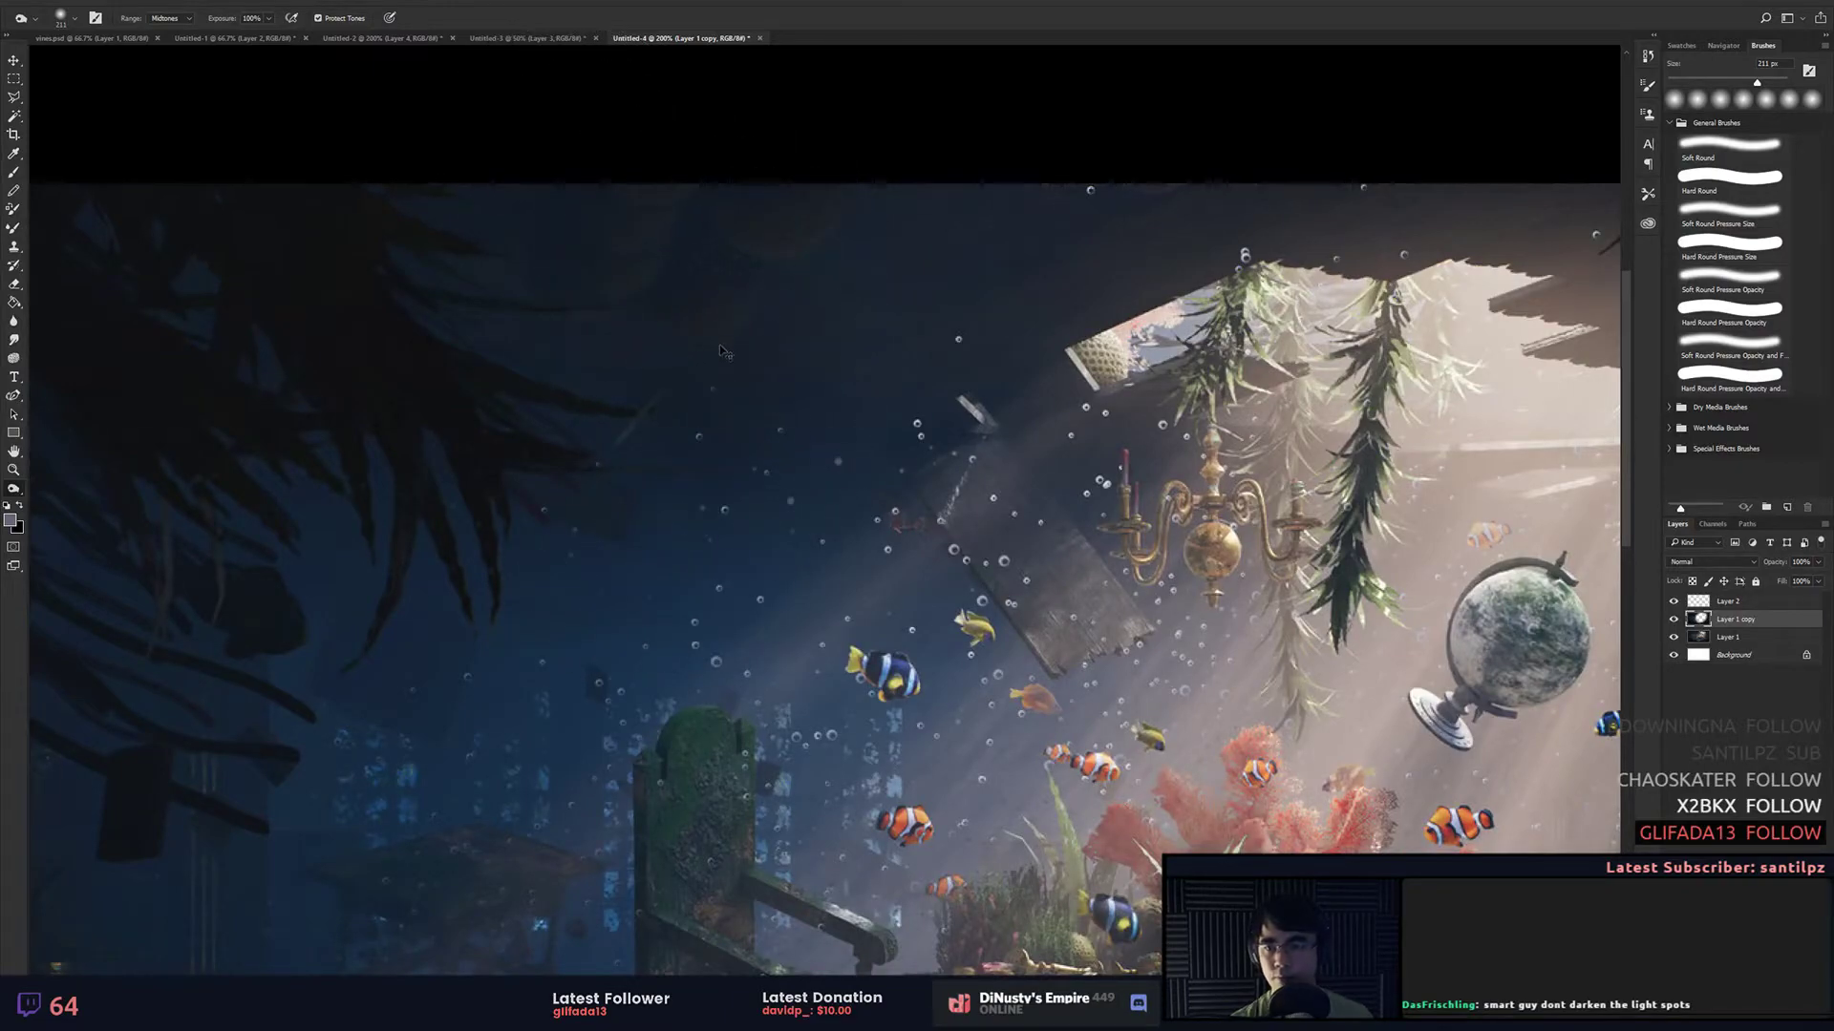
{"action": "left_click_drag", "start_coordinate": [626, 372], "coordinate": [707, 368]}
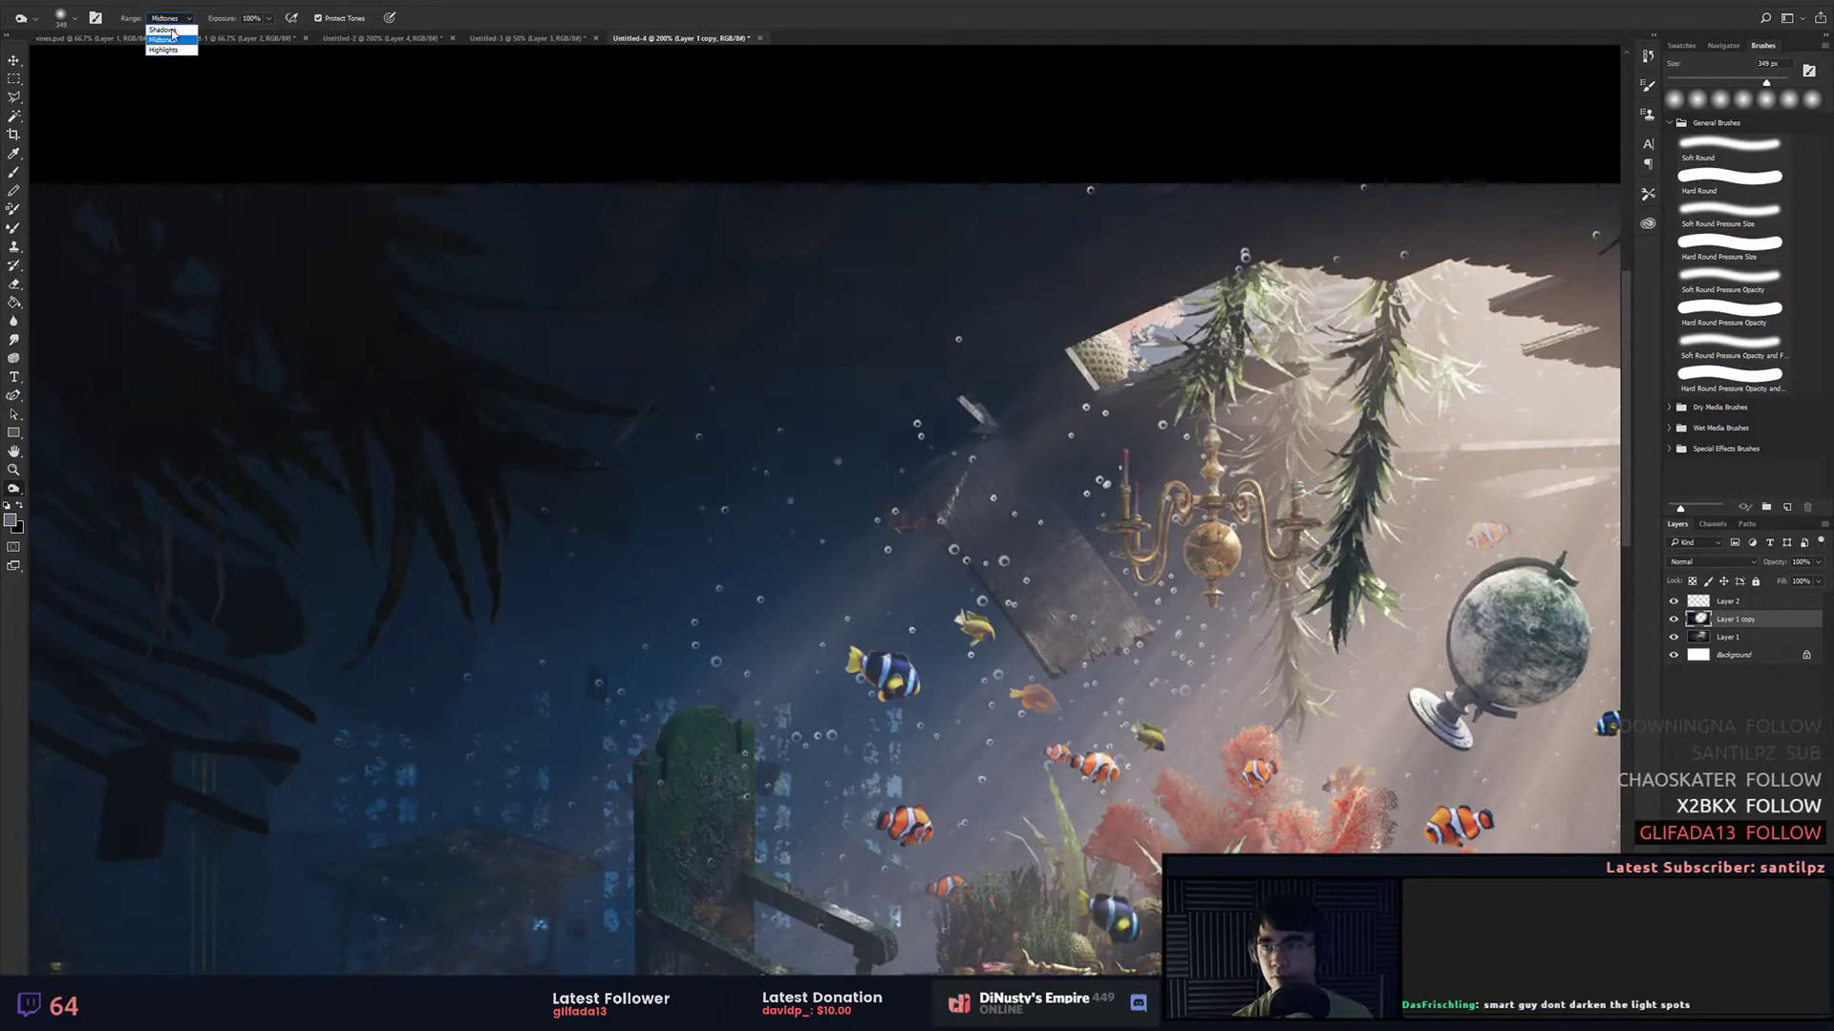
{"action": "left_click", "coordinate": [165, 39]}
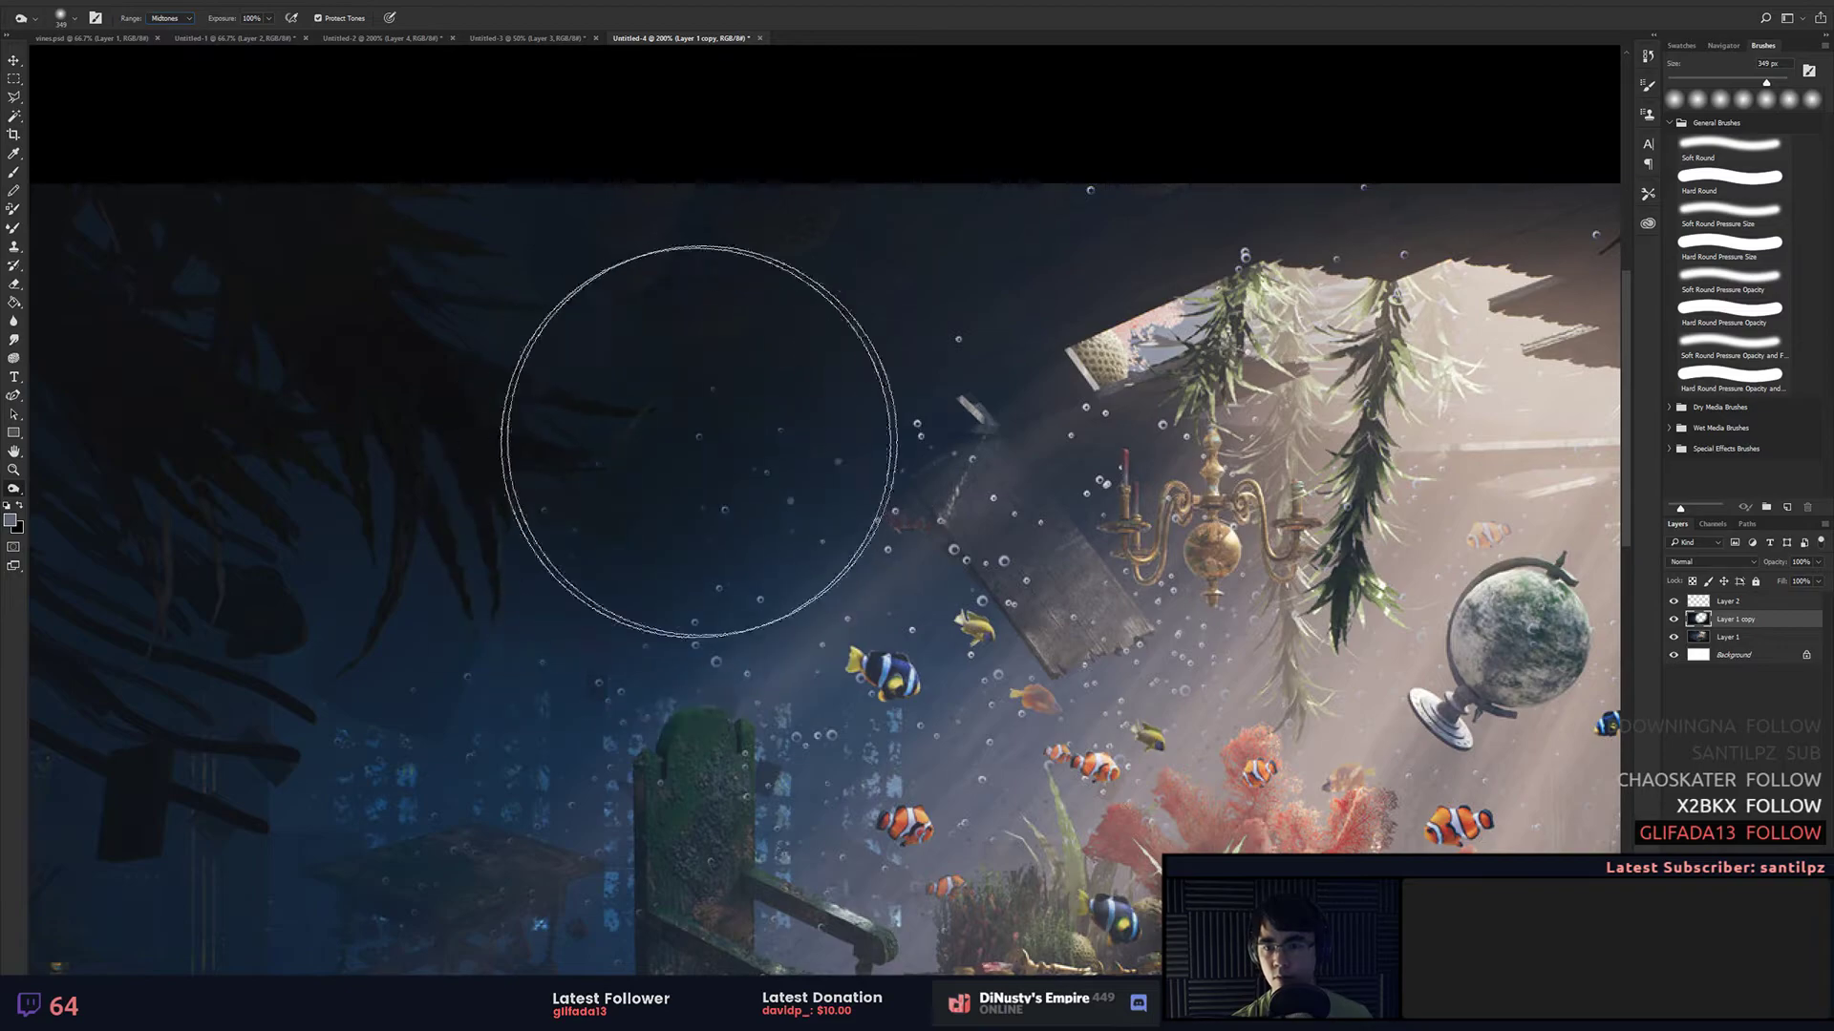
{"action": "left_click_drag", "start_coordinate": [793, 427], "coordinate": [510, 455]}
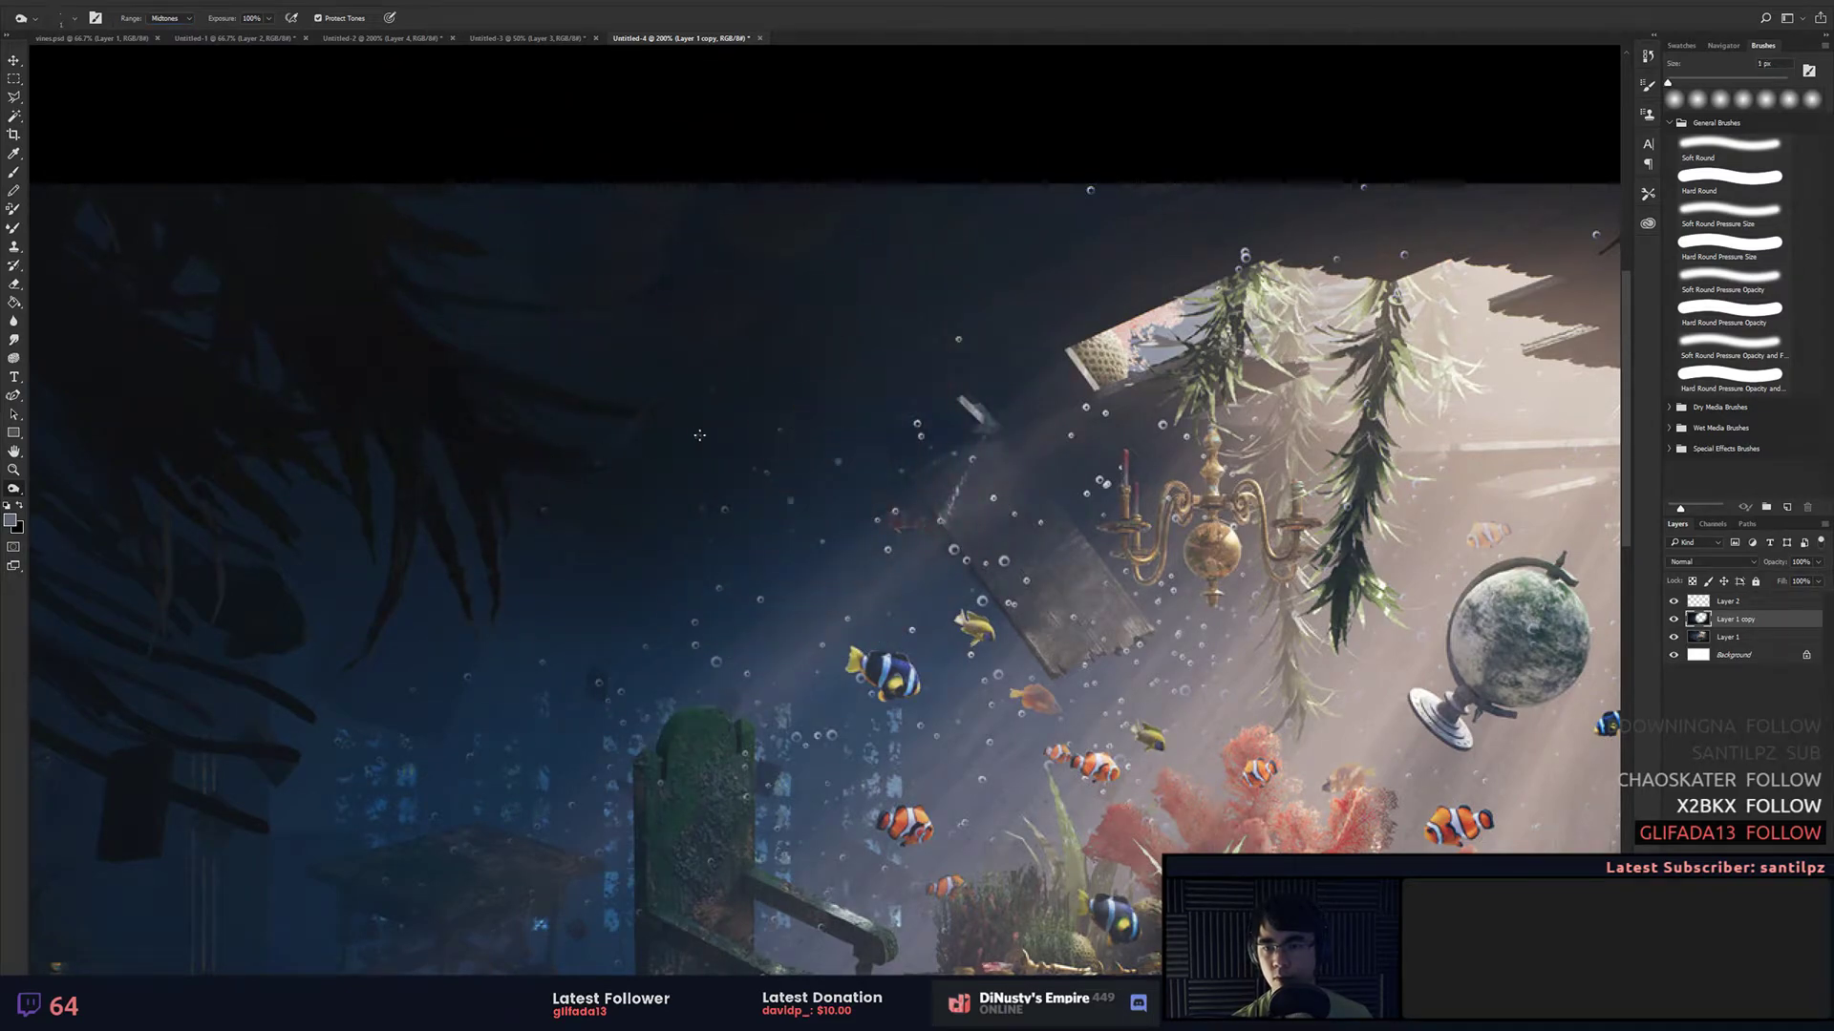
{"action": "left_click_drag", "start_coordinate": [698, 435], "coordinate": [704, 435]}
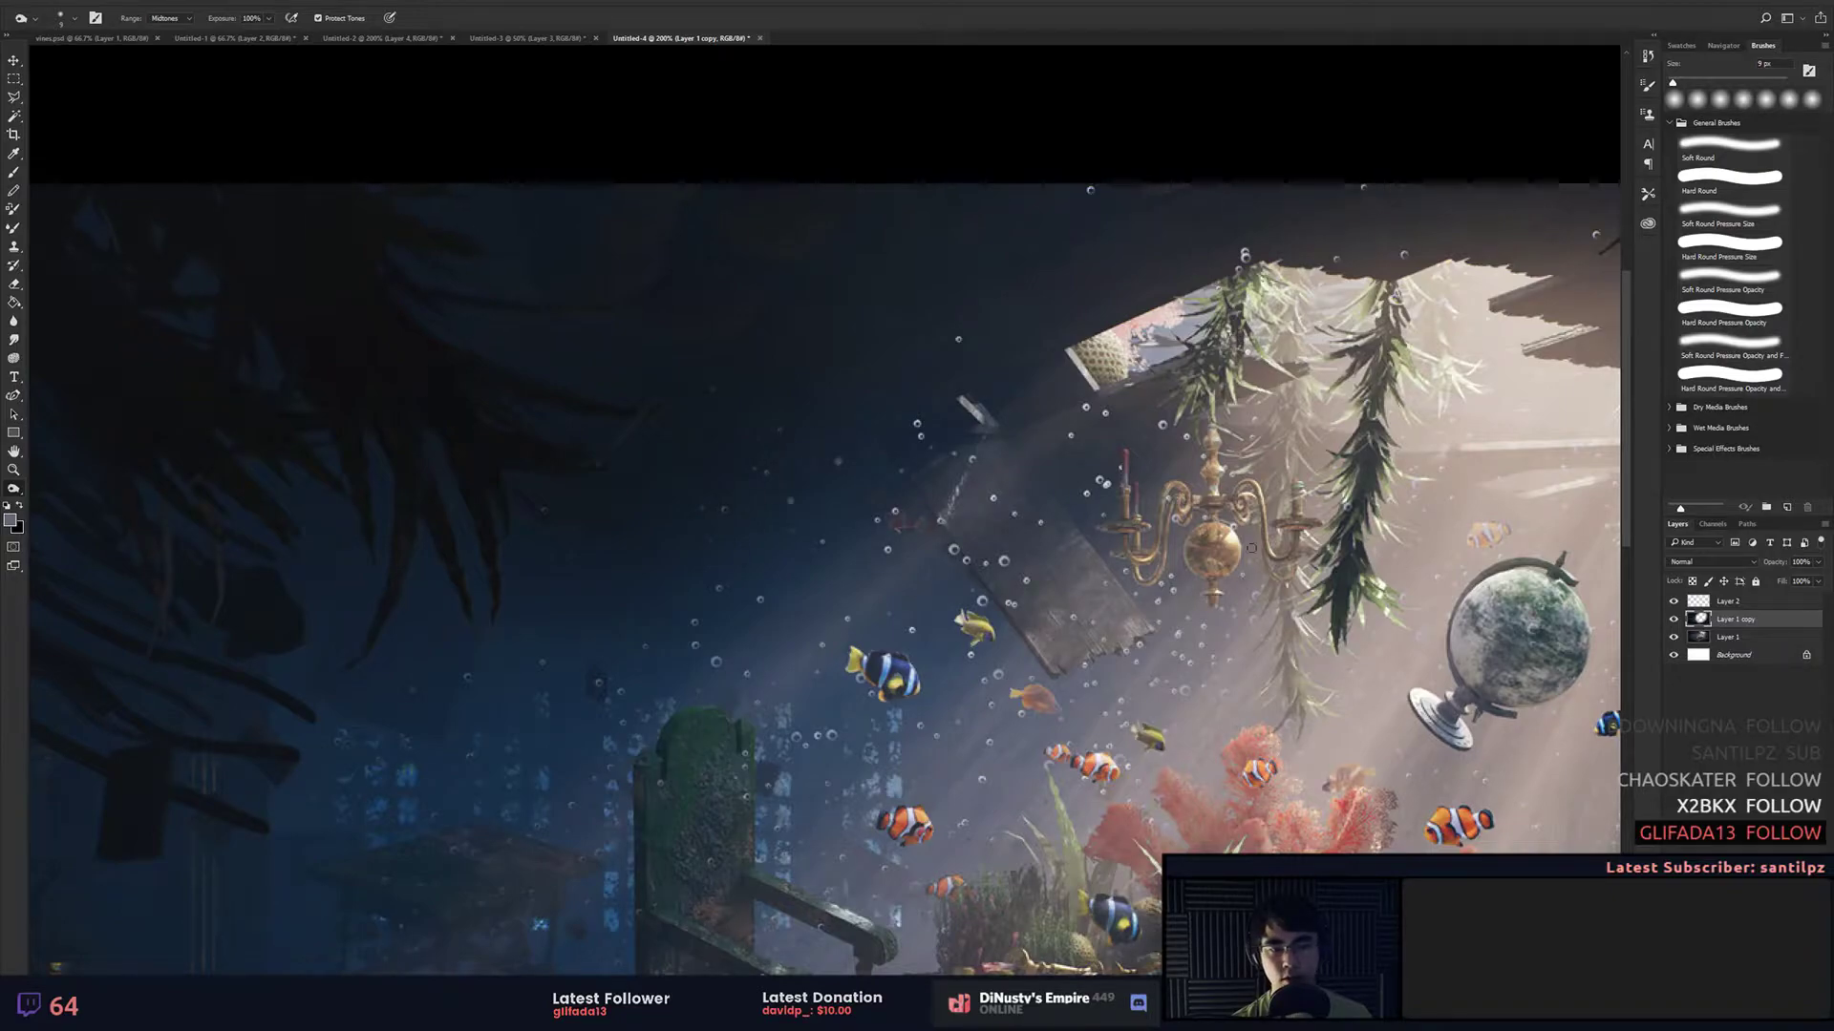
Step: Examine the whole composition and the light shaft area at several zoom levels to judge the burned surroundings
{"action": "key", "text": "e"}
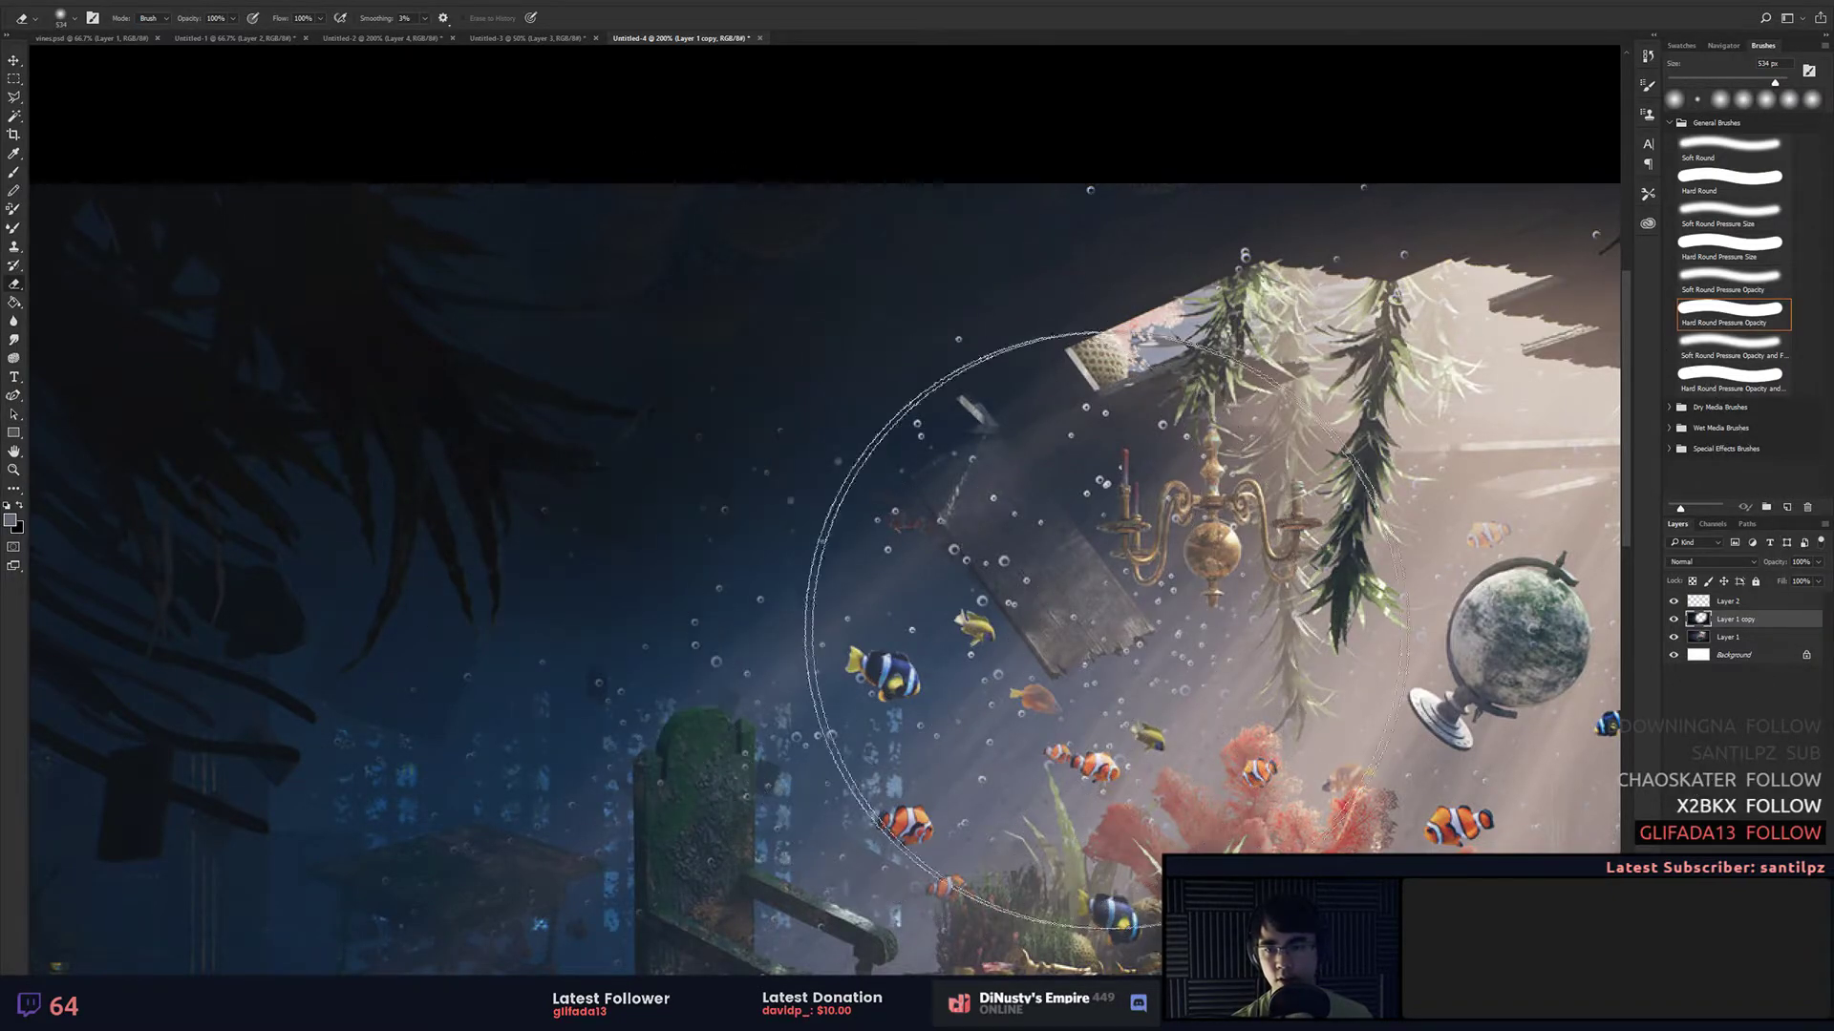
{"action": "key", "text": "ctrl+minus"}
{"action": "key", "text": "ctrl+minus"}
{"action": "key", "text": "ctrl+minus"}
{"action": "key", "text": "ctrl+plus"}
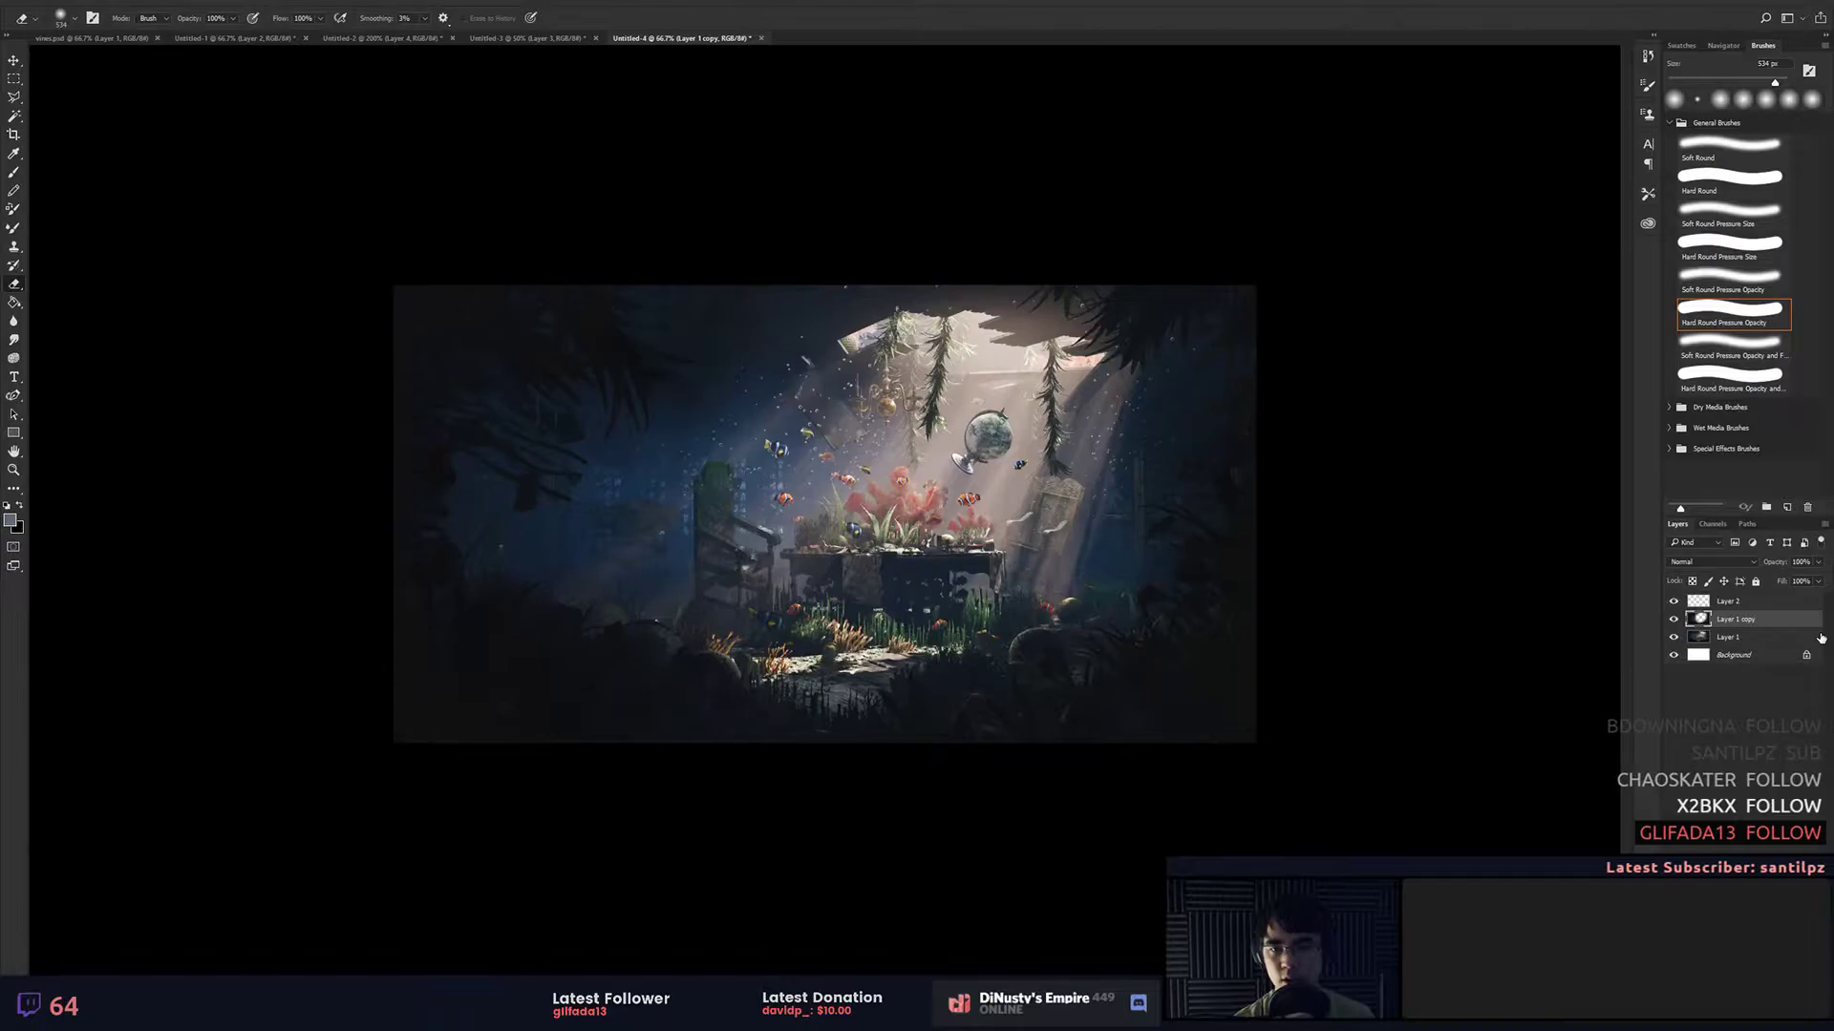
{"action": "key", "text": "ctrl+plus"}
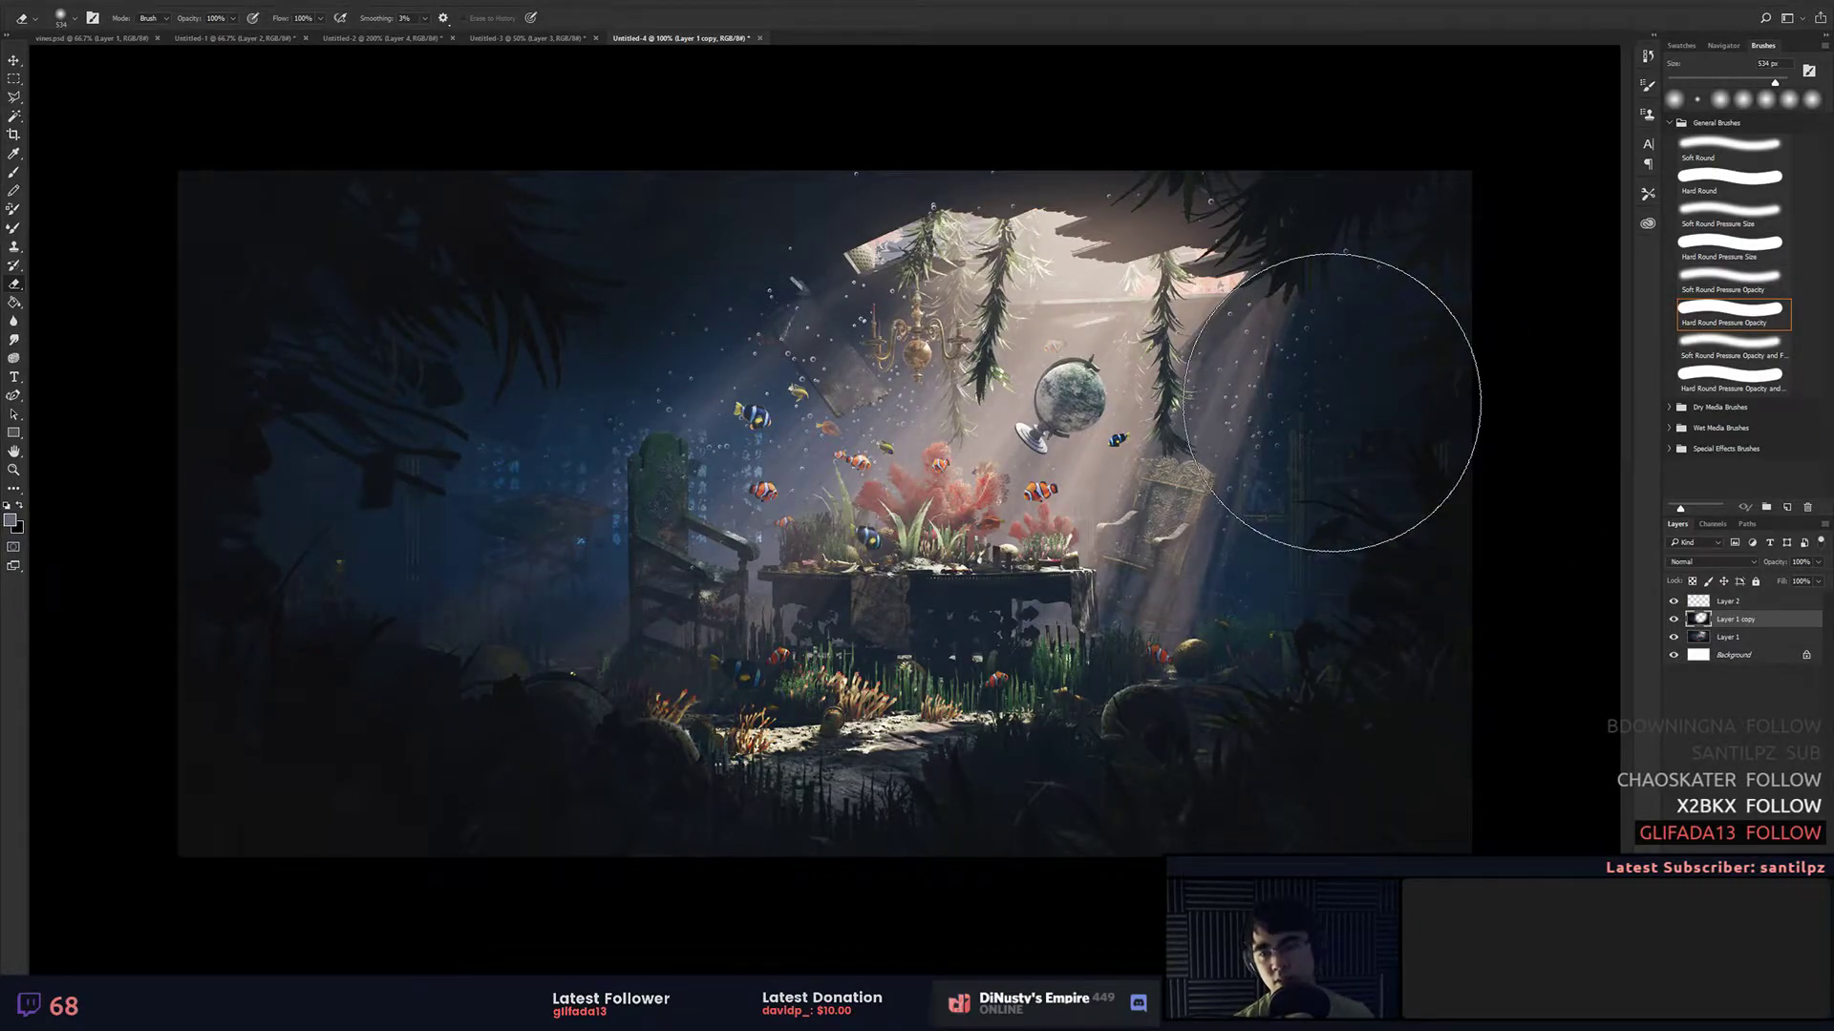
{"action": "scroll", "coordinate": [1113, 392], "scroll_direction": "up", "scroll_amount": 1}
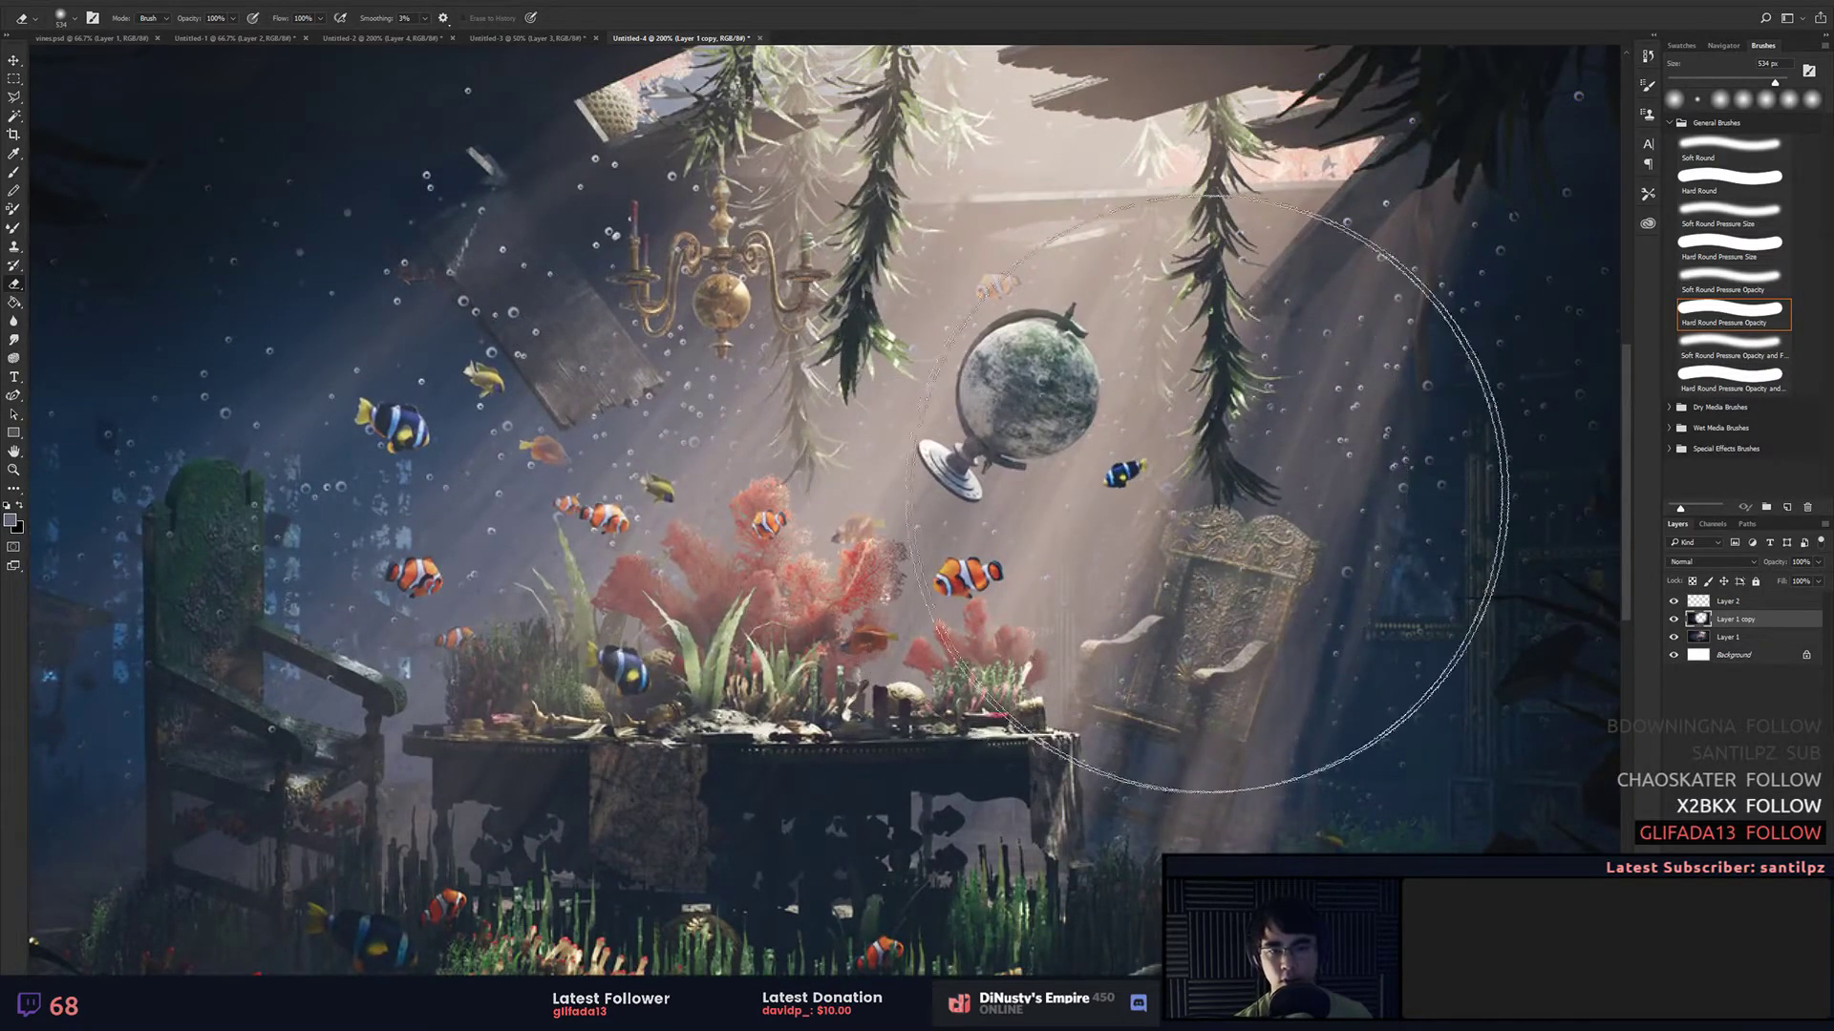
{"action": "scroll", "coordinate": [1099, 511], "scroll_direction": "down", "scroll_amount": 1}
Step: Try large soft blue-grey brush strokes over the light shaft and table on Layer 1 copy, and undo them
{"action": "key", "text": "b"}
{"action": "left_click_drag", "start_coordinate": [793, 418], "coordinate": [966, 418]}
{"action": "mouse_move", "coordinate": [1062, 293]}
{"action": "left_mouse_down"}
{"action": "mouse_move", "coordinate": [1014, 470]}
{"action": "mouse_move", "coordinate": [1070, 369]}
{"action": "mouse_move", "coordinate": [811, 347]}
{"action": "left_mouse_up"}
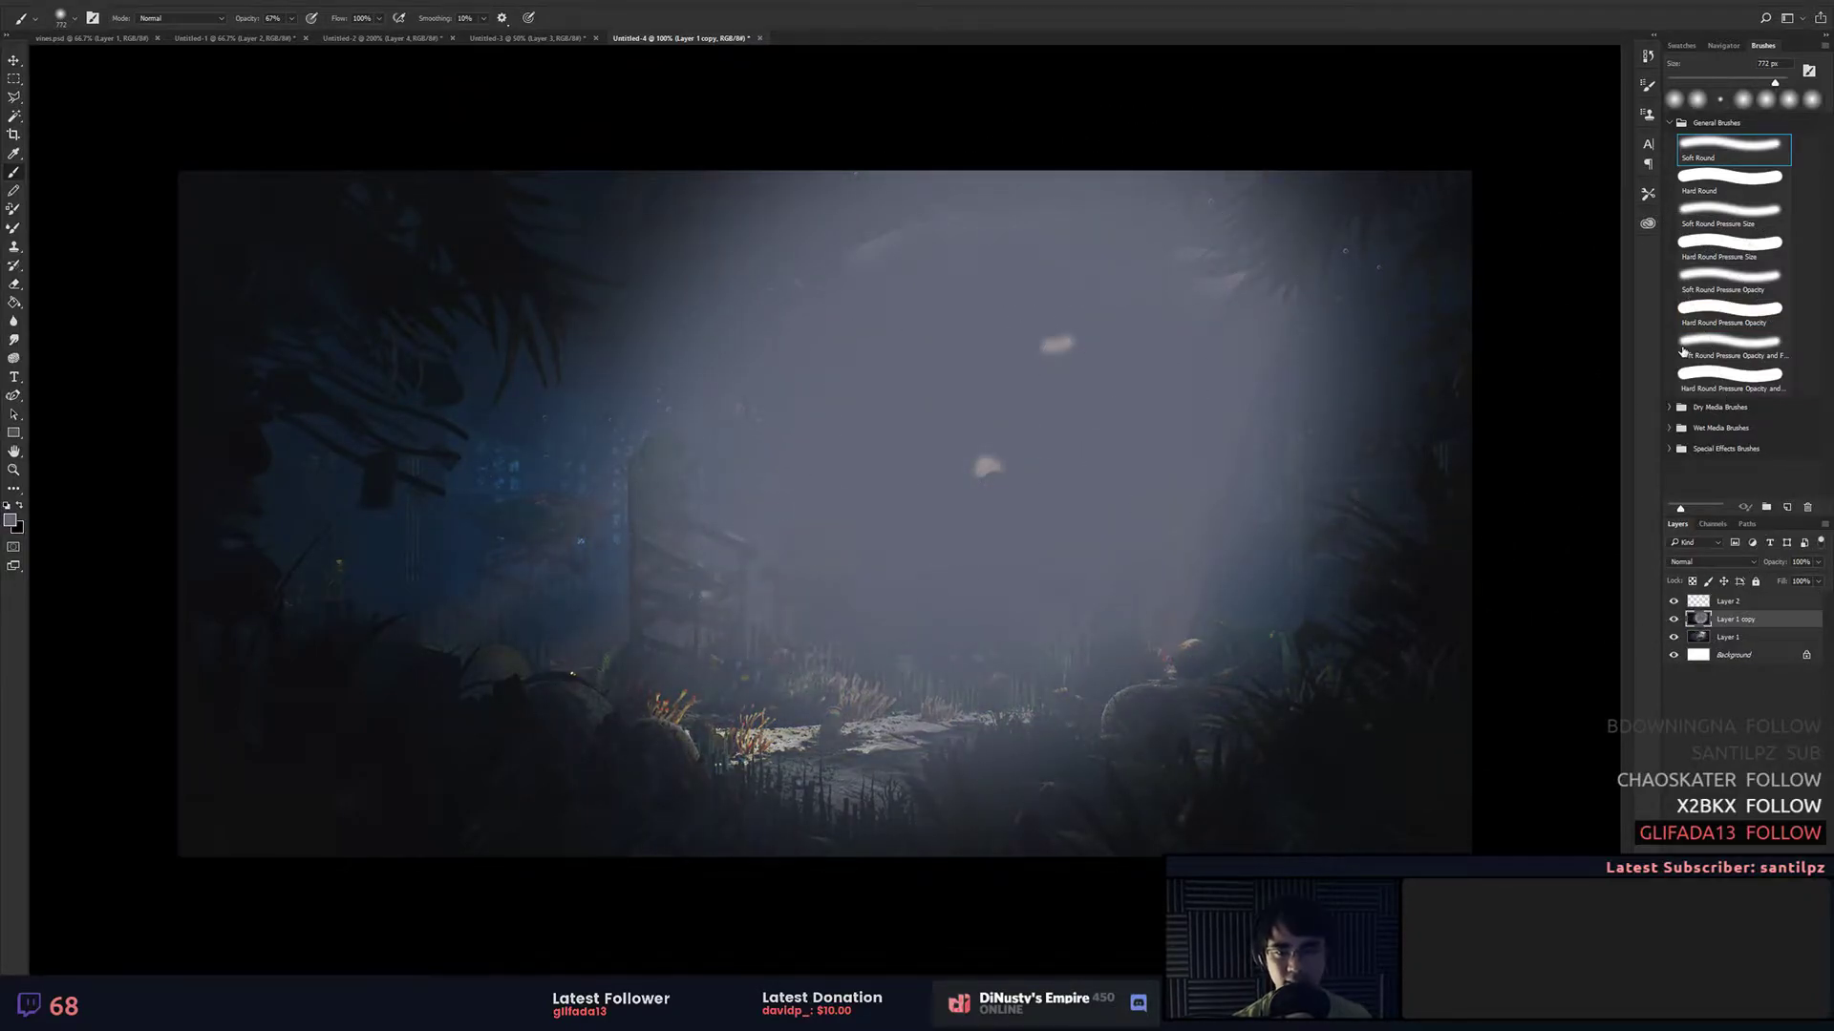
{"action": "key", "text": "ctrl+z"}
{"action": "key", "text": "ctrl+z"}
{"action": "key", "text": "ctrl+z"}
{"action": "key", "text": "ctrl+z"}
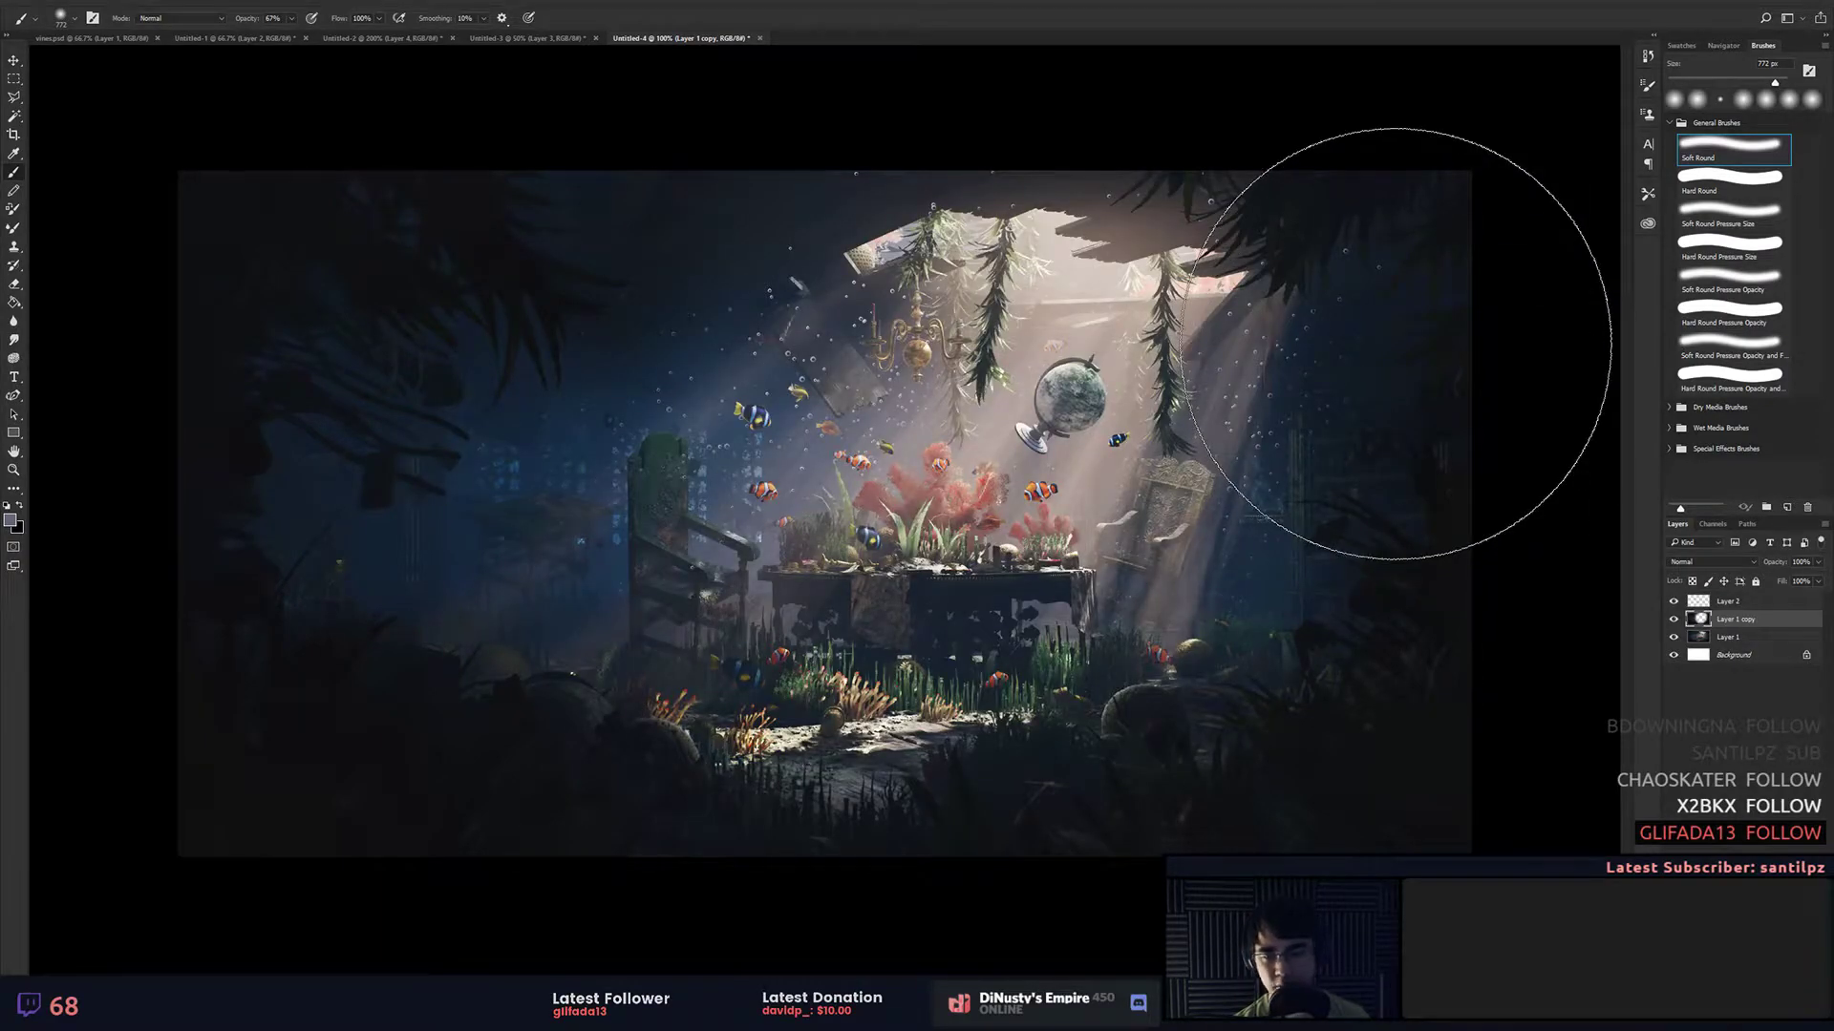
Step: Copy the merged image onto a new layer and place it above Layer 2
{"action": "key", "text": "ctrl+minus"}
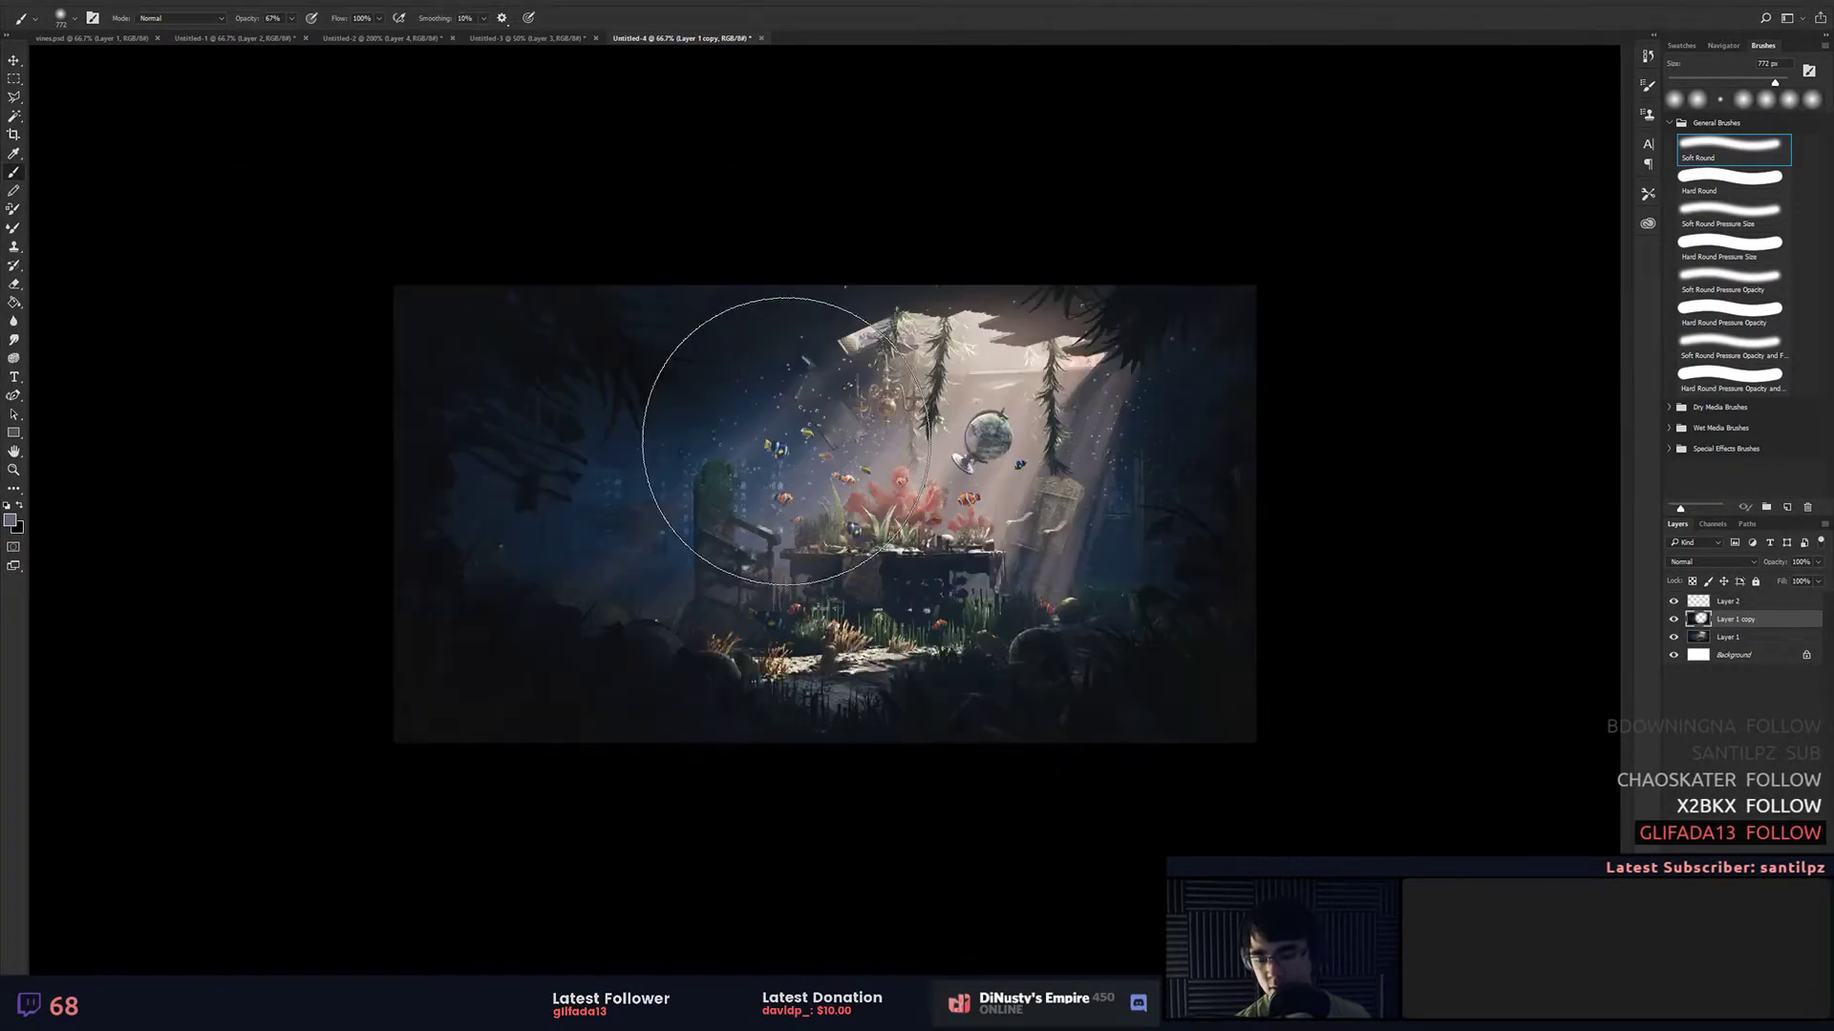
{"action": "key", "text": "m"}
{"action": "left_click_drag", "start_coordinate": [382, 275], "coordinate": [1463, 825]}
{"action": "key", "text": "ctrl+shift+c"}
{"action": "key", "text": "ctrl+v"}
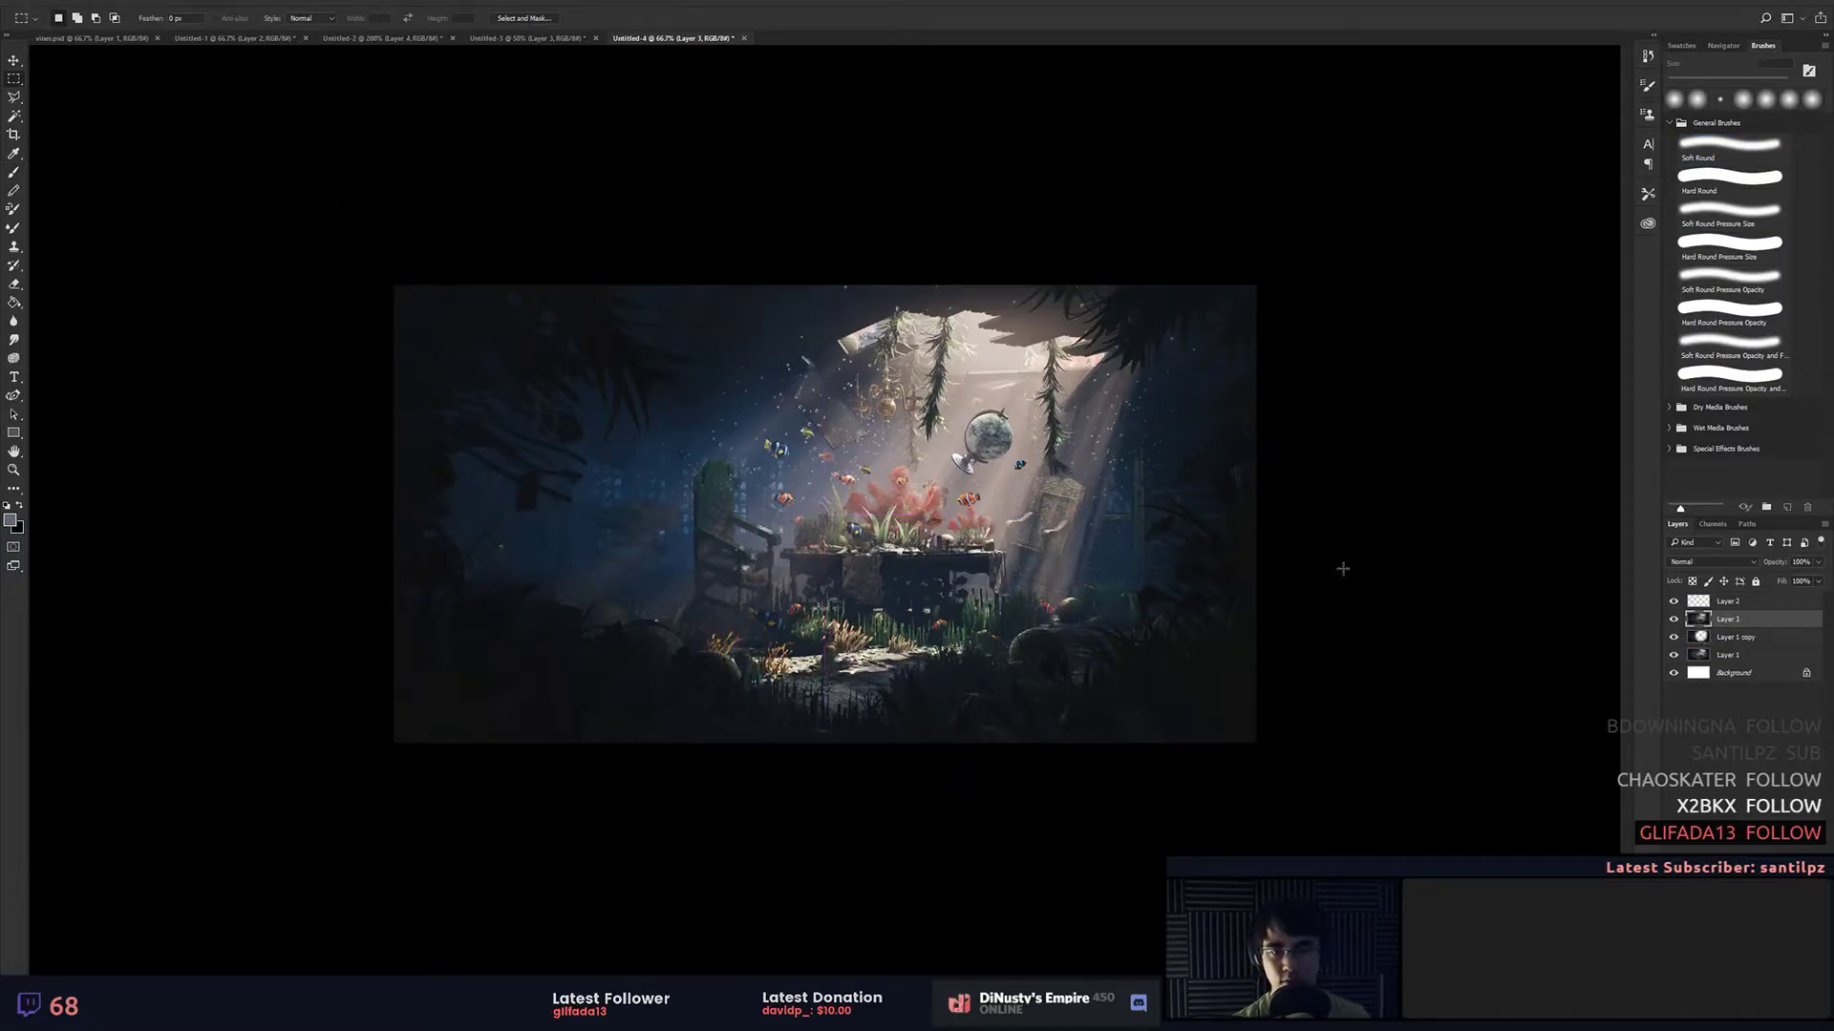
{"action": "left_click_drag", "start_coordinate": [1779, 596], "coordinate": [1776, 596]}
Step: Darken Layer 3's midtones slightly with Levels and raise its saturation to +21 with Hue/Saturation
{"action": "key", "text": "ctrl+l"}
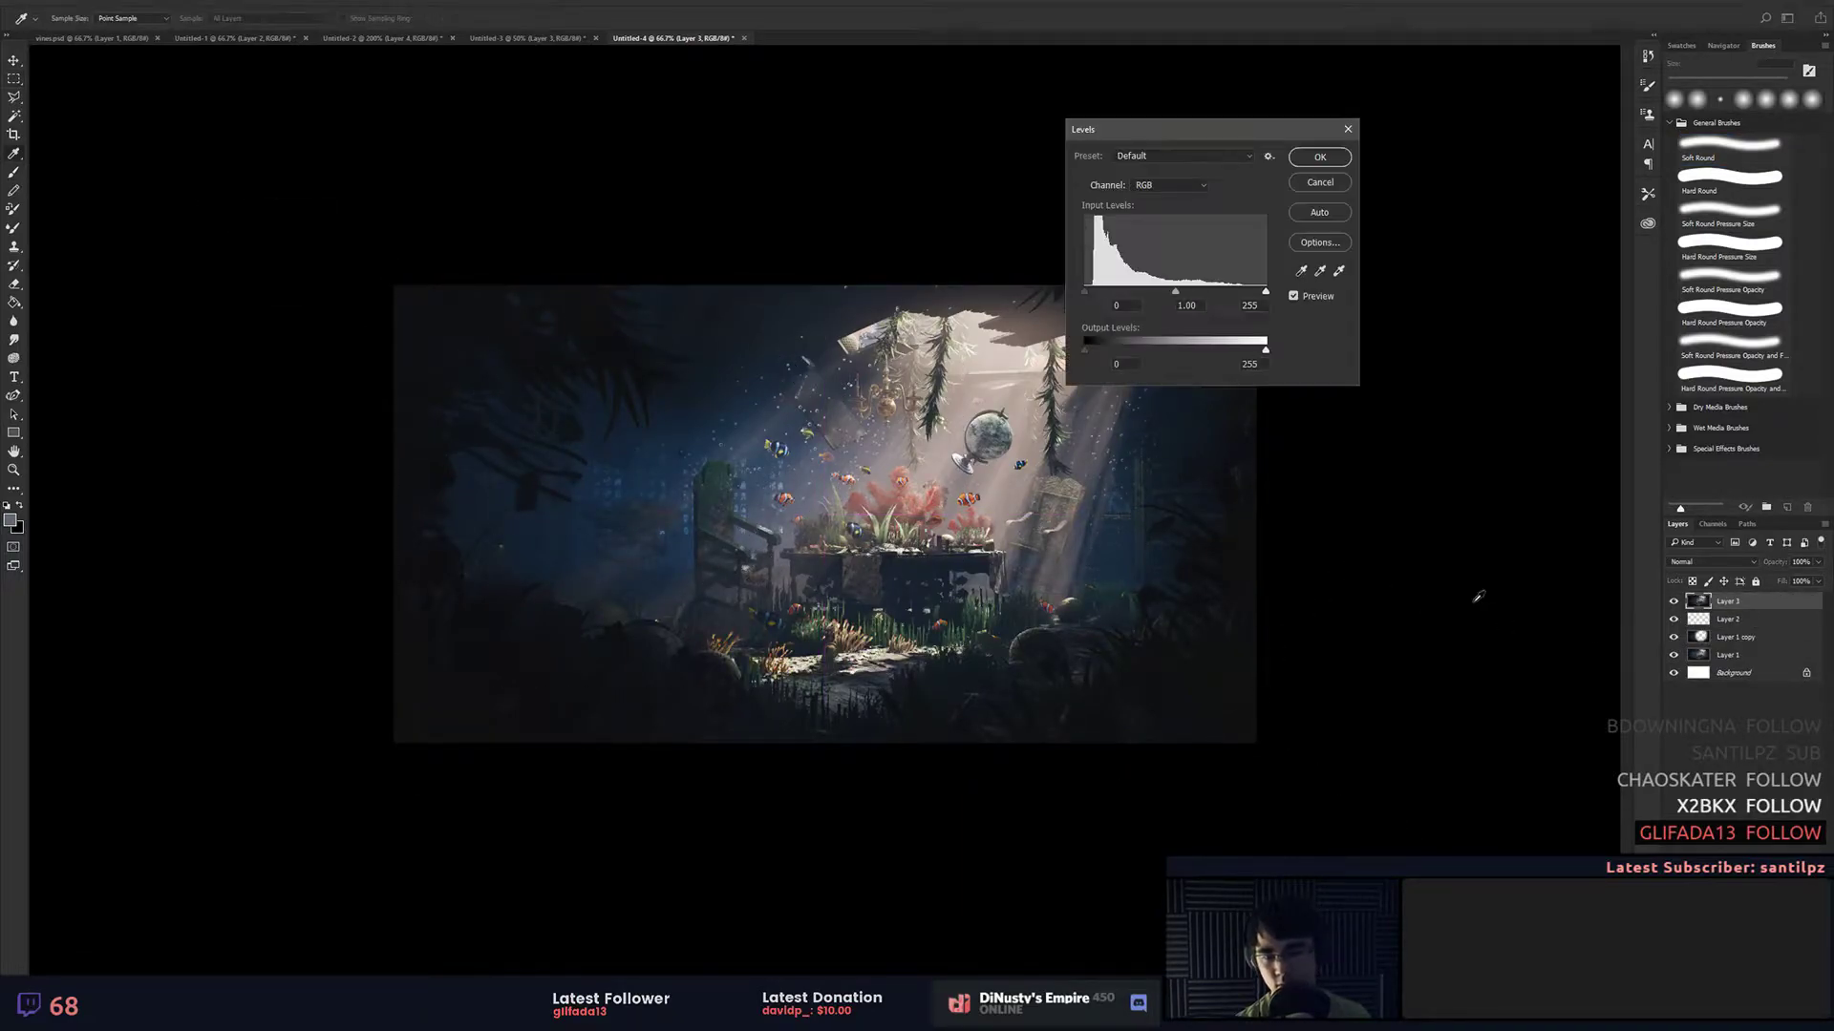
{"action": "left_click_drag", "start_coordinate": [1176, 292], "coordinate": [1183, 293]}
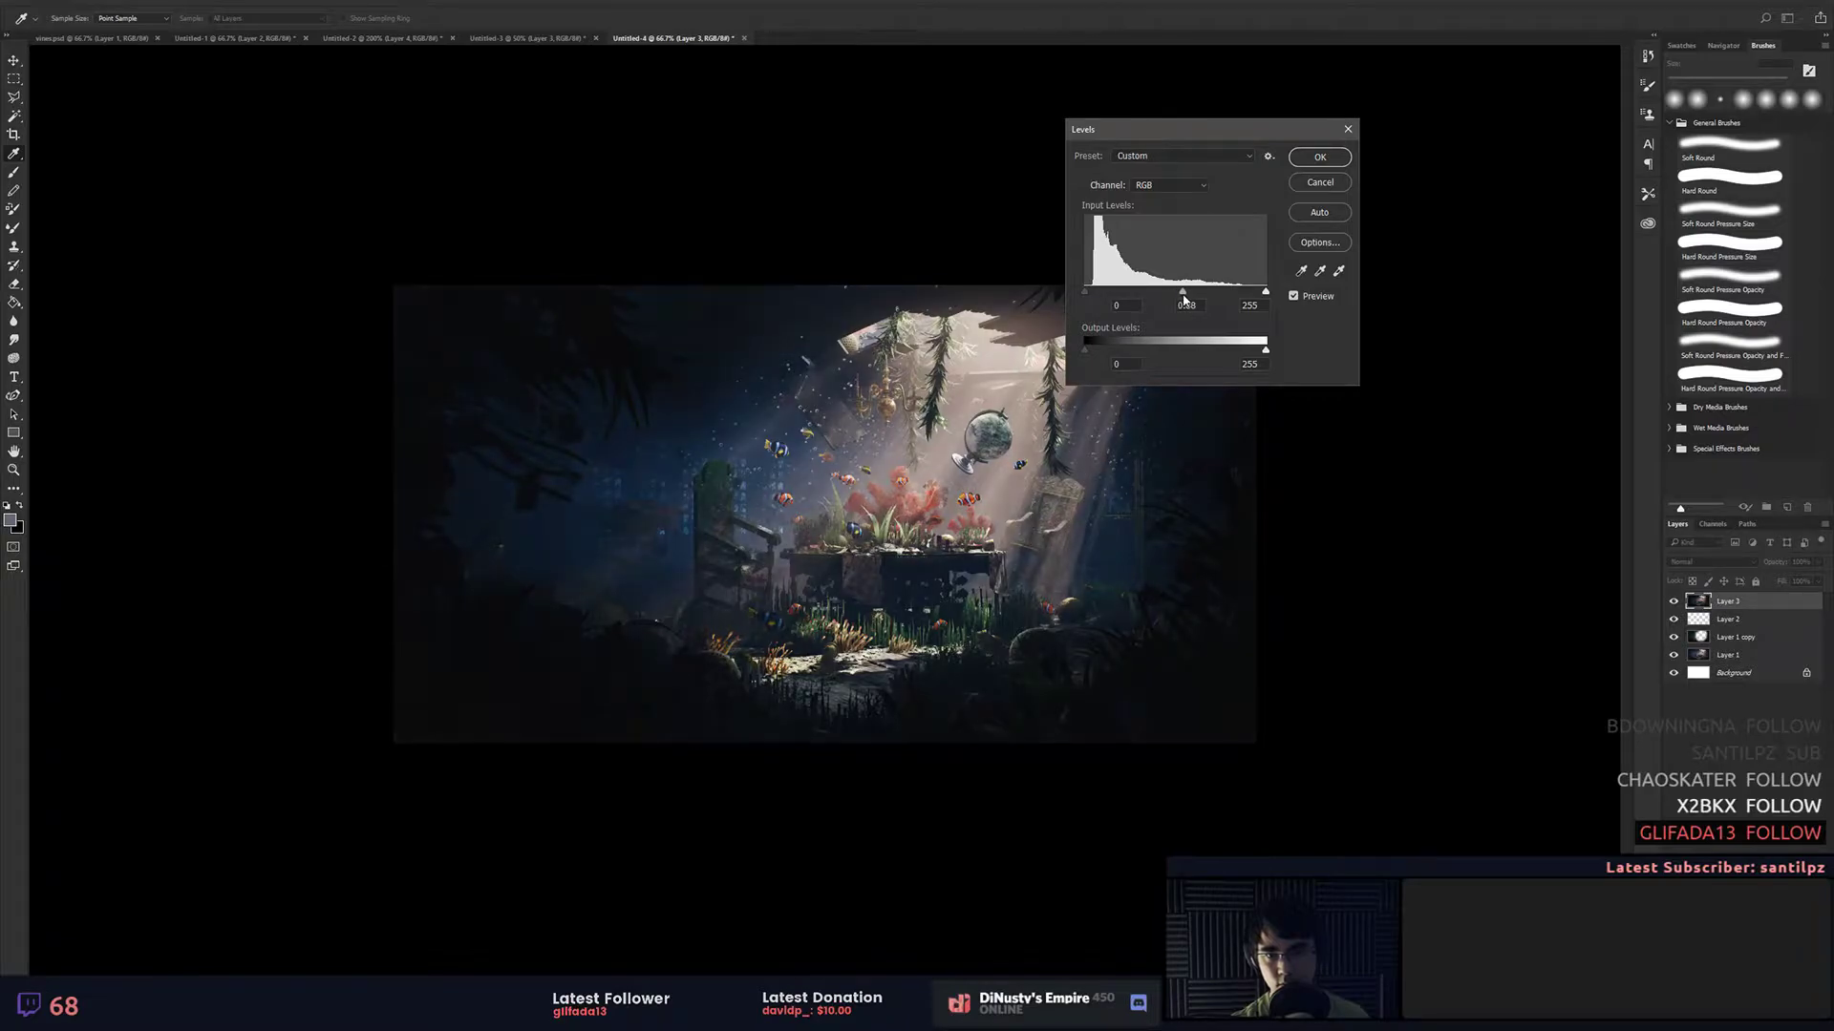
{"action": "key", "text": "Return"}
{"action": "key", "text": "ctrl+u"}
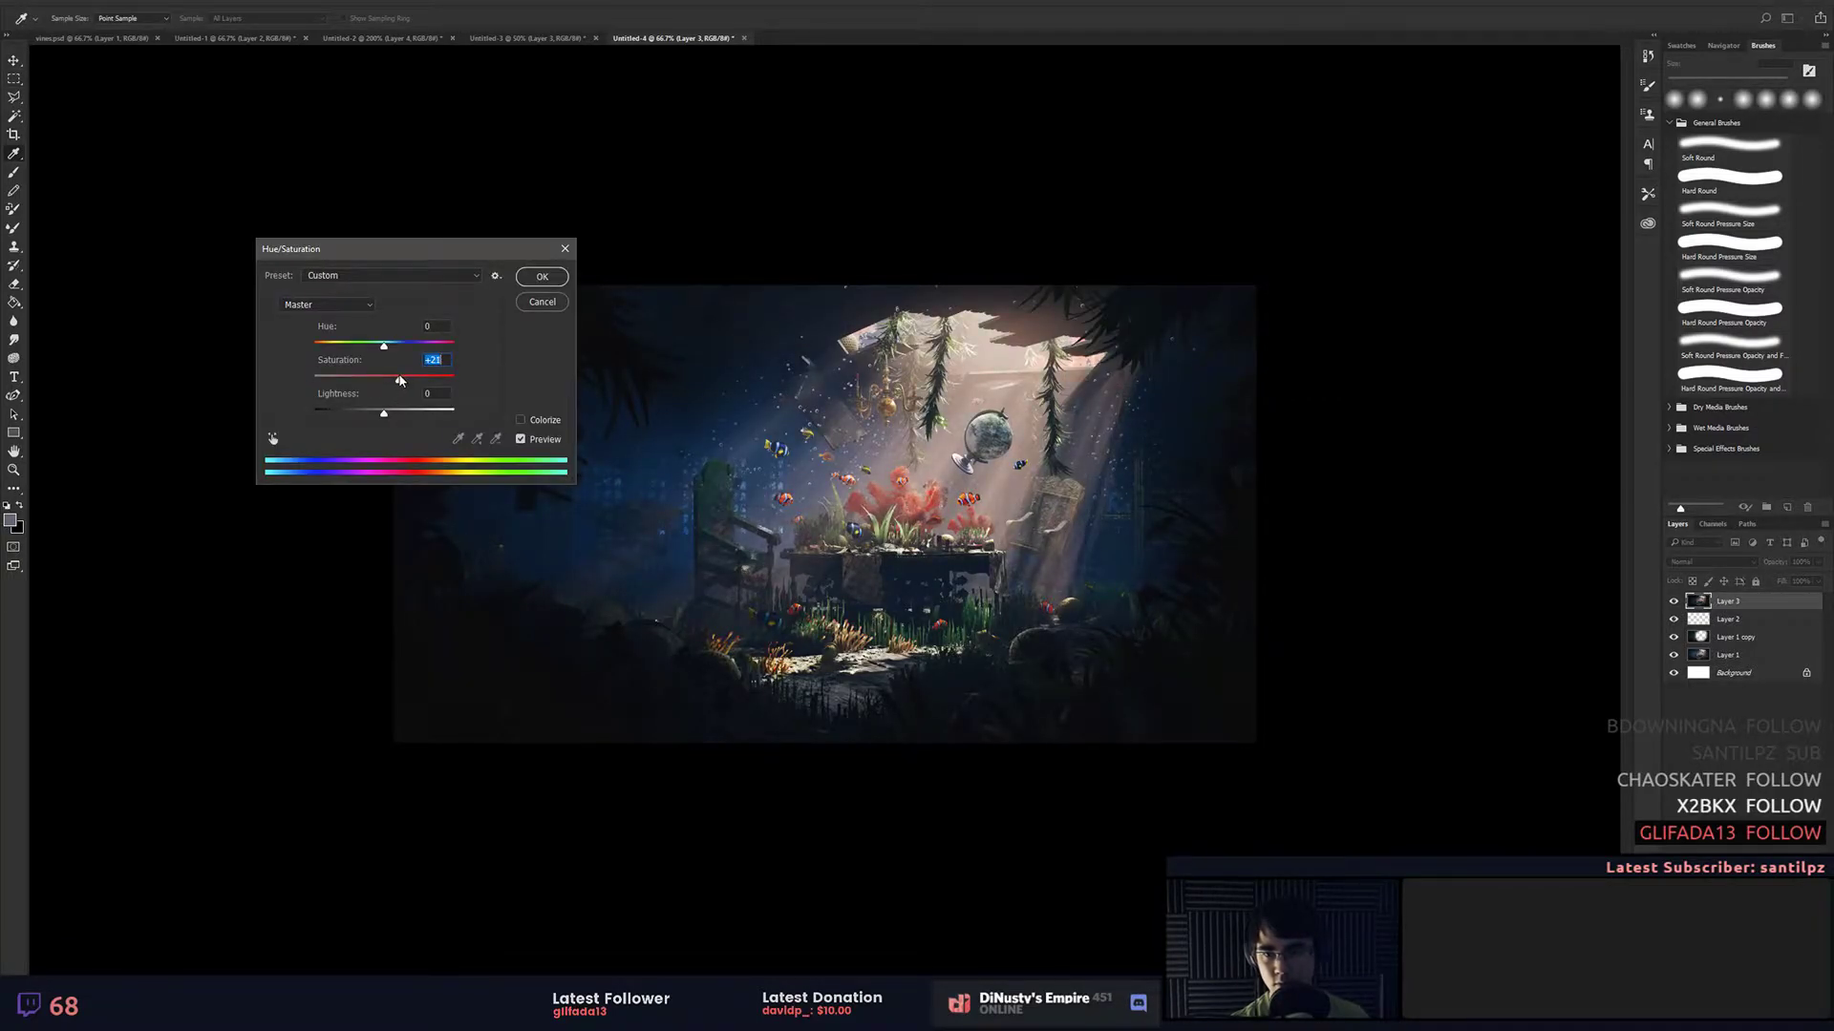
{"action": "key", "text": "Return"}
{"action": "key", "text": "m"}
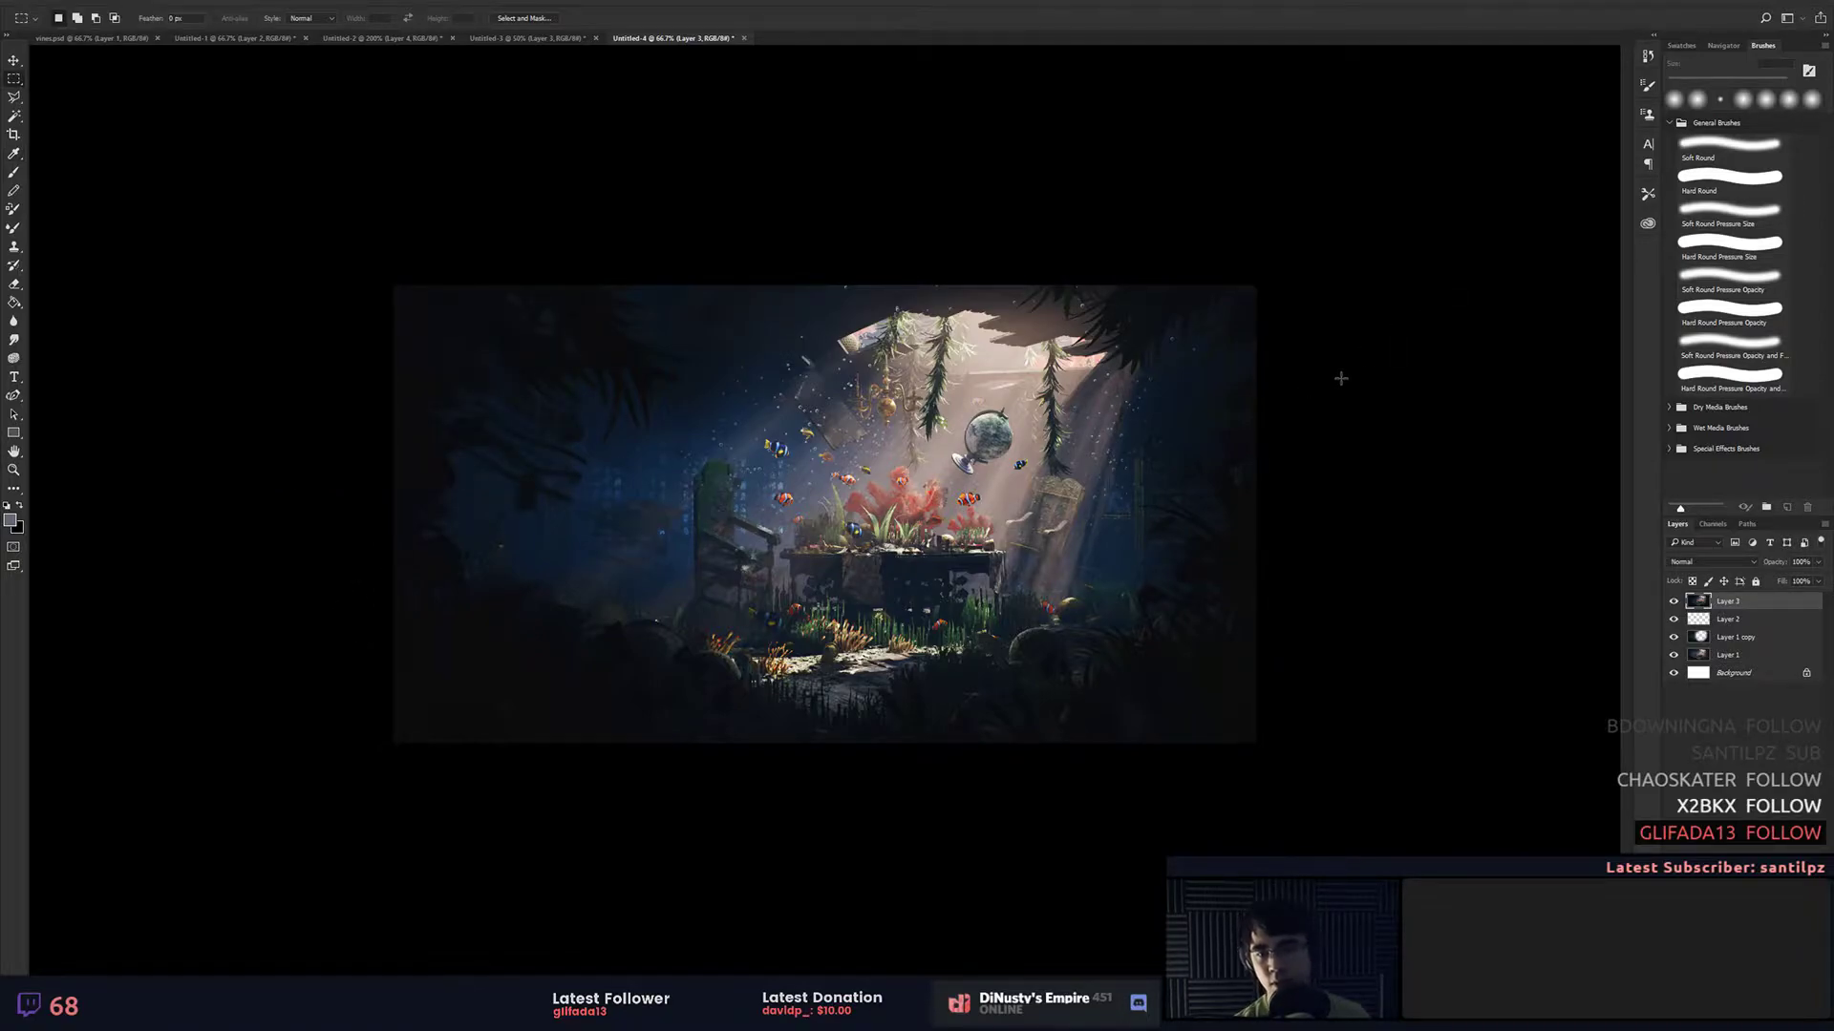
Step: Switch to the Beneath the Waves submission page in the browser and play its embedded video full screen
{"action": "key", "text": "alt+Tab"}
{"action": "key", "text": "Escape"}
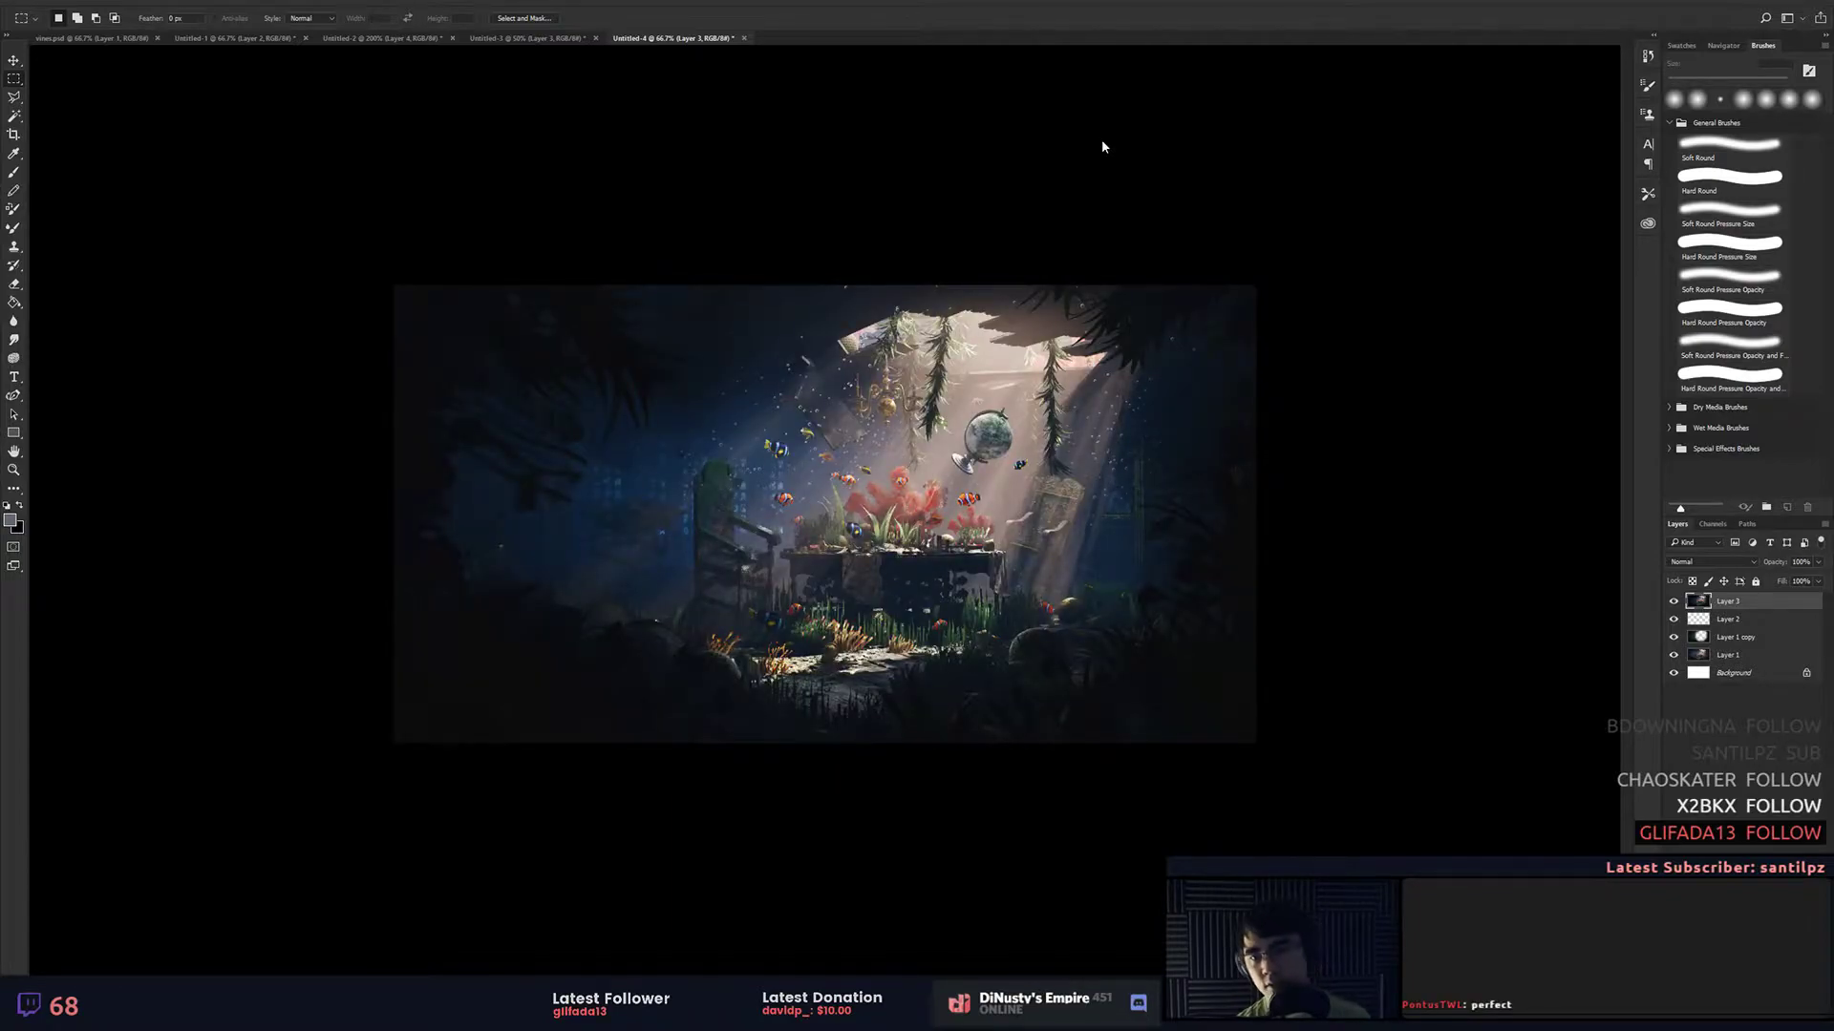
{"action": "key", "text": "alt+Tab"}
{"action": "left_click", "coordinate": [1082, 334]}
{"action": "left_click", "coordinate": [920, 95]}
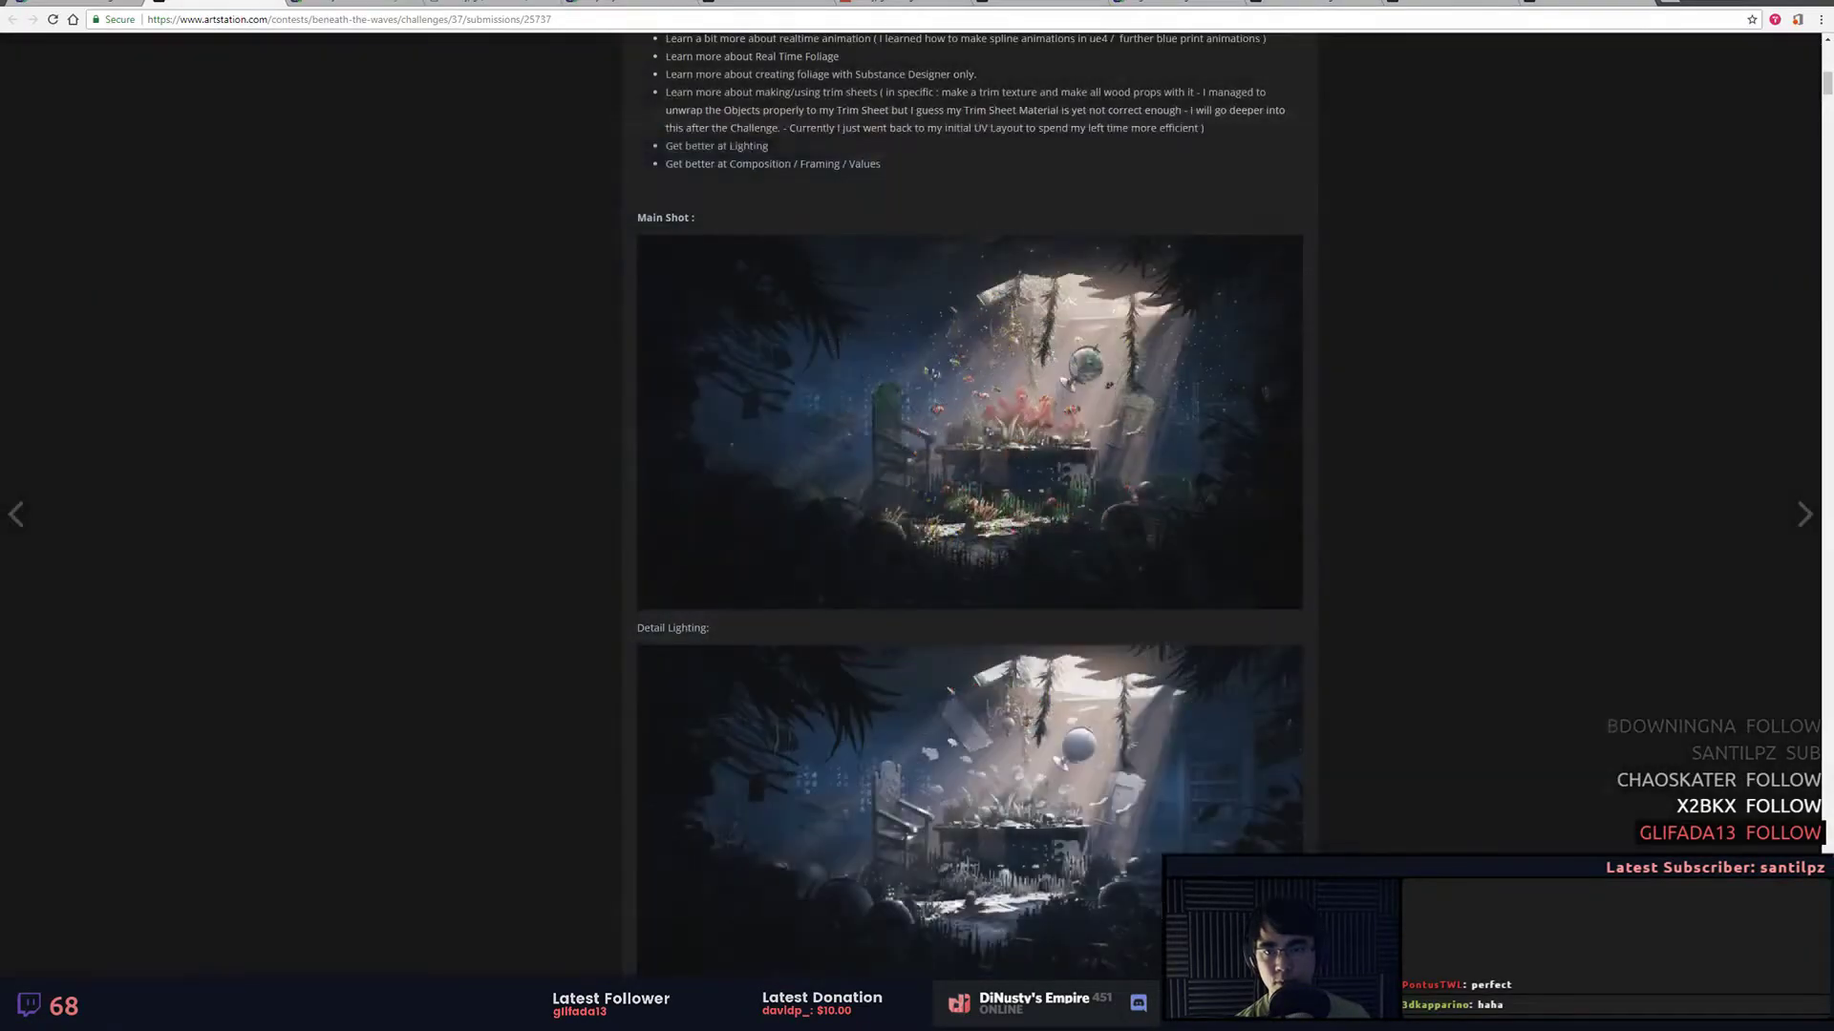
{"action": "scroll", "coordinate": [1378, 279], "scroll_direction": "down", "scroll_amount": 15}
{"action": "scroll", "coordinate": [1396, 469], "scroll_direction": "up", "scroll_amount": 10}
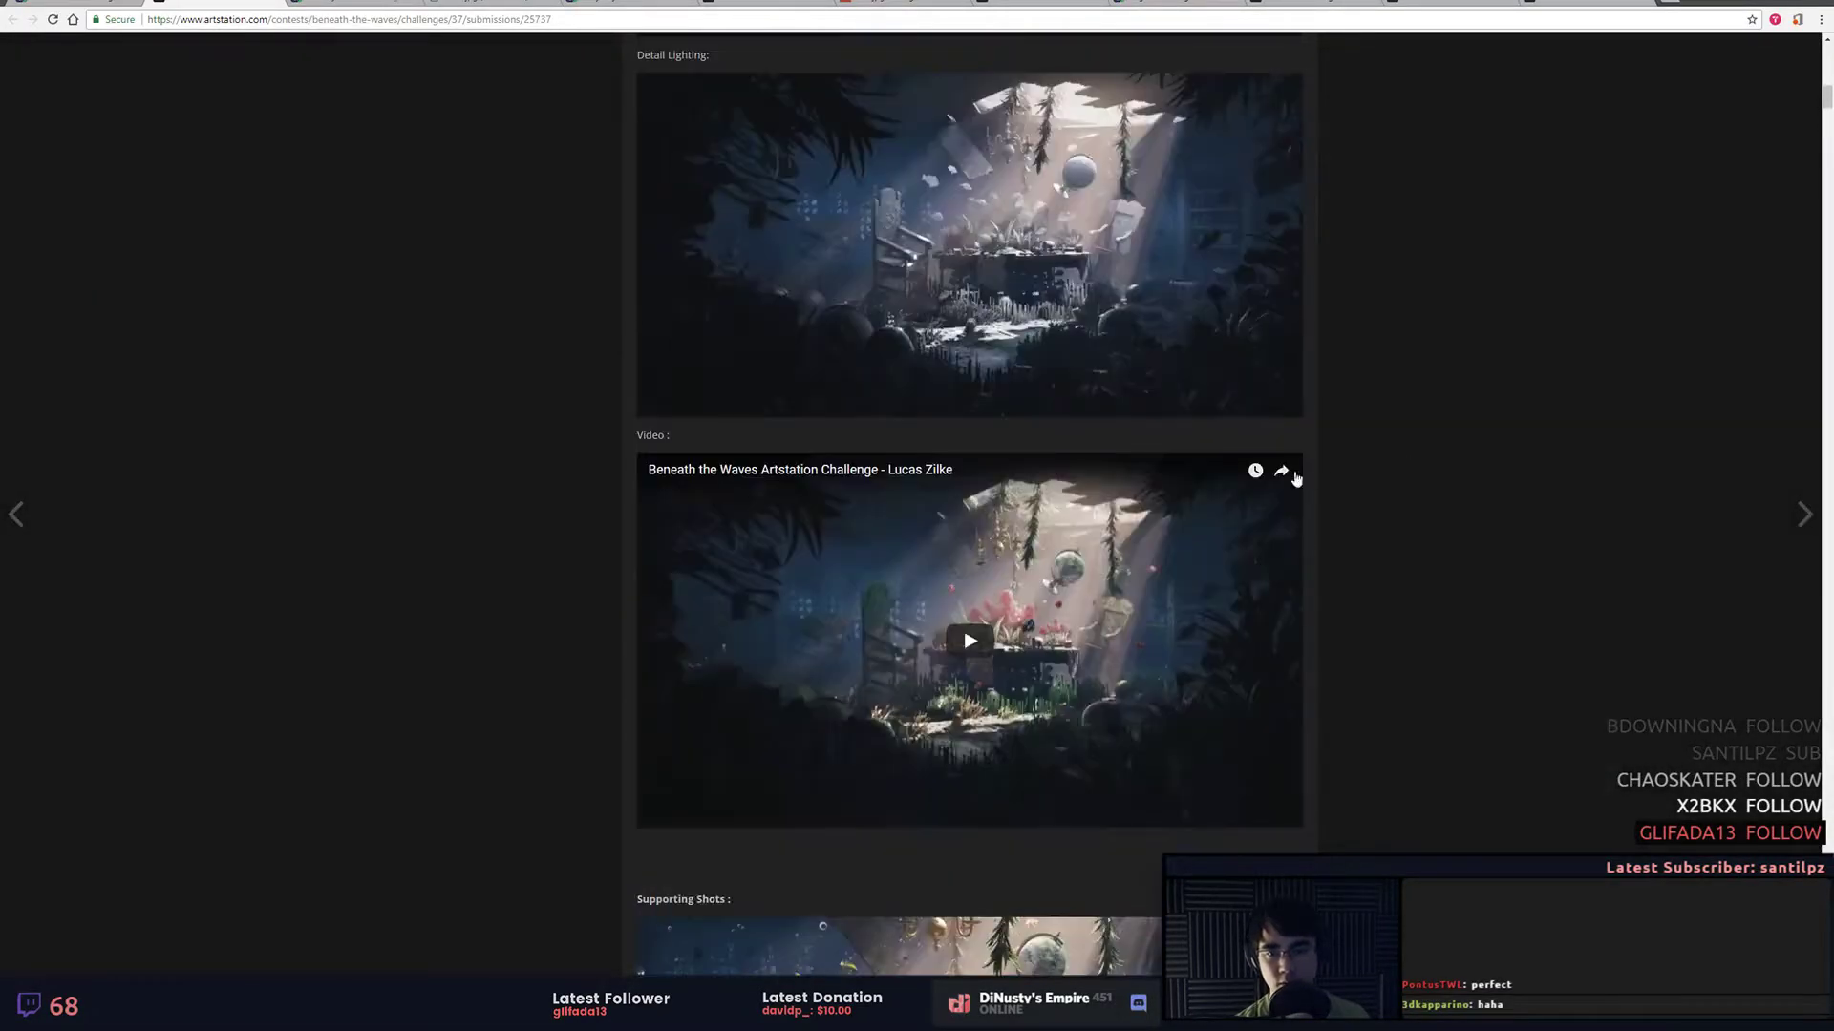
{"action": "scroll", "coordinate": [1396, 469], "scroll_direction": "down", "scroll_amount": 3}
{"action": "left_click", "coordinate": [740, 718]}
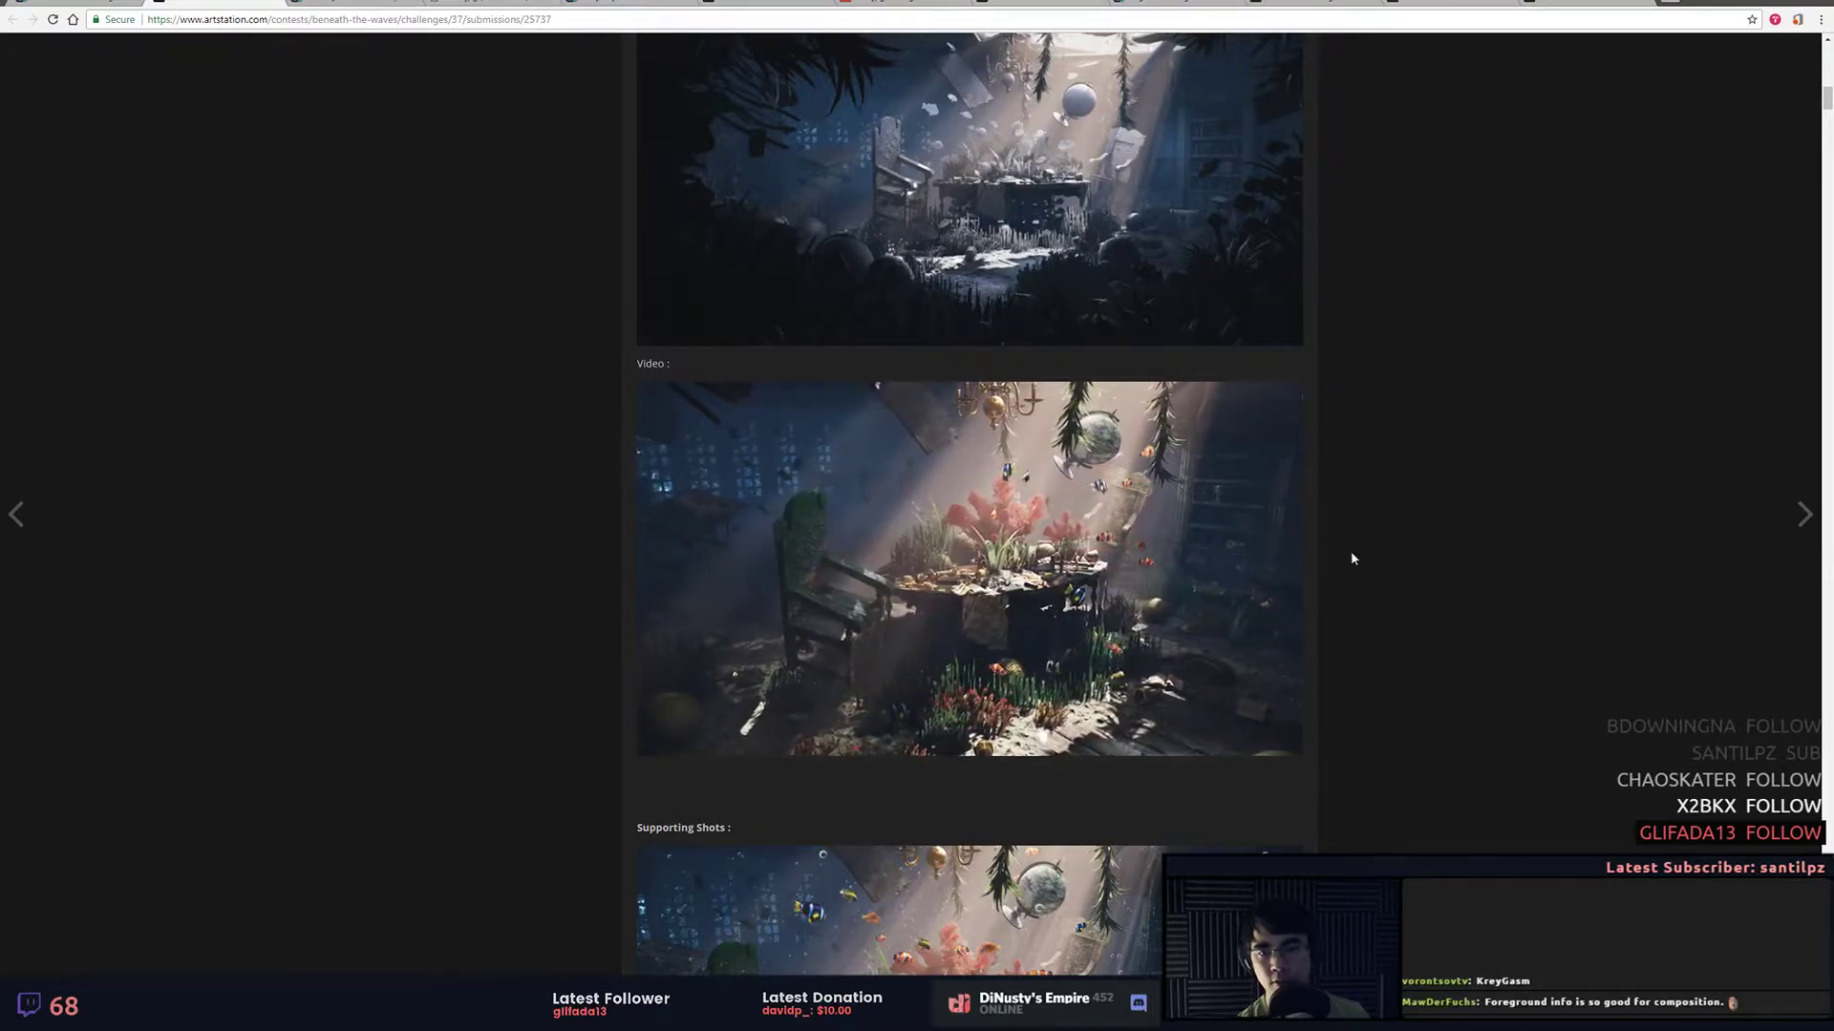
{"action": "mouse_move", "coordinate": [1279, 563]}
{"action": "left_click", "coordinate": [1282, 744]}
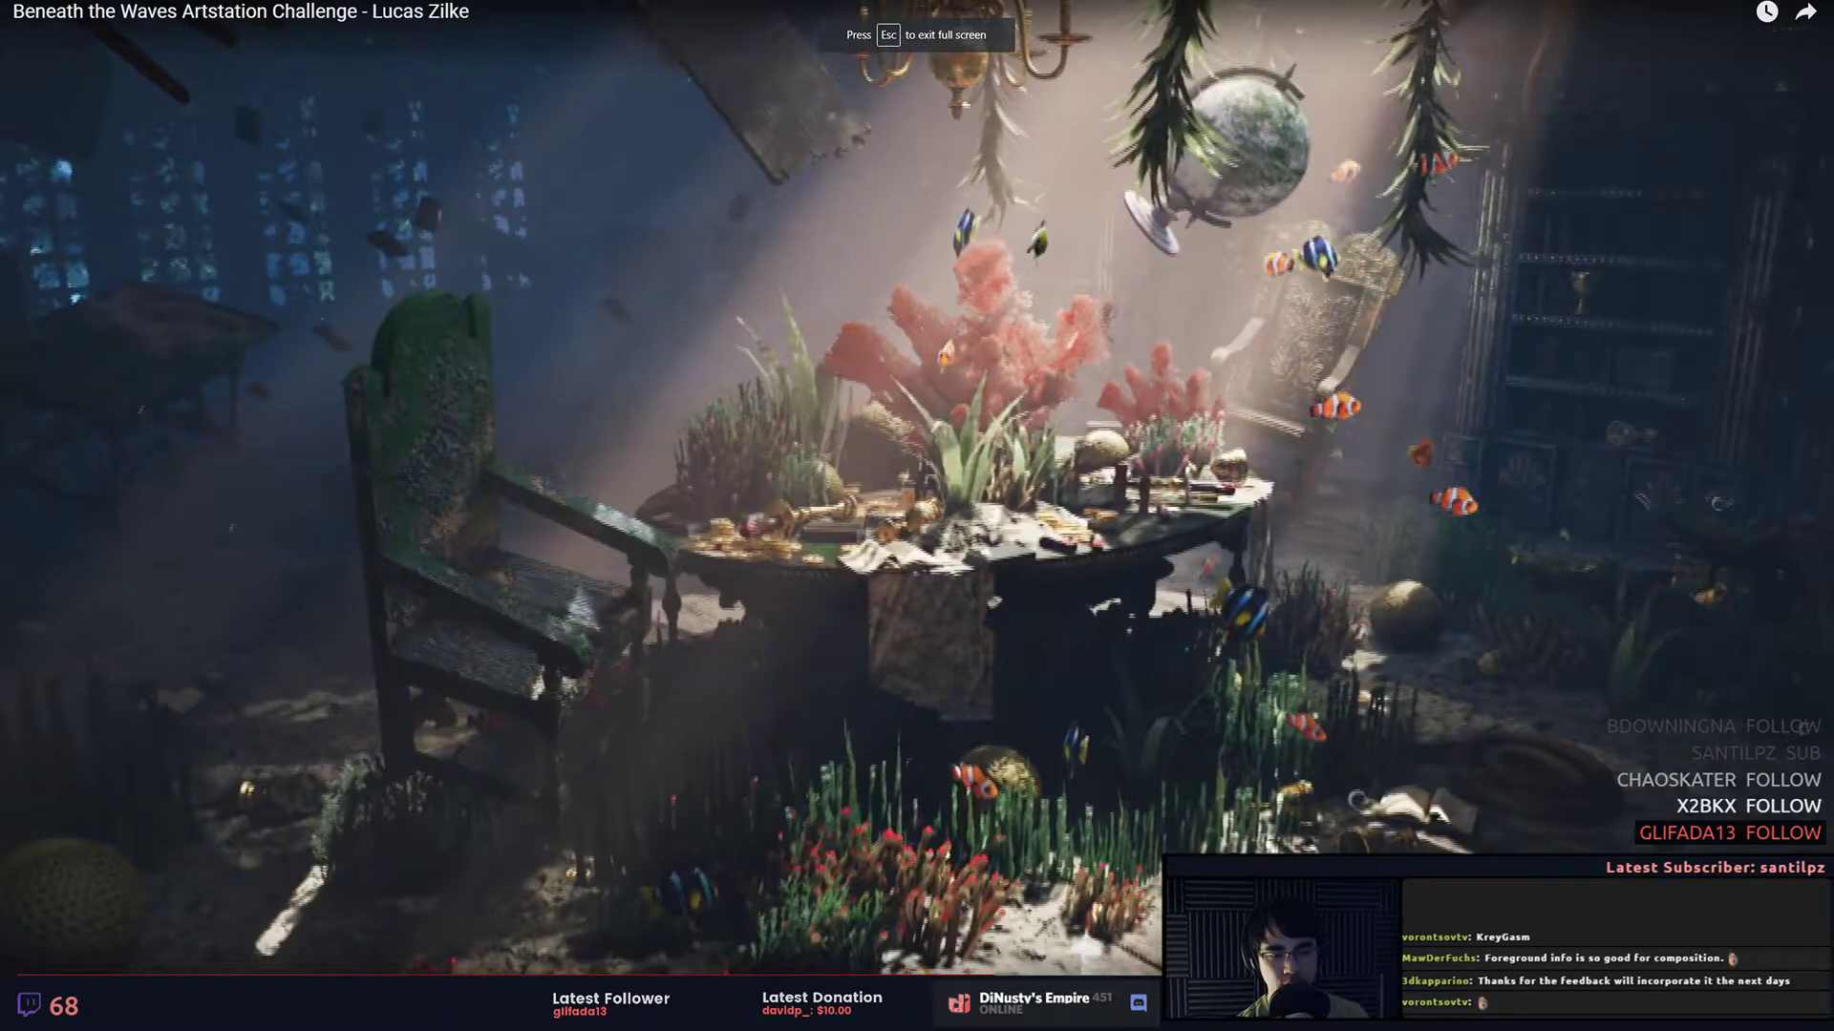
Step: Replay the video's early shots, pausing on the dark foreground plants in front of the chair and table
{"action": "left_click", "coordinate": [59, 974]}
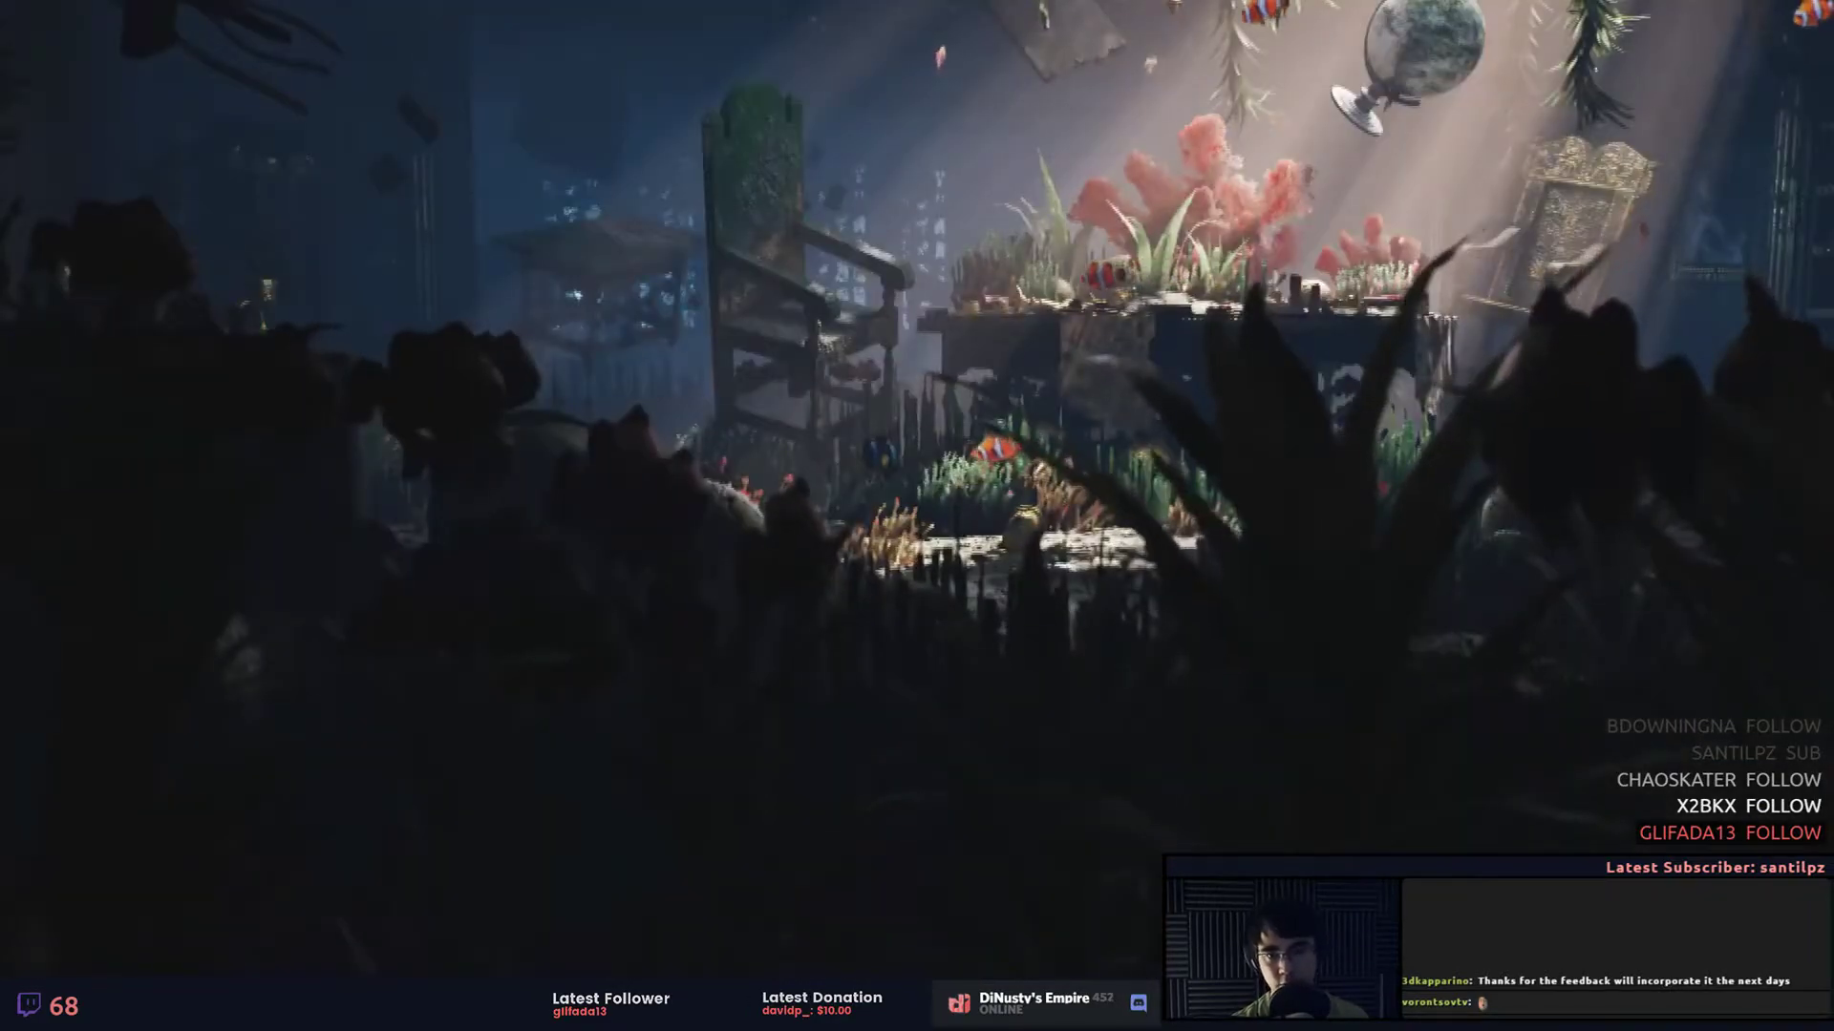
{"action": "left_click", "coordinate": [1690, 783]}
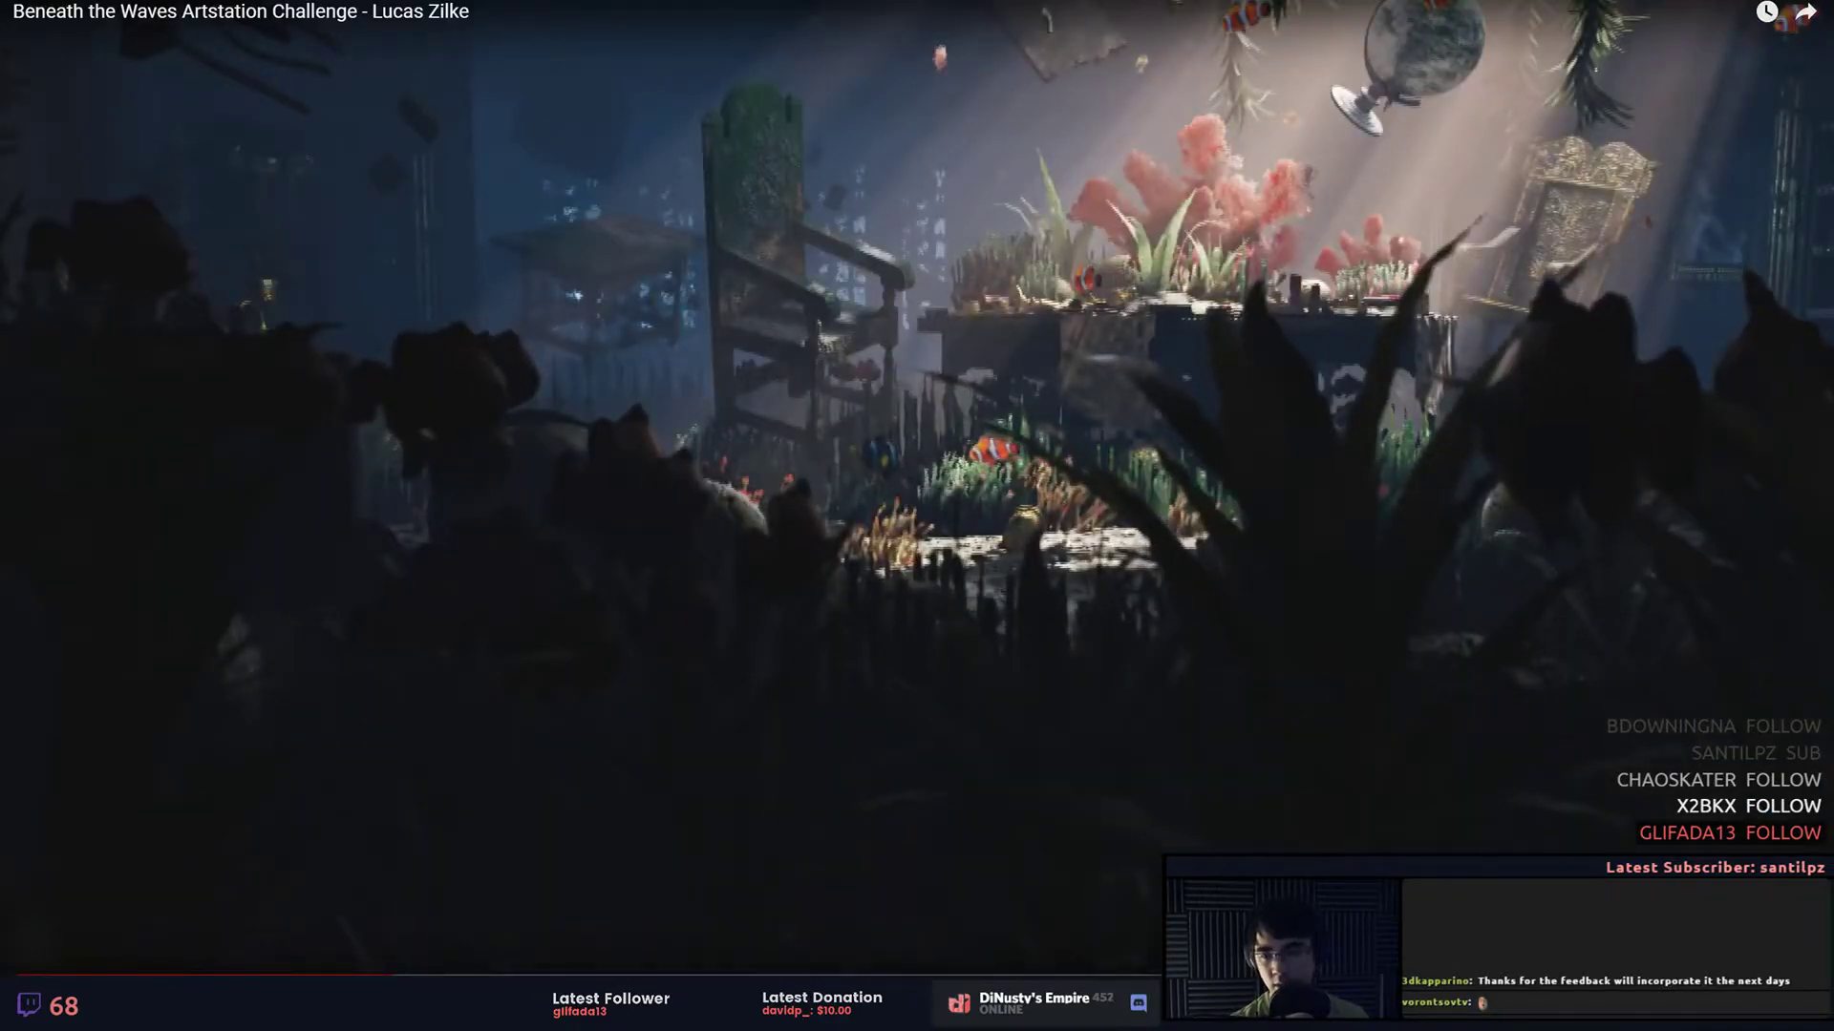
{"action": "left_click", "coordinate": [295, 973]}
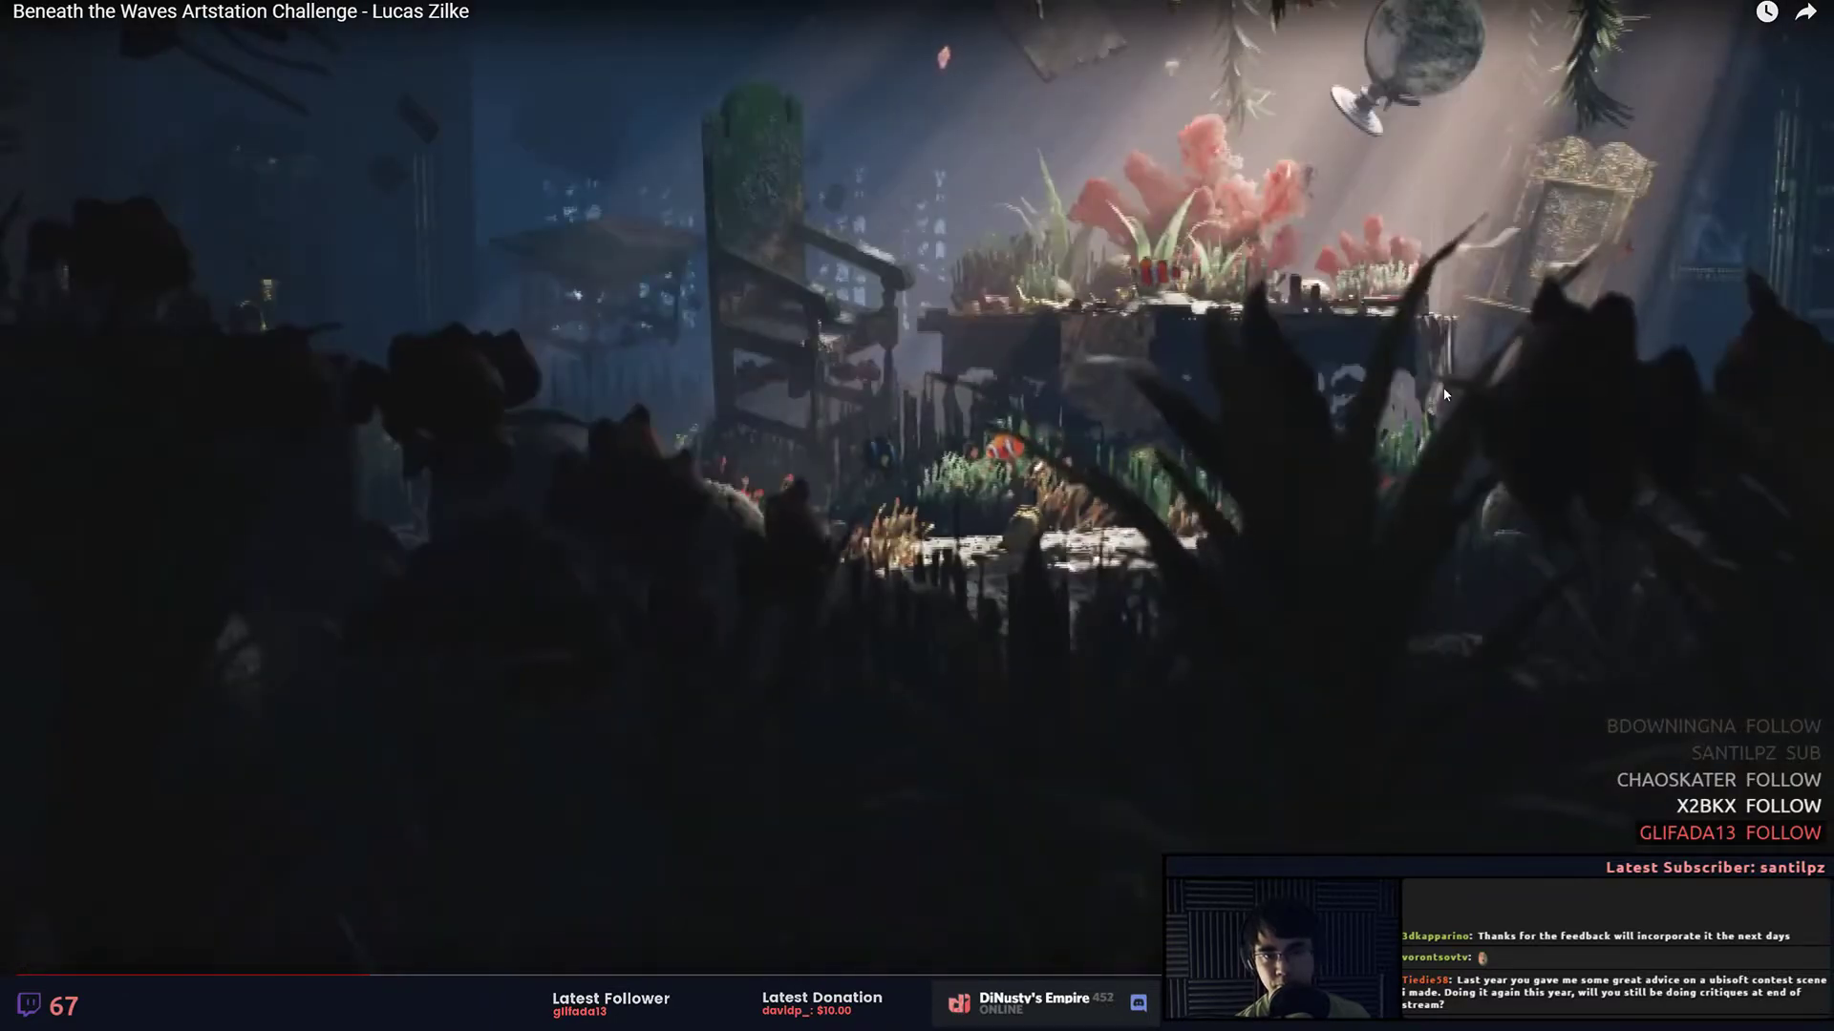
{"action": "left_click", "coordinate": [1444, 394]}
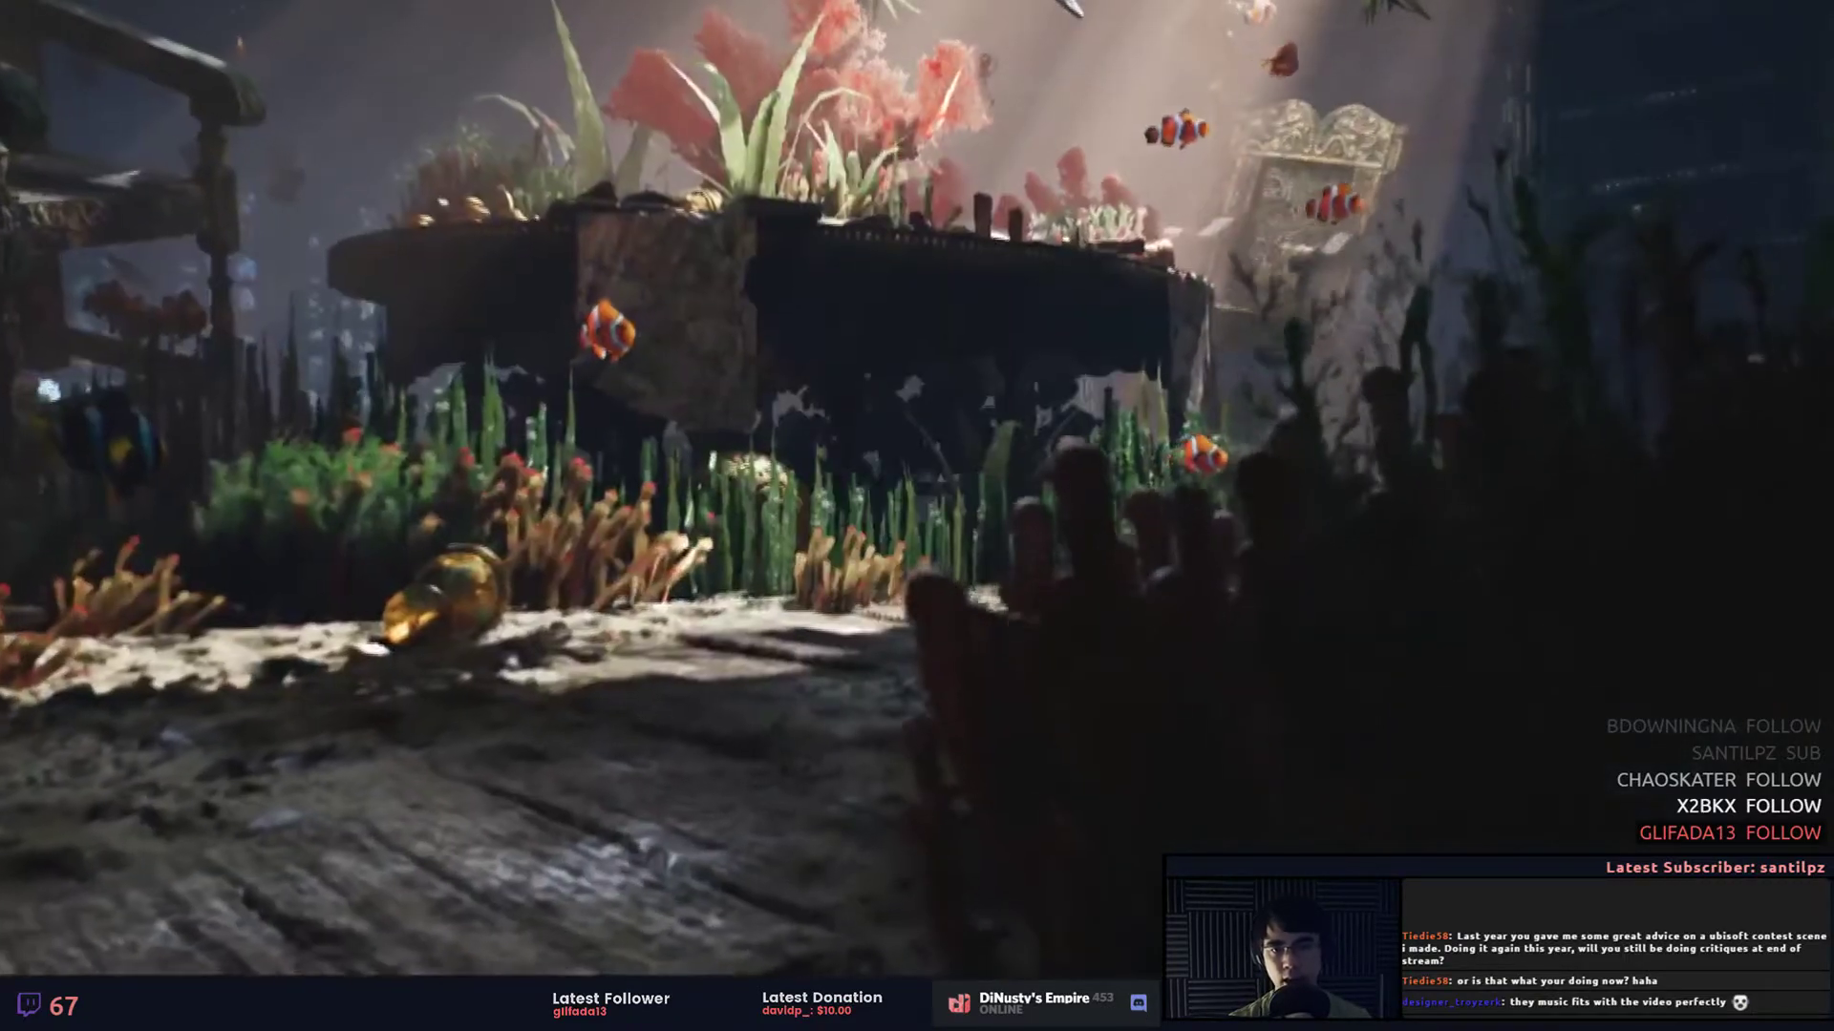
Step: Pause the video at the low shot of the table and wooden floor, and copy the video URL
{"action": "left_click", "coordinate": [1742, 363]}
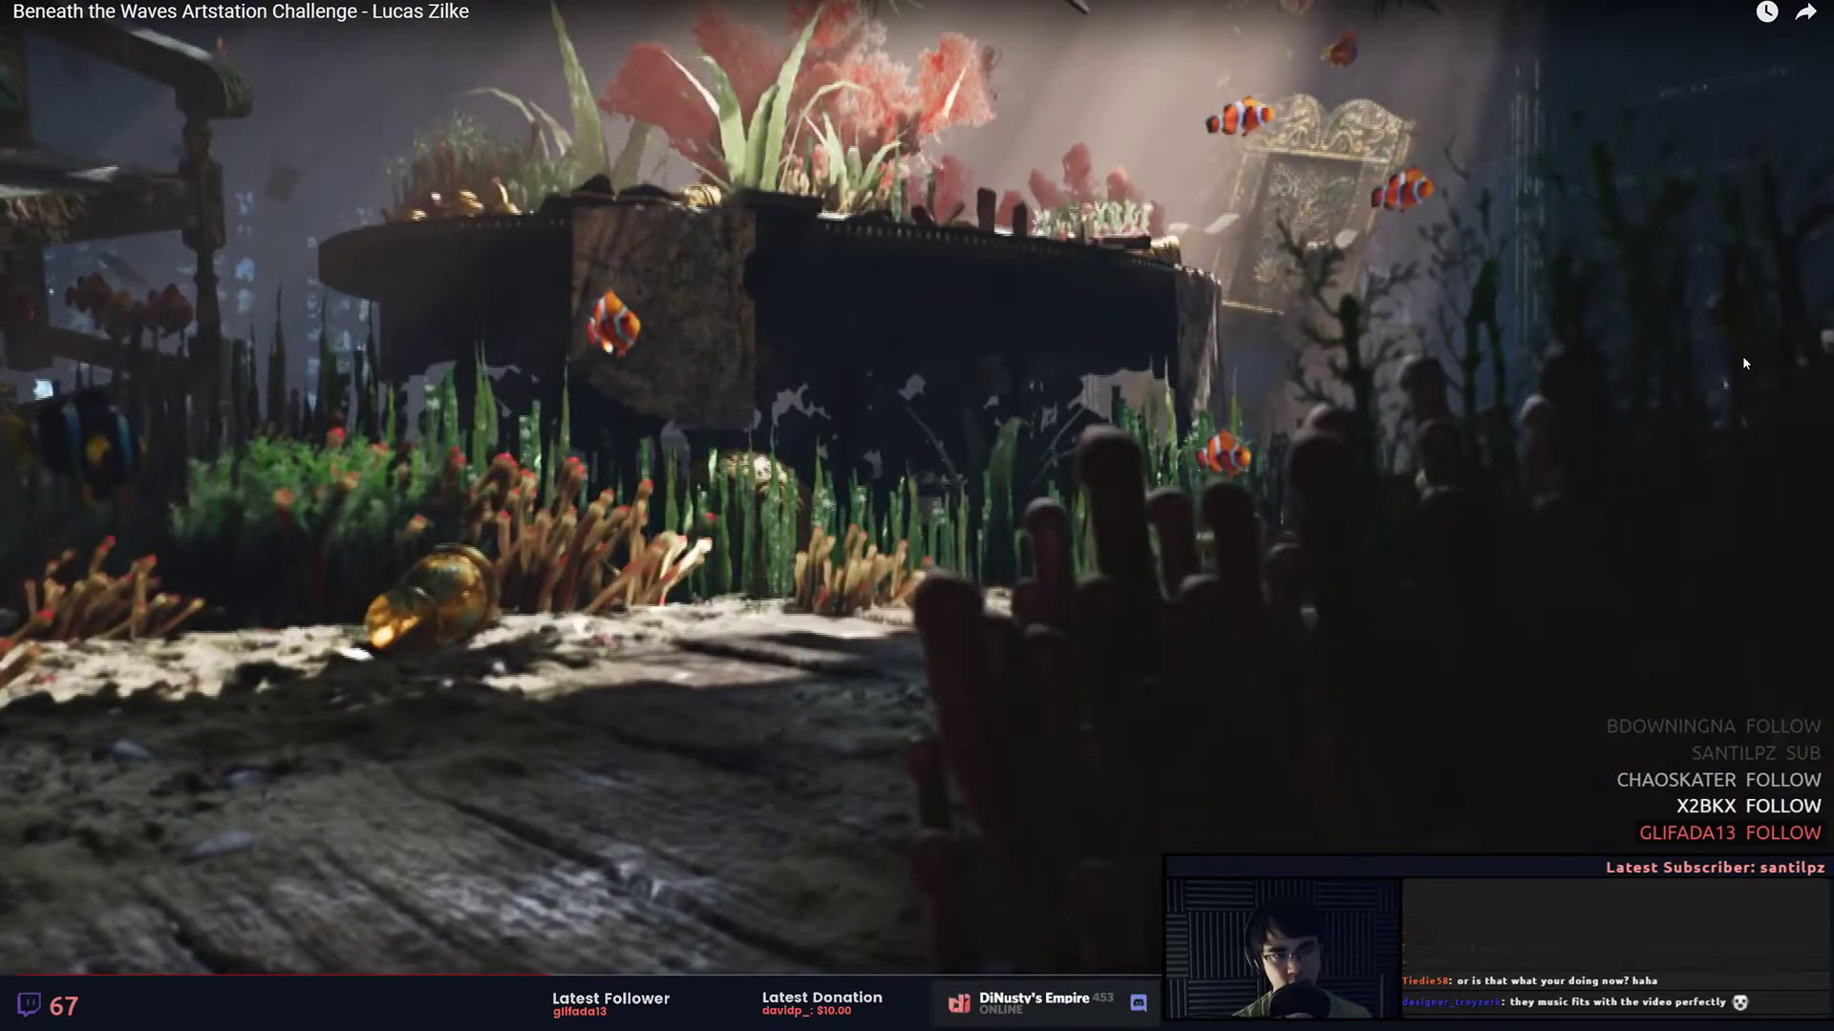
{"action": "right_click", "coordinate": [931, 359]}
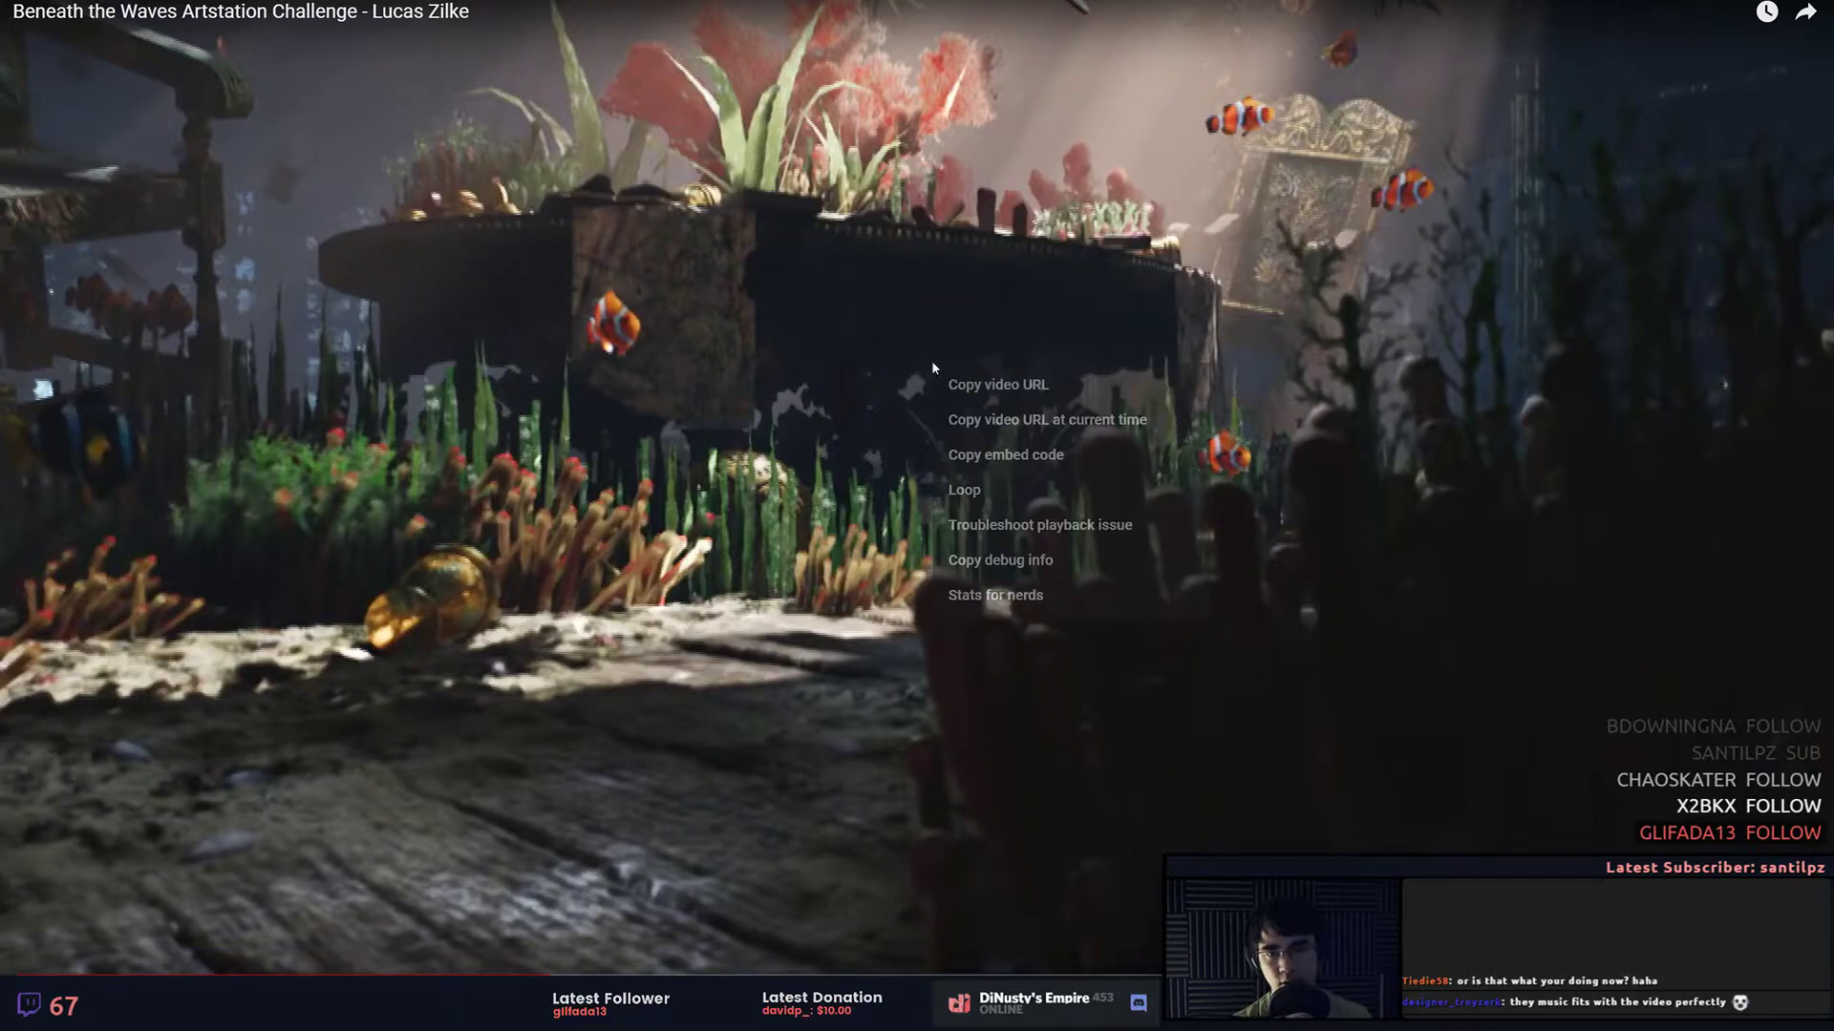
{"action": "left_click", "coordinate": [965, 487]}
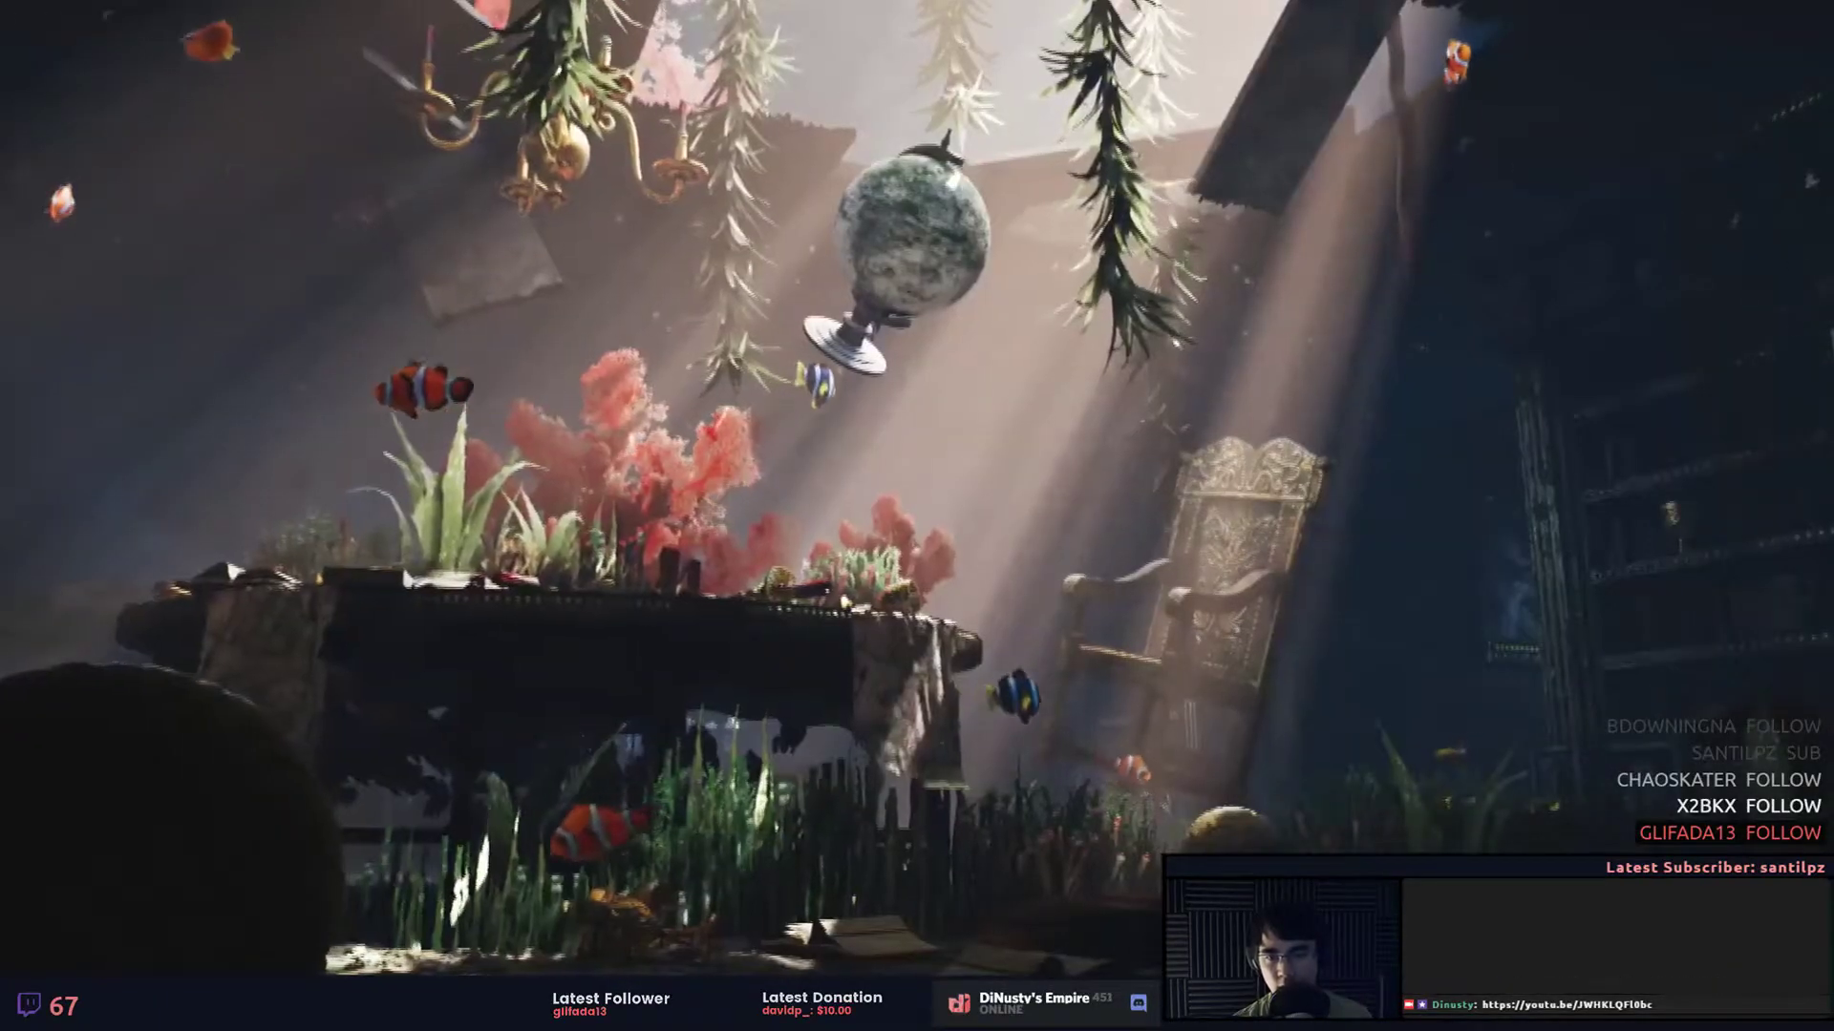
Step: Examine the floating globe, chair and light shafts by pausing and resuming the video in that shot
{"action": "left_click", "coordinate": [1163, 355]}
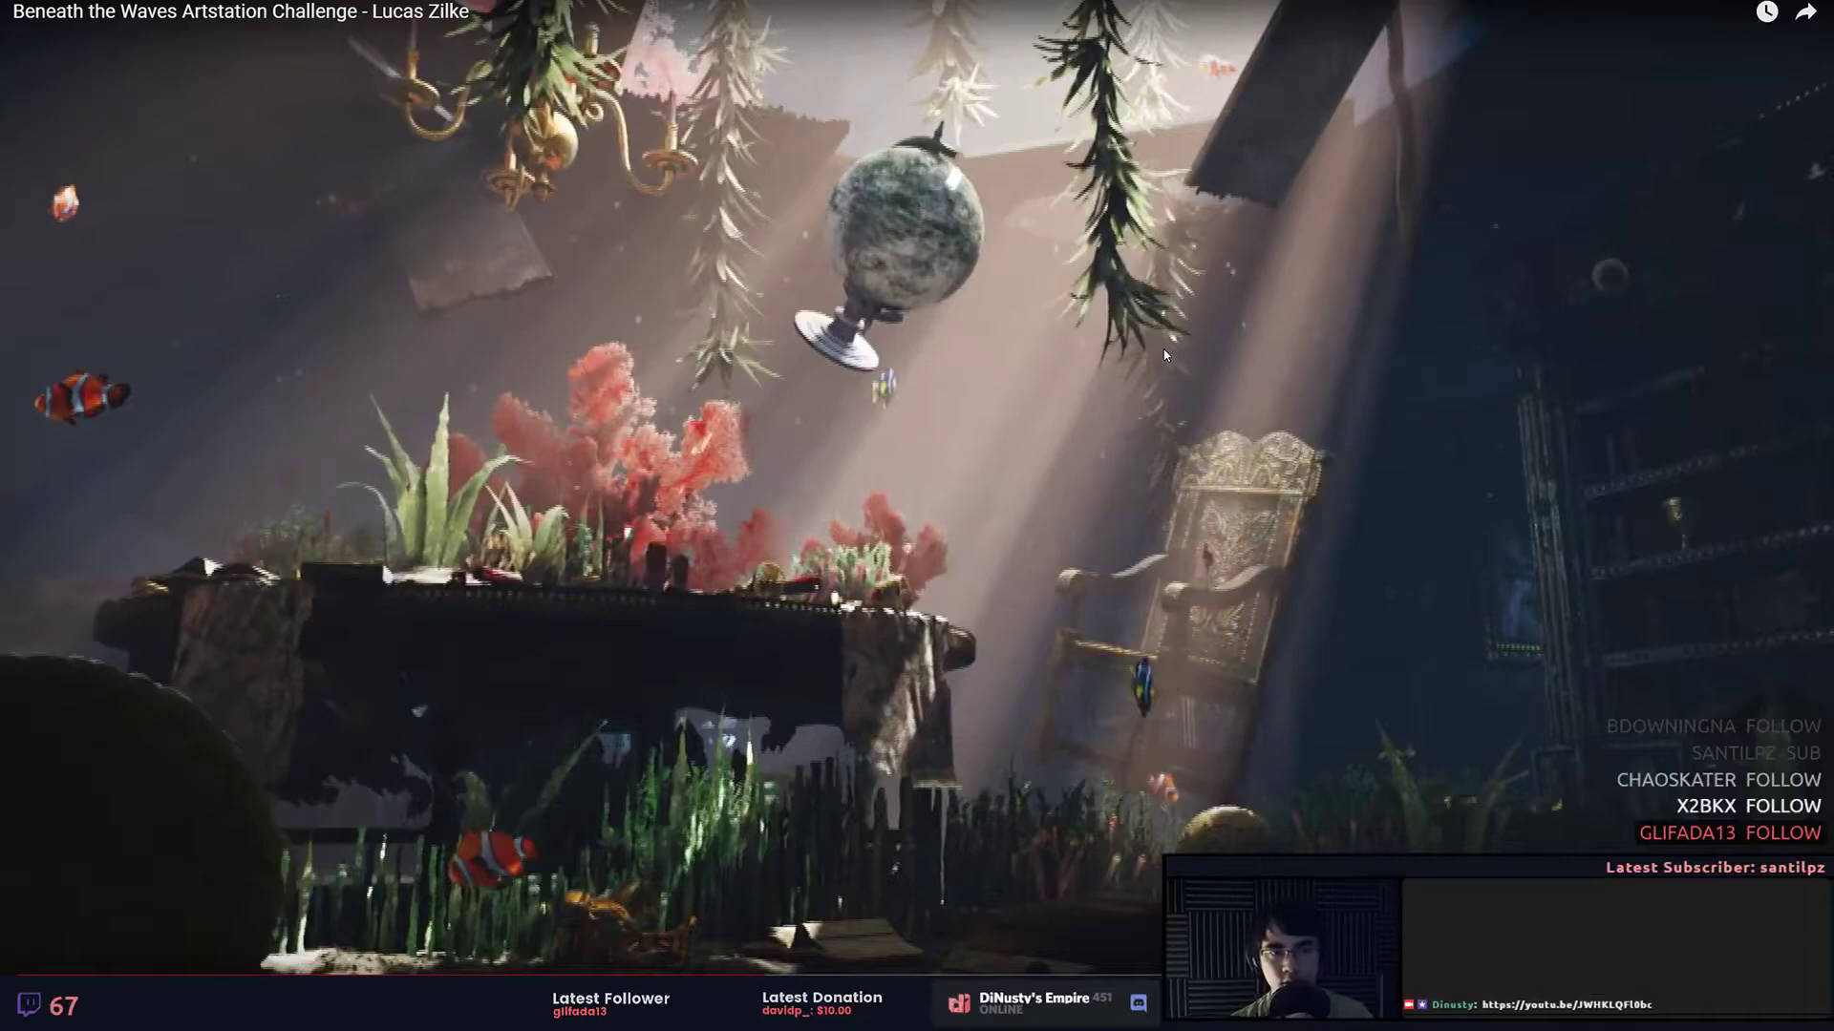
{"action": "left_click", "coordinate": [1407, 616]}
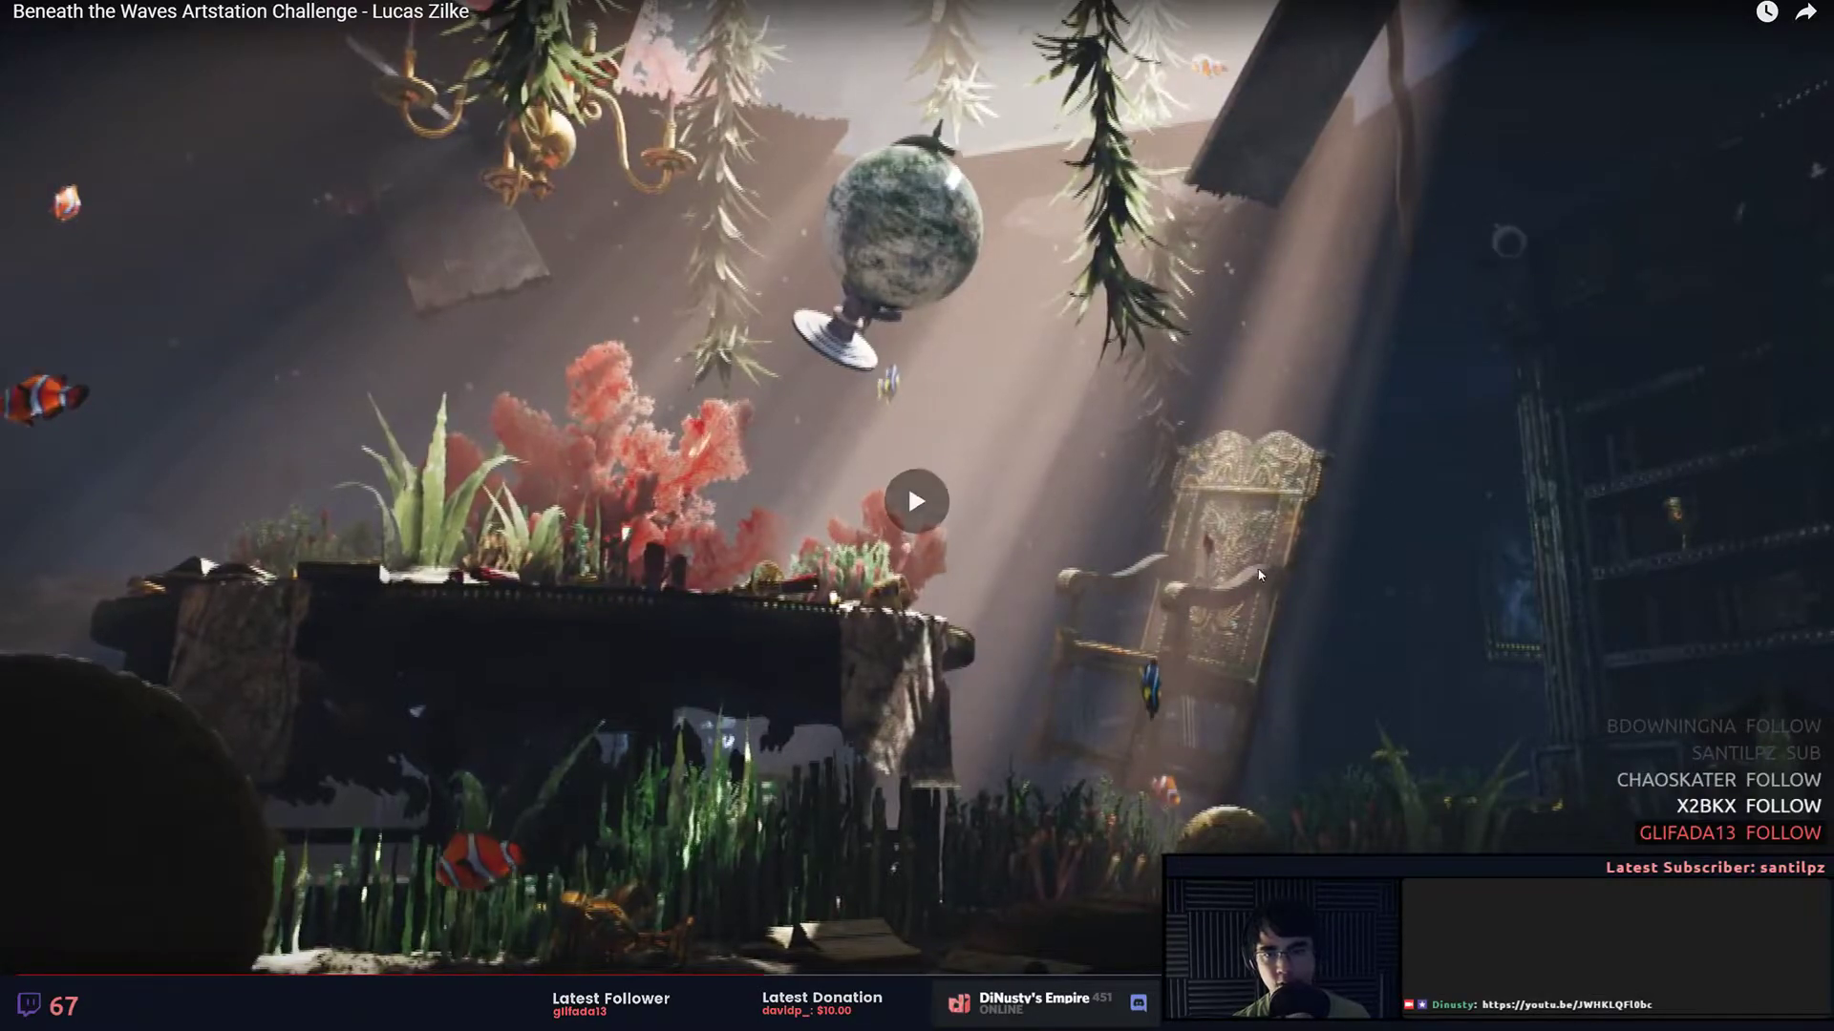
{"action": "left_click", "coordinate": [1444, 630]}
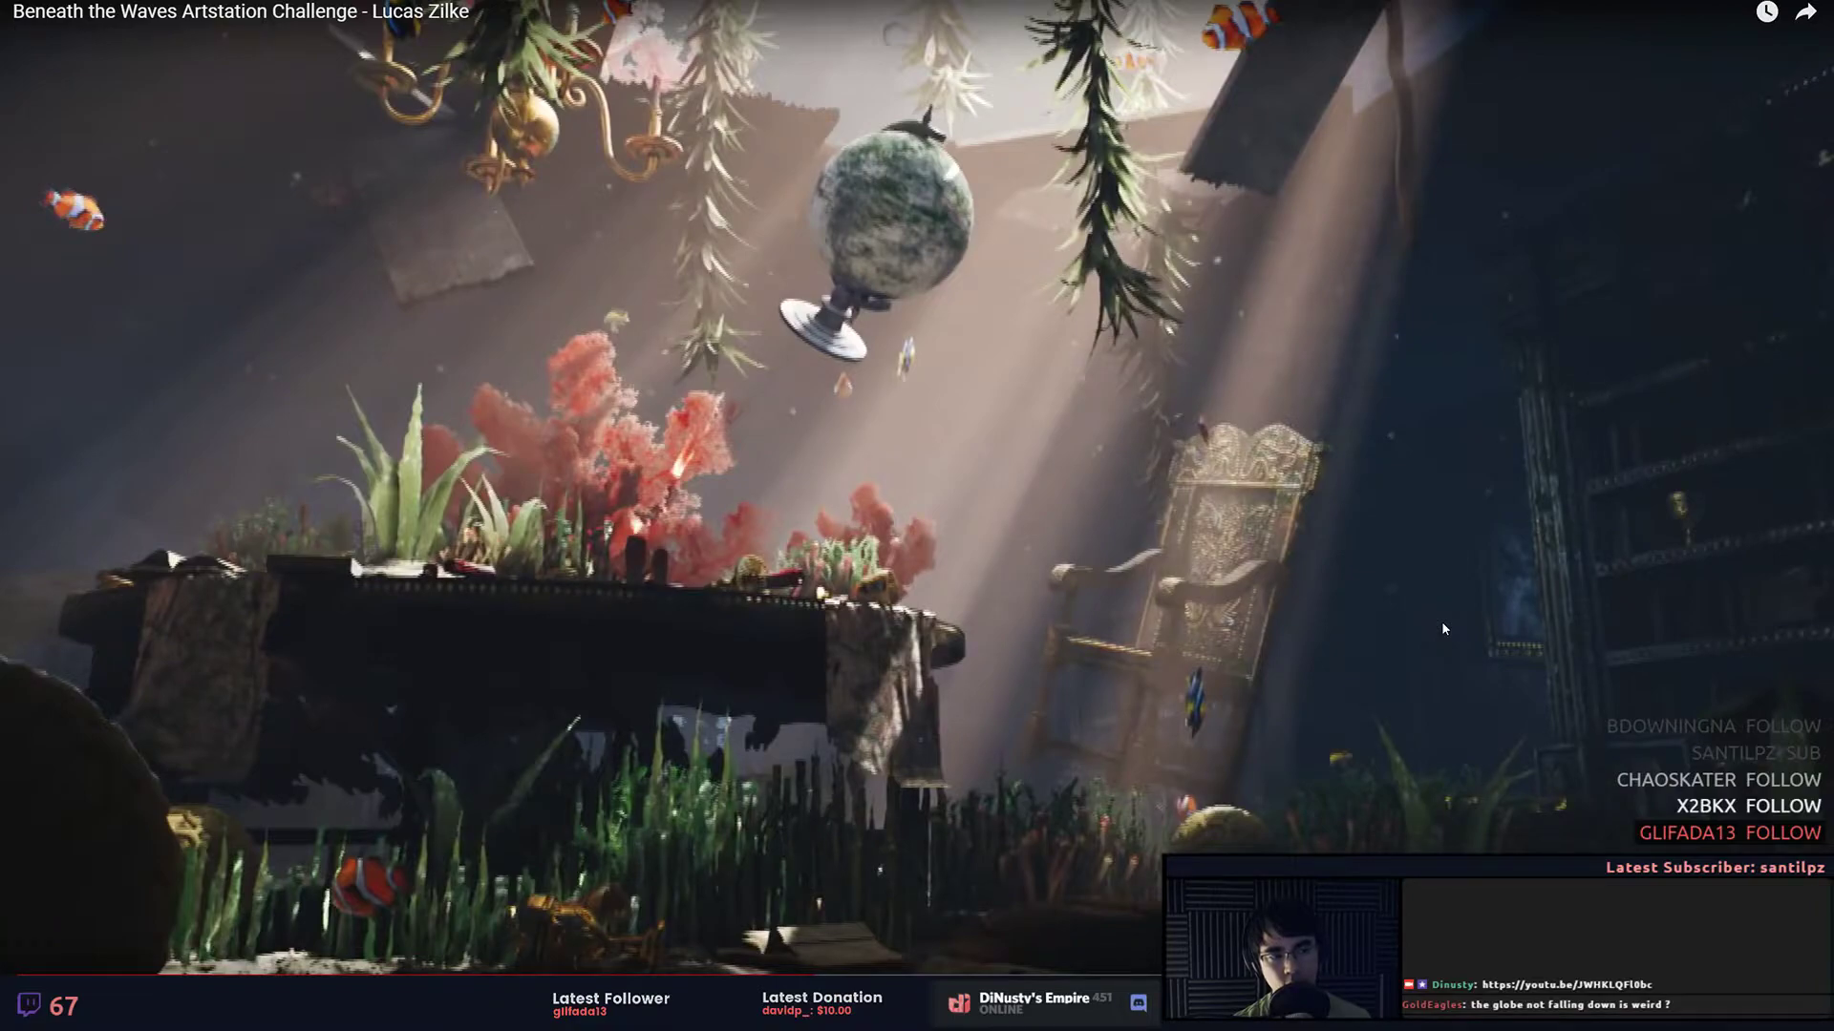
{"action": "left_click", "coordinate": [1445, 629]}
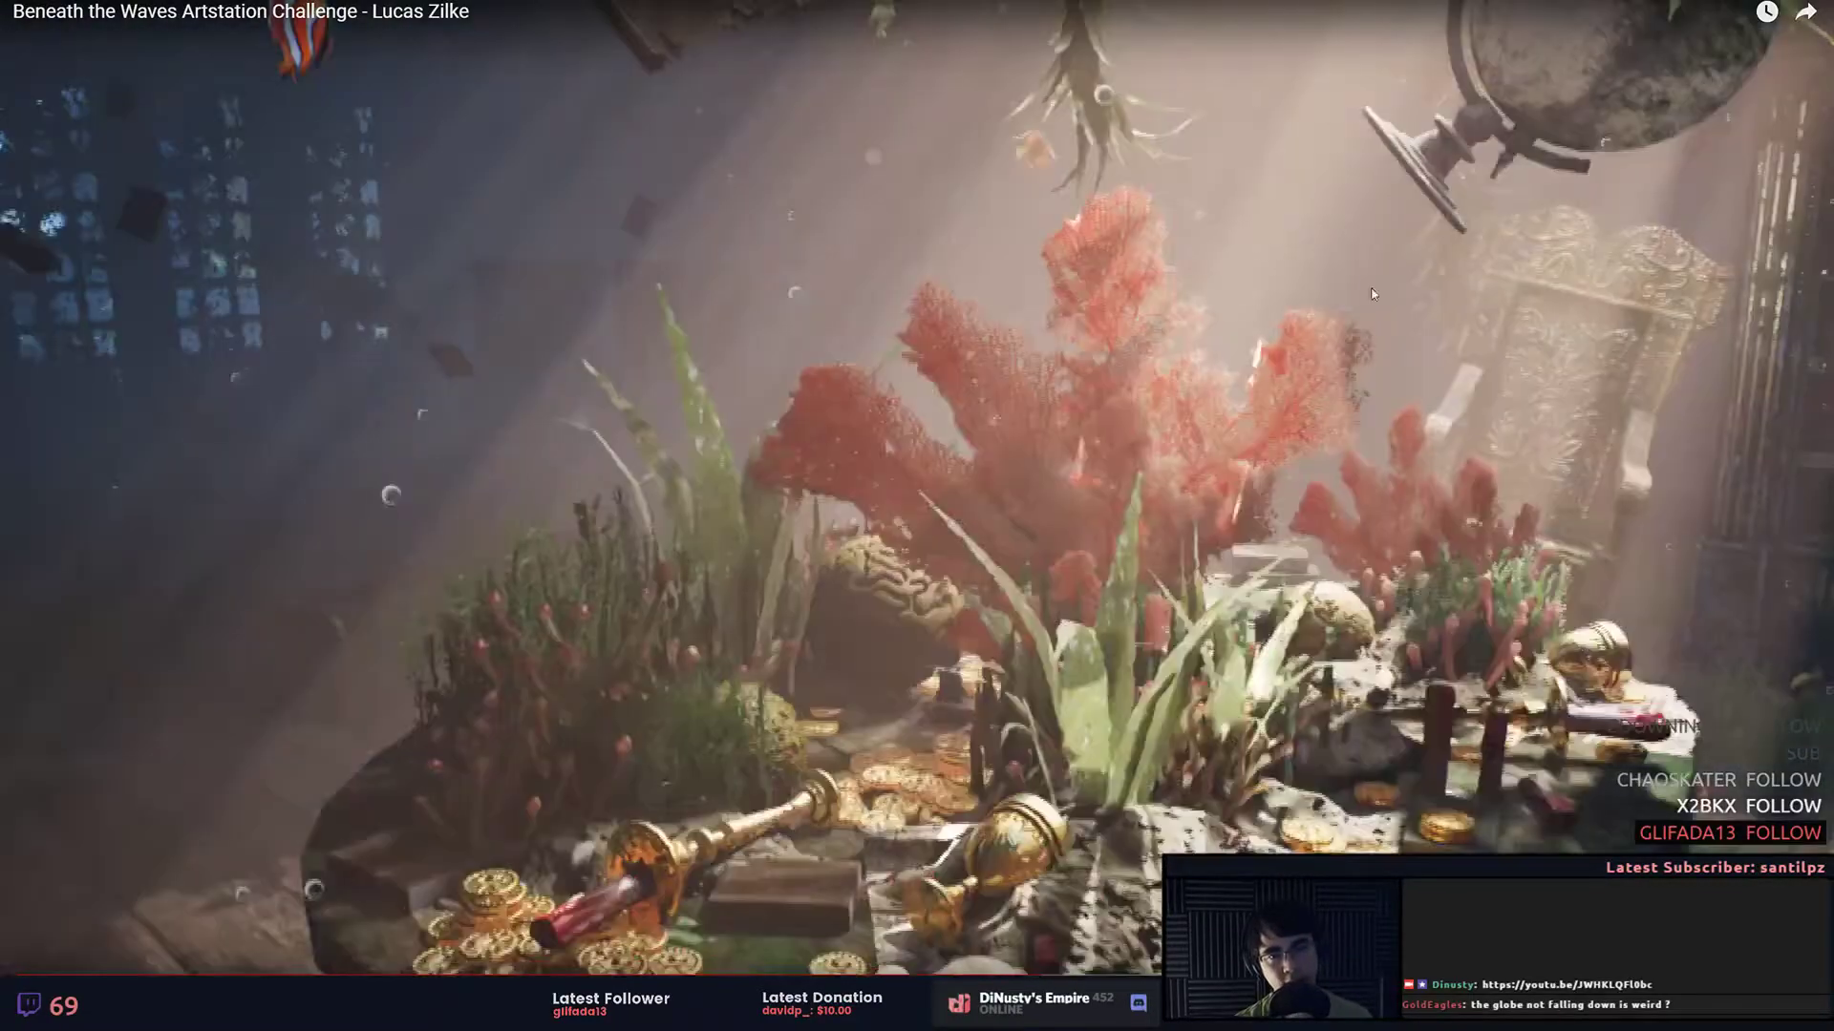
Step: Examine the close-up of the coral, treasure and fish on the table, pausing and resuming playback
{"action": "left_click", "coordinate": [1490, 245]}
{"action": "left_click", "coordinate": [1491, 245]}
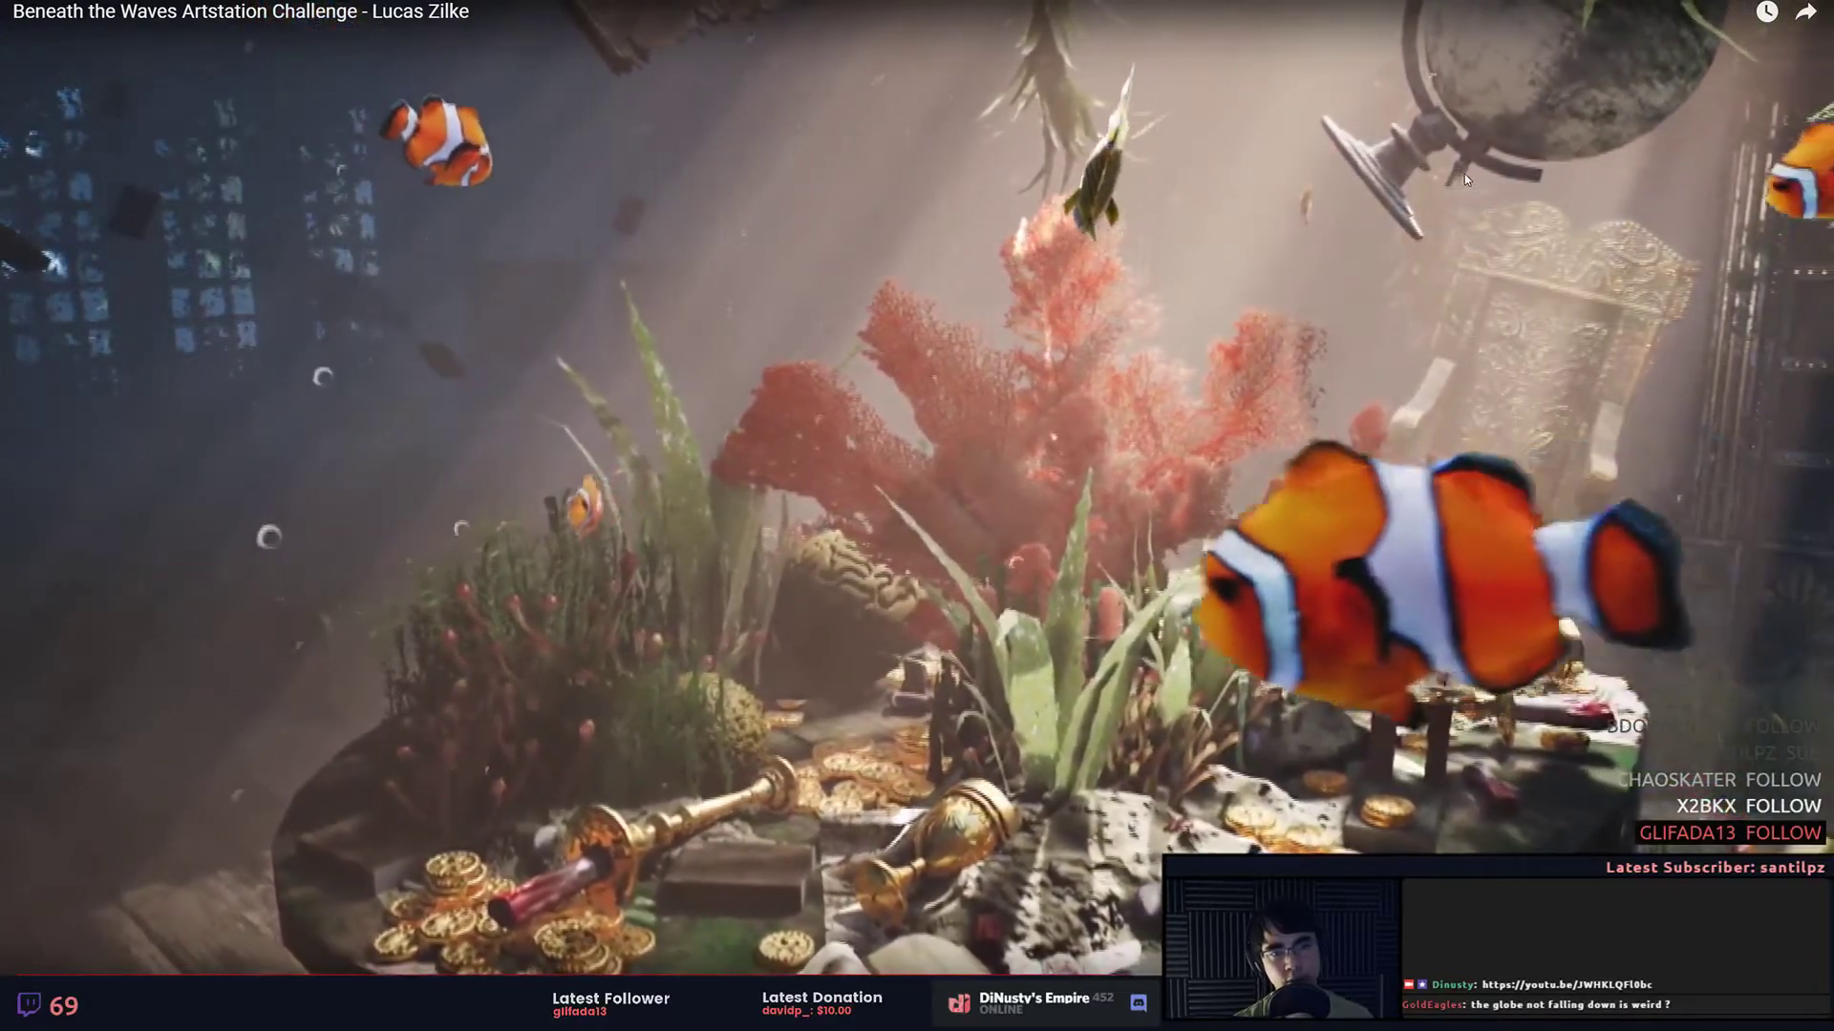
{"action": "left_click", "coordinate": [1568, 231]}
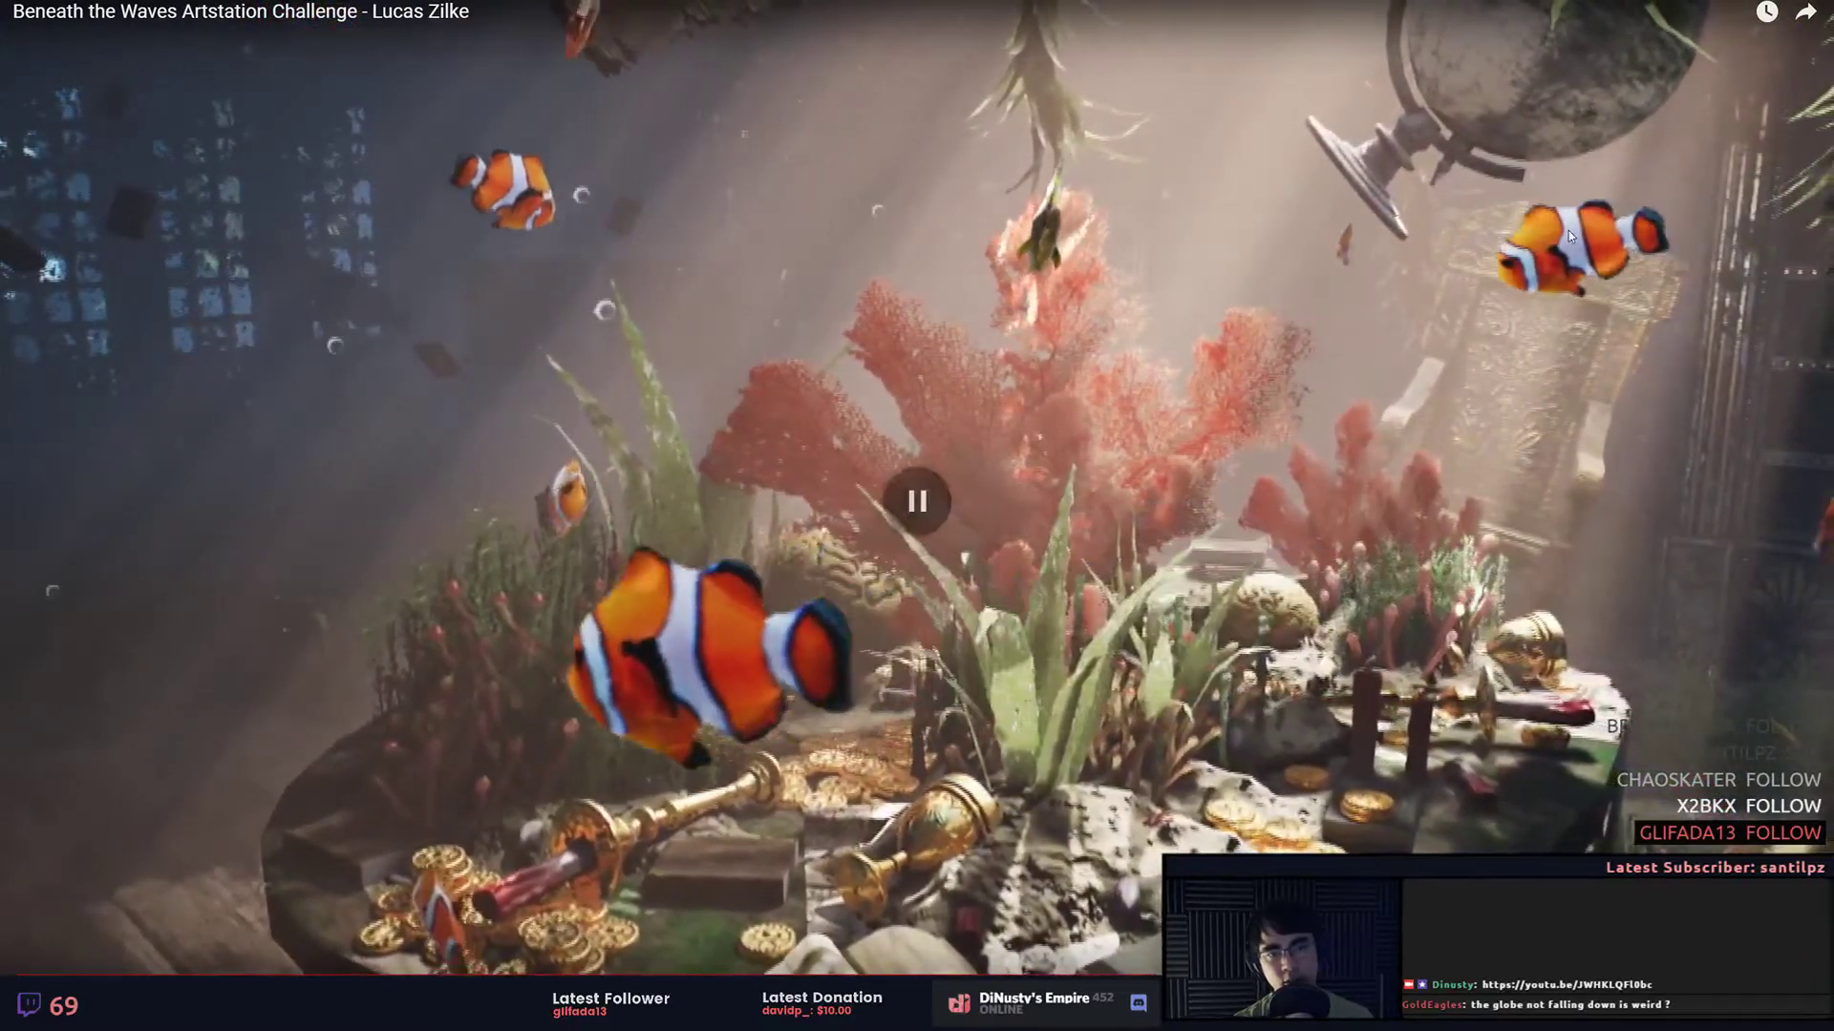
{"action": "left_click", "coordinate": [1568, 231]}
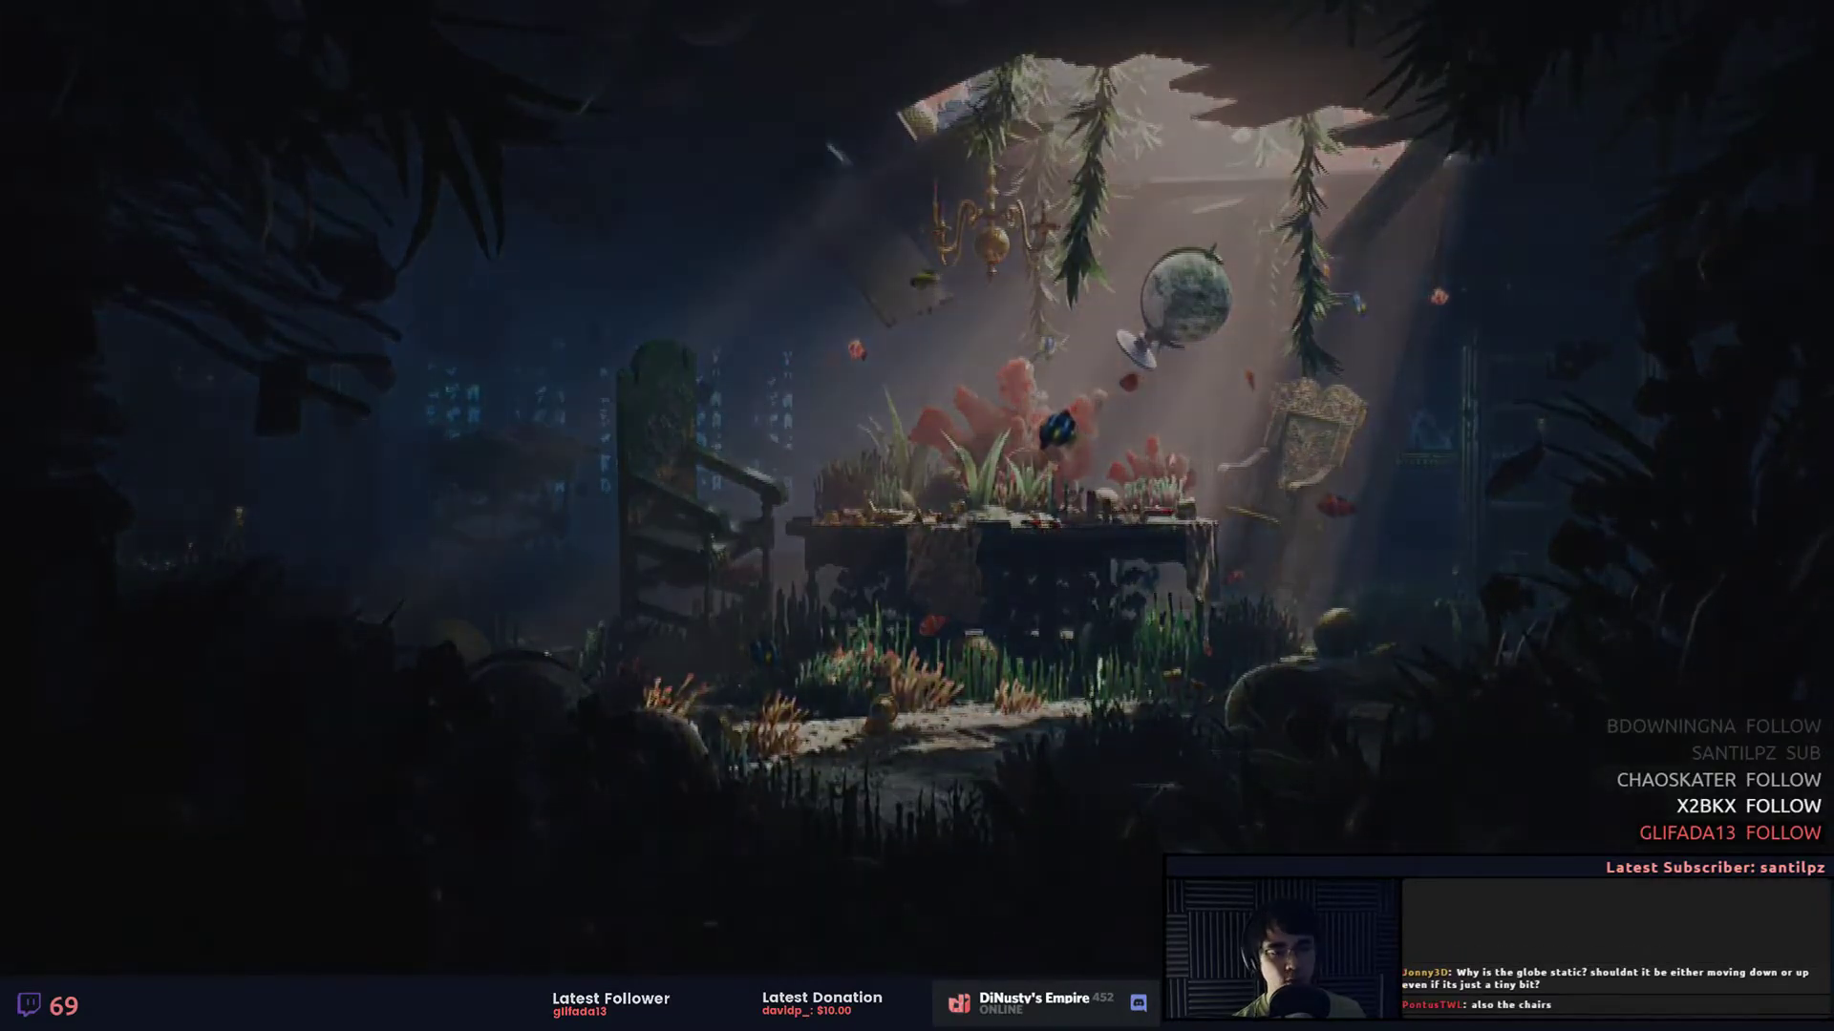
Step: Exit the full-screen video near its end and review the Main Shot and Detail Lighting images on the page
{"action": "left_click", "coordinate": [1221, 723]}
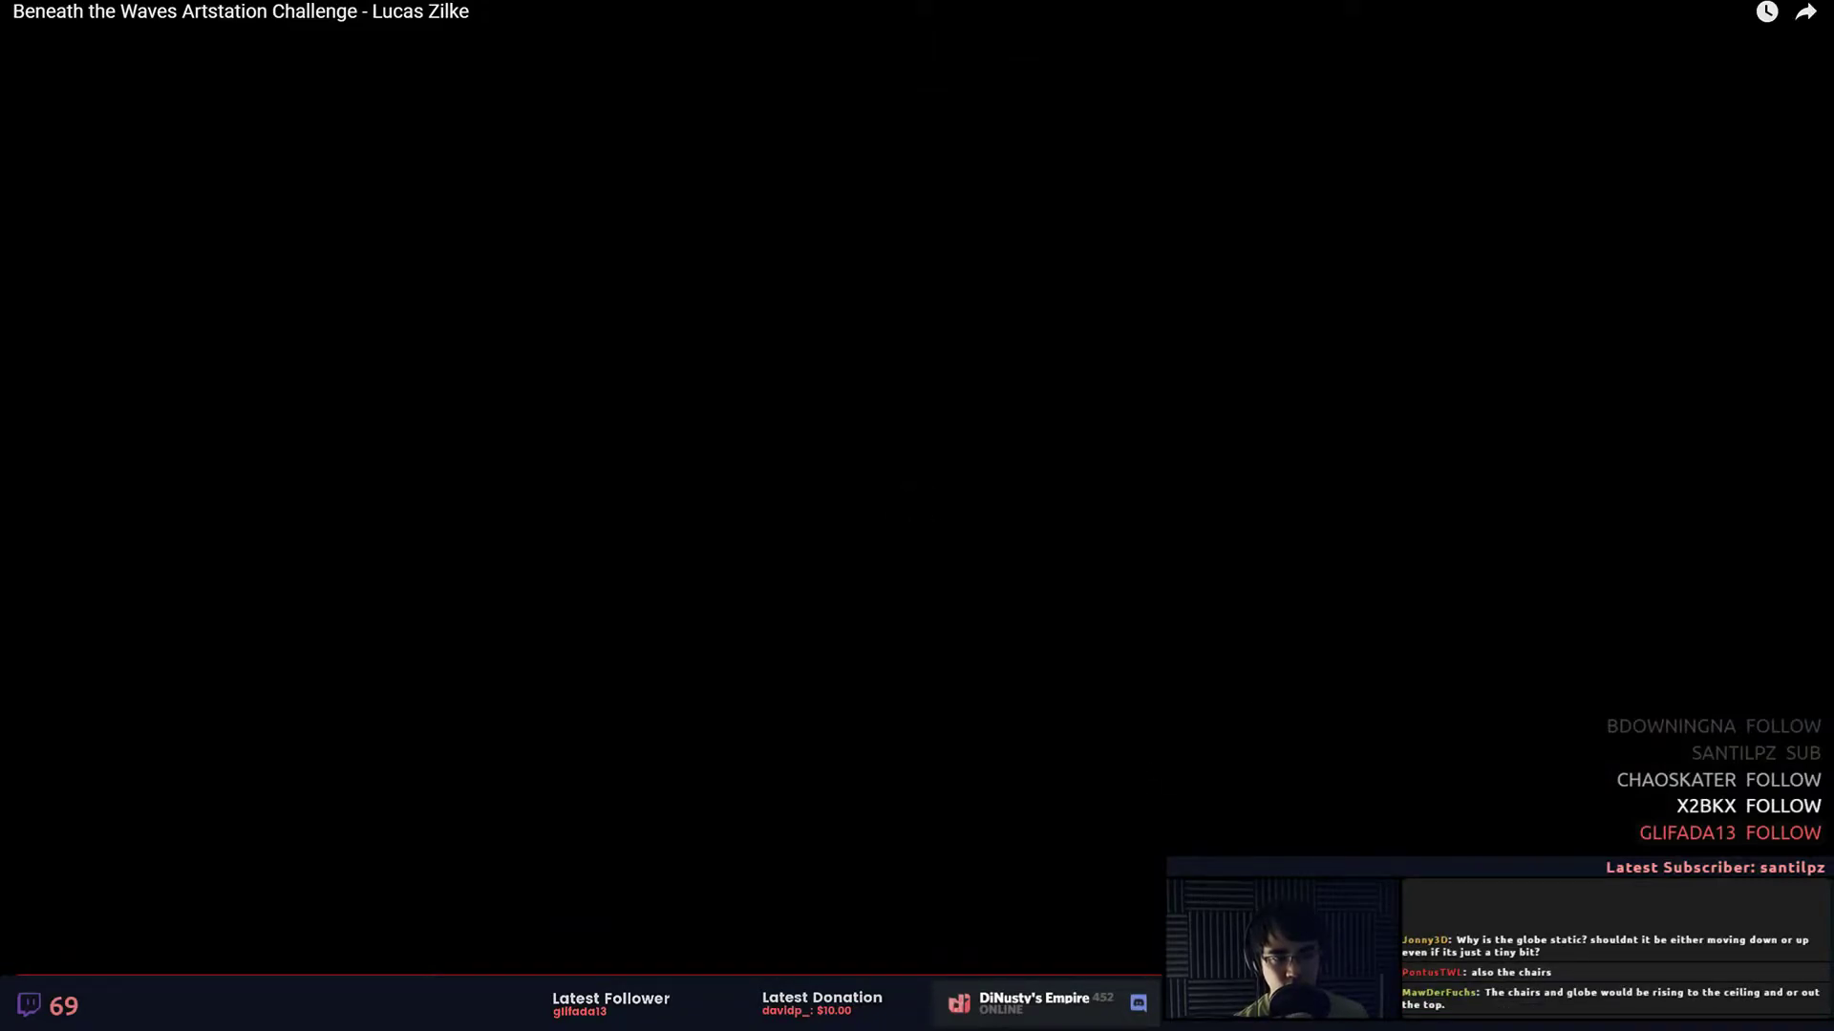
{"action": "key", "text": "Escape"}
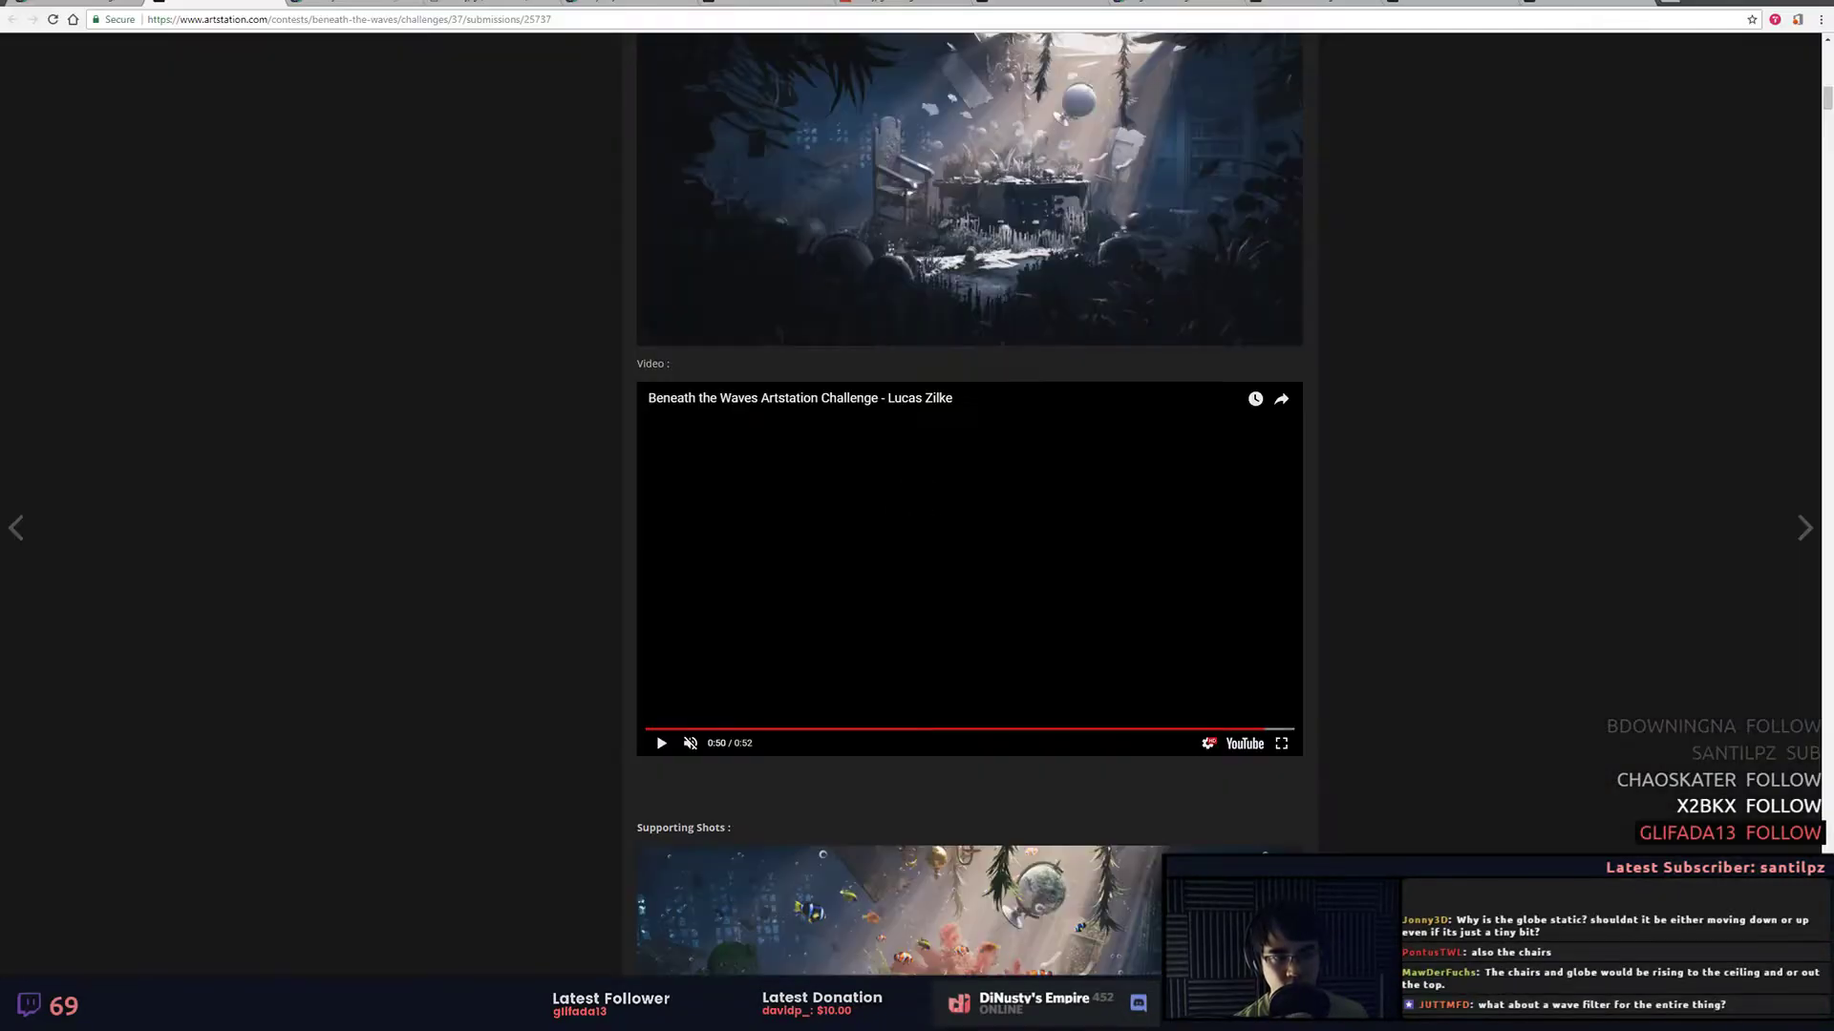
{"action": "scroll", "coordinate": [1397, 784], "scroll_direction": "up", "scroll_amount": 3}
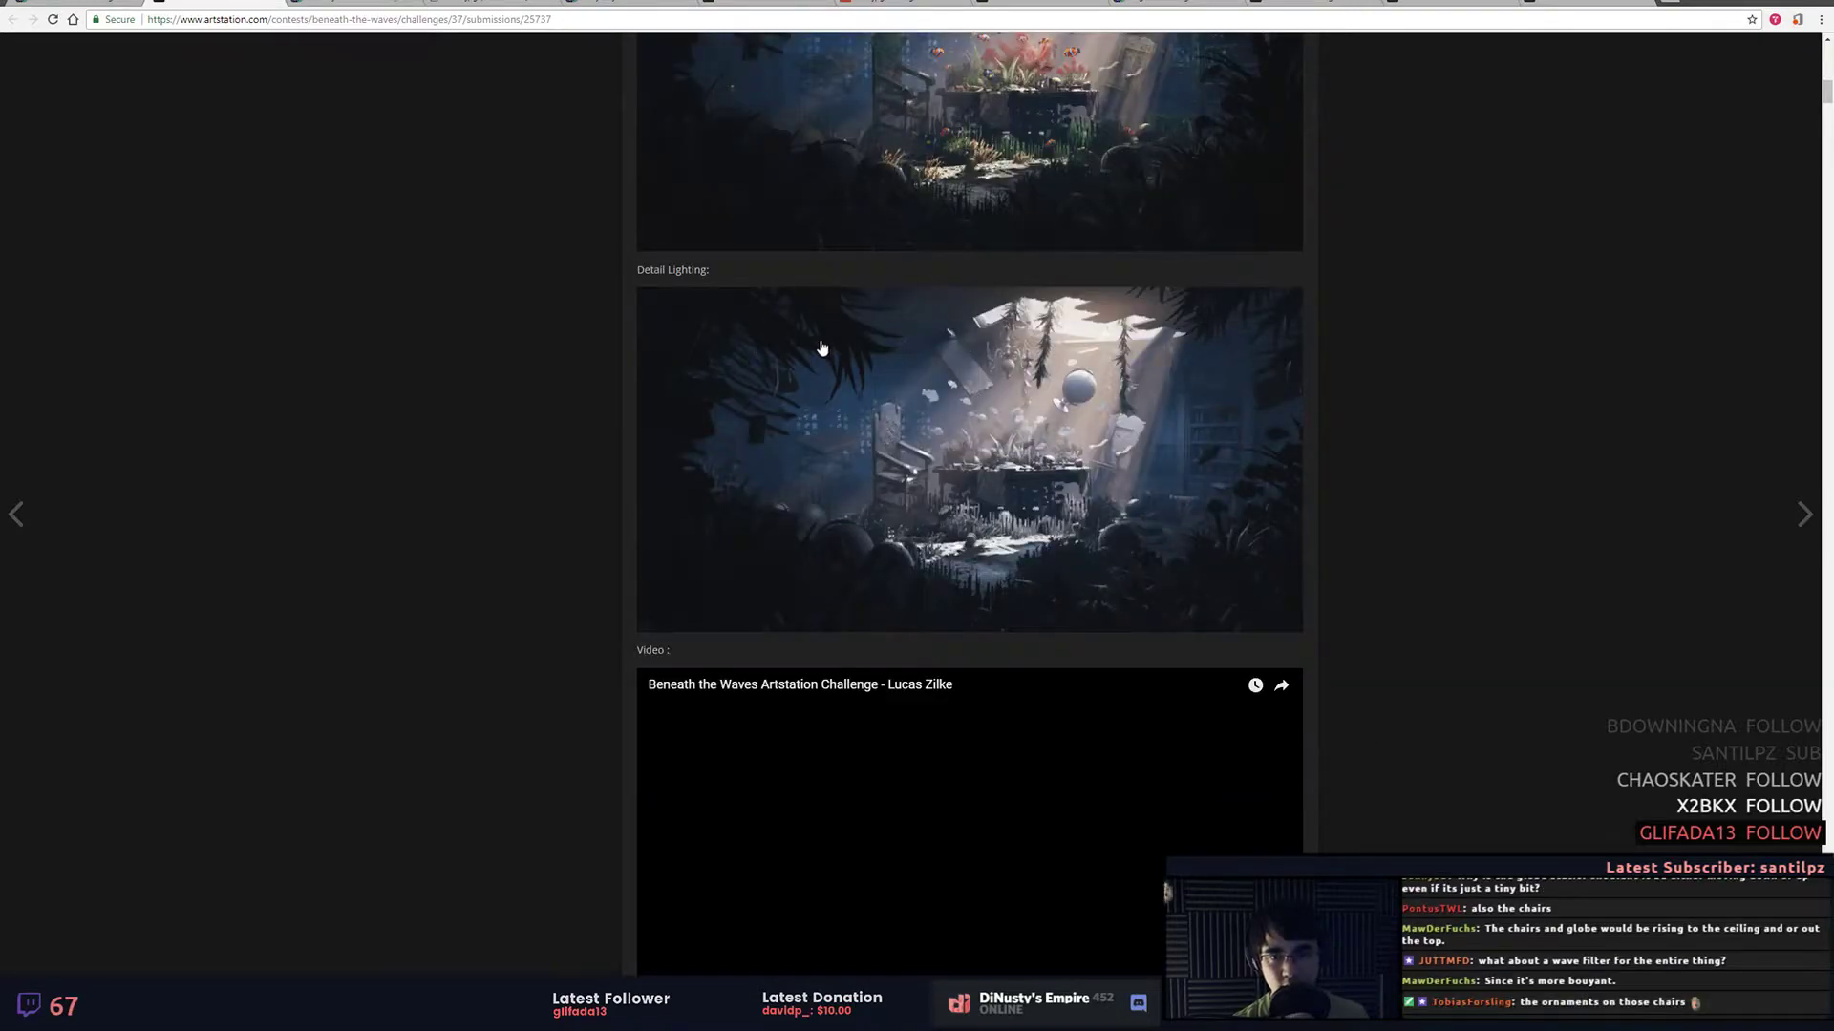
{"action": "scroll", "coordinate": [903, 329], "scroll_direction": "up", "scroll_amount": 4}
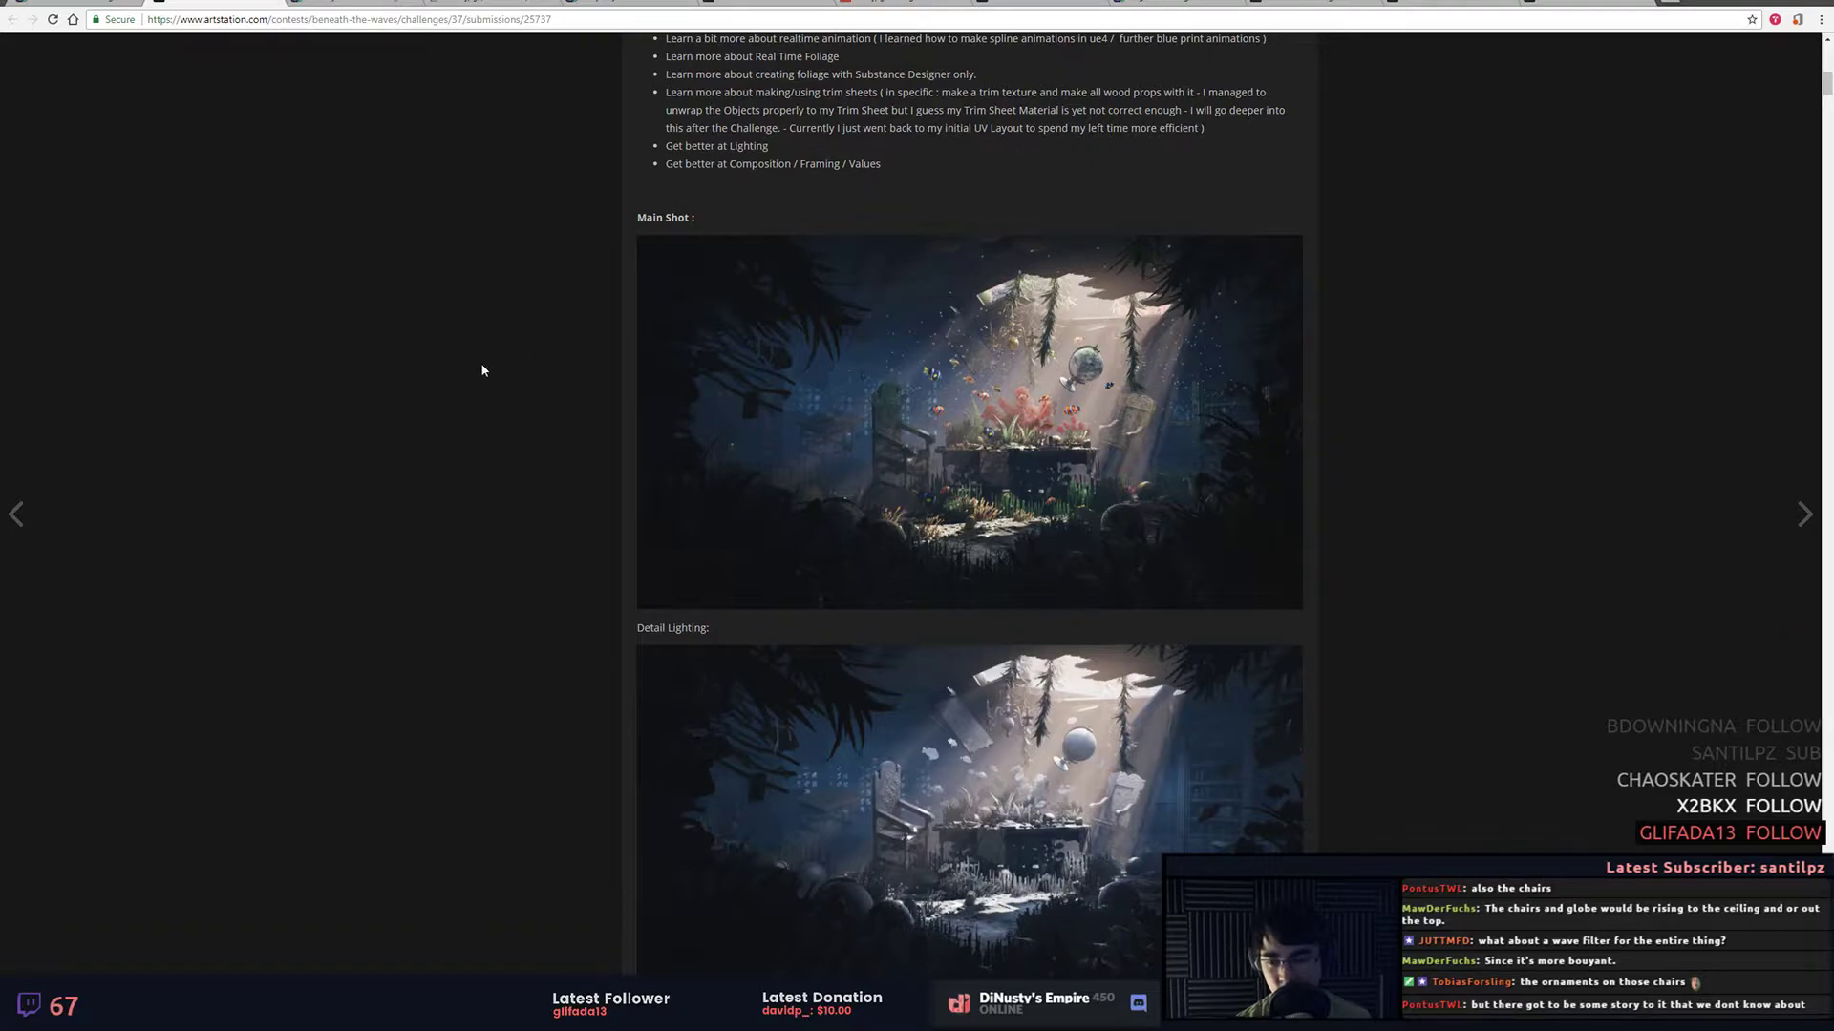
{"action": "scroll", "coordinate": [550, 511], "scroll_direction": "up", "scroll_amount": 2}
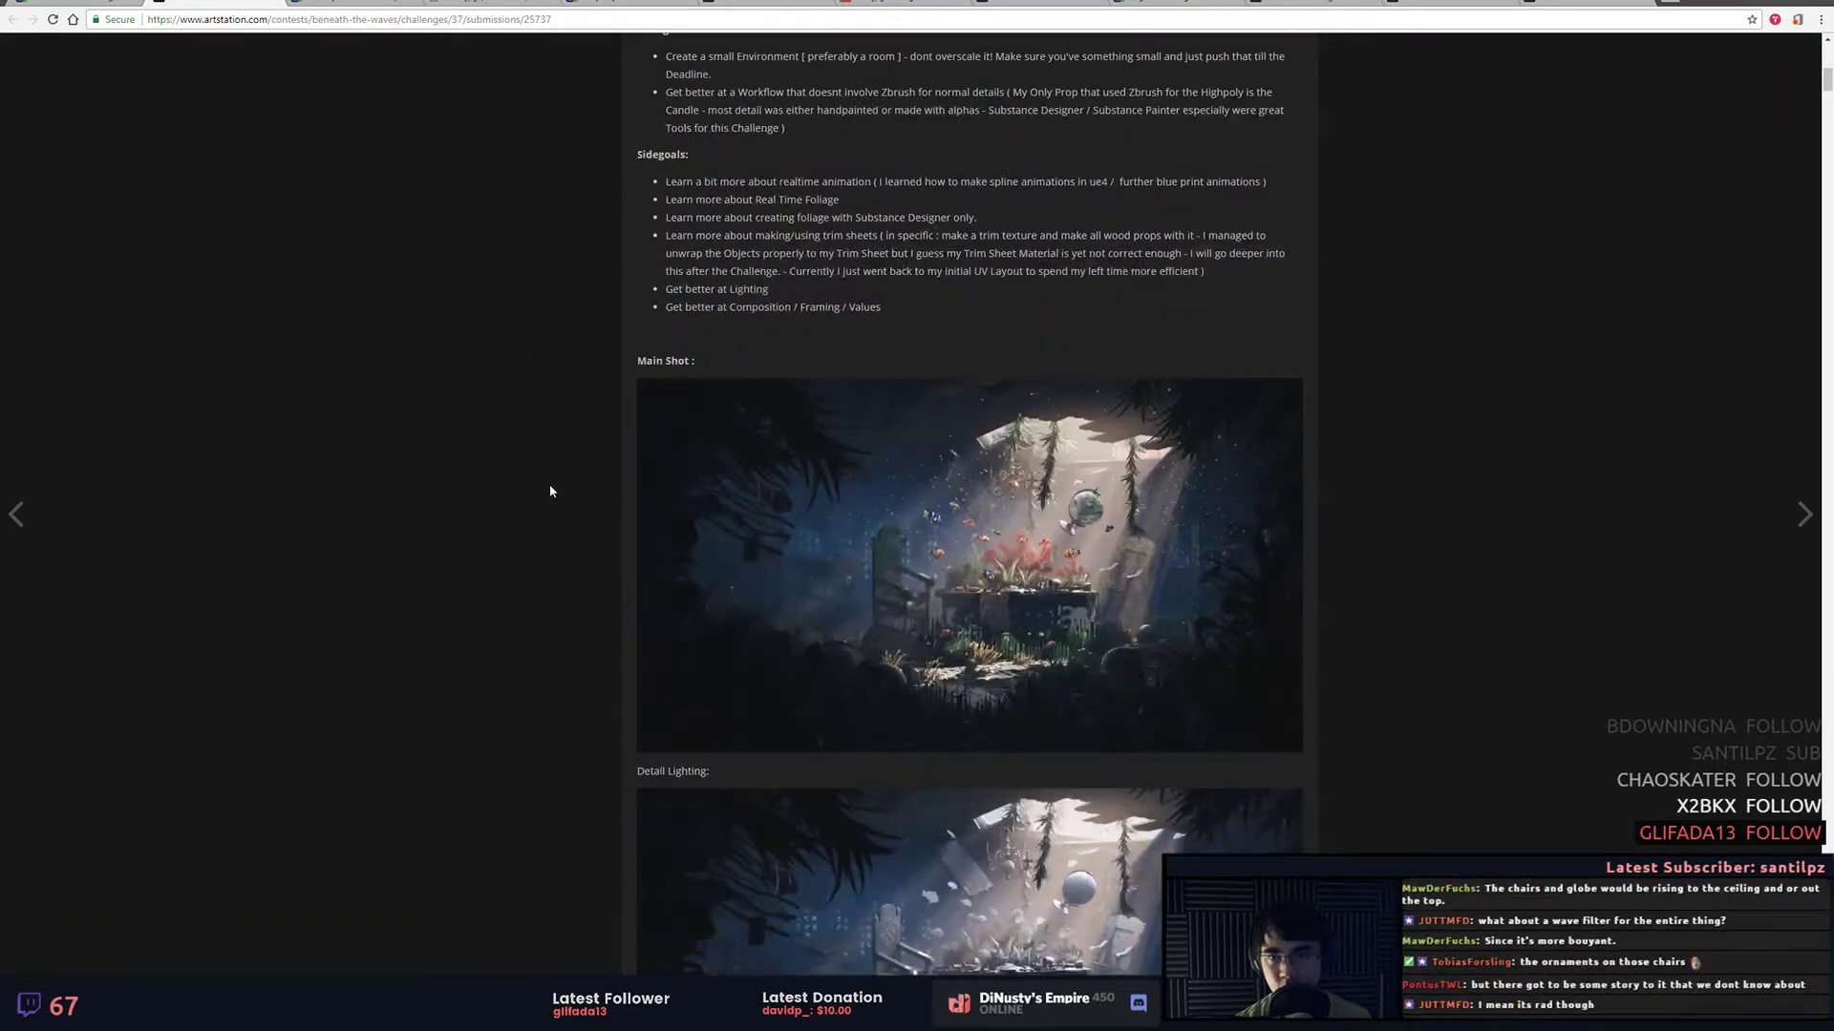
{"action": "scroll", "coordinate": [555, 468], "scroll_direction": "down", "scroll_amount": 5}
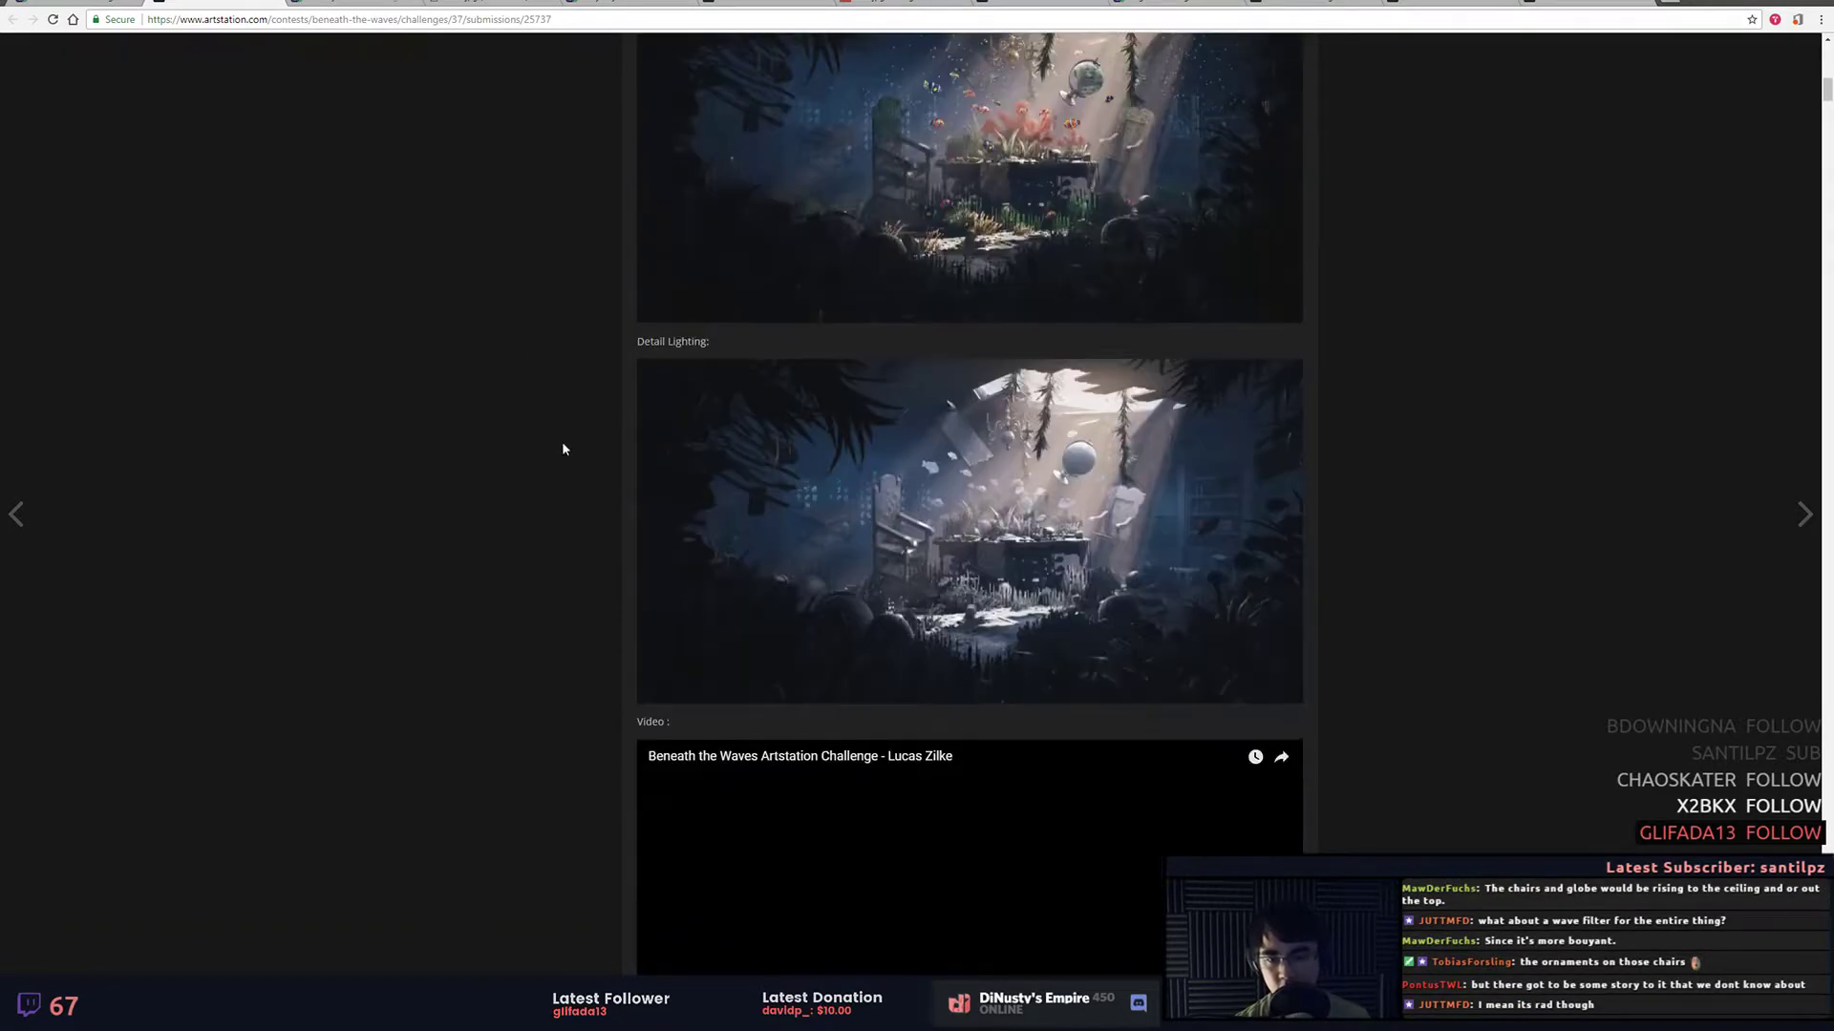
{"action": "scroll", "coordinate": [859, 716], "scroll_direction": "down", "scroll_amount": 2}
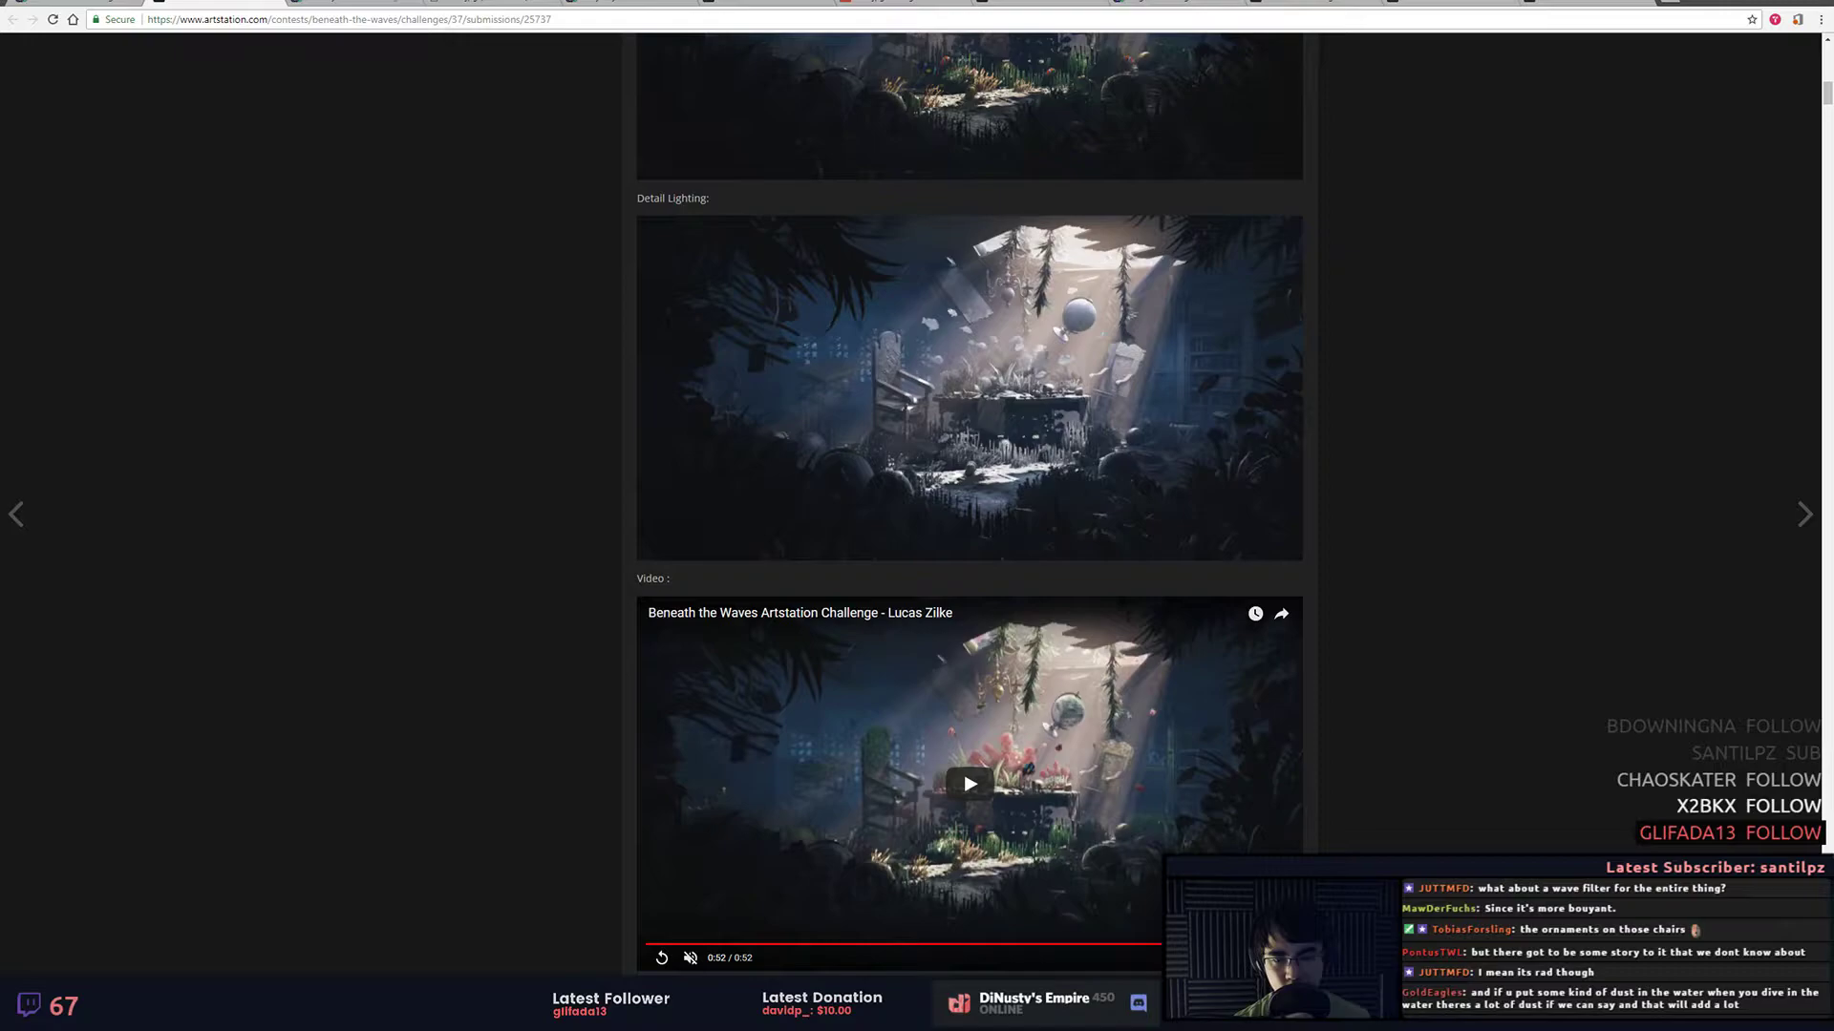
Step: Replay the submission's video from the beginning in full screen
{"action": "left_click", "coordinate": [998, 814]}
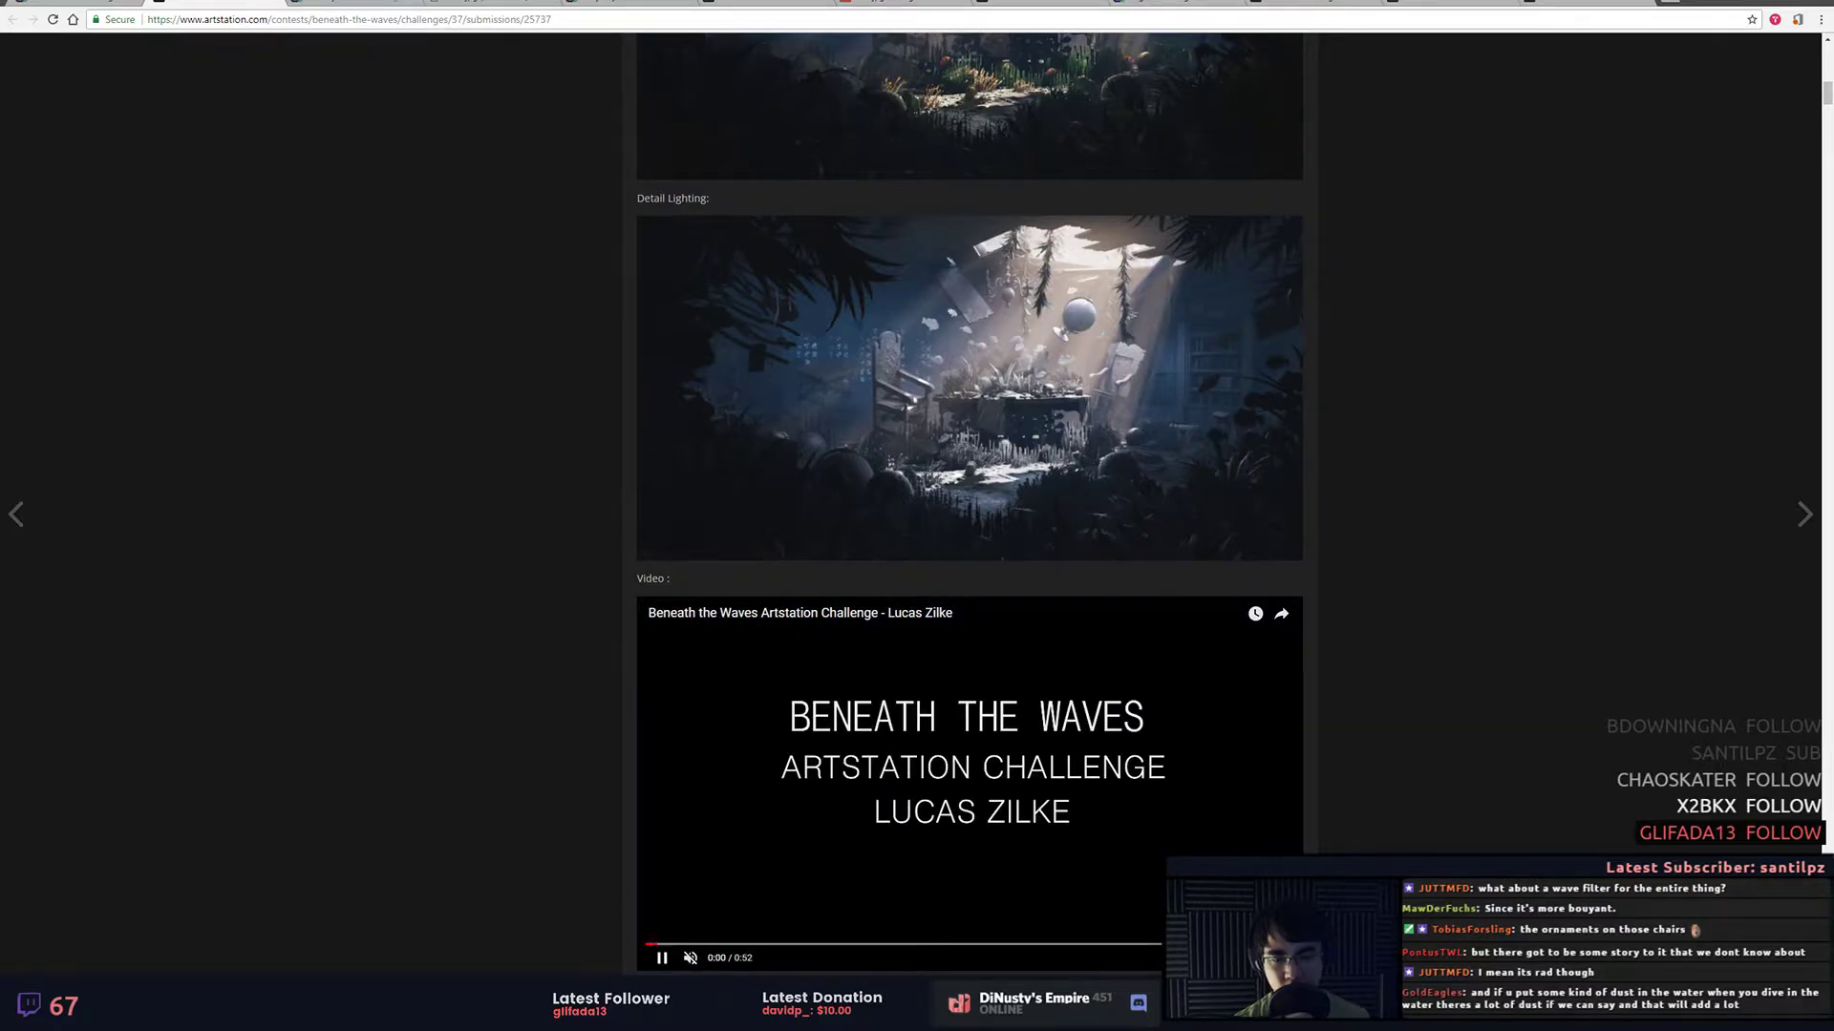
{"action": "left_click", "coordinate": [1241, 896]}
{"action": "left_click", "coordinate": [1258, 919]}
{"action": "left_click", "coordinate": [1279, 958]}
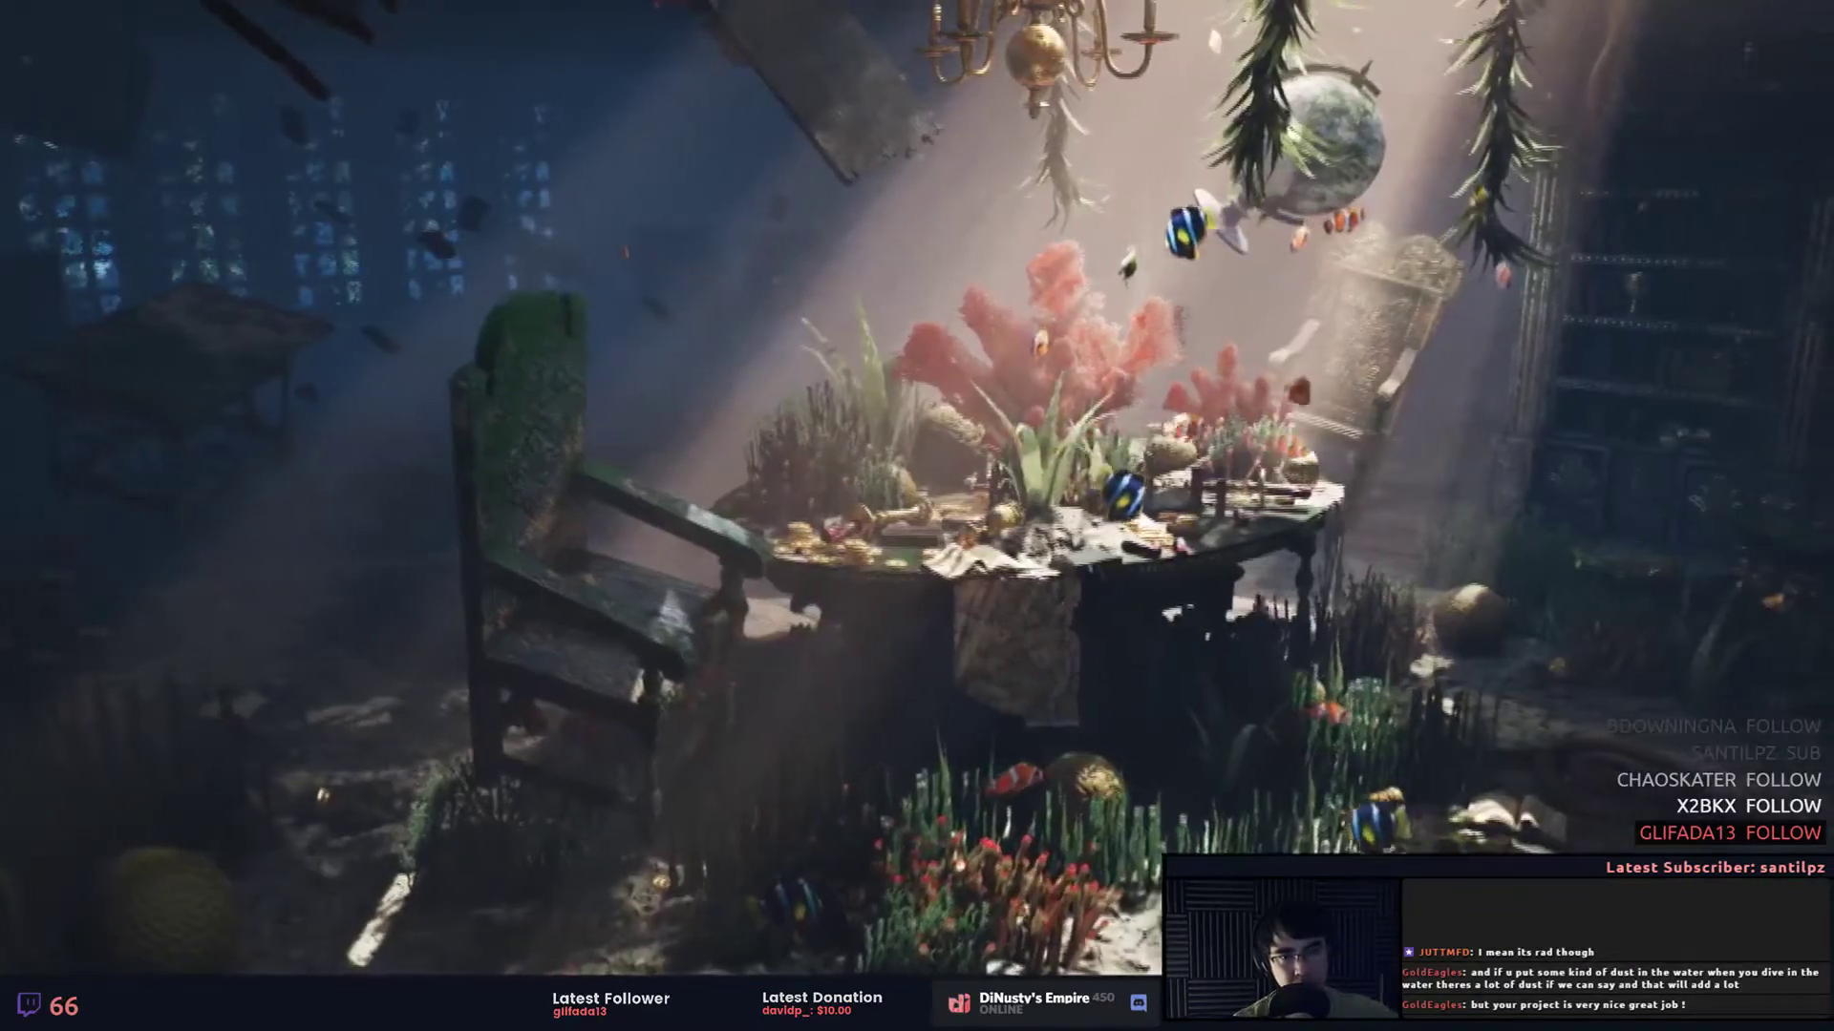
Step: Pause and resume on the video's wide room shot, and skip back to the ornate chair and bookshelf shot
{"action": "left_click", "coordinate": [1652, 762]}
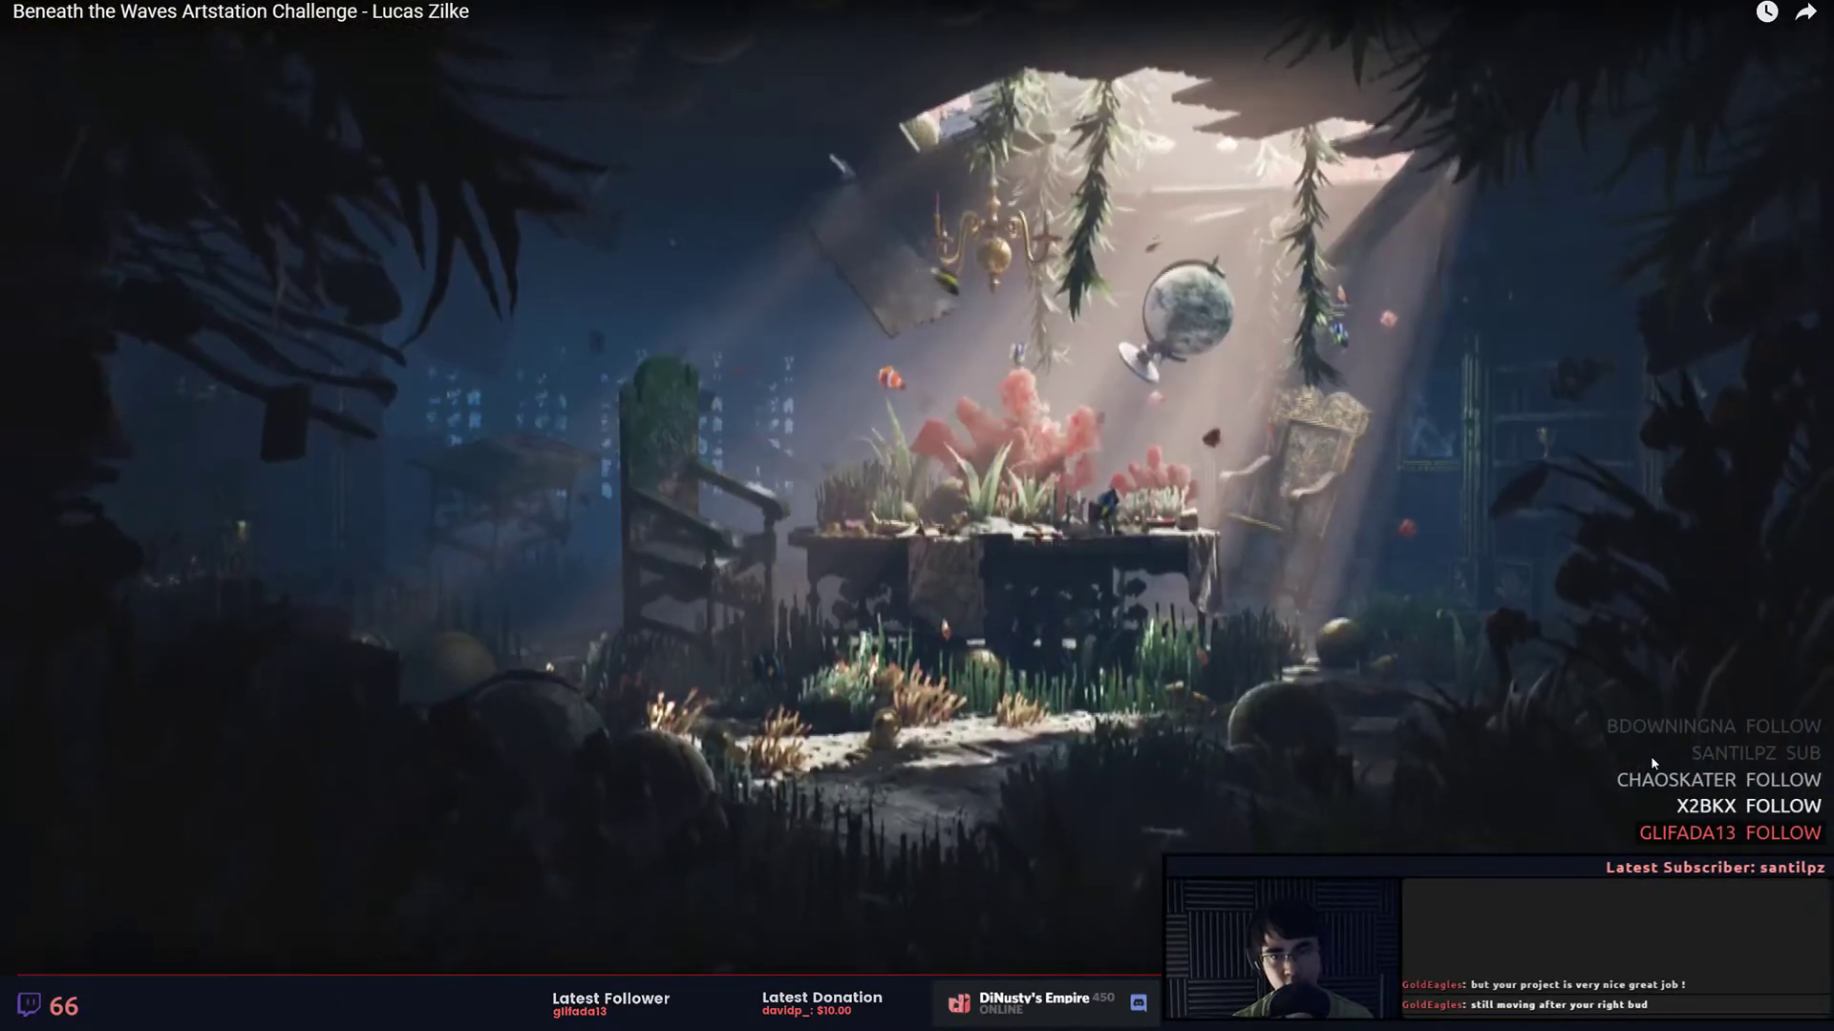
{"action": "left_click", "coordinate": [1652, 760]}
{"action": "left_click", "coordinate": [1652, 760]}
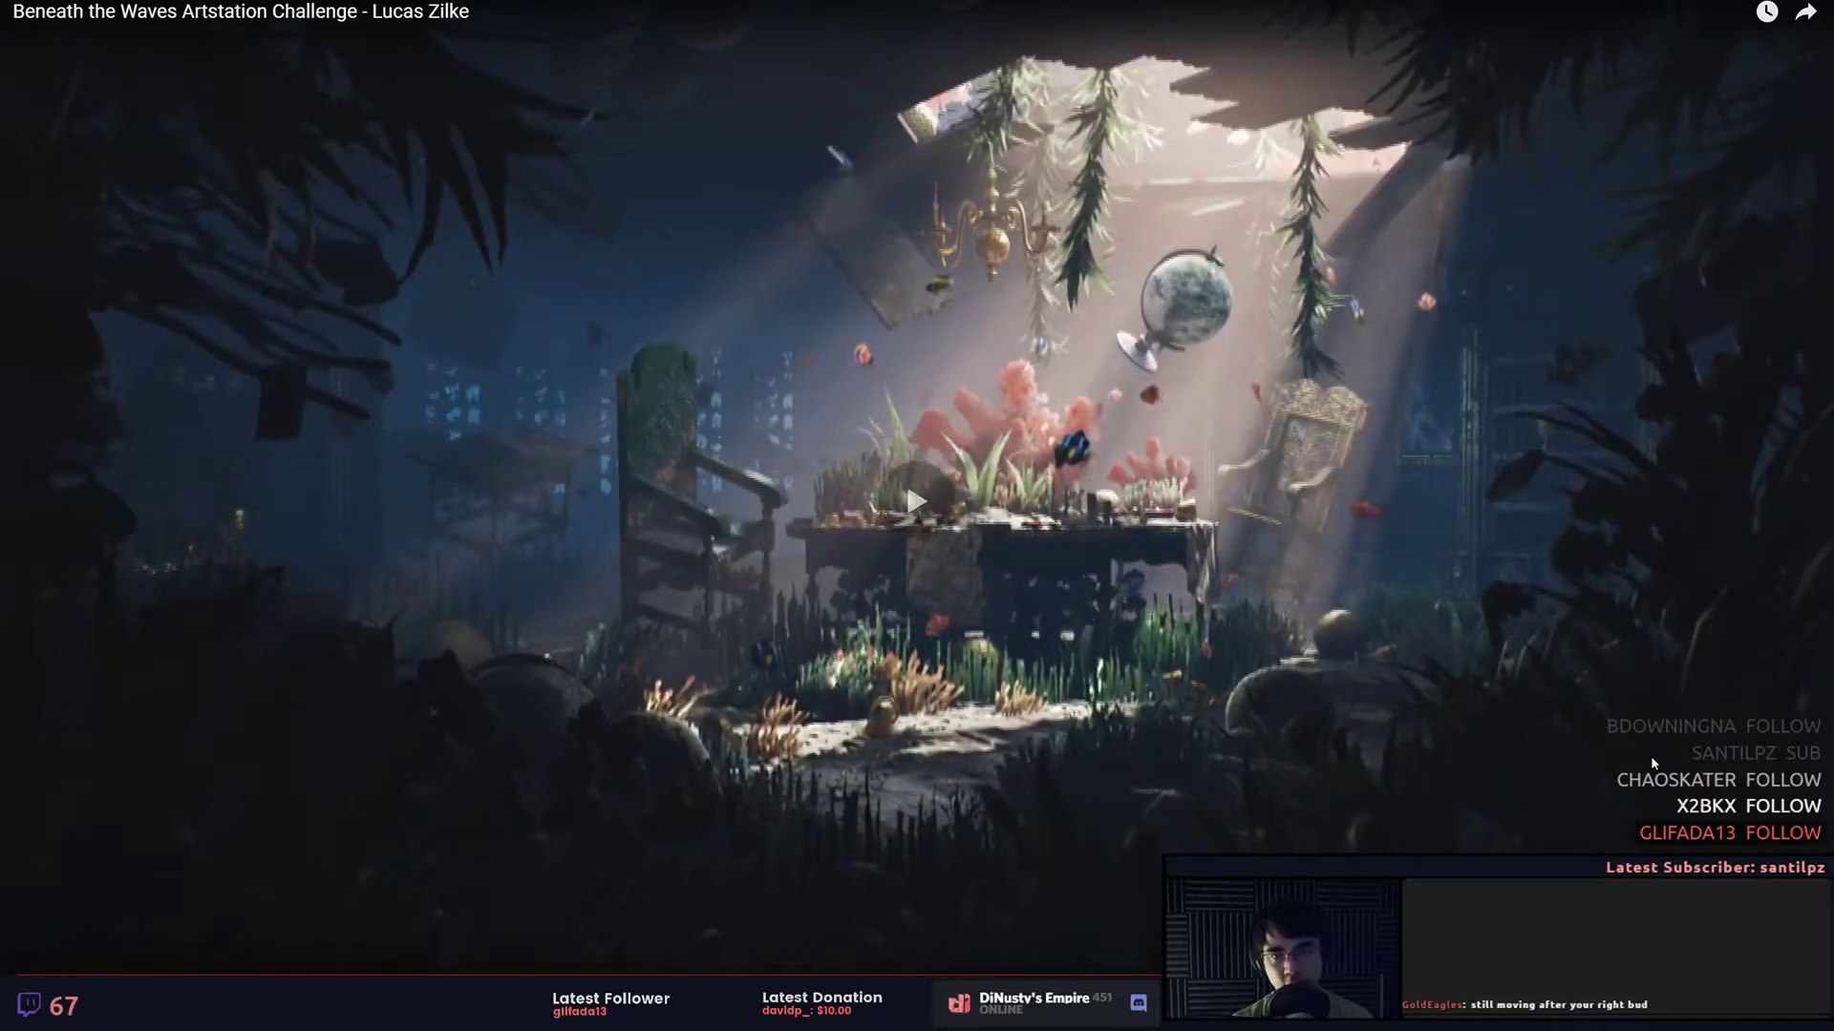
{"action": "key", "text": "Left"}
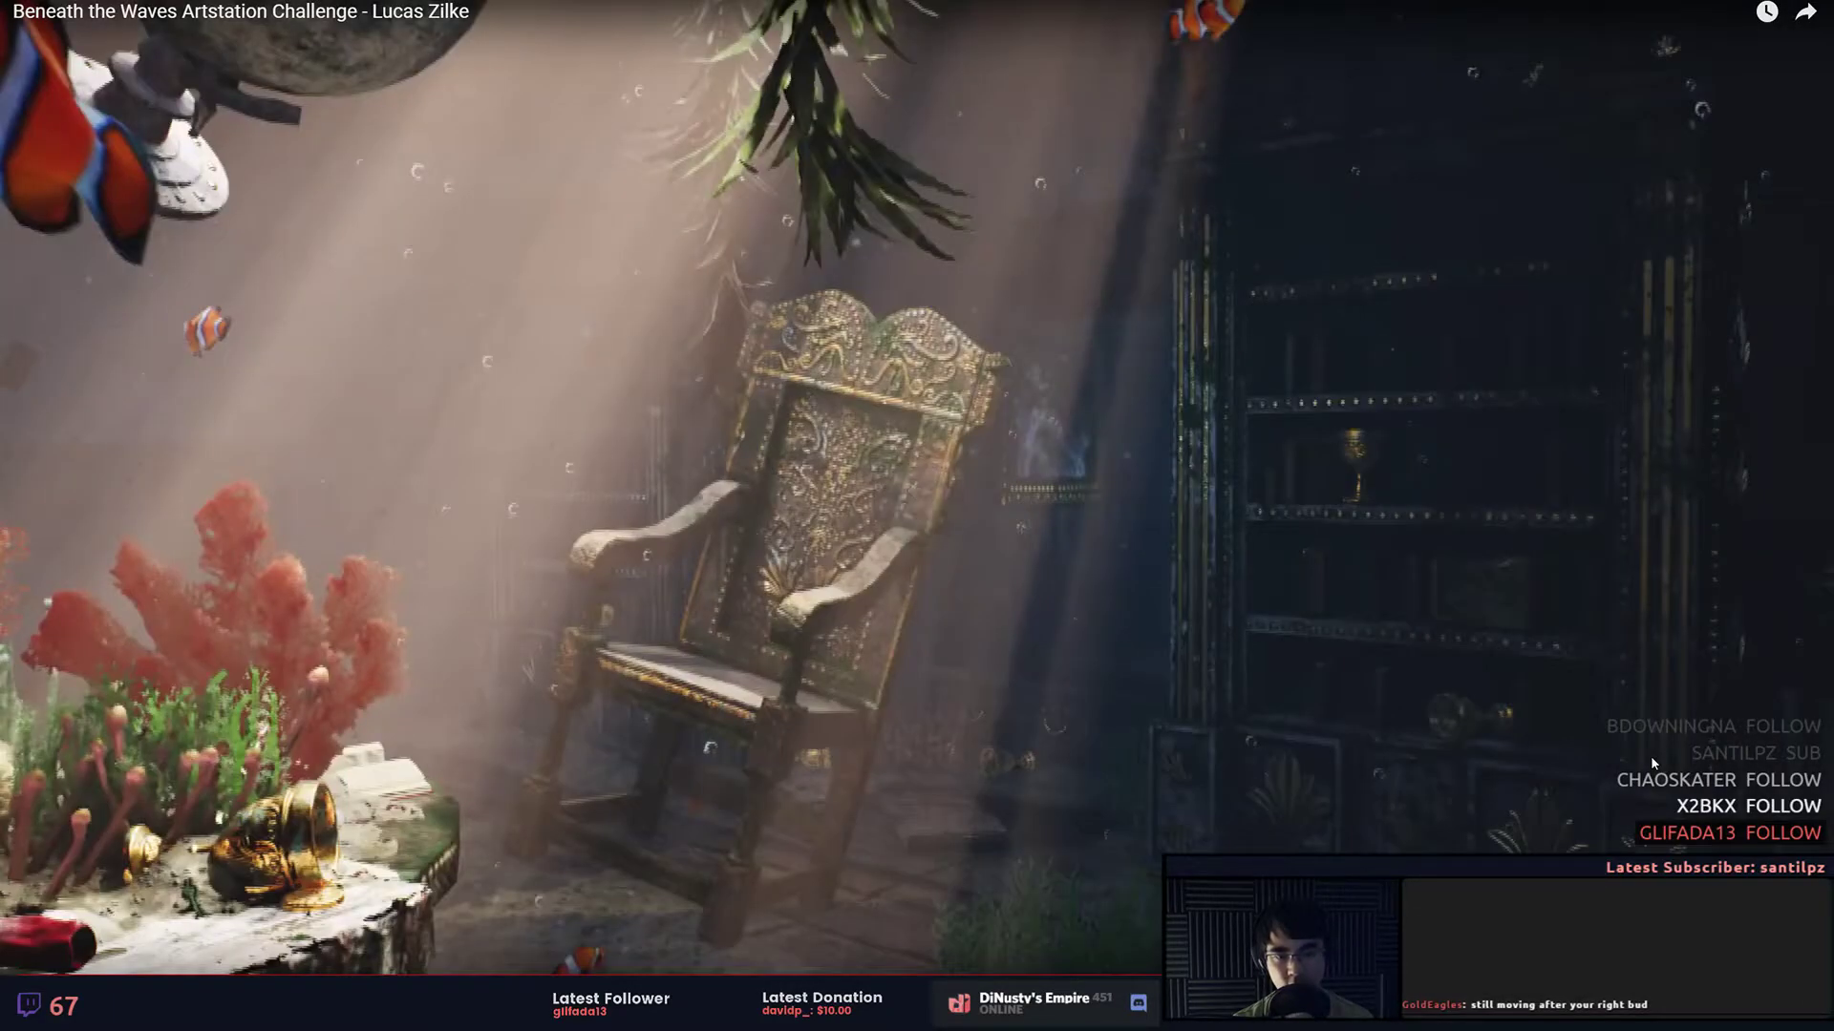
Step: Resume the video to its wide room shot, leave full screen, and review the submission's Supporting Shots and Close Ups images
{"action": "key", "text": "space"}
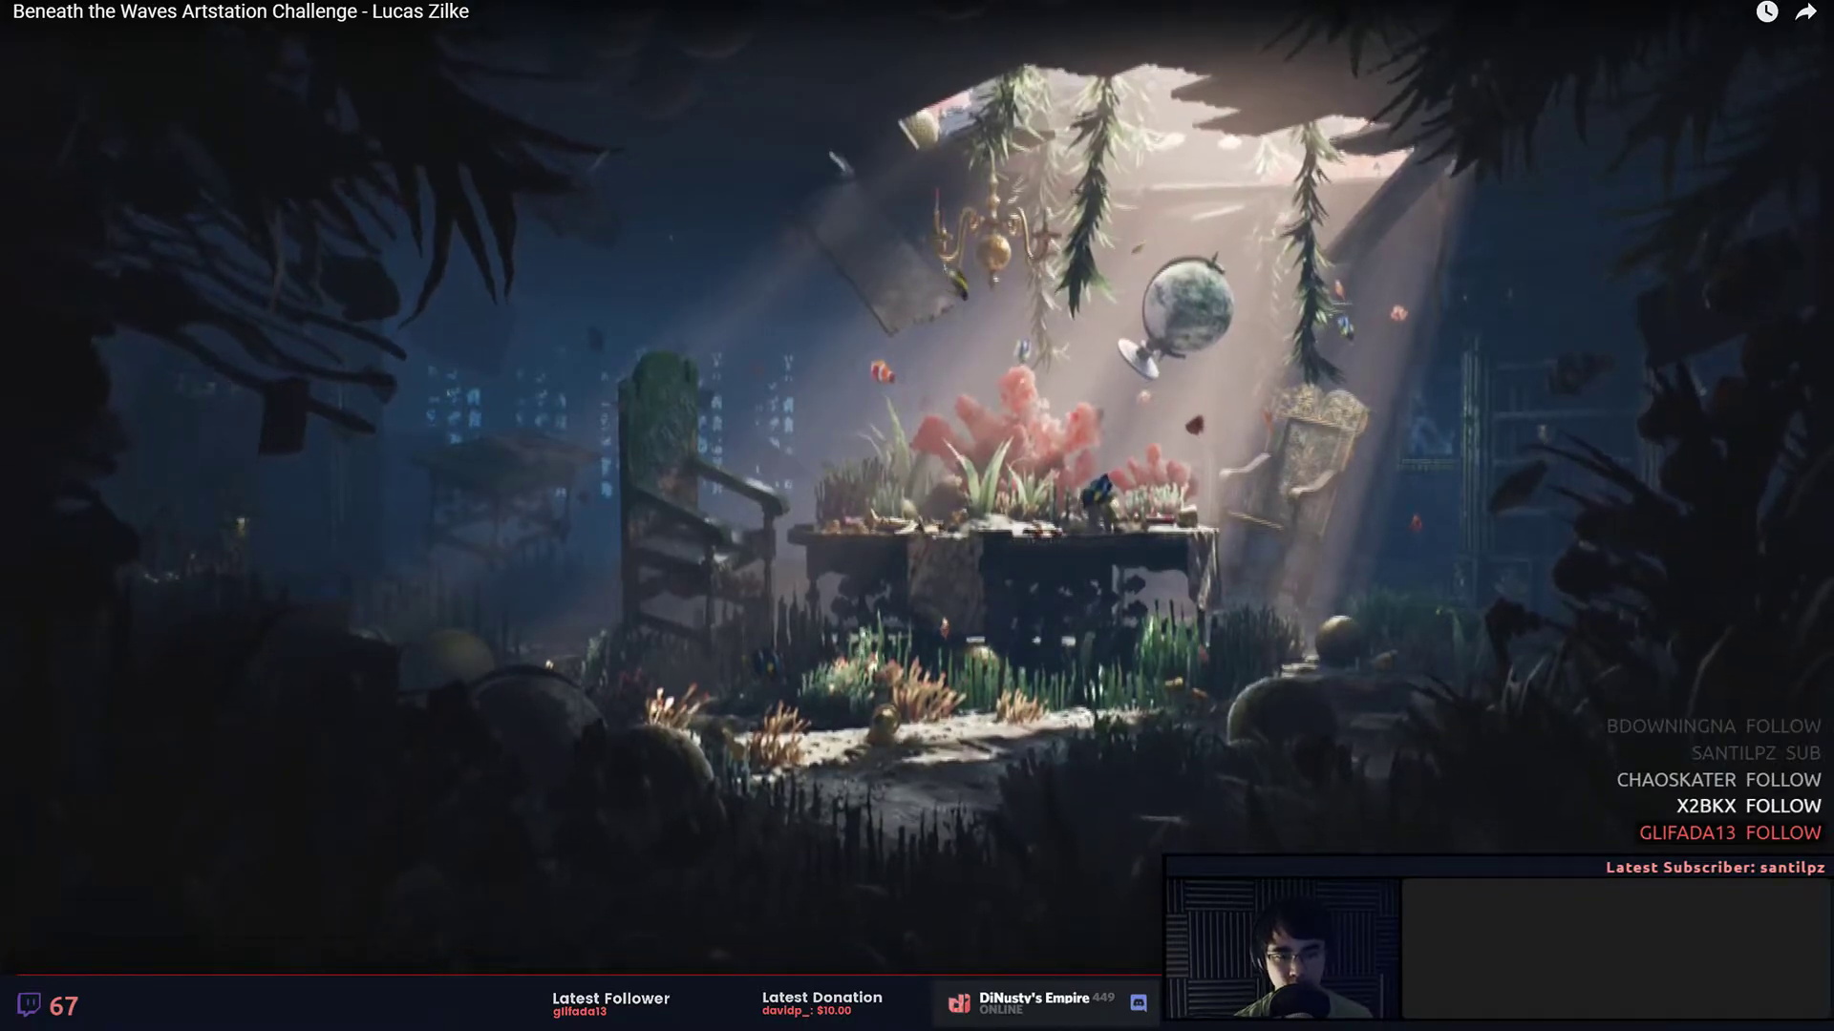
{"action": "key", "text": "Escape"}
{"action": "scroll", "coordinate": [1417, 831], "scroll_direction": "down", "scroll_amount": 7}
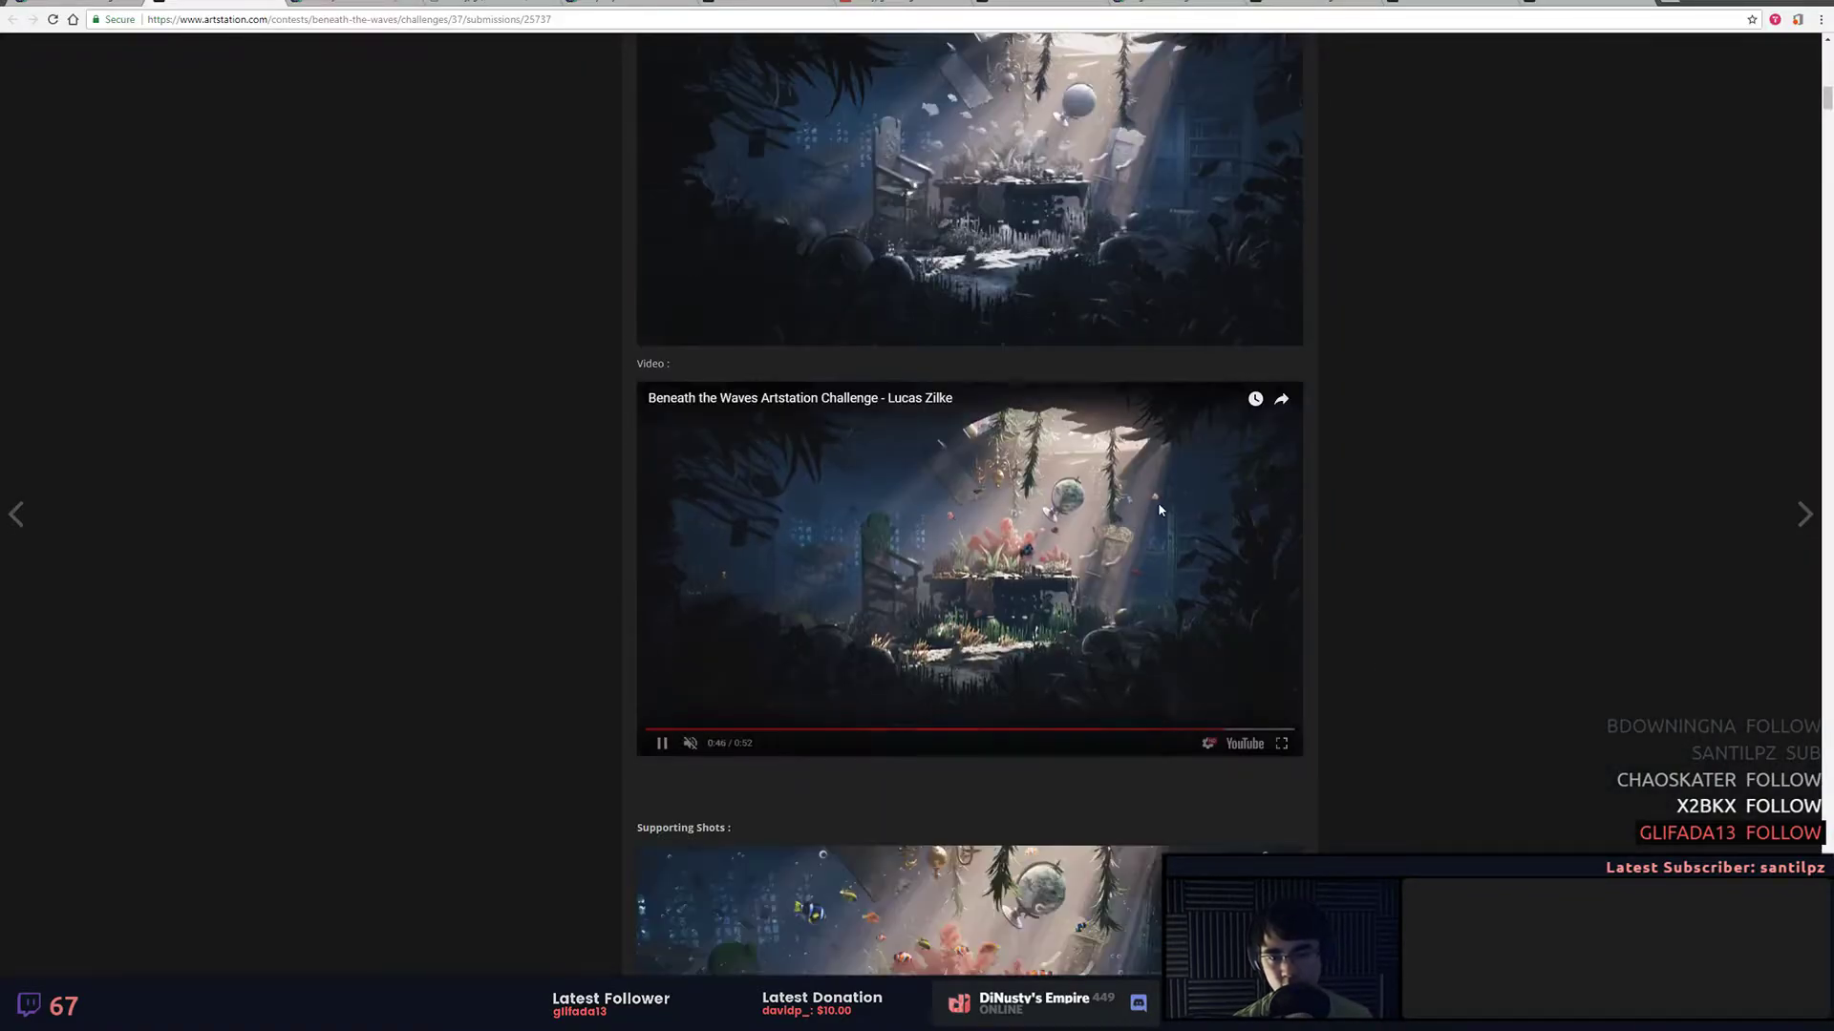
{"action": "scroll", "coordinate": [1475, 673], "scroll_direction": "down", "scroll_amount": 7}
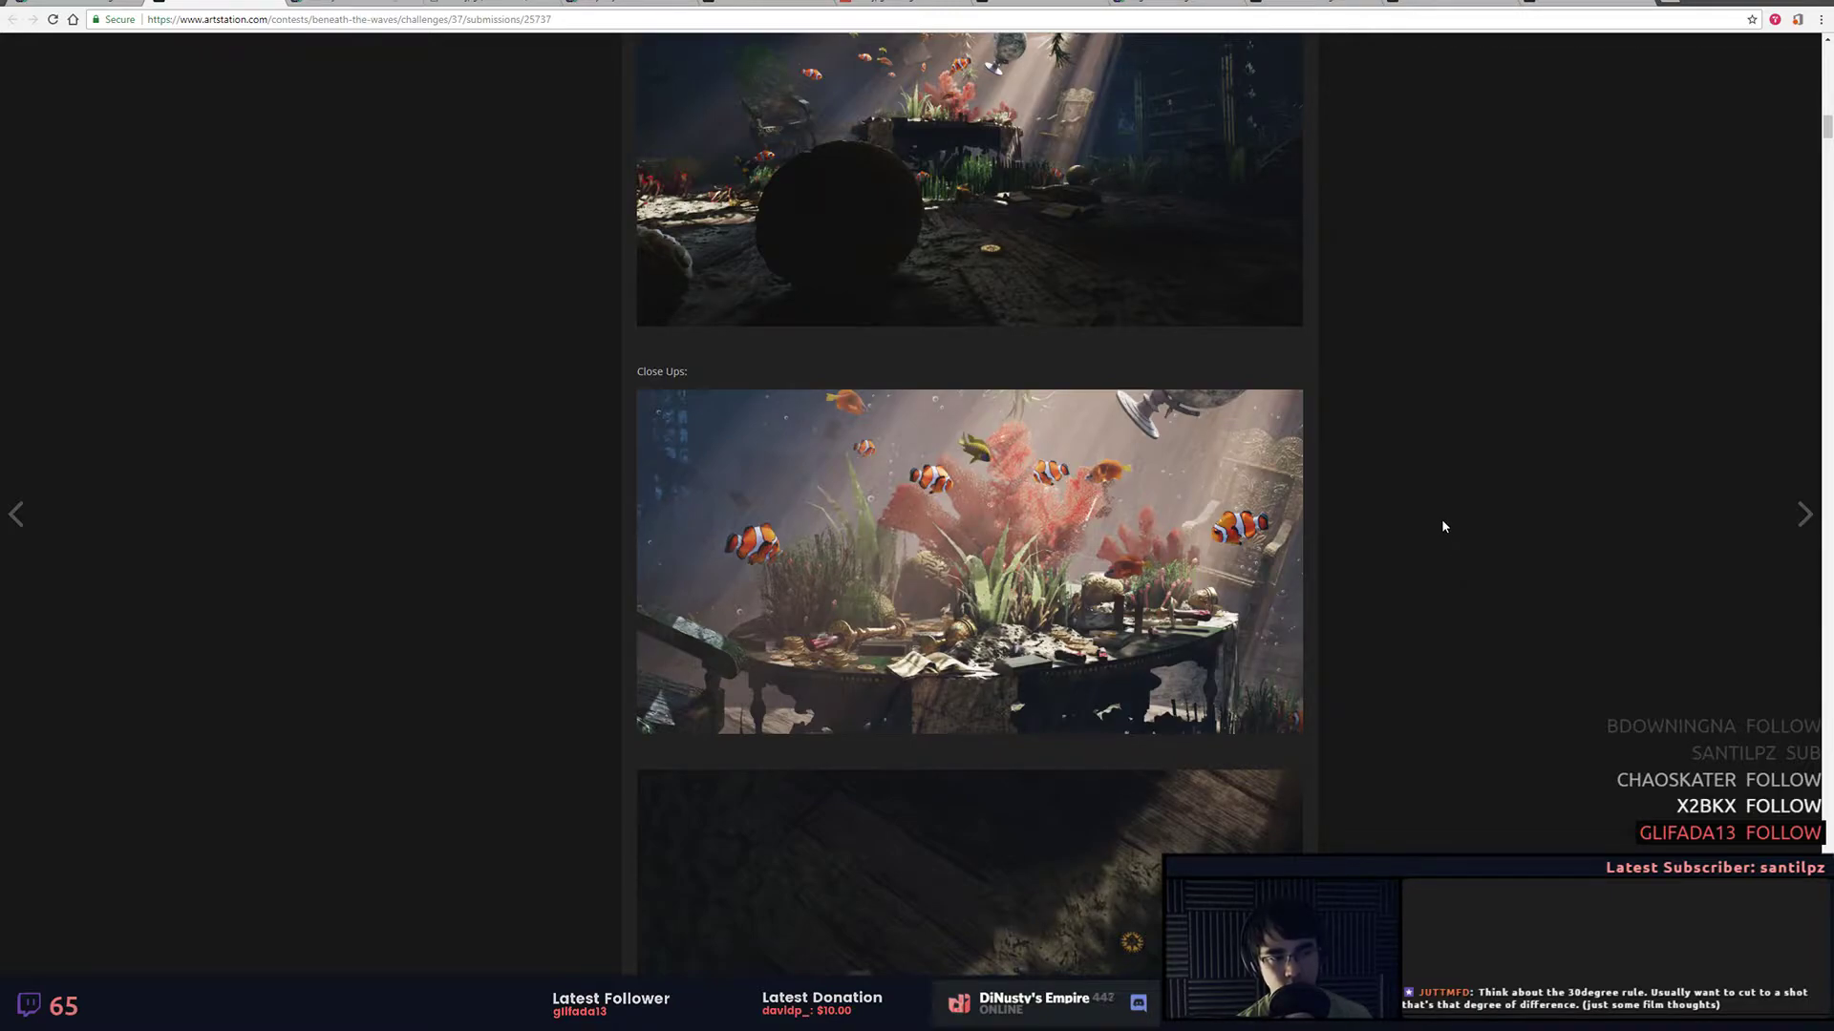
{"action": "scroll", "coordinate": [1442, 525], "scroll_direction": "down", "scroll_amount": 1}
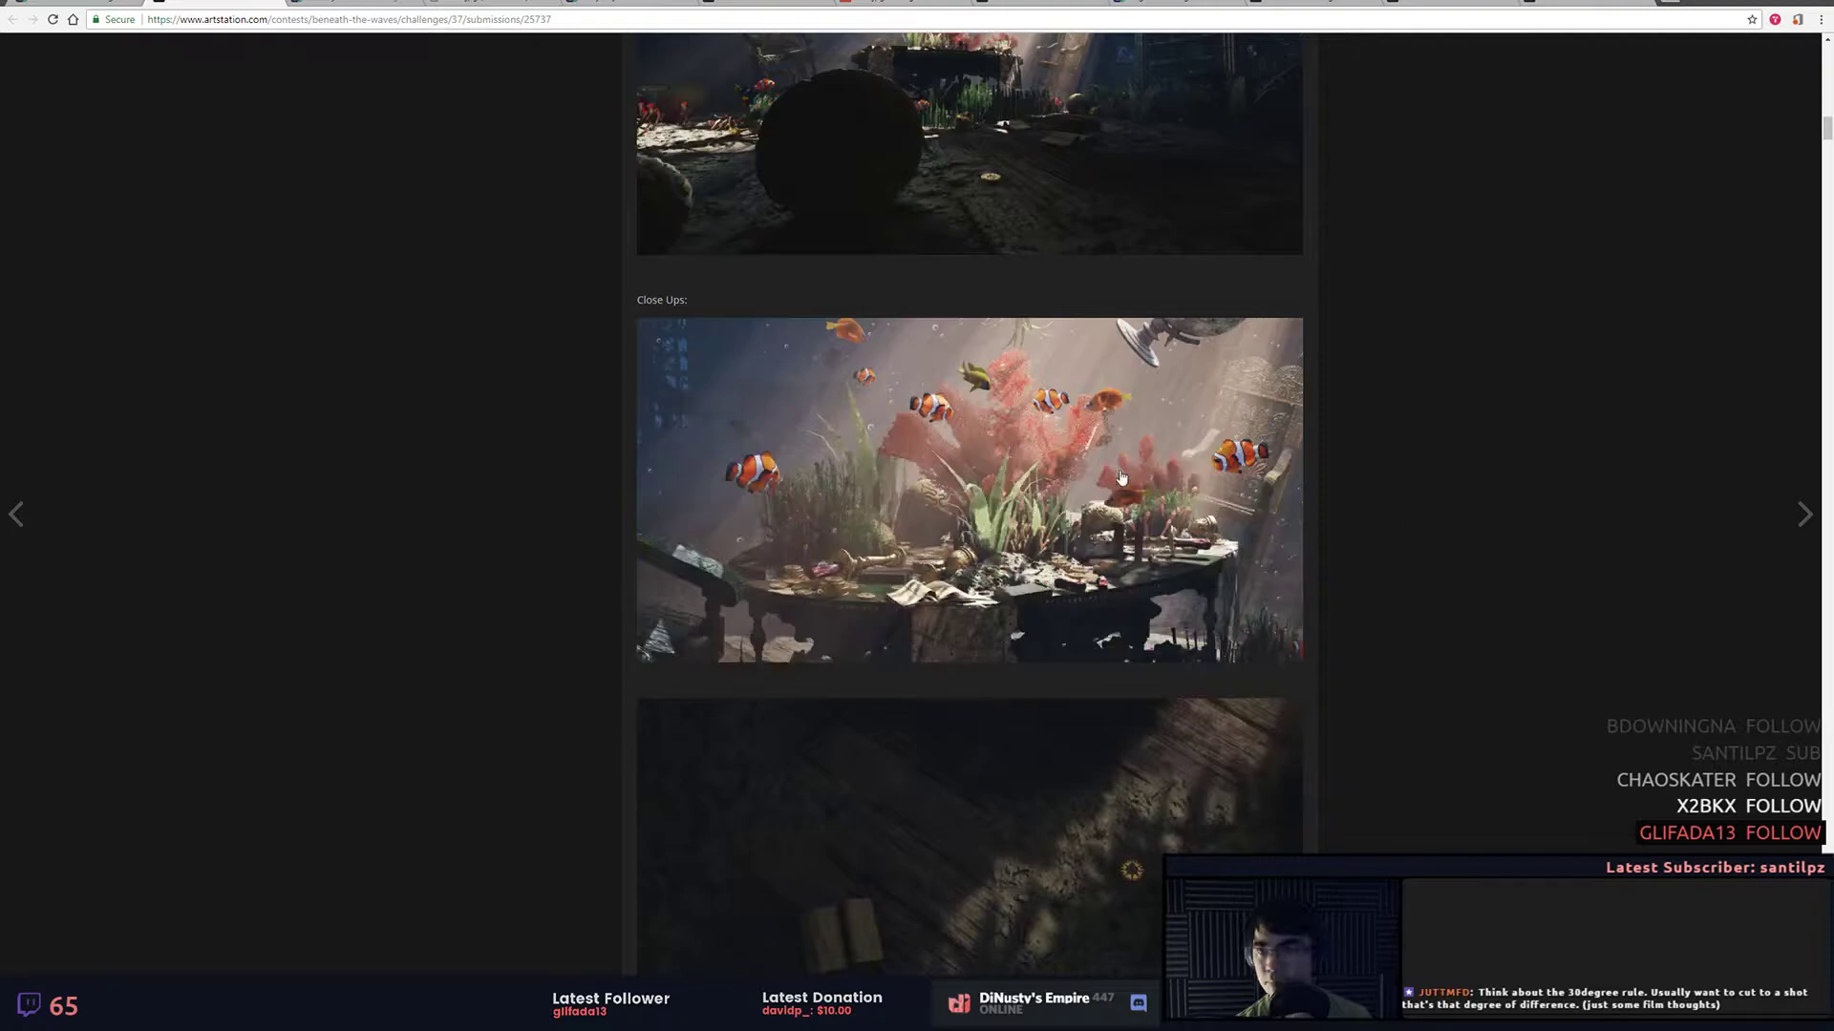
Step: Open the Subway gallery on imgur, view its first image enlarged, and check the critique request in Discord's stream-critique channel
{"action": "left_click", "coordinate": [349, 9]}
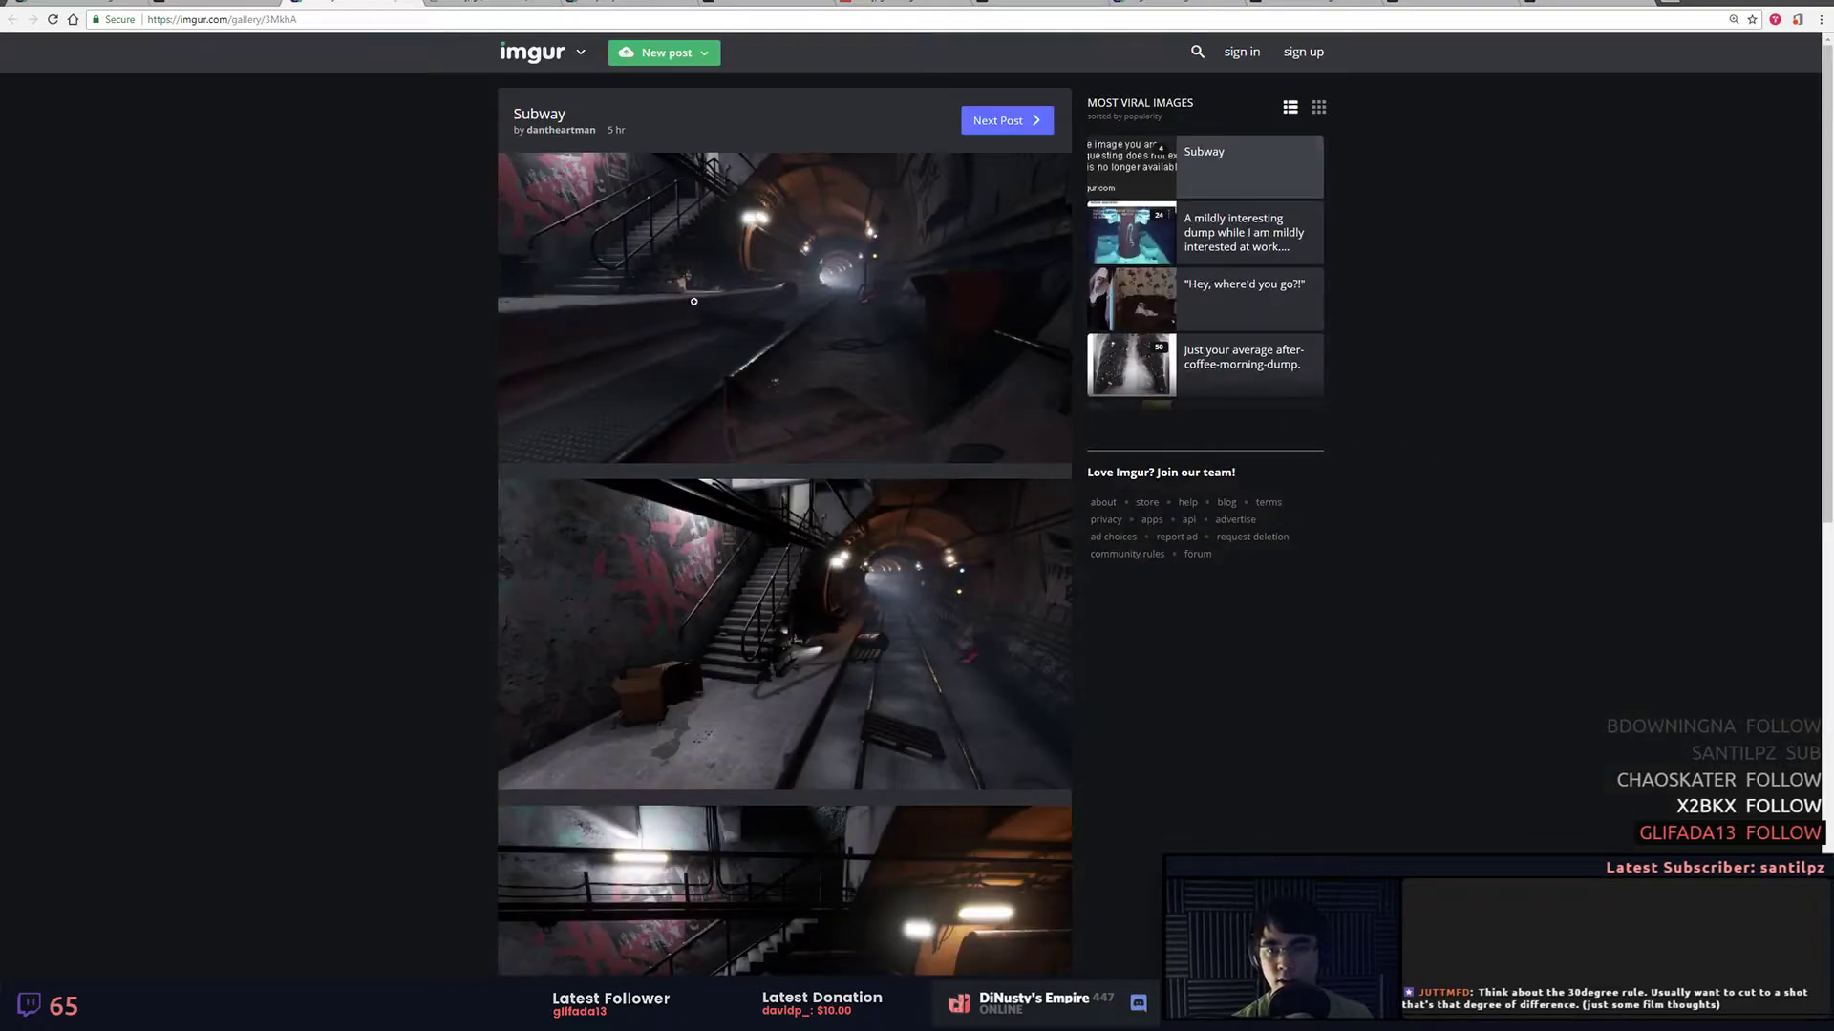
{"action": "left_click", "coordinate": [688, 298]}
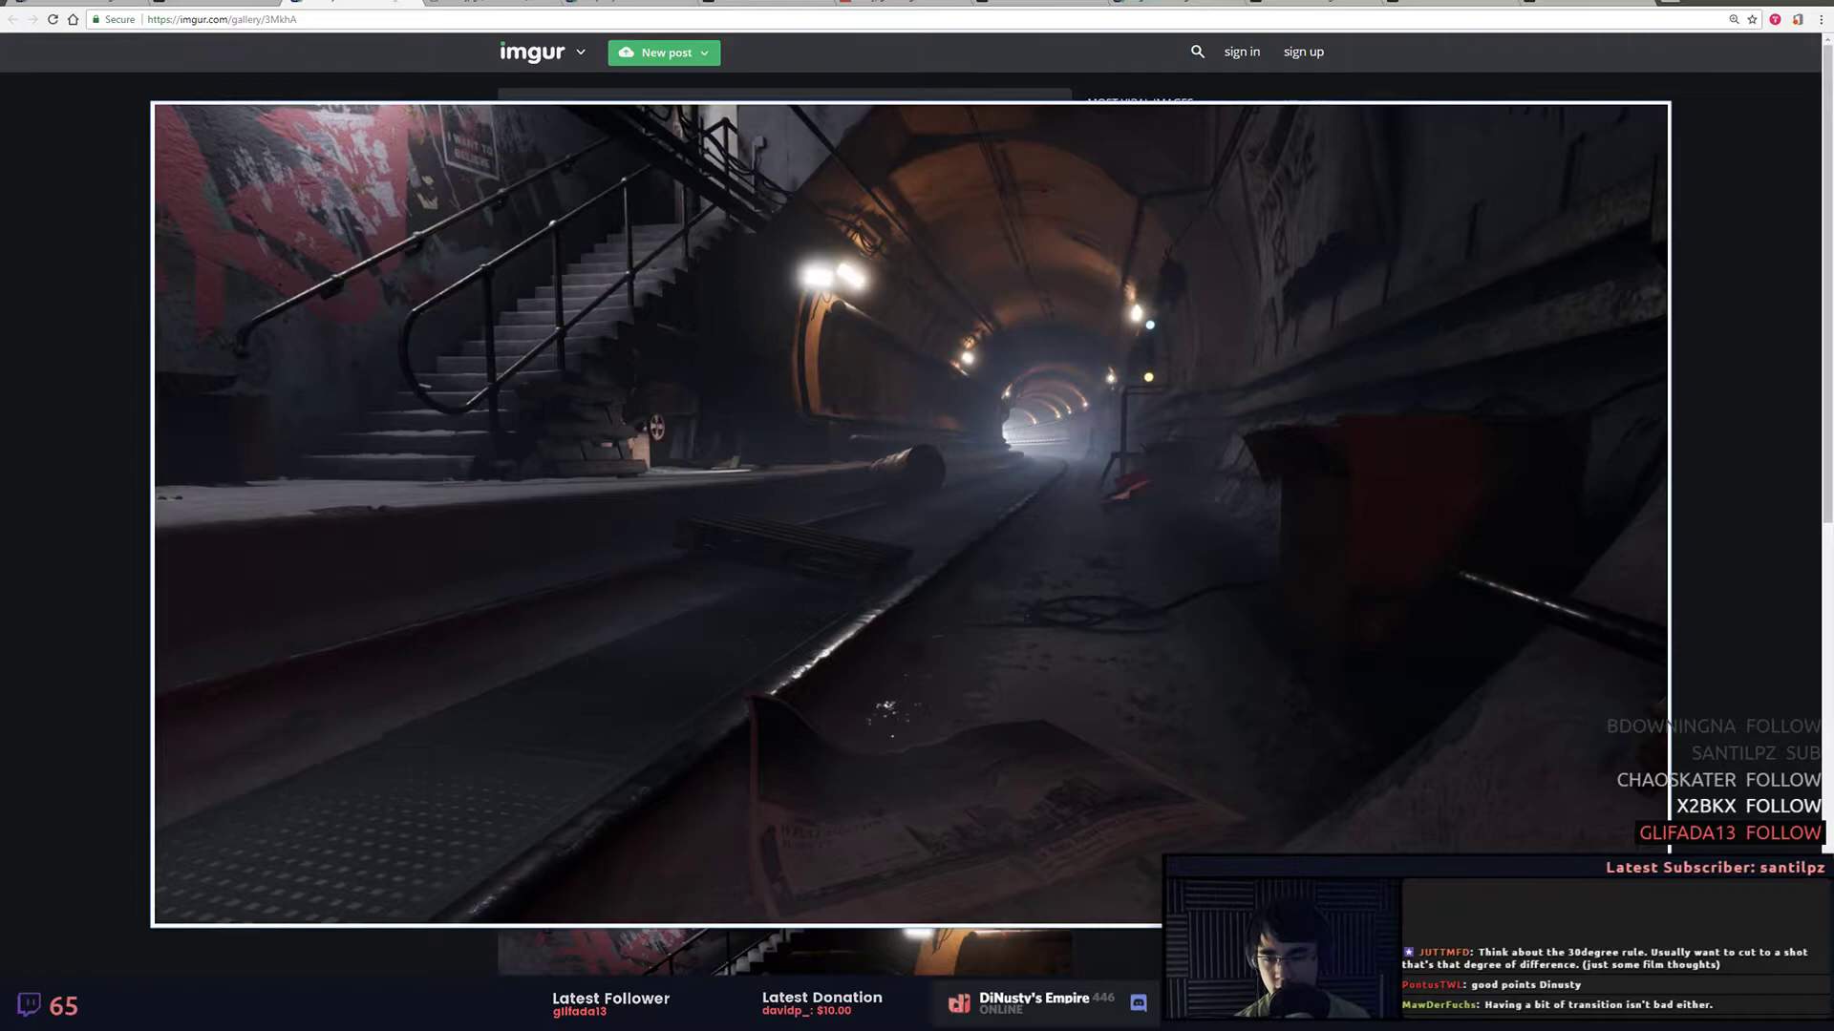
{"action": "left_click", "coordinate": [927, 668]}
{"action": "key", "text": "alt+Tab"}
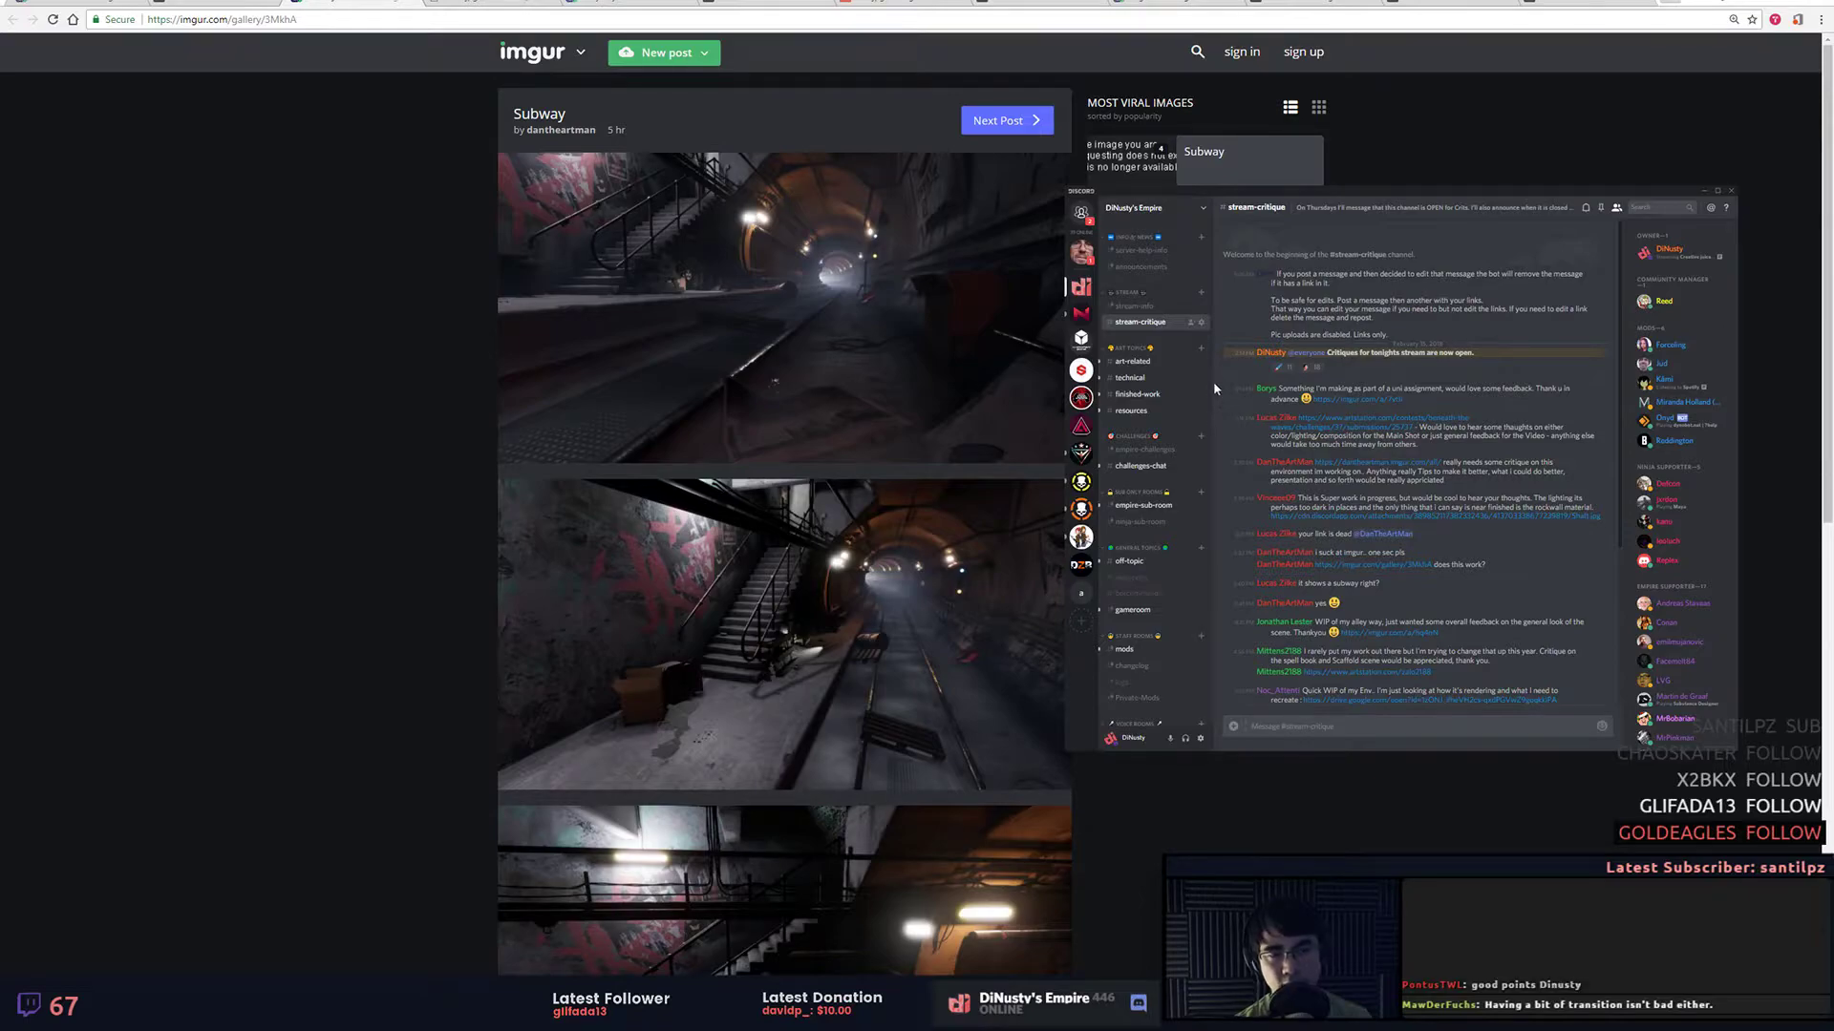
Step: Return to the Subway gallery and examine the enlarged first tunnel image and the second image with stairs and platform
{"action": "left_click", "coordinate": [911, 328]}
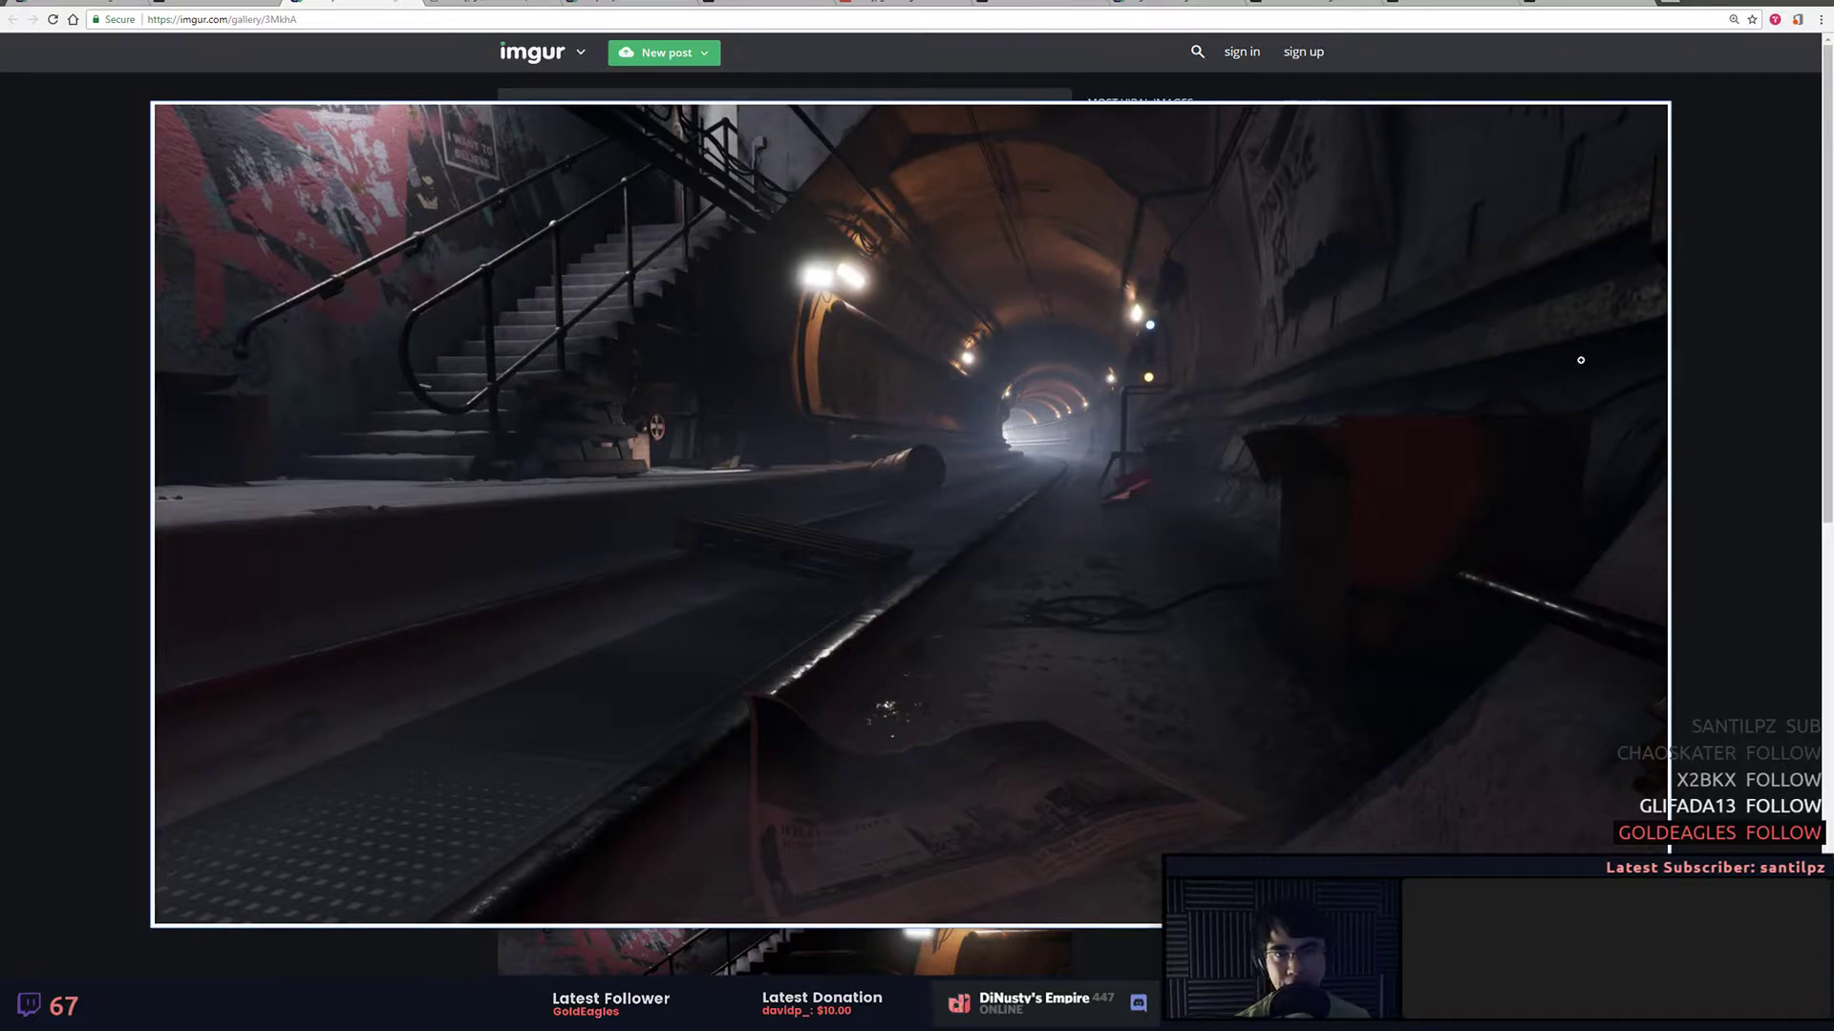
{"action": "left_click", "coordinate": [135, 564]}
{"action": "scroll", "coordinate": [511, 552], "scroll_direction": "down", "scroll_amount": 1}
{"action": "left_click", "coordinate": [702, 546]}
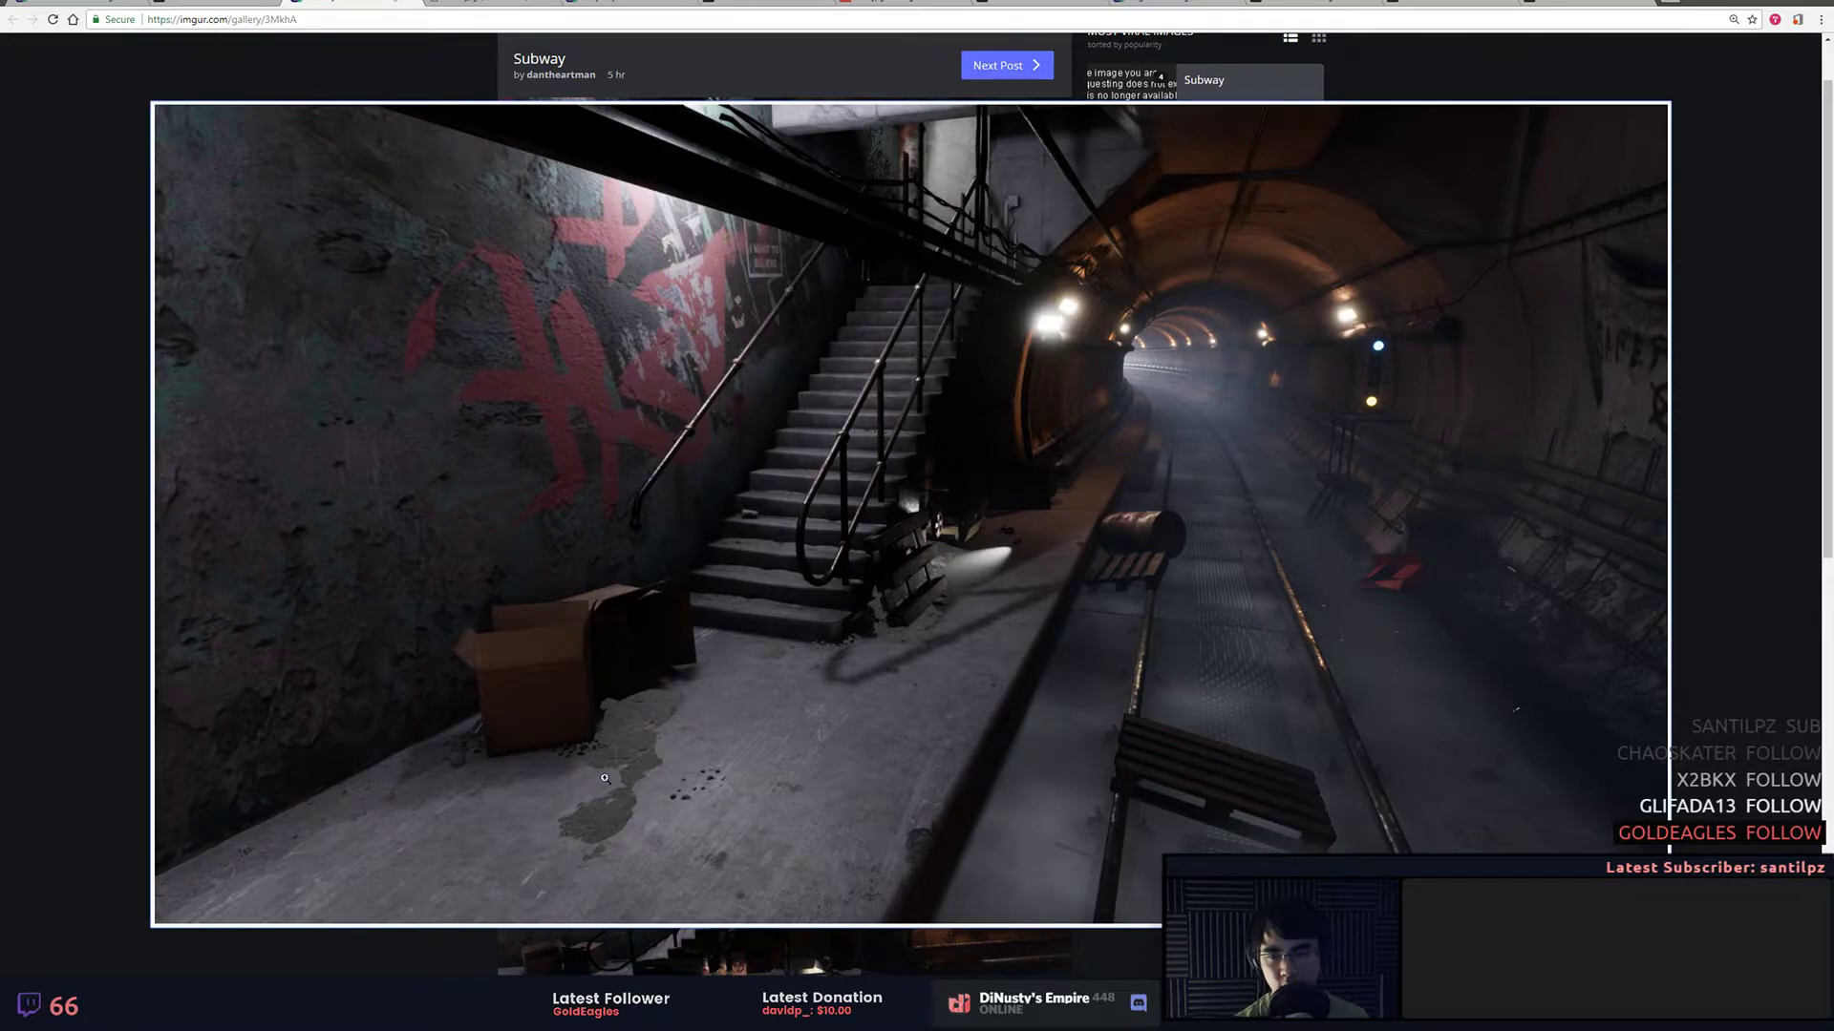
{"action": "left_click", "coordinate": [1286, 678]}
Step: Look over all the Subway images and examine the last one, with the stairs and open cardboard box, enlarged
{"action": "scroll", "coordinate": [761, 655], "scroll_direction": "down", "scroll_amount": 5}
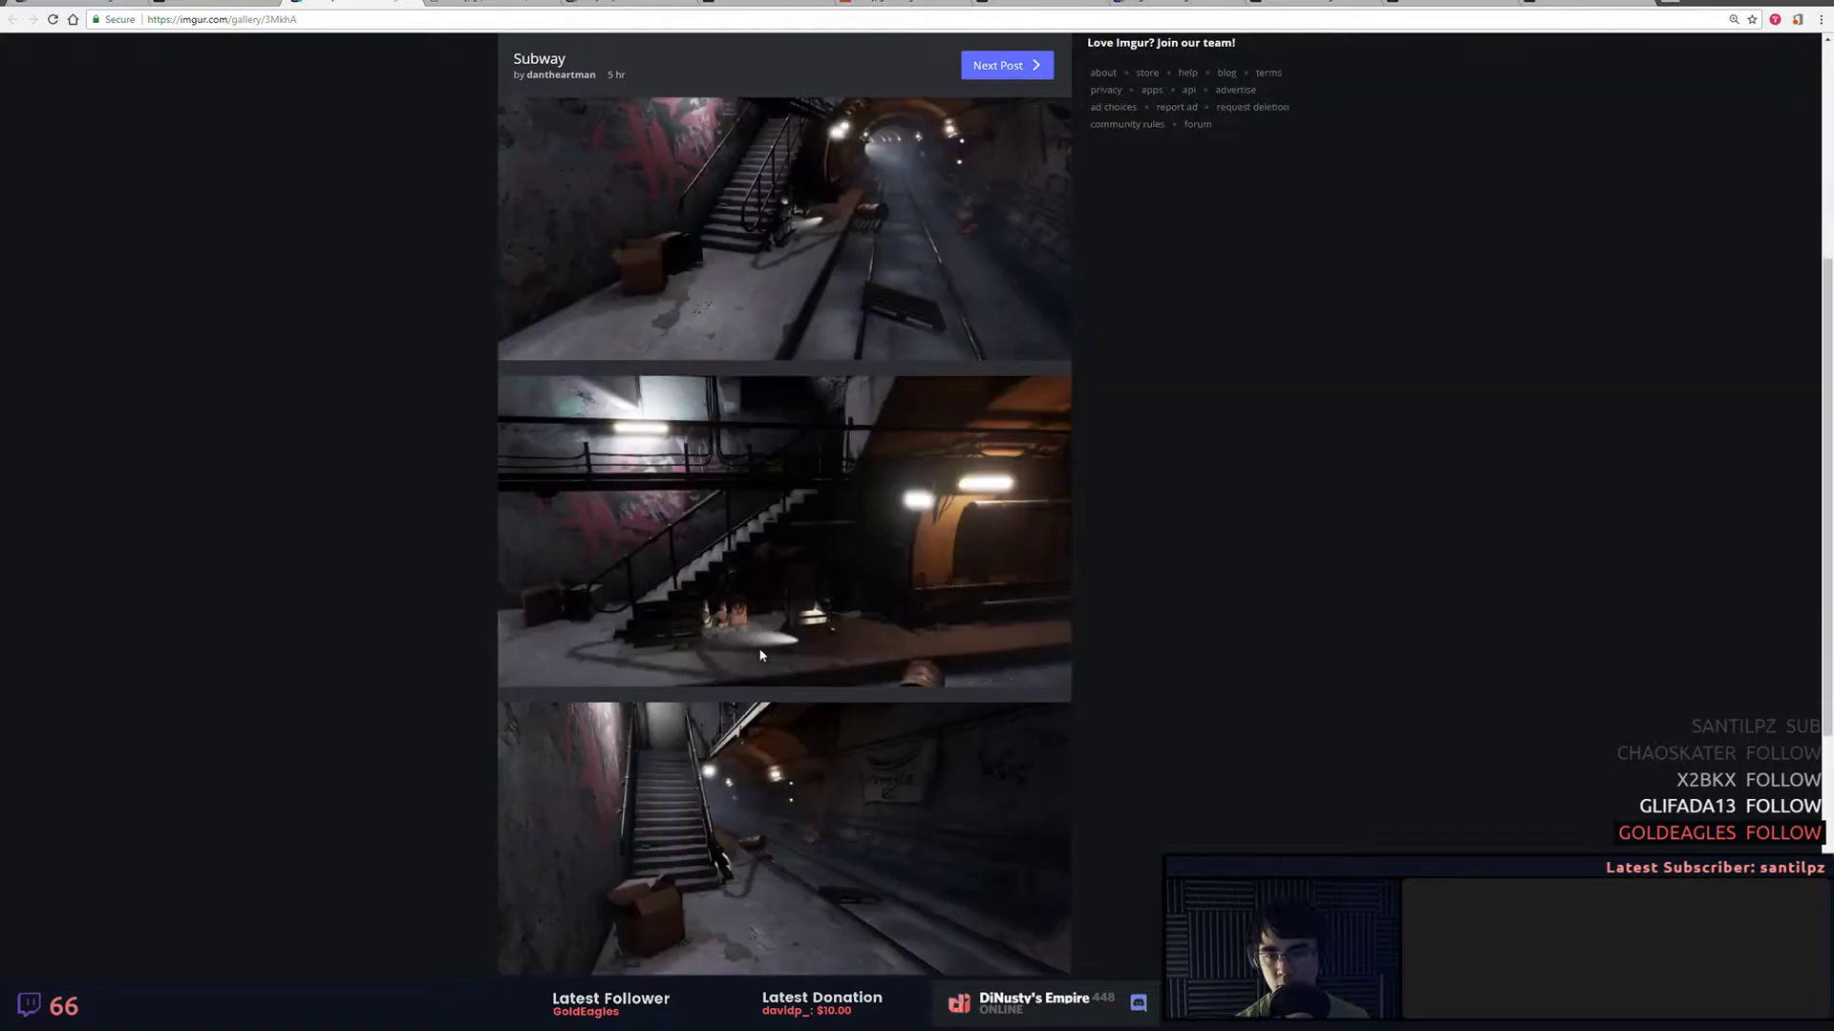
{"action": "scroll", "coordinate": [1327, 620], "scroll_direction": "down", "scroll_amount": 2}
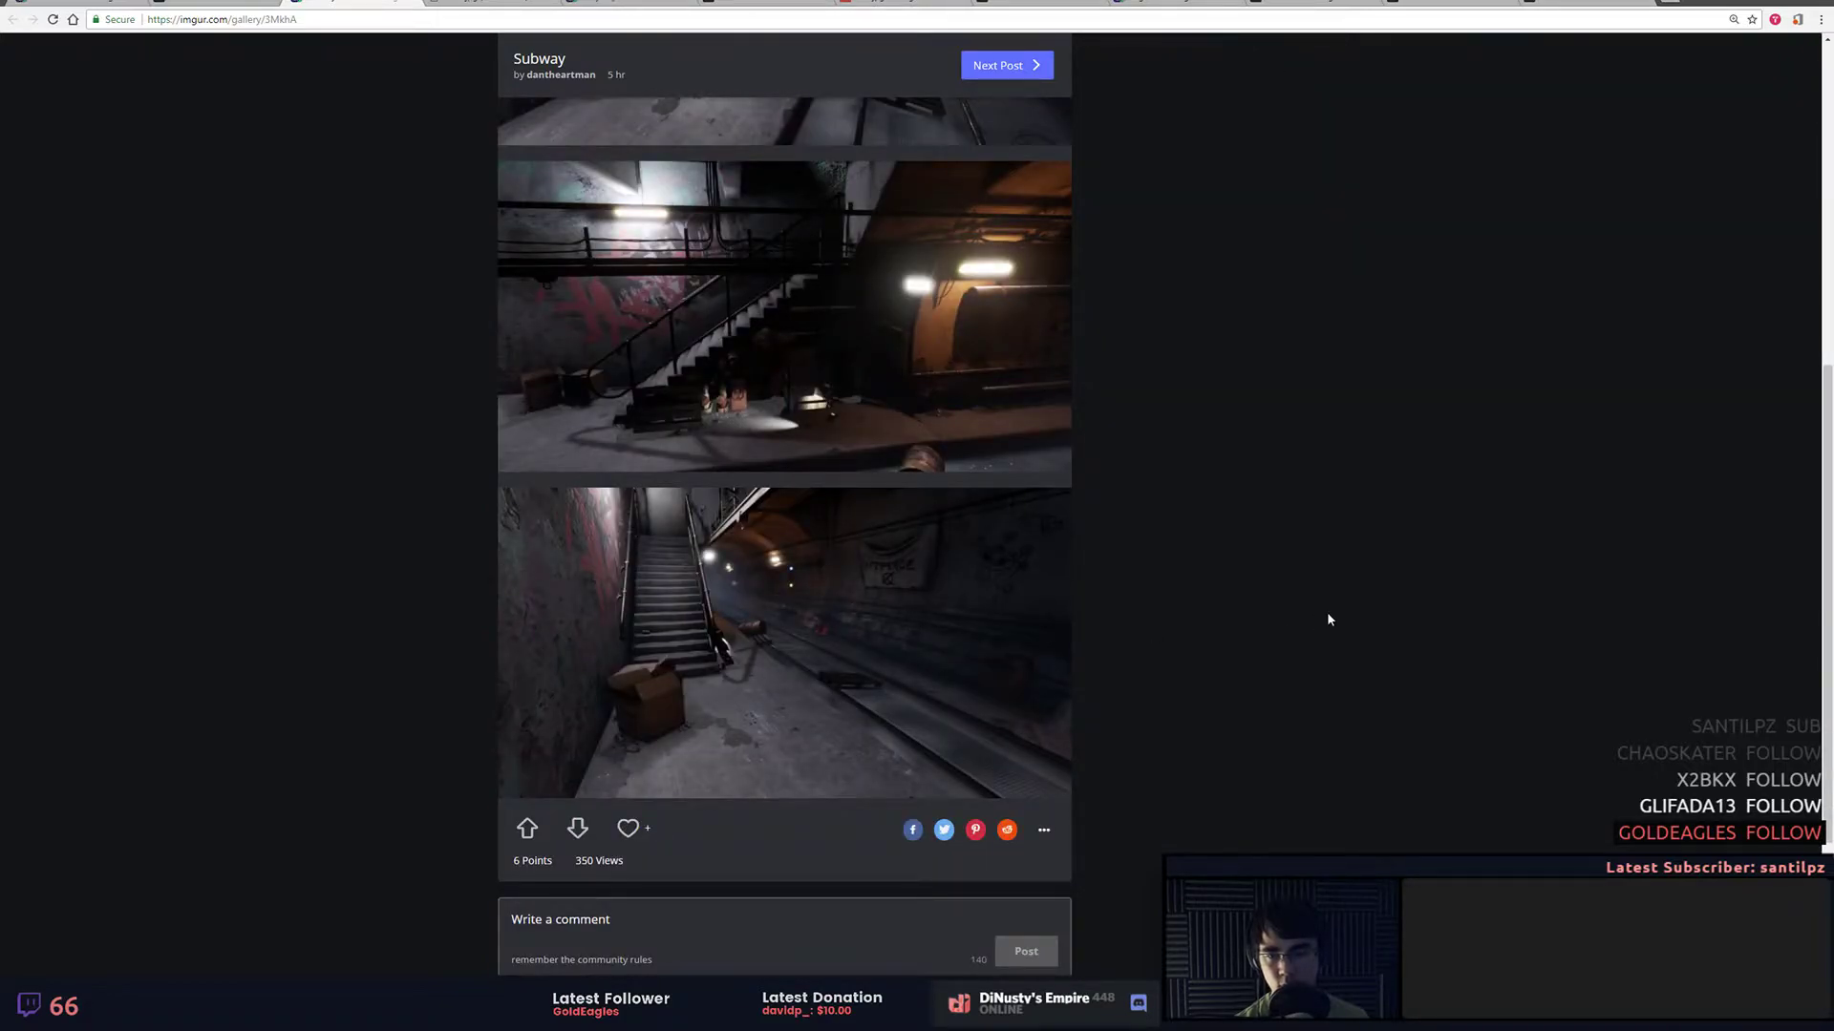
{"action": "scroll", "coordinate": [1326, 619], "scroll_direction": "up", "scroll_amount": 6}
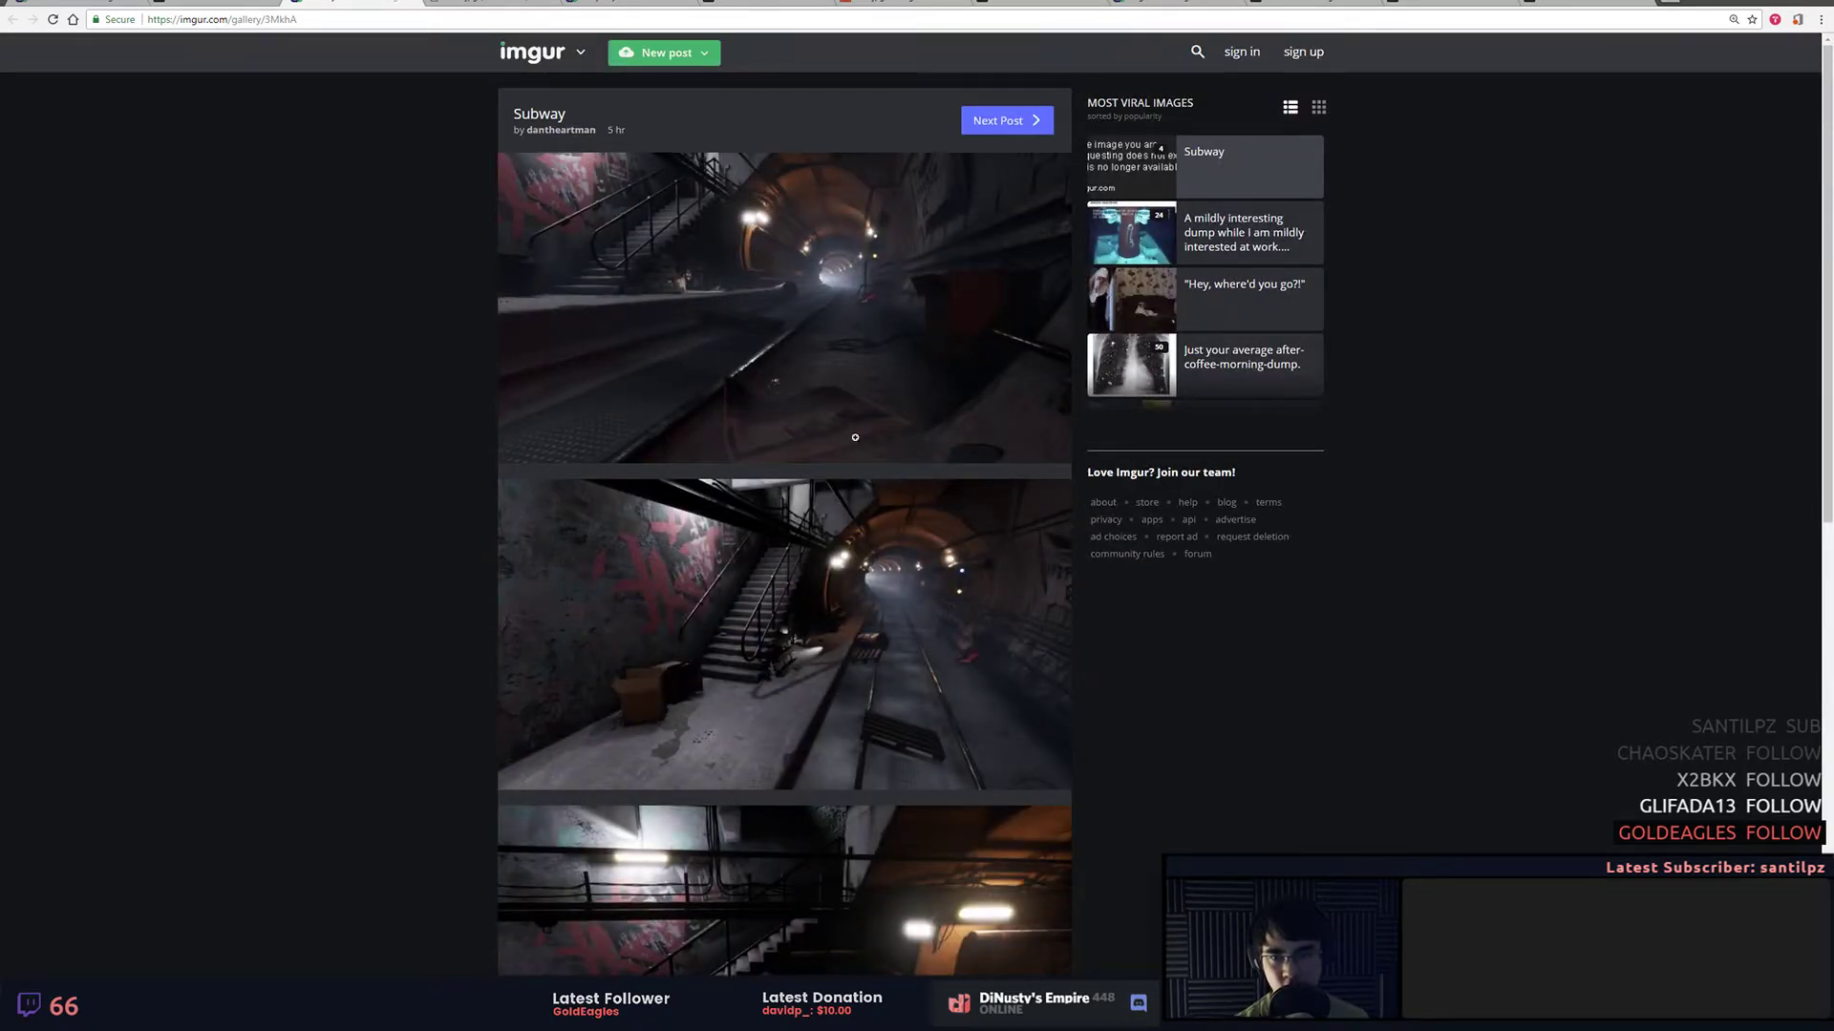
{"action": "scroll", "coordinate": [766, 379], "scroll_direction": "down", "scroll_amount": 4}
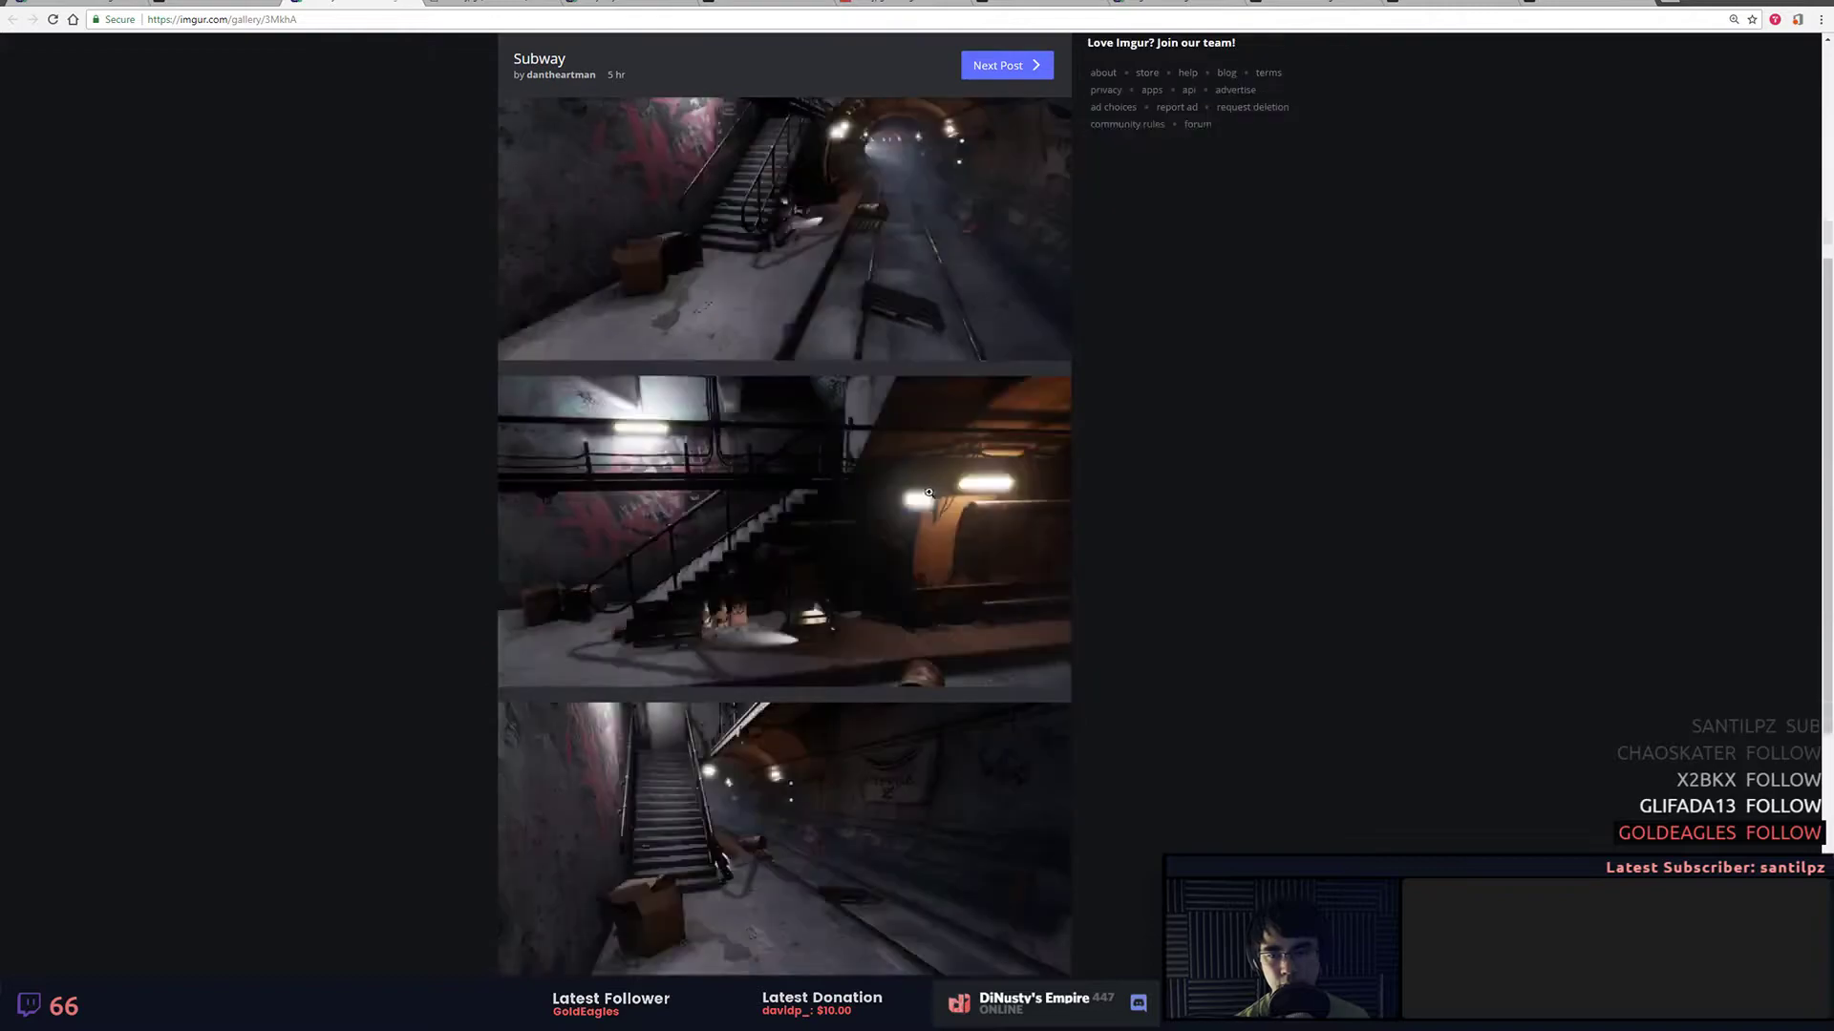
{"action": "scroll", "coordinate": [742, 513], "scroll_direction": "down", "scroll_amount": 3}
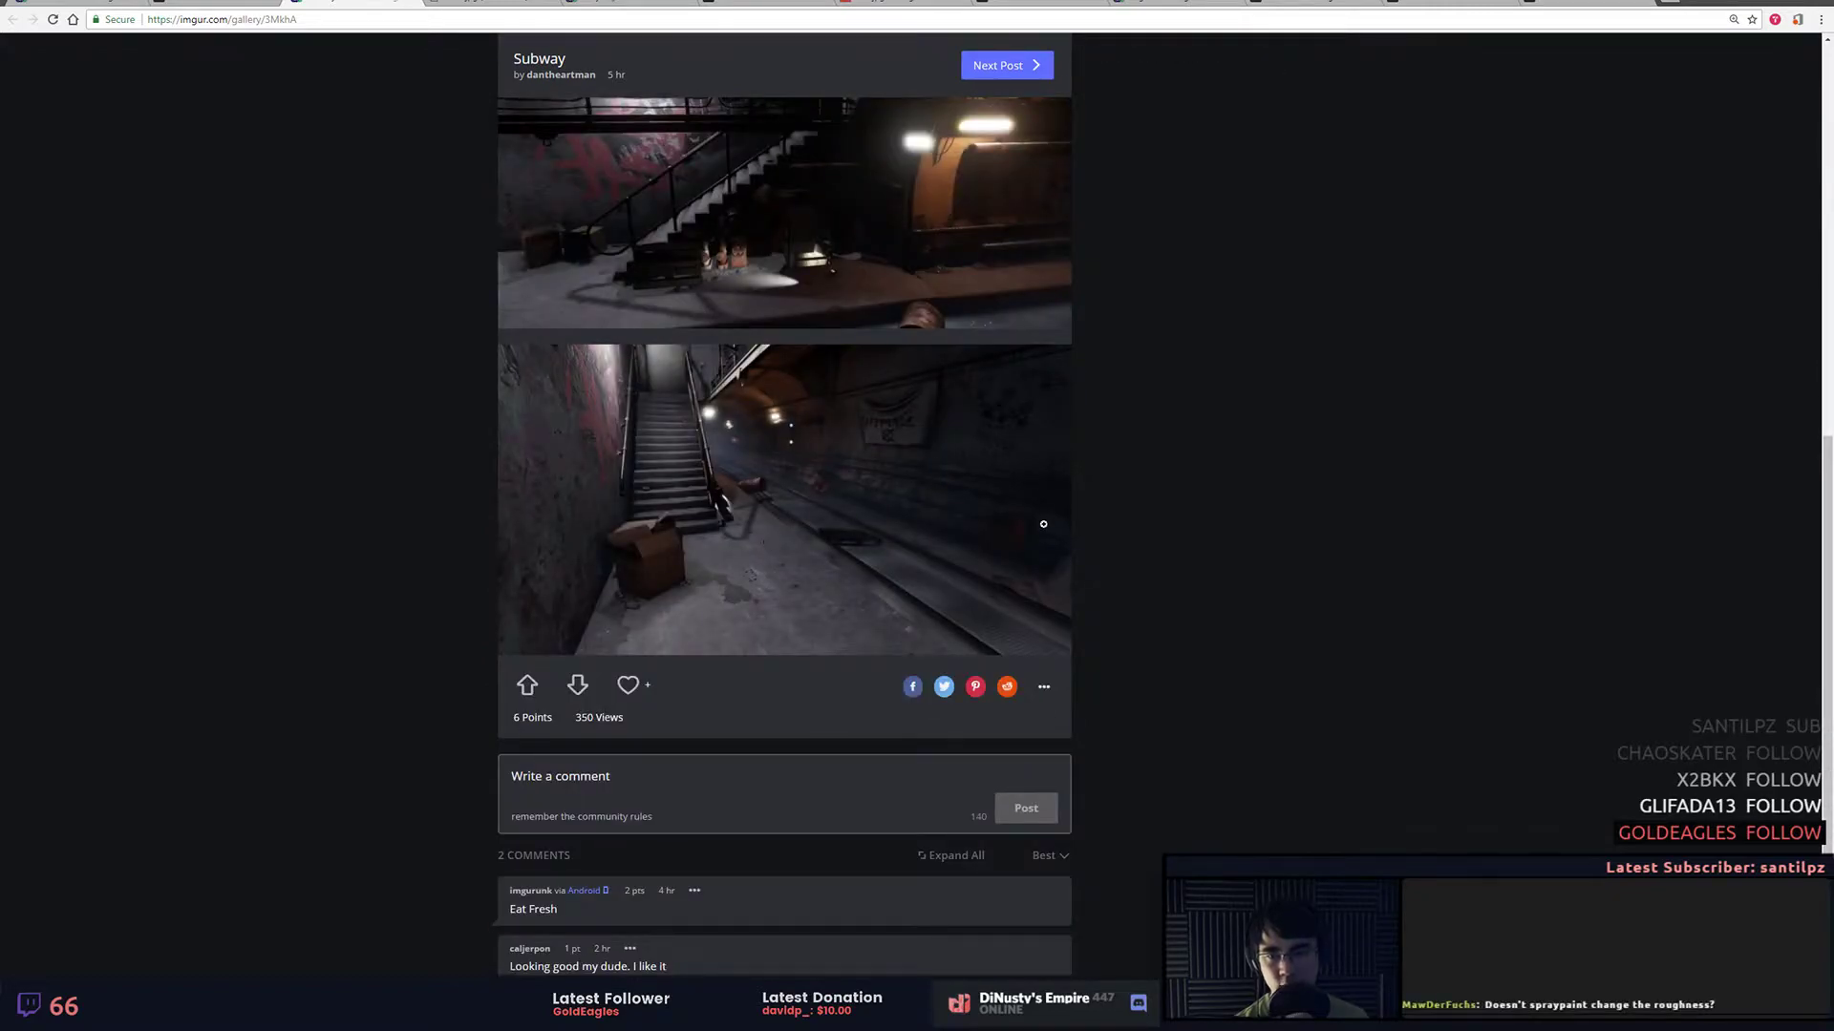
{"action": "left_click", "coordinate": [1051, 477]}
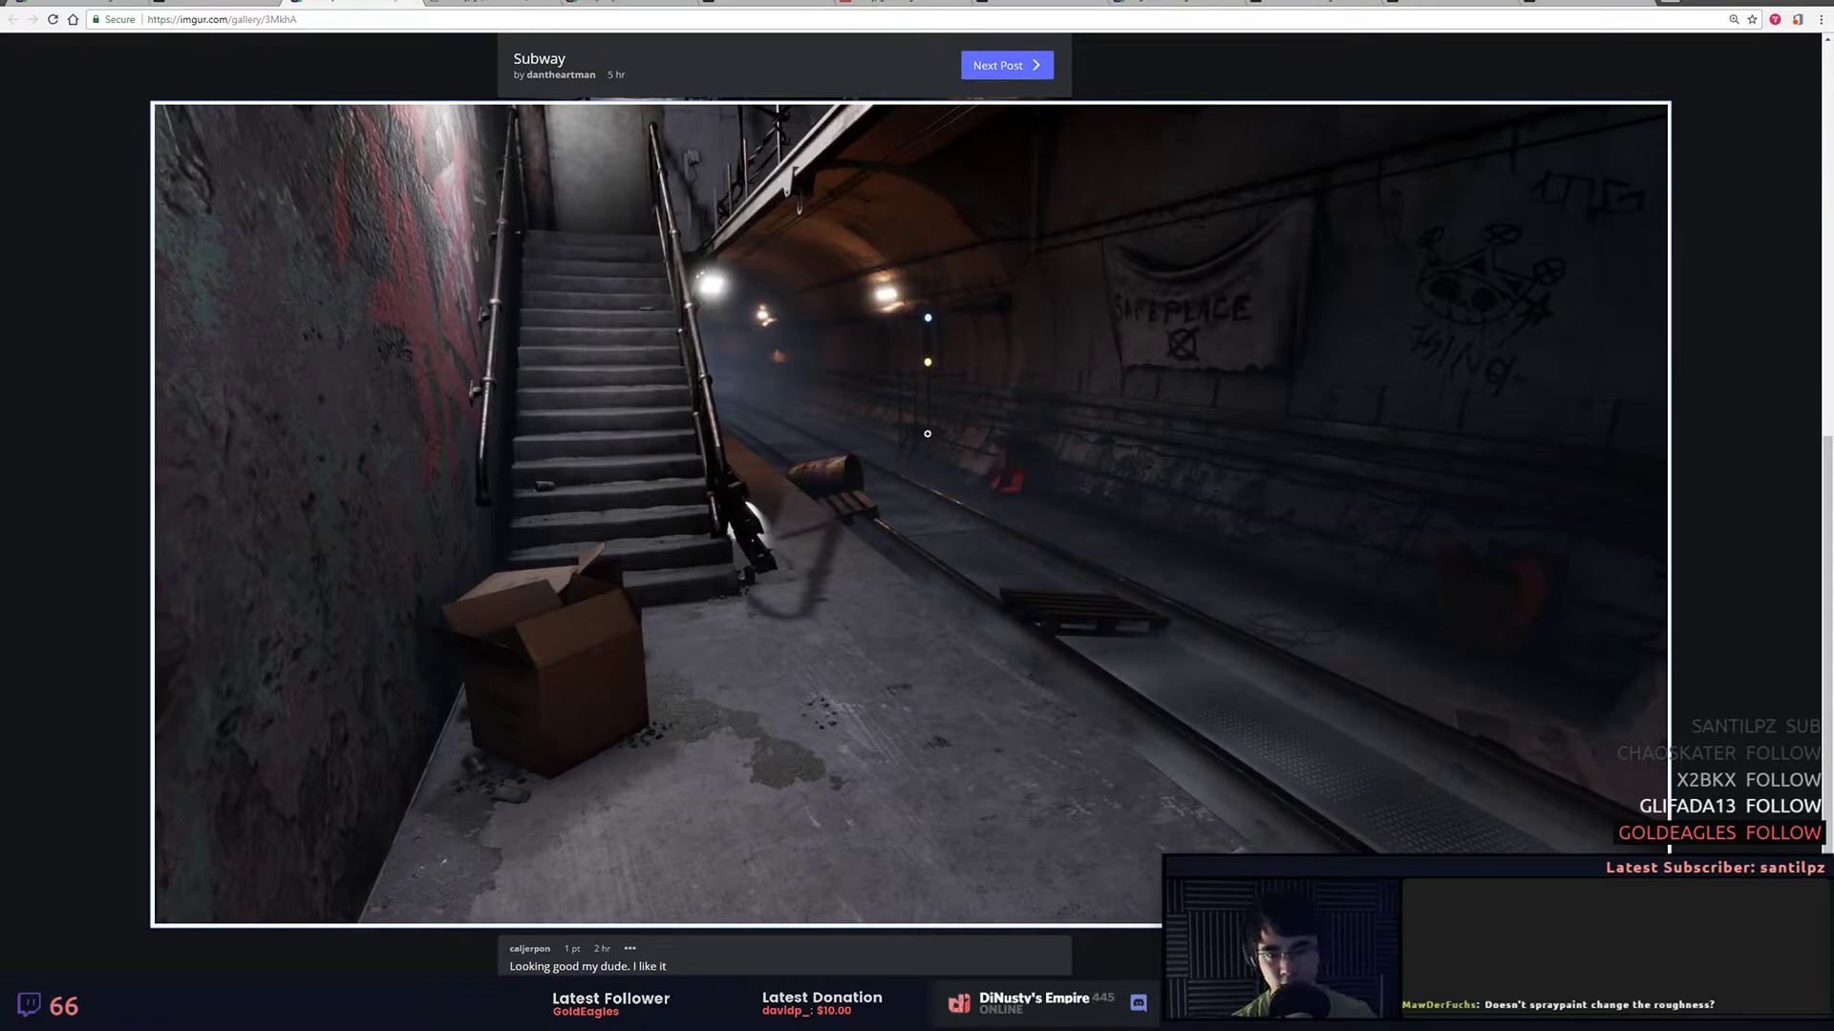
{"action": "left_click", "coordinate": [43, 484]}
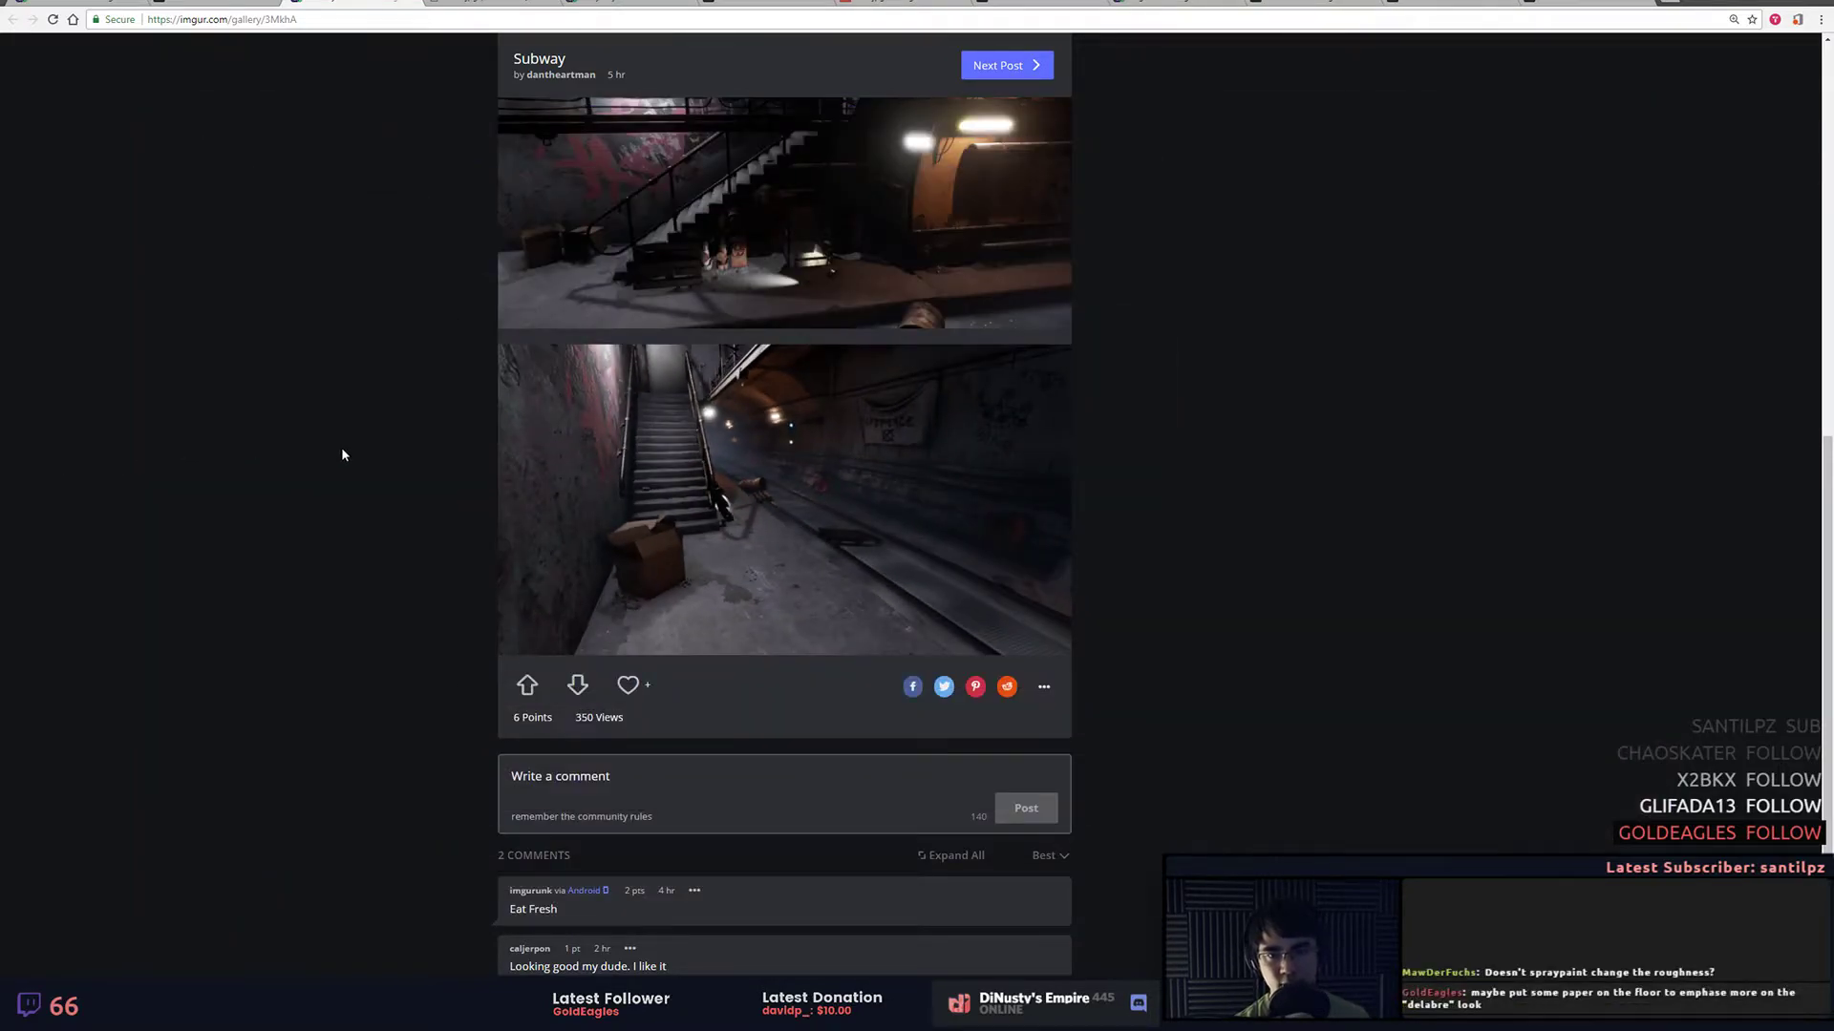
Step: Look back through the Subway gallery from the comments to the beginning and view the first tunnel image enlarged again
{"action": "scroll", "coordinate": [346, 446], "scroll_direction": "down", "scroll_amount": 1}
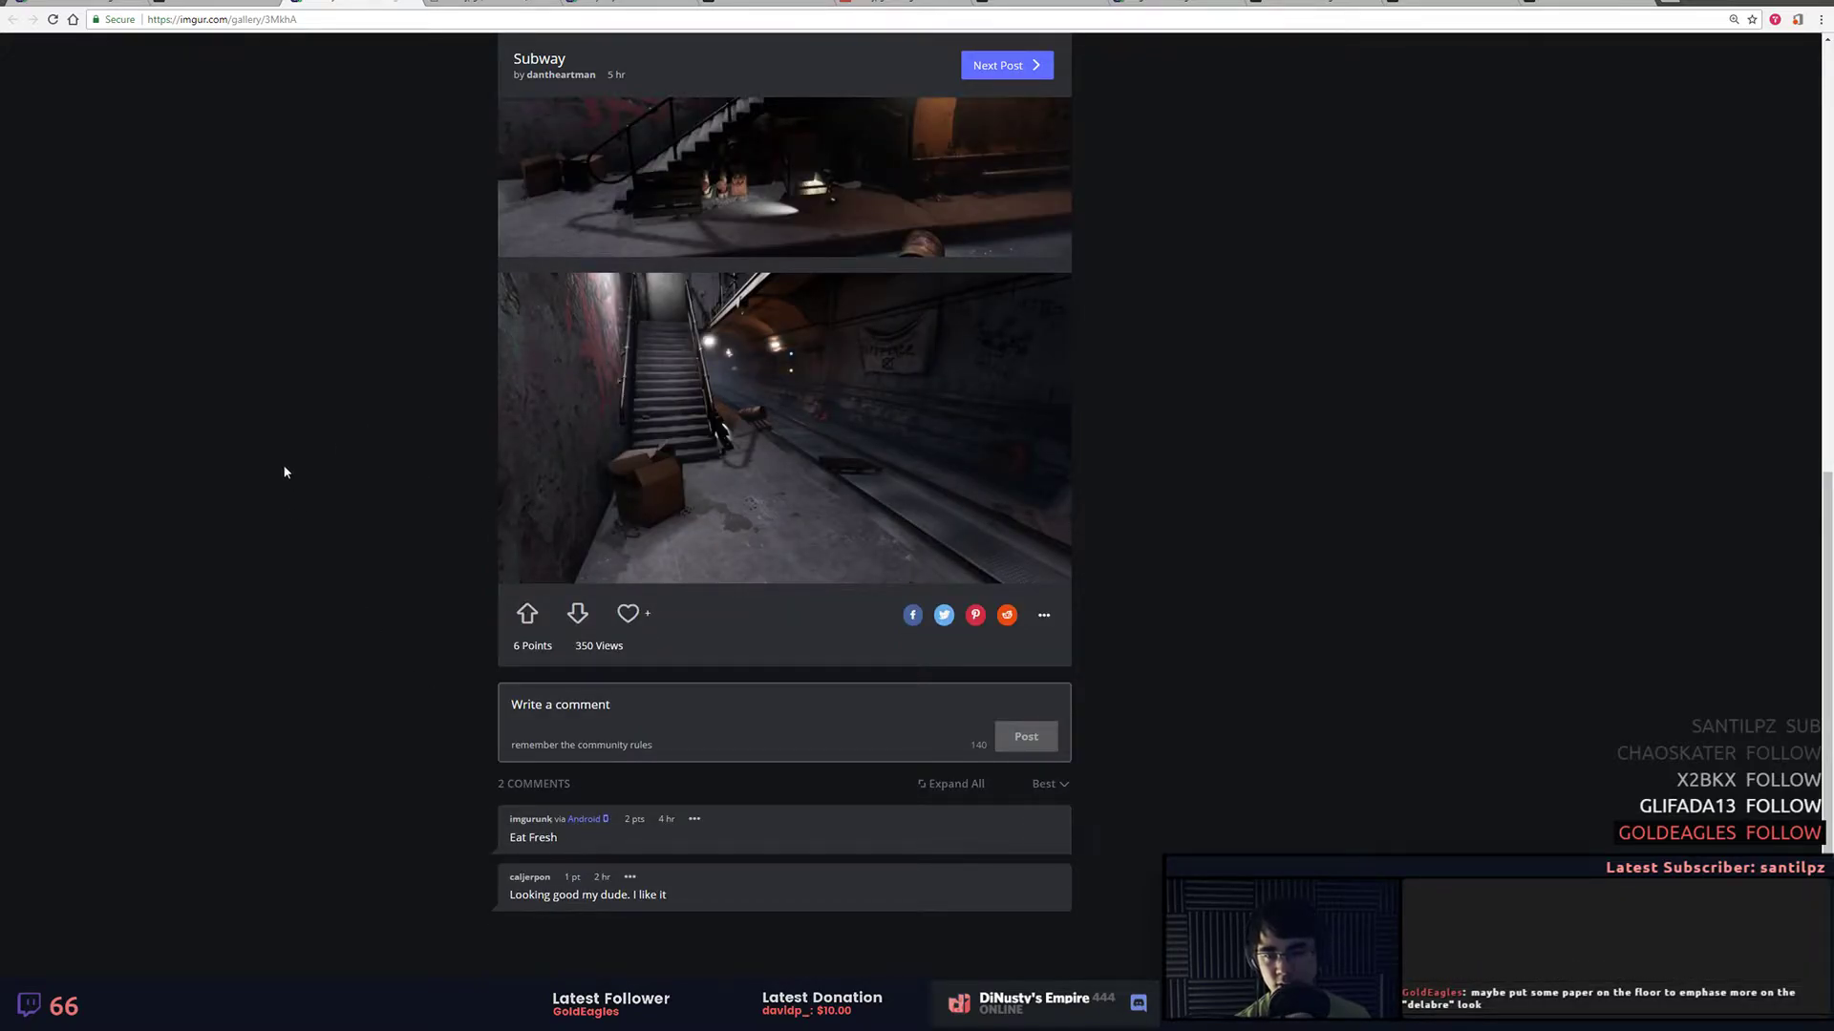
{"action": "scroll", "coordinate": [284, 468], "scroll_direction": "up", "scroll_amount": 3}
{"action": "right_click", "coordinate": [285, 457]}
{"action": "left_click", "coordinate": [316, 401]}
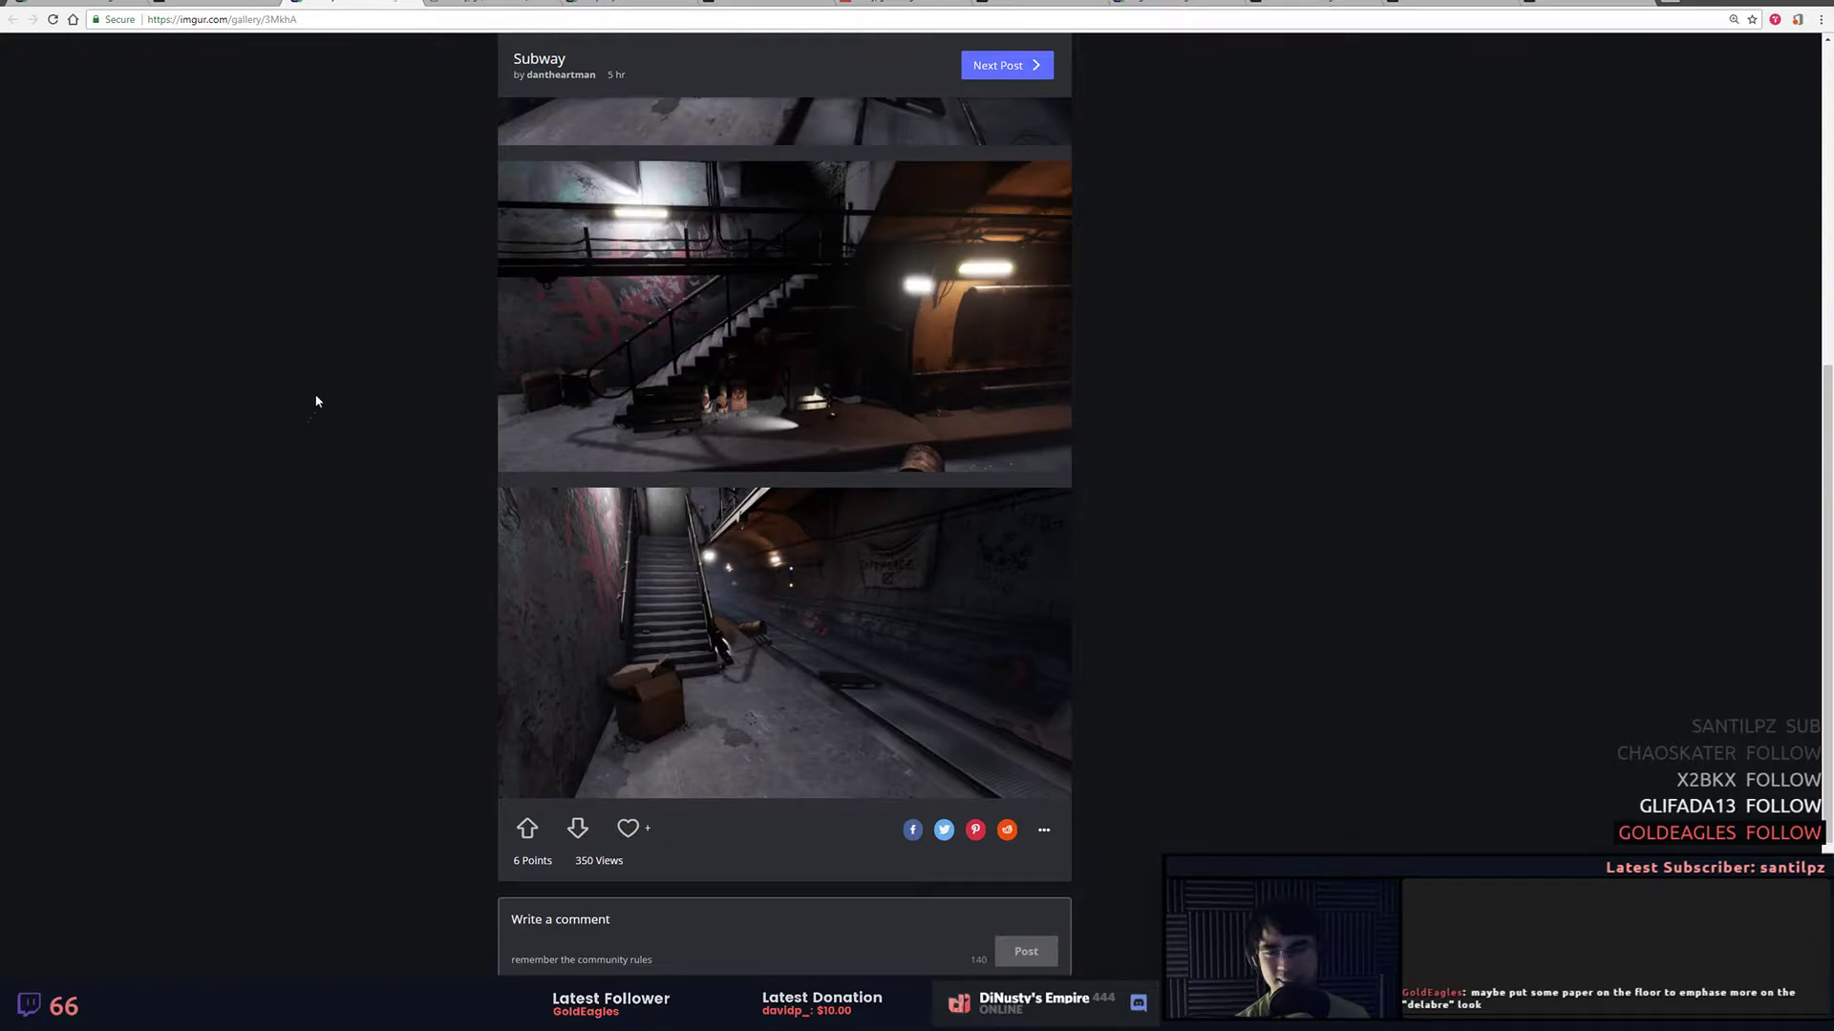
{"action": "scroll", "coordinate": [317, 401], "scroll_direction": "down", "scroll_amount": 2}
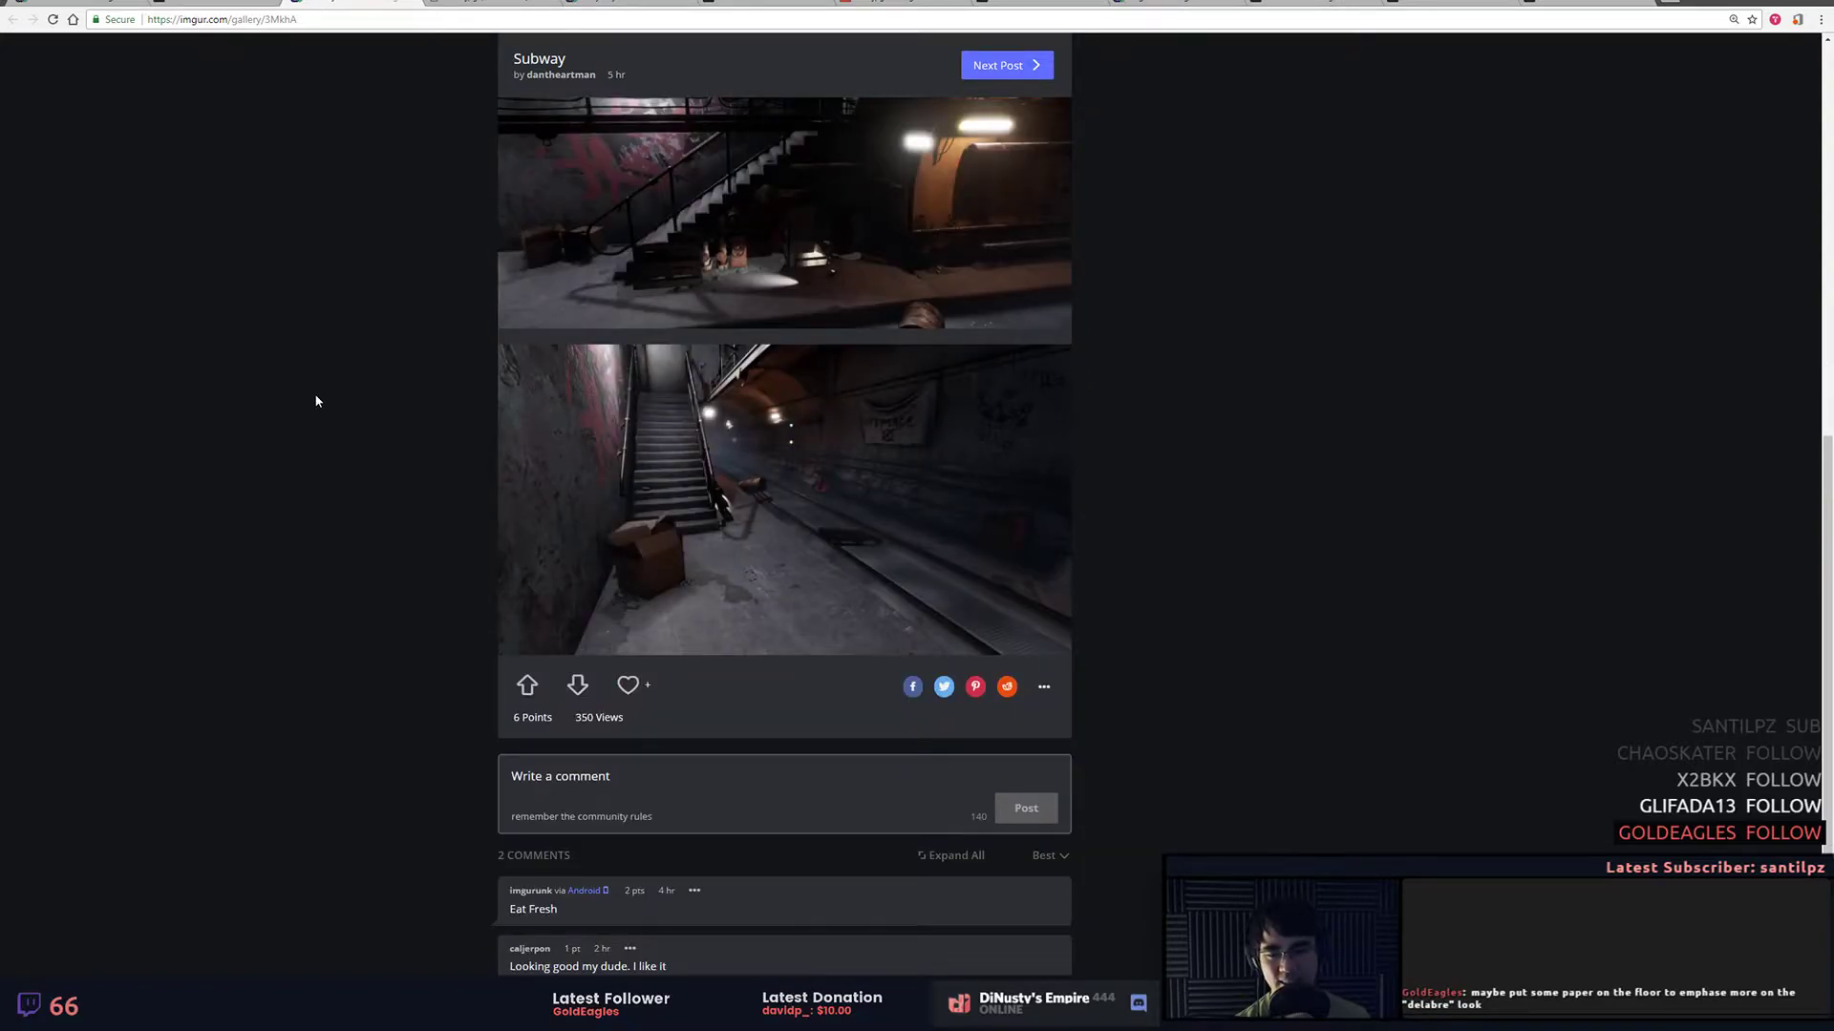
{"action": "scroll", "coordinate": [318, 401], "scroll_direction": "up", "scroll_amount": 6}
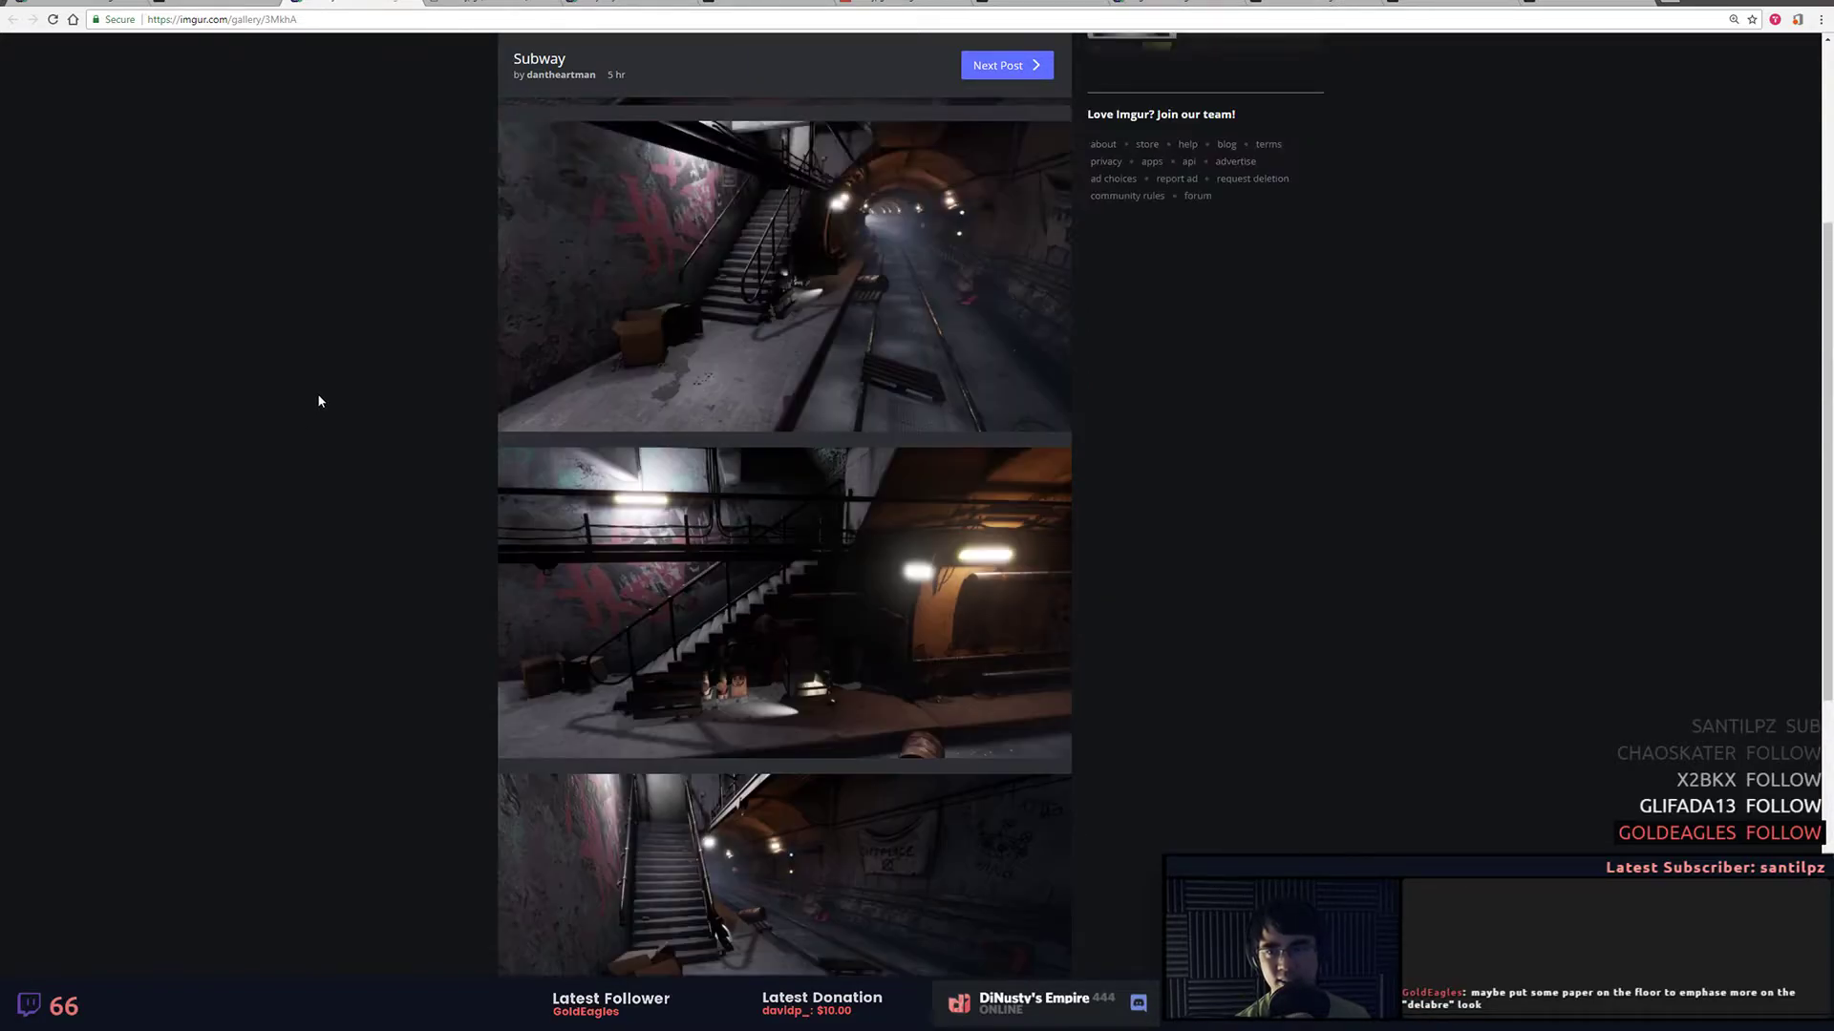
{"action": "scroll", "coordinate": [319, 401], "scroll_direction": "up", "scroll_amount": 1}
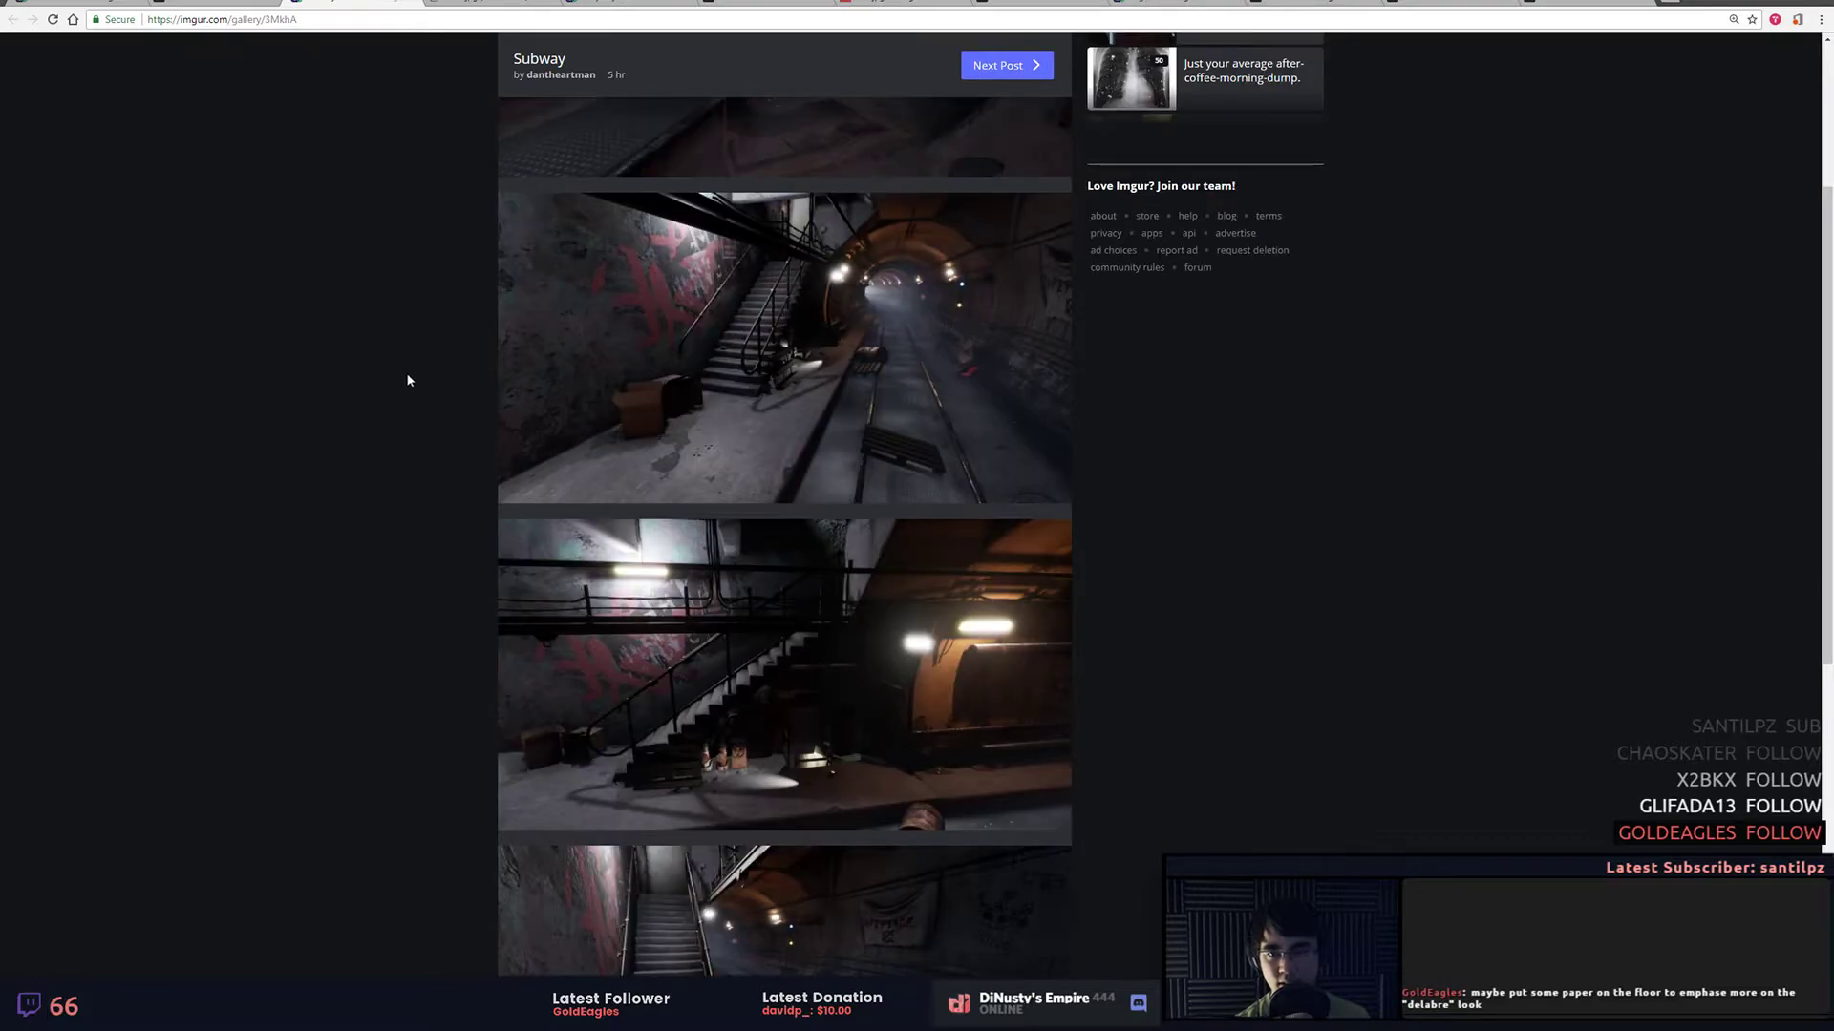
{"action": "scroll", "coordinate": [424, 334], "scroll_direction": "up", "scroll_amount": 3}
{"action": "scroll", "coordinate": [443, 295], "scroll_direction": "up", "scroll_amount": 1}
{"action": "left_click", "coordinate": [752, 367]}
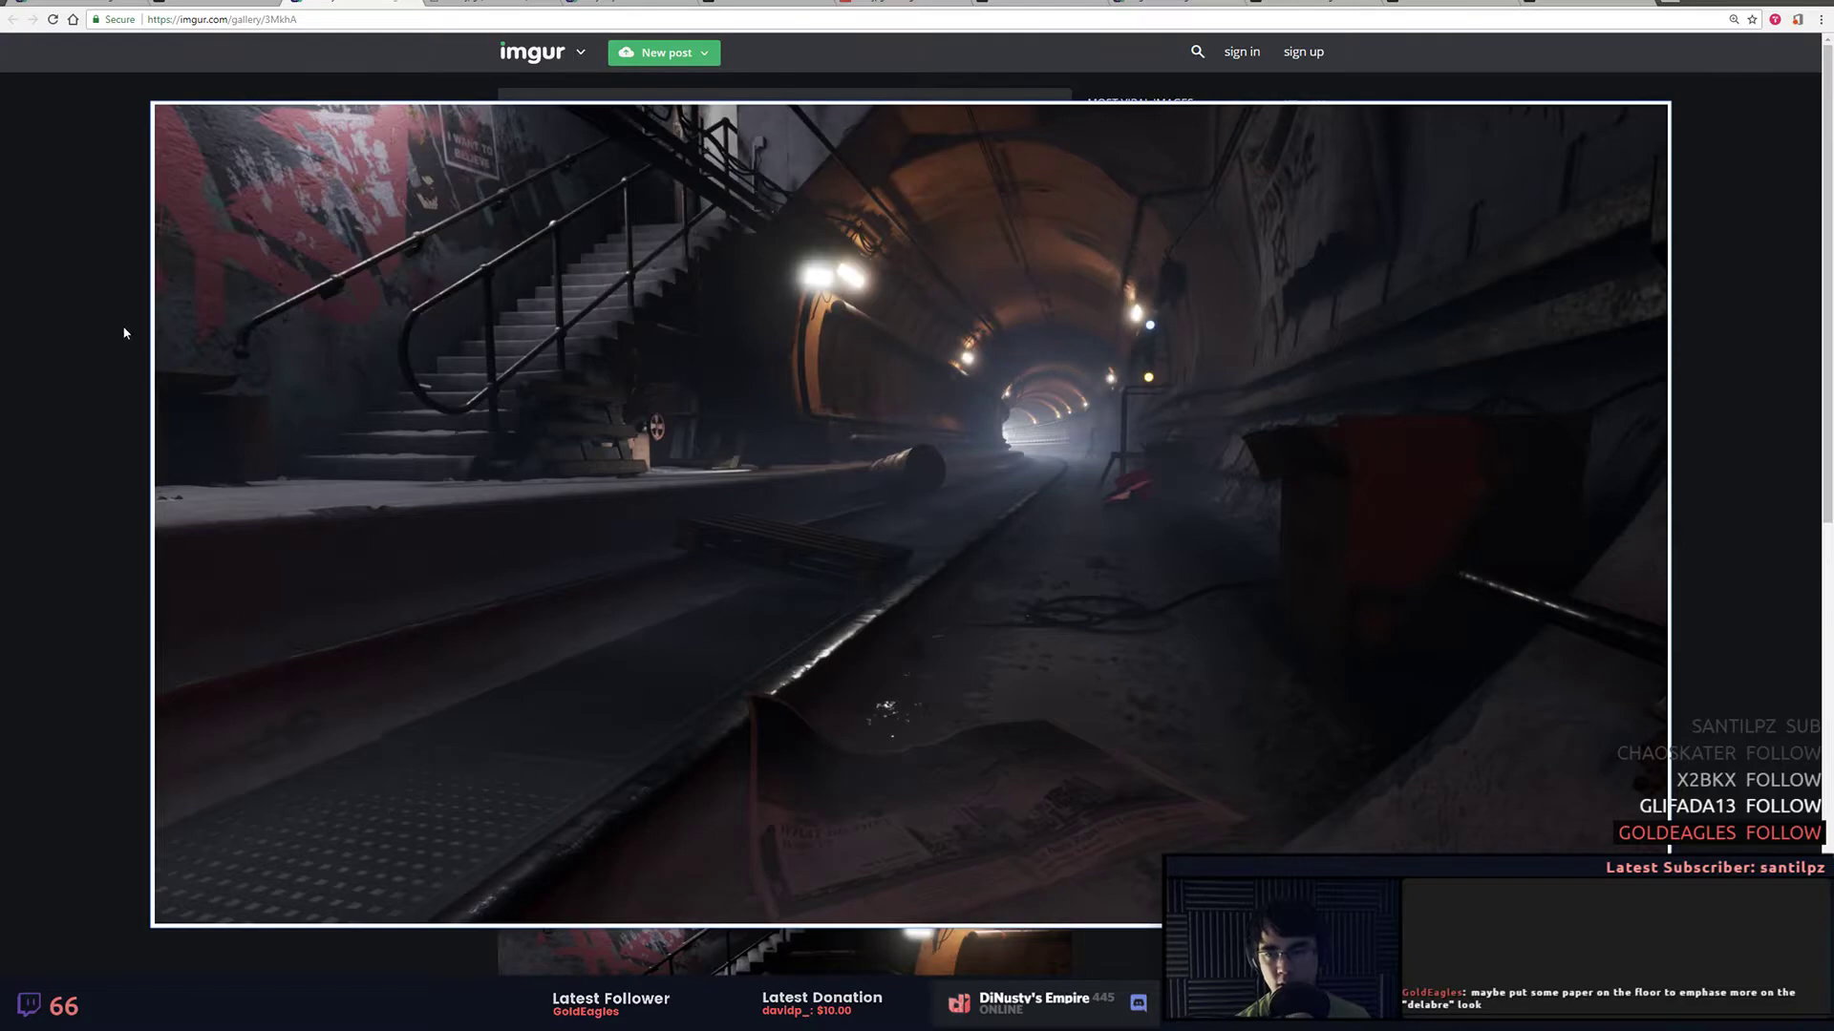
{"action": "left_click", "coordinate": [124, 332]}
Step: Examine the third Subway image, the side view of the staircase under the walkway, enlarged, and compare it with the last one
{"action": "scroll", "coordinate": [823, 589], "scroll_direction": "down", "scroll_amount": 1}
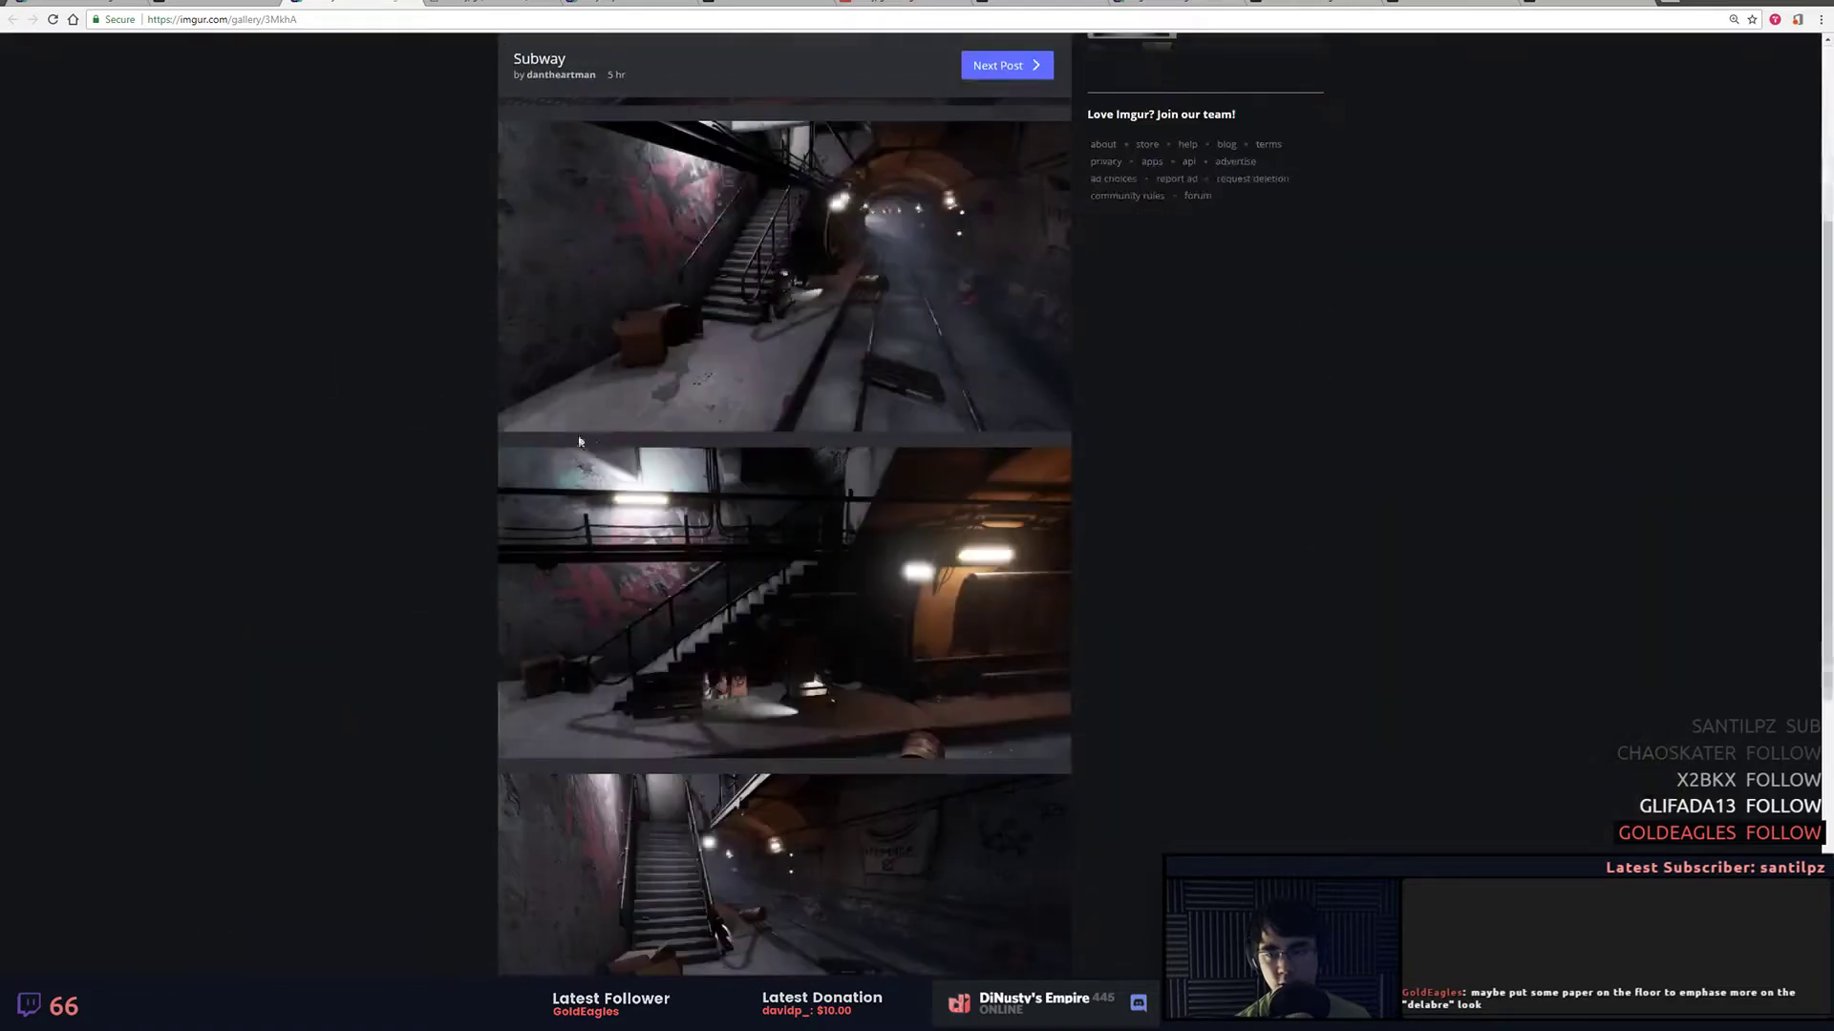
{"action": "scroll", "coordinate": [823, 589], "scroll_direction": "down", "scroll_amount": 1}
{"action": "left_click", "coordinate": [824, 590]}
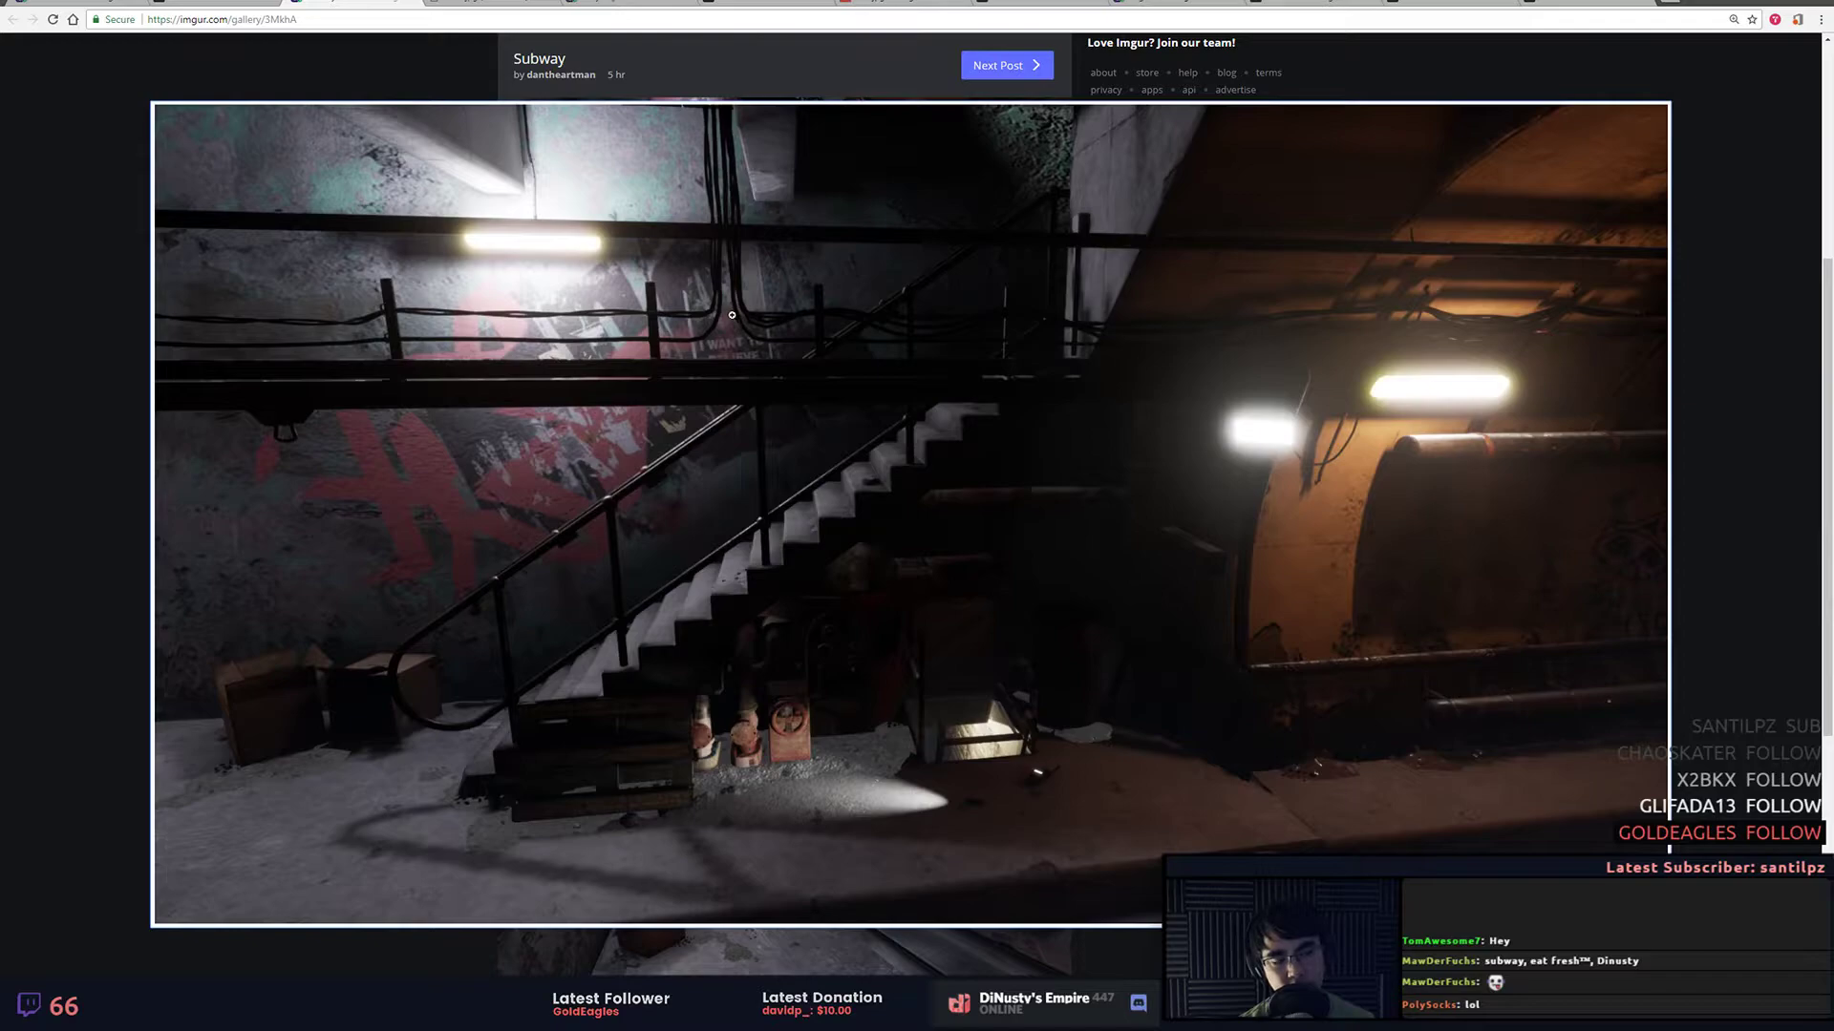
{"action": "left_click", "coordinate": [463, 327]}
{"action": "scroll", "coordinate": [408, 573], "scroll_direction": "down", "scroll_amount": 6}
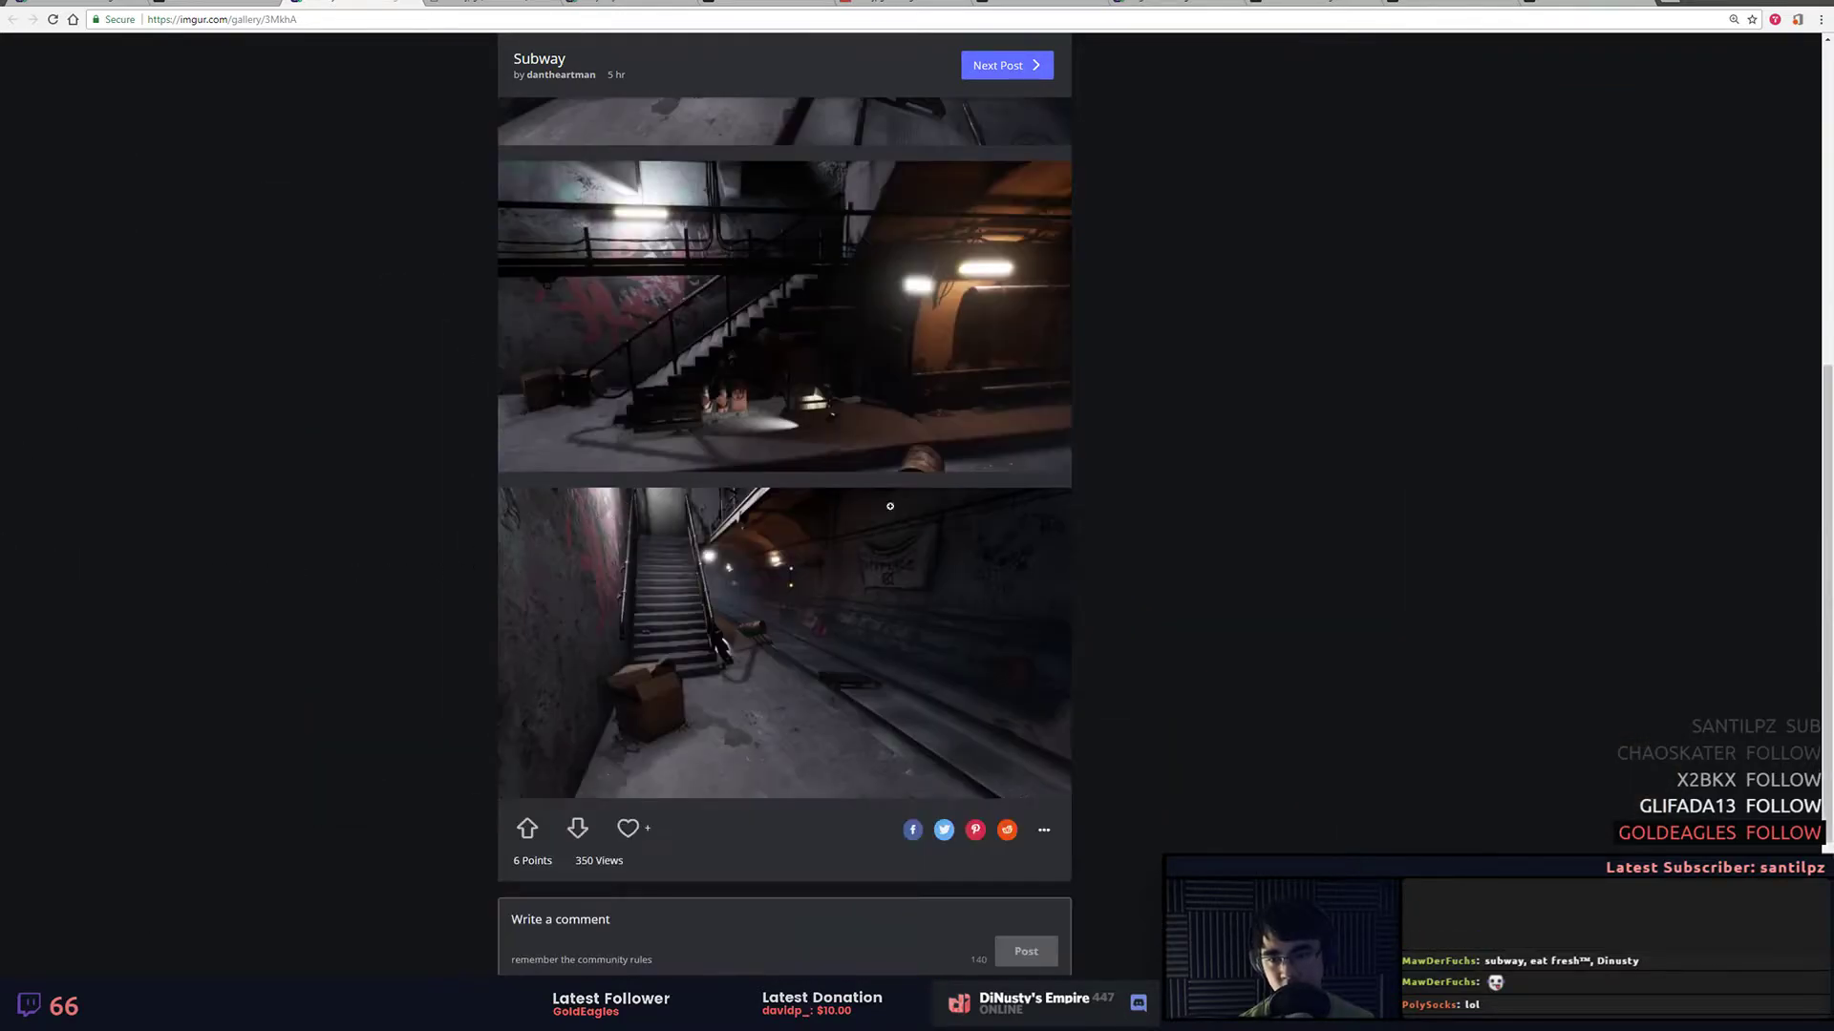
{"action": "scroll", "coordinate": [1278, 506], "scroll_direction": "up", "scroll_amount": 1}
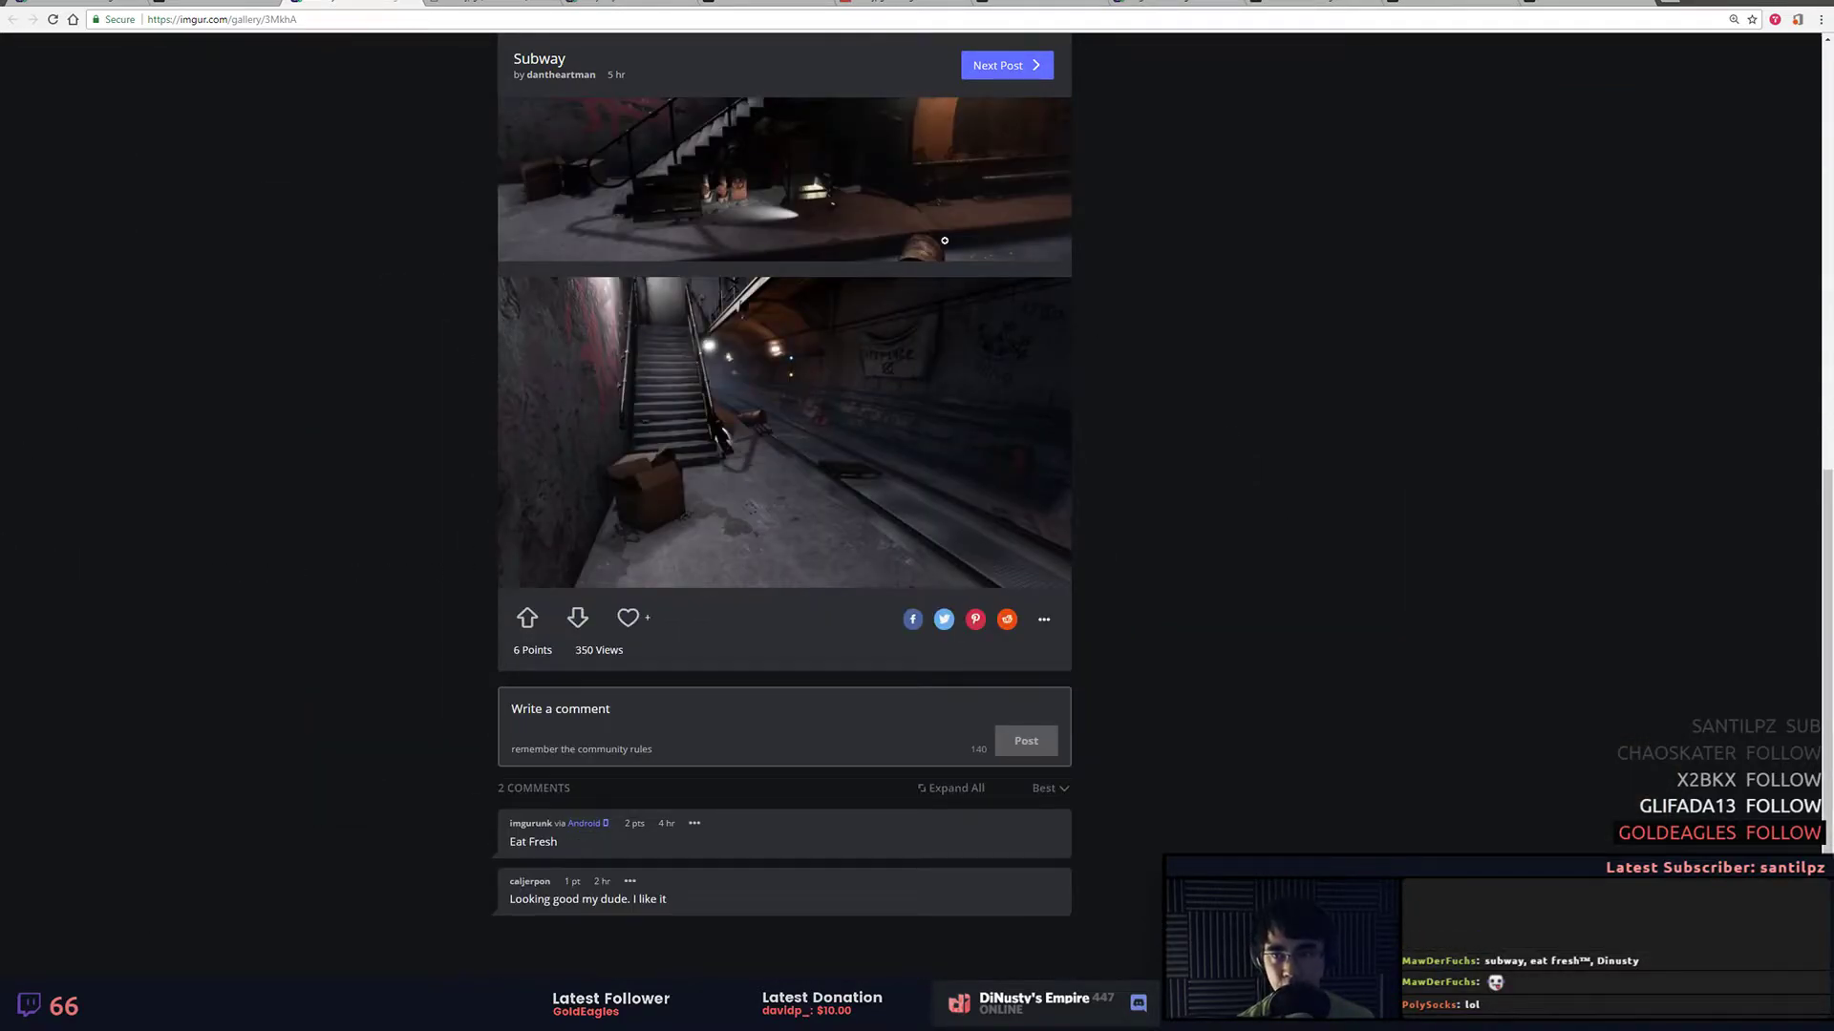
Step: Open the Shaft.jpg submission, read its critique request in Discord's stream-critique channel, and return to the image
{"action": "key", "text": "ctrl+Tab"}
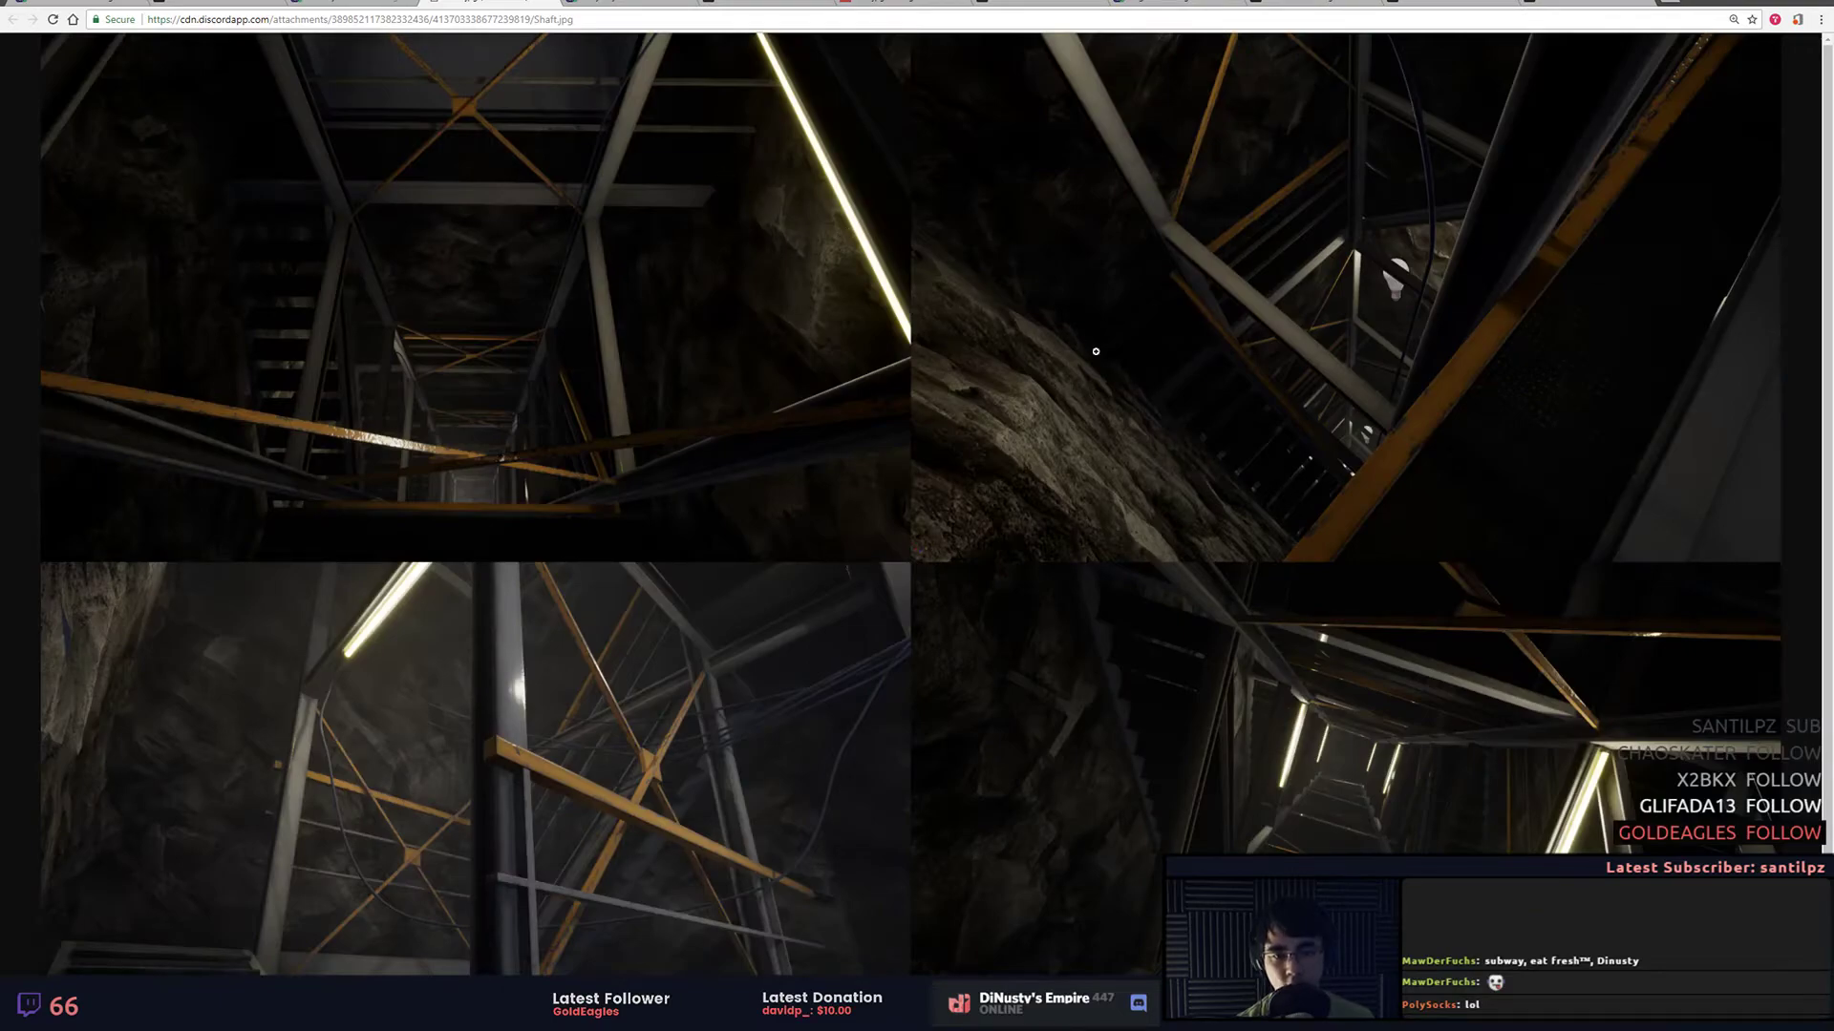
{"action": "left_click", "coordinate": [841, 1014]}
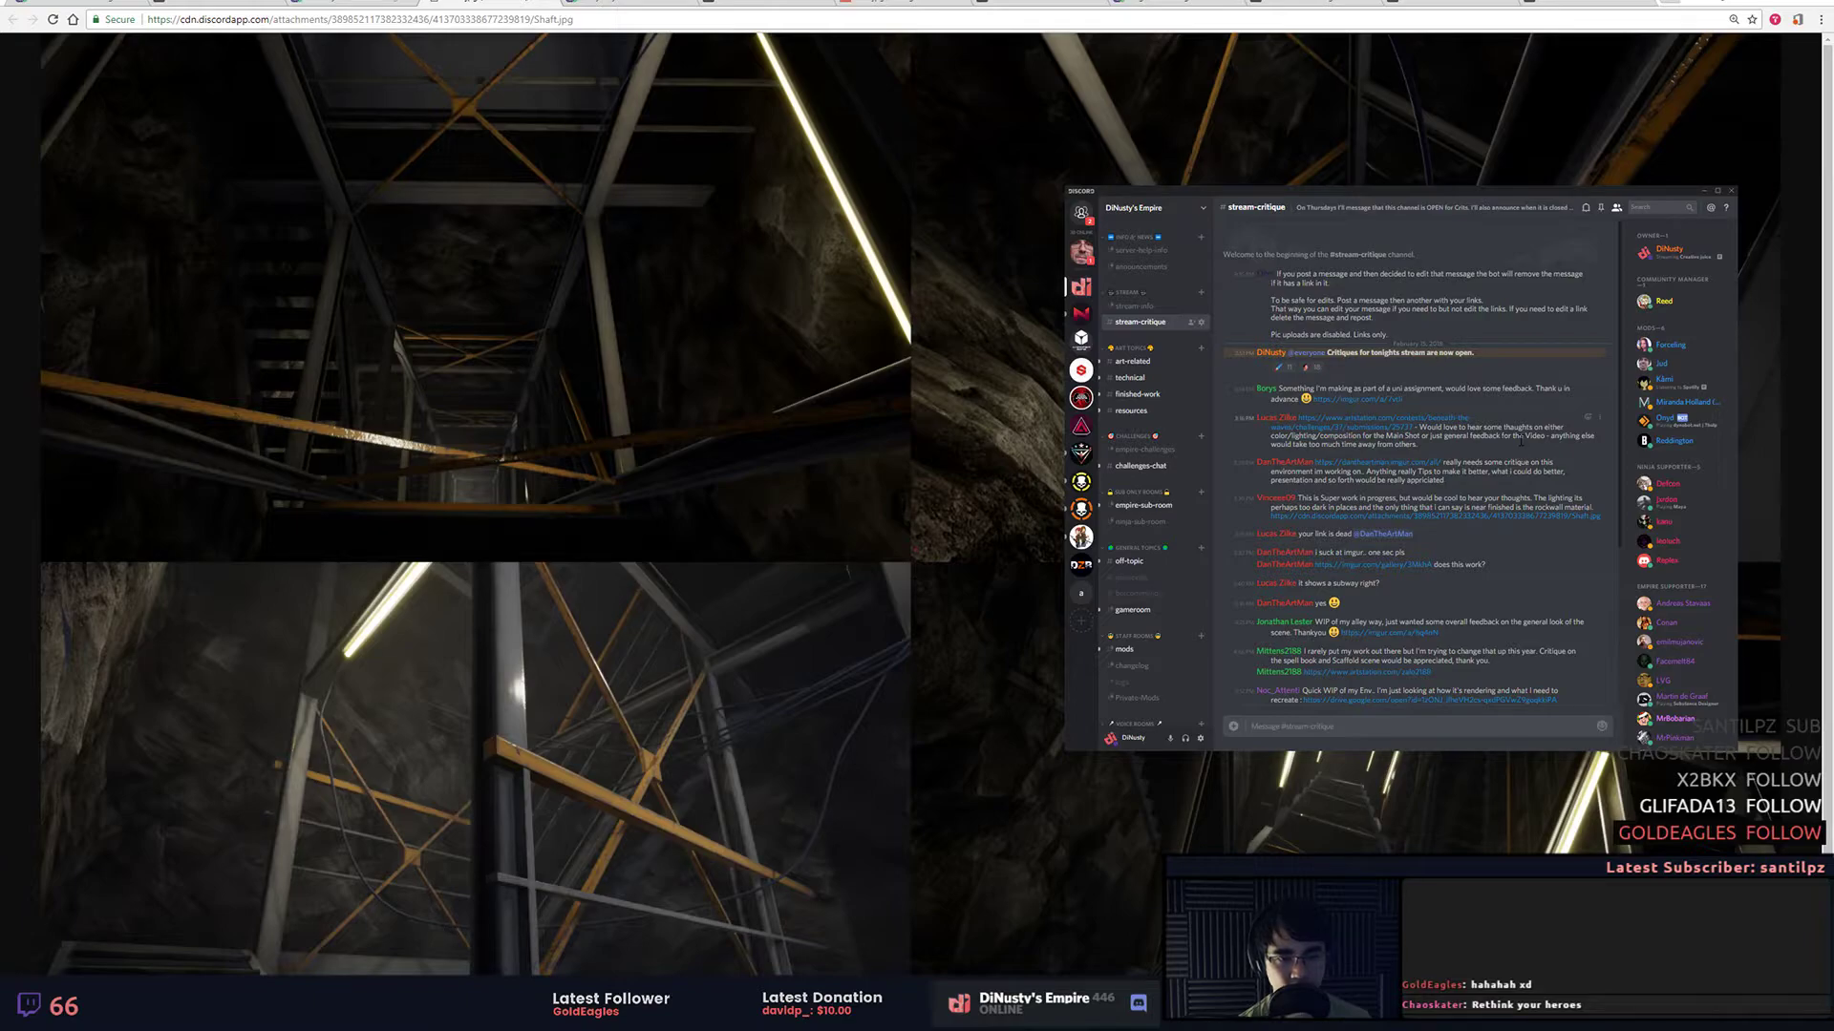
{"action": "left_click", "coordinate": [817, 479]}
{"action": "left_click", "coordinate": [817, 479]}
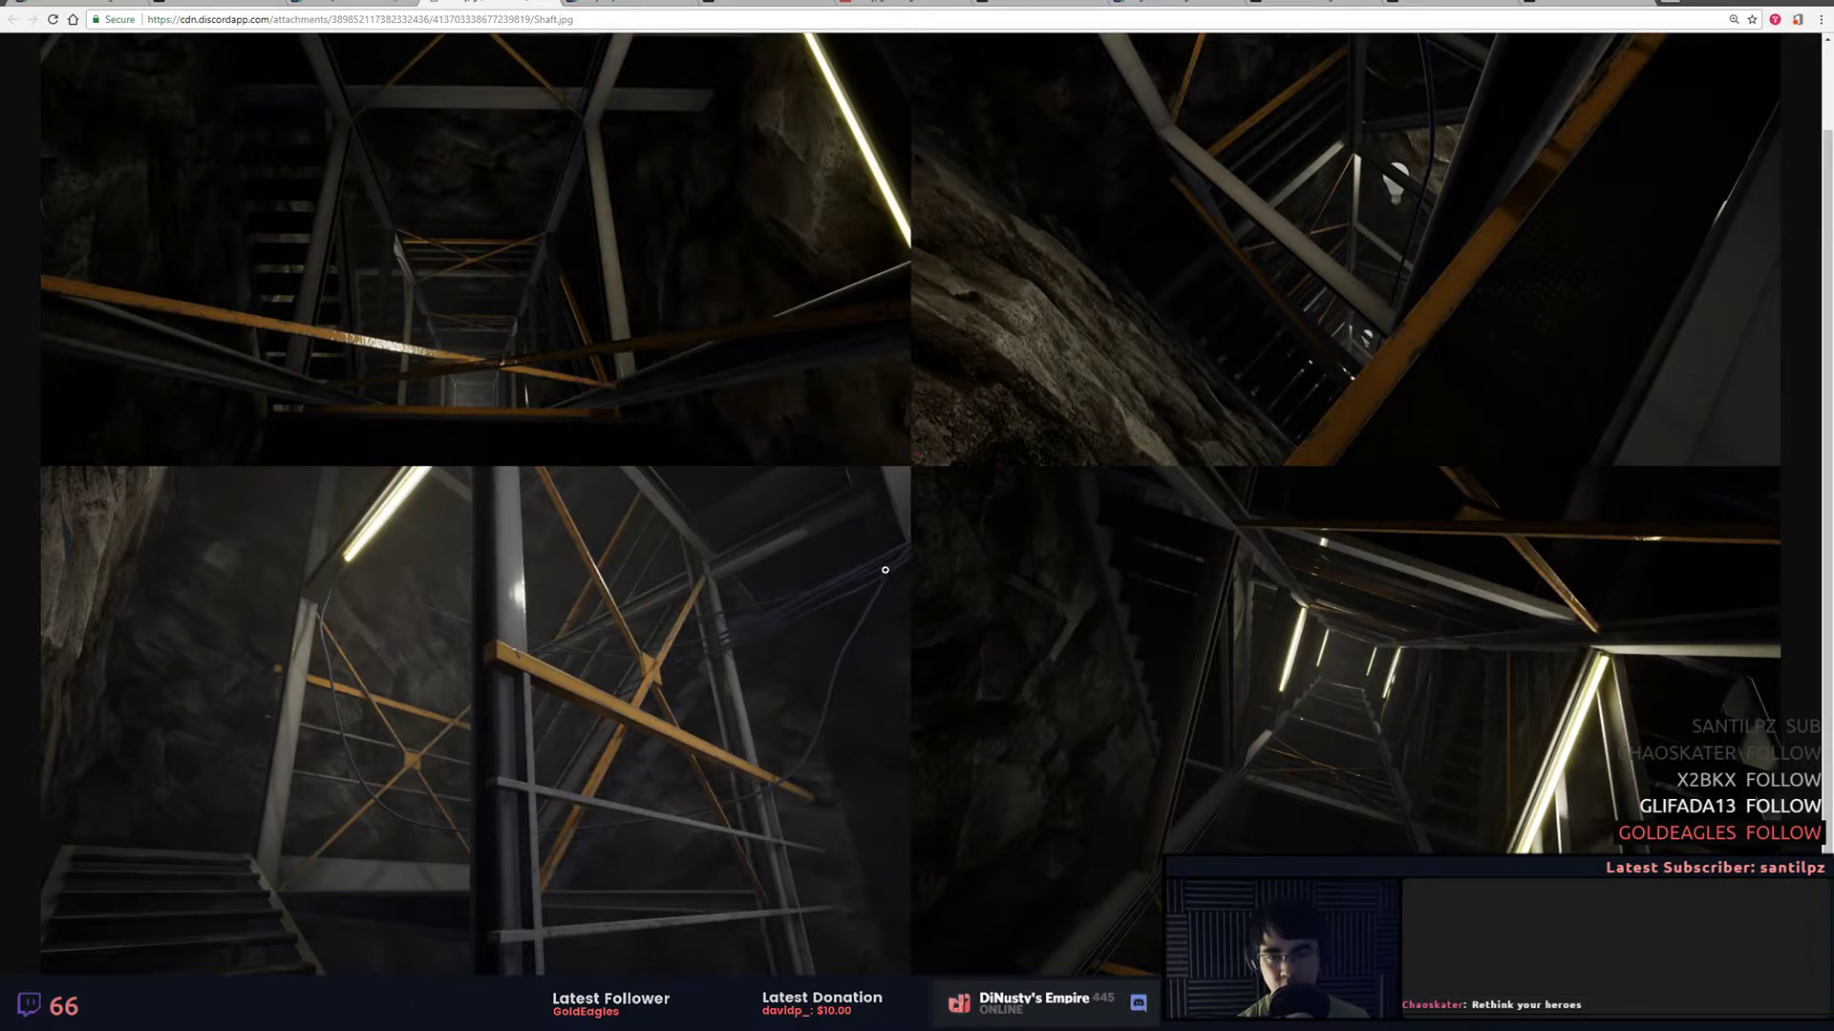
Step: Copy the Shaft.jpg image and paste it into a new Photoshop document
{"action": "right_click", "coordinate": [858, 639]}
{"action": "left_click", "coordinate": [959, 688]}
{"action": "key", "text": "alt+Tab"}
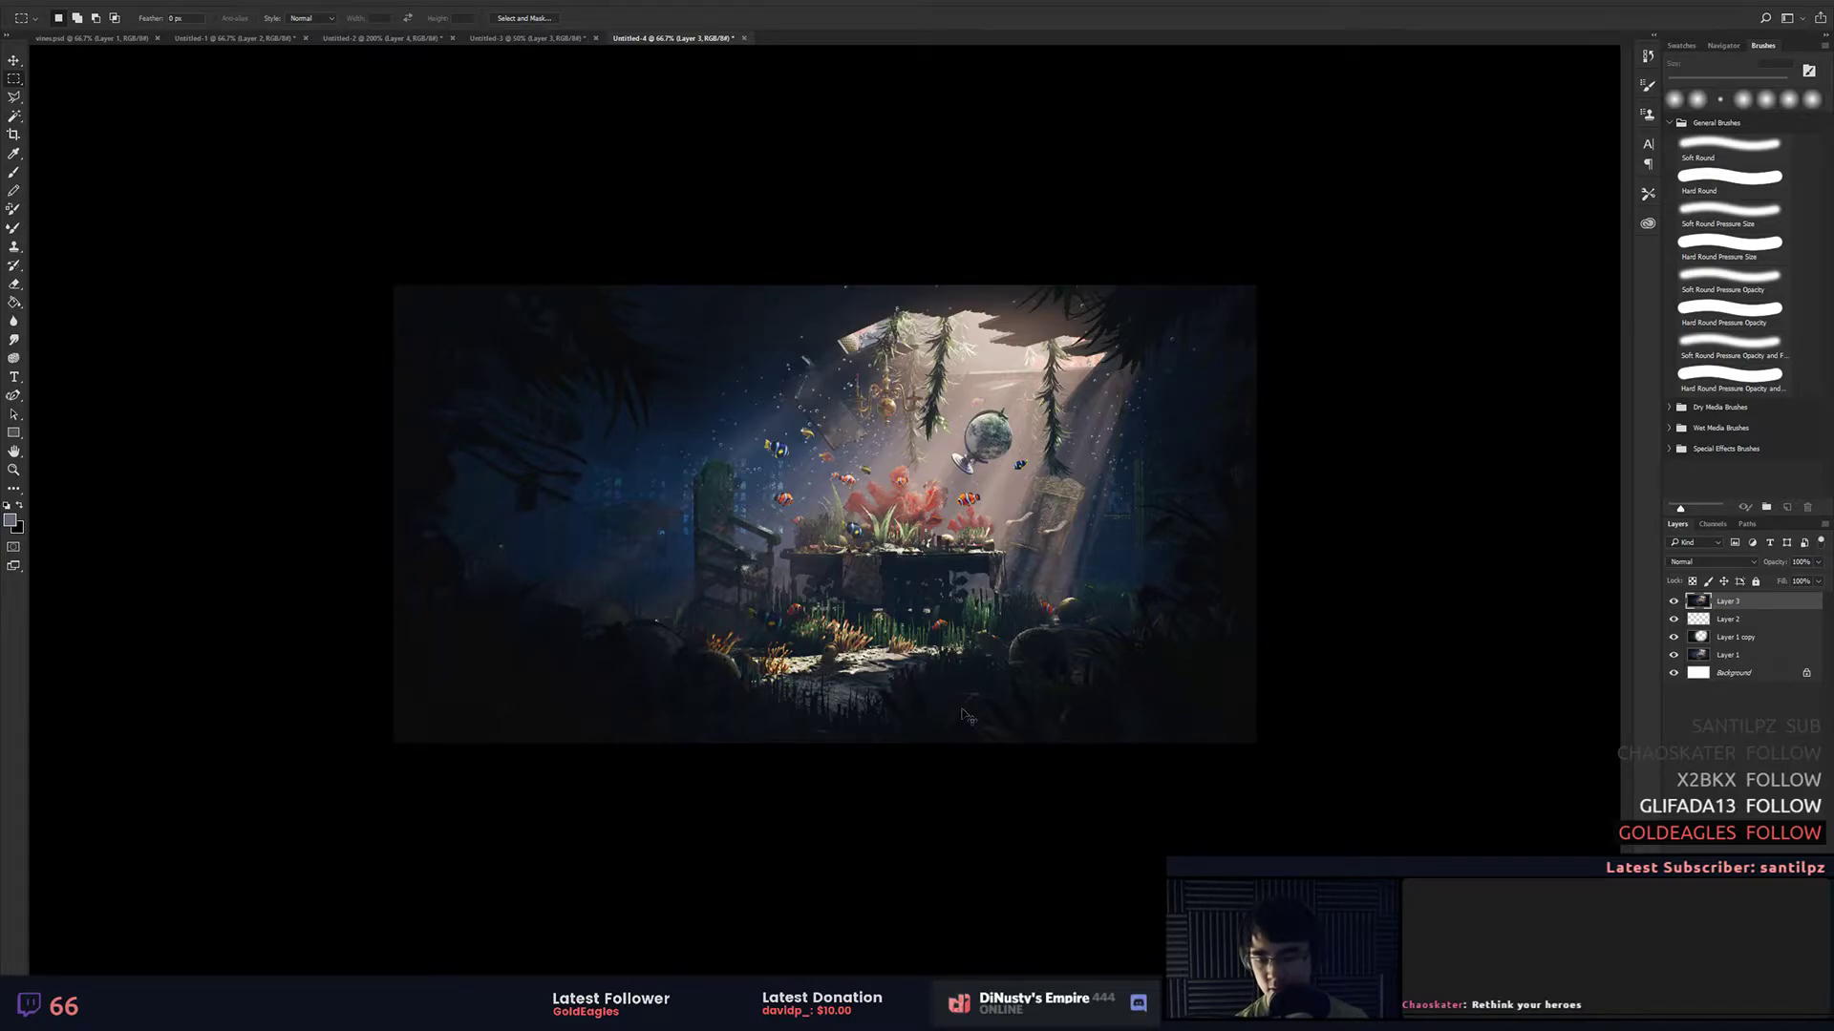
{"action": "key", "text": "ctrl+n"}
{"action": "key", "text": "Return"}
{"action": "key", "text": "ctrl+v"}
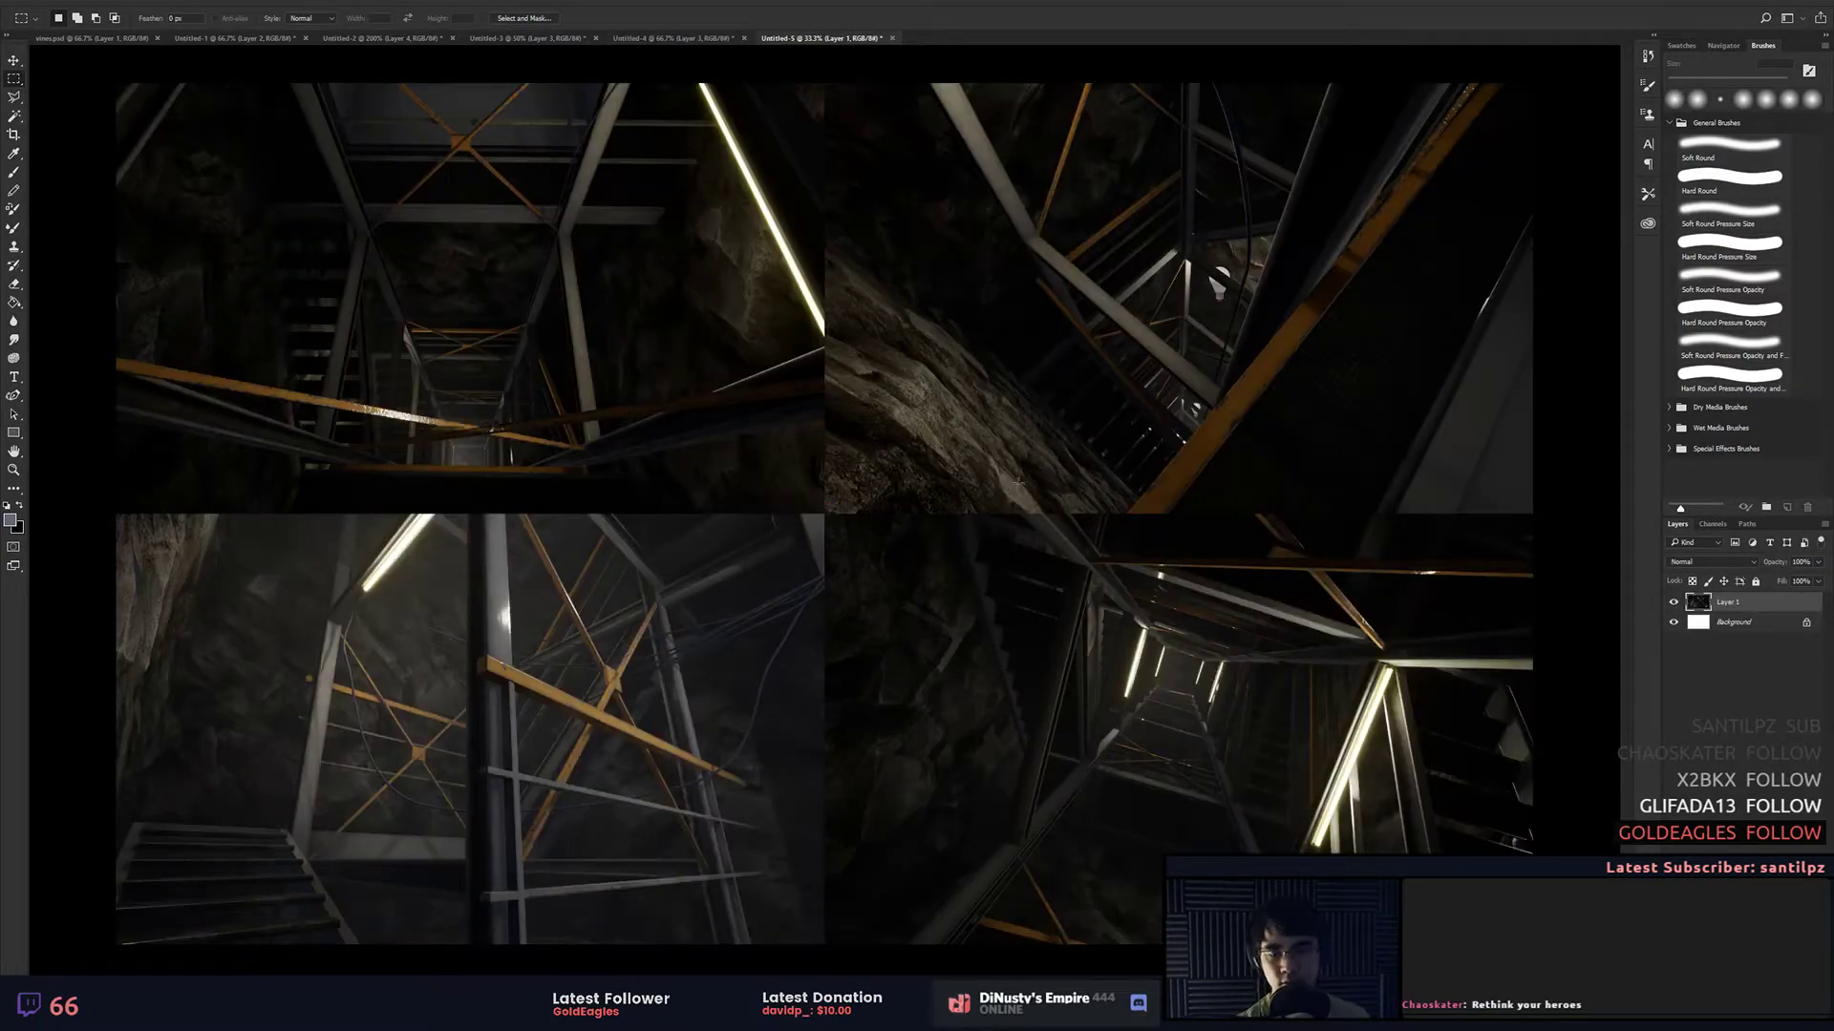
Step: Pick a bright red colour and fill the Background layer beneath the pasted shaft image with it
{"action": "double_click", "coordinate": [1764, 625]}
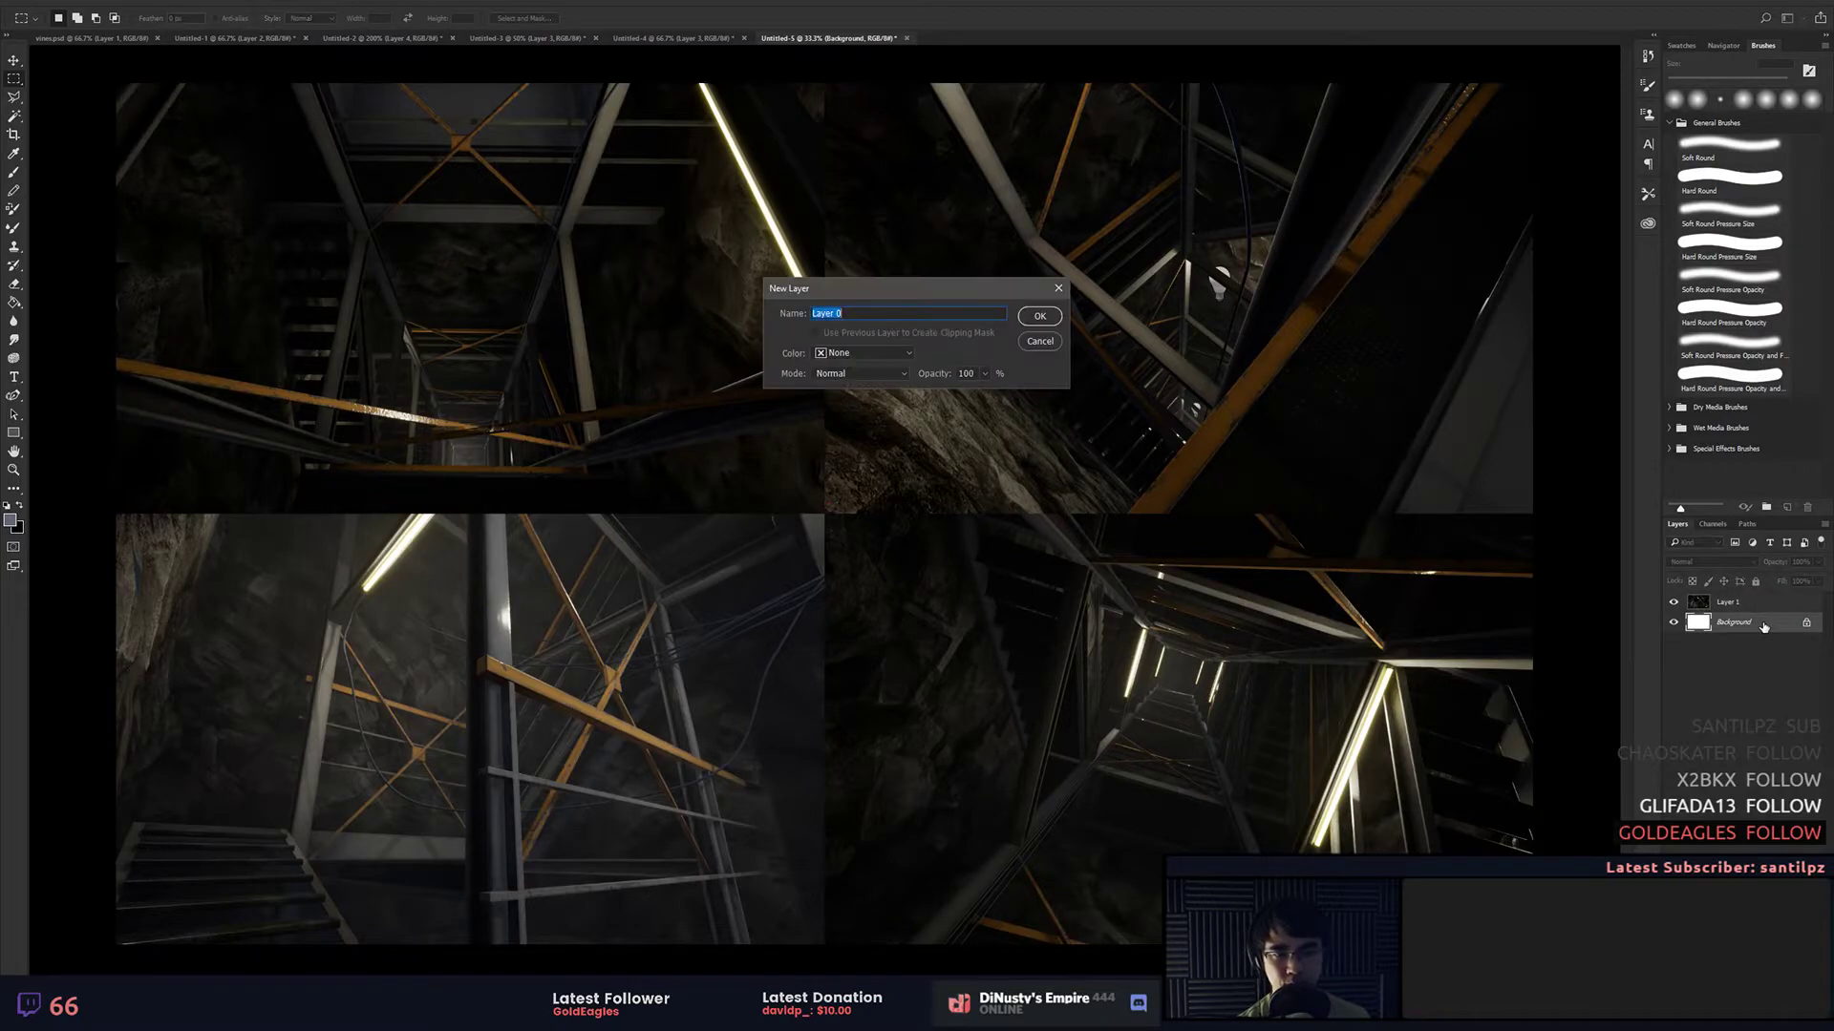
{"action": "left_click", "coordinate": [1040, 341]}
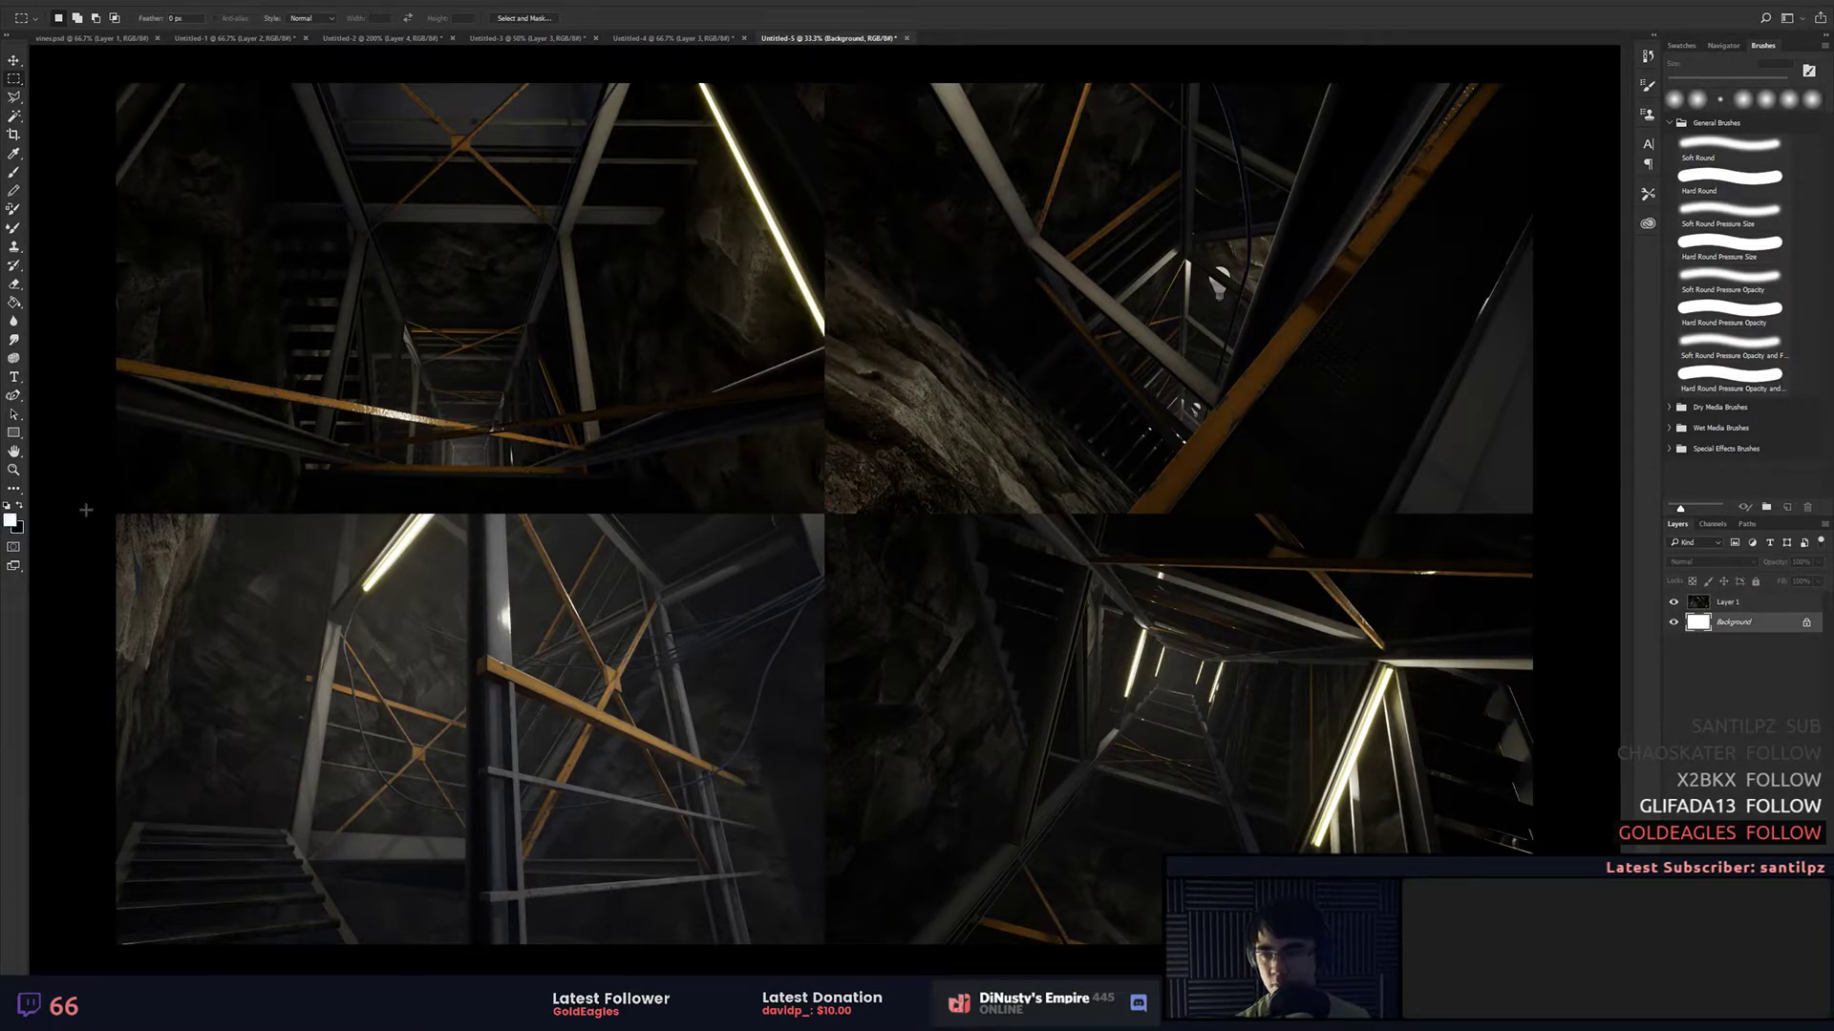
{"action": "left_click", "coordinate": [12, 520]}
{"action": "left_click", "coordinate": [1217, 349]}
{"action": "left_click", "coordinate": [1366, 344]}
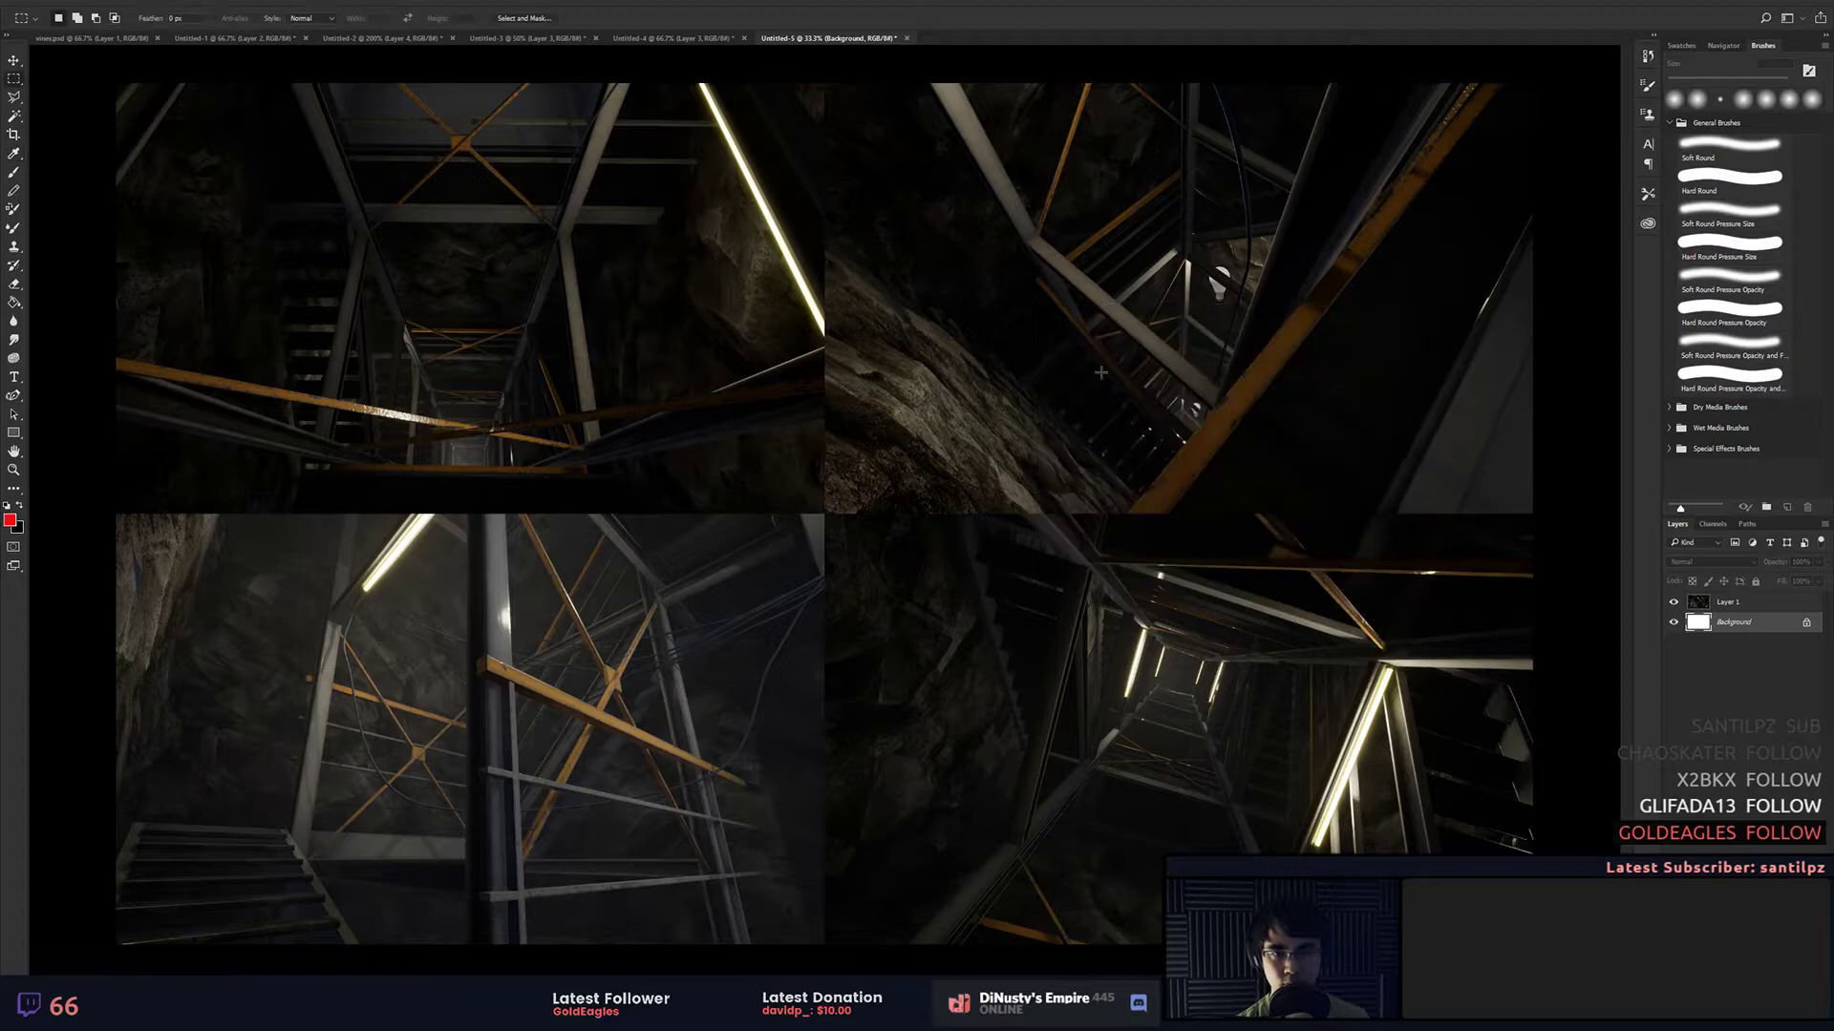
{"action": "key", "text": "x"}
{"action": "key", "text": "ctrl+BackSpace"}
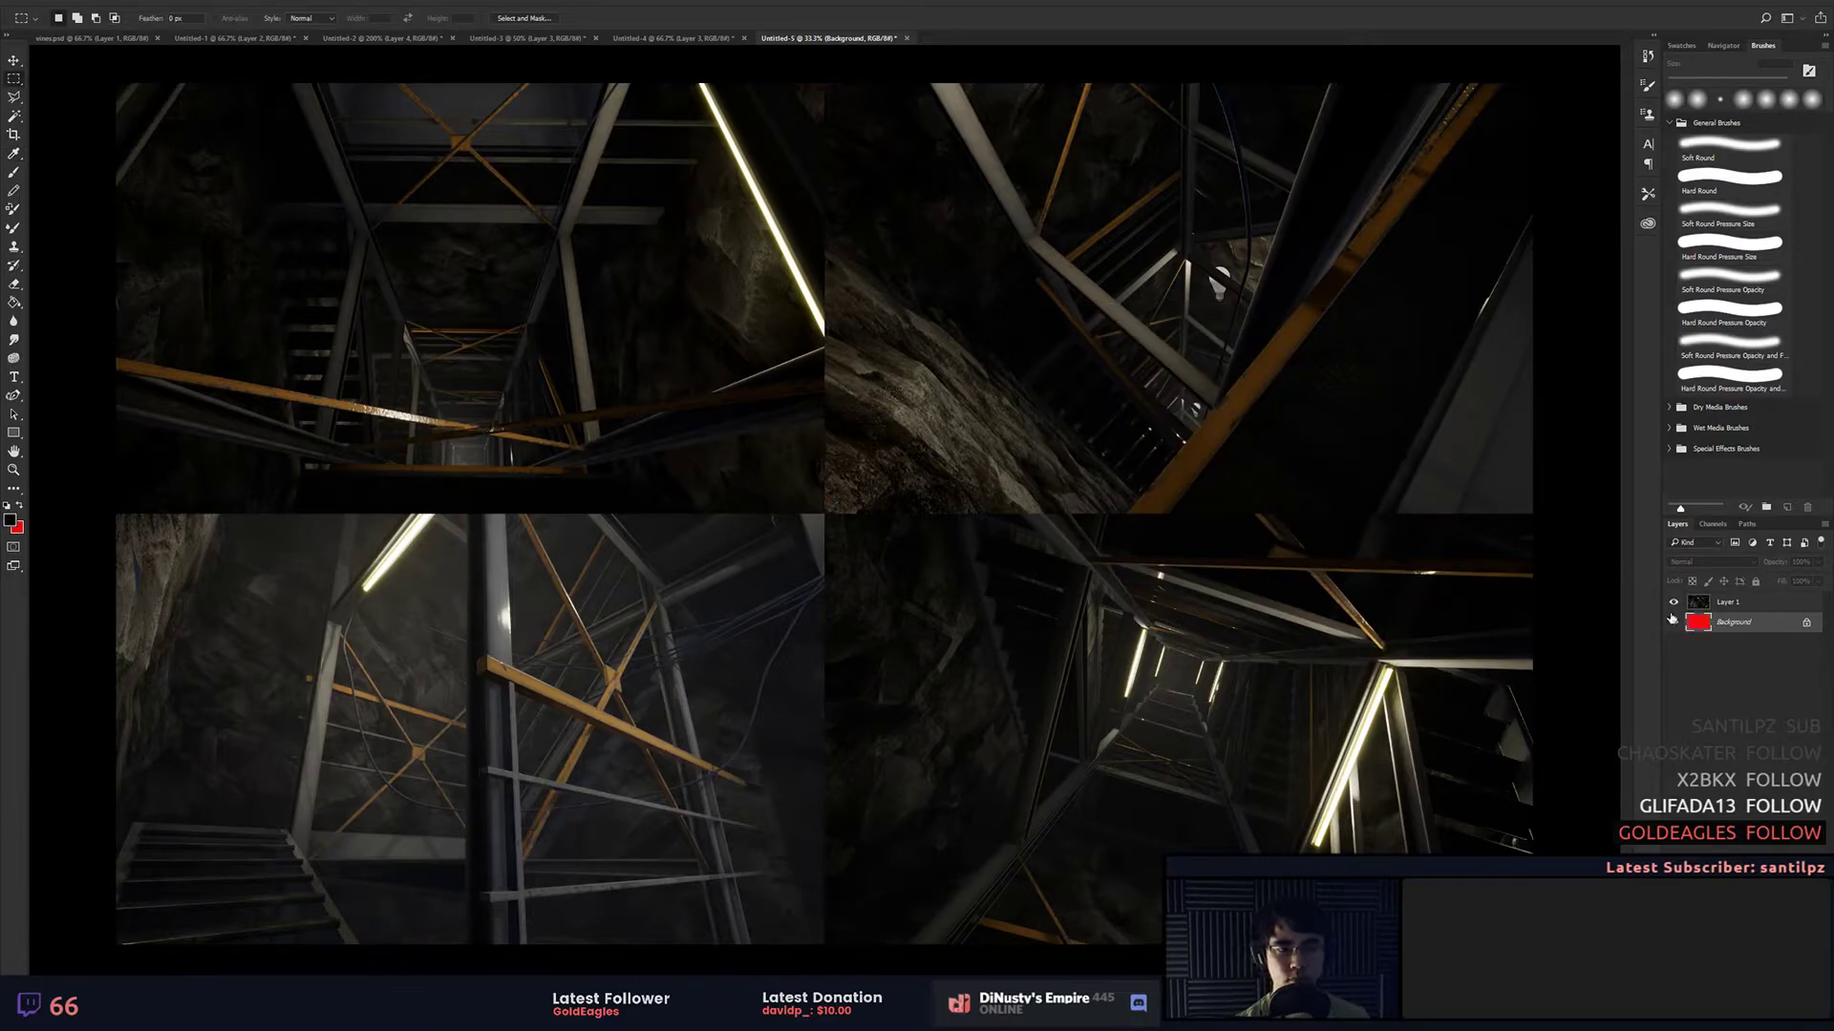
{"action": "left_click", "coordinate": [1758, 605]}
{"action": "double_click", "coordinate": [1747, 602]}
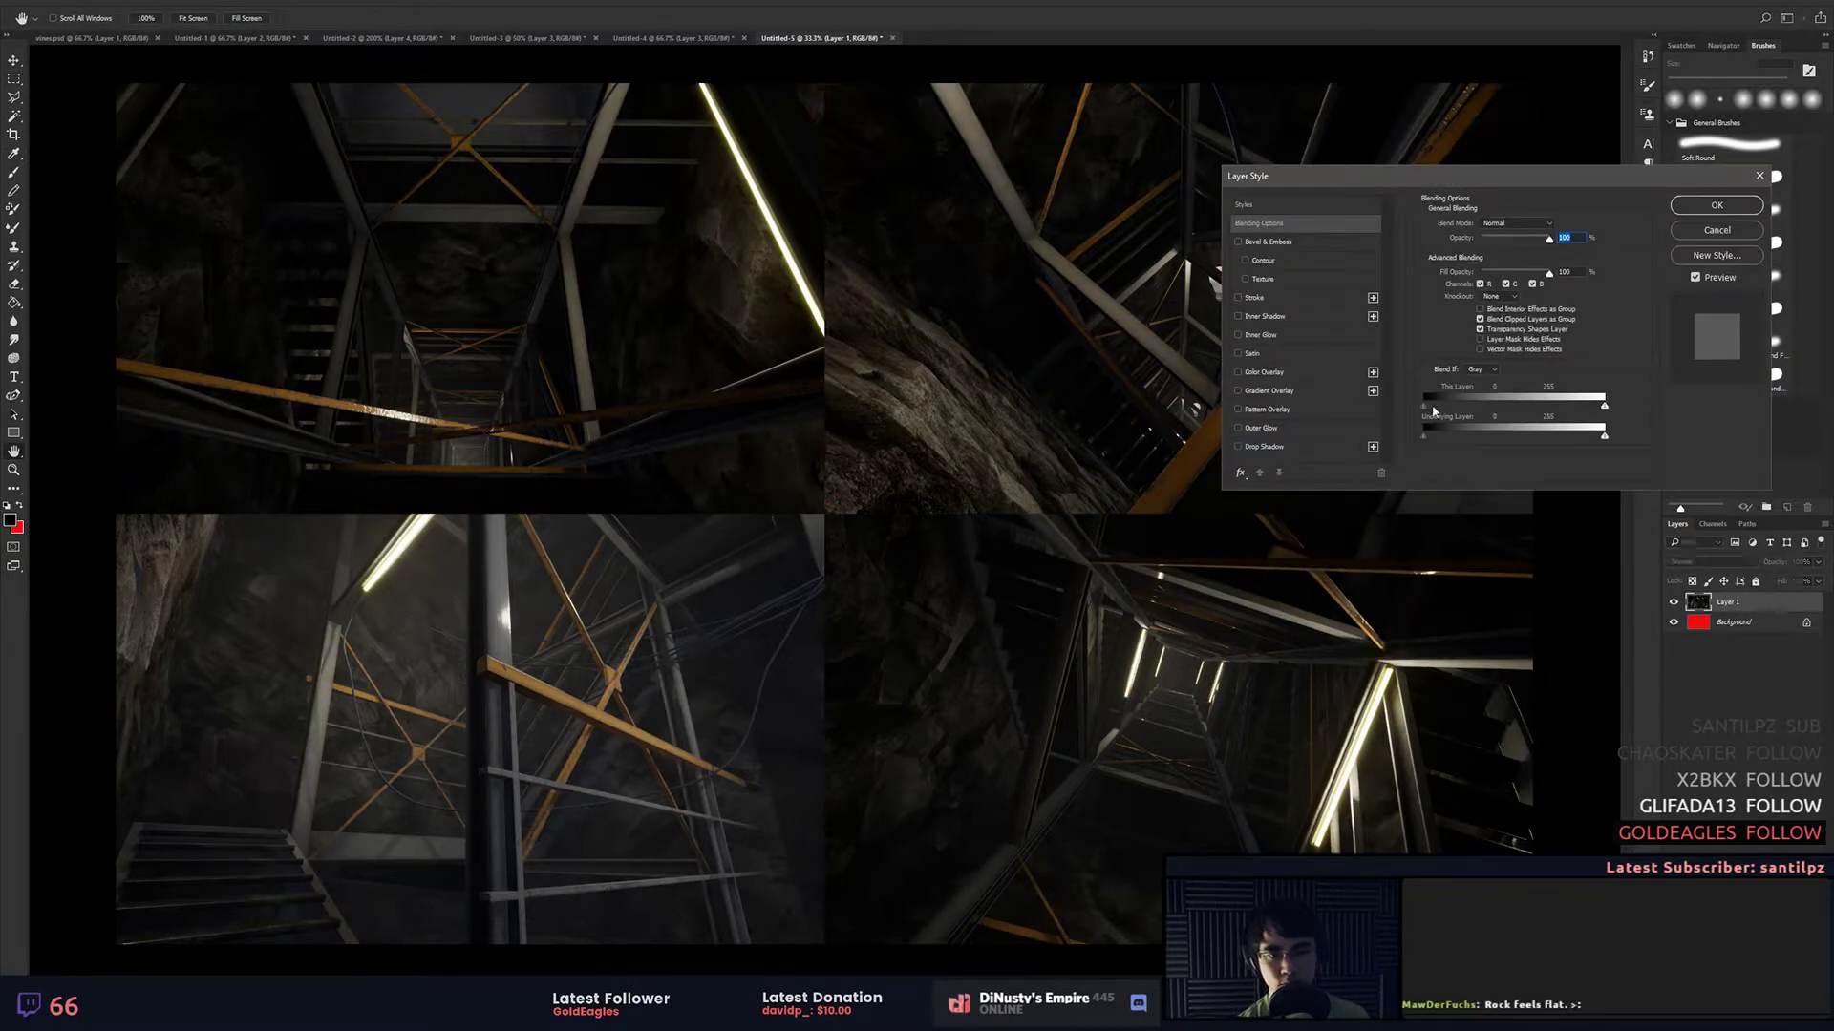
{"action": "mouse_move", "coordinate": [1421, 410]}
{"action": "left_mouse_down"}
{"action": "mouse_move", "coordinate": [1461, 412]}
{"action": "mouse_move", "coordinate": [1421, 411]}
{"action": "left_mouse_up"}
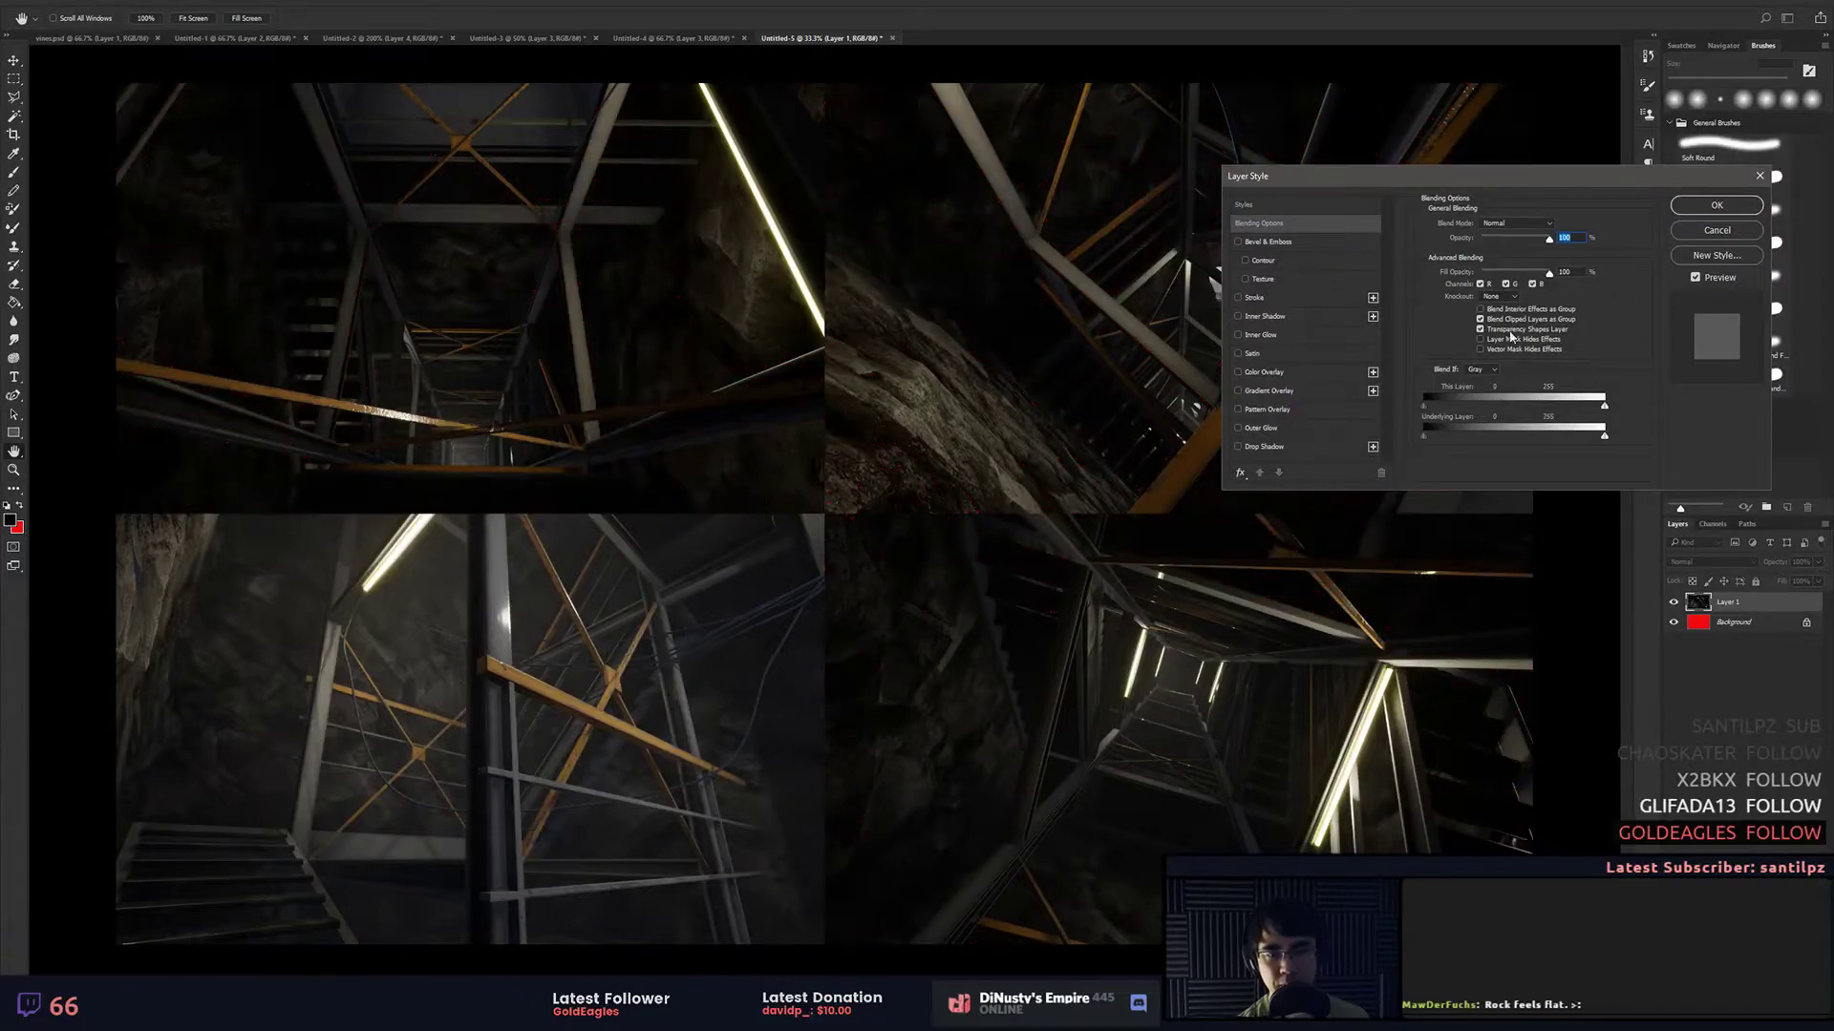
{"action": "left_click", "coordinate": [1716, 230]}
{"action": "left_click_drag", "start_coordinate": [1405, 648], "coordinate": [1549, 955]}
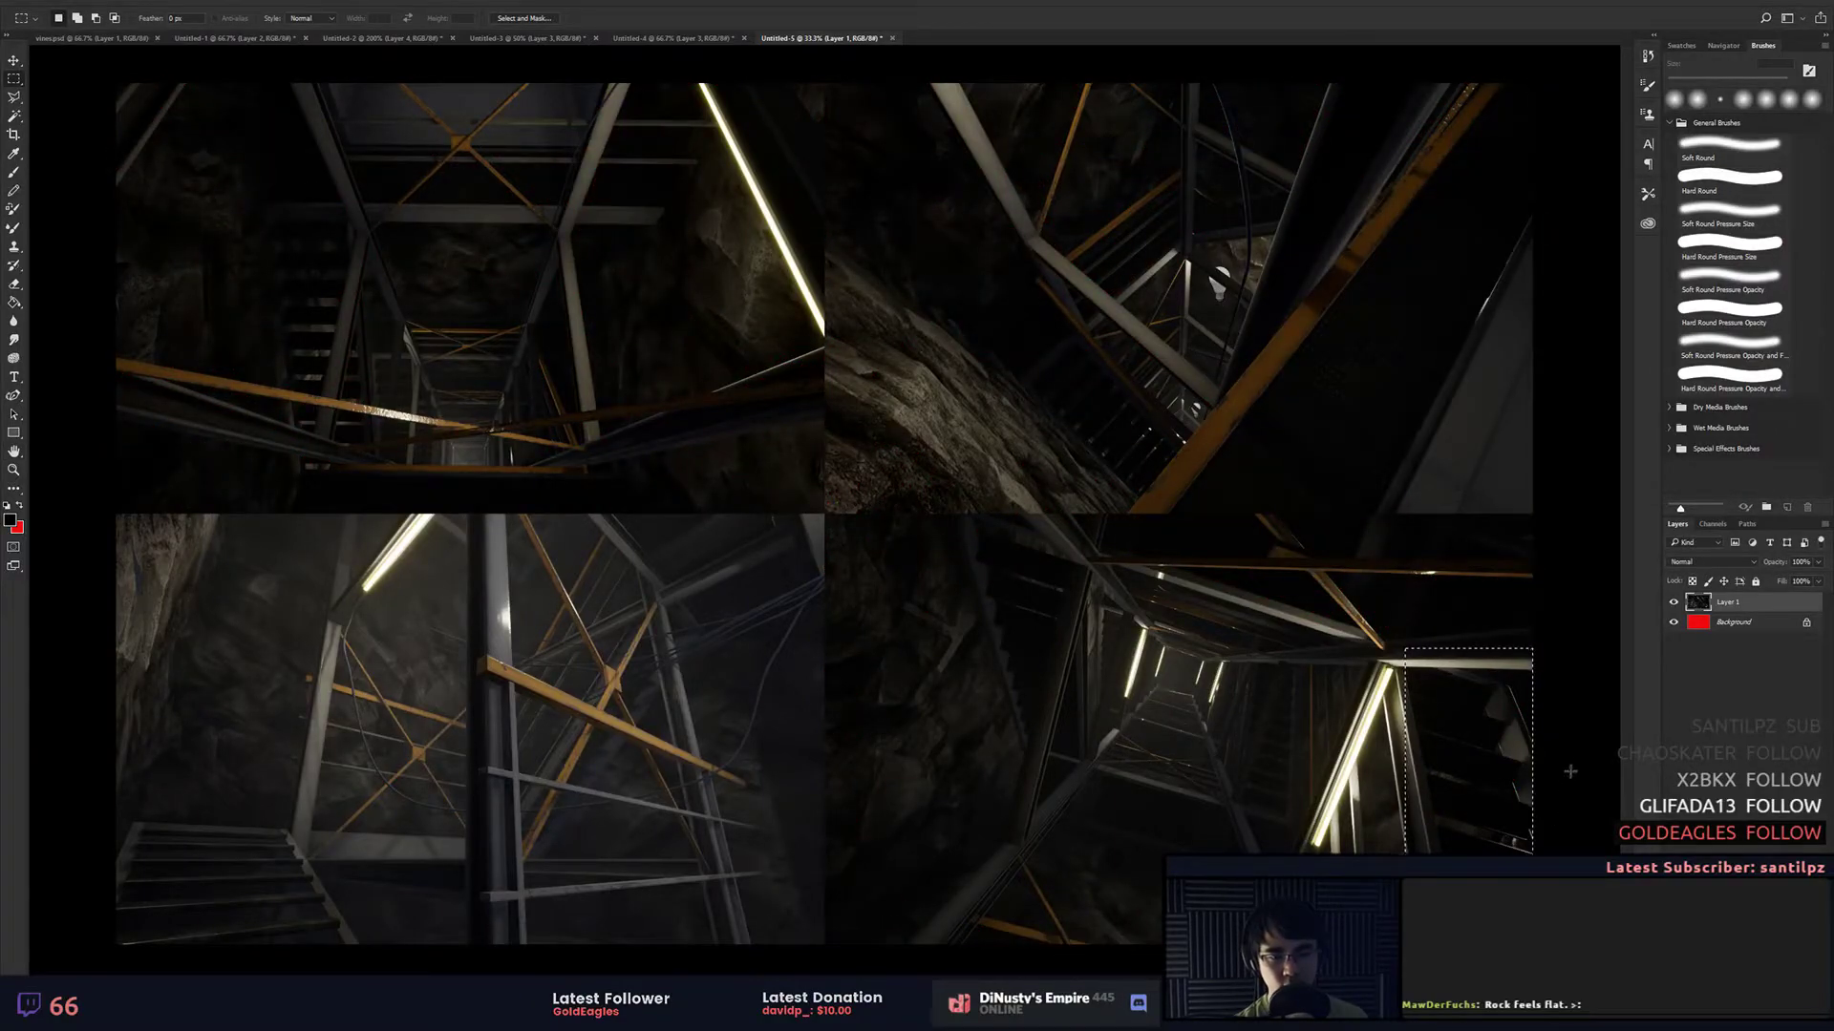
{"action": "key", "text": "ctrl+d"}
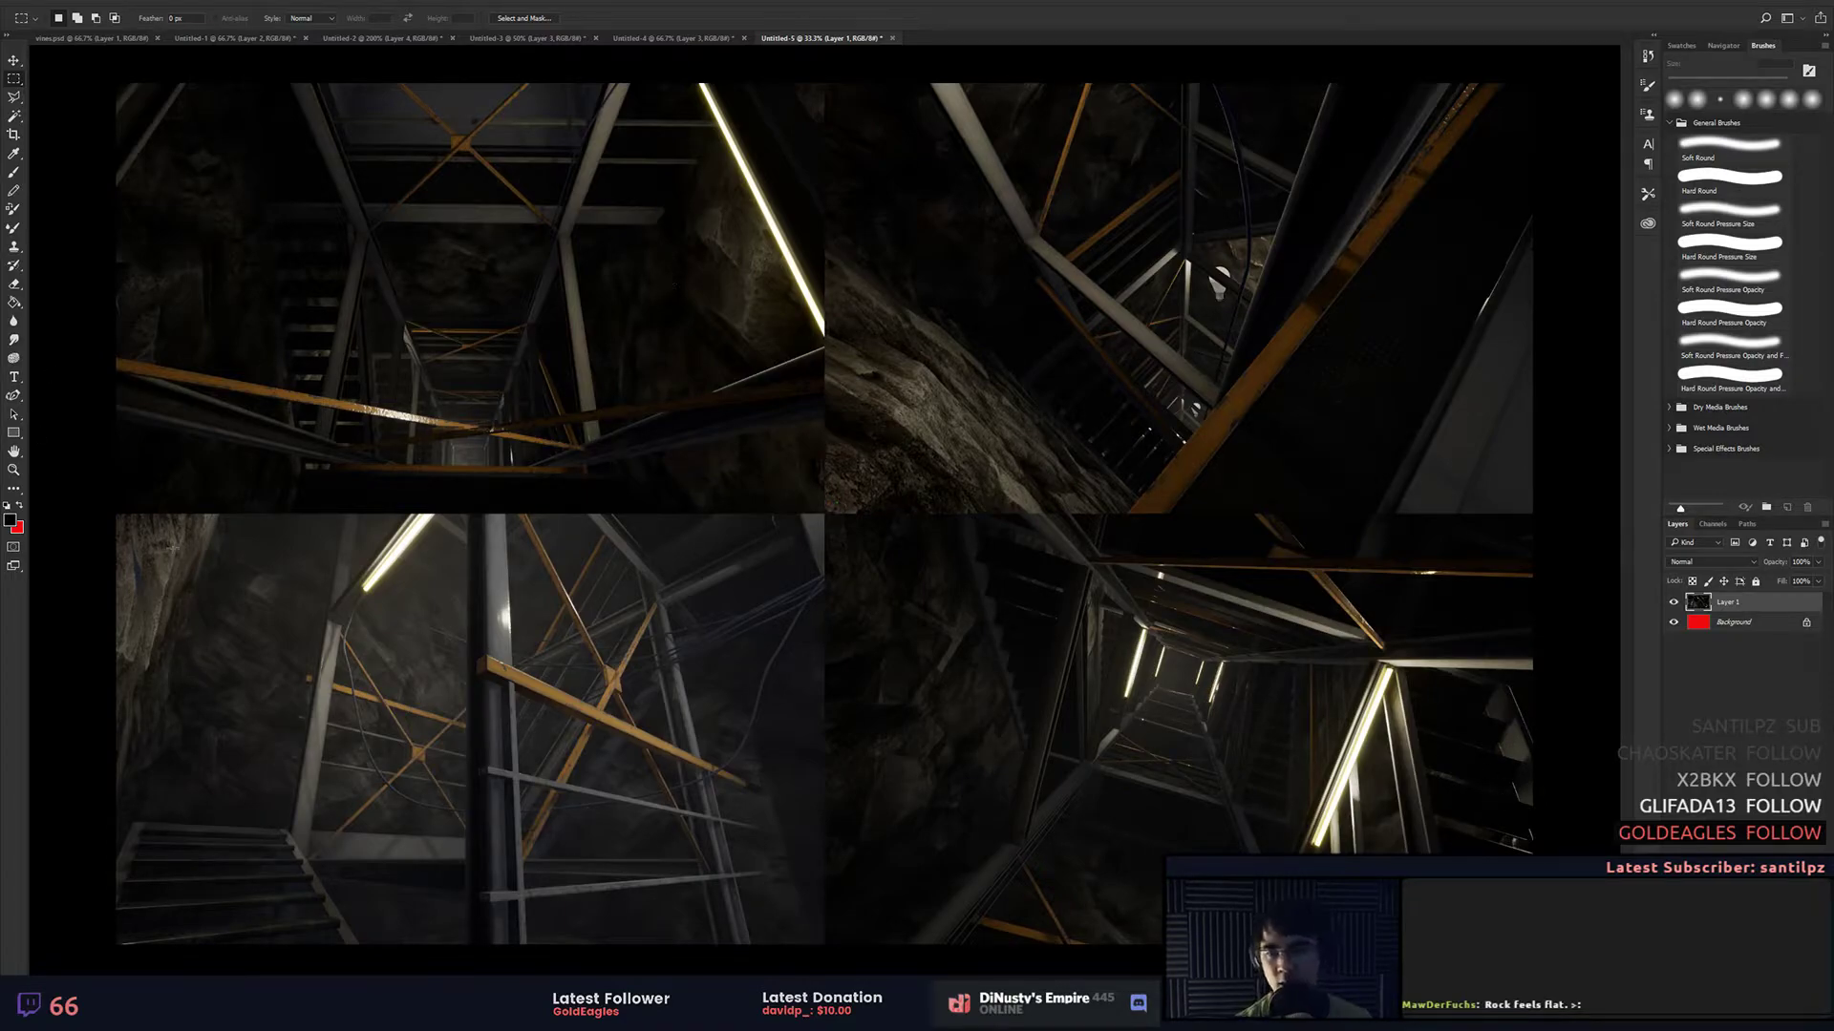
Step: Examine the lower-left shaft picture enlarged, checking the rock wall behind the staircase and the yellow cross-bracing
{"action": "key", "text": "ctrl+plus"}
{"action": "left_click_drag", "start_coordinate": [771, 648], "coordinate": [1400, 304]}
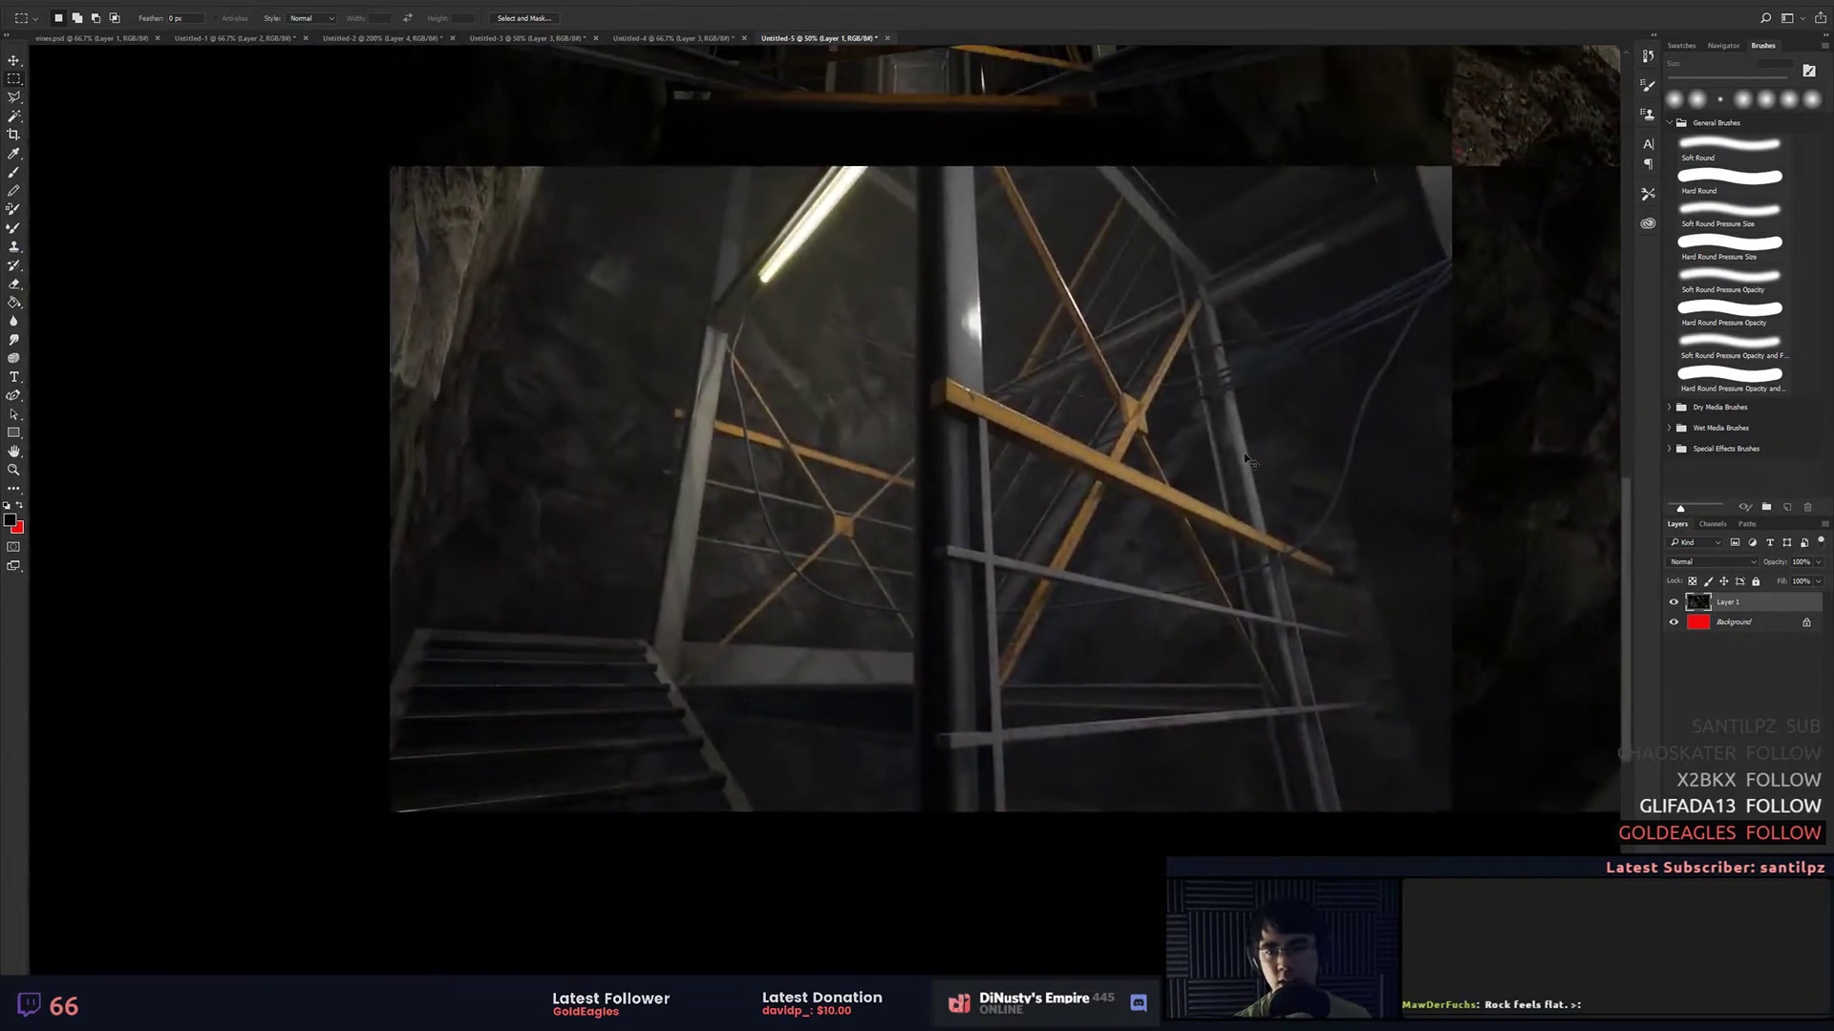
{"action": "key", "text": "ctrl+plus"}
{"action": "left_click_drag", "start_coordinate": [1240, 444], "coordinate": [1158, 483]}
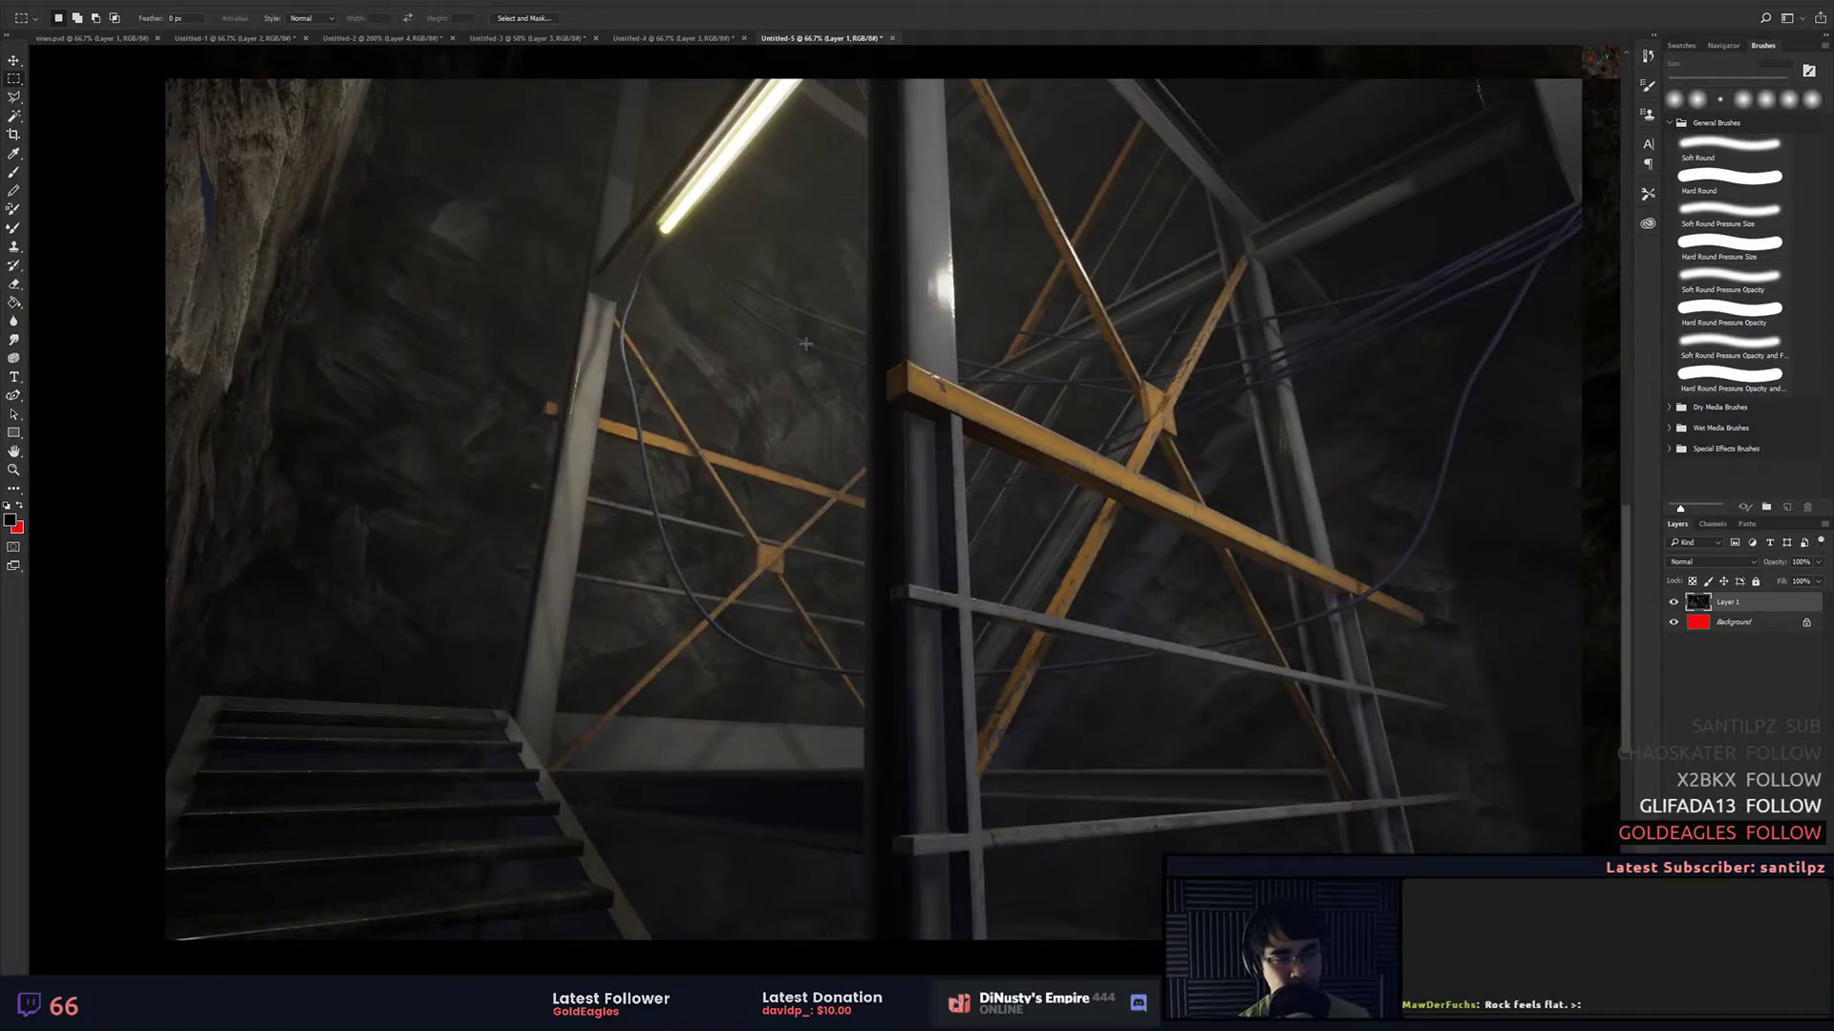
{"action": "left_click_drag", "start_coordinate": [1176, 407], "coordinate": [1303, 421]}
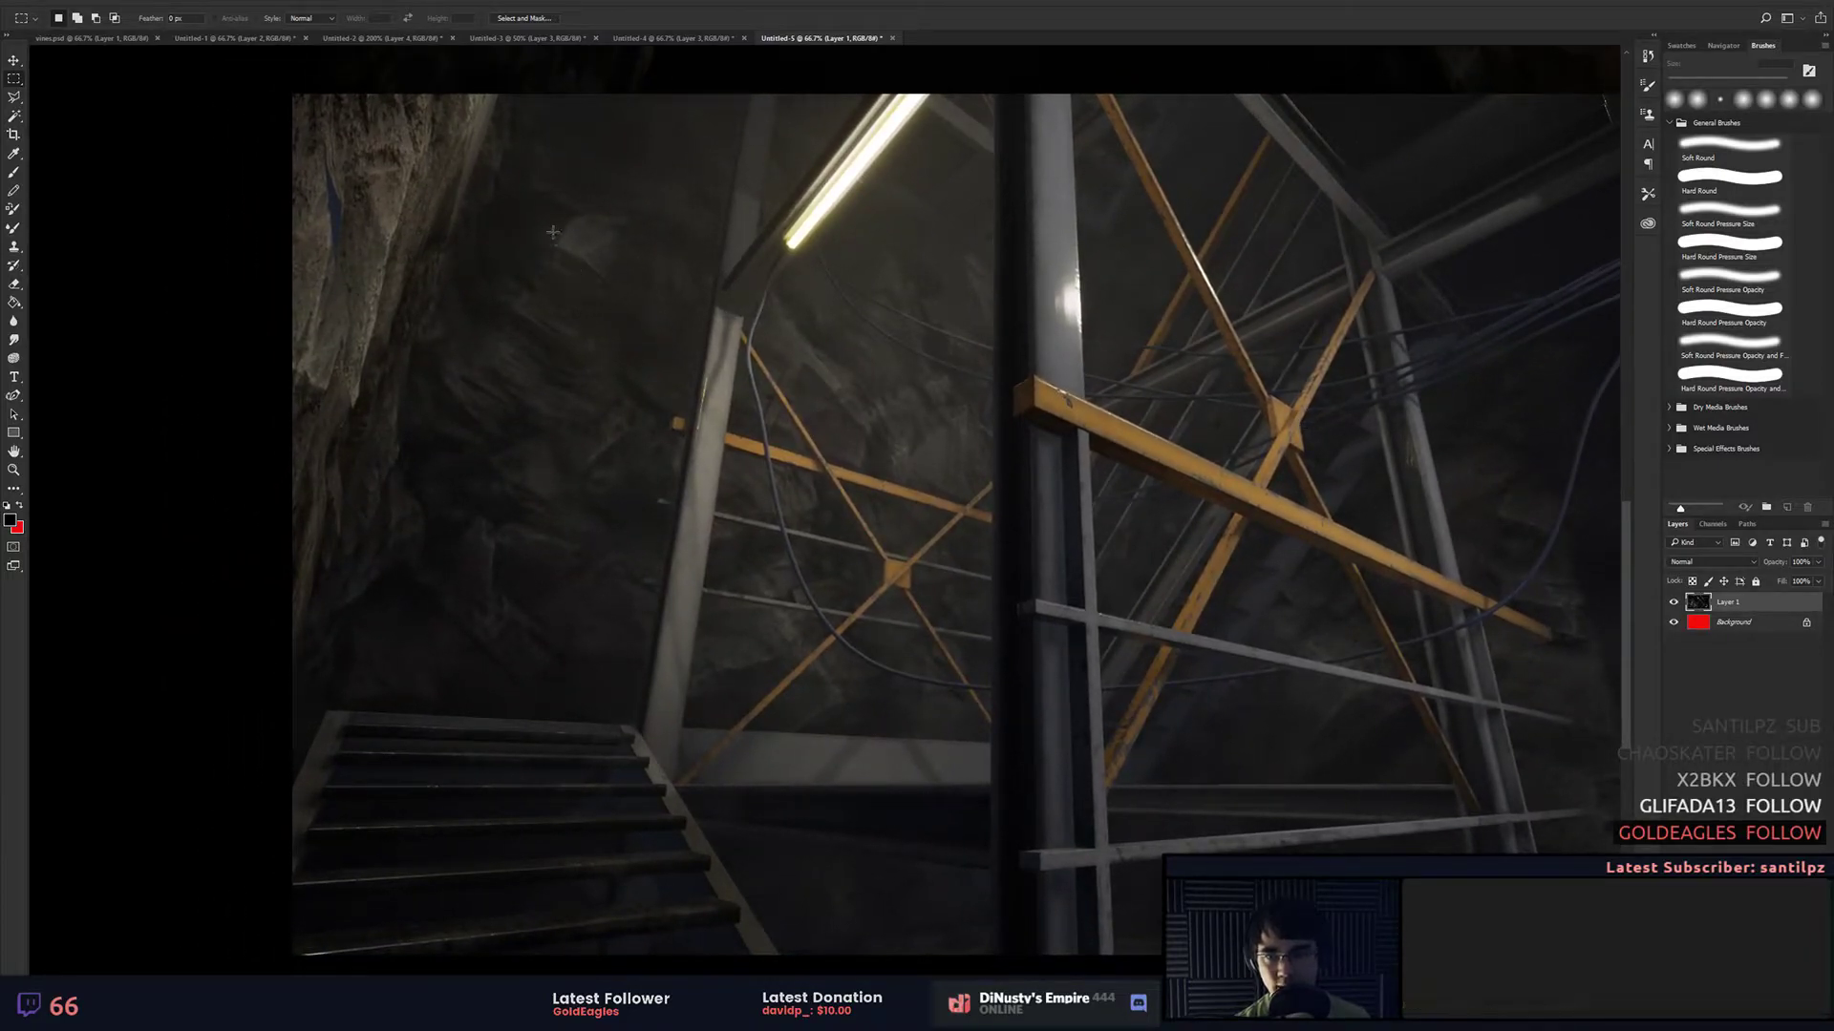
{"action": "left_click_drag", "start_coordinate": [483, 176], "coordinate": [1221, 767]}
{"action": "left_click_drag", "start_coordinate": [1338, 628], "coordinate": [1333, 587]}
{"action": "left_click_drag", "start_coordinate": [1152, 390], "coordinate": [1156, 361]}
{"action": "key", "text": "ctrl+plus"}
{"action": "key", "text": "ctrl+plus"}
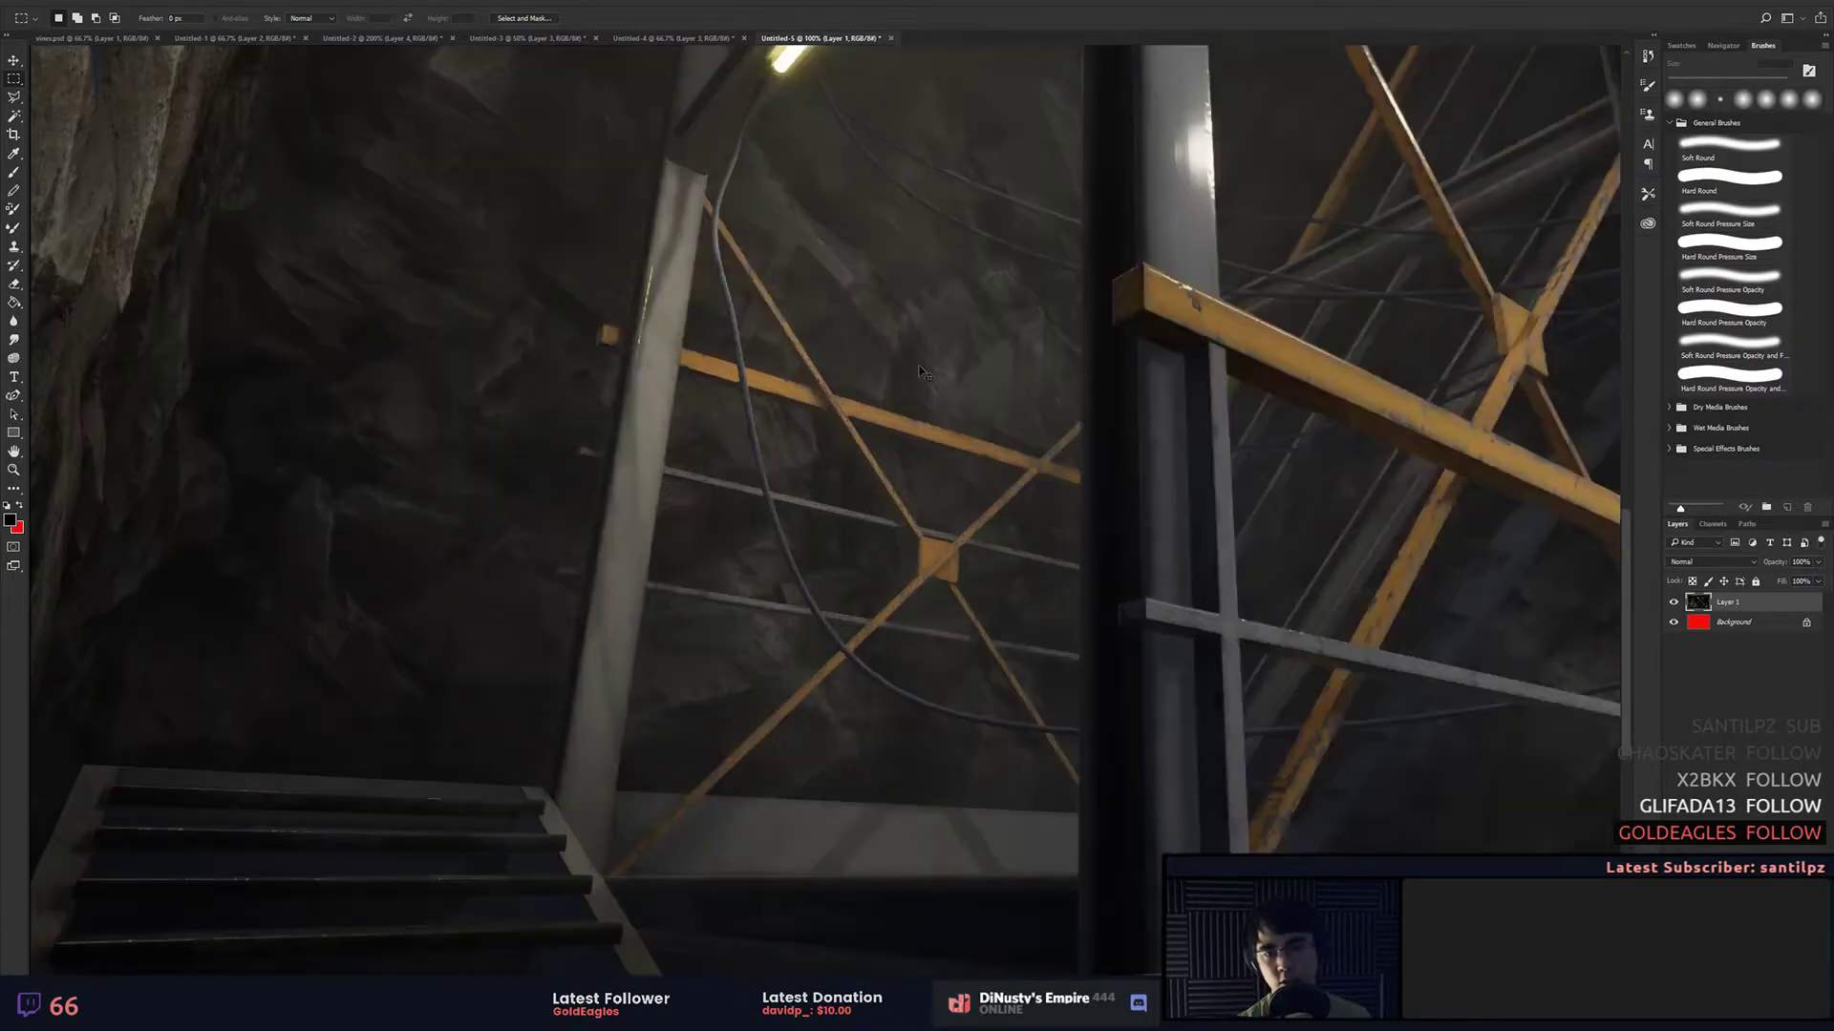
{"action": "left_click_drag", "start_coordinate": [949, 348], "coordinate": [1109, 622]}
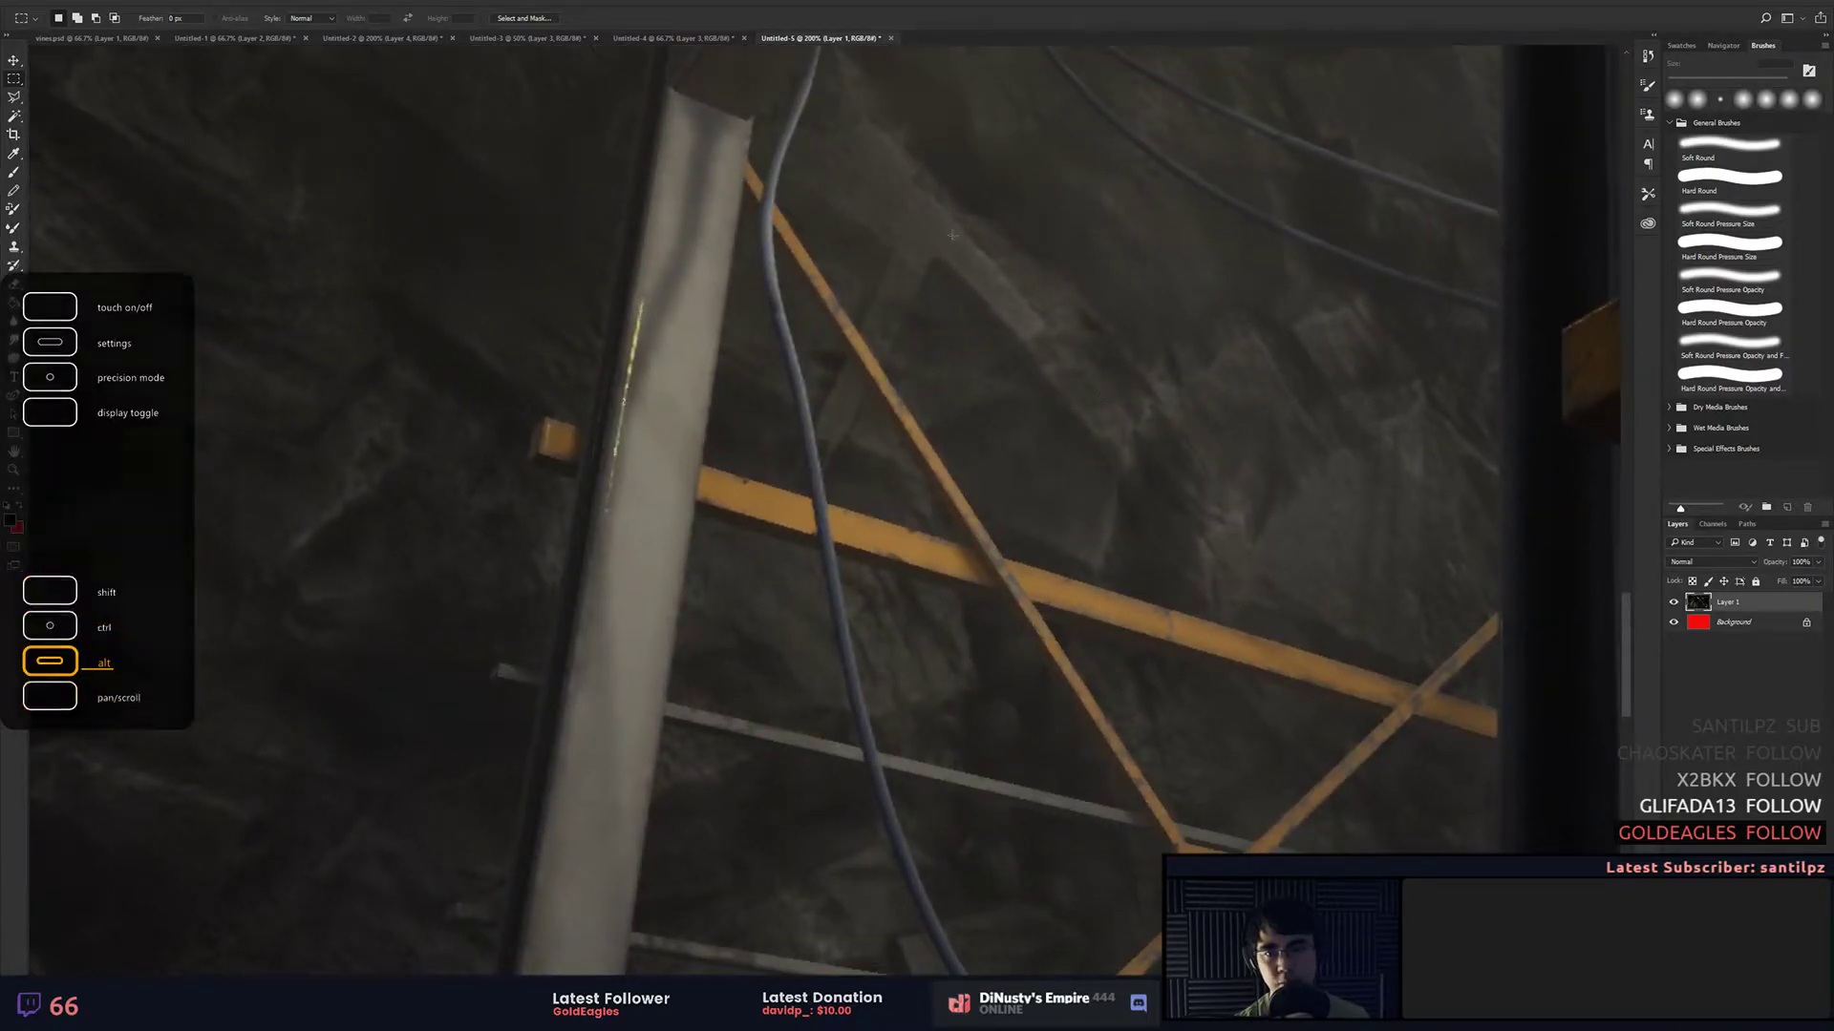
{"action": "scroll", "coordinate": [943, 245], "scroll_direction": "down", "scroll_amount": 2}
{"action": "left_click_drag", "start_coordinate": [1185, 518], "coordinate": [1209, 527]}
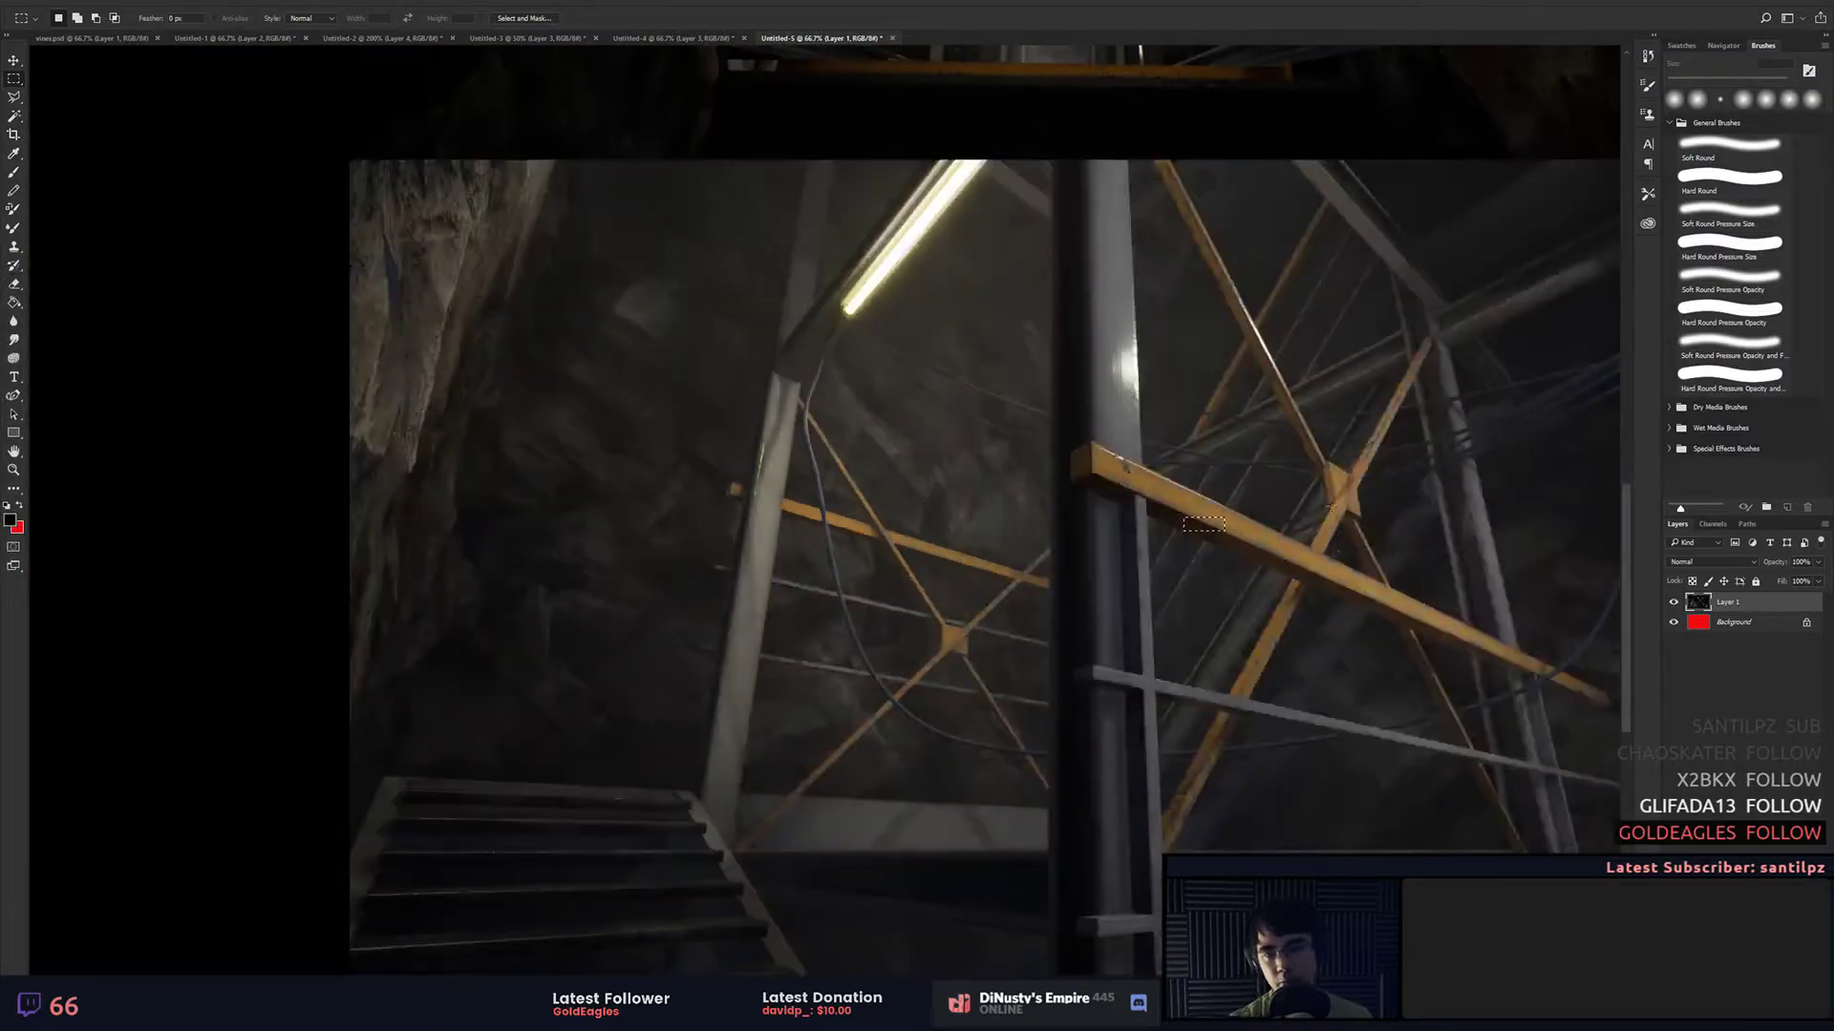
{"action": "left_click", "coordinate": [1308, 487]}
Step: Compare the rock and lighting across the four shaft pictures, including the lower-left view against the two upper ones
{"action": "scroll", "coordinate": [1015, 389], "scroll_direction": "up", "scroll_amount": 2}
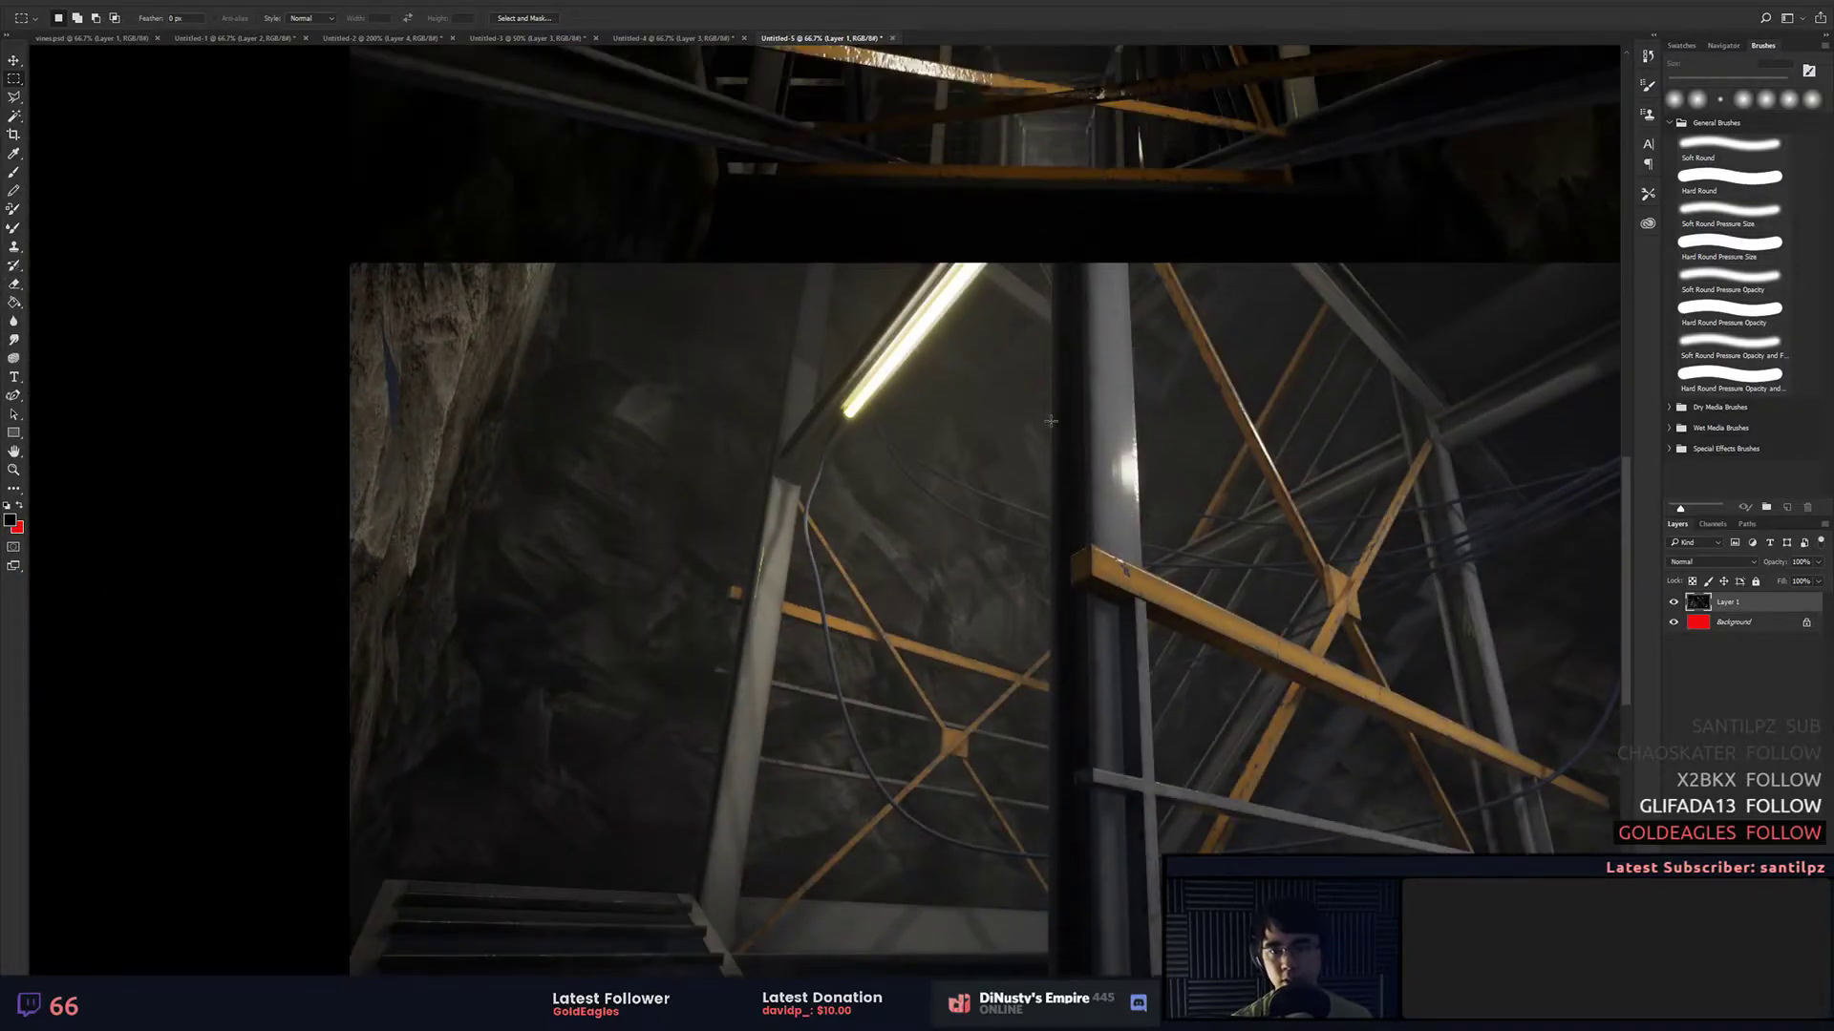
{"action": "scroll", "coordinate": [939, 461], "scroll_direction": "down", "scroll_amount": 3}
{"action": "scroll", "coordinate": [570, 447], "scroll_direction": "up", "scroll_amount": 1}
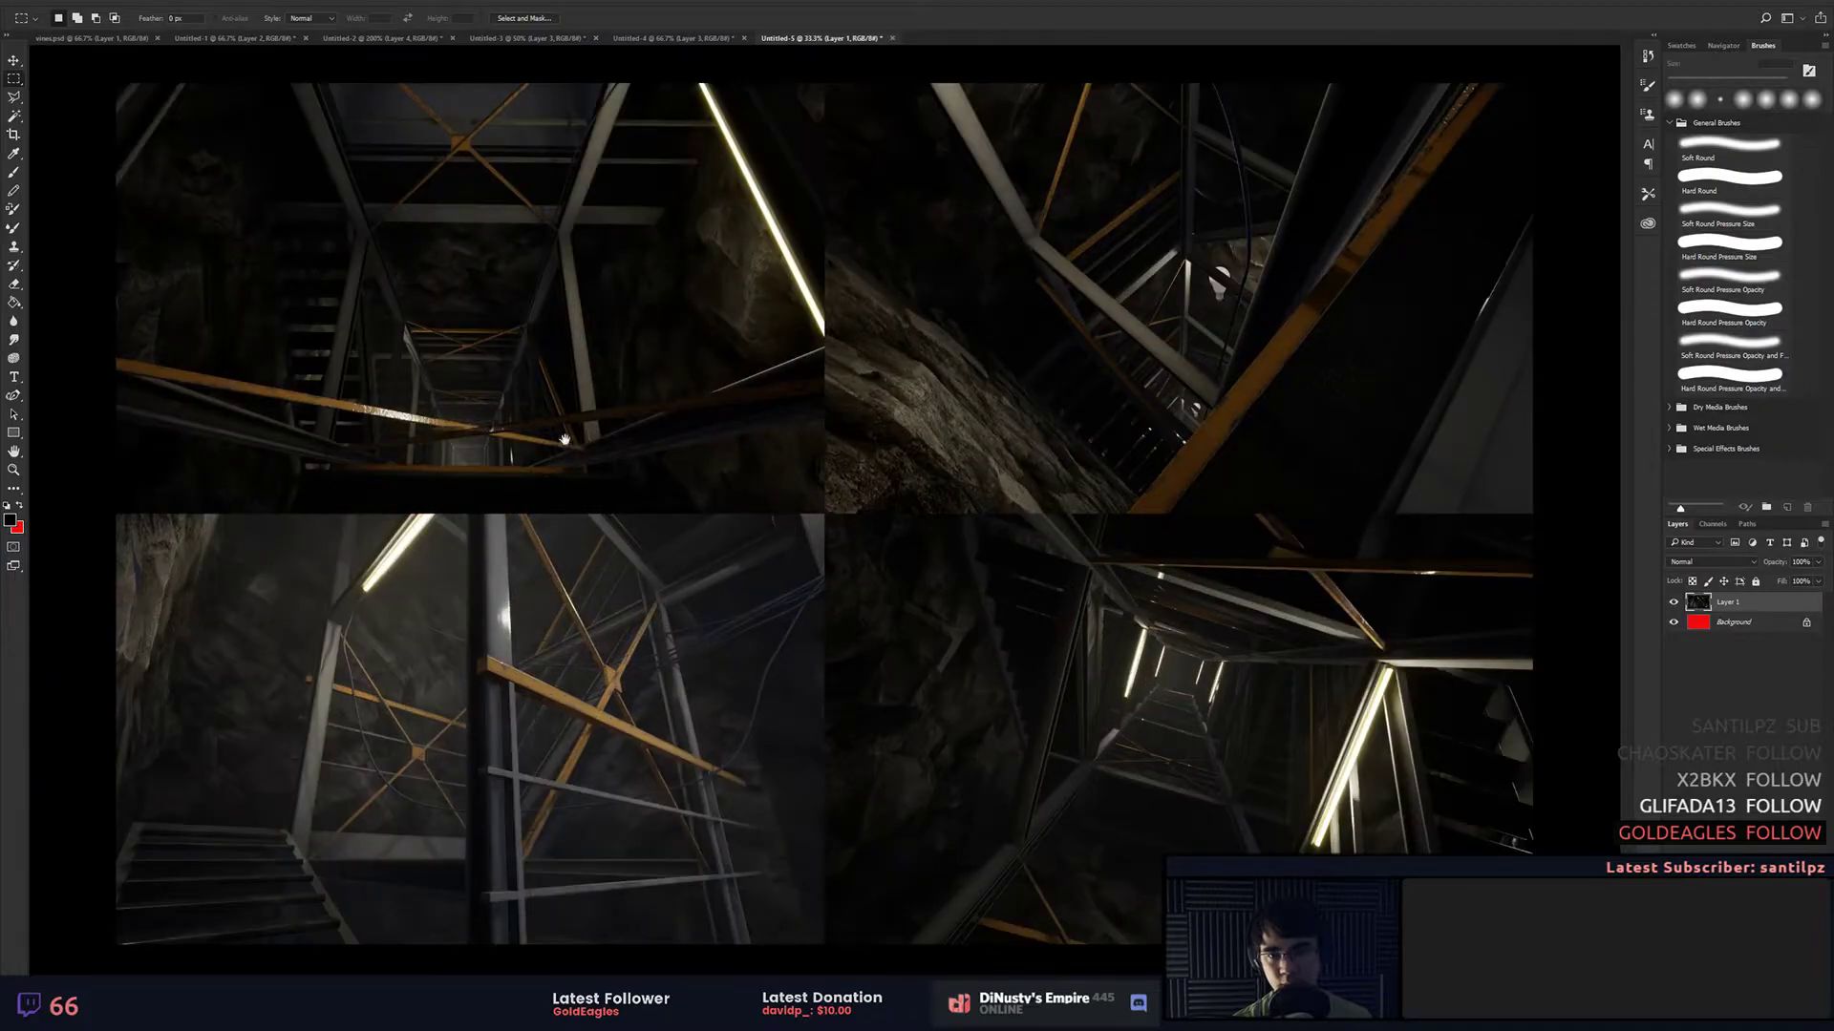
{"action": "scroll", "coordinate": [929, 511], "scroll_direction": "up", "scroll_amount": 1}
{"action": "scroll", "coordinate": [927, 506], "scroll_direction": "down", "scroll_amount": 1}
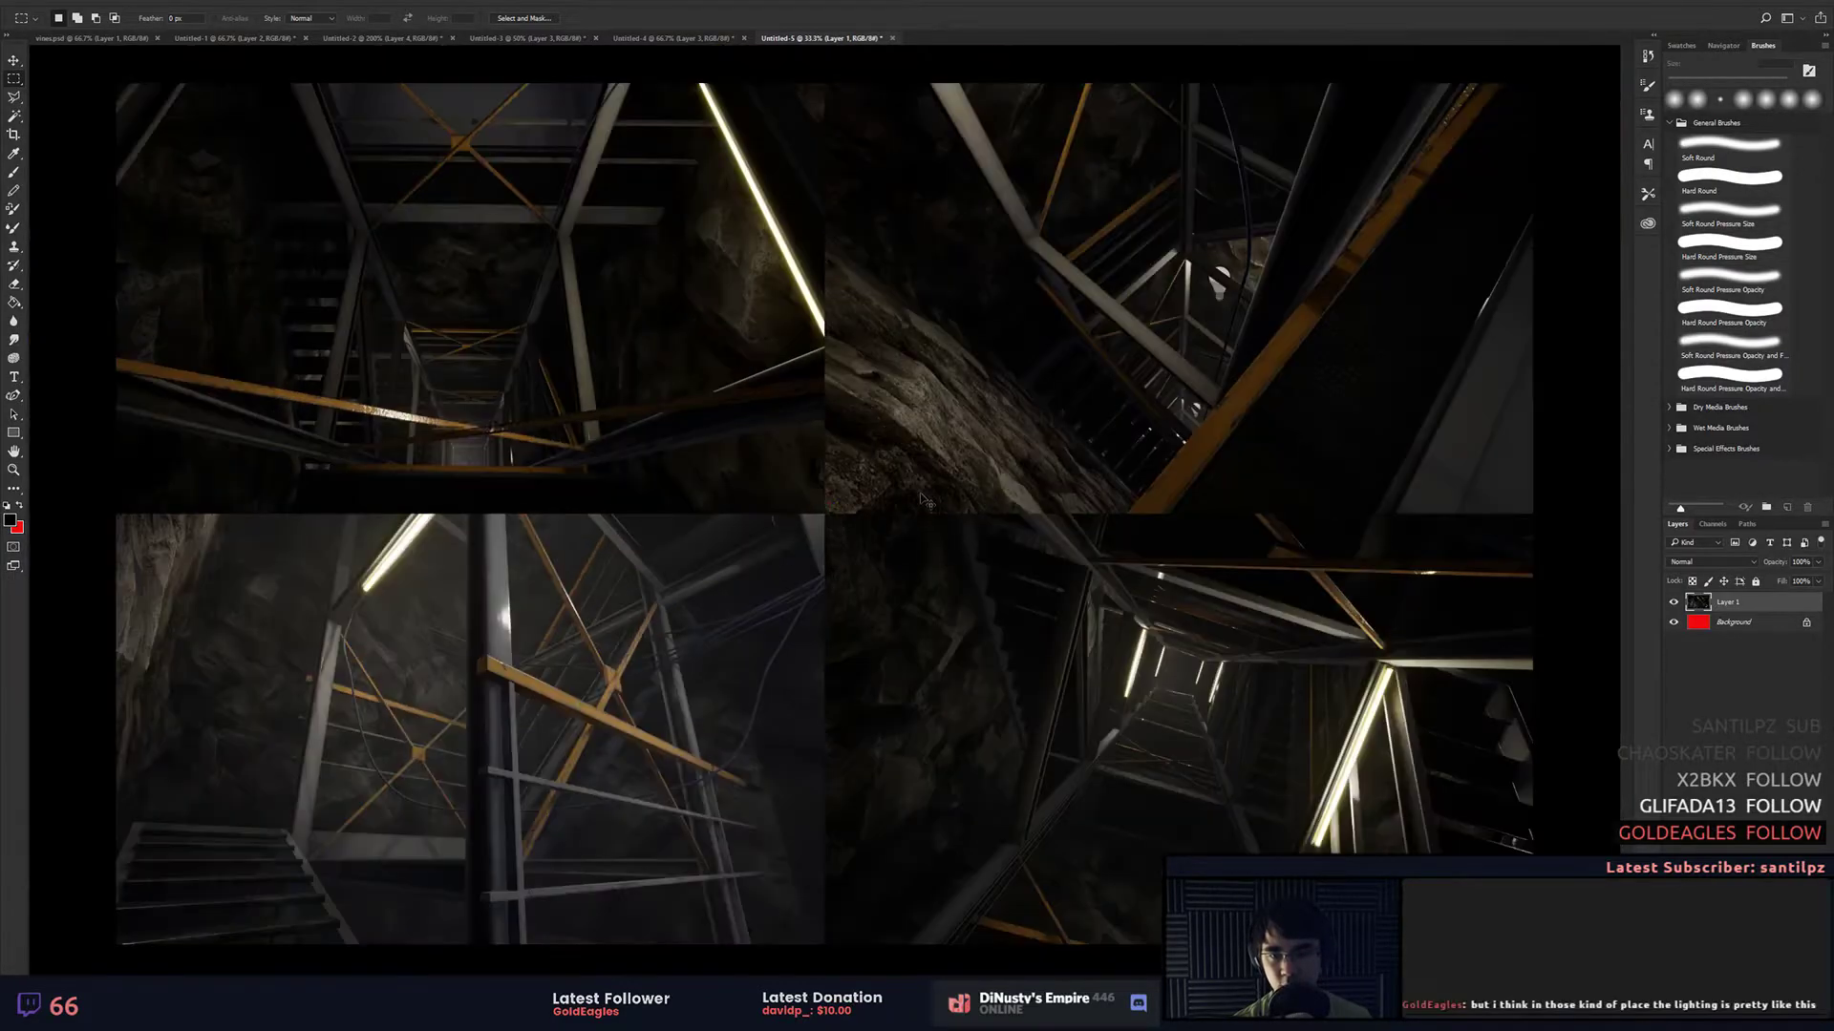
{"action": "scroll", "coordinate": [923, 500], "scroll_direction": "up", "scroll_amount": 1}
{"action": "left_click_drag", "start_coordinate": [1151, 595], "coordinate": [1153, 595]}
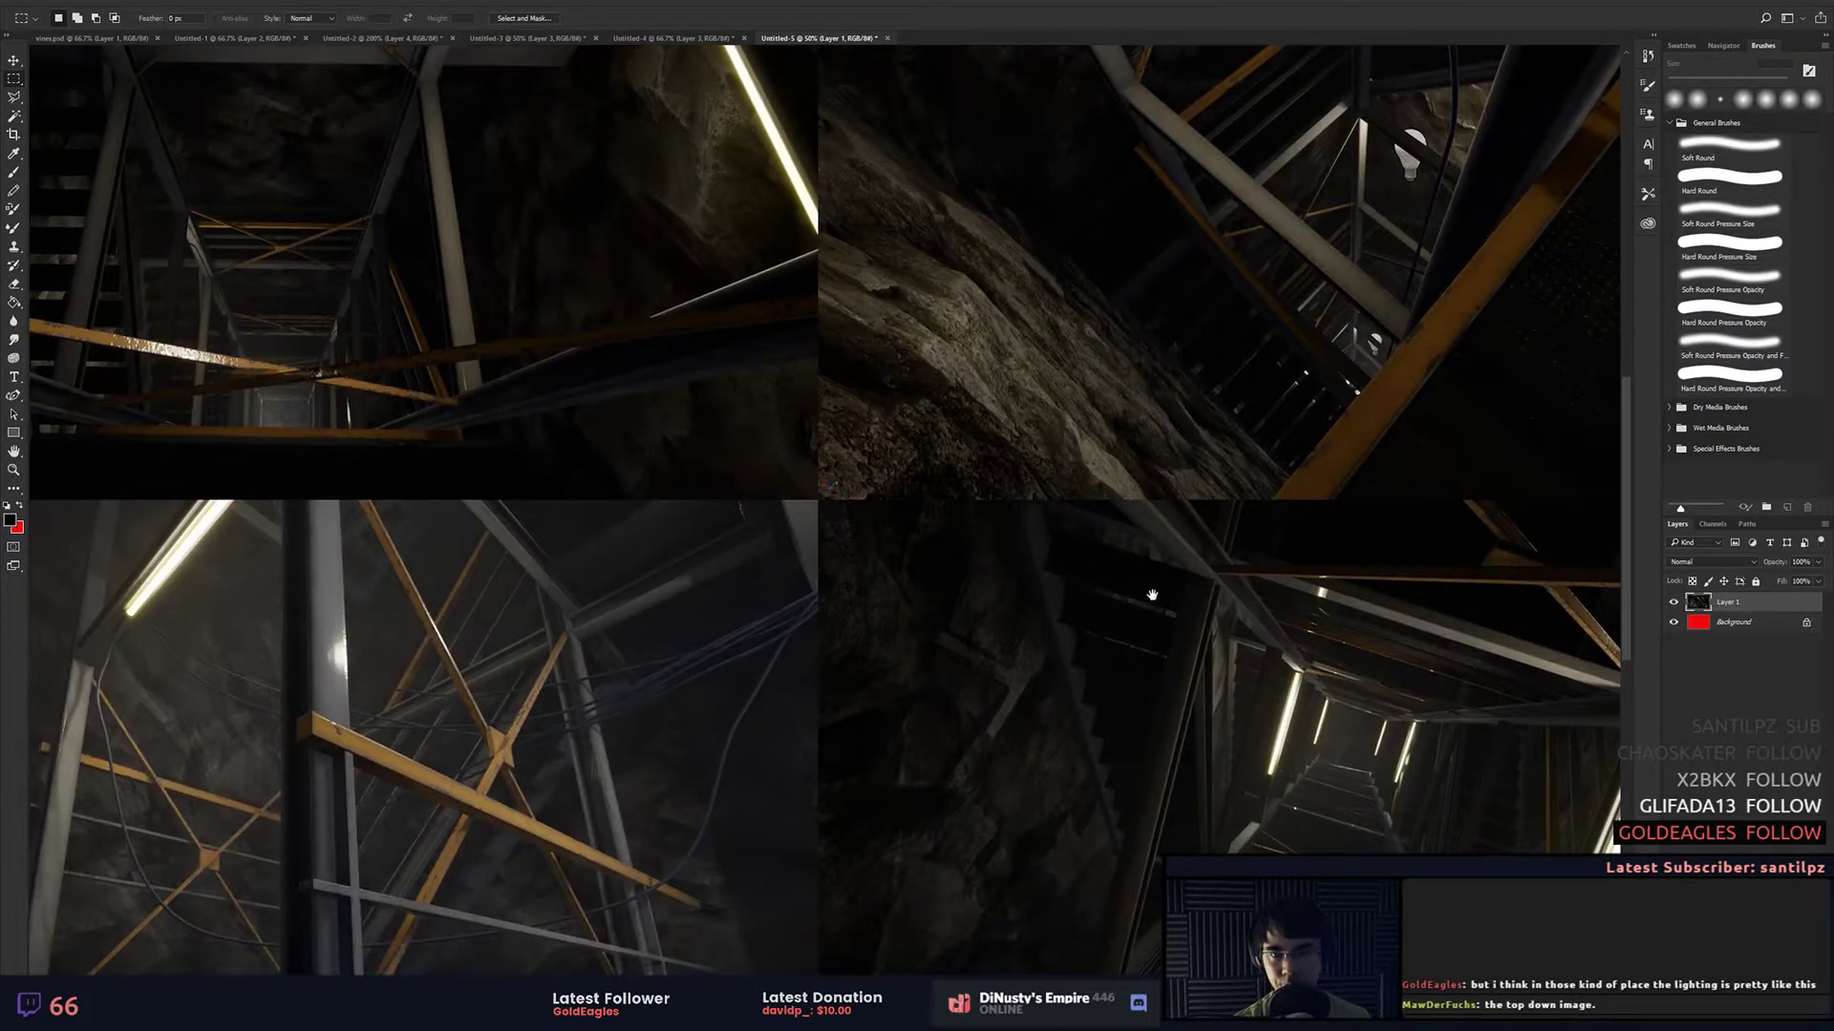
{"action": "scroll", "coordinate": [1099, 499], "scroll_direction": "up", "scroll_amount": 1}
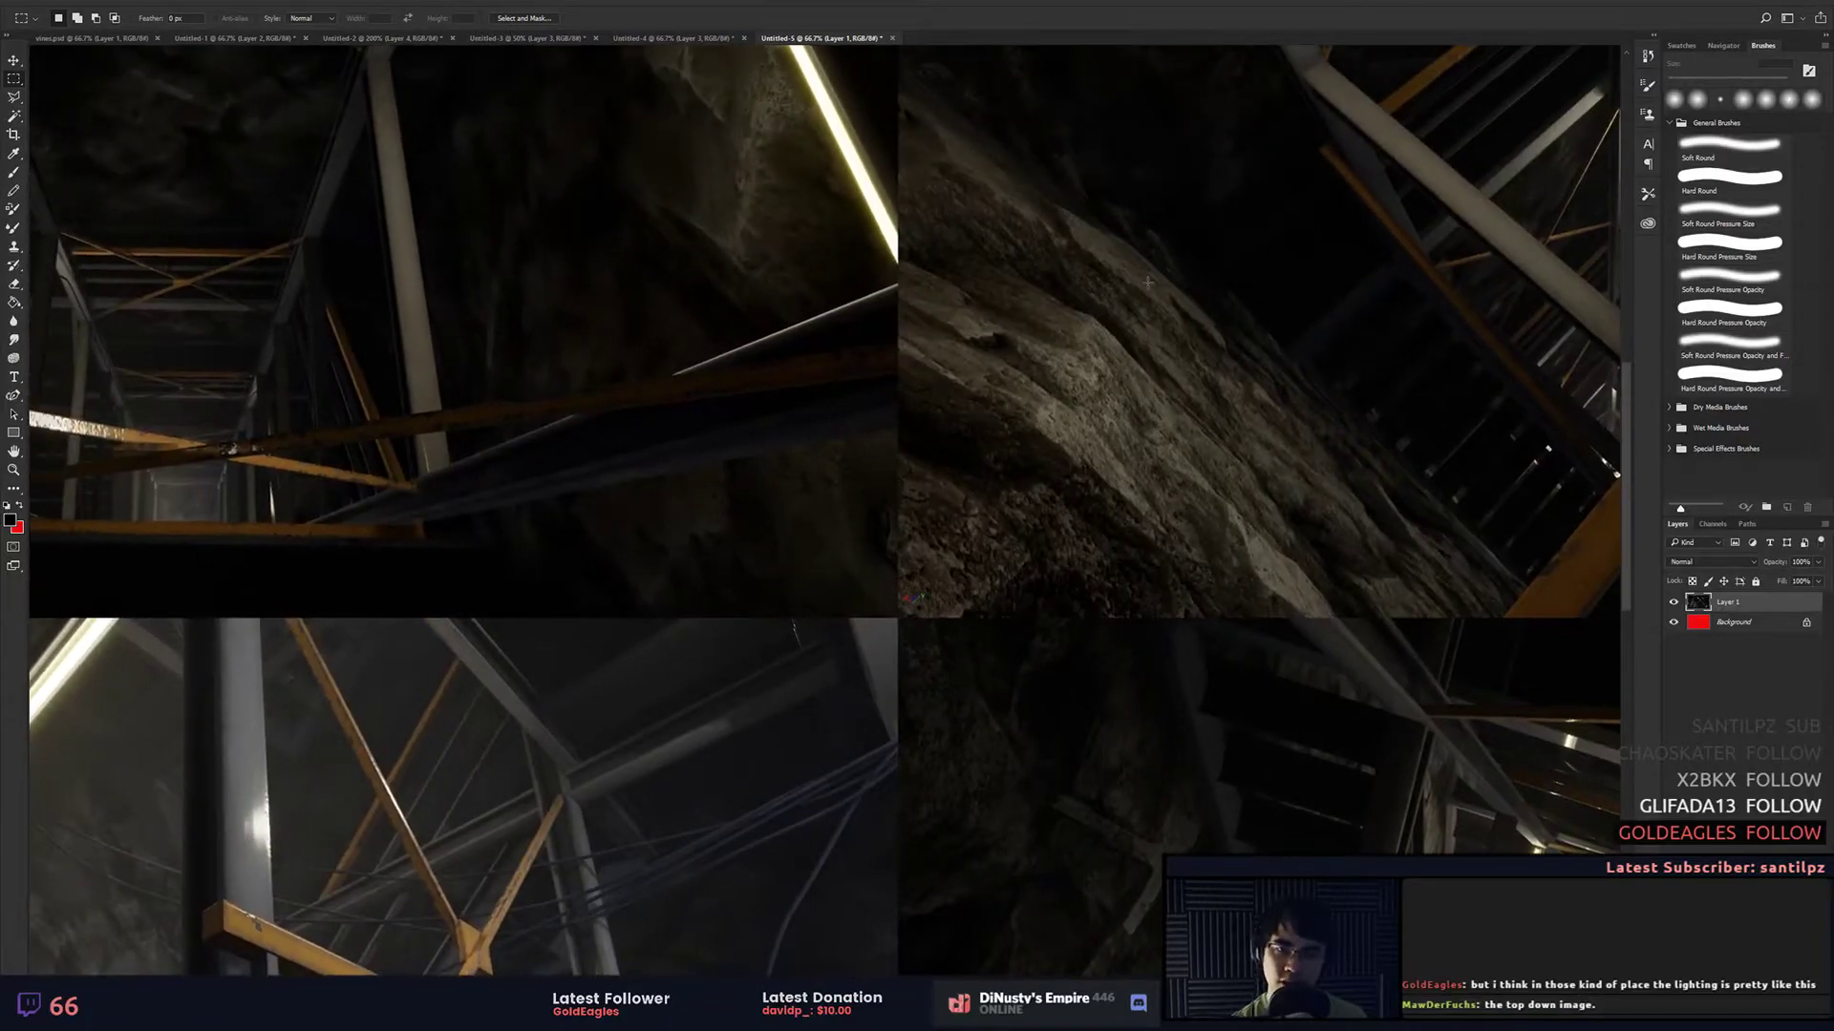
{"action": "left_click_drag", "start_coordinate": [1384, 524], "coordinate": [1465, 451]}
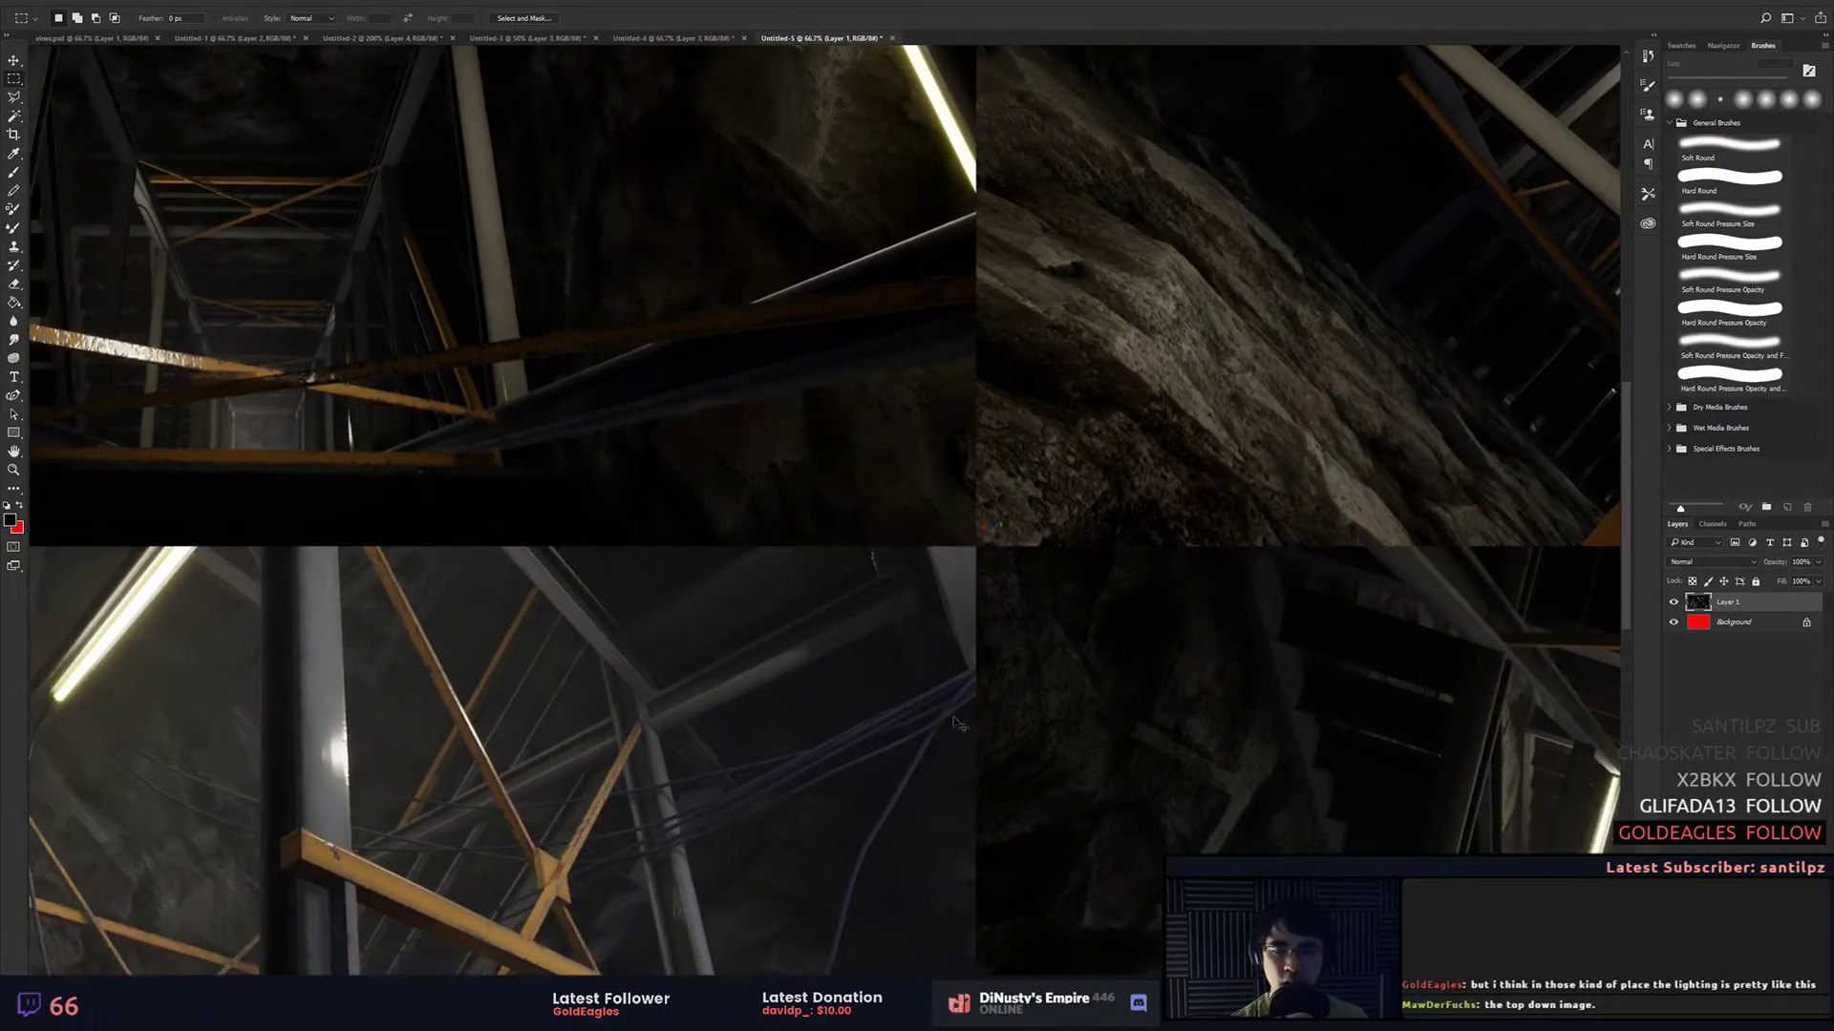
{"action": "scroll", "coordinate": [955, 725], "scroll_direction": "down", "scroll_amount": 1}
{"action": "left_click_drag", "start_coordinate": [874, 745], "coordinate": [1256, 497]}
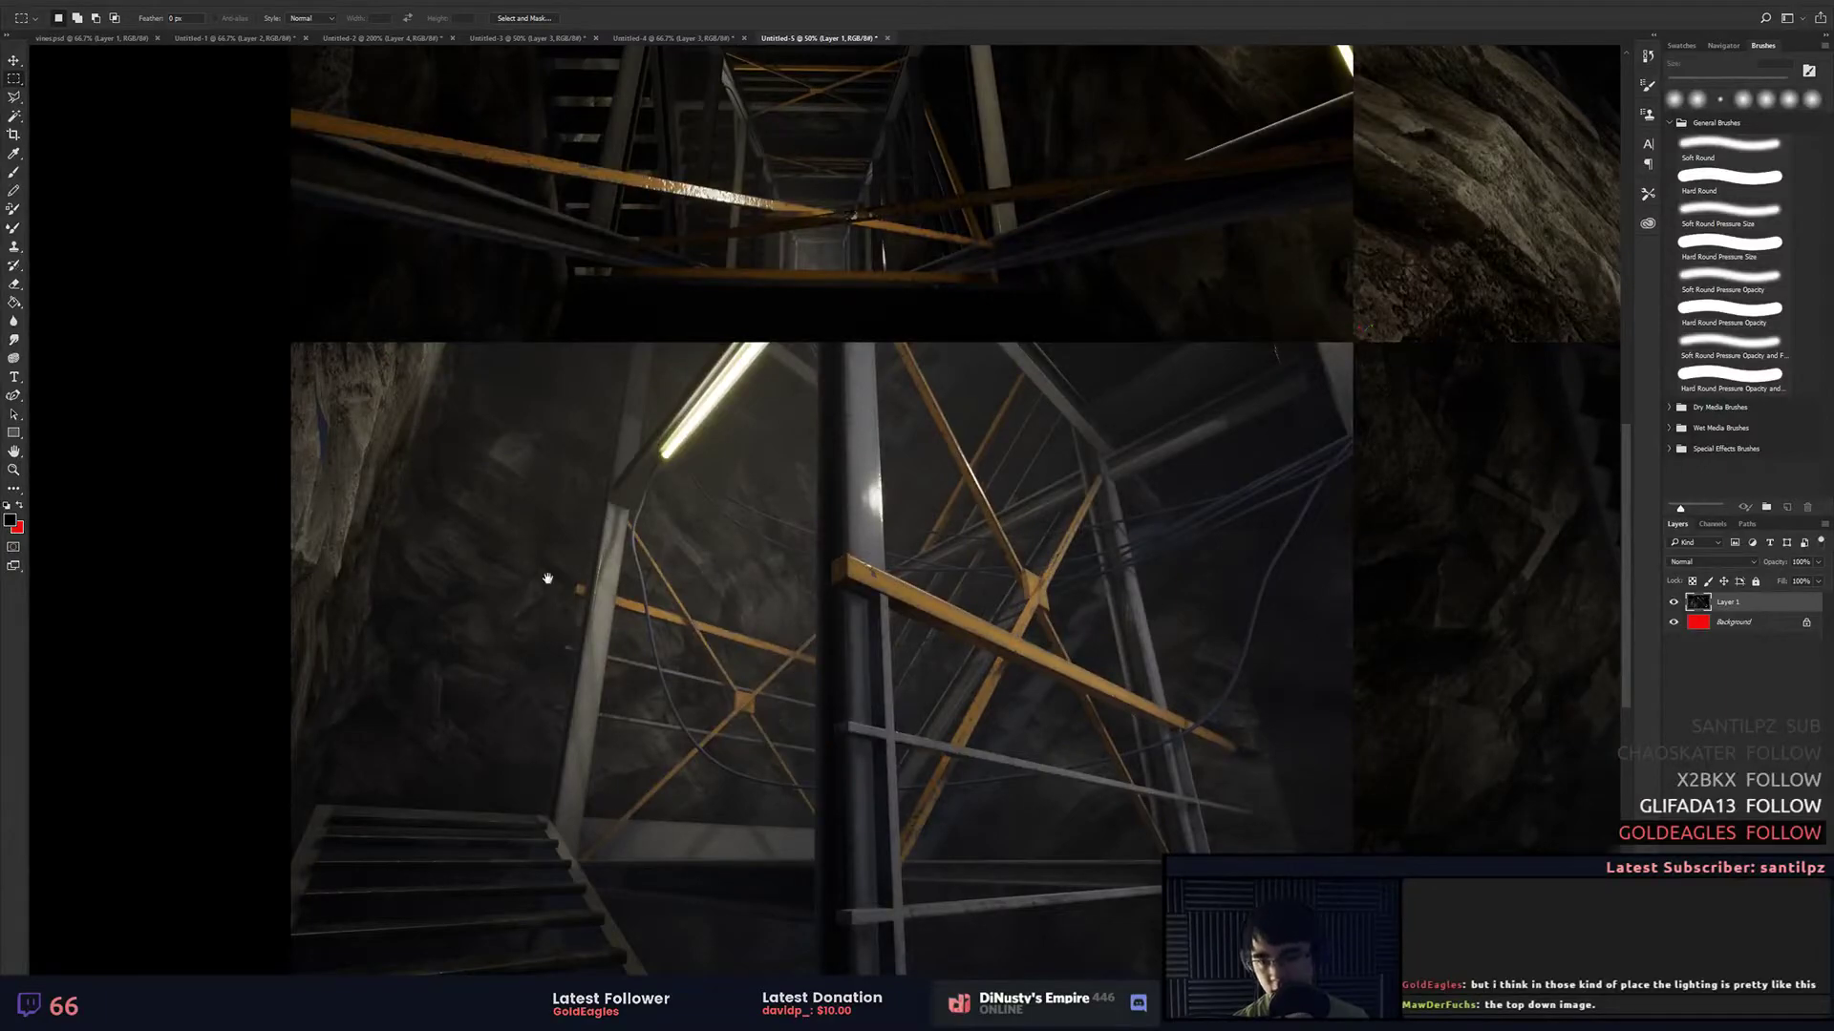
{"action": "left_click_drag", "start_coordinate": [1045, 303], "coordinate": [996, 396]}
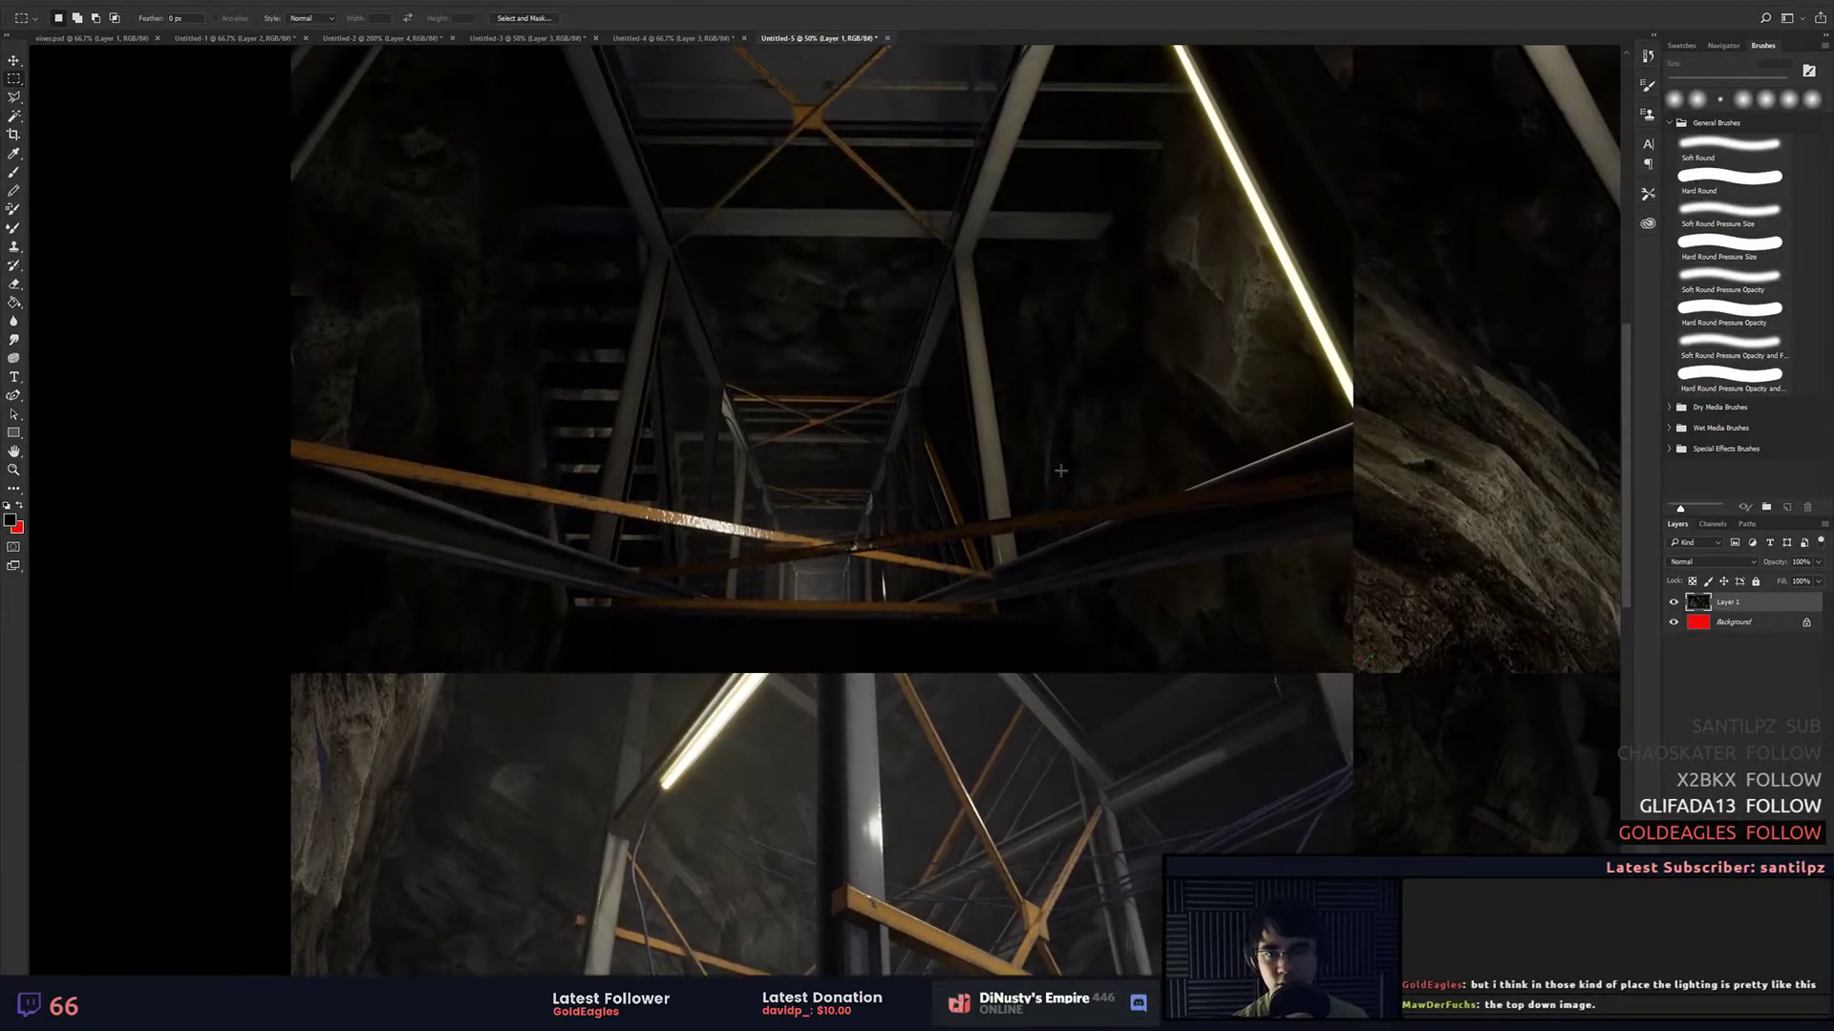
{"action": "left_click_drag", "start_coordinate": [1000, 639], "coordinate": [990, 442]}
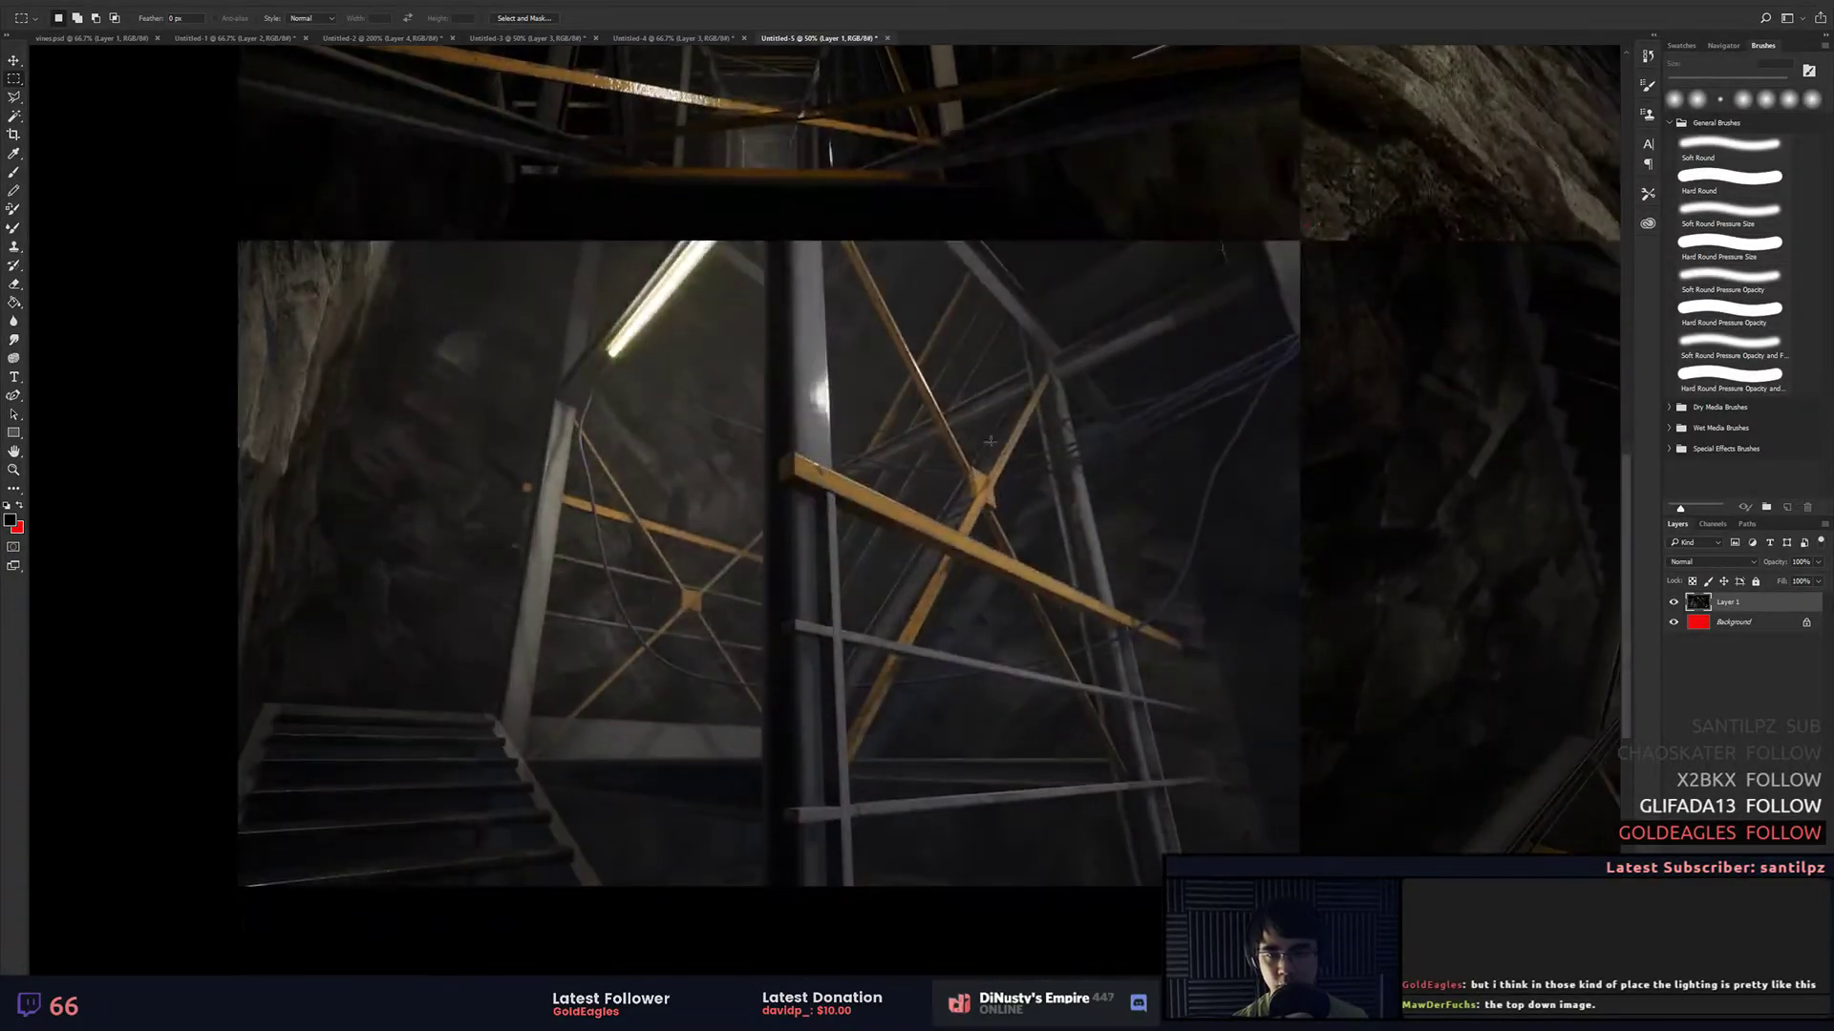
Step: Examine the rock surfaces closely from the lower-left picture through the lower-right one to the upper-right picture
{"action": "left_click_drag", "start_coordinate": [864, 526], "coordinate": [1176, 623]}
{"action": "key", "text": "ctrl+plus"}
{"action": "left_click_drag", "start_coordinate": [1261, 551], "coordinate": [1278, 498]}
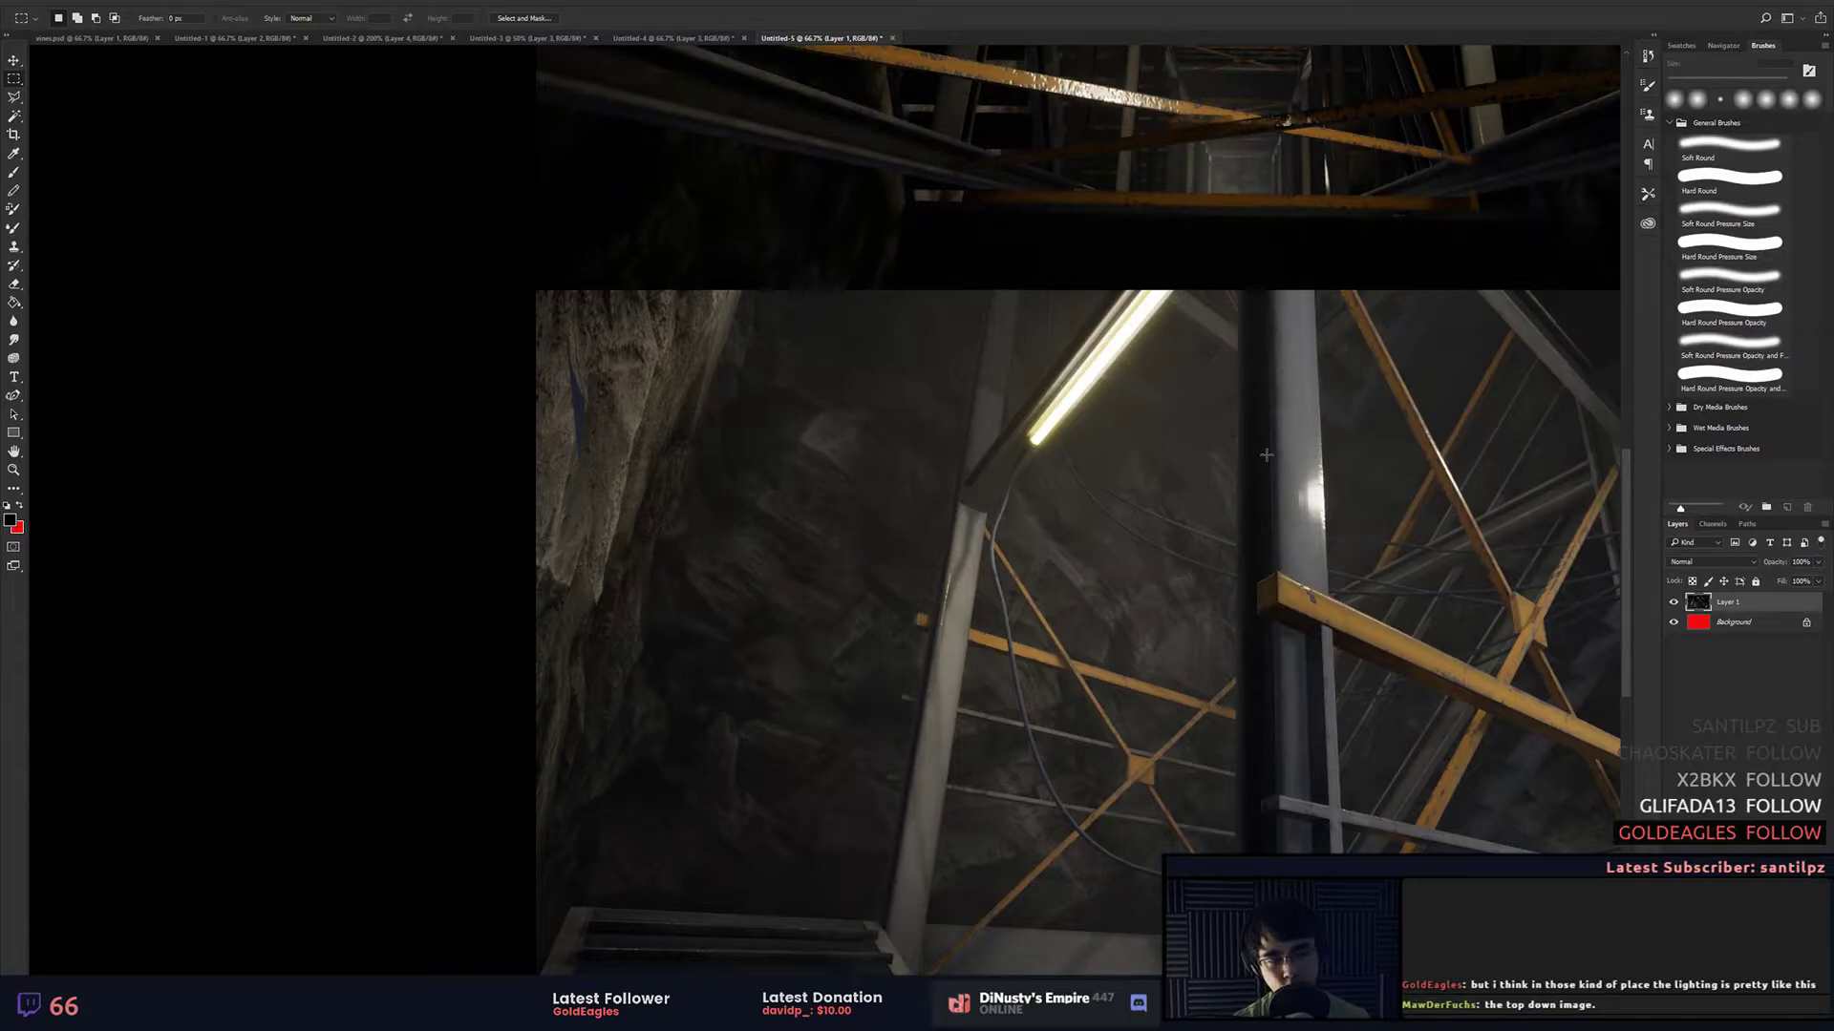
{"action": "left_click_drag", "start_coordinate": [1246, 319], "coordinate": [1090, 776]}
{"action": "left_click_drag", "start_coordinate": [1318, 610], "coordinate": [651, 592]}
{"action": "left_click_drag", "start_coordinate": [1232, 555], "coordinate": [502, 552]}
{"action": "left_click_drag", "start_coordinate": [1069, 852], "coordinate": [1158, 141]}
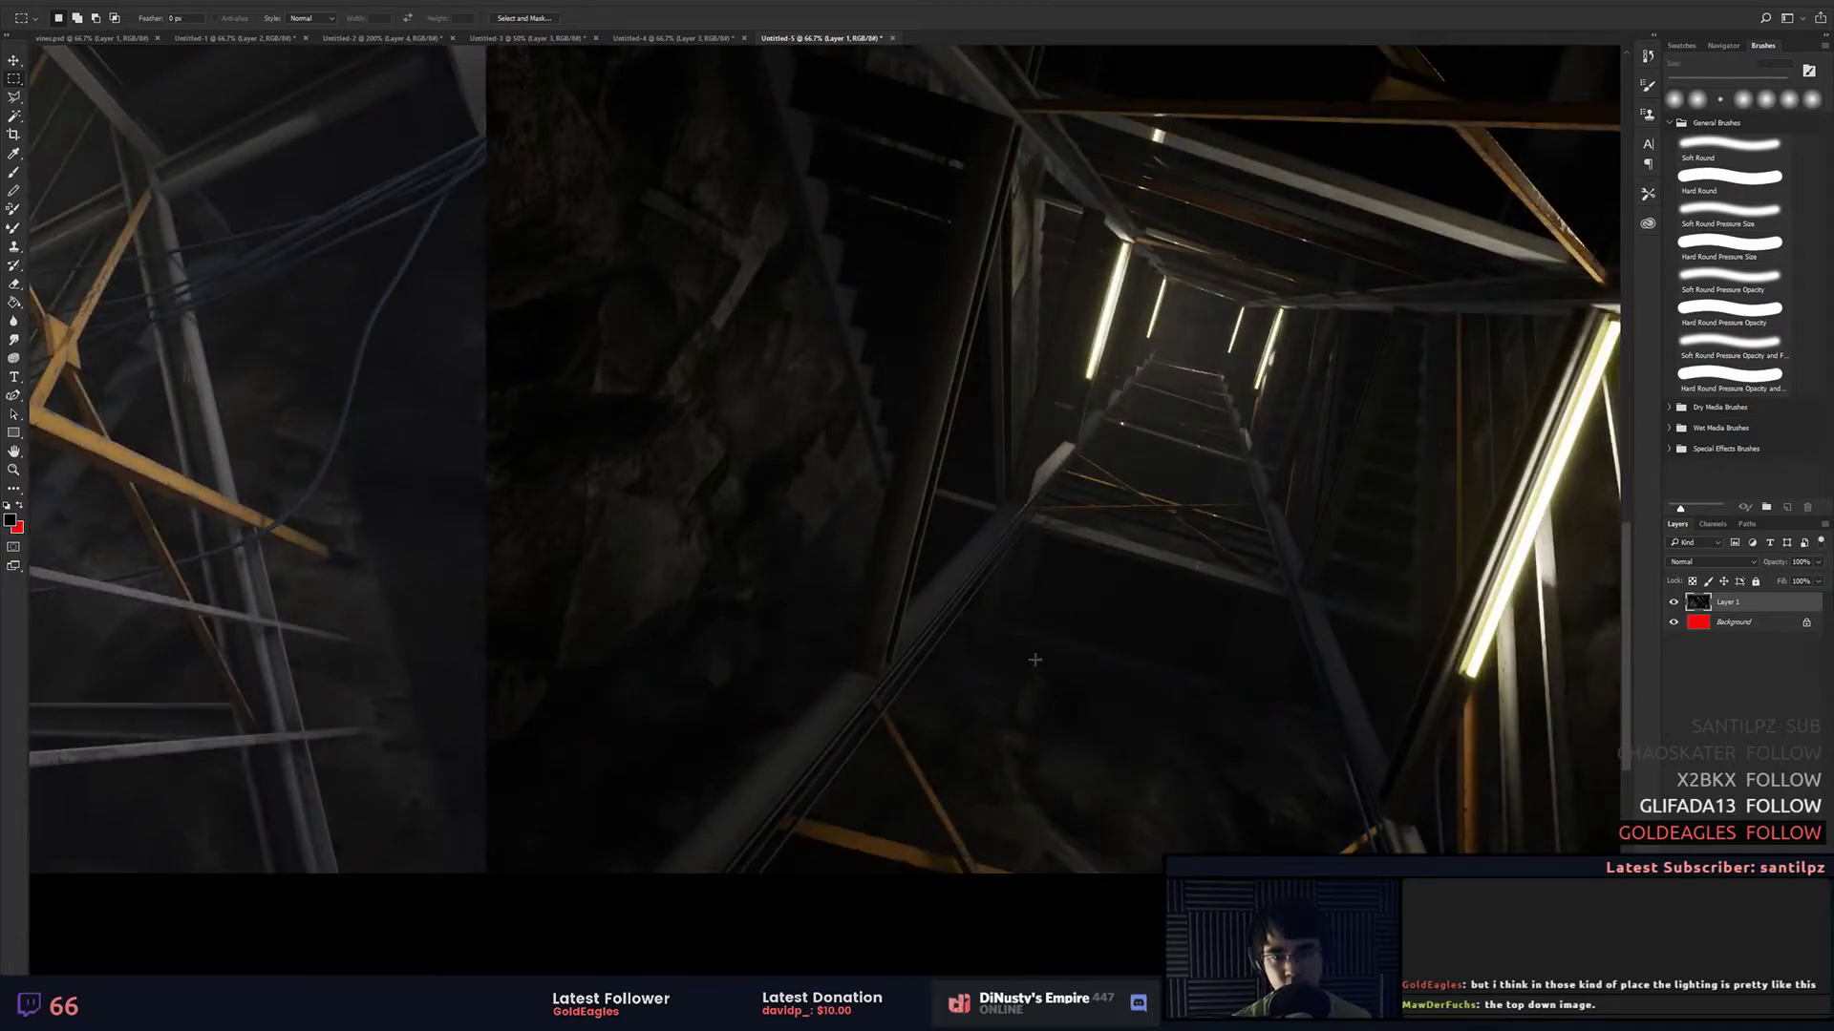
{"action": "left_click_drag", "start_coordinate": [1072, 394], "coordinate": [1120, 505]}
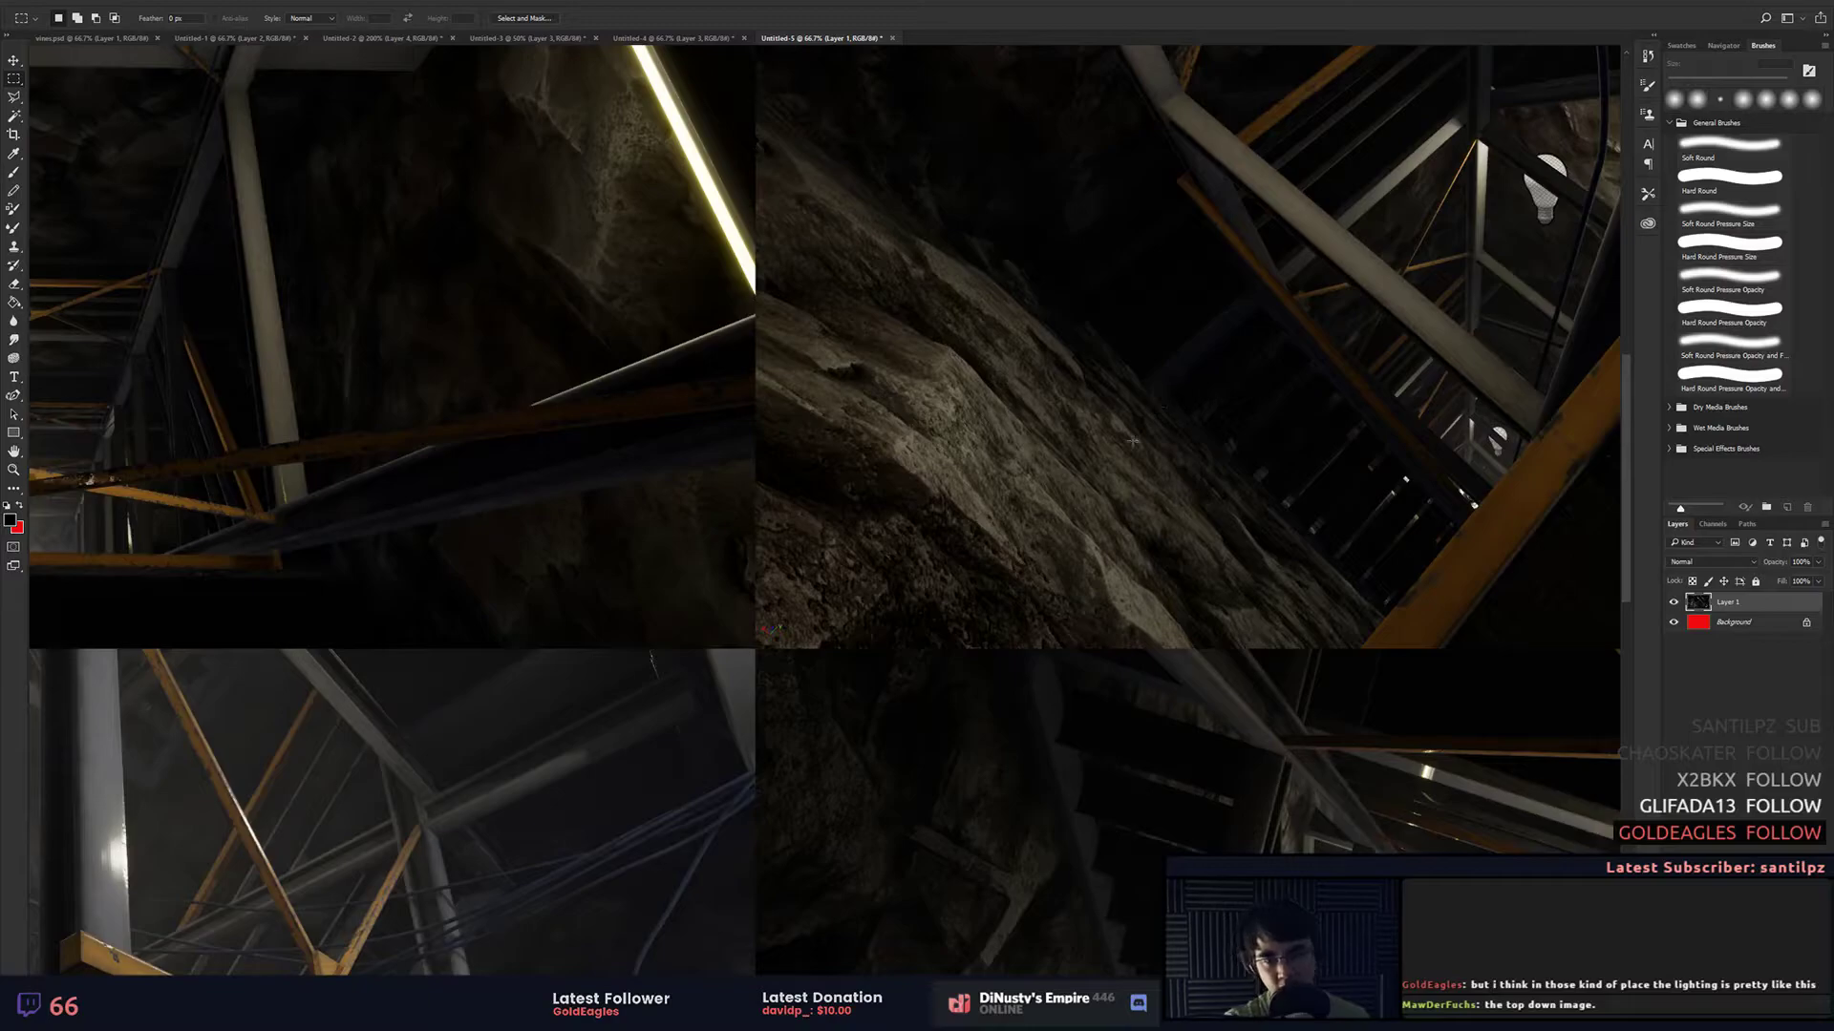
{"action": "left_click_drag", "start_coordinate": [1341, 456], "coordinate": [1275, 450]}
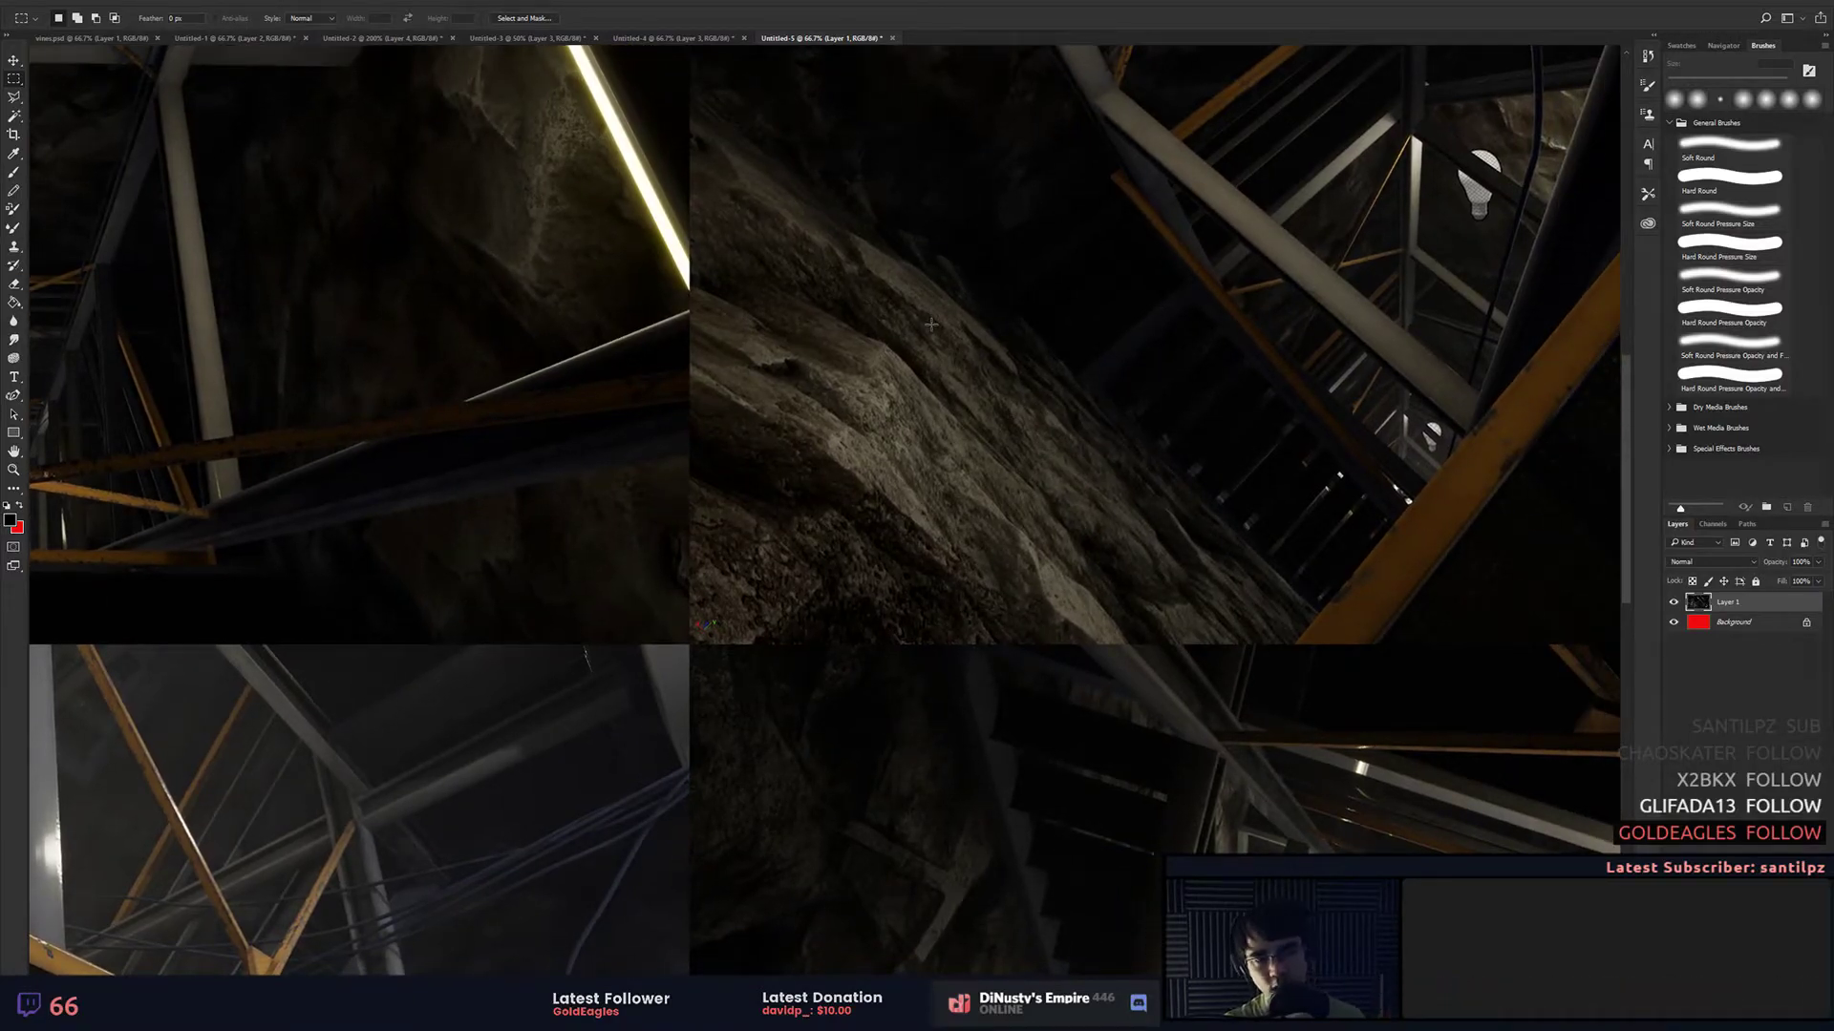
{"action": "left_click_drag", "start_coordinate": [1340, 436], "coordinate": [1241, 233]}
{"action": "mouse_move", "coordinate": [1347, 517]}
{"action": "left_mouse_down"}
{"action": "mouse_move", "coordinate": [1202, 340]}
{"action": "mouse_move", "coordinate": [1335, 701]}
{"action": "left_mouse_up"}
{"action": "key", "text": "ctrl+minus"}
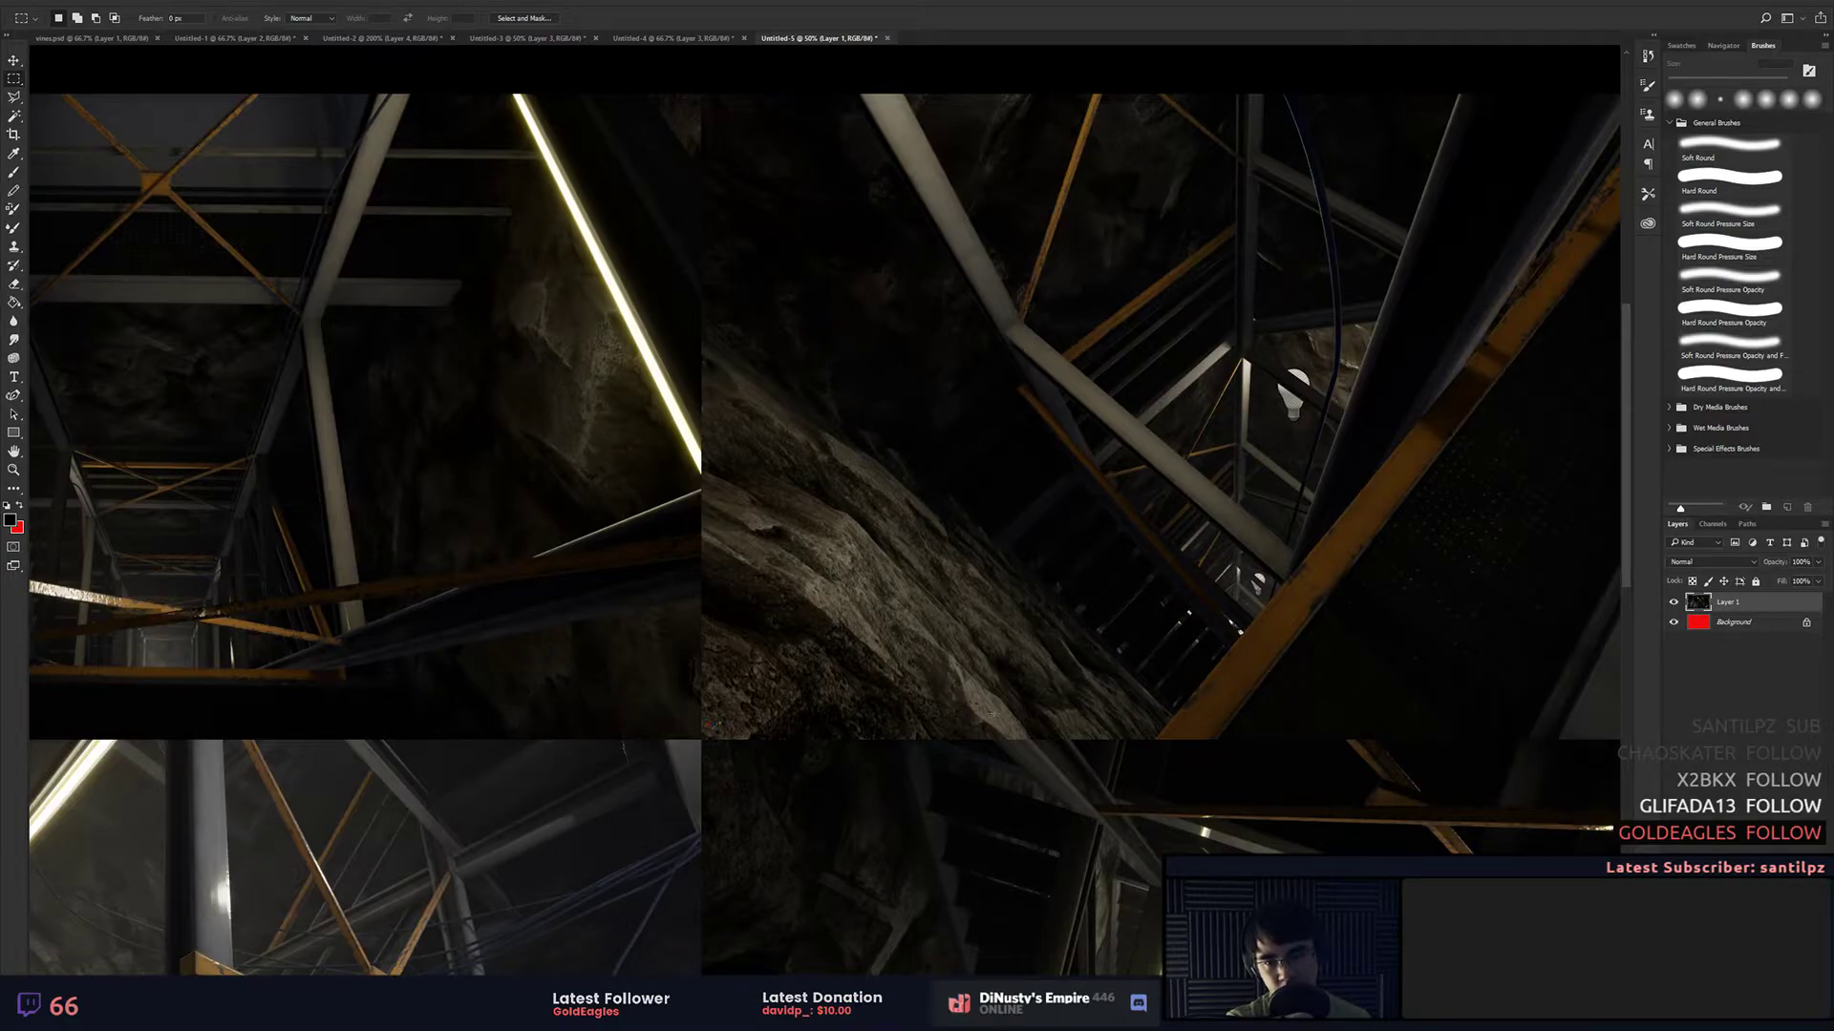
{"action": "left_click_drag", "start_coordinate": [914, 574], "coordinate": [1020, 565]}
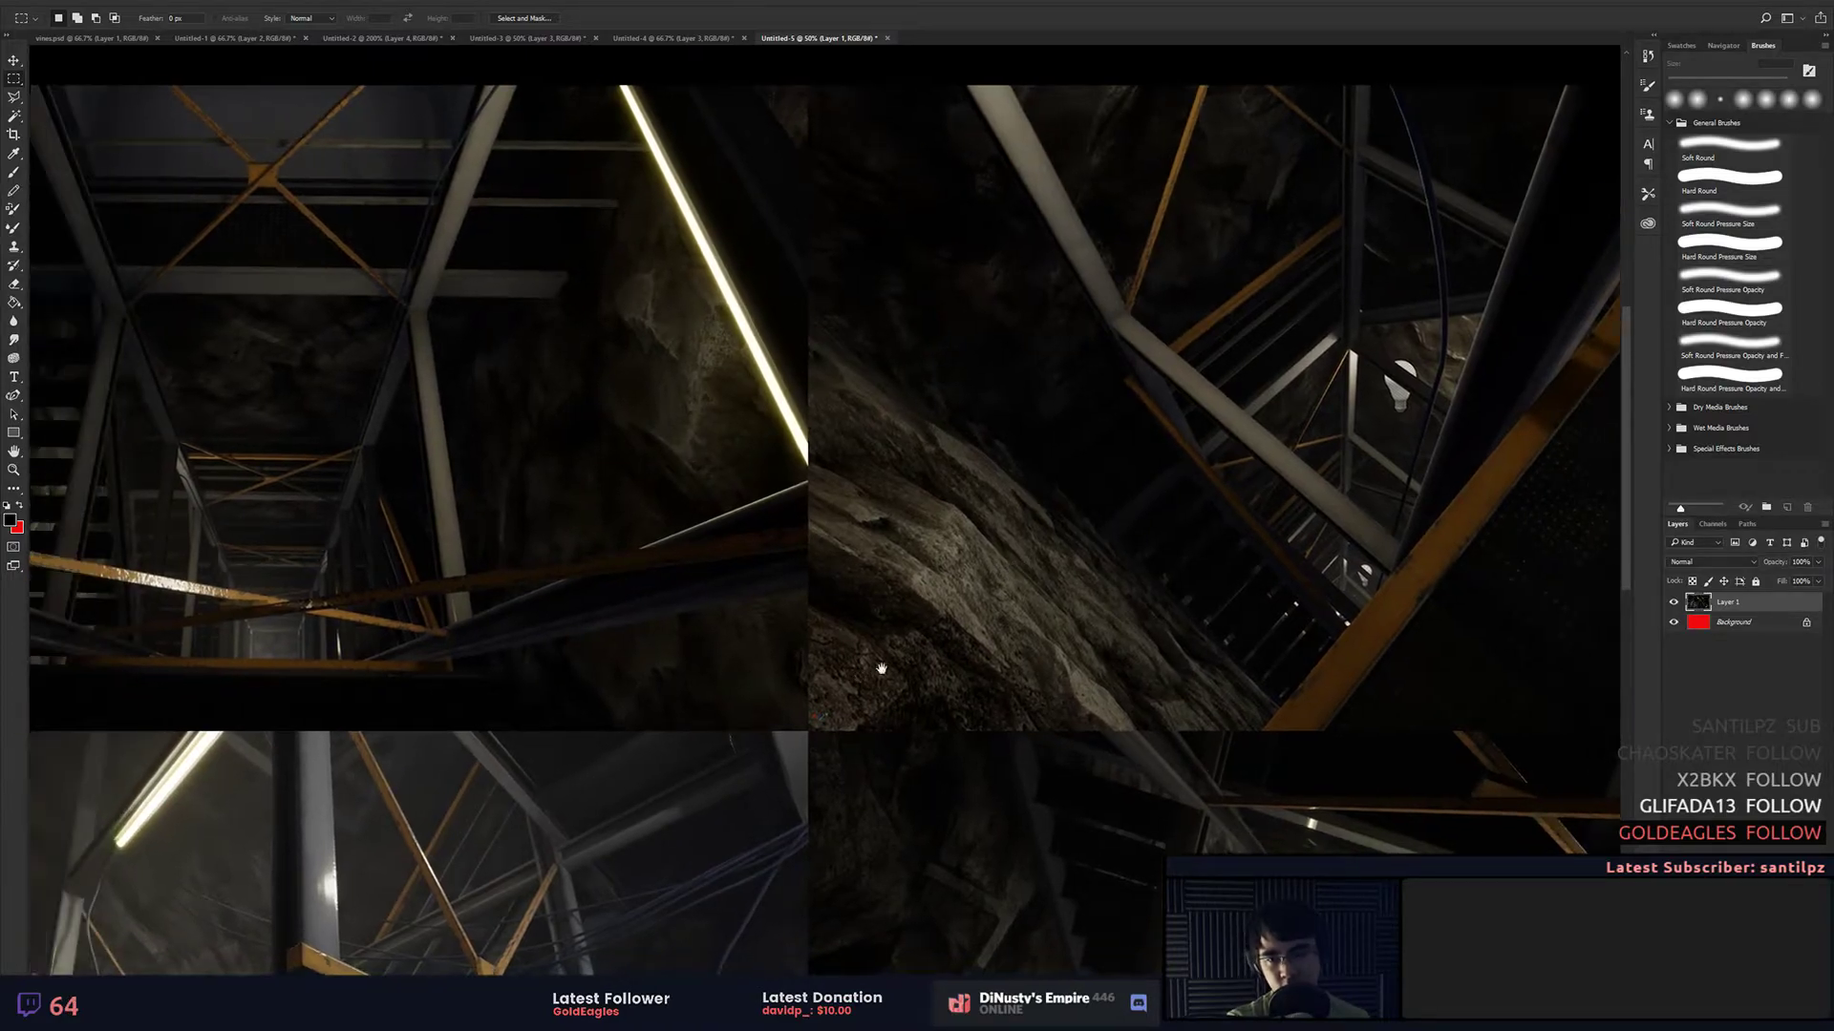
{"action": "left_click_drag", "start_coordinate": [883, 660], "coordinate": [1062, 619]}
Step: Inspect the grey beam joints and hanging cables in the upper-right part of the lower-left picture
{"action": "scroll", "coordinate": [1076, 609], "scroll_direction": "down", "scroll_amount": 3}
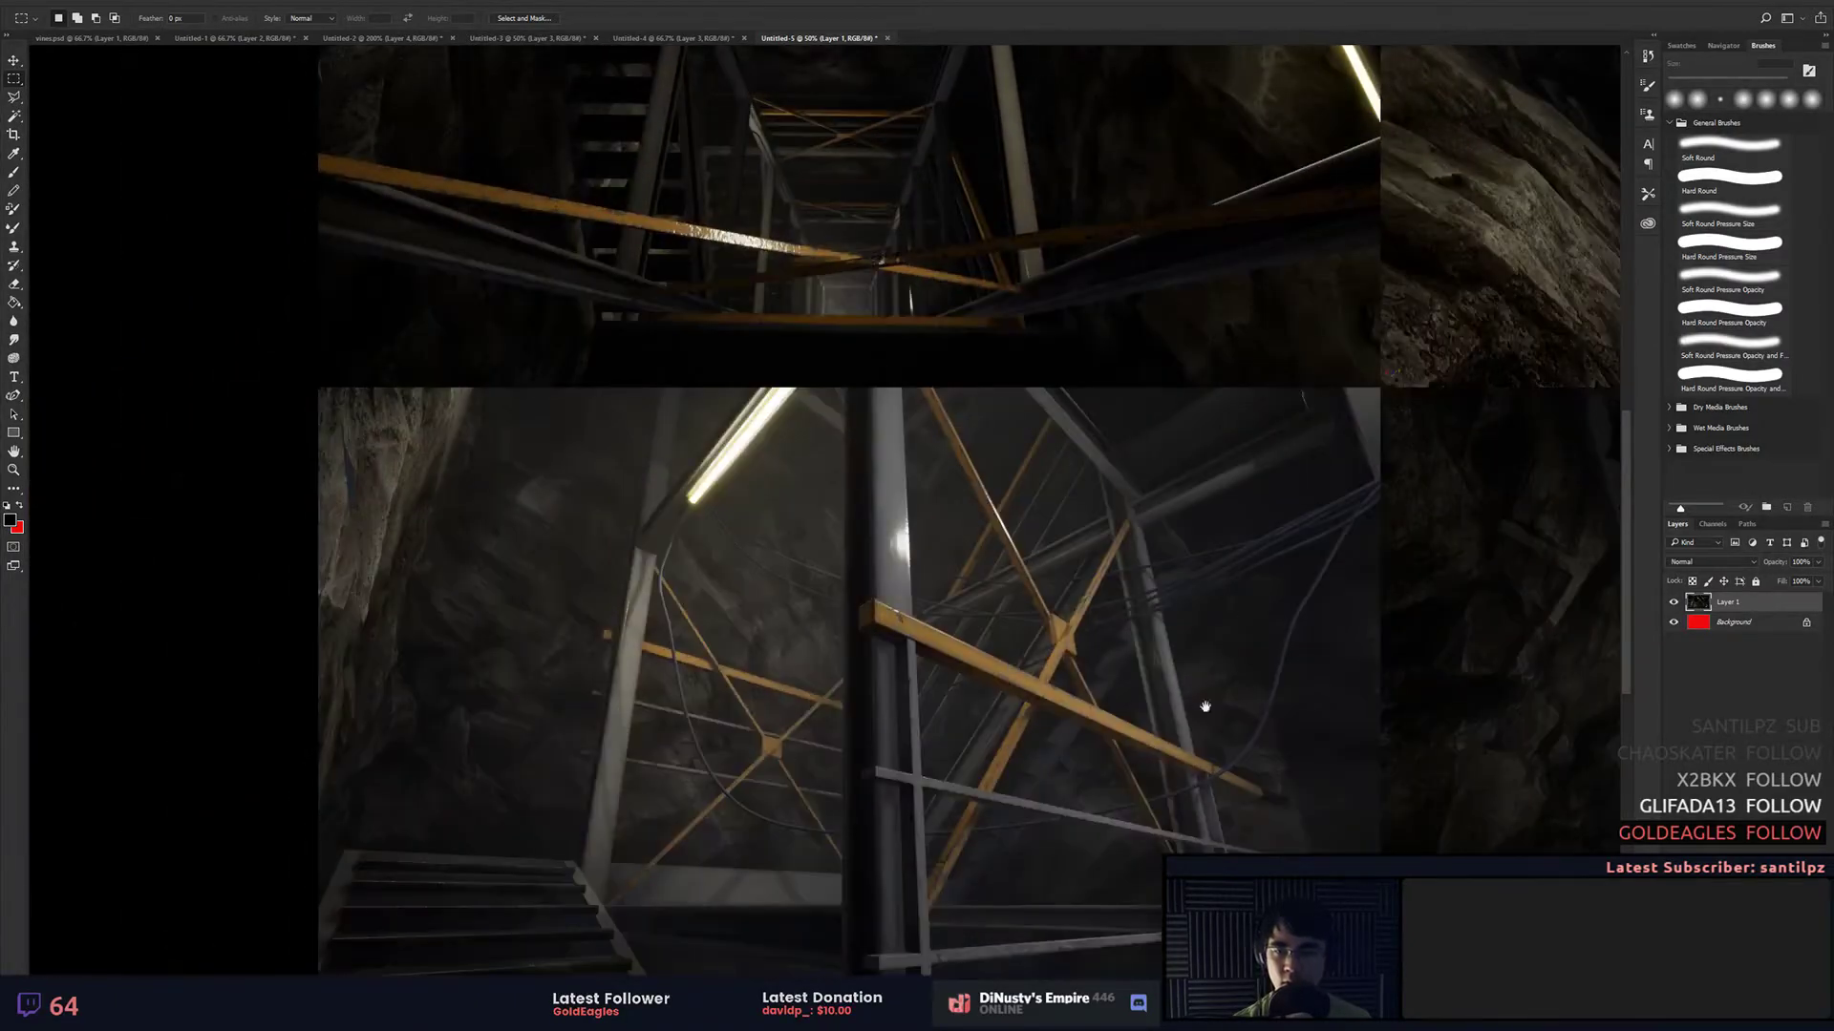
{"action": "key", "text": "ctrl+plus"}
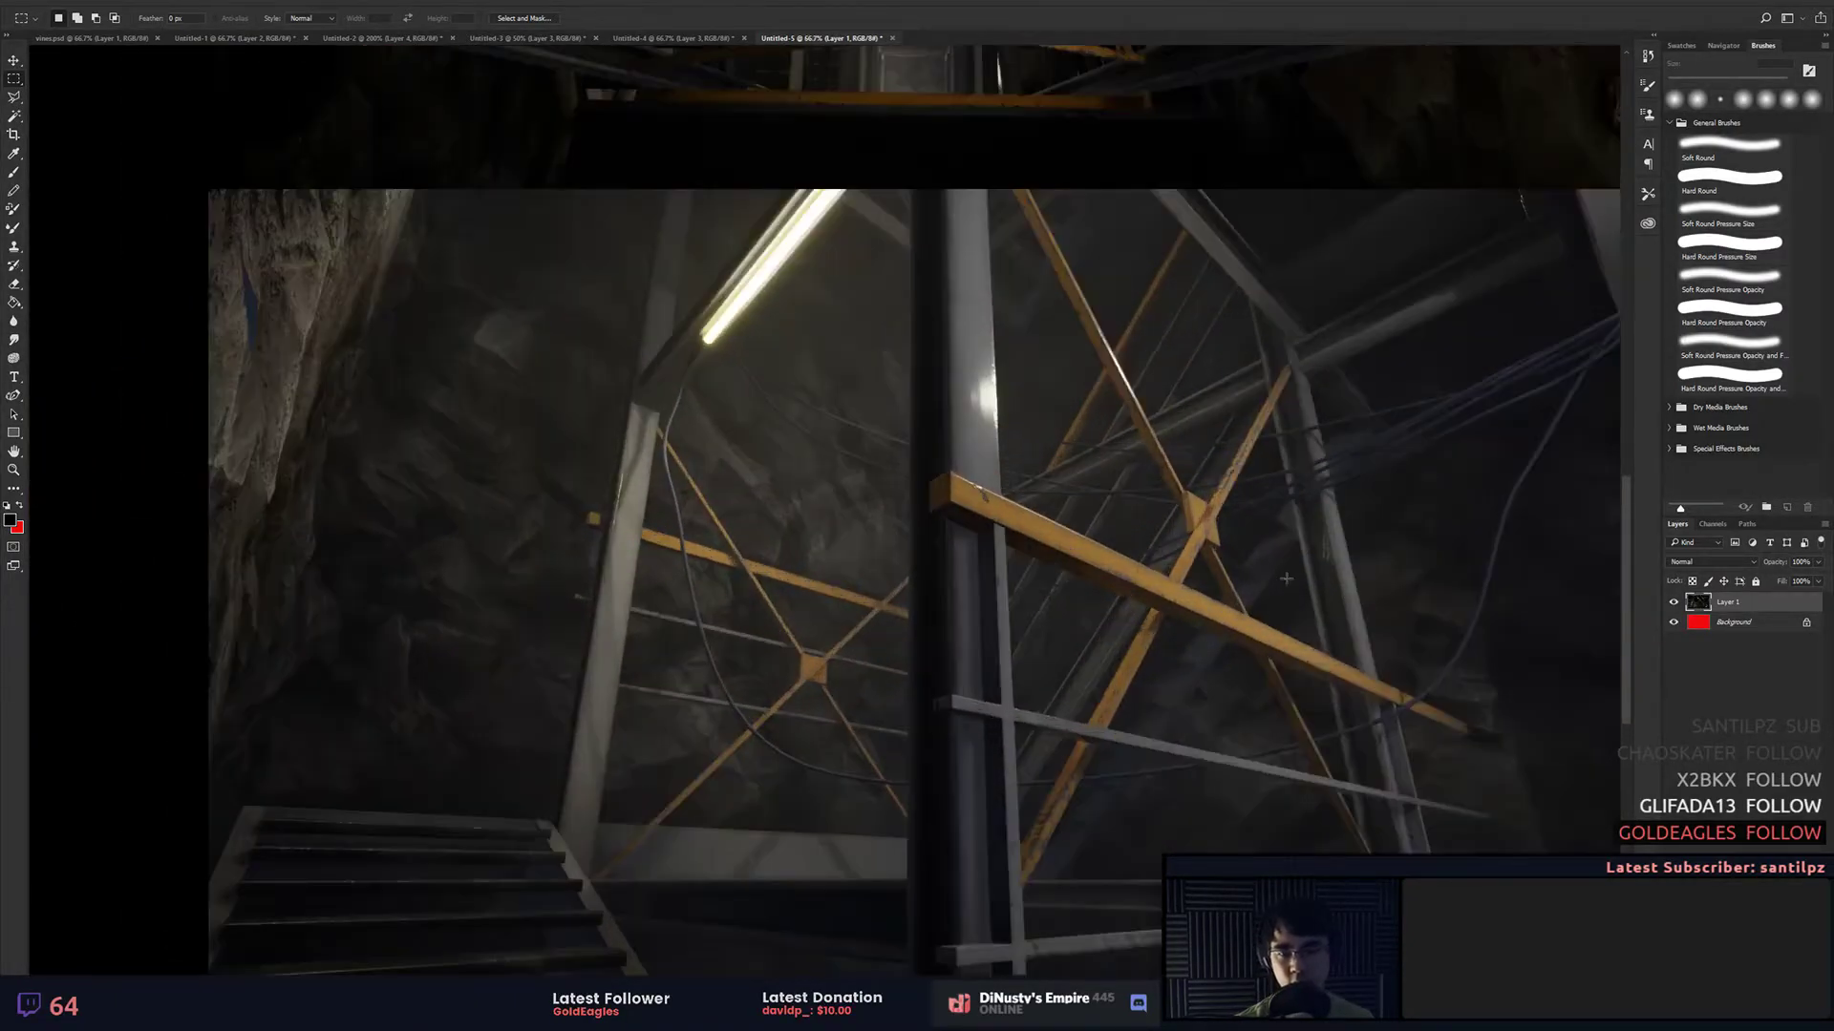
{"action": "left_click_drag", "start_coordinate": [1349, 592], "coordinate": [1302, 496]}
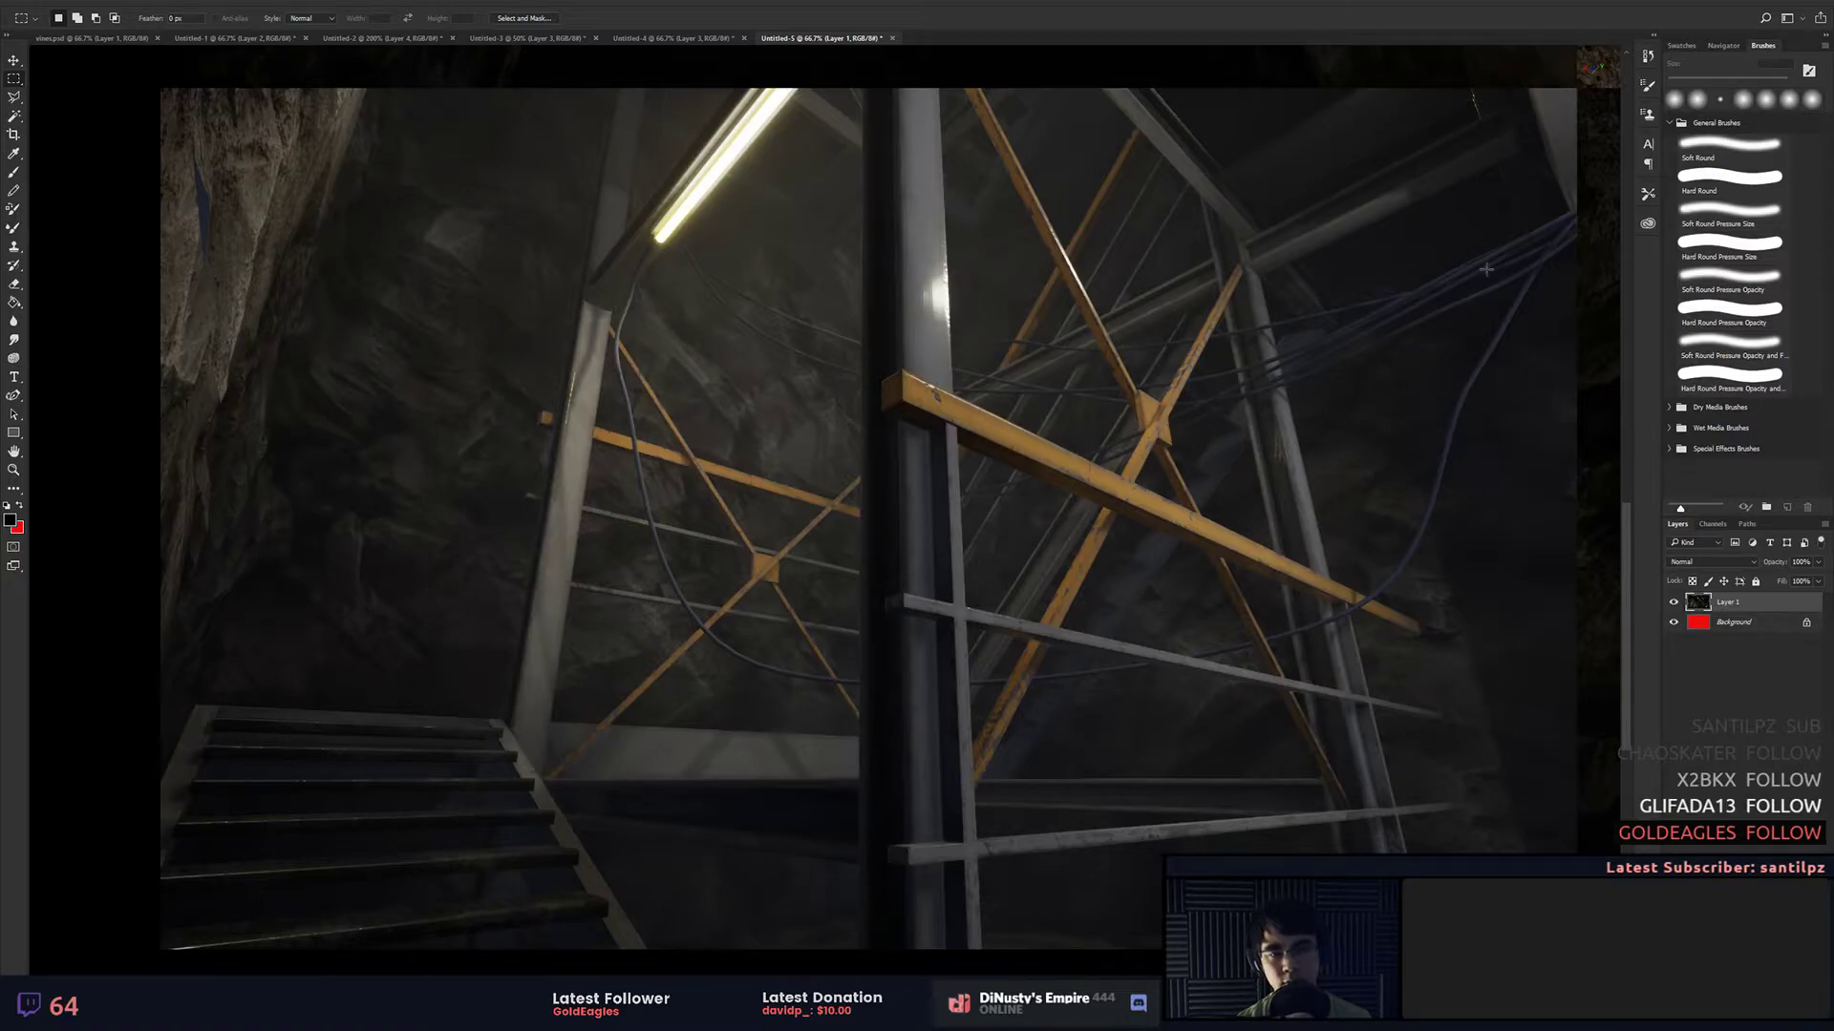
{"action": "left_click_drag", "start_coordinate": [1478, 416], "coordinate": [1486, 517]}
{"action": "key", "text": "ctrl+plus"}
{"action": "left_click_drag", "start_coordinate": [1387, 404], "coordinate": [1022, 635]}
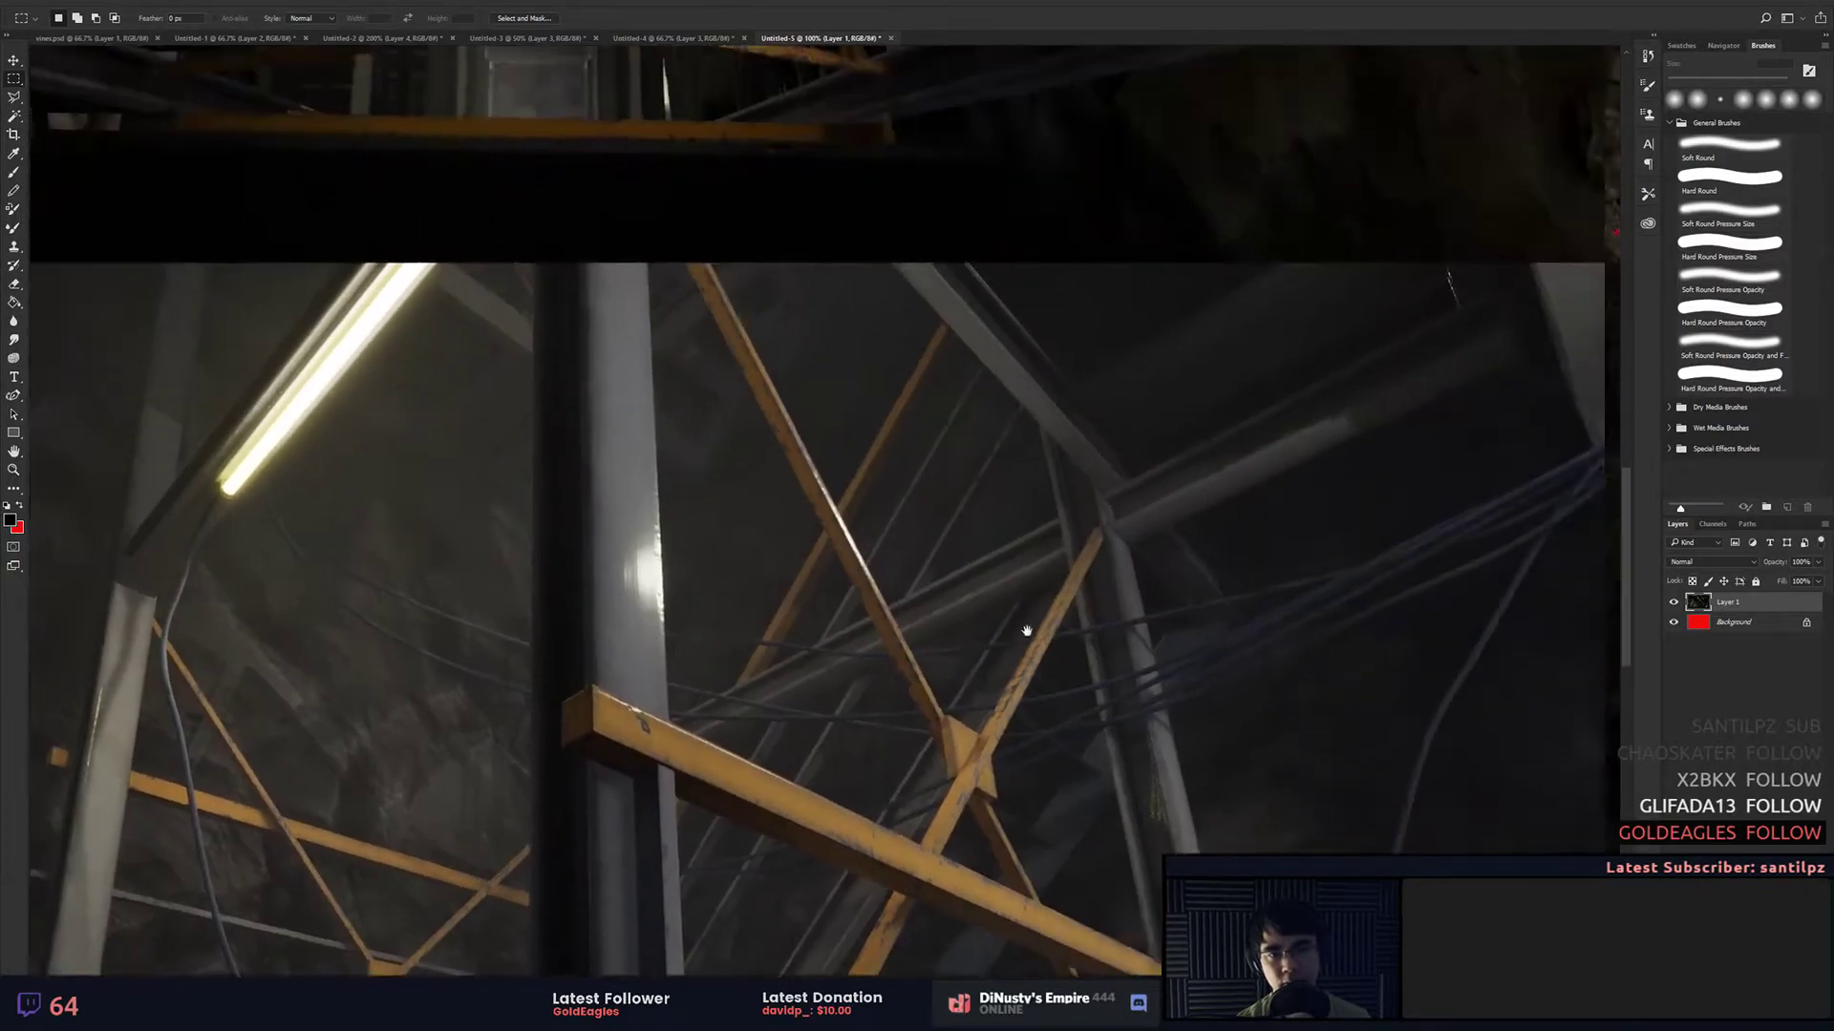
{"action": "key", "text": "ctrl+plus"}
{"action": "left_click_drag", "start_coordinate": [1538, 482], "coordinate": [1150, 582]}
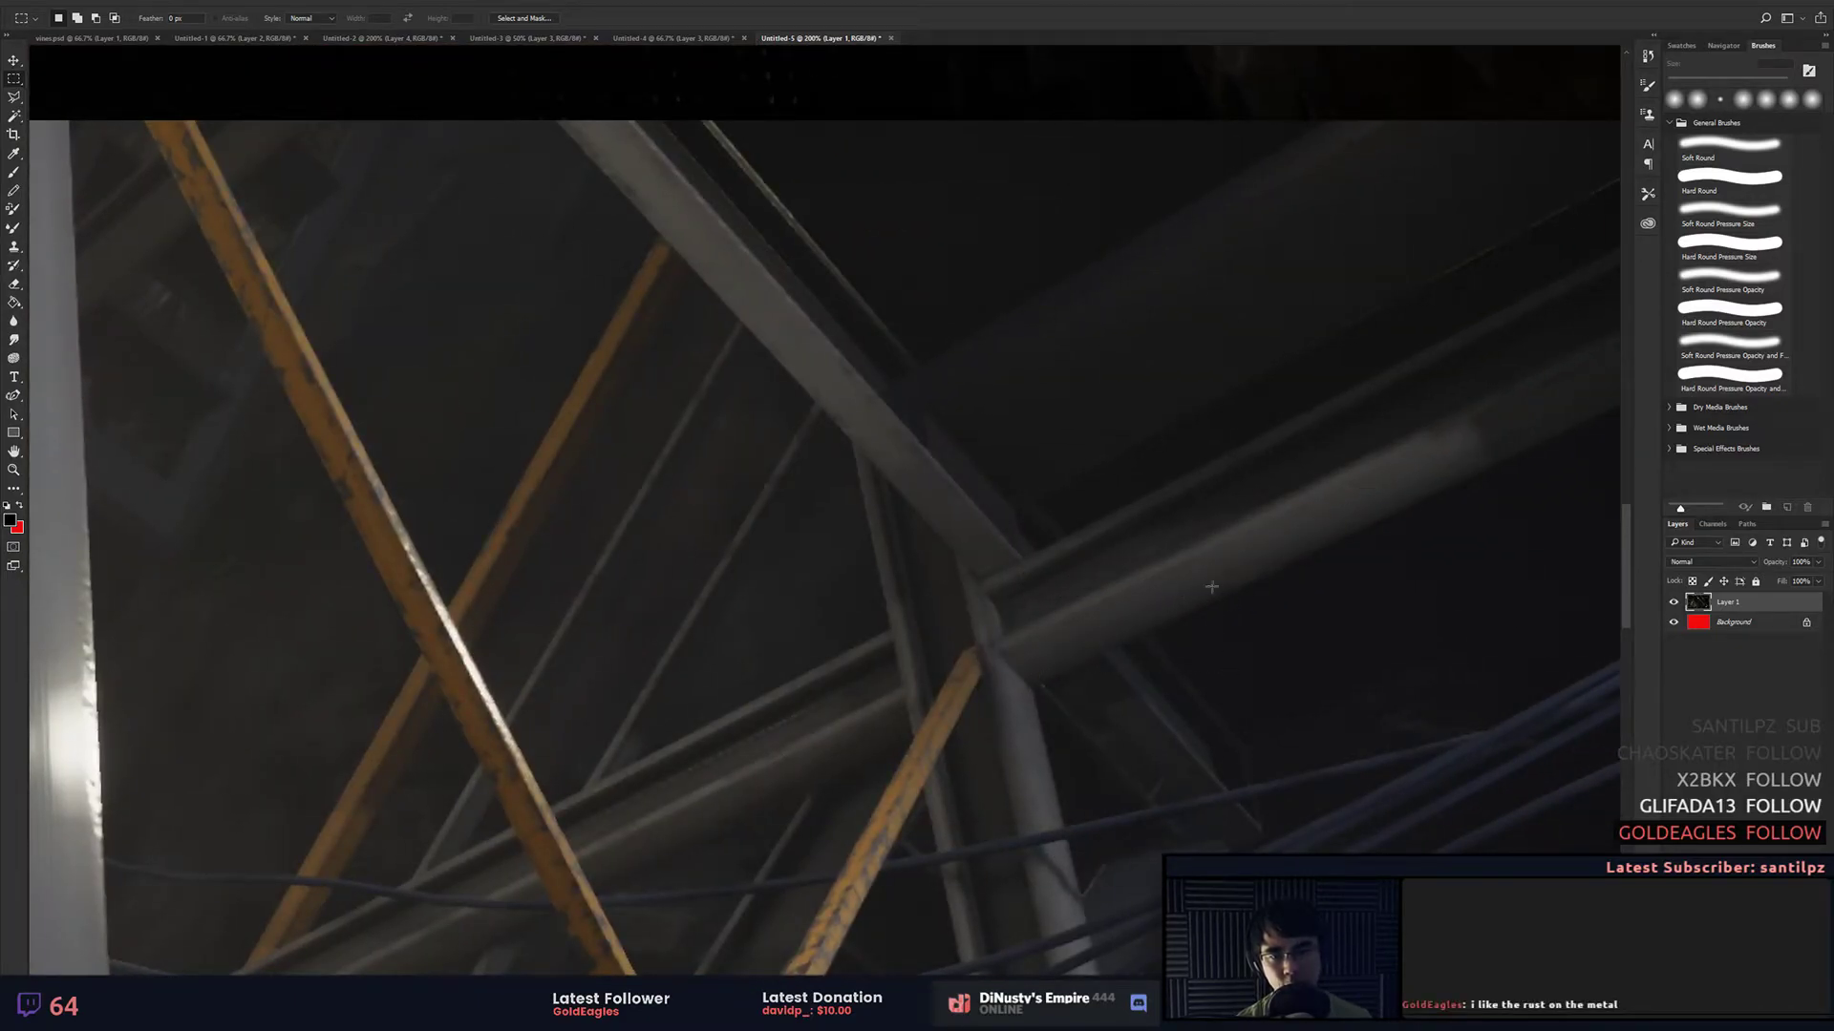
{"action": "key", "text": "ctrl+minus"}
{"action": "key", "text": "ctrl+minus"}
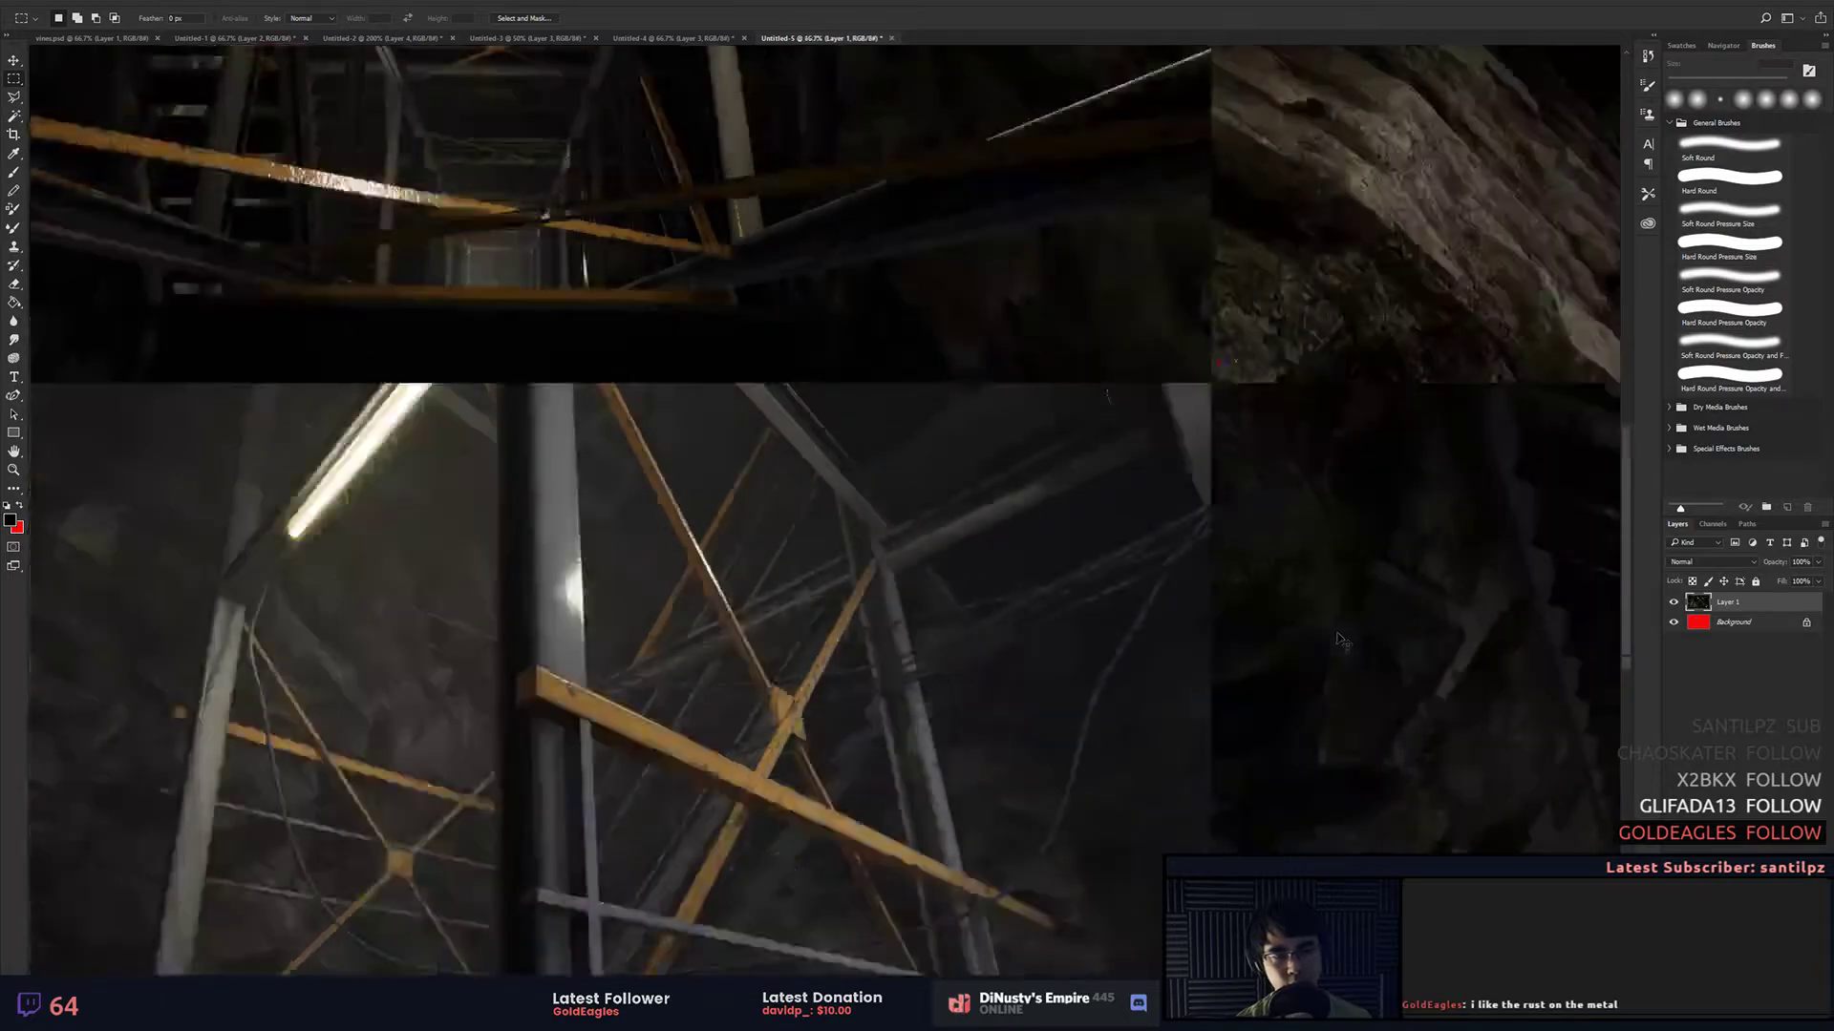
Step: Inspect the chipped paint and edges of the yellow beams in the lower-left picture, including the beam end at the central pillar
{"action": "left_click_drag", "start_coordinate": [1295, 670], "coordinate": [1353, 442]}
{"action": "left_click_drag", "start_coordinate": [950, 612], "coordinate": [971, 546]}
{"action": "key", "text": "ctrl+plus"}
{"action": "key", "text": "ctrl+plus"}
{"action": "key", "text": "ctrl+plus"}
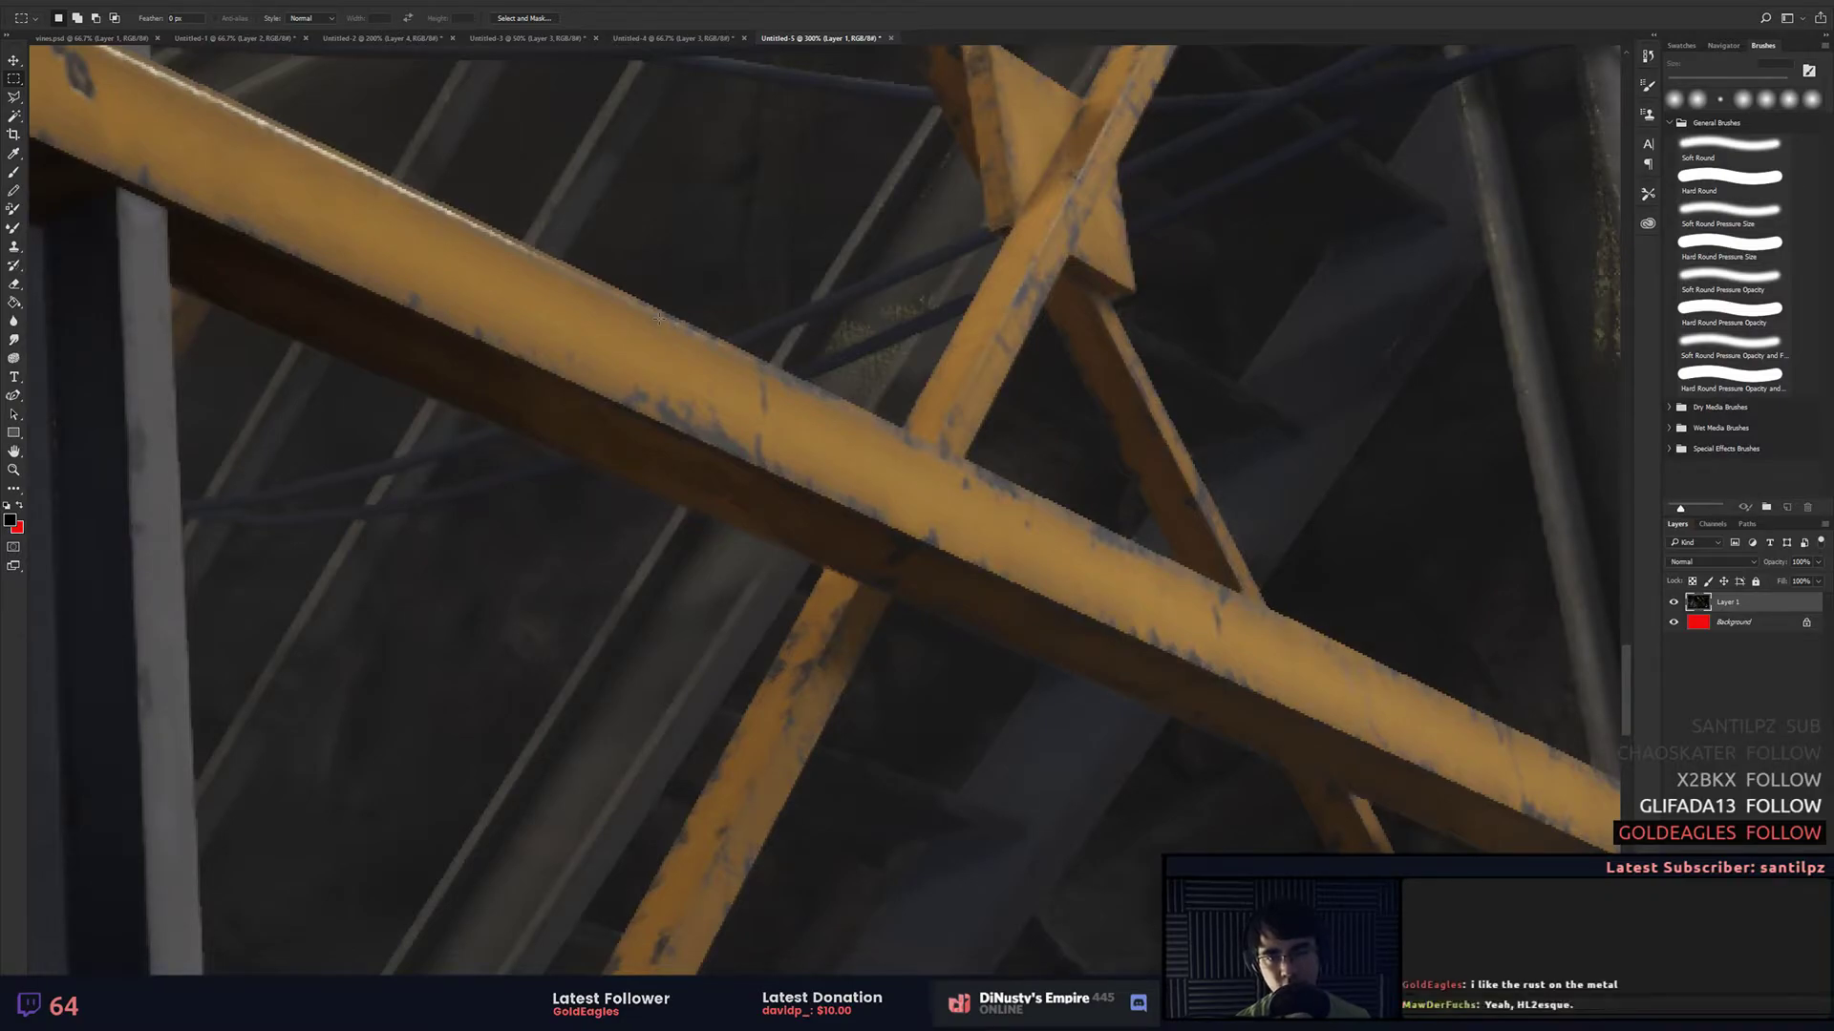
{"action": "key", "text": "ctrl+minus"}
{"action": "key", "text": "ctrl+minus"}
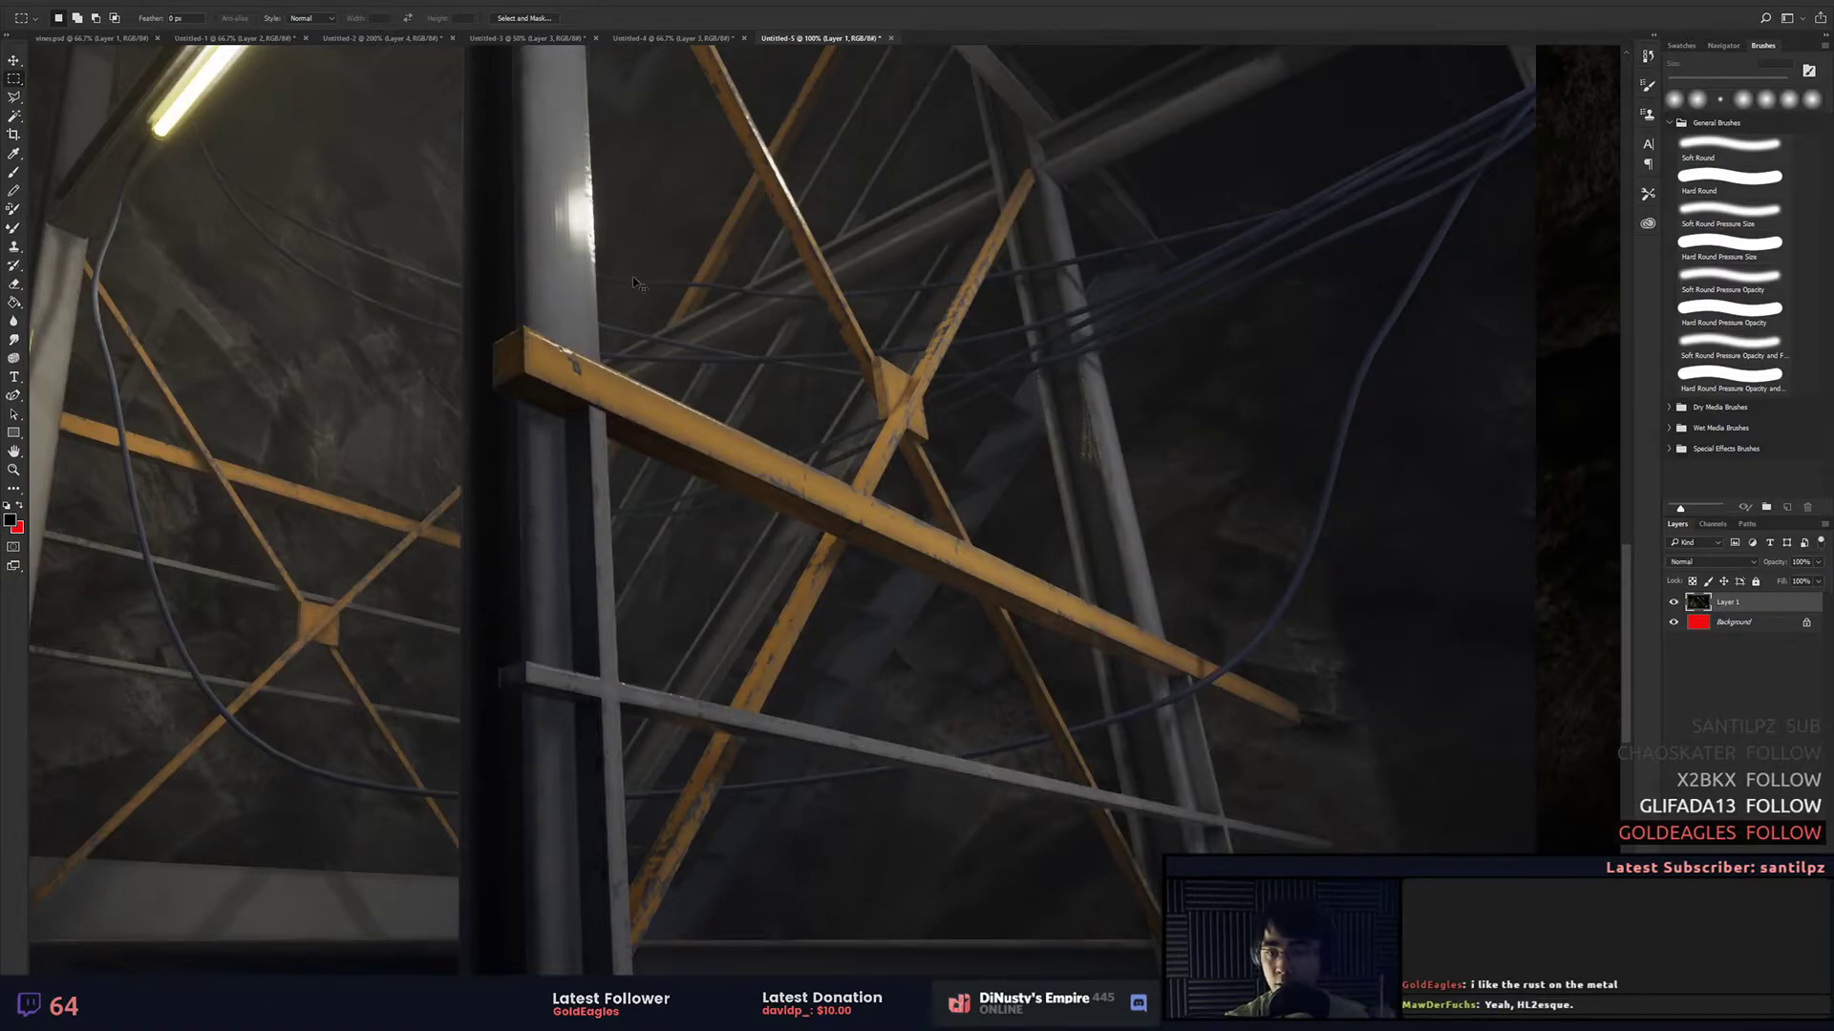
{"action": "key", "text": "ctrl+plus"}
{"action": "left_click_drag", "start_coordinate": [953, 679], "coordinate": [1354, 496]}
{"action": "left_click_drag", "start_coordinate": [1128, 287], "coordinate": [1252, 609]}
{"action": "key", "text": "ctrl+plus"}
{"action": "left_click_drag", "start_coordinate": [1061, 533], "coordinate": [1084, 606]}
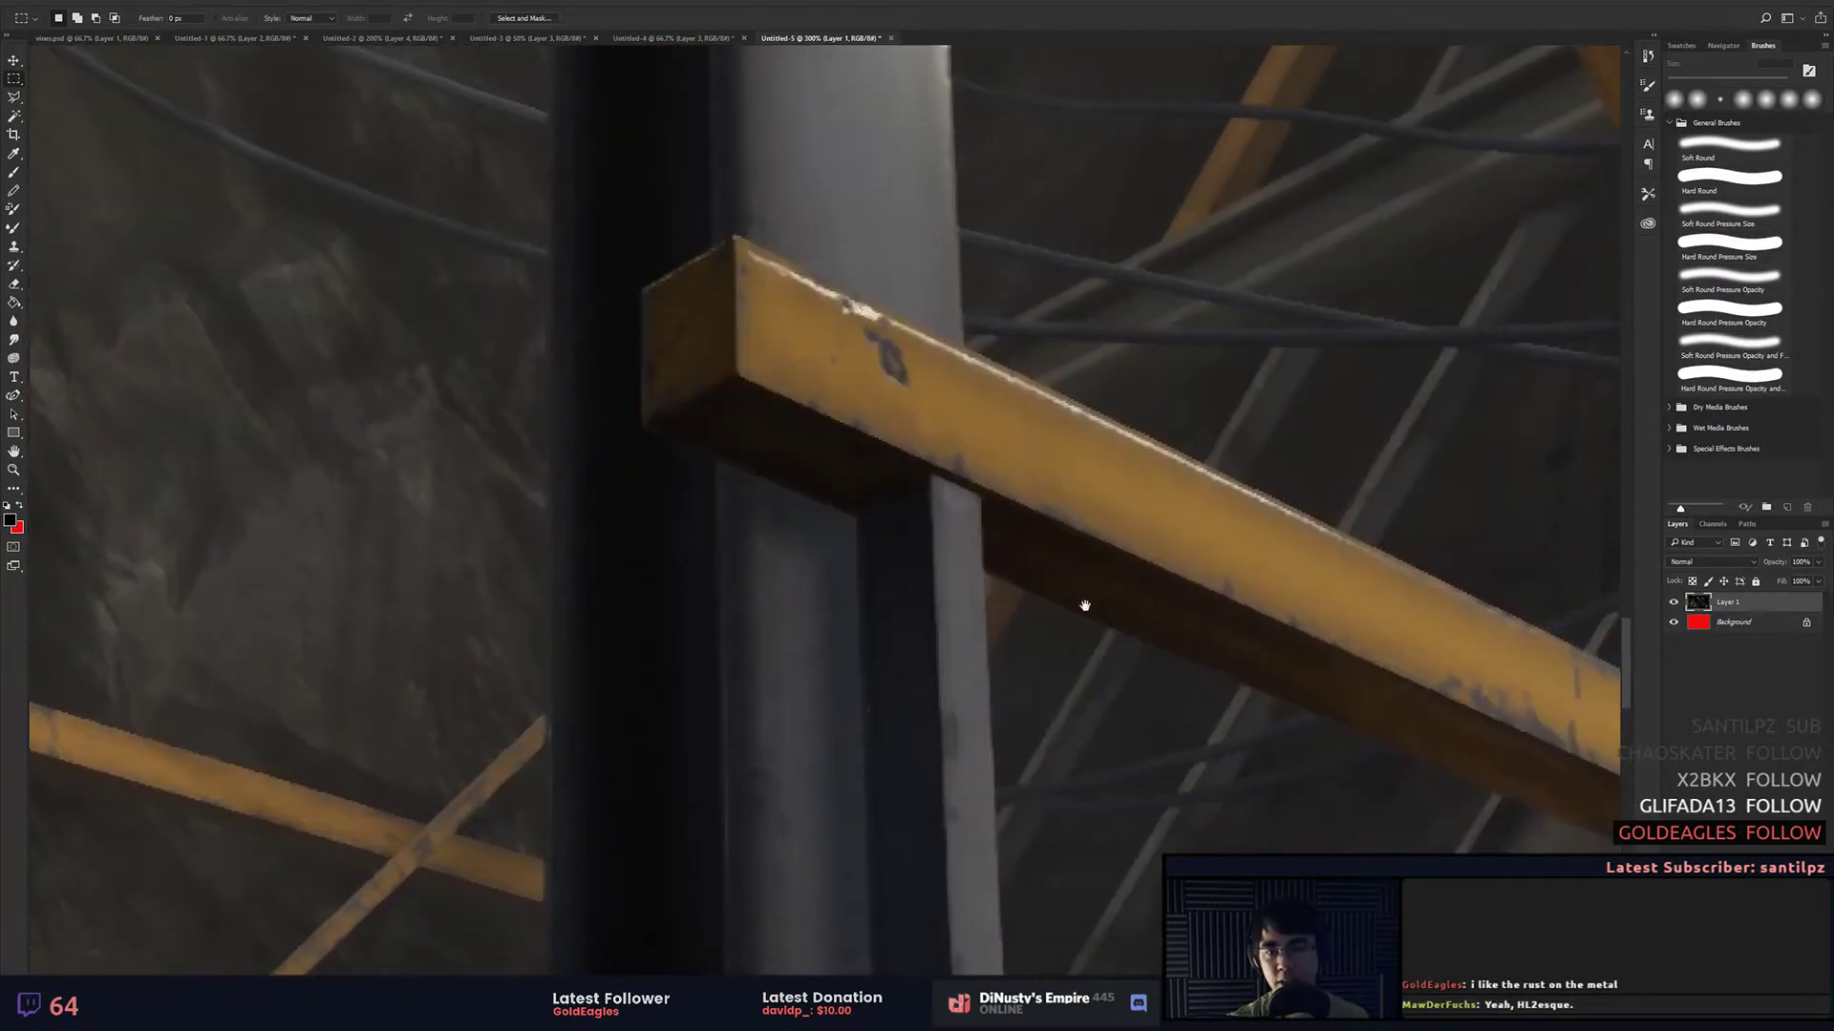
Step: Try a brush stroke below the yellow beam's end at the central pillar, and undo it
{"action": "key", "text": "b"}
{"action": "mouse_move", "coordinate": [964, 483]}
{"action": "left_mouse_down"}
{"action": "mouse_move", "coordinate": [966, 508]}
{"action": "mouse_move", "coordinate": [705, 462]}
{"action": "left_mouse_up"}
{"action": "key", "text": "ctrl+z"}
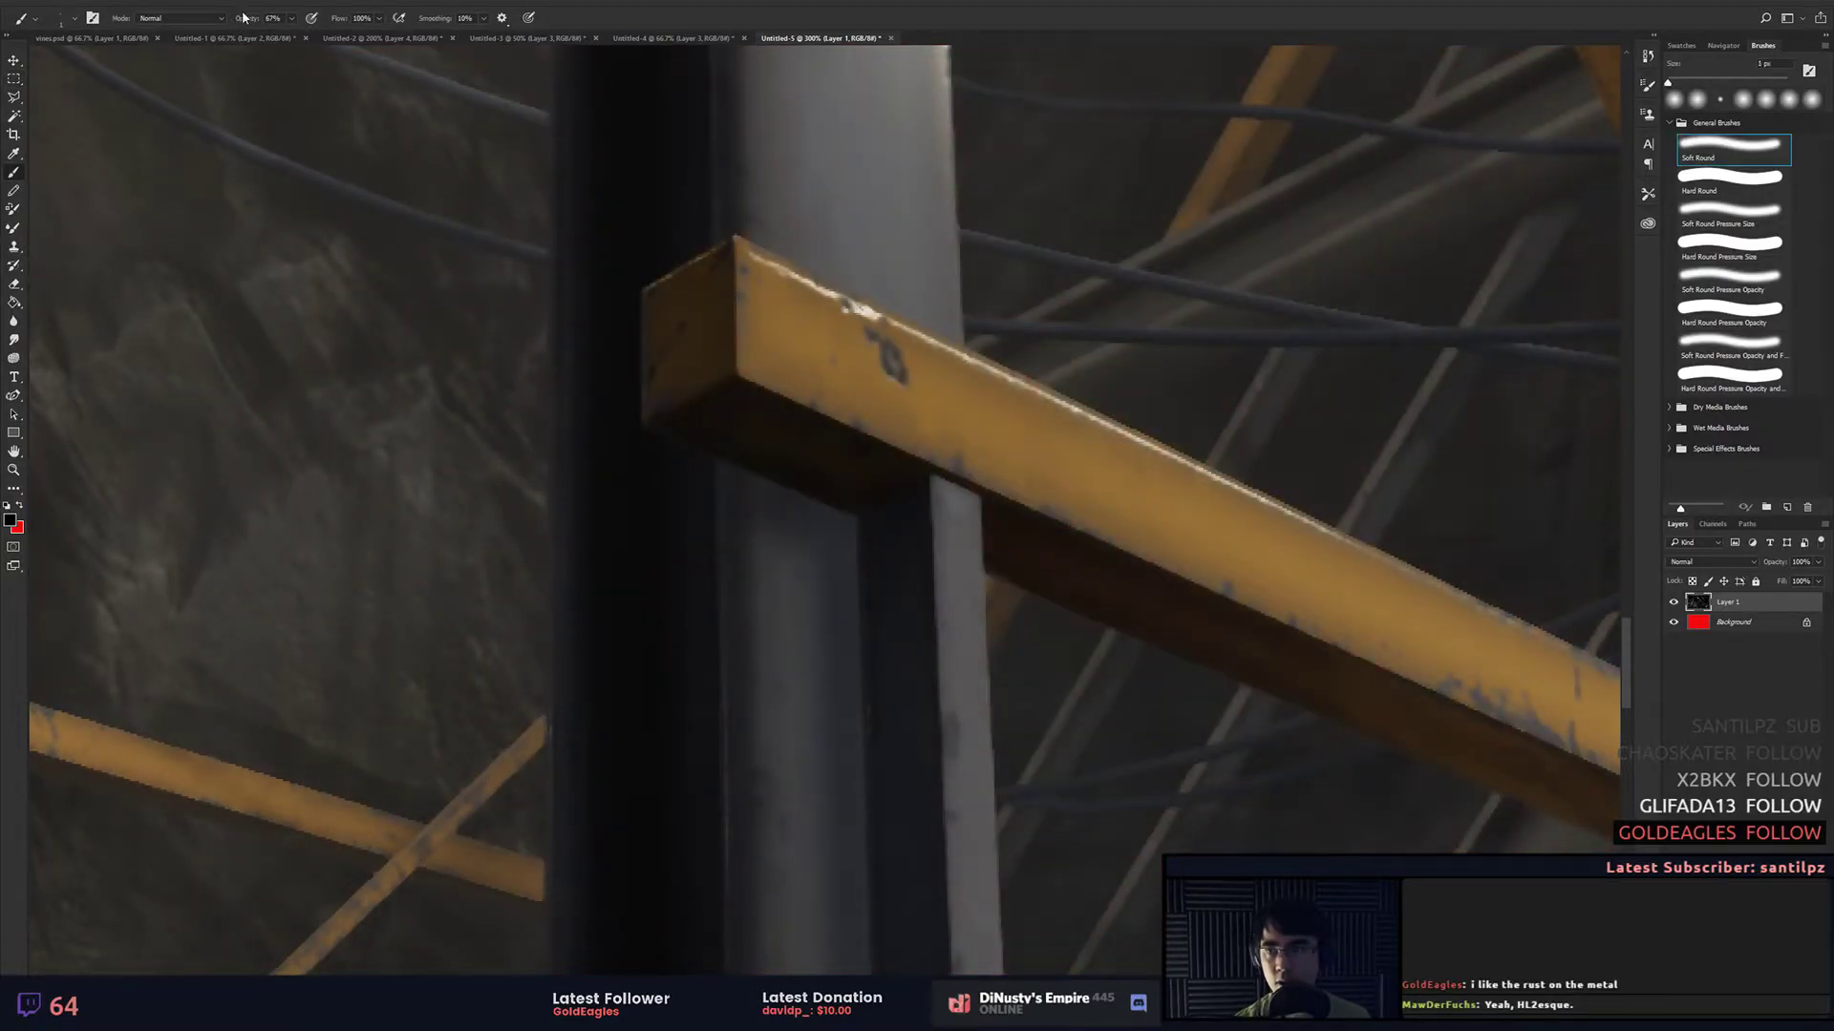
Step: Set the brush to 100% opacity and 9 px, and outline a small square bracket where the grey crossbar meets the central pillar's thin upright
{"action": "left_click_drag", "start_coordinate": [245, 17], "coordinate": [352, 31]}
{"action": "left_click_drag", "start_coordinate": [1086, 475], "coordinate": [1095, 475]}
{"action": "scroll", "coordinate": [956, 484], "scroll_direction": "down", "scroll_amount": 10}
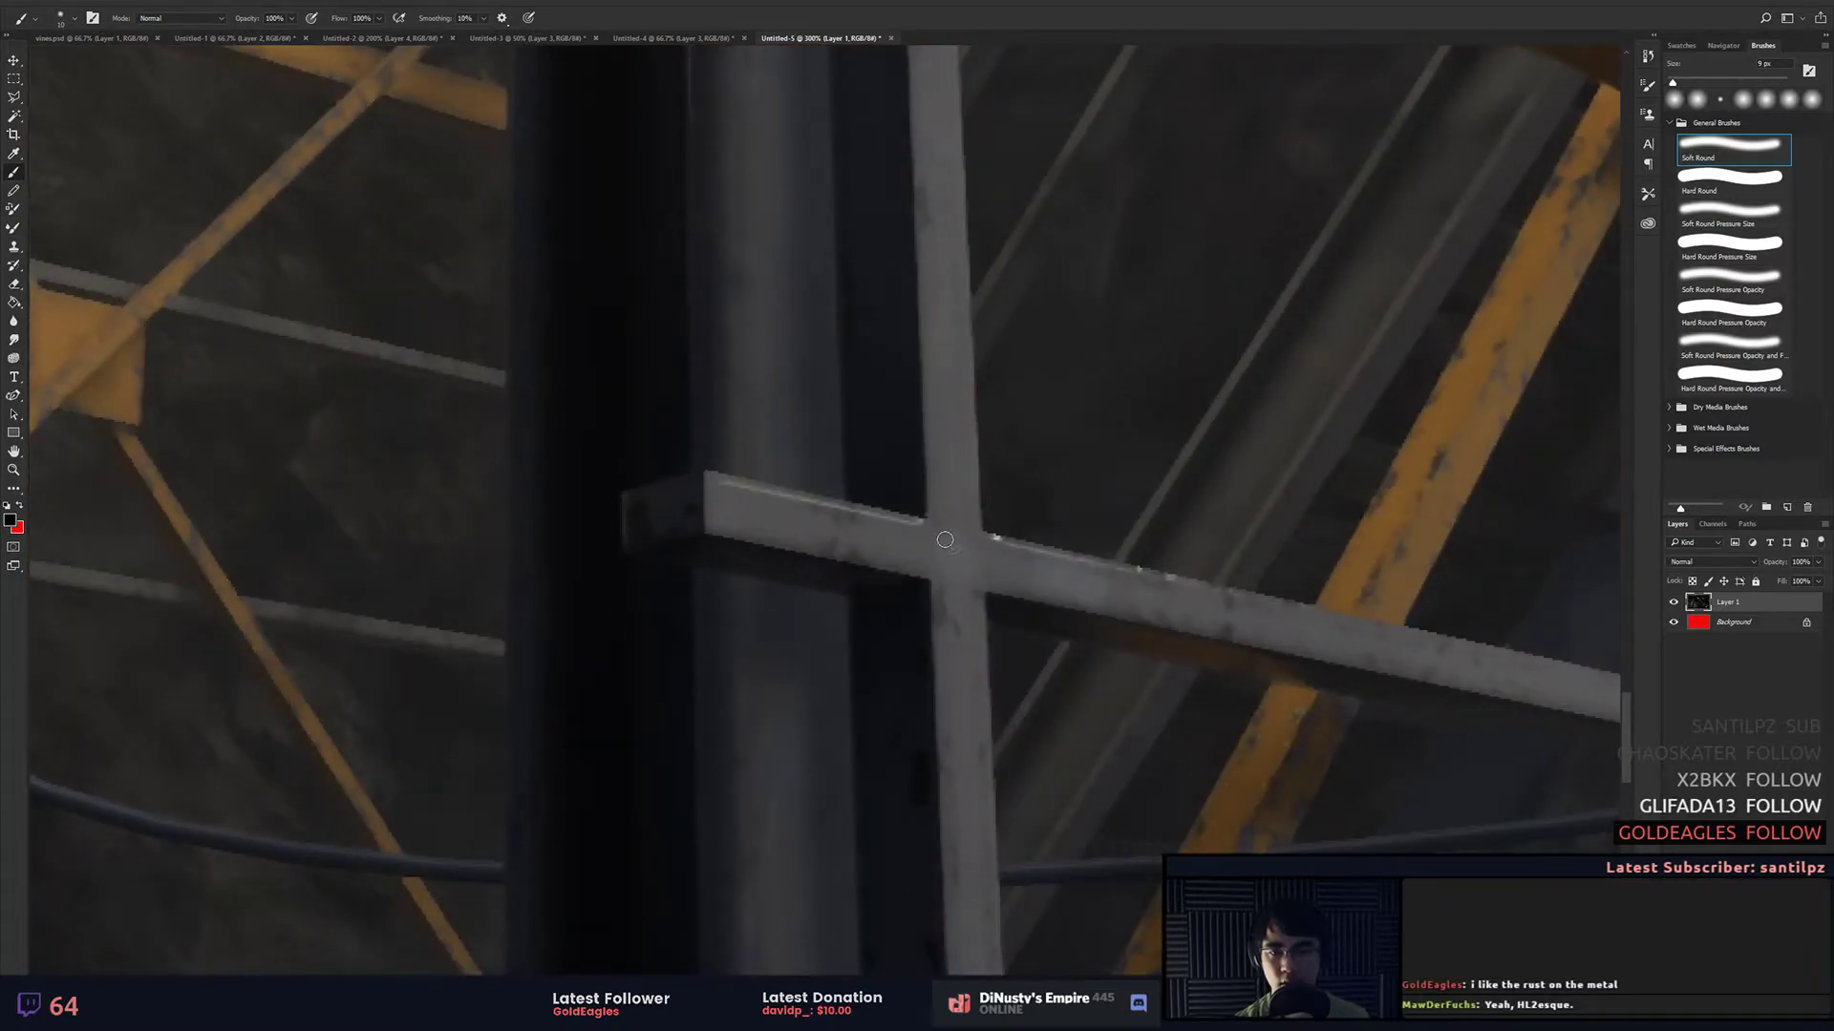
{"action": "mouse_move", "coordinate": [918, 497]}
{"action": "left_mouse_down"}
{"action": "mouse_move", "coordinate": [942, 583]}
{"action": "mouse_move", "coordinate": [981, 549]}
{"action": "mouse_move", "coordinate": [947, 523]}
{"action": "left_mouse_up"}
{"action": "mouse_move", "coordinate": [1106, 549]}
{"action": "left_mouse_down"}
{"action": "mouse_move", "coordinate": [860, 417]}
{"action": "mouse_move", "coordinate": [496, 315]}
{"action": "mouse_move", "coordinate": [1076, 516]}
{"action": "mouse_move", "coordinate": [1305, 635]}
{"action": "left_mouse_up"}
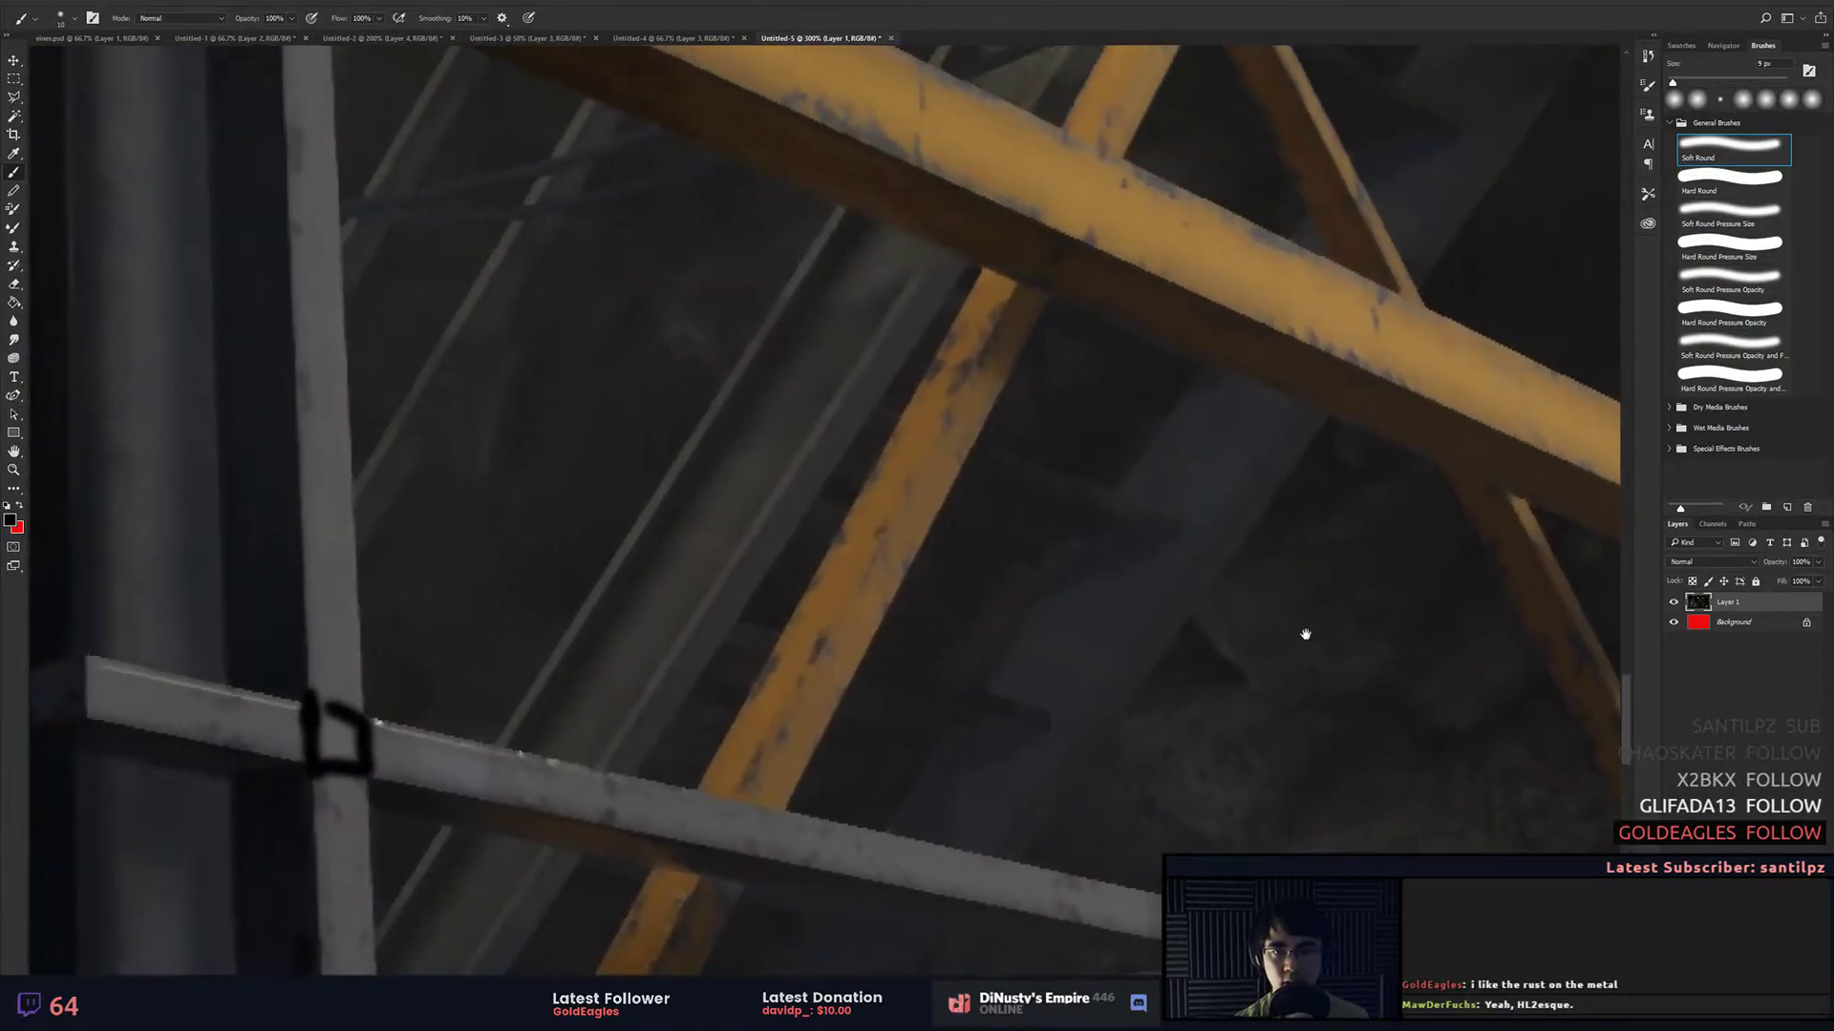
{"action": "left_click_drag", "start_coordinate": [612, 134], "coordinate": [1359, 708]}
{"action": "left_click_drag", "start_coordinate": [1092, 434], "coordinate": [1223, 736]}
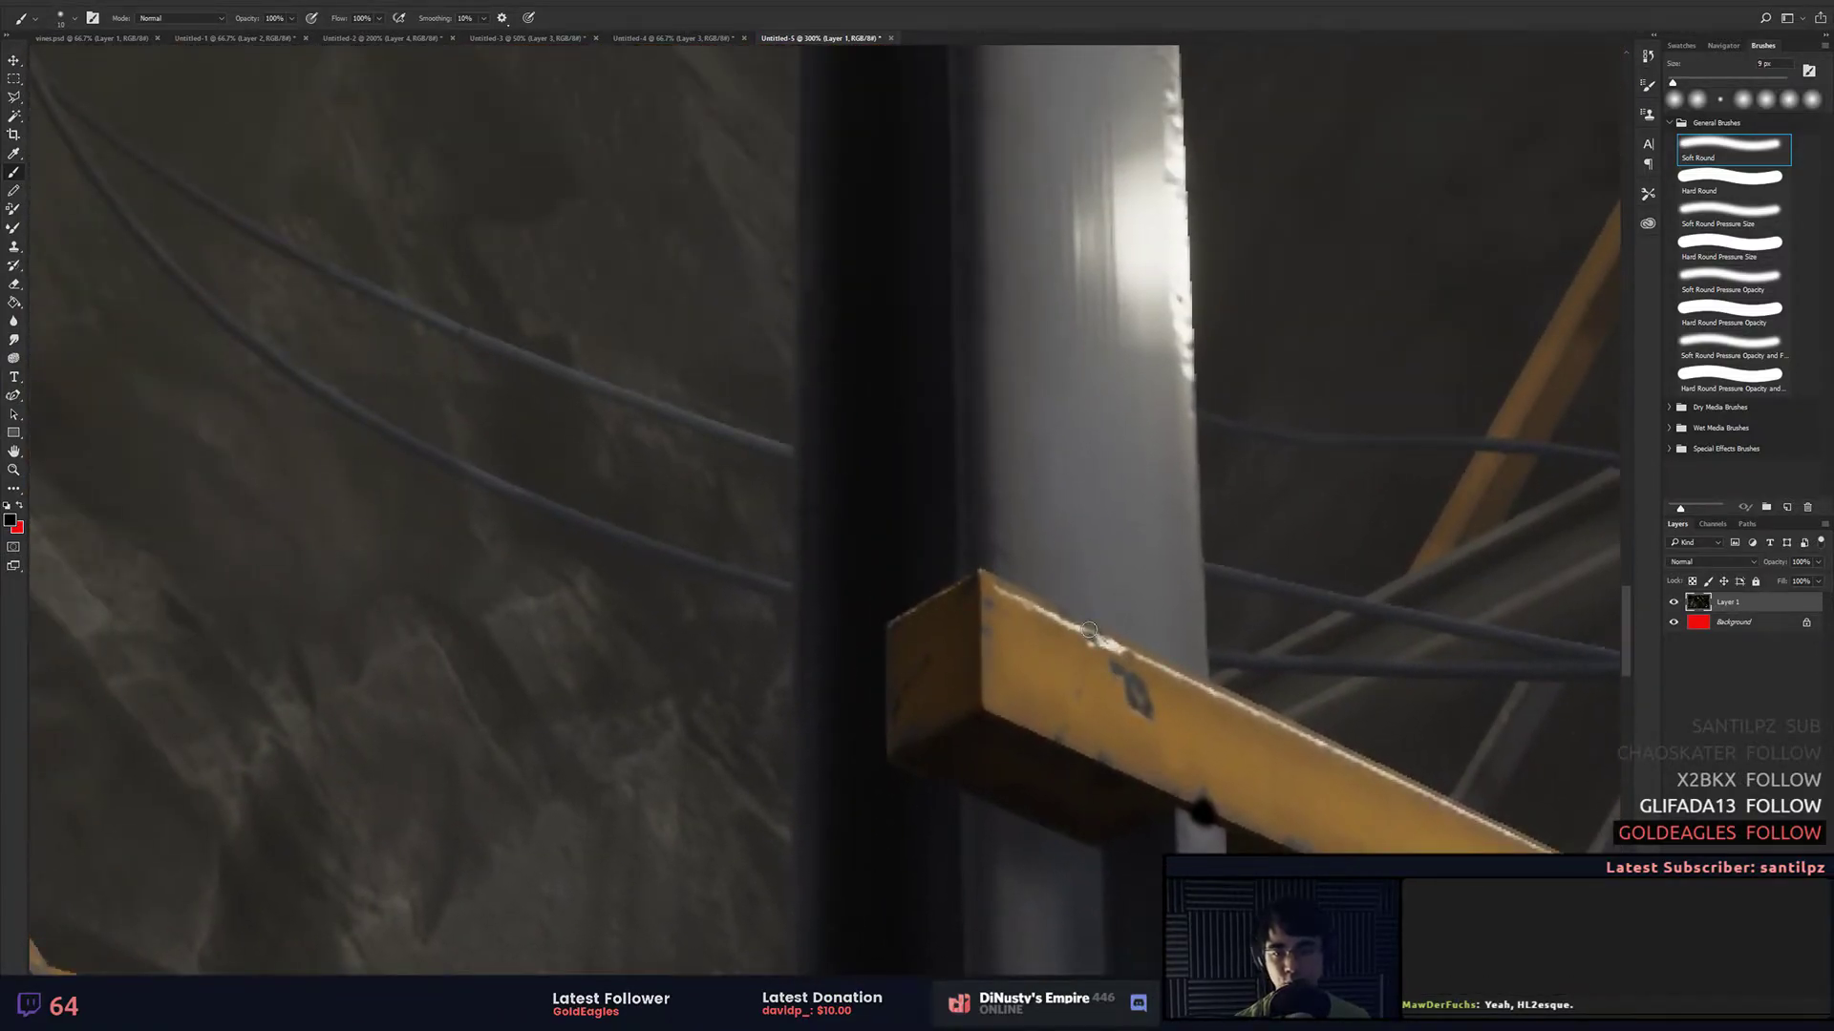
{"action": "scroll", "coordinate": [1074, 542], "scroll_direction": "down", "scroll_amount": 5}
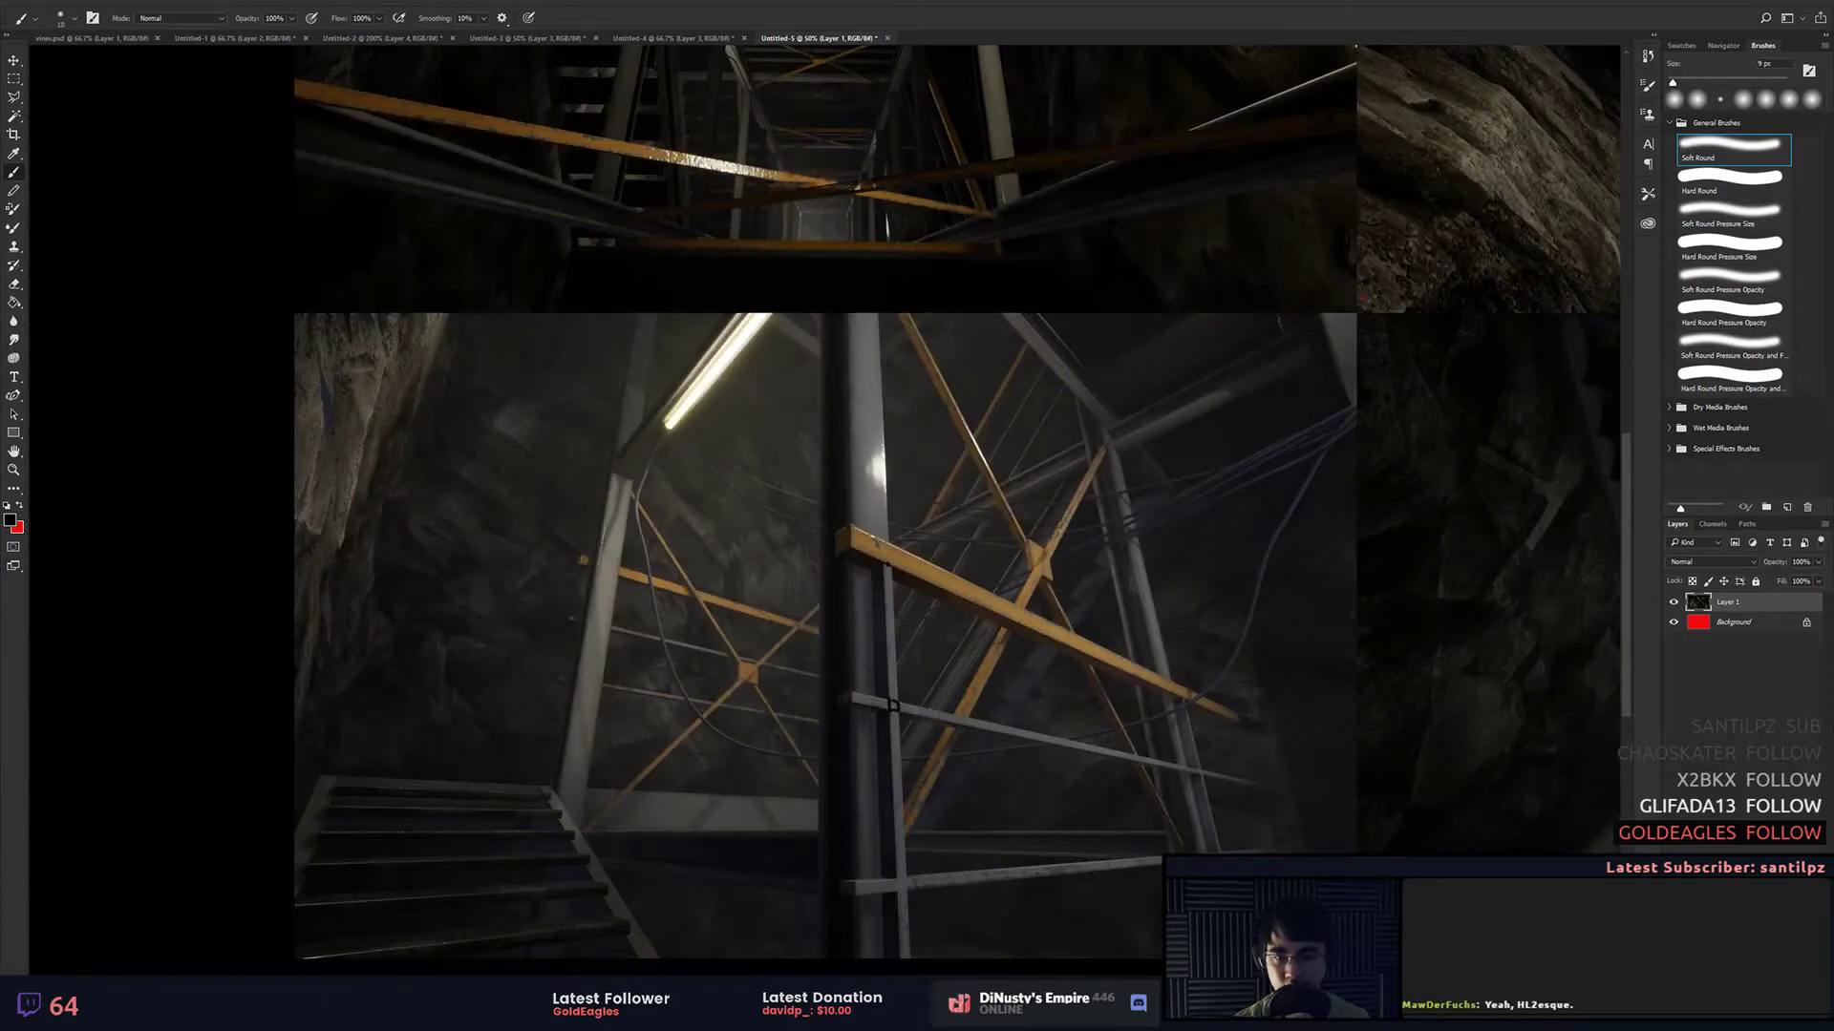
Step: Dot five black bolts onto the yellow joint plate where the diagonal beams cross in the lower-left picture
{"action": "scroll", "coordinate": [1059, 532], "scroll_direction": "up", "scroll_amount": 6}
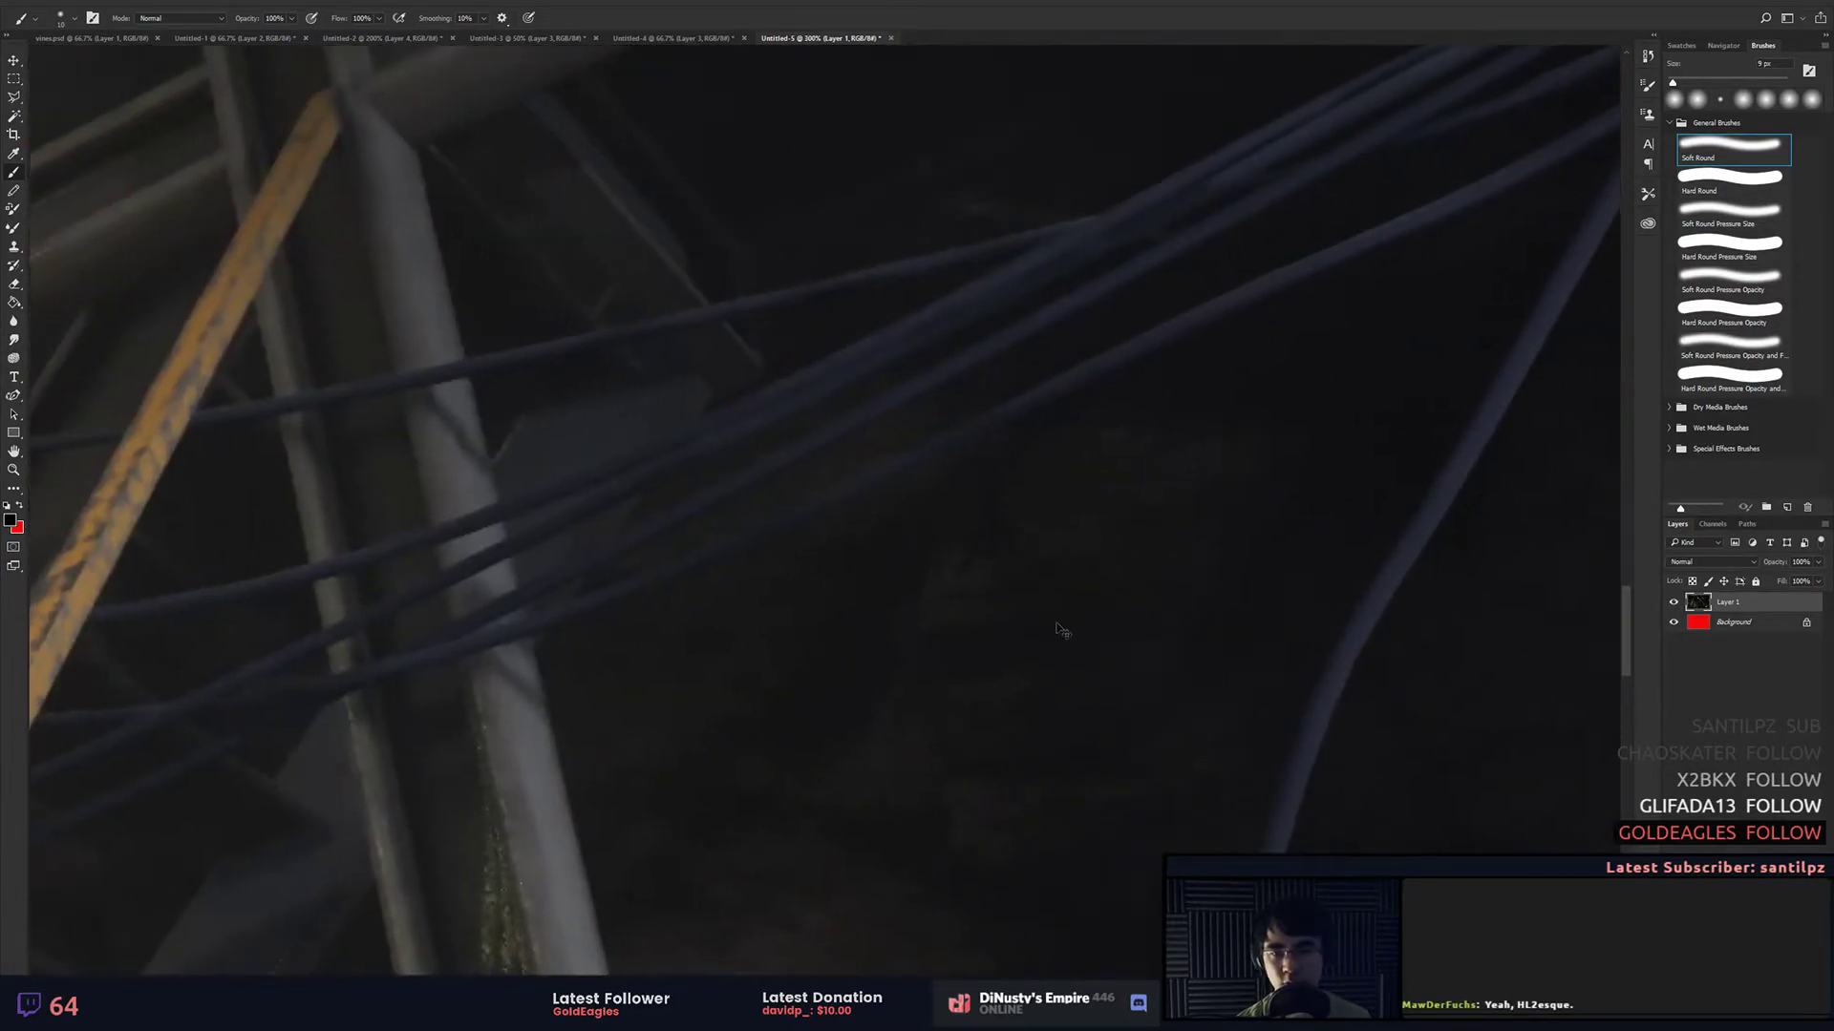
{"action": "left_click_drag", "start_coordinate": [770, 513], "coordinate": [1146, 115]}
{"action": "left_click_drag", "start_coordinate": [611, 850], "coordinate": [1130, 356]}
{"action": "left_click_drag", "start_coordinate": [749, 365], "coordinate": [1360, 774]}
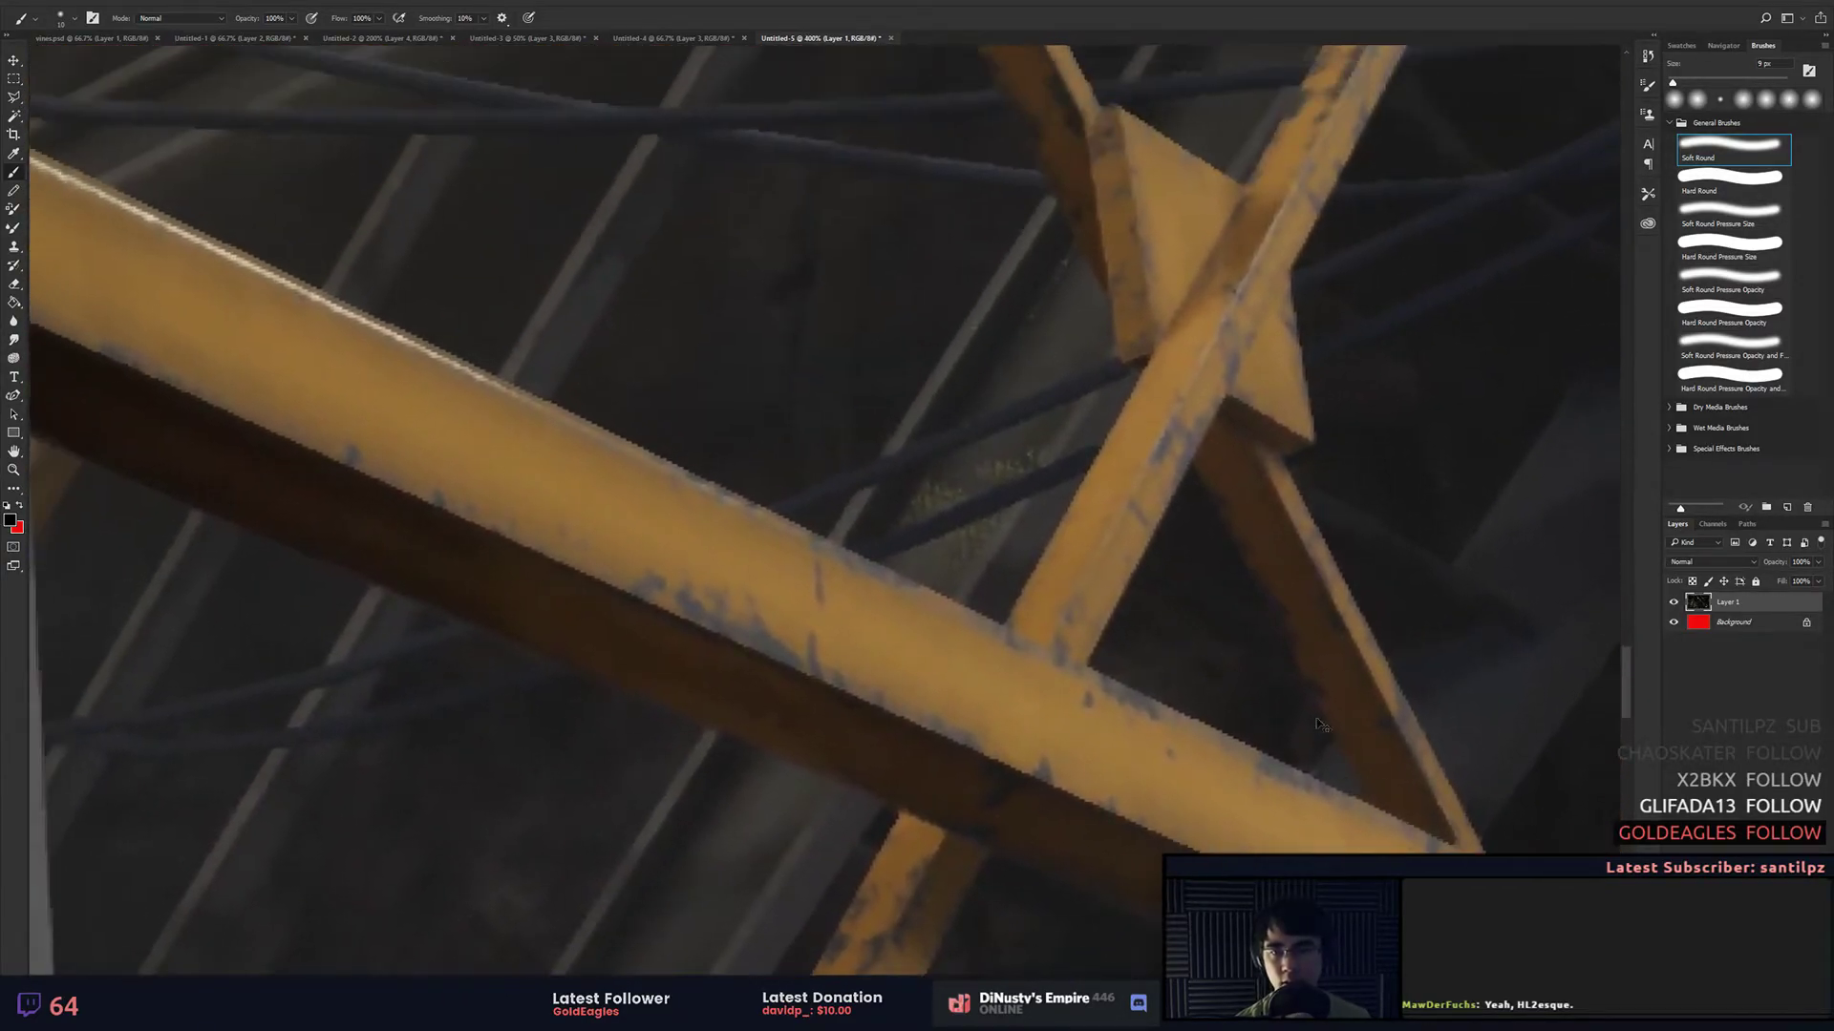
{"action": "key", "text": "ctrl+minus"}
{"action": "key", "text": "ctrl+minus"}
{"action": "scroll", "coordinate": [1084, 410], "scroll_direction": "up", "scroll_amount": 3}
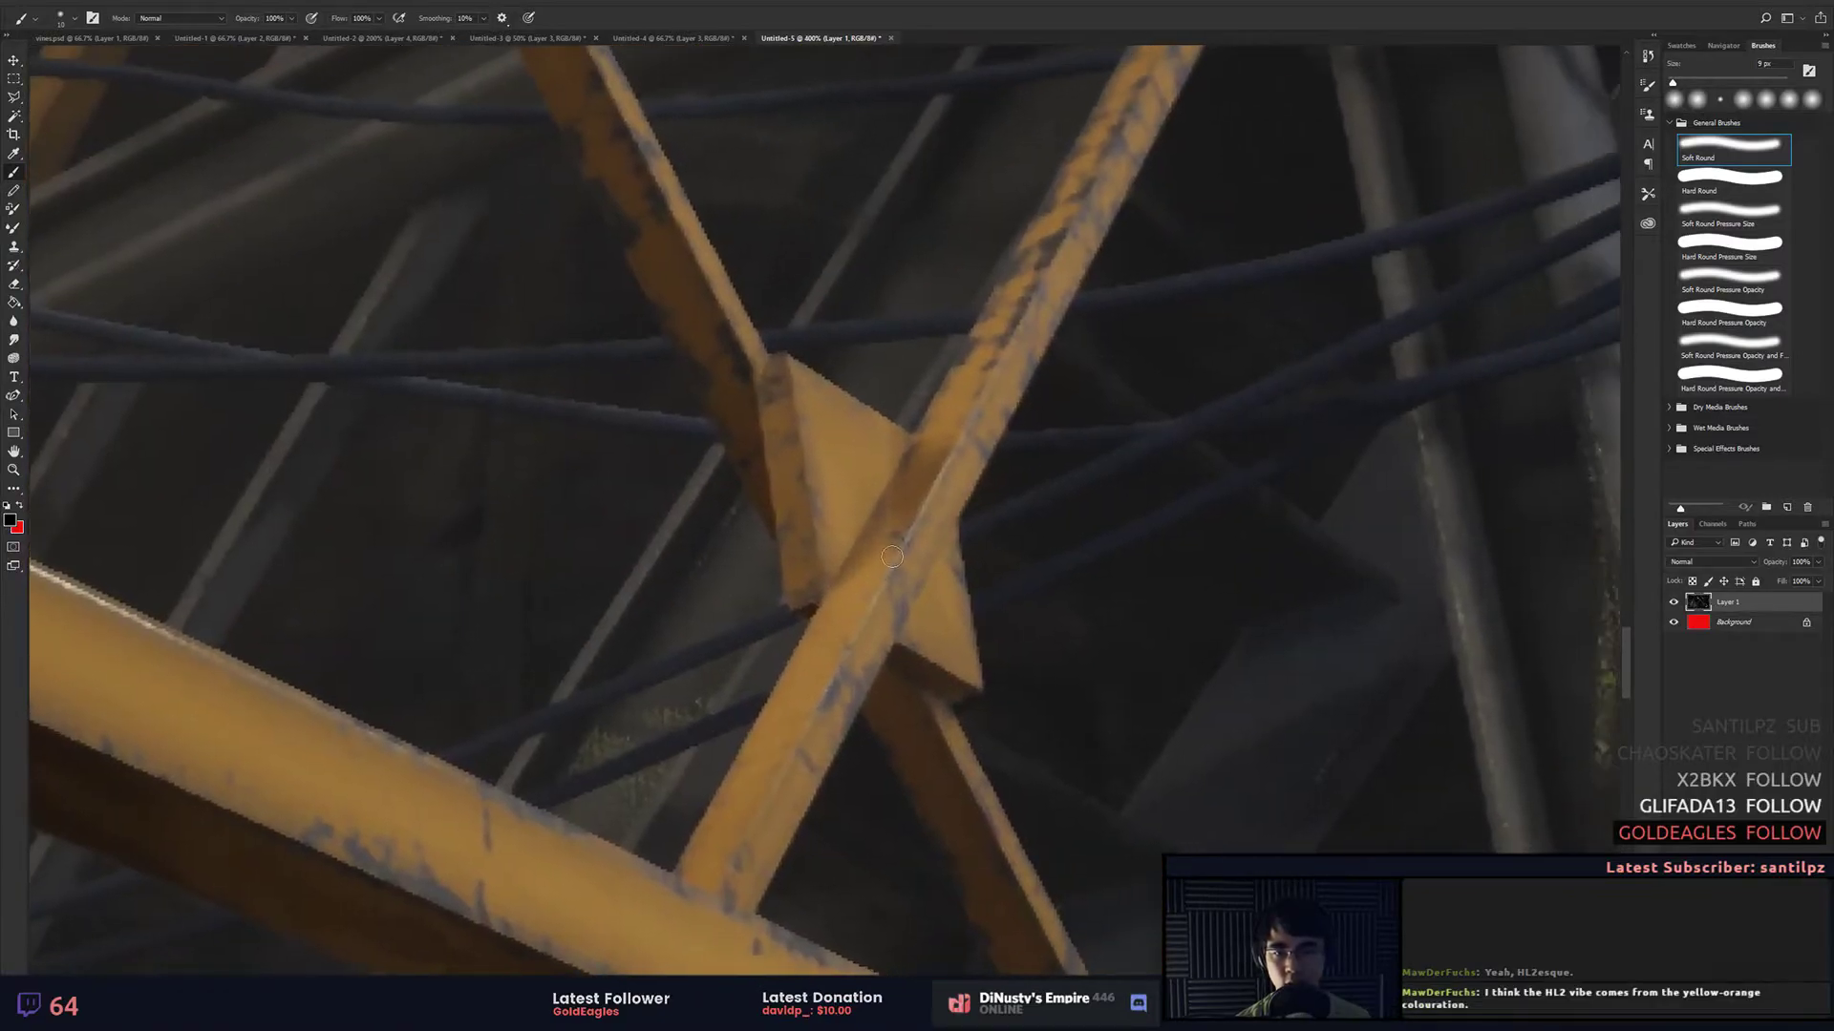
{"action": "left_click", "coordinate": [802, 380]}
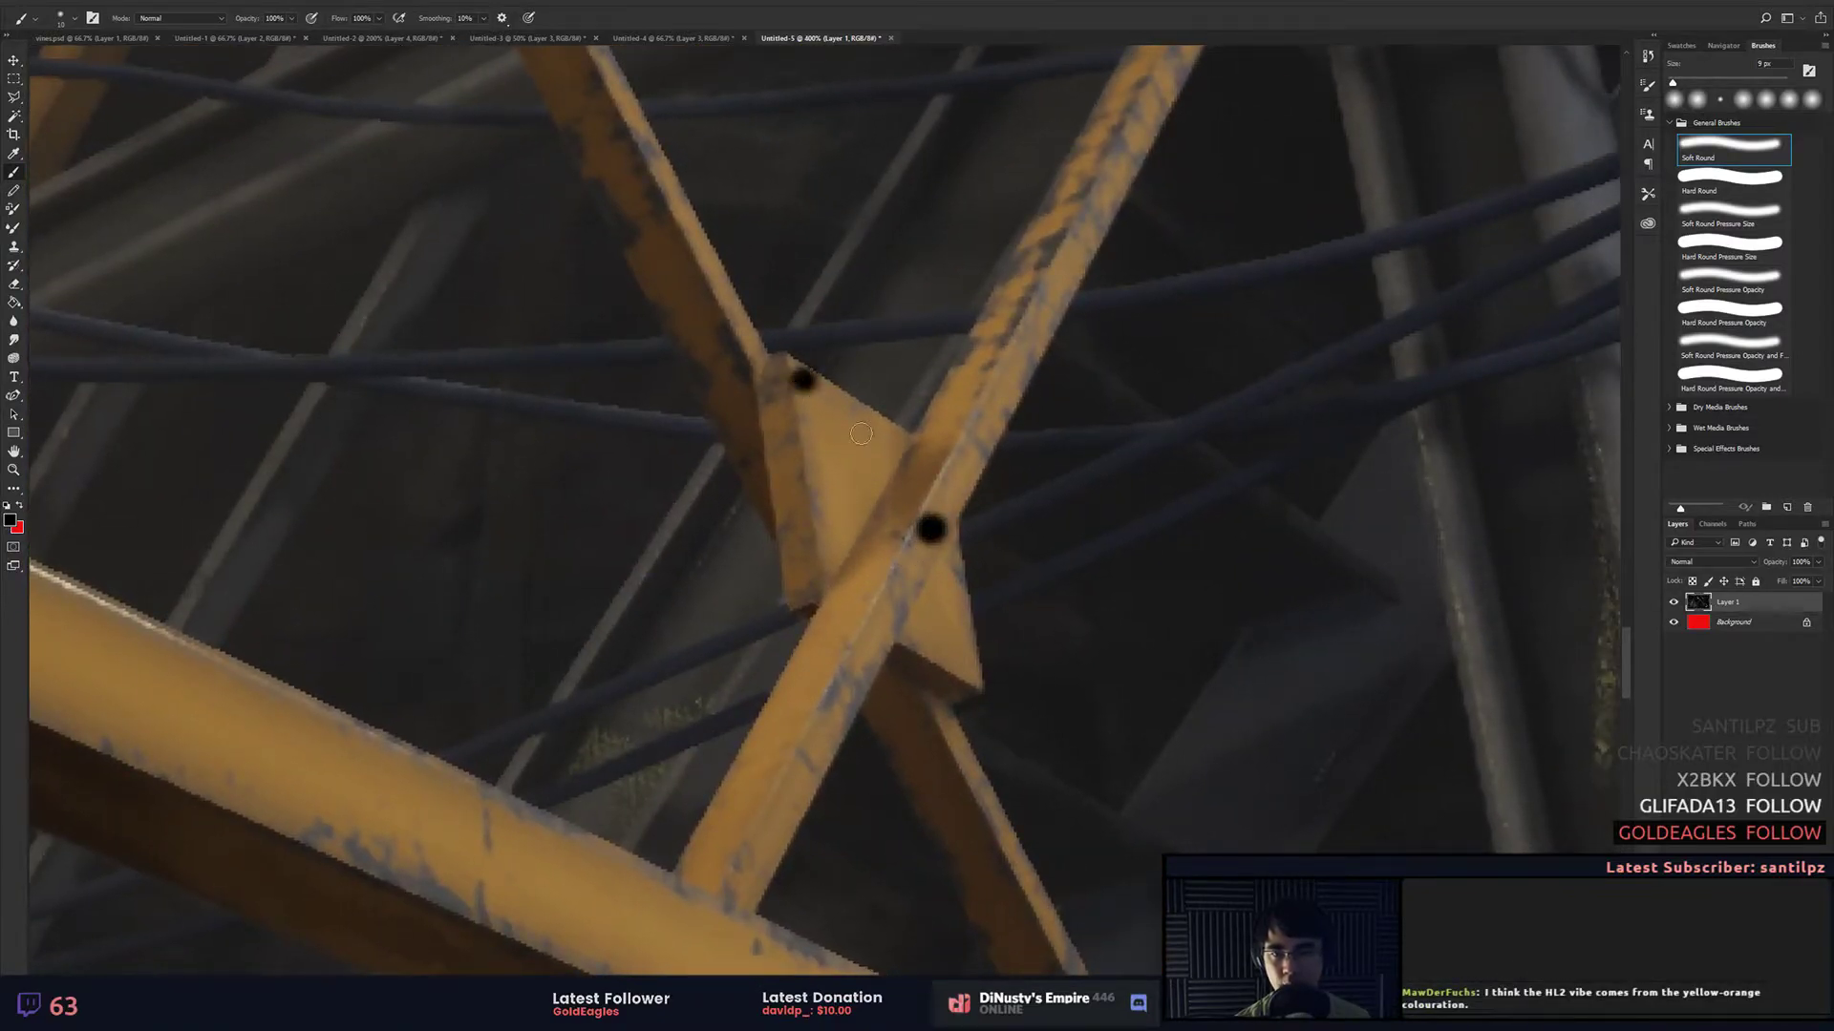
{"action": "left_click", "coordinate": [955, 653]}
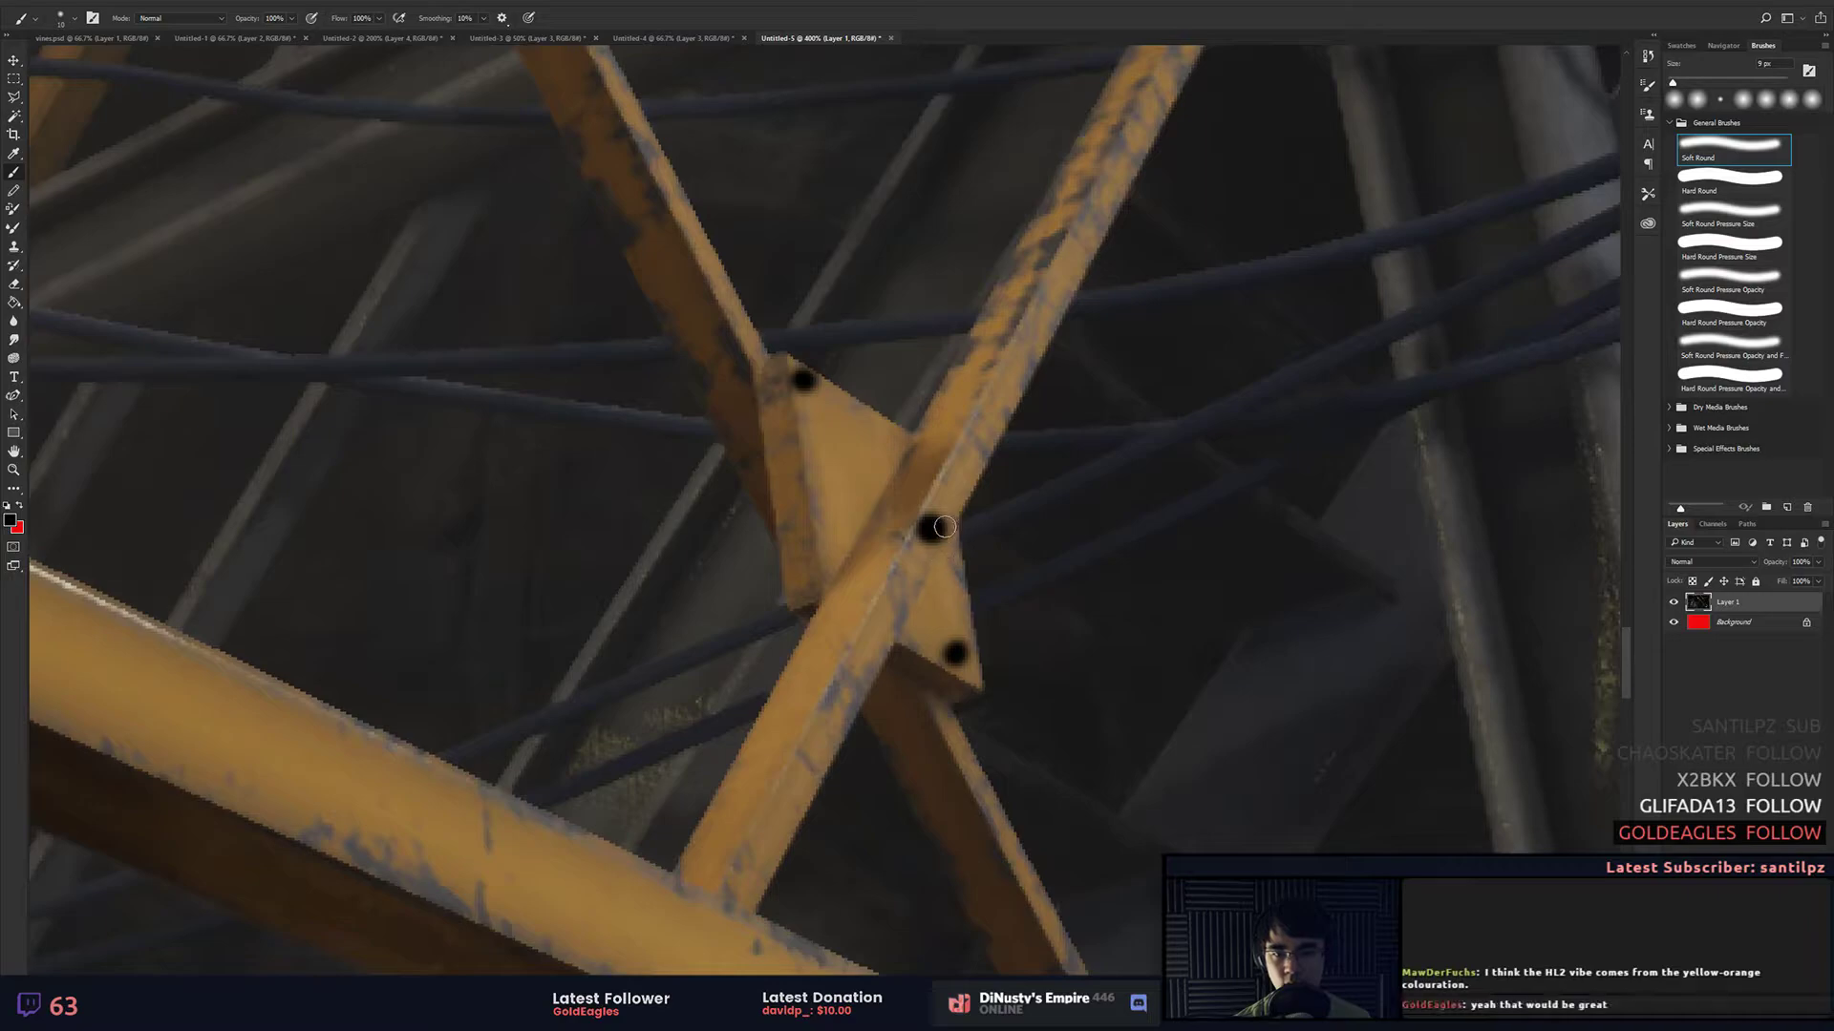
{"action": "left_click", "coordinate": [902, 581]}
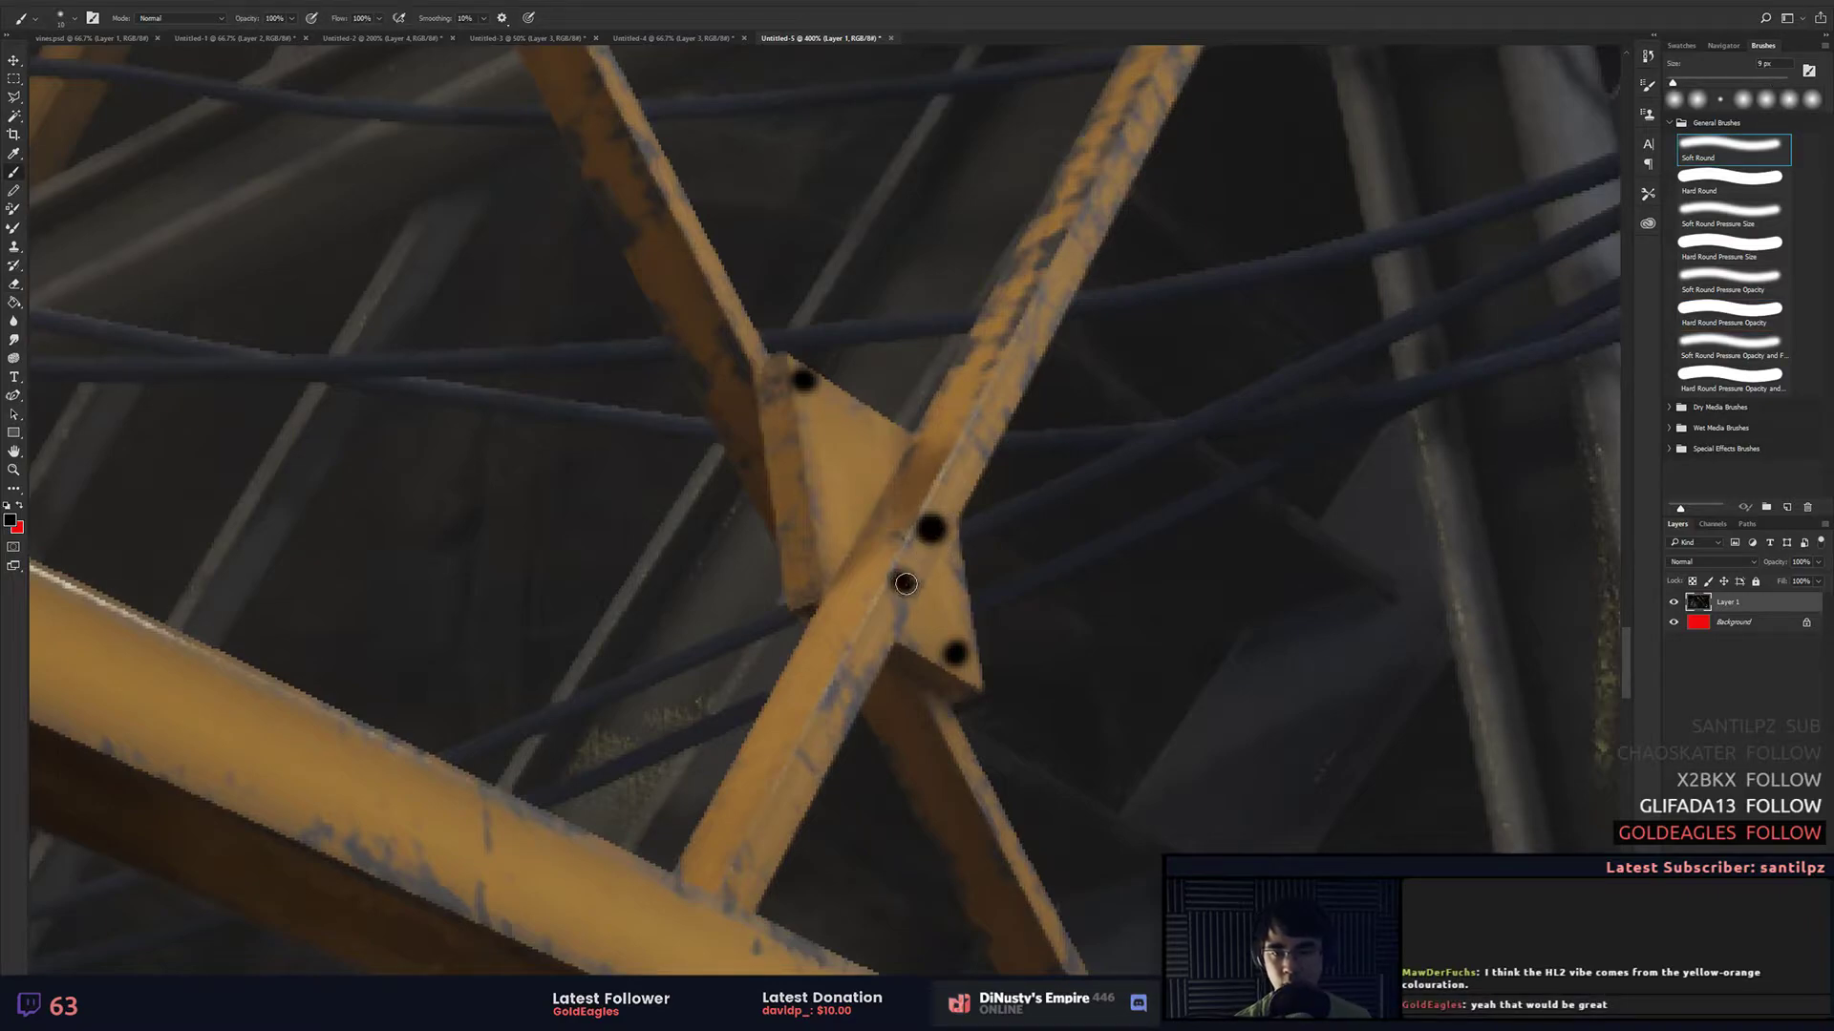
{"action": "left_click", "coordinate": [965, 464]}
{"action": "left_click_drag", "start_coordinate": [1116, 526], "coordinate": [1164, 505]}
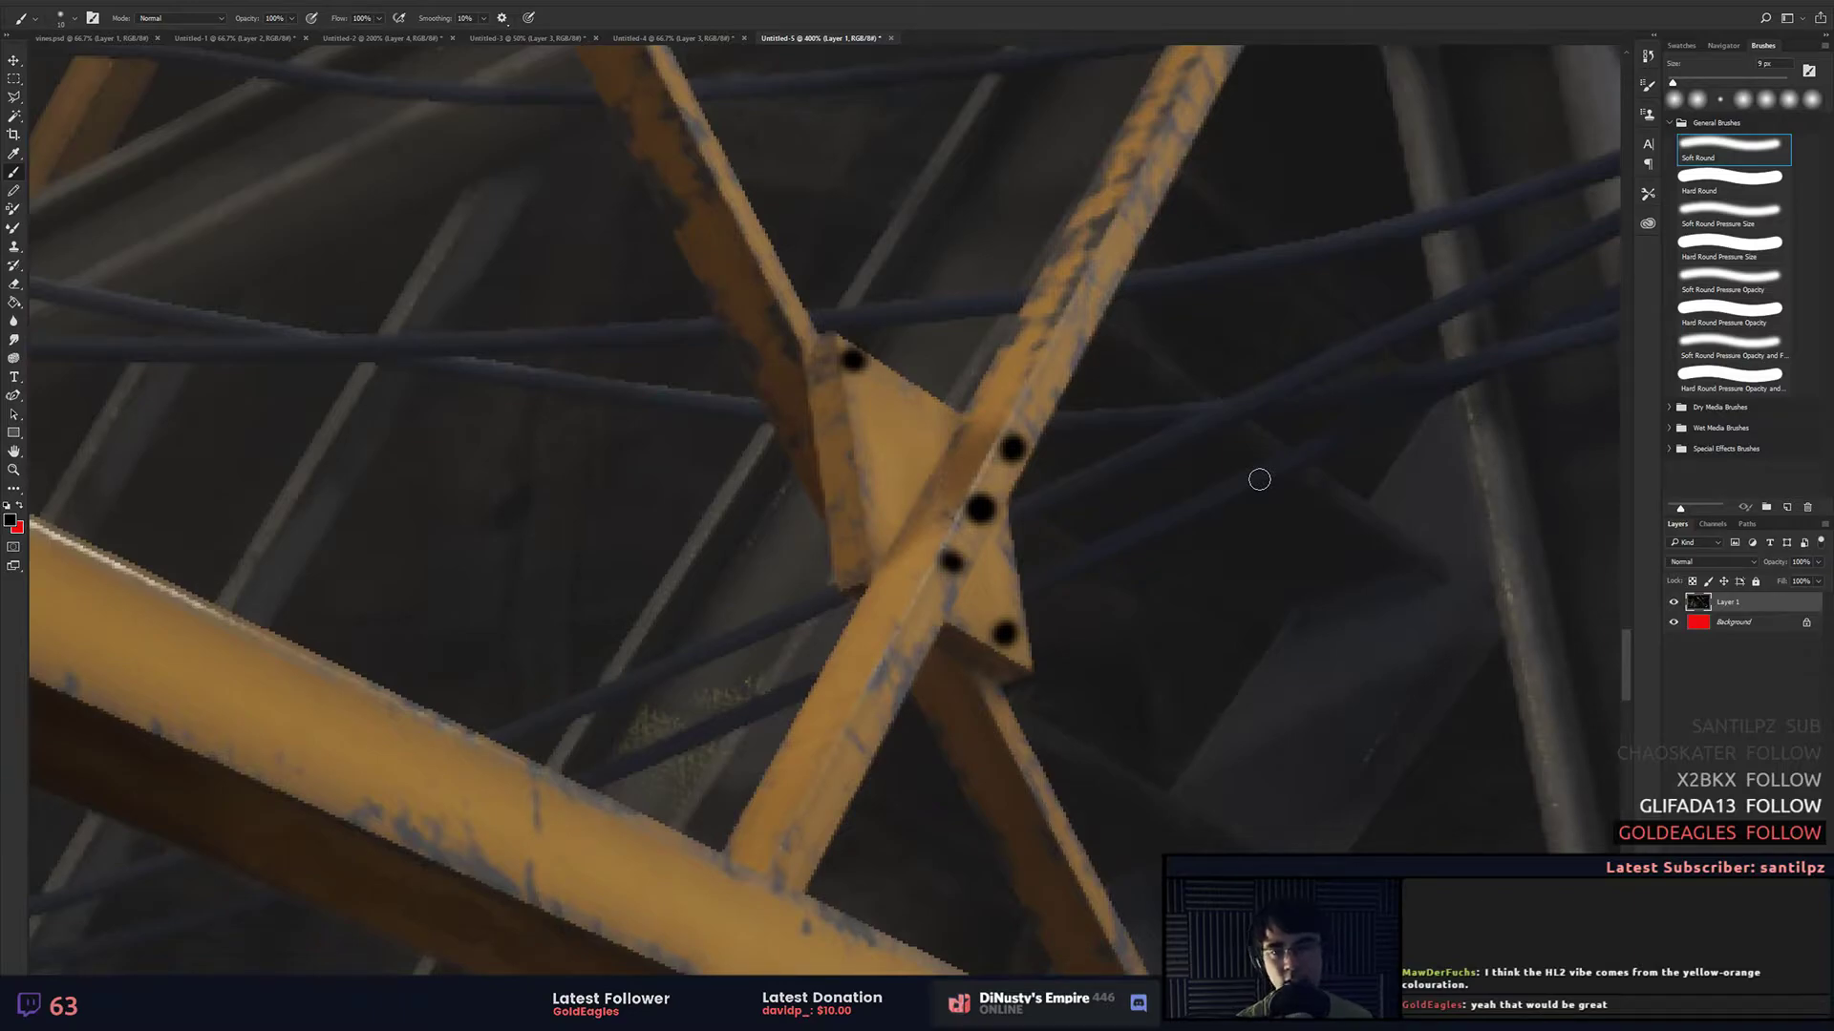
Step: Reduce the brush to 8 px and paint a black seam line on the yellow joint plate along the crossing beam's edge
{"action": "key", "text": "ctrl+minus"}
{"action": "key", "text": "ctrl+minus"}
{"action": "key", "text": "ctrl+minus"}
{"action": "key", "text": "ctrl+plus"}
{"action": "key", "text": "ctrl+plus"}
{"action": "key", "text": "ctrl+plus"}
{"action": "key", "text": "ctrl+plus"}
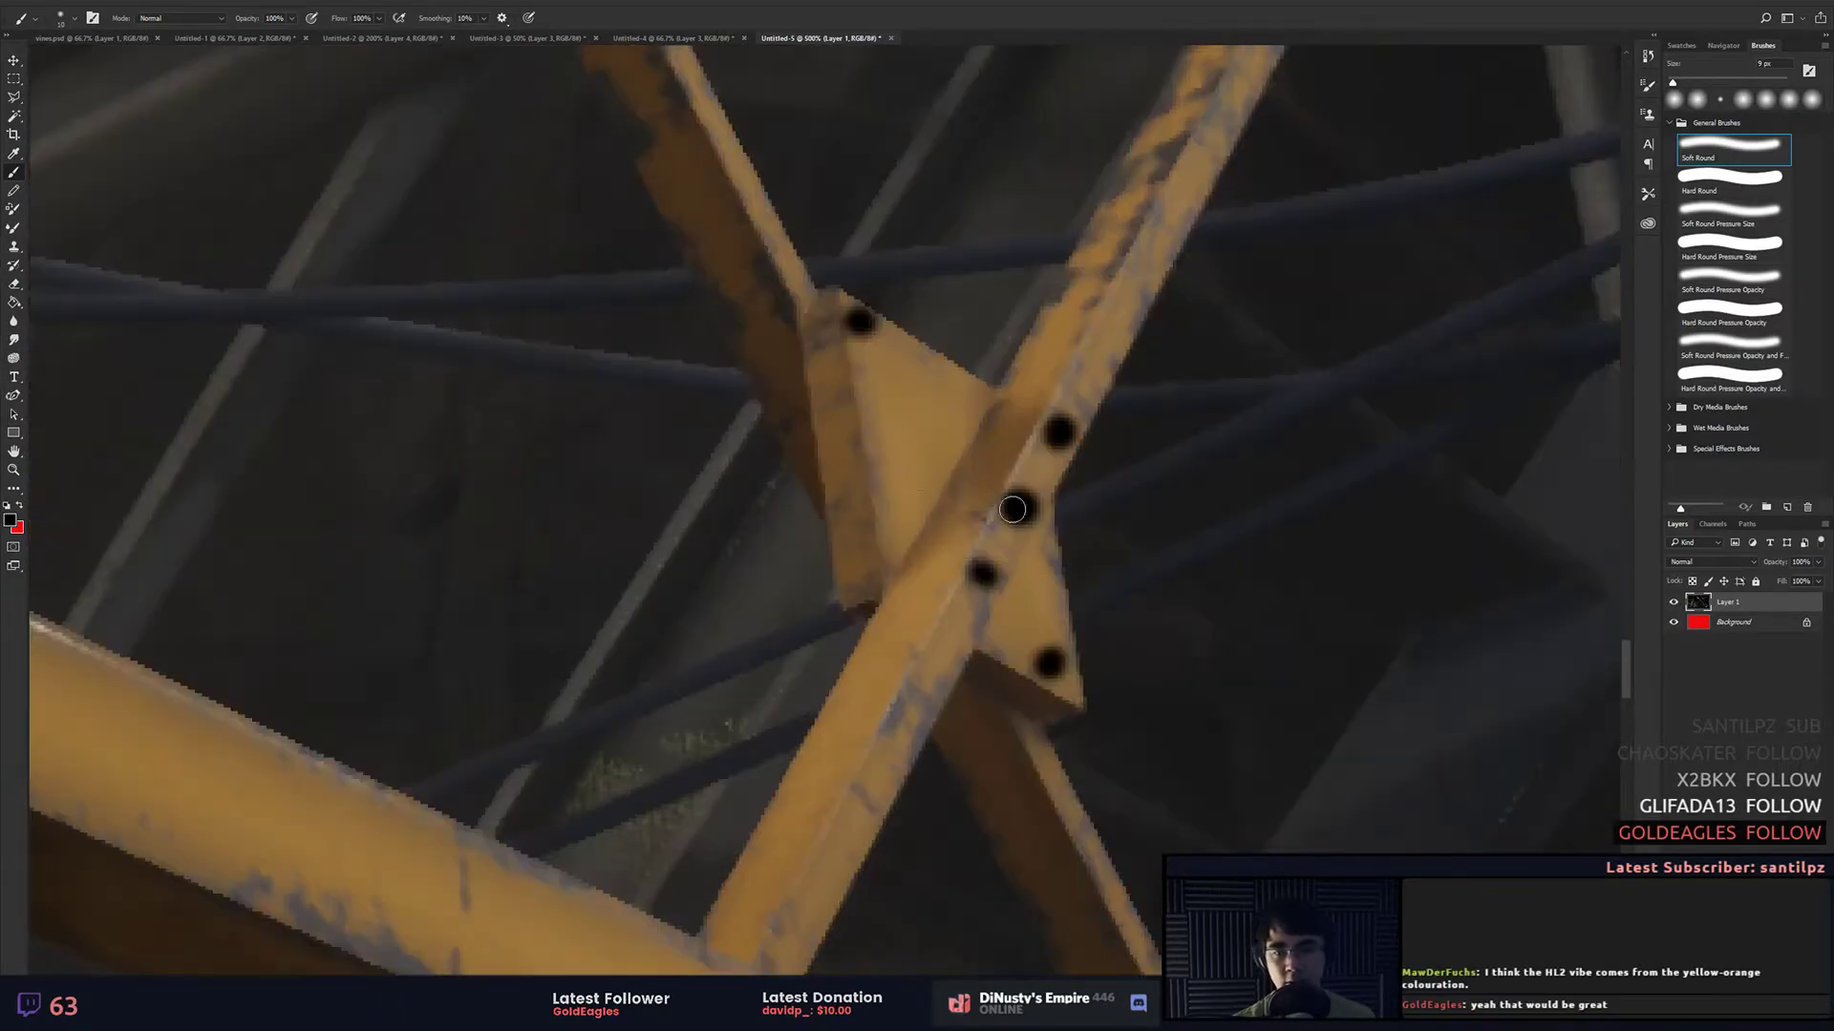
{"action": "key", "text": "bracketleft"}
{"action": "mouse_move", "coordinate": [982, 426]}
{"action": "left_mouse_down"}
{"action": "mouse_move", "coordinate": [967, 476]}
{"action": "mouse_move", "coordinate": [924, 506]}
{"action": "mouse_move", "coordinate": [904, 560]}
{"action": "mouse_move", "coordinate": [980, 438]}
{"action": "mouse_move", "coordinate": [915, 561]}
{"action": "left_mouse_up"}
{"action": "key", "text": "ctrl+z"}
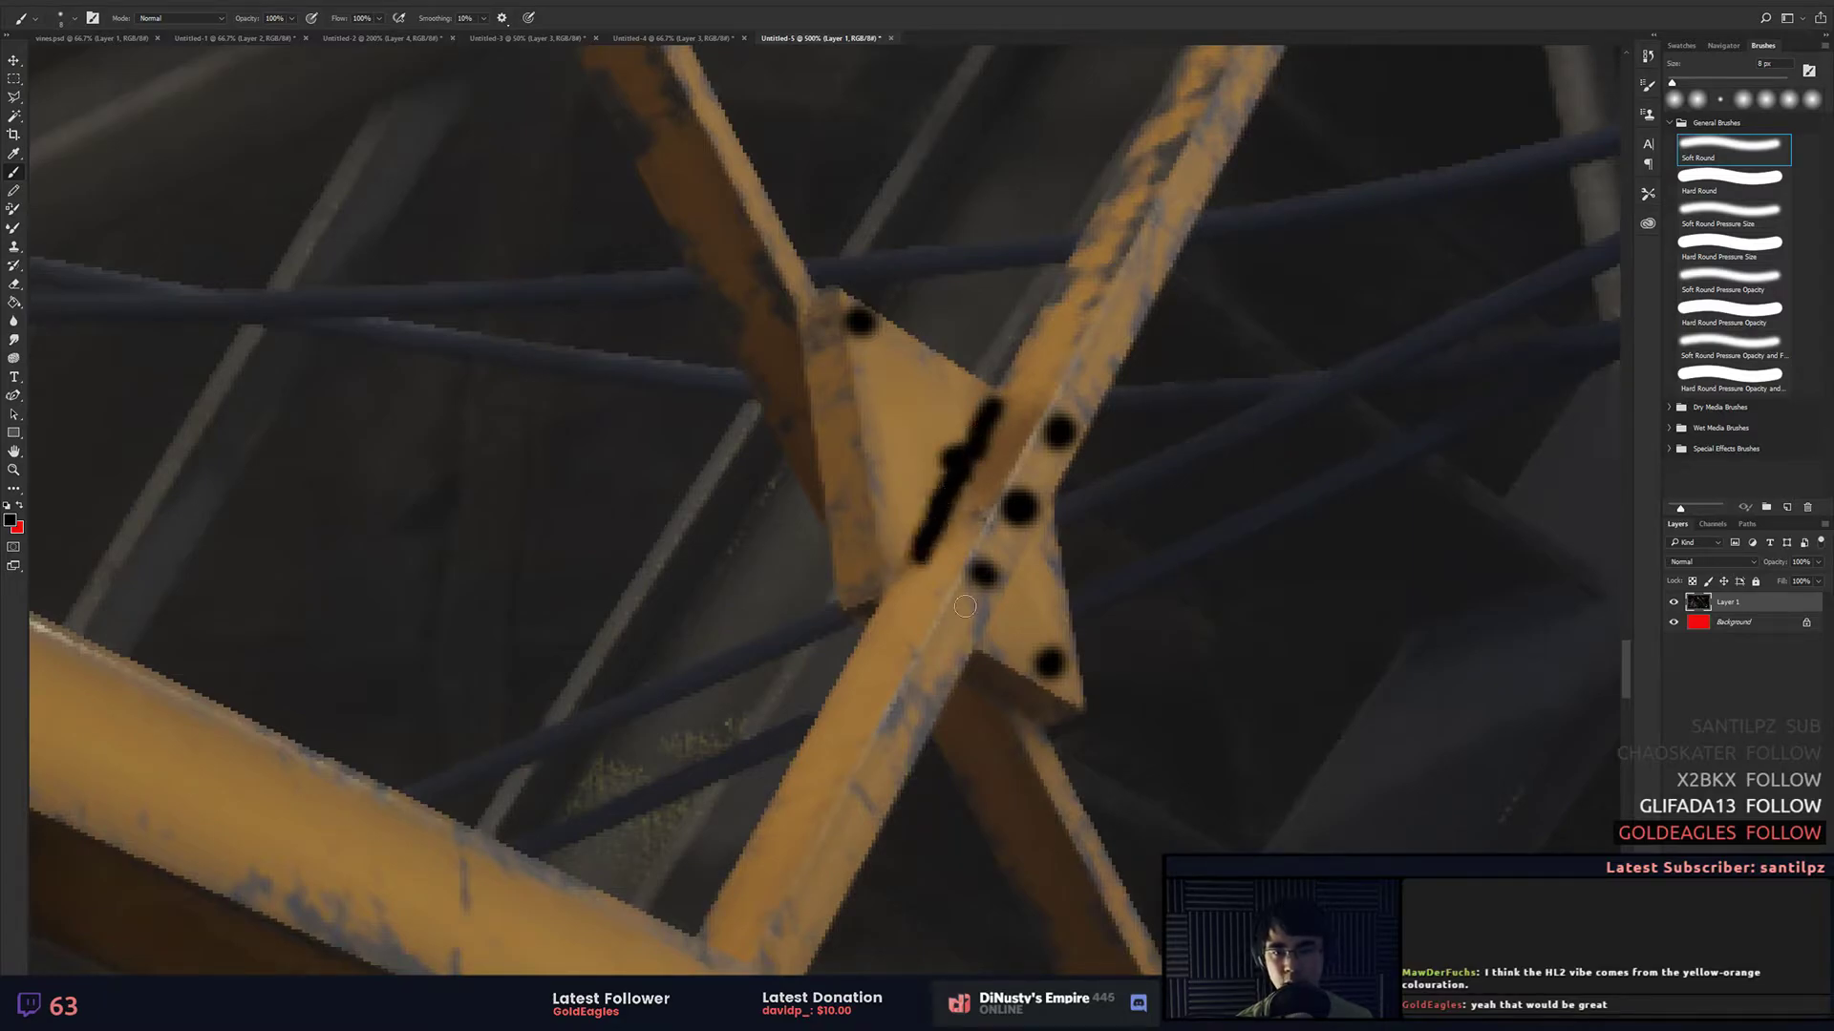
Step: Outline a two-faced angle bracket over the bend of the grey column below the fluorescent lamp
{"action": "key", "text": "ctrl+minus"}
{"action": "key", "text": "ctrl+minus"}
{"action": "key", "text": "ctrl+minus"}
{"action": "left_click_drag", "start_coordinate": [974, 441], "coordinate": [1711, 814]}
{"action": "left_click_drag", "start_coordinate": [1080, 641], "coordinate": [1295, 634]}
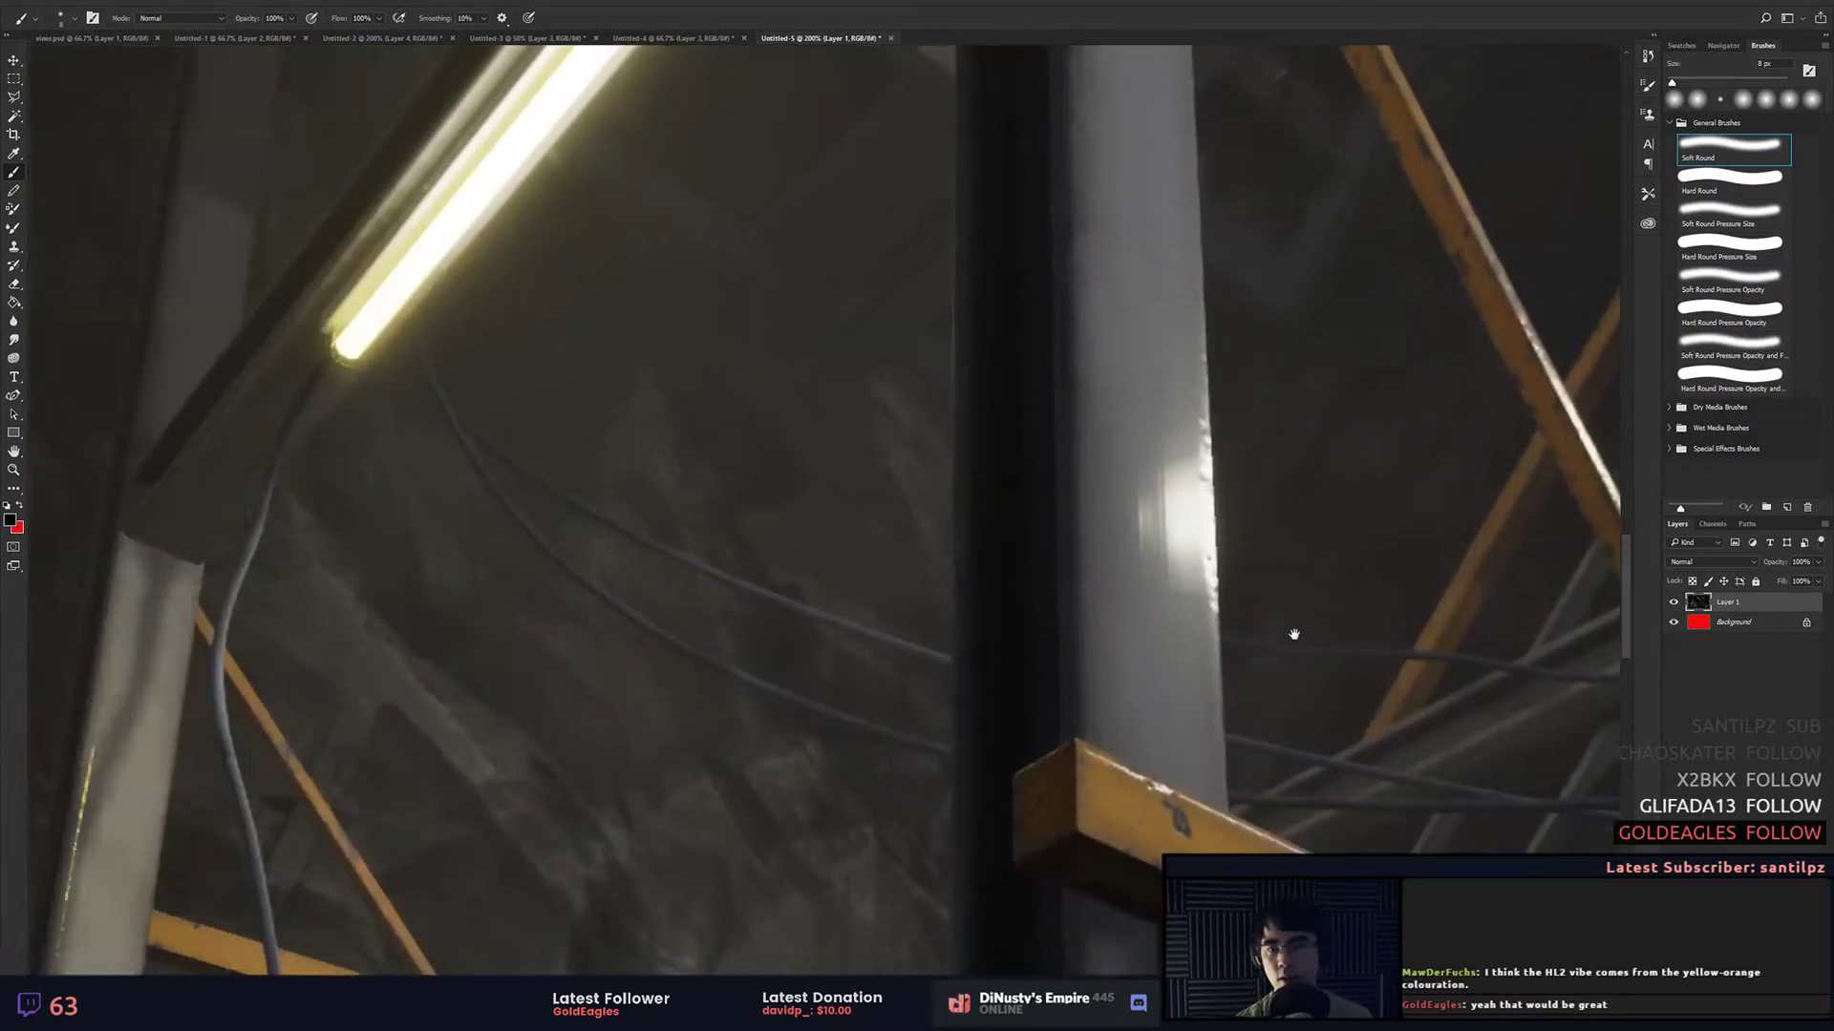
{"action": "key", "text": "ctrl+minus"}
{"action": "left_click_drag", "start_coordinate": [1292, 708], "coordinate": [1349, 324]}
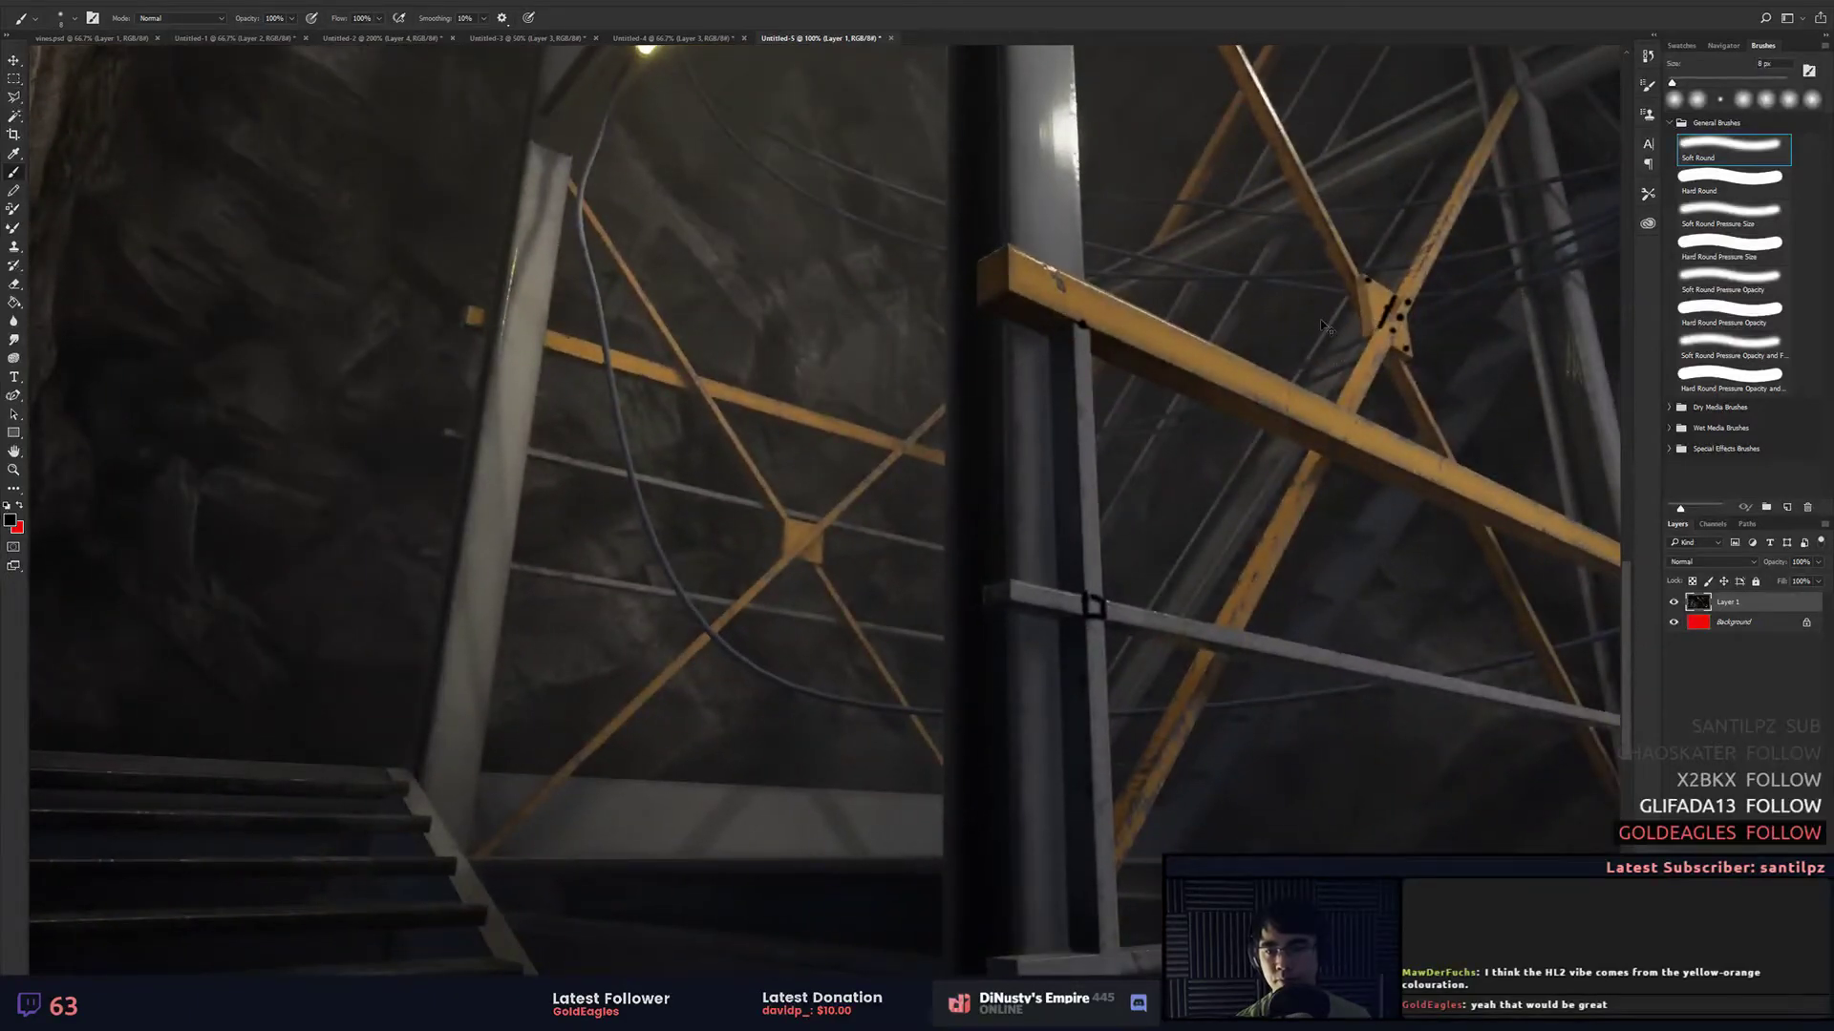
{"action": "left_click_drag", "start_coordinate": [840, 409], "coordinate": [1362, 763]}
{"action": "key", "text": "ctrl+plus"}
{"action": "key", "text": "ctrl+plus"}
{"action": "mouse_move", "coordinate": [1547, 497]}
{"action": "left_mouse_down"}
{"action": "mouse_move", "coordinate": [1055, 466]}
{"action": "mouse_move", "coordinate": [1206, 493]}
{"action": "left_mouse_up"}
{"action": "key", "text": "ctrl+plus"}
{"action": "mouse_move", "coordinate": [1091, 452]}
{"action": "left_mouse_down"}
{"action": "mouse_move", "coordinate": [1193, 573]}
{"action": "mouse_move", "coordinate": [1214, 489]}
{"action": "left_mouse_up"}
{"action": "left_click", "coordinate": [1255, 419], "text": "shift"}
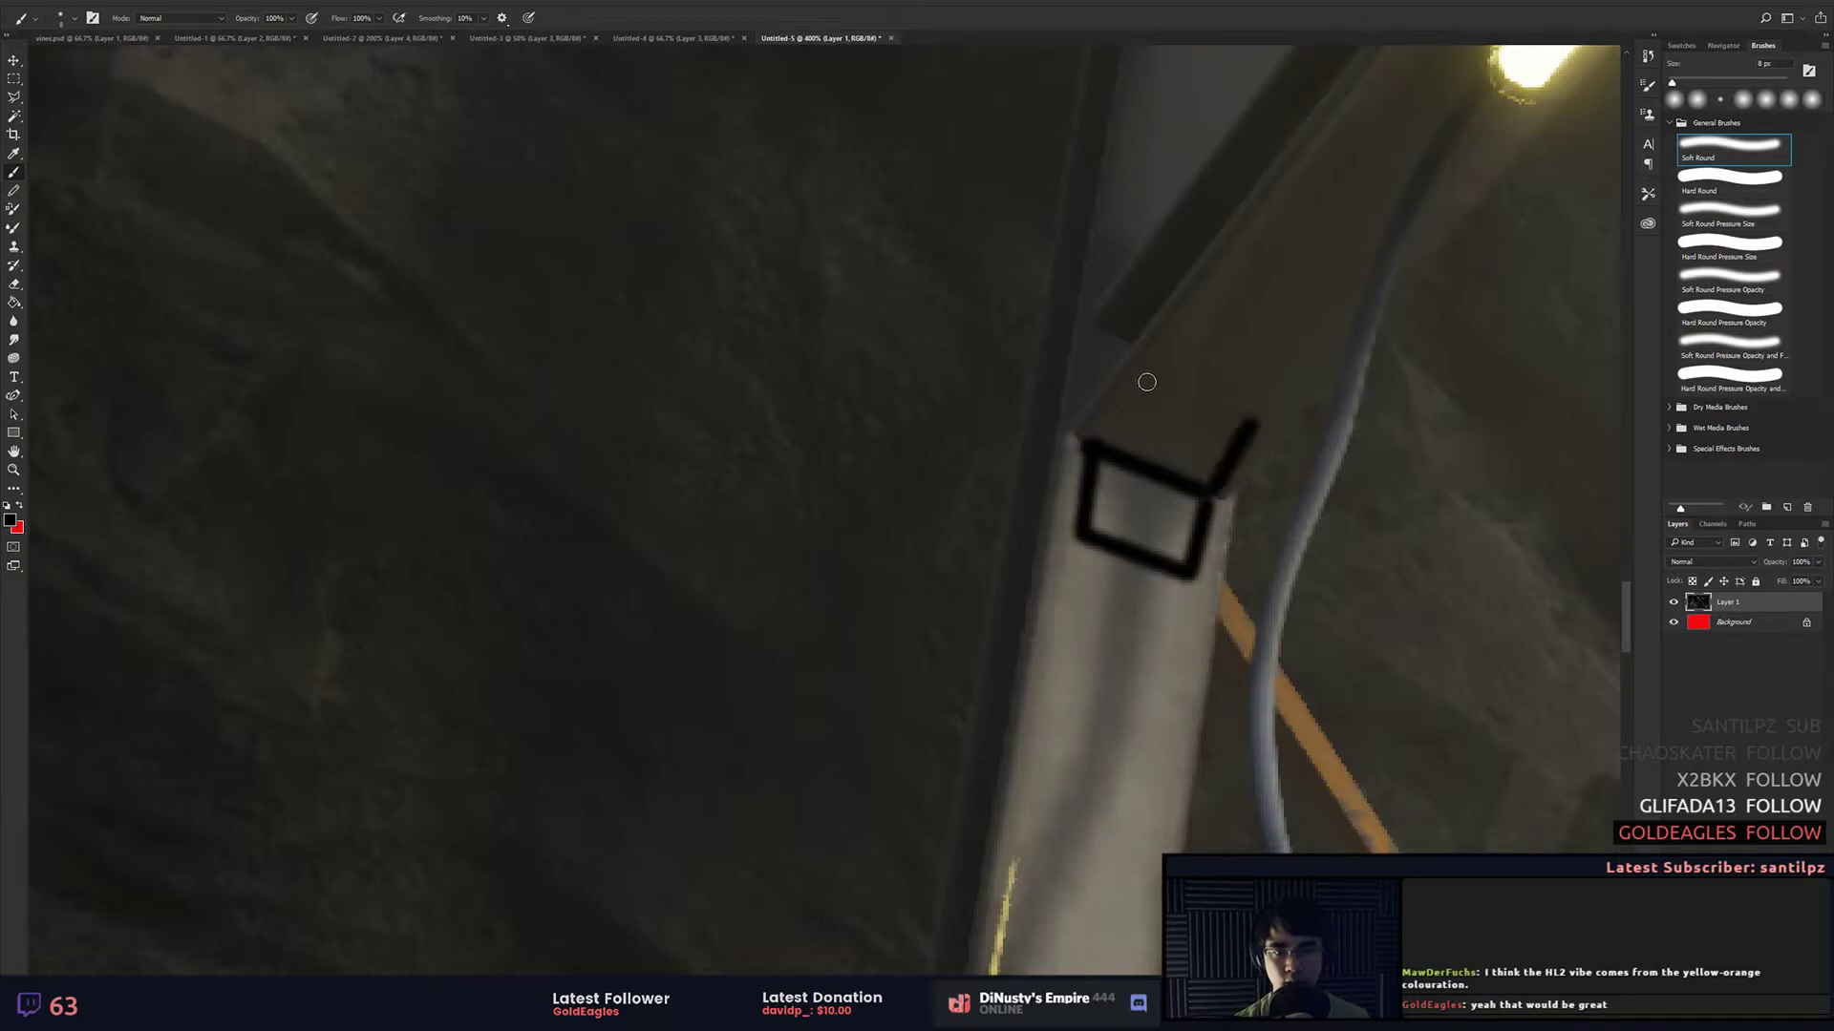
{"action": "left_click", "coordinate": [1146, 377], "text": "shift"}
{"action": "left_click", "coordinate": [1085, 440], "text": "shift"}
Step: Dot black bolts at the corners of both faces of the angle bracket below the lamp
{"action": "left_click", "coordinate": [1155, 407]}
{"action": "left_click", "coordinate": [1222, 430]}
{"action": "left_click", "coordinate": [1177, 540]}
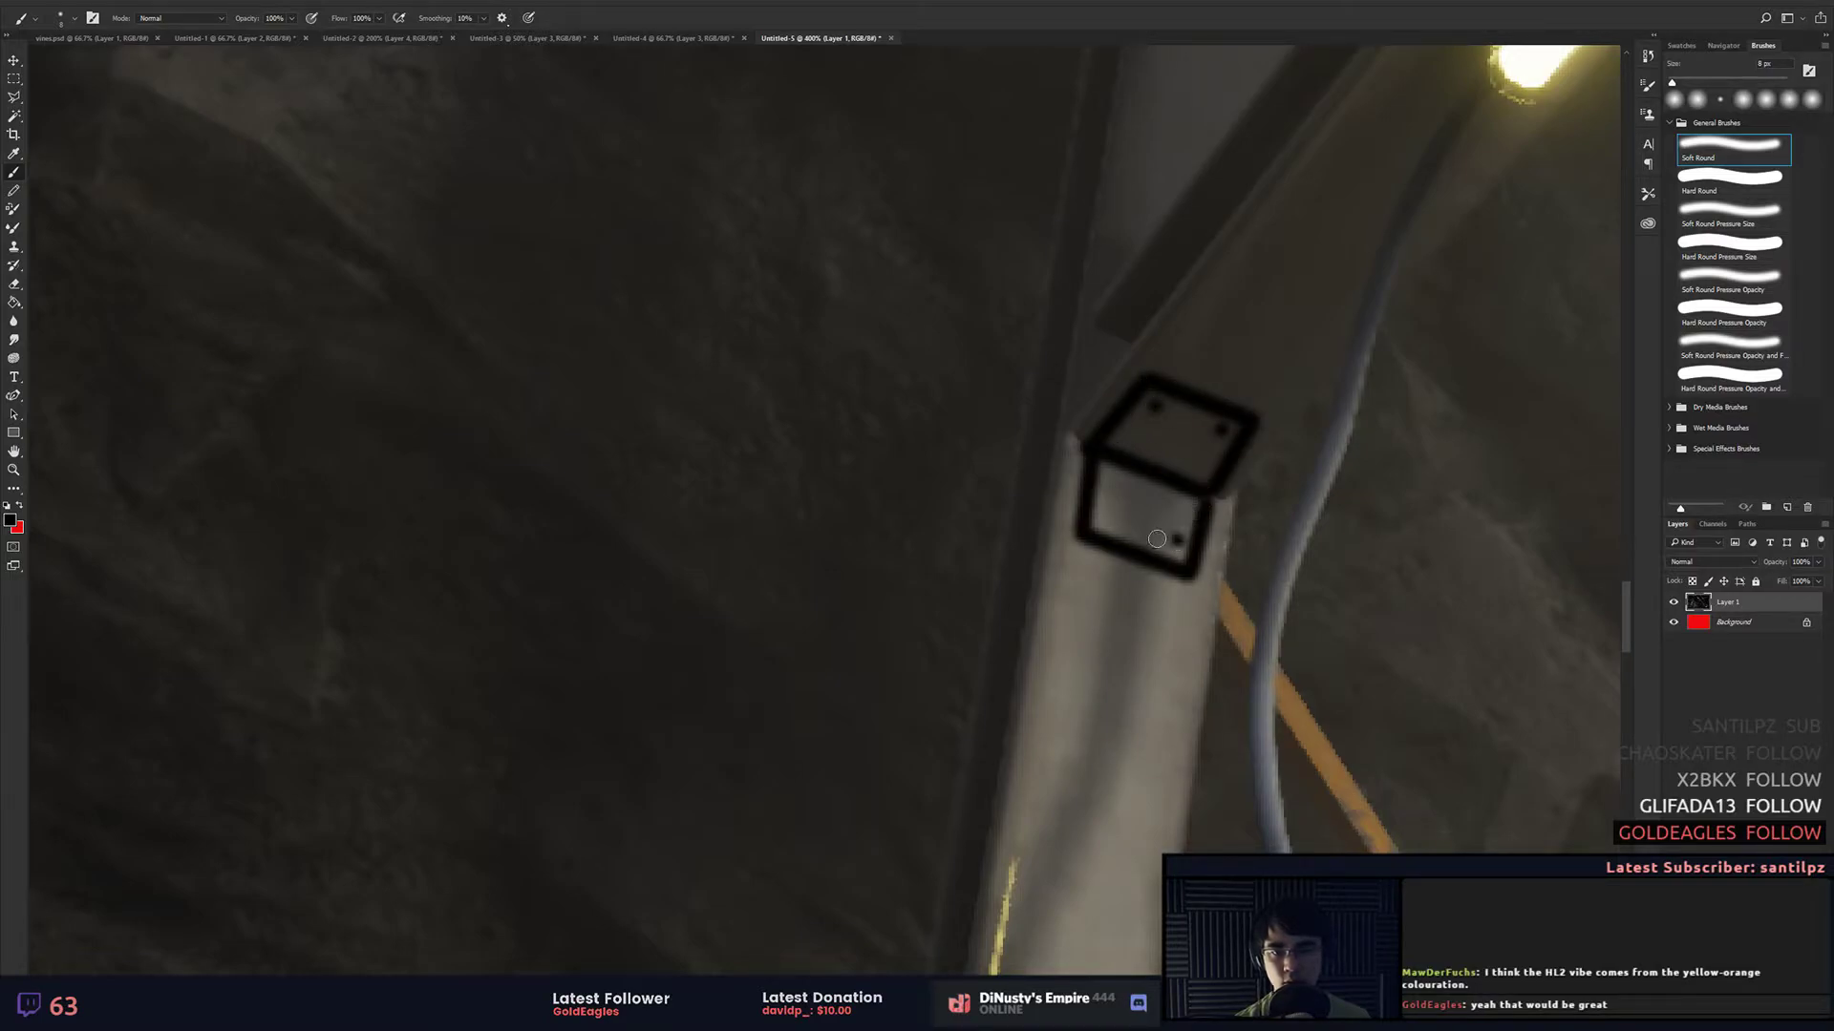
{"action": "left_click", "coordinate": [1111, 513]}
{"action": "left_click", "coordinate": [1117, 483]}
{"action": "left_click", "coordinate": [1163, 501]}
{"action": "key", "text": "ctrl+z"}
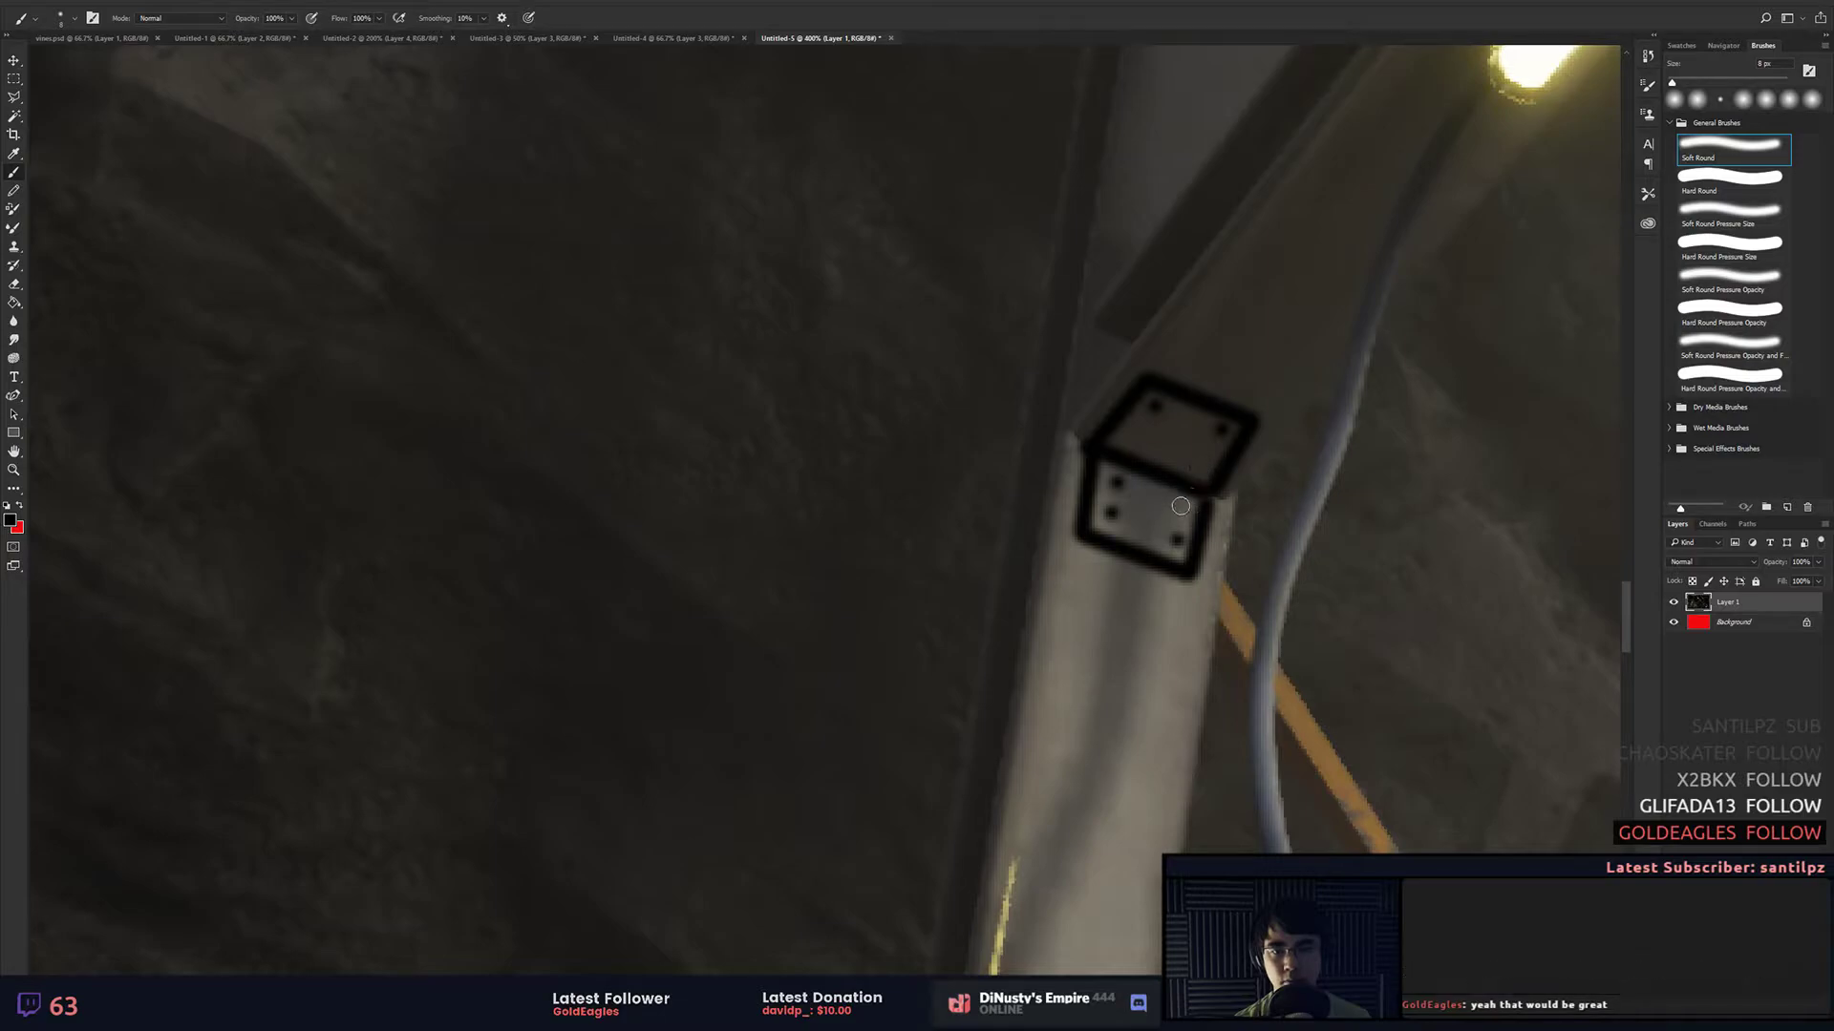
{"action": "left_click", "coordinate": [1179, 504]}
{"action": "left_click", "coordinate": [1197, 470]}
{"action": "left_click", "coordinate": [1125, 437]}
Step: Examine the lower-left picture from the lamp and yellow beams down to the staircase
{"action": "key", "text": "ctrl+1"}
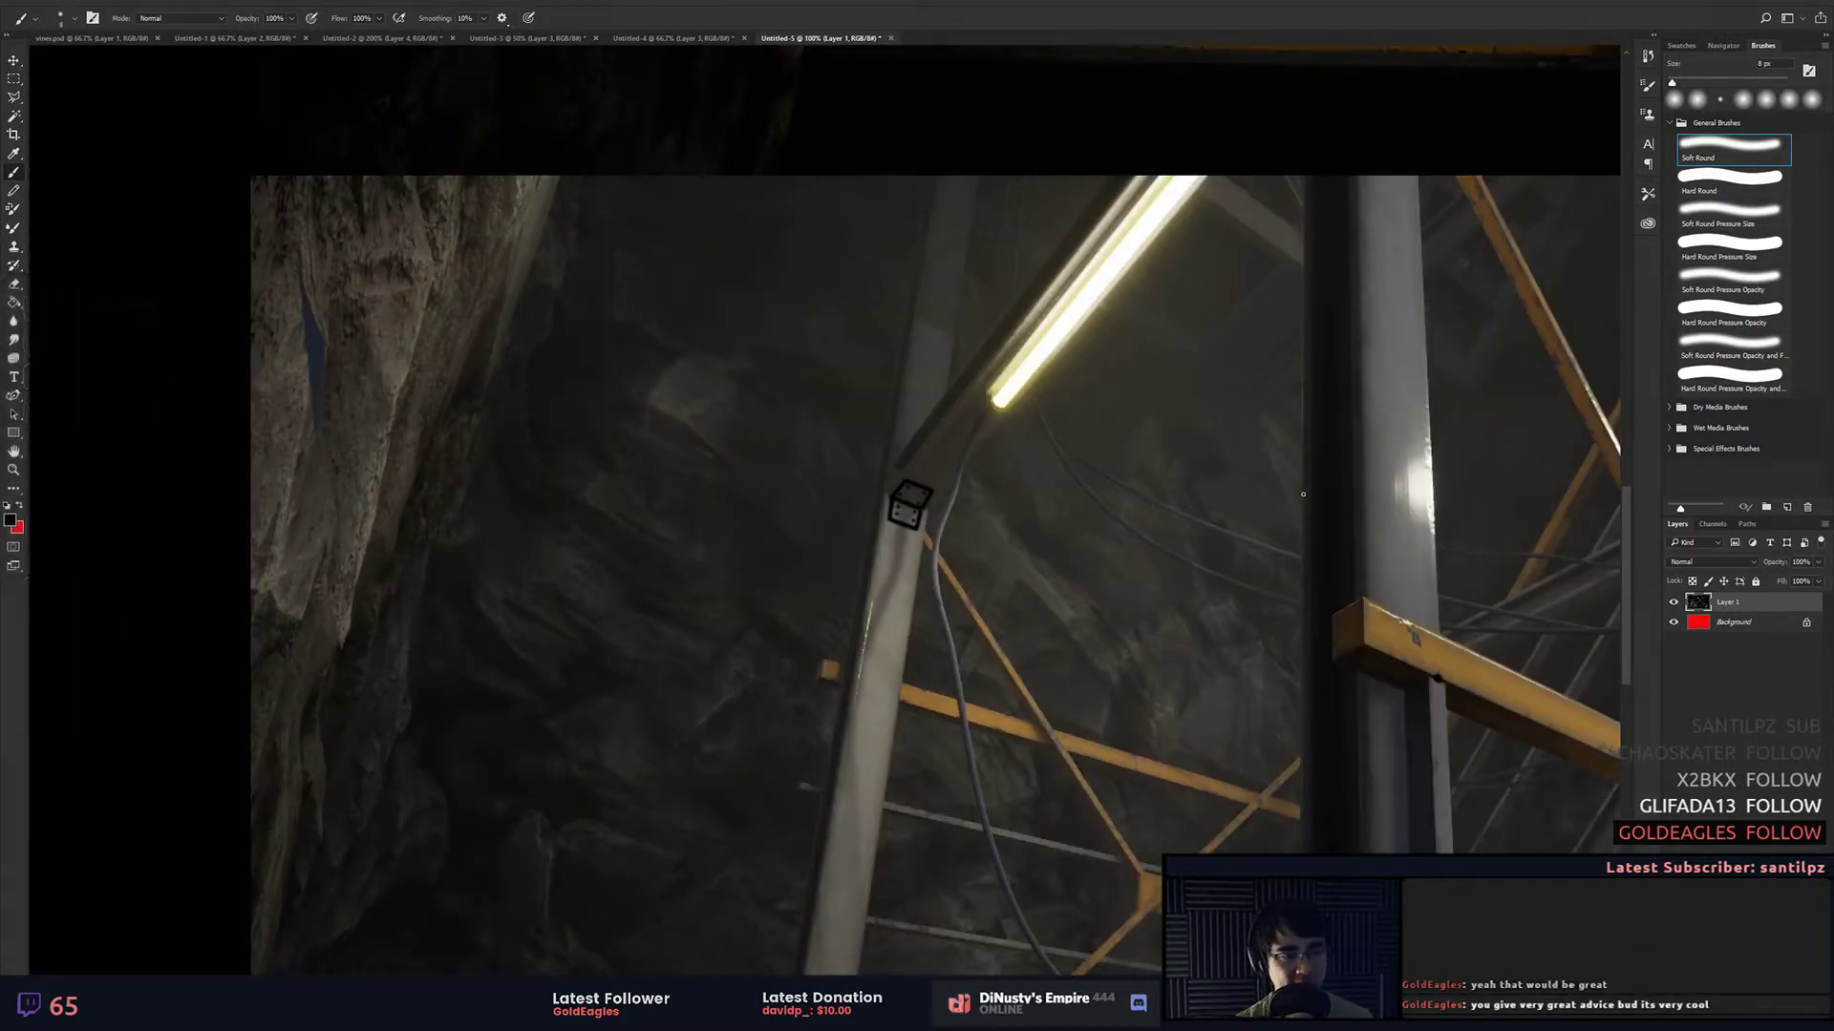
{"action": "left_click_drag", "start_coordinate": [1278, 540], "coordinate": [1151, 471]}
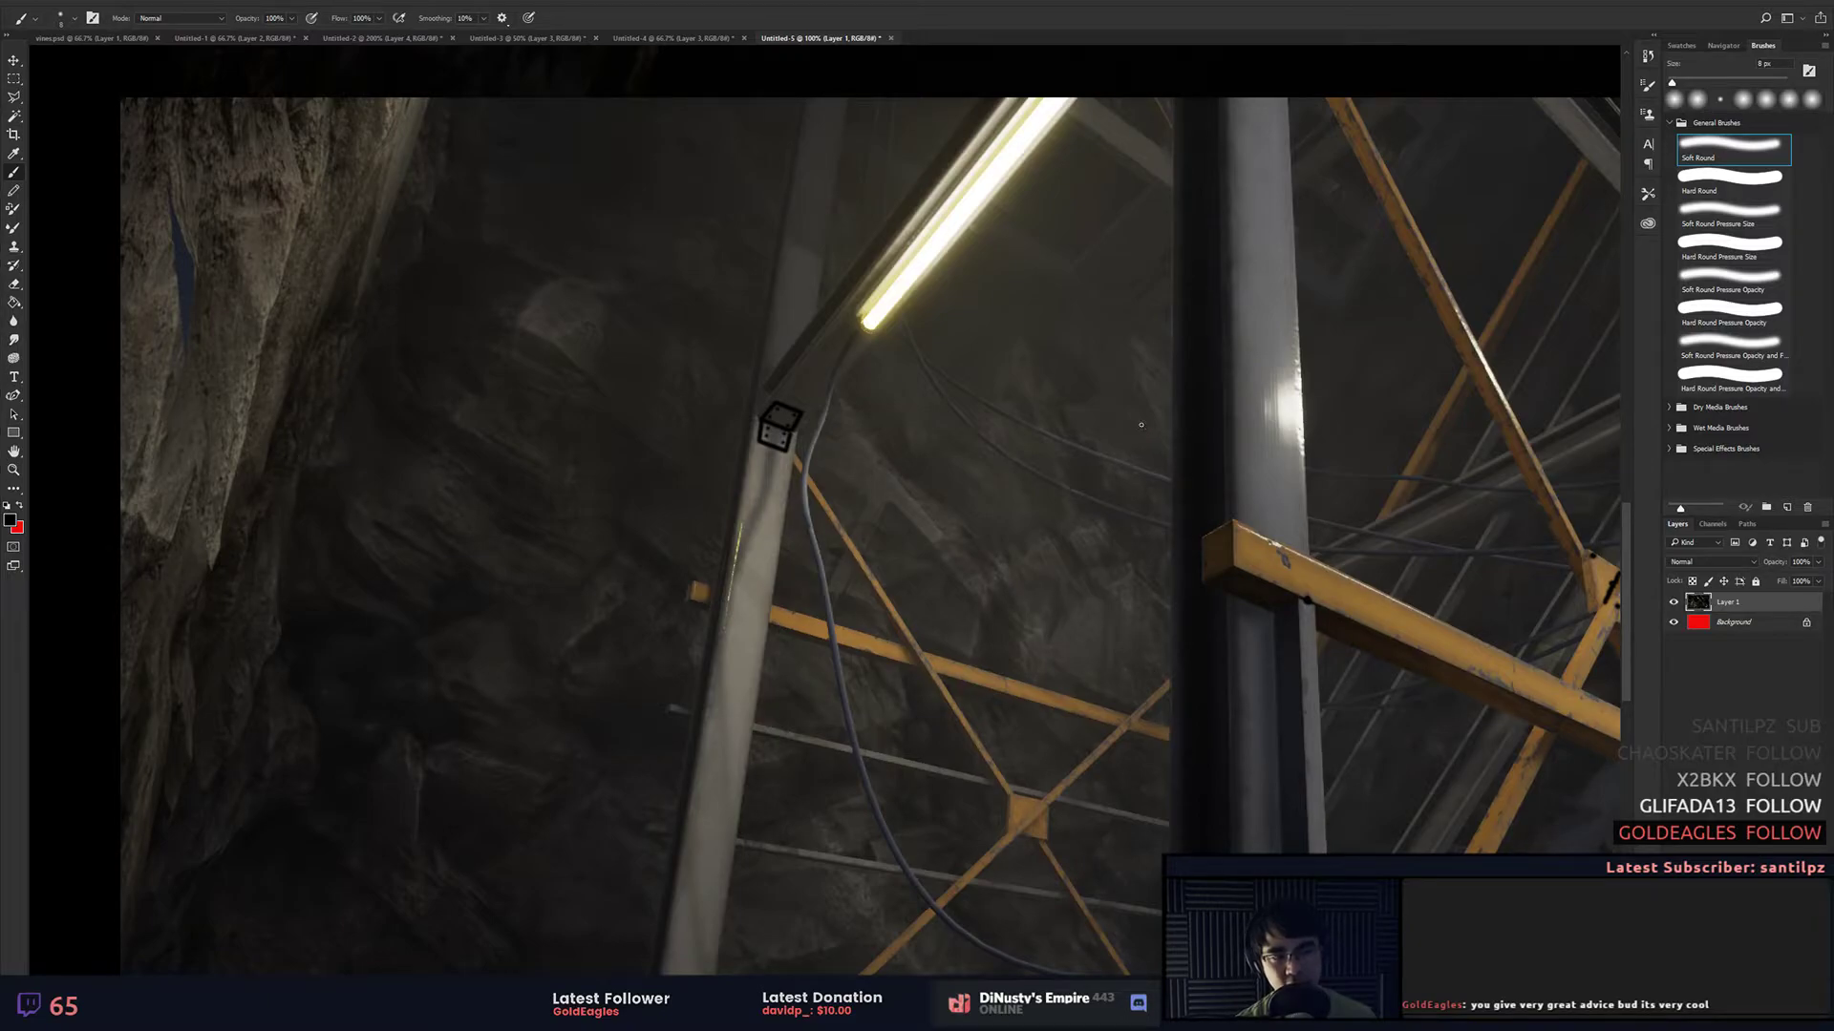
{"action": "left_click_drag", "start_coordinate": [1068, 514], "coordinate": [1111, 398]}
{"action": "key", "text": "ctrl+minus"}
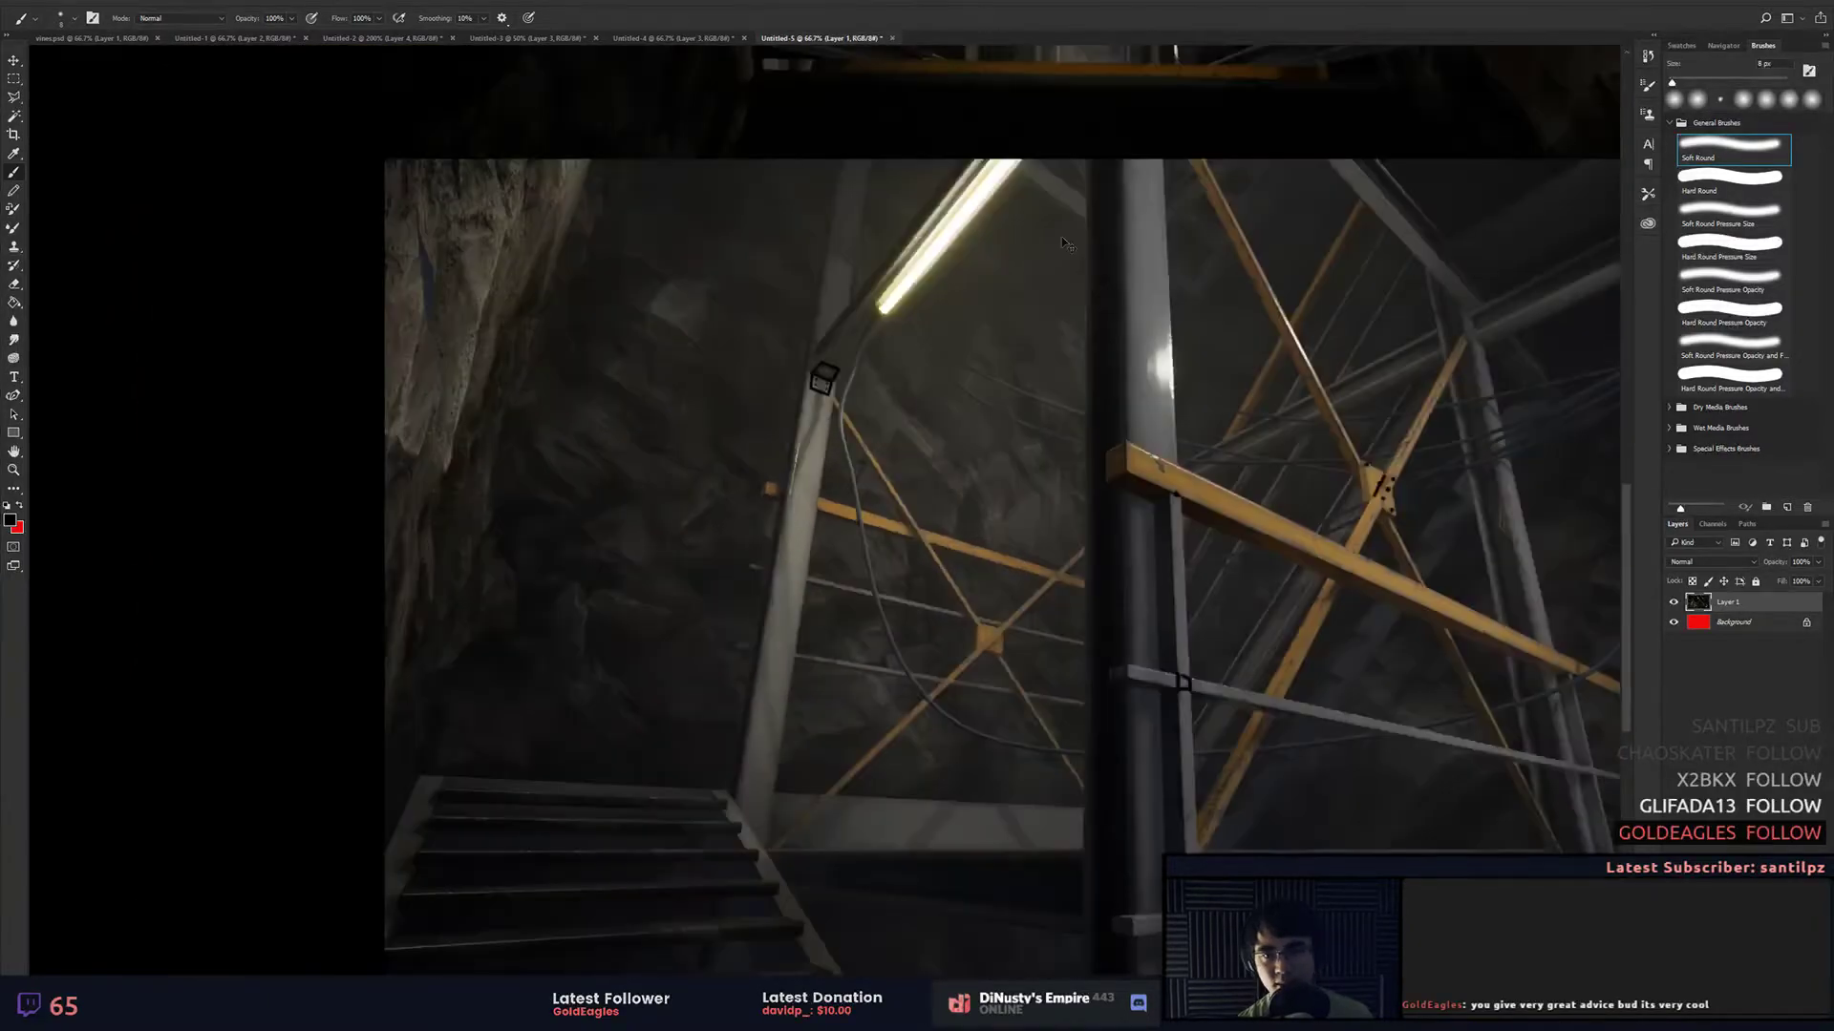
{"action": "key", "text": "ctrl+plus"}
{"action": "left_click_drag", "start_coordinate": [1210, 747], "coordinate": [1079, 235]}
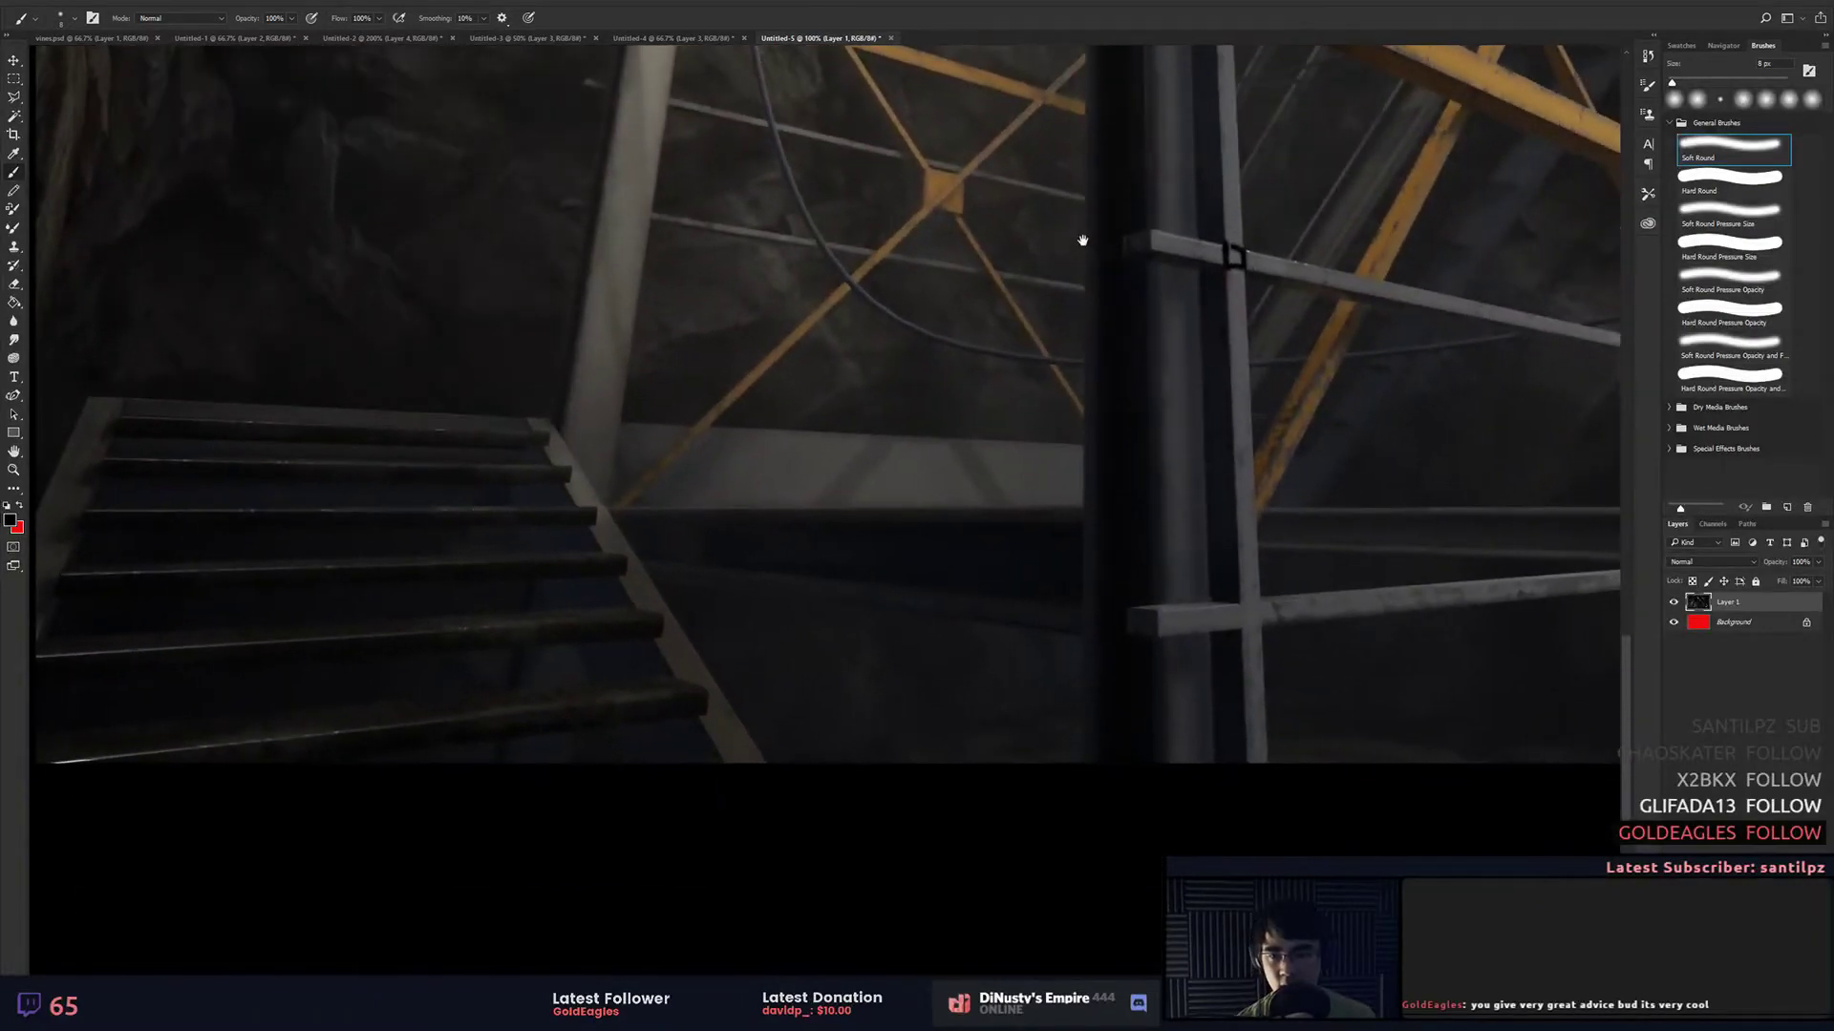
{"action": "left_click_drag", "start_coordinate": [692, 355], "coordinate": [1235, 230]}
{"action": "left_click_drag", "start_coordinate": [1000, 301], "coordinate": [1080, 322]}
Step: Try outlining folded metal profiles on the ends of the top three stair treads, and undo the strokes
{"action": "key", "text": "ctrl+plus"}
{"action": "key", "text": "ctrl+plus"}
{"action": "left_click_drag", "start_coordinate": [1255, 328], "coordinate": [401, 416]}
{"action": "mouse_move", "coordinate": [1260, 397]}
{"action": "left_mouse_down"}
{"action": "mouse_move", "coordinate": [1354, 351]}
{"action": "mouse_move", "coordinate": [1396, 543]}
{"action": "mouse_move", "coordinate": [1501, 724]}
{"action": "left_mouse_up"}
{"action": "mouse_move", "coordinate": [1148, 307]}
{"action": "left_mouse_down"}
{"action": "mouse_move", "coordinate": [1247, 419]}
{"action": "mouse_move", "coordinate": [1244, 479]}
{"action": "mouse_move", "coordinate": [1187, 462]}
{"action": "mouse_move", "coordinate": [1232, 532]}
{"action": "left_mouse_up"}
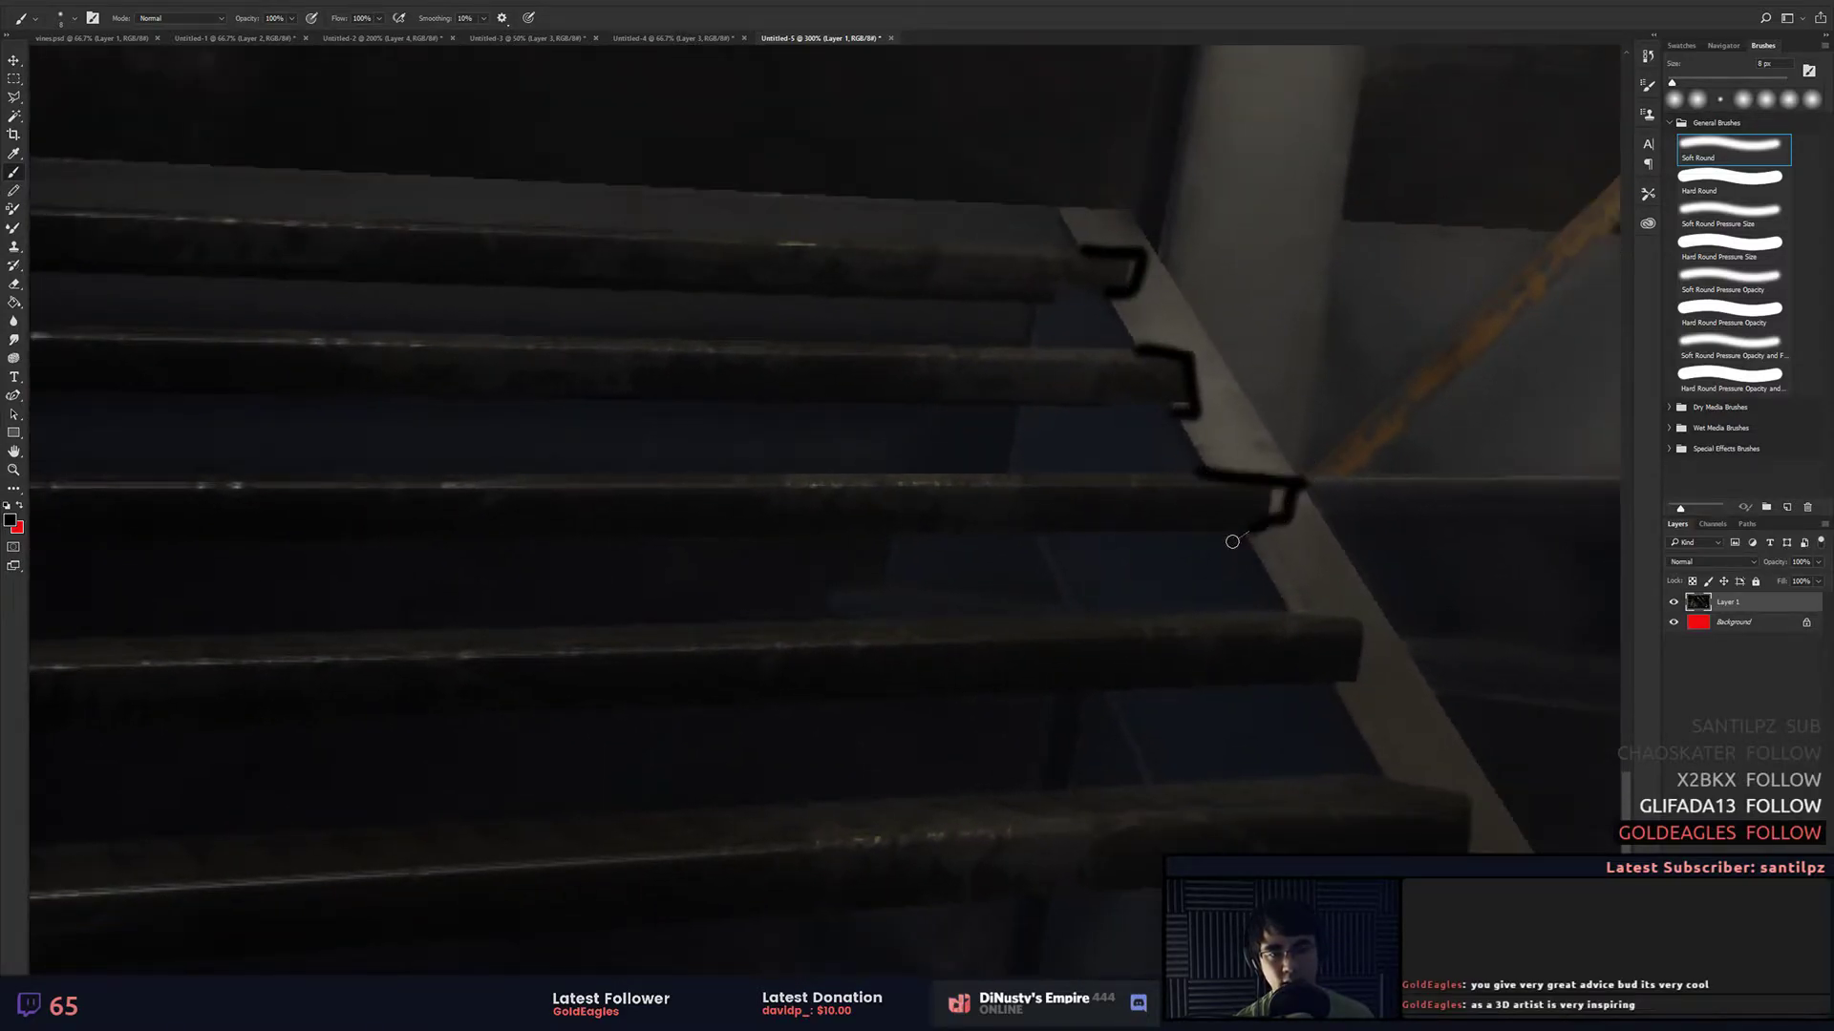
{"action": "left_click_drag", "start_coordinate": [1366, 560], "coordinate": [1331, 507]}
{"action": "key", "text": "ctrl+z"}
{"action": "key", "text": "ctrl+z"}
{"action": "key", "text": "ctrl+z"}
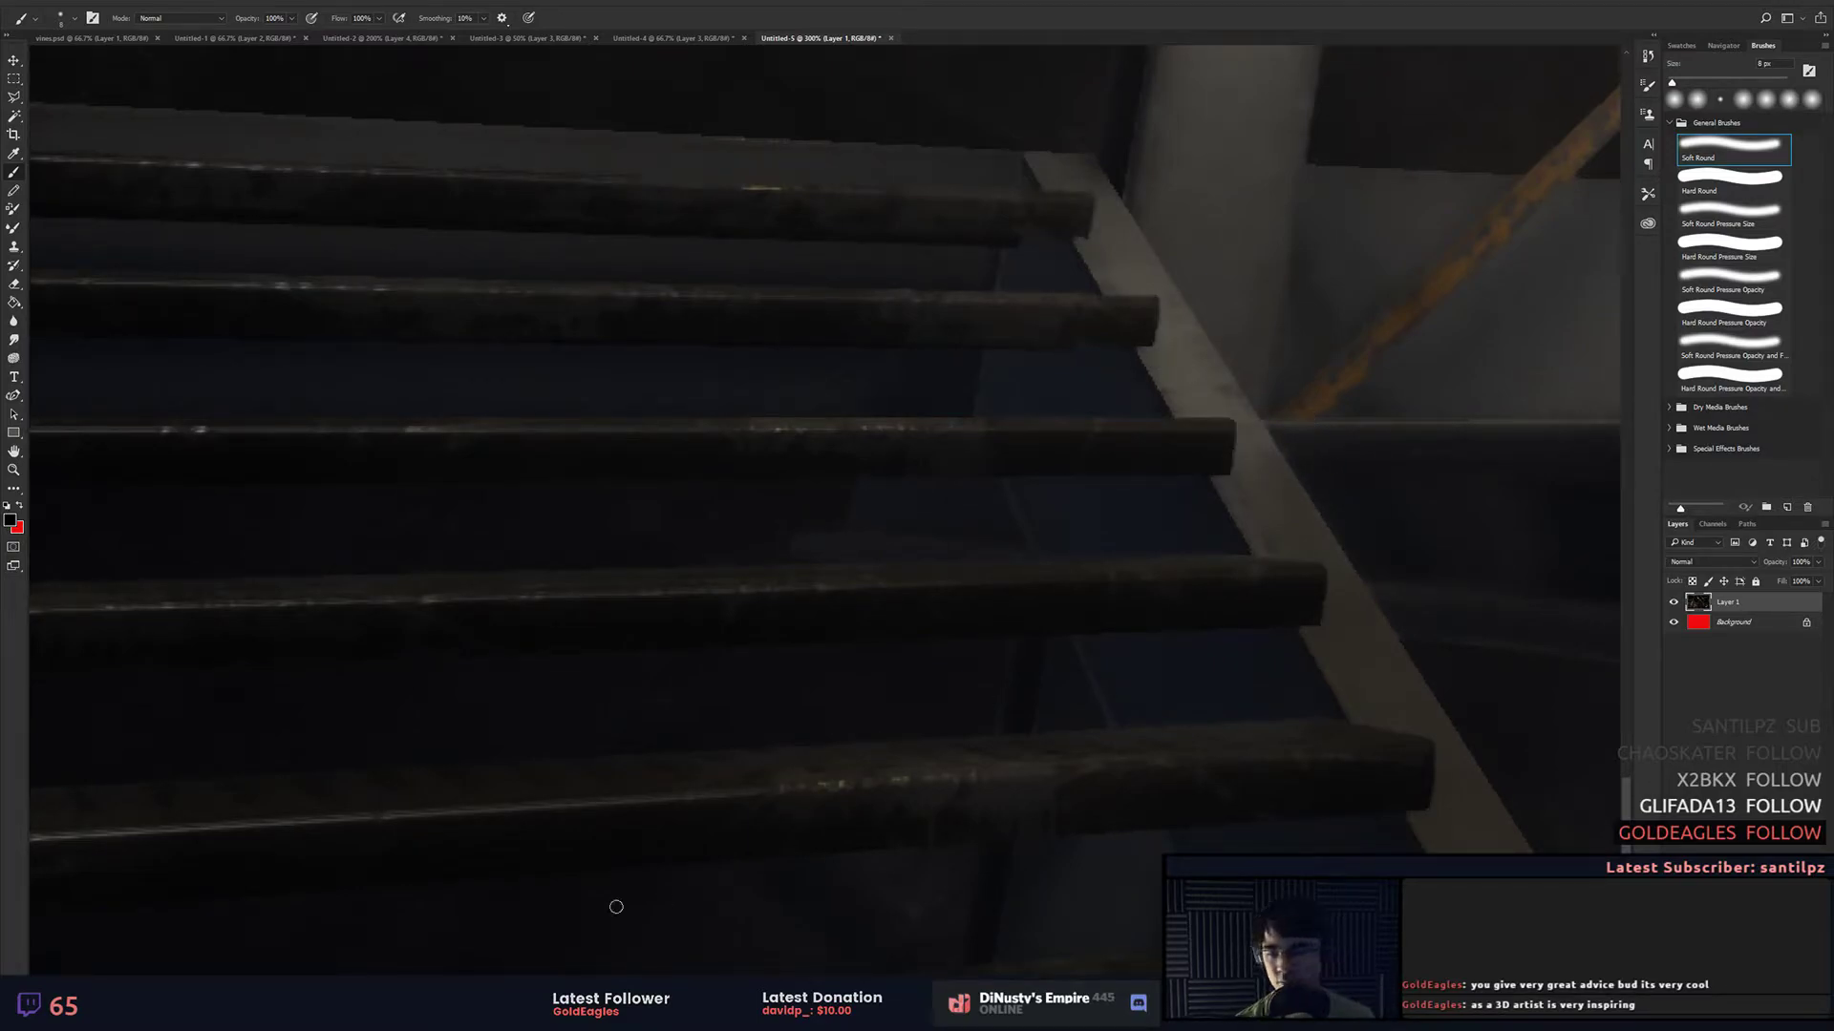
Step: Switch to the browser, bring the I-beam connection image results over the shaft pictures, and open the bolted beam-to-column image with the blue end plate
{"action": "key", "text": "alt+Tab"}
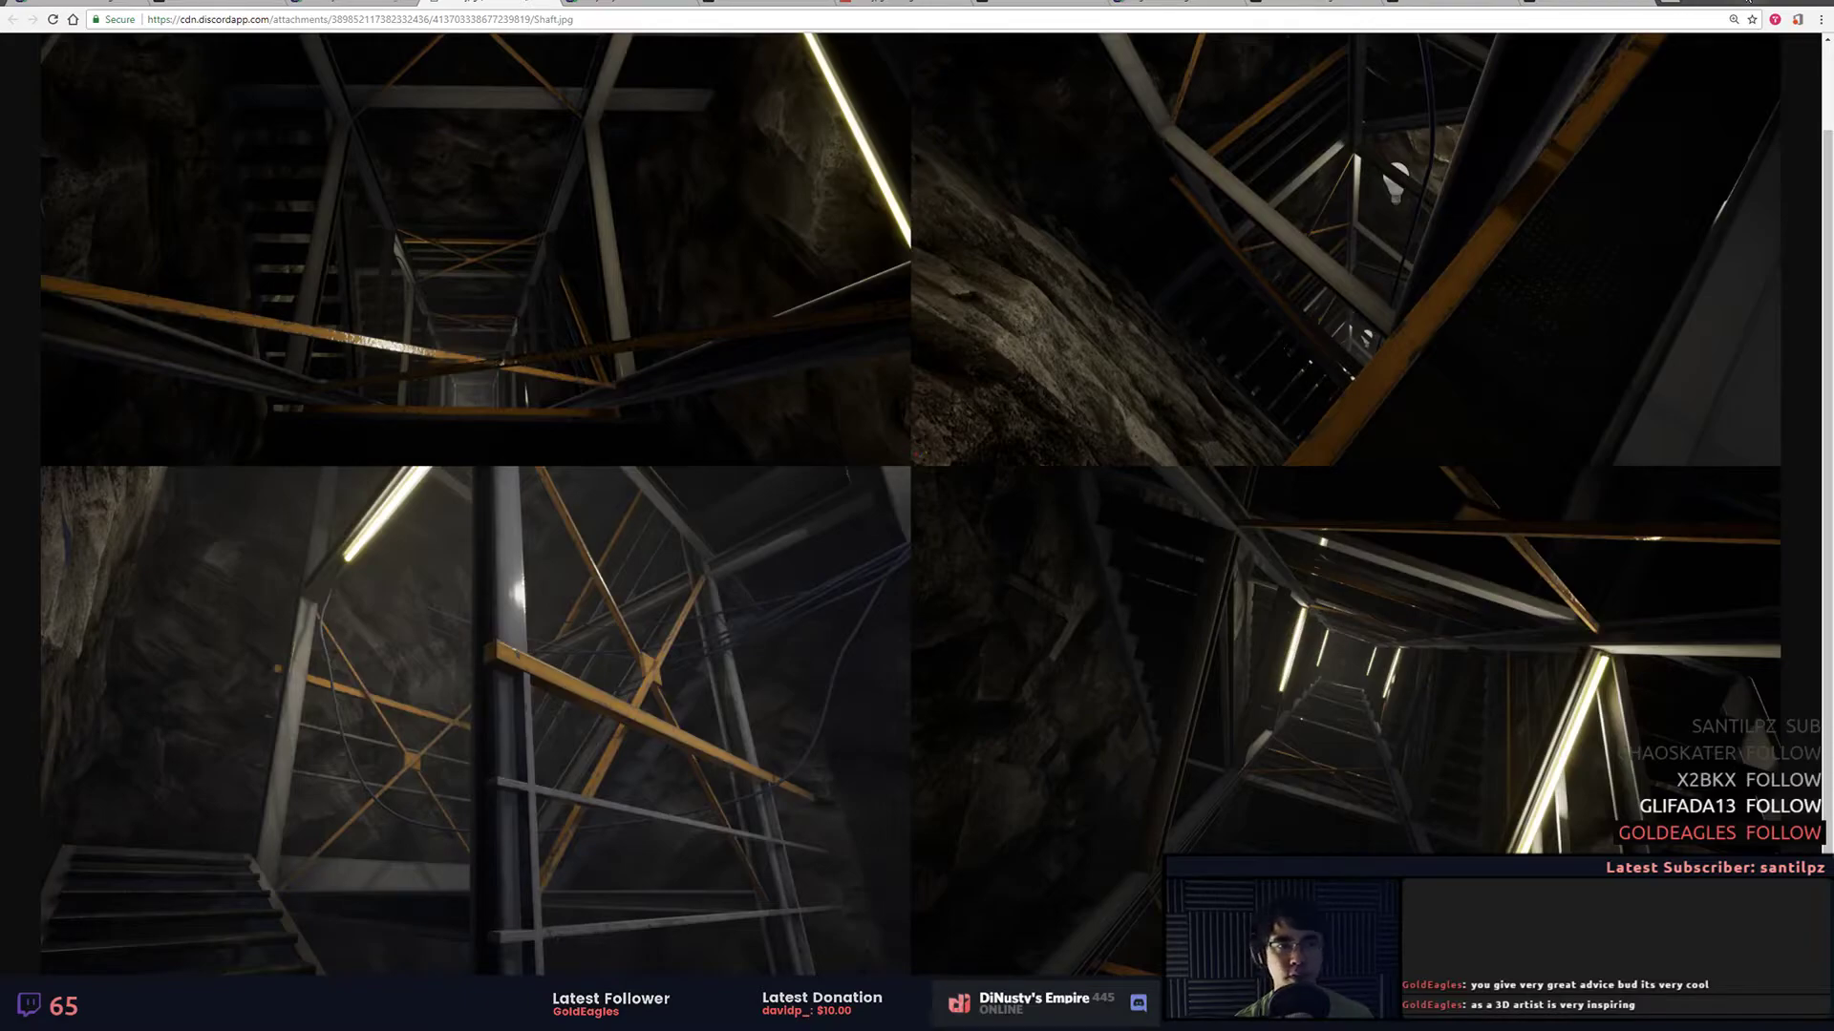
{"action": "left_click", "coordinate": [1669, 3]}
{"action": "key", "text": "ctrl+w"}
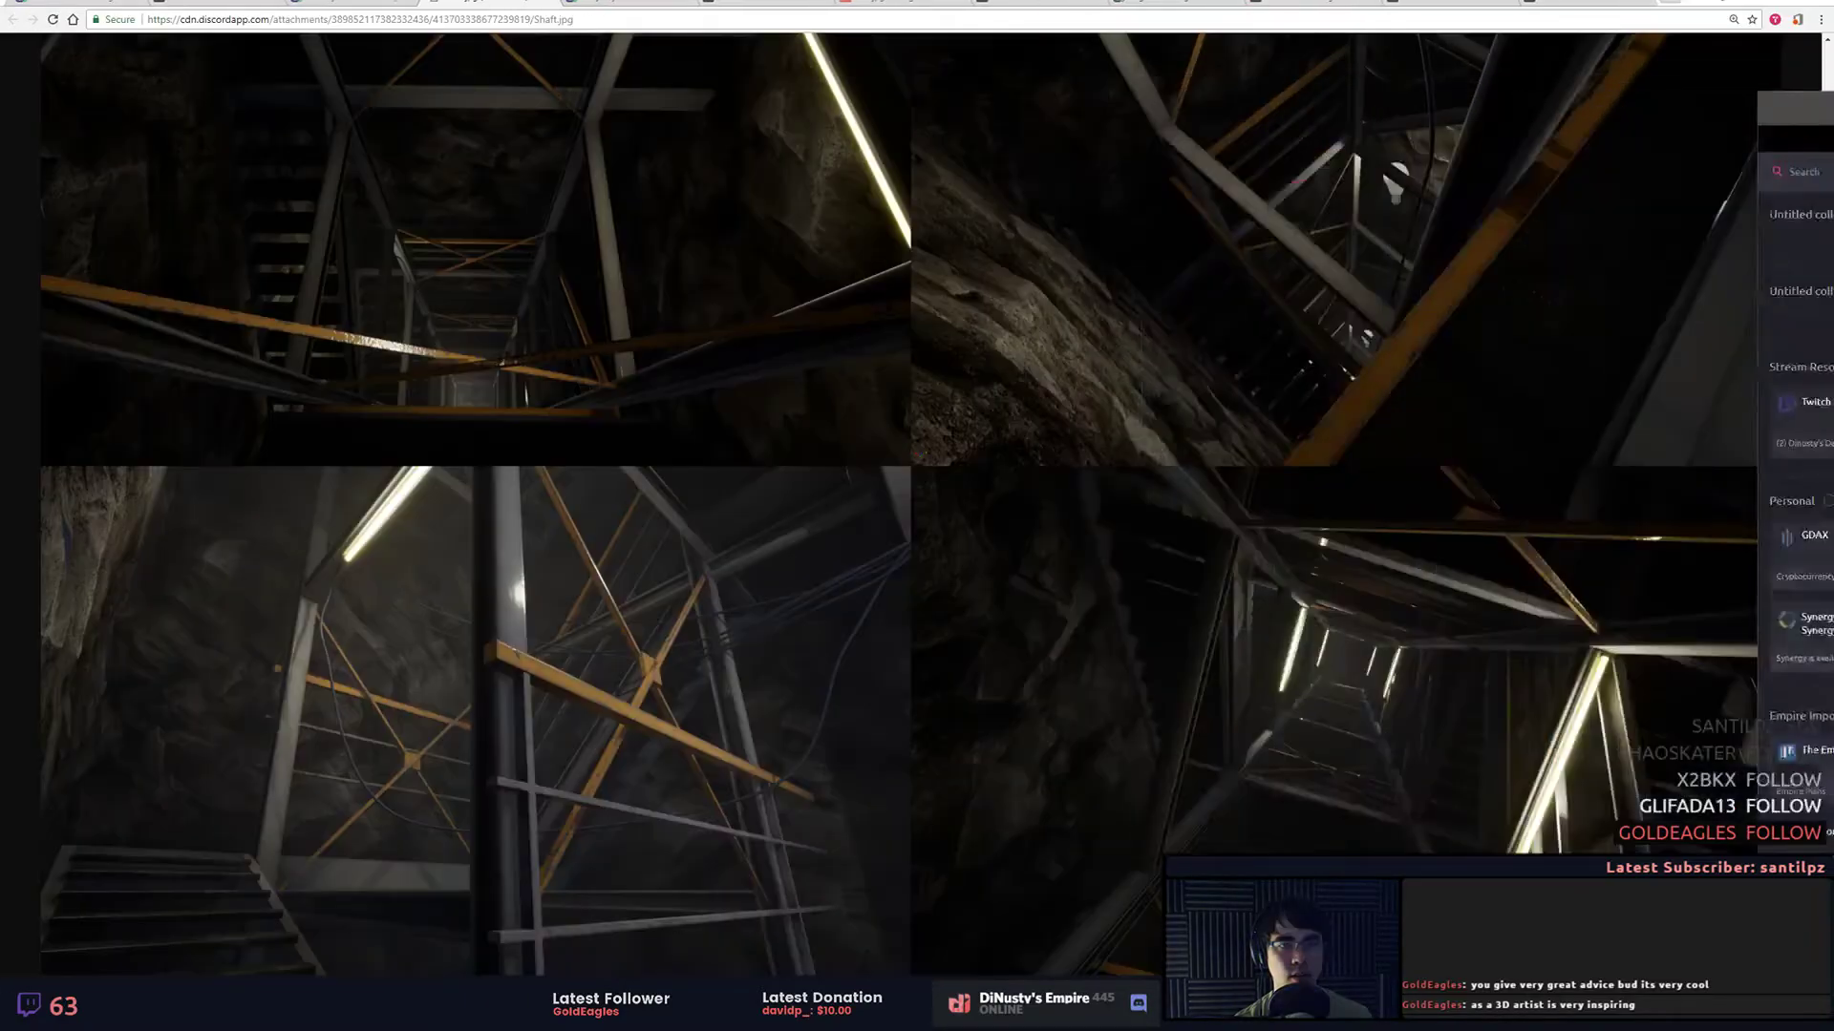
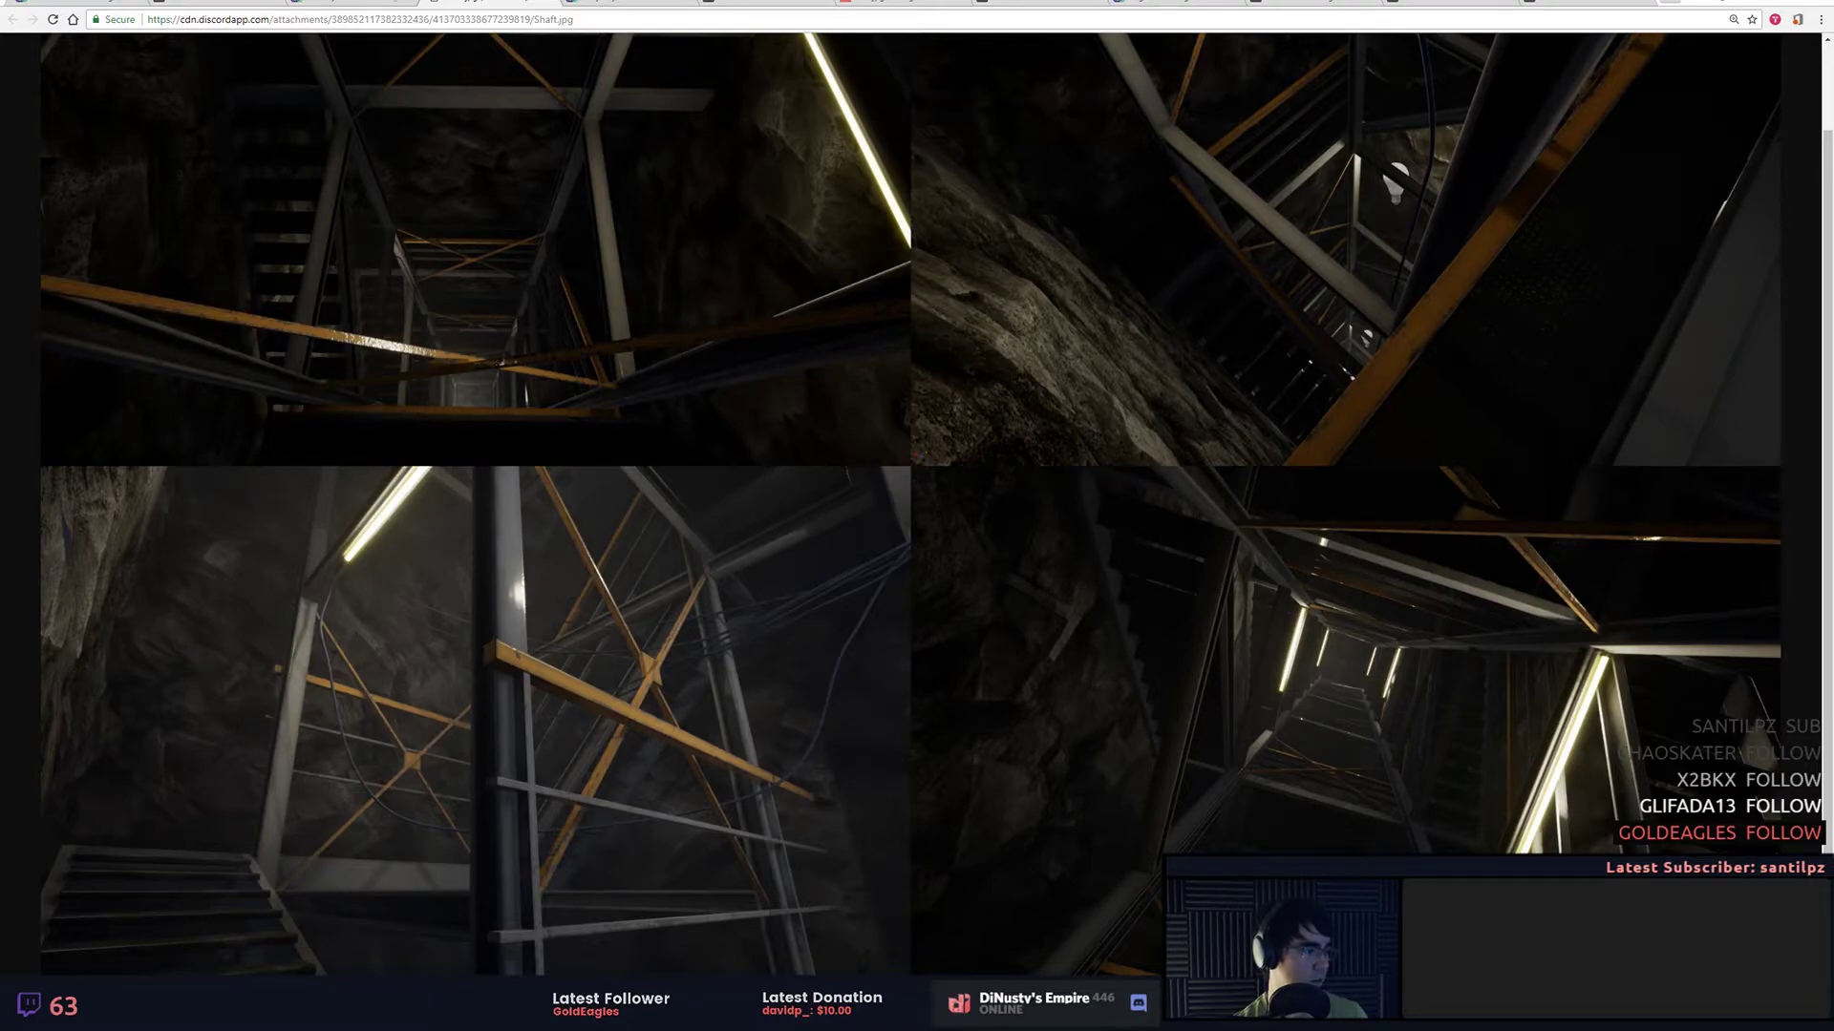
{"action": "left_click_drag", "start_coordinate": [1833, 153], "coordinate": [700, 188]}
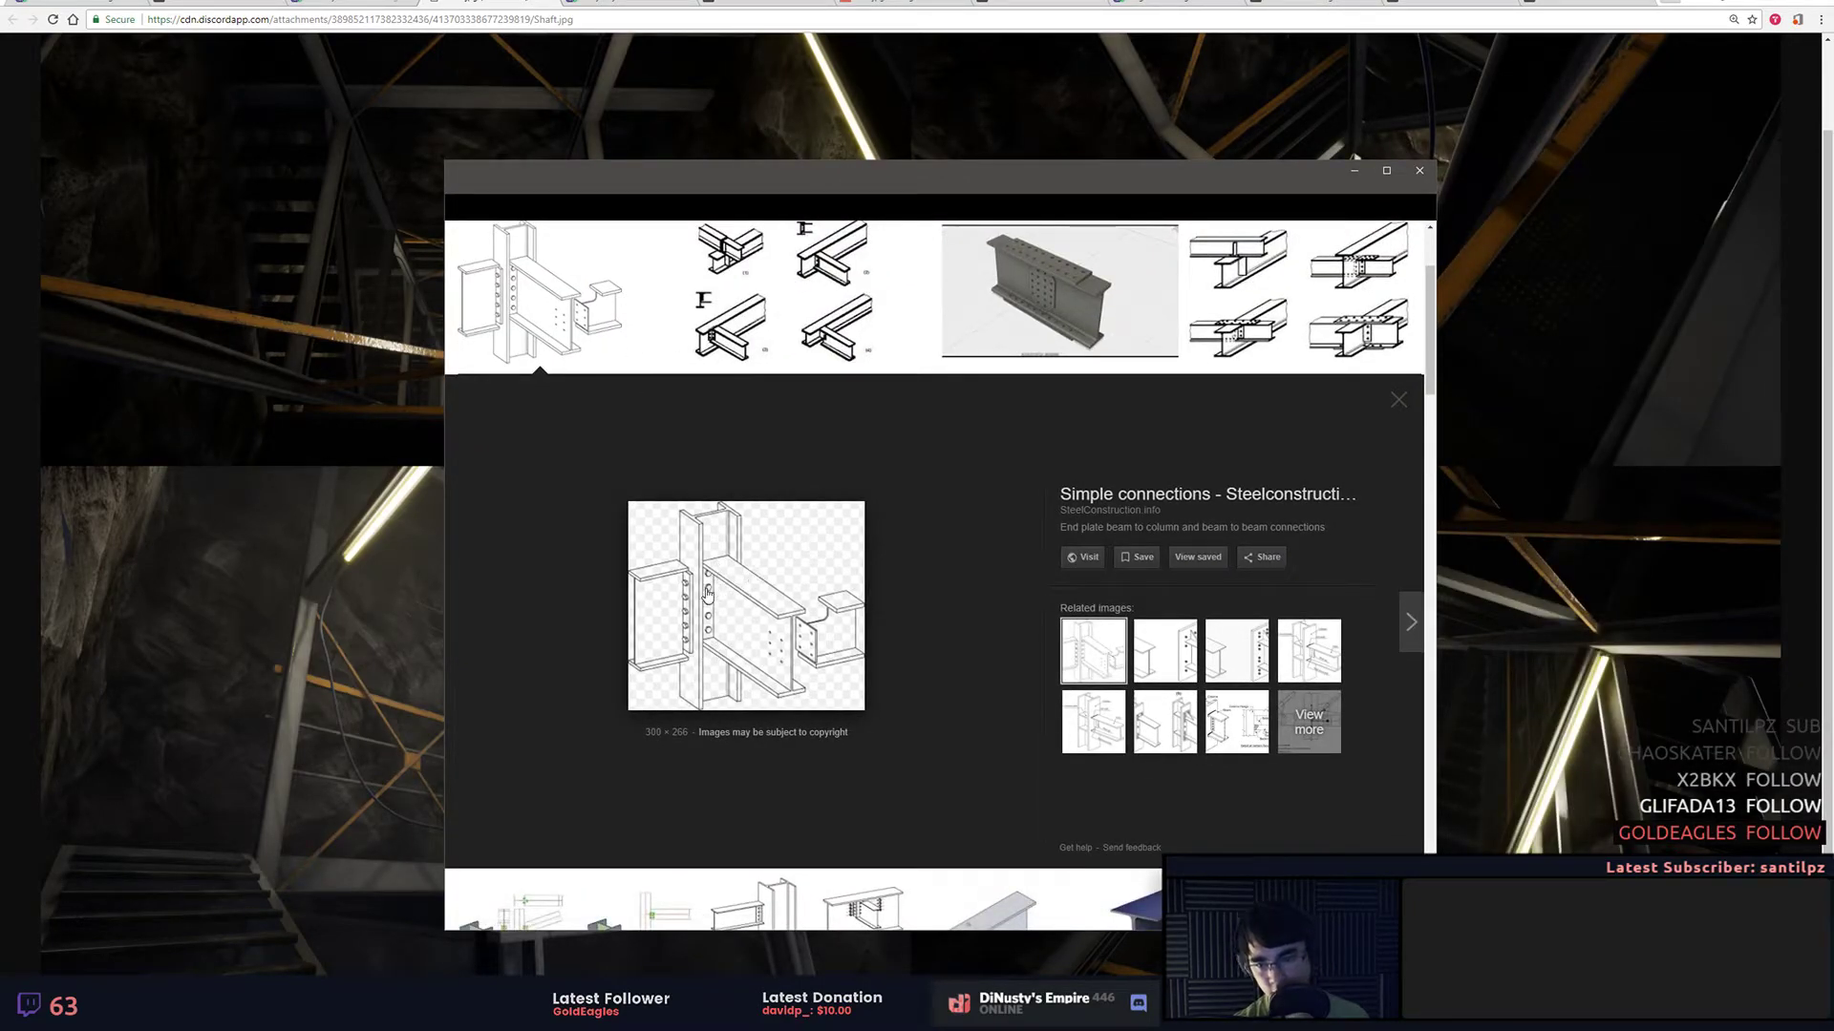
{"action": "scroll", "coordinate": [847, 614], "scroll_direction": "down", "scroll_amount": 3}
{"action": "scroll", "coordinate": [848, 614], "scroll_direction": "down", "scroll_amount": 3}
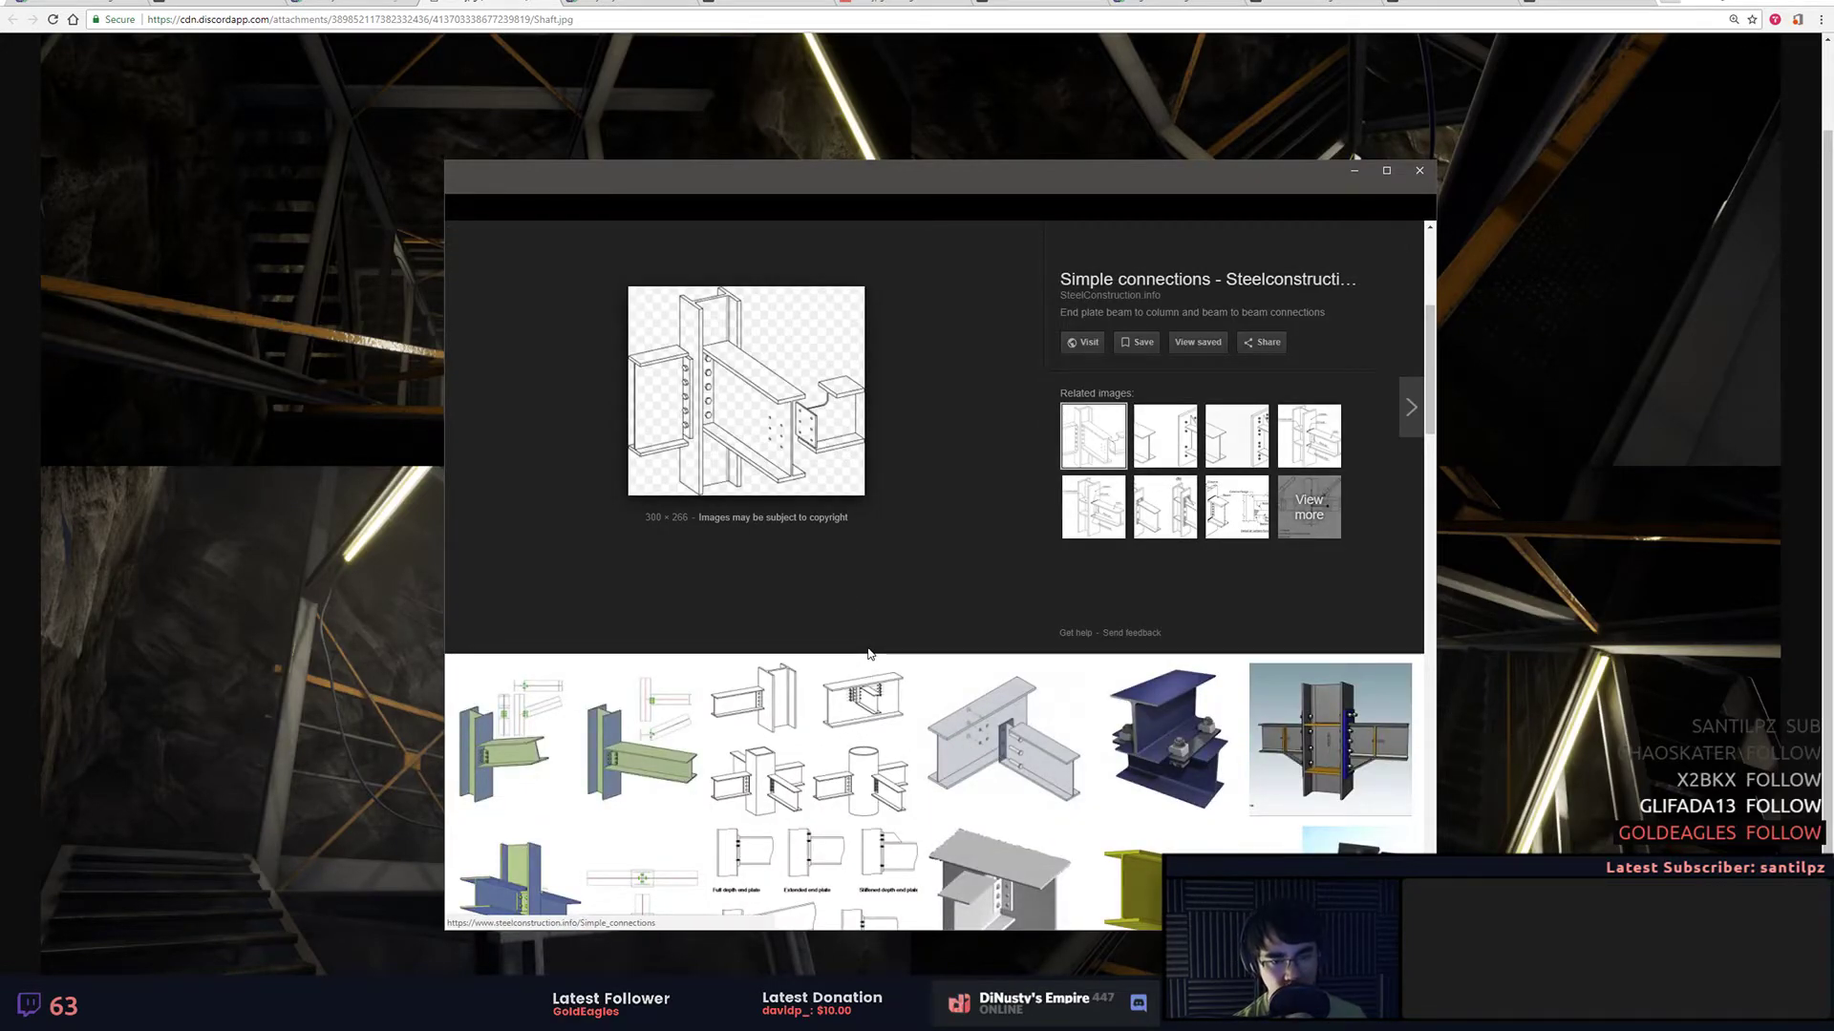
{"action": "left_click", "coordinate": [1334, 755]}
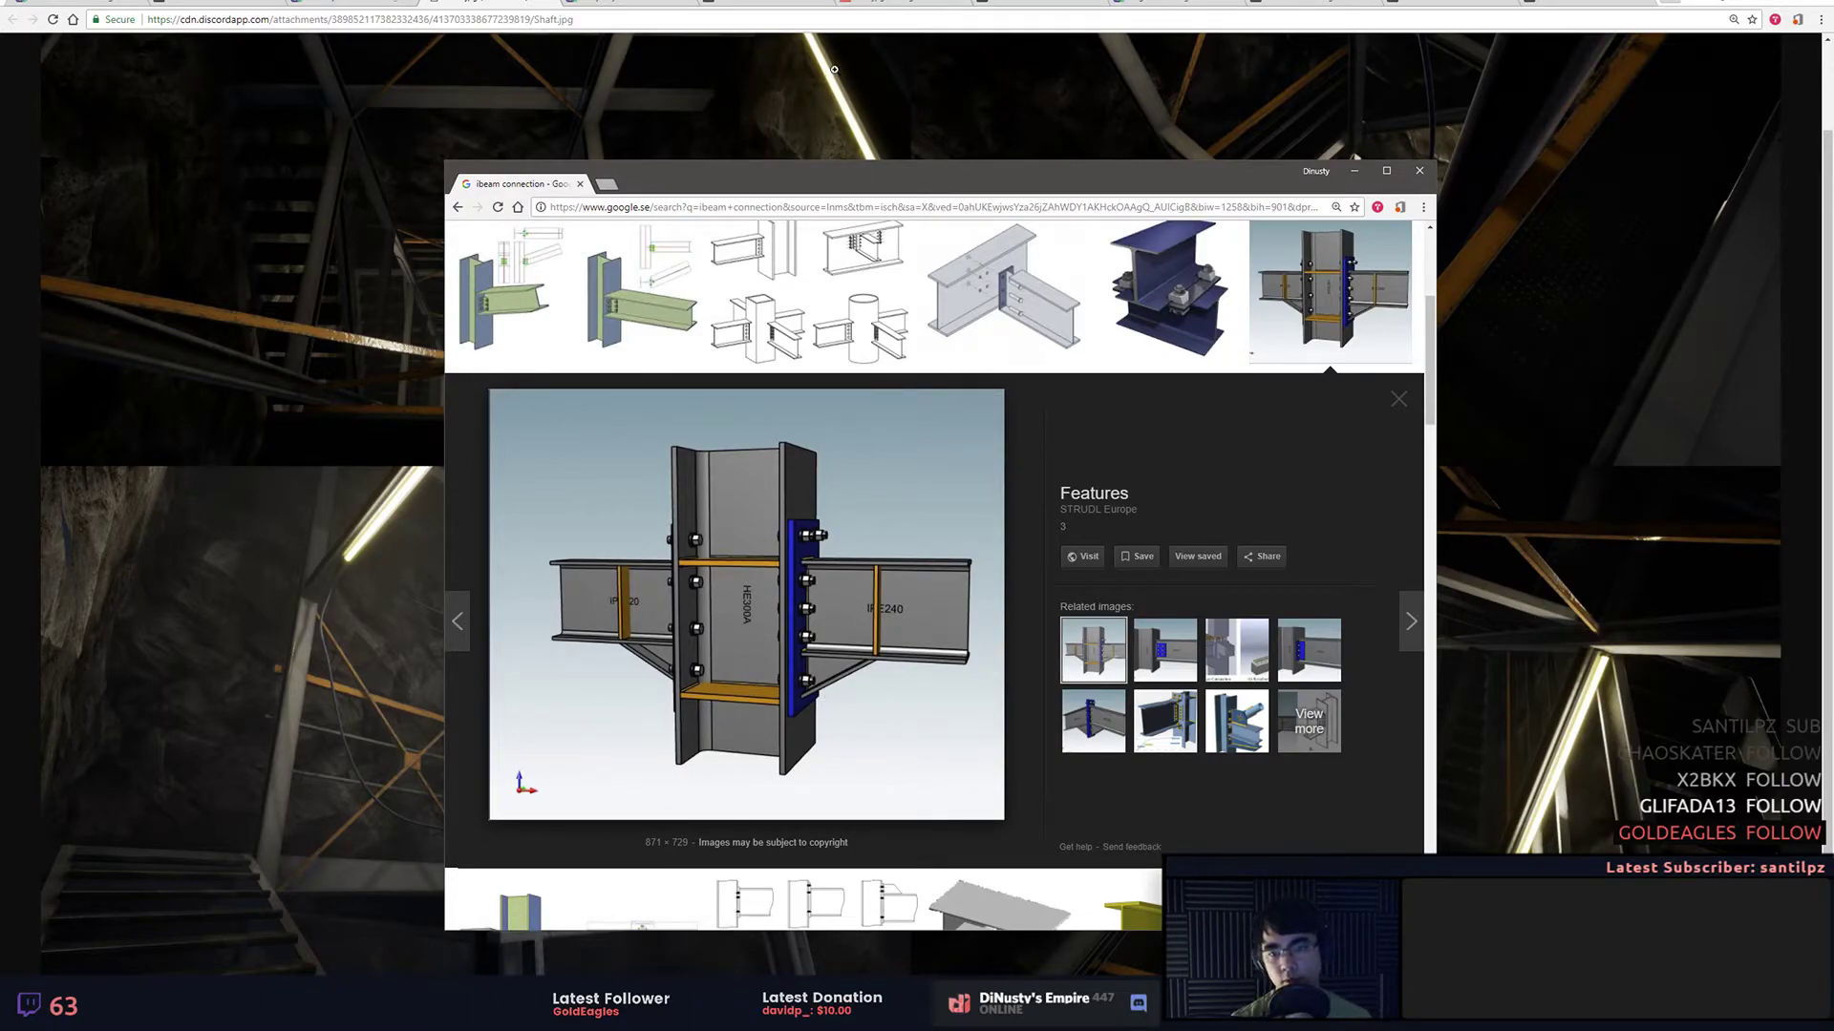
Step: Move the I-beam connection reference window away to uncover the submitted shaft pictures
{"action": "left_click", "coordinate": [293, 272]}
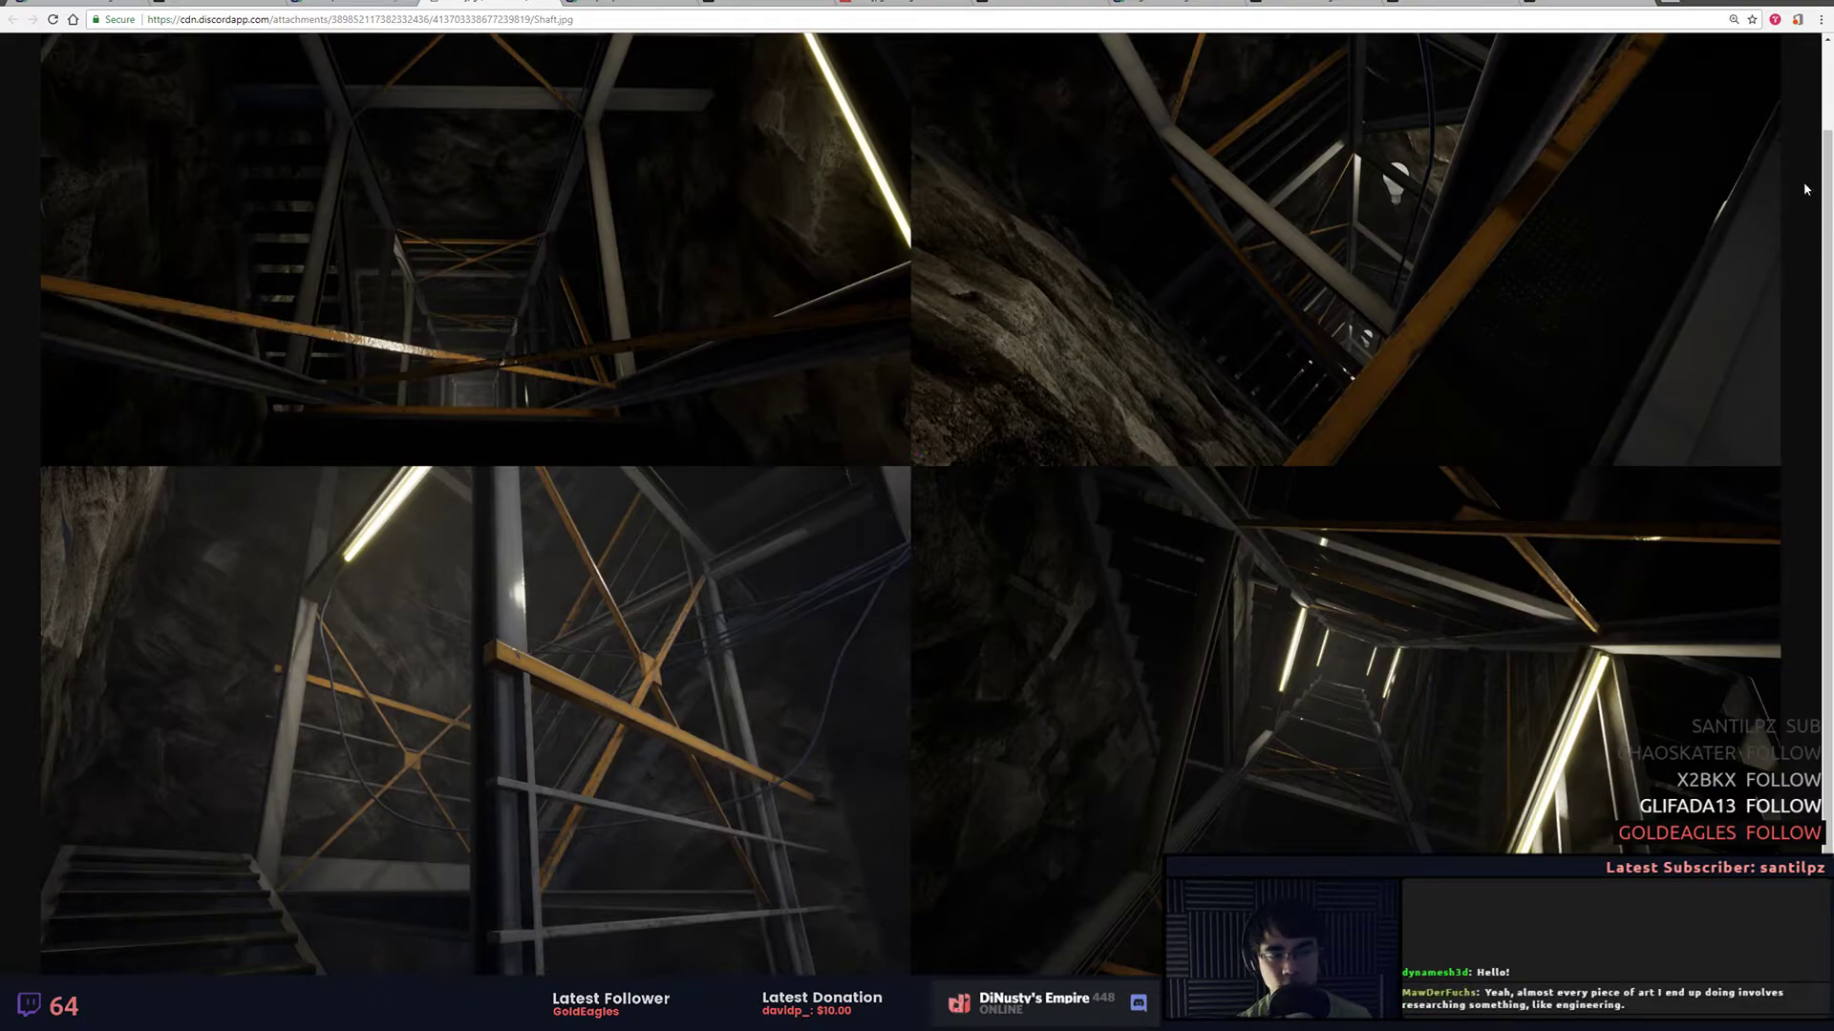
{"action": "key", "text": "alt+Tab"}
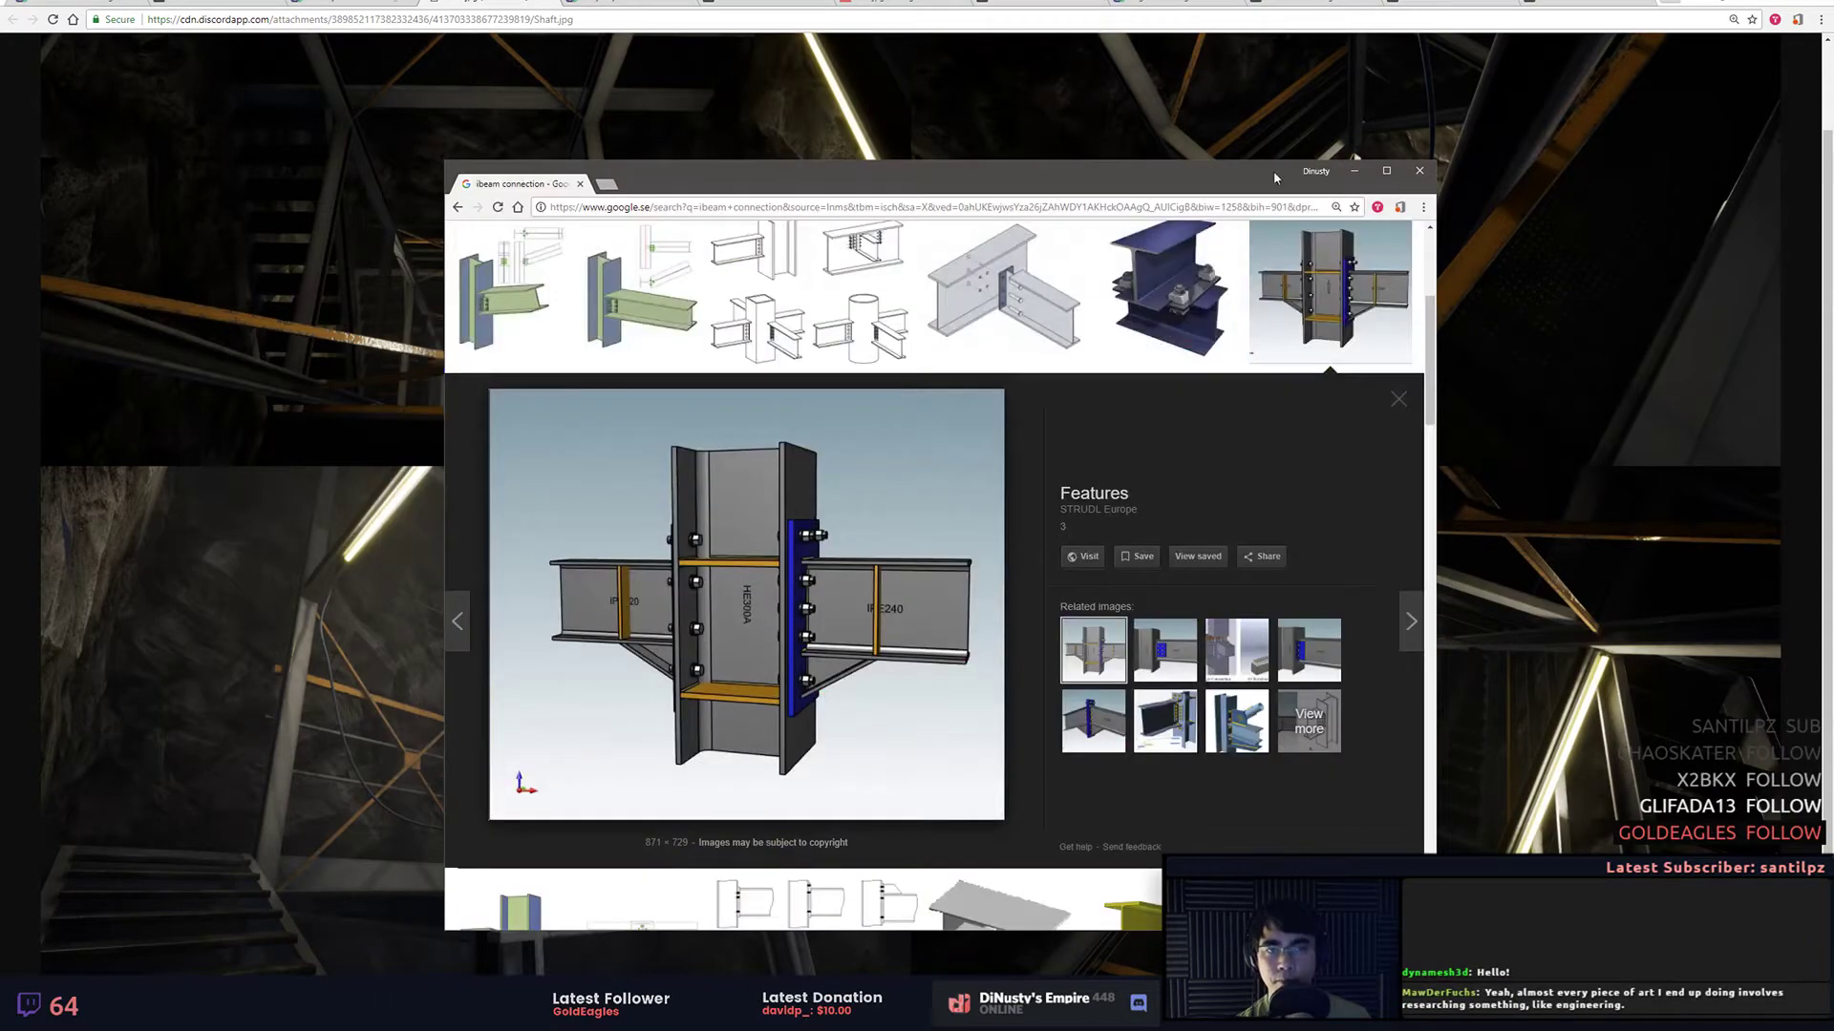
{"action": "left_click_drag", "start_coordinate": [1198, 170], "coordinate": [1833, 205]}
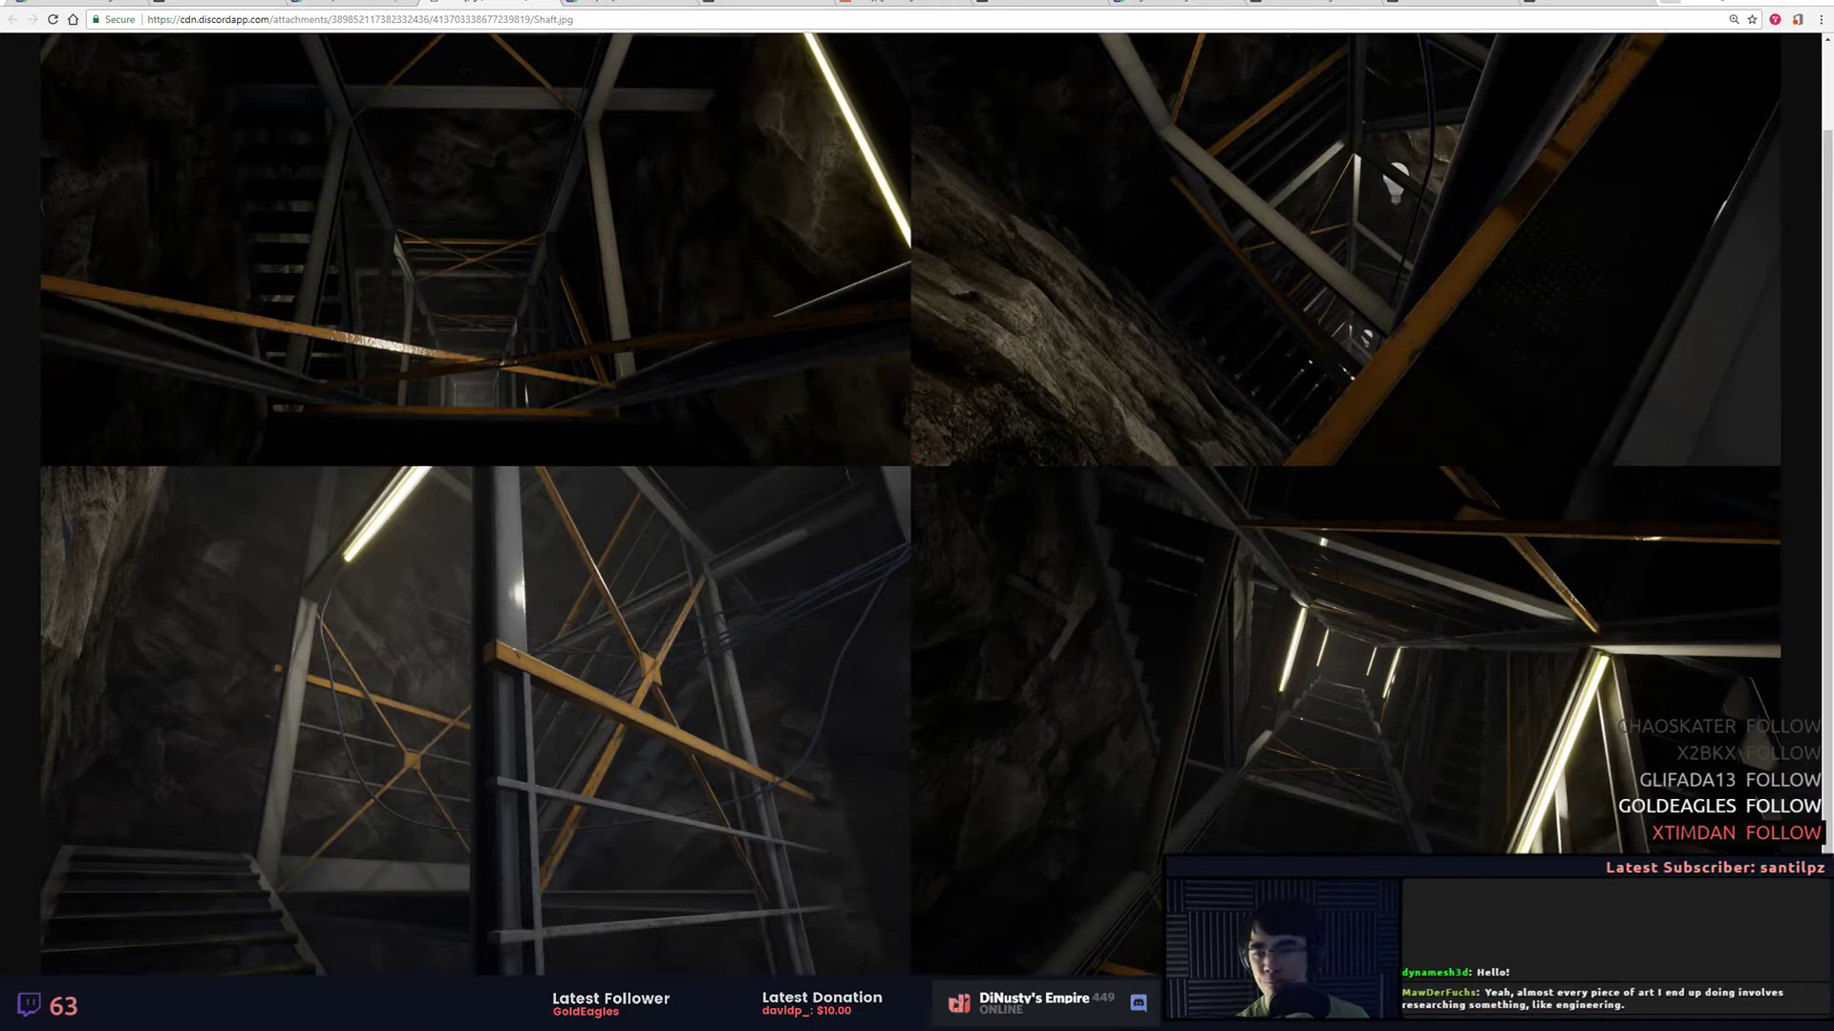
Step: Bring the metal stairs image results beside the shaft pictures and open the prefabricated metal stairs photo for reference
{"action": "left_click_drag", "start_coordinate": [1832, 43], "coordinate": [1422, 107]}
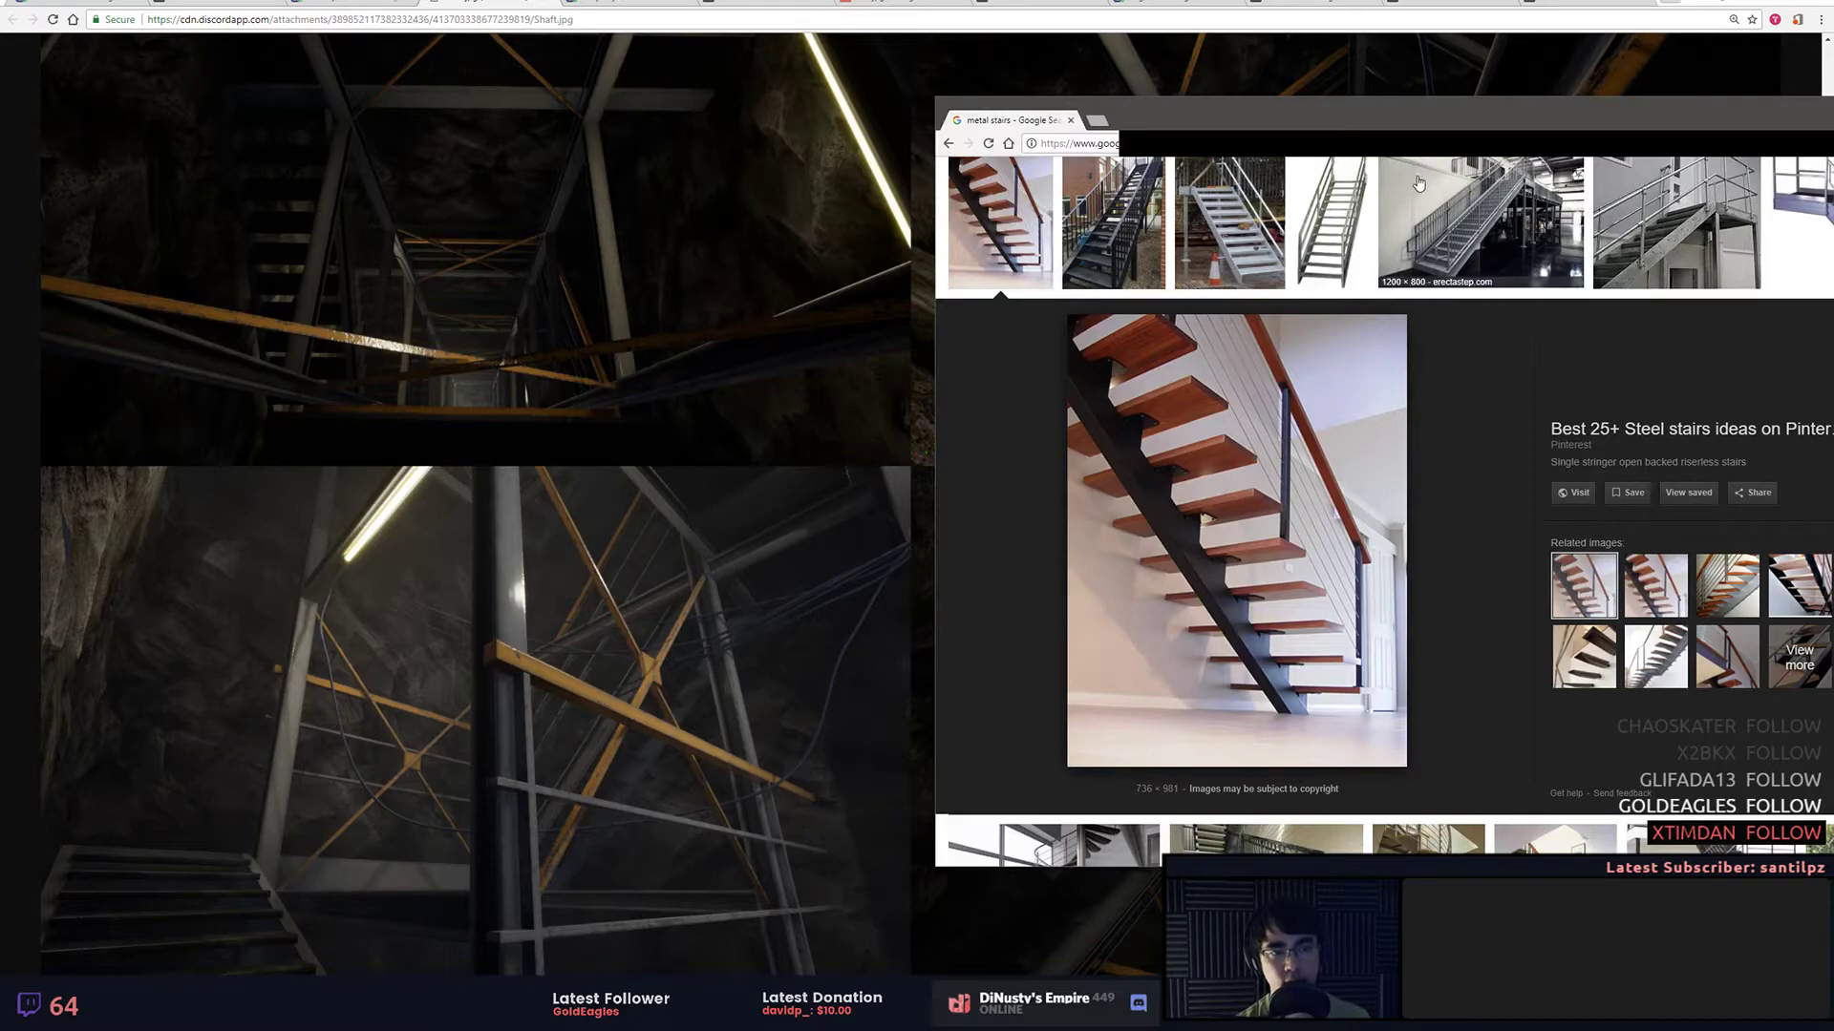
{"action": "left_click", "coordinate": [1242, 254]}
{"action": "left_click", "coordinate": [1420, 256]}
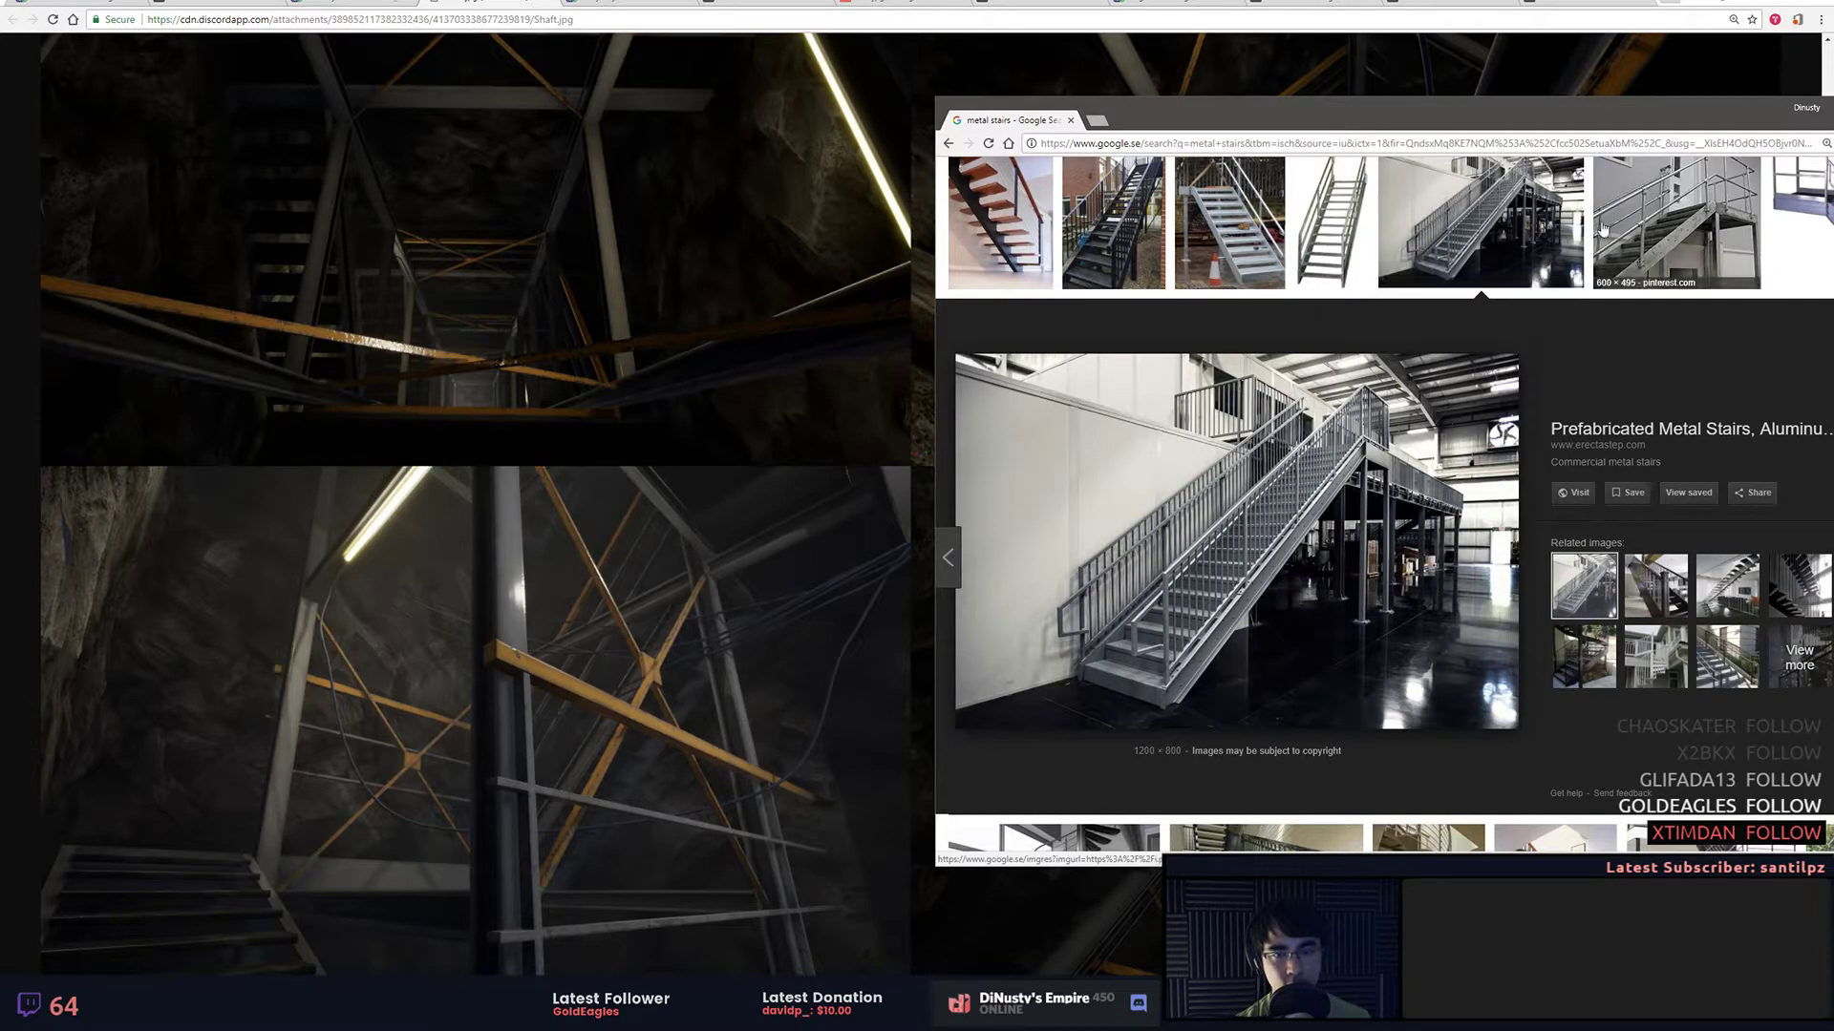
Step: Open the steel staircase photo in the metal stairs results, and close the stairs reference window
{"action": "left_click", "coordinate": [1657, 226]}
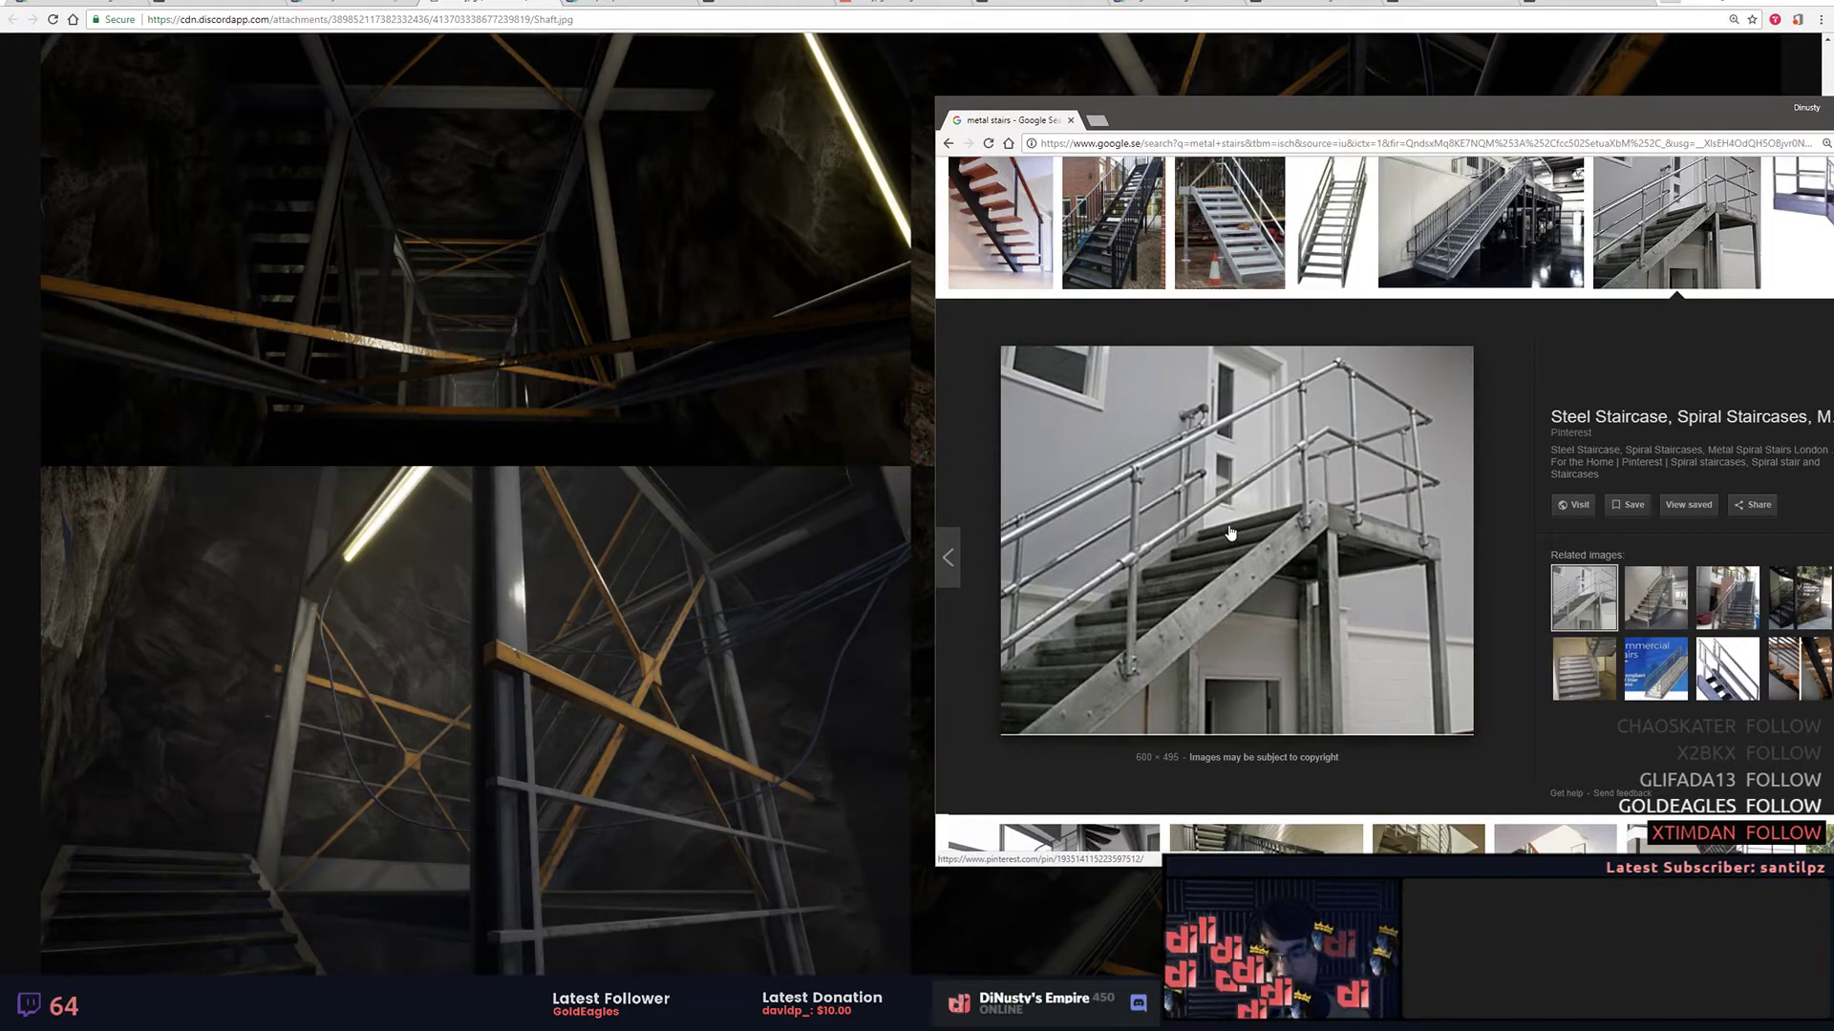
{"action": "middle_click", "coordinate": [1036, 124]}
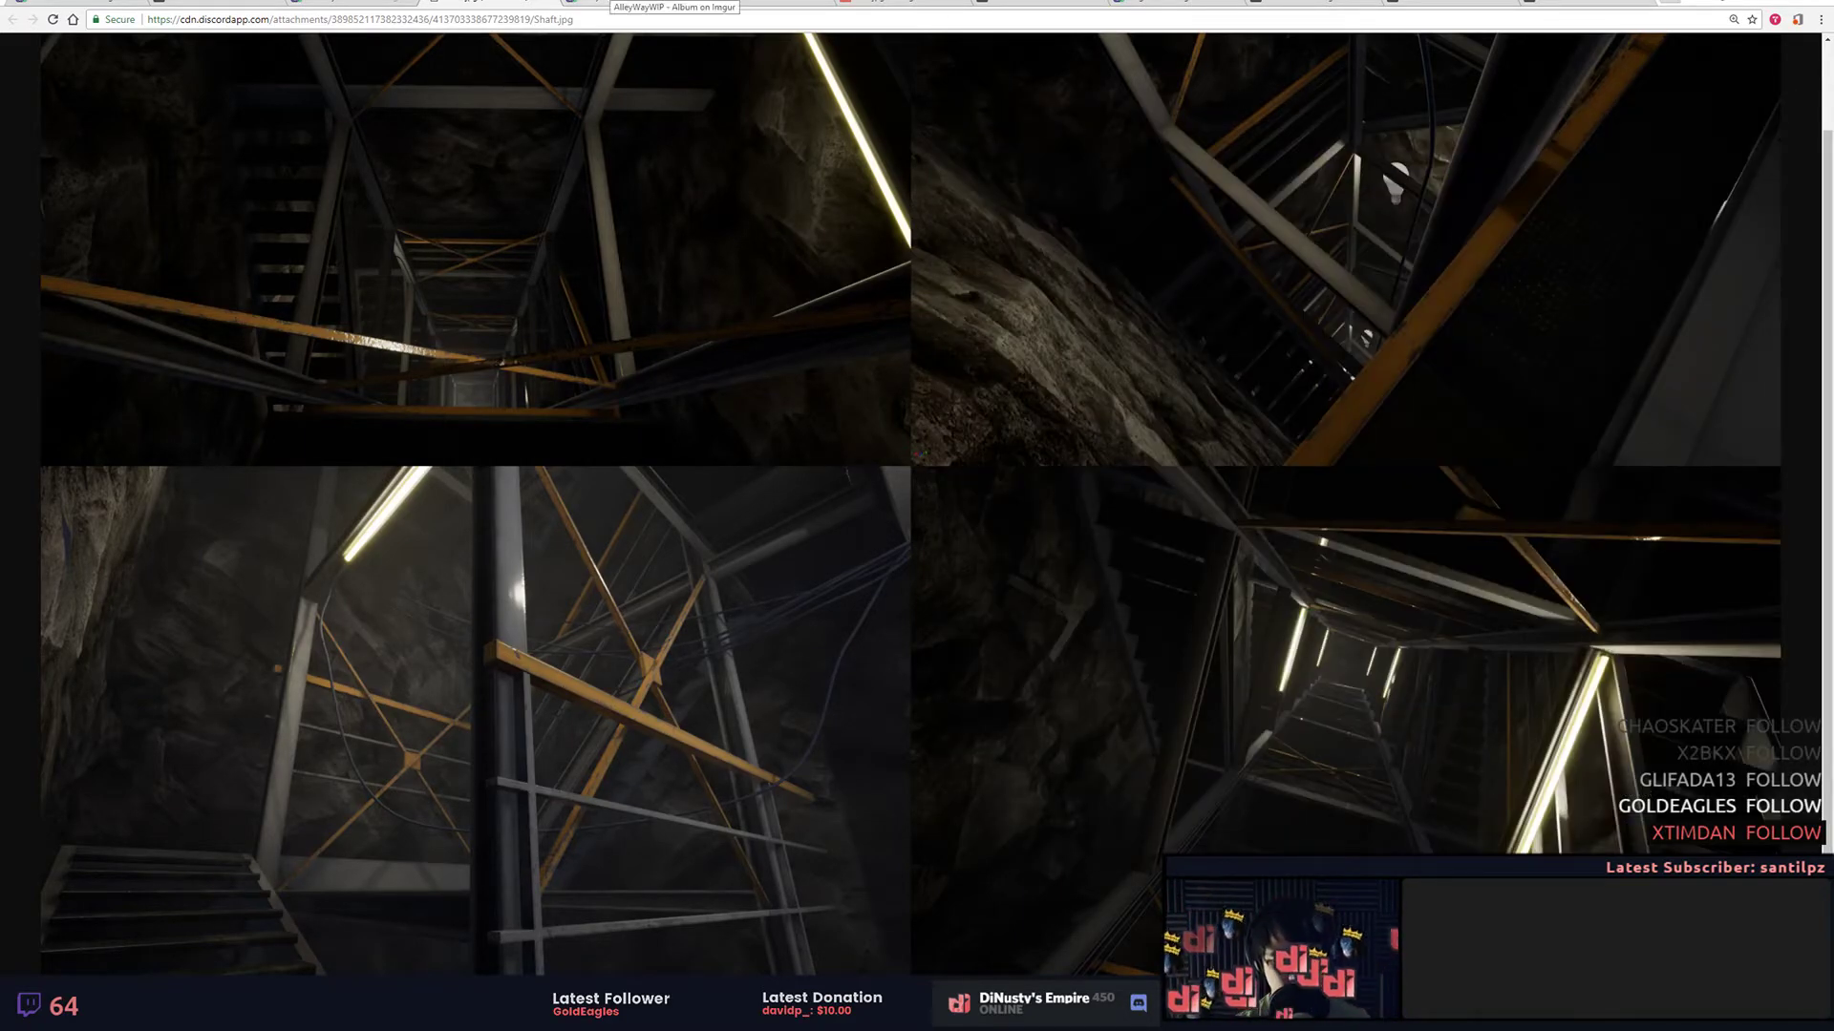
Step: Show the AlleyWayWIP album, enlarge its first picture, and check the submission in the Discord stream-critique channel
{"action": "key", "text": "ctrl+Tab"}
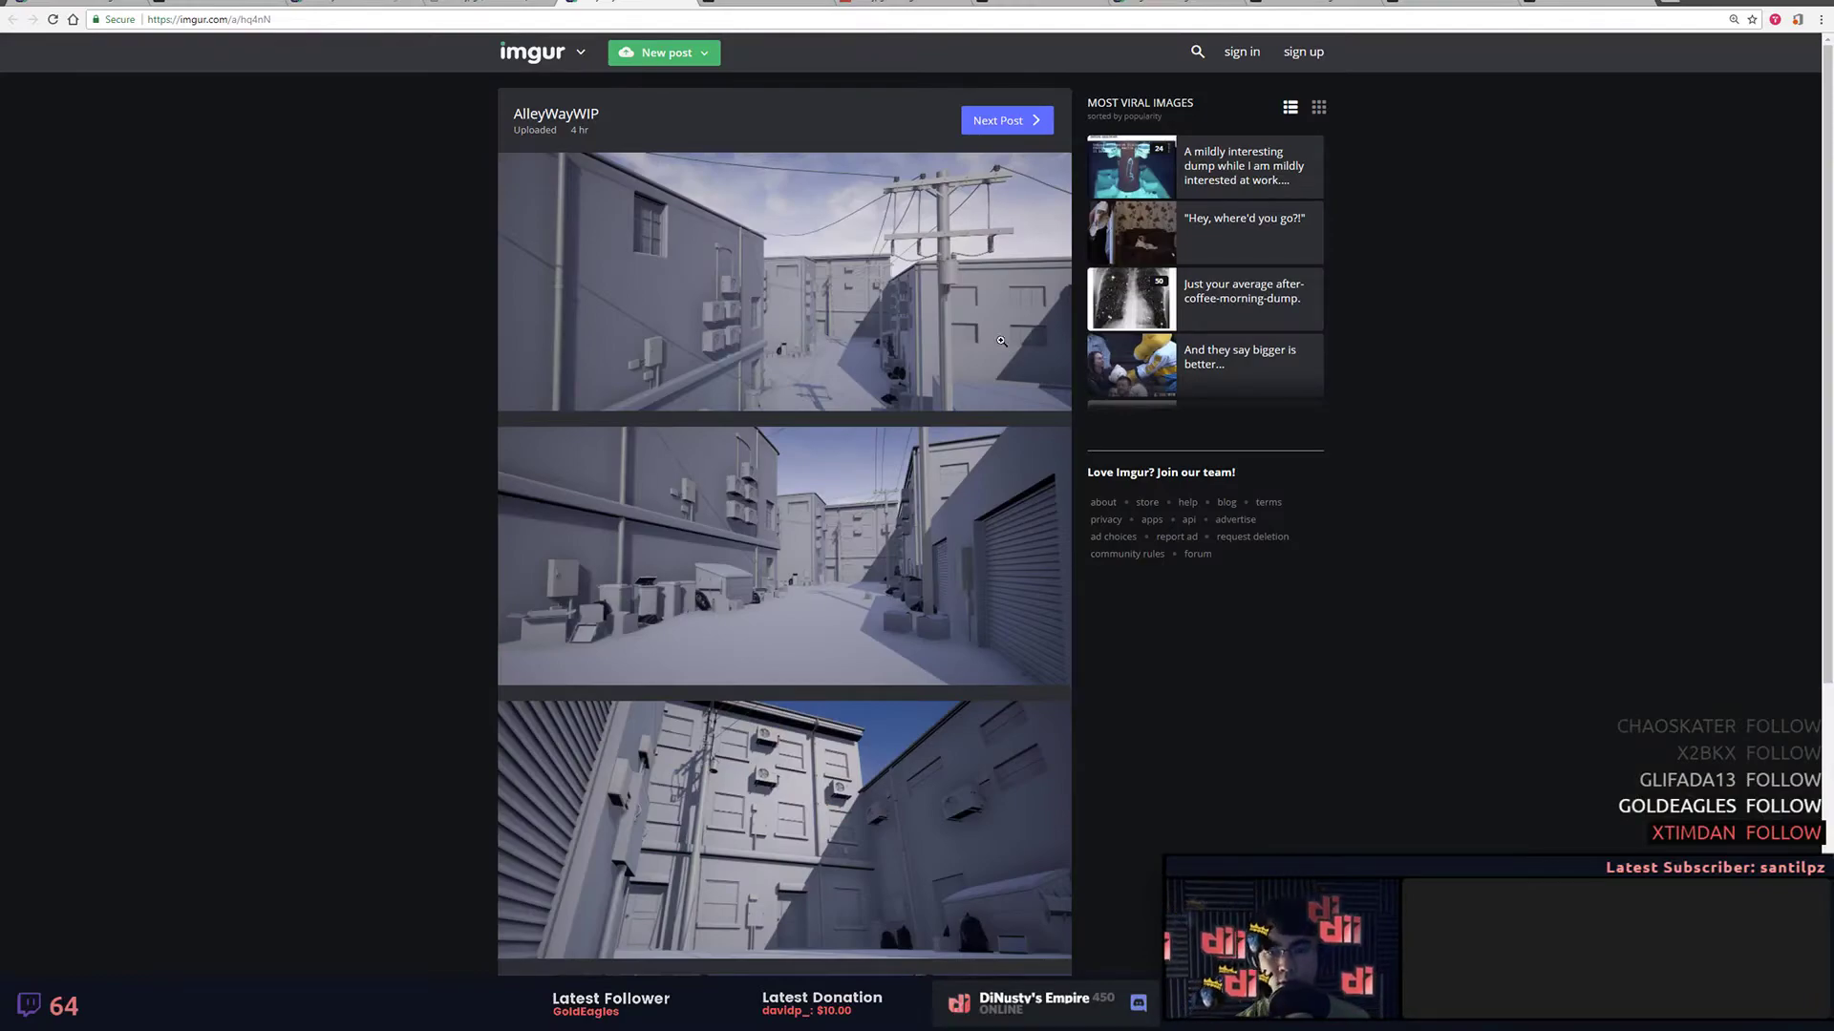
{"action": "left_click", "coordinate": [840, 363]}
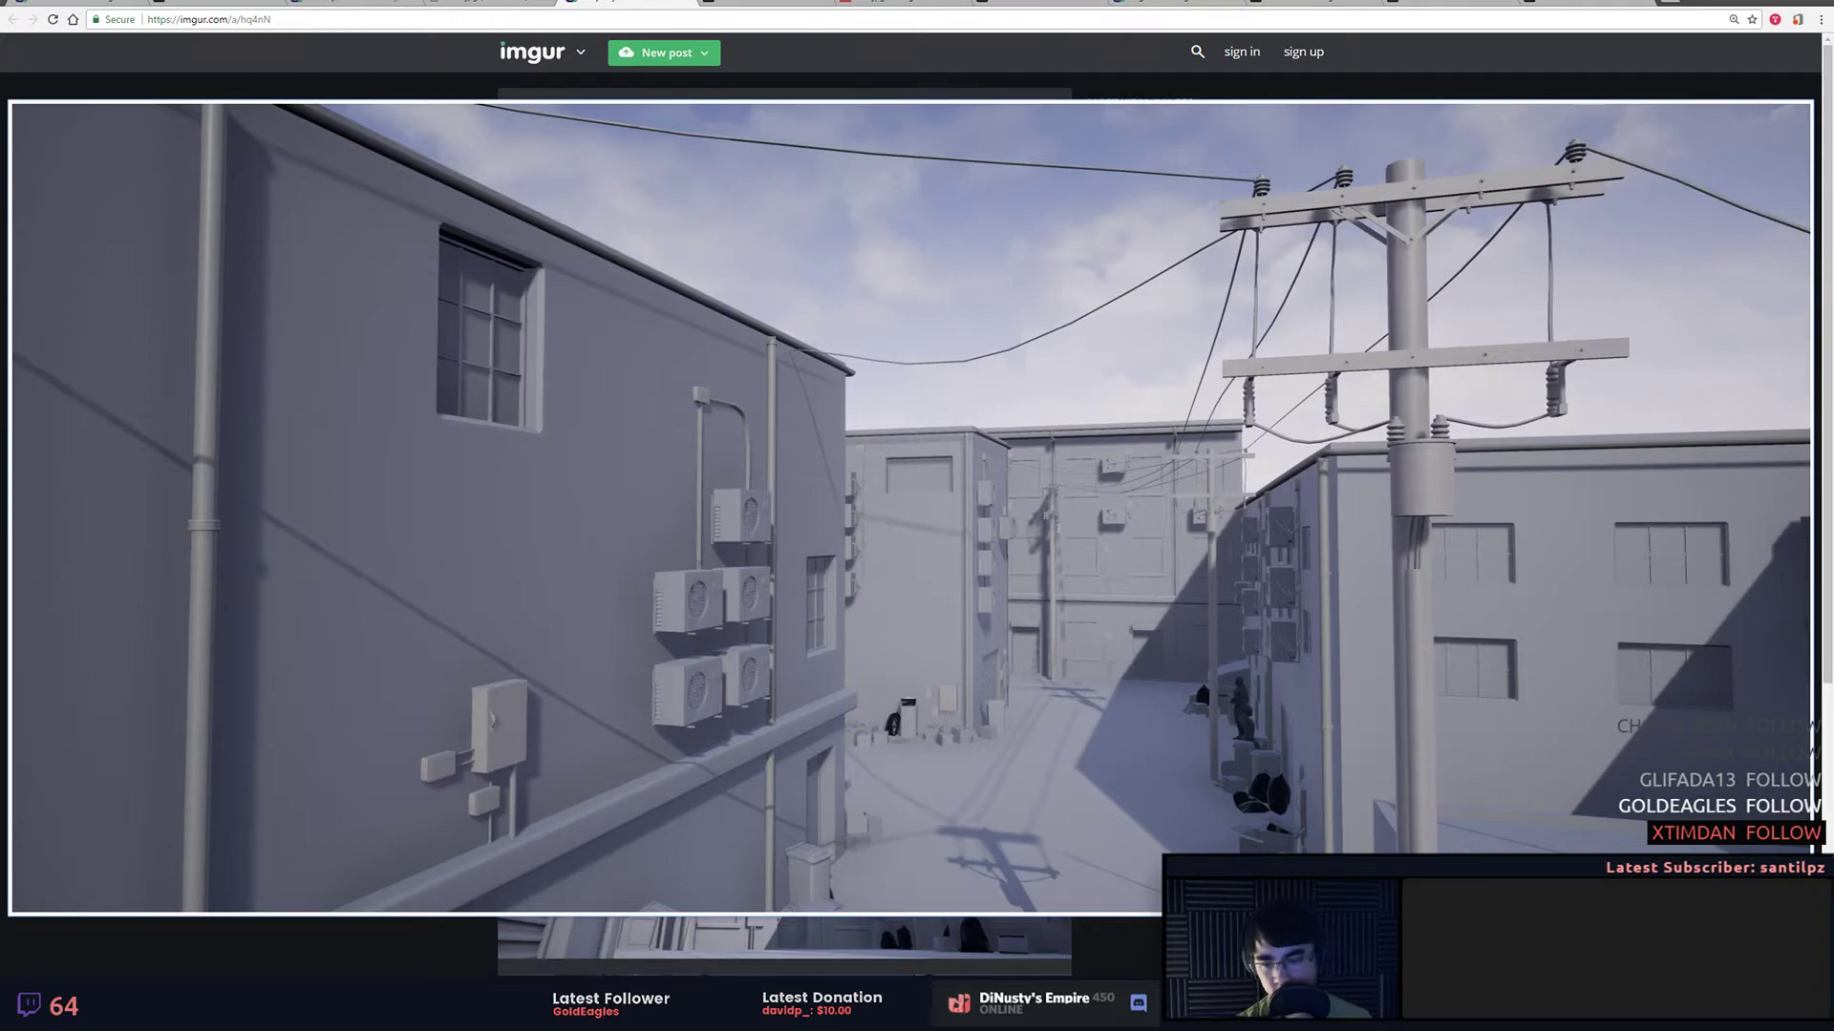
{"action": "key", "text": "alt+Tab"}
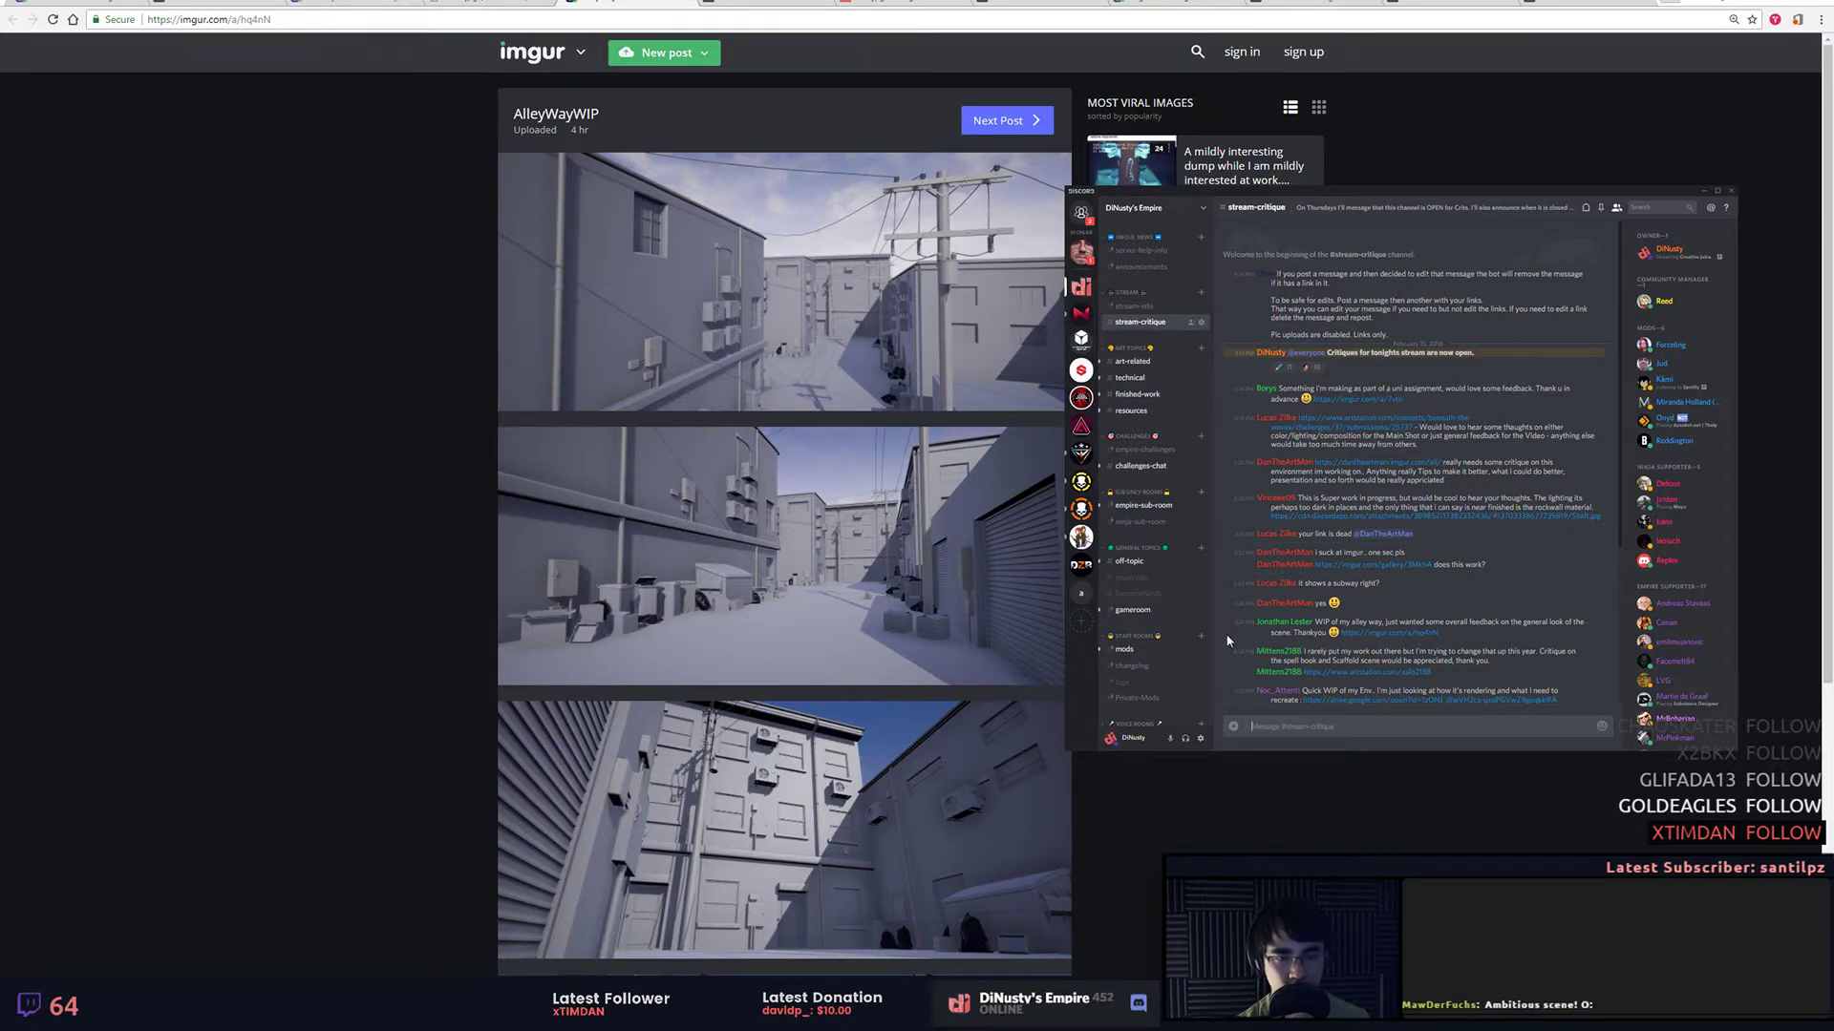
{"action": "left_click", "coordinate": [410, 343]}
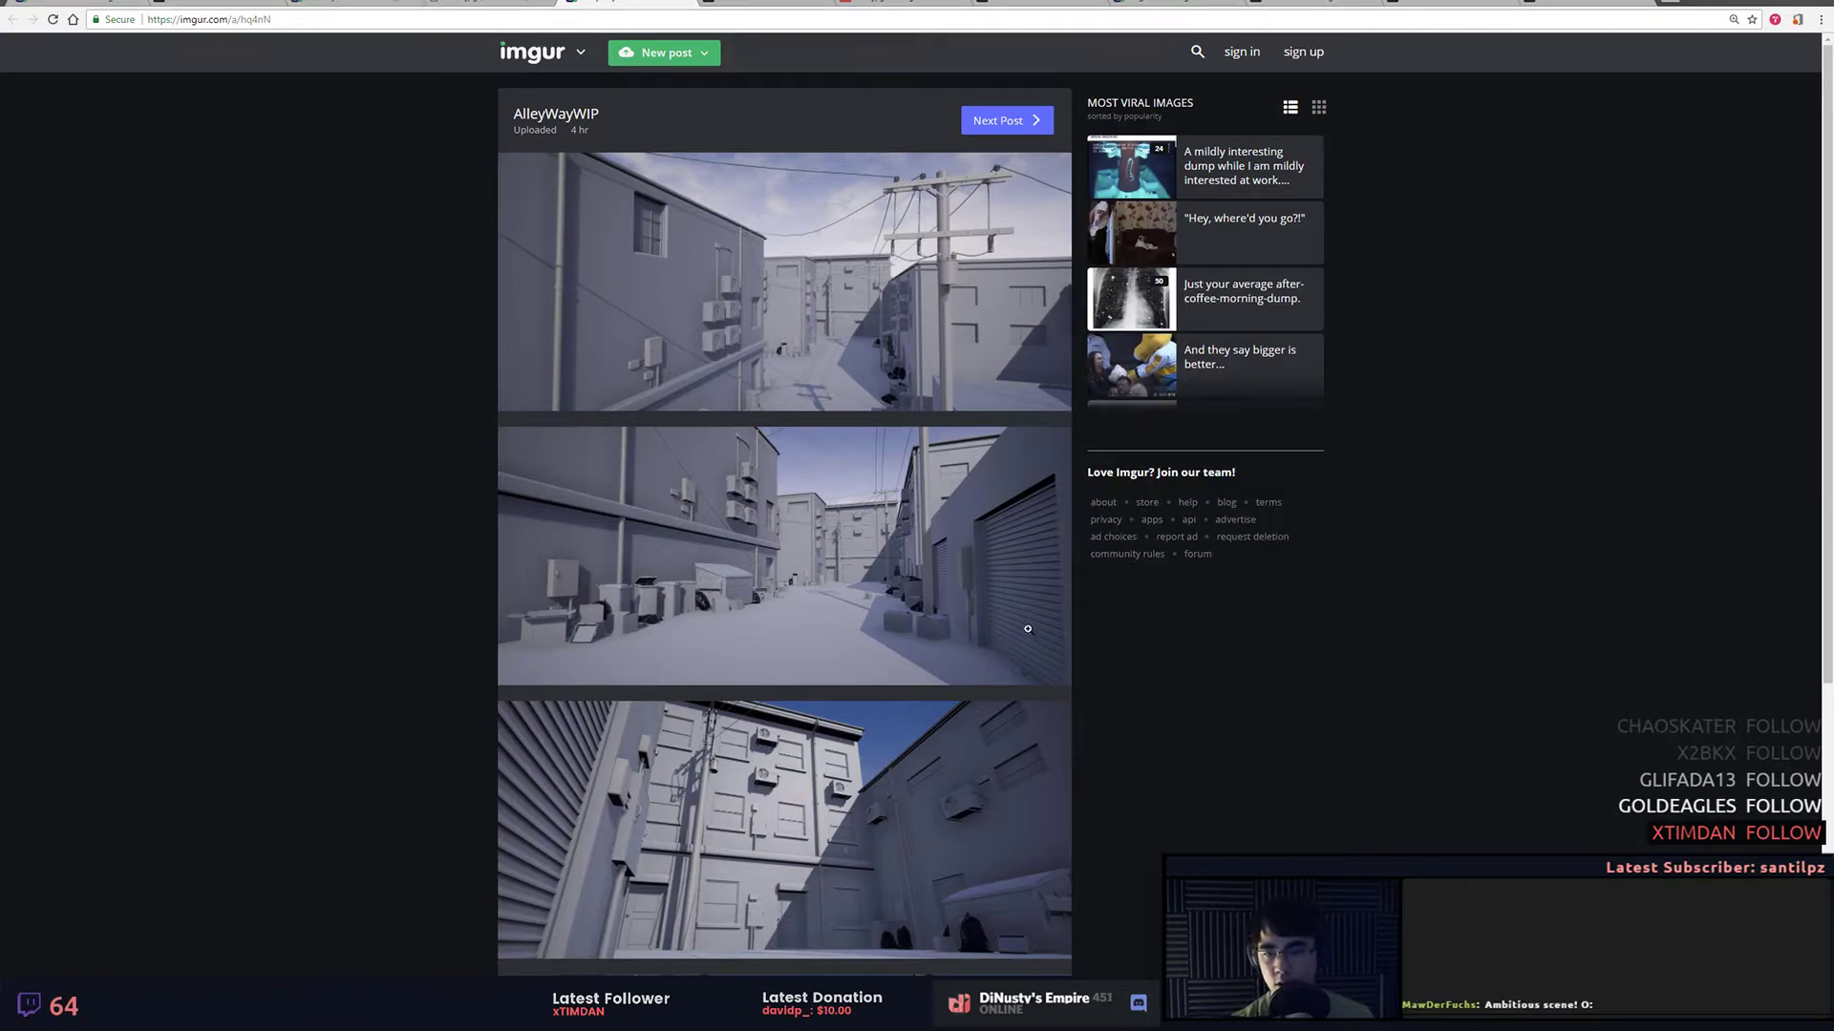
Step: Copy the enlarged first AlleyWayWIP picture from the browser and paste it into a new Photoshop document
{"action": "scroll", "coordinate": [799, 443], "scroll_direction": "down", "scroll_amount": 1}
{"action": "left_click", "coordinate": [853, 283]}
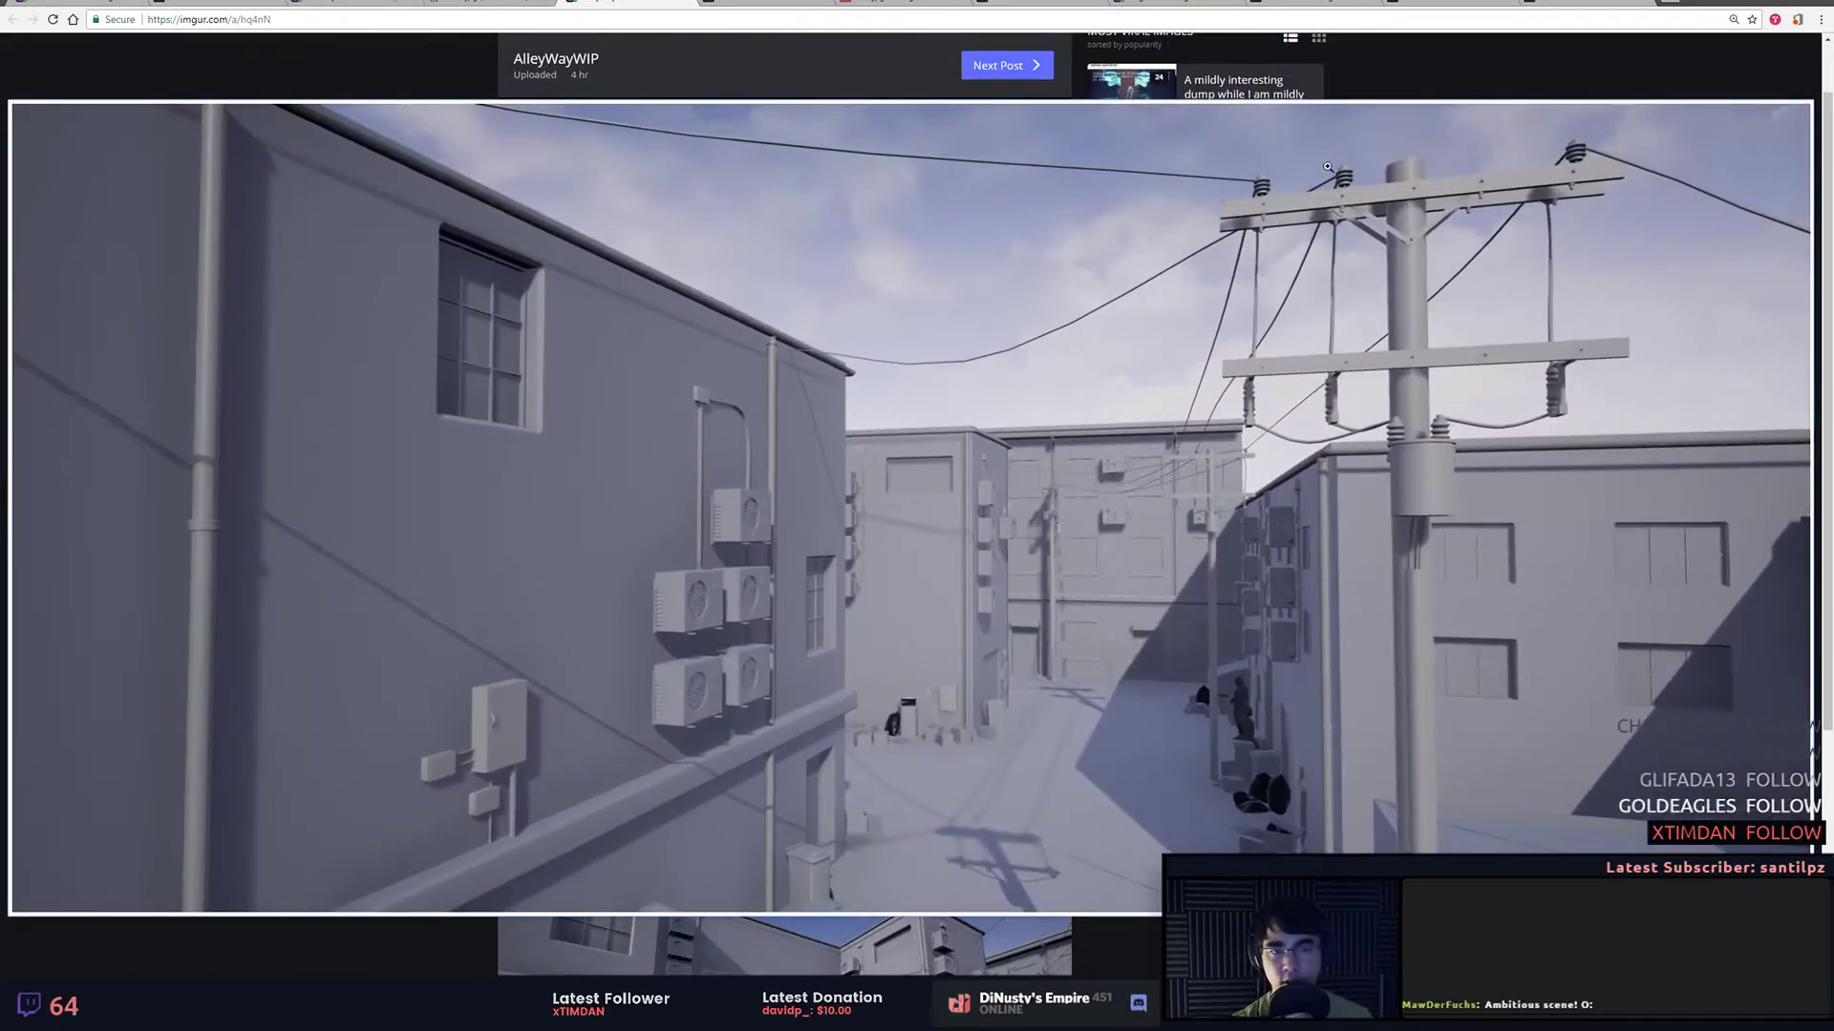
{"action": "right_click", "coordinate": [1417, 333]}
{"action": "left_click", "coordinate": [1476, 407]}
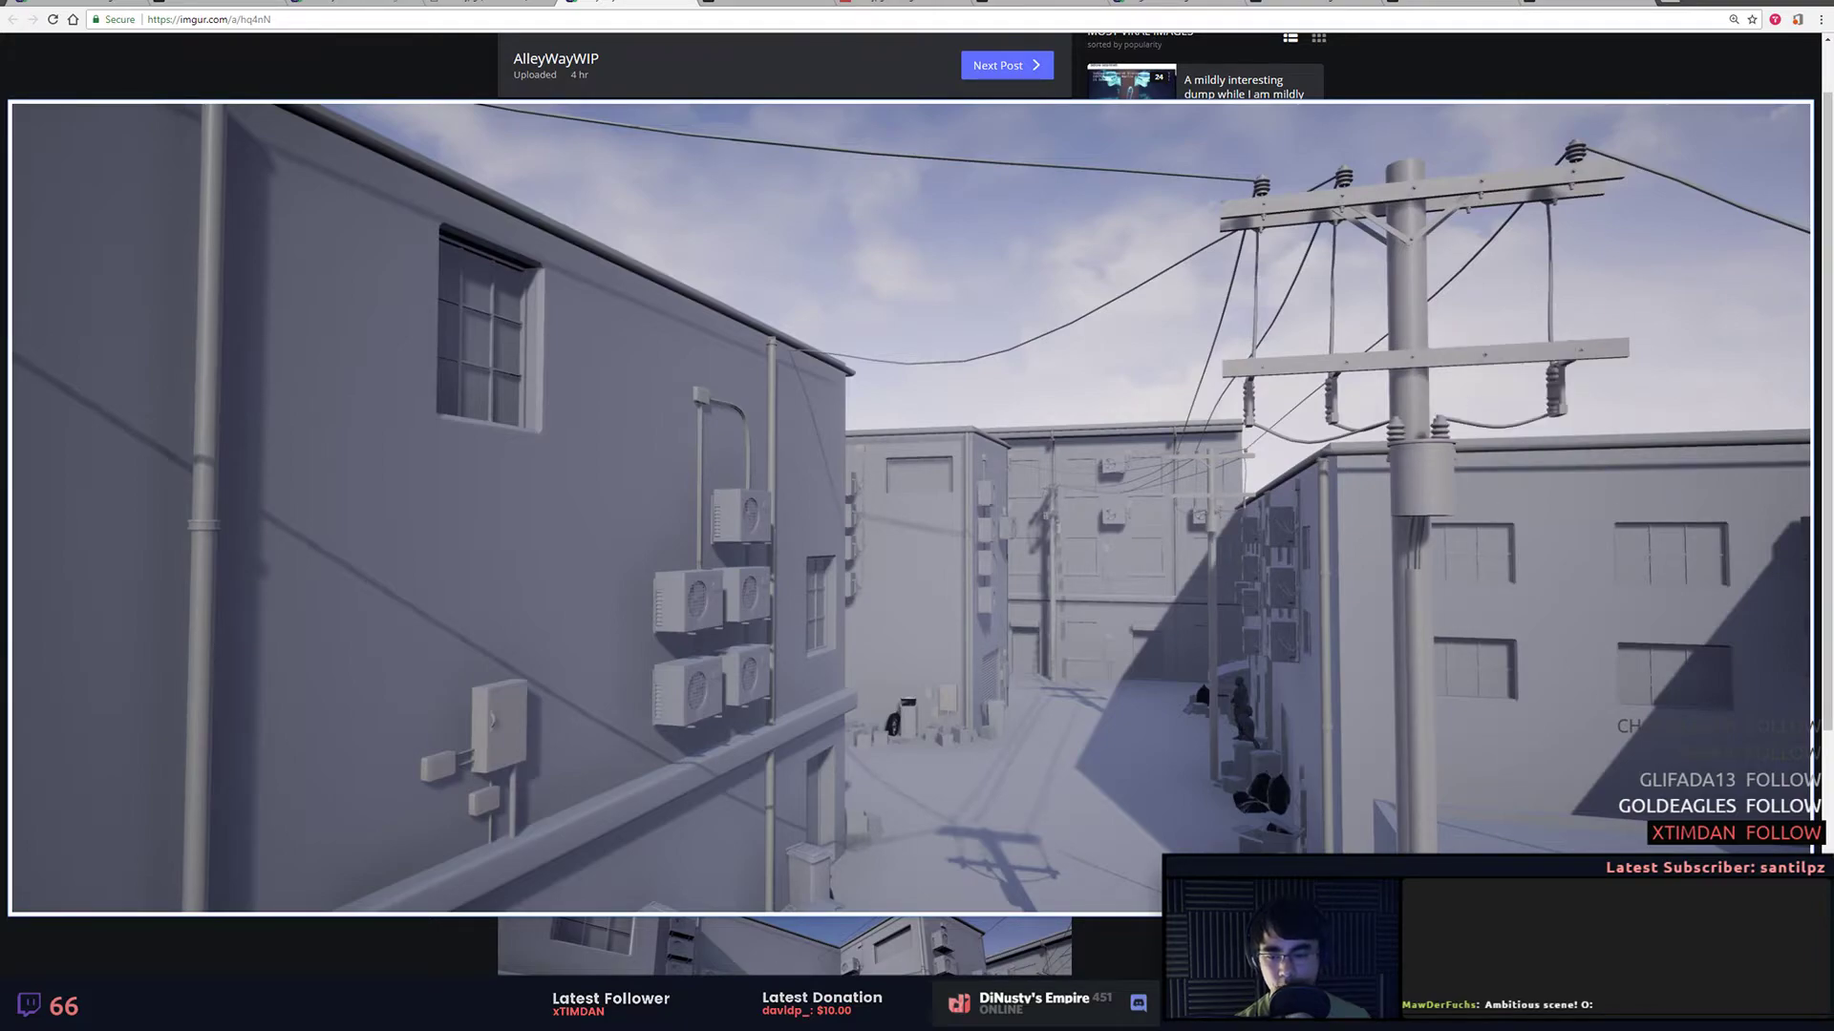
{"action": "key", "text": "alt+Tab"}
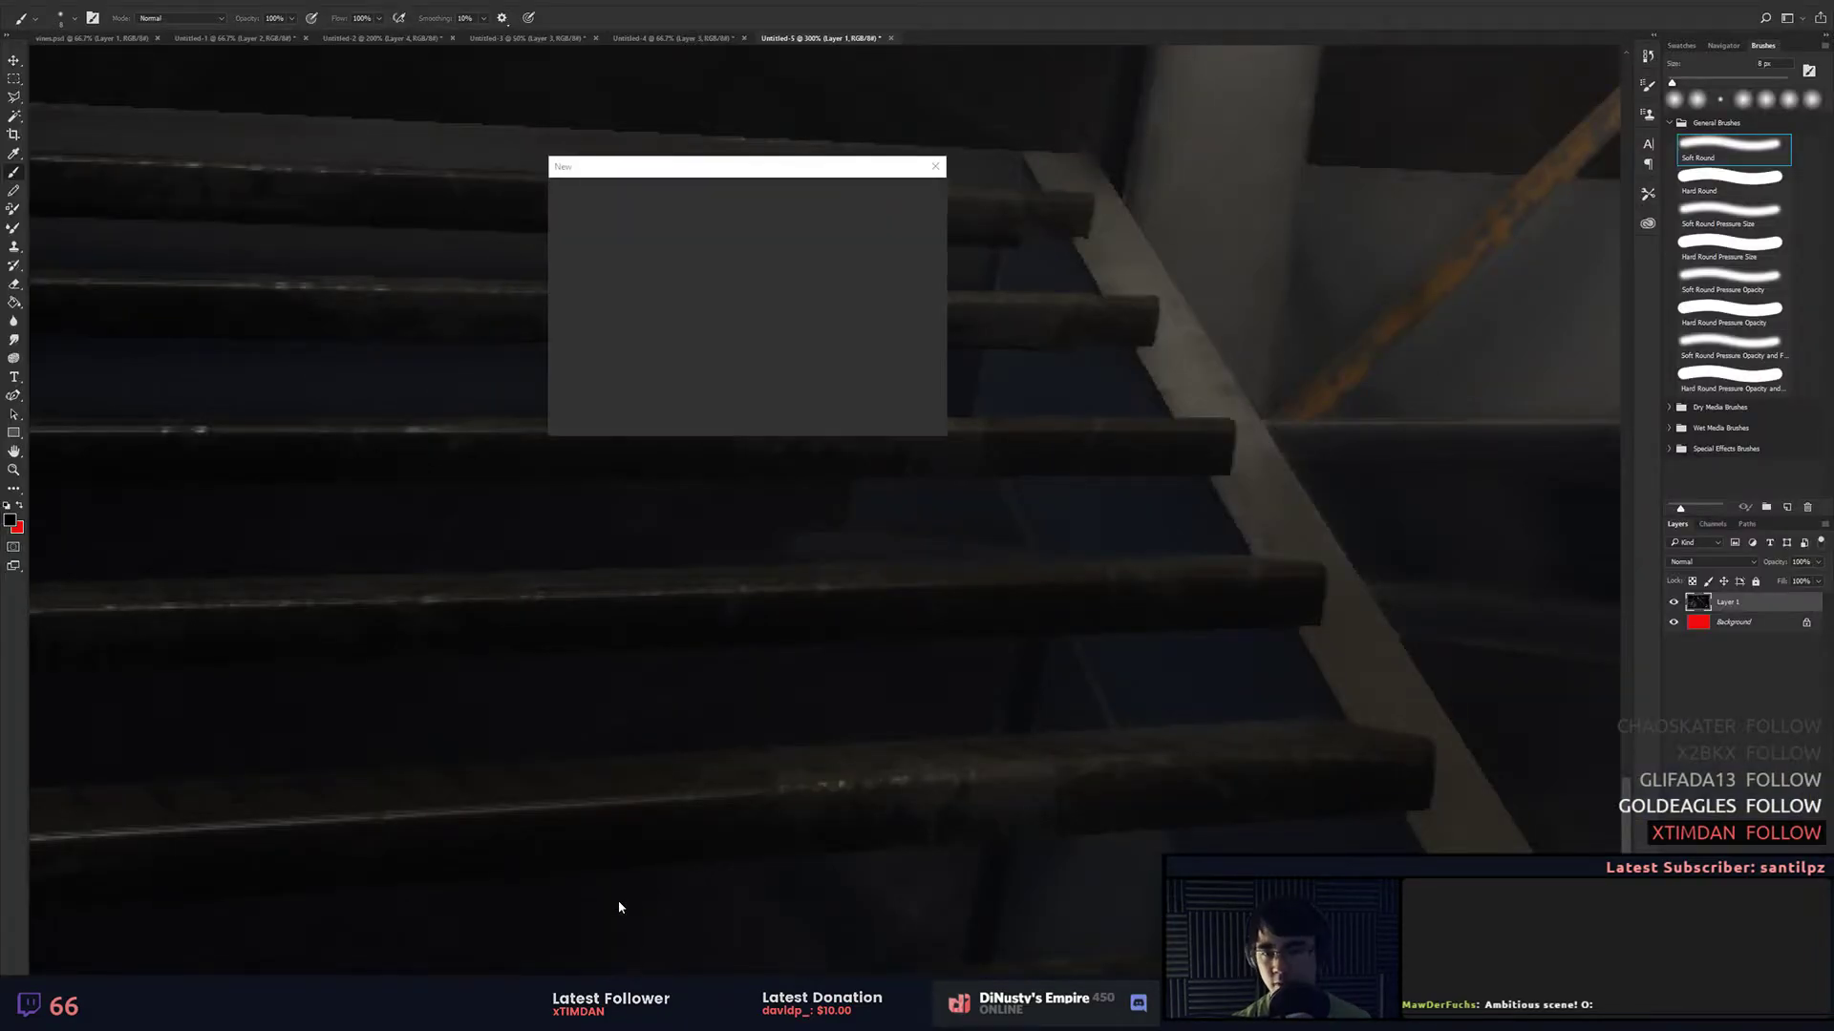
{"action": "key", "text": "ctrl+alt+n"}
{"action": "key", "text": "ctrl+v"}
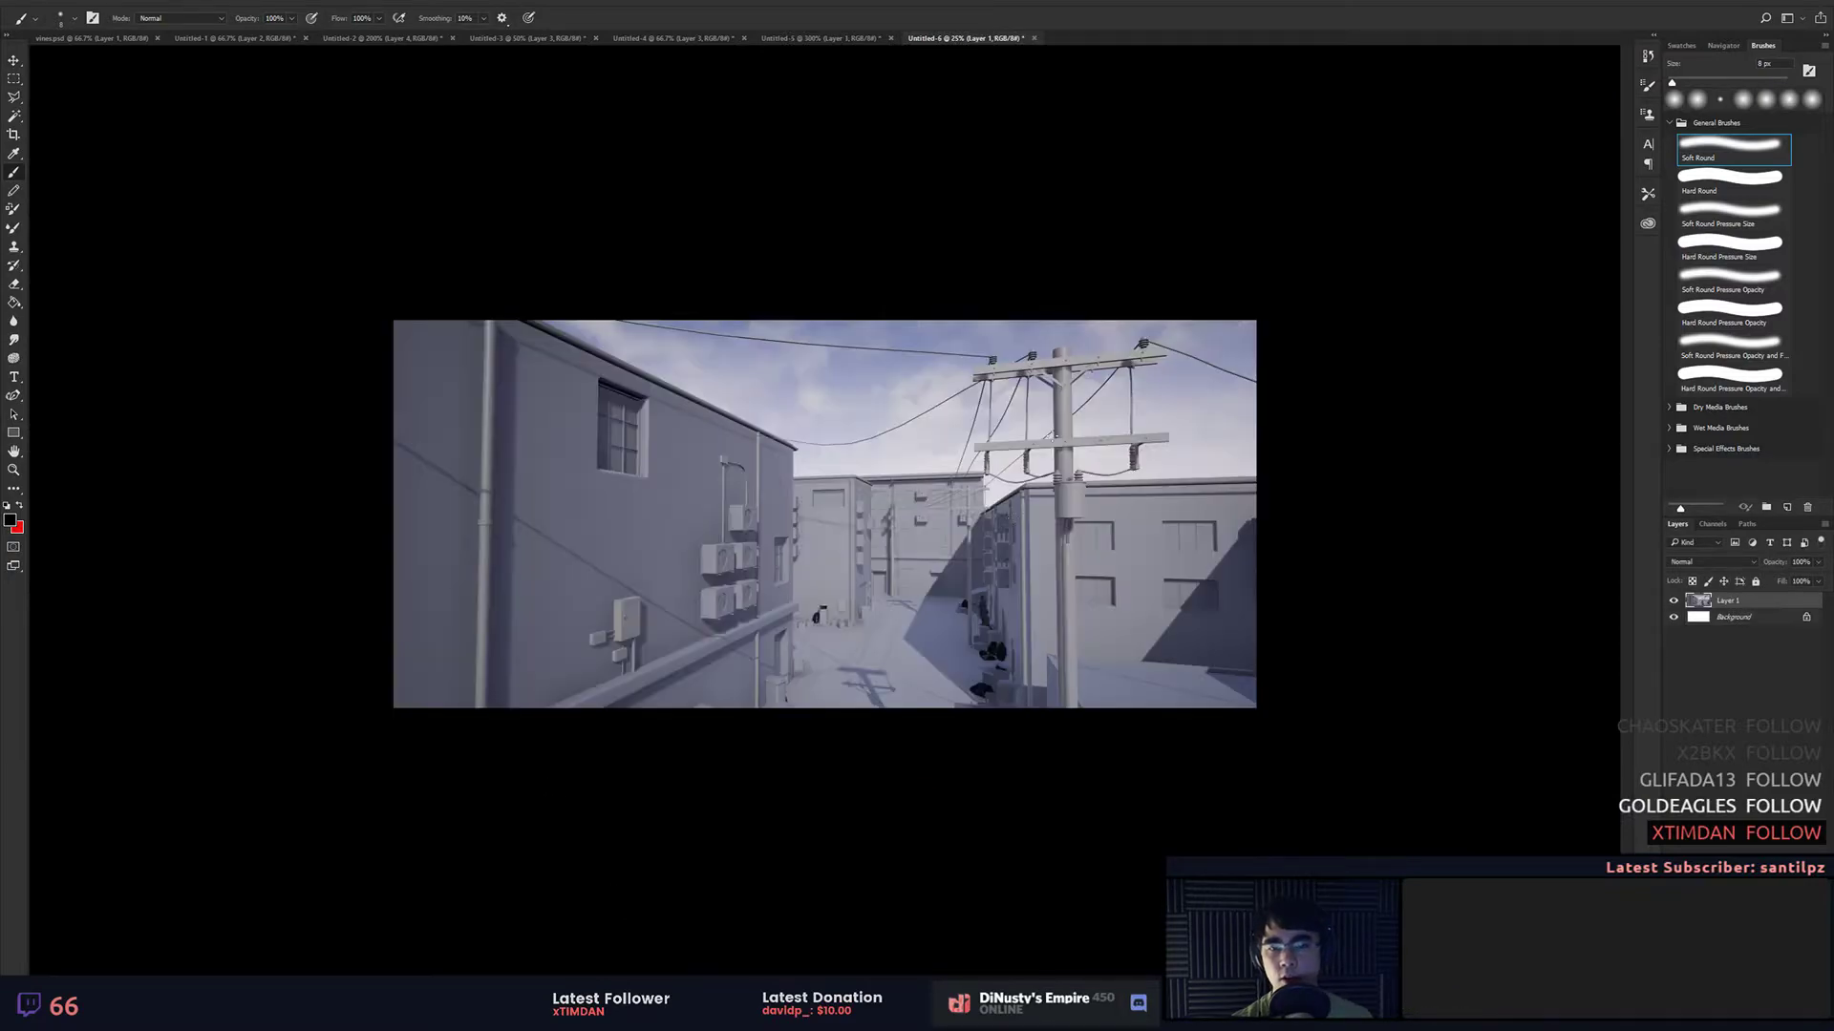
{"action": "key", "text": "ctrl+plus"}
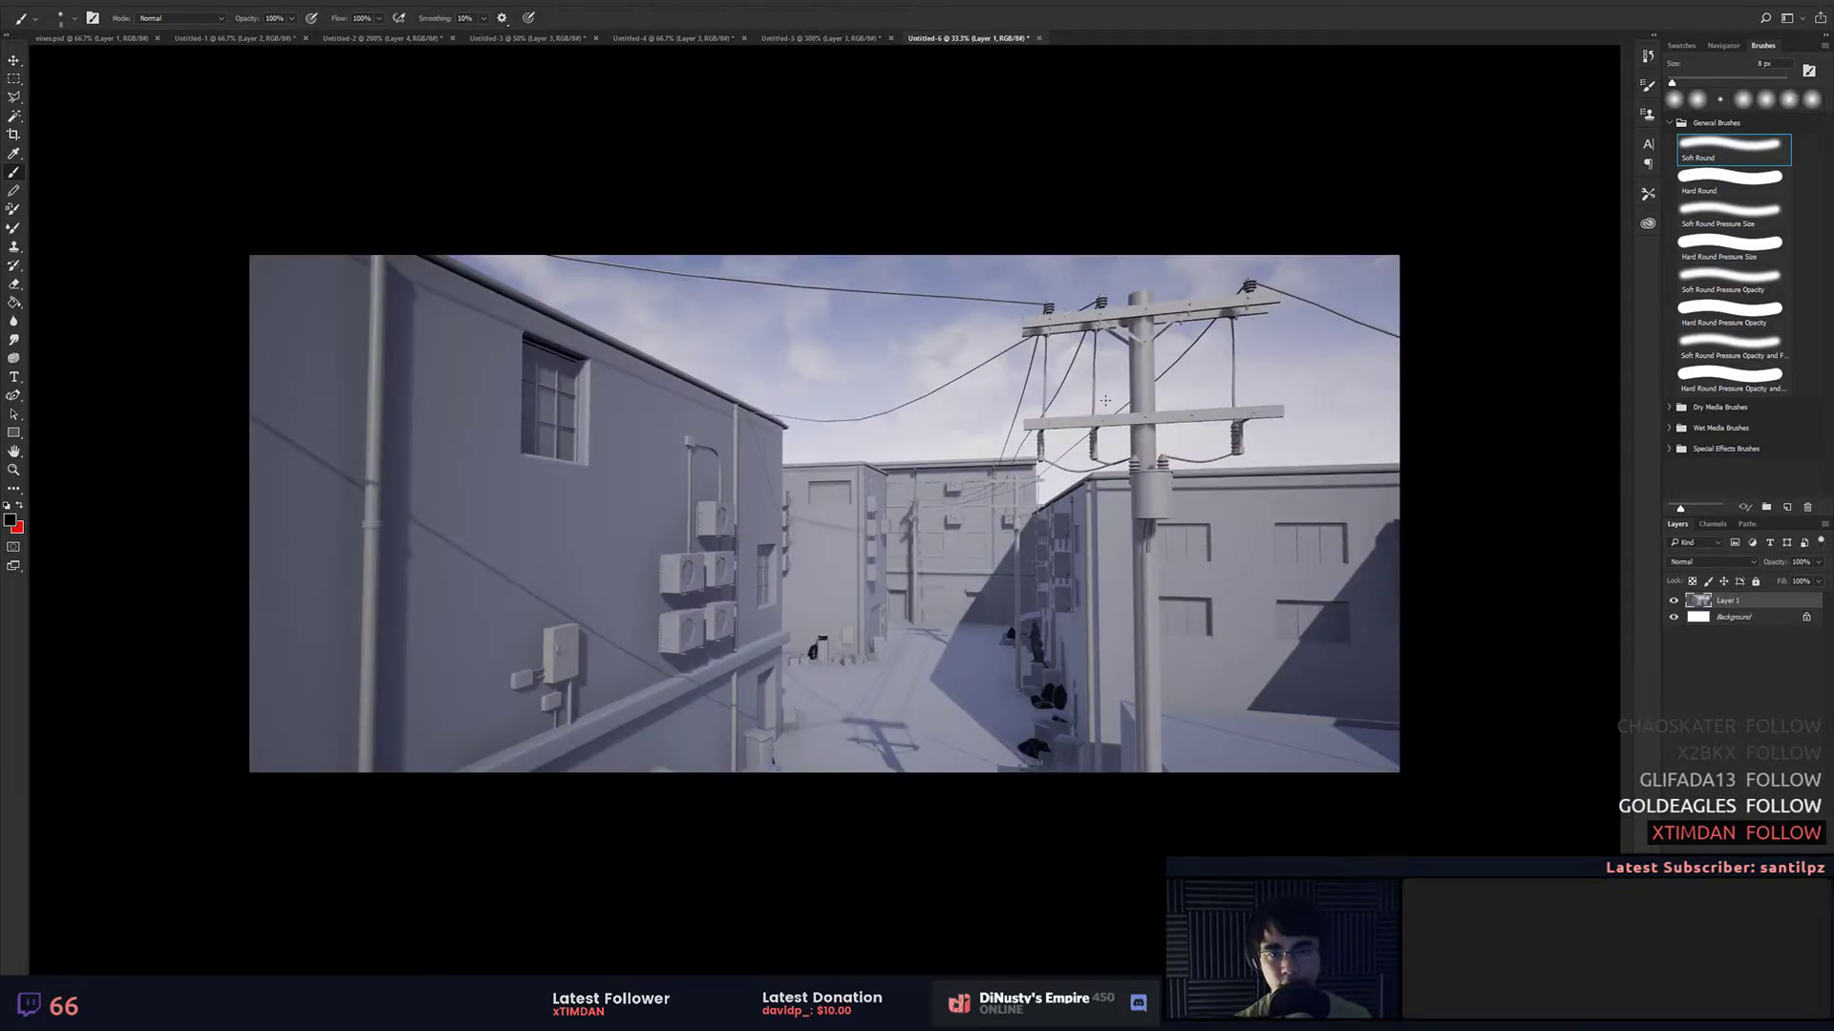
Step: Crop the alley picture tighter around the utility pole, trimming the wall with the large drainpipe and the foreground ground
{"action": "left_click", "coordinate": [14, 134]}
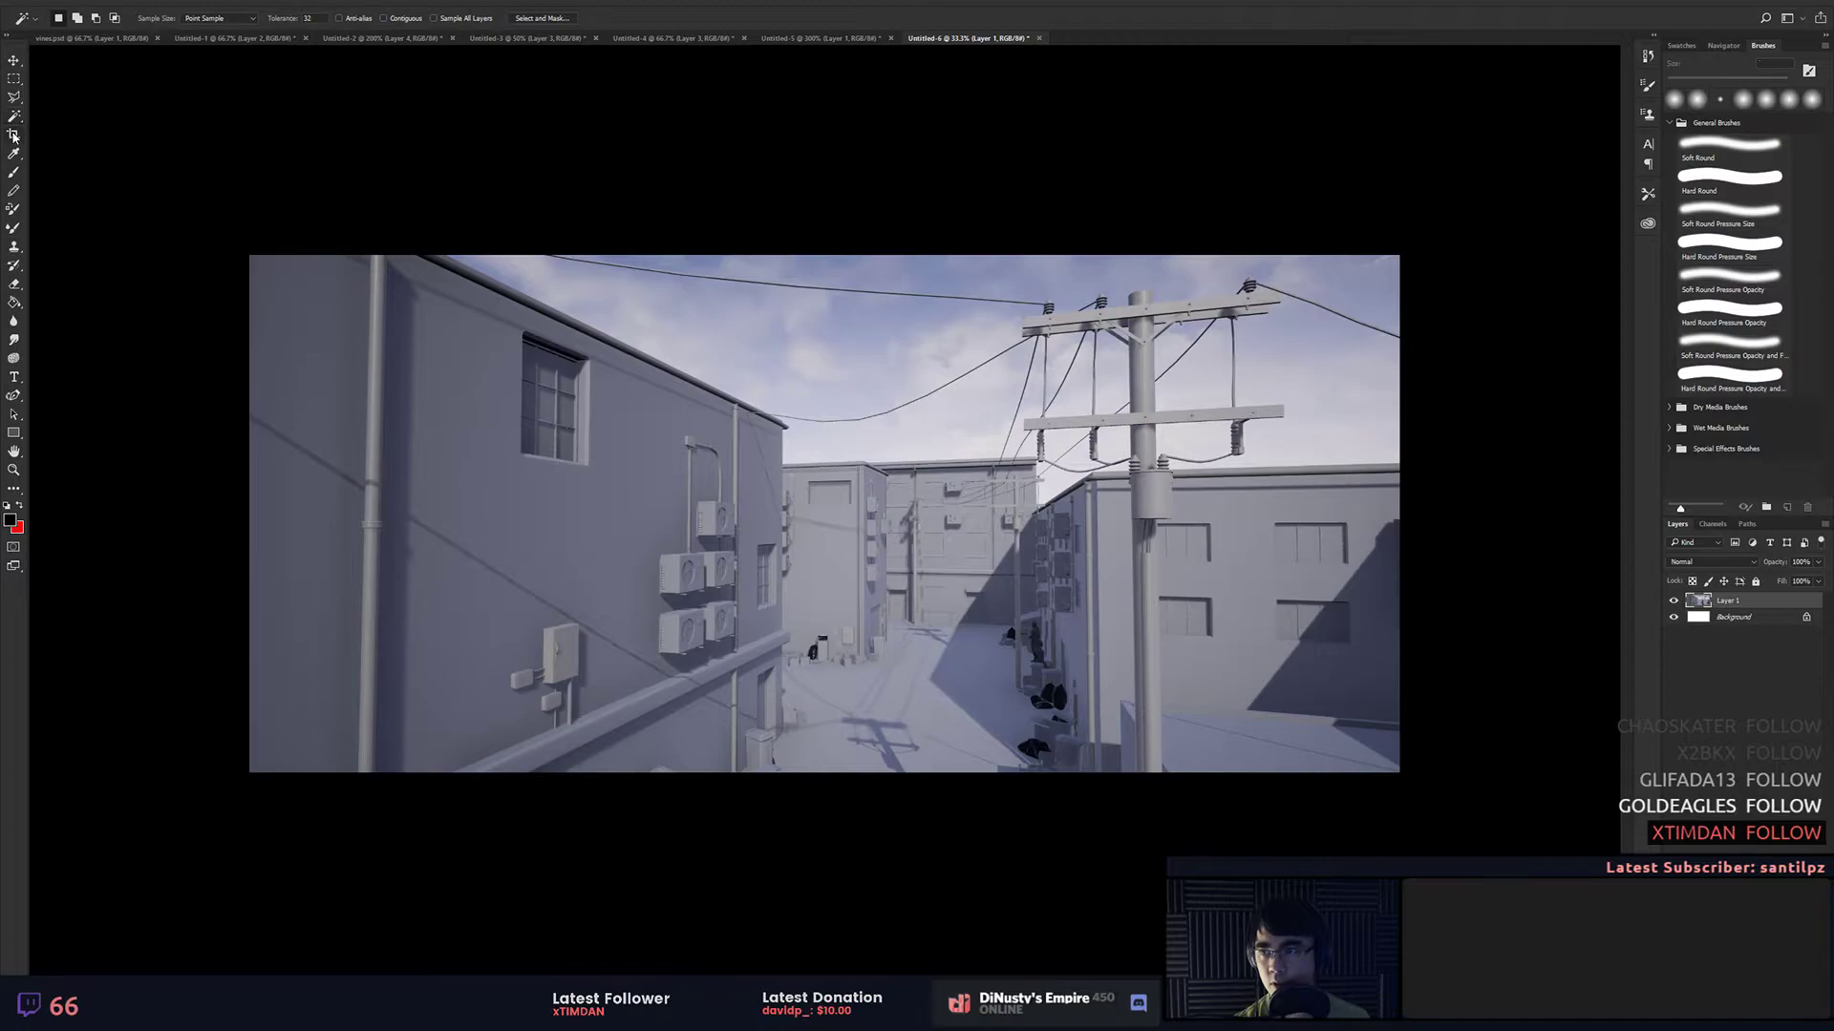
{"action": "left_click_drag", "start_coordinate": [250, 770], "coordinate": [379, 722]}
{"action": "mouse_move", "coordinate": [508, 676]}
{"action": "left_mouse_down"}
{"action": "mouse_move", "coordinate": [515, 642]}
{"action": "mouse_move", "coordinate": [519, 664]}
{"action": "left_mouse_up"}
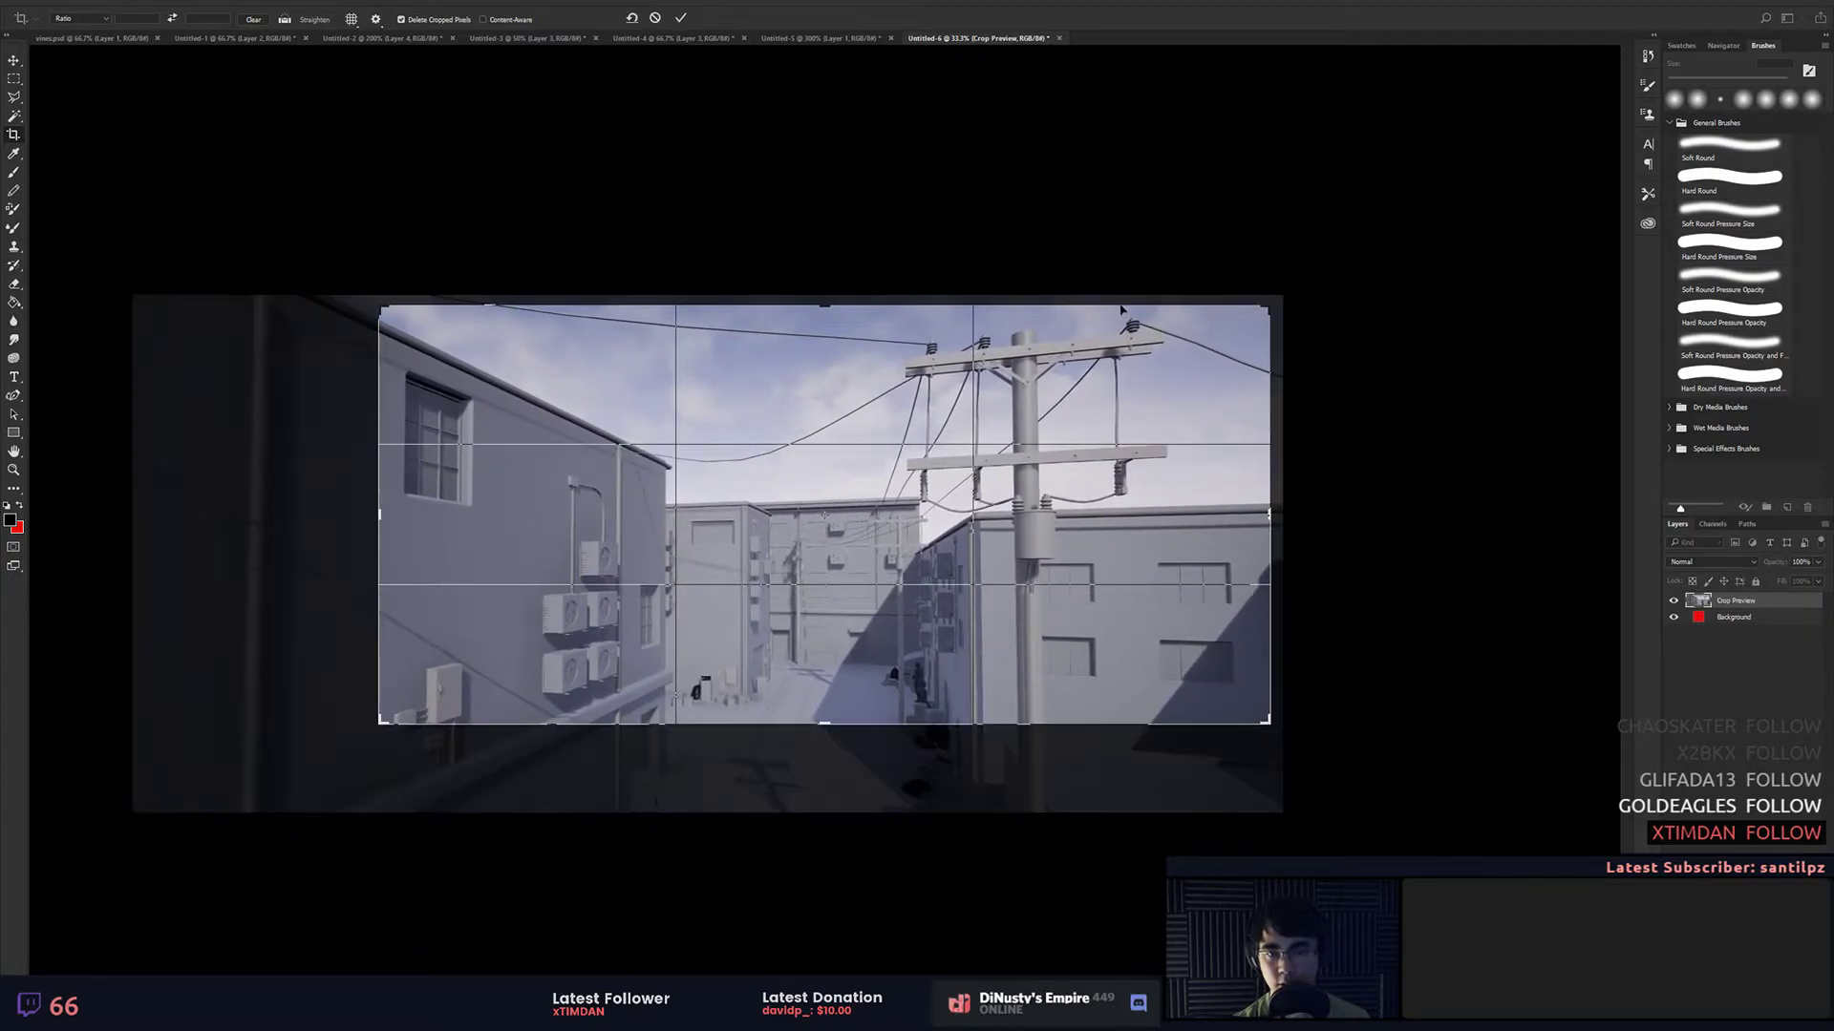
{"action": "left_click_drag", "start_coordinate": [1149, 413], "coordinate": [1156, 418]}
{"action": "mouse_move", "coordinate": [393, 732]}
{"action": "left_mouse_down"}
{"action": "mouse_move", "coordinate": [368, 741]}
{"action": "mouse_move", "coordinate": [489, 738]}
{"action": "left_mouse_up"}
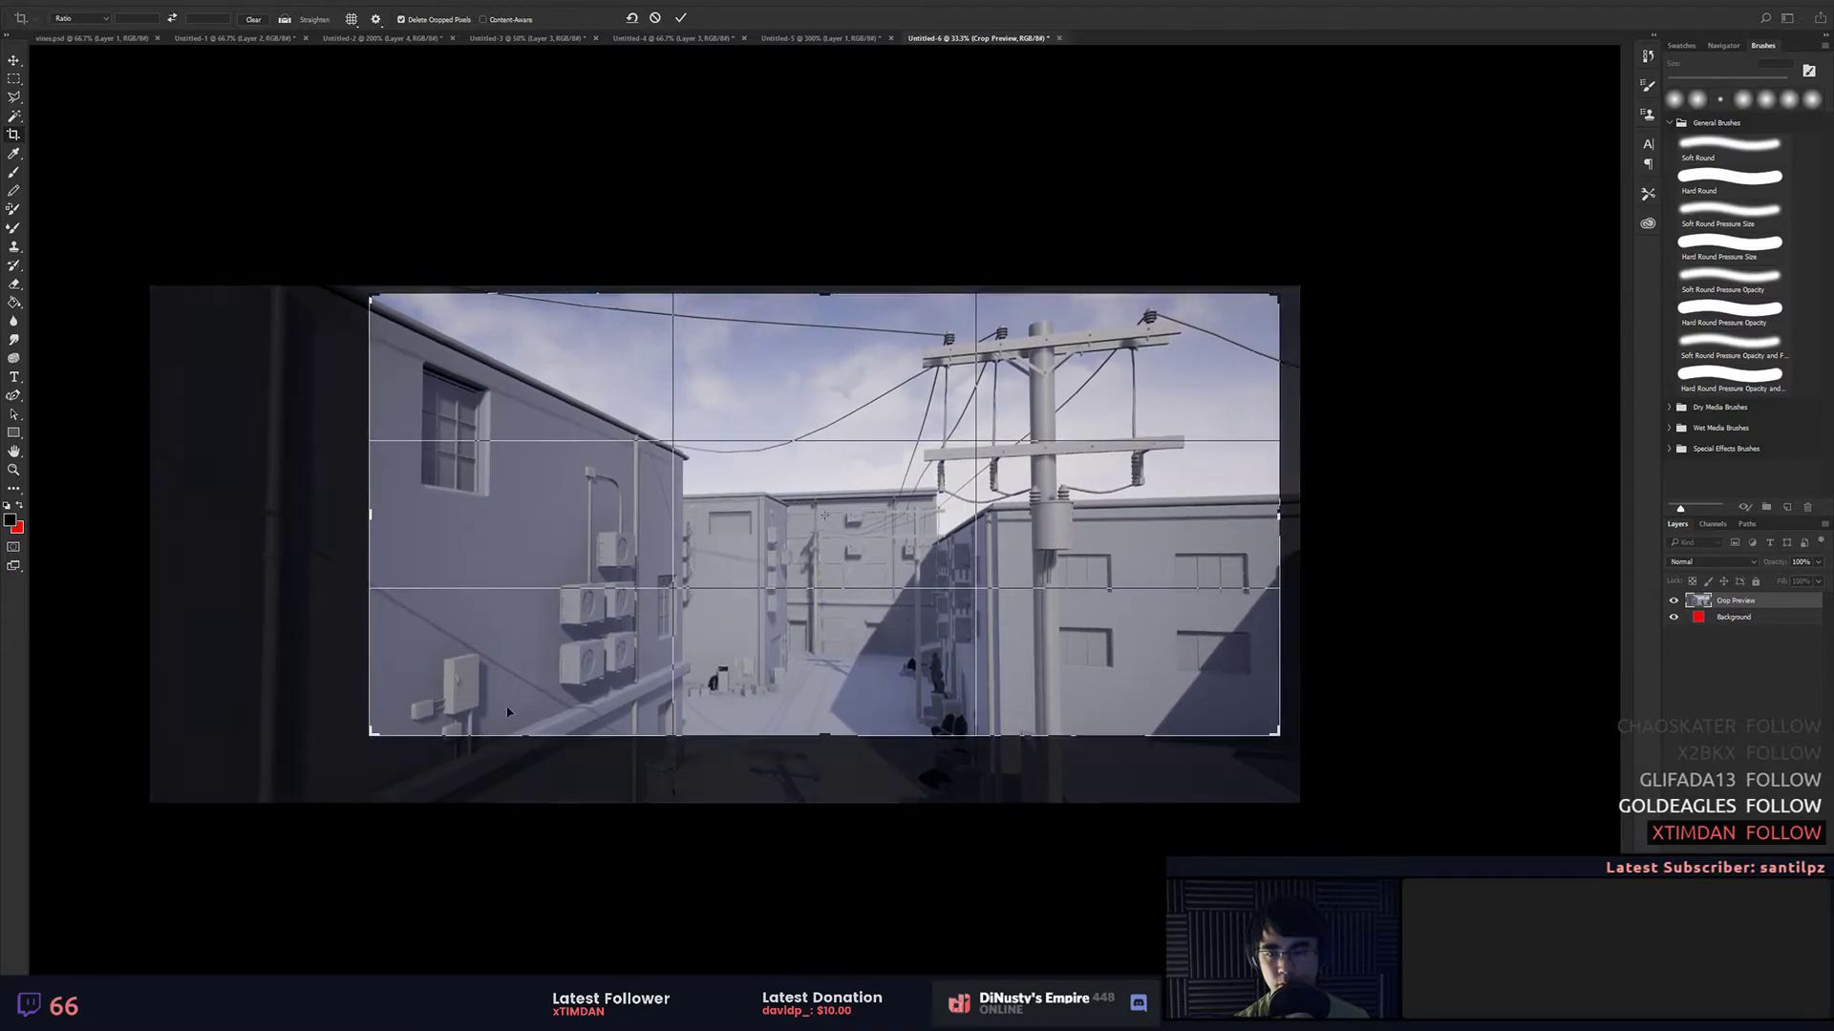
{"action": "key", "text": "Return"}
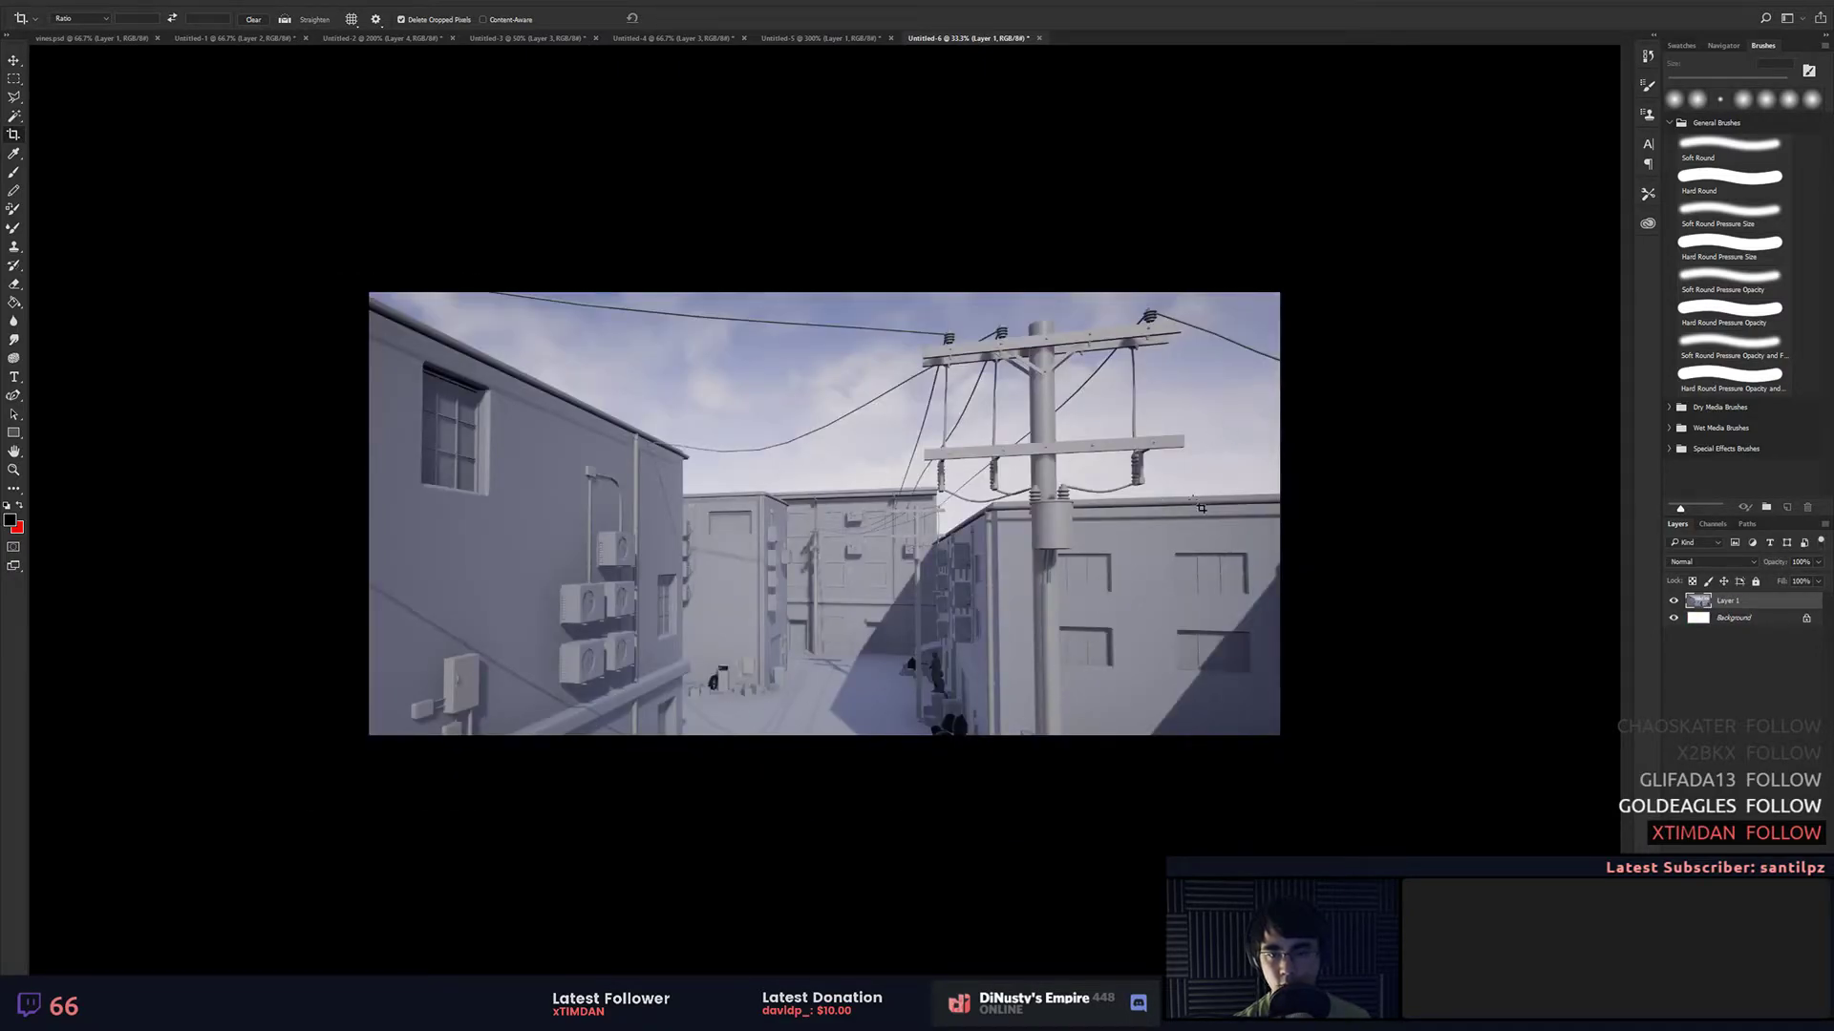
Step: Paste the full alley picture as a layer over the cropped one and shift it to try different framings of the pole
{"action": "key", "text": "ctrl+v"}
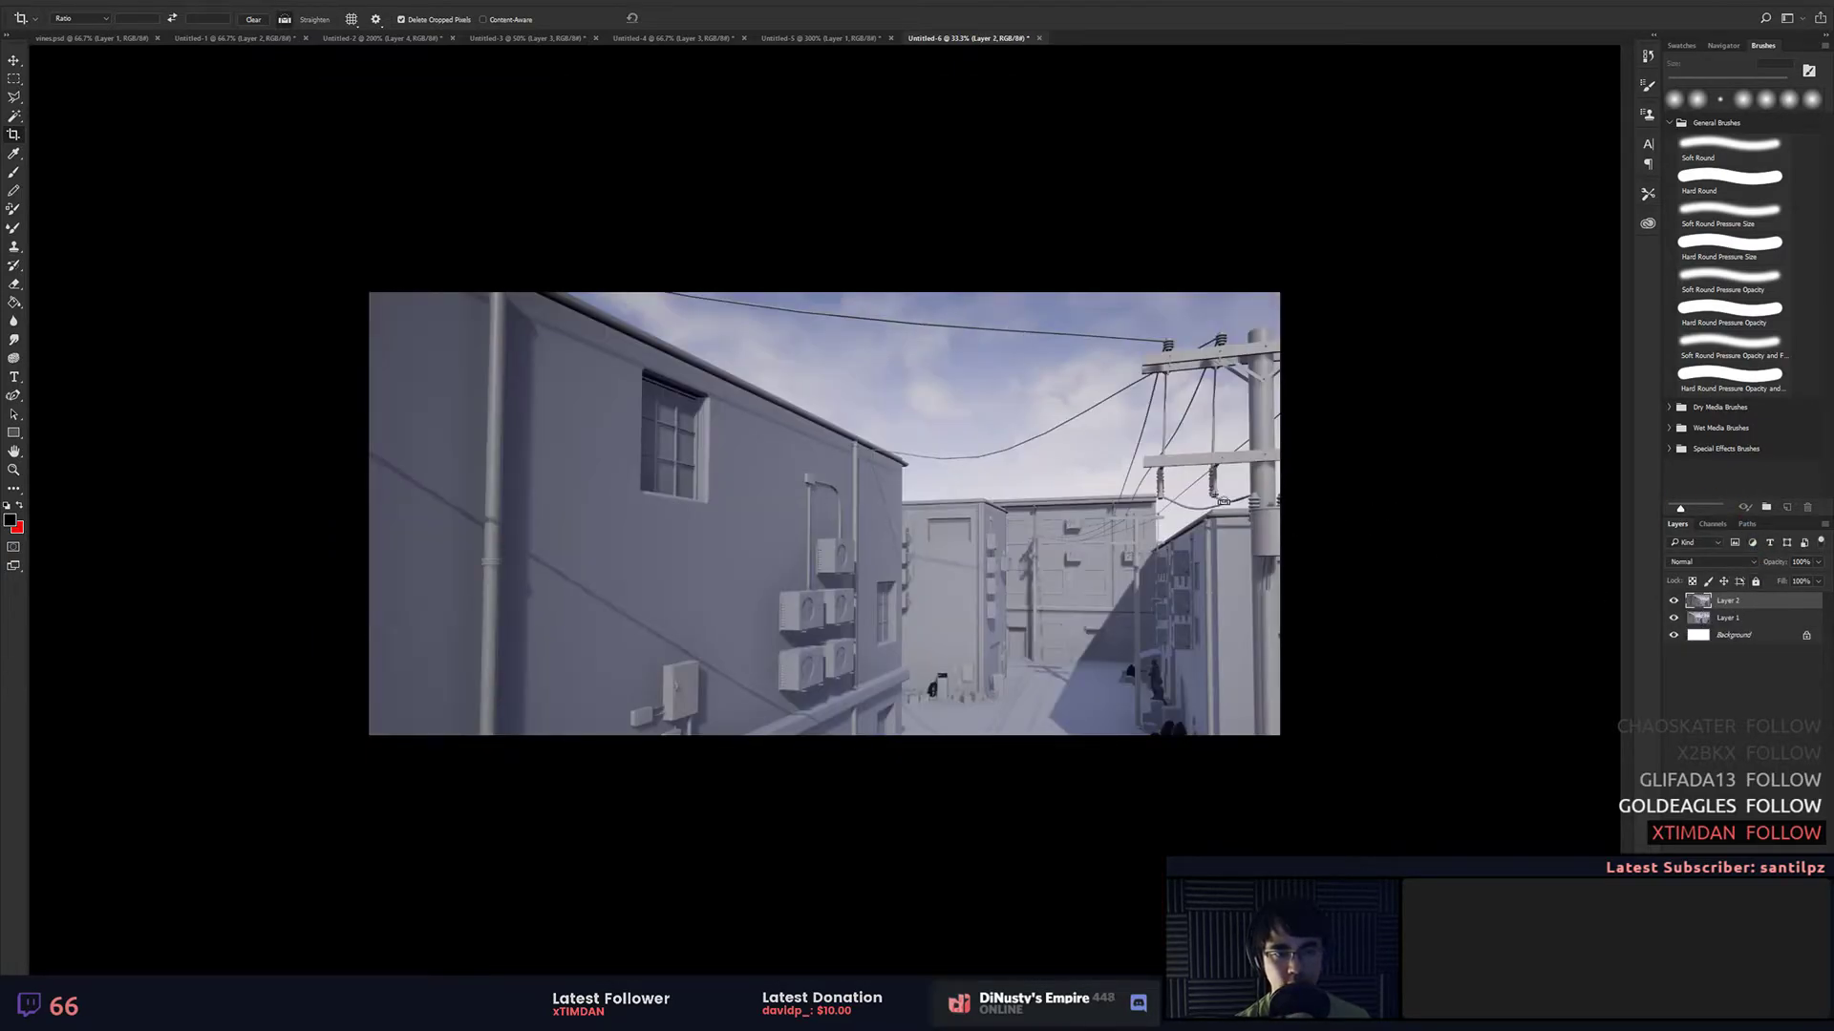
{"action": "key", "text": "m"}
{"action": "left_click_drag", "start_coordinate": [1184, 518], "coordinate": [1027, 499]}
{"action": "left_click_drag", "start_coordinate": [1101, 526], "coordinate": [1071, 461]}
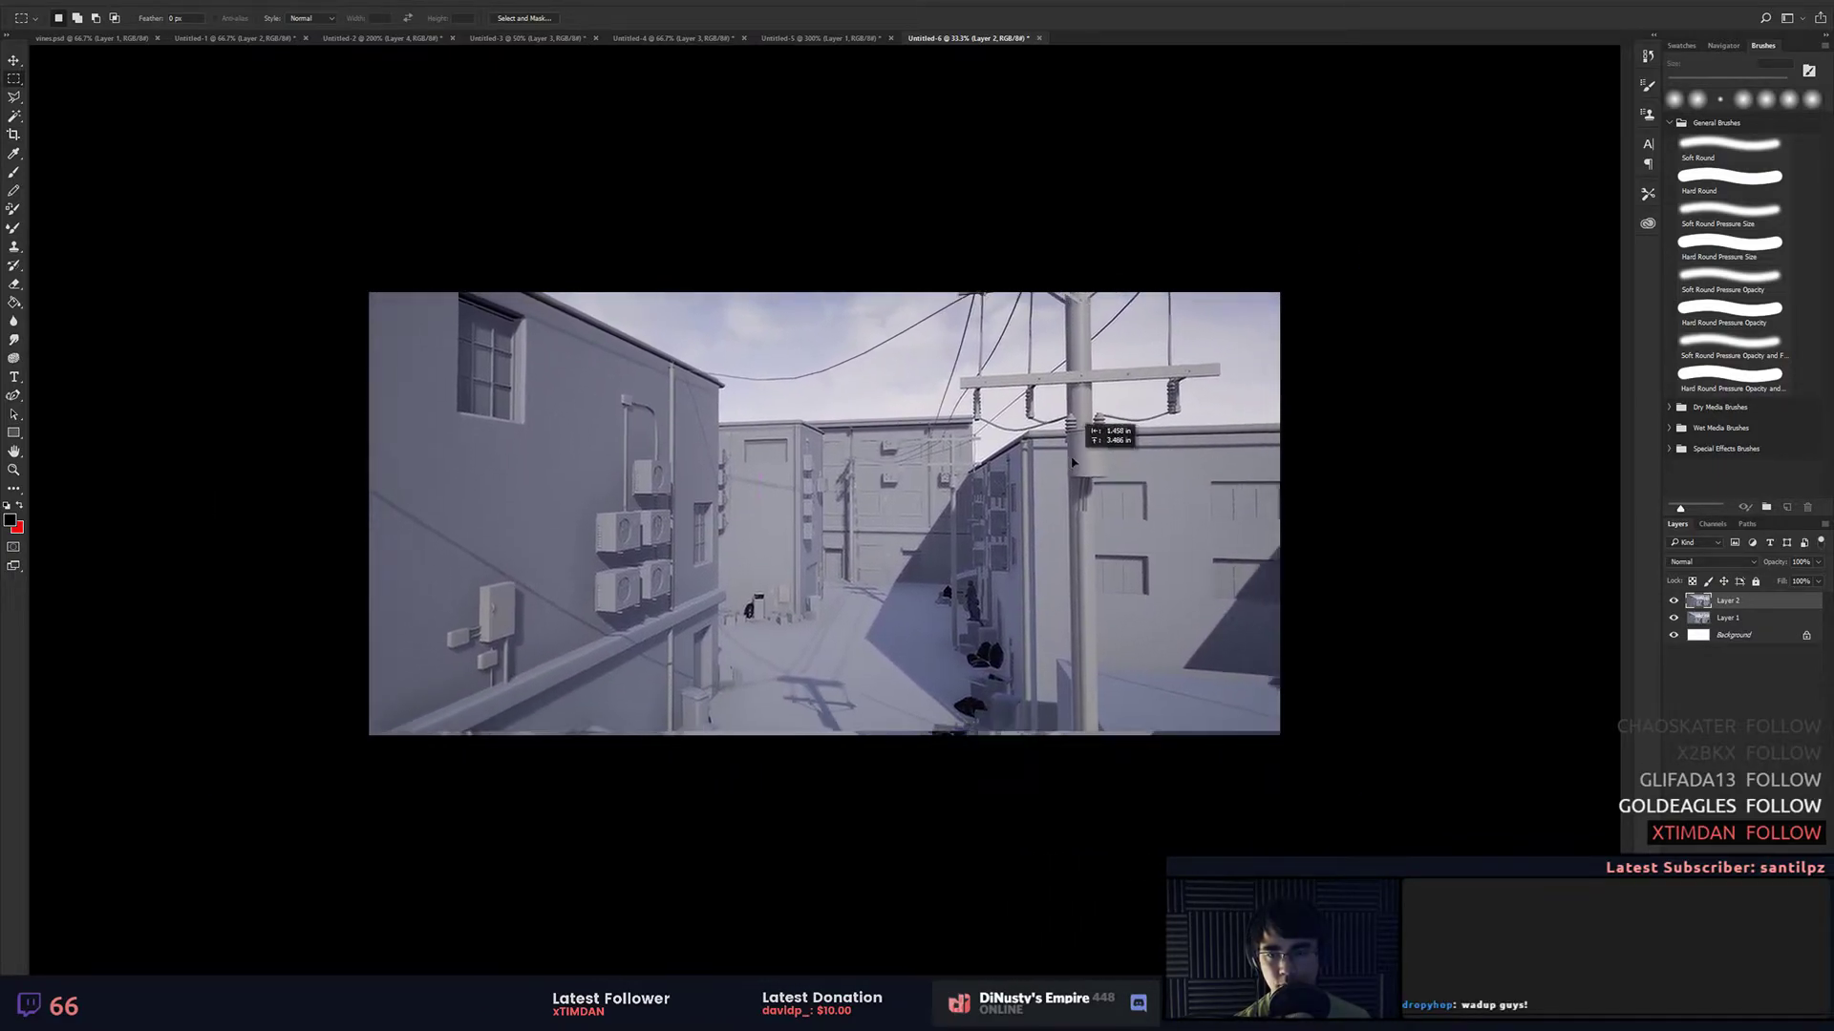
{"action": "left_click_drag", "start_coordinate": [774, 543], "coordinate": [981, 495]}
{"action": "left_click_drag", "start_coordinate": [856, 524], "coordinate": [882, 571]}
{"action": "mouse_move", "coordinate": [1191, 468]}
{"action": "left_mouse_down"}
{"action": "mouse_move", "coordinate": [1124, 439]}
{"action": "mouse_move", "coordinate": [1155, 460]}
{"action": "mouse_move", "coordinate": [1250, 461]}
{"action": "mouse_move", "coordinate": [1177, 450]}
{"action": "mouse_move", "coordinate": [1160, 480]}
{"action": "left_mouse_up"}
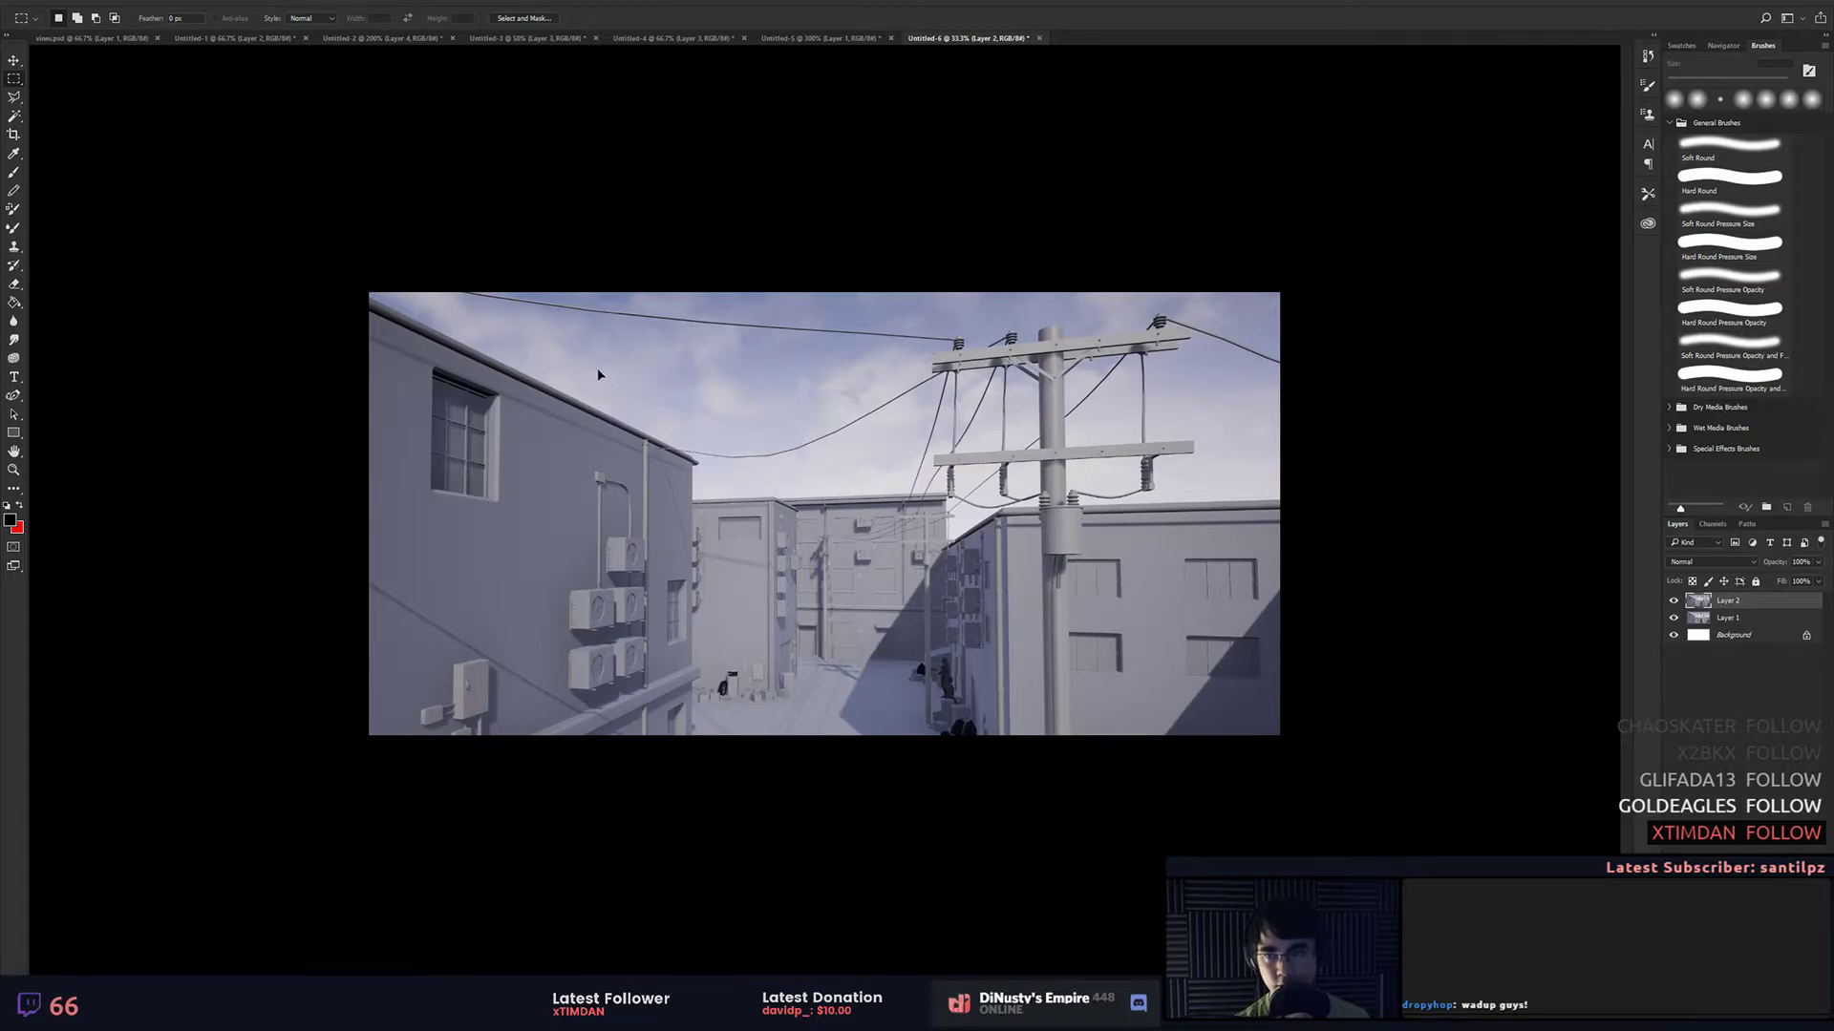
{"action": "left_click_drag", "start_coordinate": [598, 373], "coordinate": [605, 382]}
{"action": "left_click_drag", "start_coordinate": [696, 628], "coordinate": [686, 629]}
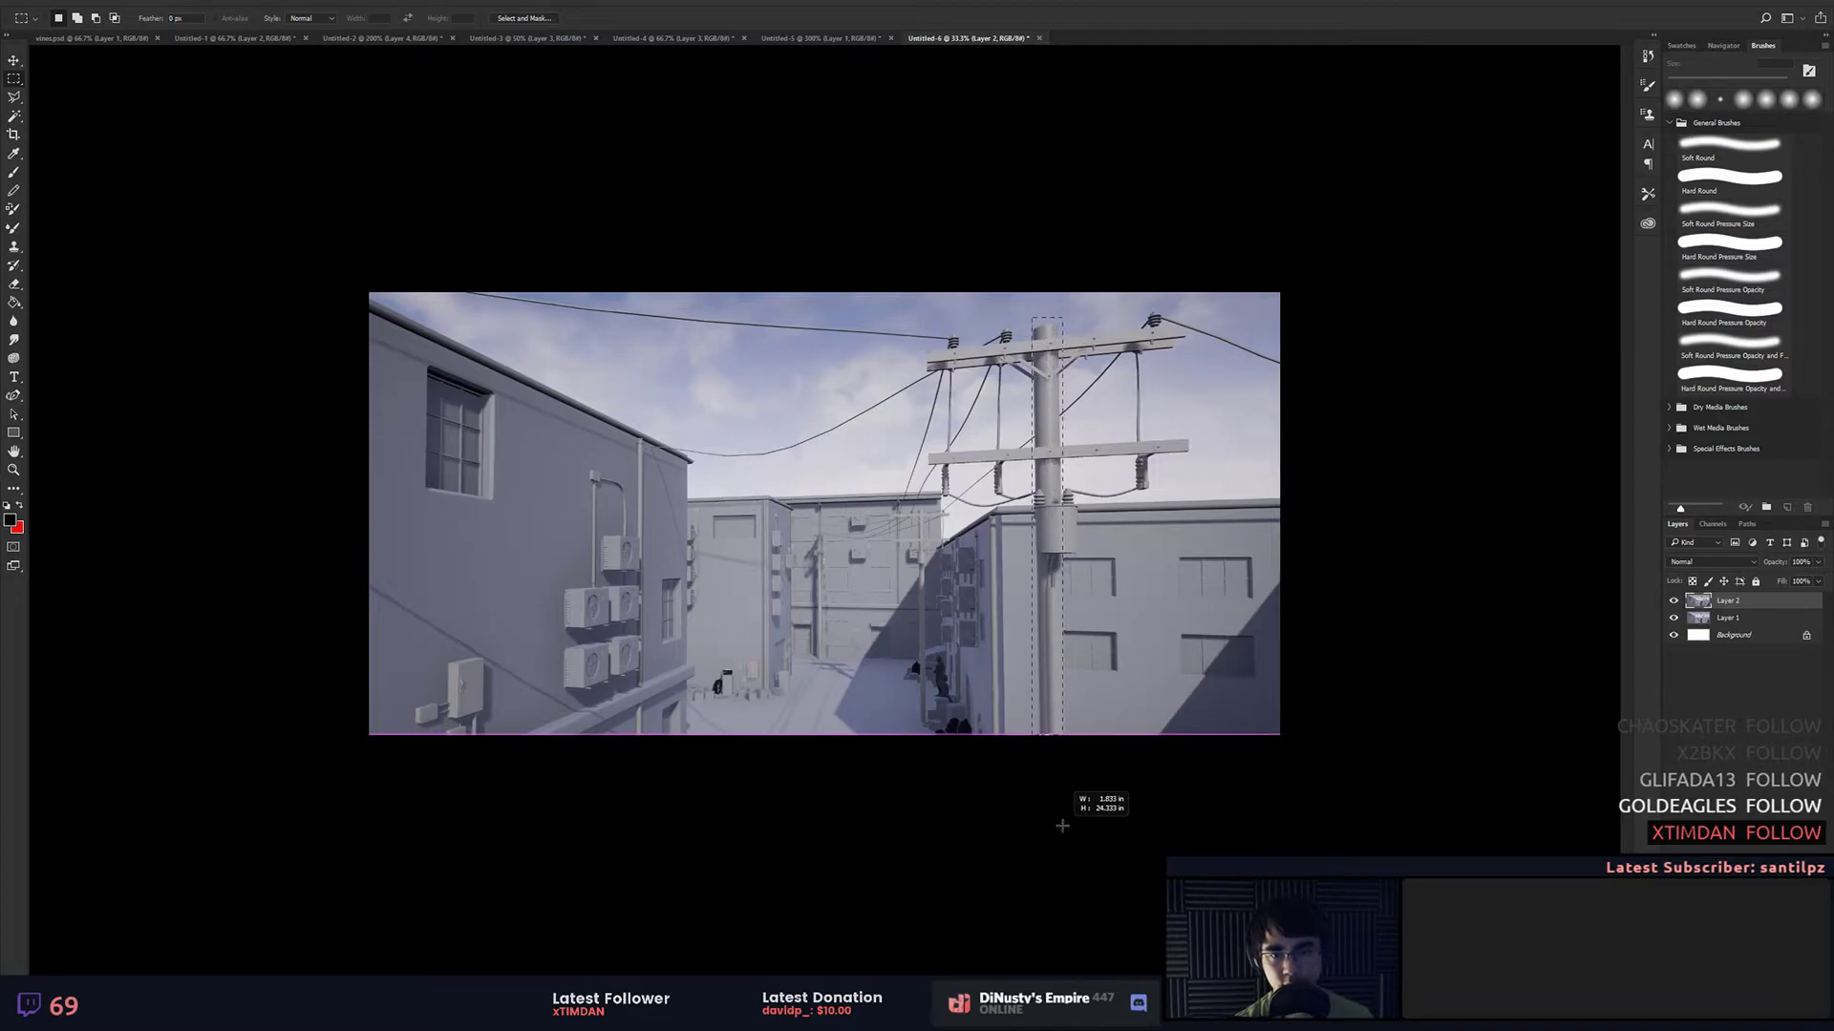
Step: Outline the utility pole's shaft and crossarms with temporary rectangular selections, and inspect its insulators and transformer close up
{"action": "left_click_drag", "start_coordinate": [929, 307], "coordinate": [1281, 460]}
{"action": "left_click", "coordinate": [976, 367]}
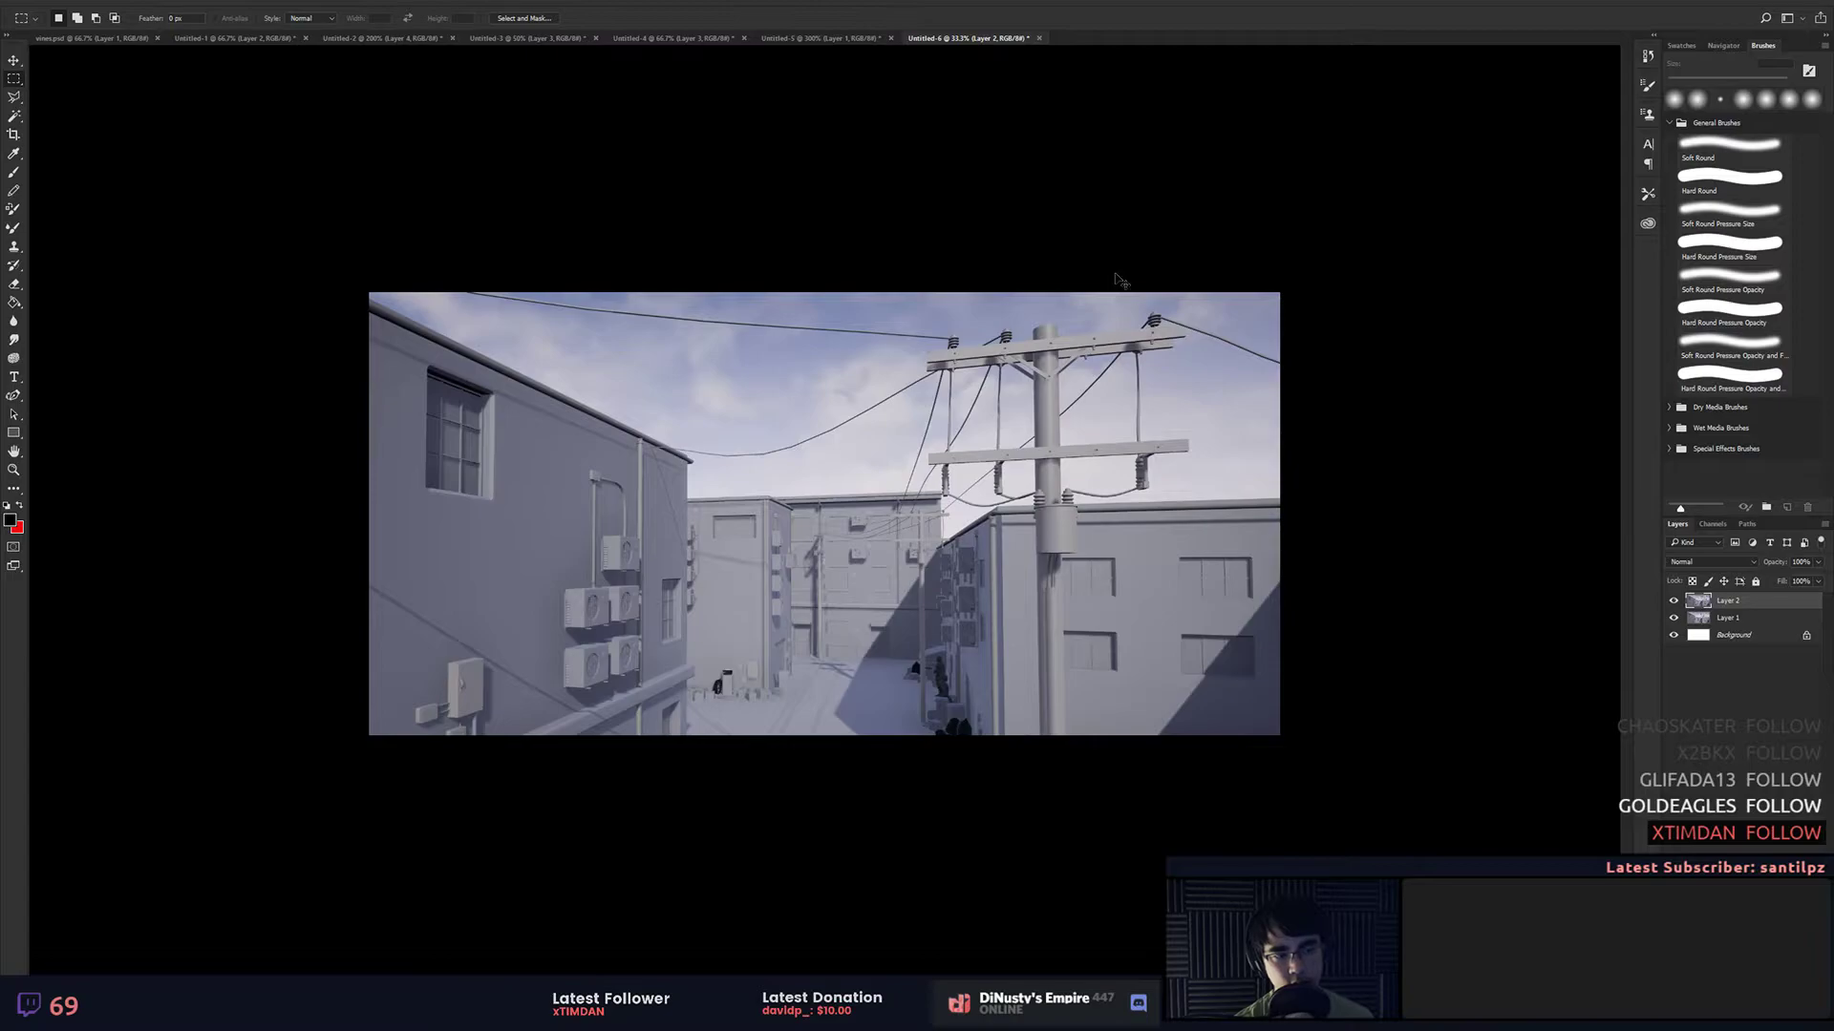
{"action": "key", "text": "ctrl+plus"}
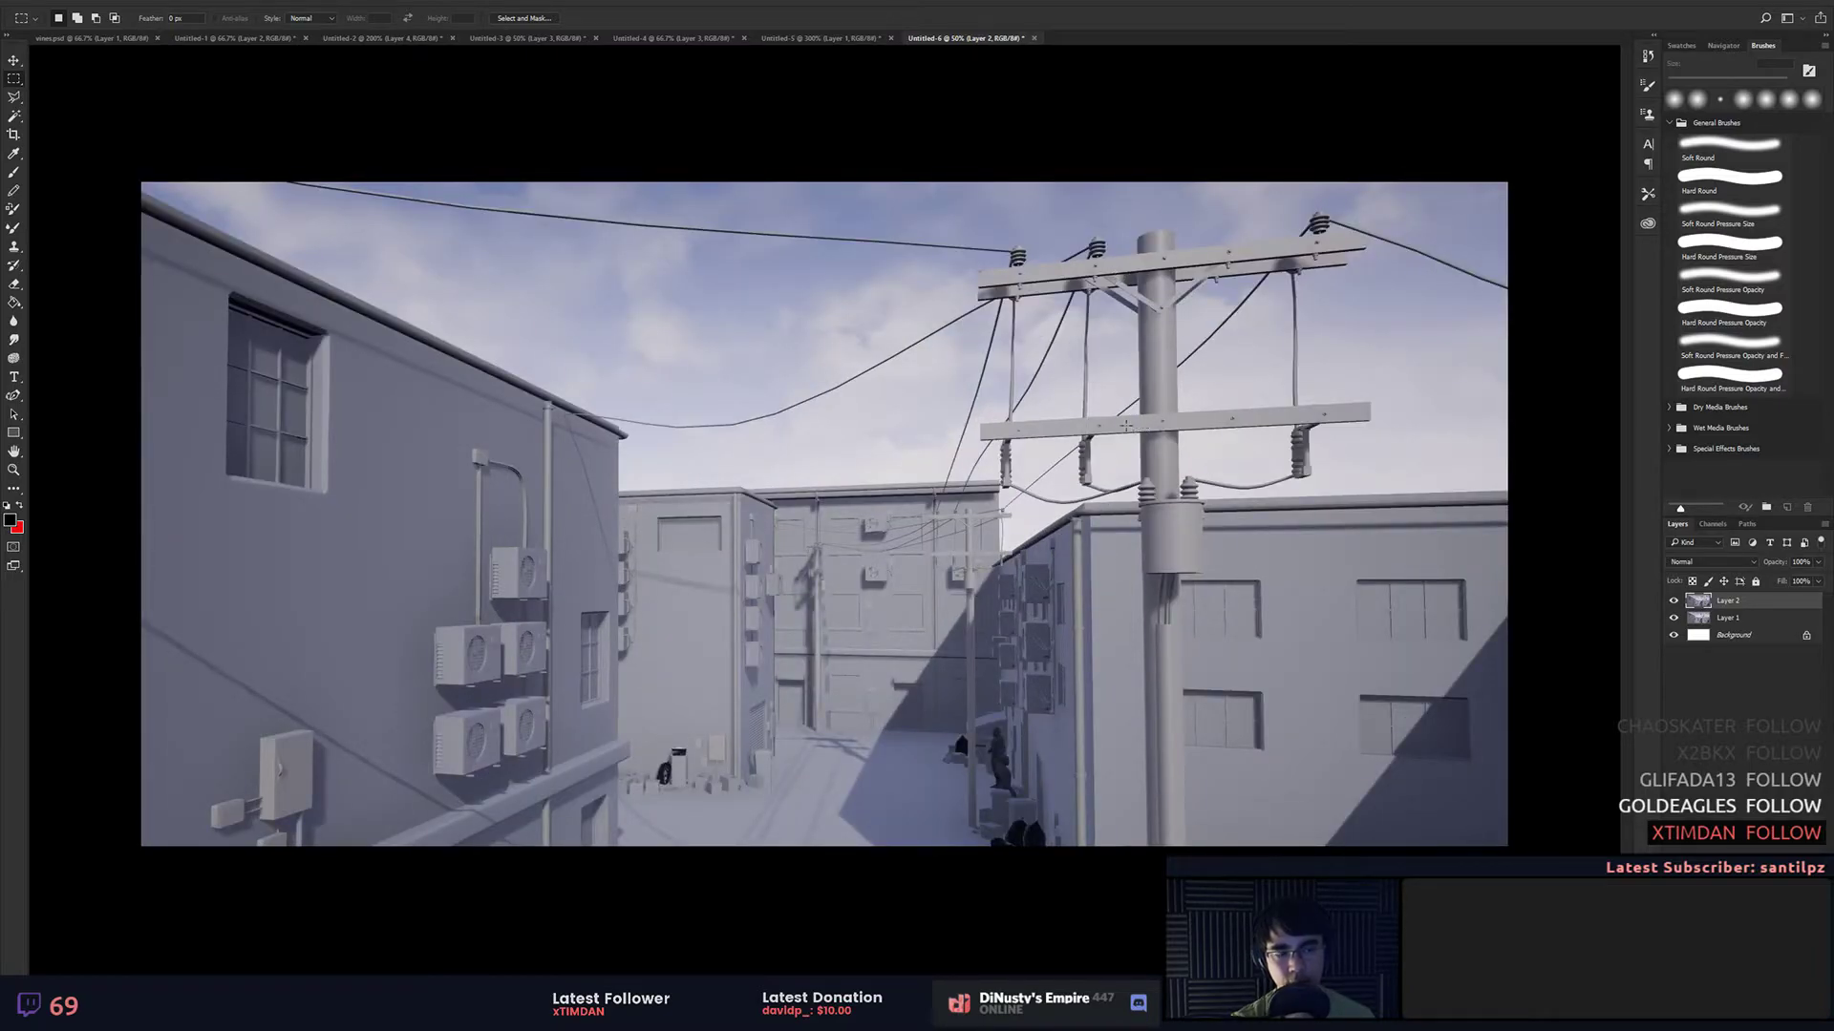
{"action": "key", "text": "ctrl+minus"}
{"action": "key", "text": "ctrl+plus"}
{"action": "key", "text": "ctrl+plus"}
{"action": "left_click_drag", "start_coordinate": [1543, 478], "coordinate": [1179, 431]}
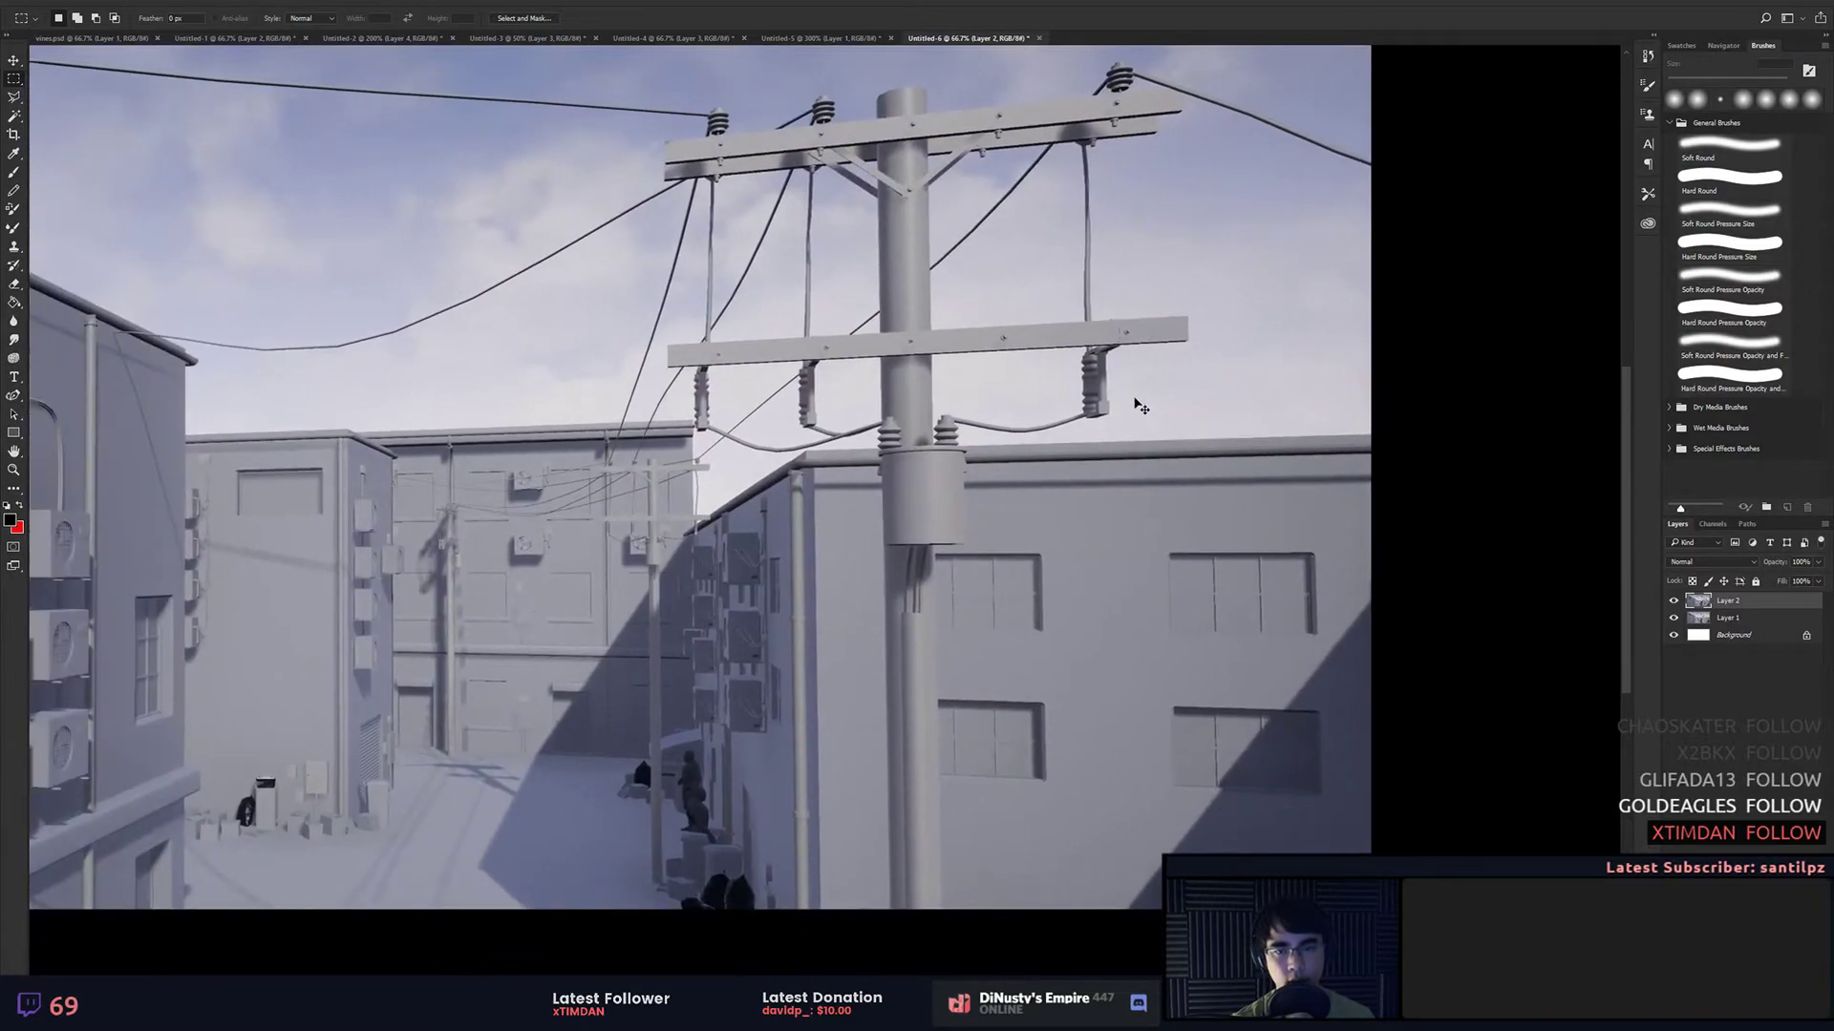
{"action": "key", "text": "ctrl+plus"}
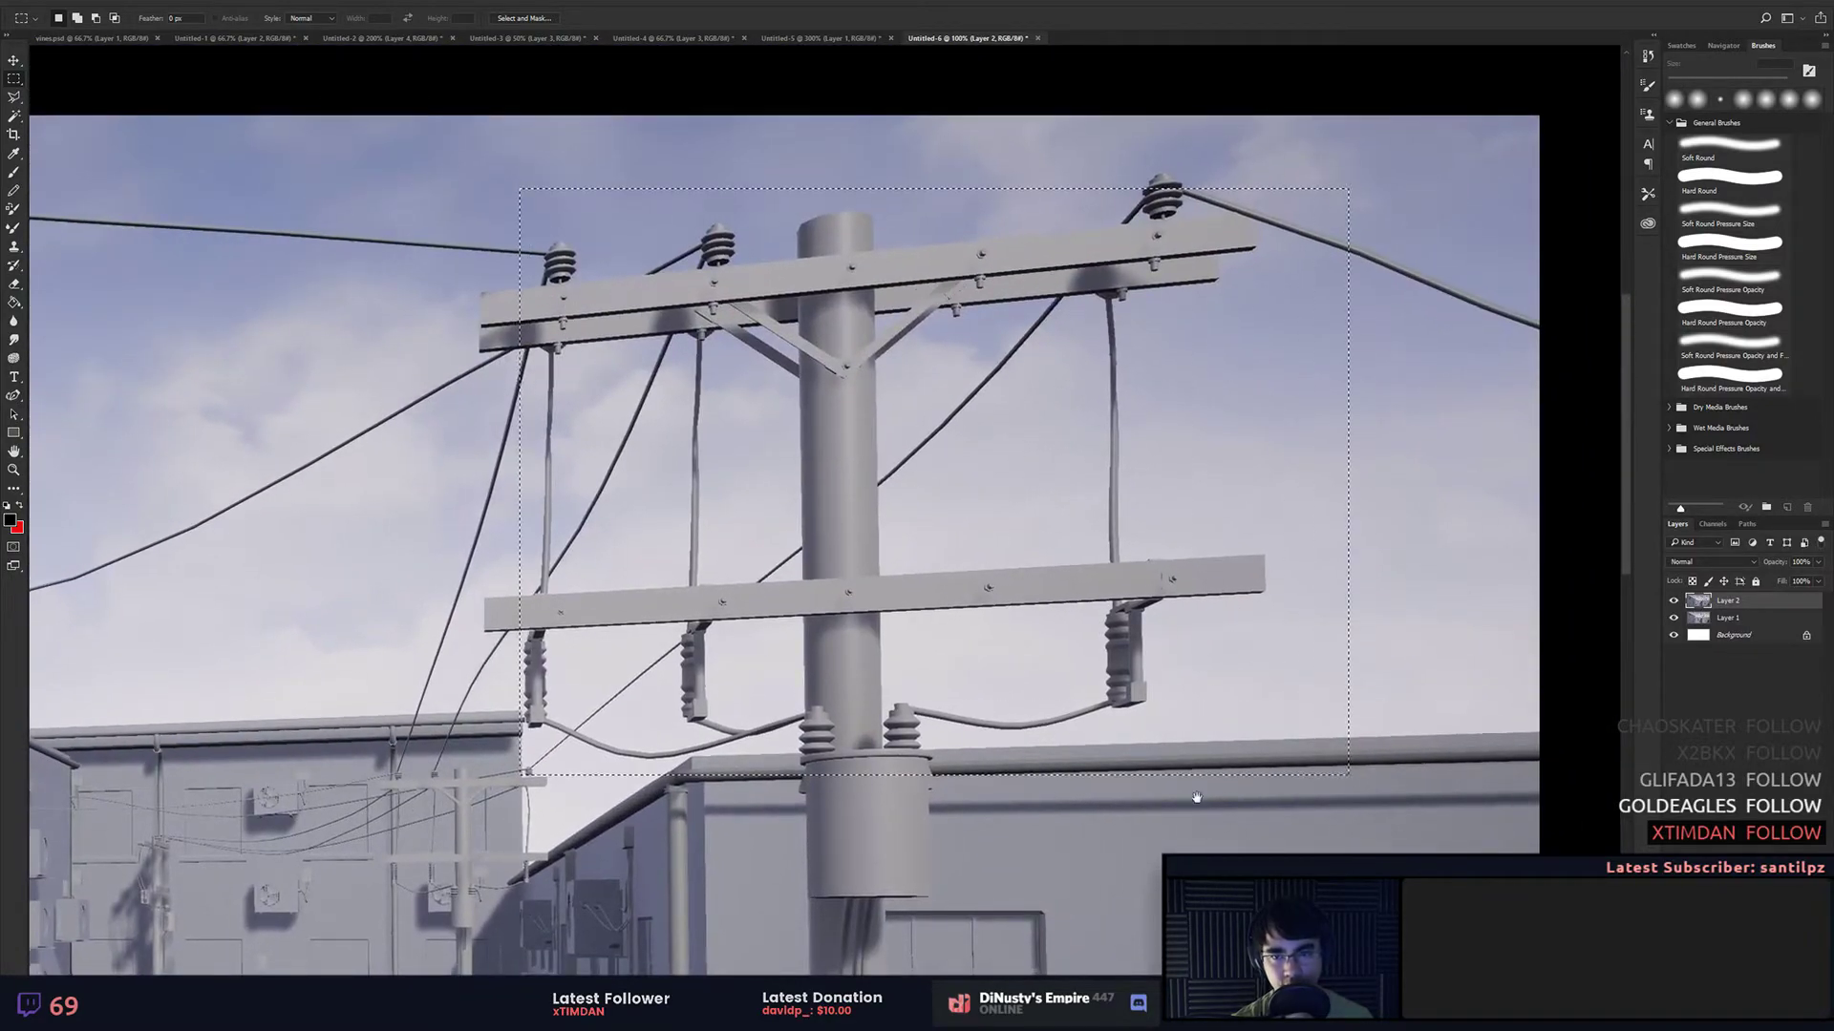
{"action": "left_click_drag", "start_coordinate": [1197, 797], "coordinate": [1341, 506]}
{"action": "left_click", "coordinate": [1261, 499]}
{"action": "left_click_drag", "start_coordinate": [1142, 605], "coordinate": [1103, 509]}
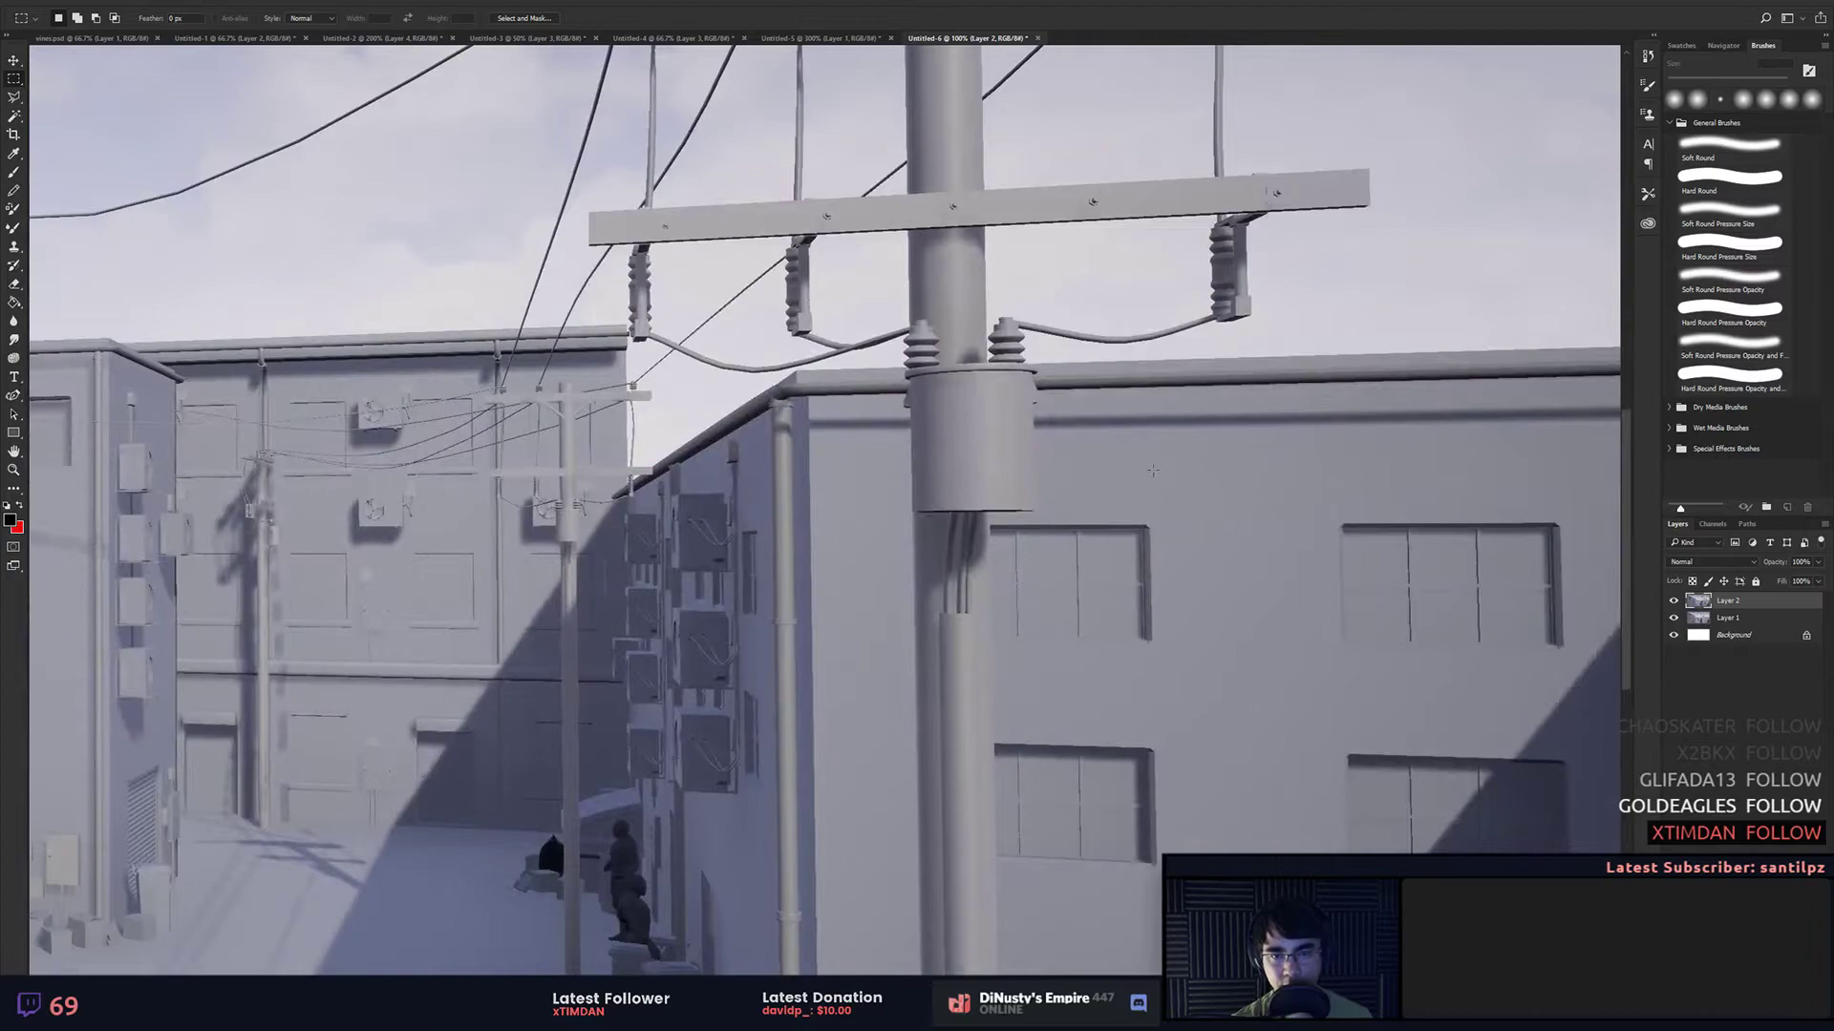
Step: Box areas of the pole's shaft, transformer and the windowed wall behind it with temporary selections to discuss their proportions
{"action": "key", "text": "ctrl+minus"}
{"action": "key", "text": "ctrl+minus"}
{"action": "key", "text": "ctrl+plus"}
{"action": "left_click_drag", "start_coordinate": [1222, 547], "coordinate": [725, 473]}
{"action": "mouse_move", "coordinate": [896, 445]}
{"action": "left_mouse_down"}
{"action": "mouse_move", "coordinate": [933, 405]}
{"action": "mouse_move", "coordinate": [1065, 651]}
{"action": "mouse_move", "coordinate": [929, 367]}
{"action": "left_mouse_up"}
{"action": "key", "text": "ctrl+plus"}
{"action": "left_click_drag", "start_coordinate": [875, 484], "coordinate": [909, 579]}
{"action": "left_click_drag", "start_coordinate": [938, 682], "coordinate": [941, 654]}
{"action": "key", "text": "Delete"}
{"action": "left_click_drag", "start_coordinate": [905, 548], "coordinate": [932, 641]}
{"action": "left_click_drag", "start_coordinate": [875, 318], "coordinate": [988, 453]}
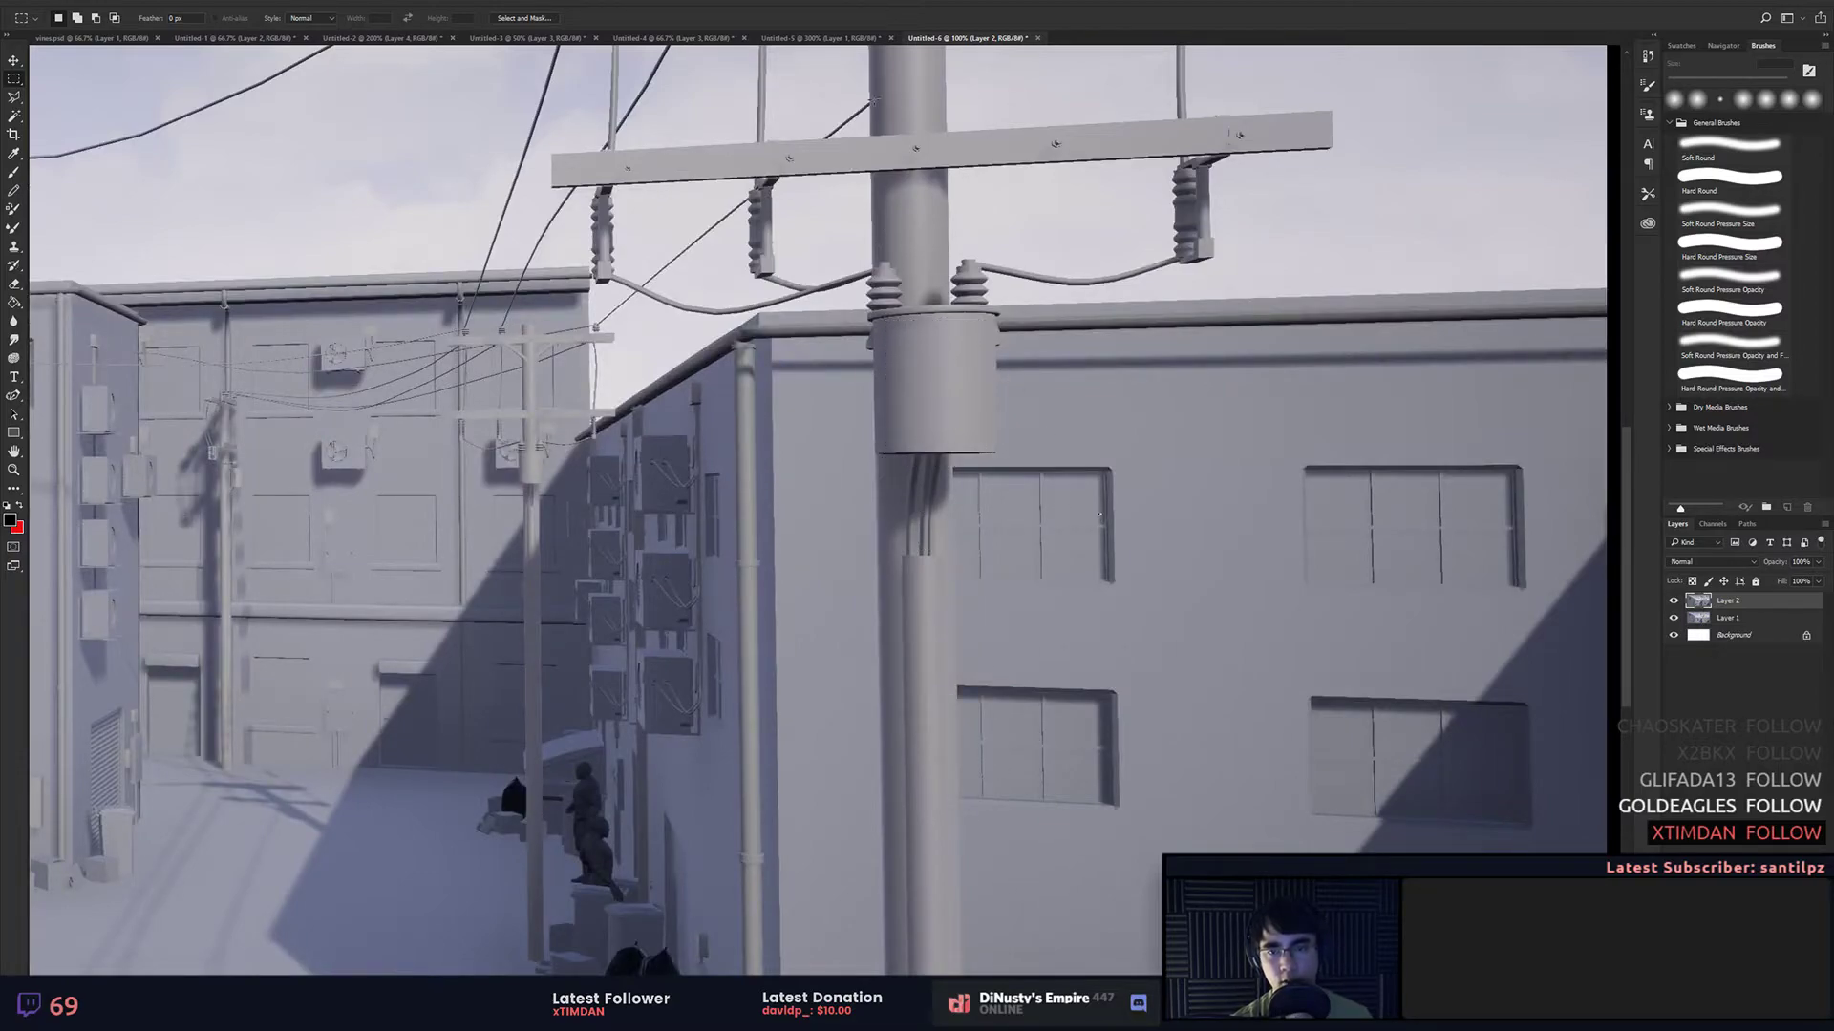
{"action": "mouse_move", "coordinate": [874, 101]}
{"action": "left_mouse_down"}
{"action": "mouse_move", "coordinate": [973, 827]}
{"action": "mouse_move", "coordinate": [958, 862]}
{"action": "left_mouse_up"}
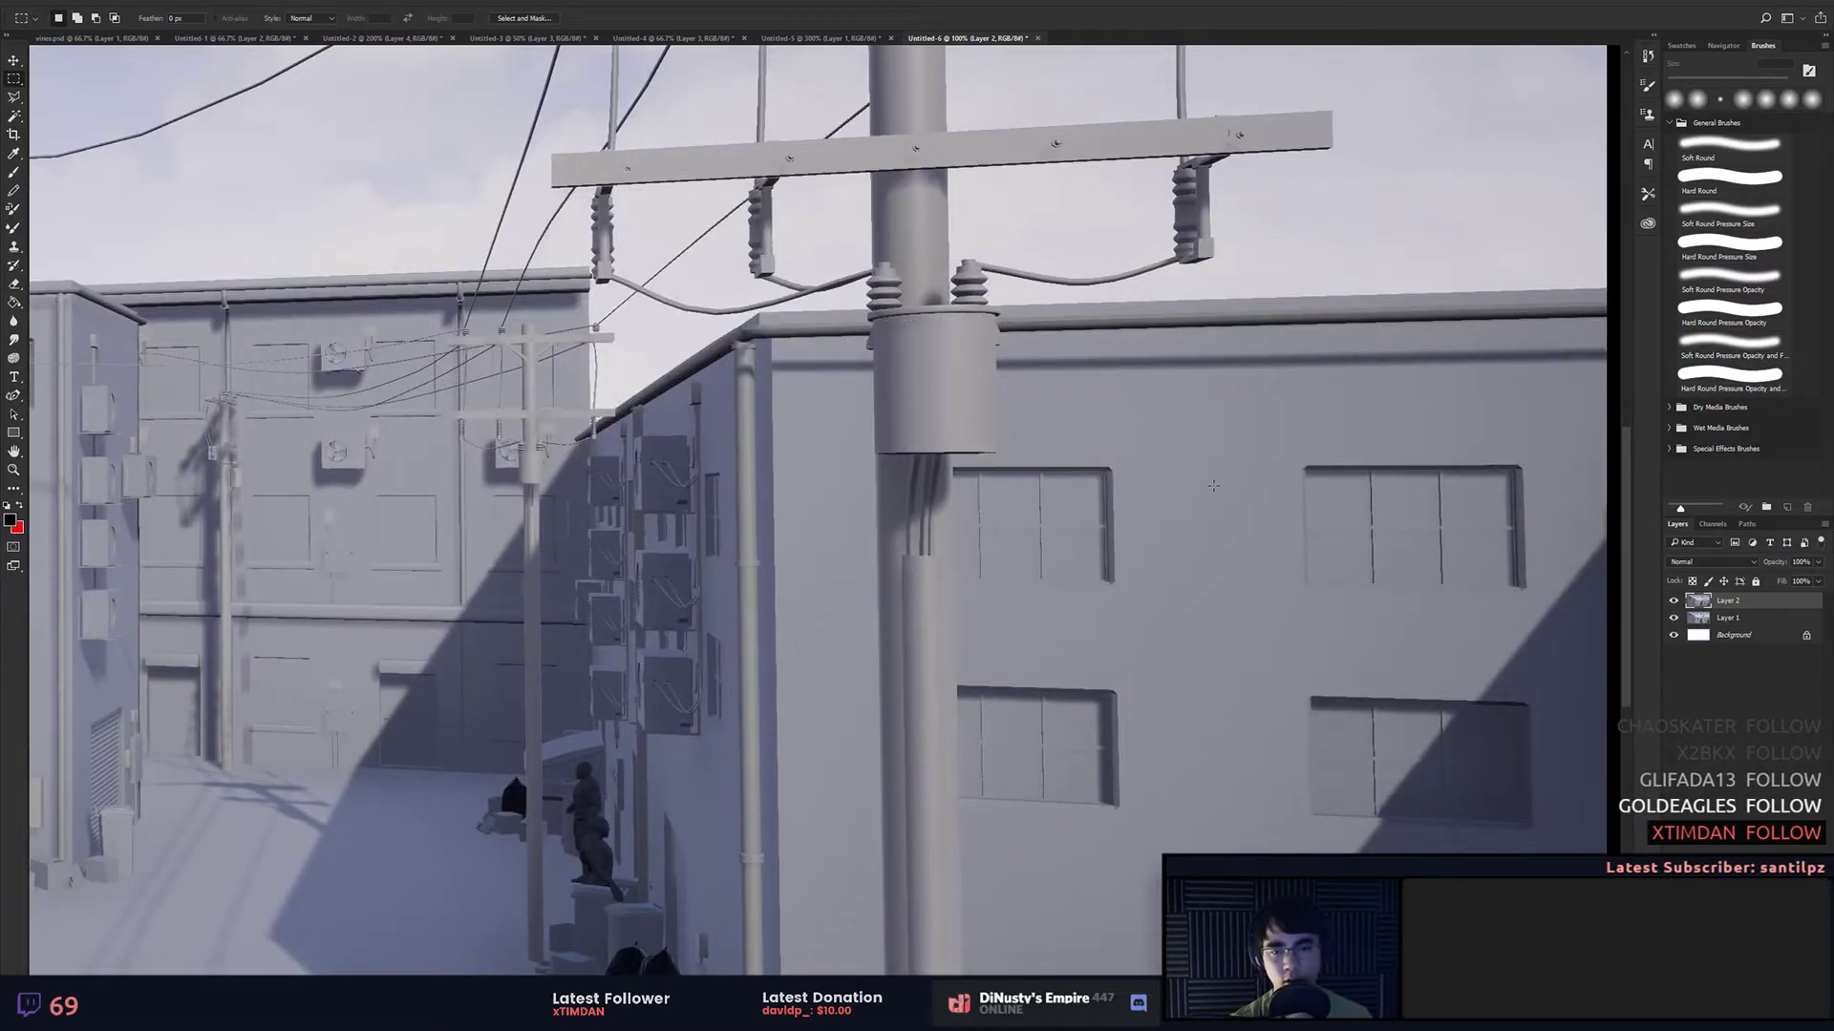
{"action": "left_click_drag", "start_coordinate": [1146, 278], "coordinate": [1203, 687]}
{"action": "left_click", "coordinate": [1241, 687]}
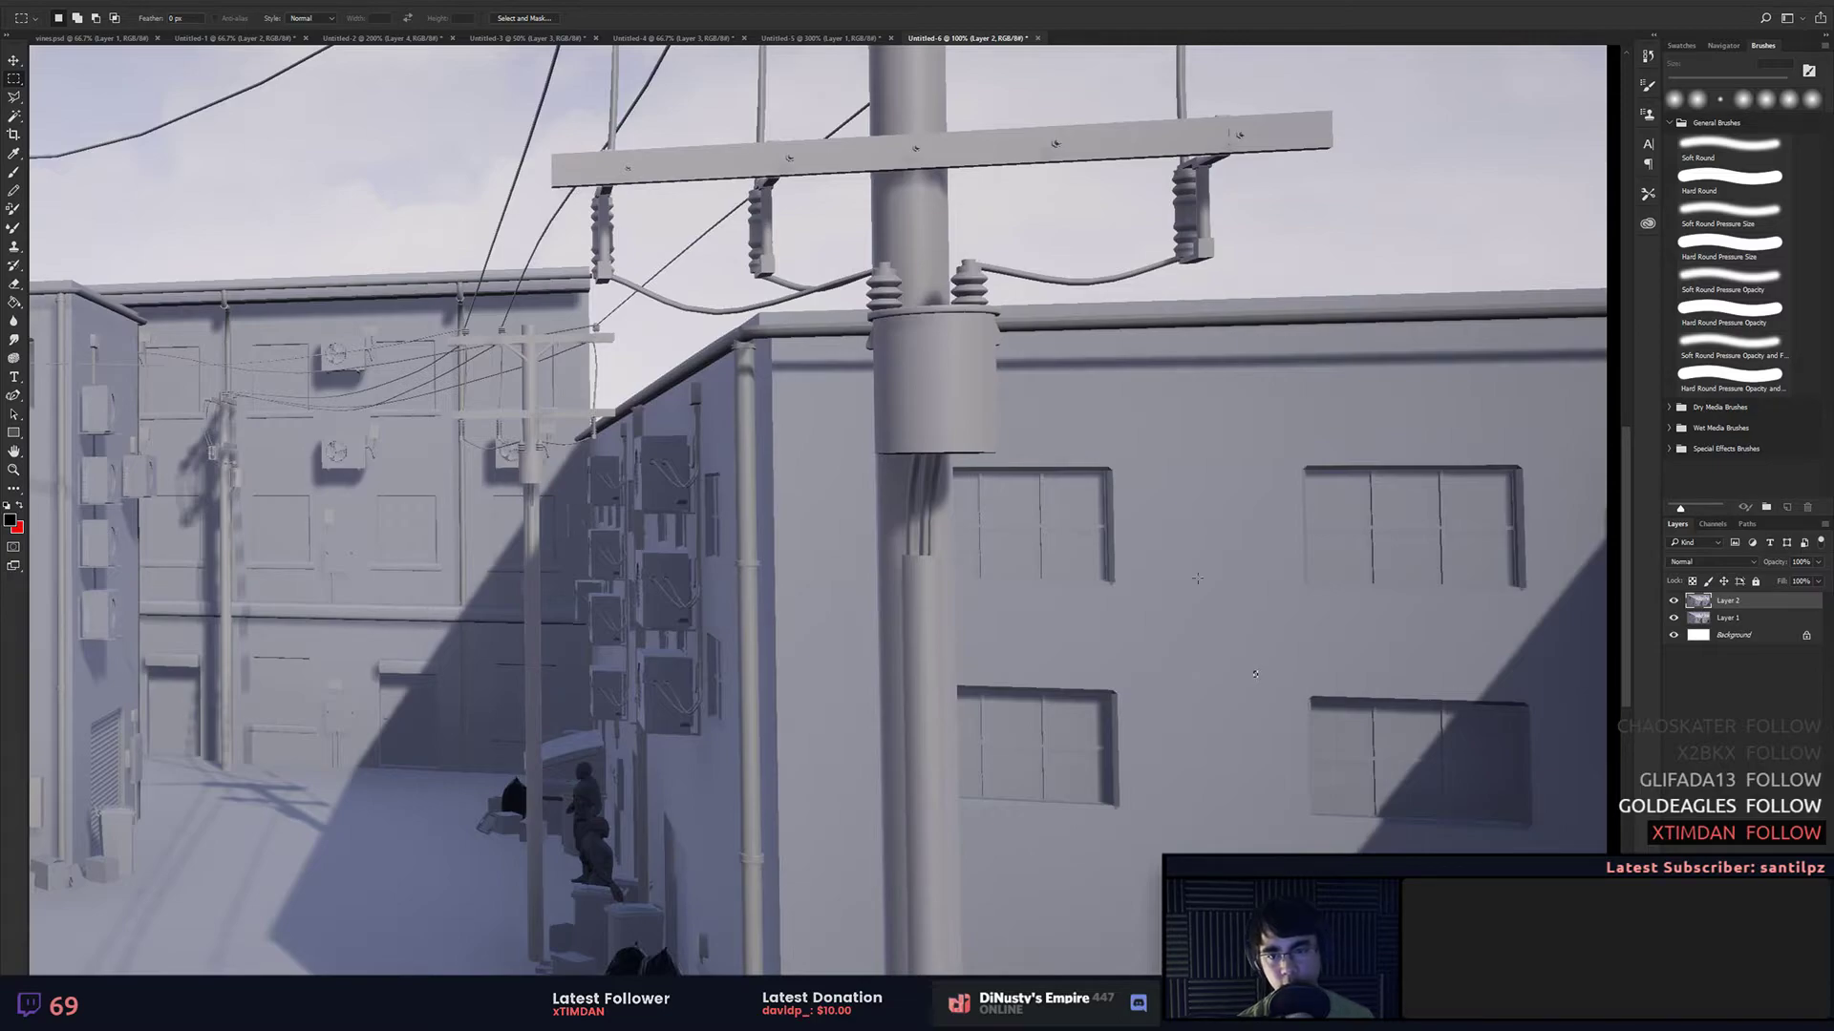
{"action": "key", "text": "ctrl+minus"}
{"action": "key", "text": "ctrl+minus"}
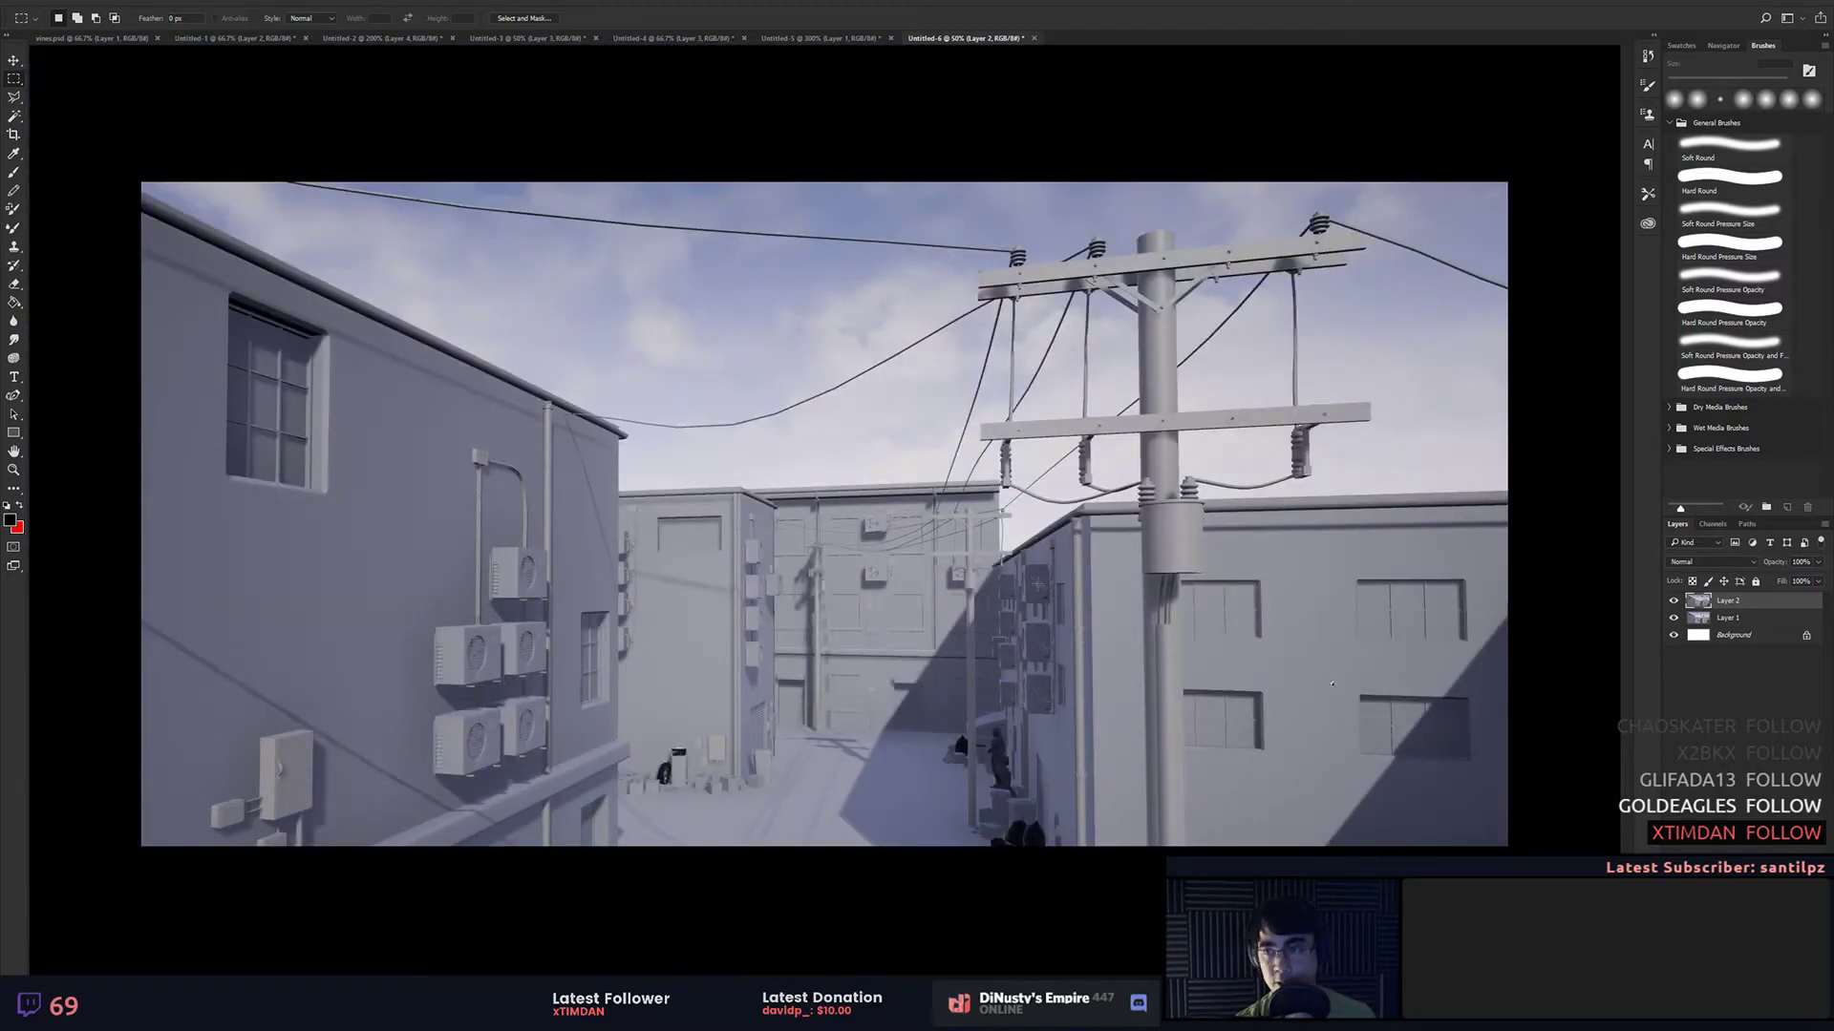
Step: Copy the second AlleyWayWIP picture from the browser album and paste it as a layer over the cropped alley picture in Photoshop
{"action": "key", "text": "alt+Tab"}
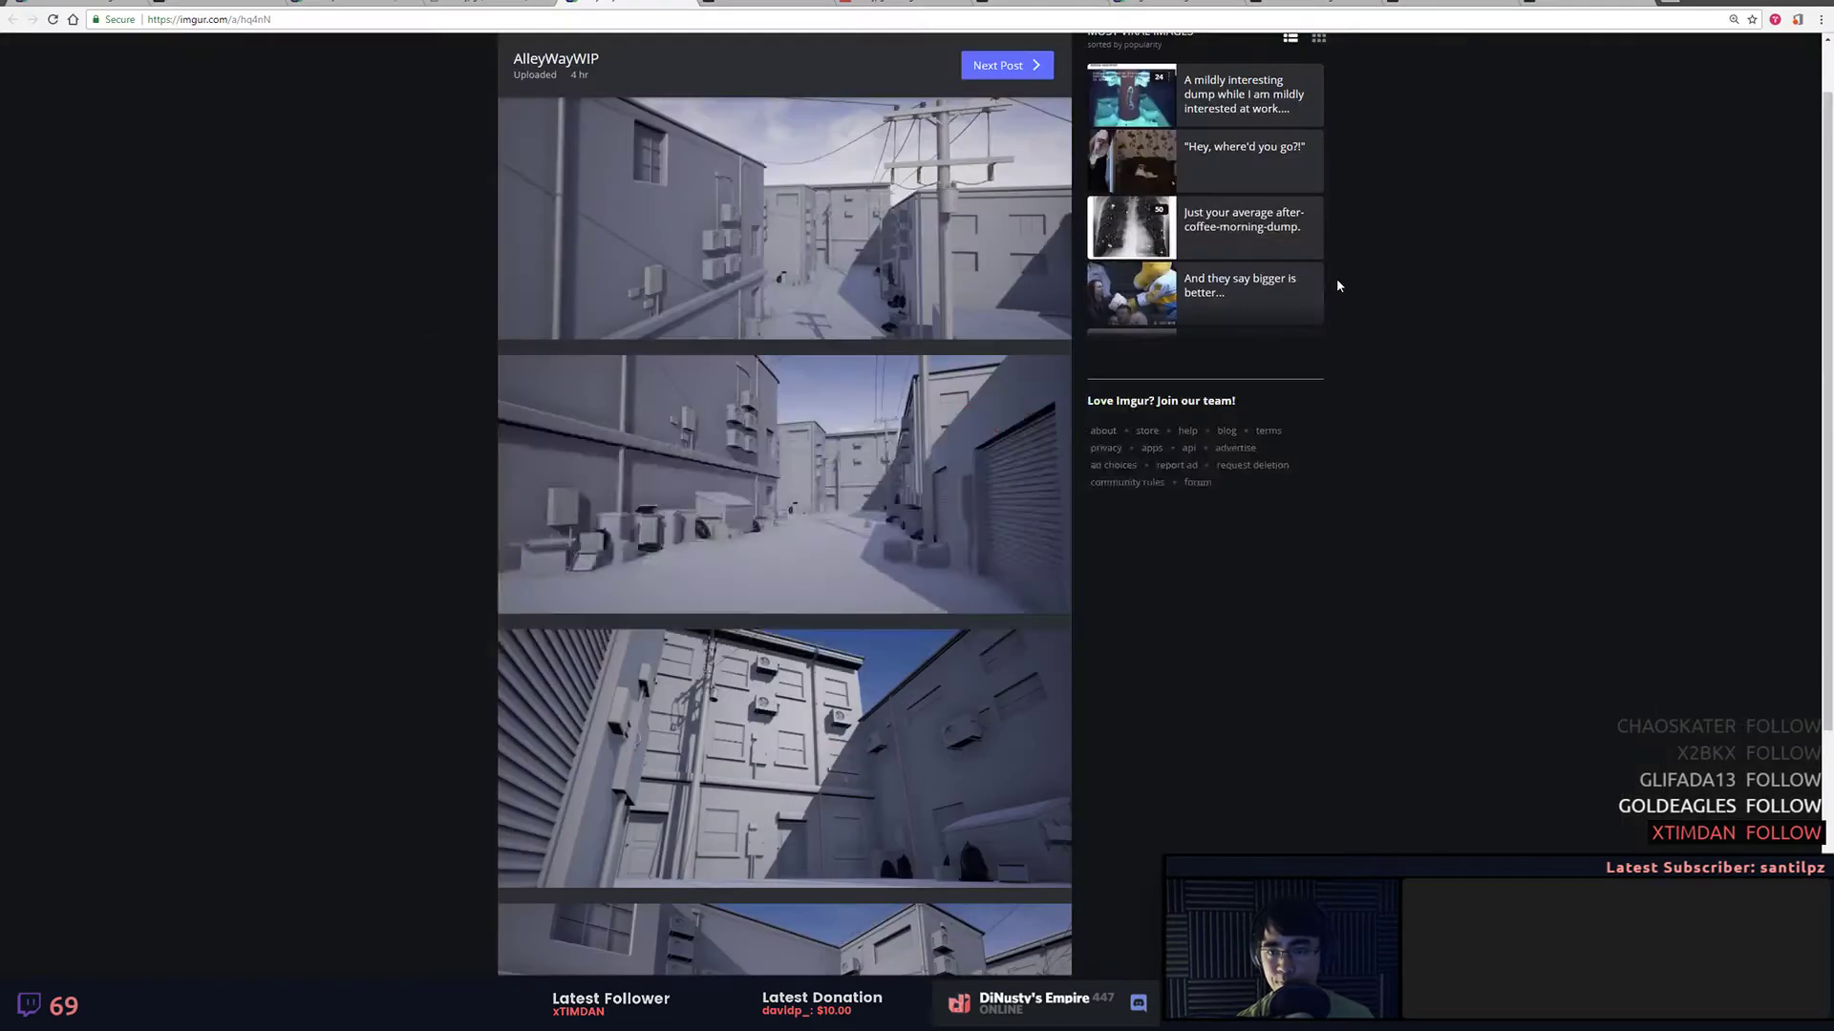
{"action": "left_click", "coordinate": [864, 536]}
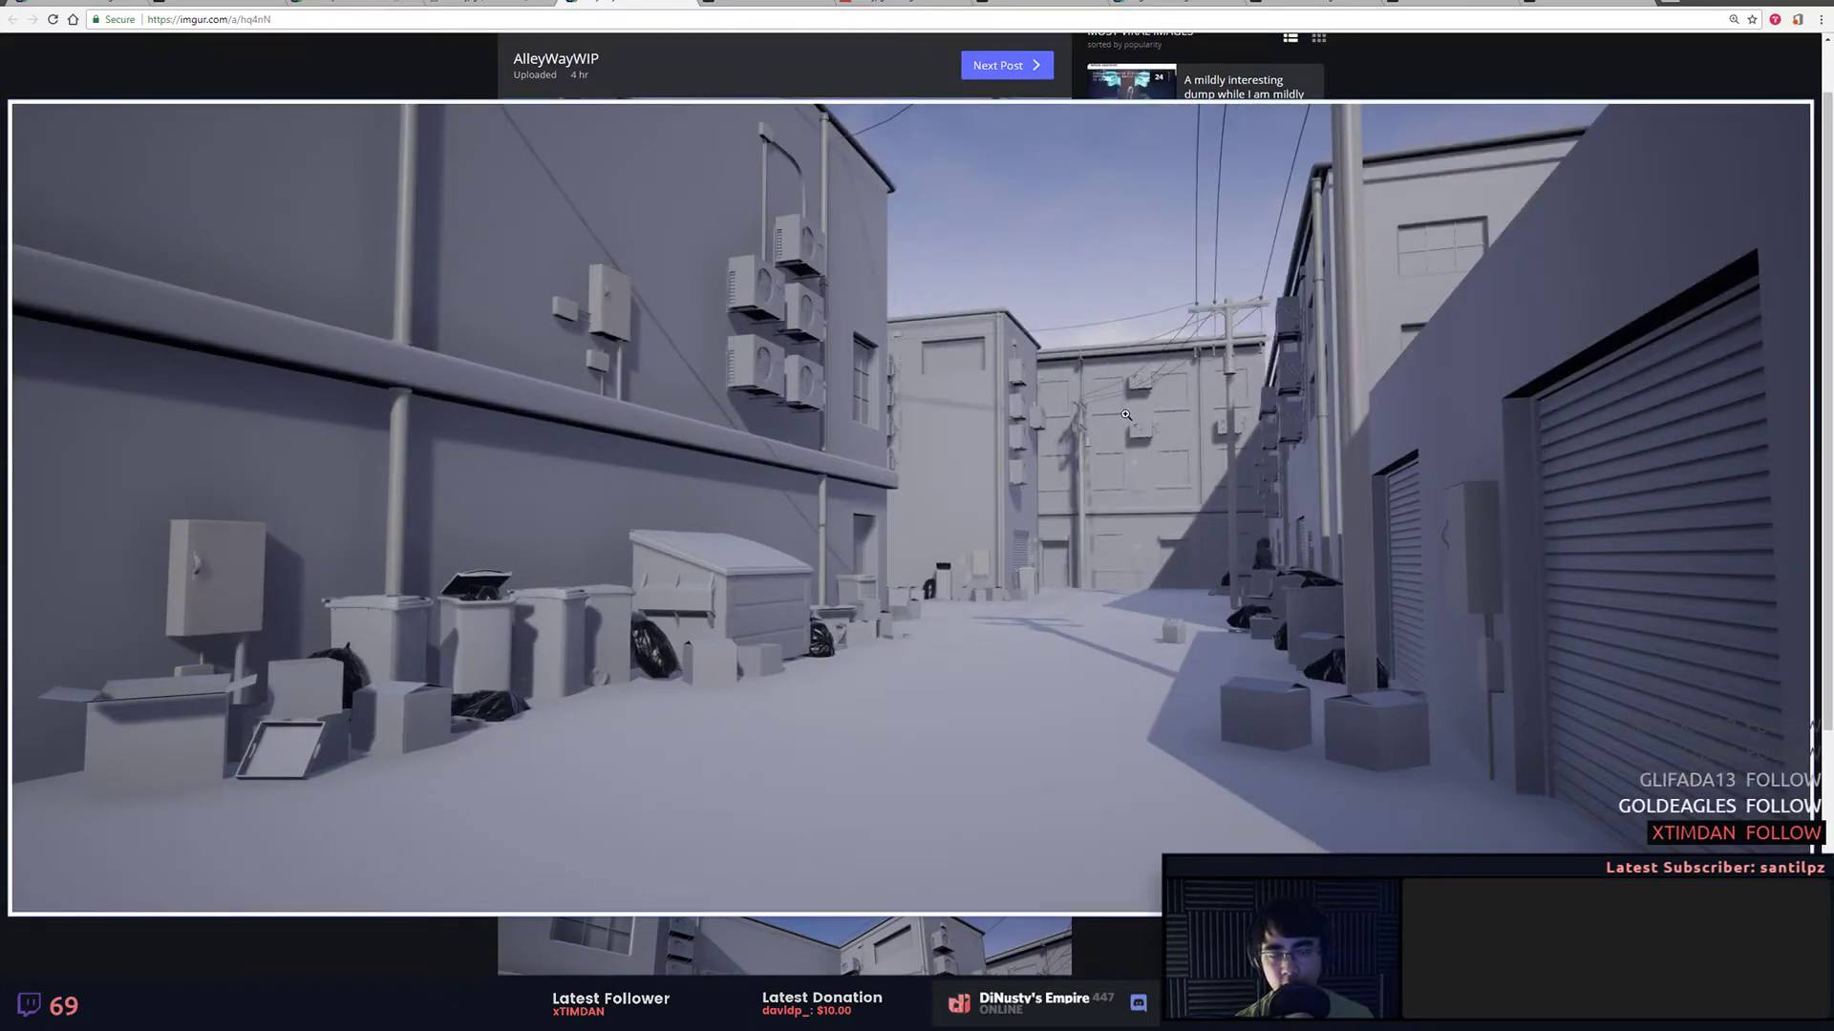
{"action": "right_click", "coordinate": [1226, 559]}
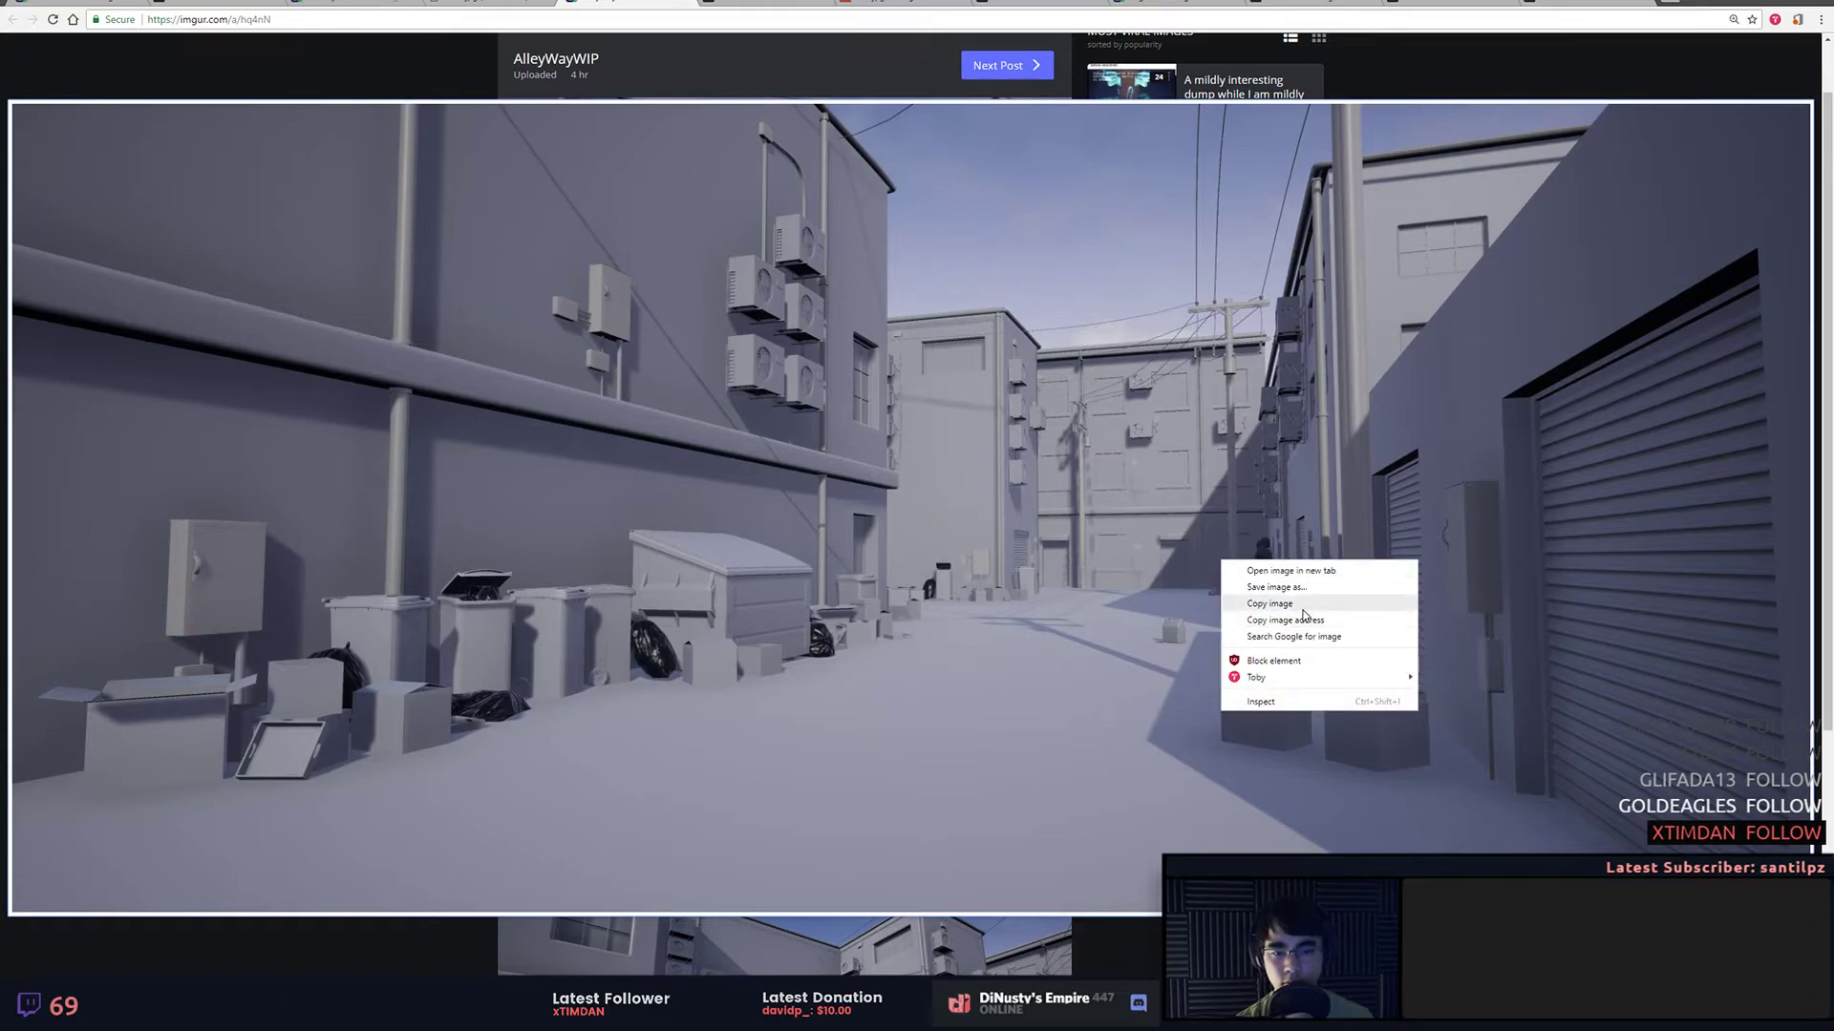
{"action": "key", "text": "Escape"}
{"action": "key", "text": "alt+Tab"}
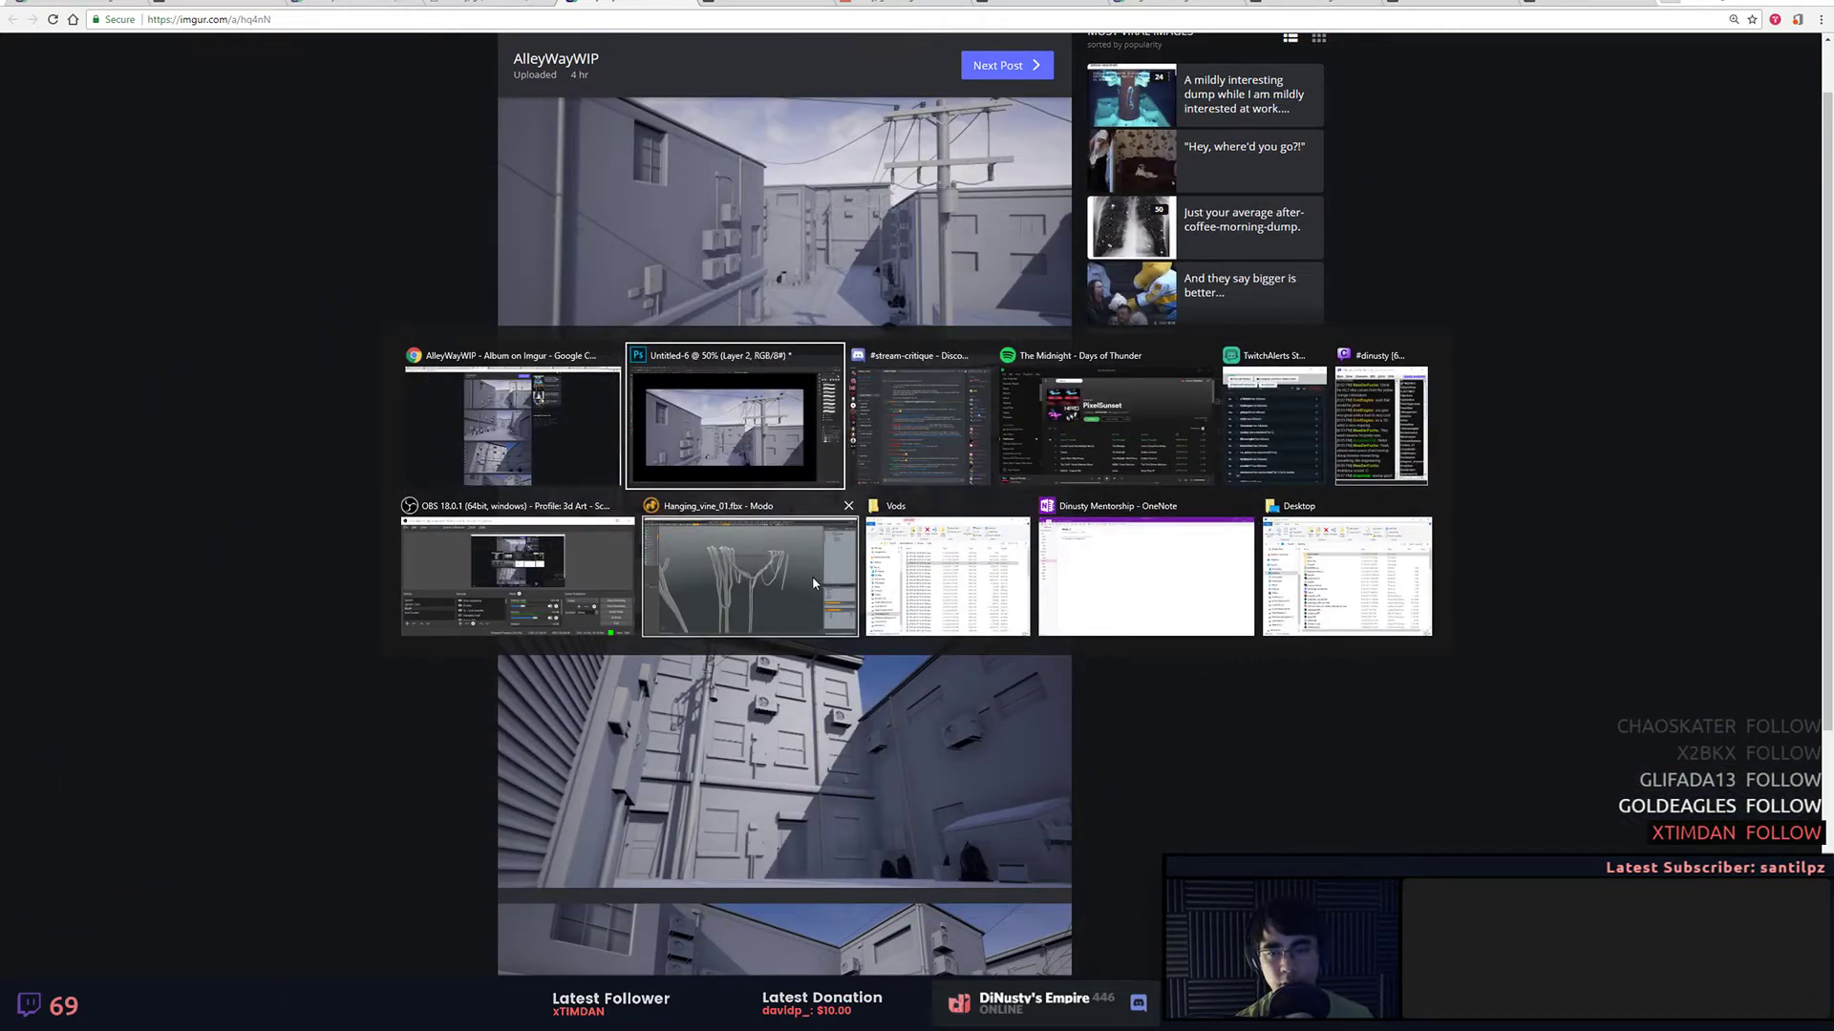
{"action": "left_click", "coordinate": [702, 405]}
{"action": "key", "text": "ctrl+v"}
{"action": "key", "text": "ctrl+t"}
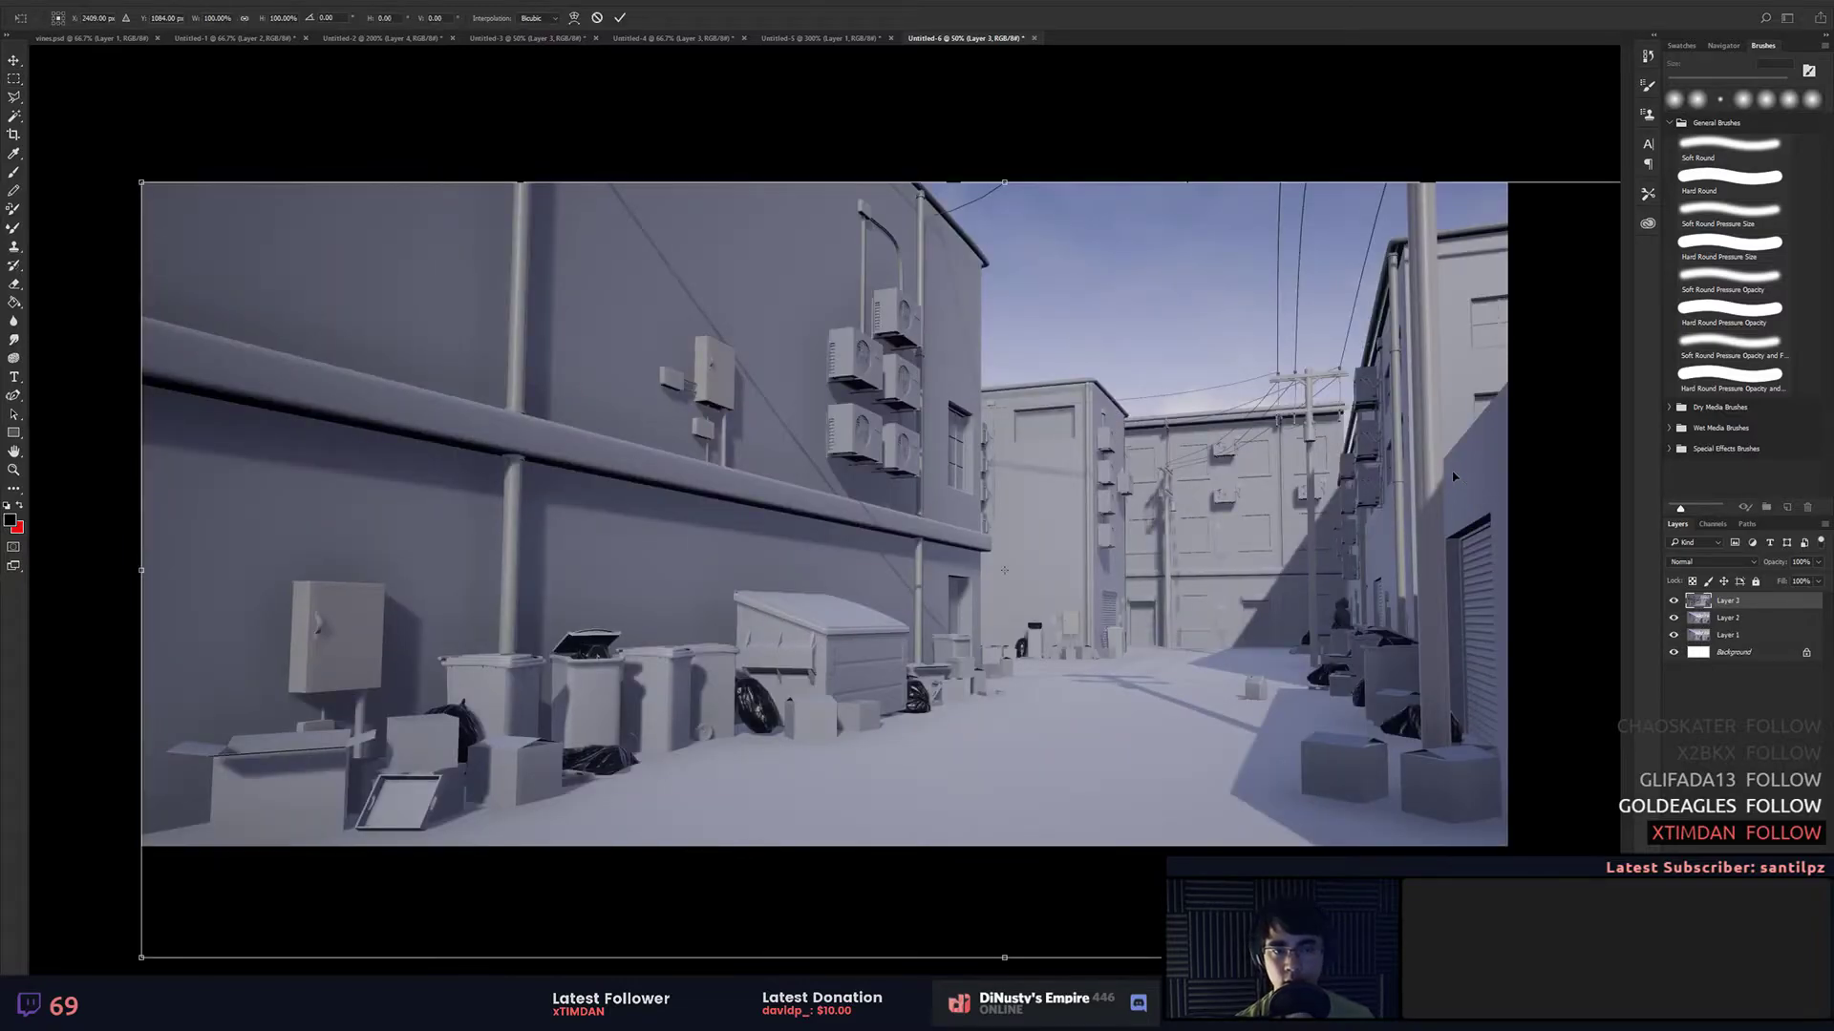
{"action": "key", "text": "m"}
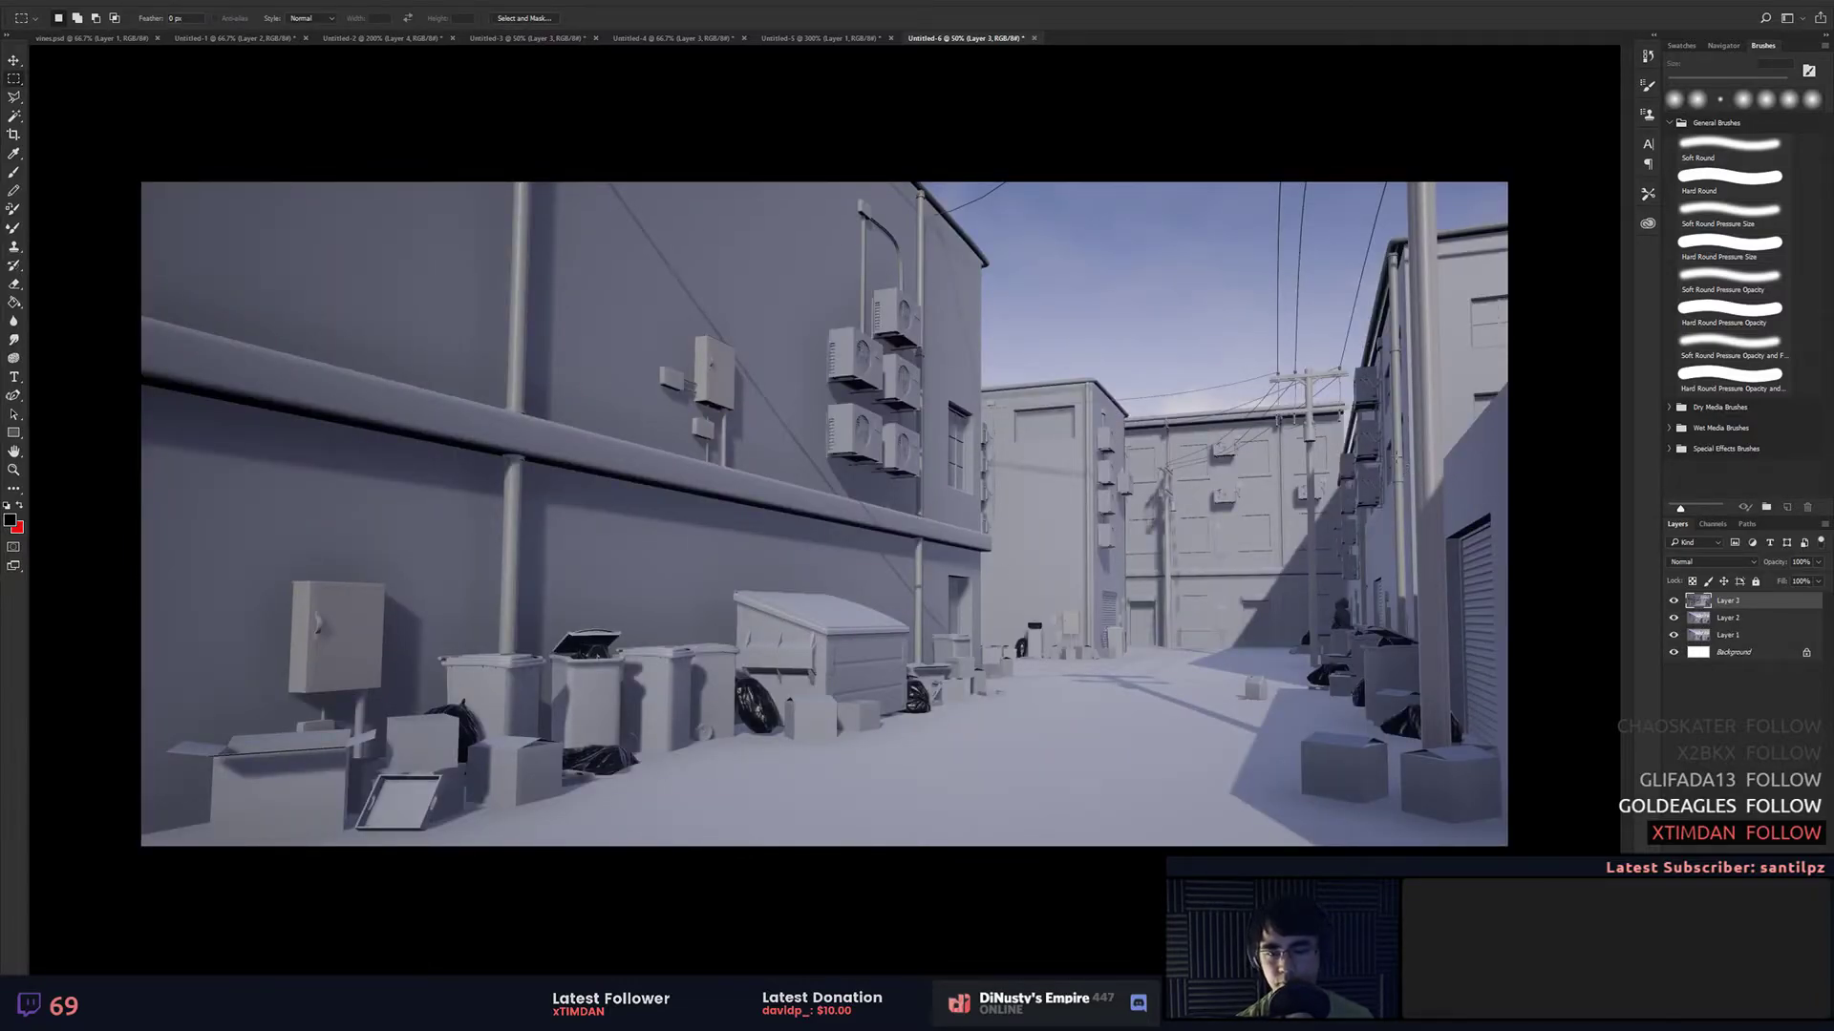
Step: Create a new document at the copied picture's size and paste the second alley picture into it
{"action": "key", "text": "ctrl+n"}
{"action": "key", "text": "Return"}
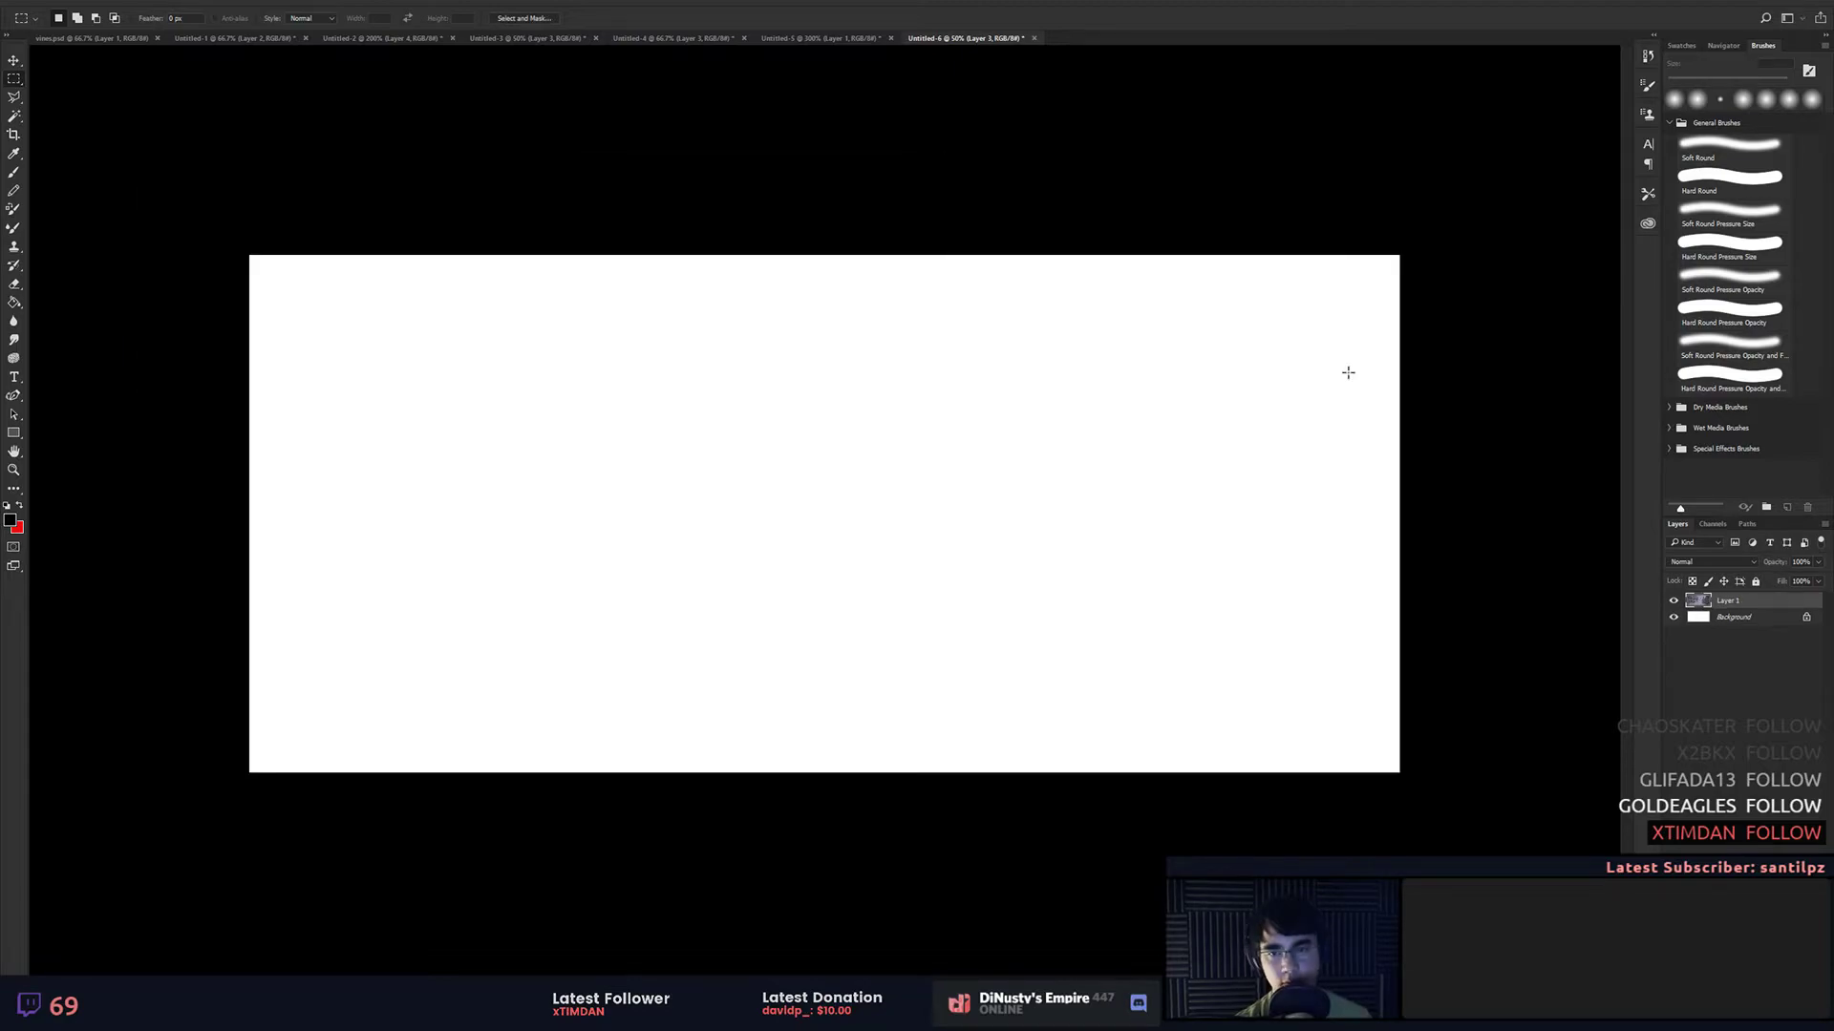
Step: Paste the alley picture into the new document and sketch a small black ellipse on the ground mid-alley with the Brush
{"action": "key", "text": "ctrl+v"}
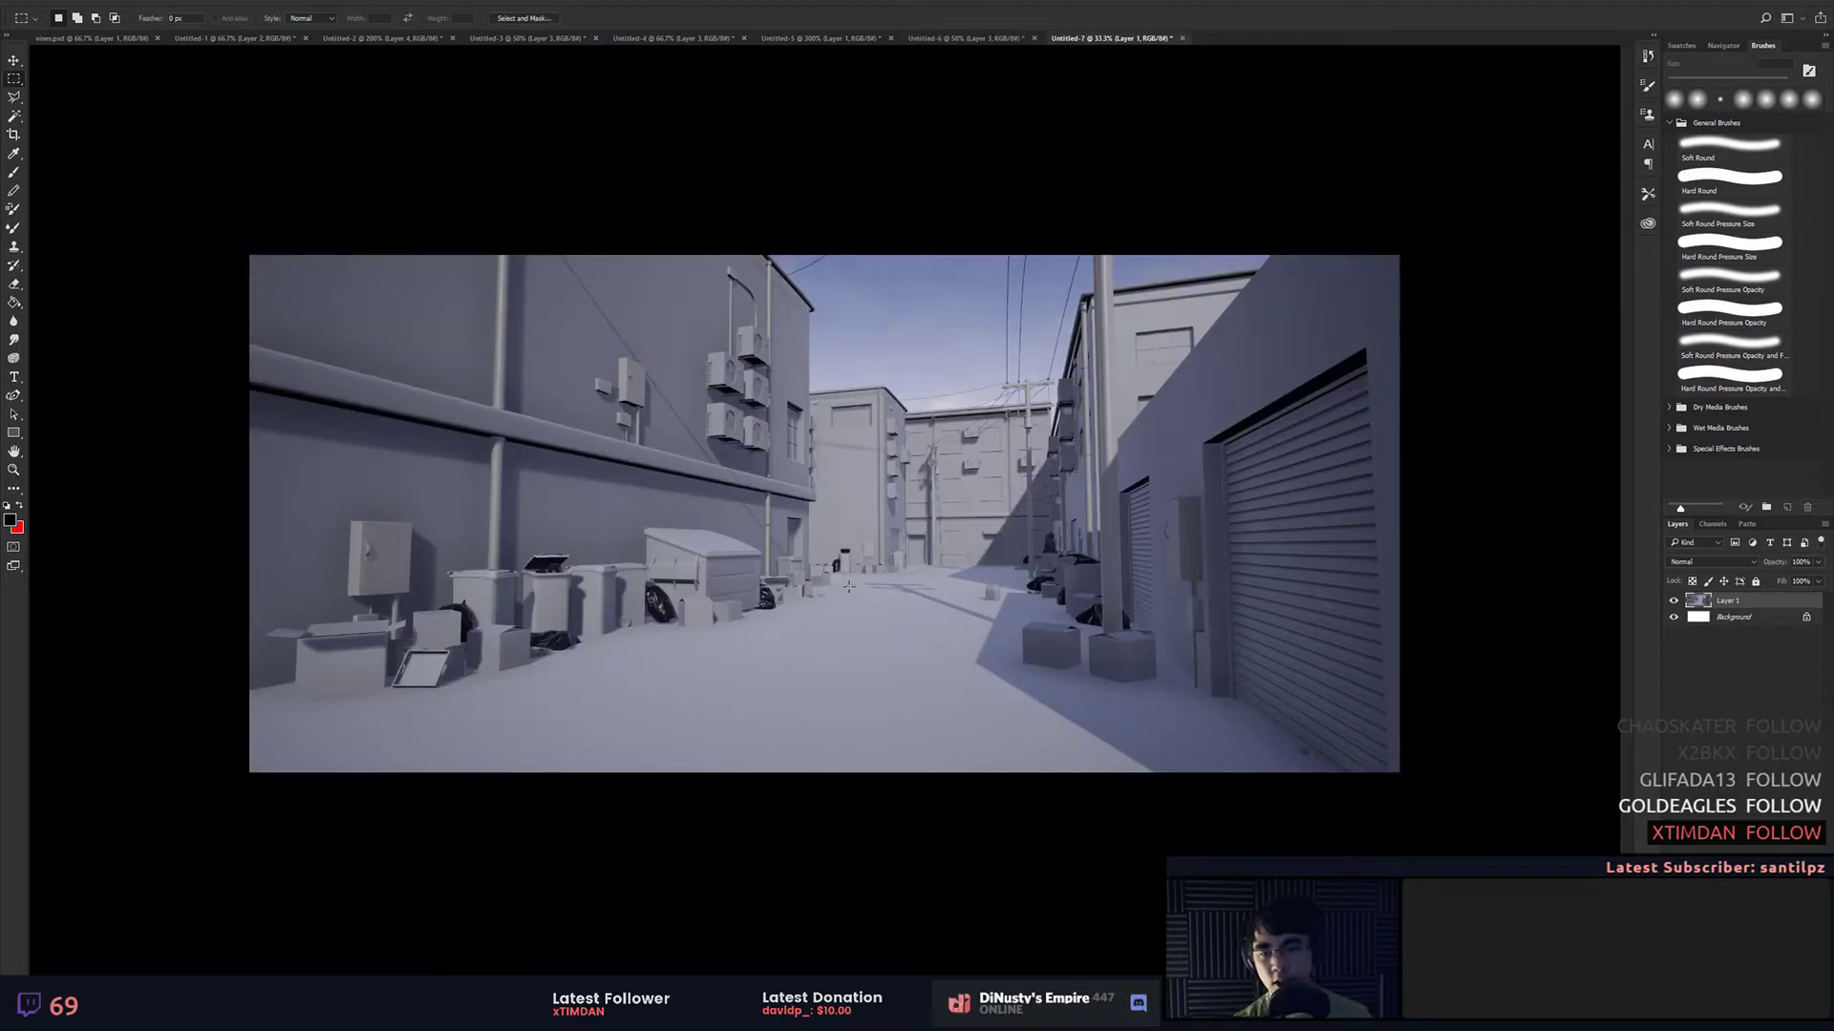
{"action": "left_click_drag", "start_coordinate": [896, 578], "coordinate": [580, 674]}
{"action": "key", "text": "ctrl+d"}
{"action": "key", "text": "b"}
{"action": "mouse_move", "coordinate": [889, 611]}
{"action": "left_mouse_down"}
{"action": "mouse_move", "coordinate": [914, 617]}
{"action": "mouse_move", "coordinate": [881, 612]}
{"action": "left_mouse_up"}
{"action": "mouse_move", "coordinate": [928, 639]}
{"action": "left_mouse_down"}
{"action": "mouse_move", "coordinate": [939, 650]}
{"action": "mouse_move", "coordinate": [940, 621]}
{"action": "mouse_move", "coordinate": [899, 616]}
{"action": "left_mouse_up"}
{"action": "key", "text": "ctrl+alt+z"}
{"action": "key", "text": "ctrl+alt+z"}
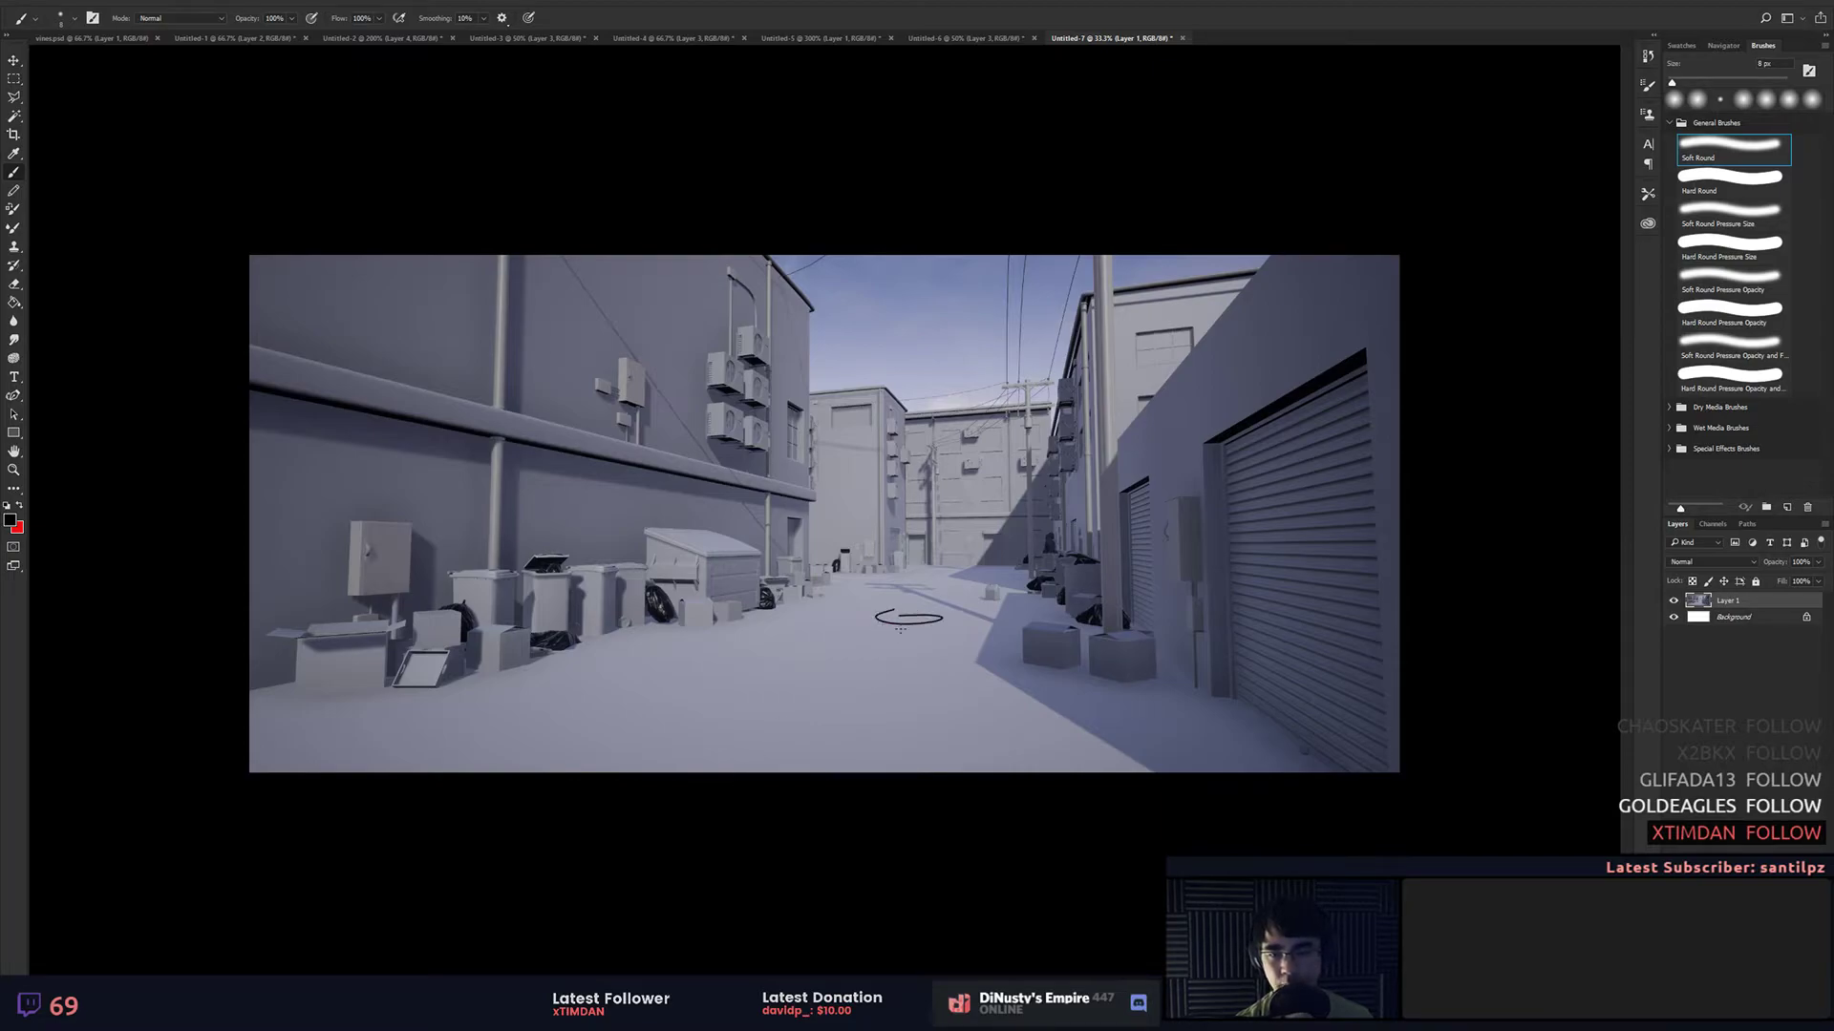
Step: Draw a bent drainage line along the alley ground through the ellipse, add marks inside it, and sketch two small puddle outlines near the bins
{"action": "mouse_move", "coordinate": [697, 827]}
{"action": "left_mouse_down"}
{"action": "mouse_move", "coordinate": [936, 584]}
{"action": "mouse_move", "coordinate": [823, 576]}
{"action": "left_mouse_up"}
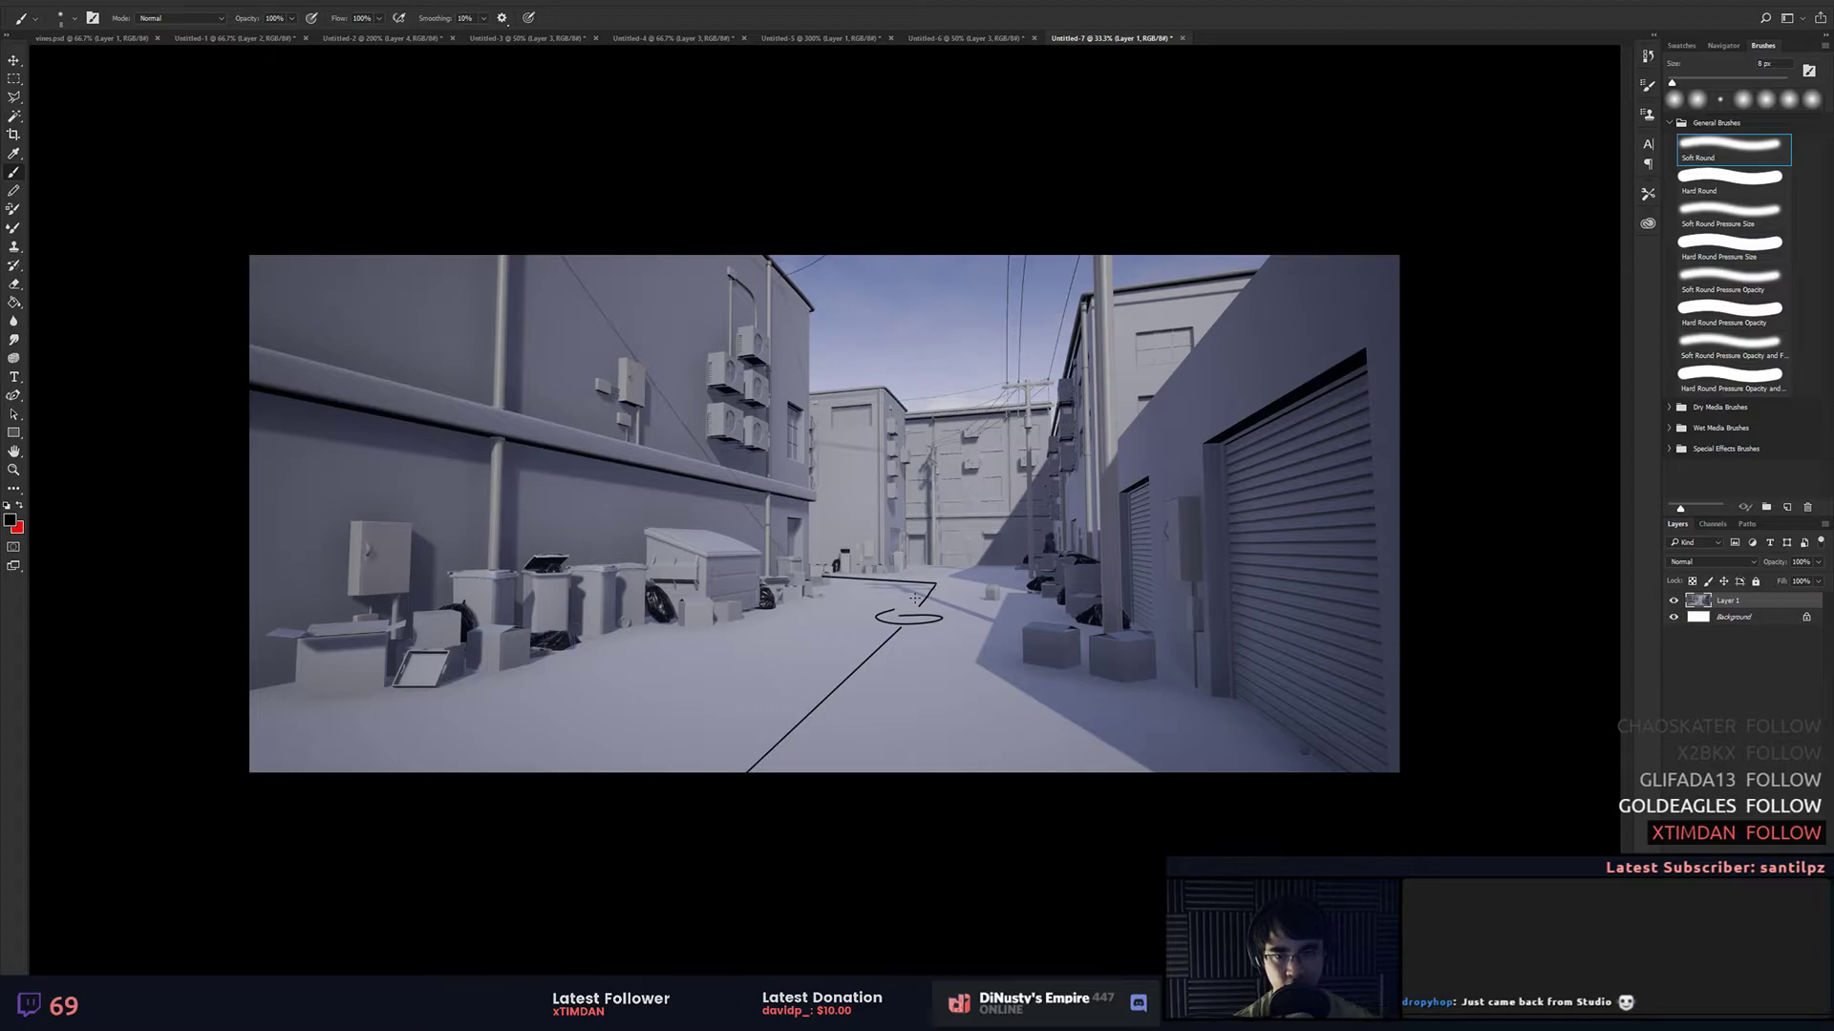
{"action": "left_click_drag", "start_coordinate": [931, 608], "coordinate": [907, 617]}
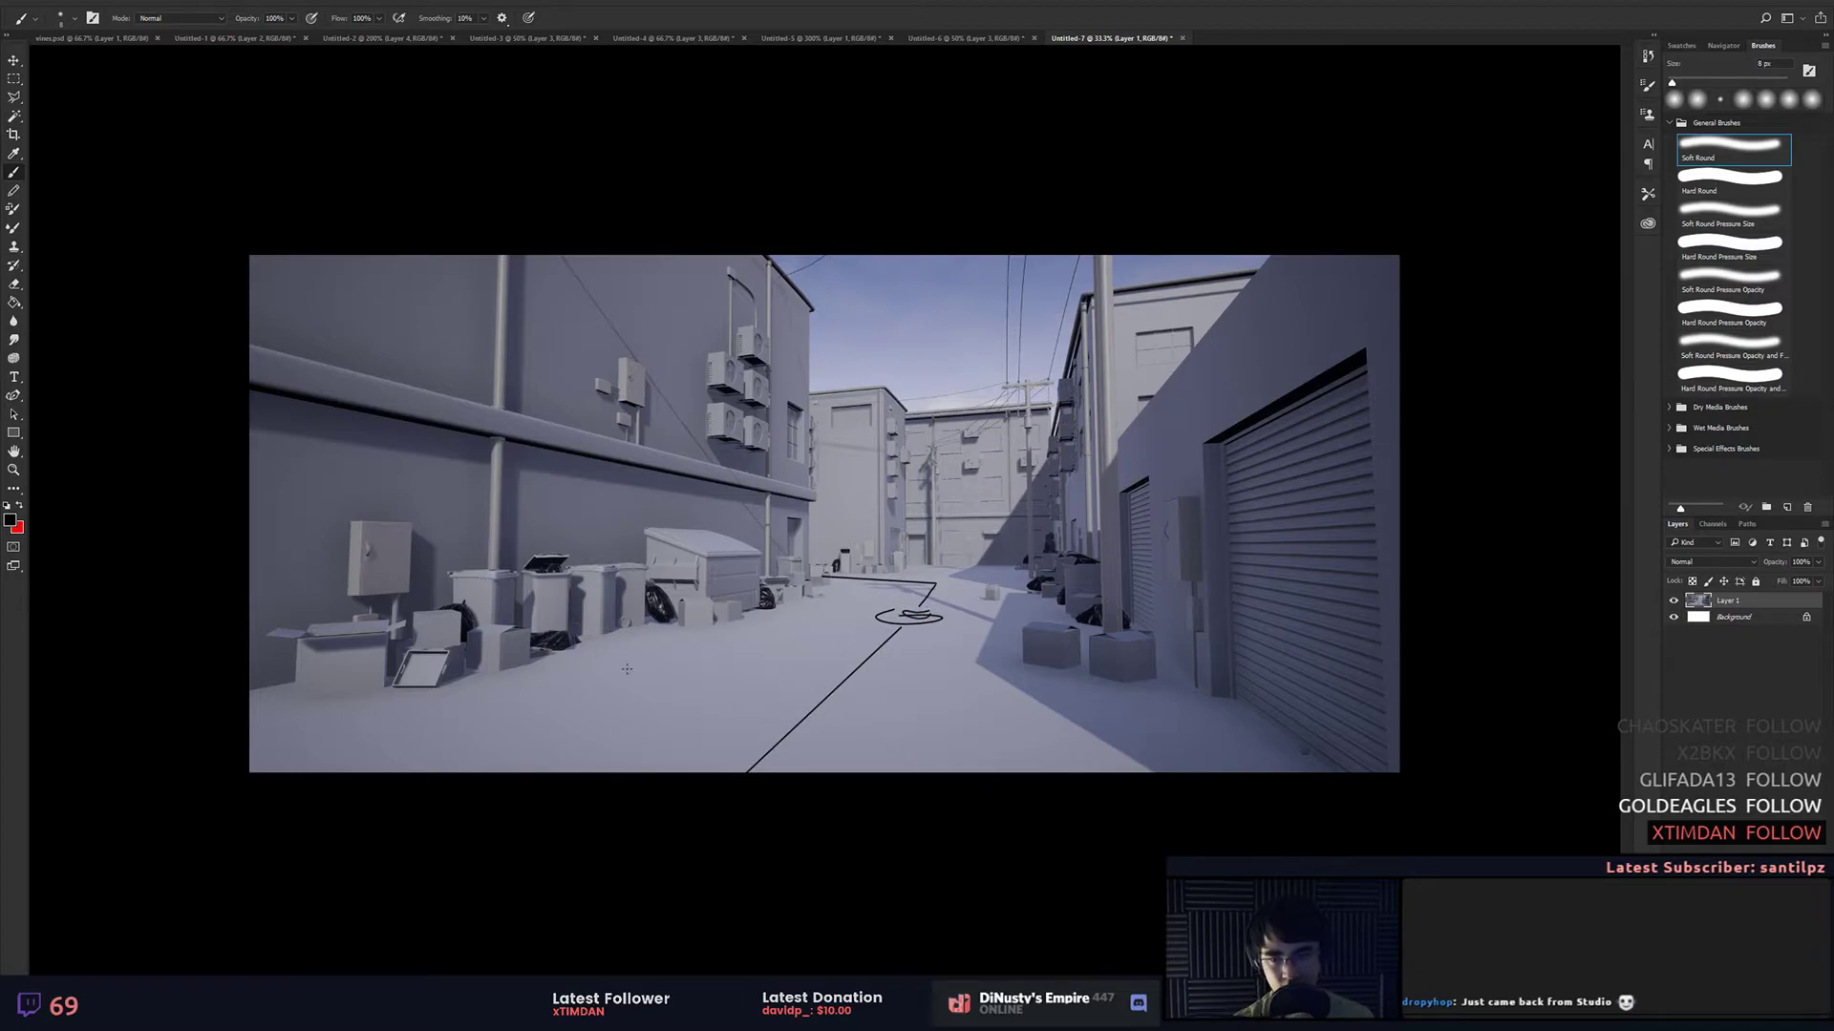
{"action": "left_click_drag", "start_coordinate": [599, 673], "coordinate": [644, 661]}
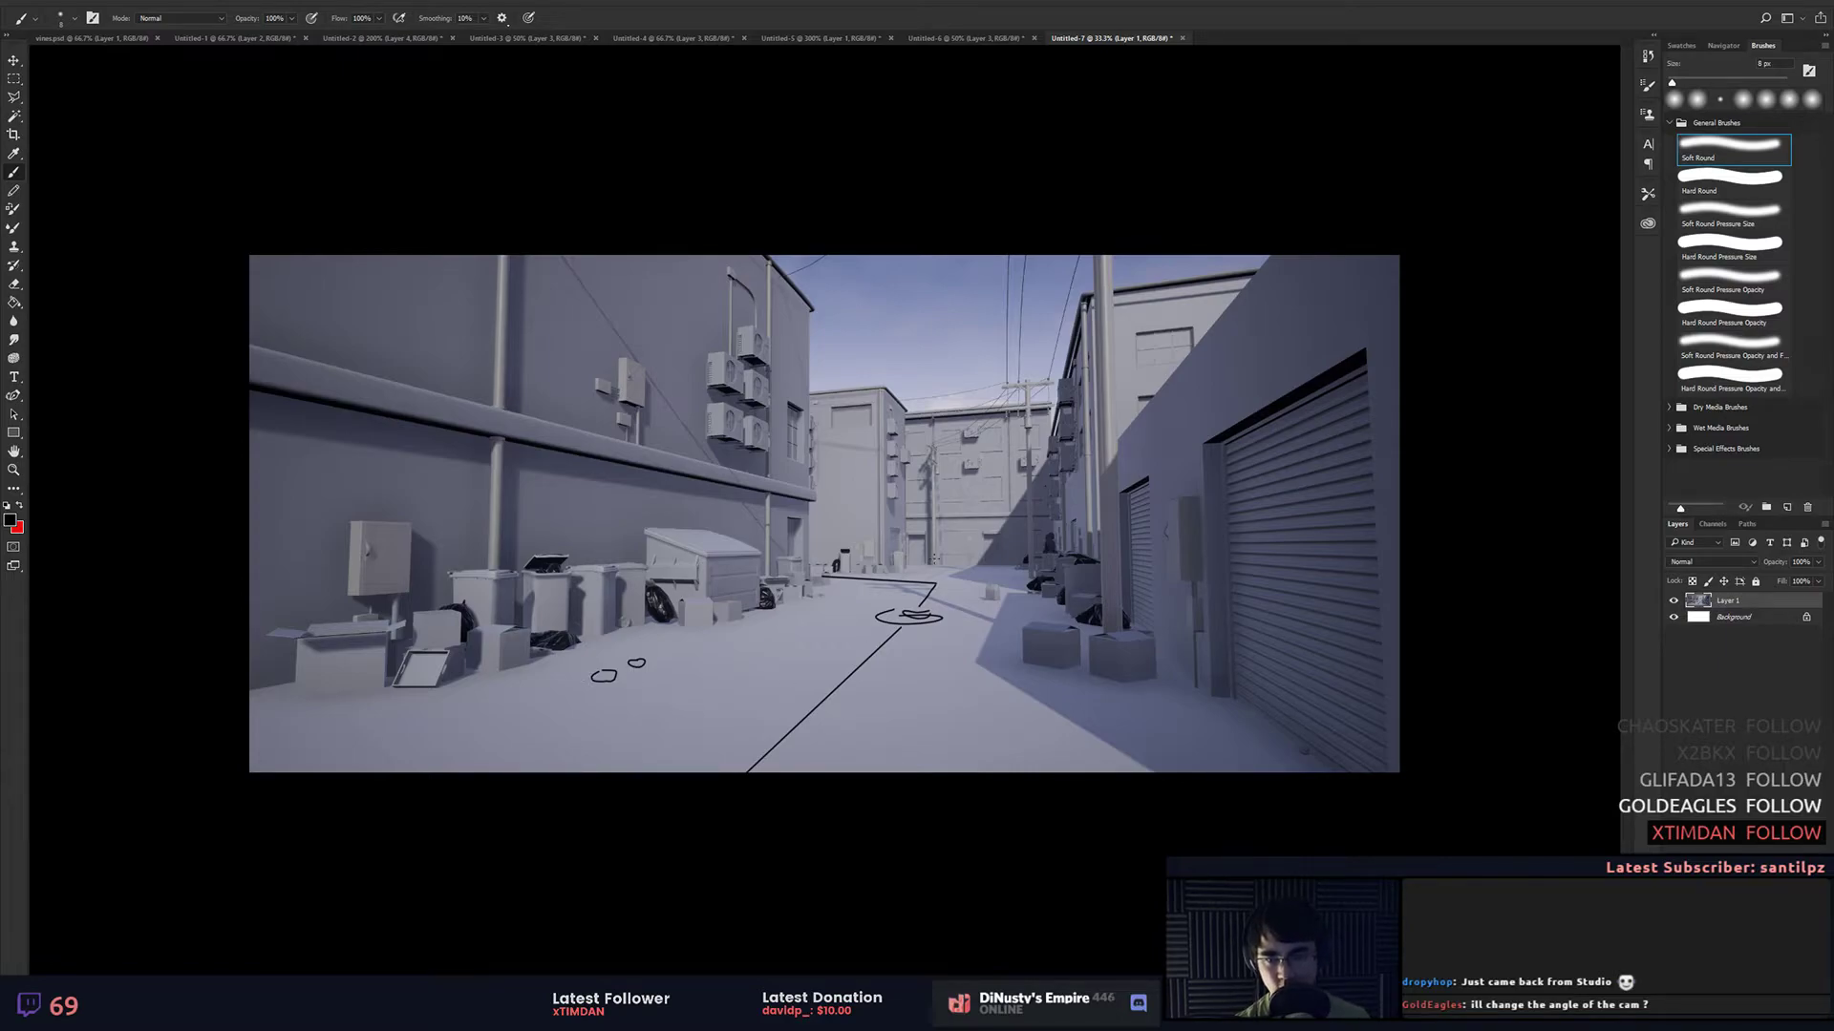
{"action": "left_click_drag", "start_coordinate": [810, 569], "coordinate": [934, 582]}
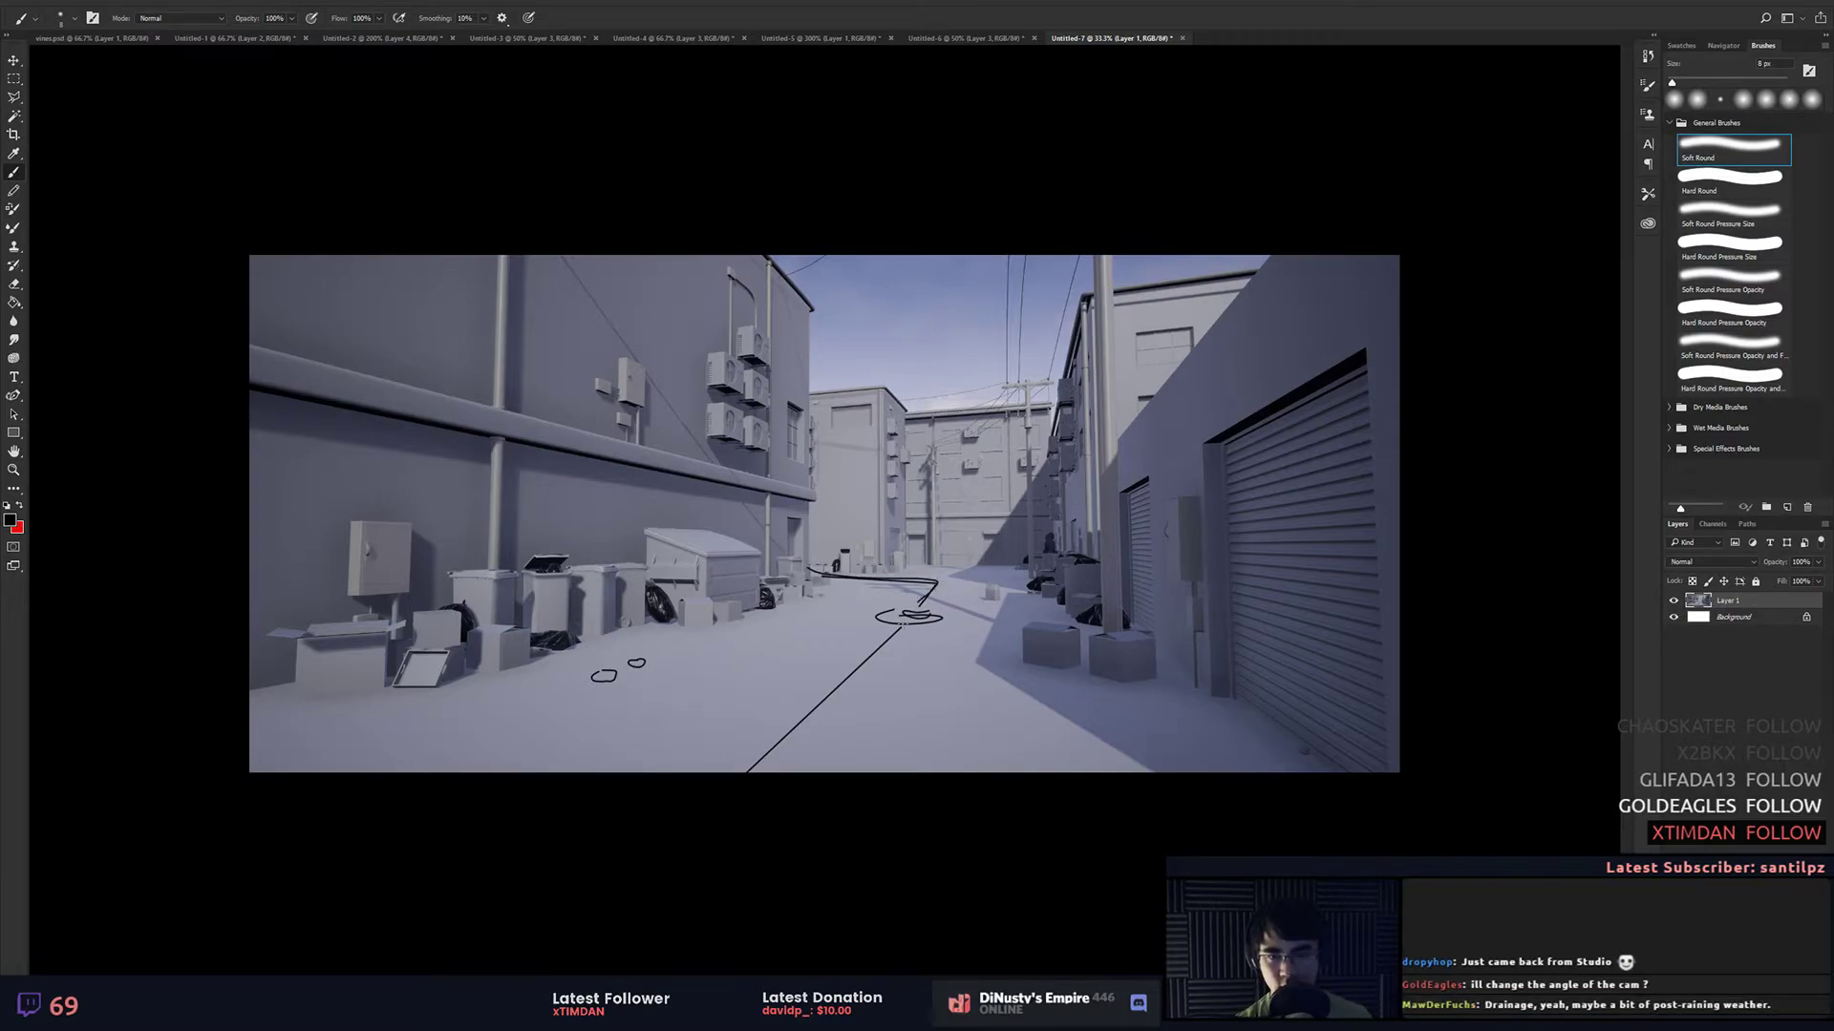
{"action": "left_click_drag", "start_coordinate": [852, 675], "coordinate": [781, 746]}
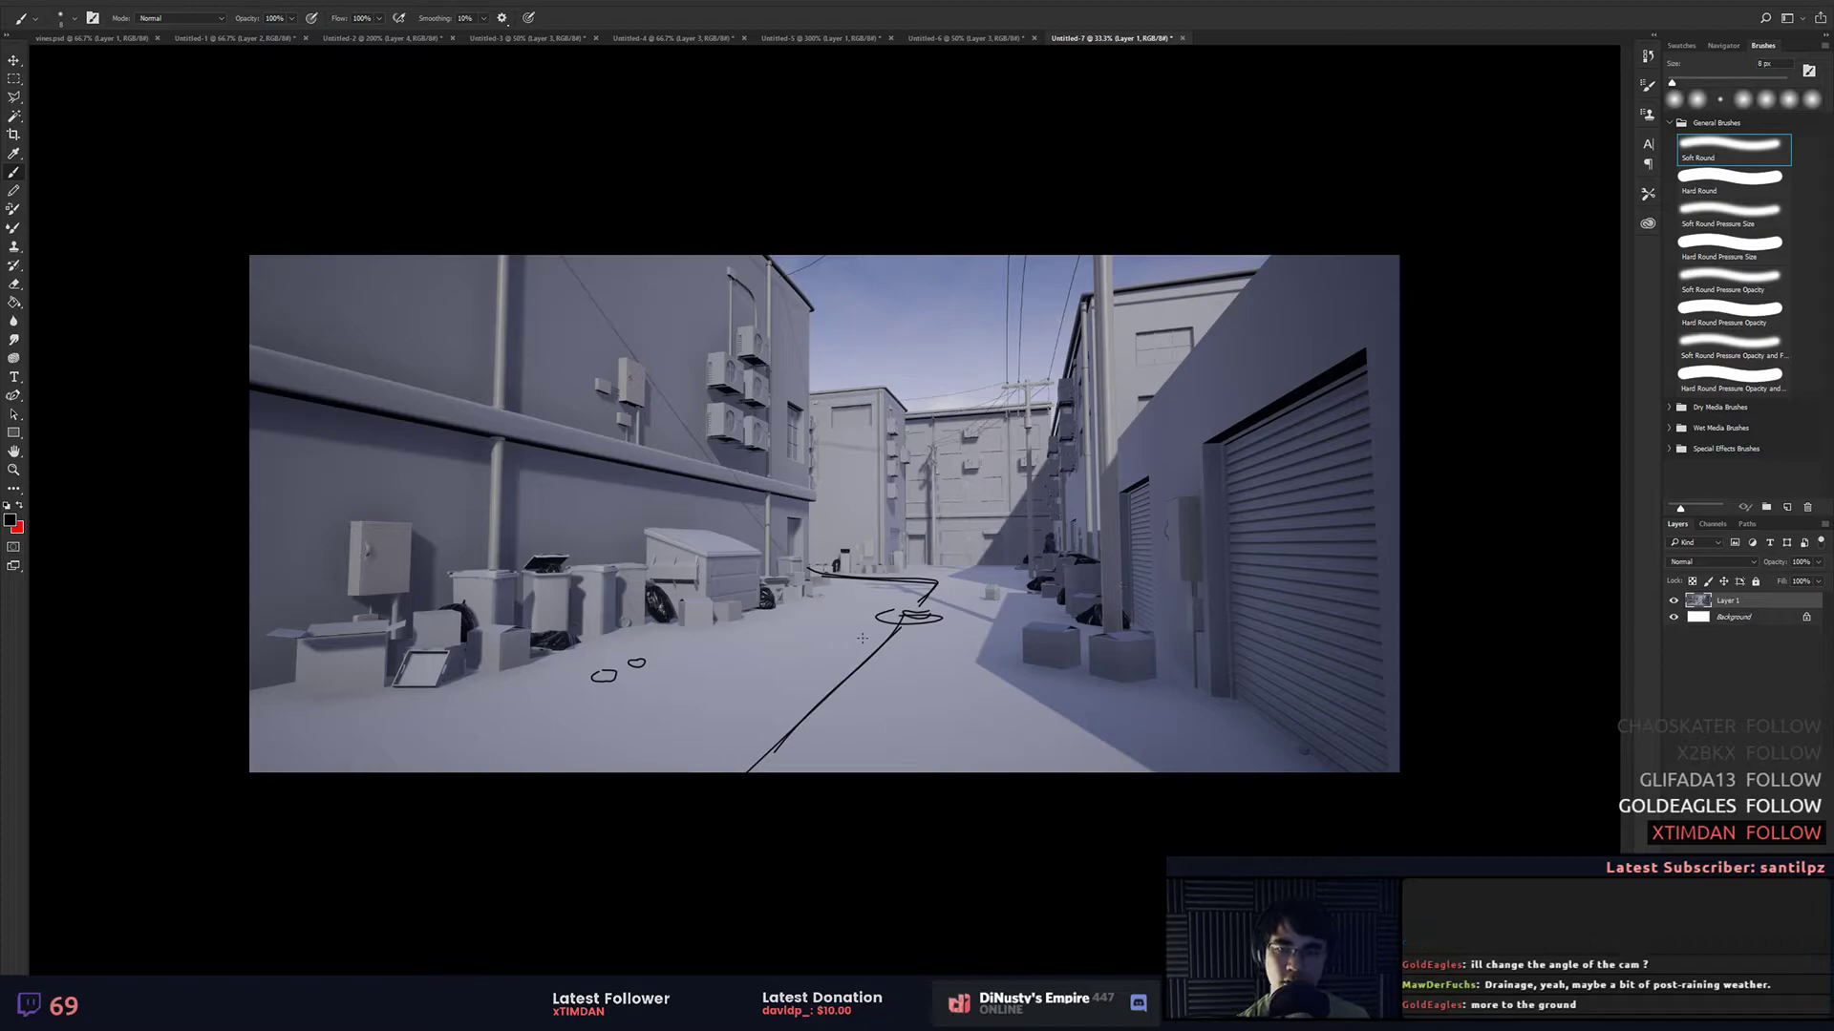
Step: Outline the long ledge on the left building's wall and draw dividing lines on the garage wall above and beside the shutter
{"action": "mouse_move", "coordinate": [387, 377]}
{"action": "left_mouse_down"}
{"action": "mouse_move", "coordinate": [802, 478]}
{"action": "mouse_move", "coordinate": [406, 405]}
{"action": "left_mouse_up"}
{"action": "left_click", "coordinate": [791, 496], "text": "shift"}
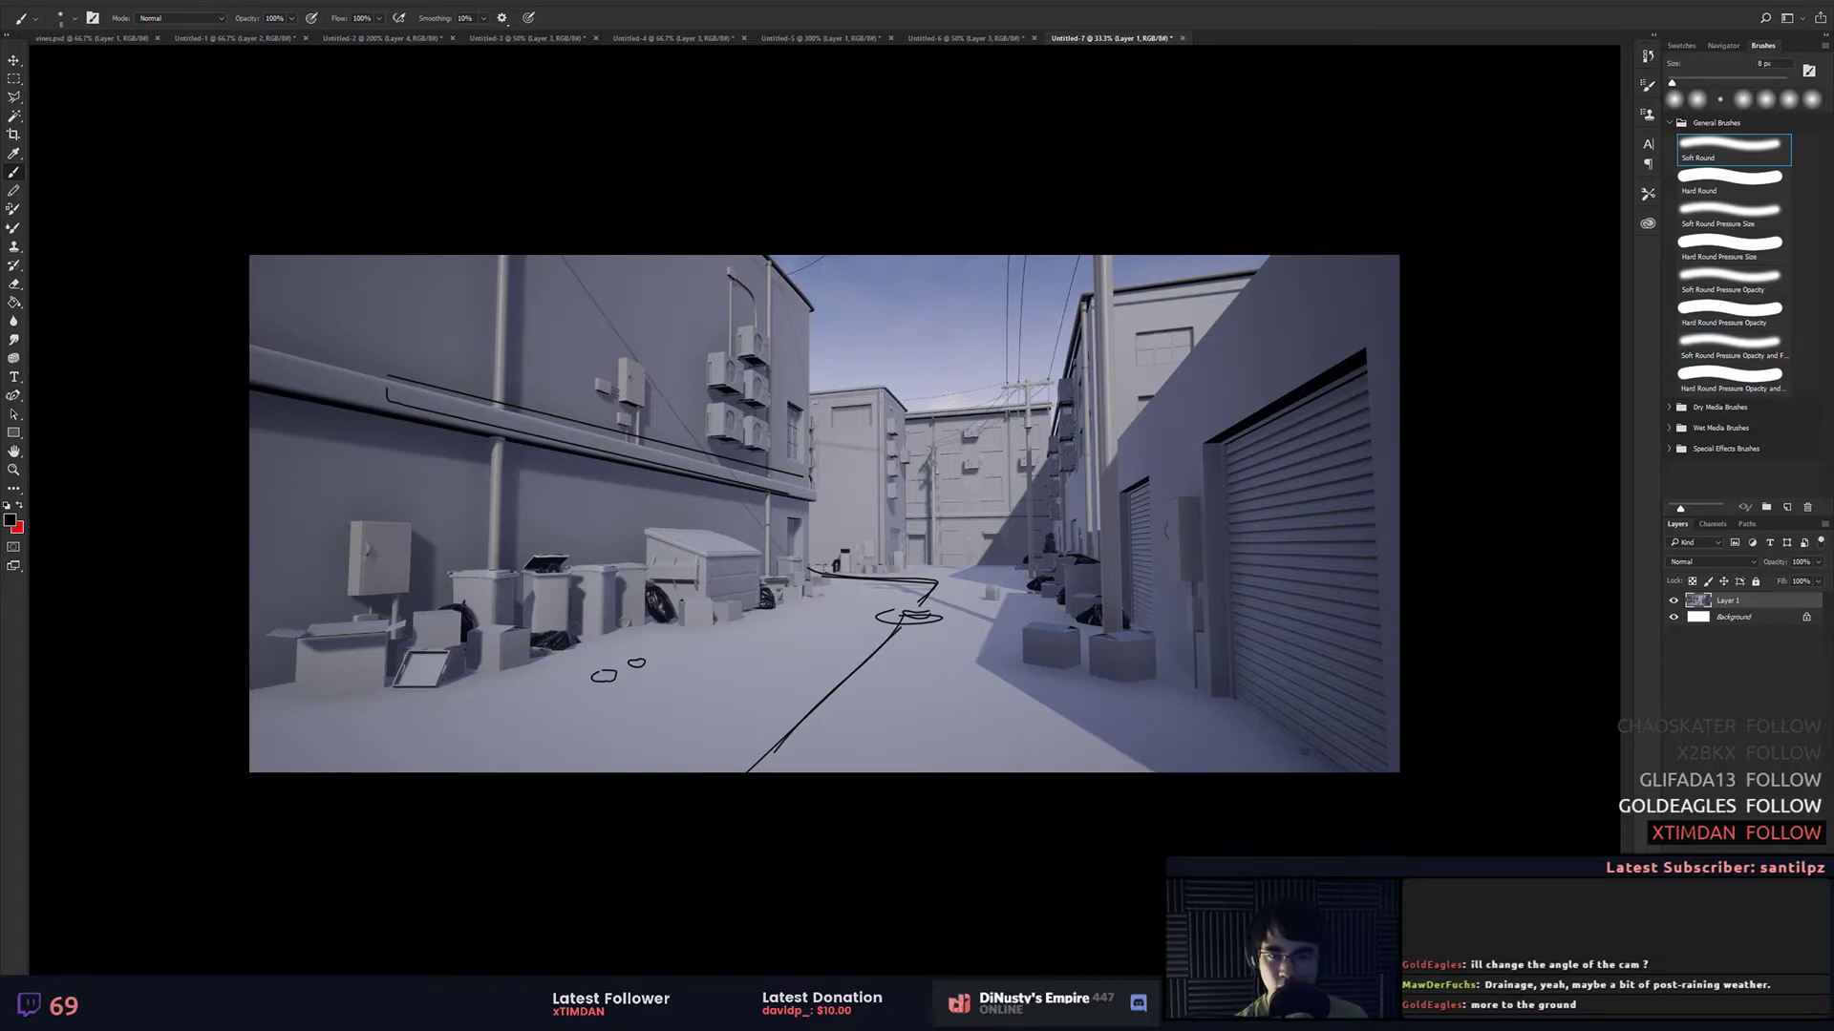
{"action": "left_click_drag", "start_coordinate": [1200, 353], "coordinate": [1199, 444]}
{"action": "left_click_drag", "start_coordinate": [1367, 349], "coordinate": [1347, 251]}
{"action": "left_click_drag", "start_coordinate": [1204, 349], "coordinate": [1304, 229]}
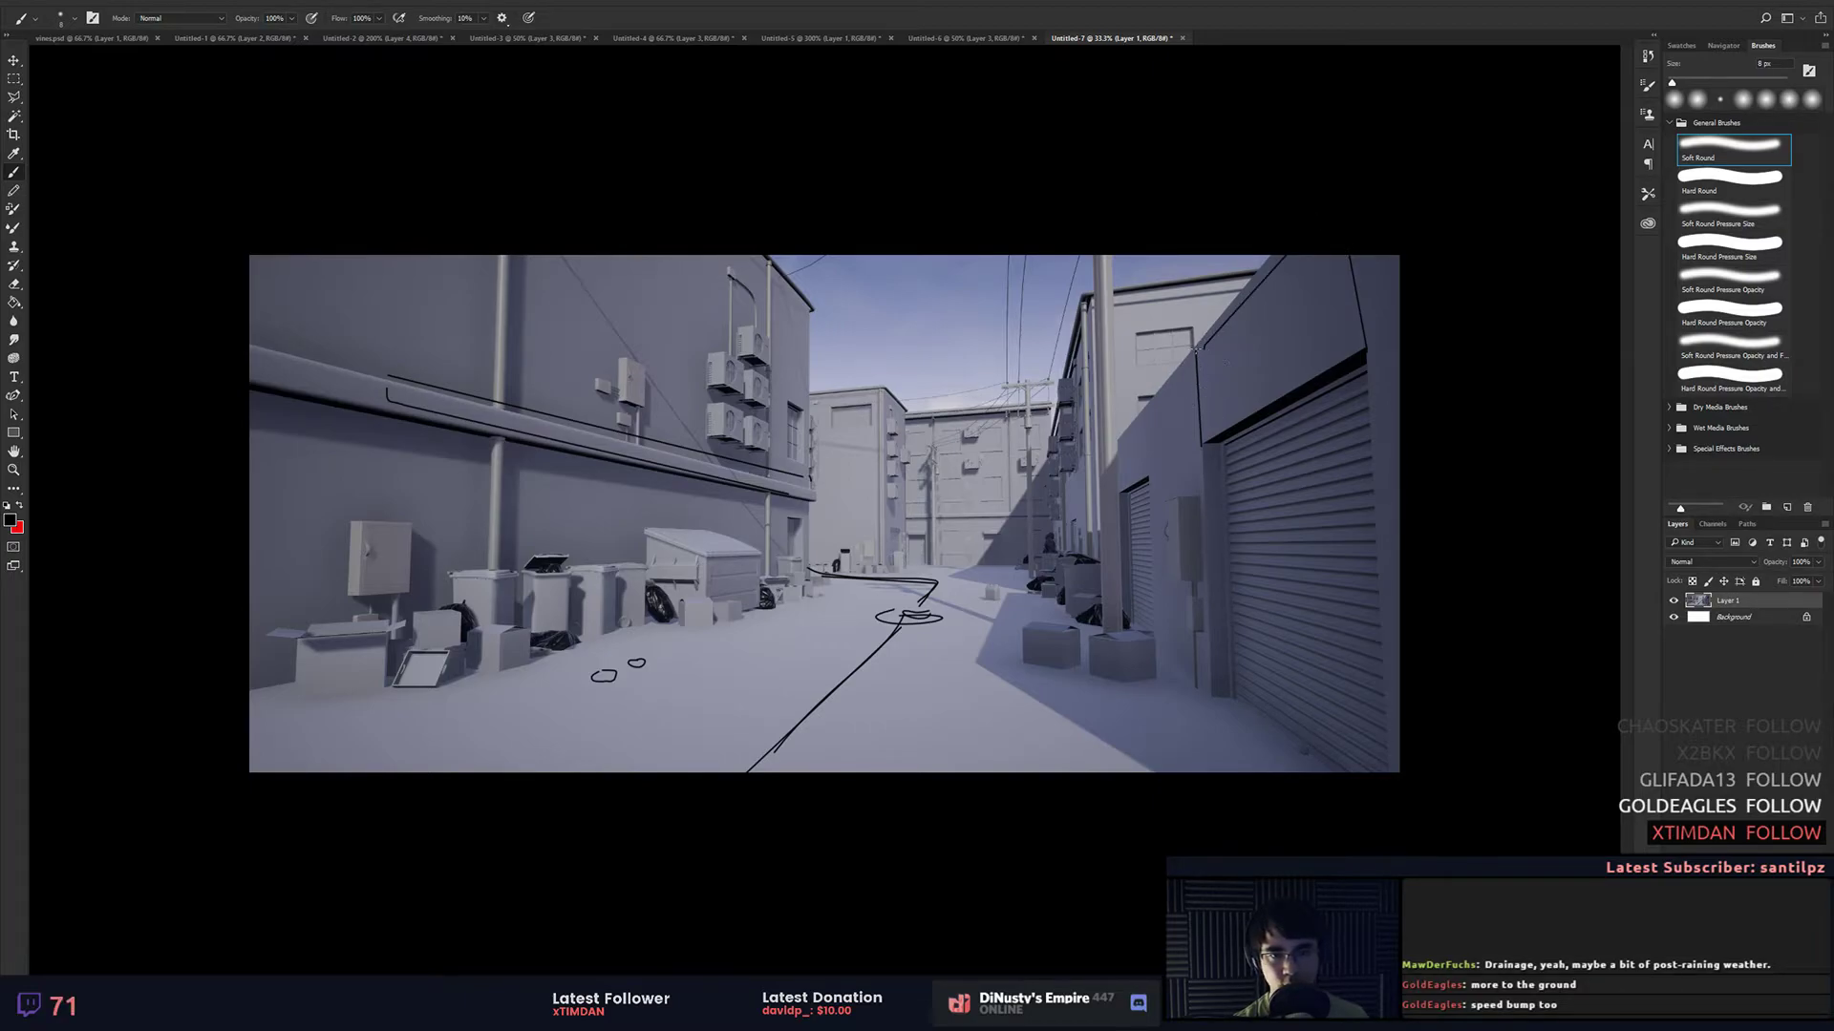
Step: Draw a thin black perspective trim line on the right-hand garage wall above the large roller shutter
{"action": "left_click_drag", "start_coordinate": [1196, 352], "coordinate": [1285, 241]}
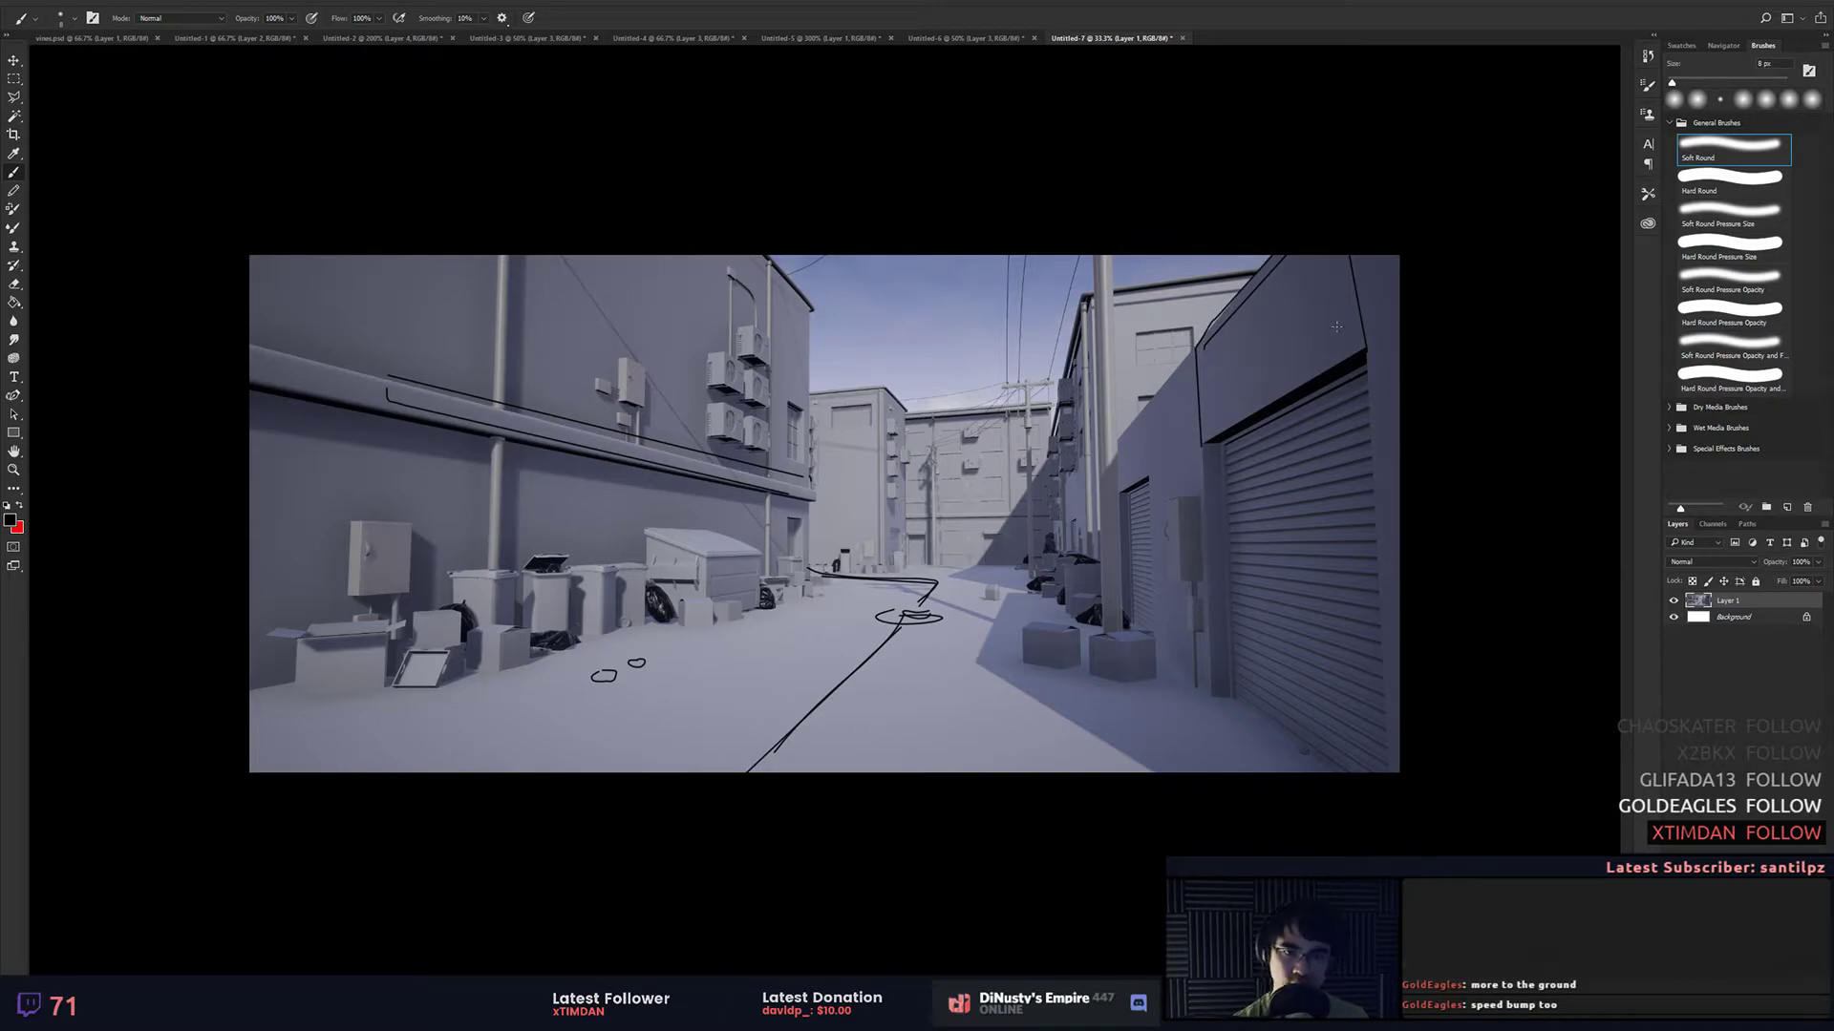
{"action": "left_click_drag", "start_coordinate": [1225, 386], "coordinate": [1380, 308]}
{"action": "key", "text": "ctrl+z"}
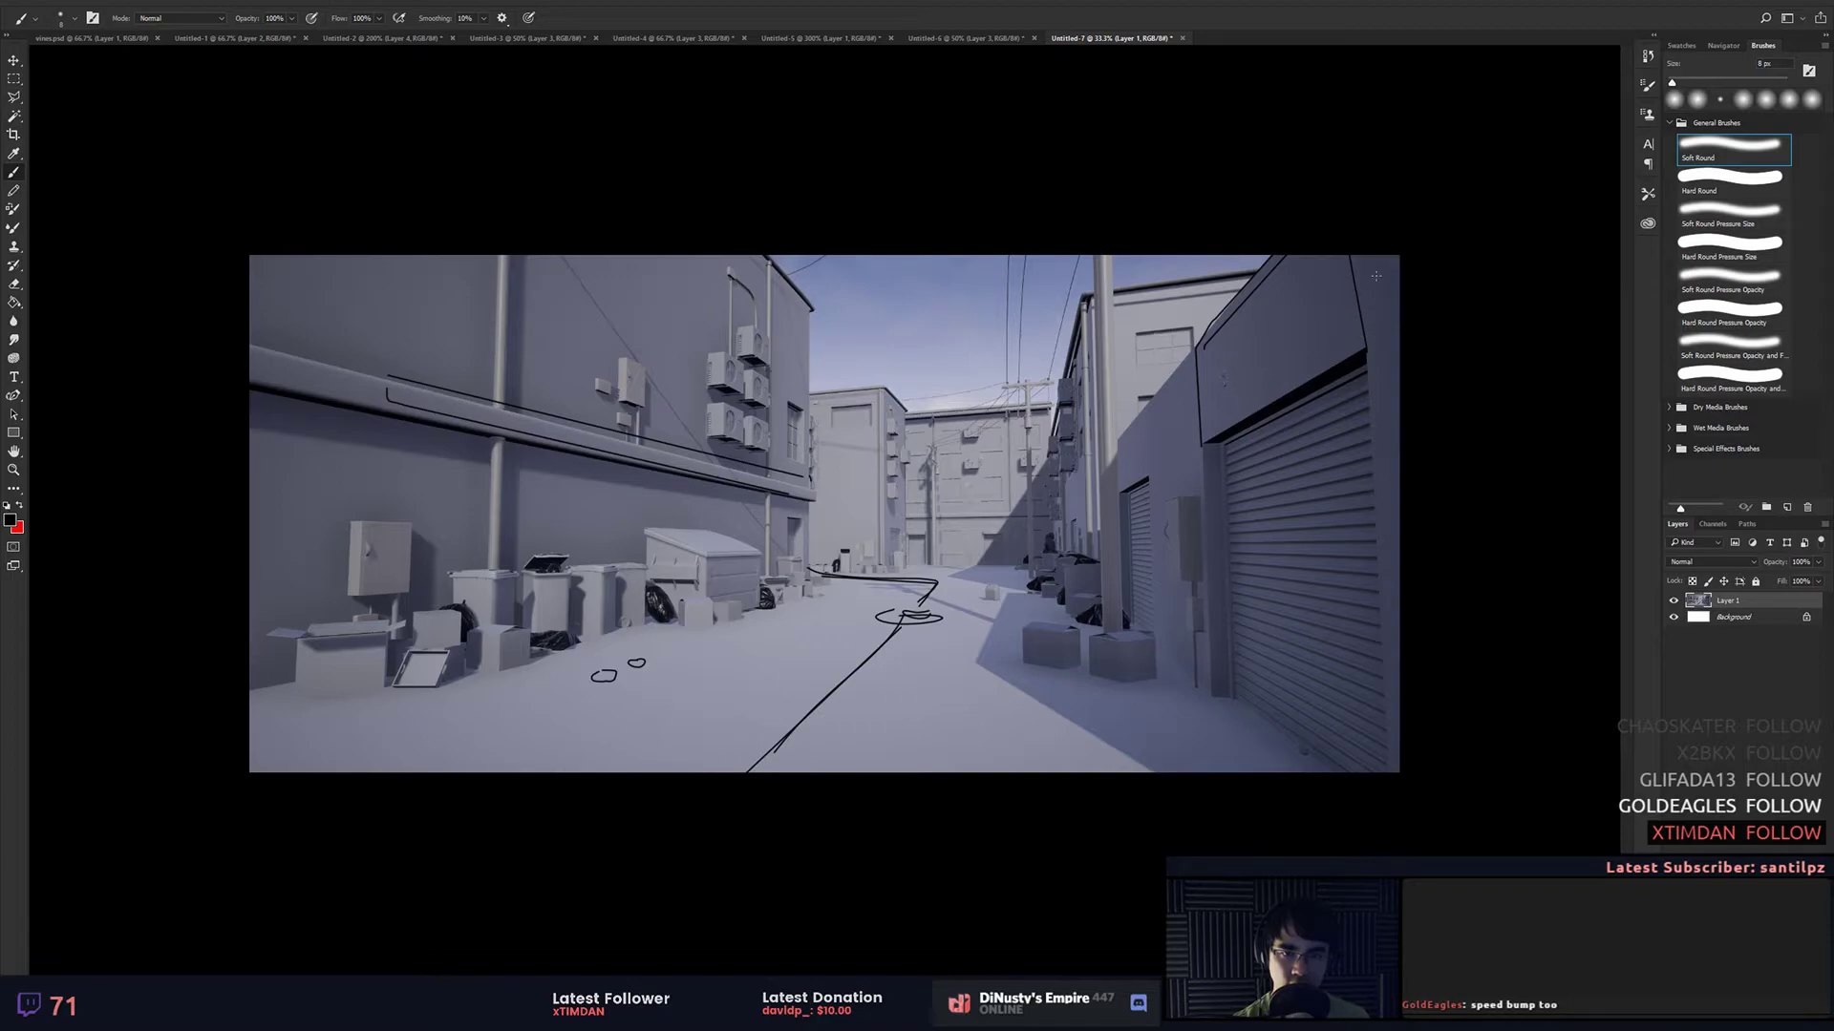
{"action": "left_click_drag", "start_coordinate": [1224, 379], "coordinate": [1383, 265]}
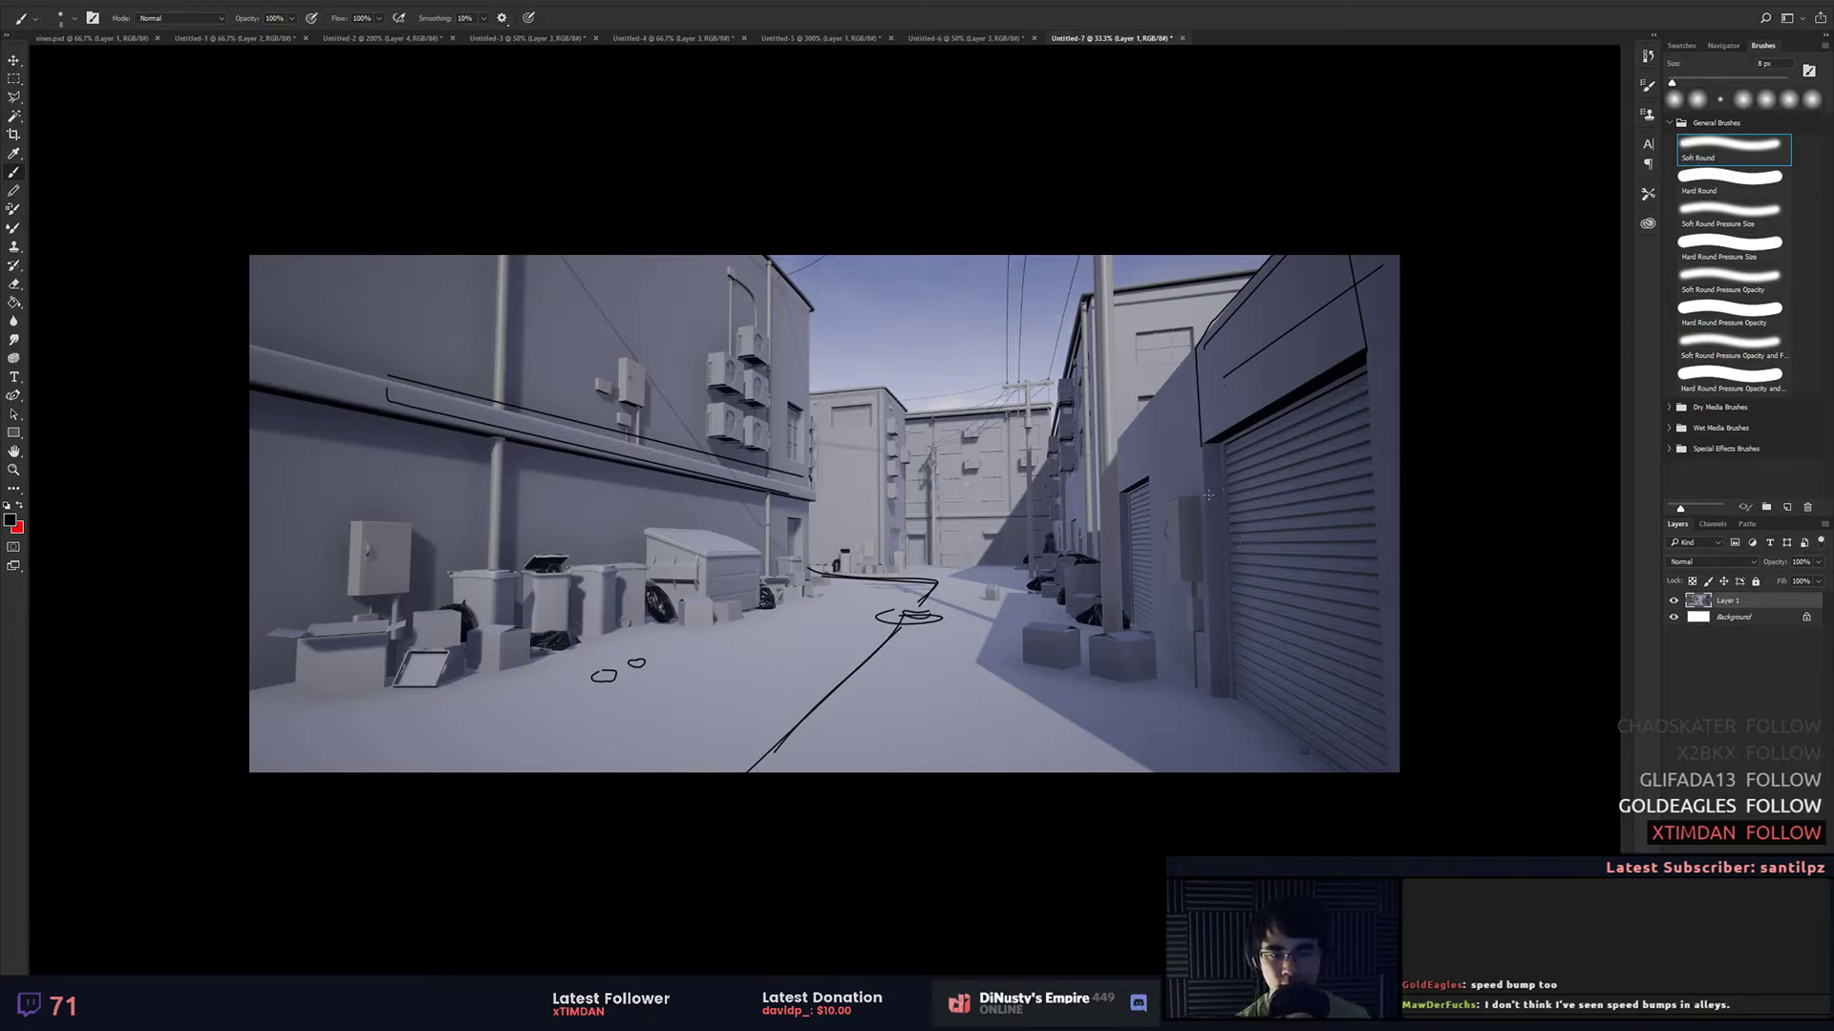
{"action": "right_click", "coordinate": [1296, 588], "text": "alt"}
{"action": "left_click_drag", "start_coordinate": [1275, 513], "coordinate": [1283, 512]}
{"action": "key", "text": "ctrl+z"}
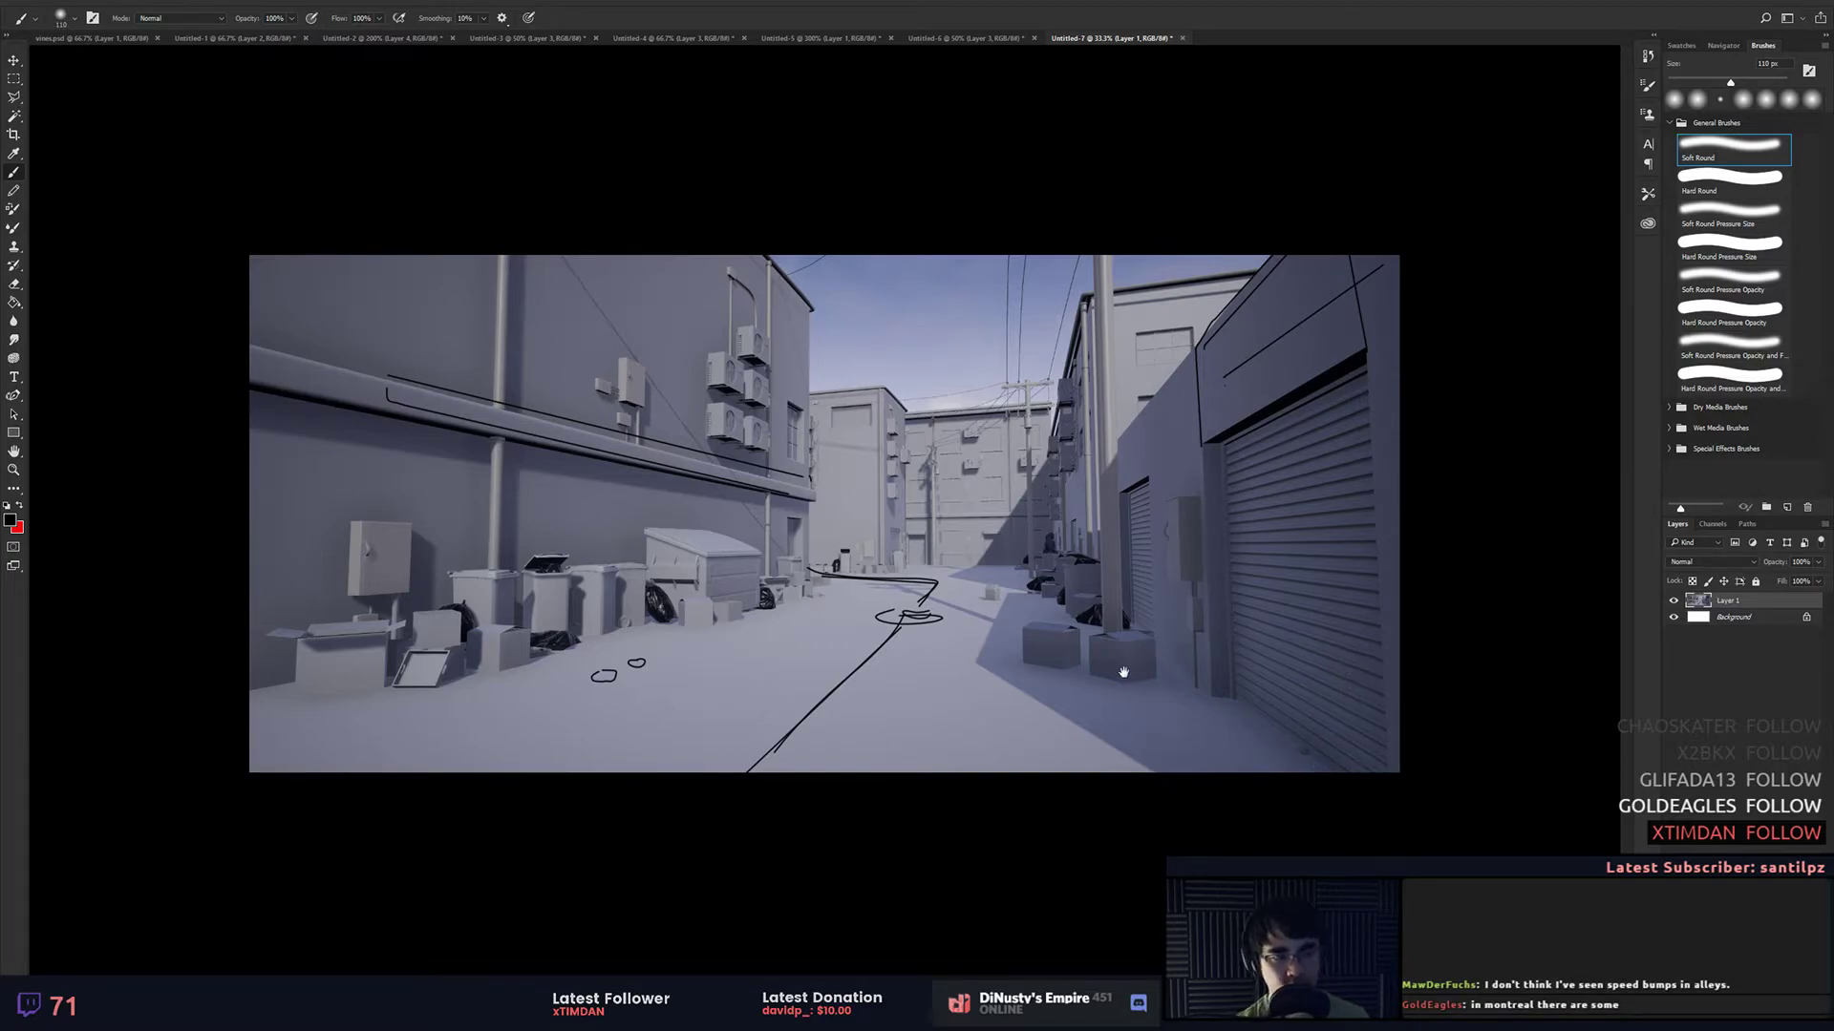
Step: Reduce the brush to 45 px and outline the dumpster's sloping lid in black
{"action": "key", "text": "ctrl+plus"}
{"action": "left_click_drag", "start_coordinate": [1060, 580], "coordinate": [1365, 552]}
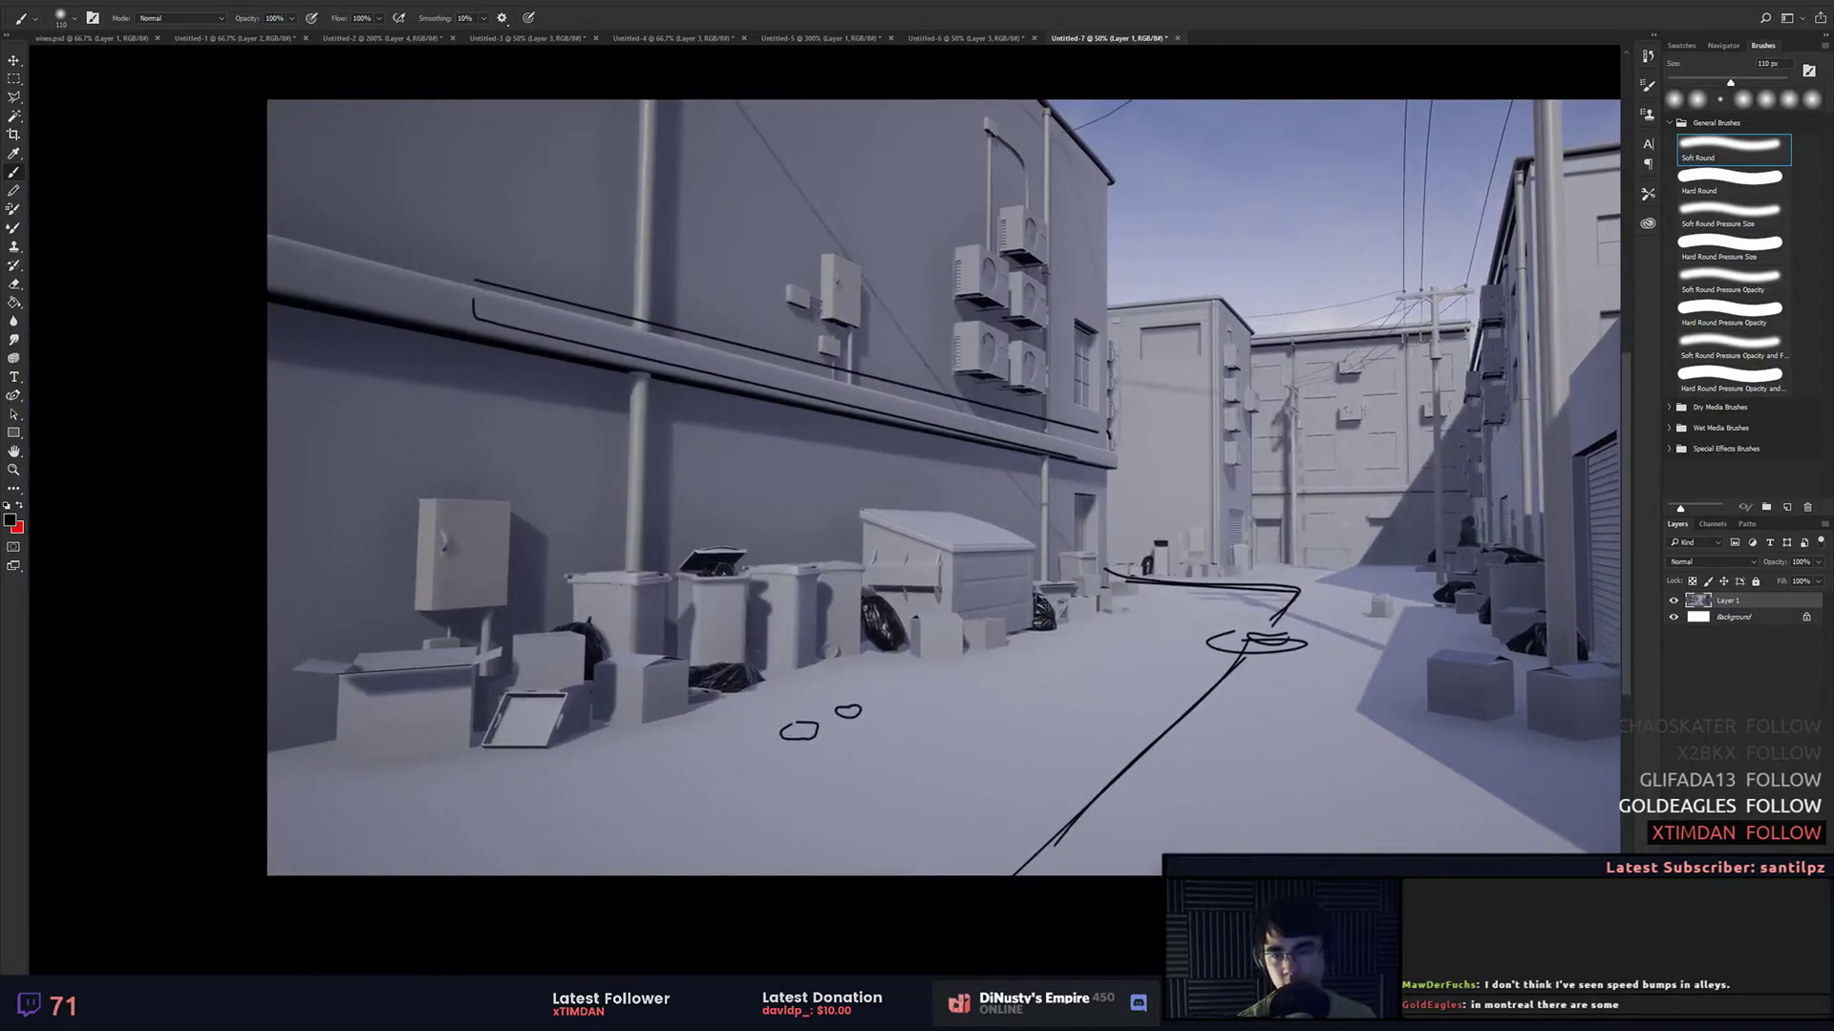
{"action": "key", "text": "ctrl+plus"}
{"action": "key", "text": "bracketleft"}
{"action": "key", "text": "bracketleft"}
{"action": "key", "text": "bracketleft"}
{"action": "key", "text": "bracketleft"}
{"action": "key", "text": "bracketleft"}
{"action": "key", "text": "bracketleft"}
{"action": "key", "text": "bracketleft"}
{"action": "mouse_move", "coordinate": [875, 508]}
{"action": "left_mouse_down"}
{"action": "mouse_move", "coordinate": [994, 563]}
{"action": "mouse_move", "coordinate": [1097, 558]}
{"action": "mouse_move", "coordinate": [1012, 510]}
{"action": "mouse_move", "coordinate": [873, 513]}
{"action": "left_mouse_up"}
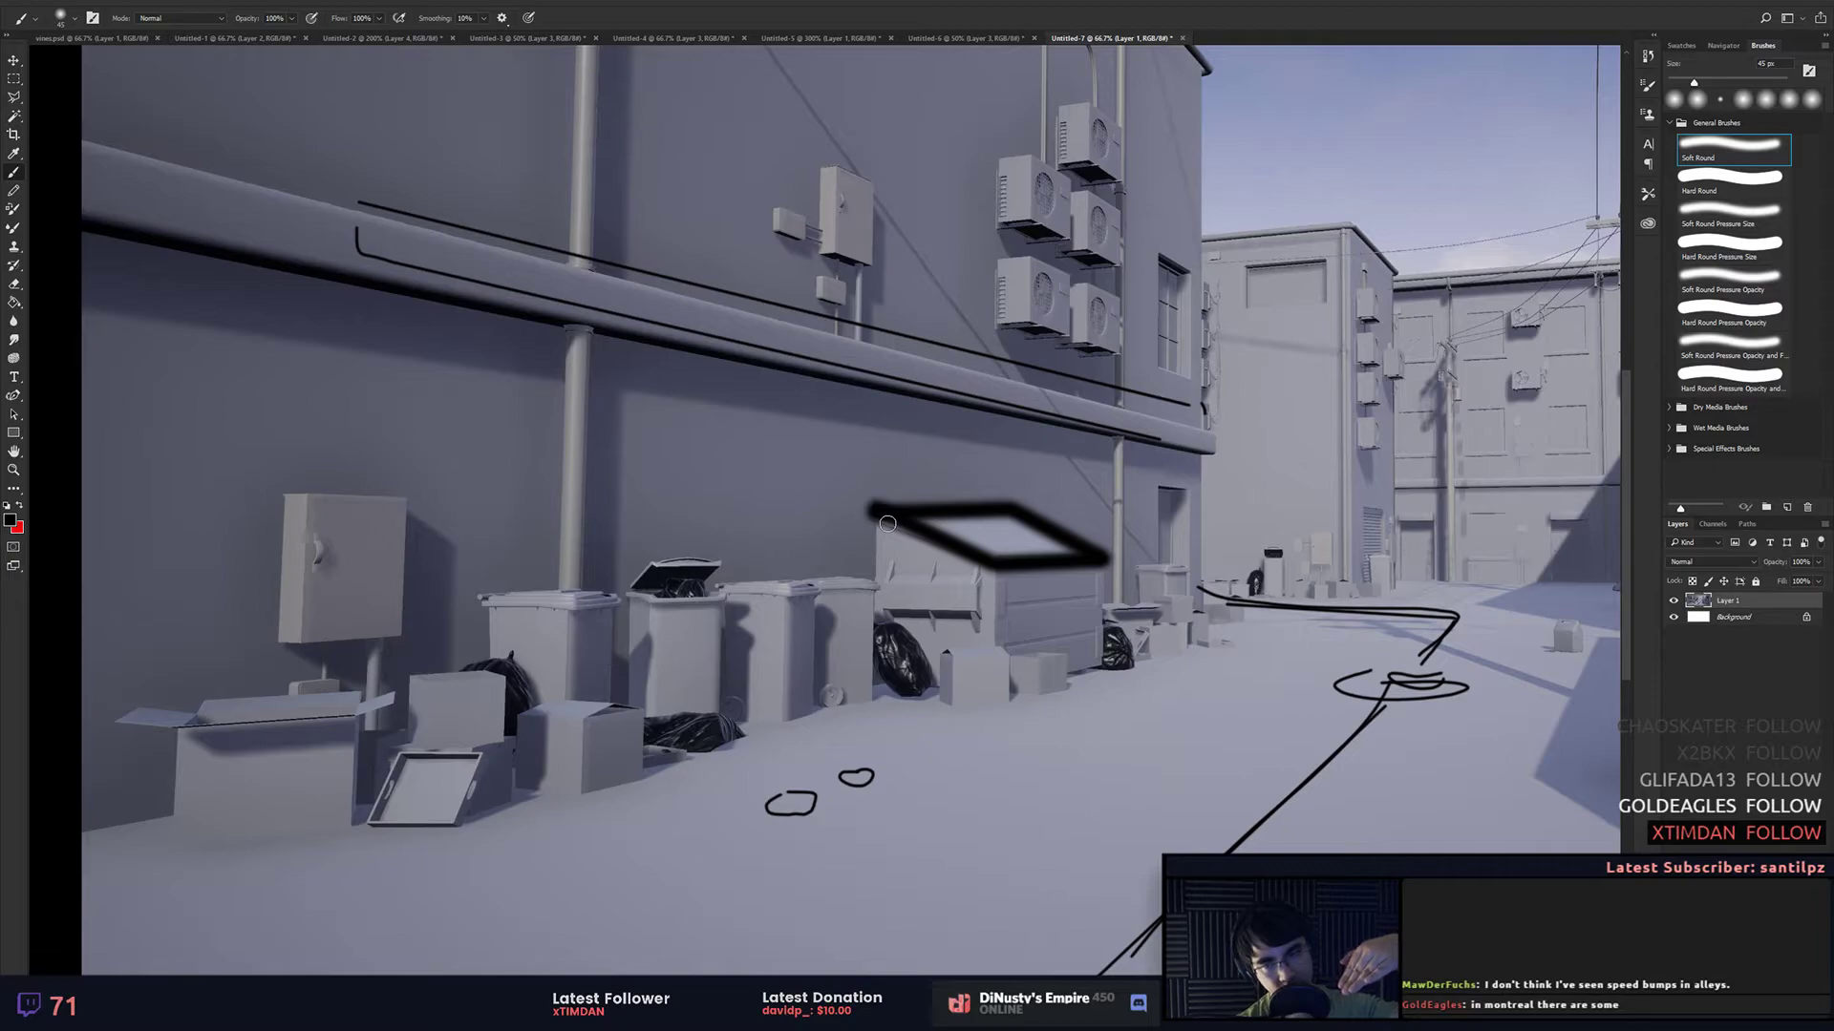
Step: Paste a clean copy of the alley render as a new layer and paint a straight black line across the dumpster's side
{"action": "key", "text": "ctrl+v"}
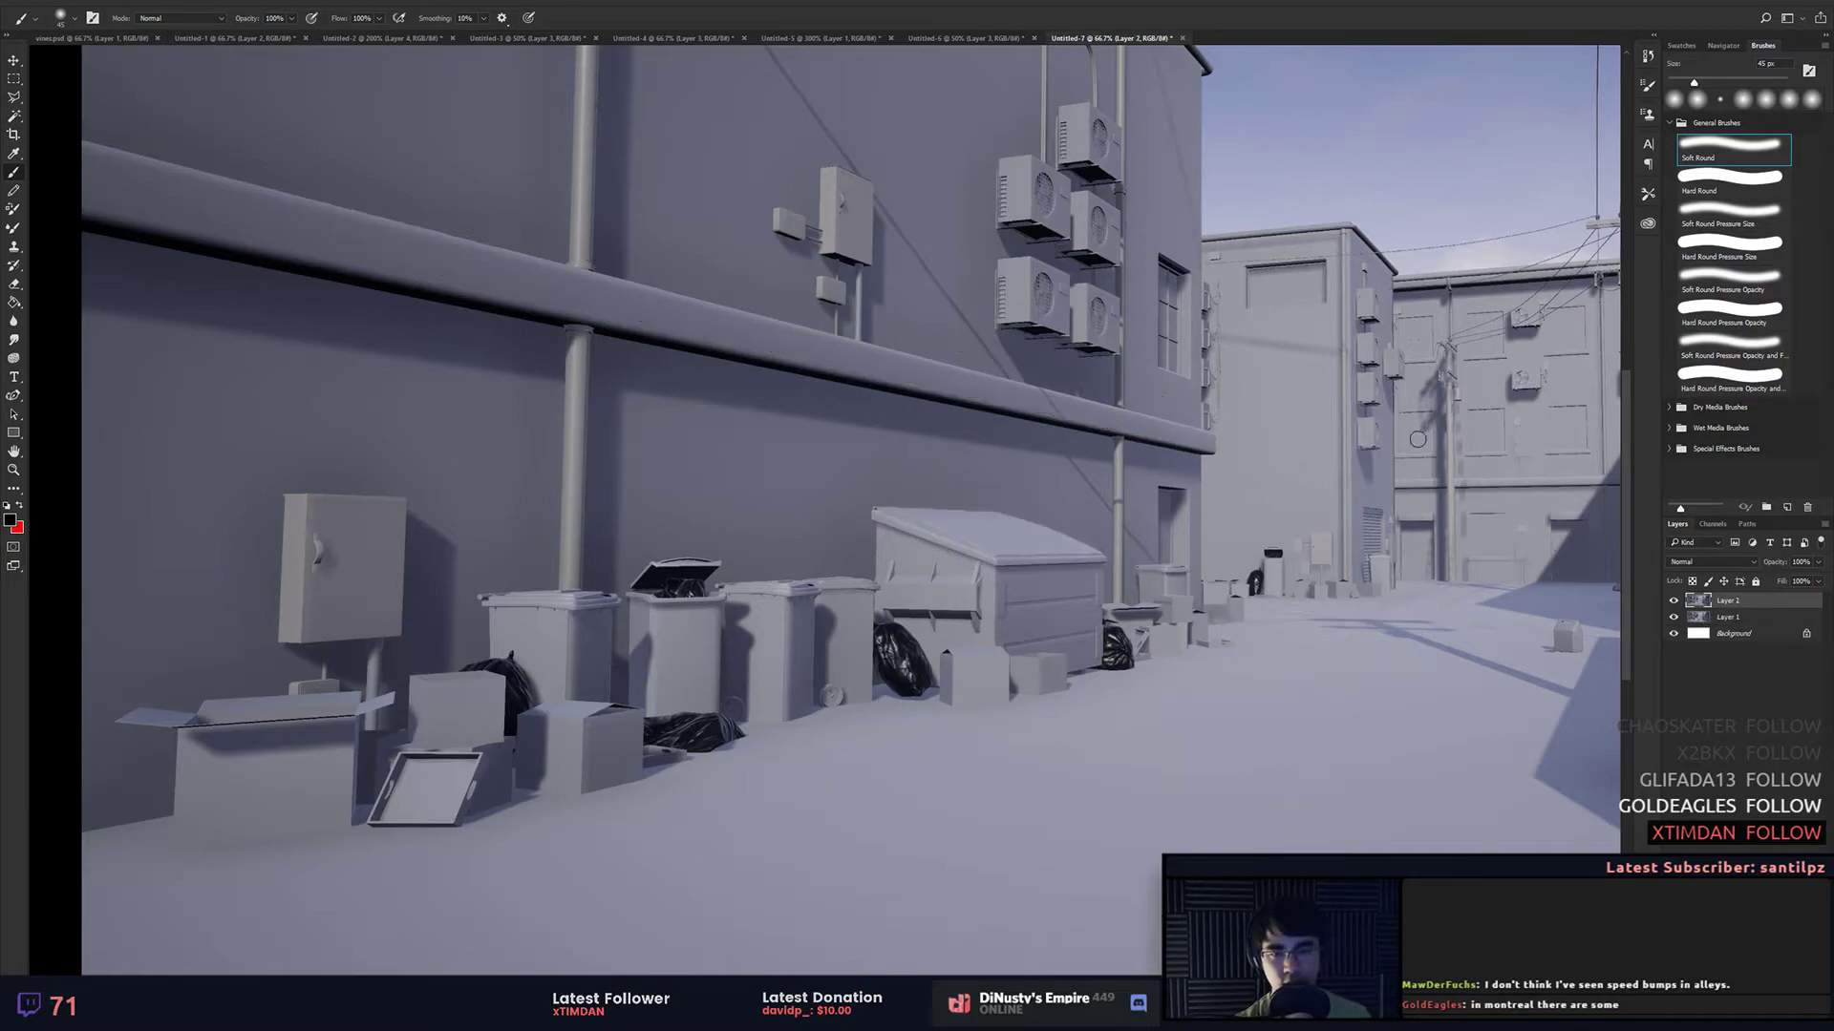
{"action": "key", "text": "ctrl+plus"}
{"action": "left_click_drag", "start_coordinate": [1201, 596], "coordinate": [1119, 585]}
{"action": "key", "text": "bracketleft"}
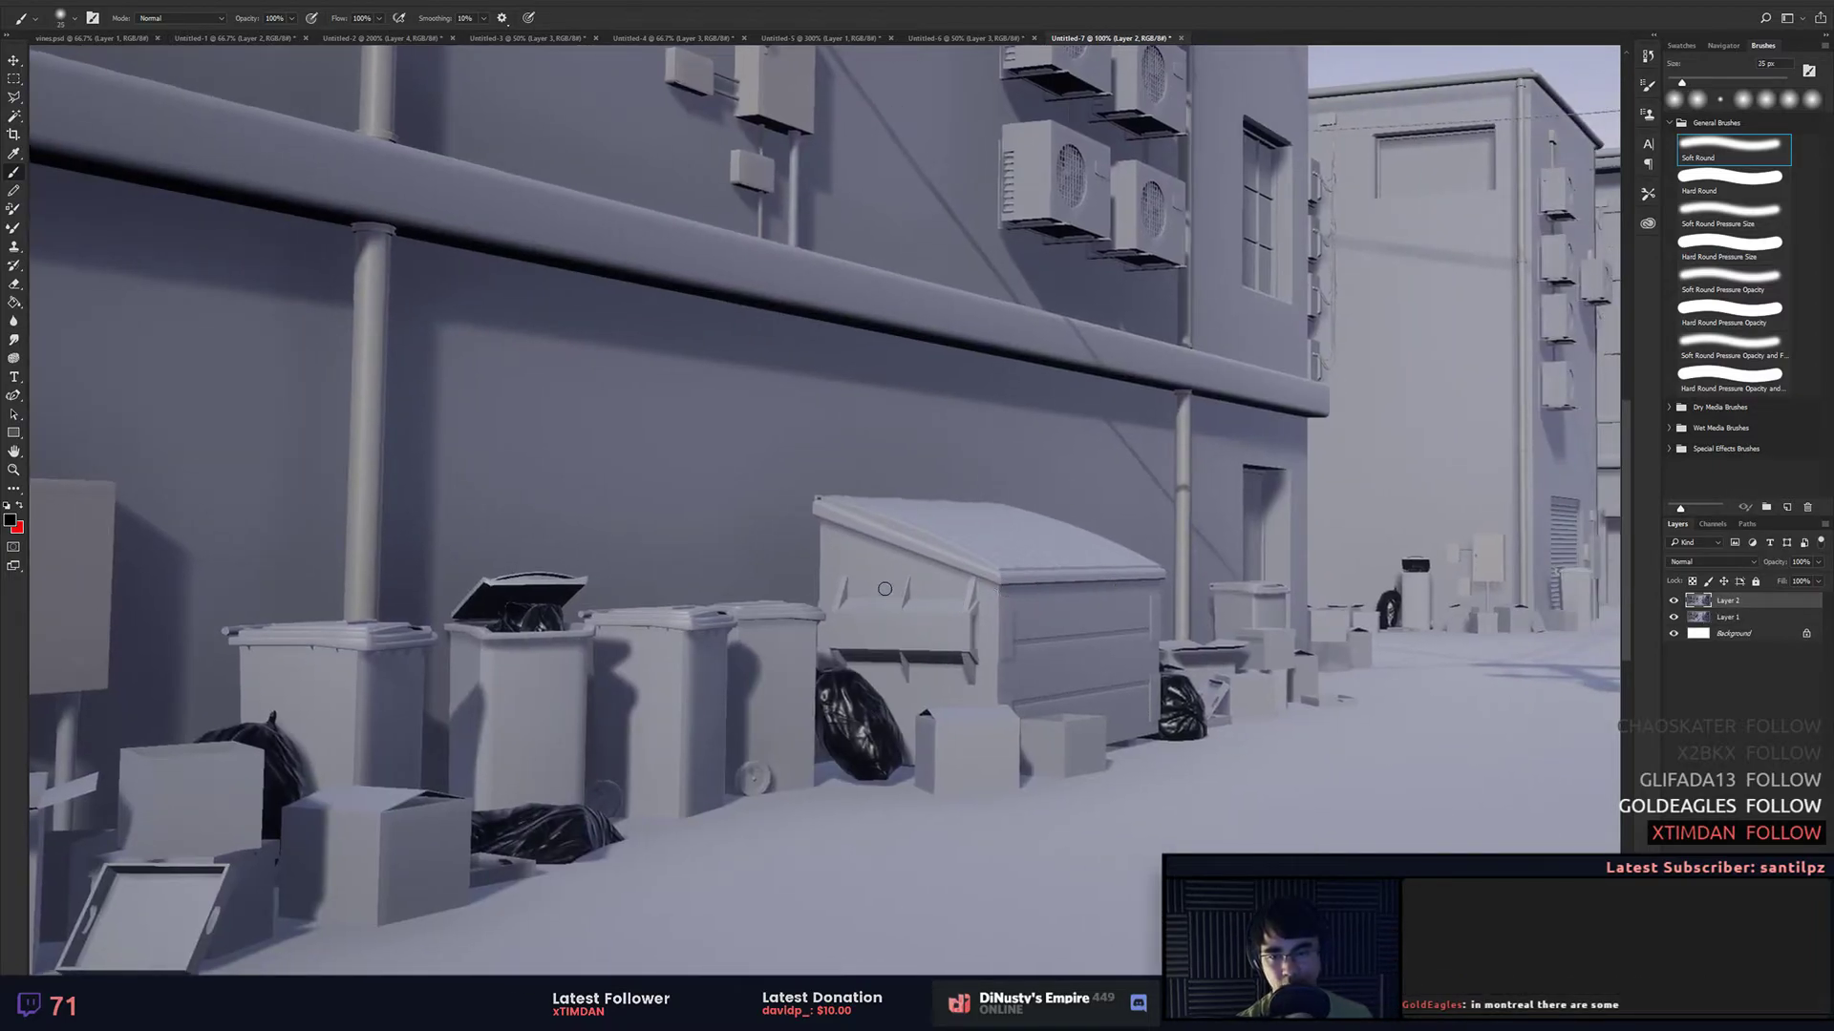
{"action": "left_click", "coordinate": [810, 588]}
{"action": "left_click", "coordinate": [1005, 600], "text": "shift"}
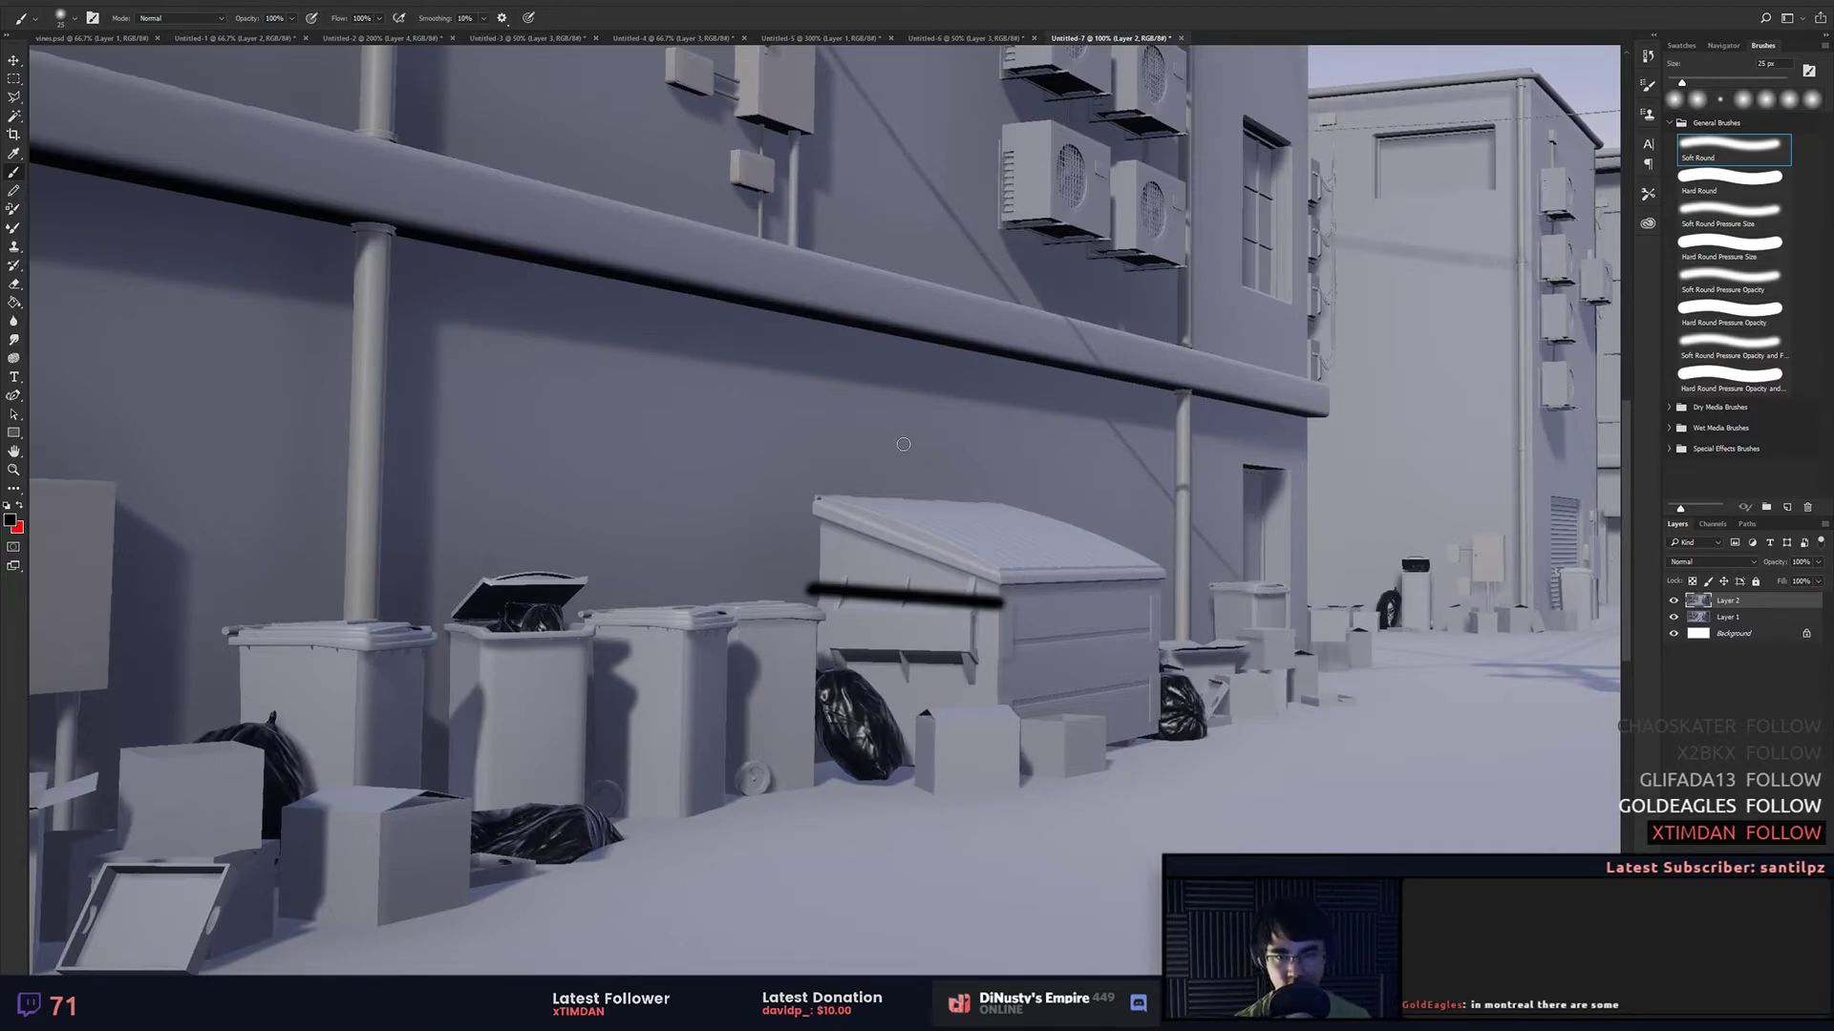
Step: With a 9 px brush, draw straight lines under the dumpster lid's front edge and the neighbouring bin's lid
{"action": "left_click_drag", "start_coordinate": [1137, 565], "coordinate": [1160, 562]}
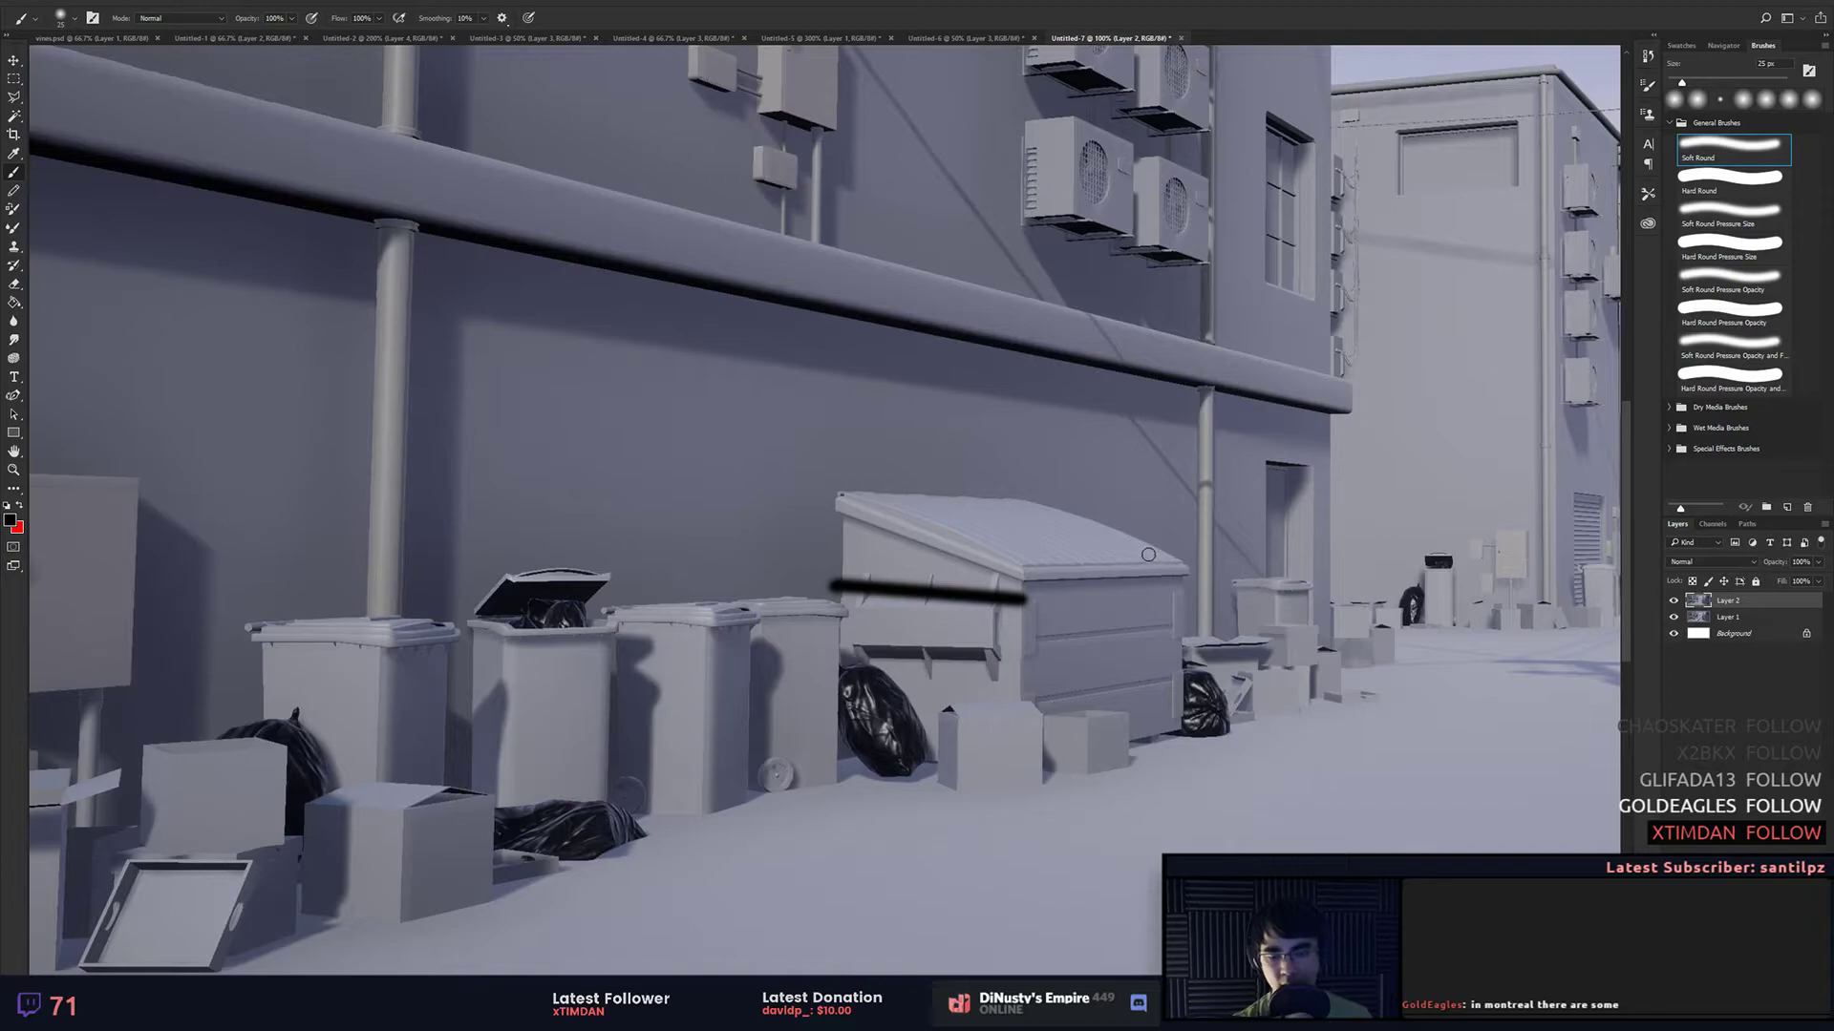
{"action": "key", "text": "bracketleft"}
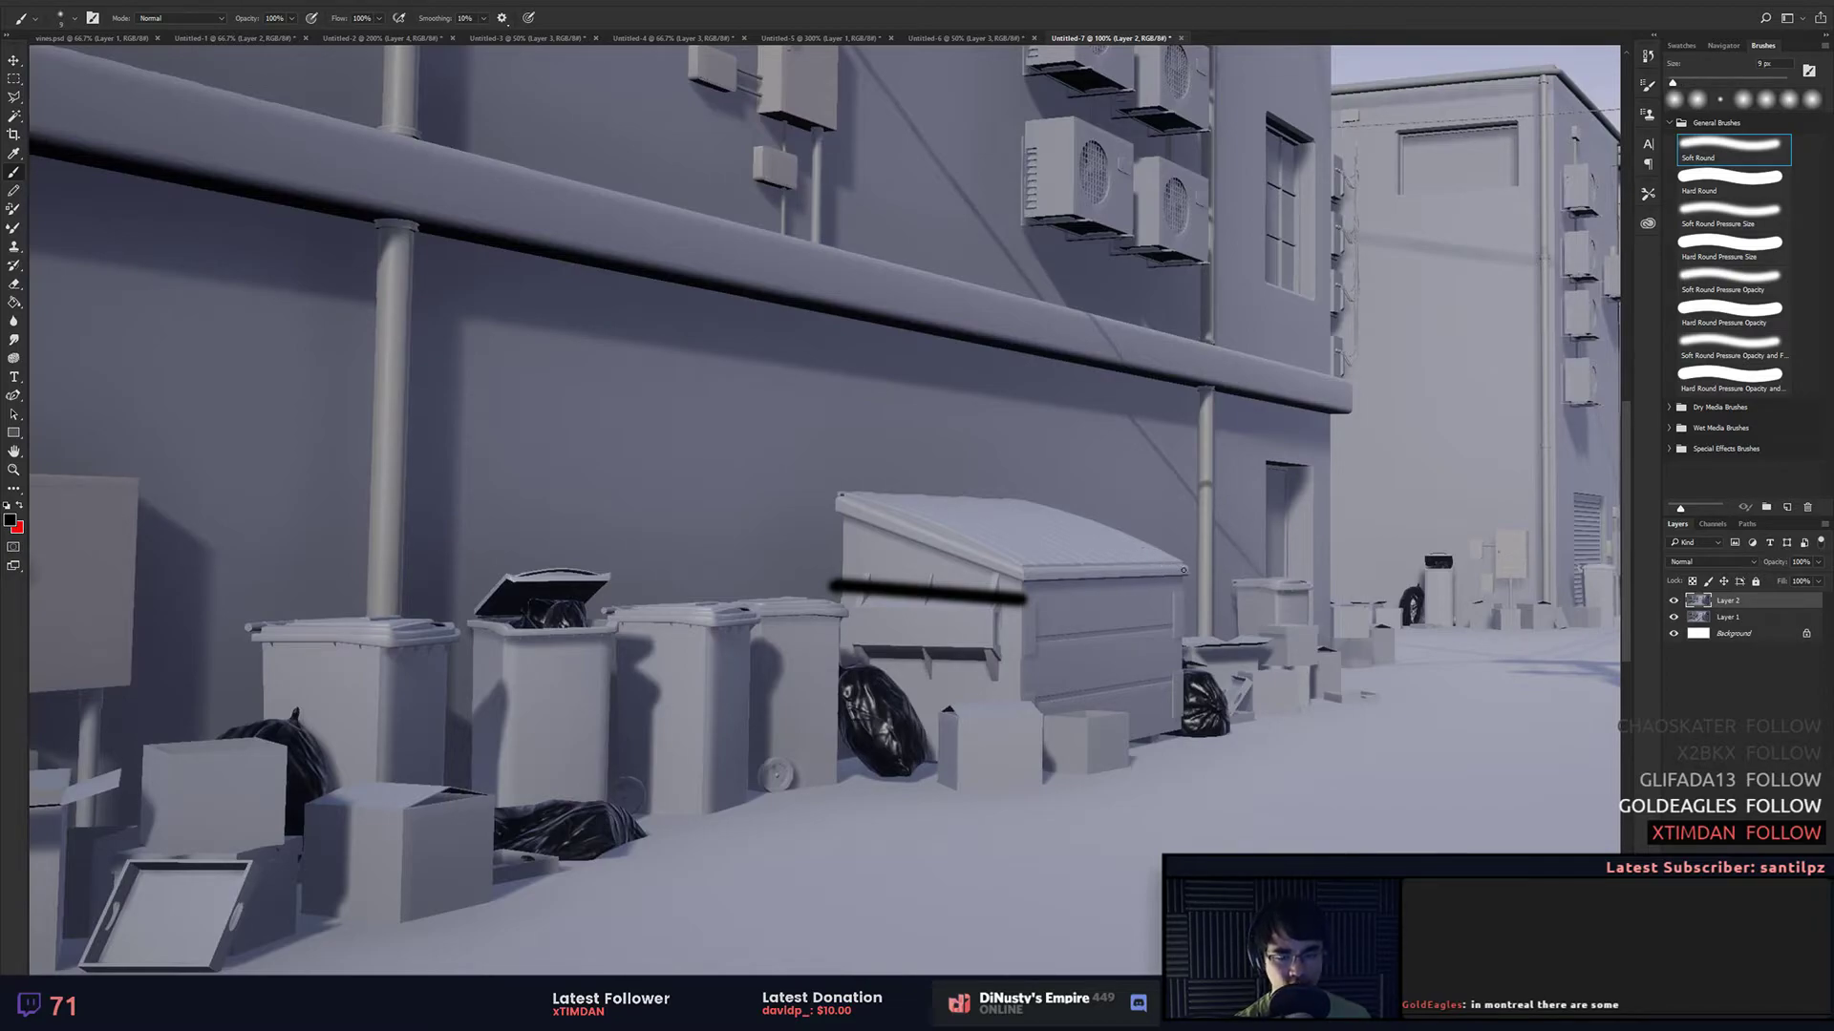
{"action": "left_click", "coordinate": [1018, 577]}
{"action": "left_click", "coordinate": [1186, 570], "text": "shift"}
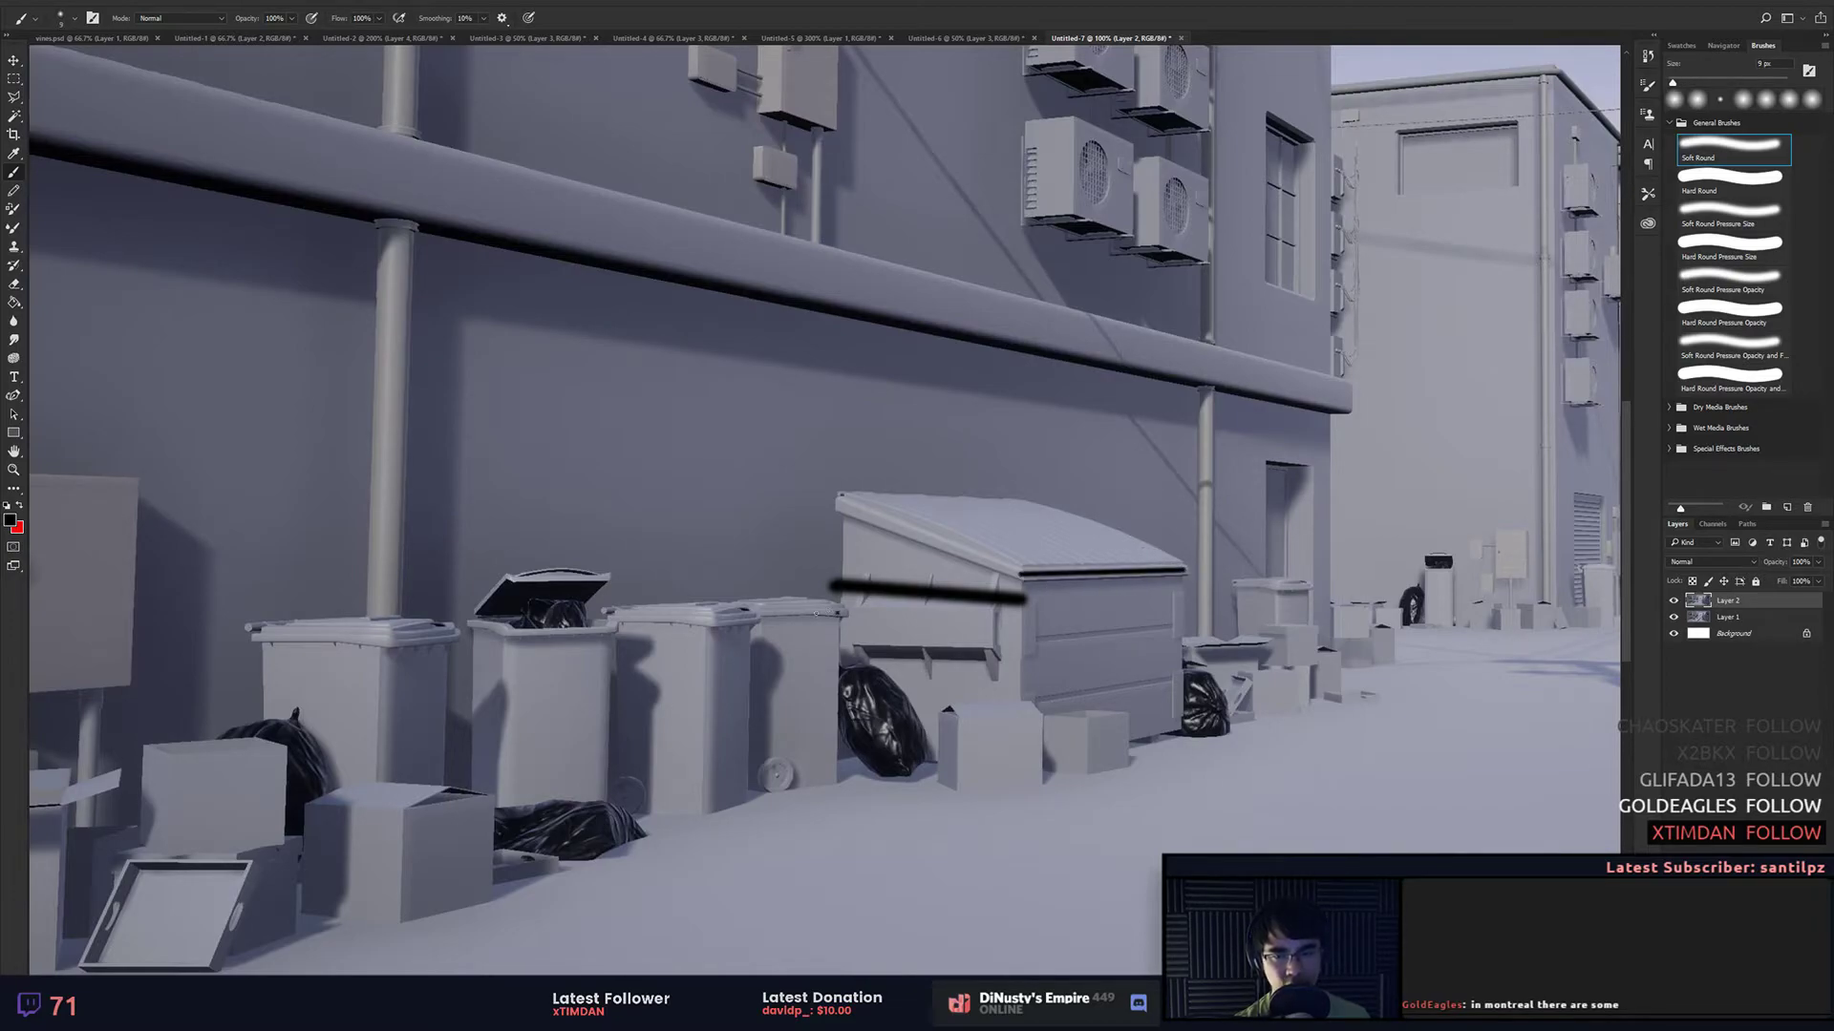
{"action": "left_click", "coordinate": [840, 612]}
{"action": "left_click", "coordinate": [742, 618], "text": "shift"}
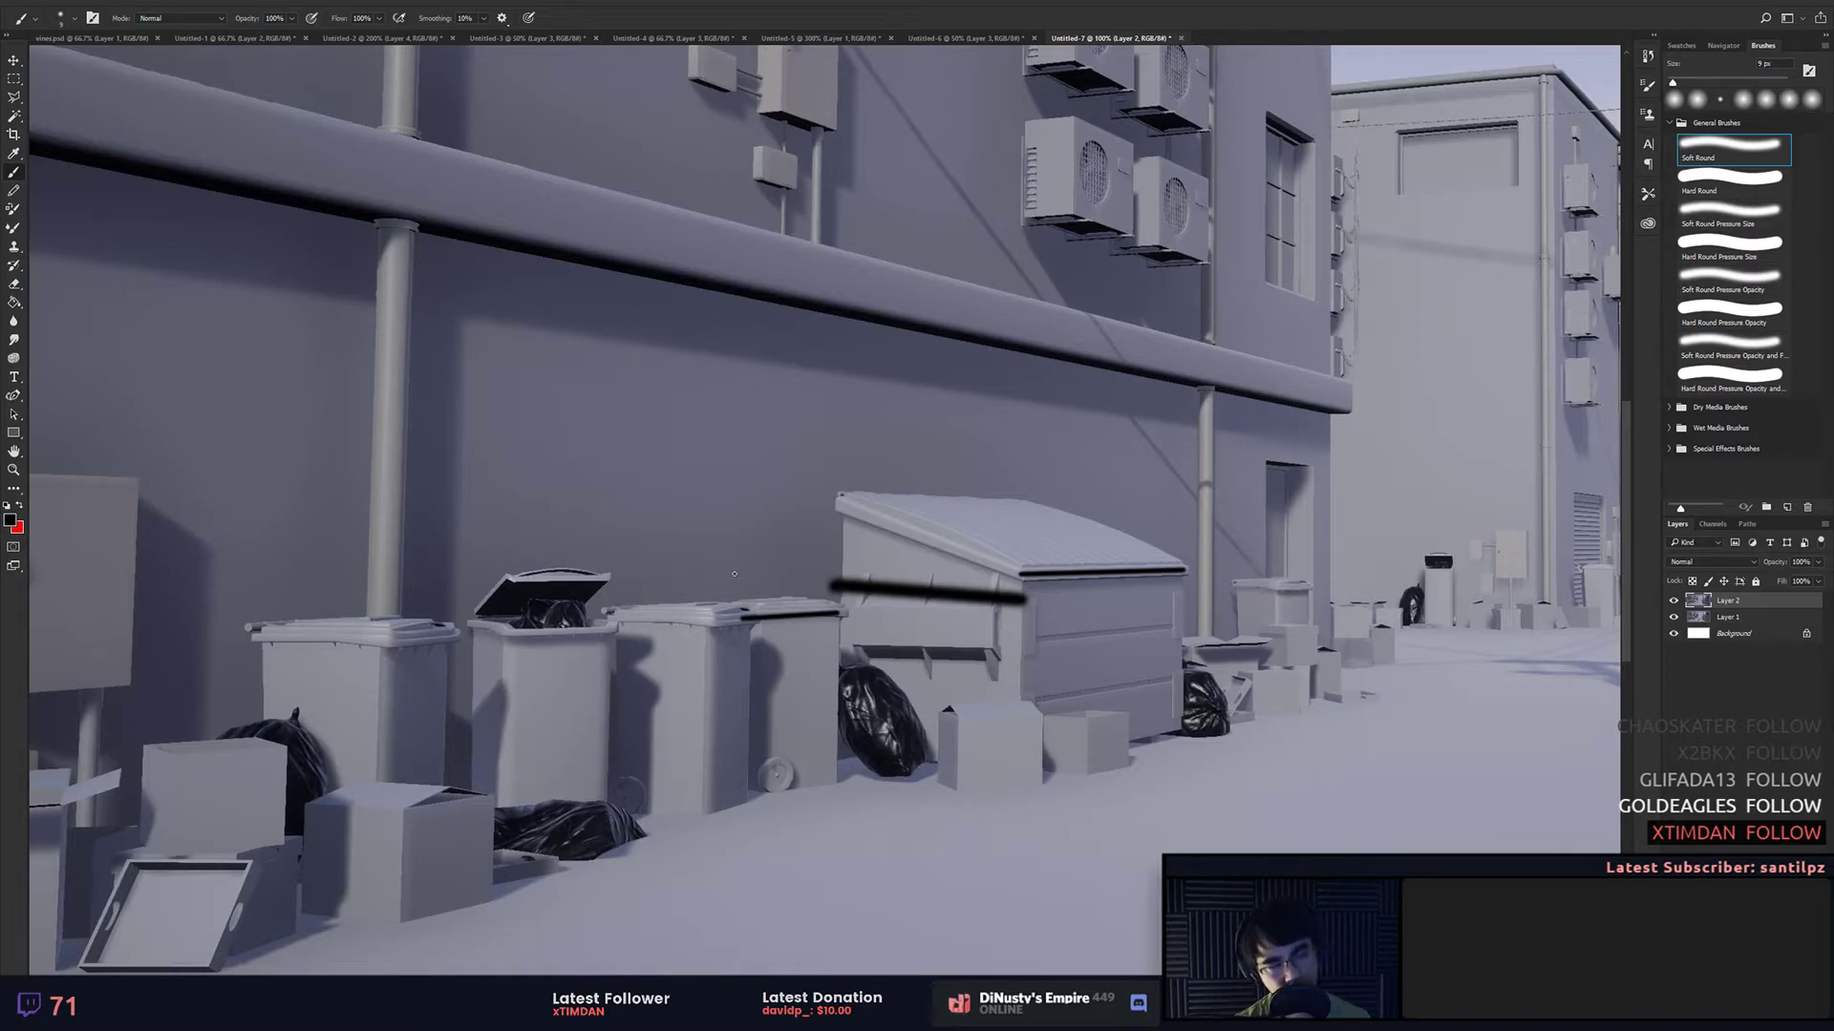
Step: Draw two black cables running from the lower electrical box up to the large horizontal pipe
{"action": "left_click_drag", "start_coordinate": [972, 645], "coordinate": [1332, 548]}
{"action": "left_click_drag", "start_coordinate": [964, 553], "coordinate": [1253, 538]}
{"action": "left_click_drag", "start_coordinate": [866, 541], "coordinate": [871, 689]}
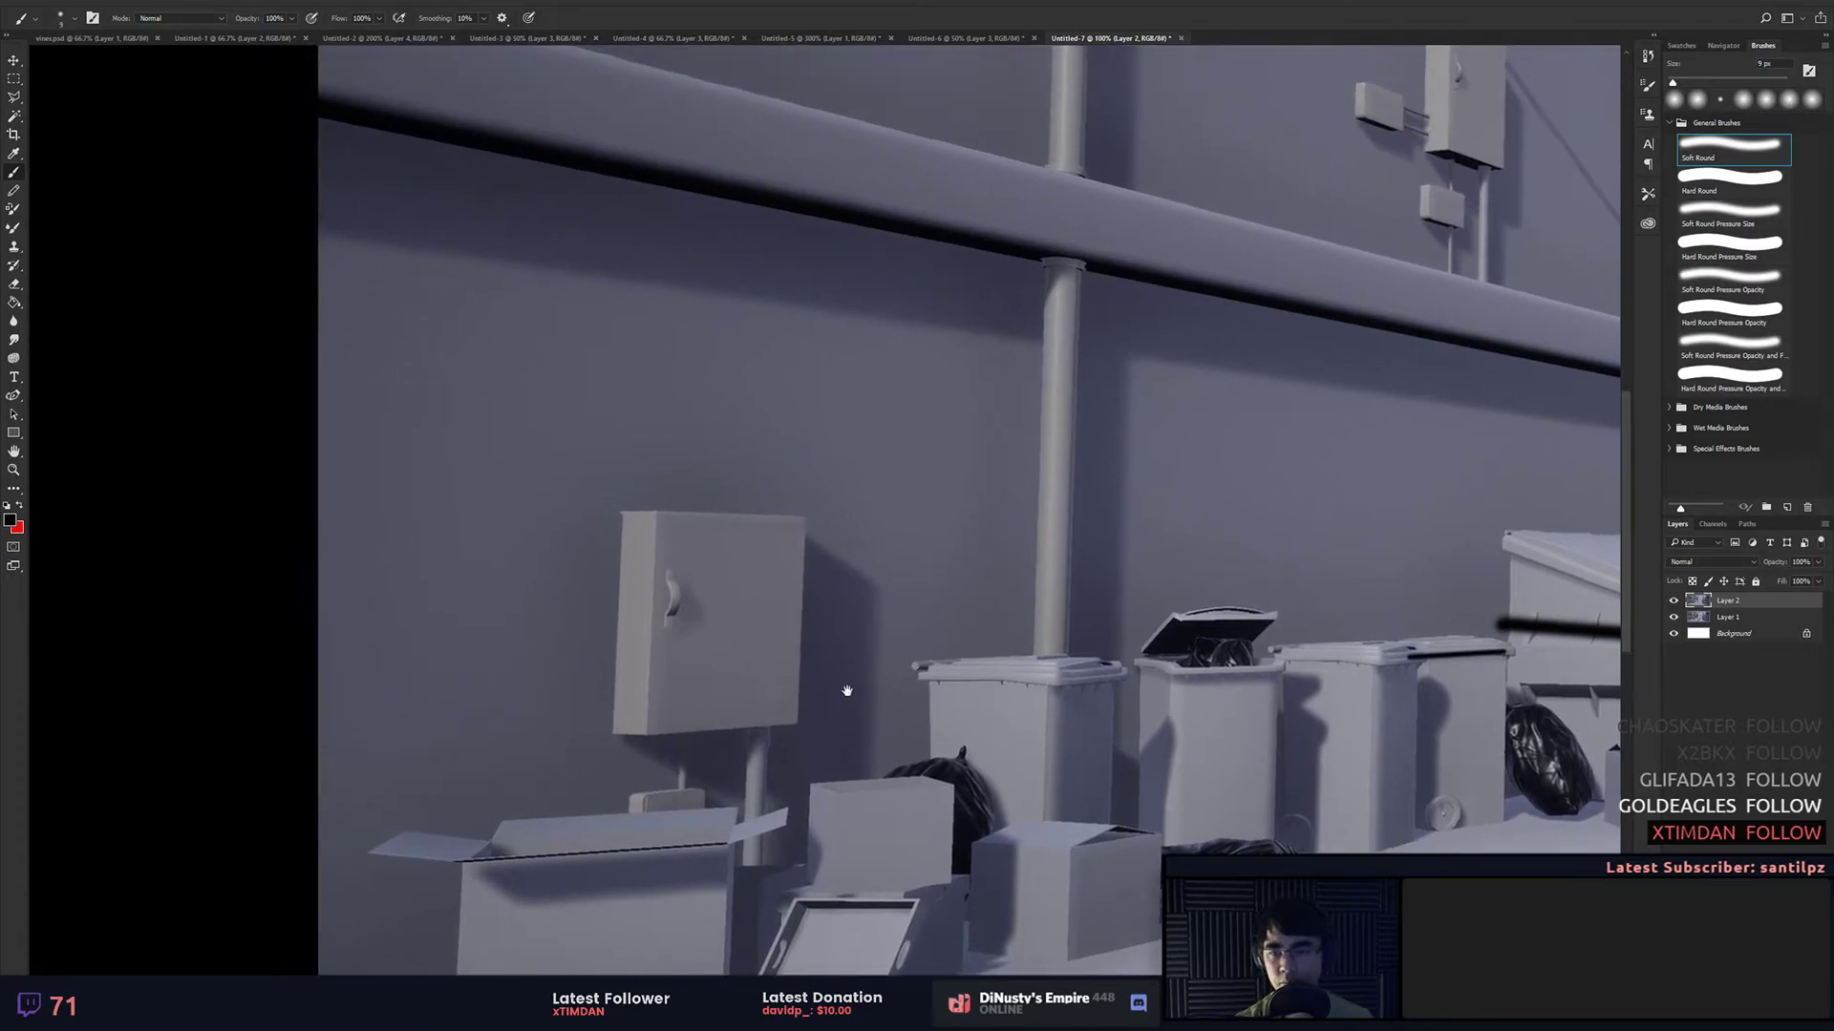
{"action": "left_click", "coordinate": [771, 211], "text": "shift"}
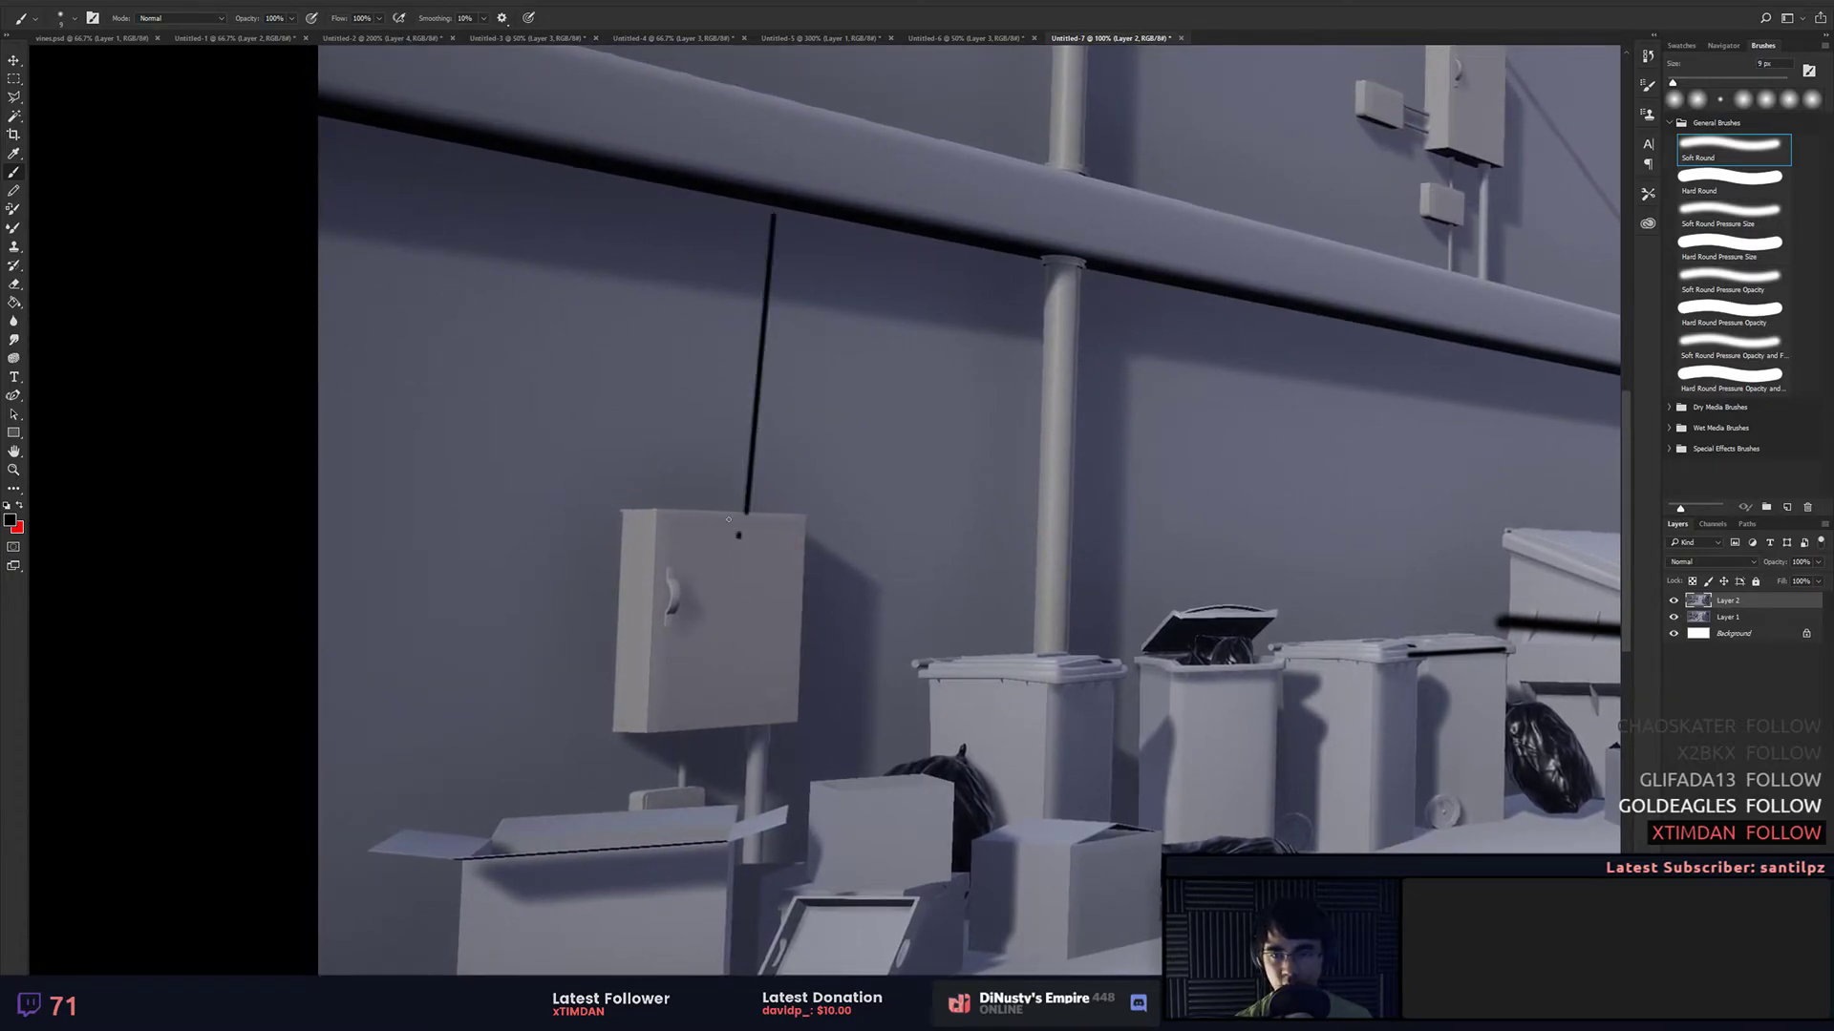
{"action": "left_click", "coordinate": [726, 196], "text": "shift"}
{"action": "mouse_move", "coordinate": [729, 508]}
{"action": "left_mouse_down"}
{"action": "mouse_move", "coordinate": [728, 196]}
{"action": "mouse_move", "coordinate": [790, 460]}
{"action": "mouse_move", "coordinate": [660, 482]}
{"action": "left_mouse_up"}
Step: Draw cables from the upper electrical box up the wall, across to the air-conditioning units and beside their pipes
{"action": "key", "text": "ctrl+minus"}
{"action": "left_click_drag", "start_coordinate": [1334, 340], "coordinate": [1143, 520]}
{"action": "left_click", "coordinate": [1040, 383]}
{"action": "left_click", "coordinate": [1039, 220], "text": "shift"}
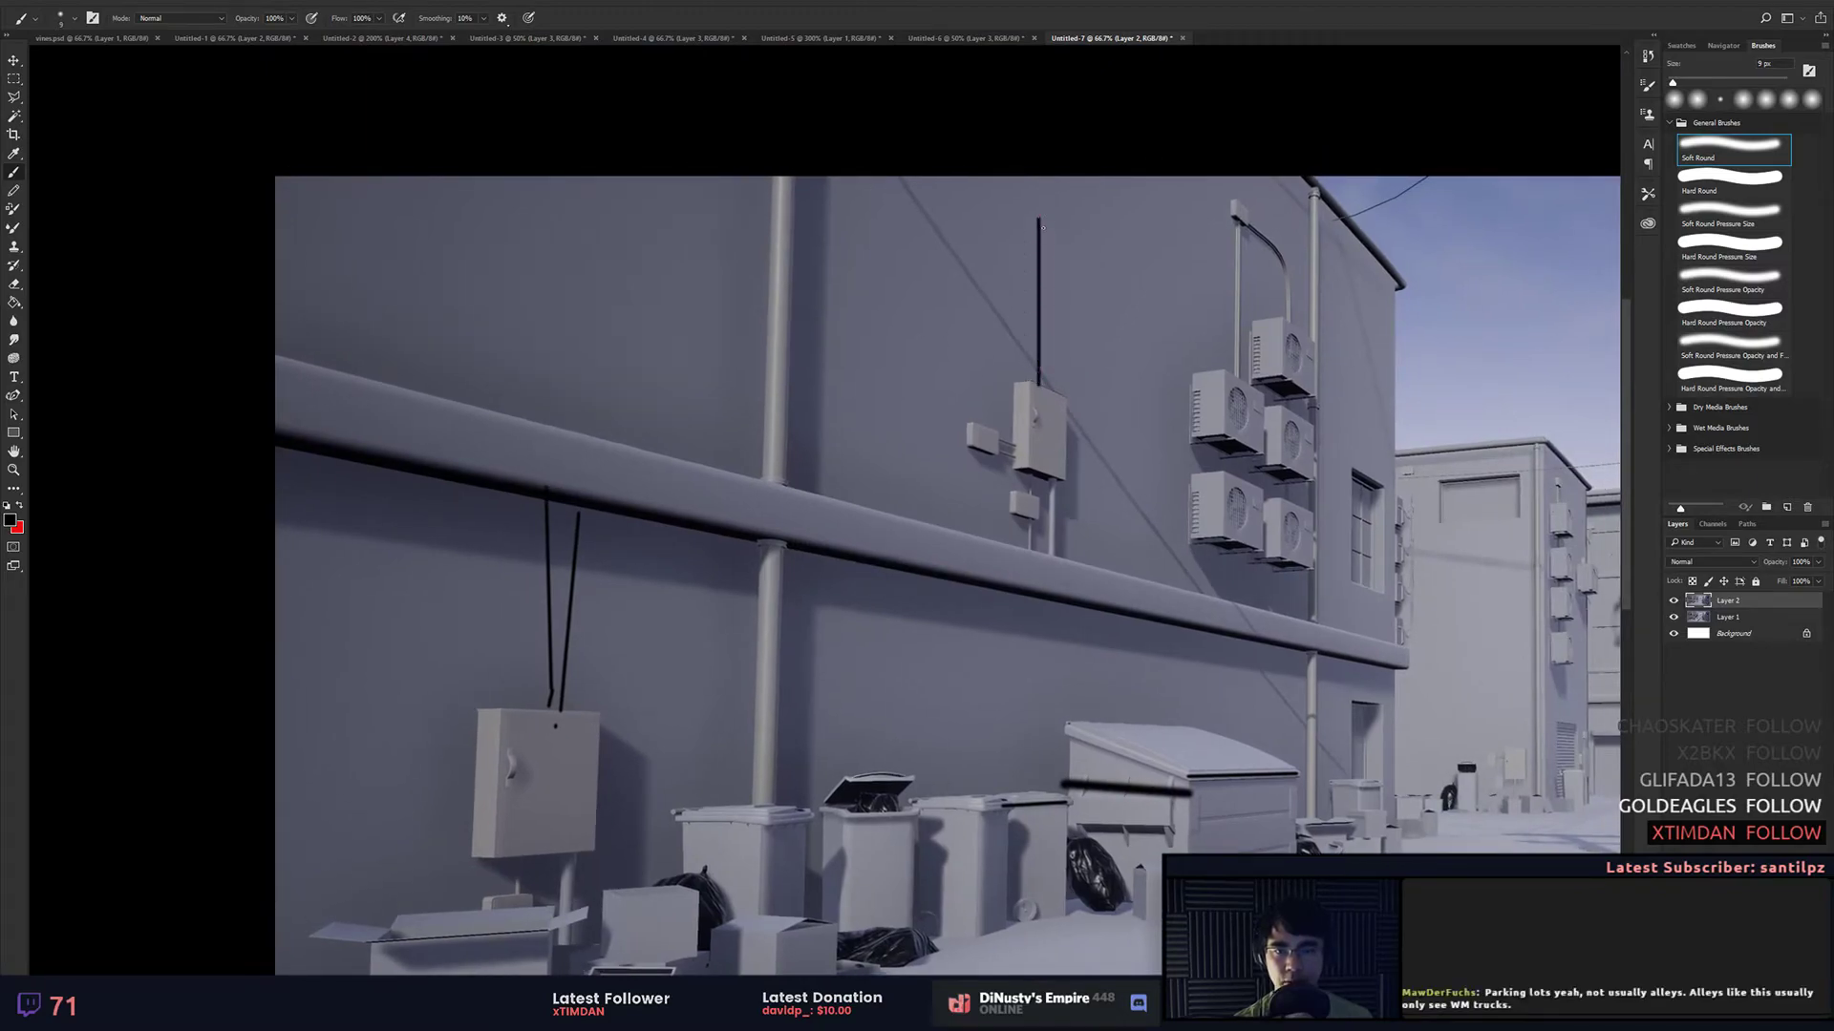
{"action": "left_click", "coordinate": [746, 153], "text": "shift"}
{"action": "left_click", "coordinate": [1229, 339], "text": "shift"}
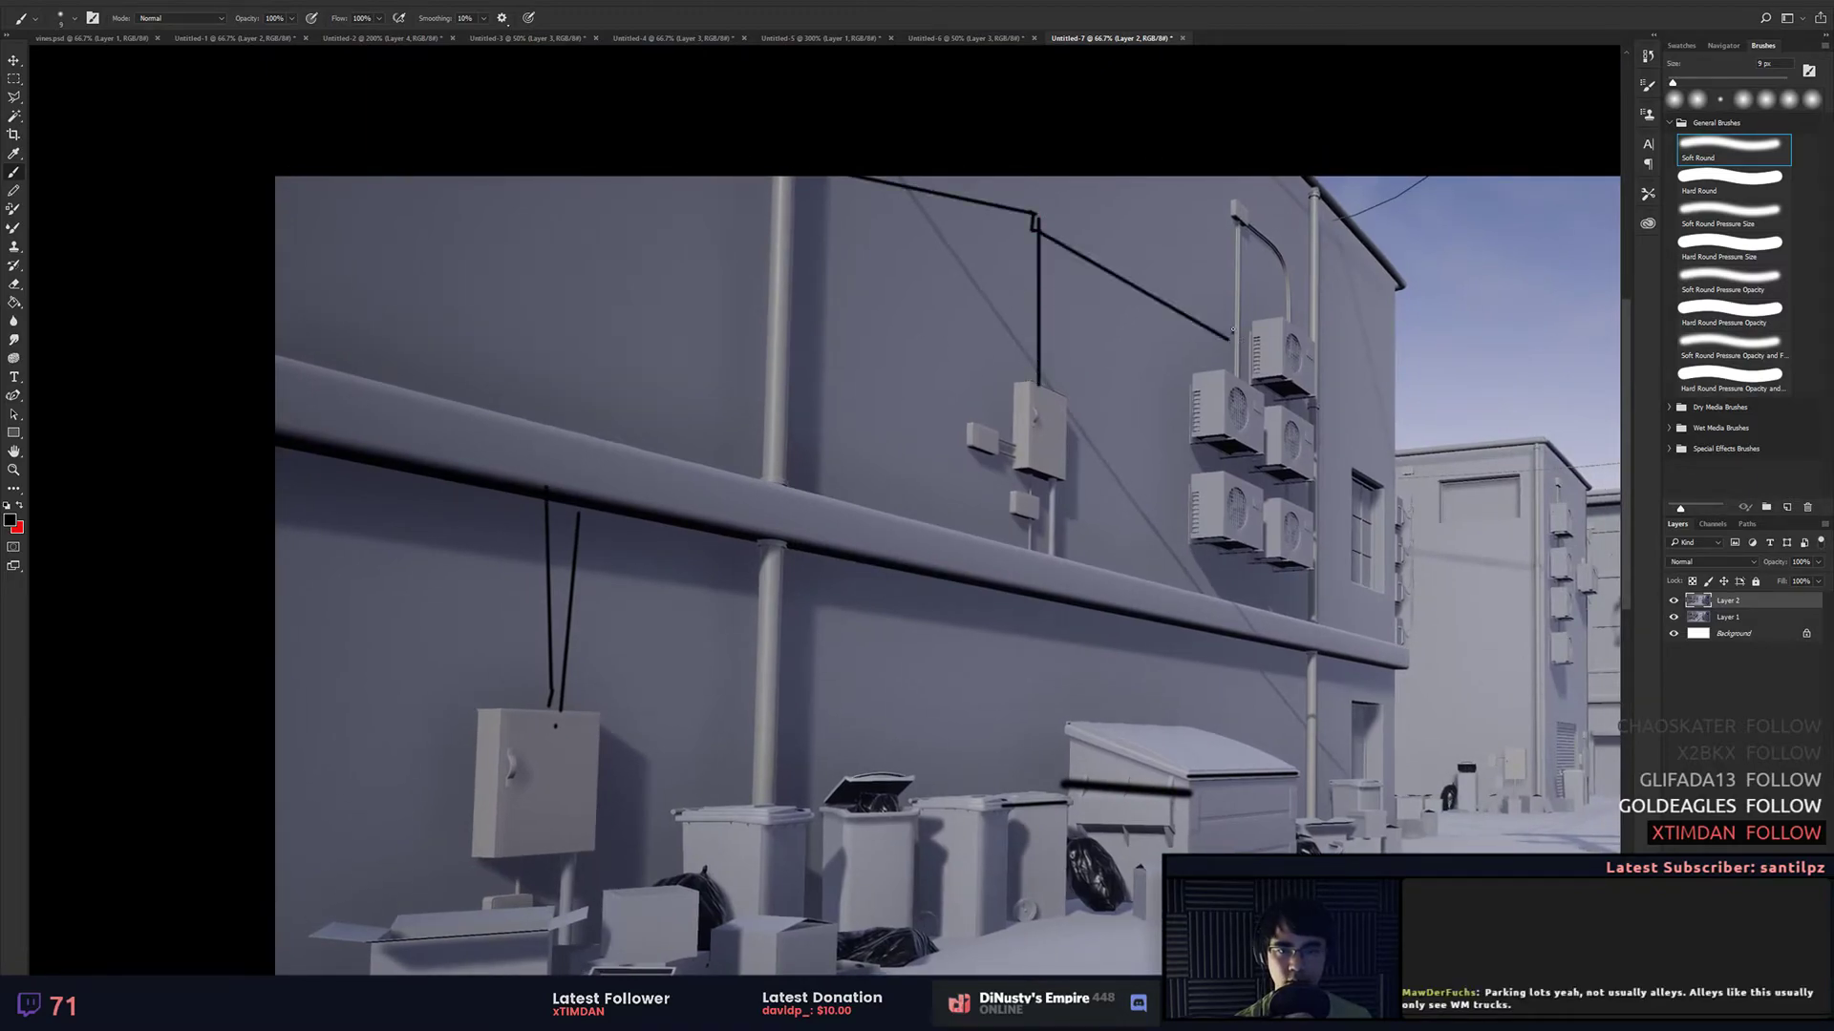
{"action": "mouse_move", "coordinate": [1233, 335]}
{"action": "left_mouse_down"}
{"action": "mouse_move", "coordinate": [1238, 224]}
{"action": "mouse_move", "coordinate": [1244, 377]}
{"action": "left_mouse_up"}
{"action": "mouse_move", "coordinate": [1241, 214]}
{"action": "left_mouse_down"}
{"action": "mouse_move", "coordinate": [1280, 243]}
{"action": "mouse_move", "coordinate": [1279, 349]}
{"action": "left_mouse_up"}
{"action": "mouse_move", "coordinate": [1332, 438]}
{"action": "left_mouse_down"}
{"action": "mouse_move", "coordinate": [933, 430]}
{"action": "mouse_move", "coordinate": [1076, 347]}
{"action": "left_mouse_up"}
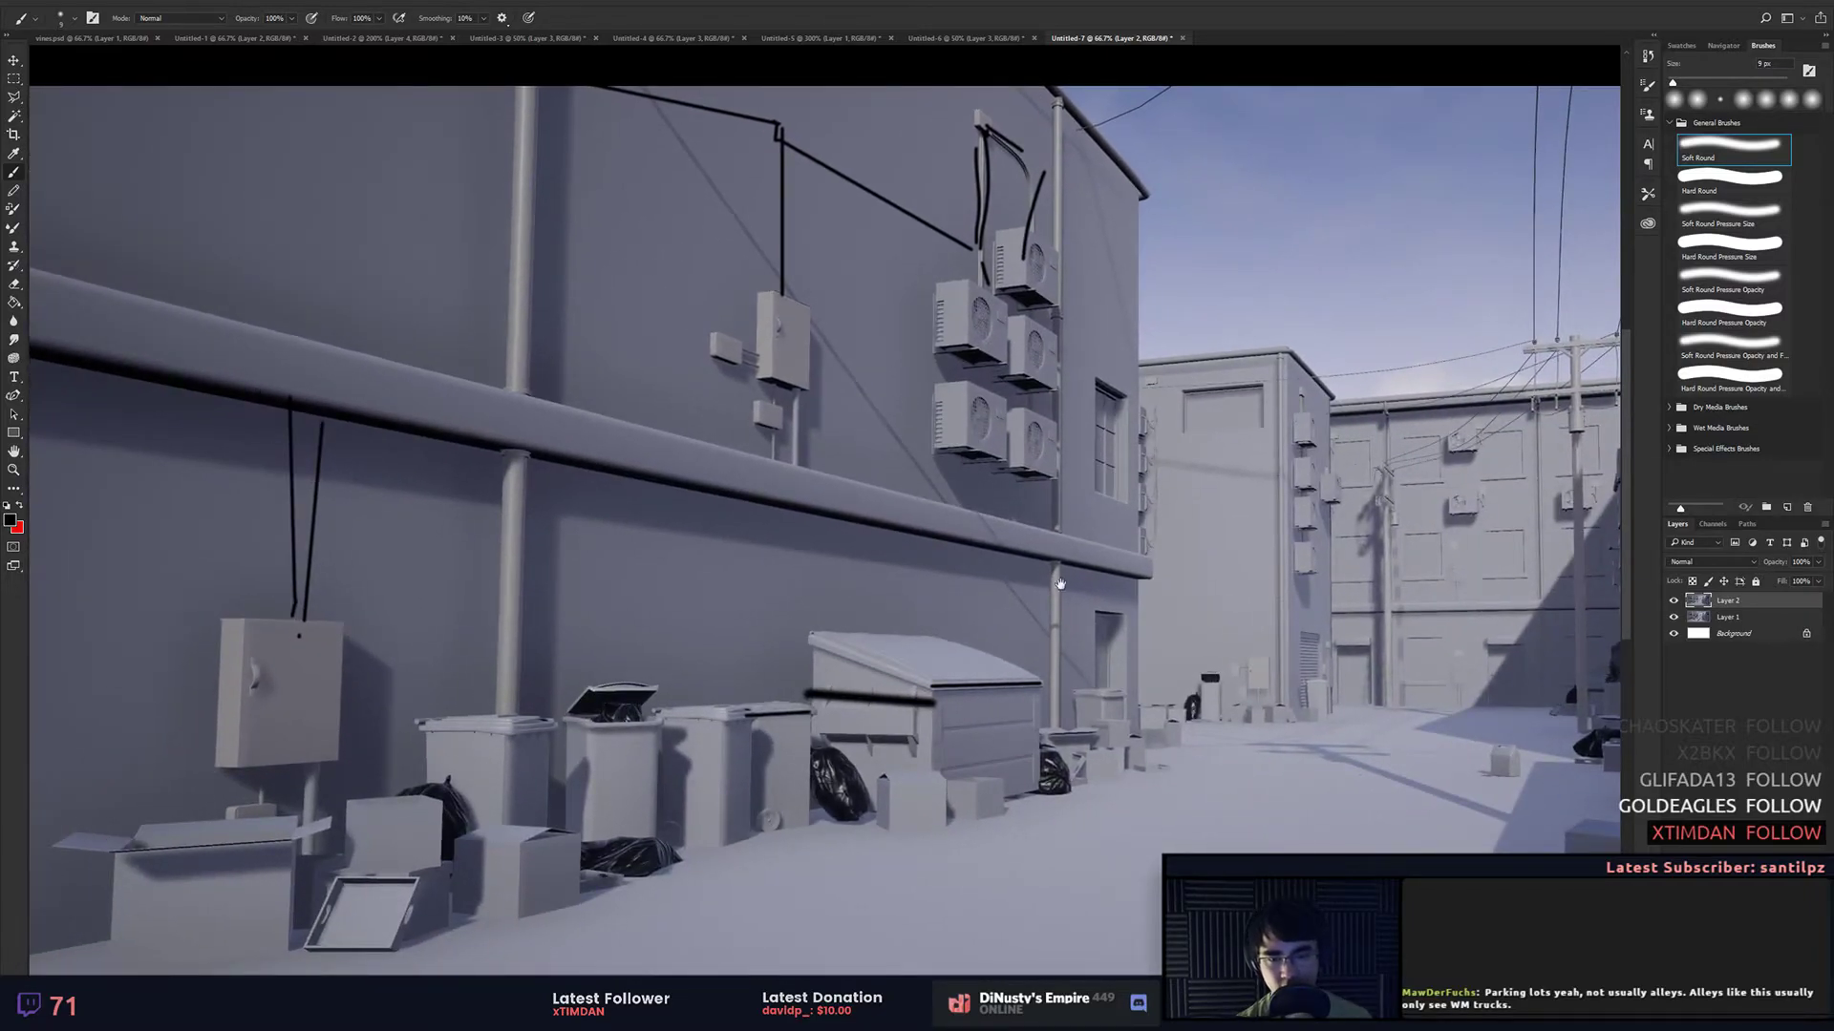
{"action": "left_click_drag", "start_coordinate": [1060, 583], "coordinate": [925, 341]}
{"action": "left_click_drag", "start_coordinate": [630, 778], "coordinate": [1161, 525]}
{"action": "left_click_drag", "start_coordinate": [539, 826], "coordinate": [948, 608]}
{"action": "left_click_drag", "start_coordinate": [1222, 693], "coordinate": [1077, 655]}
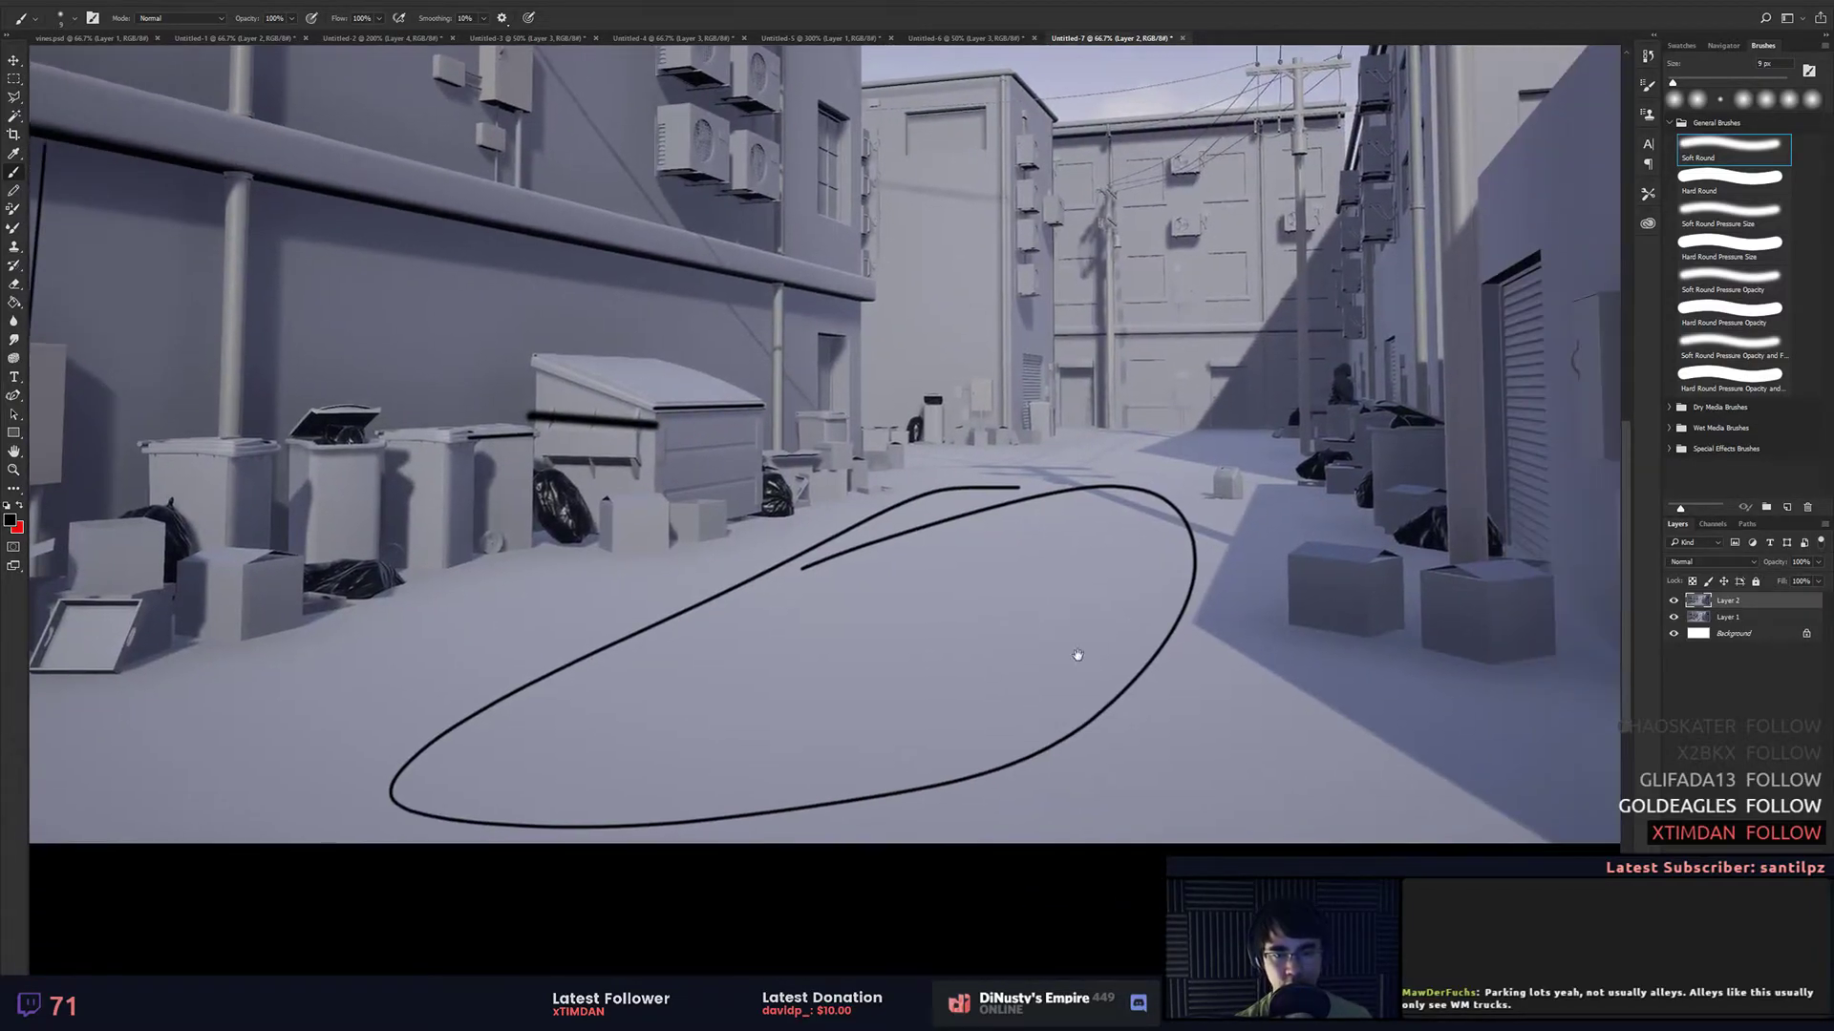
{"action": "key", "text": "ctrl+z"}
{"action": "key", "text": "ctrl+z"}
Step: Outline a large ground patch near the right-hand boxes and a small narrow patch beyond the dumpster
{"action": "mouse_move", "coordinate": [1113, 594]}
{"action": "left_mouse_down"}
{"action": "mouse_move", "coordinate": [994, 746]}
{"action": "mouse_move", "coordinate": [1337, 646]}
{"action": "mouse_move", "coordinate": [1165, 554]}
{"action": "mouse_move", "coordinate": [1103, 613]}
{"action": "left_mouse_up"}
{"action": "left_click_drag", "start_coordinate": [979, 703], "coordinate": [1137, 688]}
{"action": "mouse_move", "coordinate": [1030, 474]}
{"action": "left_mouse_down"}
{"action": "mouse_move", "coordinate": [891, 561]}
{"action": "mouse_move", "coordinate": [977, 512]}
{"action": "left_mouse_up"}
Step: Sketch a drainage line down the middle of the alley with a branch to the far building corner, and scribble zigzags along it
{"action": "mouse_move", "coordinate": [1184, 482]}
{"action": "left_mouse_down"}
{"action": "mouse_move", "coordinate": [1277, 531]}
{"action": "mouse_move", "coordinate": [723, 872]}
{"action": "left_mouse_up"}
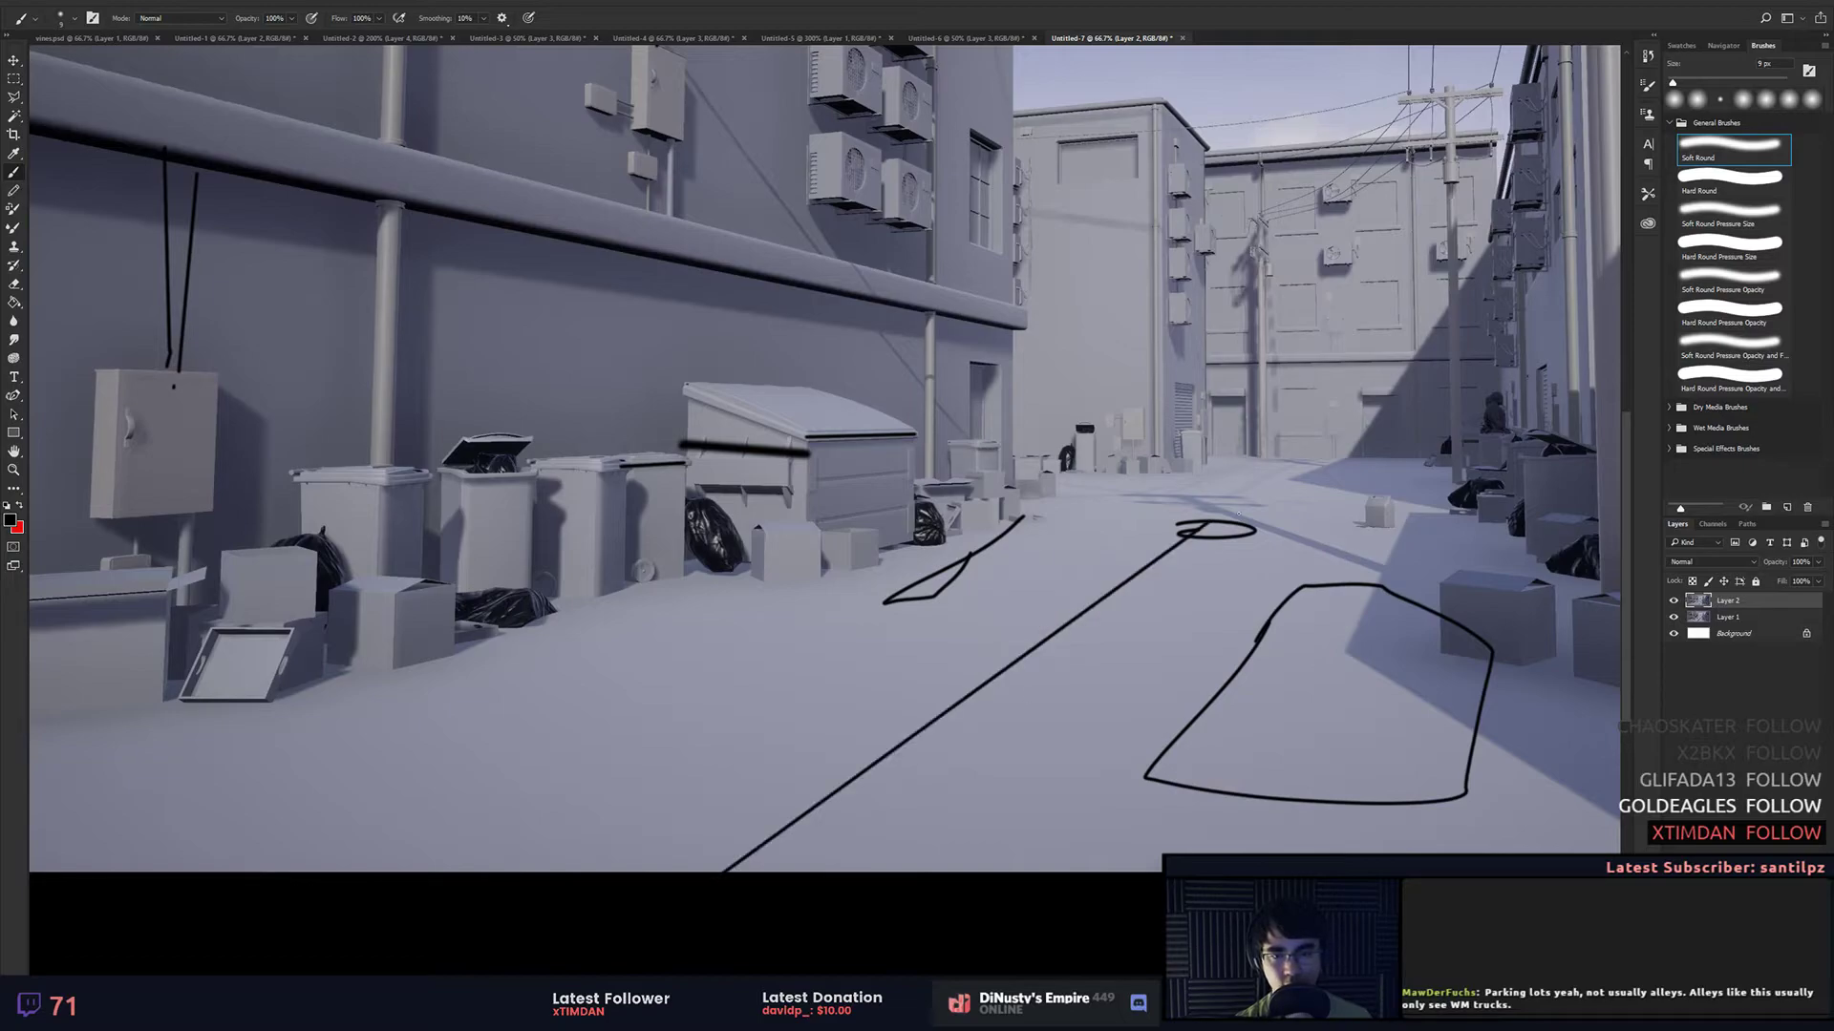
{"action": "mouse_move", "coordinate": [1238, 511]}
{"action": "left_mouse_down"}
{"action": "mouse_move", "coordinate": [1239, 477]}
{"action": "mouse_move", "coordinate": [1013, 473]}
{"action": "left_mouse_up"}
{"action": "mouse_move", "coordinate": [1121, 552]}
{"action": "left_mouse_down"}
{"action": "mouse_move", "coordinate": [1179, 547]}
{"action": "mouse_move", "coordinate": [1022, 645]}
{"action": "mouse_move", "coordinate": [950, 729]}
{"action": "mouse_move", "coordinate": [822, 812]}
{"action": "mouse_move", "coordinate": [673, 850]}
{"action": "left_mouse_up"}
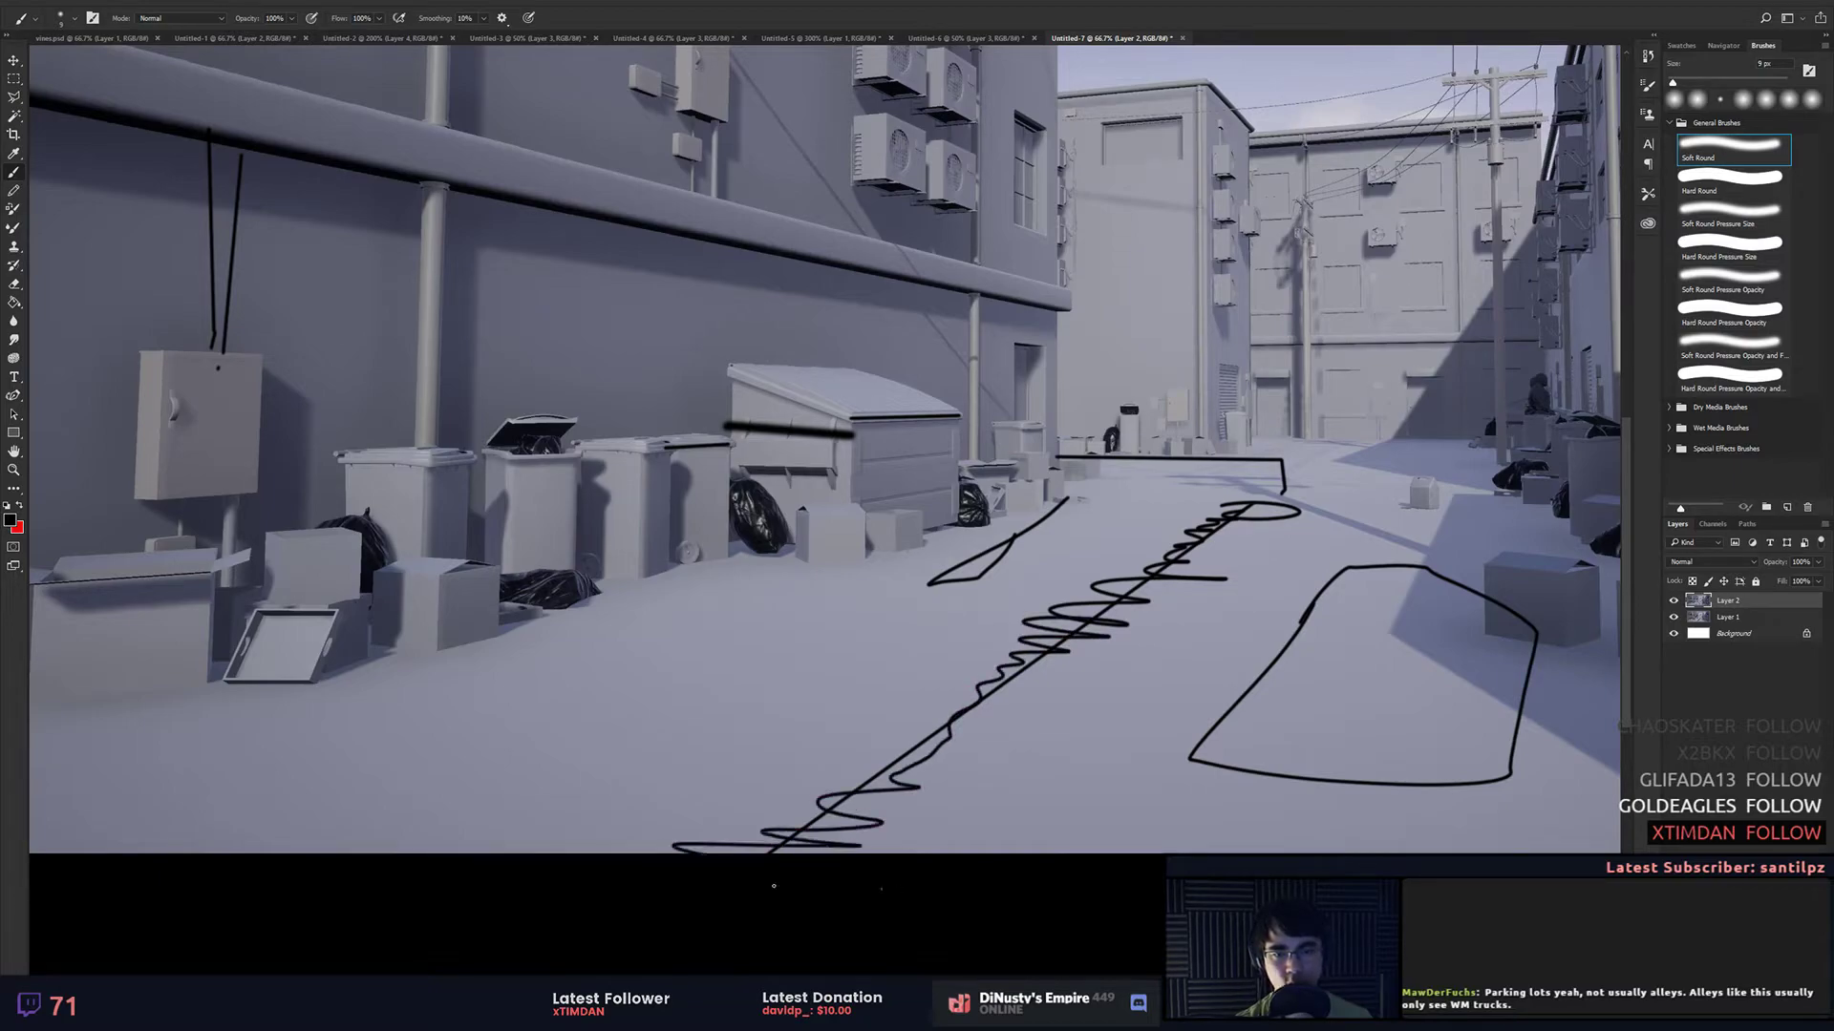
Step: Examine the marked-up ground, the side walls and the far buildings of the alley render
{"action": "left_click_drag", "start_coordinate": [1388, 686], "coordinate": [1221, 736]}
{"action": "left_click_drag", "start_coordinate": [1187, 548], "coordinate": [1220, 518]}
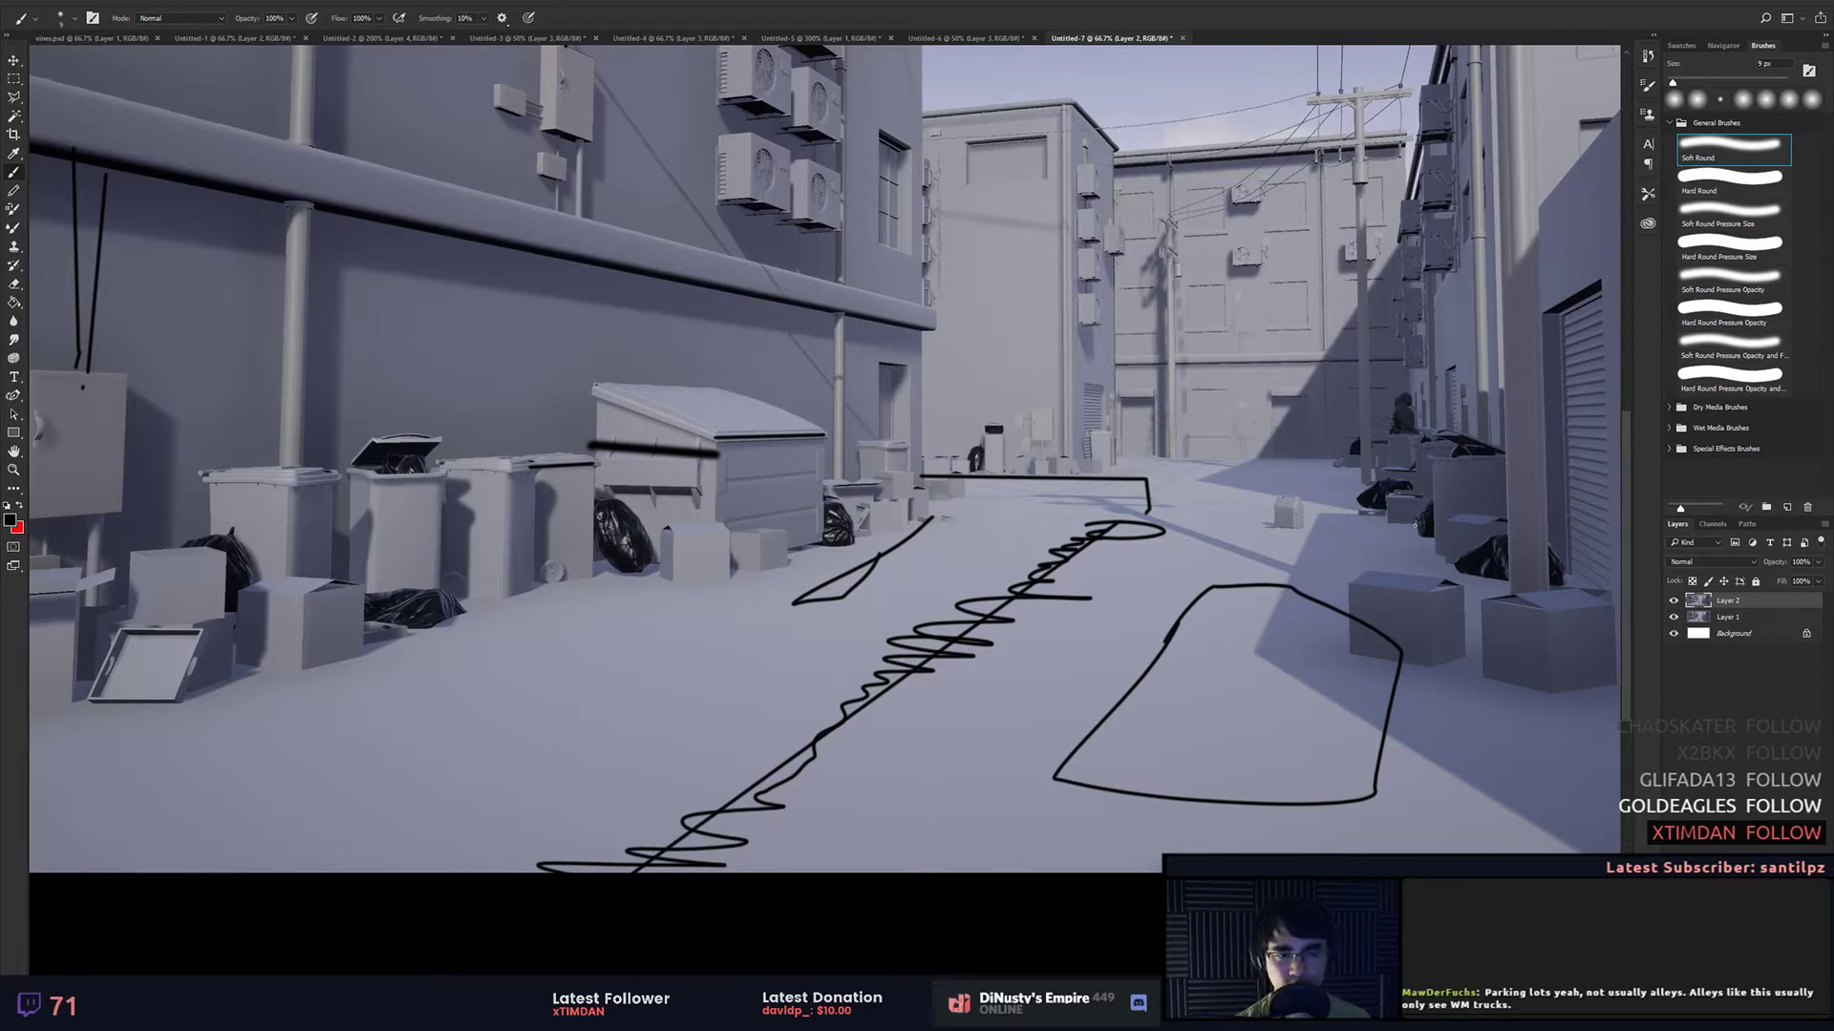
{"action": "left_click_drag", "start_coordinate": [1296, 501], "coordinate": [1352, 484]}
{"action": "left_click_drag", "start_coordinate": [1341, 372], "coordinate": [1351, 459]}
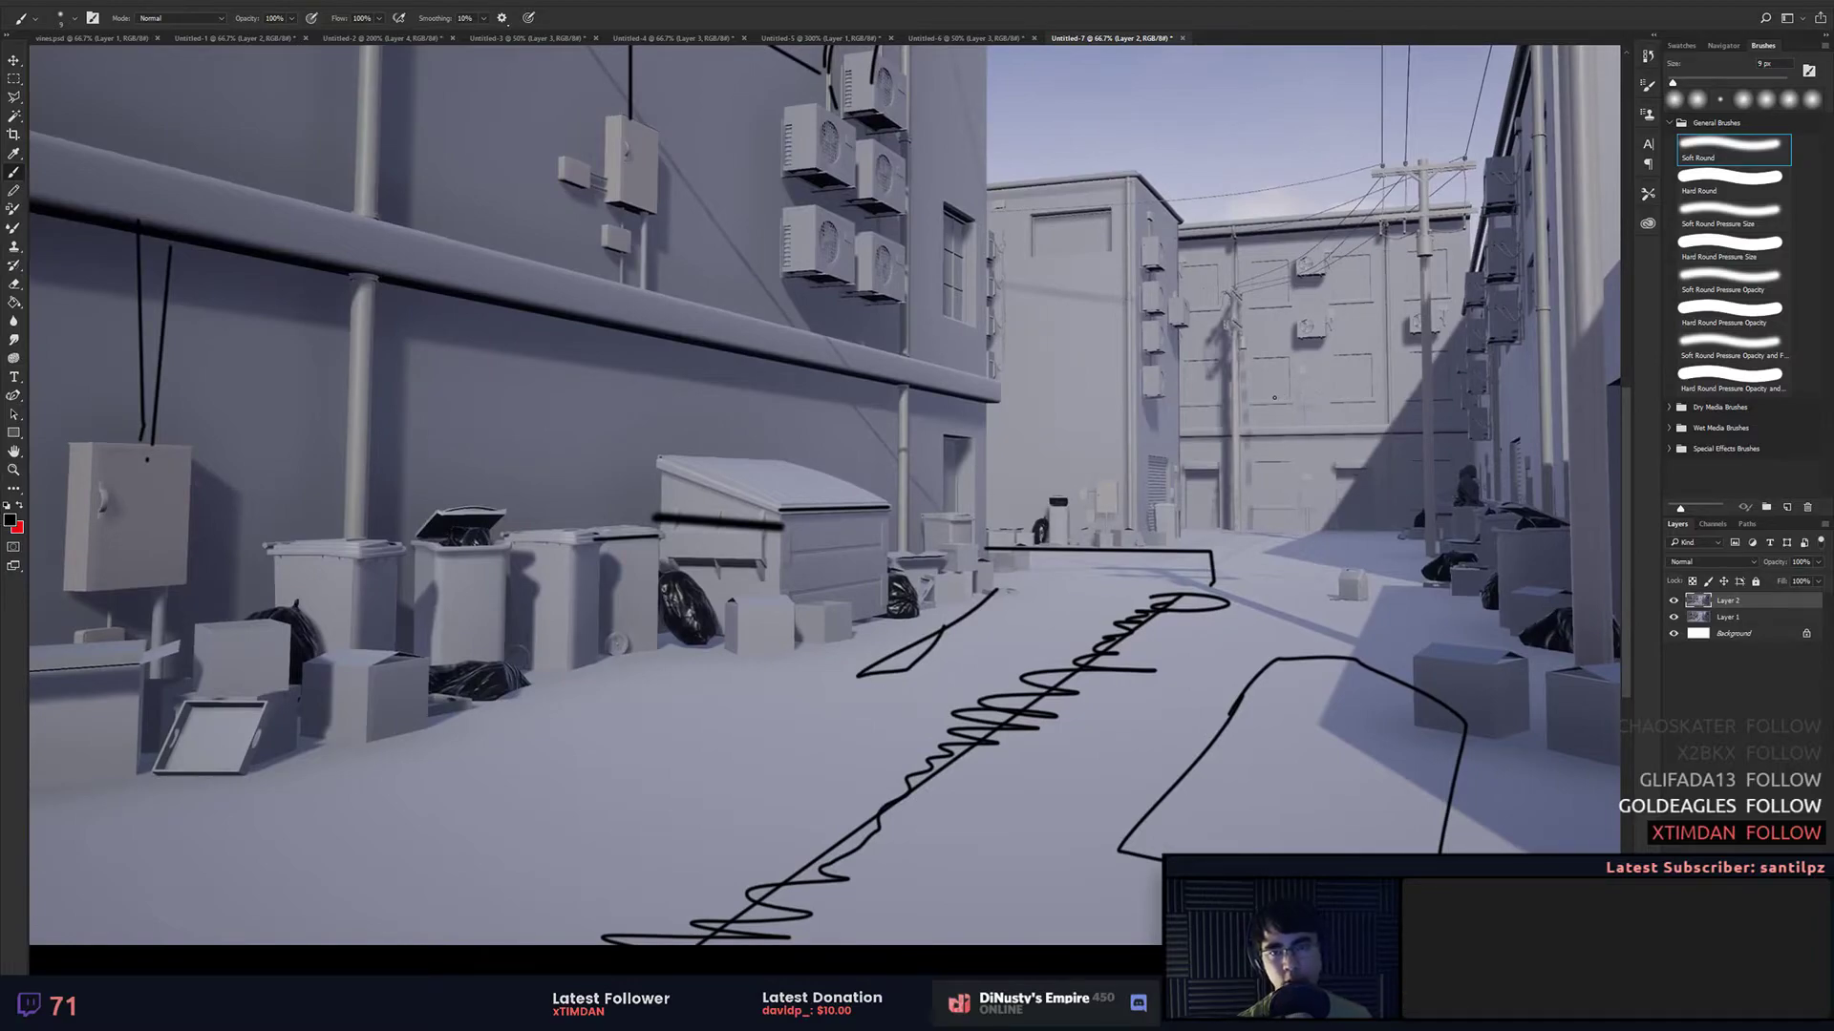
{"action": "key", "text": "ctrl+minus"}
{"action": "key", "text": "ctrl+plus"}
{"action": "left_click_drag", "start_coordinate": [1176, 411], "coordinate": [1155, 586]}
{"action": "mouse_move", "coordinate": [1286, 488]}
{"action": "left_mouse_down"}
{"action": "mouse_move", "coordinate": [1203, 447]}
{"action": "mouse_move", "coordinate": [1119, 357]}
{"action": "left_mouse_up"}
{"action": "key", "text": "ctrl+minus"}
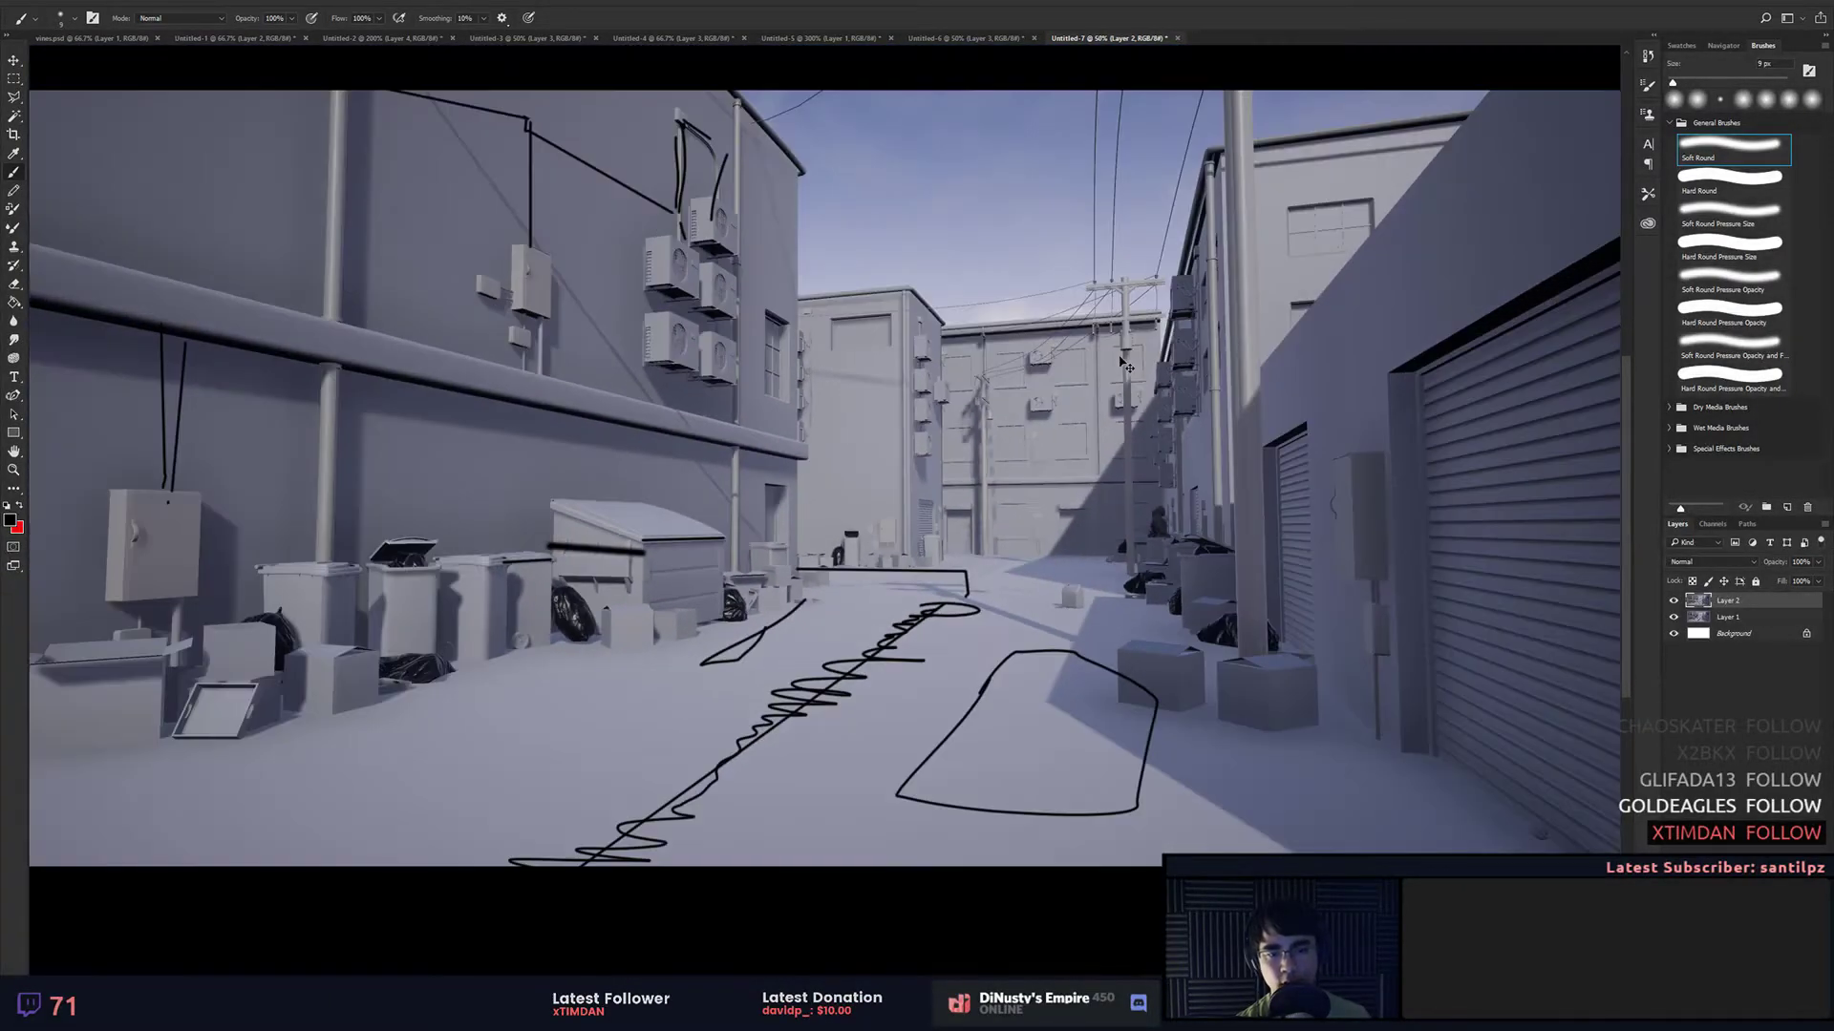
{"action": "left_click_drag", "start_coordinate": [1116, 503], "coordinate": [1221, 344]}
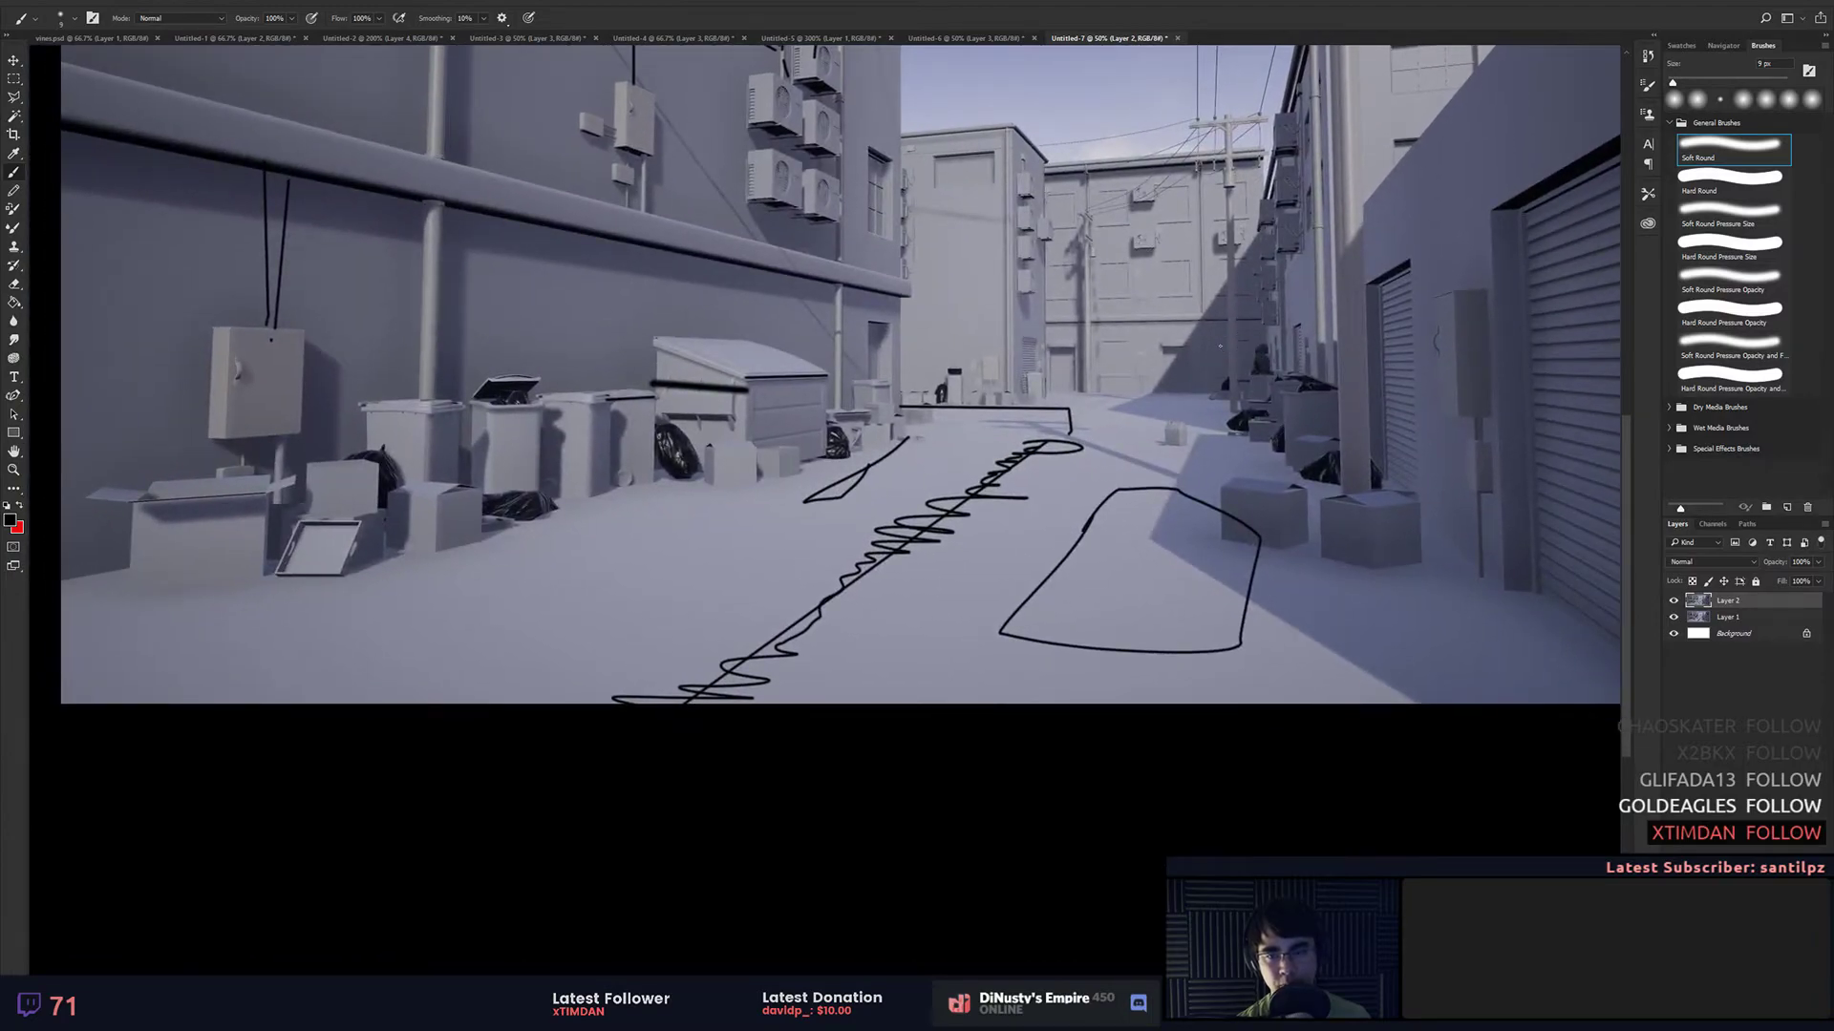
Step: Trace the left building's ground line, vertical corner and roof edge with thin straight black lines
{"action": "scroll", "coordinate": [1216, 353], "scroll_direction": "down", "scroll_amount": 1}
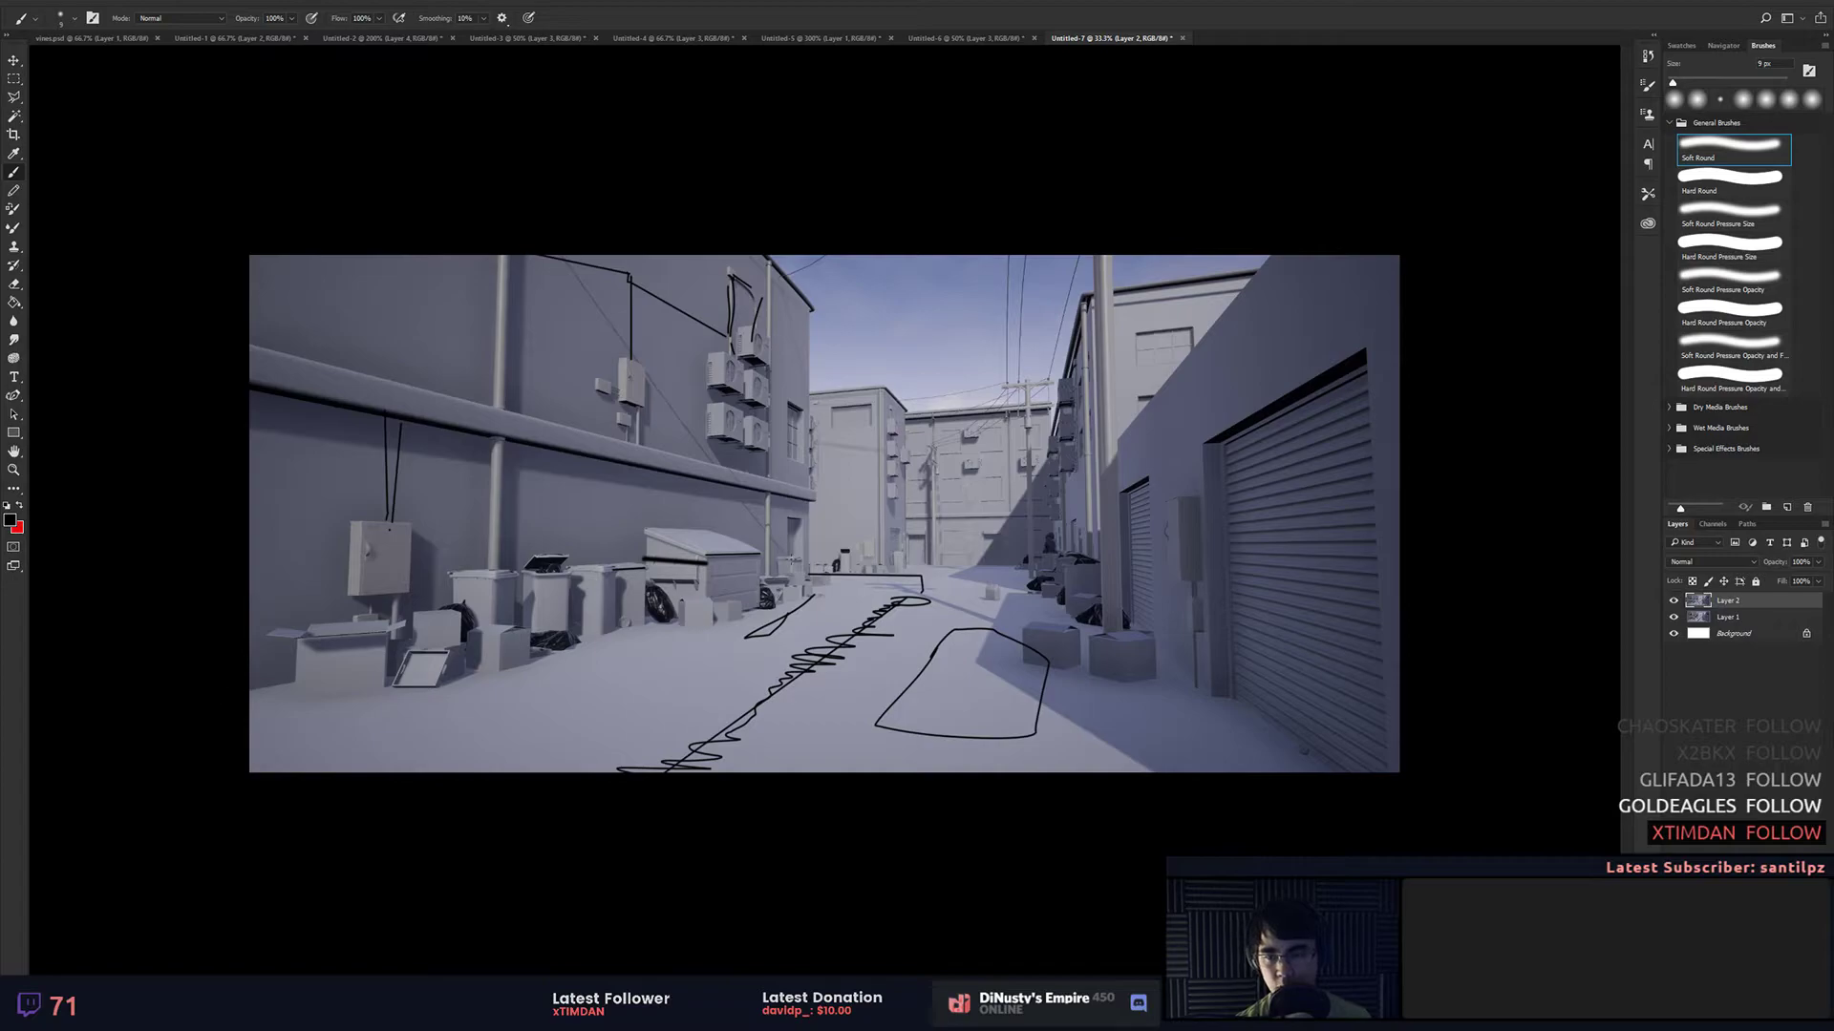
{"action": "left_click", "coordinate": [809, 582], "text": "shift"}
{"action": "left_click", "coordinate": [811, 308], "text": "shift"}
{"action": "left_click", "coordinate": [765, 253], "text": "shift"}
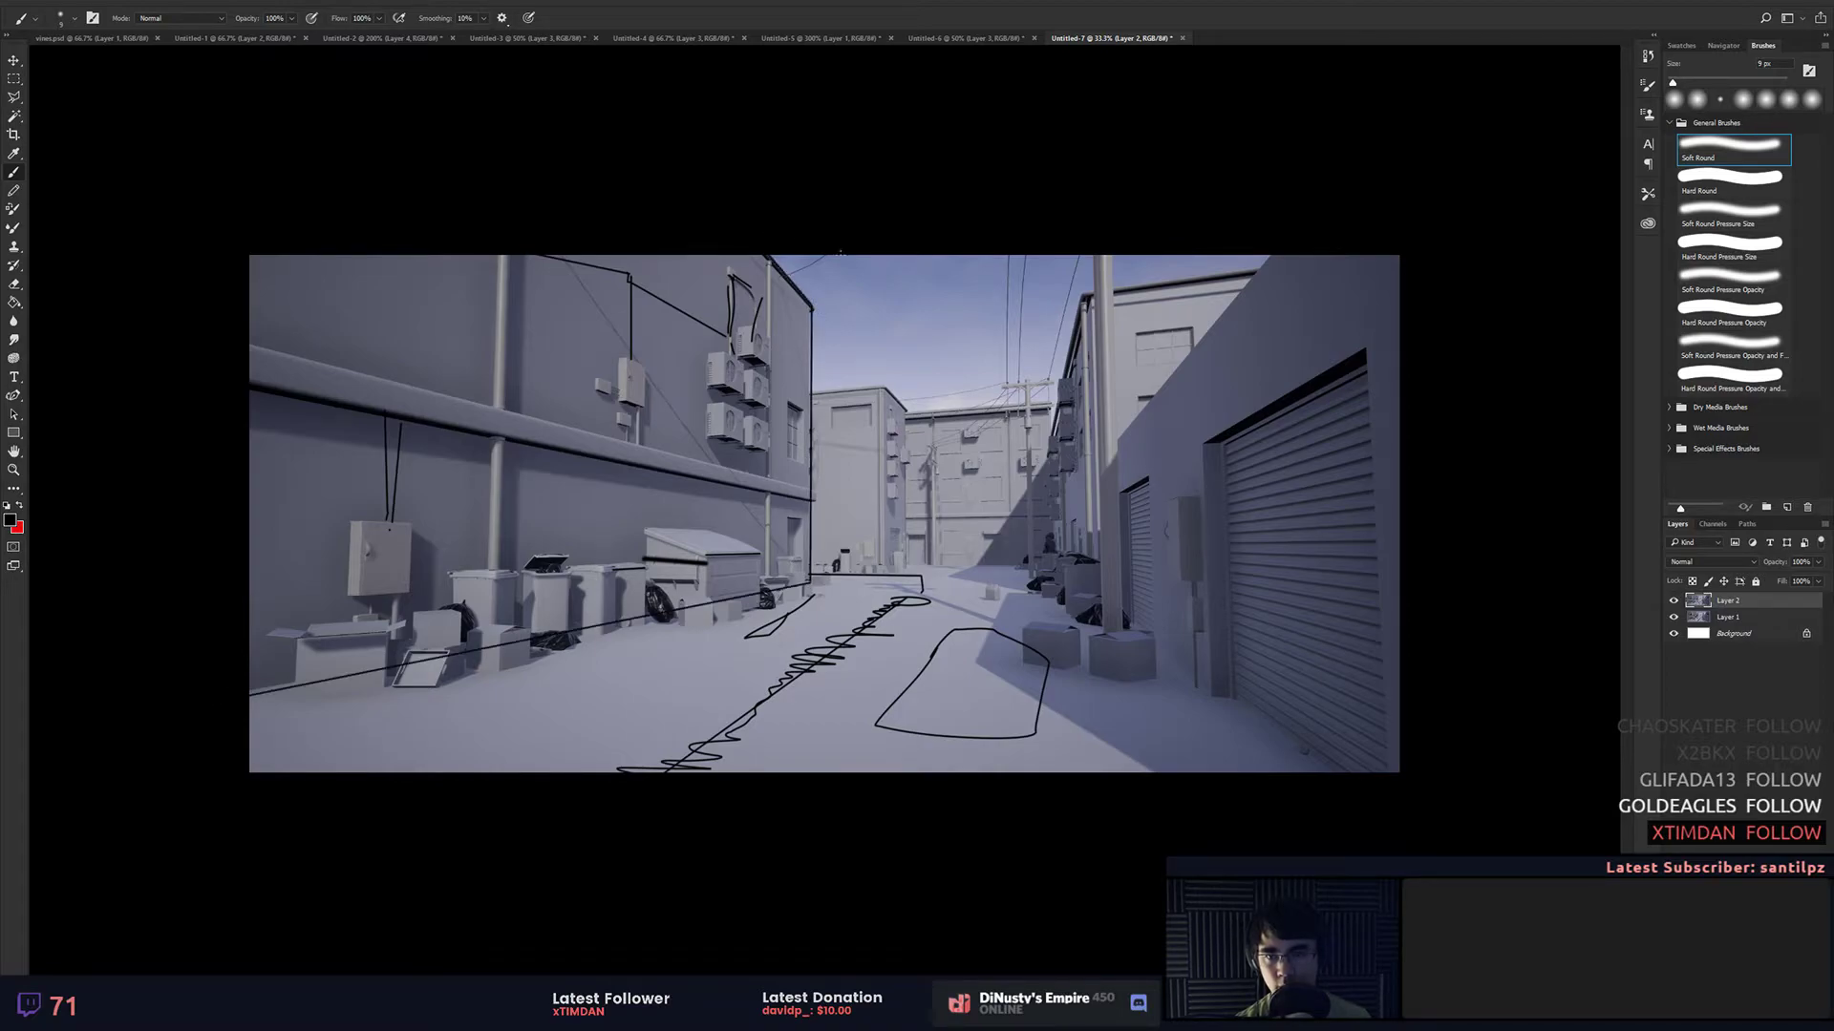
Step: With a 57 px brush, trace the right-hand buildings' roof edge, far vertical corner and ground line in straight black strokes
{"action": "right_click", "coordinate": [1012, 325], "text": "alt"}
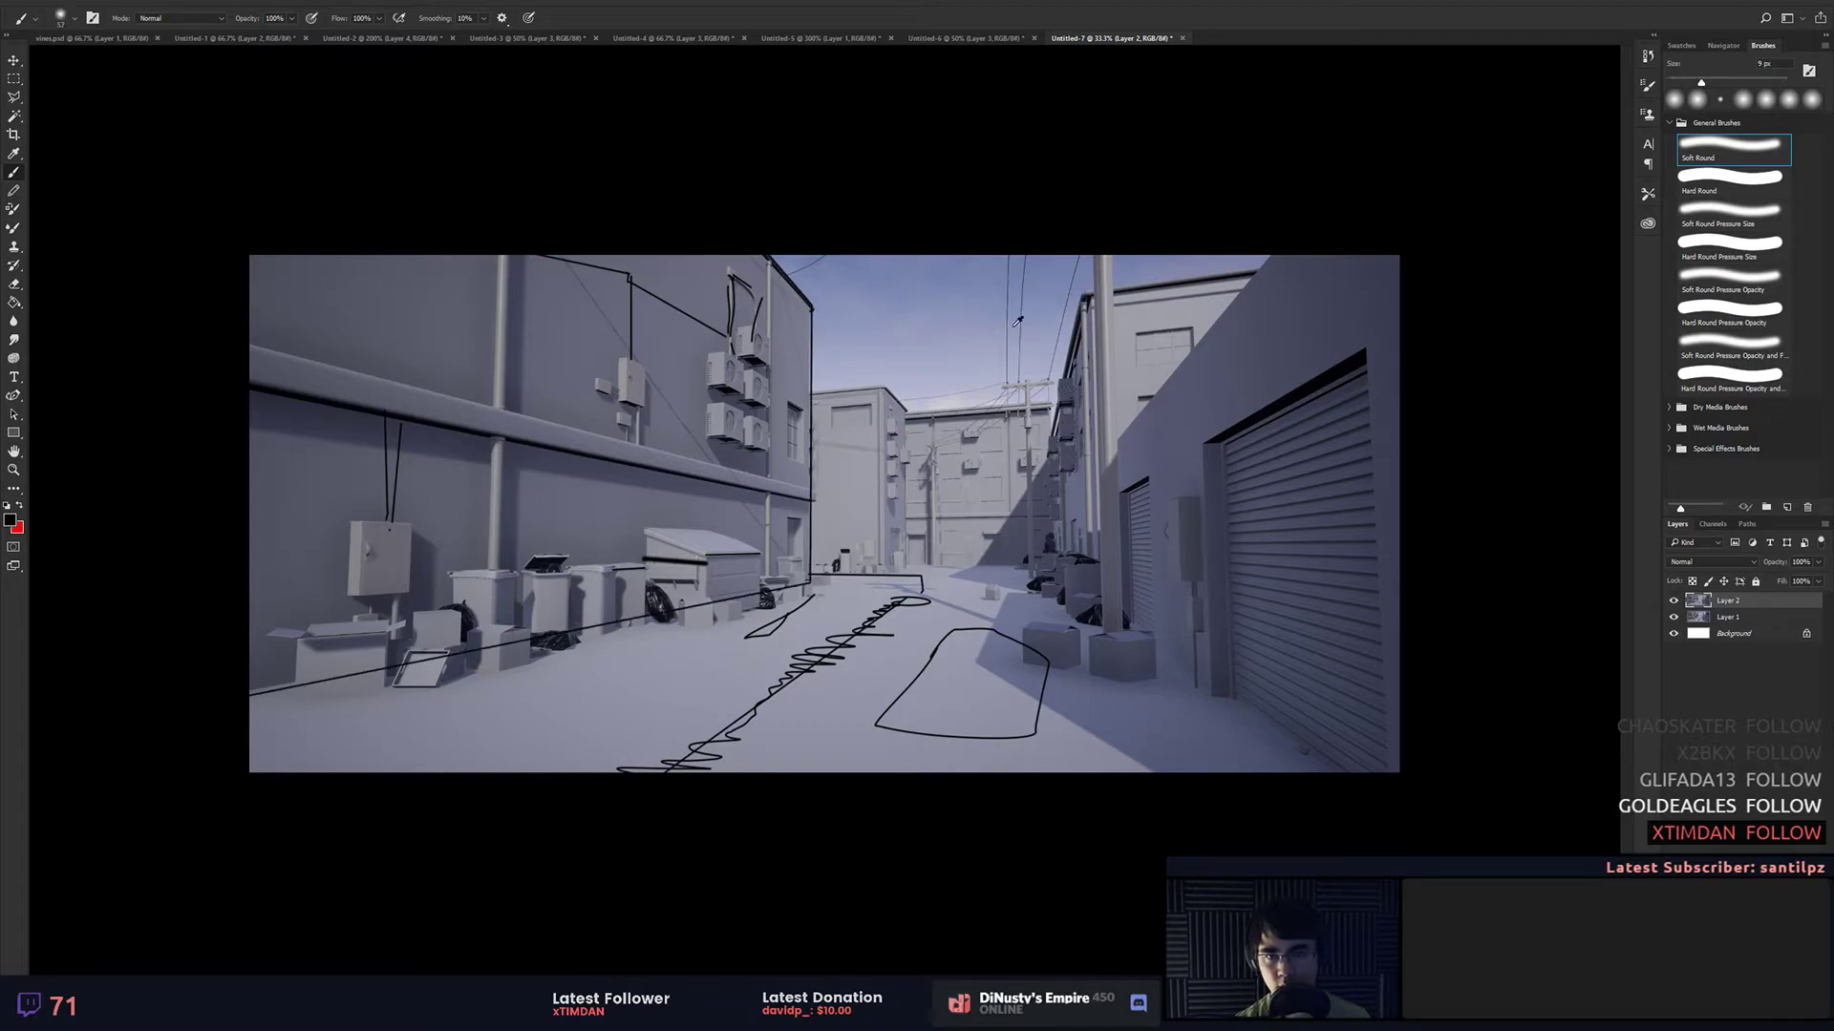
{"action": "left_click_drag", "start_coordinate": [1096, 290], "coordinate": [1101, 252]}
{"action": "left_click", "coordinate": [1081, 297], "text": "shift"}
{"action": "left_click", "coordinate": [1054, 400], "text": "shift"}
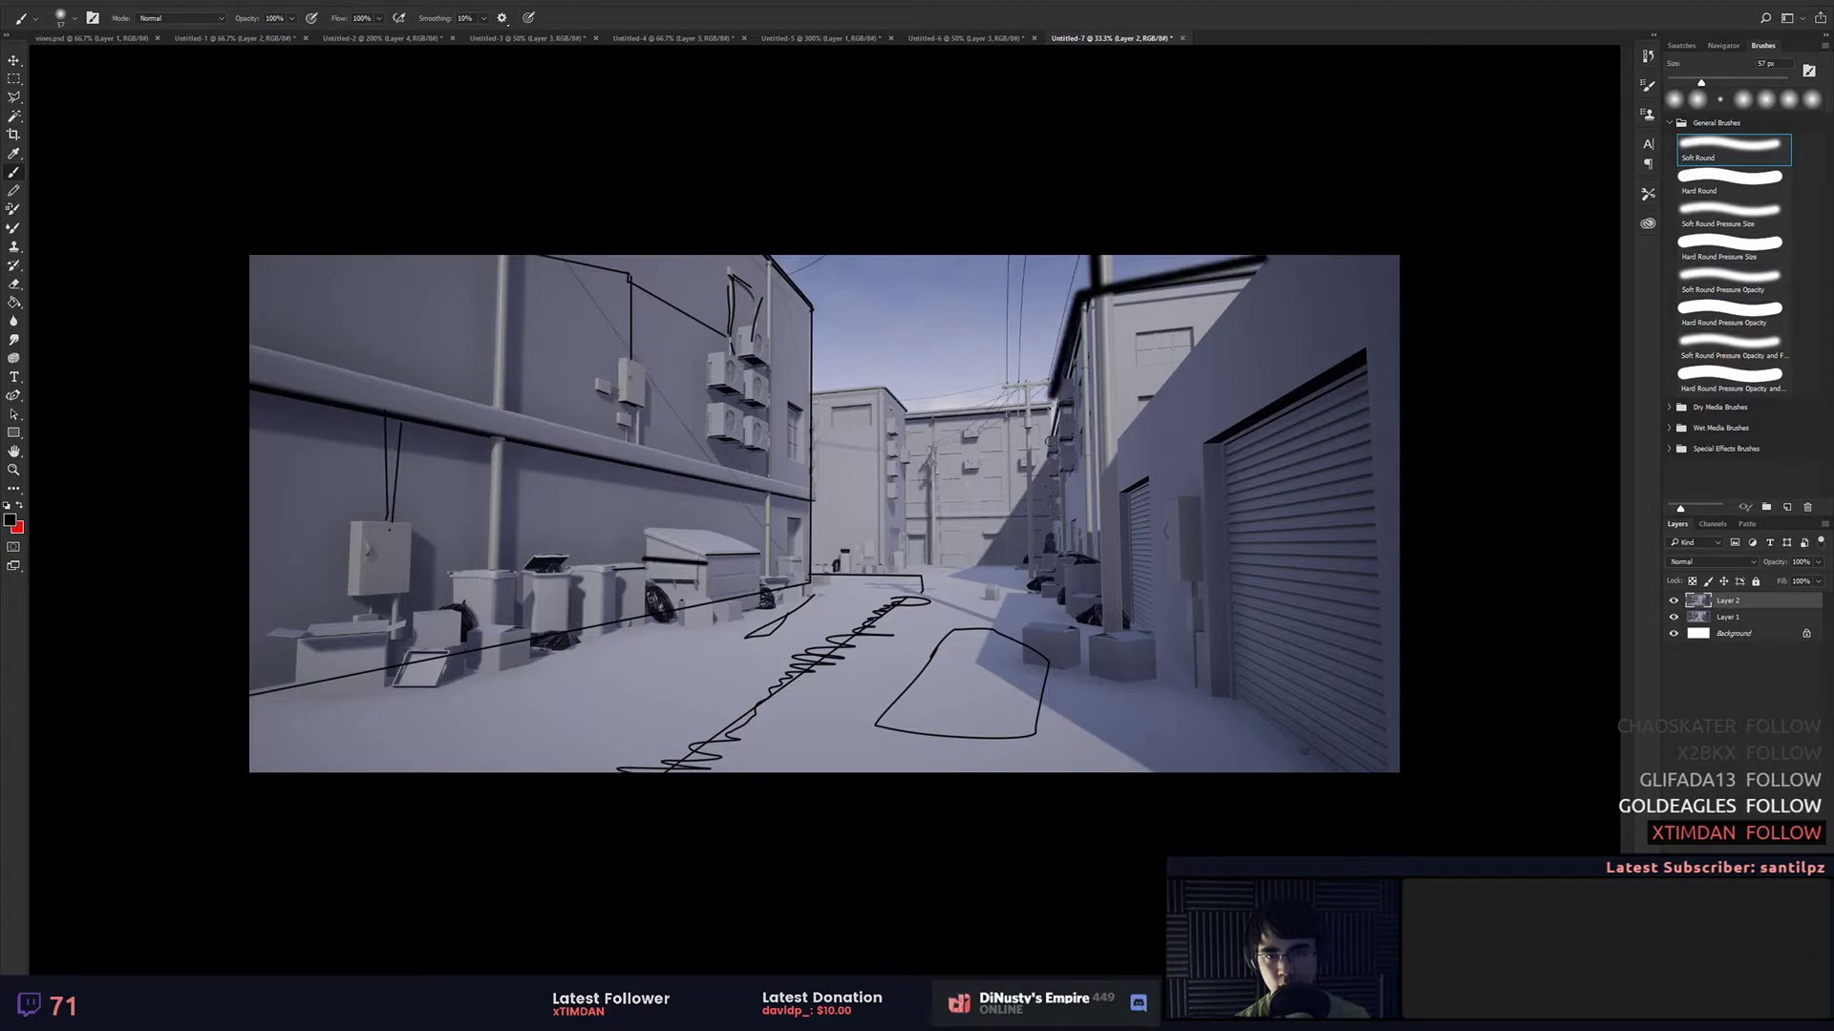
{"action": "left_click", "coordinate": [1054, 573], "text": "shift"}
{"action": "left_click", "coordinate": [1377, 785], "text": "shift"}
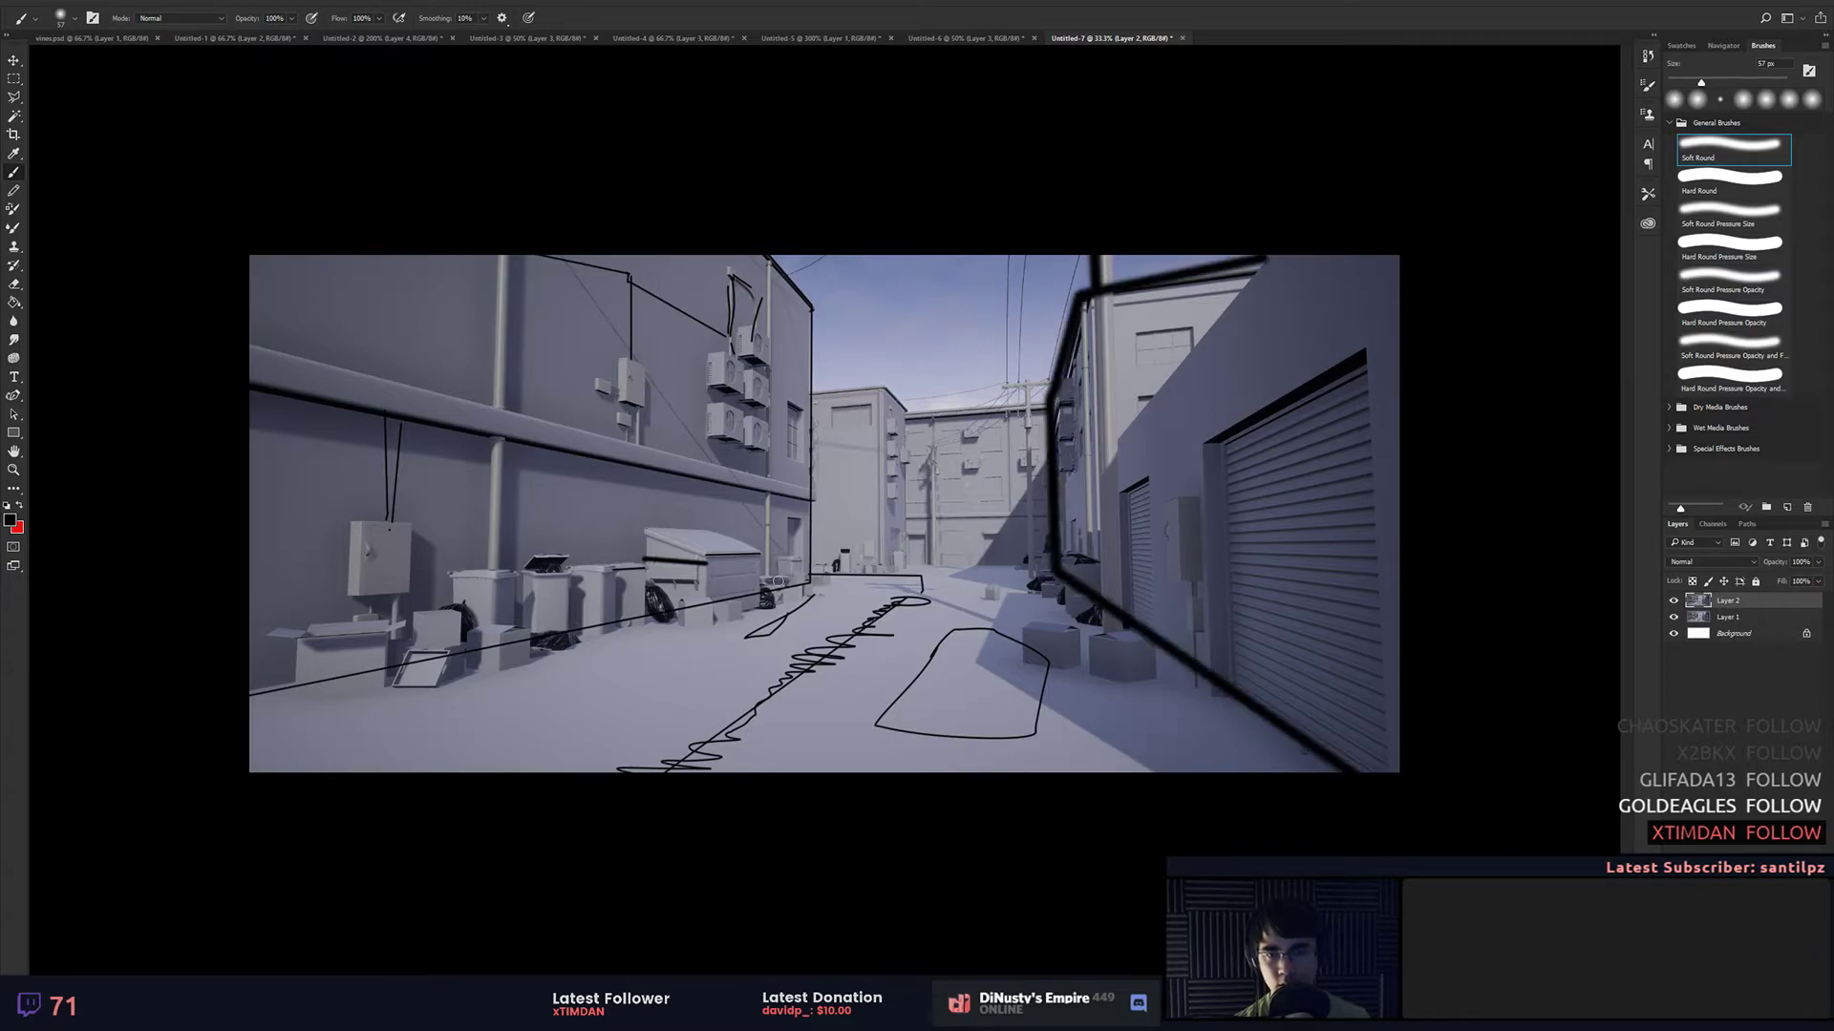
Step: Trace the left building's ground line, vertical corner and roof edge with thick 57 px strokes
{"action": "left_click", "coordinate": [217, 702]}
{"action": "left_click", "coordinate": [798, 570], "text": "shift"}
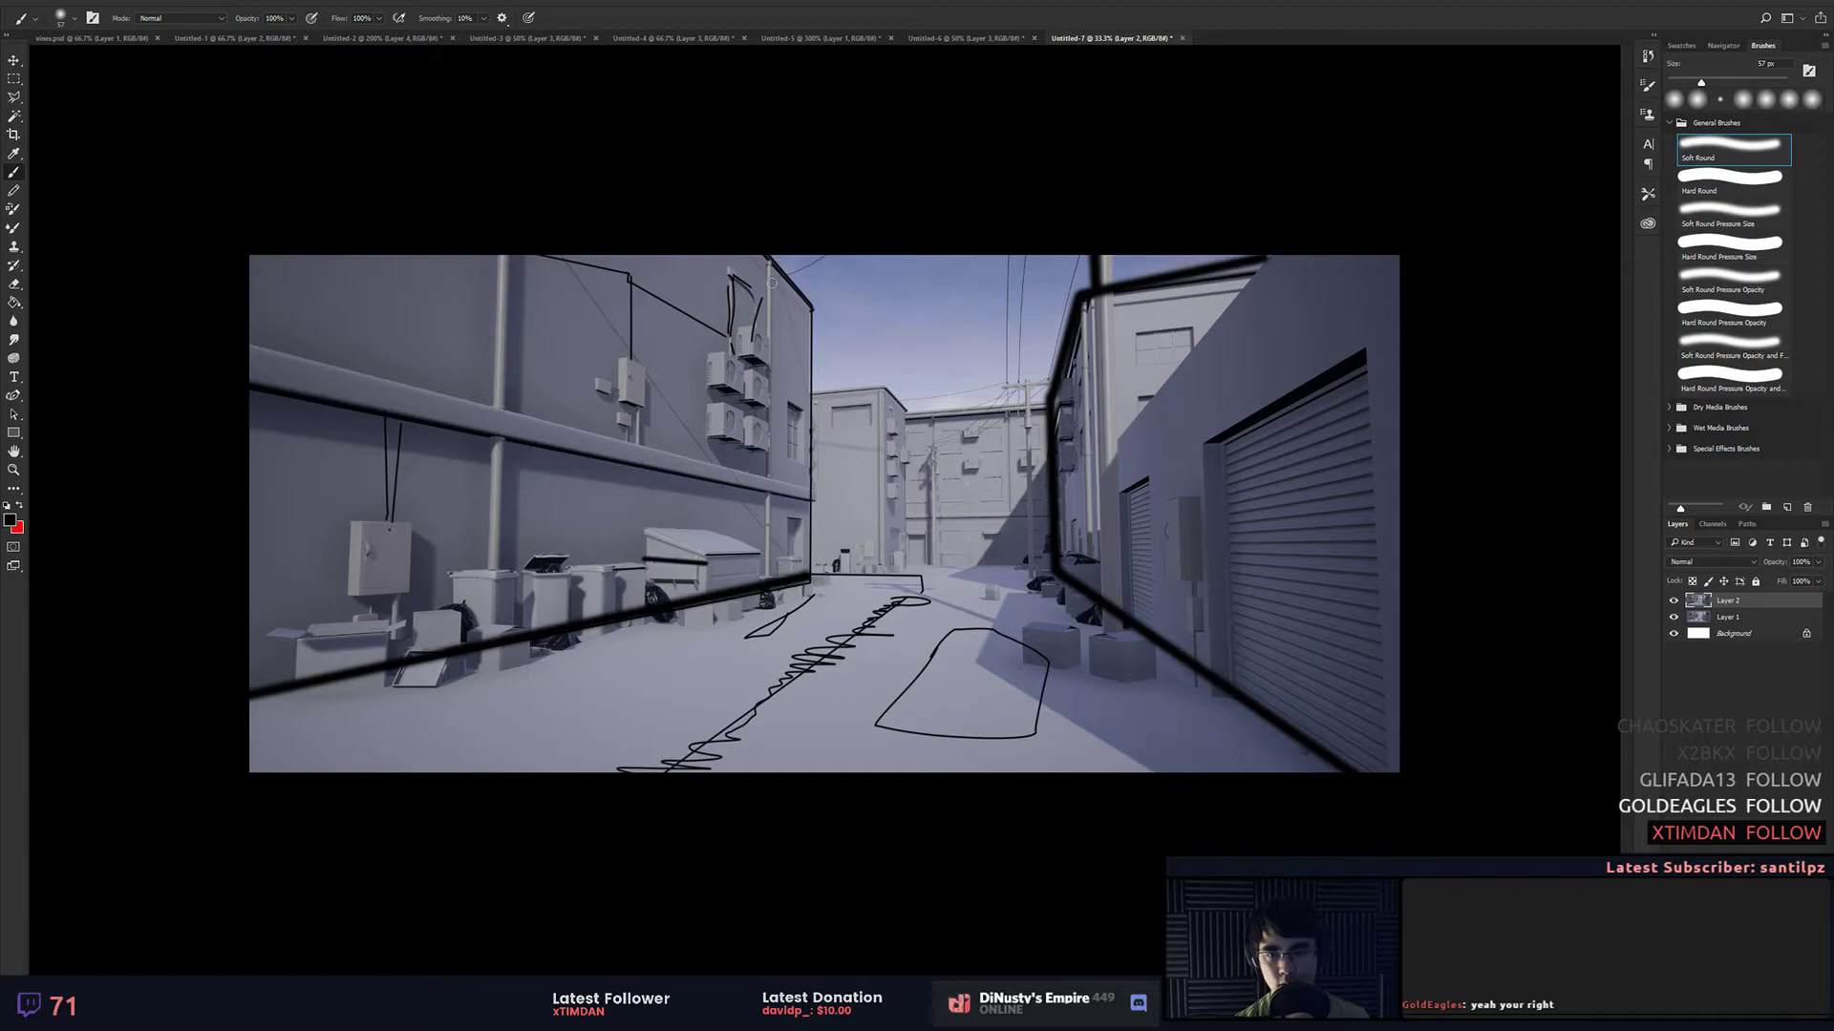
{"action": "left_click", "coordinate": [812, 304], "text": "shift"}
{"action": "left_click", "coordinate": [764, 256], "text": "shift"}
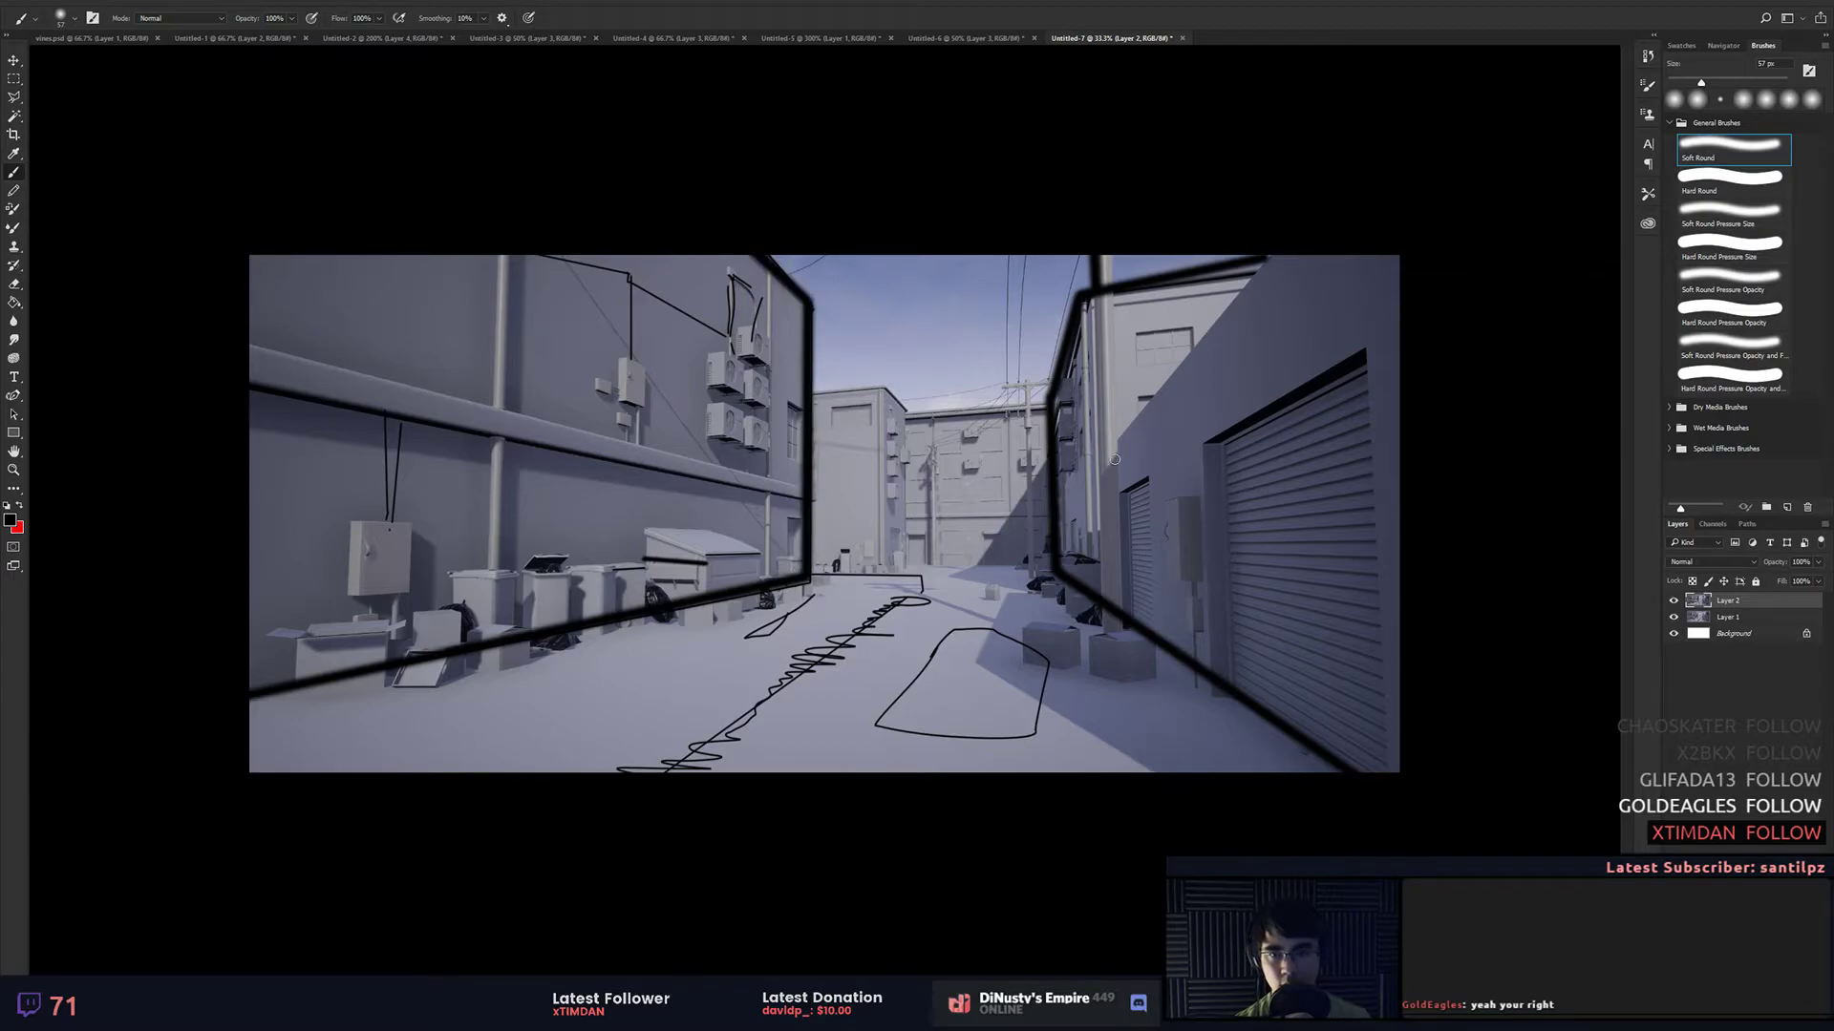
Step: Trace the rooflines of the far buildings between both sides of the alley and circle the dumpster
{"action": "left_click", "coordinate": [904, 418], "text": "shift"}
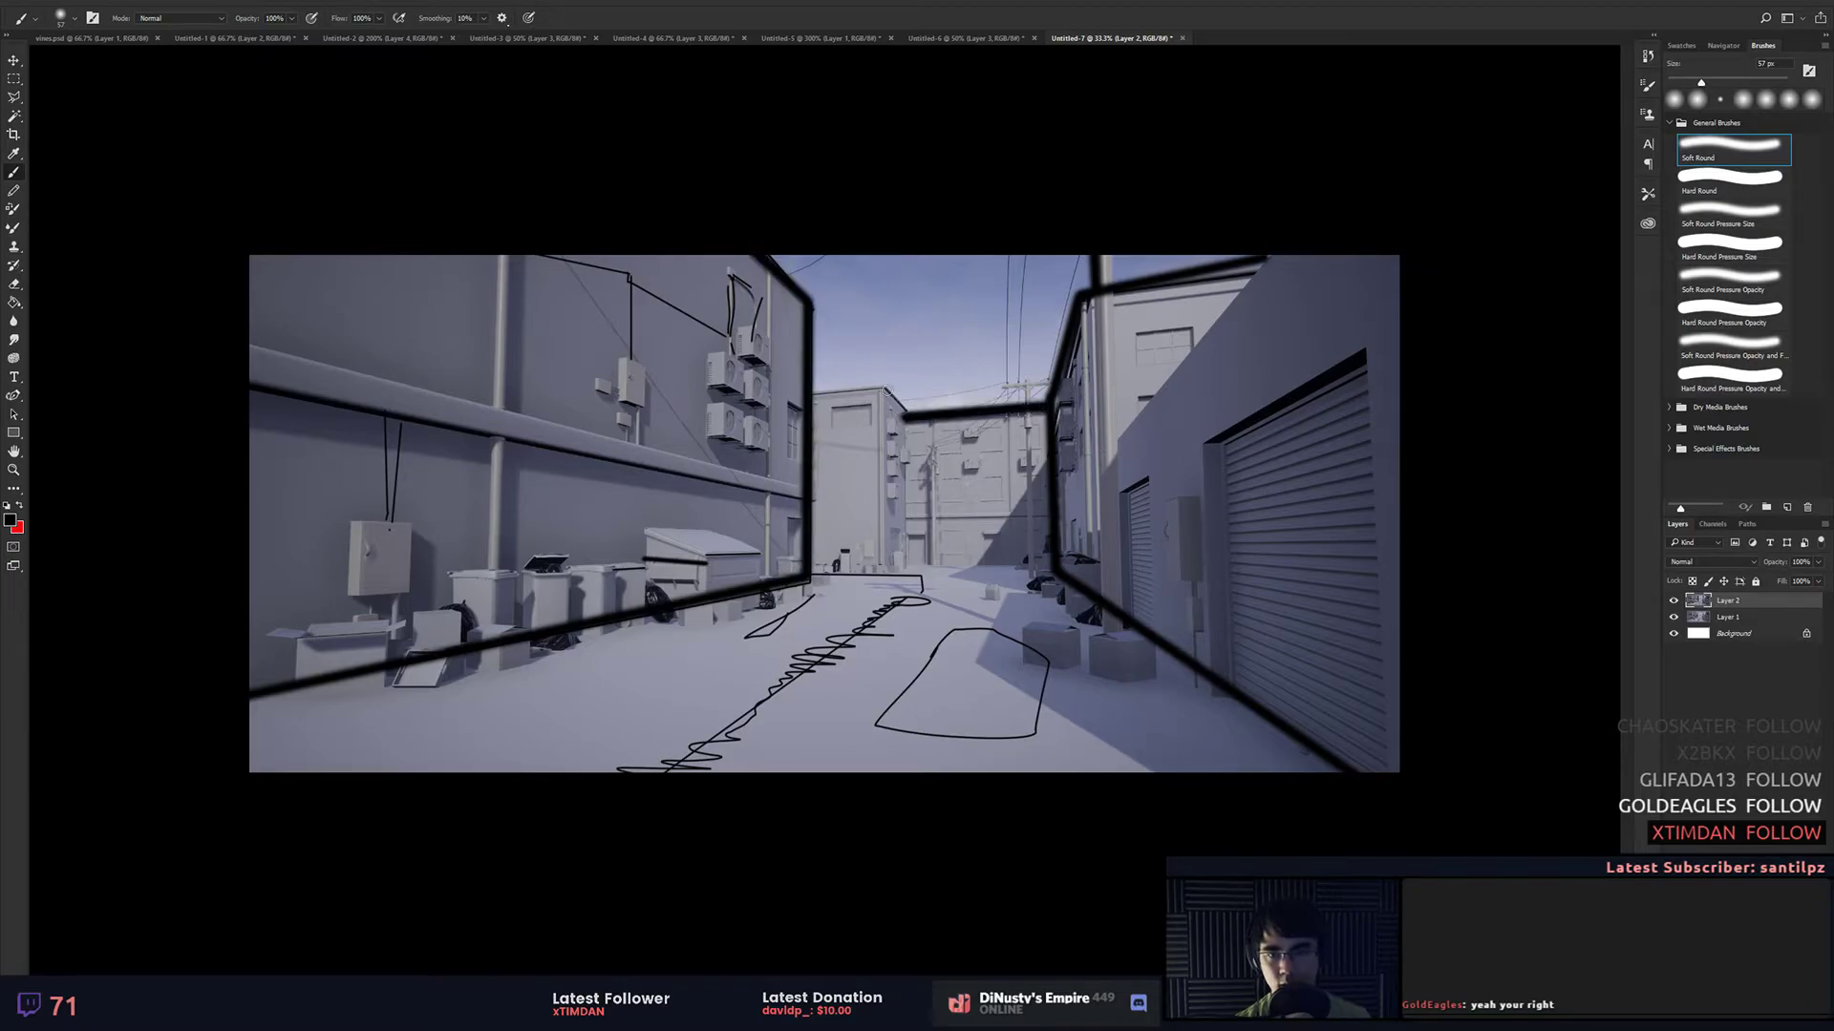
{"action": "left_click", "coordinate": [886, 391], "text": "shift"}
{"action": "left_click", "coordinate": [812, 394], "text": "shift"}
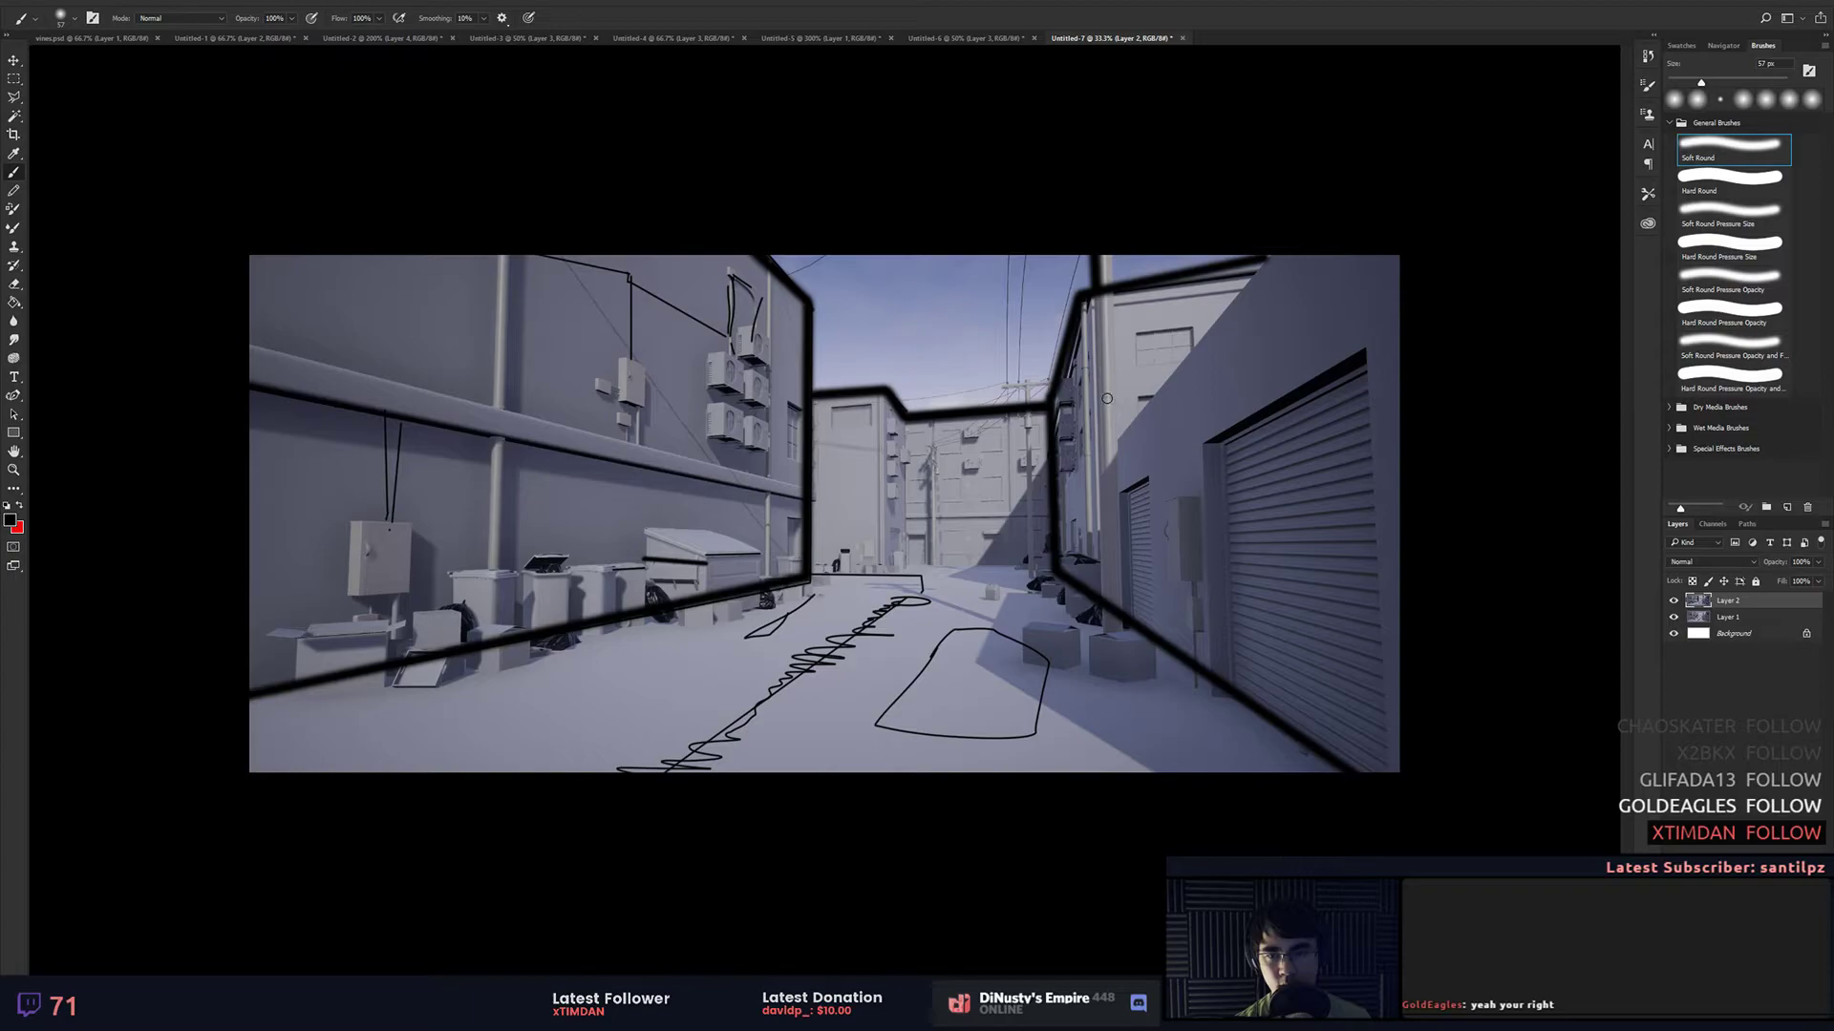
{"action": "mouse_move", "coordinate": [721, 539]}
{"action": "left_mouse_down"}
{"action": "mouse_move", "coordinate": [635, 578]}
{"action": "mouse_move", "coordinate": [648, 554]}
{"action": "left_mouse_up"}
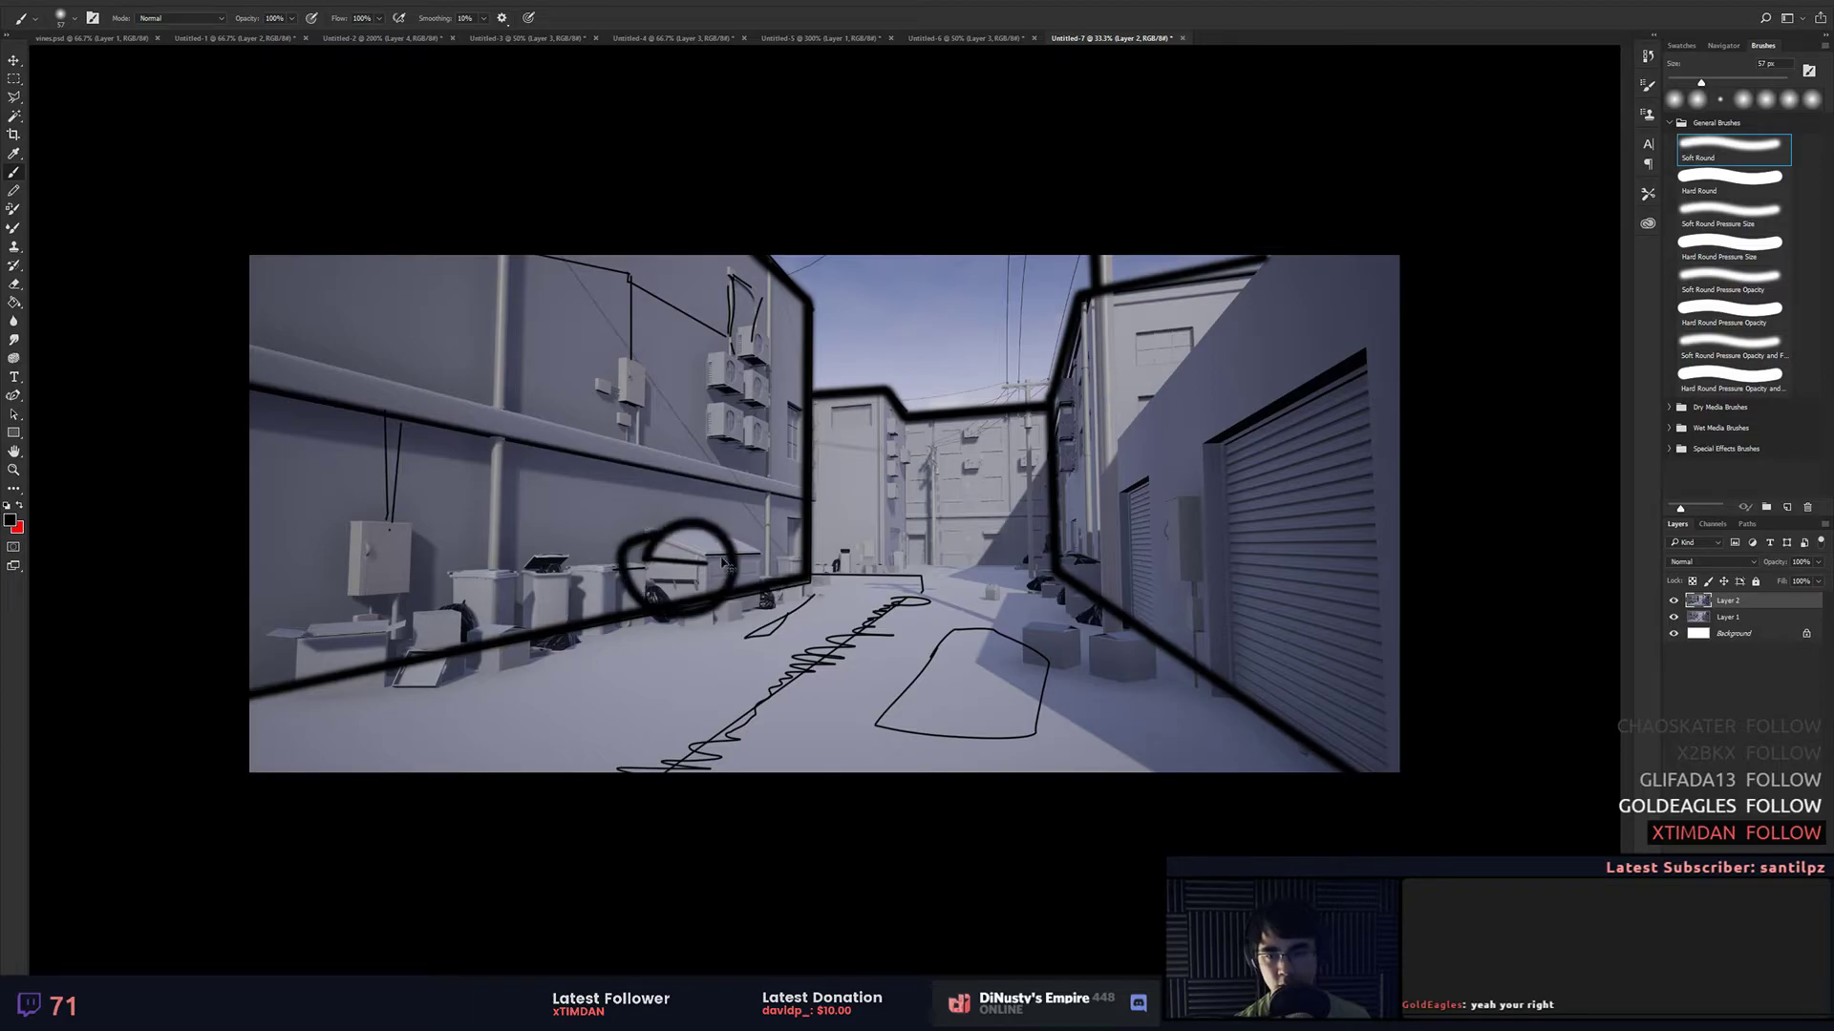
Step: Undo the circle around the dumpster and circle the trash bins along the left wall instead
{"action": "key", "text": "ctrl+z"}
{"action": "mouse_move", "coordinate": [482, 531]}
{"action": "left_mouse_down"}
{"action": "mouse_move", "coordinate": [539, 659]}
{"action": "mouse_move", "coordinate": [588, 652]}
{"action": "left_mouse_up"}
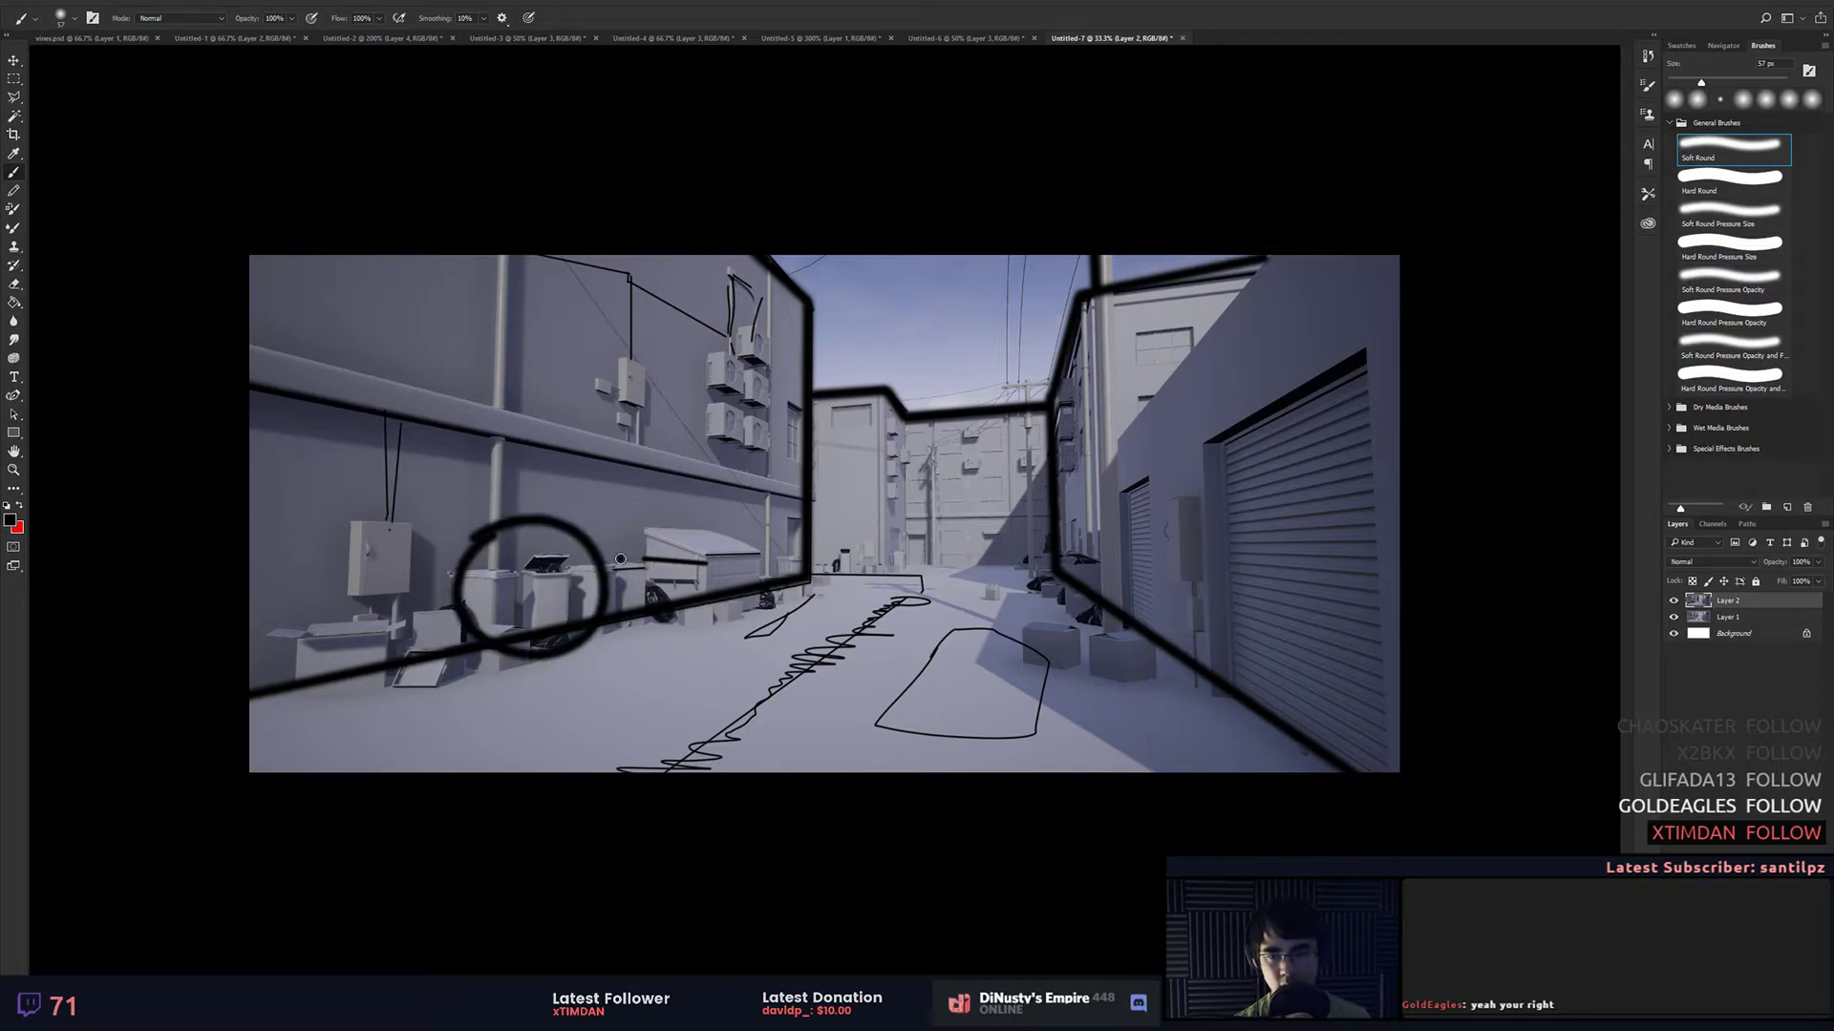
{"action": "mouse_move", "coordinate": [620, 559]}
{"action": "left_mouse_down"}
{"action": "mouse_move", "coordinate": [639, 606]}
{"action": "mouse_move", "coordinate": [698, 554]}
{"action": "mouse_move", "coordinate": [721, 590]}
{"action": "mouse_move", "coordinate": [761, 573]}
{"action": "left_mouse_up"}
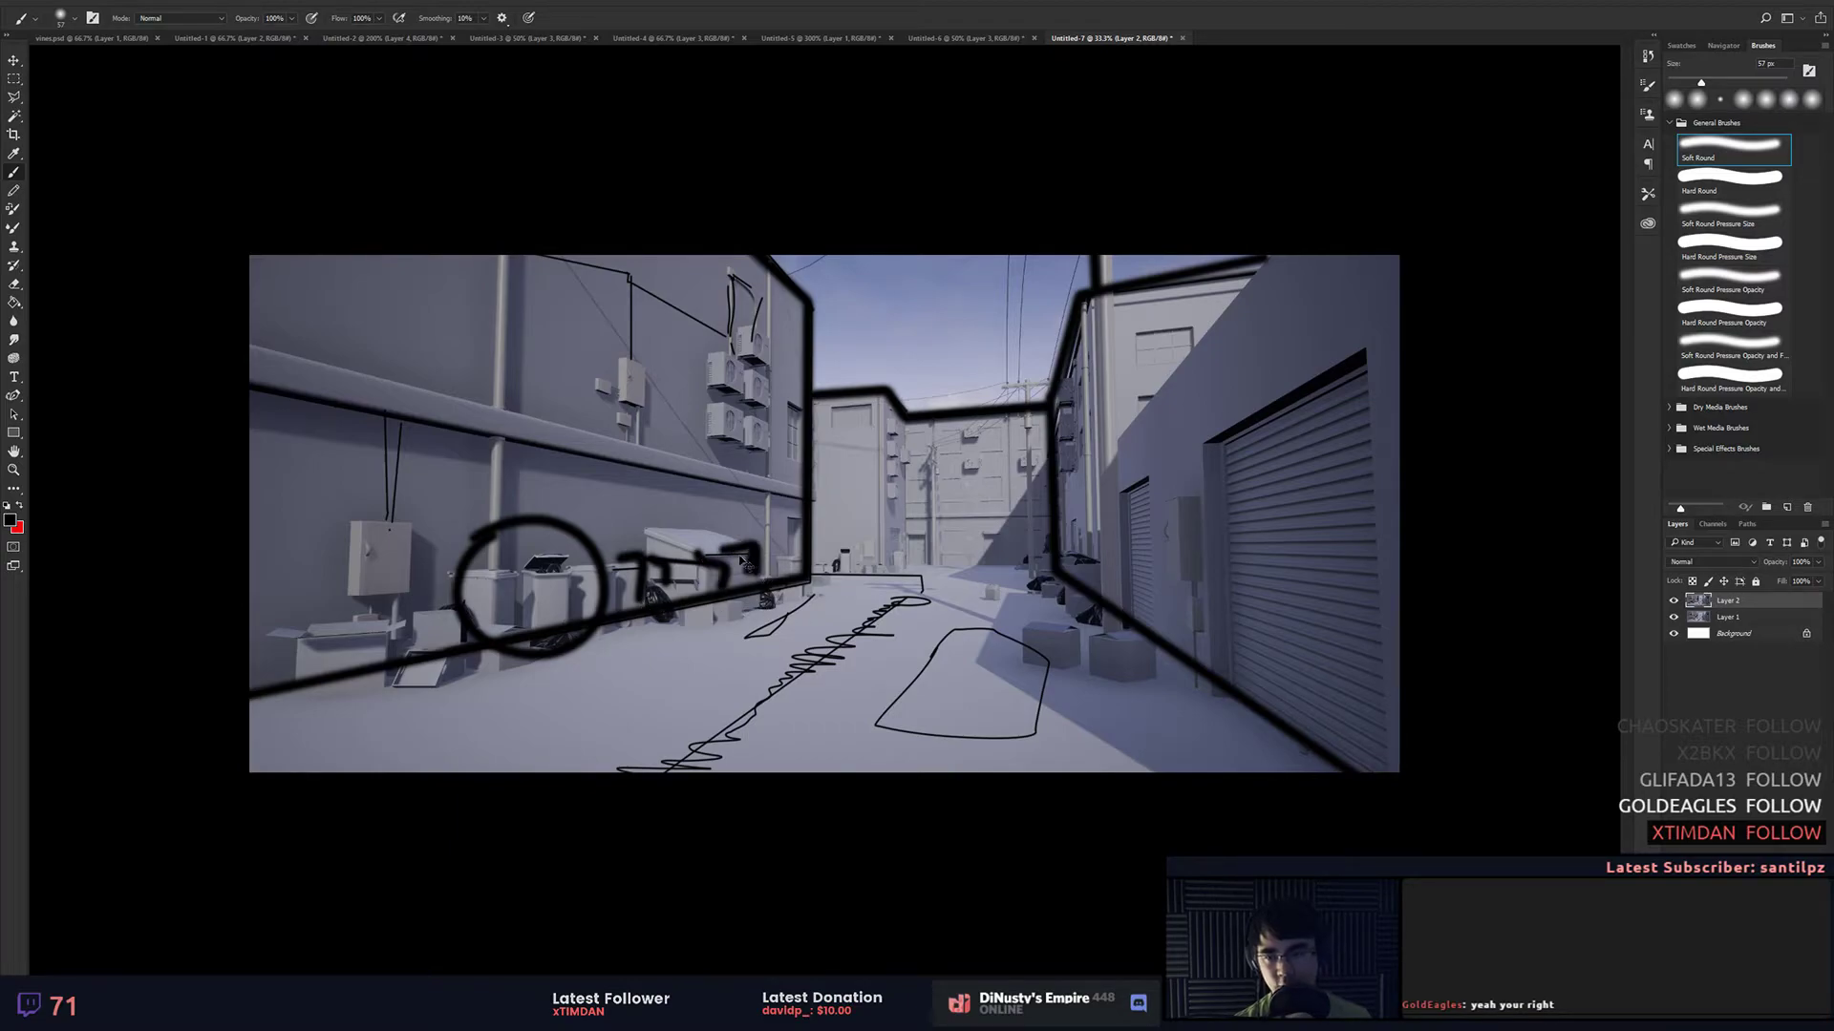
{"action": "key", "text": "ctrl+z"}
{"action": "key", "text": "ctrl+z"}
{"action": "key", "text": "ctrl+z"}
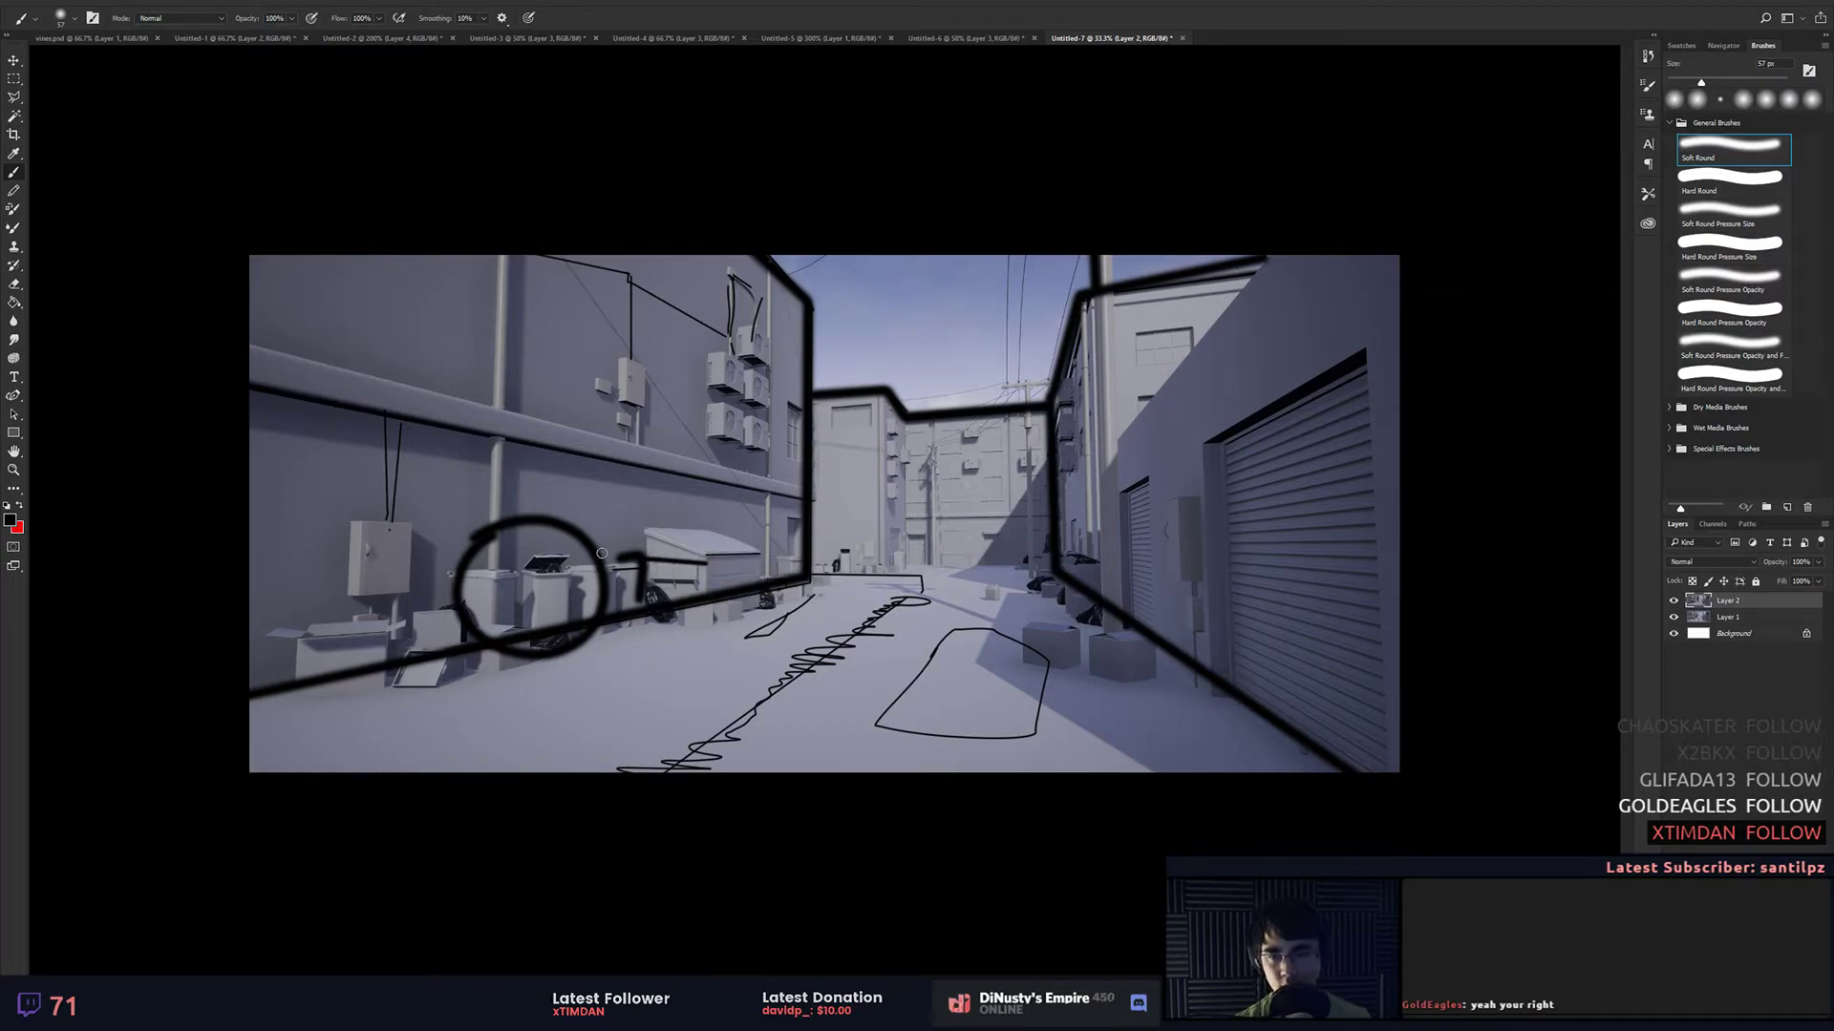
{"action": "key", "text": "ctrl+z"}
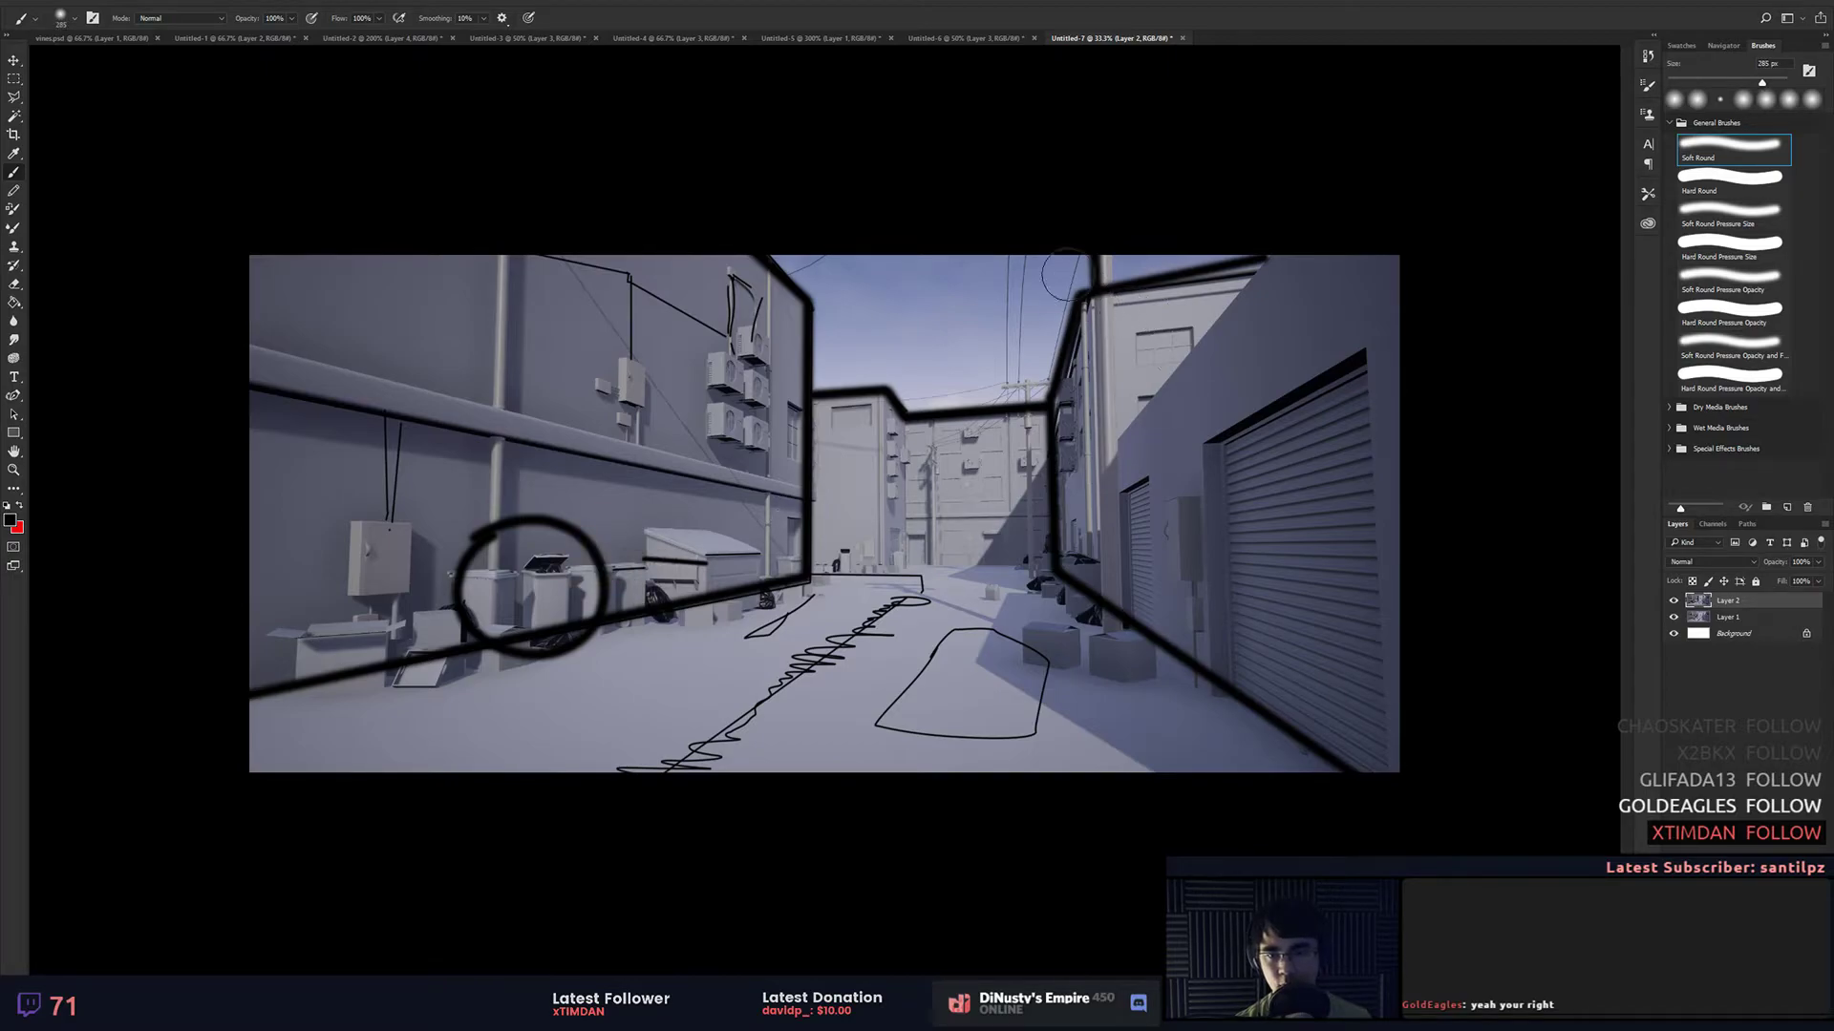
Step: Switch to the browser and look through the shots in the AlleyWayWIP album on imgur
{"action": "key", "text": "alt+Tab"}
{"action": "scroll", "coordinate": [1191, 430], "scroll_direction": "down", "scroll_amount": 3}
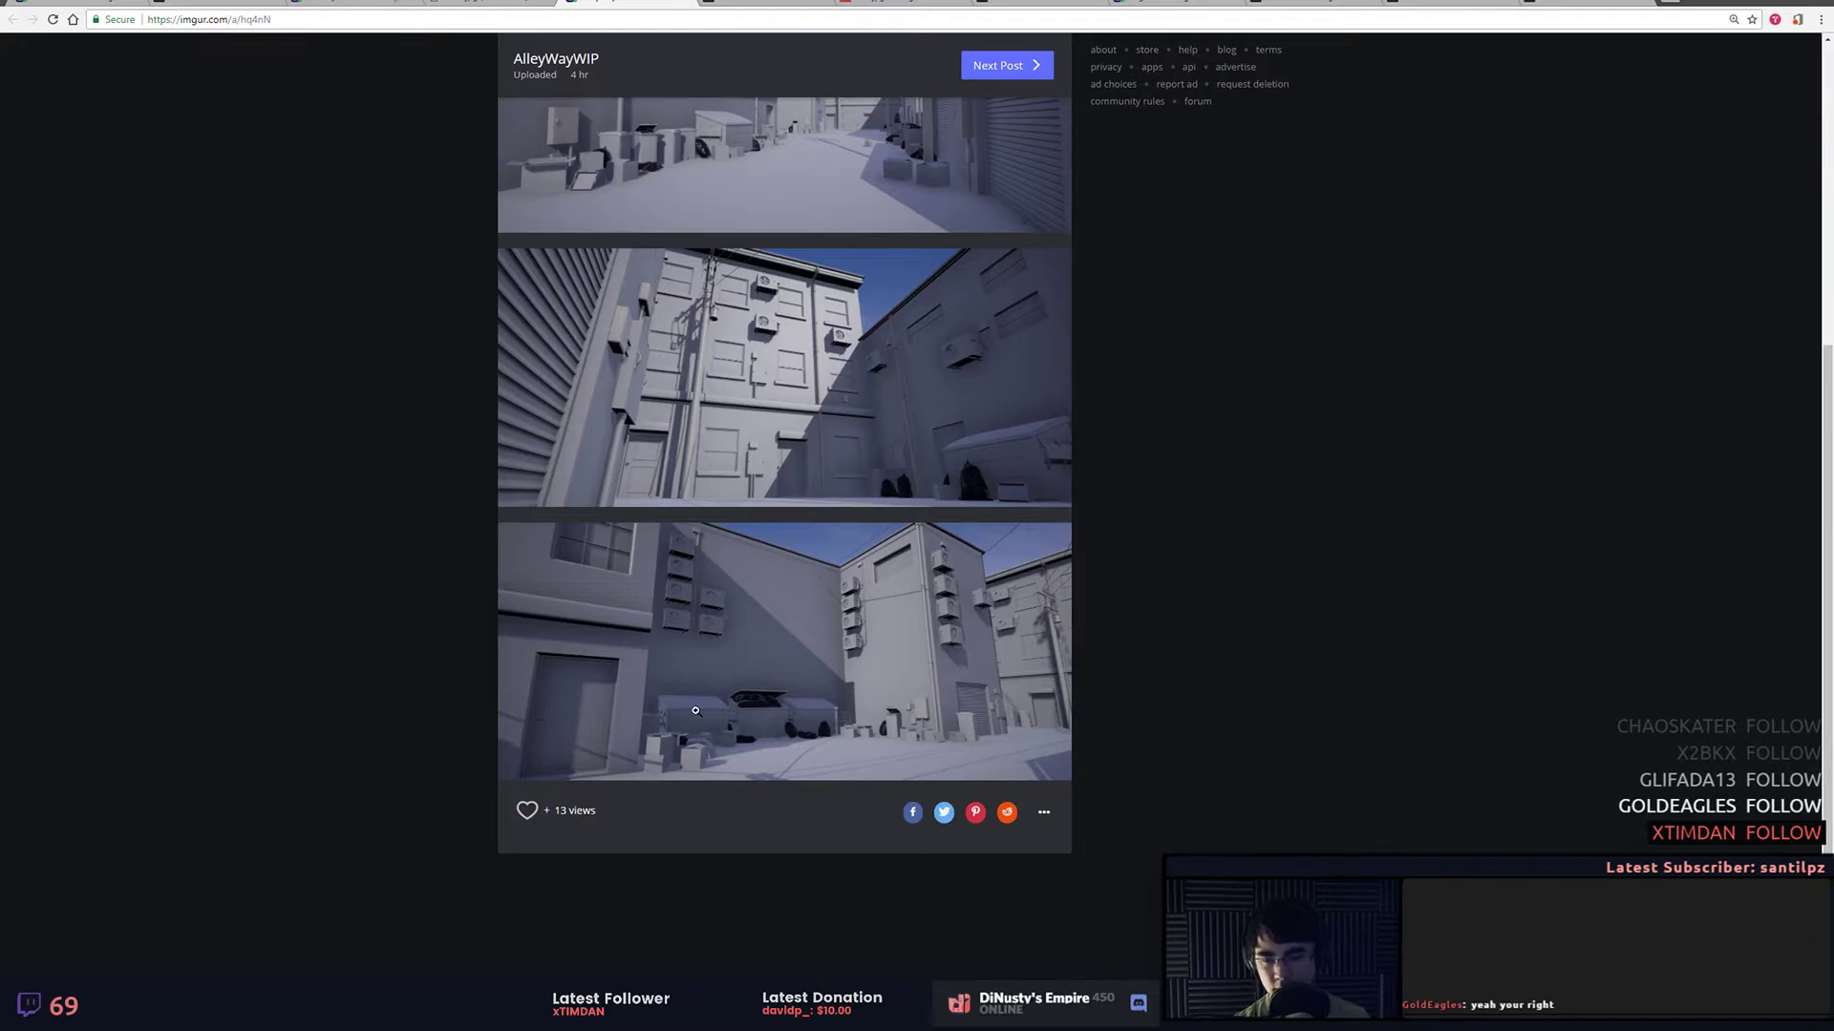
{"action": "scroll", "coordinate": [850, 712], "scroll_direction": "up", "scroll_amount": 5}
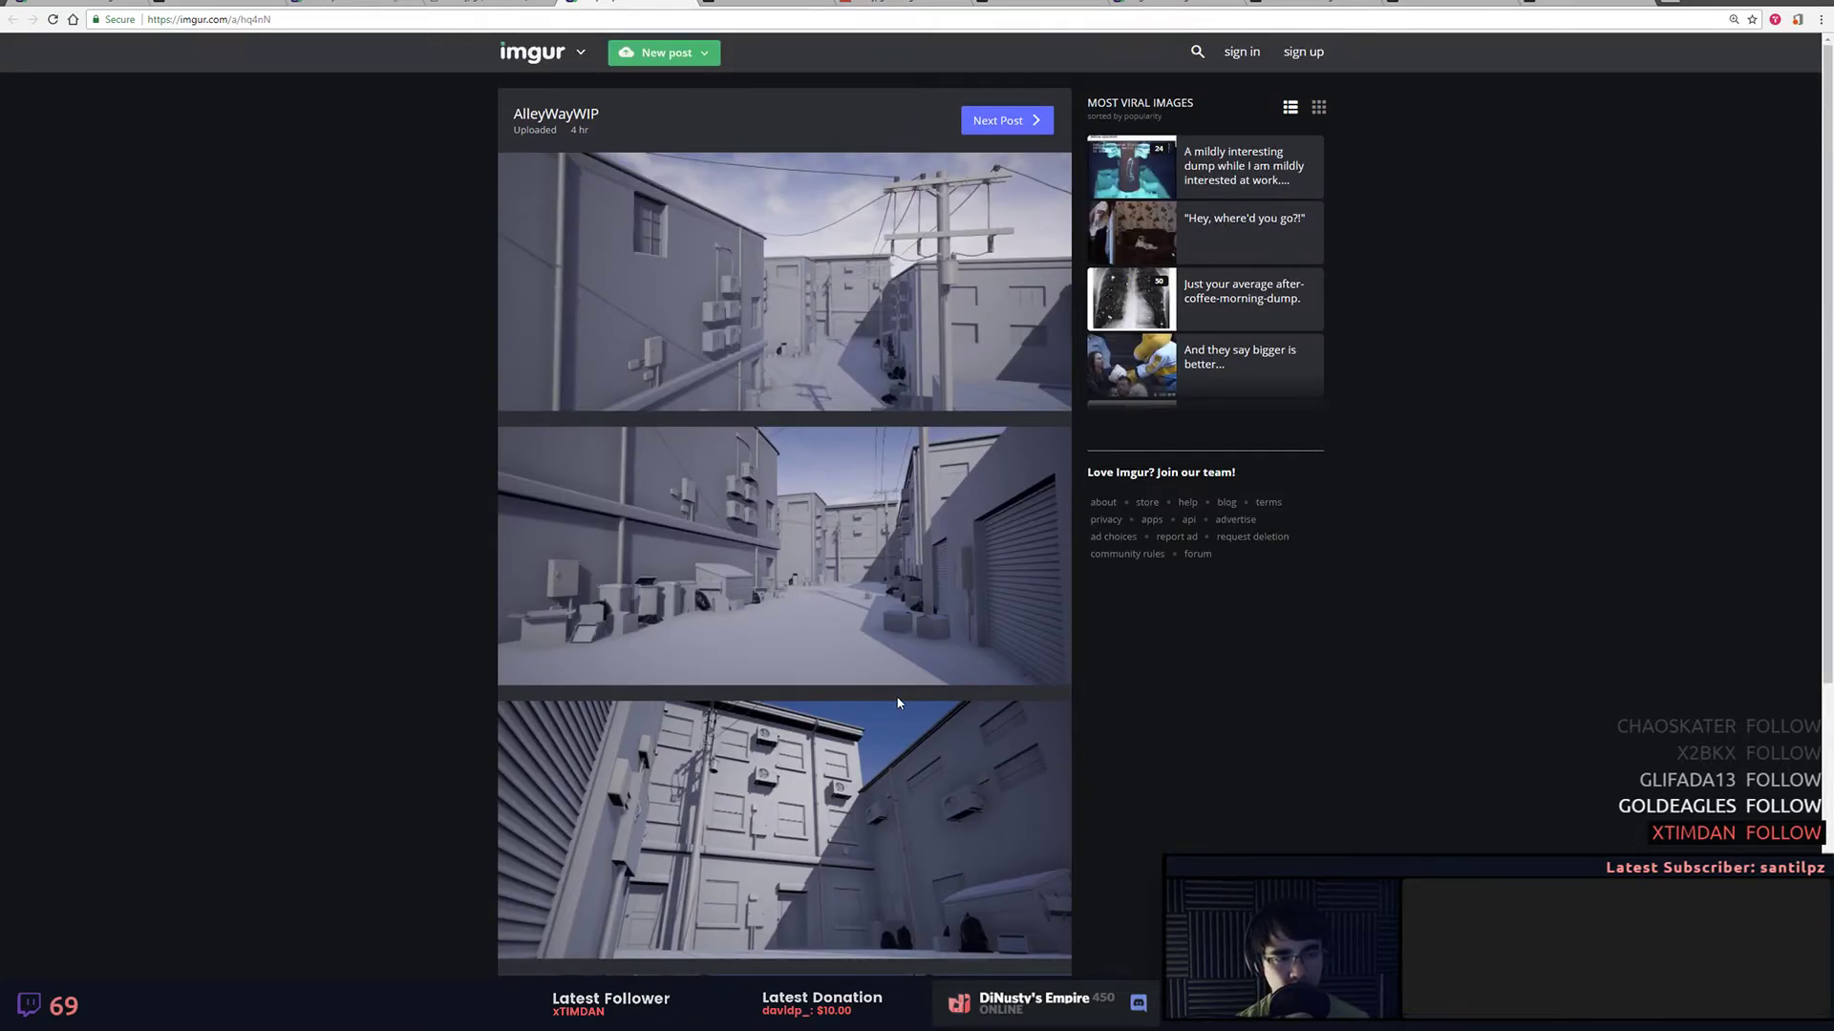
{"action": "scroll", "coordinate": [898, 704], "scroll_direction": "down", "scroll_amount": 2}
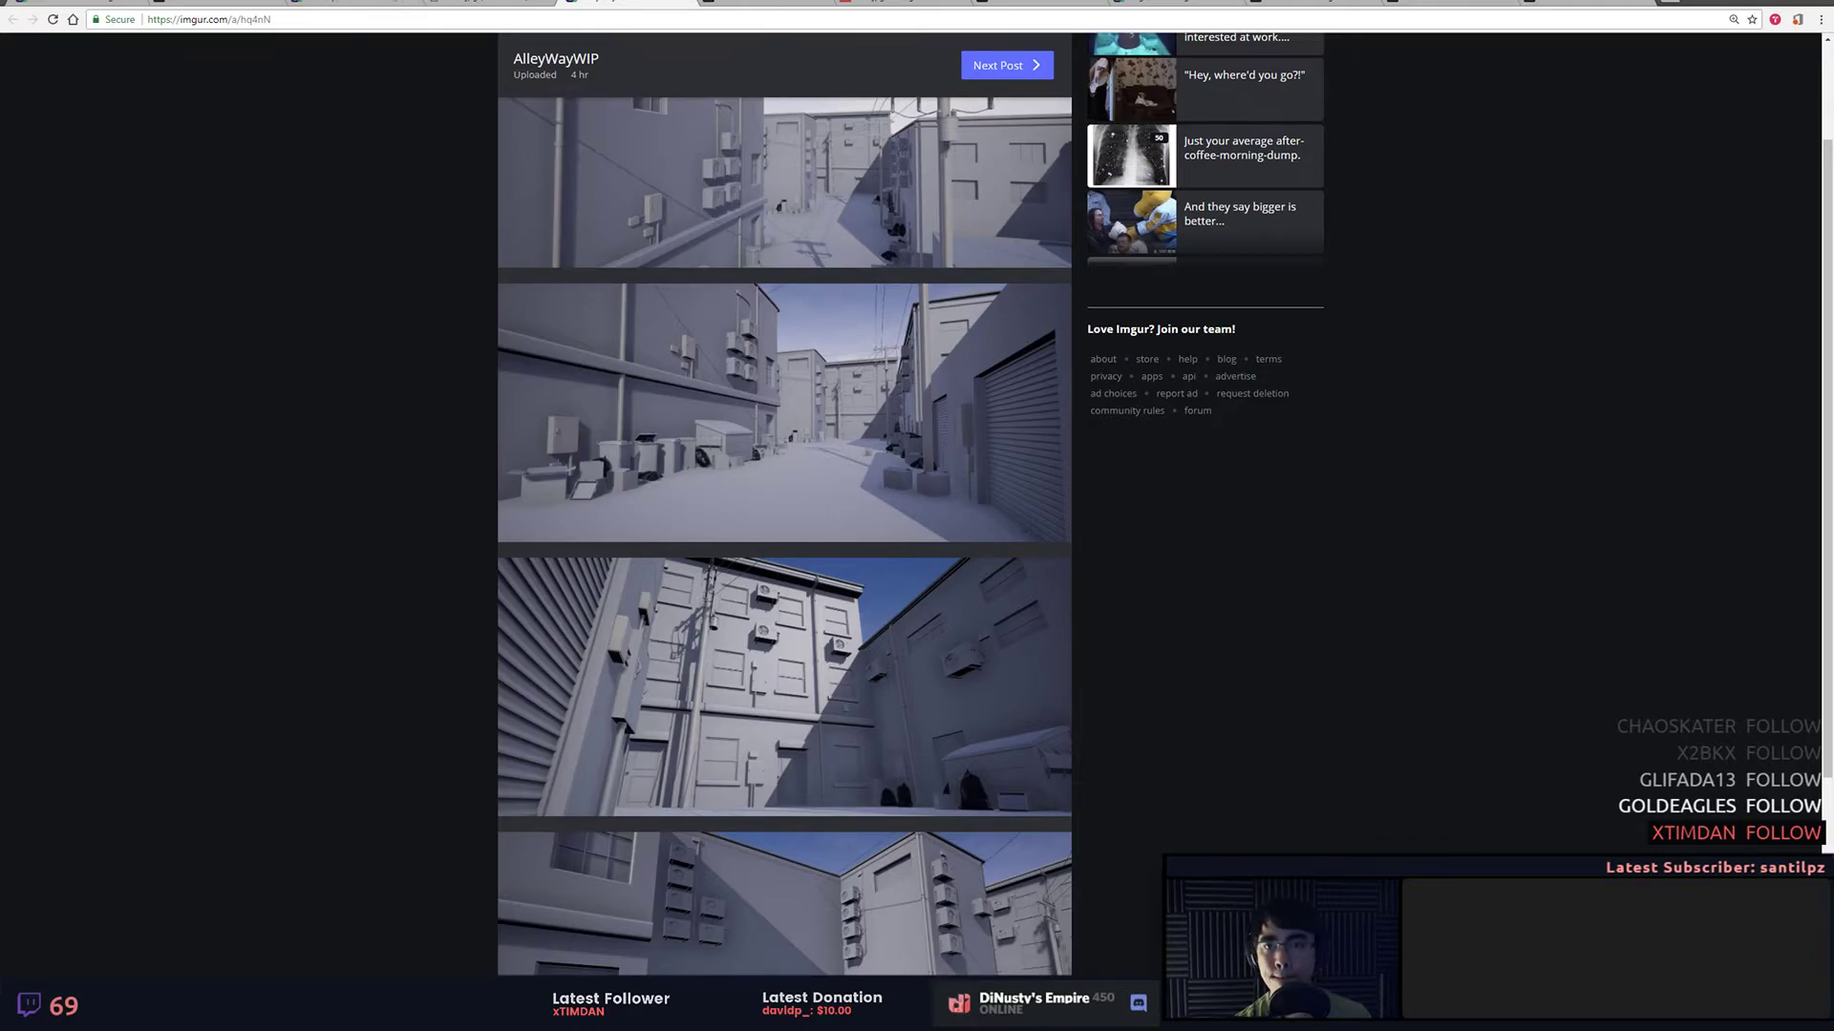
Step: View the ArtStation portfolio in the following browser tab and read its critique request in Discord's stream-critique channel
{"action": "key", "text": "ctrl+Tab"}
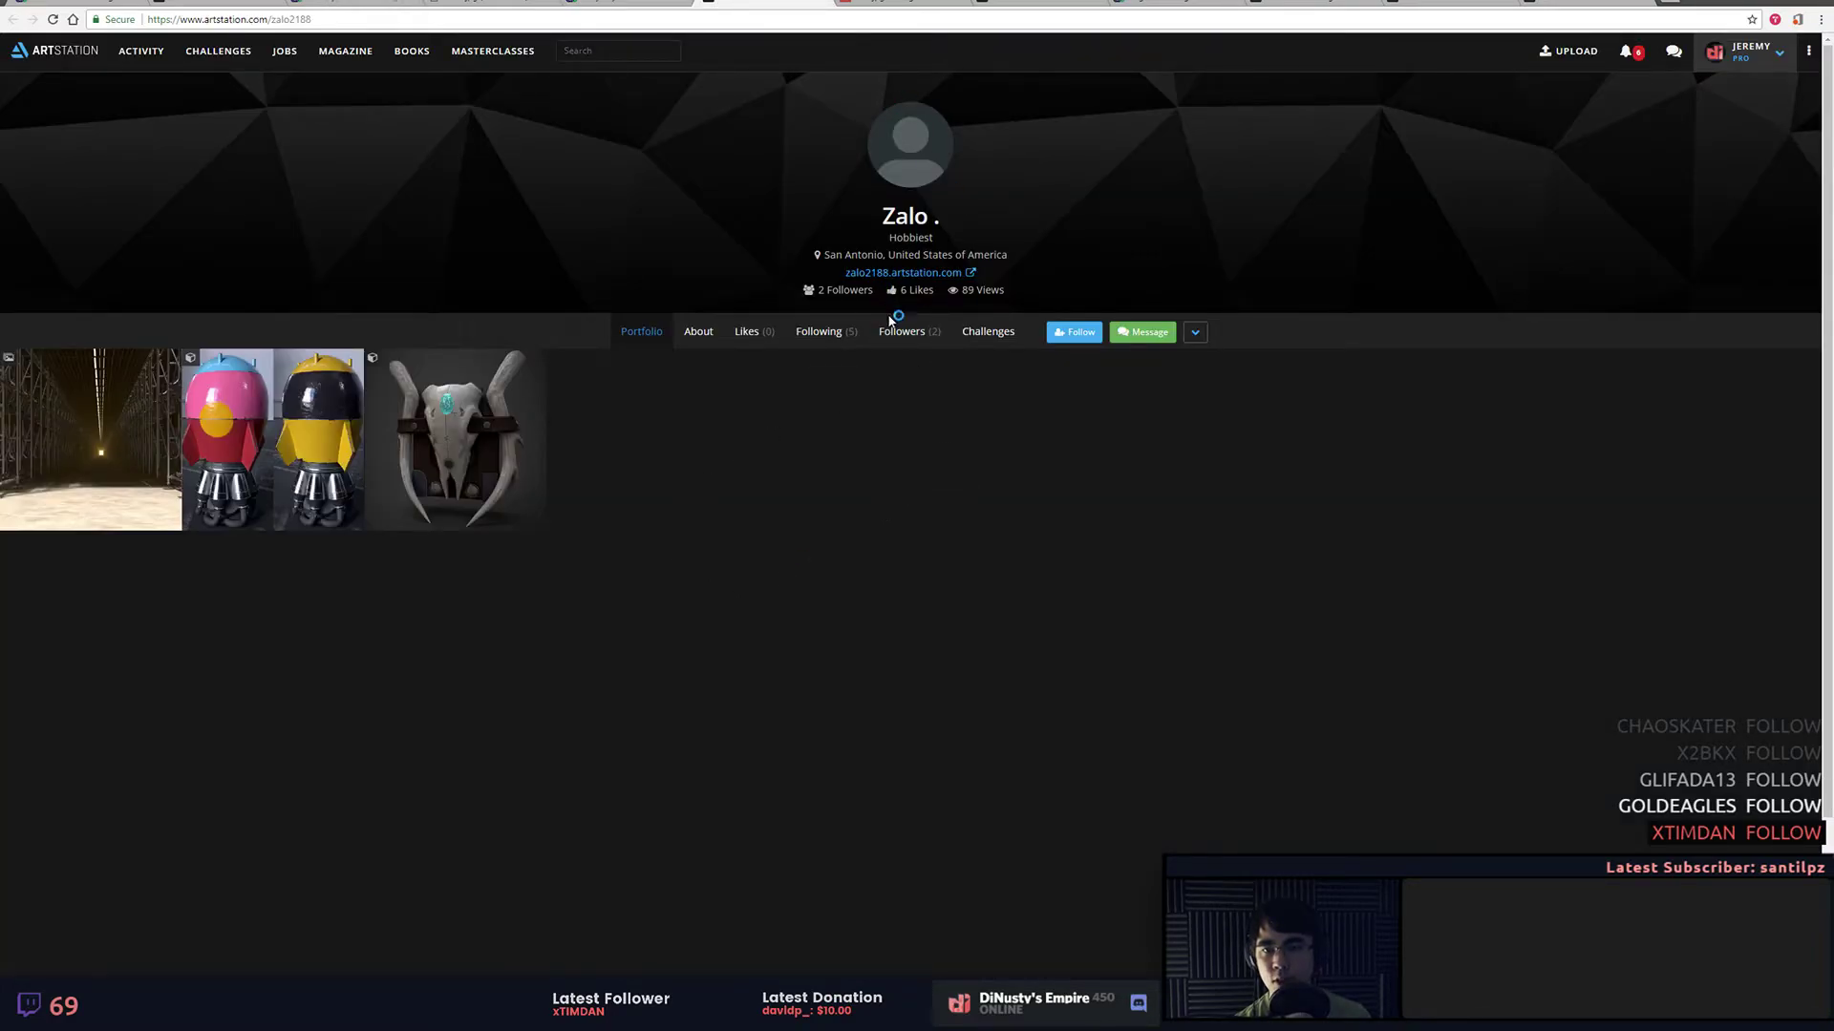
{"action": "key", "text": "alt+Tab"}
{"action": "key", "text": "alt+Tab"}
{"action": "key", "text": "alt+Tab"}
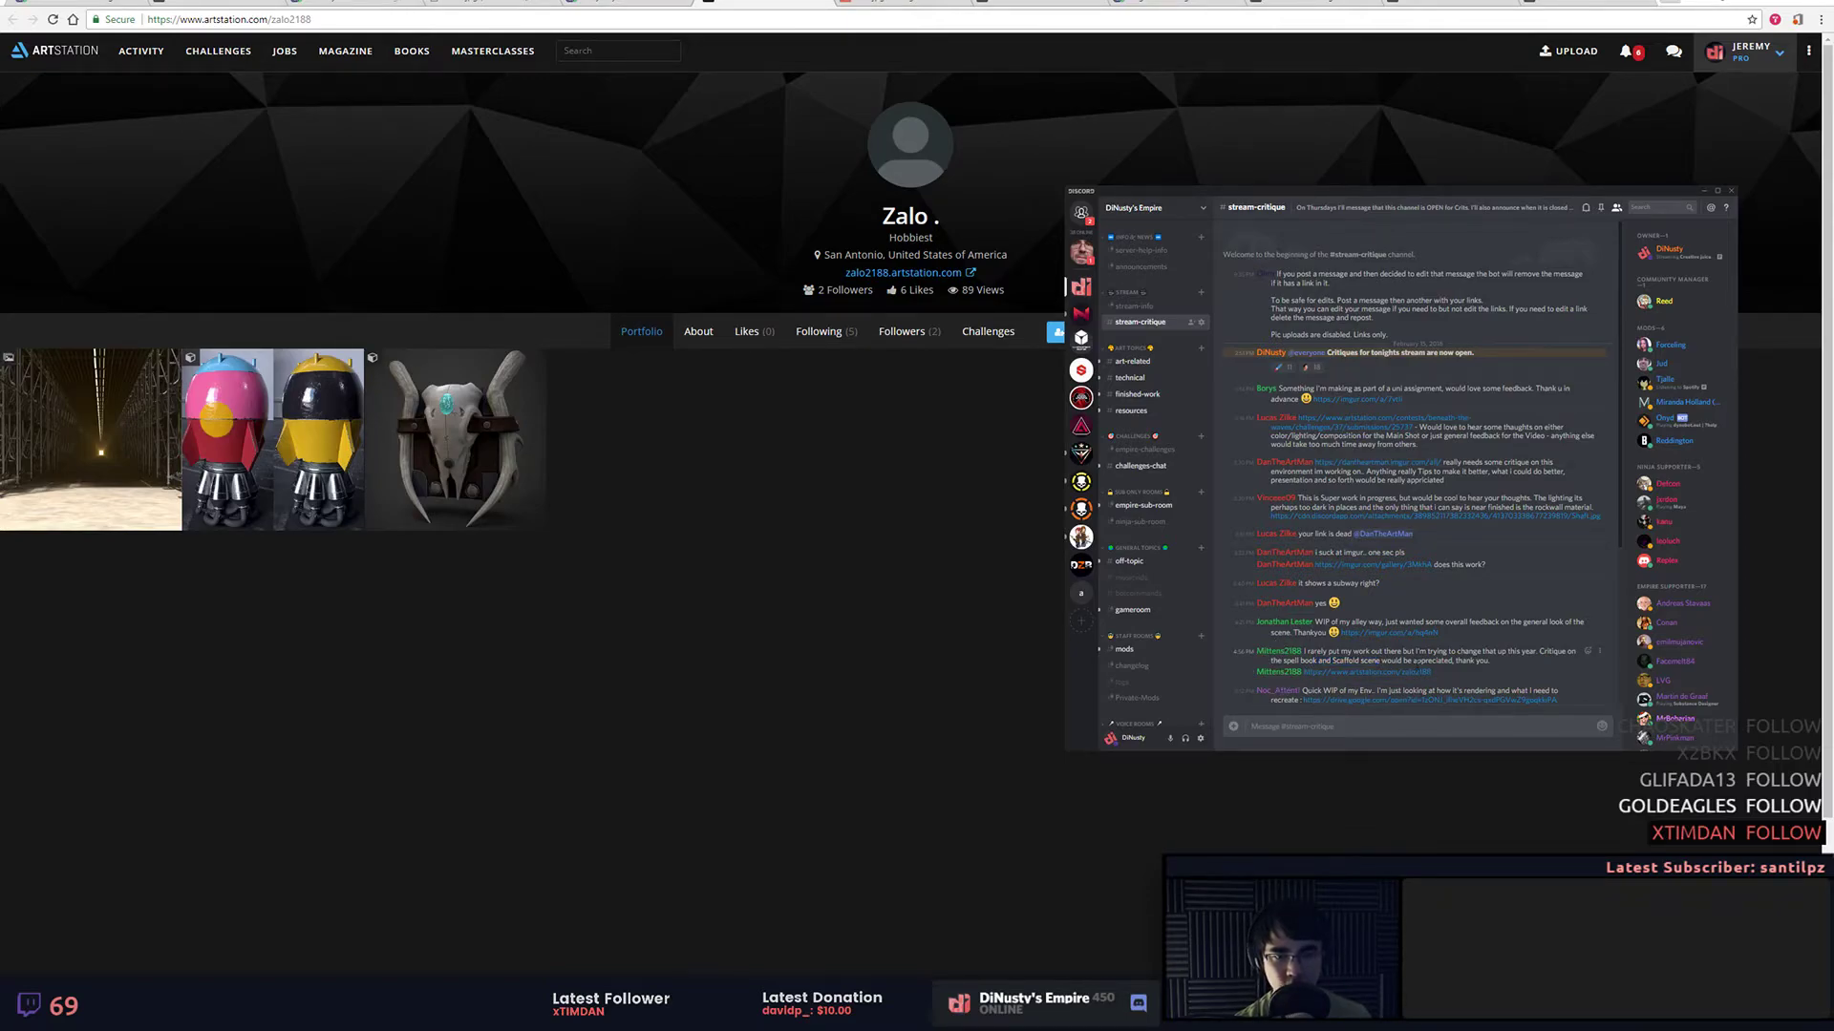
{"action": "left_click_drag", "start_coordinate": [1432, 672], "coordinate": [1321, 673]}
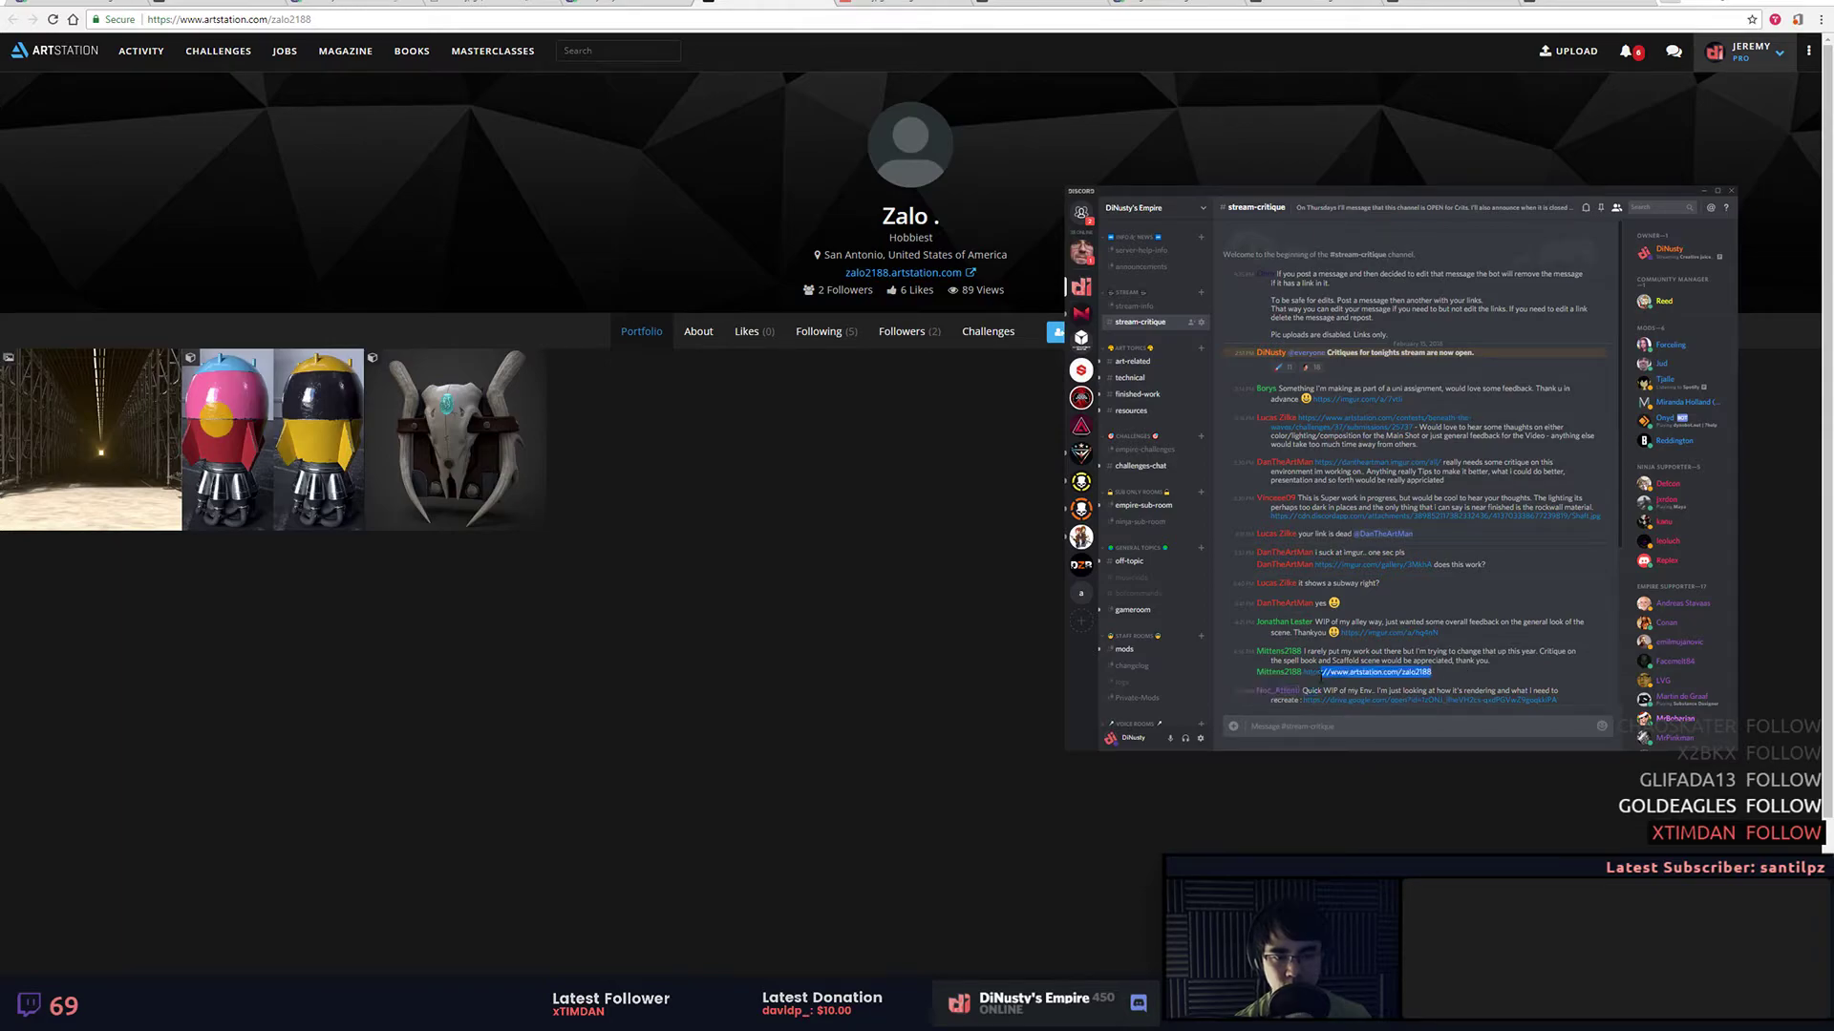
{"action": "left_click", "coordinate": [1334, 545]}
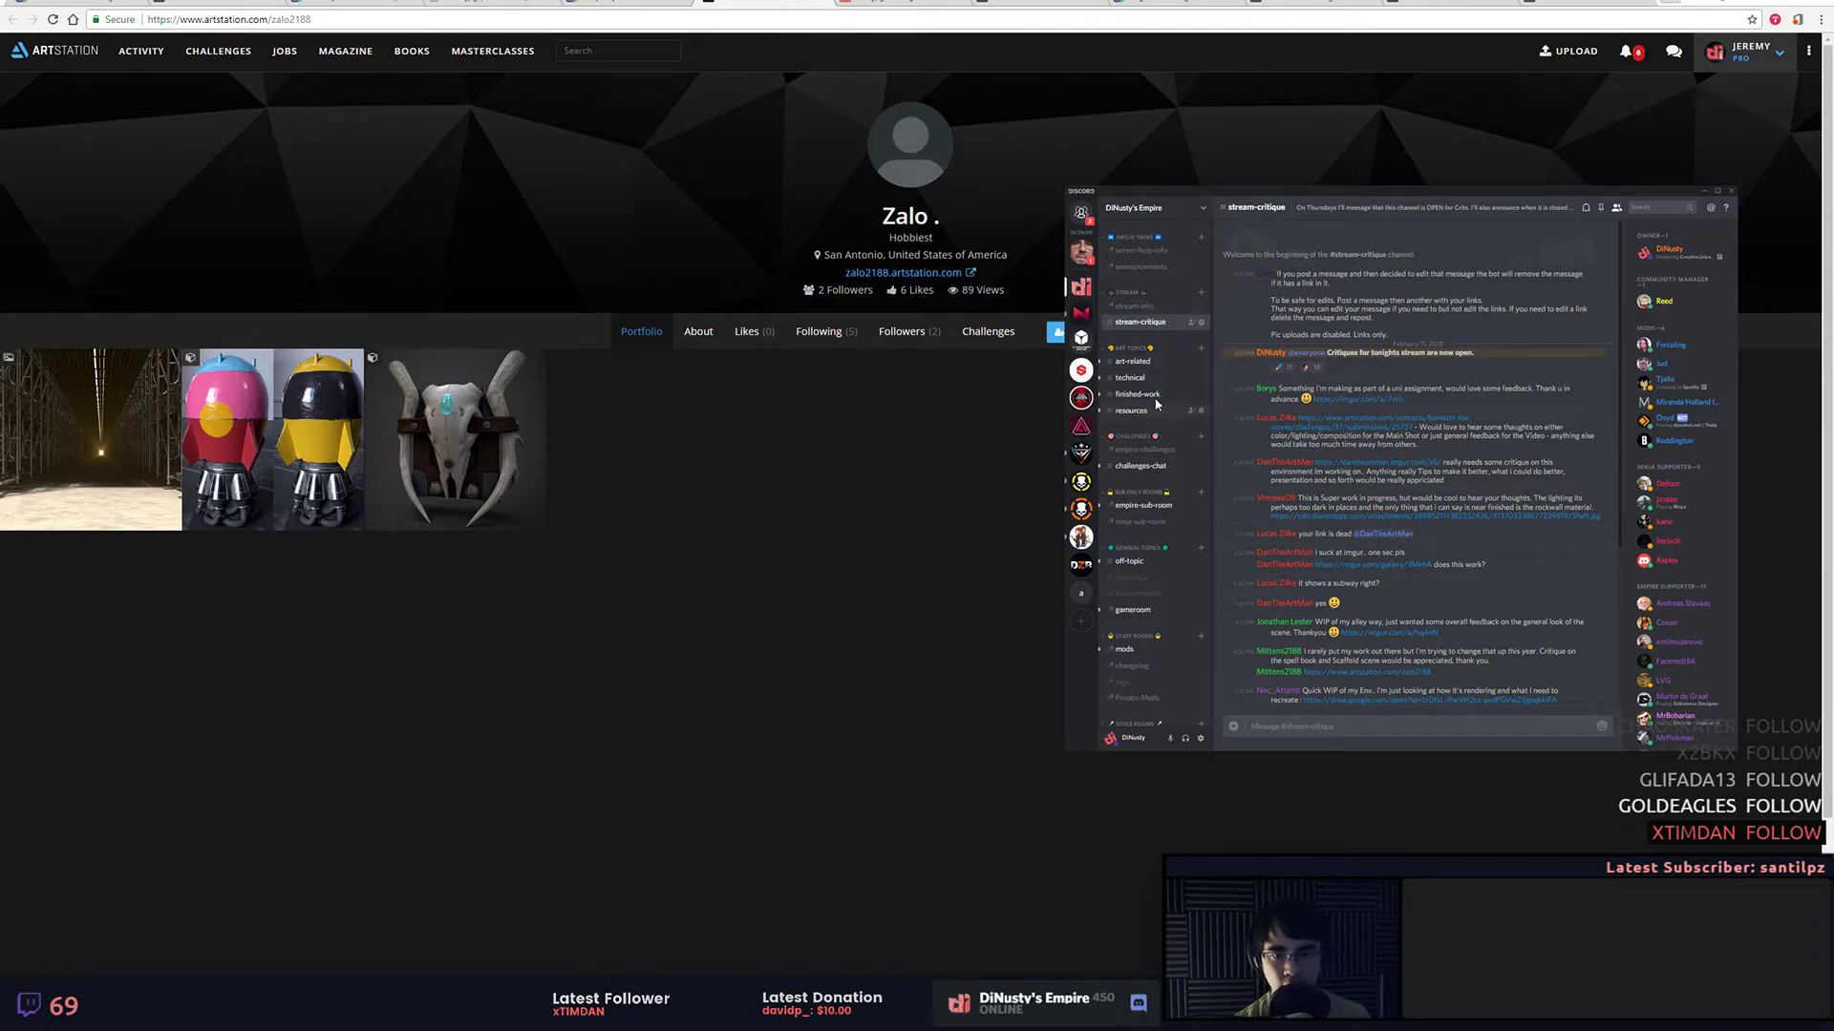
Step: View the pinned portfolio review request in Discord's art-related channel and return to the browser
{"action": "left_click", "coordinate": [1146, 363]}
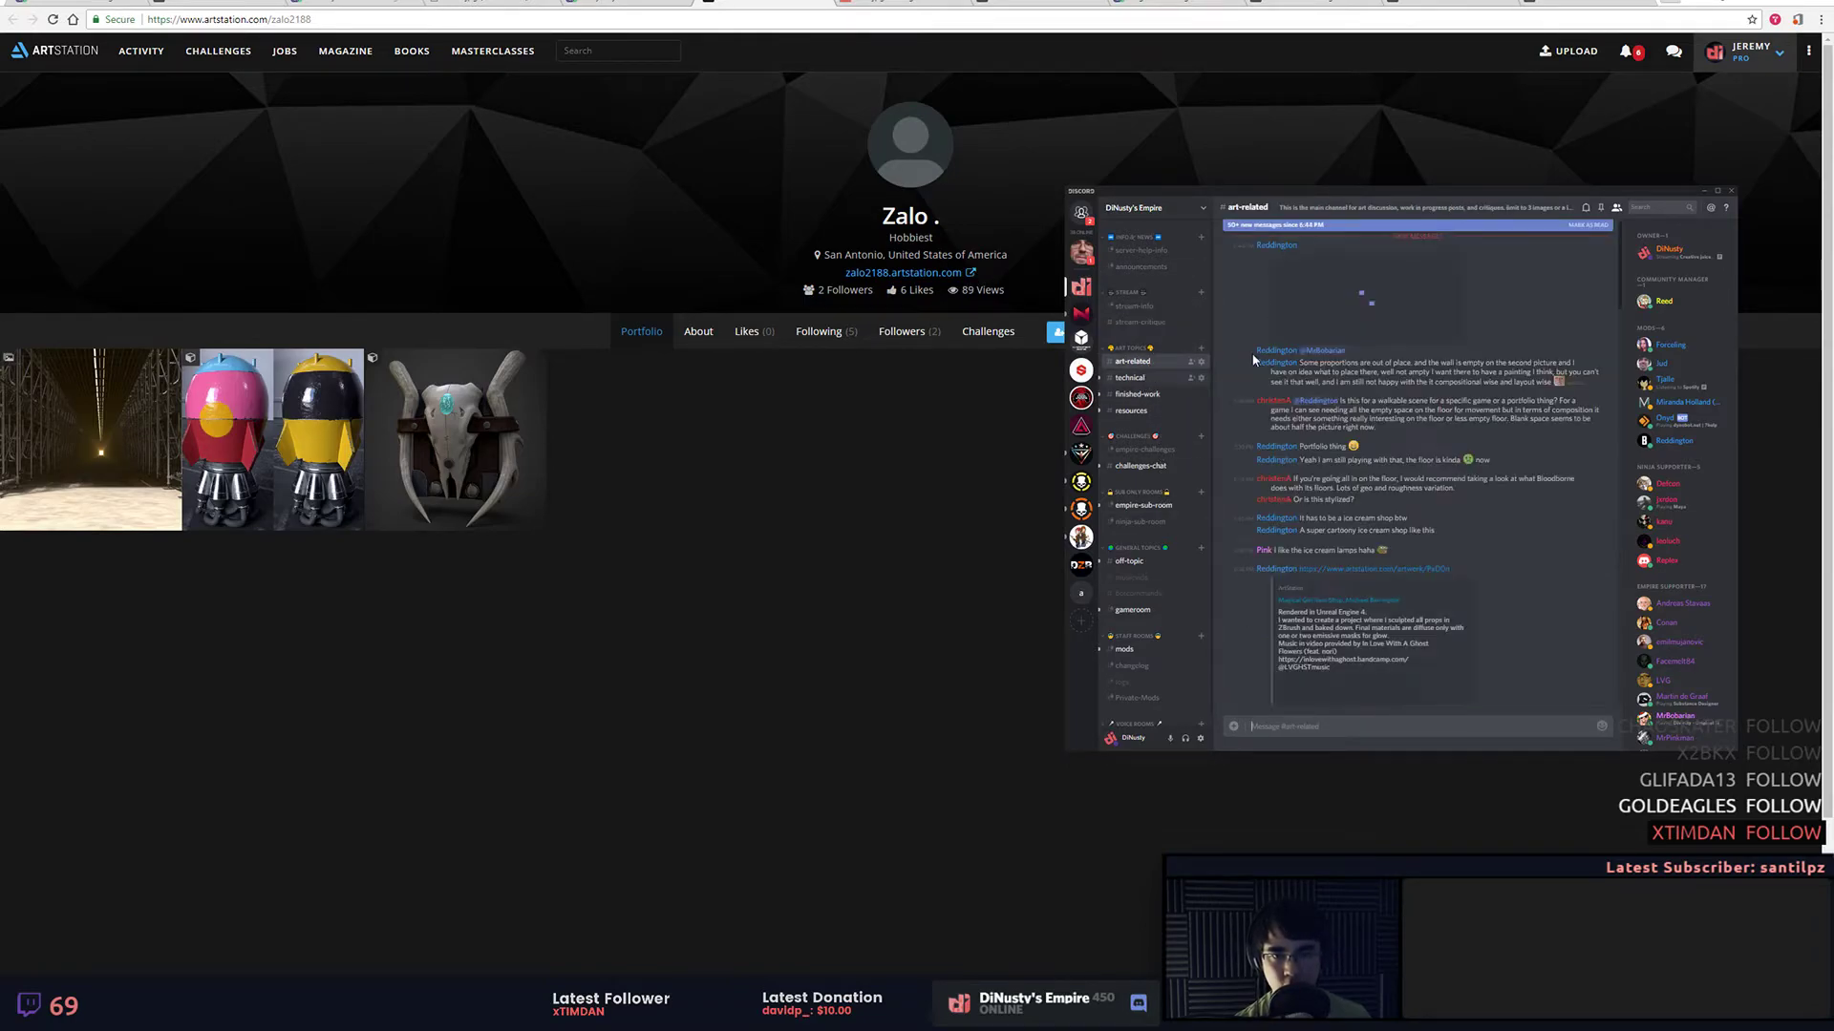
{"action": "left_click", "coordinate": [1601, 208]}
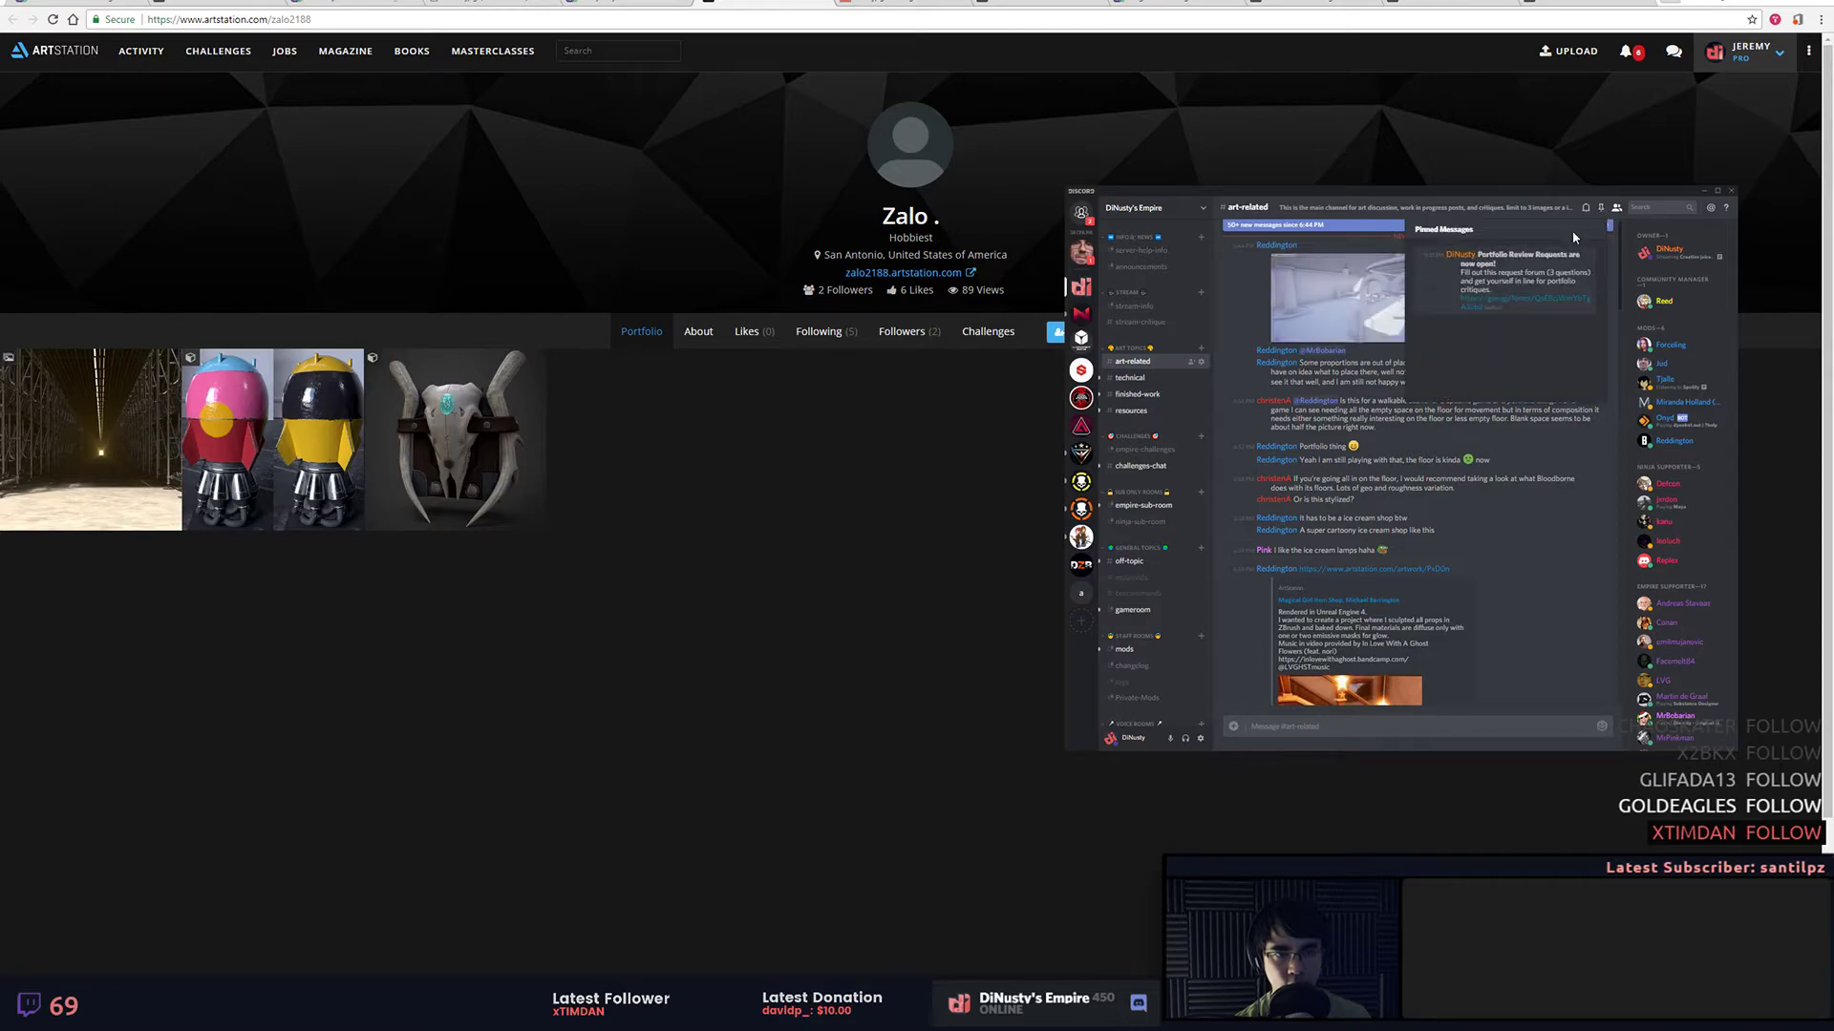
{"action": "left_click", "coordinate": [1506, 306]}
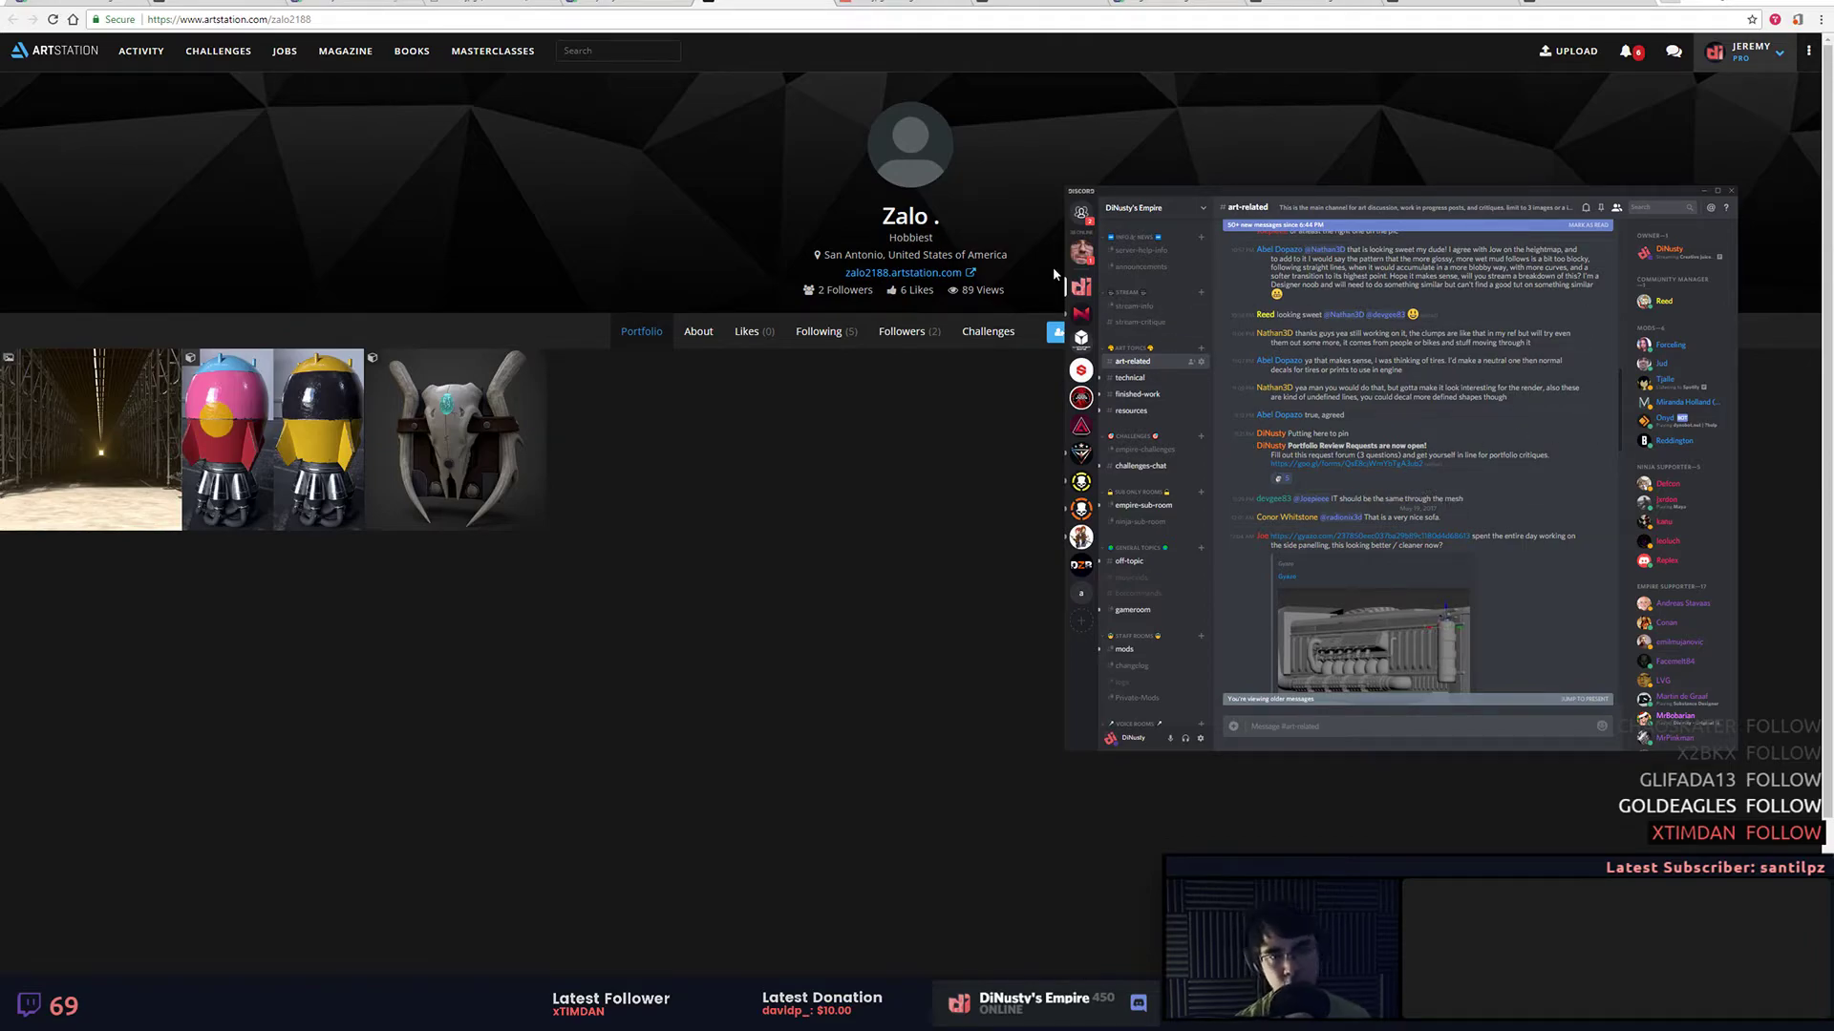
{"action": "left_click", "coordinate": [948, 376]}
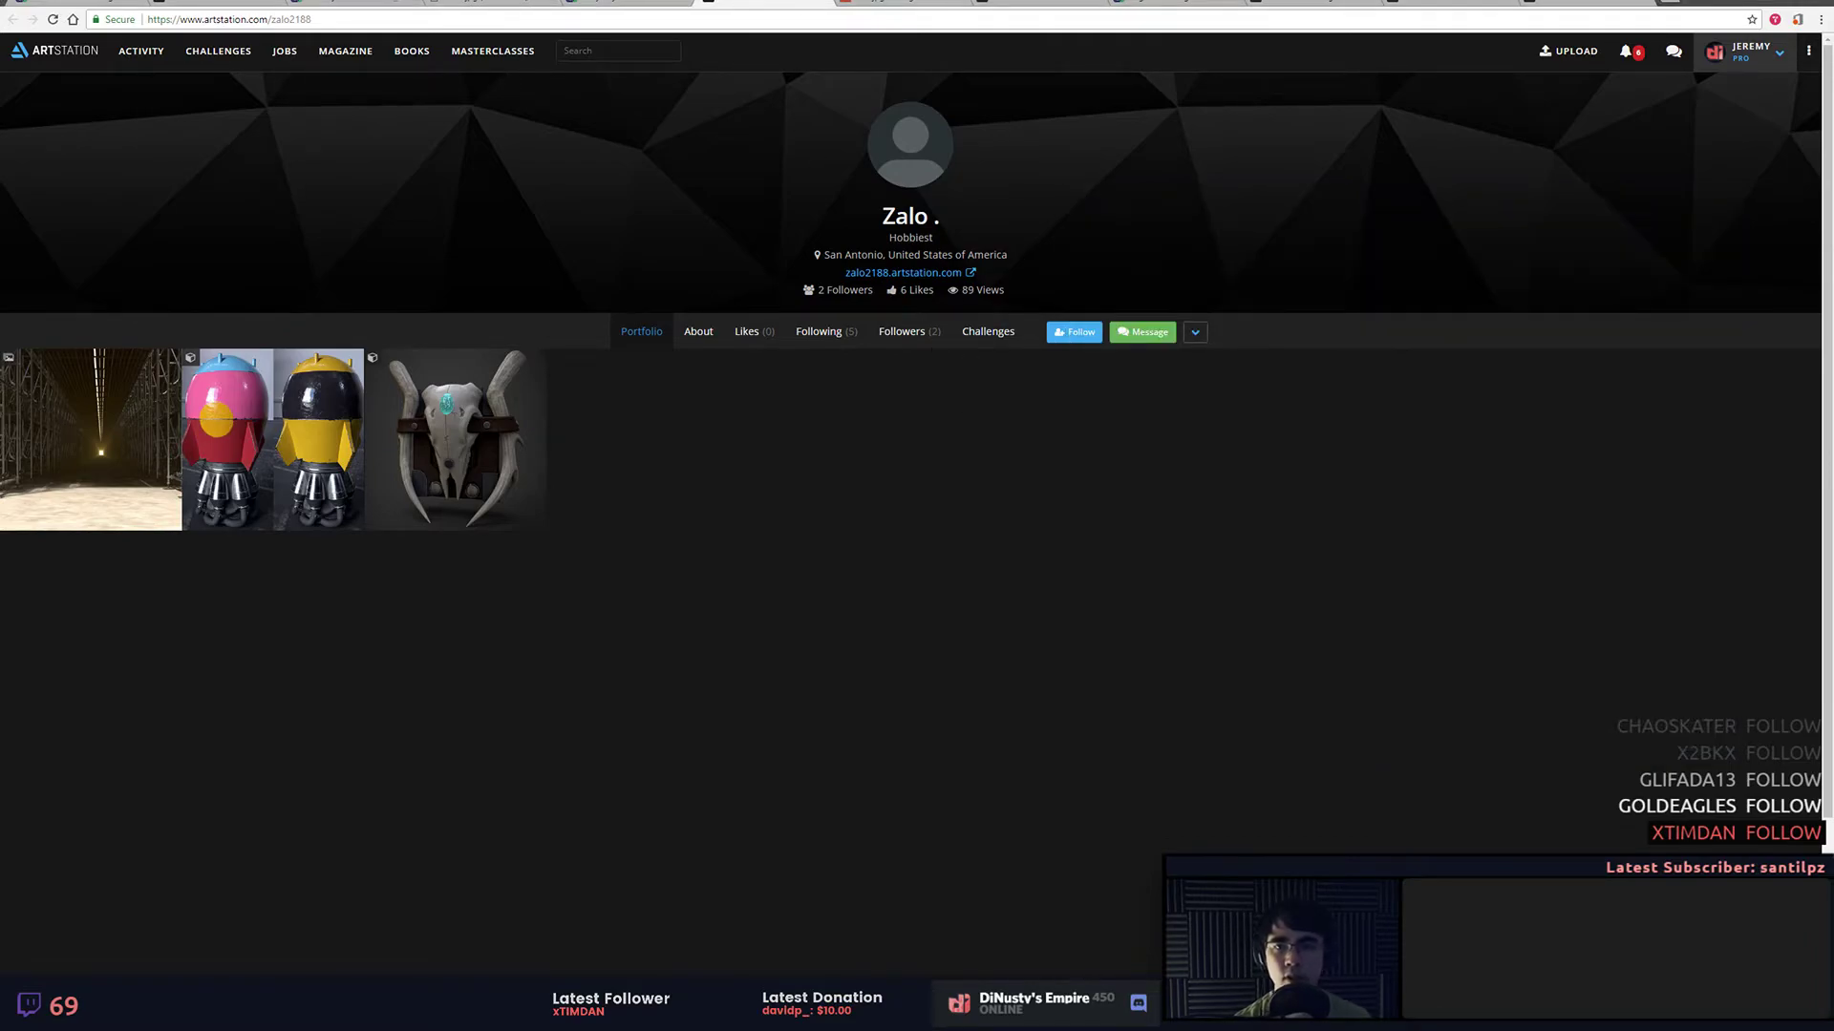
Step: View the WIP.jpg render on Google Drive and read its critique request in Discord's stream-critique channel
{"action": "key", "text": "ctrl+Tab"}
{"action": "key", "text": "alt+Tab"}
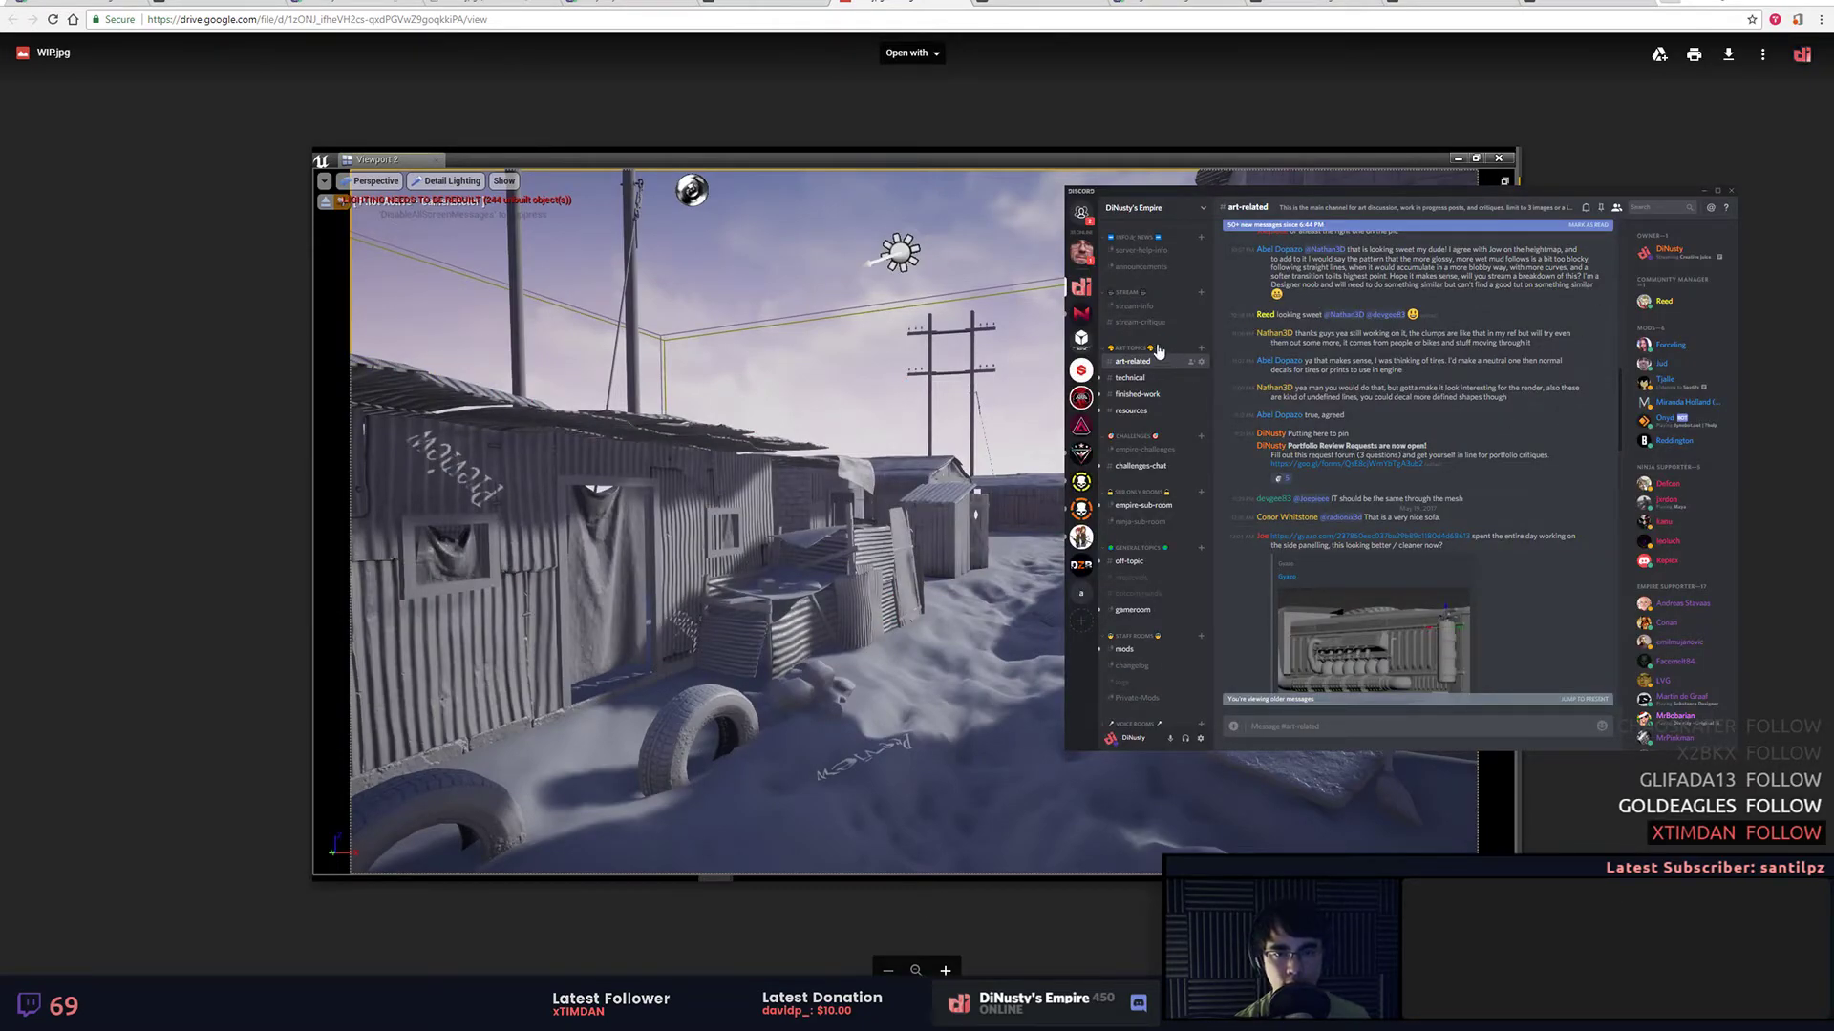
{"action": "left_click", "coordinate": [1141, 322]}
{"action": "scroll", "coordinate": [1279, 578], "scroll_direction": "down", "scroll_amount": 3}
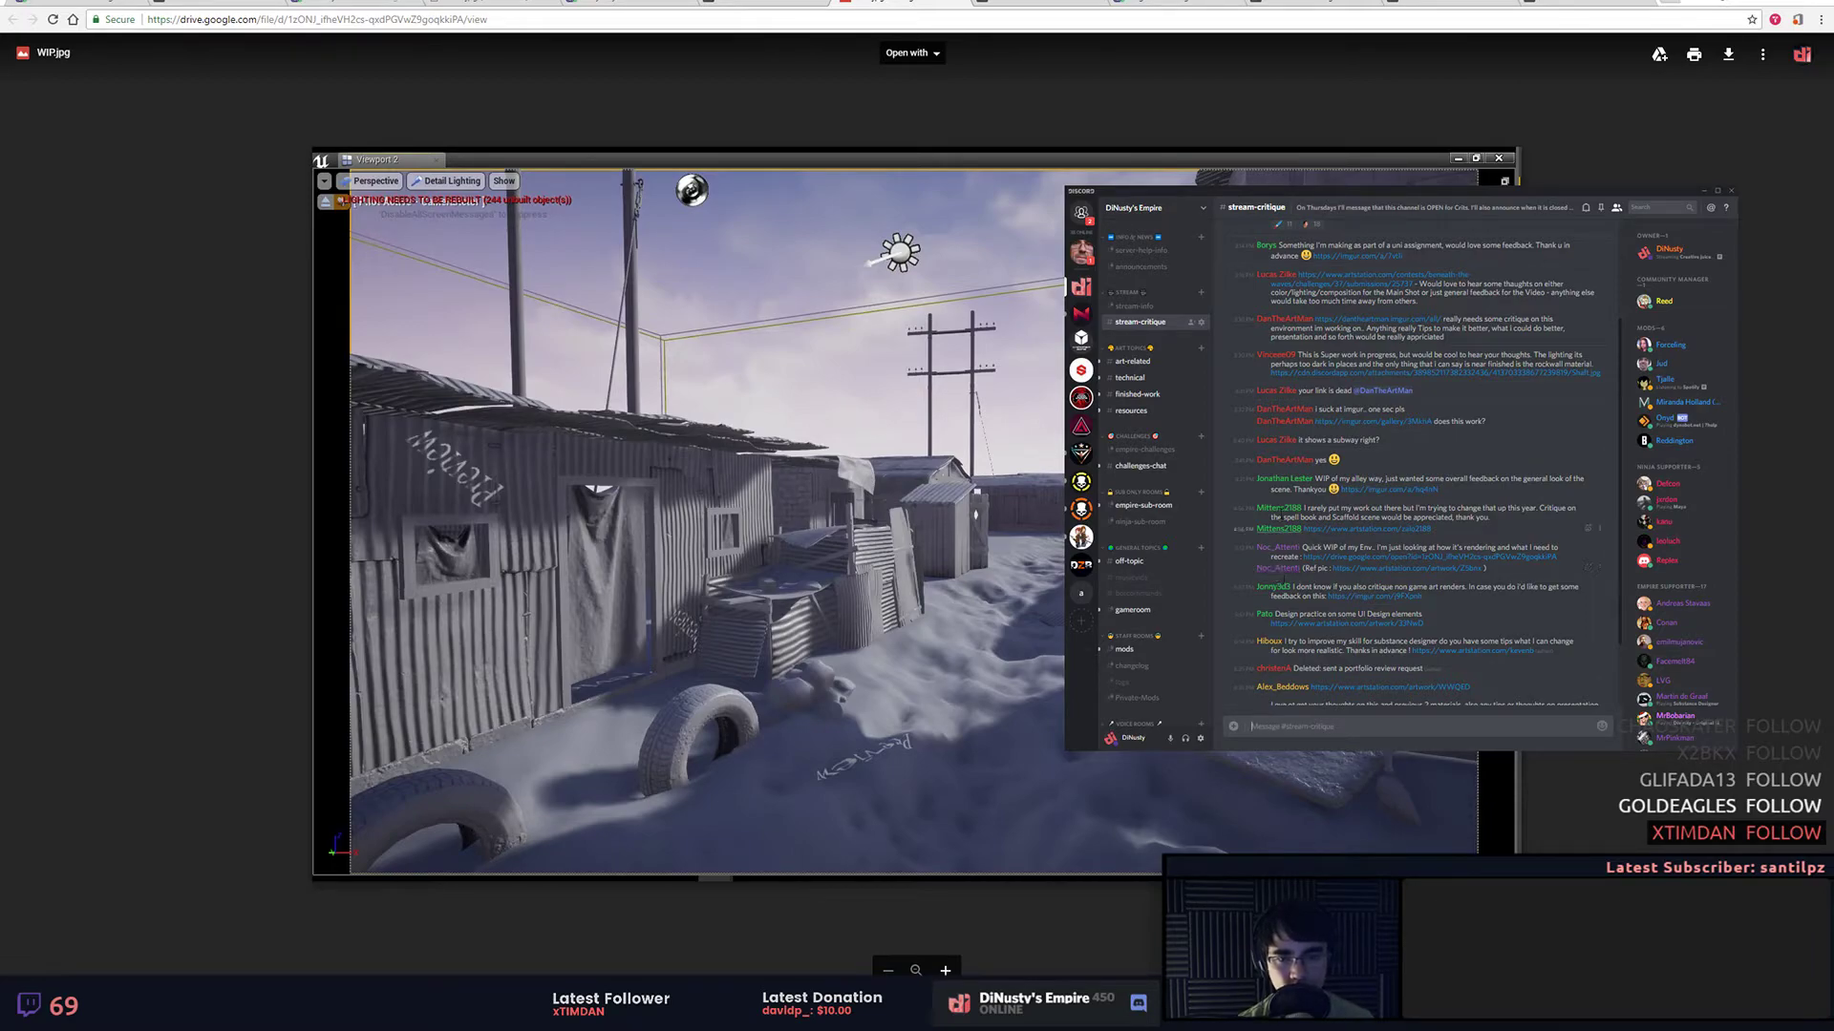
{"action": "left_click", "coordinate": [946, 563]}
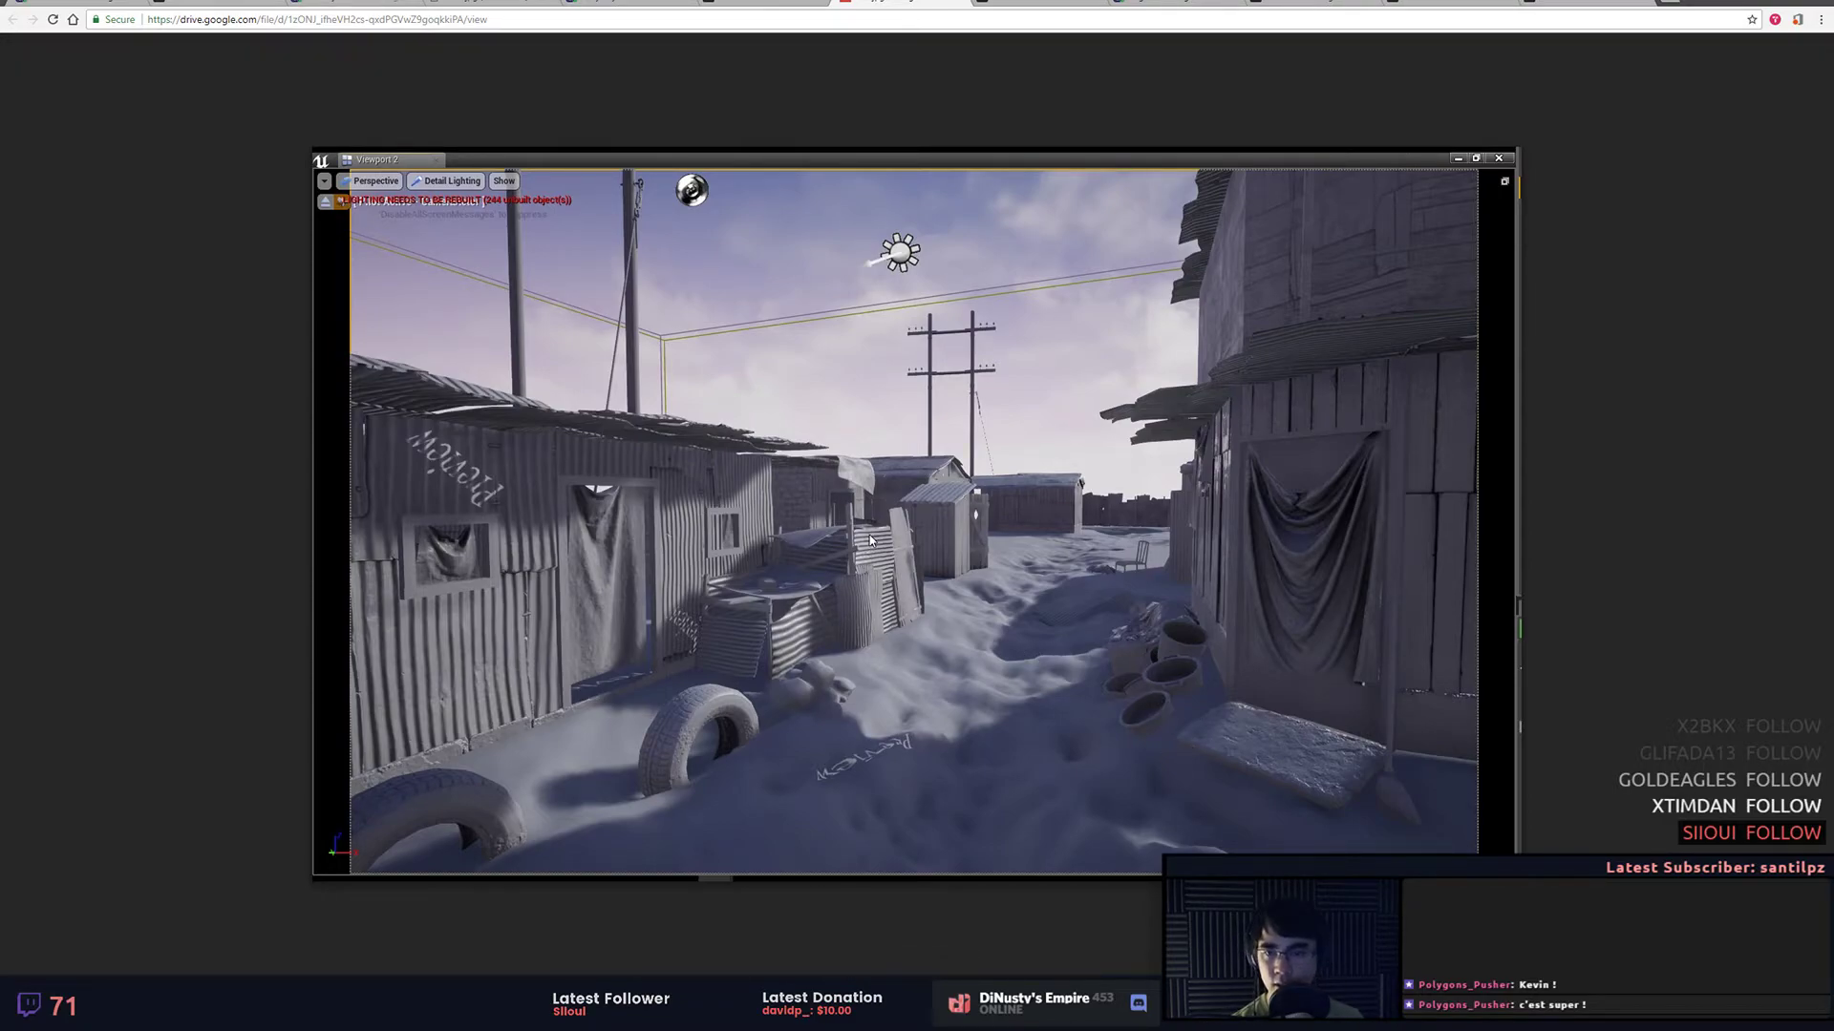
Step: Copy the WIP.jpg render from the browser and paste it into a new Photoshop document
{"action": "right_click", "coordinate": [908, 433]}
{"action": "key", "text": "alt+Tab"}
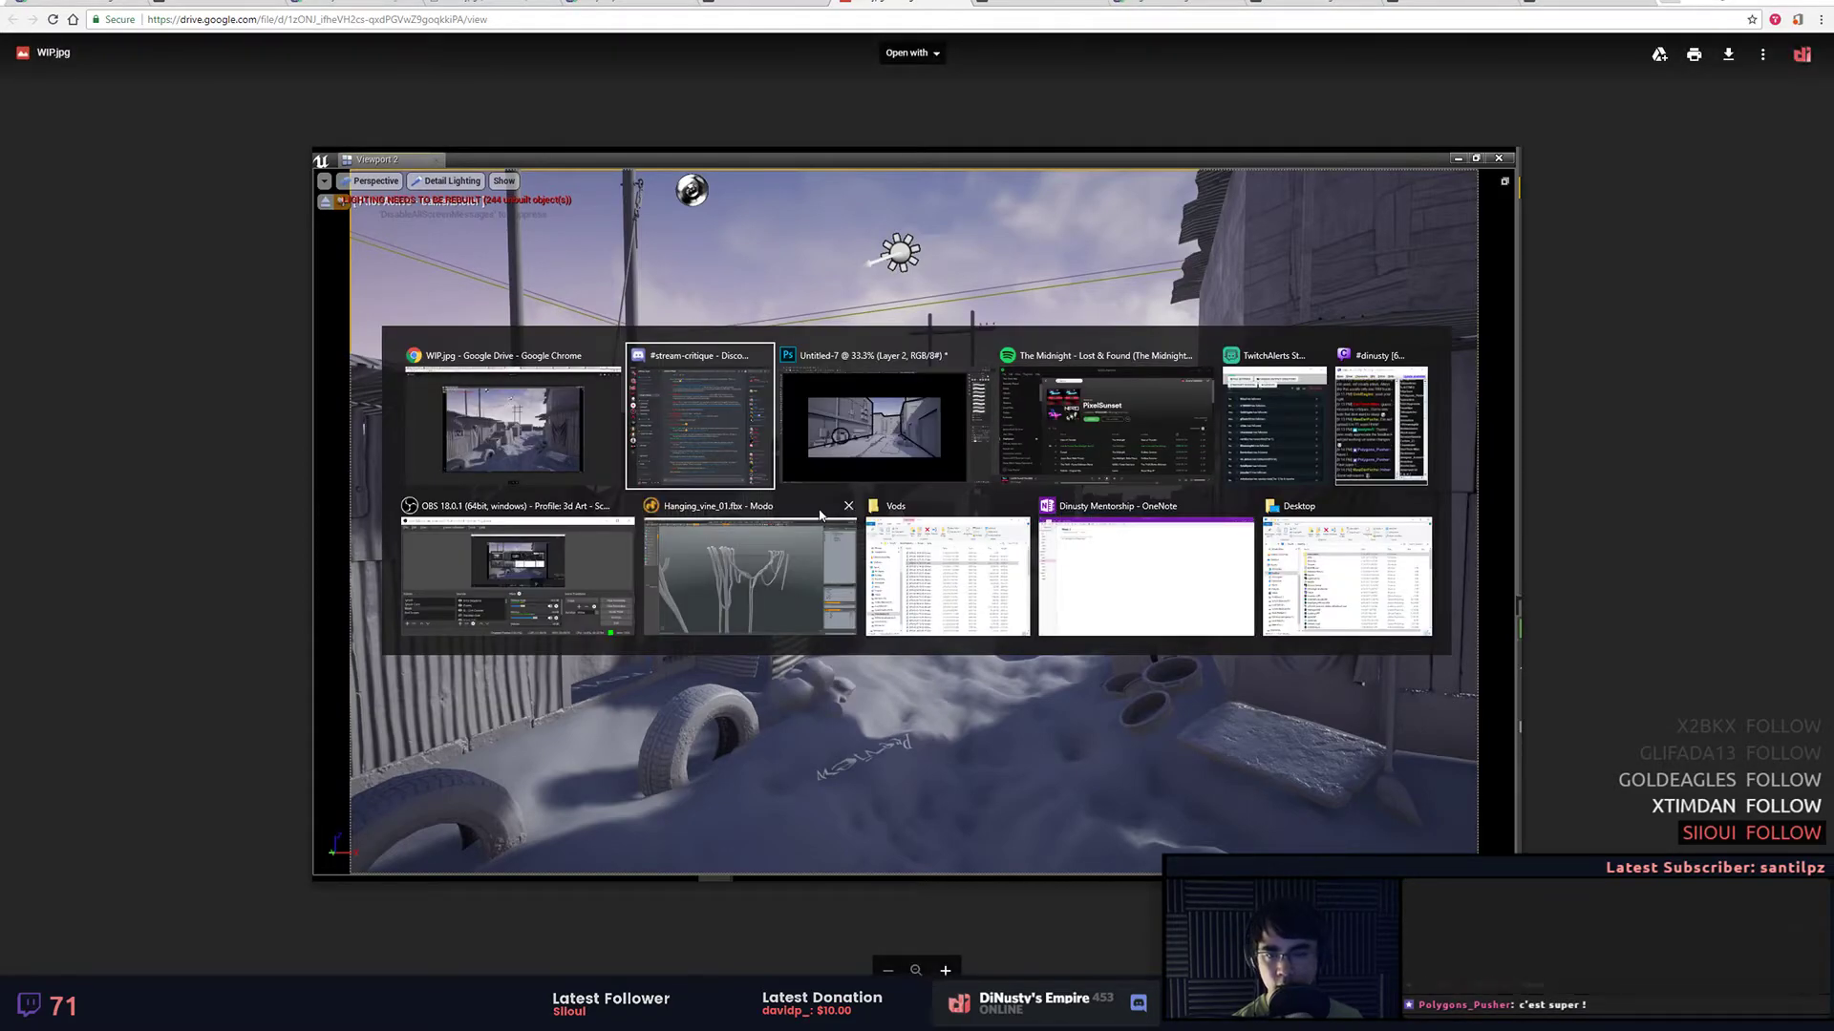
{"action": "key", "text": "Escape"}
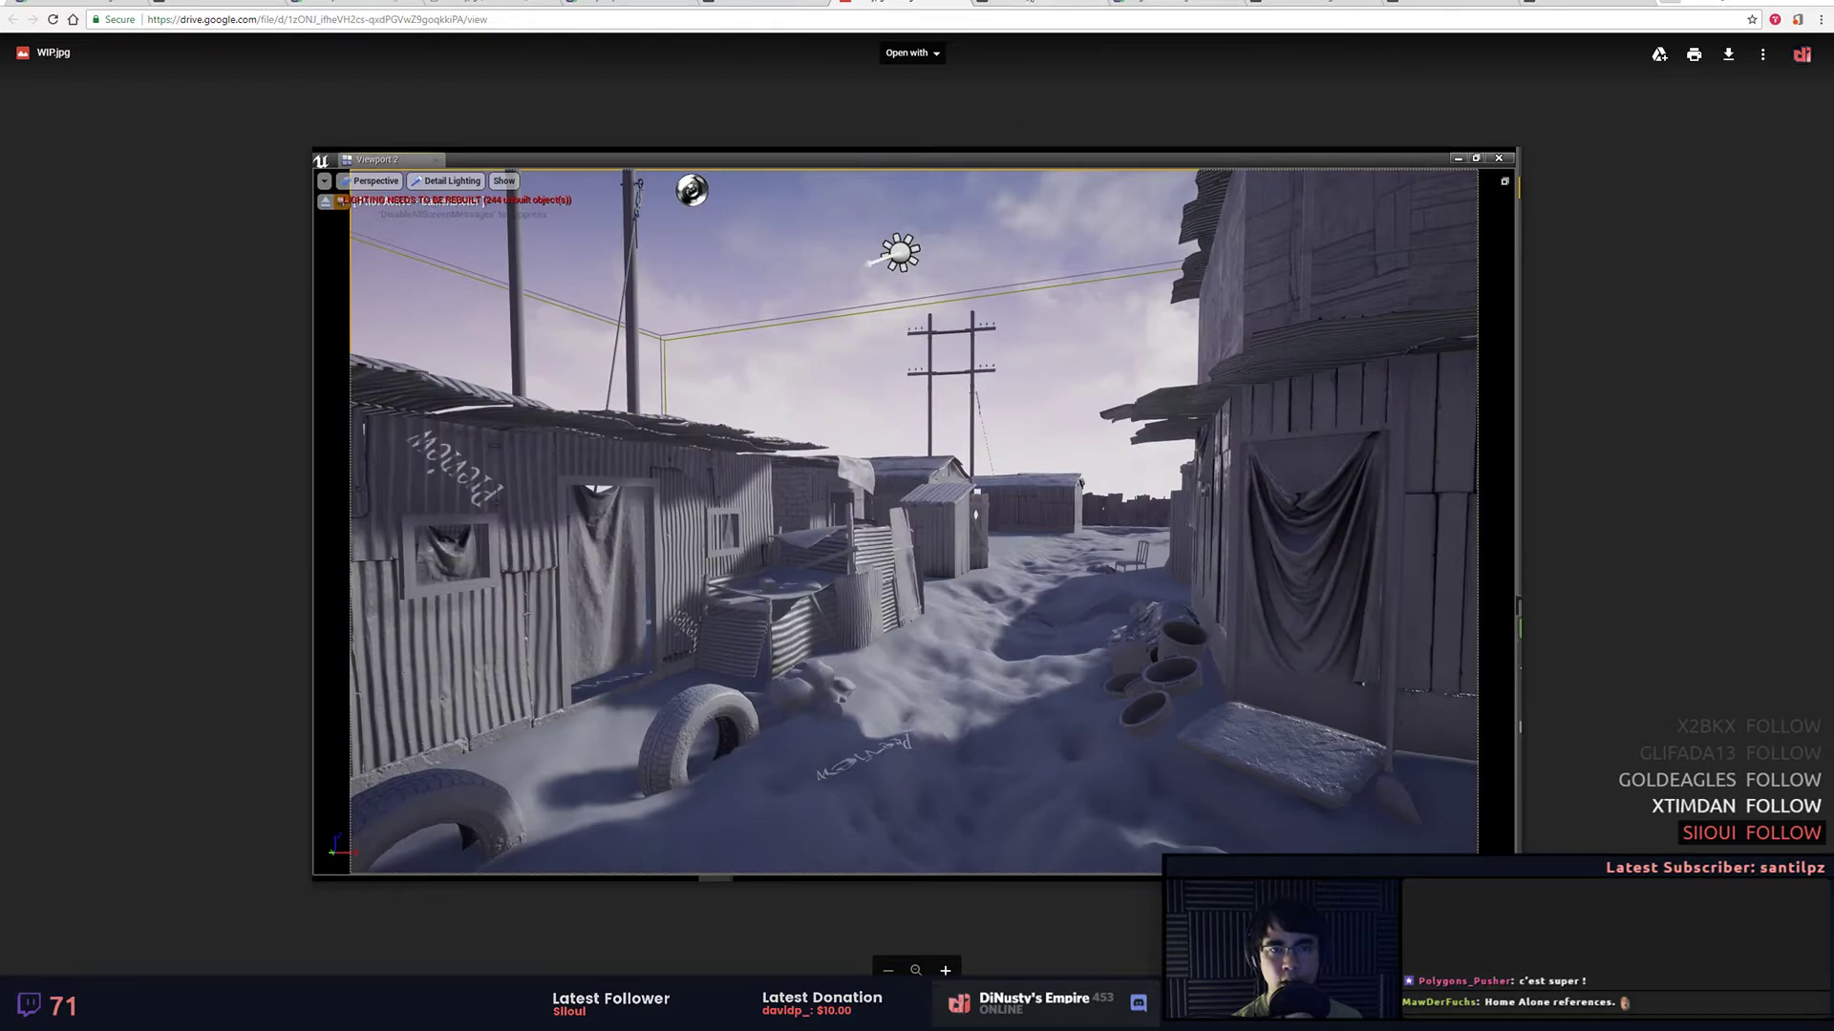
{"action": "key", "text": "alt+Tab"}
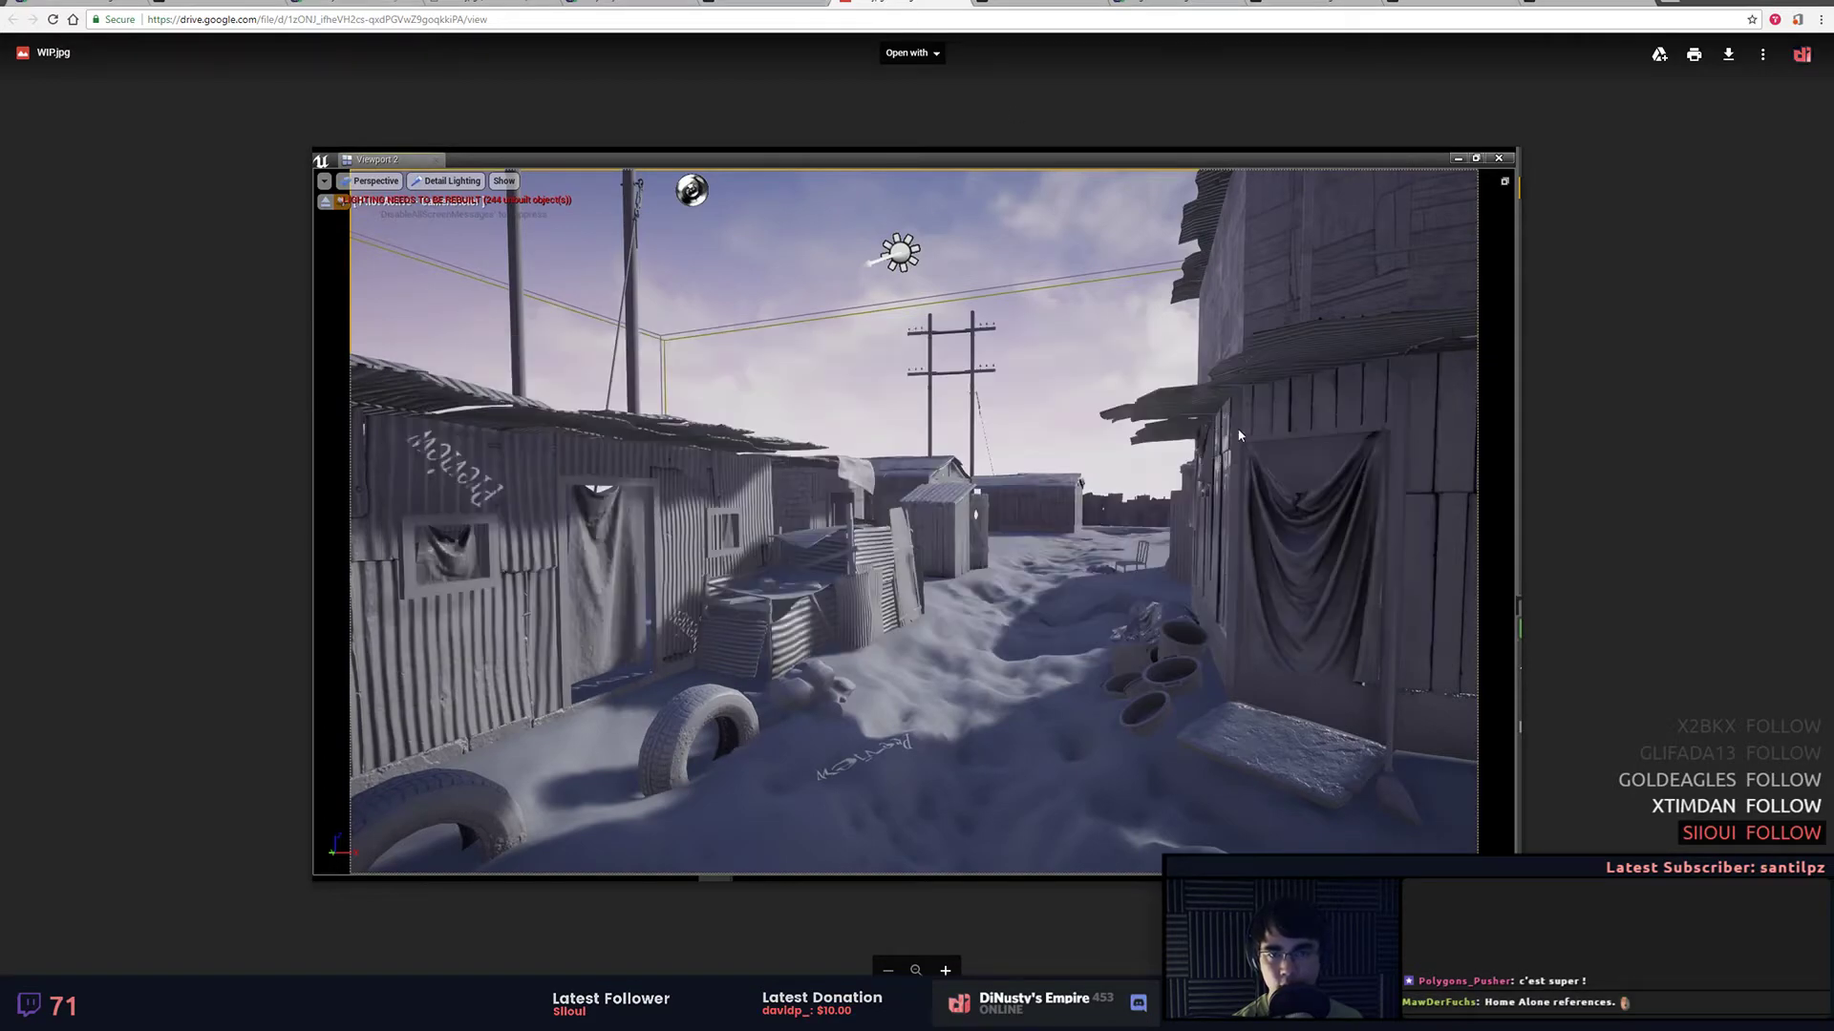
{"action": "key", "text": "alt+Tab"}
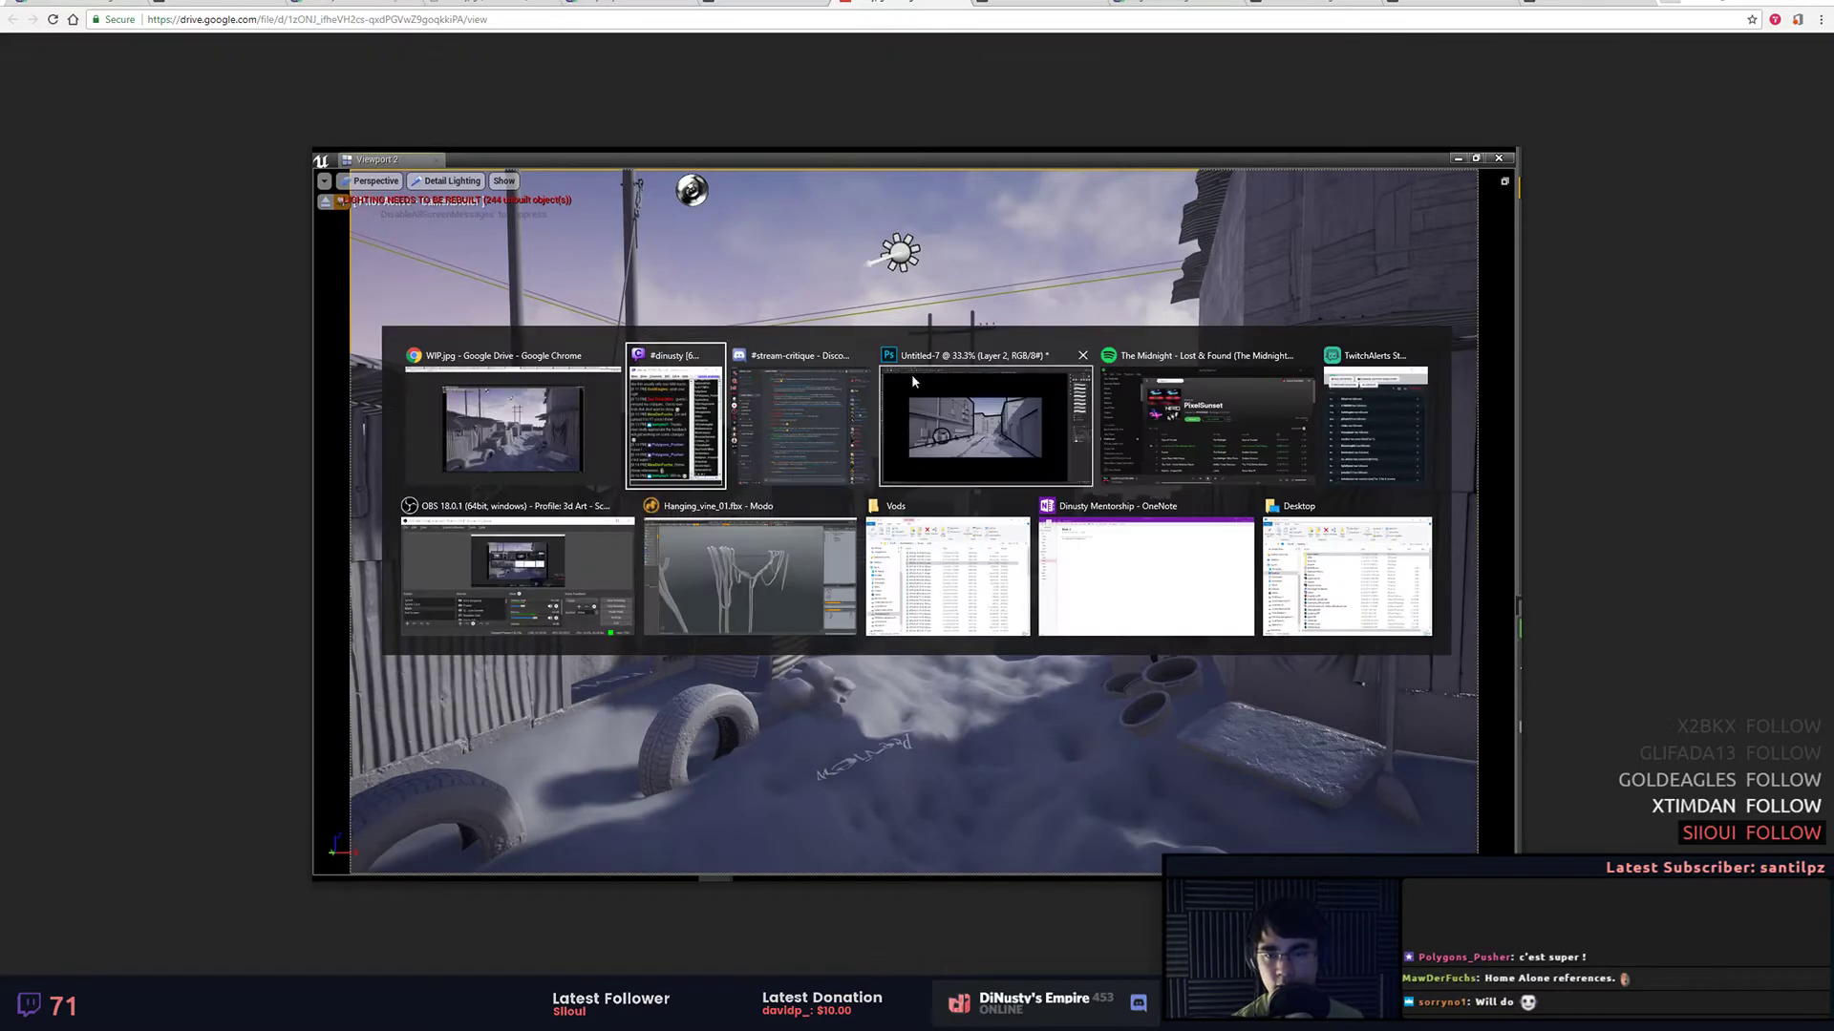
{"action": "key", "text": "ctrl+n"}
{"action": "key", "text": "Return"}
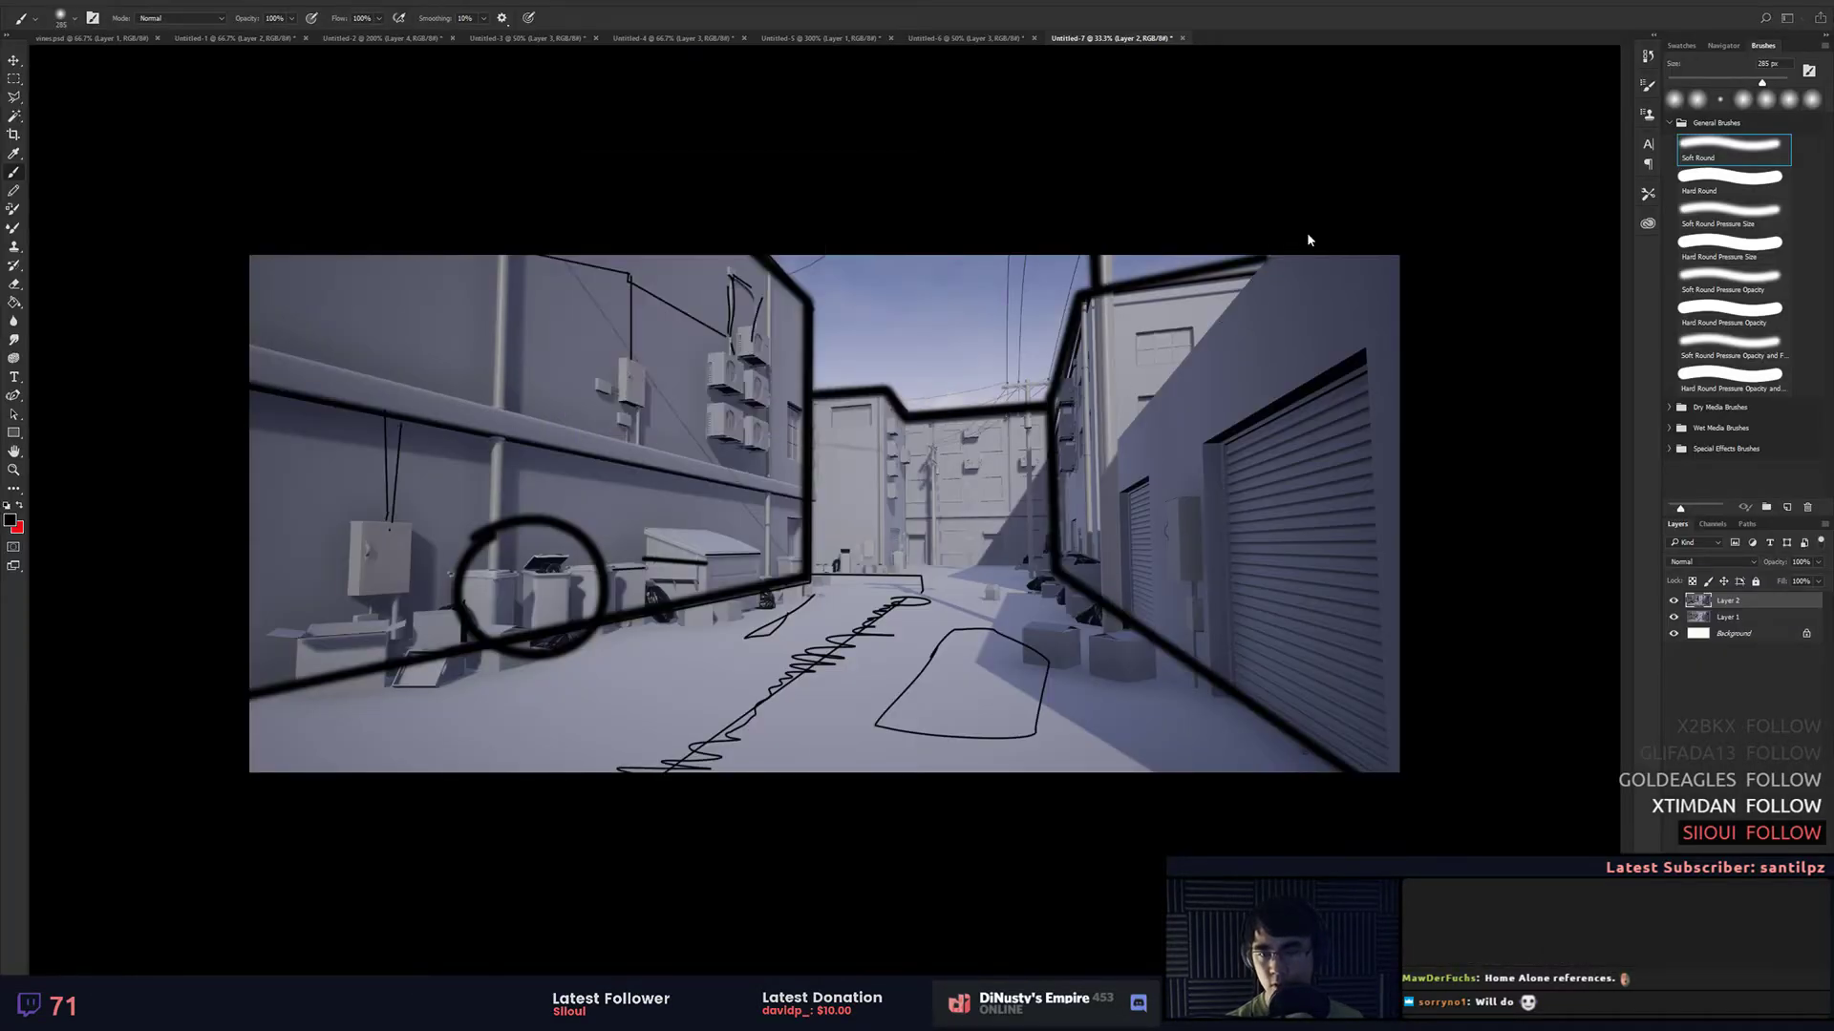
{"action": "key", "text": "ctrl+v"}
{"action": "key", "text": "ctrl+plus"}
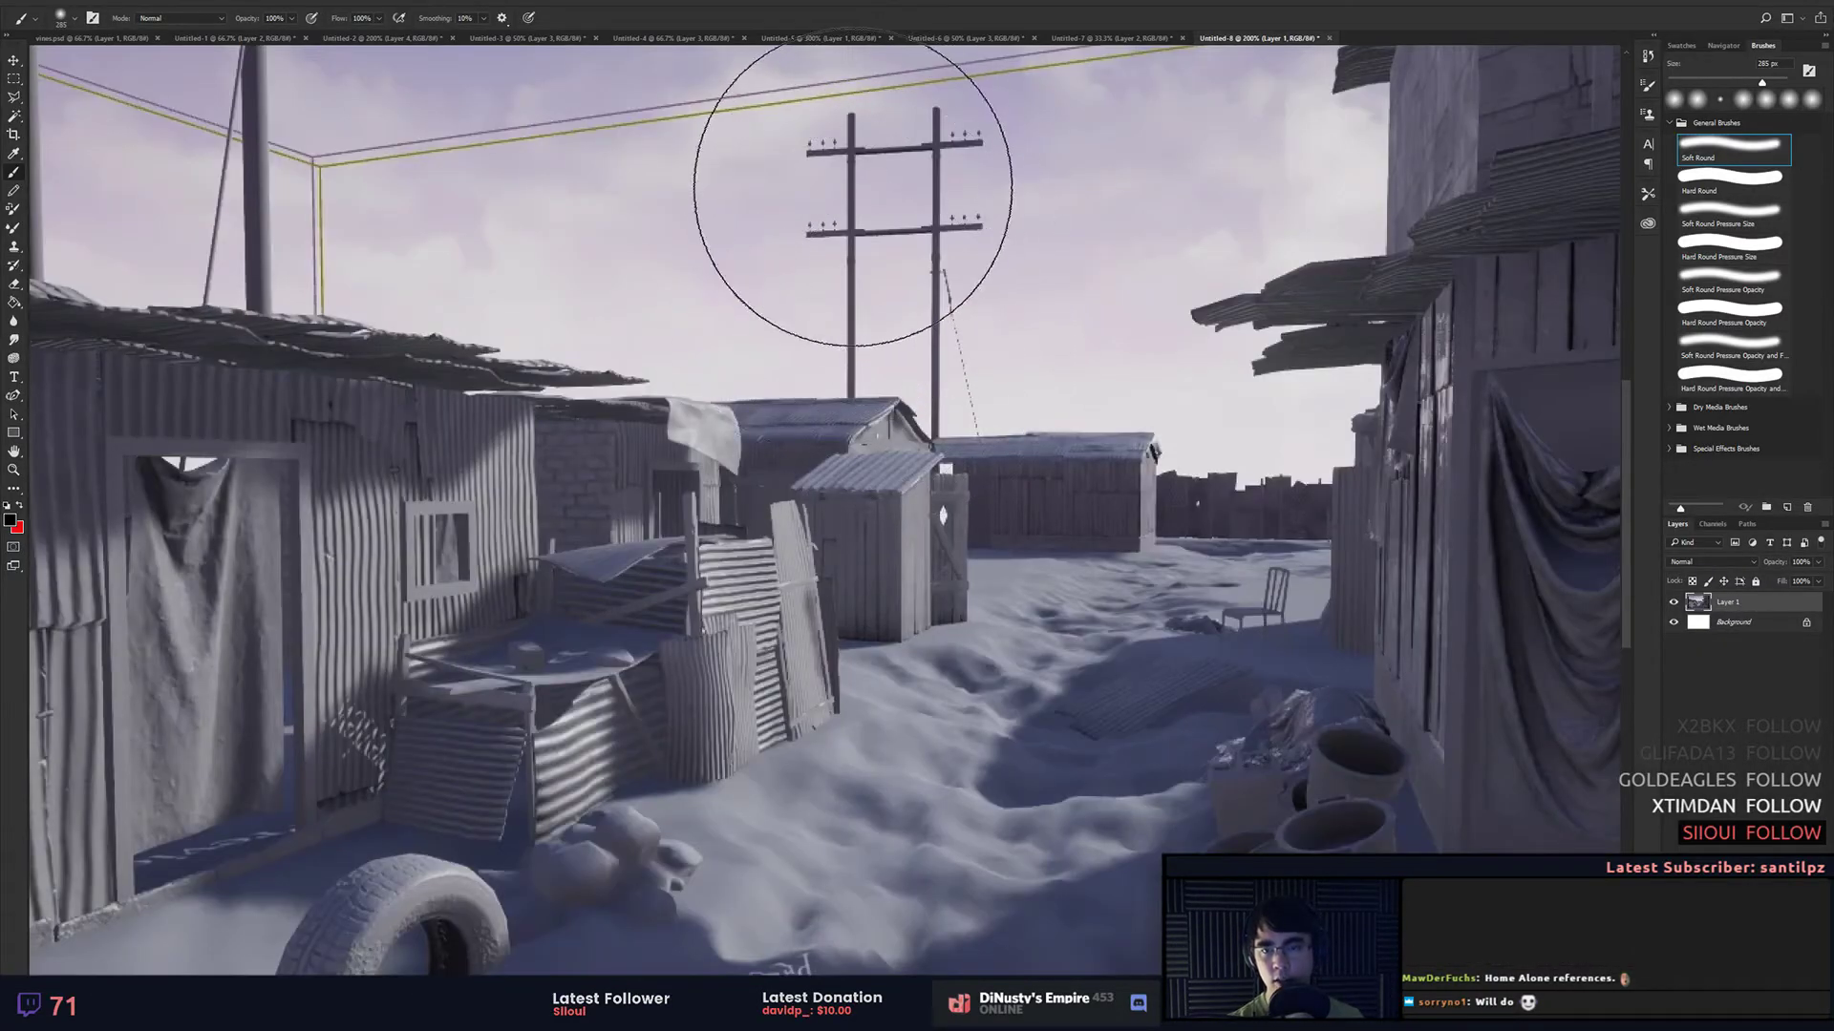
Step: Try to duplicate the distant double utility pole onto a new layer, left of the original
{"action": "left_click_drag", "start_coordinate": [831, 133], "coordinate": [871, 222]}
{"action": "key", "text": "m"}
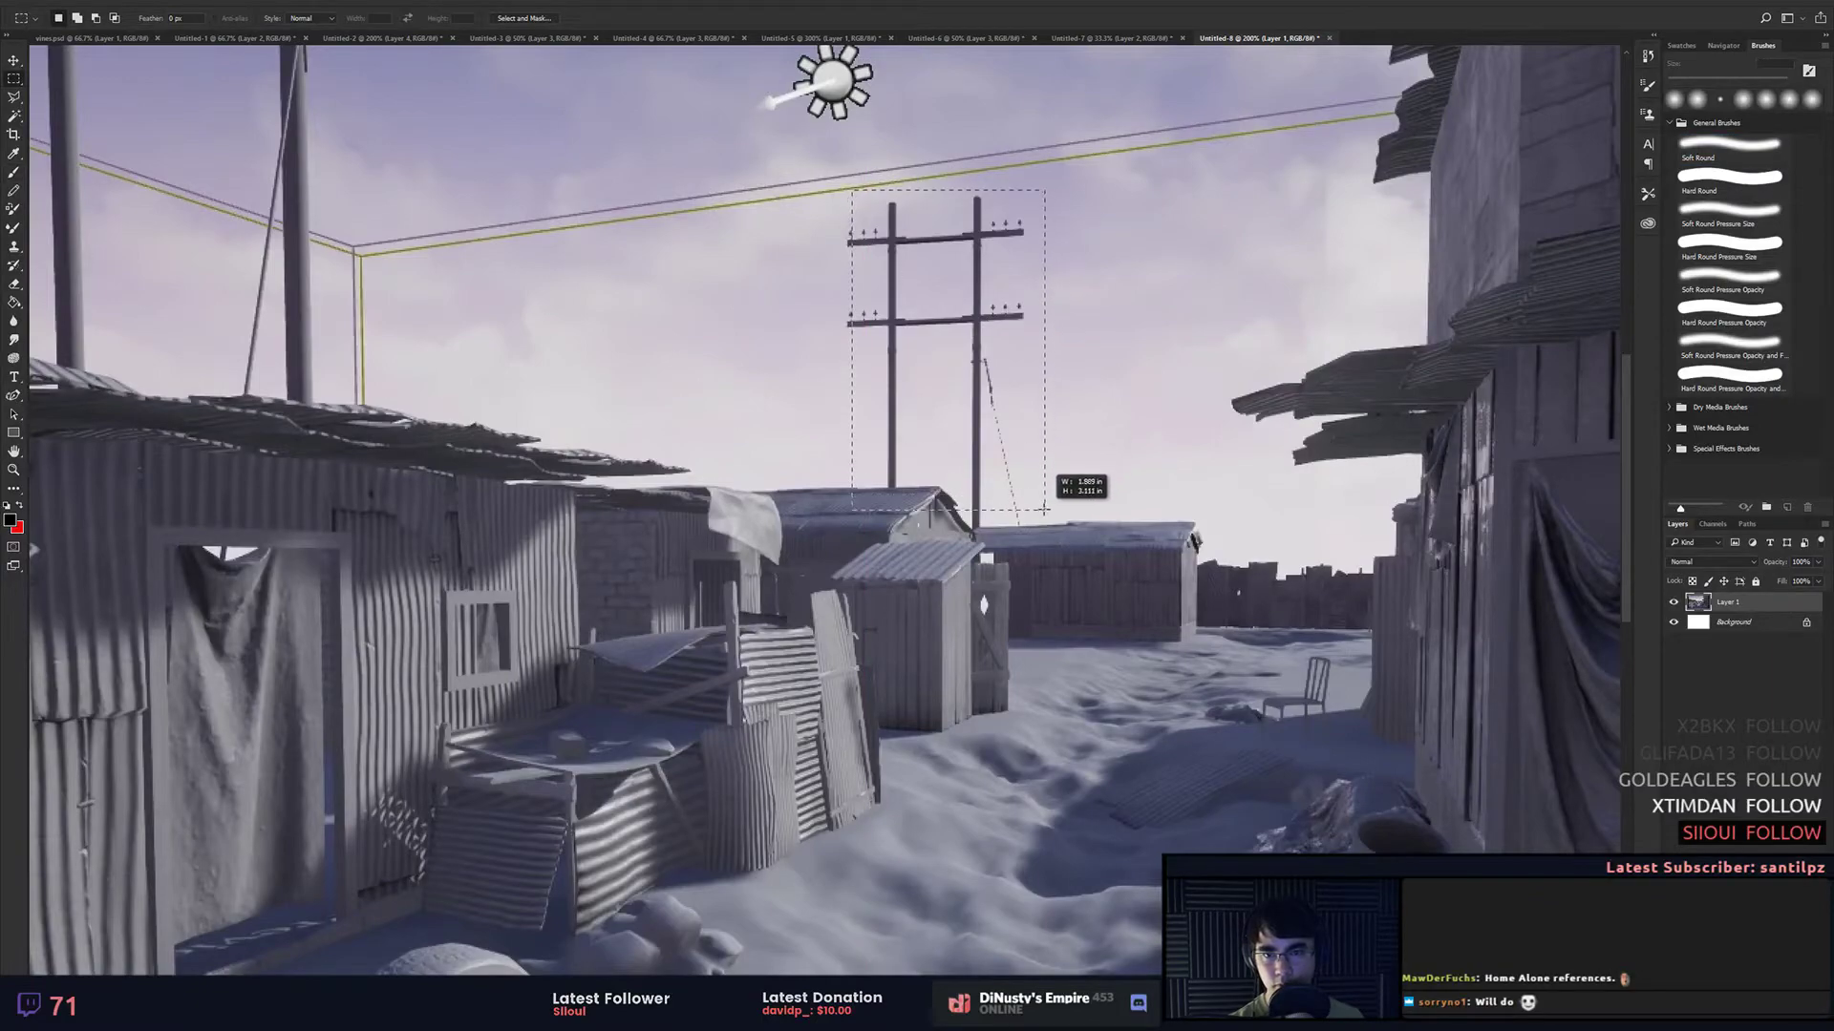
{"action": "left_click_drag", "start_coordinate": [958, 472], "coordinate": [780, 504]}
{"action": "key", "text": "ctrl+j"}
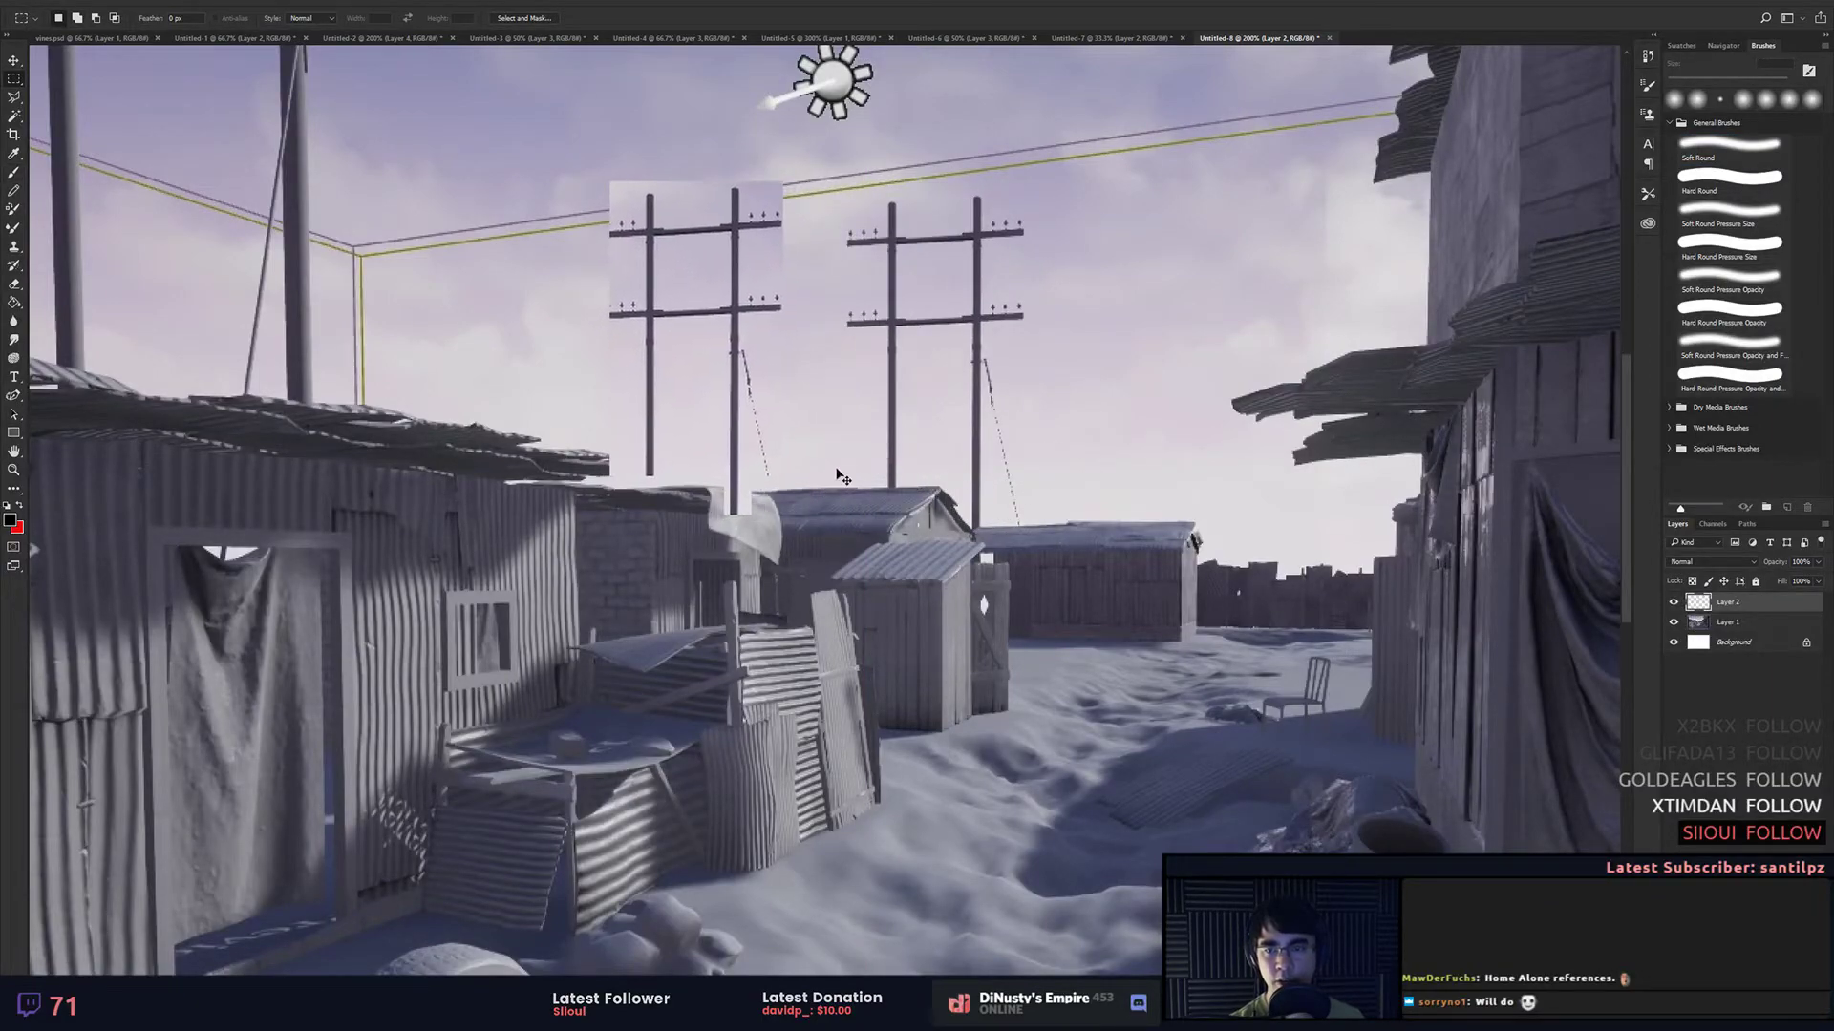
Step: Try scaling the duplicated utility pole to about 82.5% and undo the duplication
{"action": "key", "text": "ctrl+t"}
{"action": "left_click_drag", "start_coordinate": [783, 182], "coordinate": [754, 240]}
{"action": "left_click_drag", "start_coordinate": [716, 302], "coordinate": [1338, 621]}
{"action": "left_click_drag", "start_coordinate": [1067, 621], "coordinate": [1061, 606]}
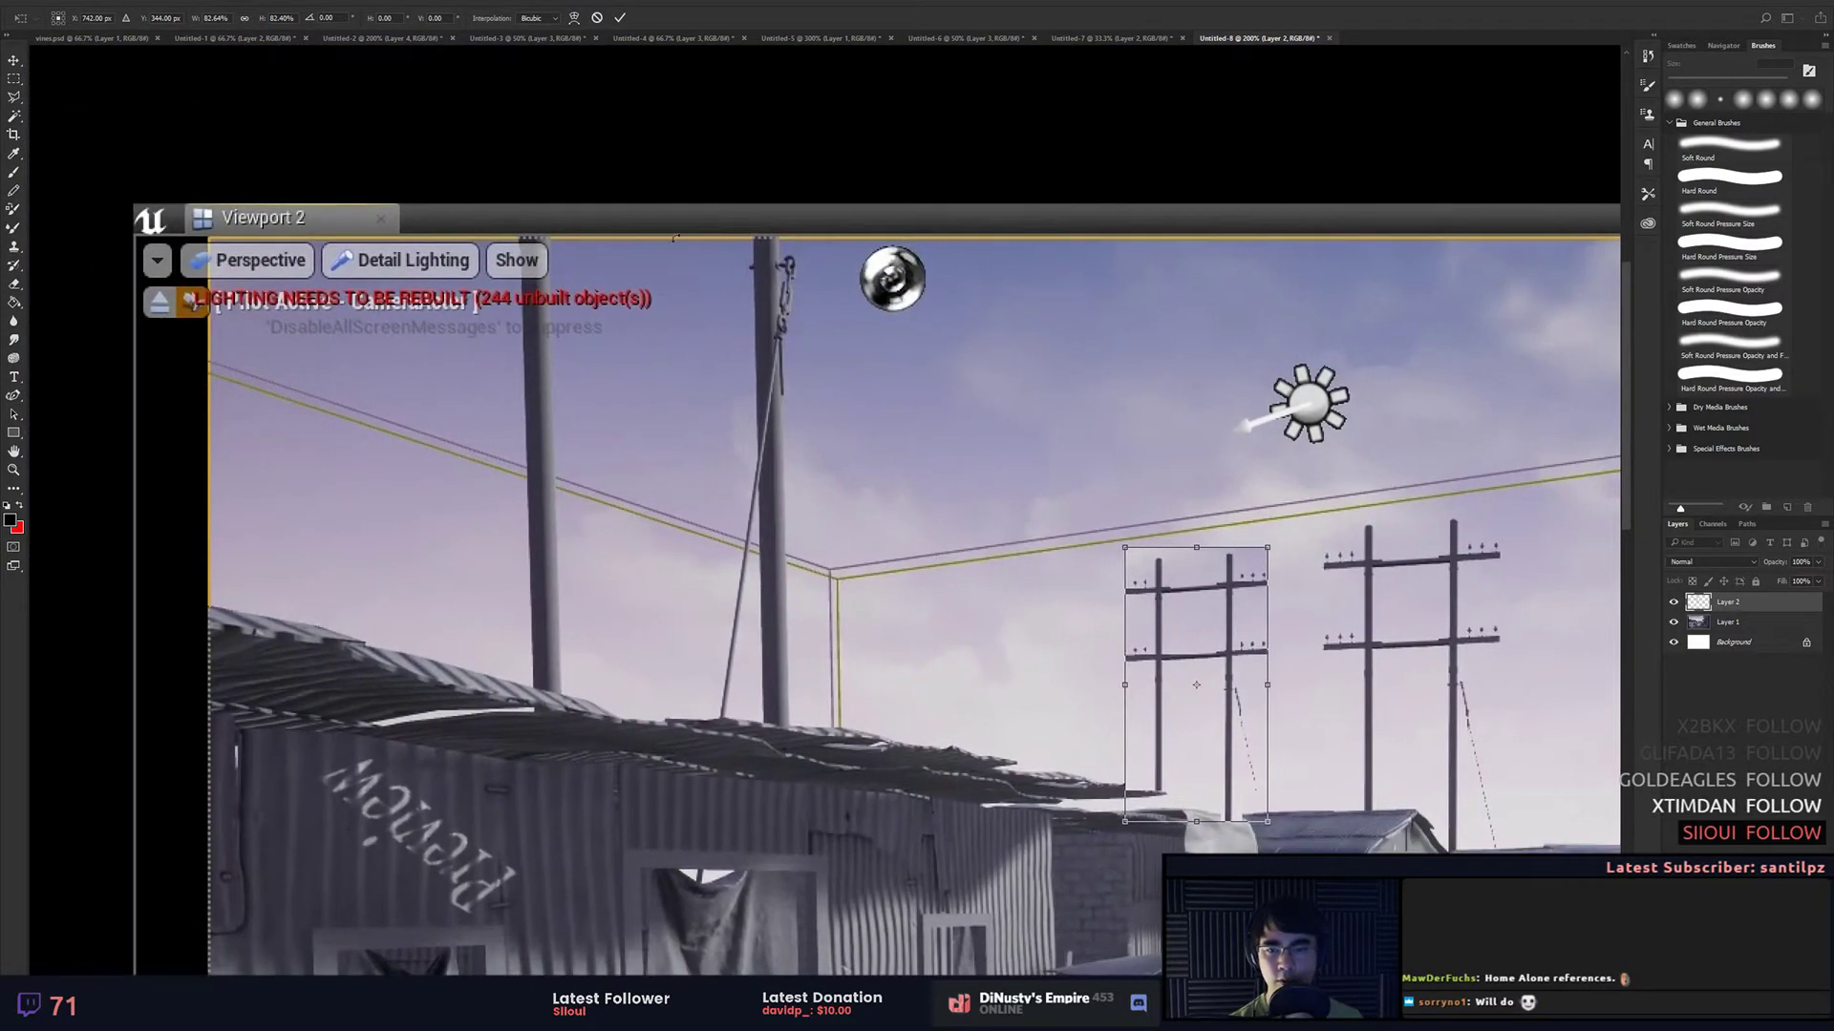
{"action": "left_click_drag", "start_coordinate": [400, 413], "coordinate": [386, 680]}
{"action": "key", "text": "ctrl+z"}
{"action": "key", "text": "Return"}
{"action": "left_click_drag", "start_coordinate": [1268, 578], "coordinate": [1169, 559]}
{"action": "left_click_drag", "start_coordinate": [766, 521], "coordinate": [647, 439]}
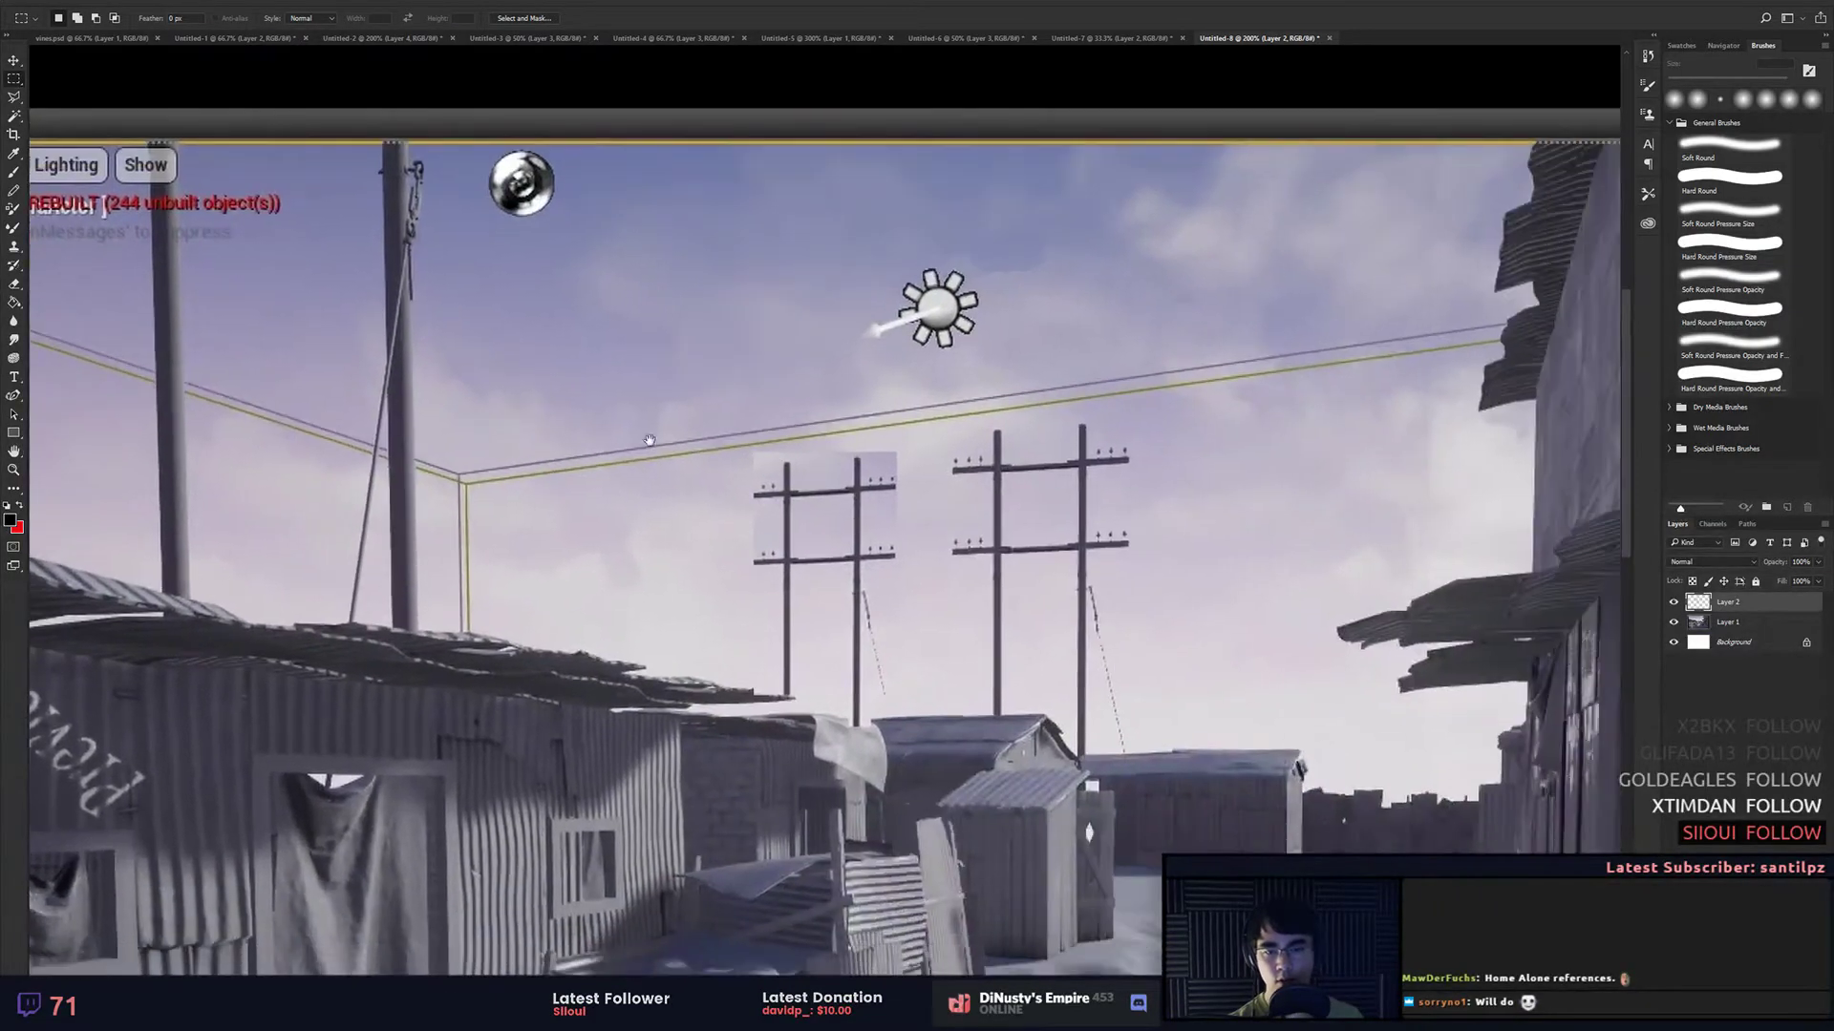
{"action": "key", "text": "ctrl+alt+z"}
{"action": "key", "text": "ctrl+alt+z"}
Step: Draw rectangular selections around the tall poles rising behind the left shack
{"action": "left_click_drag", "start_coordinate": [1070, 571], "coordinate": [1485, 809]}
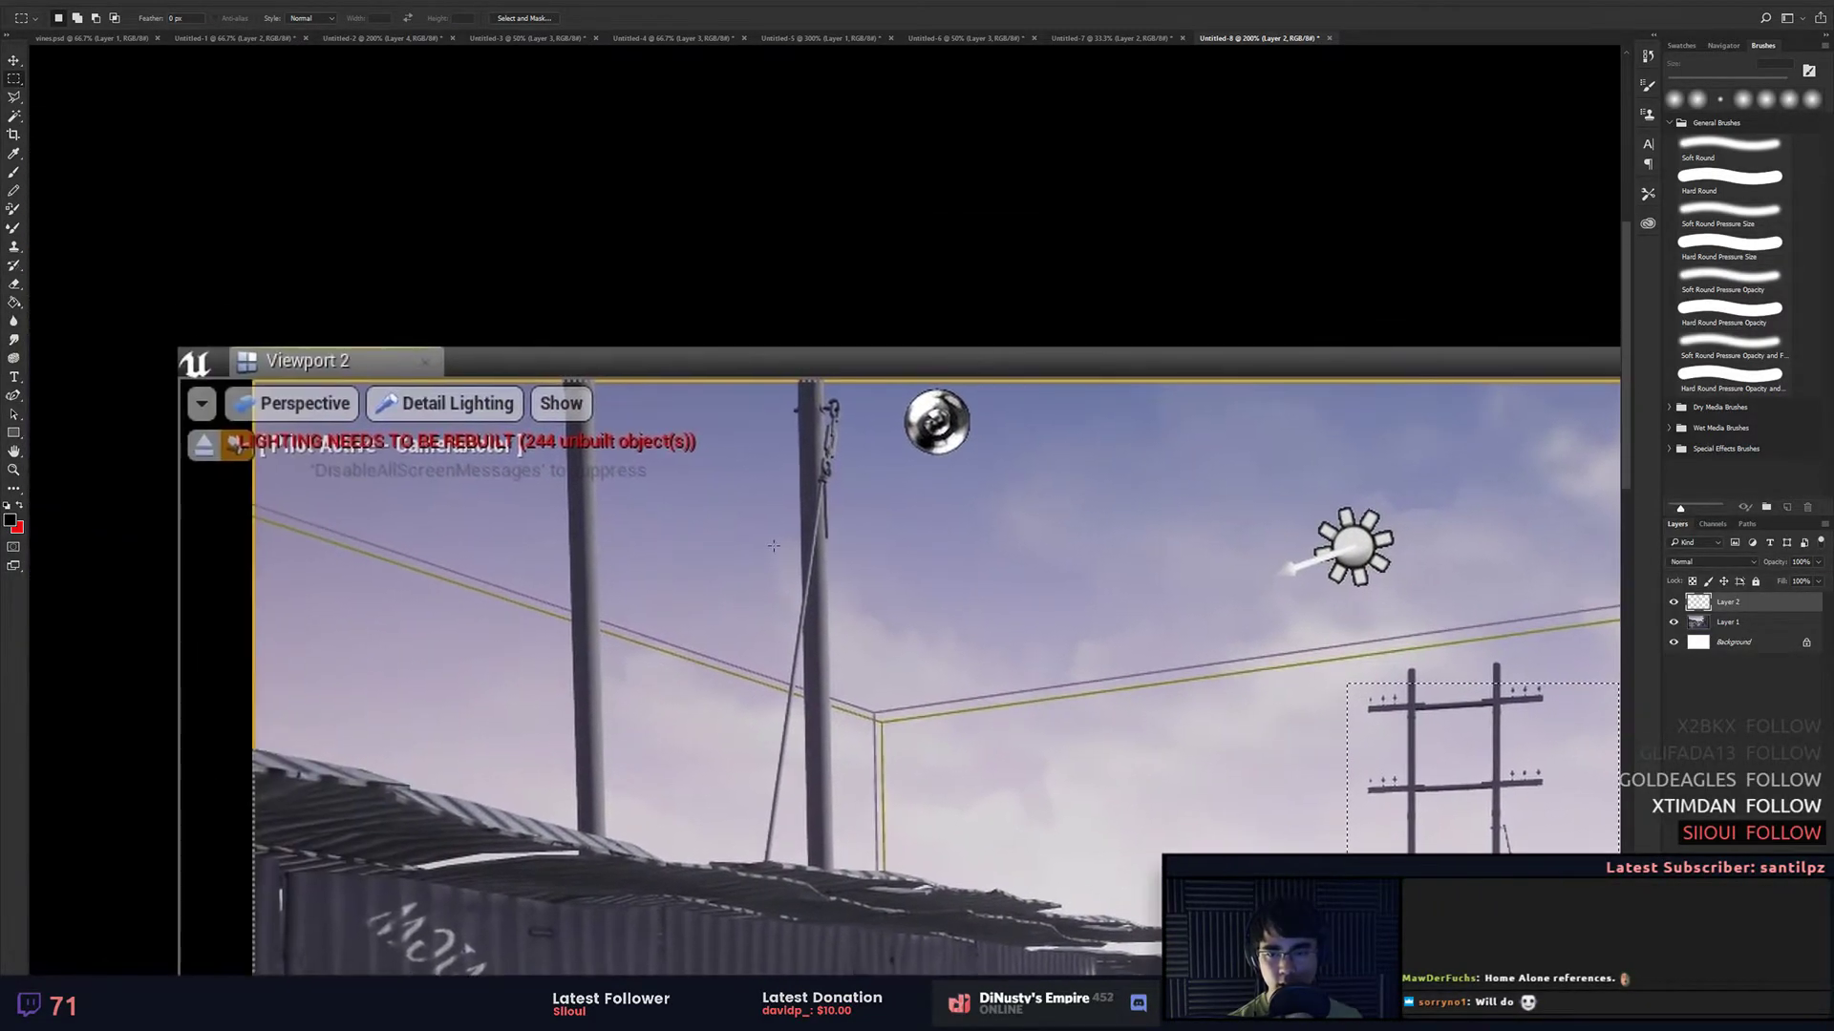
{"action": "left_click", "coordinate": [854, 872]}
{"action": "left_click_drag", "start_coordinate": [743, 705], "coordinate": [862, 634]}
{"action": "left_click_drag", "start_coordinate": [497, 414], "coordinate": [490, 717]}
{"action": "left_click_drag", "start_coordinate": [582, 410], "coordinate": [556, 762]}
{"action": "left_click_drag", "start_coordinate": [1219, 678], "coordinate": [745, 475]}
{"action": "left_click_drag", "start_coordinate": [934, 557], "coordinate": [929, 310]}
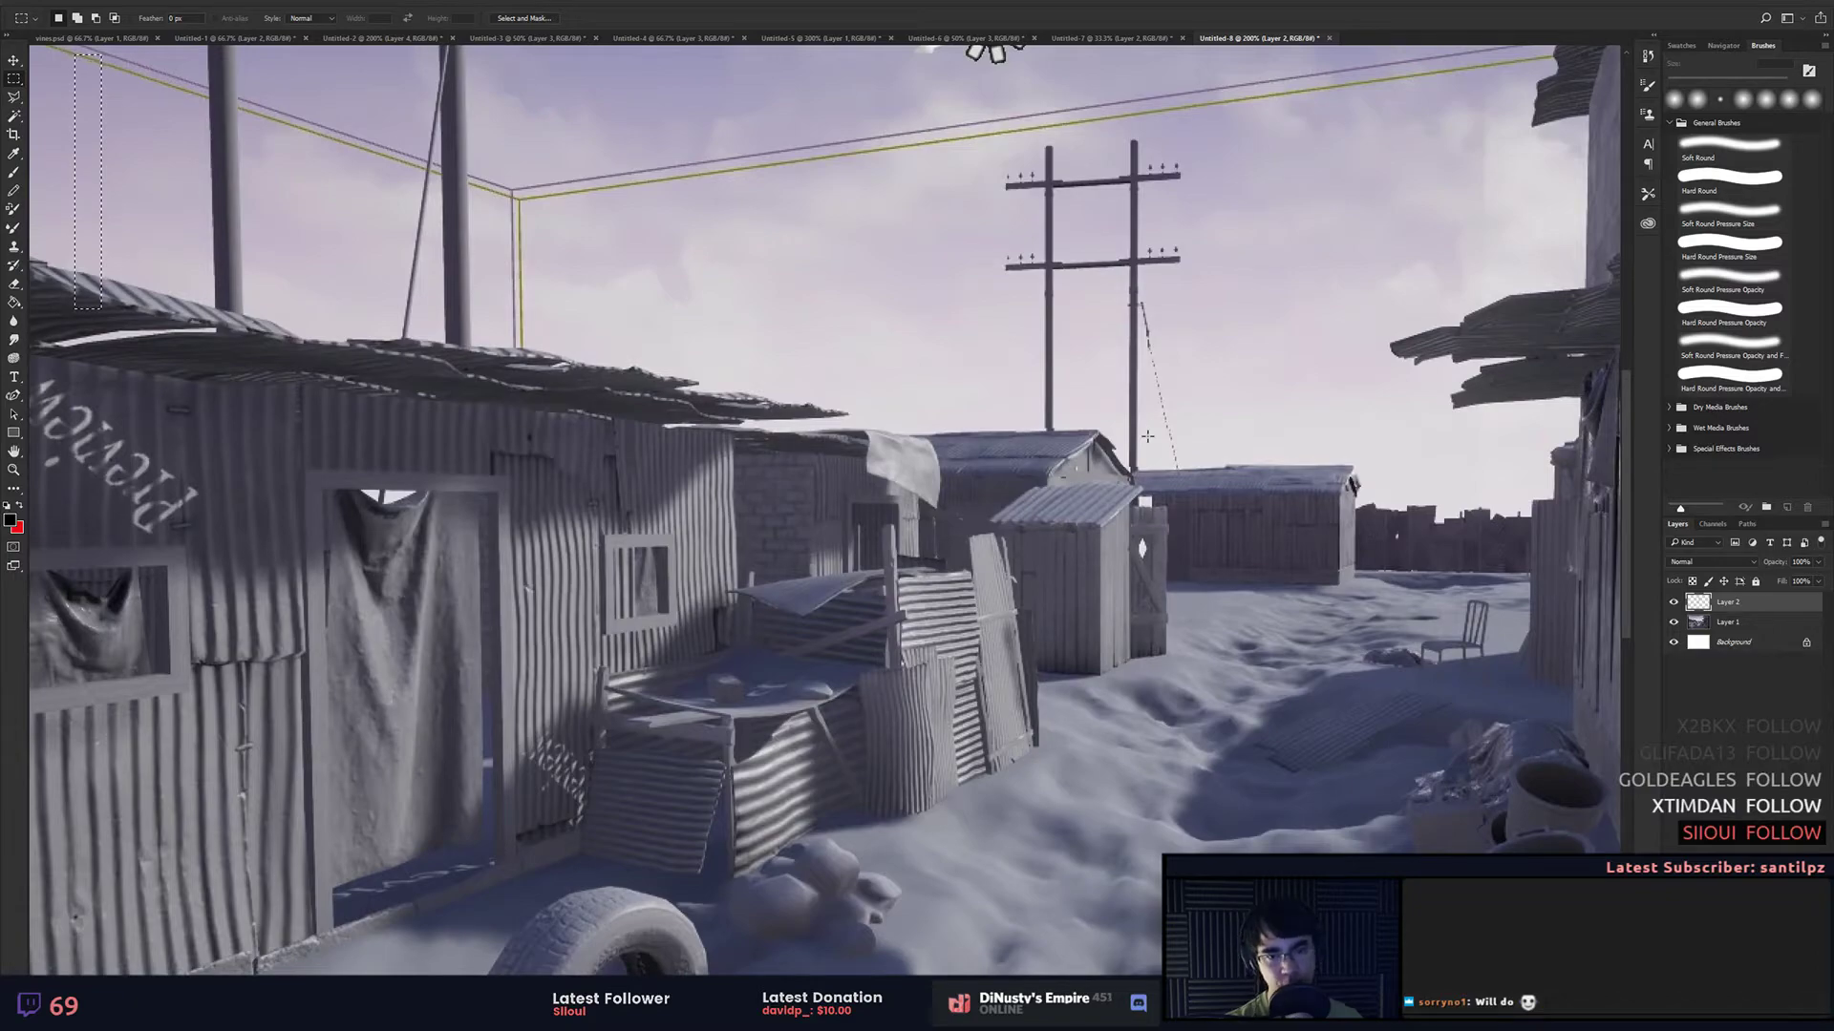
Step: Paste a copy of the double utility pole over the distant fence at the end of the street
{"action": "left_click_drag", "start_coordinate": [1401, 527], "coordinate": [1085, 464]}
{"action": "mouse_move", "coordinate": [1146, 387]}
{"action": "left_mouse_down"}
{"action": "mouse_move", "coordinate": [1160, 470]}
{"action": "mouse_move", "coordinate": [1204, 521]}
{"action": "mouse_move", "coordinate": [1189, 504]}
{"action": "left_mouse_up"}
{"action": "left_click_drag", "start_coordinate": [1085, 363], "coordinate": [1105, 398]}
{"action": "key", "text": "ctrl+v"}
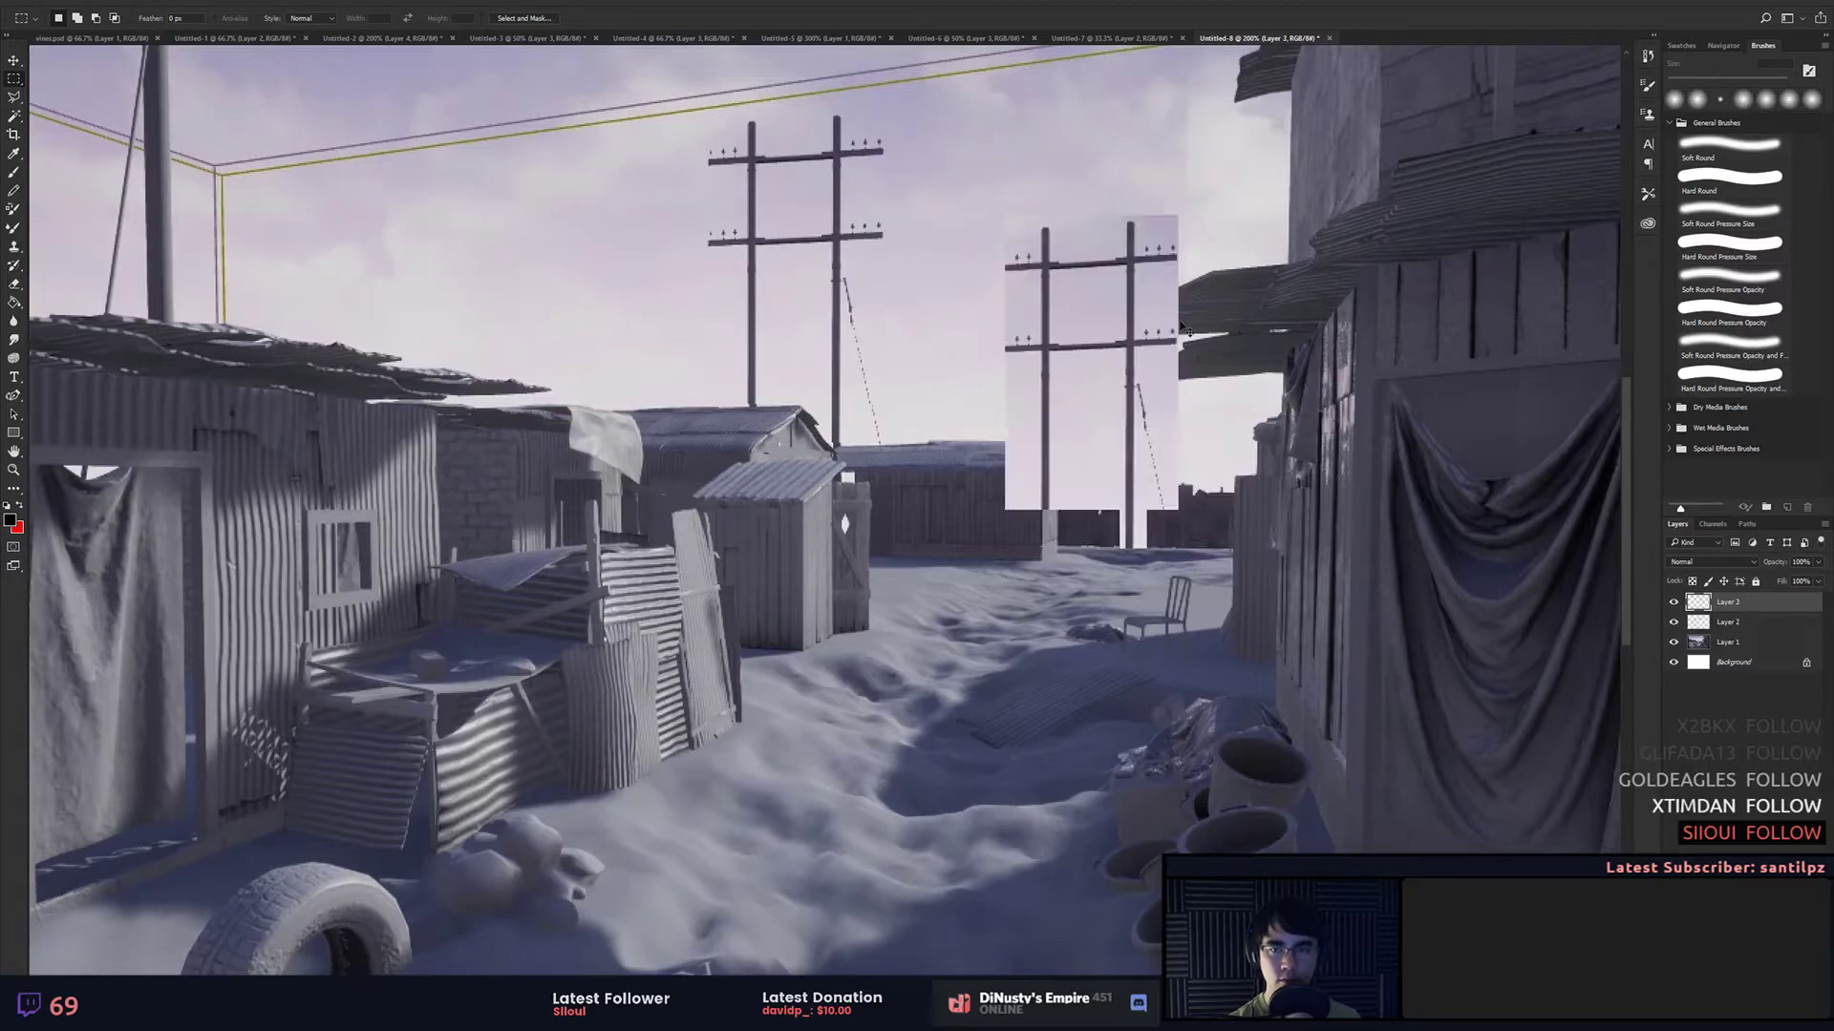
Step: Shrink the pasted pole to about half size and place it above the distant fence beside the right-hand building
{"action": "key", "text": "ctrl+t"}
{"action": "left_click_drag", "start_coordinate": [1178, 216], "coordinate": [1055, 362]}
{"action": "key", "text": "Return"}
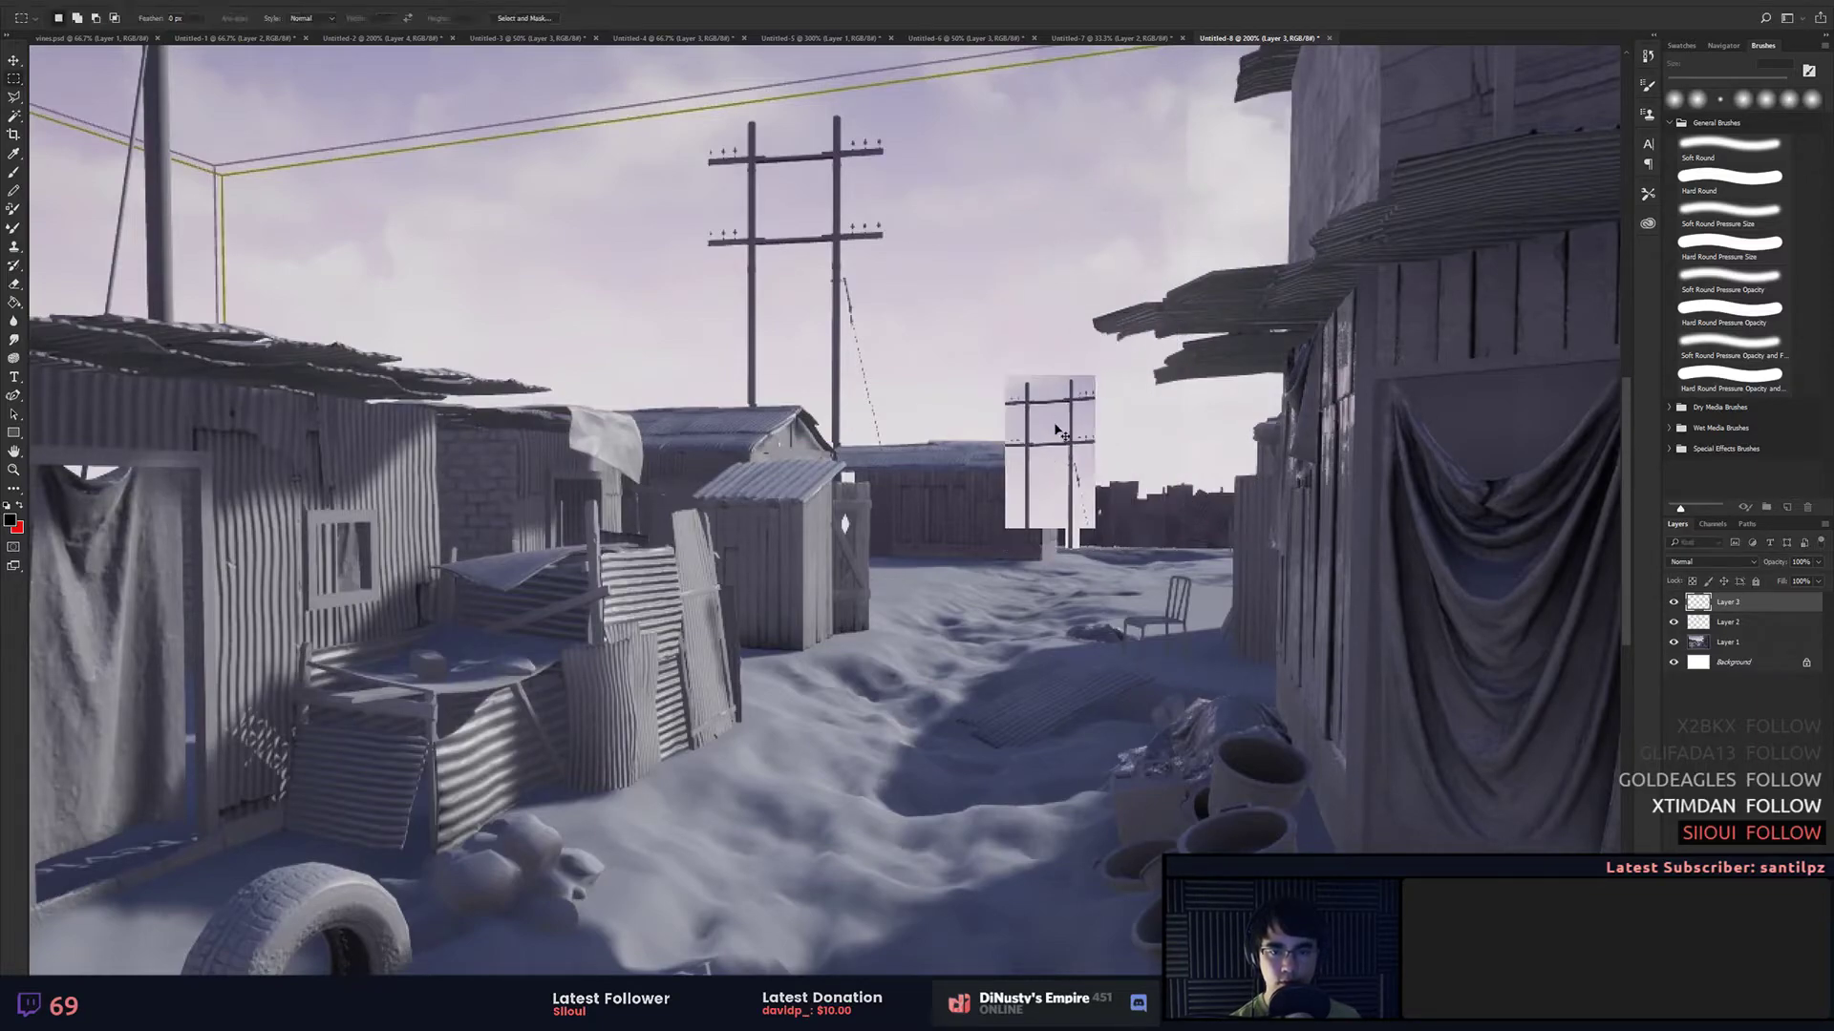
{"action": "left_click_drag", "start_coordinate": [1058, 432], "coordinate": [1175, 445]}
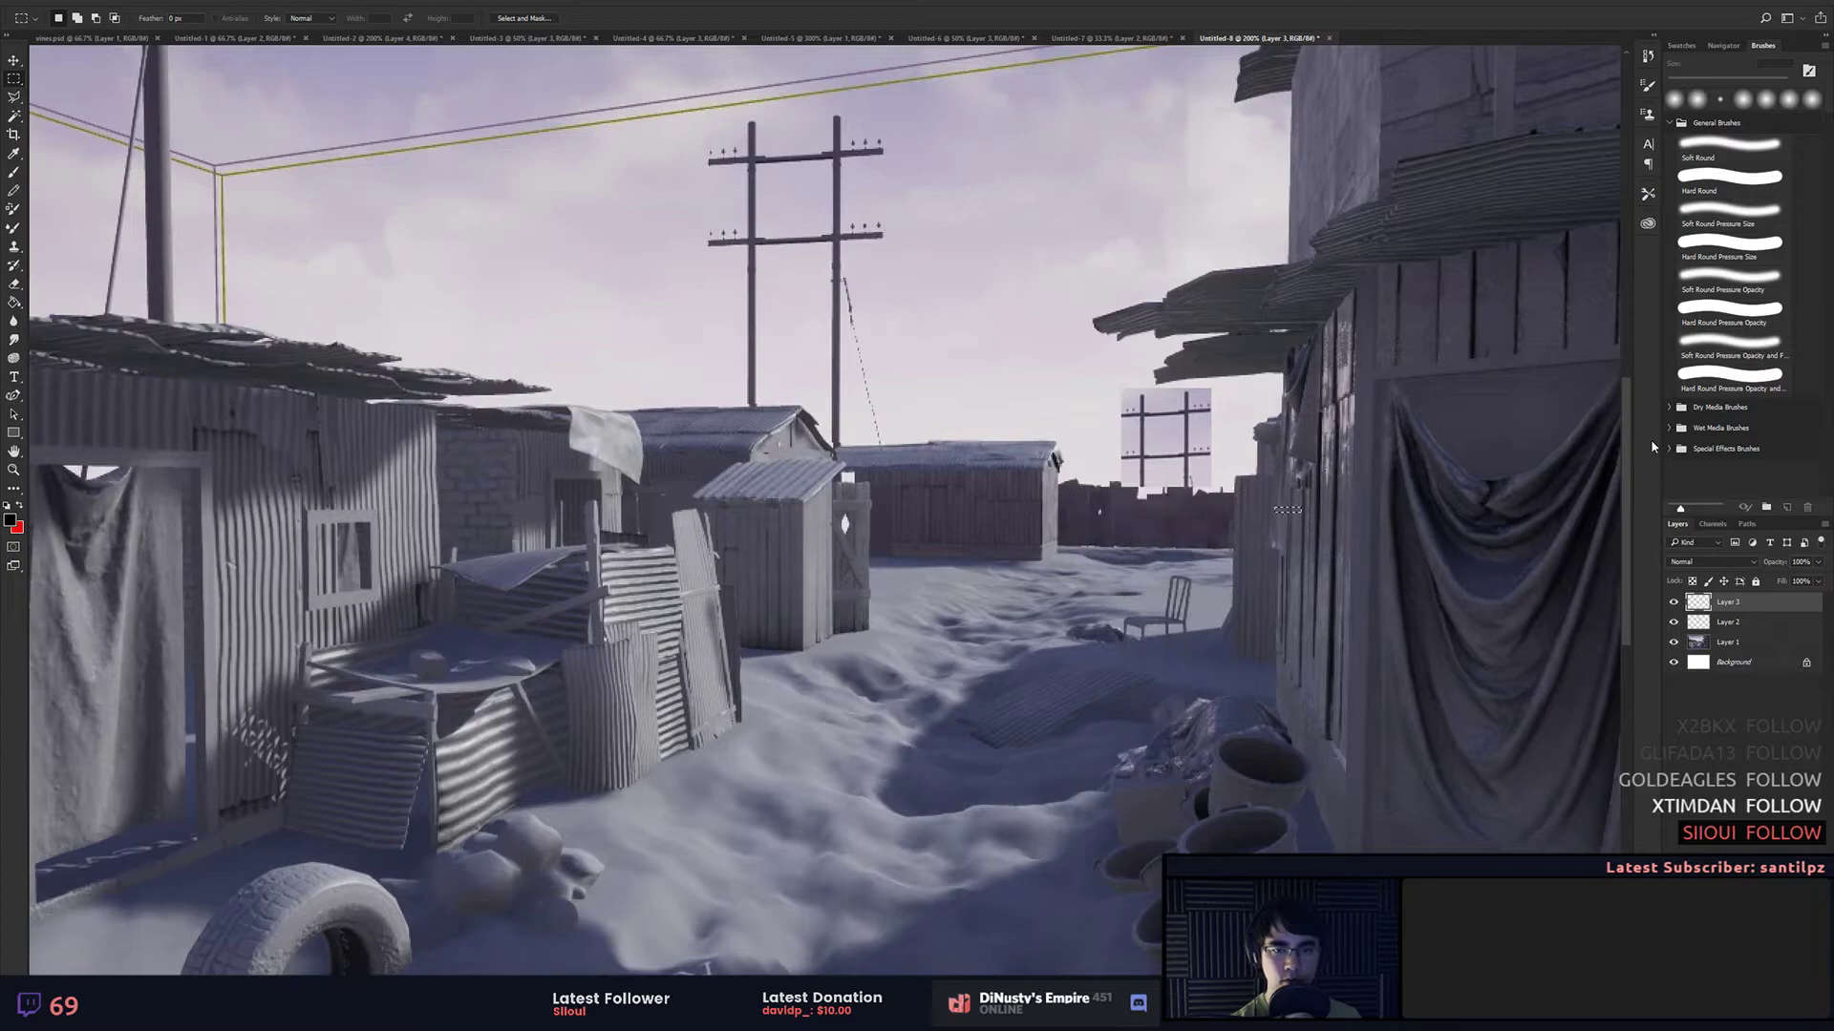
Step: Set the small pole layer's blend mode to Darker Color
{"action": "left_click", "coordinate": [1718, 560]}
{"action": "left_click", "coordinate": [1716, 562]}
{"action": "scroll", "coordinate": [1711, 562], "scroll_direction": "down", "scroll_amount": 4}
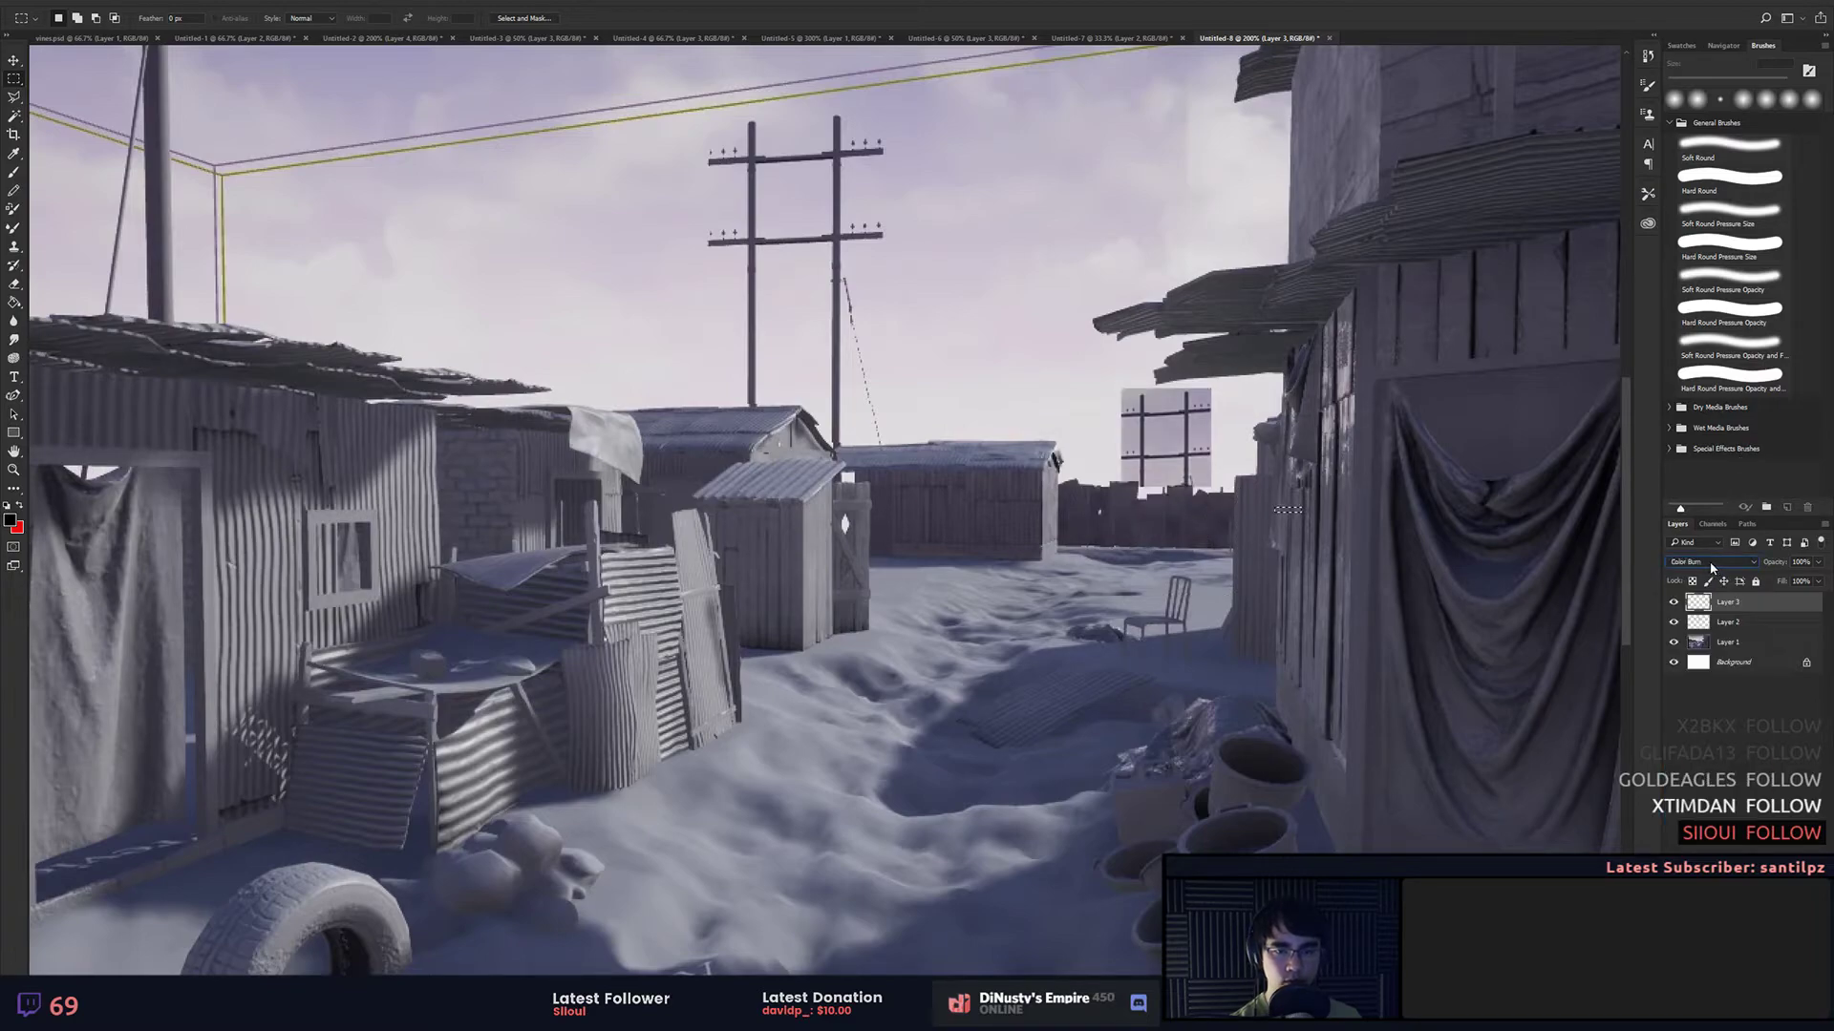
{"action": "scroll", "coordinate": [1710, 567], "scroll_direction": "down", "scroll_amount": 2}
{"action": "scroll", "coordinate": [1706, 565], "scroll_direction": "up", "scroll_amount": 1}
{"action": "scroll", "coordinate": [1702, 562], "scroll_direction": "down", "scroll_amount": 2}
{"action": "scroll", "coordinate": [1700, 561], "scroll_direction": "up", "scroll_amount": 1}
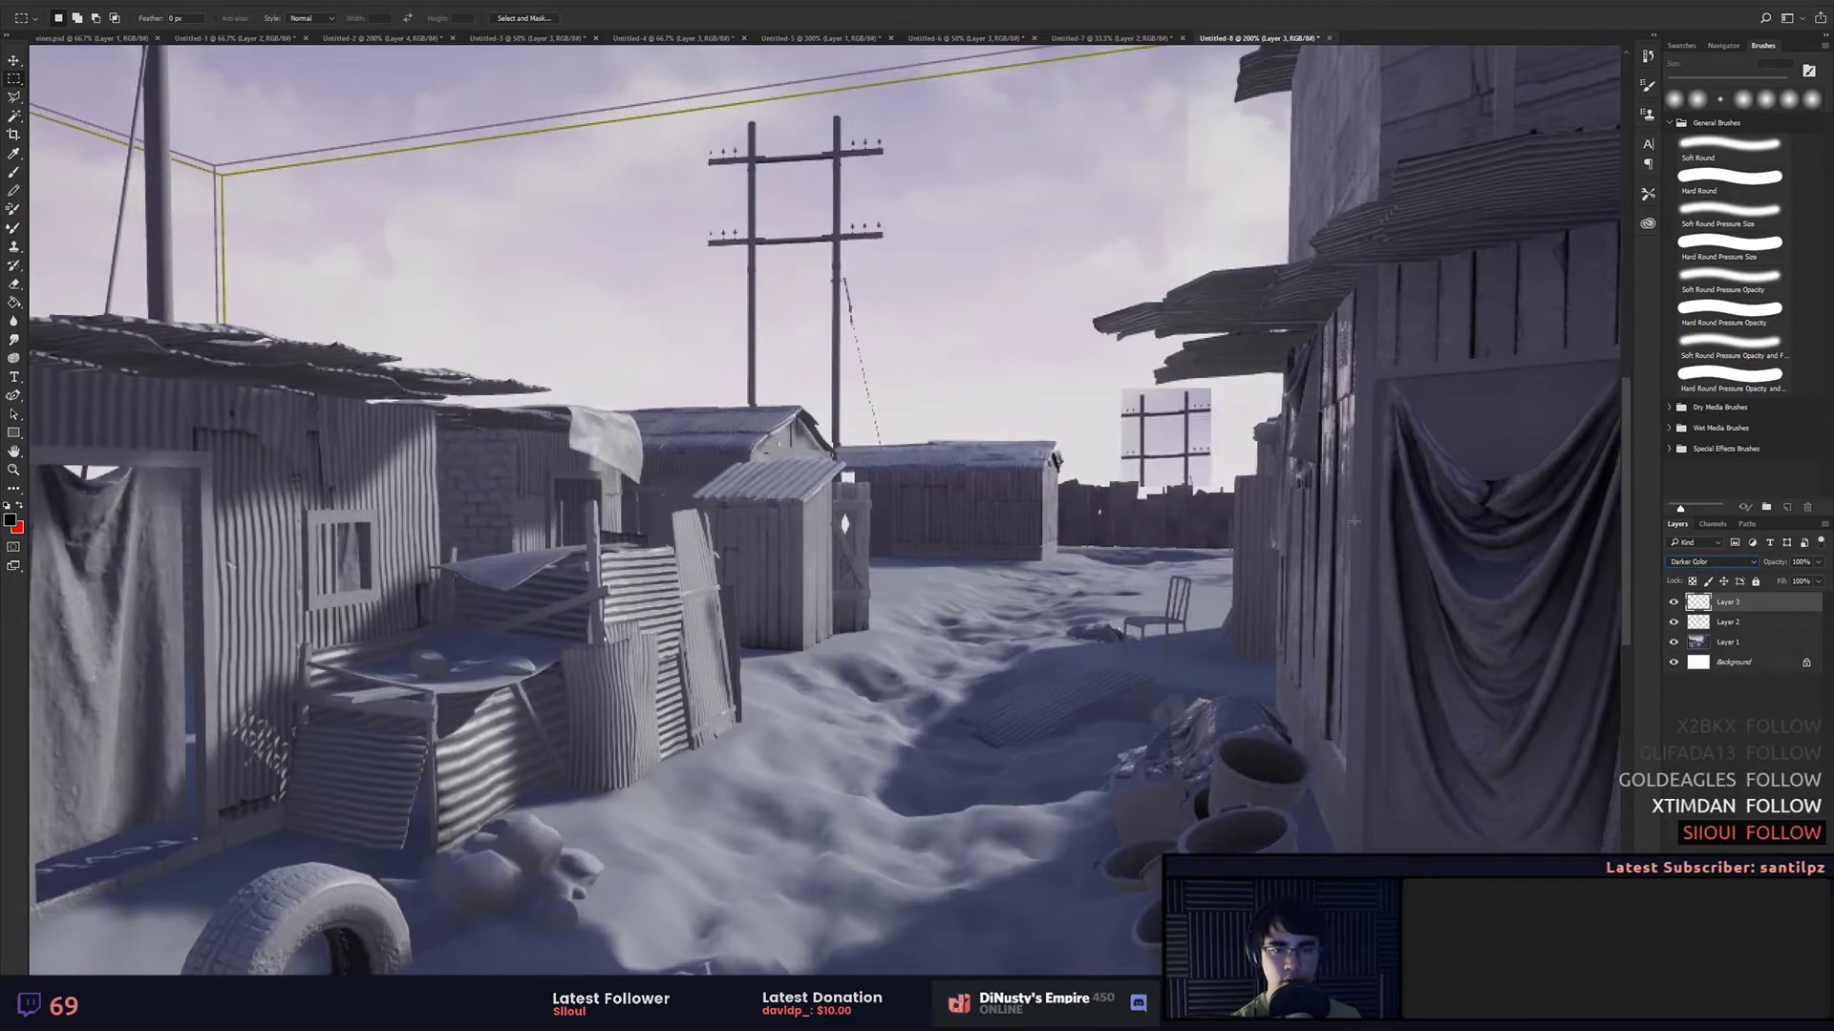
Step: Lower the white input level of the small pole layer with Levels so its pasted sky background blends away
{"action": "key", "text": "ctrl+l"}
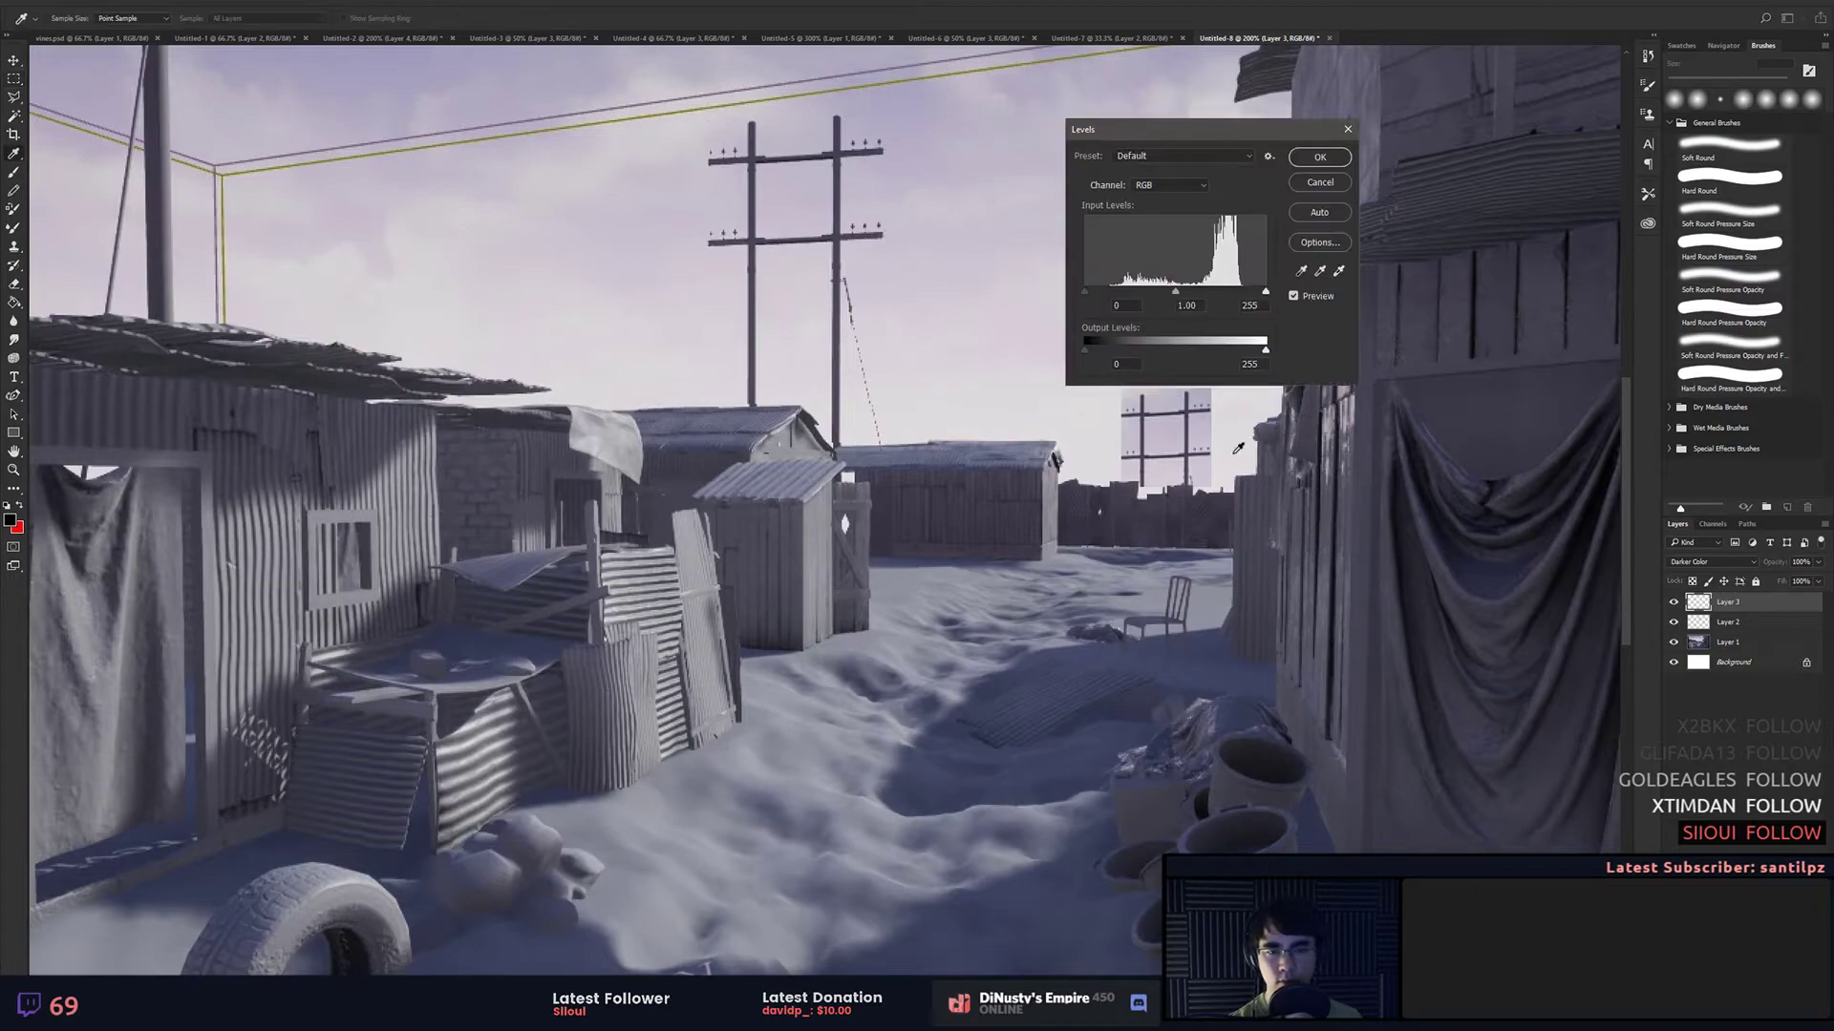
{"action": "left_click_drag", "start_coordinate": [1265, 291], "coordinate": [1224, 294]}
{"action": "key", "text": "Return"}
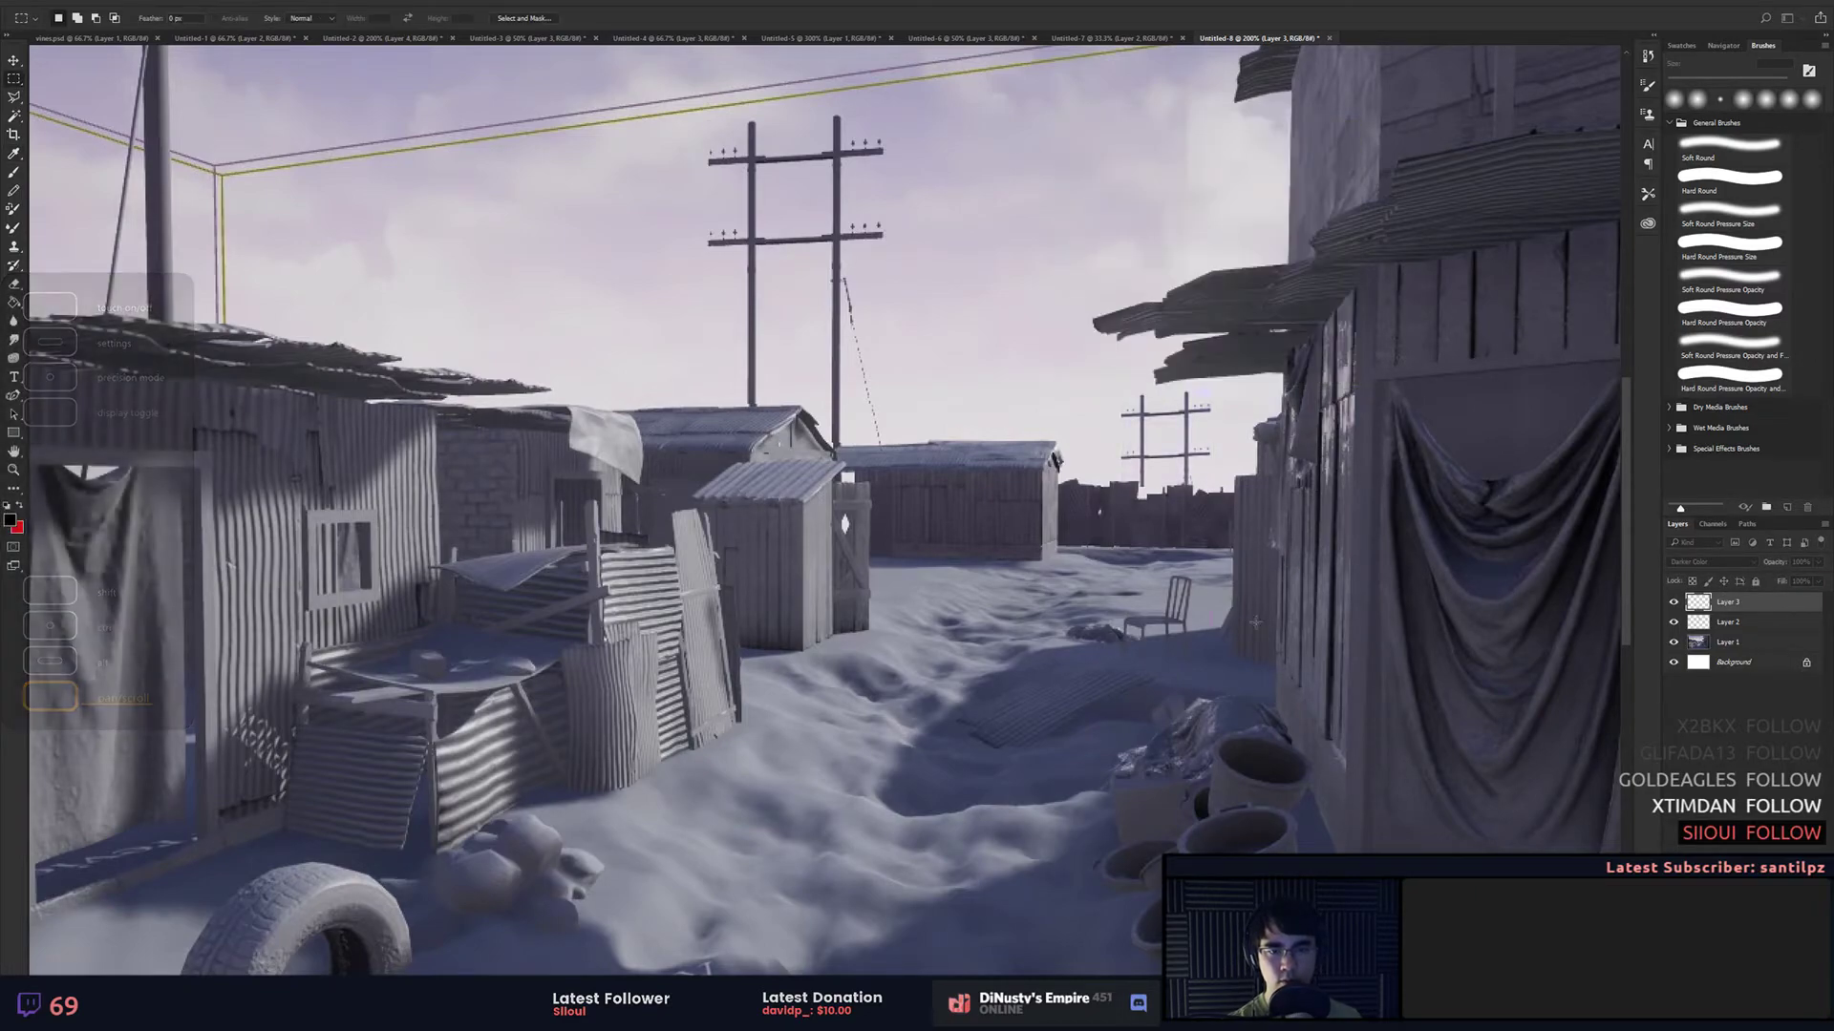
Step: Adjust the small pole's height with Free Transform so it fits above the distant fence
{"action": "key", "text": "ctrl+t"}
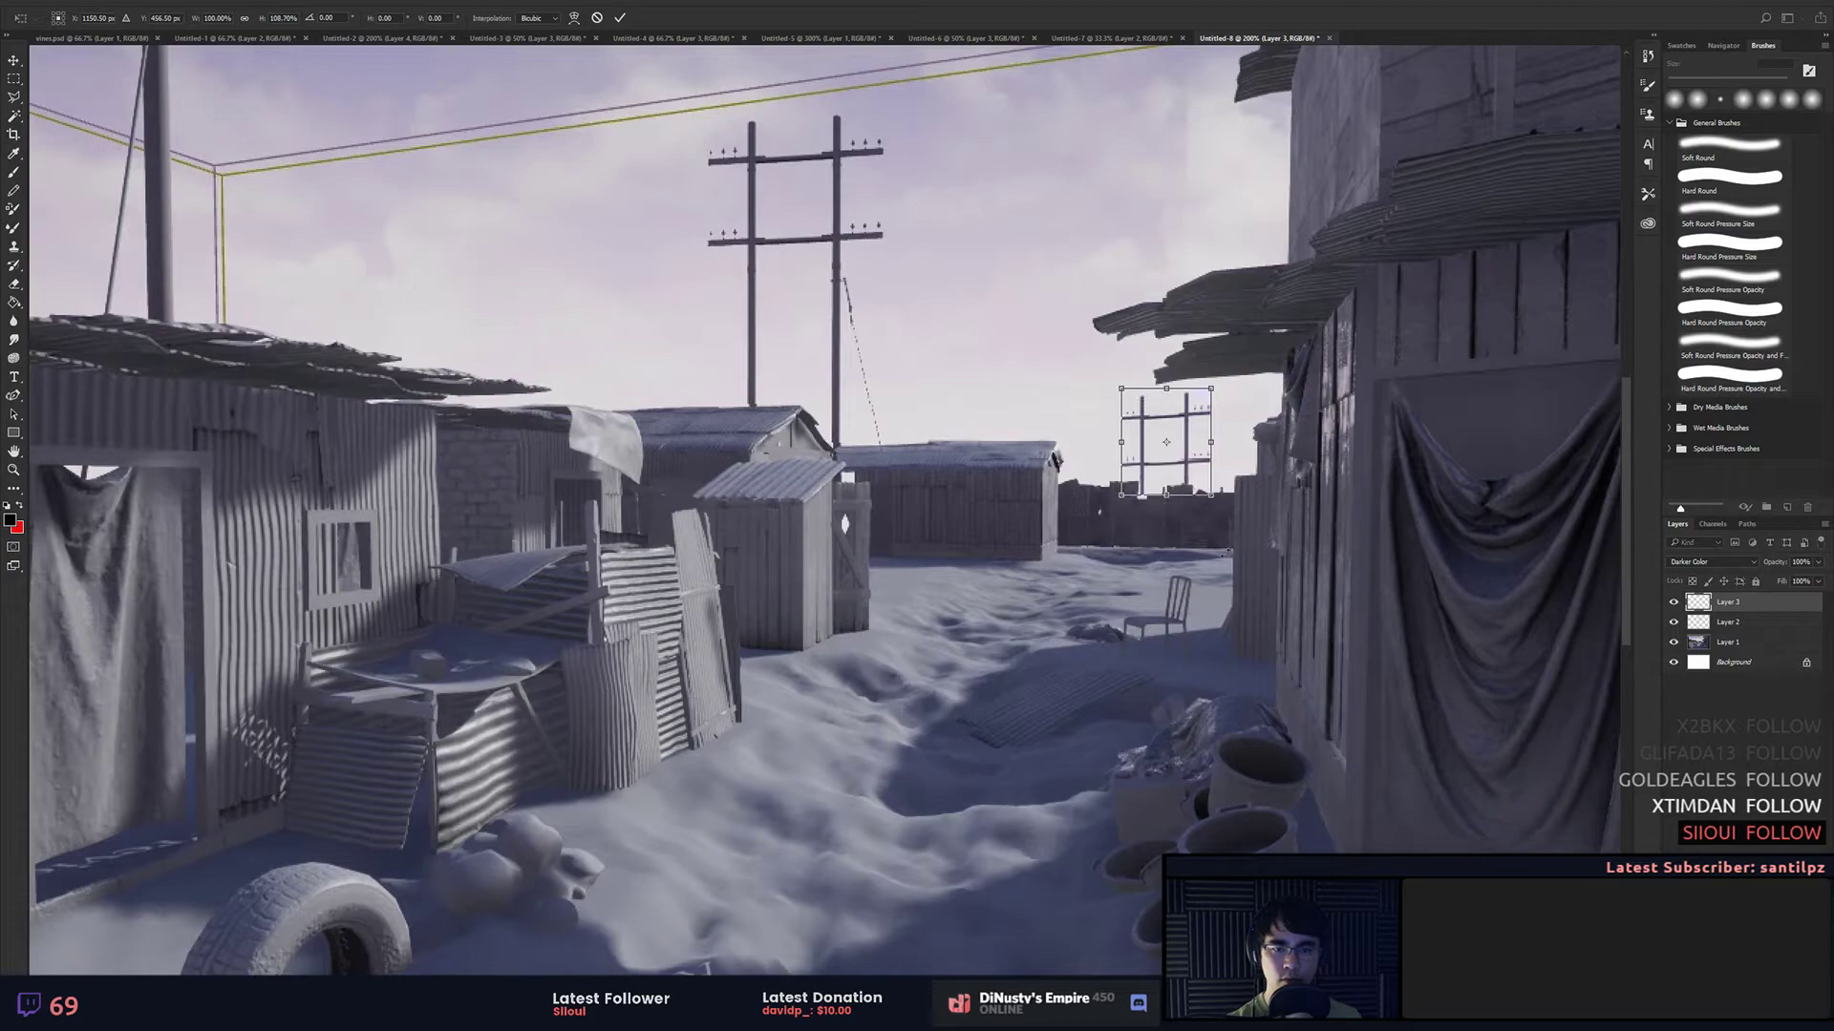
{"action": "key", "text": "Return"}
{"action": "key", "text": "ctrl+minus"}
{"action": "key", "text": "ctrl+minus"}
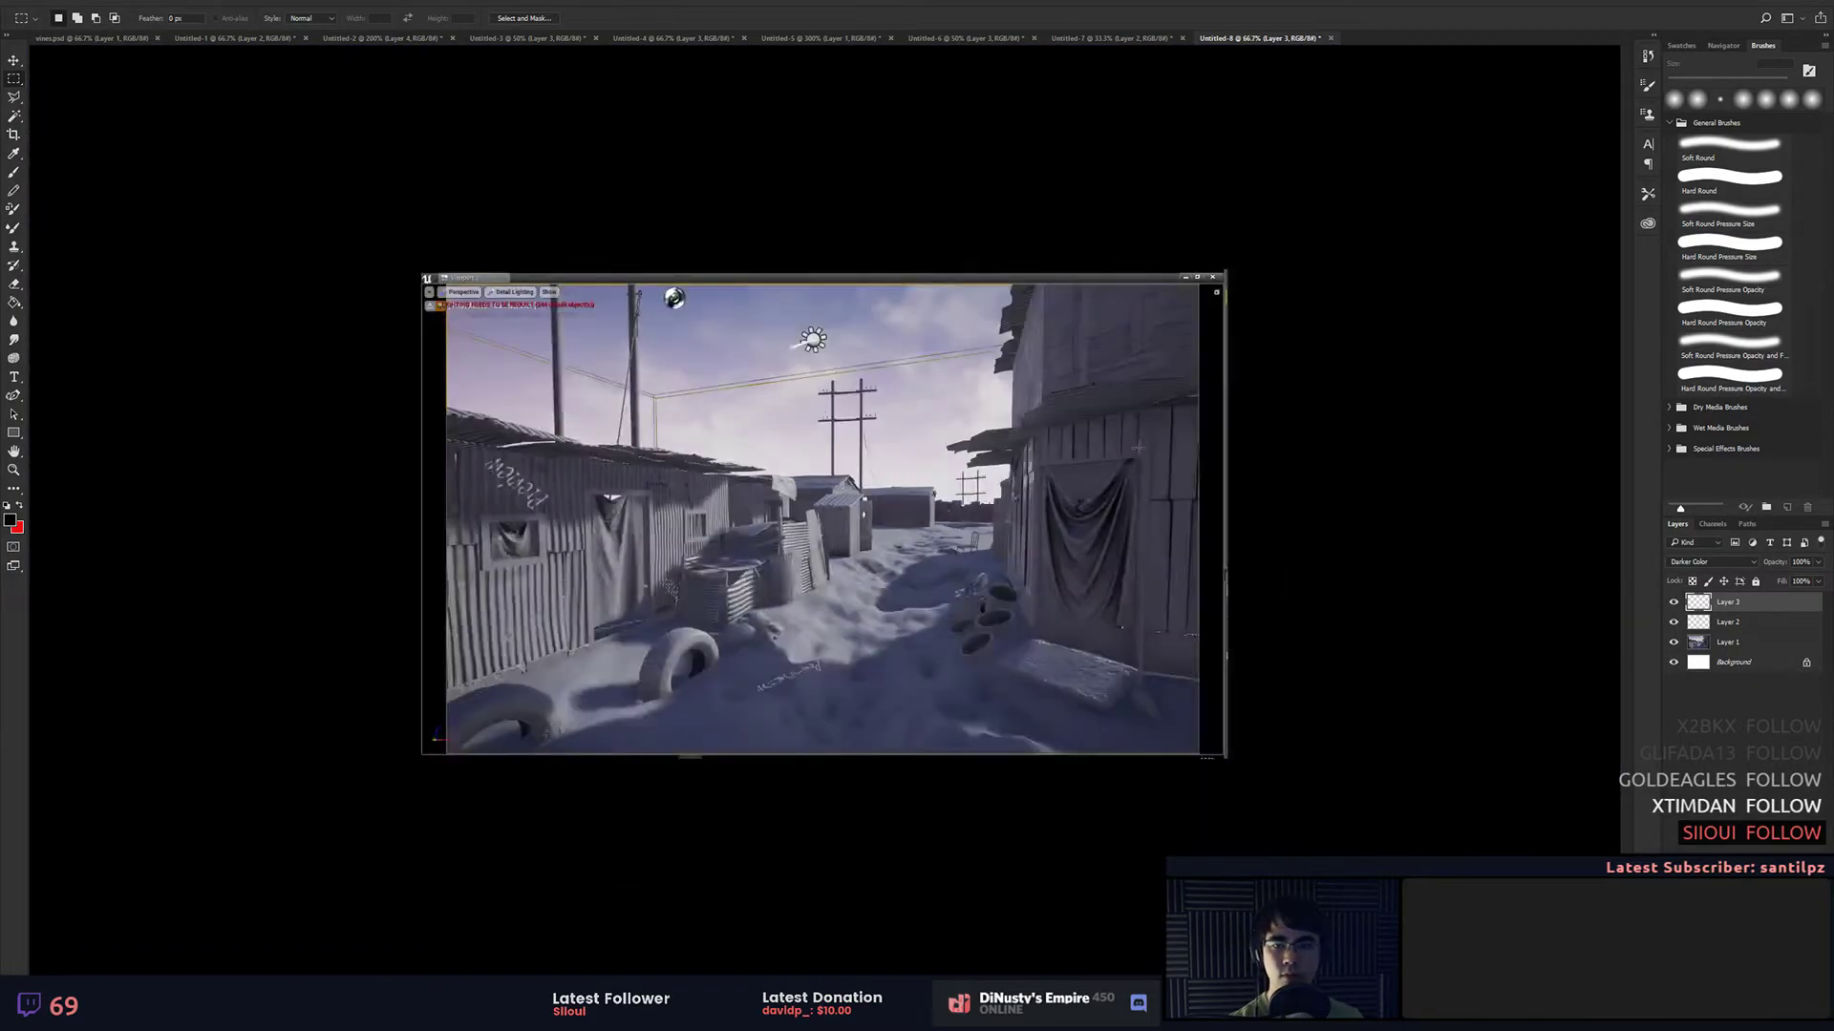
{"action": "key", "text": "ctrl+t"}
{"action": "left_click_drag", "start_coordinate": [970, 465], "coordinate": [972, 446]}
{"action": "key", "text": "ctrl+z"}
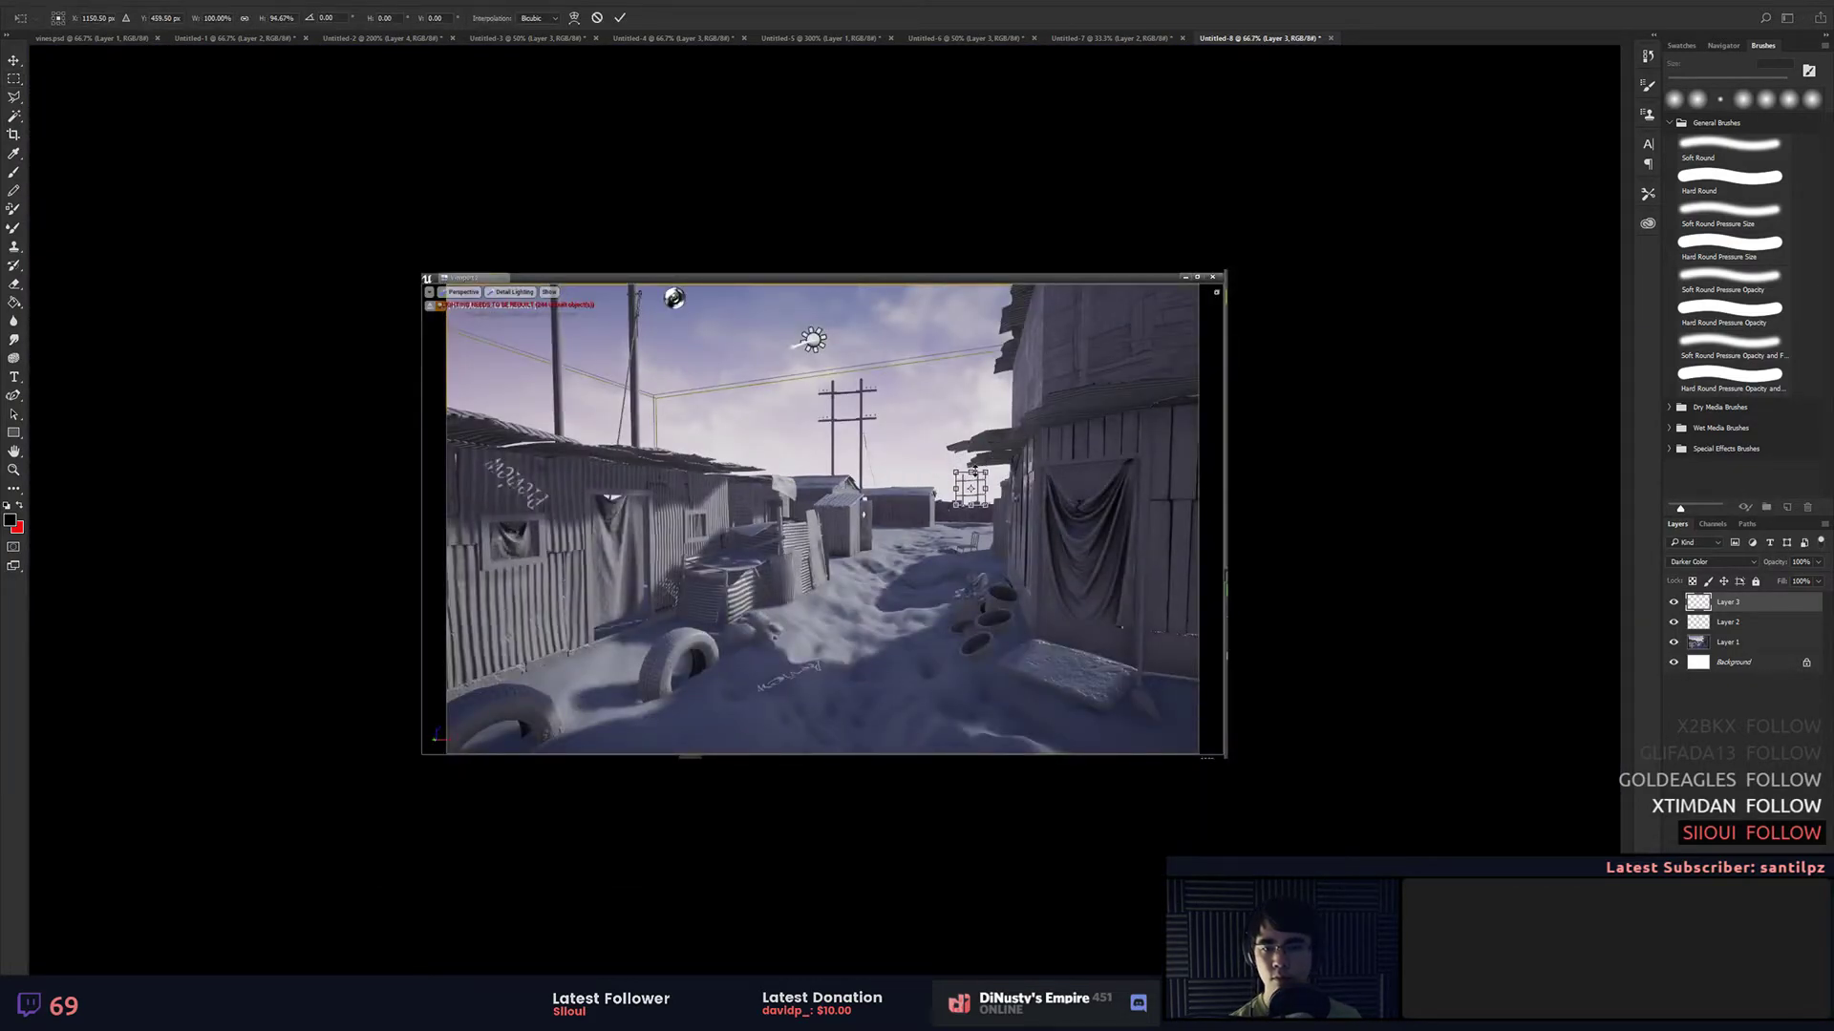
{"action": "key", "text": "Return"}
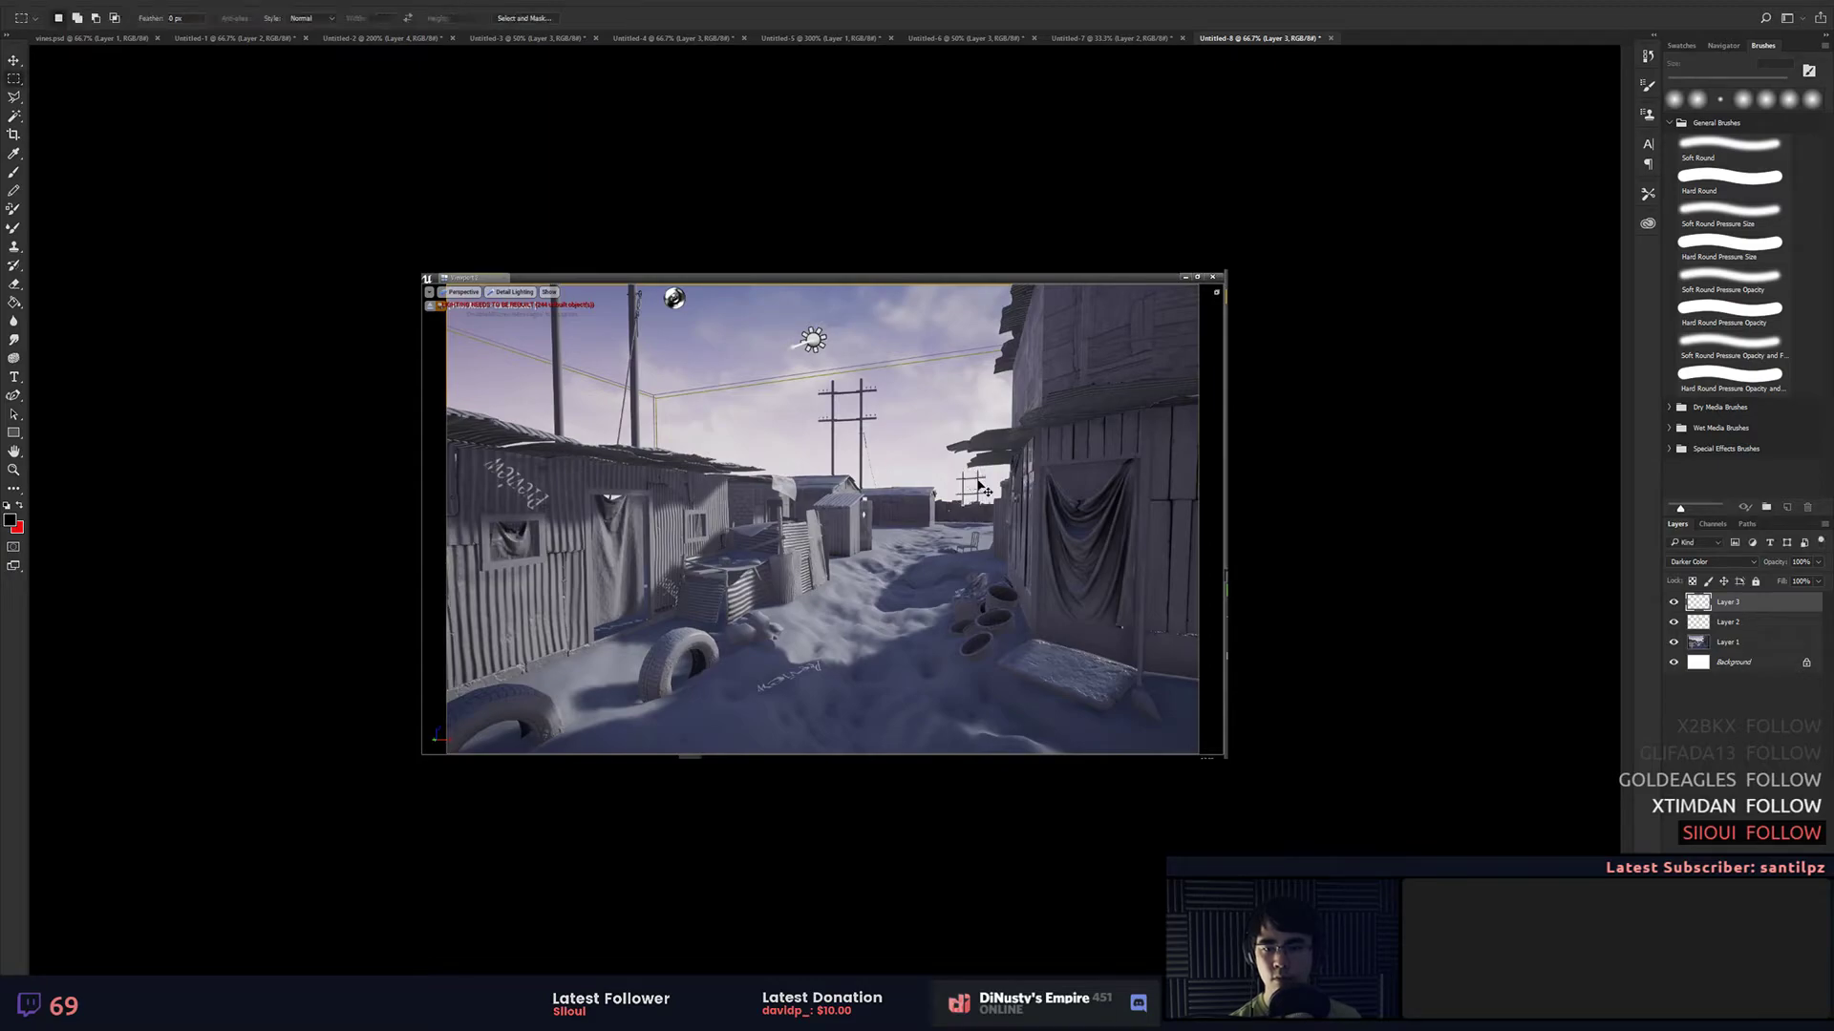
Step: Reposition the small pole so it rises from the distant fence, partly overlapping the right-hand building's roof edge
{"action": "left_click_drag", "start_coordinate": [976, 483], "coordinate": [969, 540]}
{"action": "key", "text": "ctrl+t"}
{"action": "key", "text": "Return"}
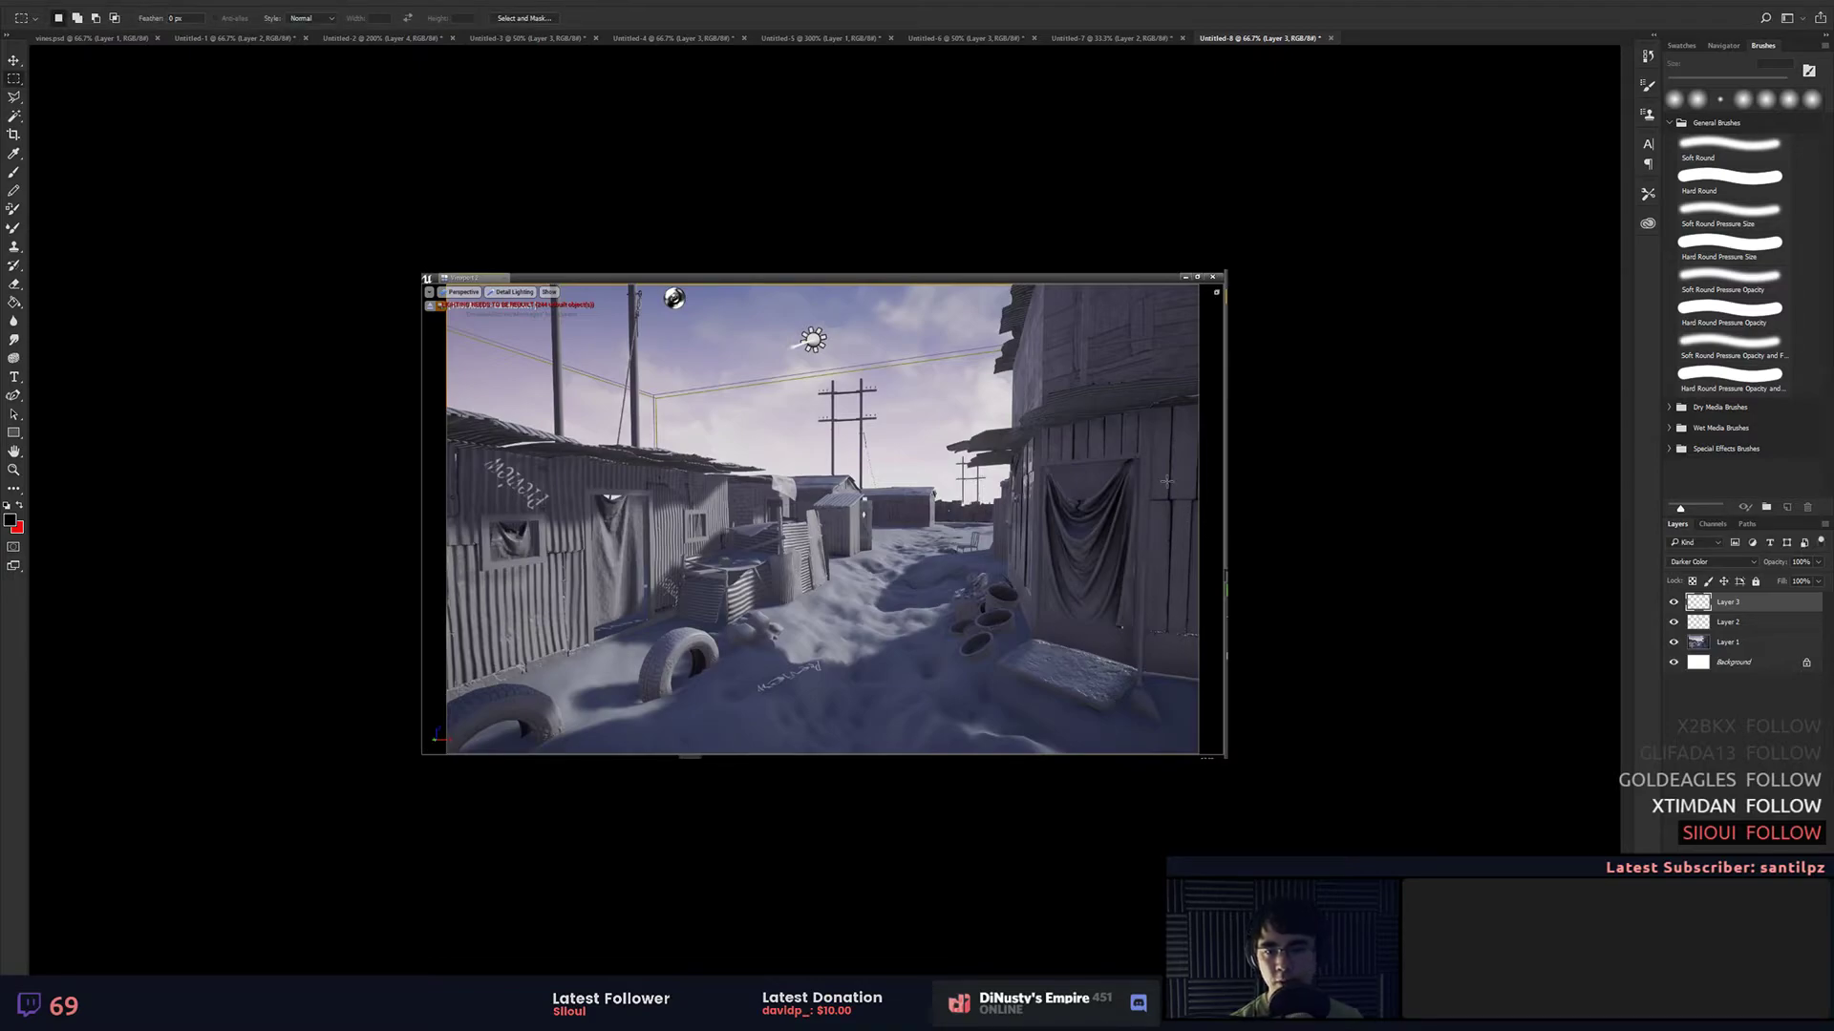
{"action": "mouse_move", "coordinate": [977, 493]}
{"action": "left_mouse_down"}
{"action": "mouse_move", "coordinate": [993, 500]}
{"action": "mouse_move", "coordinate": [965, 498]}
{"action": "left_mouse_up"}
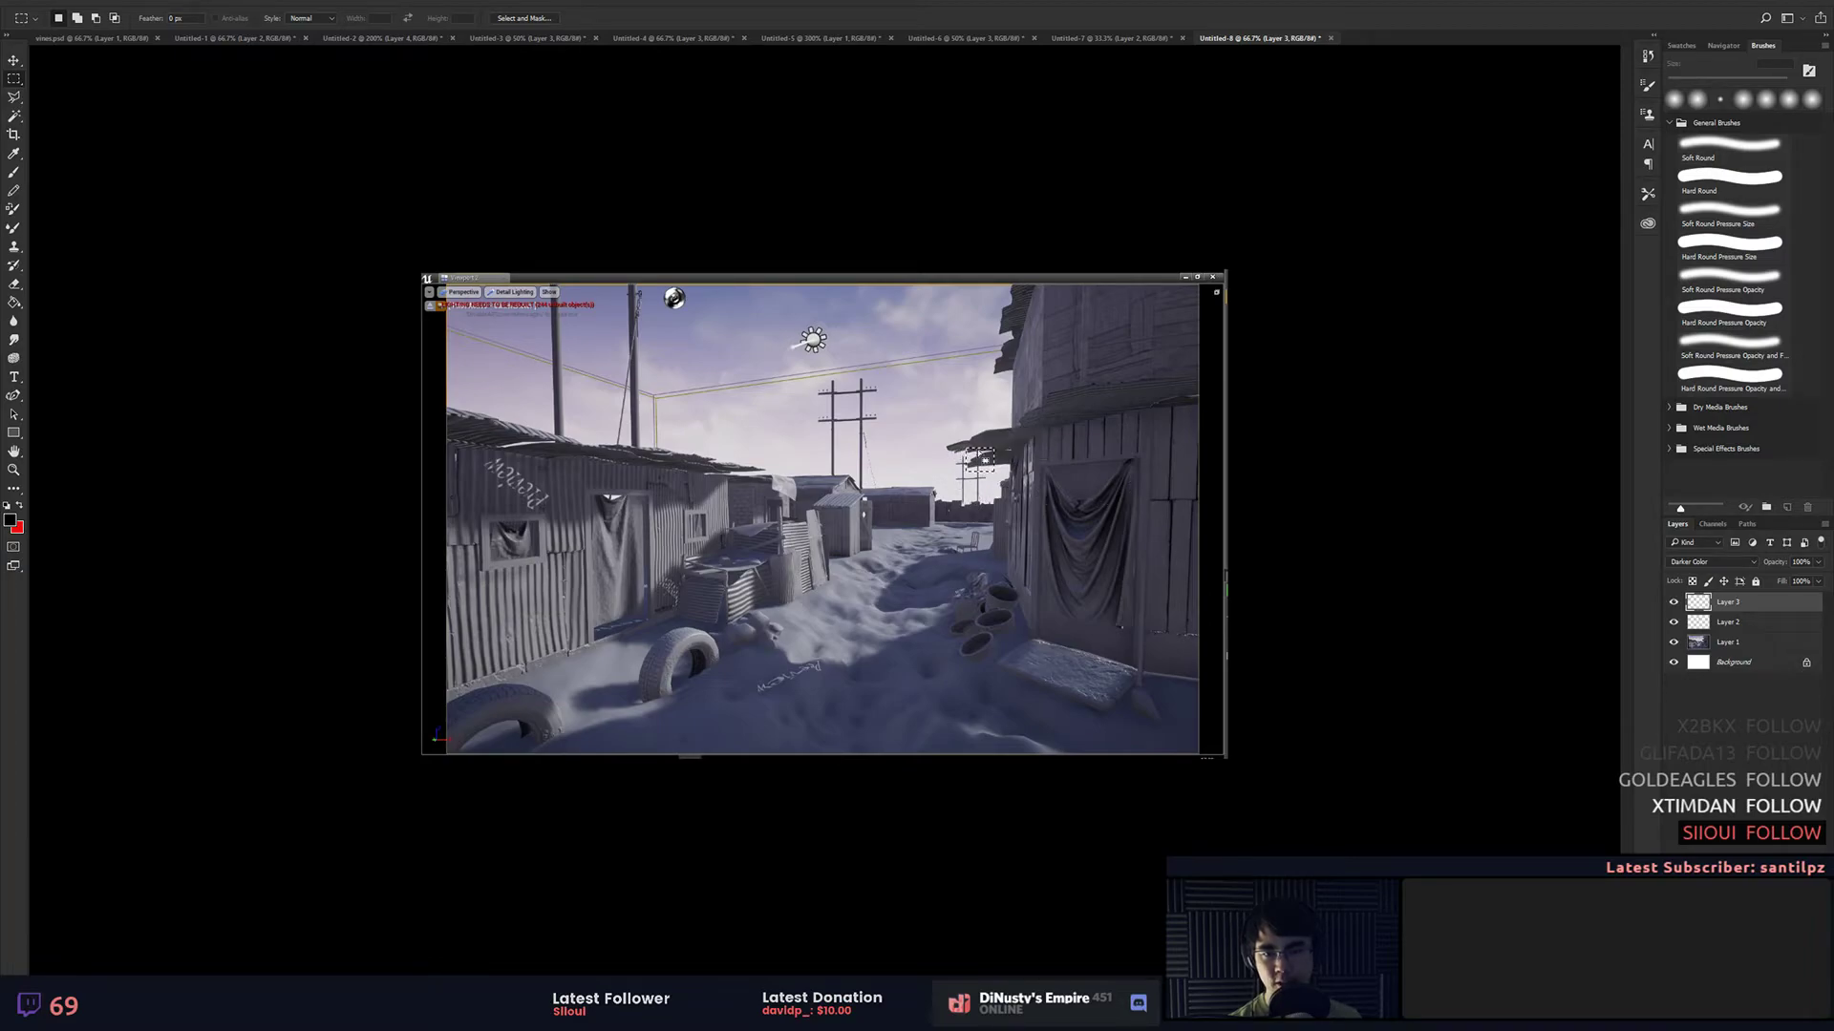
Step: Examine the distant pole and the upper part of the right-hand building up close and in the full composition
{"action": "key", "text": "ctrl+1"}
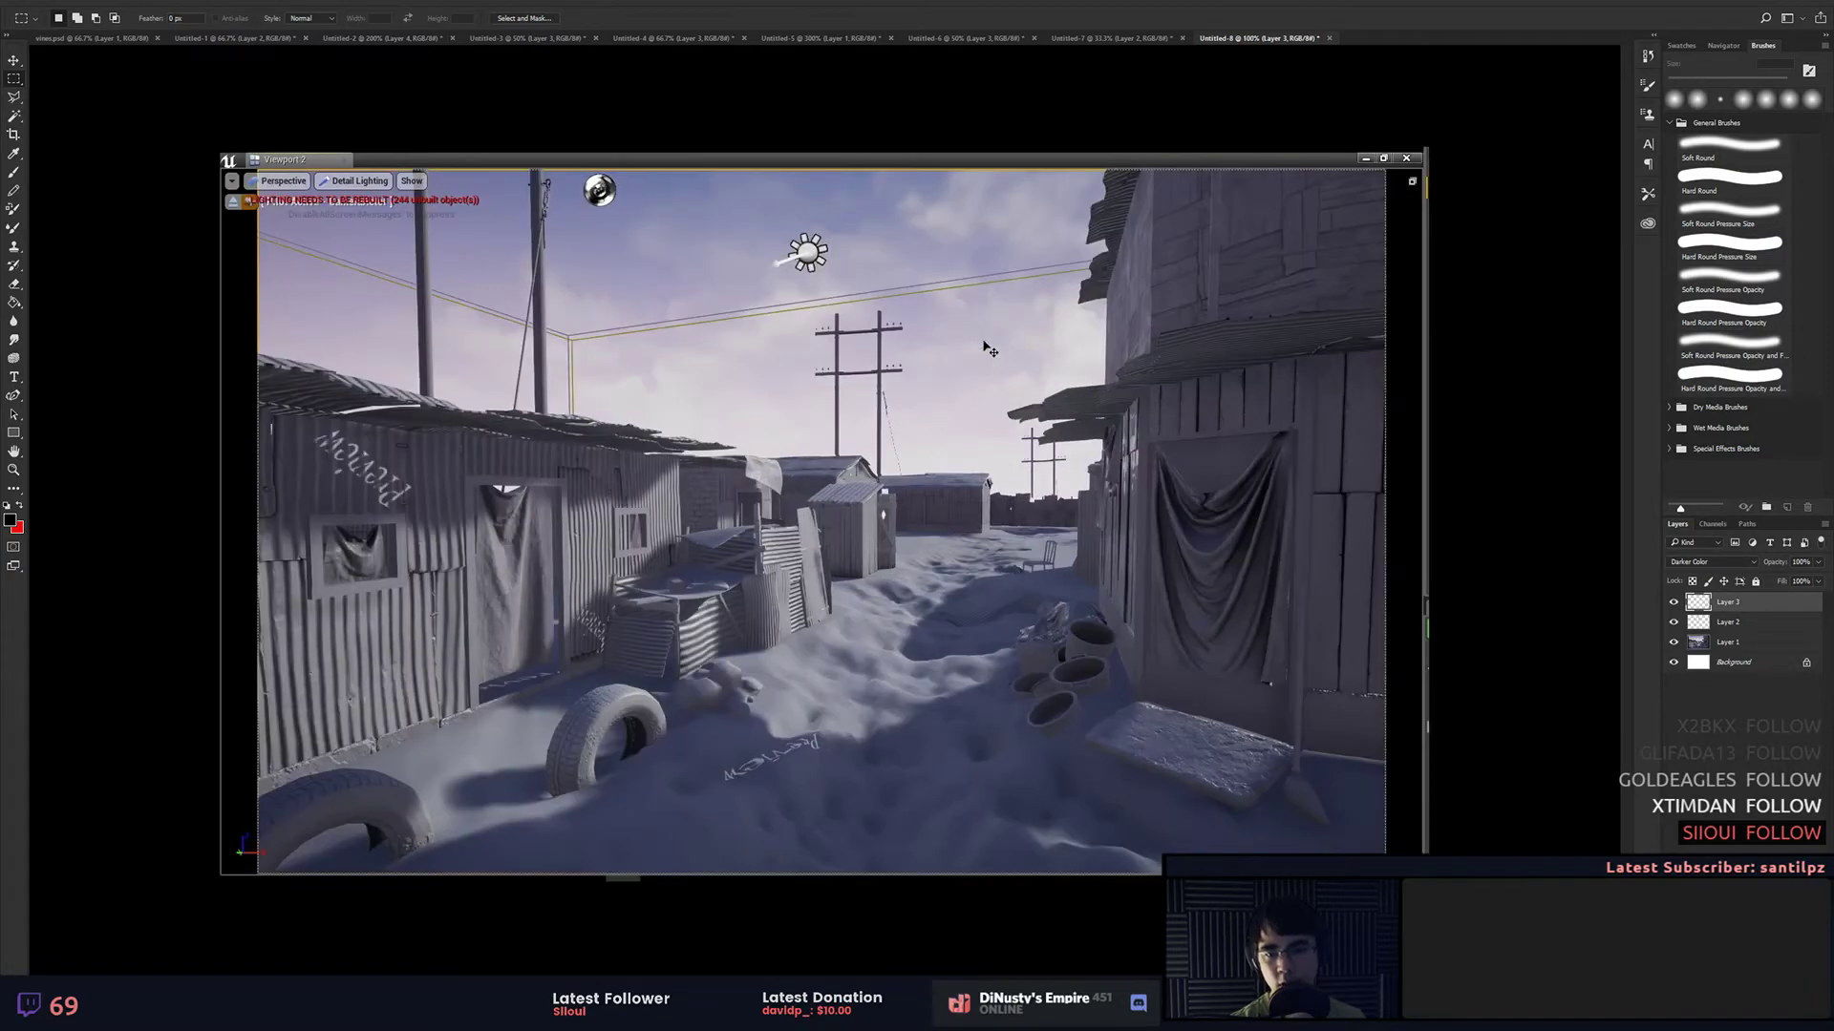
{"action": "key", "text": "ctrl+plus"}
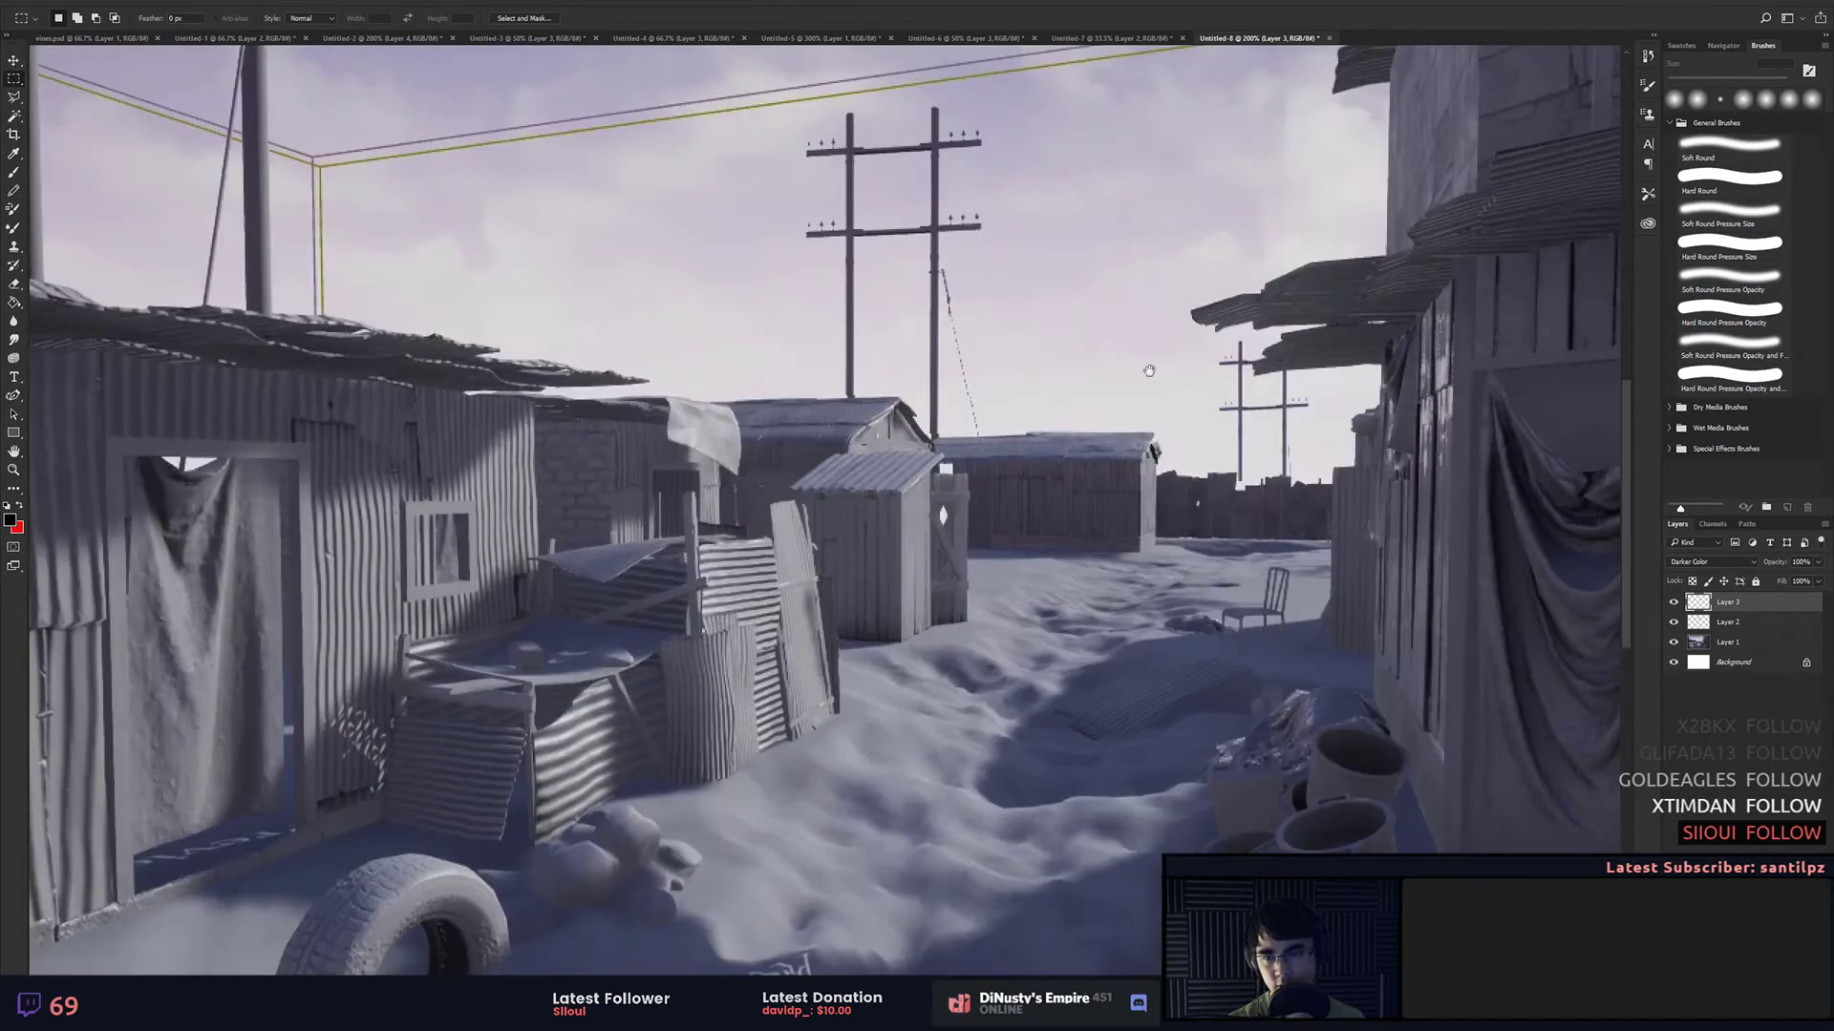
{"action": "left_click_drag", "start_coordinate": [1150, 373], "coordinate": [733, 621]}
{"action": "left_click_drag", "start_coordinate": [1109, 306], "coordinate": [865, 514]}
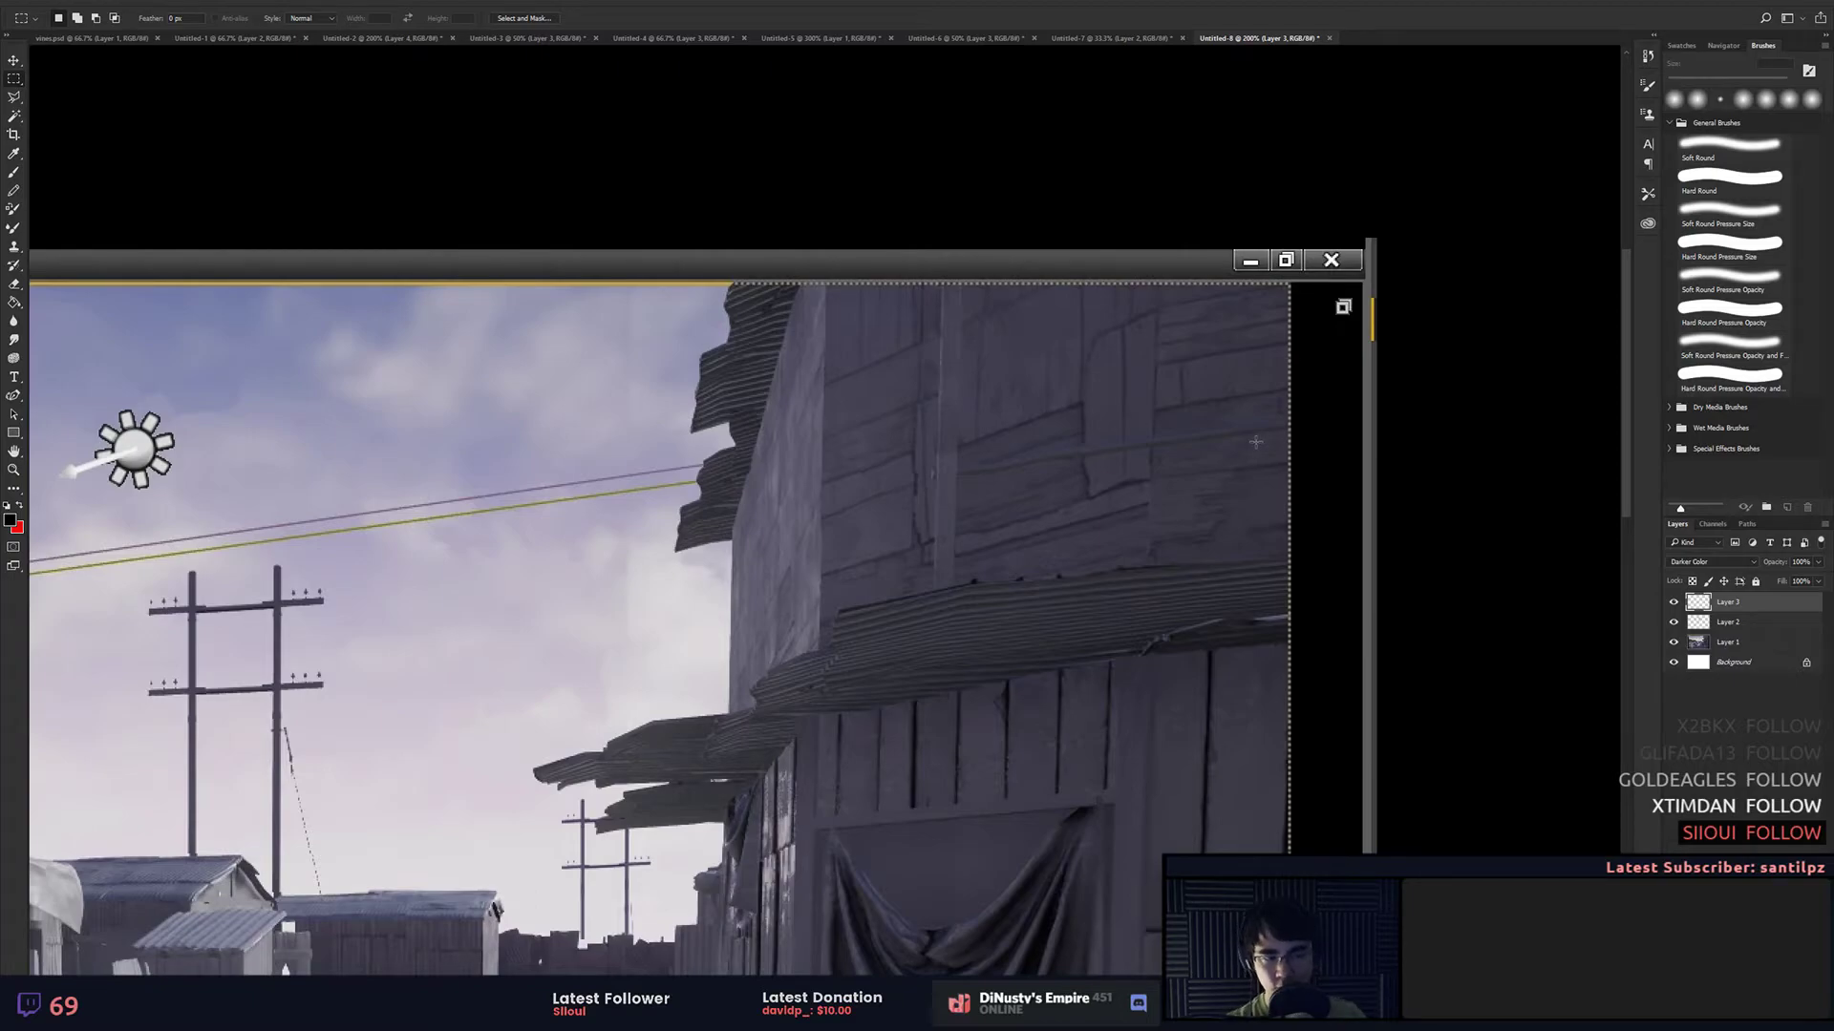
{"action": "left_click_drag", "start_coordinate": [885, 553], "coordinate": [1032, 555]}
{"action": "key", "text": "ctrl+minus"}
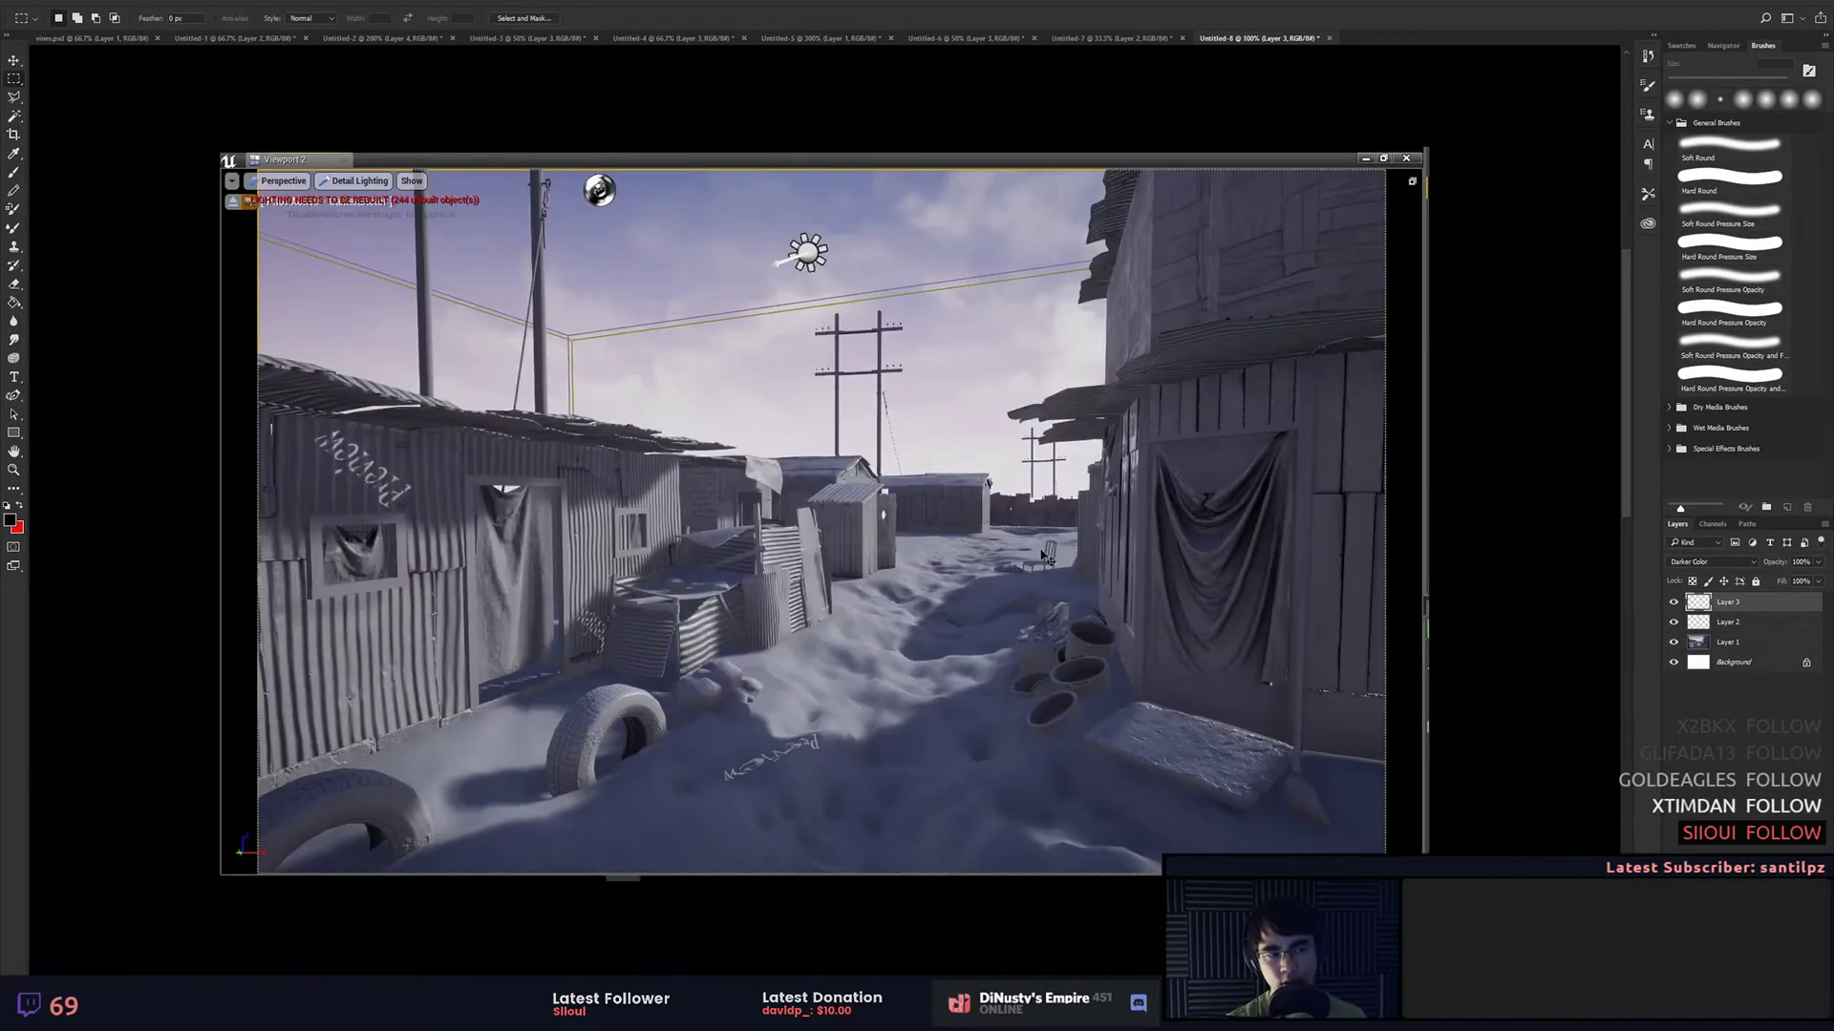
{"action": "key", "text": "ctrl+plus"}
{"action": "left_click_drag", "start_coordinate": [1207, 385], "coordinate": [1041, 656]}
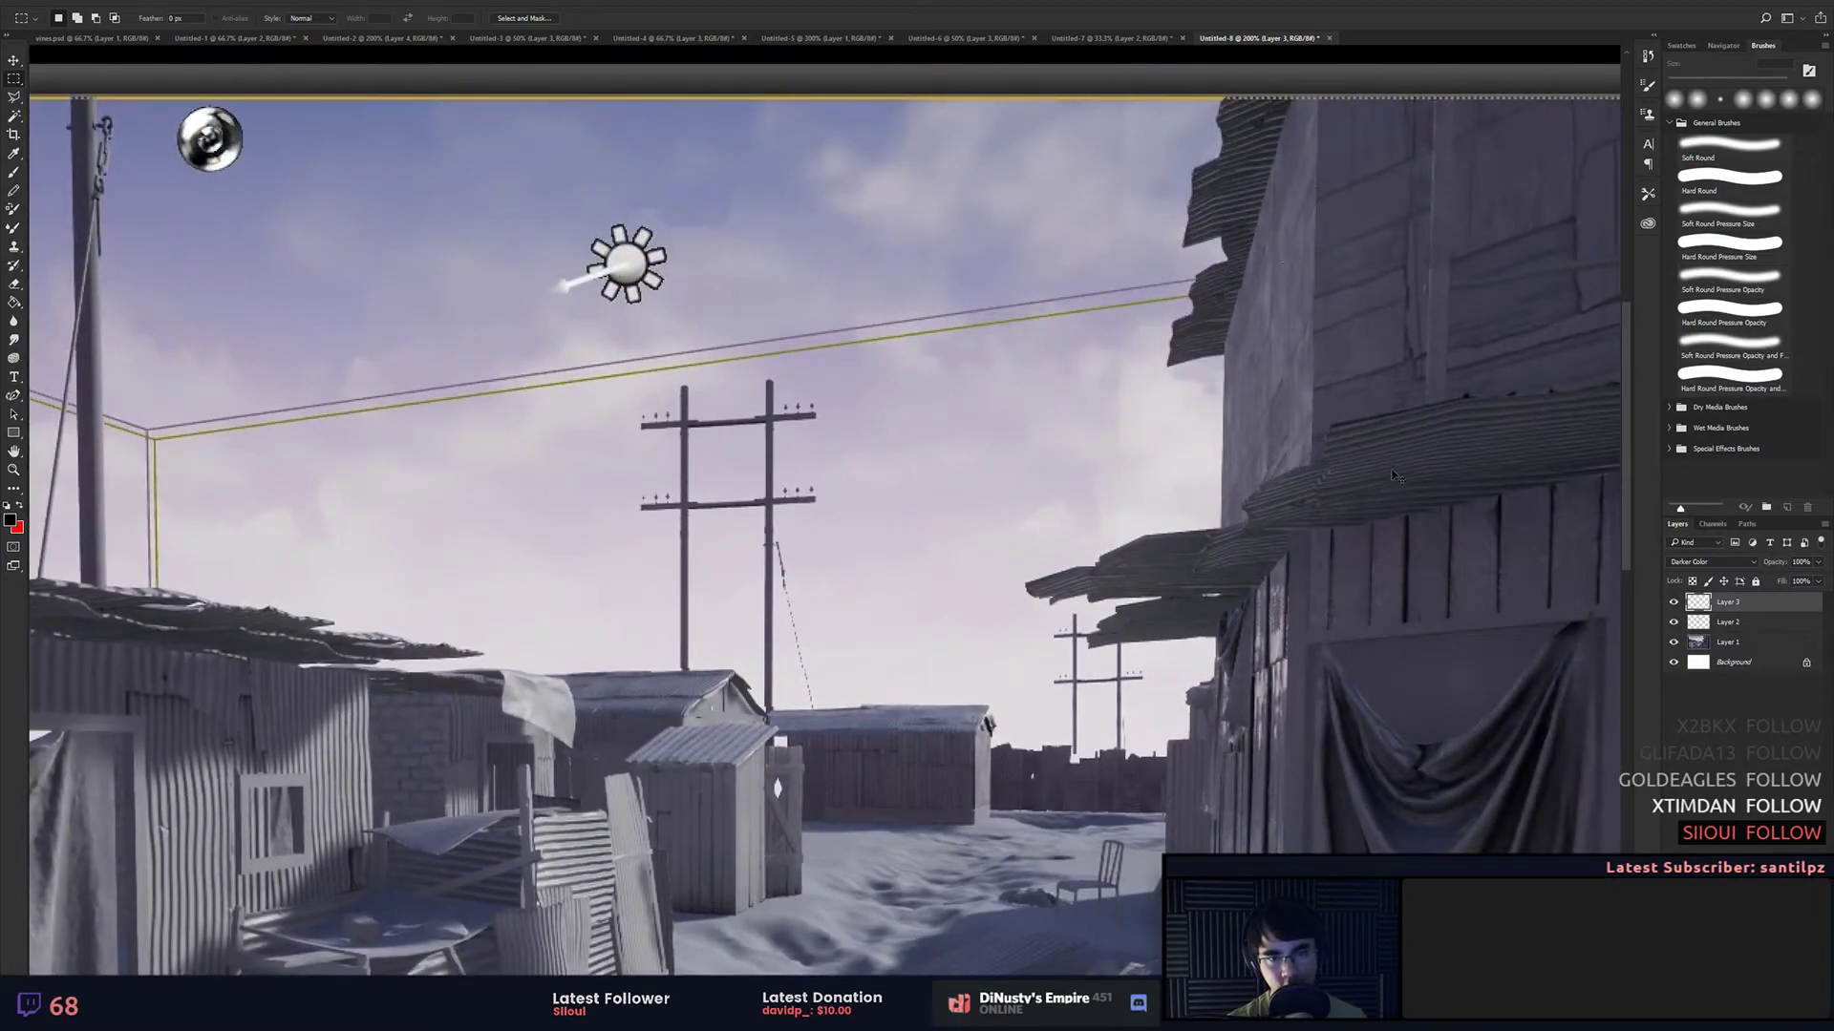
{"action": "scroll", "coordinate": [1394, 475], "scroll_direction": "down", "scroll_amount": 1}
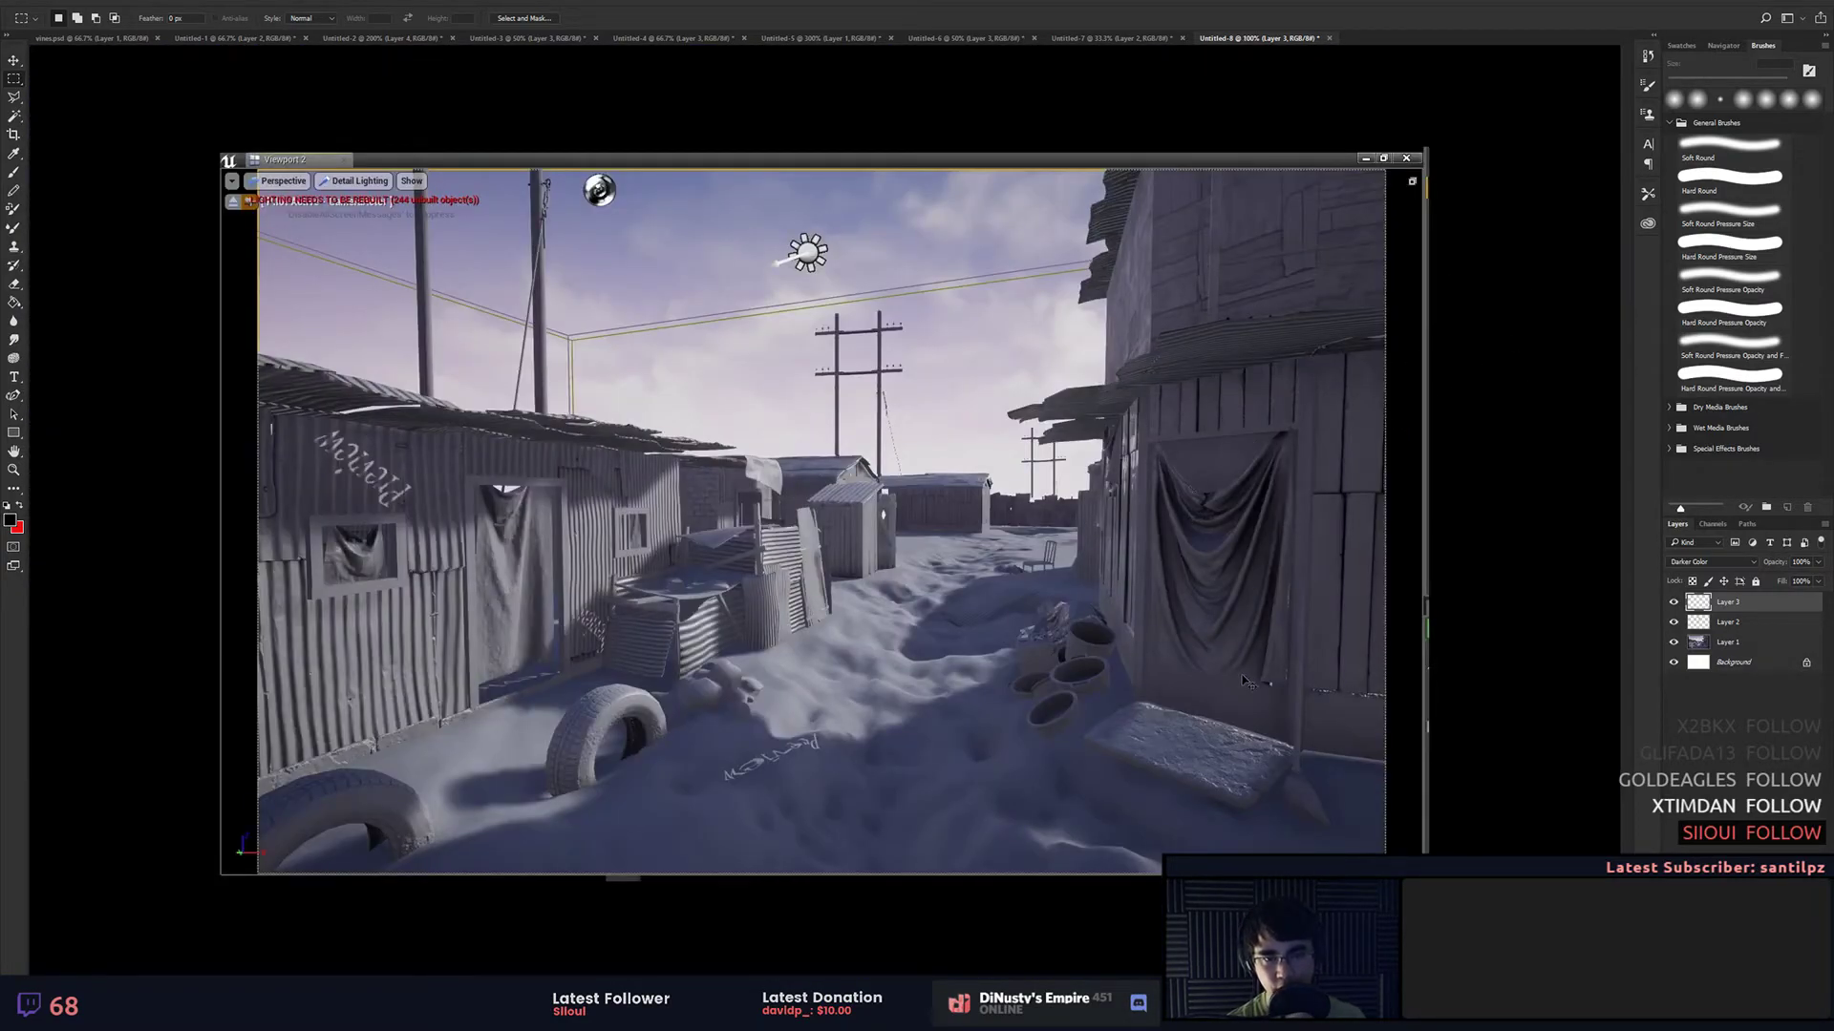
Step: Examine the draped doorway, the pots, the foreground ground and the left shacks in the render
{"action": "scroll", "coordinate": [1414, 473], "scroll_direction": "up", "scroll_amount": 1}
{"action": "left_click_drag", "start_coordinate": [736, 546], "coordinate": [1435, 604]}
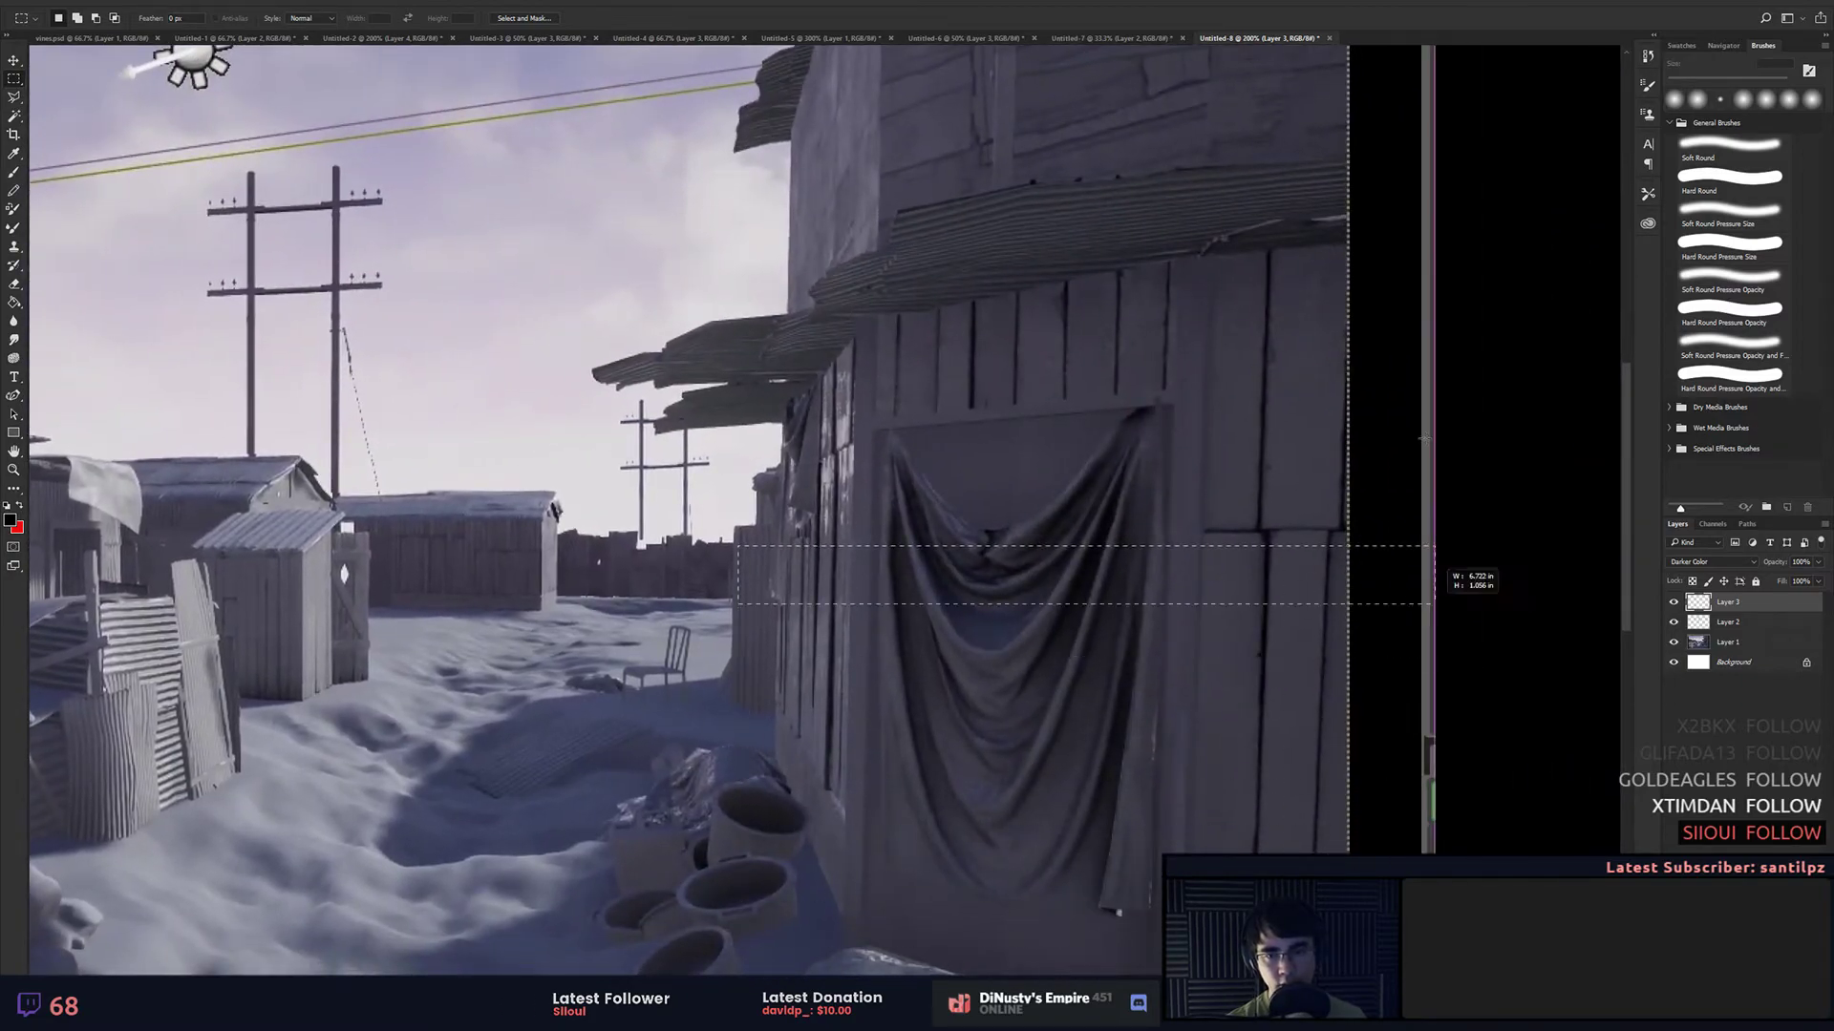
{"action": "left_click_drag", "start_coordinate": [1314, 245], "coordinate": [760, 593]}
{"action": "left_click_drag", "start_coordinate": [883, 508], "coordinate": [1085, 954]}
{"action": "left_click_drag", "start_coordinate": [1110, 859], "coordinate": [1012, 442]}
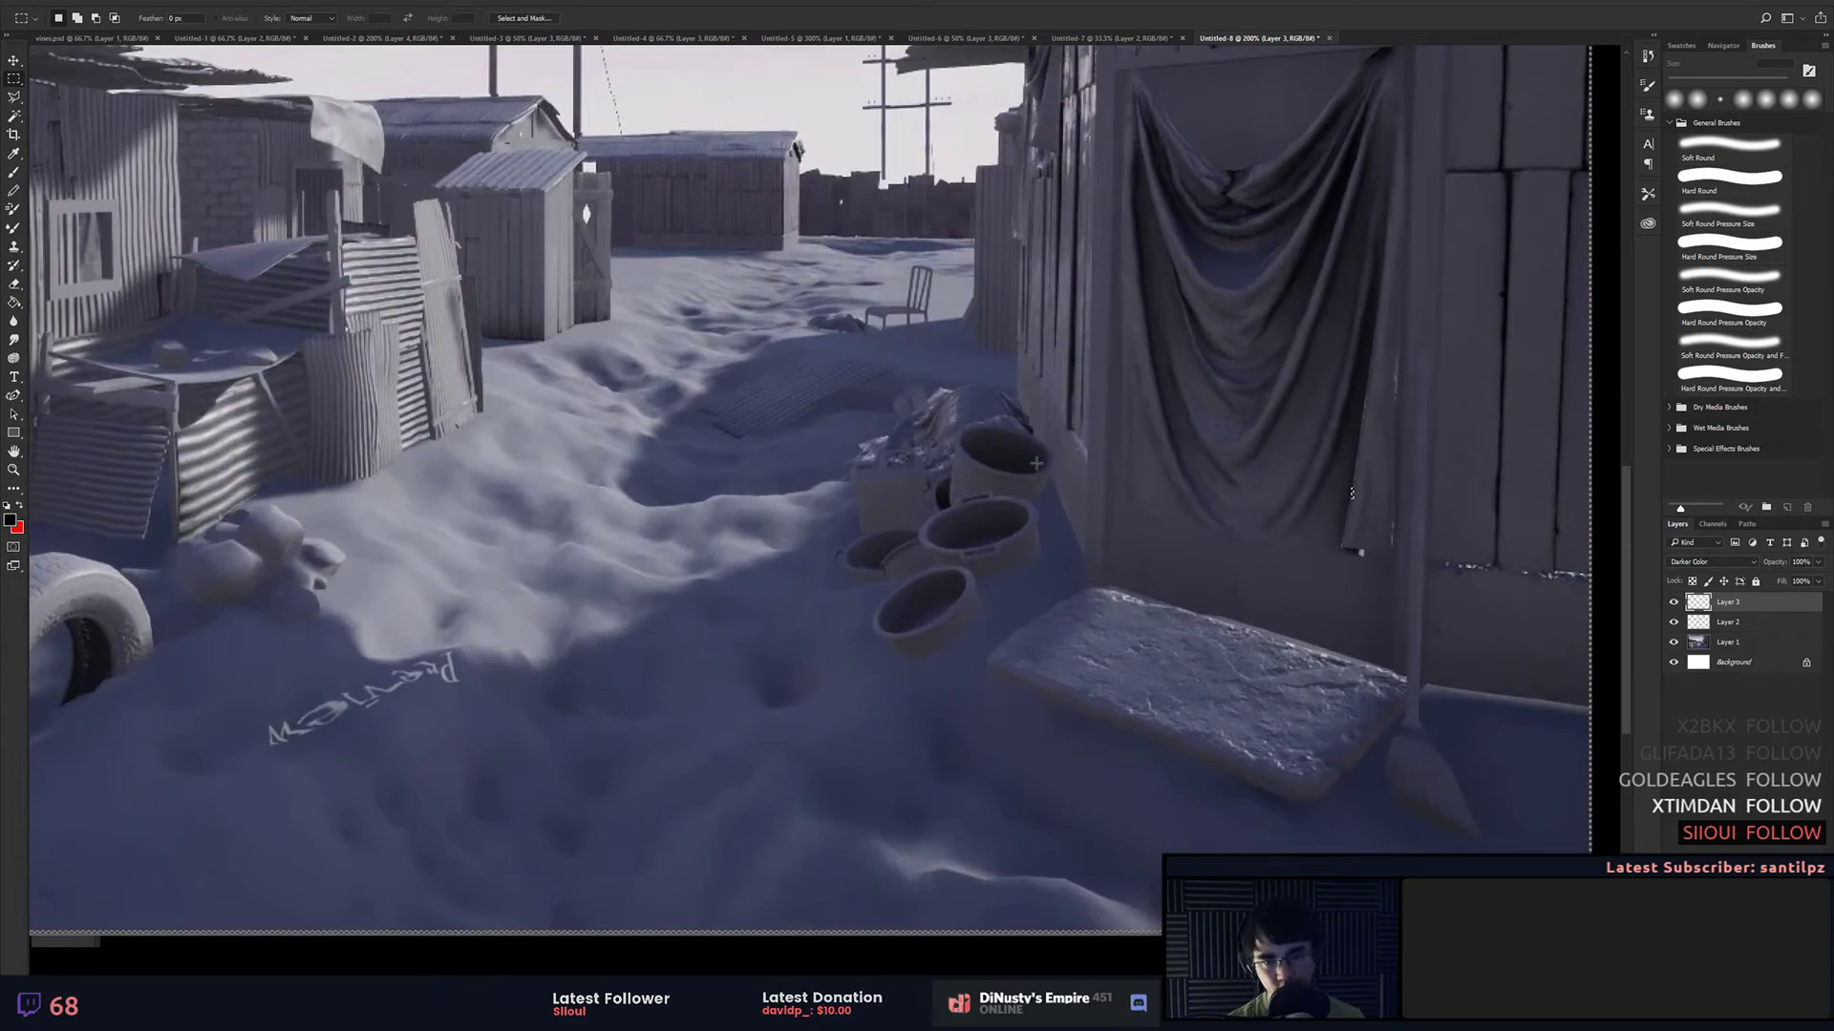
{"action": "left_click_drag", "start_coordinate": [940, 647], "coordinate": [1051, 638]}
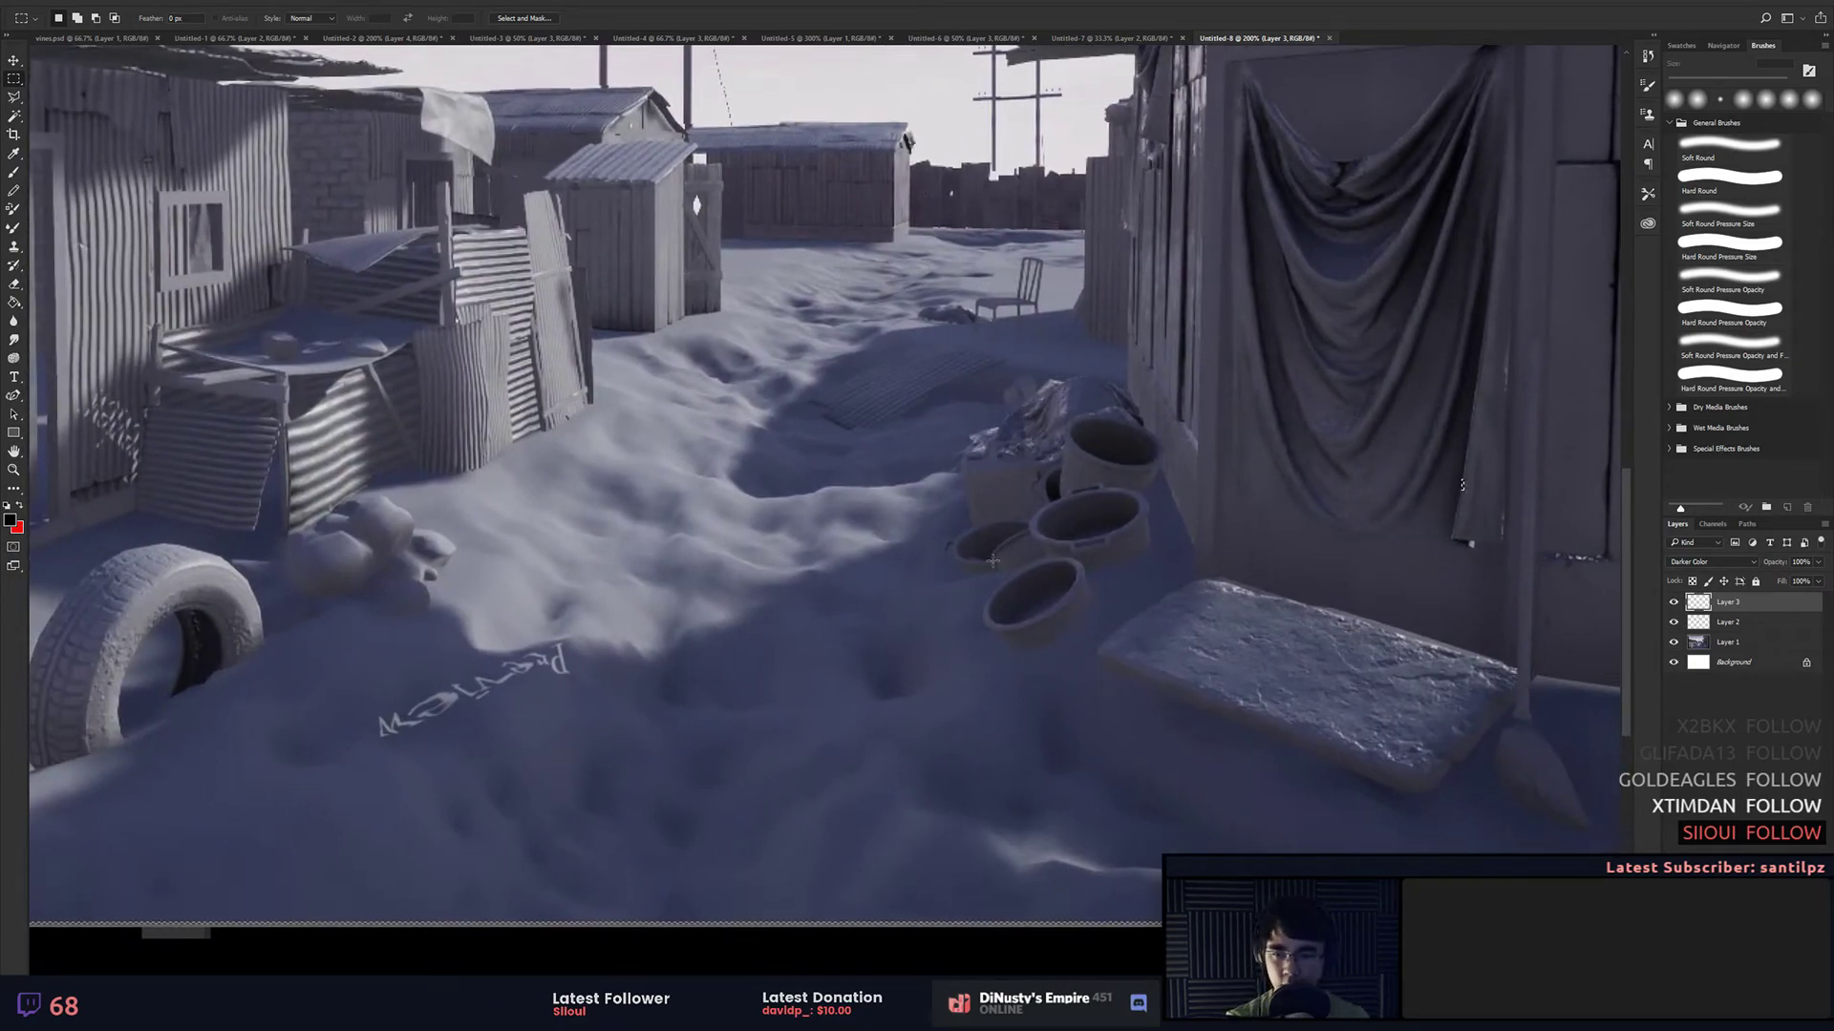
{"action": "left_click_drag", "start_coordinate": [508, 72], "coordinate": [880, 304]}
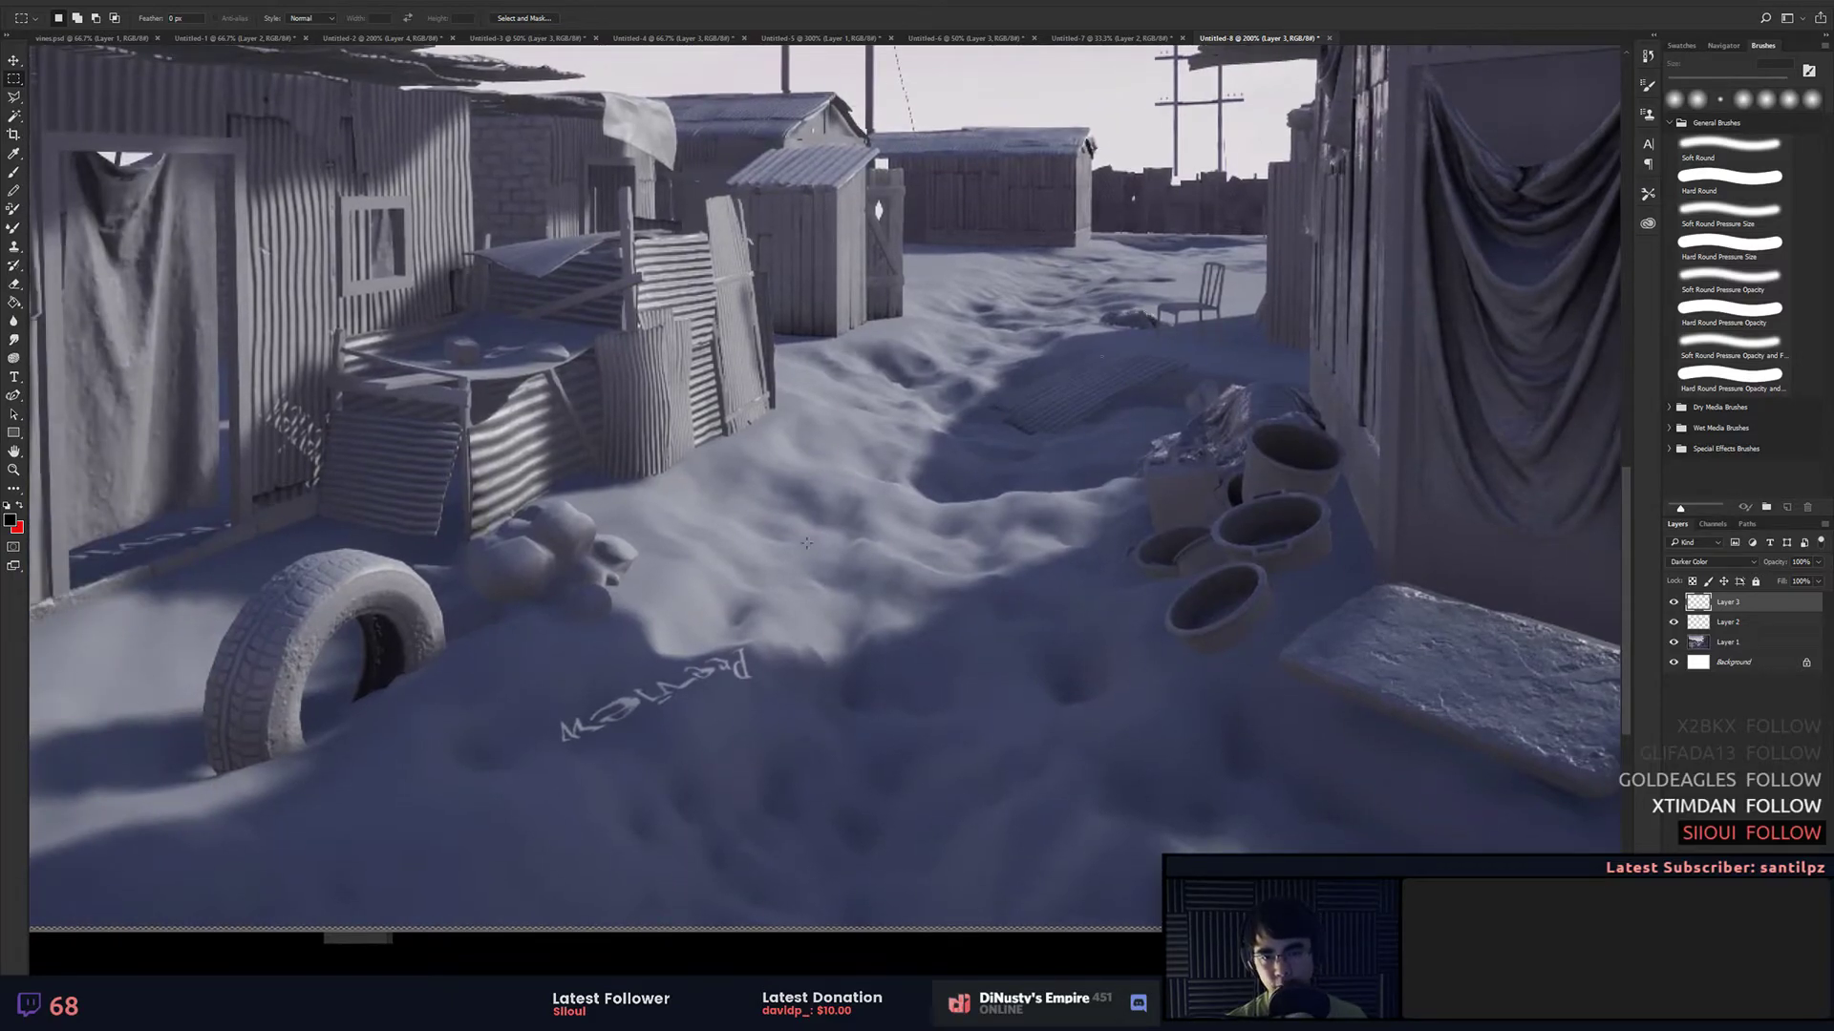
{"action": "key", "text": "ctrl+minus"}
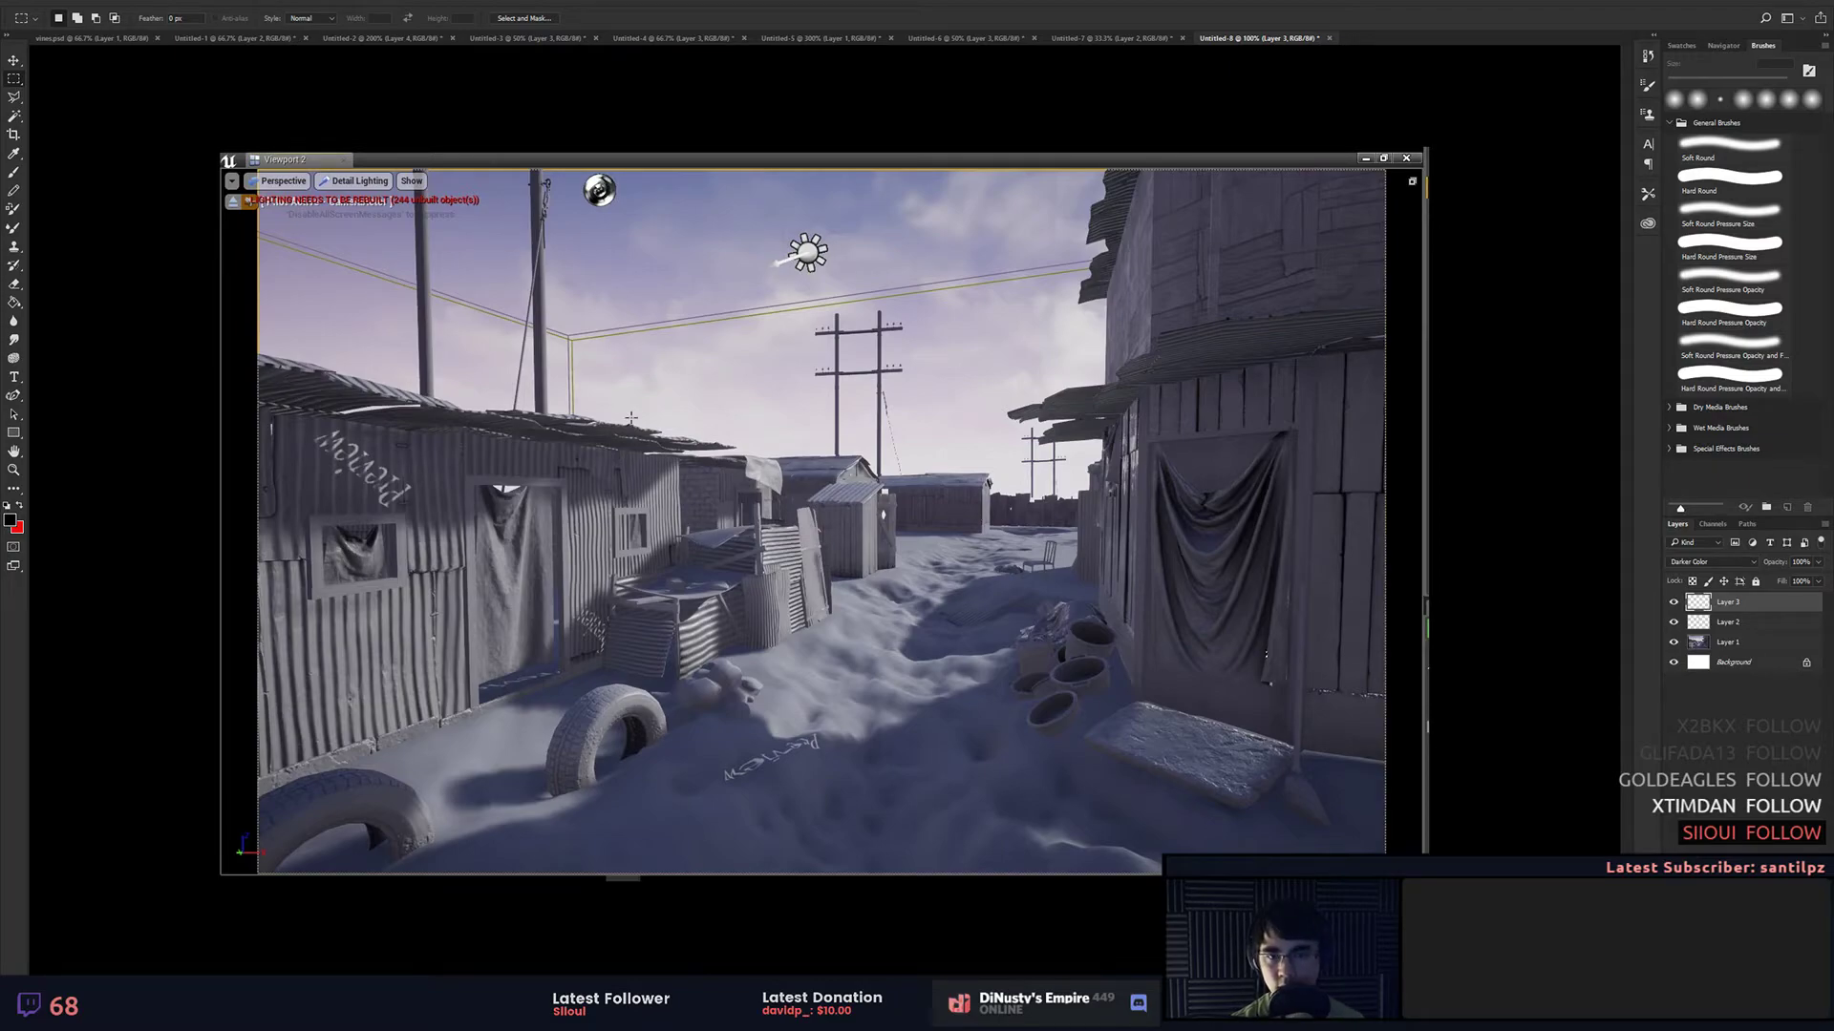
Step: Switch to the browser and study the "Sunset in the slums" reference painting on ArtStation
{"action": "key", "text": "alt+Tab"}
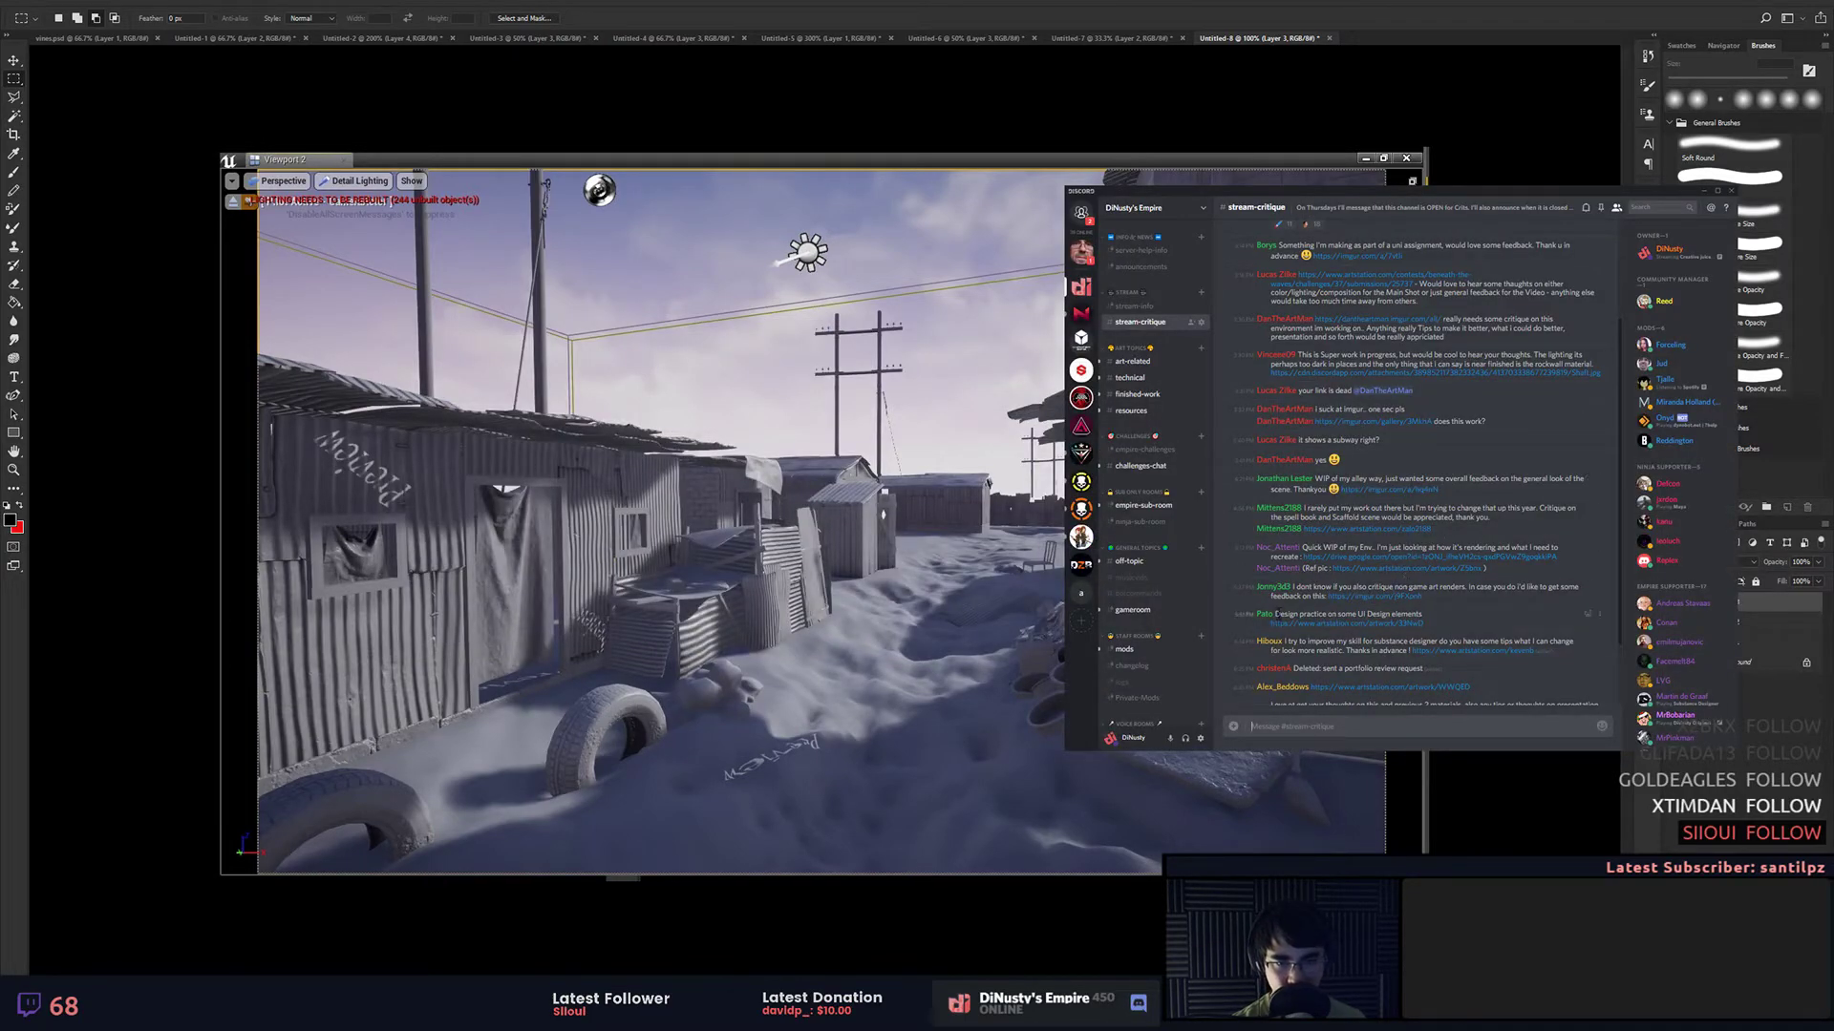
{"action": "key", "text": "alt+Tab"}
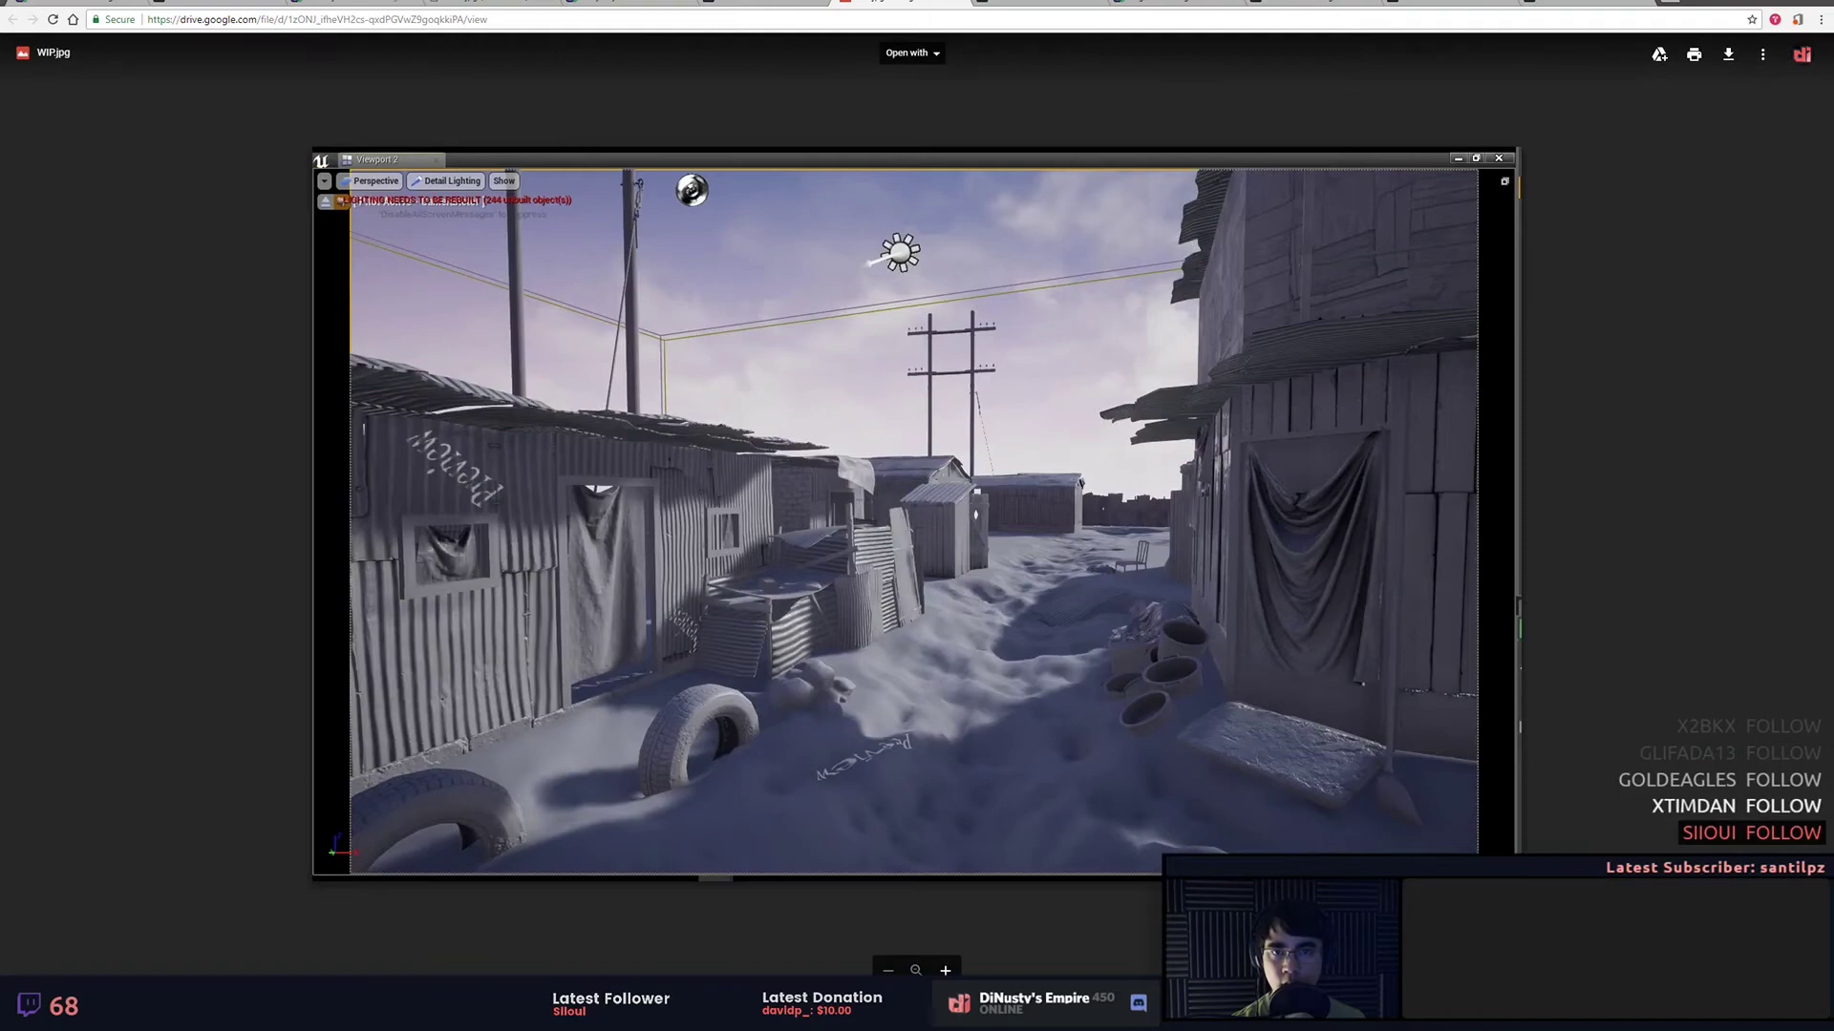
{"action": "key", "text": "ctrl+Tab"}
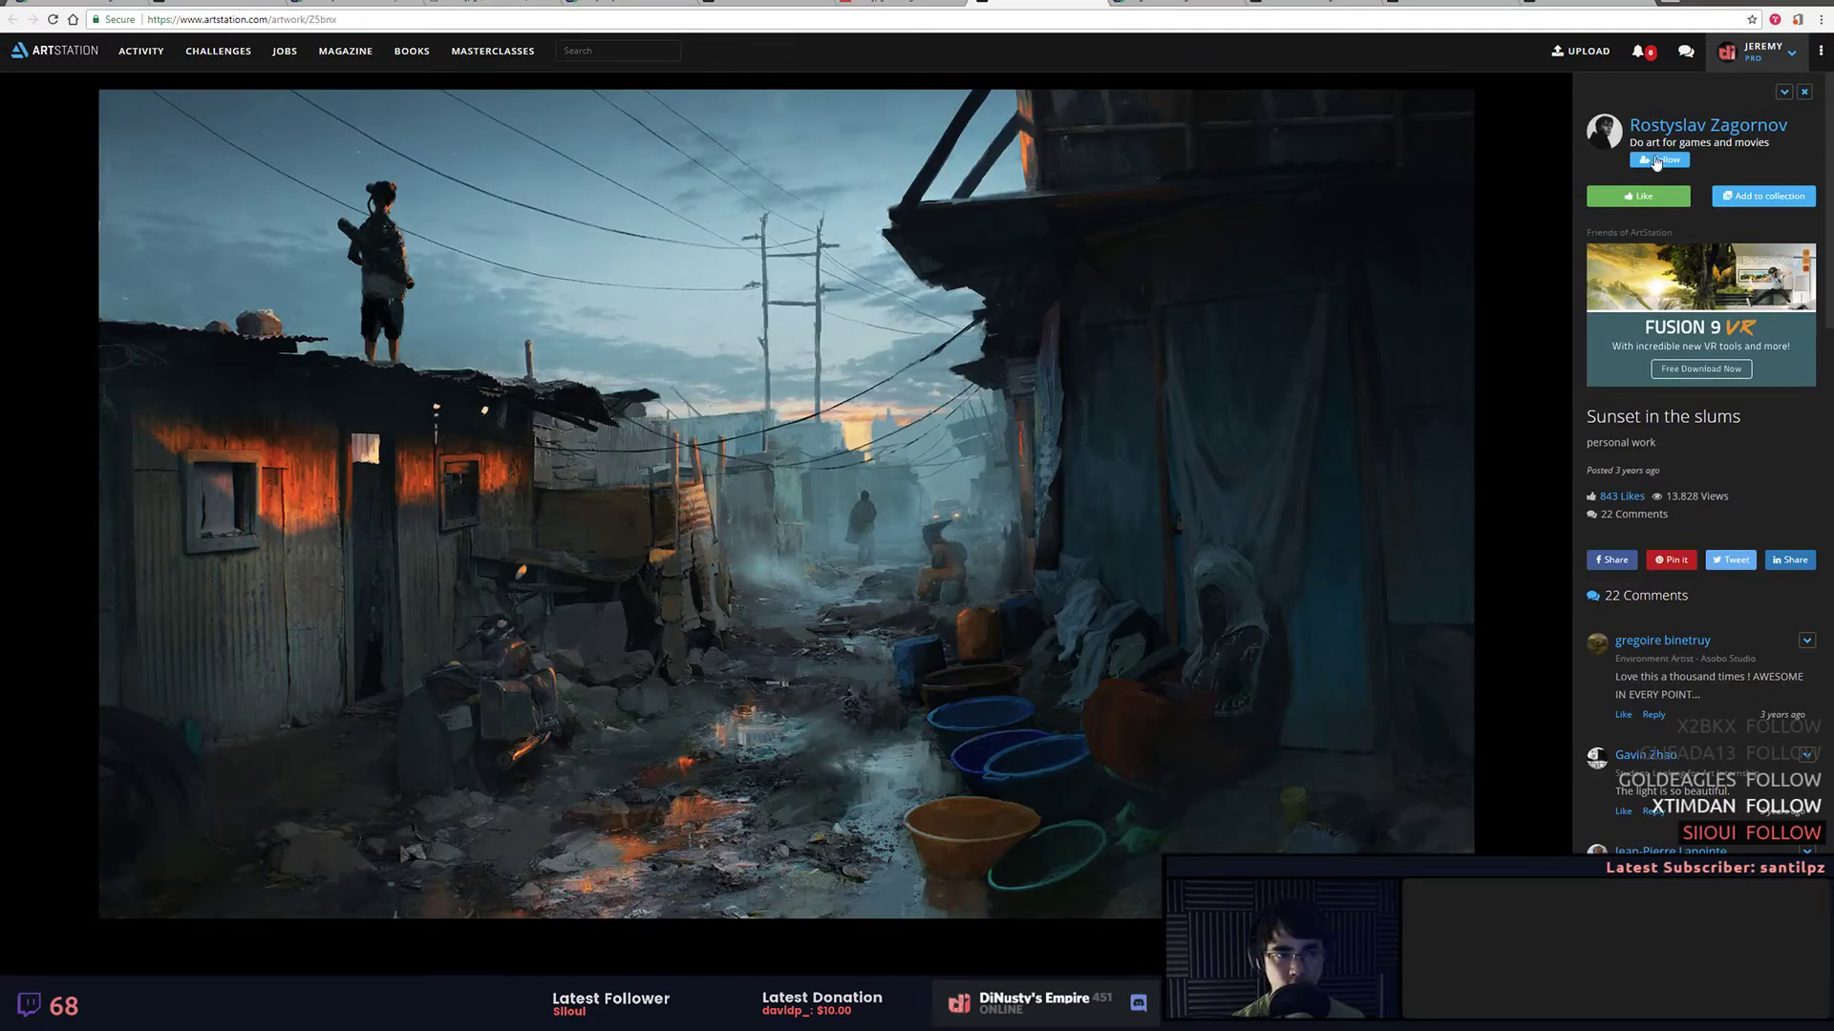
{"action": "key", "text": "alt+Tab"}
{"action": "key", "text": "alt+Tab"}
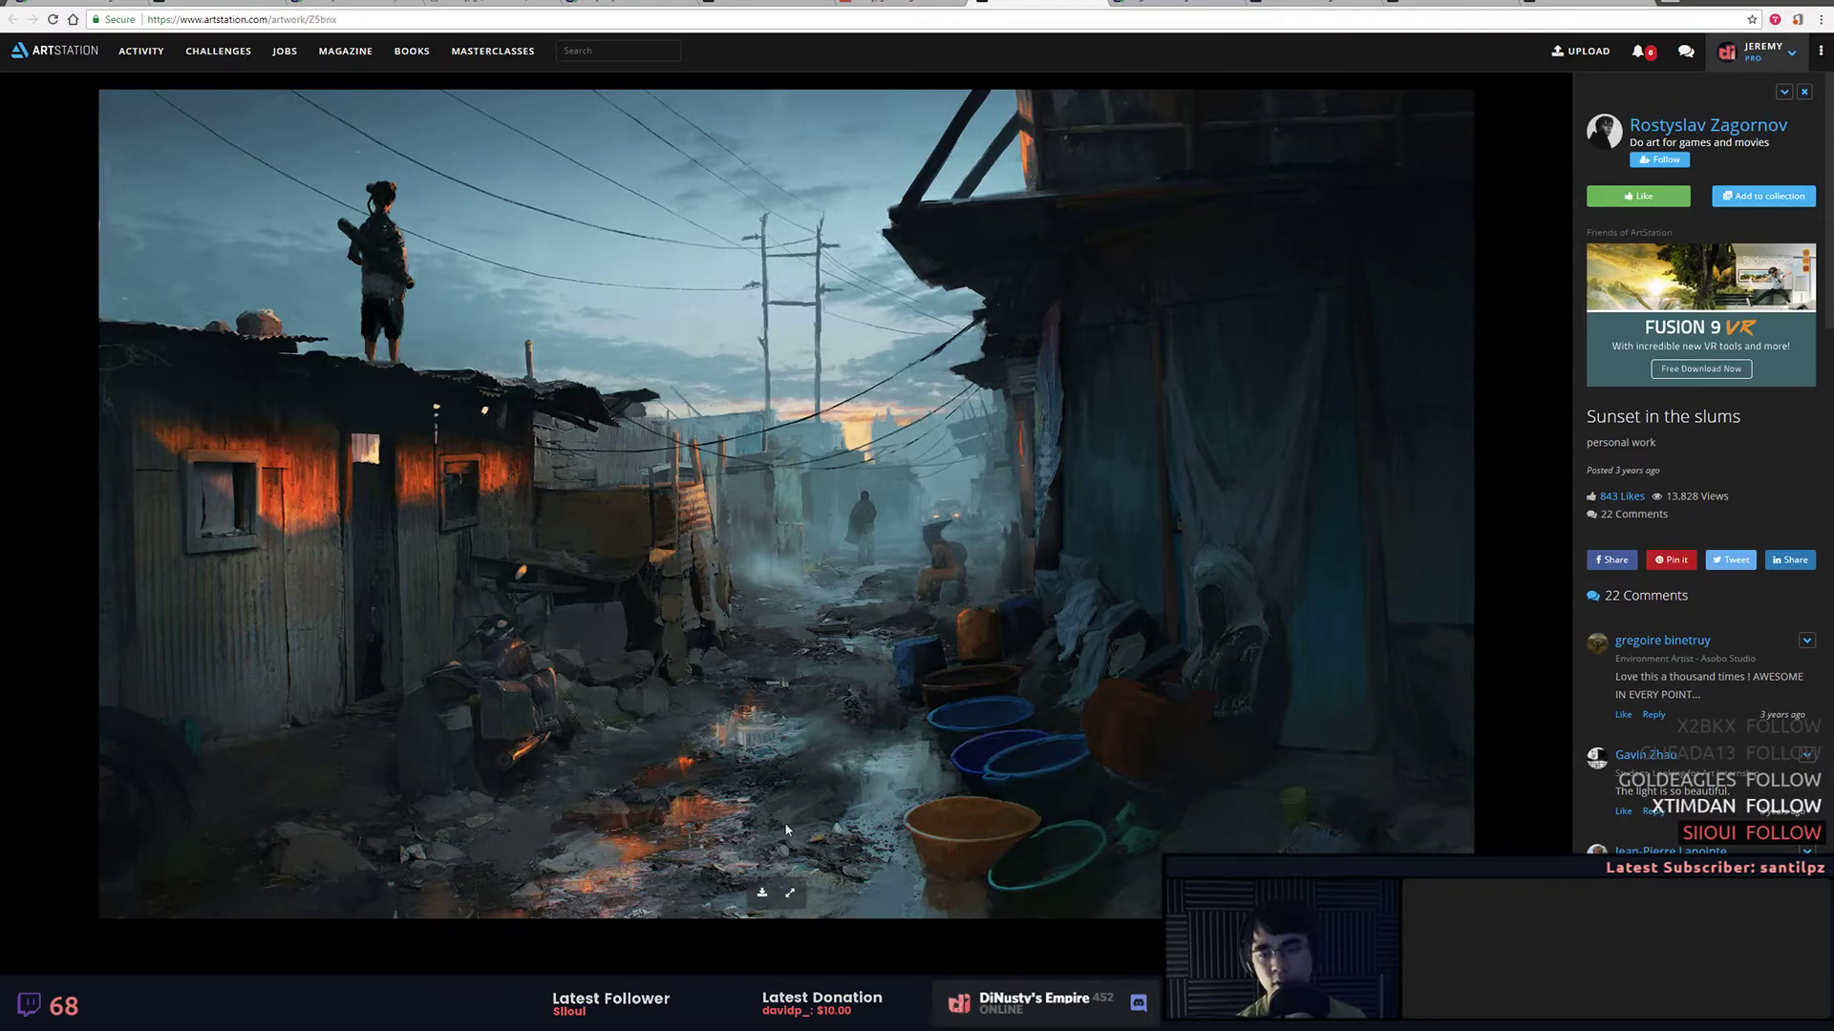
{"action": "key", "text": "alt+Tab"}
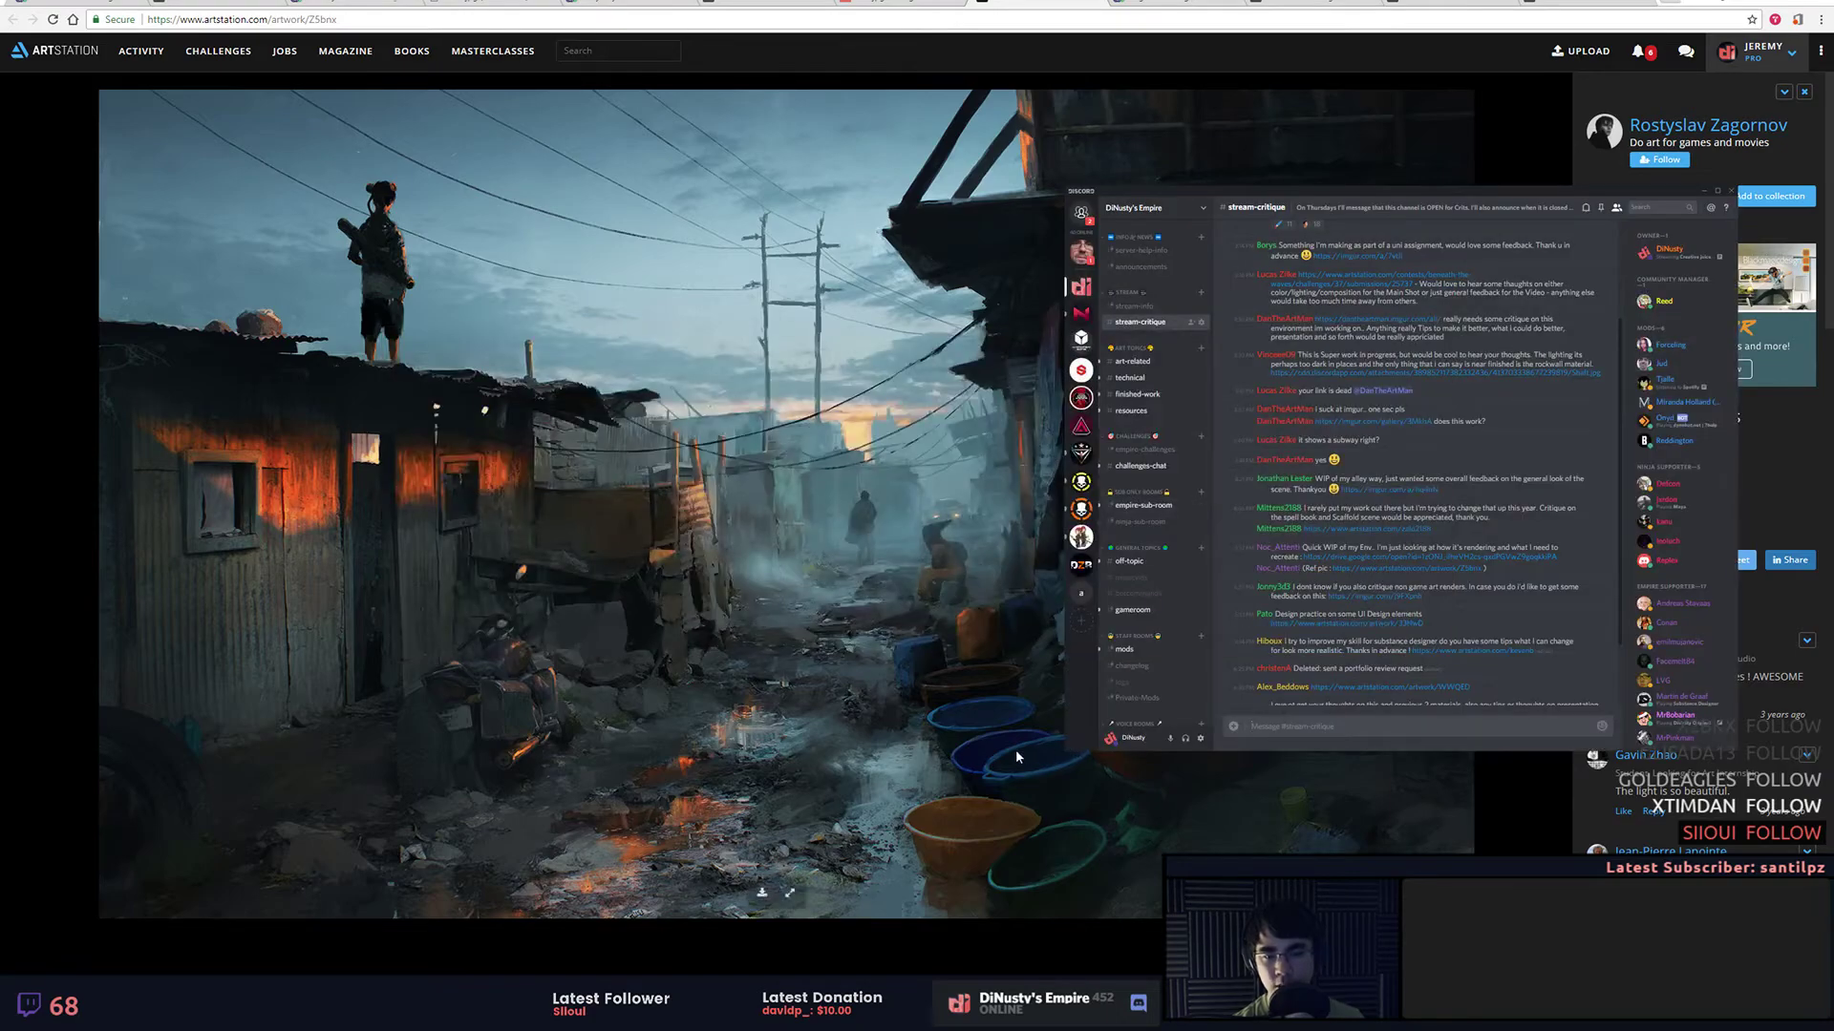
{"action": "left_click", "coordinate": [796, 669]}
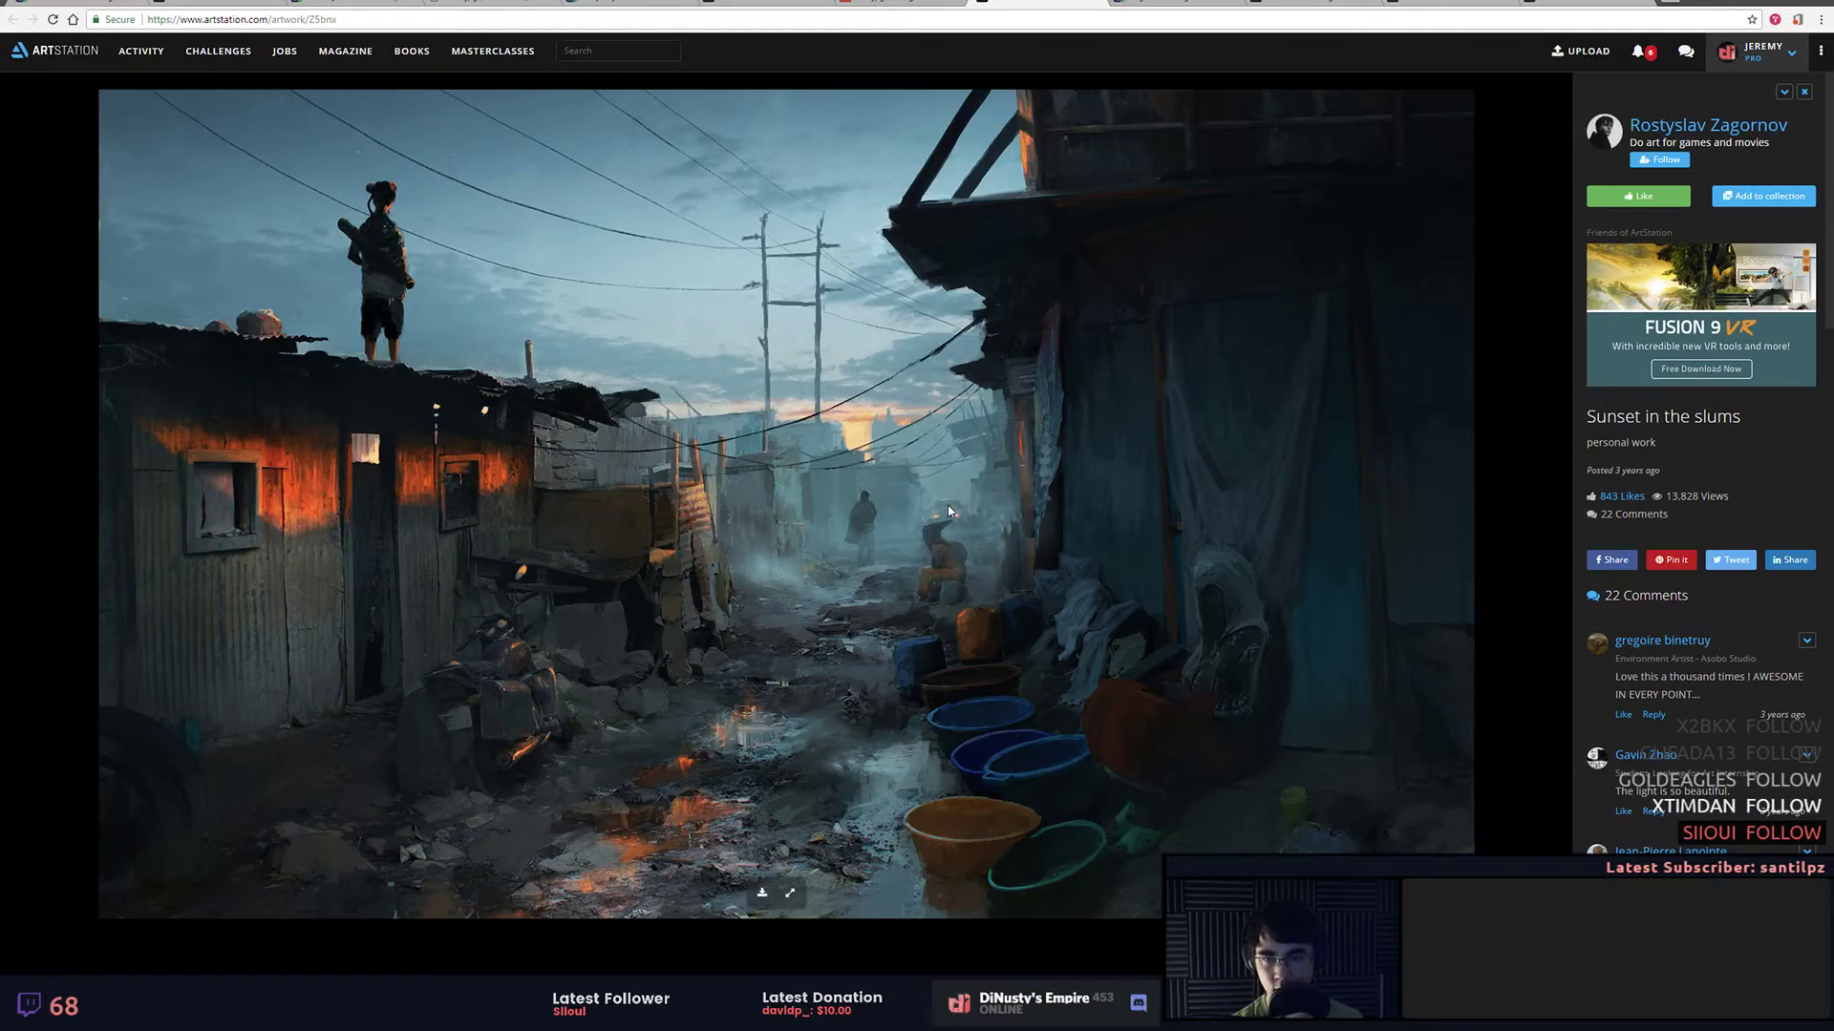
{"action": "key", "text": "alt+Tab"}
{"action": "key", "text": "alt+Tab"}
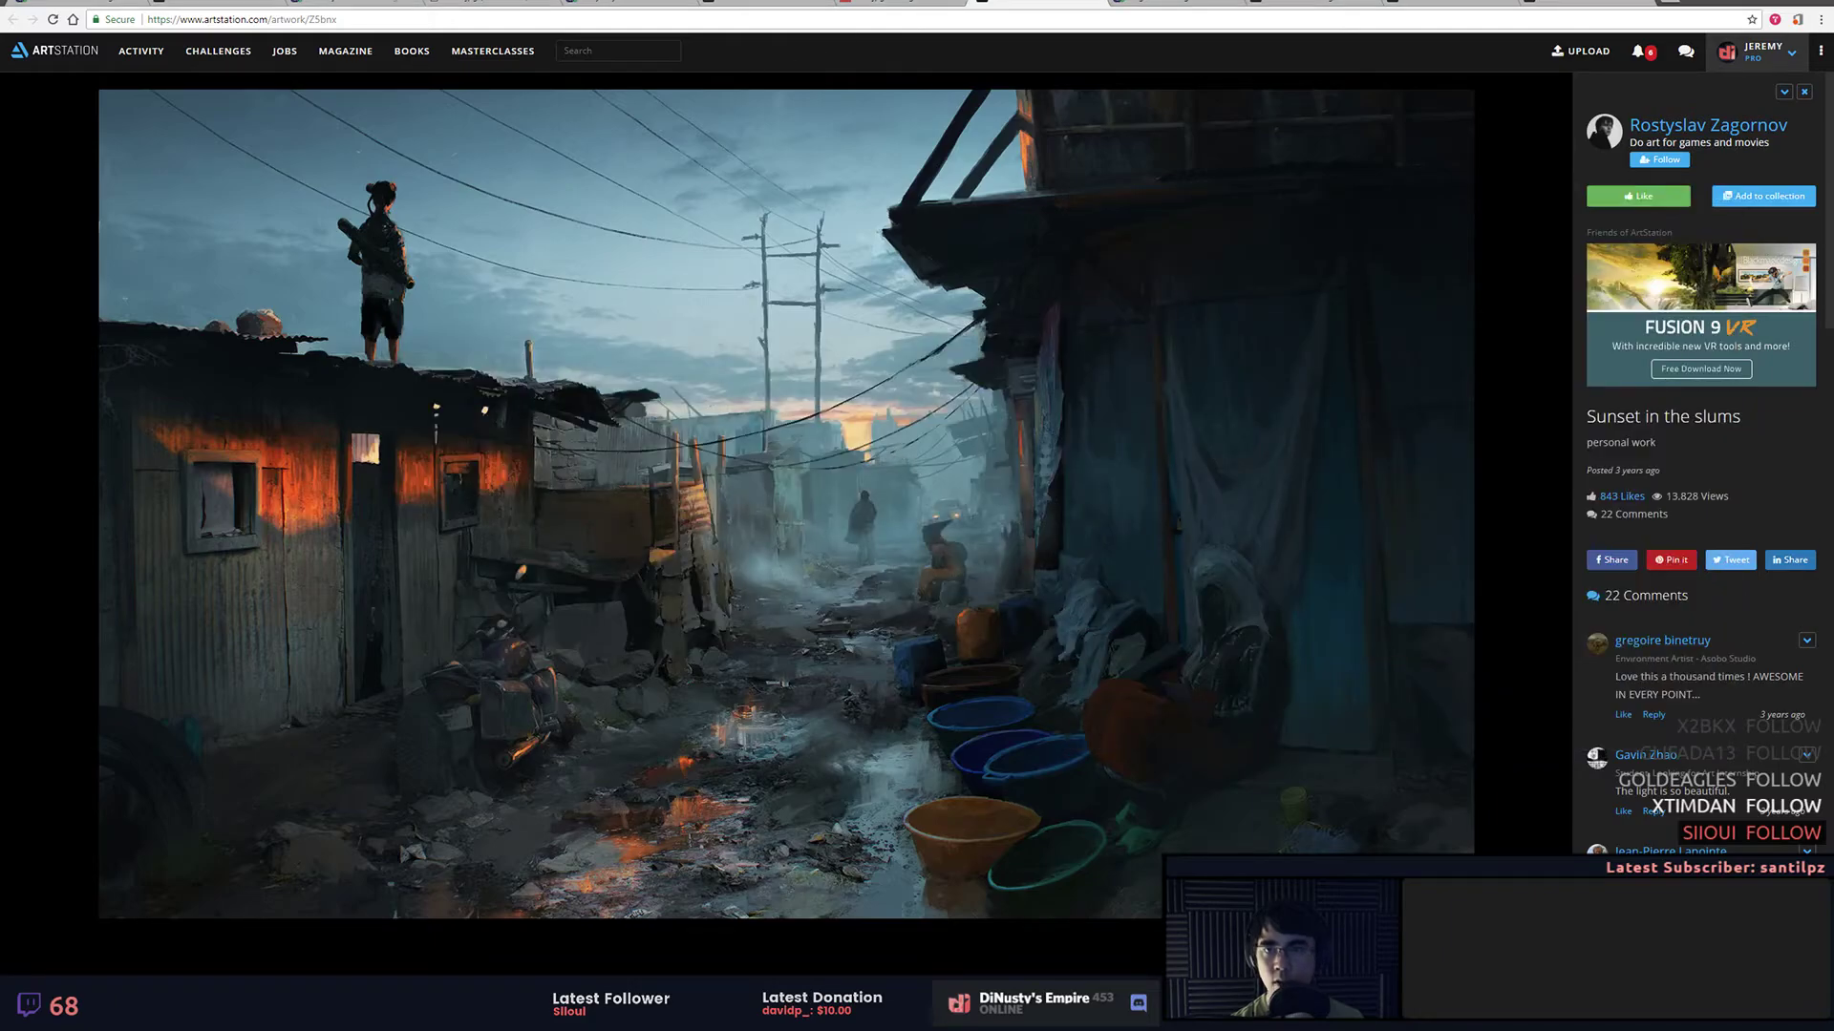
Step: Compare the original WIP.jpg render with the "Sunset in the slums" painting by alternating between the two
{"action": "key", "text": "ctrl+shift+Tab"}
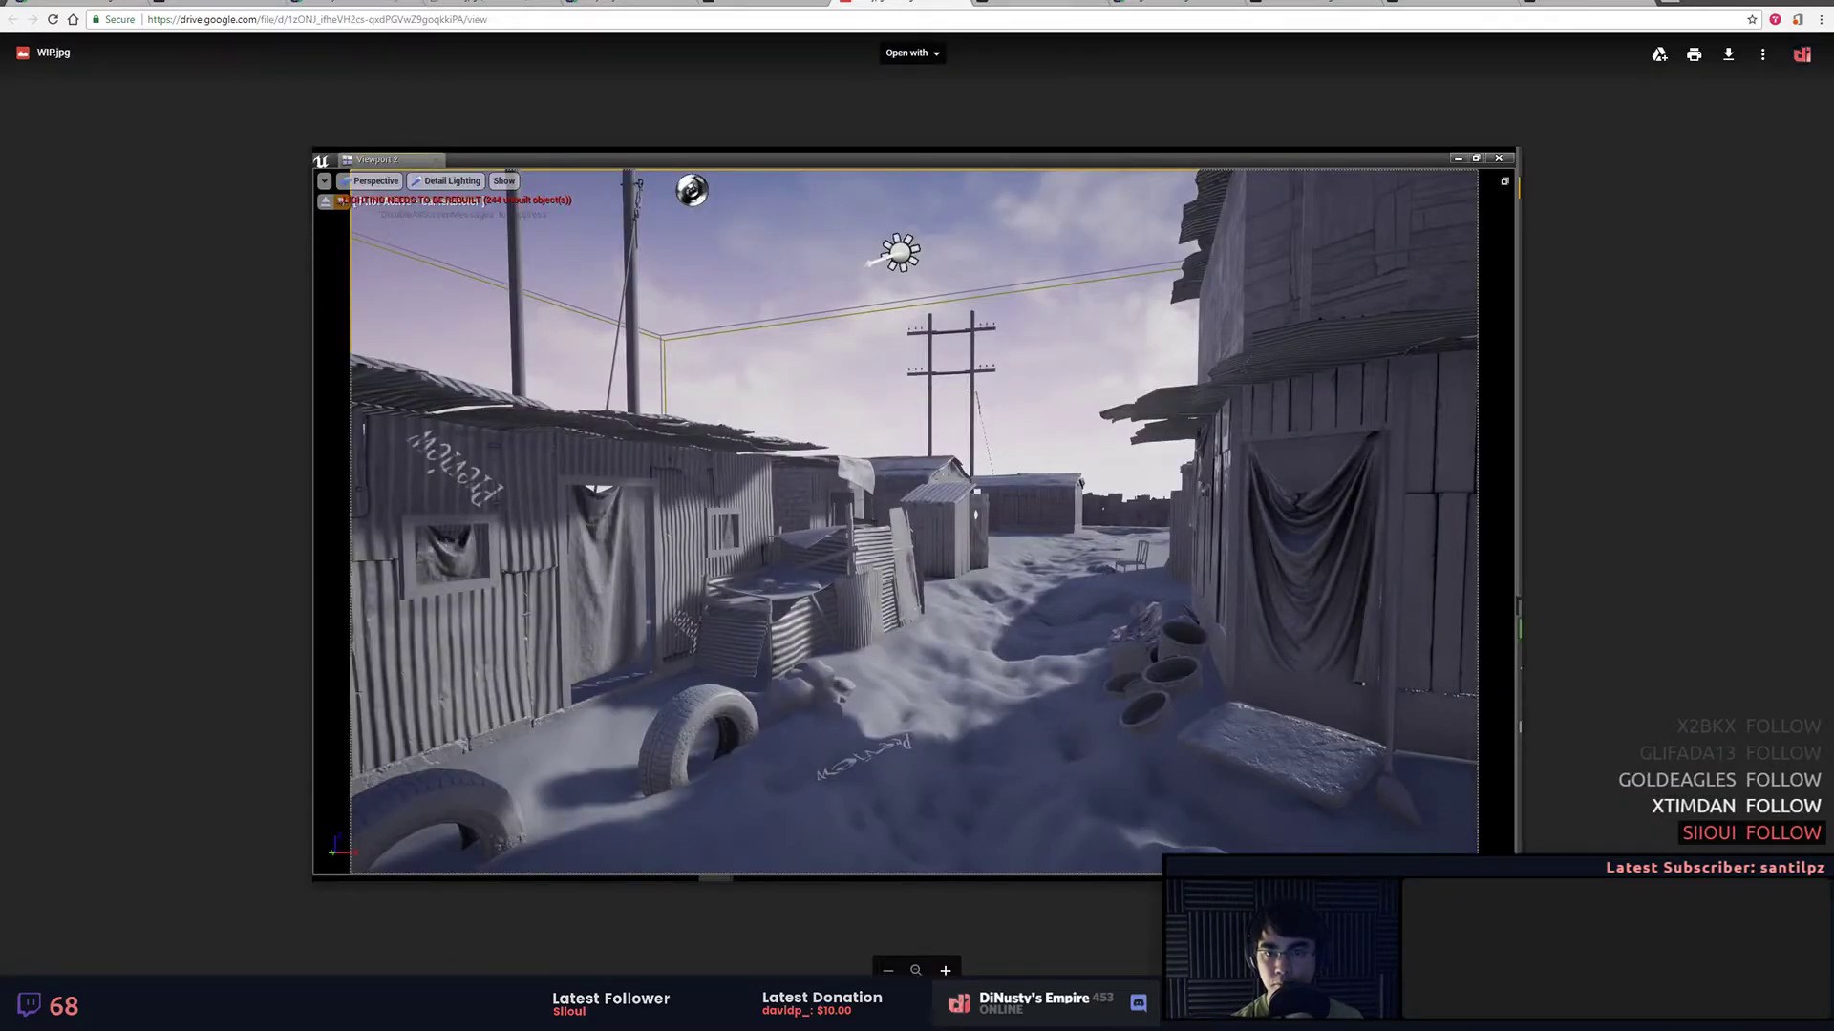
{"action": "key", "text": "ctrl+Tab"}
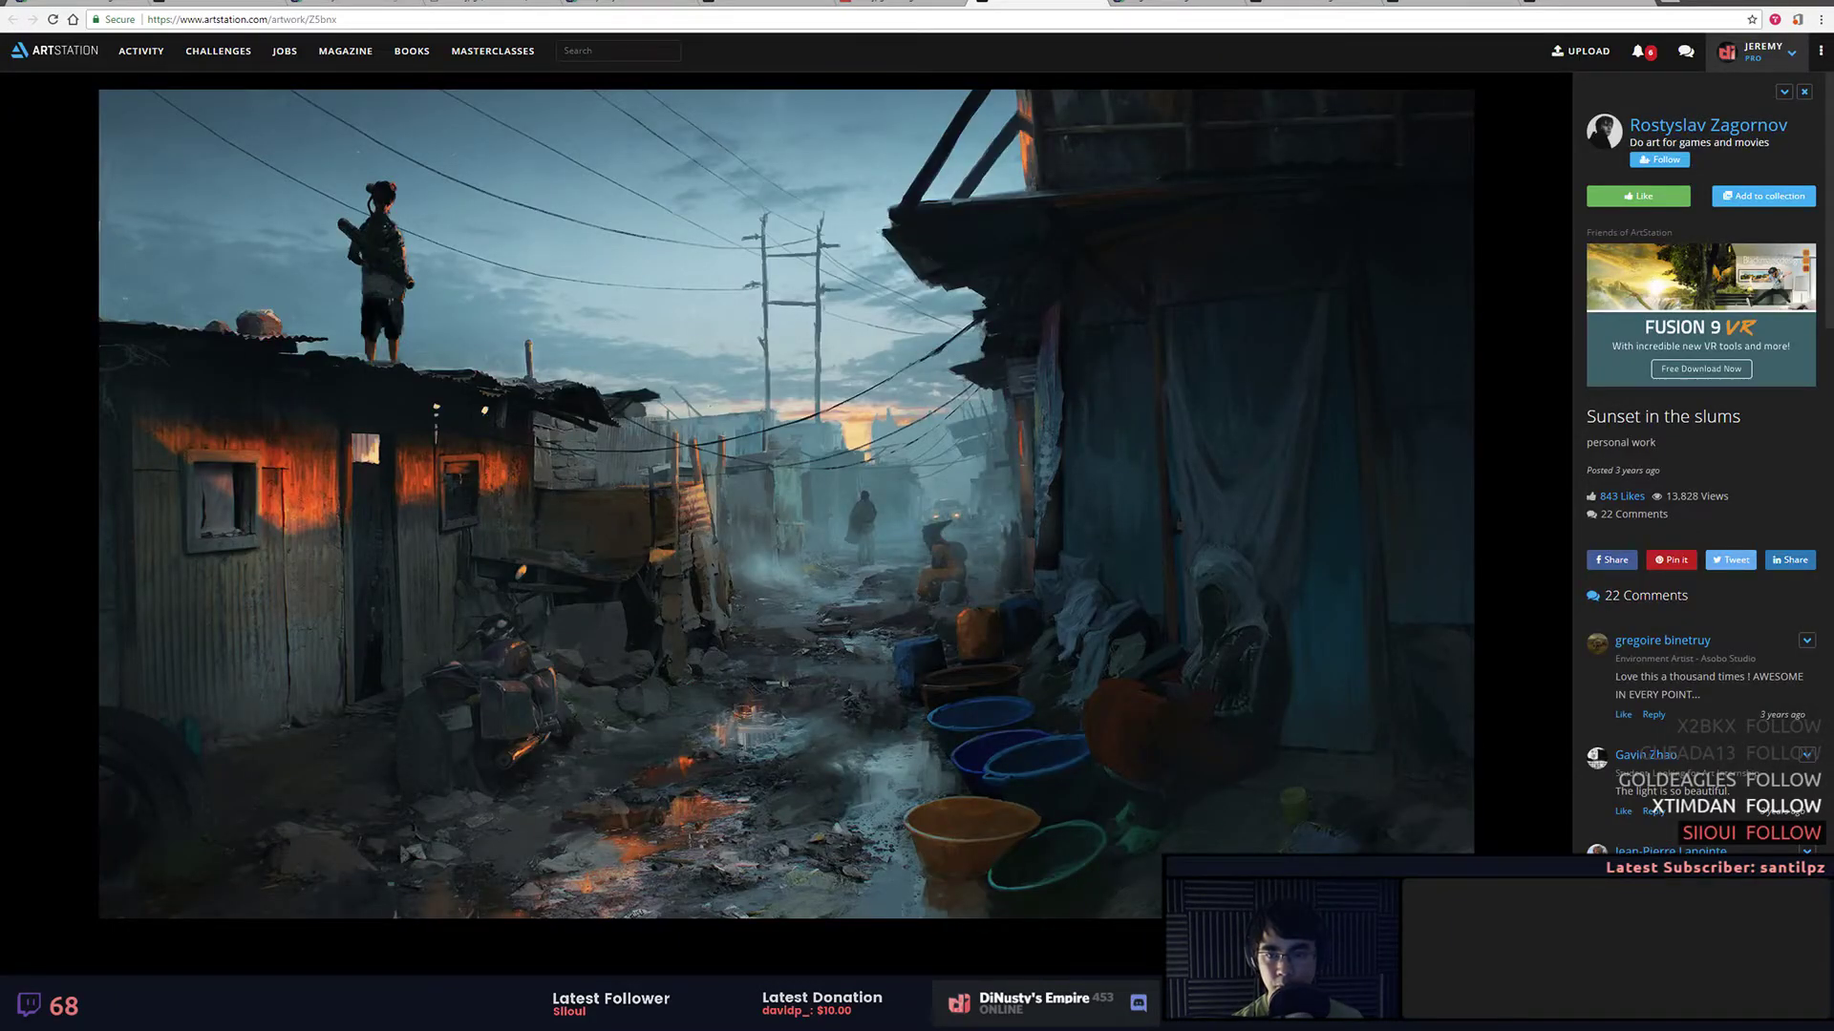
{"action": "key", "text": "ctrl+shift+Tab"}
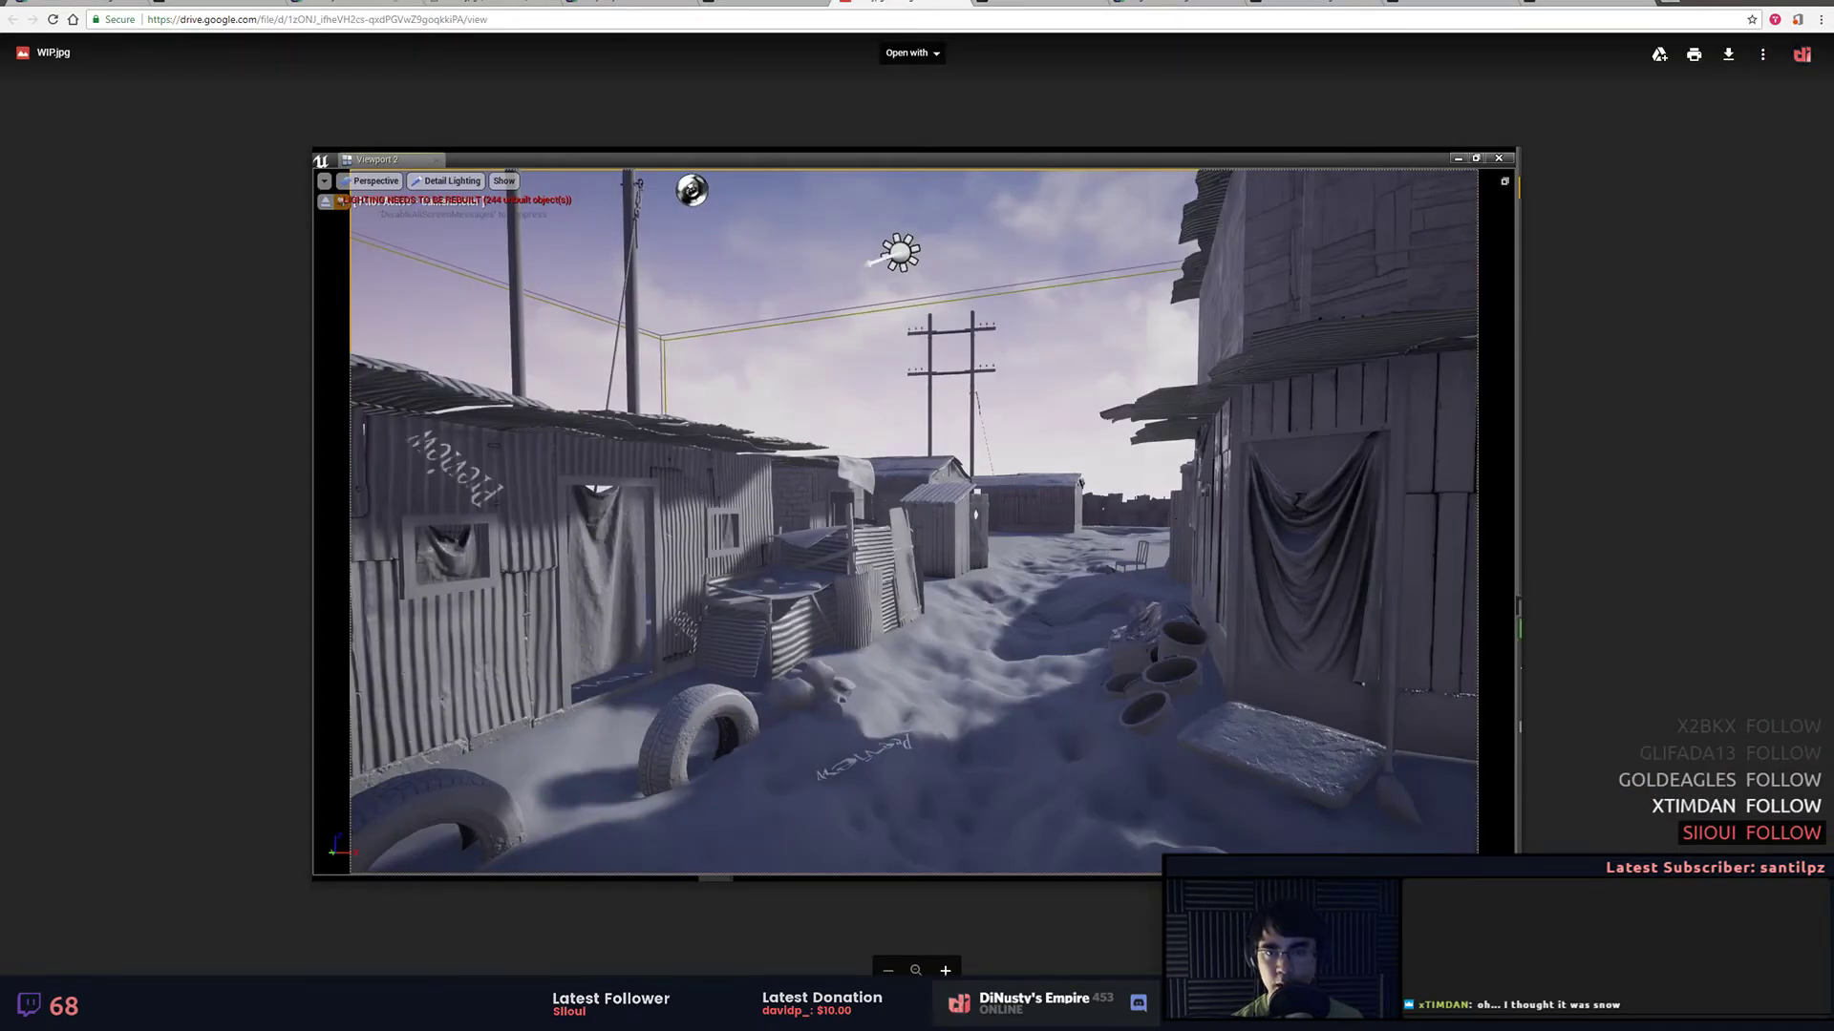
{"action": "key", "text": "ctrl+Tab"}
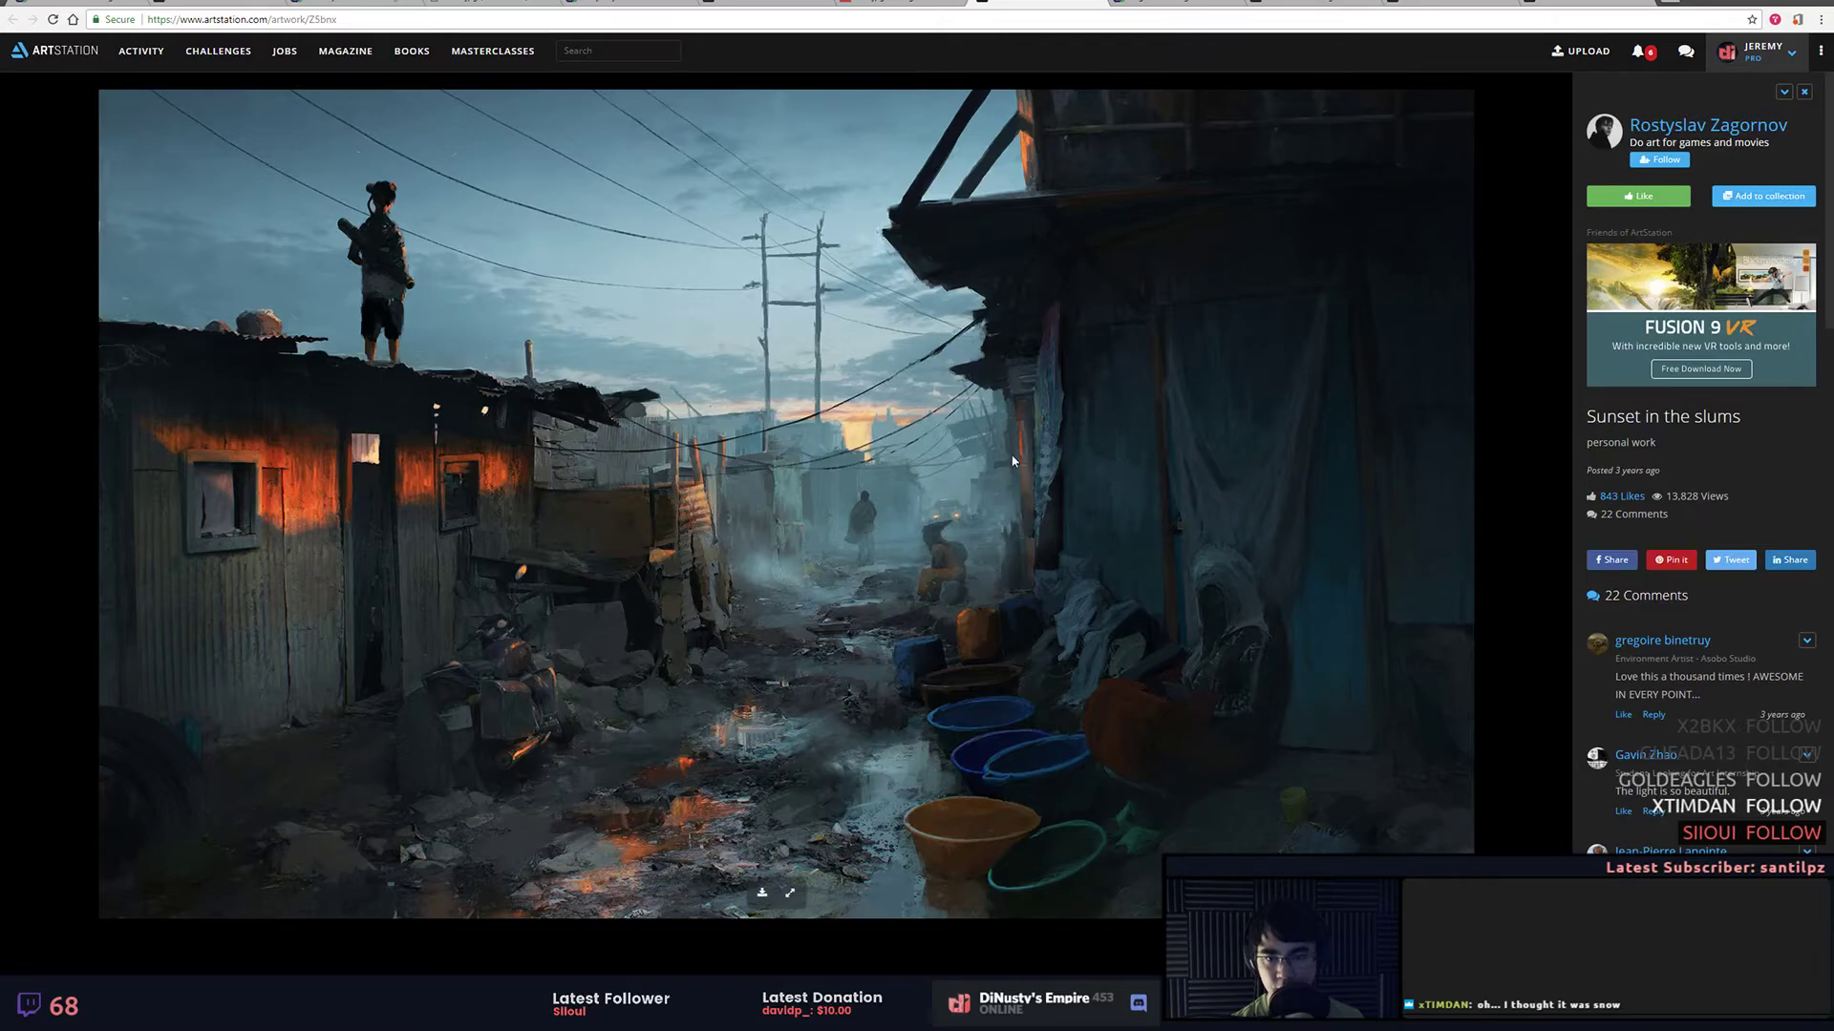
{"action": "key", "text": "ctrl+shift+Tab"}
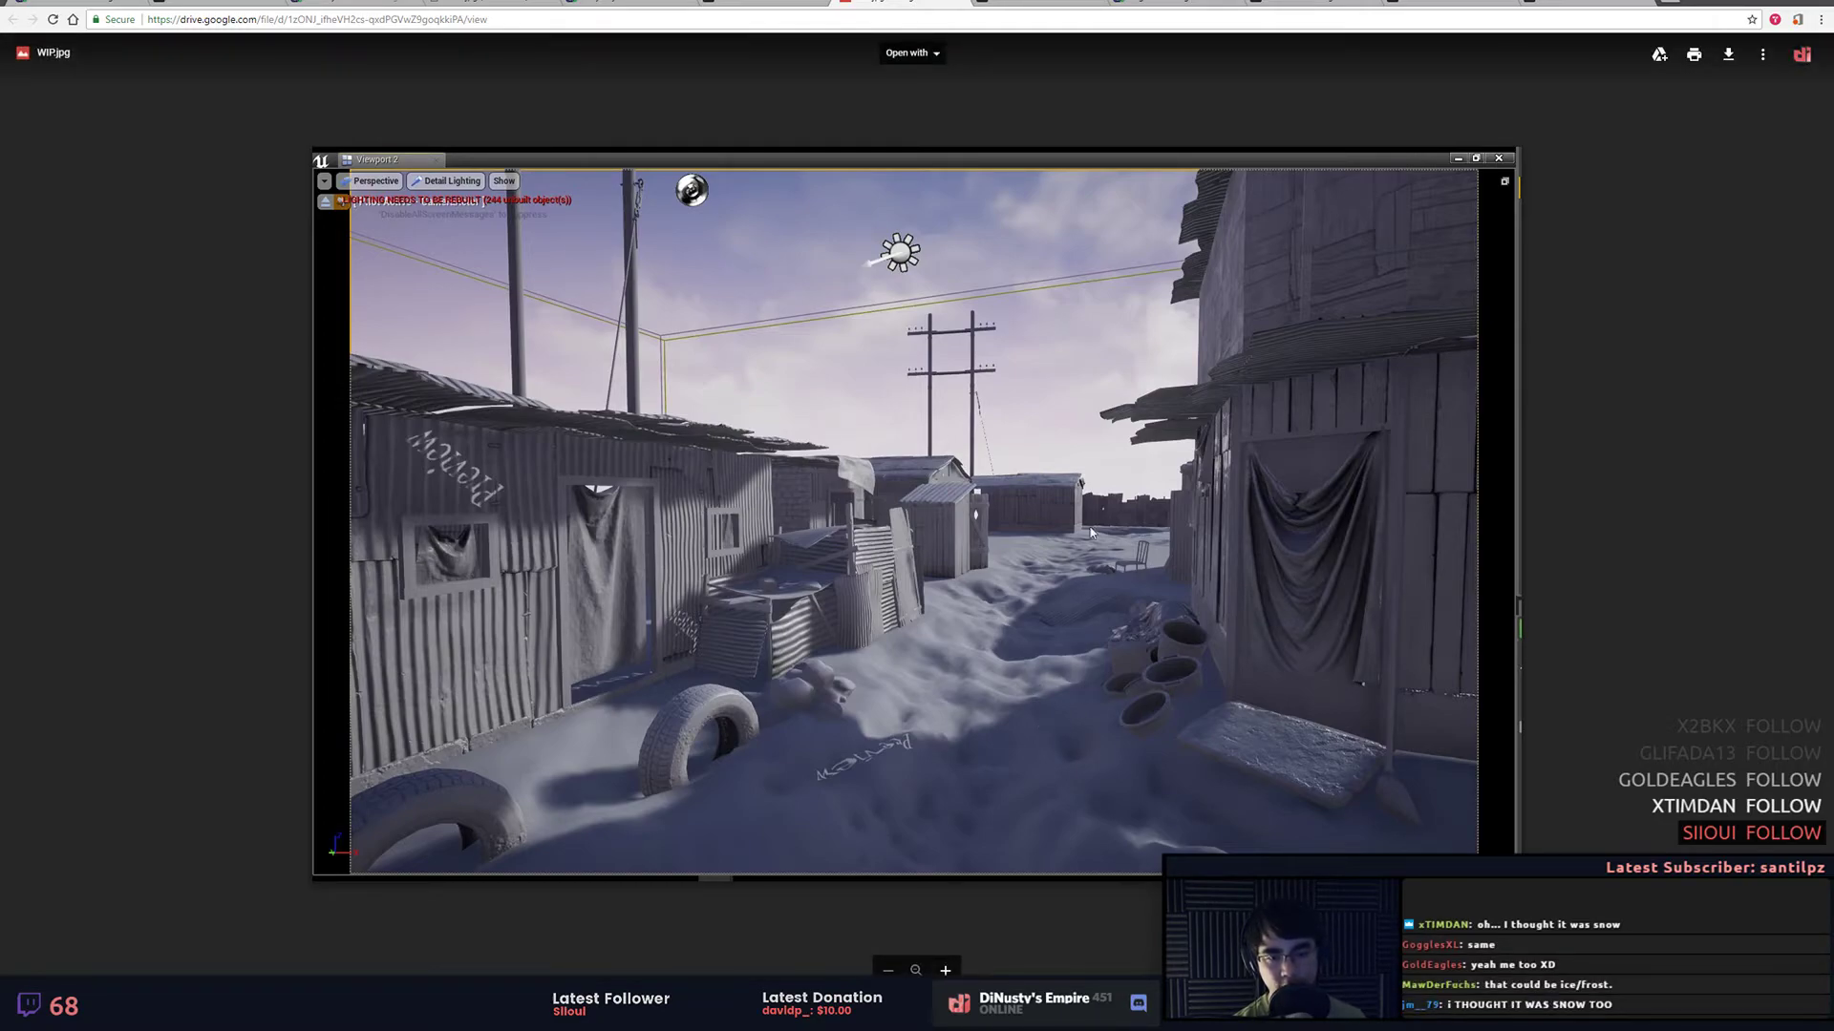
{"action": "left_click", "coordinate": [981, 5]}
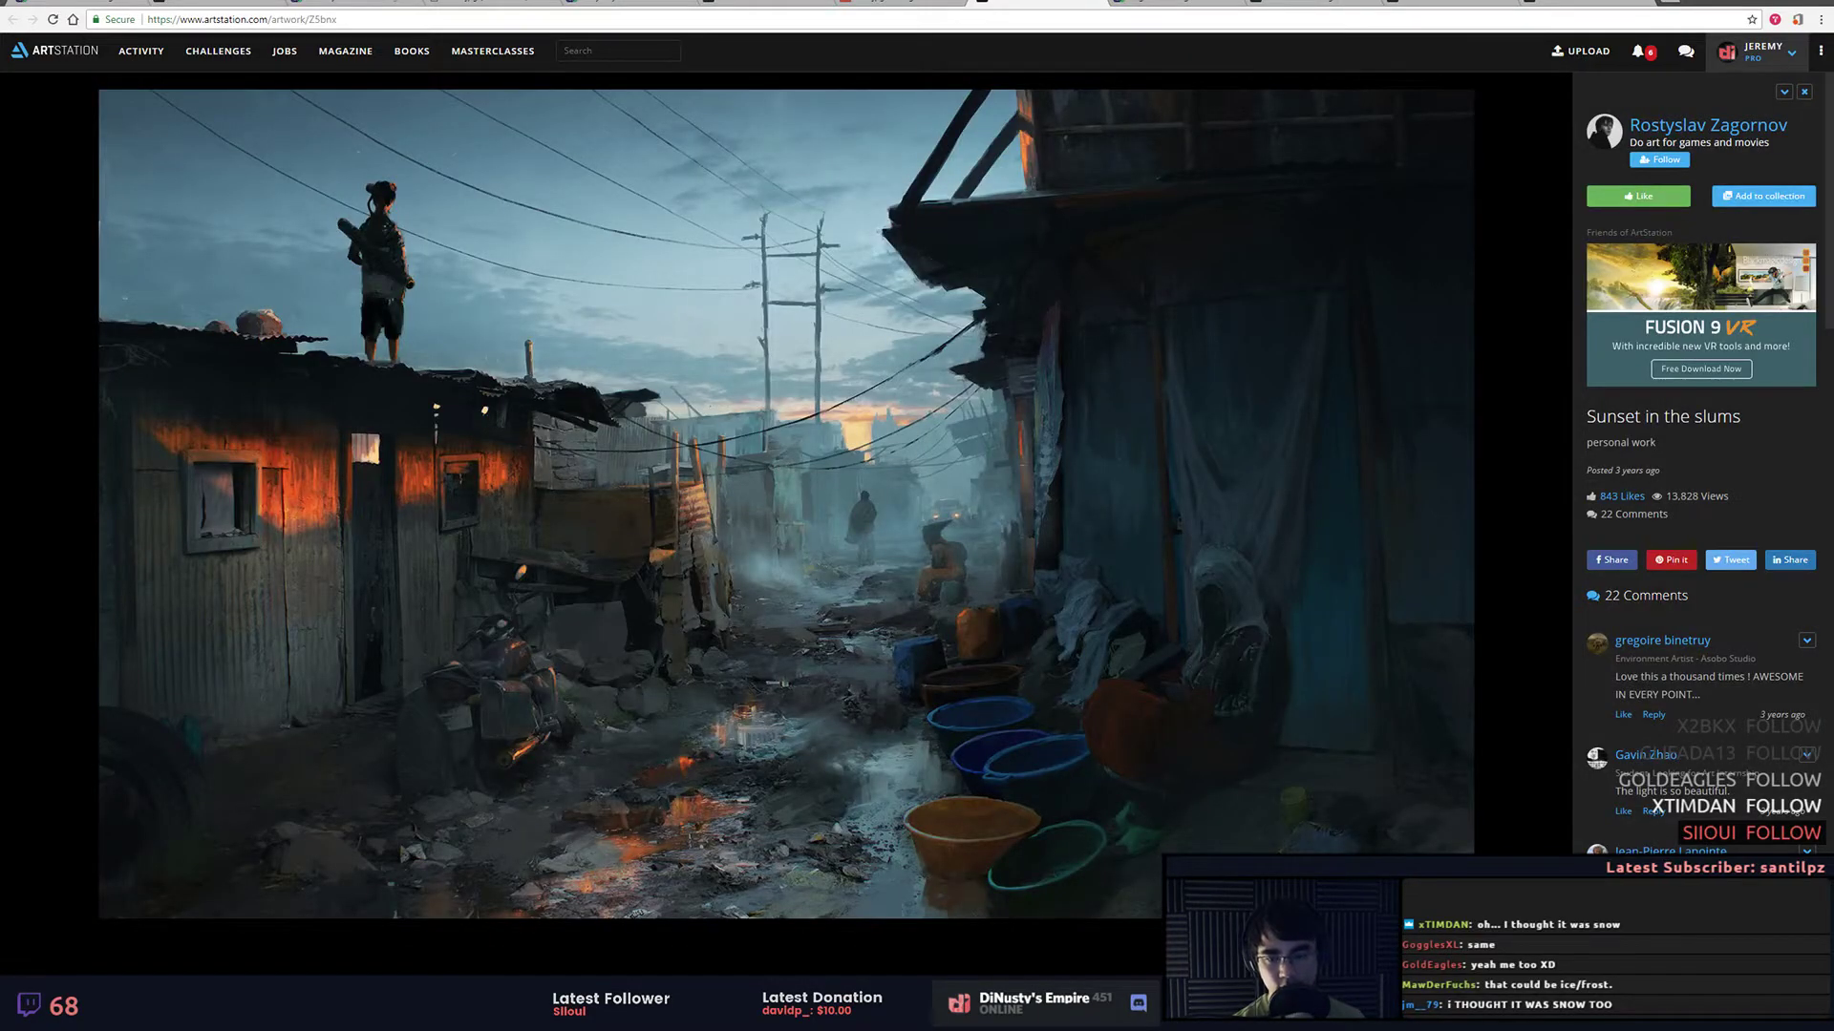
{"action": "left_click", "coordinate": [900, 3]}
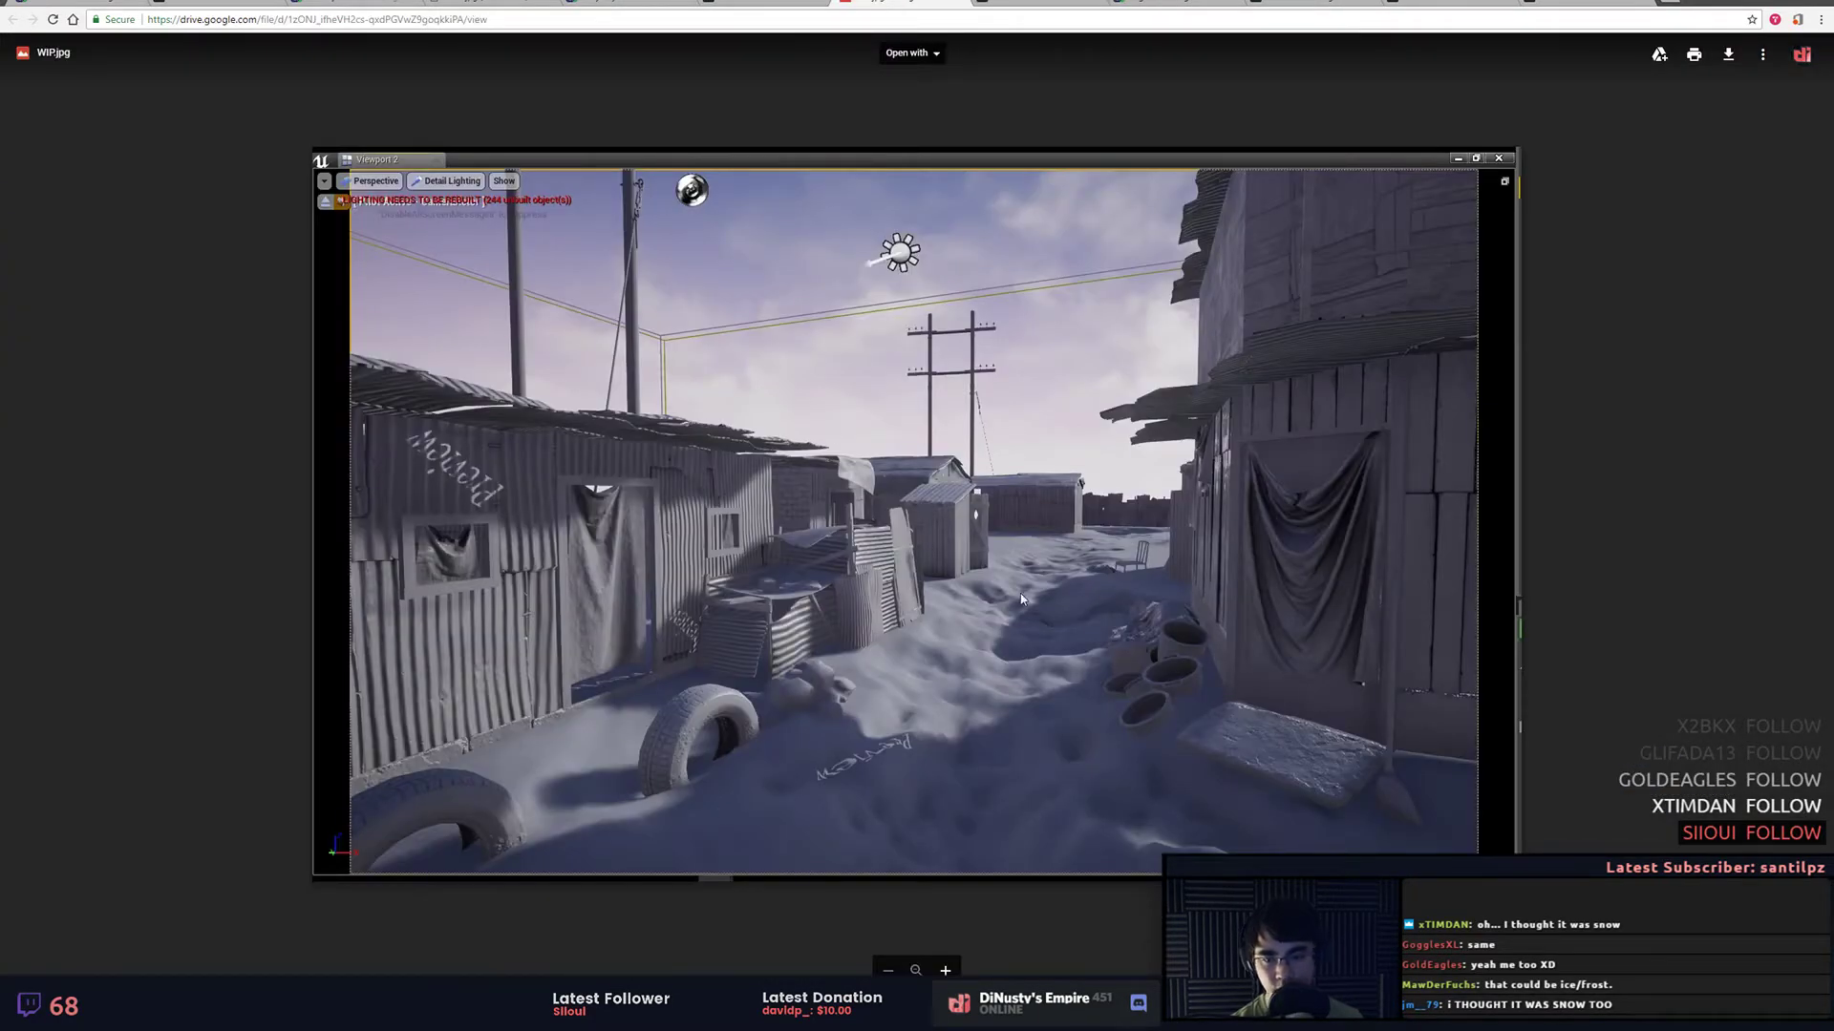
{"action": "left_click", "coordinate": [998, 5]}
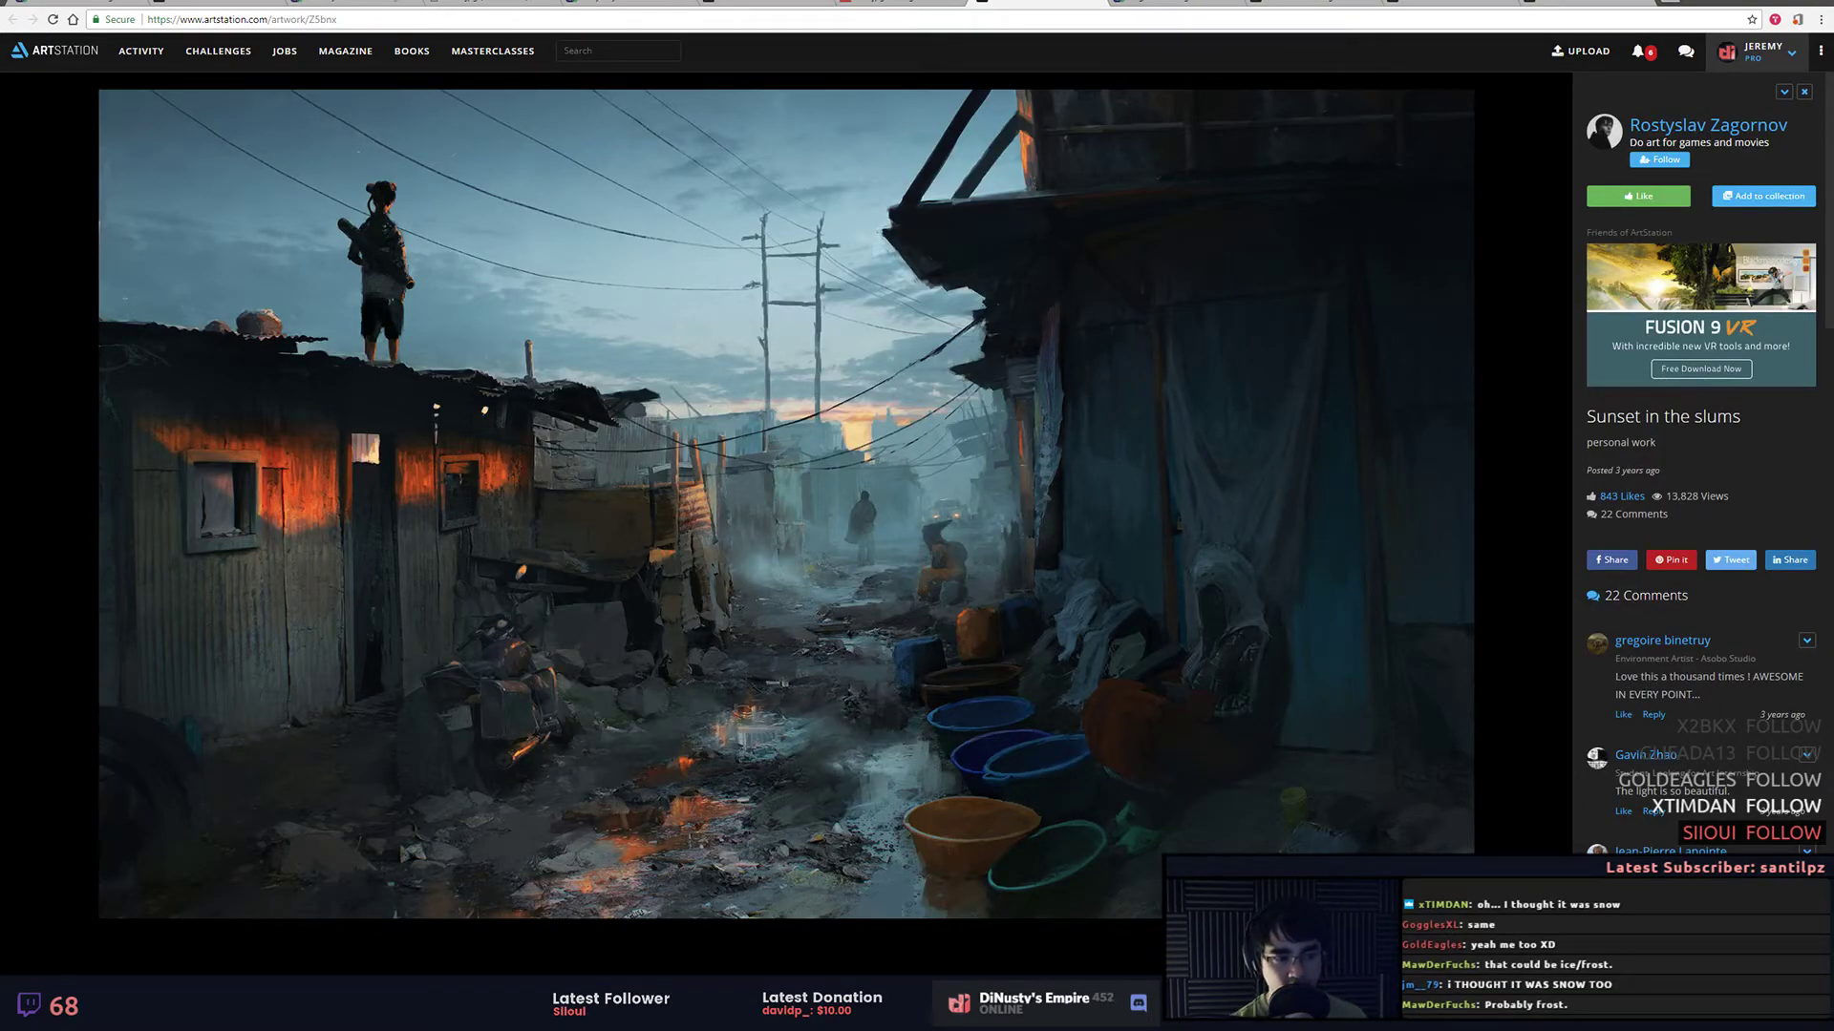
Step: Open the next submission, the Imgur post with the desert ruins render
{"action": "left_click", "coordinate": [1177, 3]}
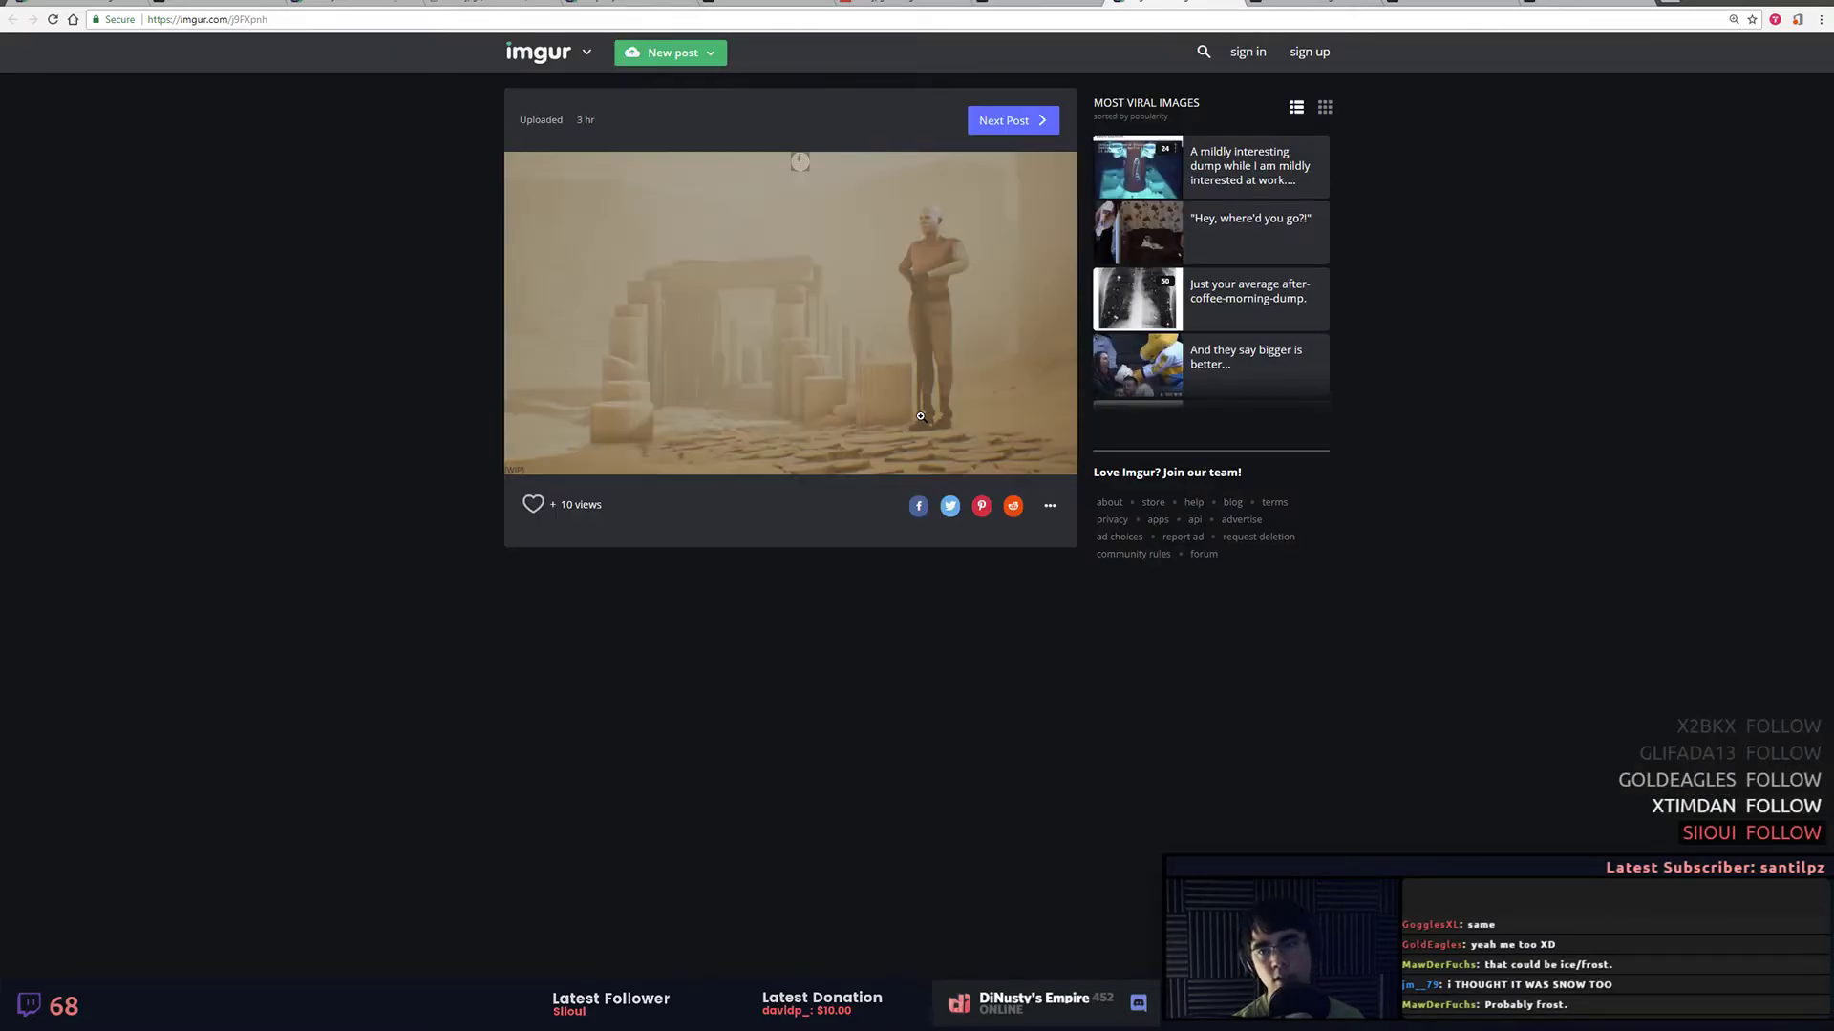
Step: Examine the enlarged desert ruins render and check the stream-critique channel in Discord
{"action": "left_click", "coordinate": [922, 418]}
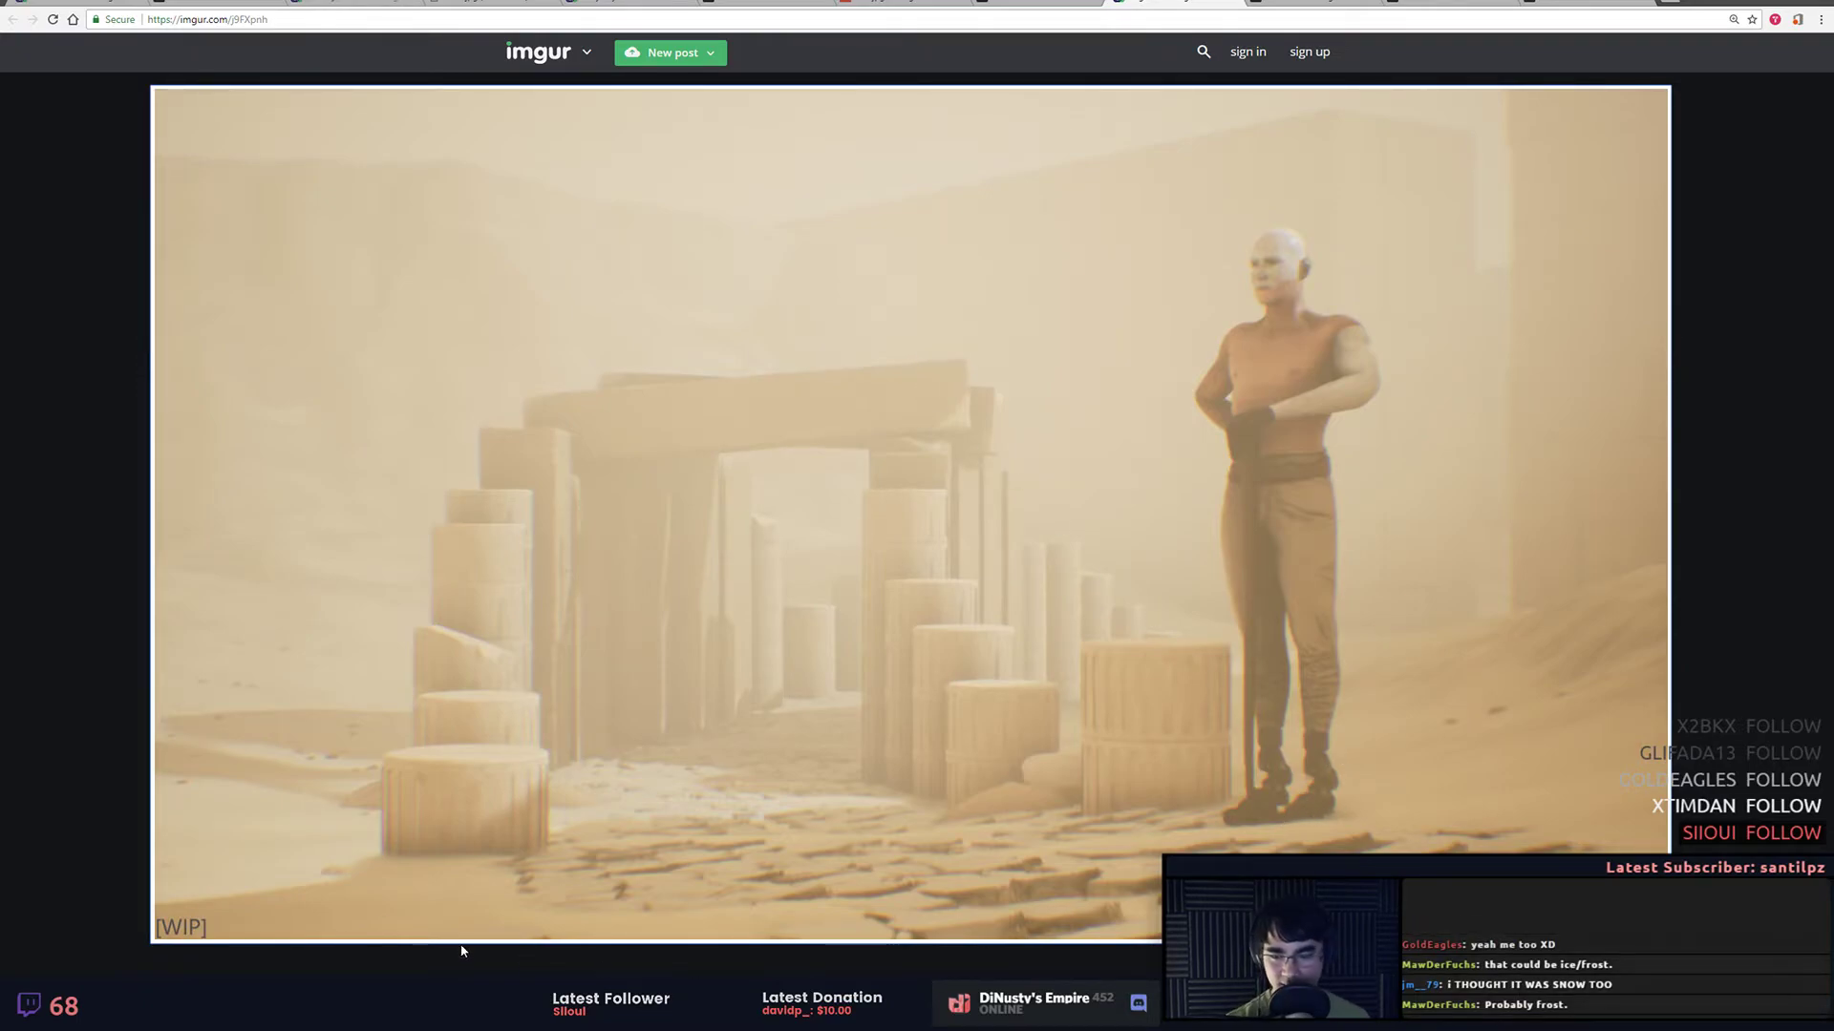
{"action": "key", "text": "alt+Tab"}
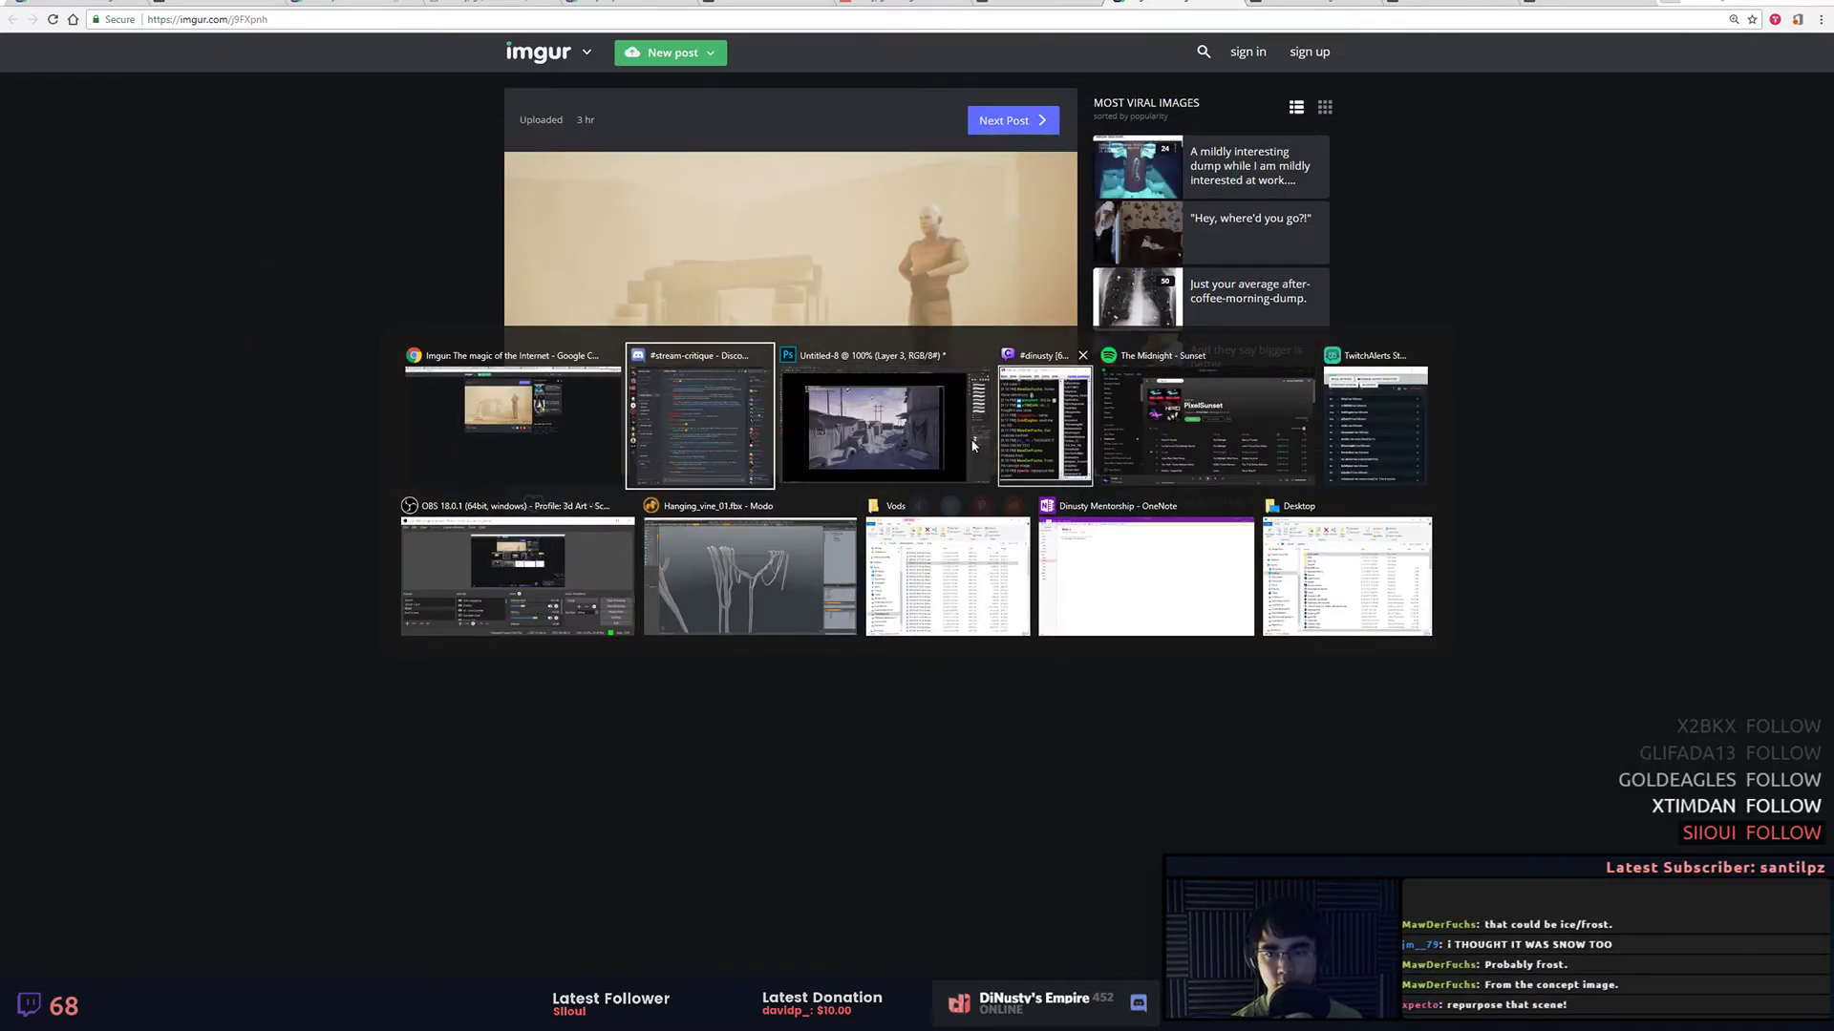
{"action": "left_click", "coordinate": [721, 423]}
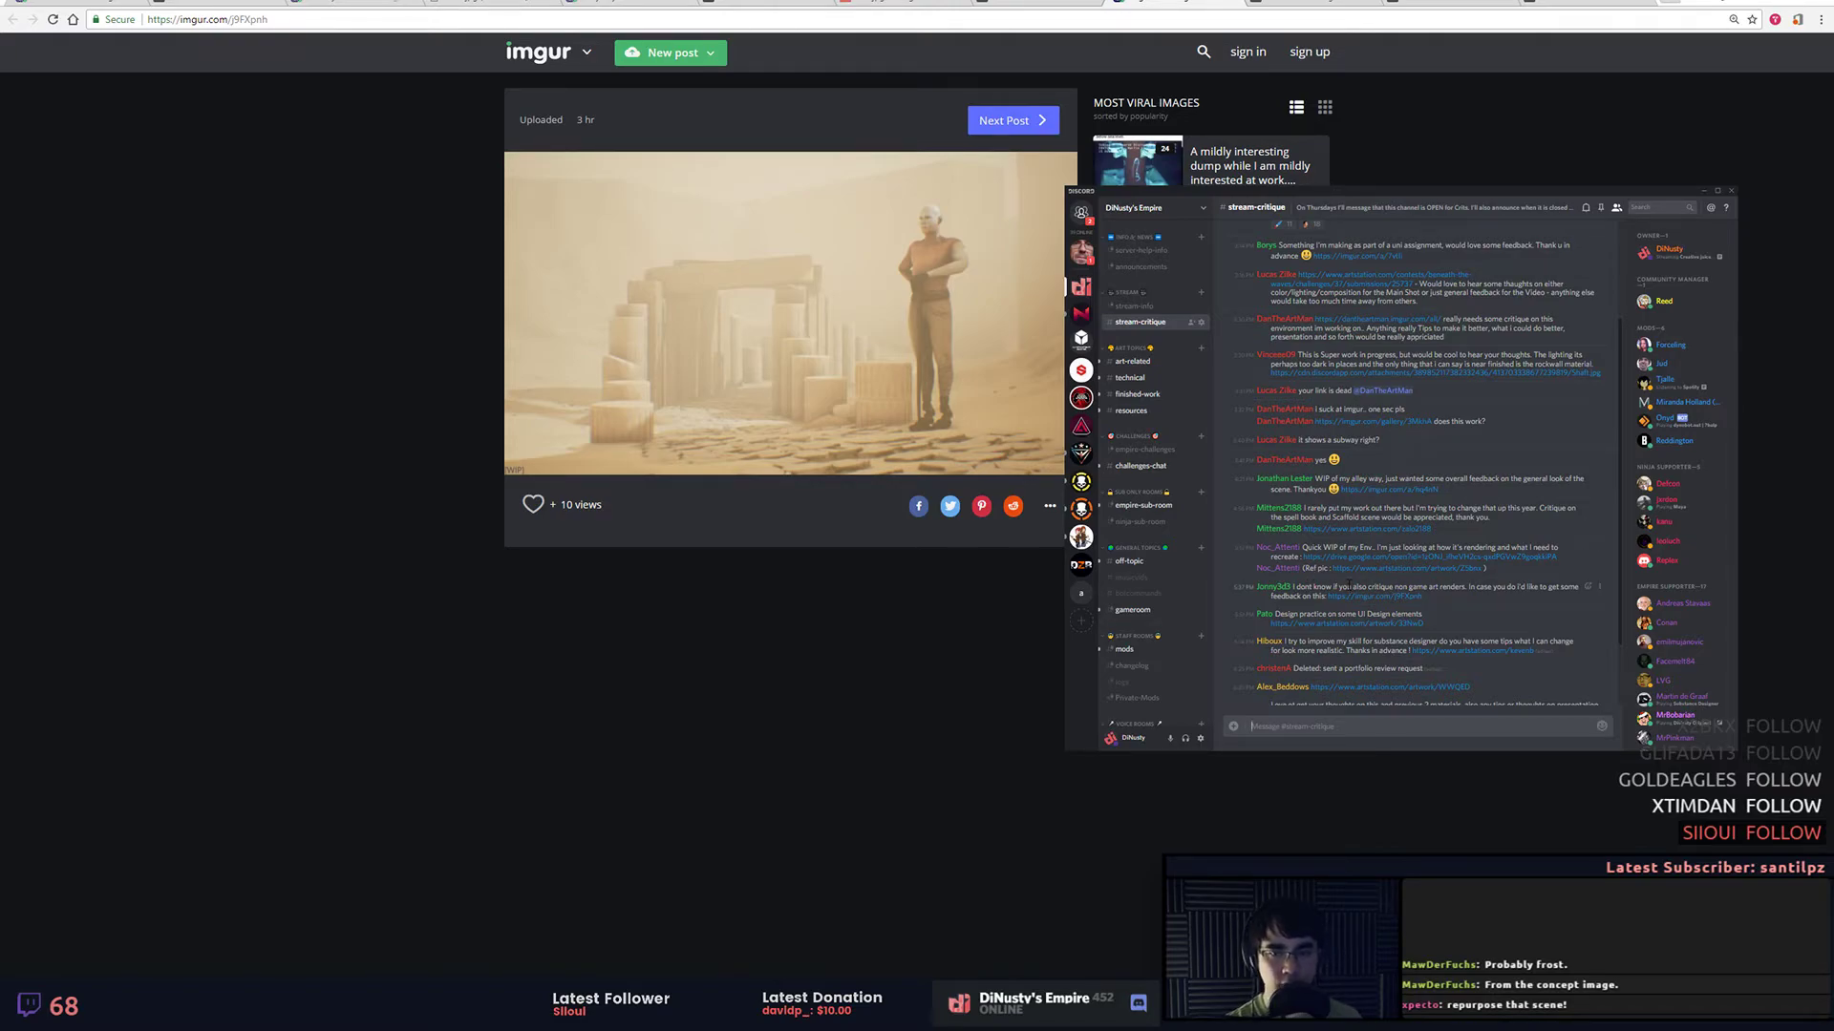
{"action": "left_click", "coordinate": [798, 319]}
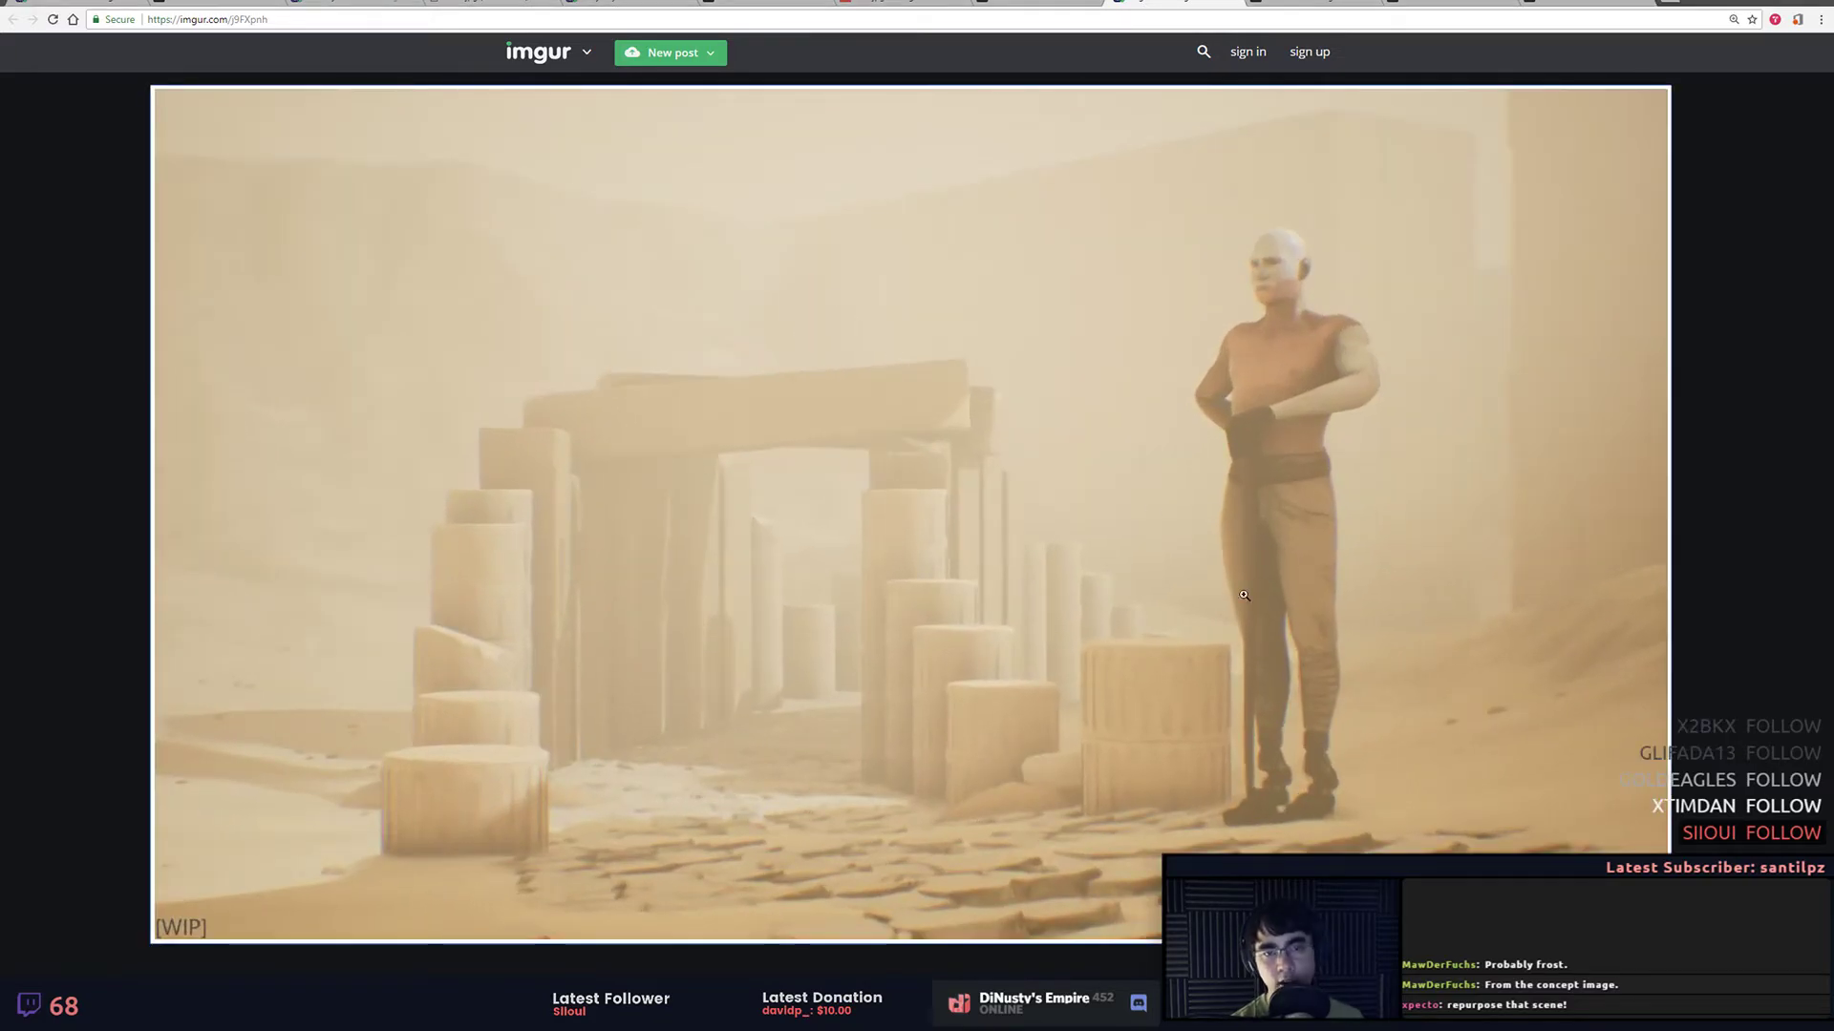
Step: Copy the enlarged desert ruins render and switch to Photoshop to paste it over the shanty-town document
{"action": "right_click", "coordinate": [777, 509]}
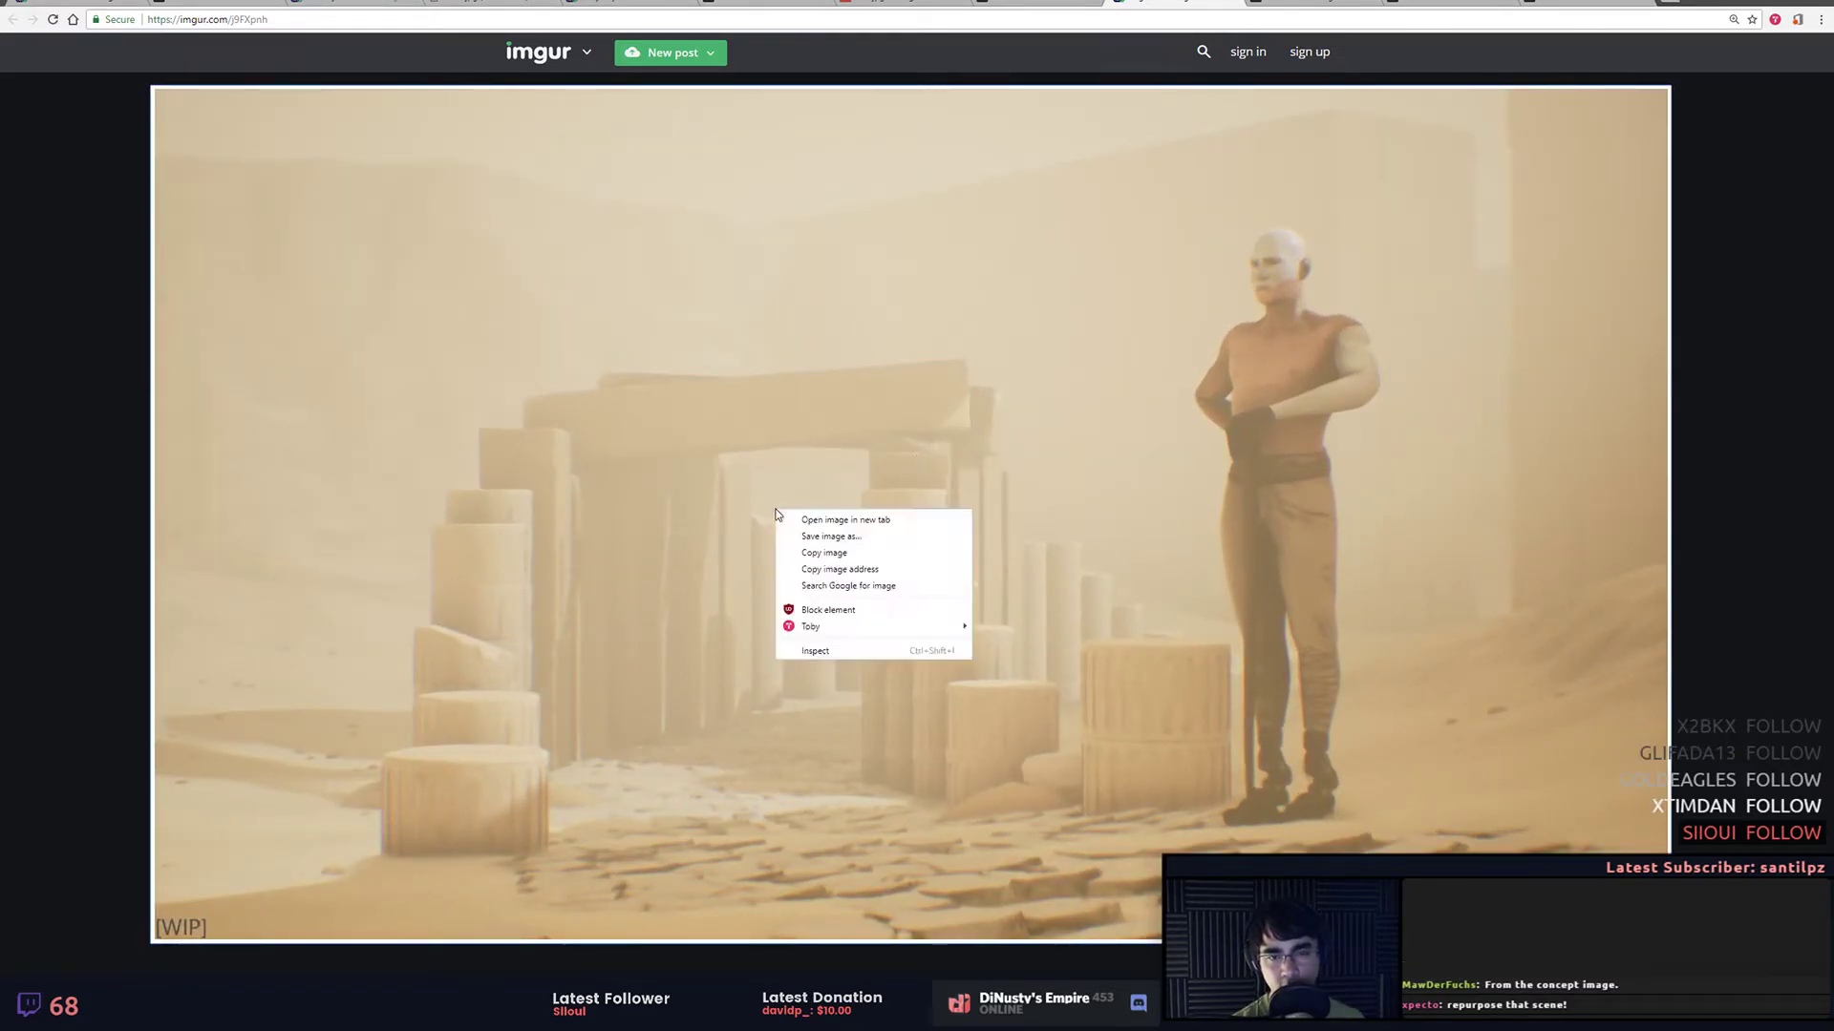
{"action": "left_click", "coordinate": [874, 554]}
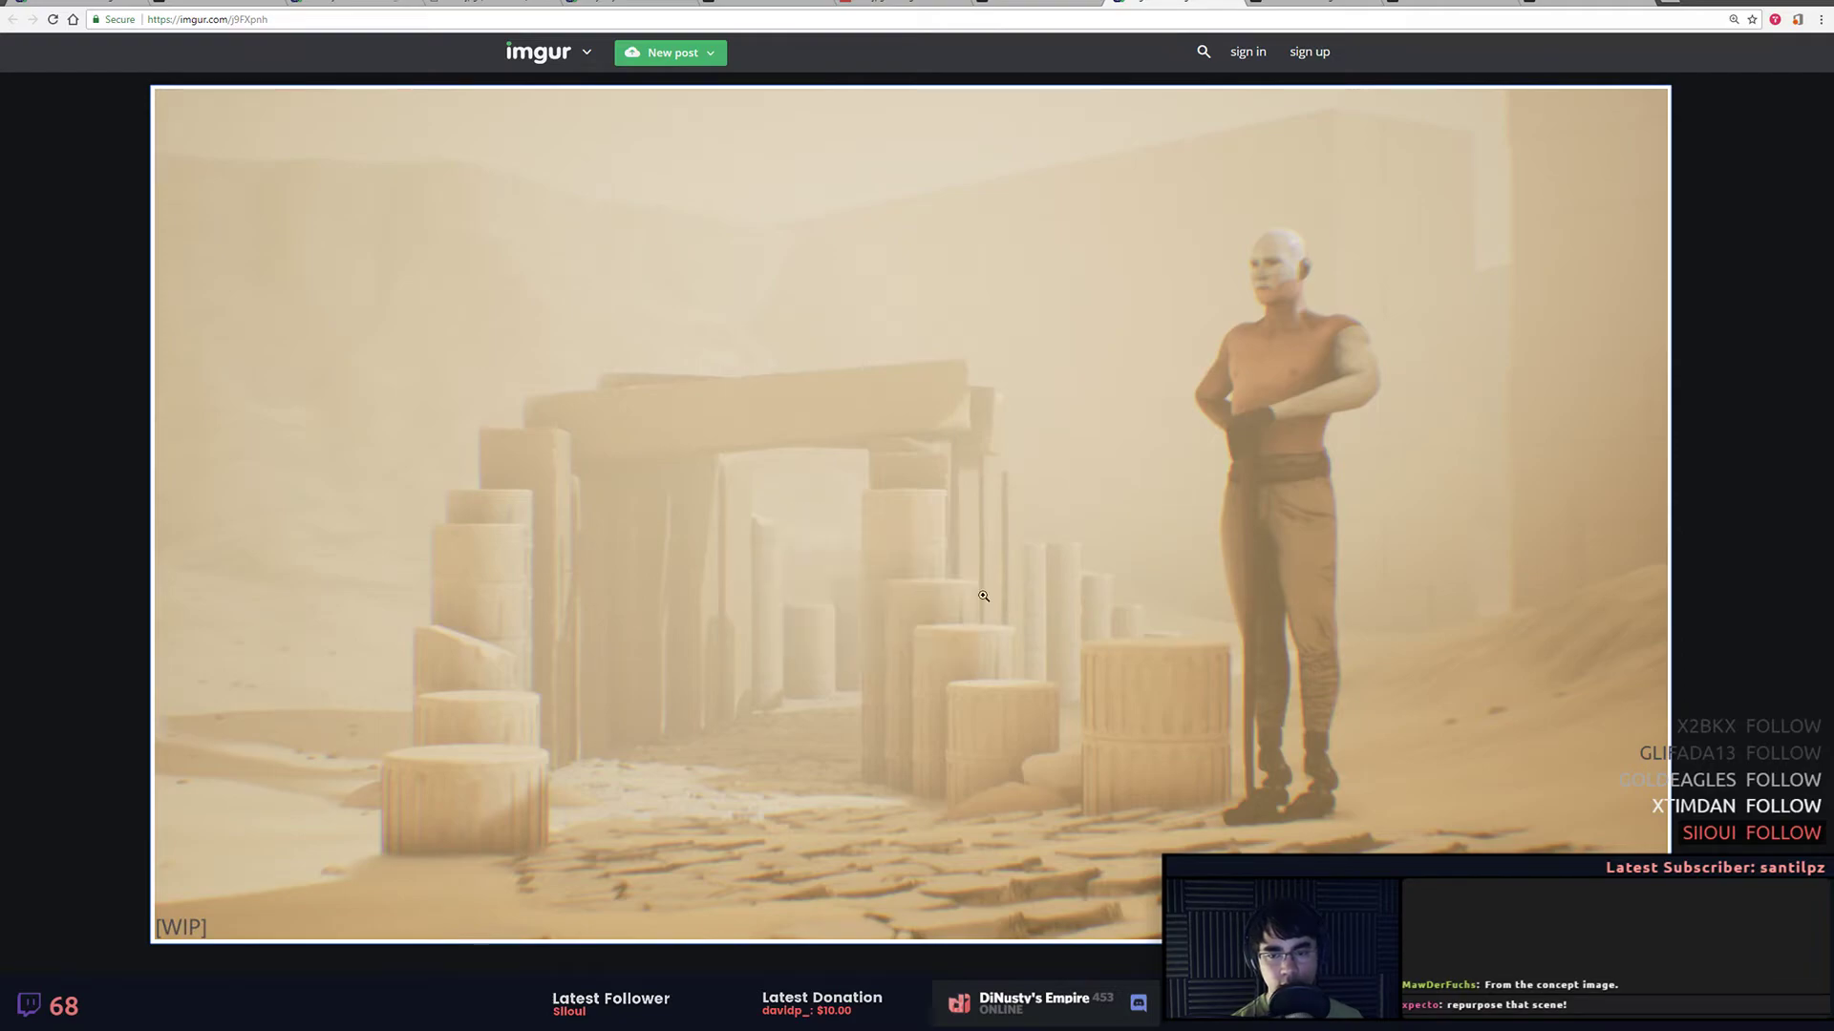
{"action": "key", "text": "alt+Tab"}
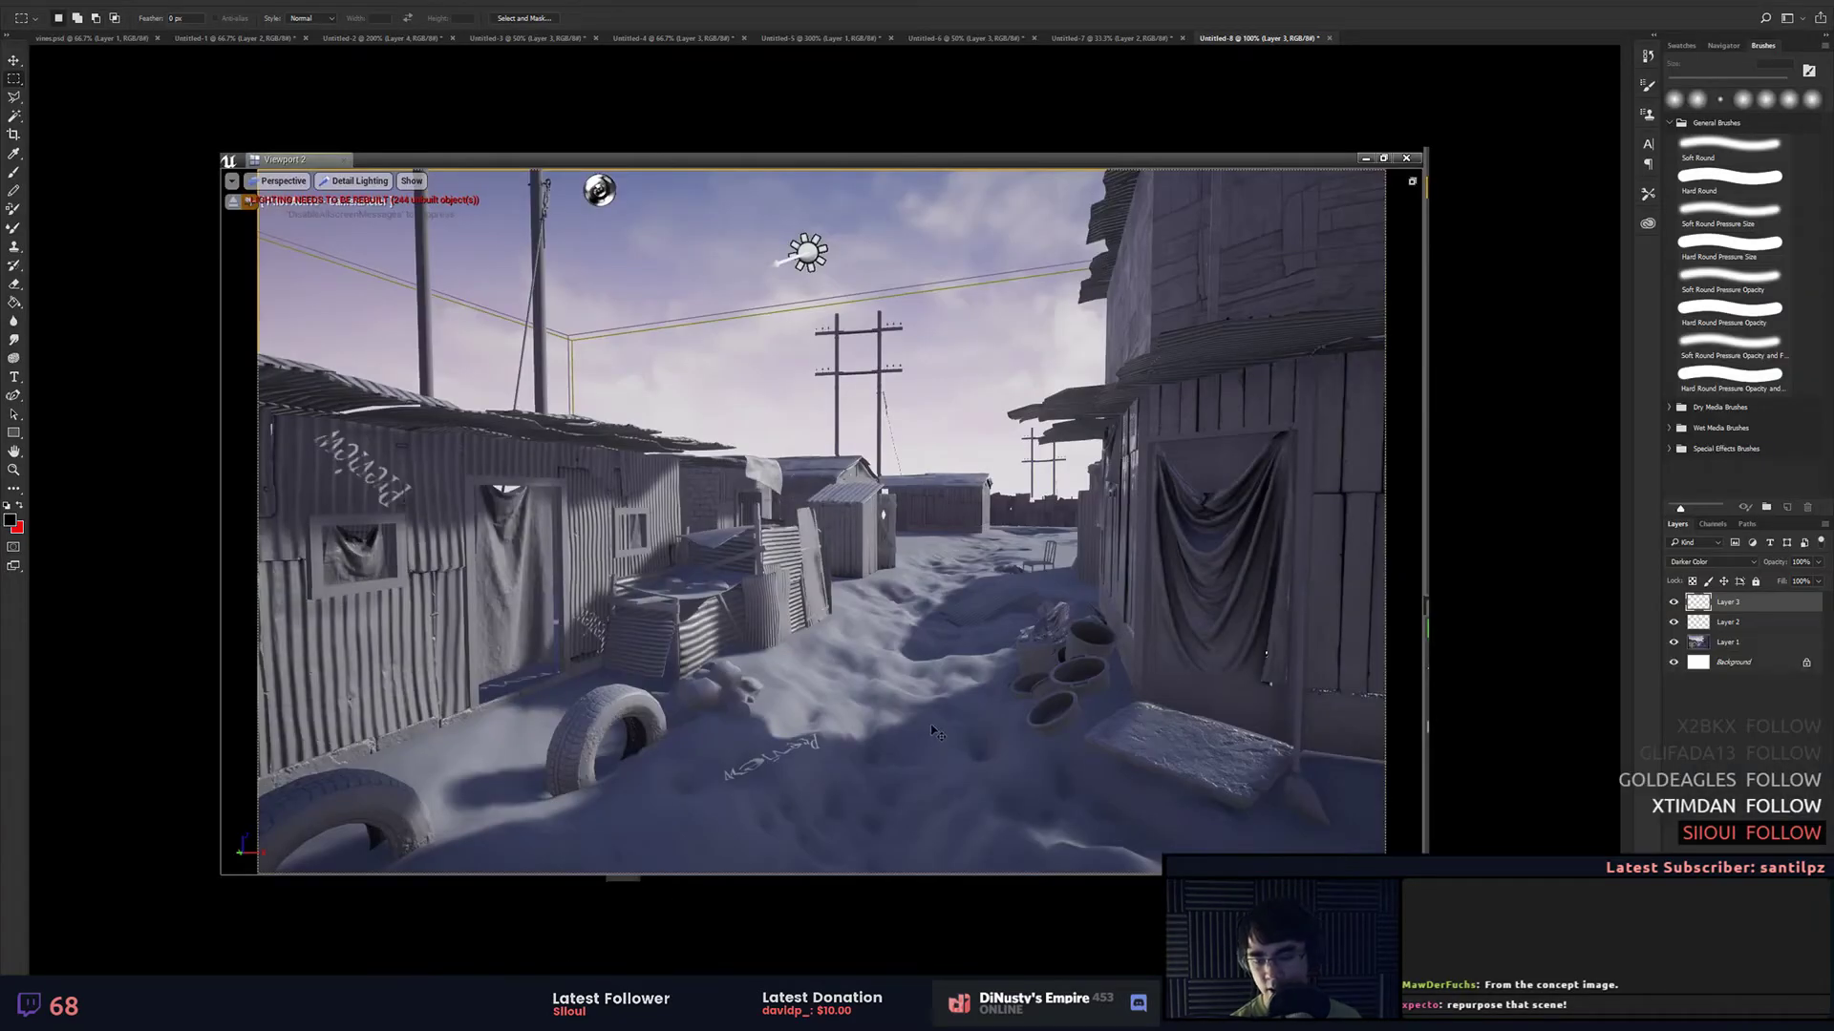
{"action": "key", "text": "ctrl+v"}
Step: Scale the pasted ruins render down to about 88% so it fits the canvas width
{"action": "key", "text": "ctrl+t"}
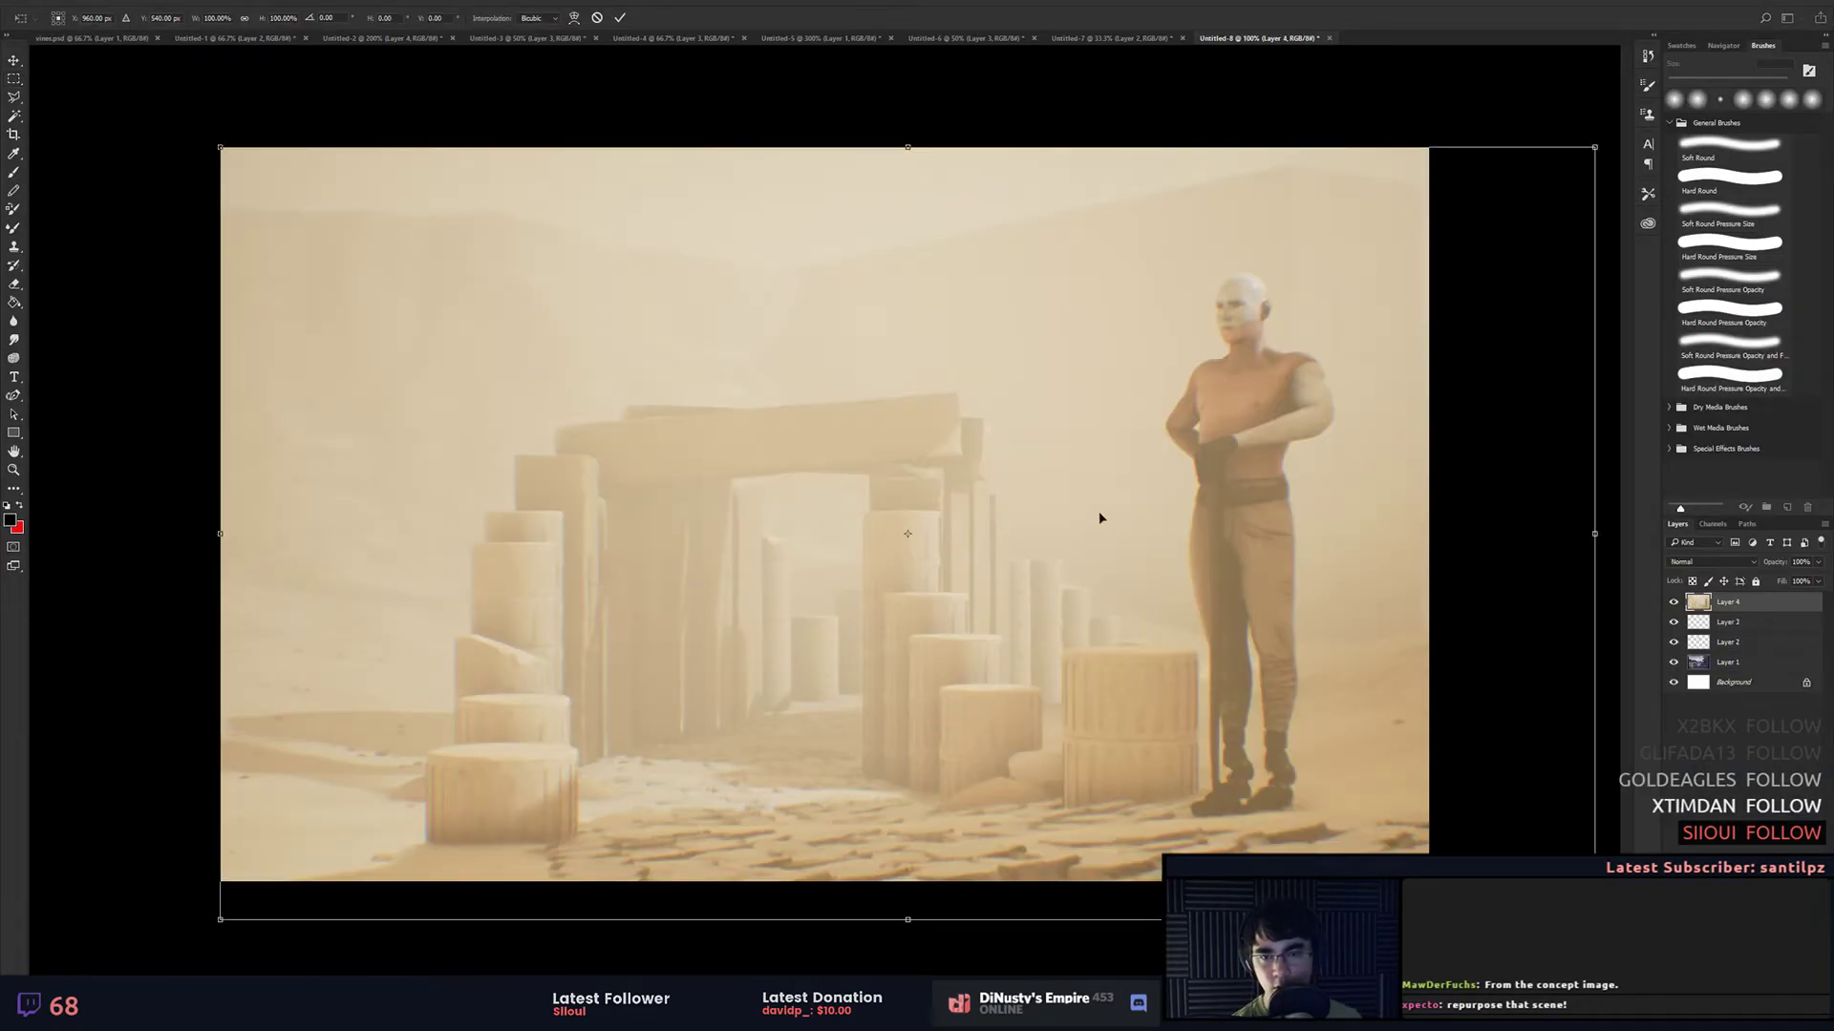
{"action": "left_click_drag", "start_coordinate": [1595, 919], "coordinate": [1426, 825]}
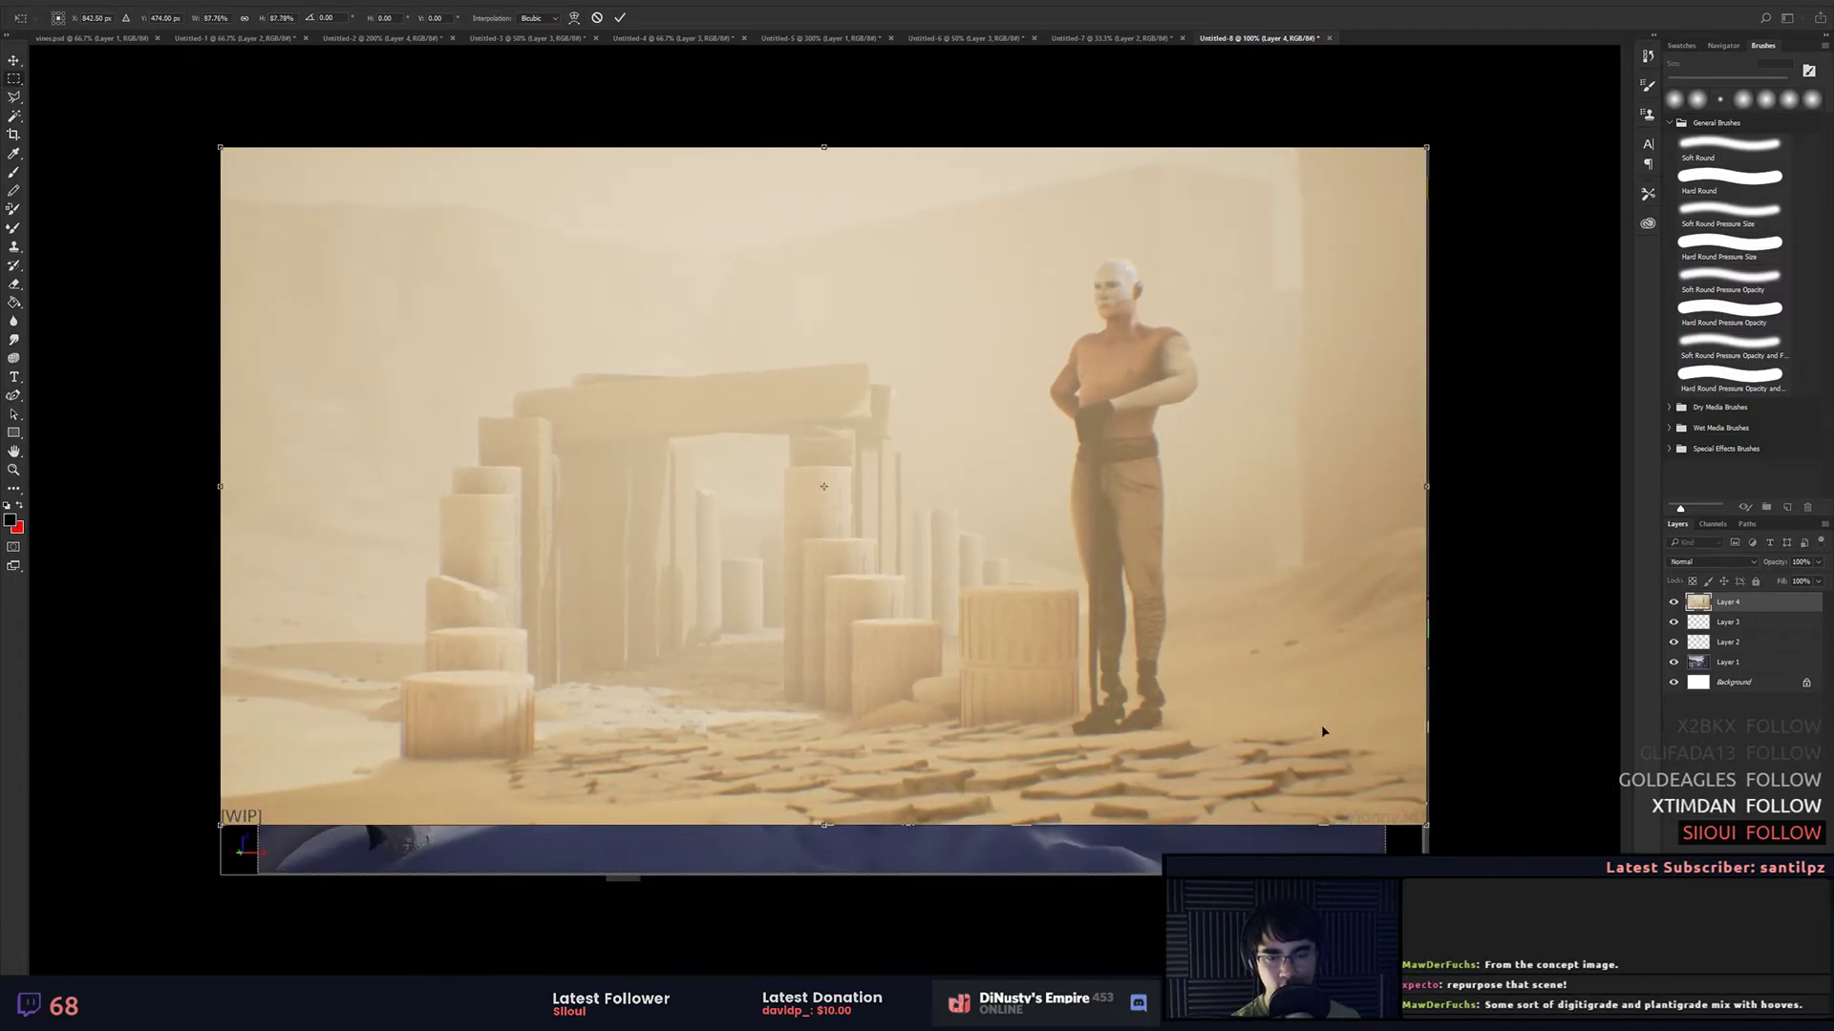
{"action": "key", "text": "Return"}
Step: Boost the render's contrast with Levels, setting input black to 49, midtones to about 0.78 and white to 238
{"action": "key", "text": "ctrl+l"}
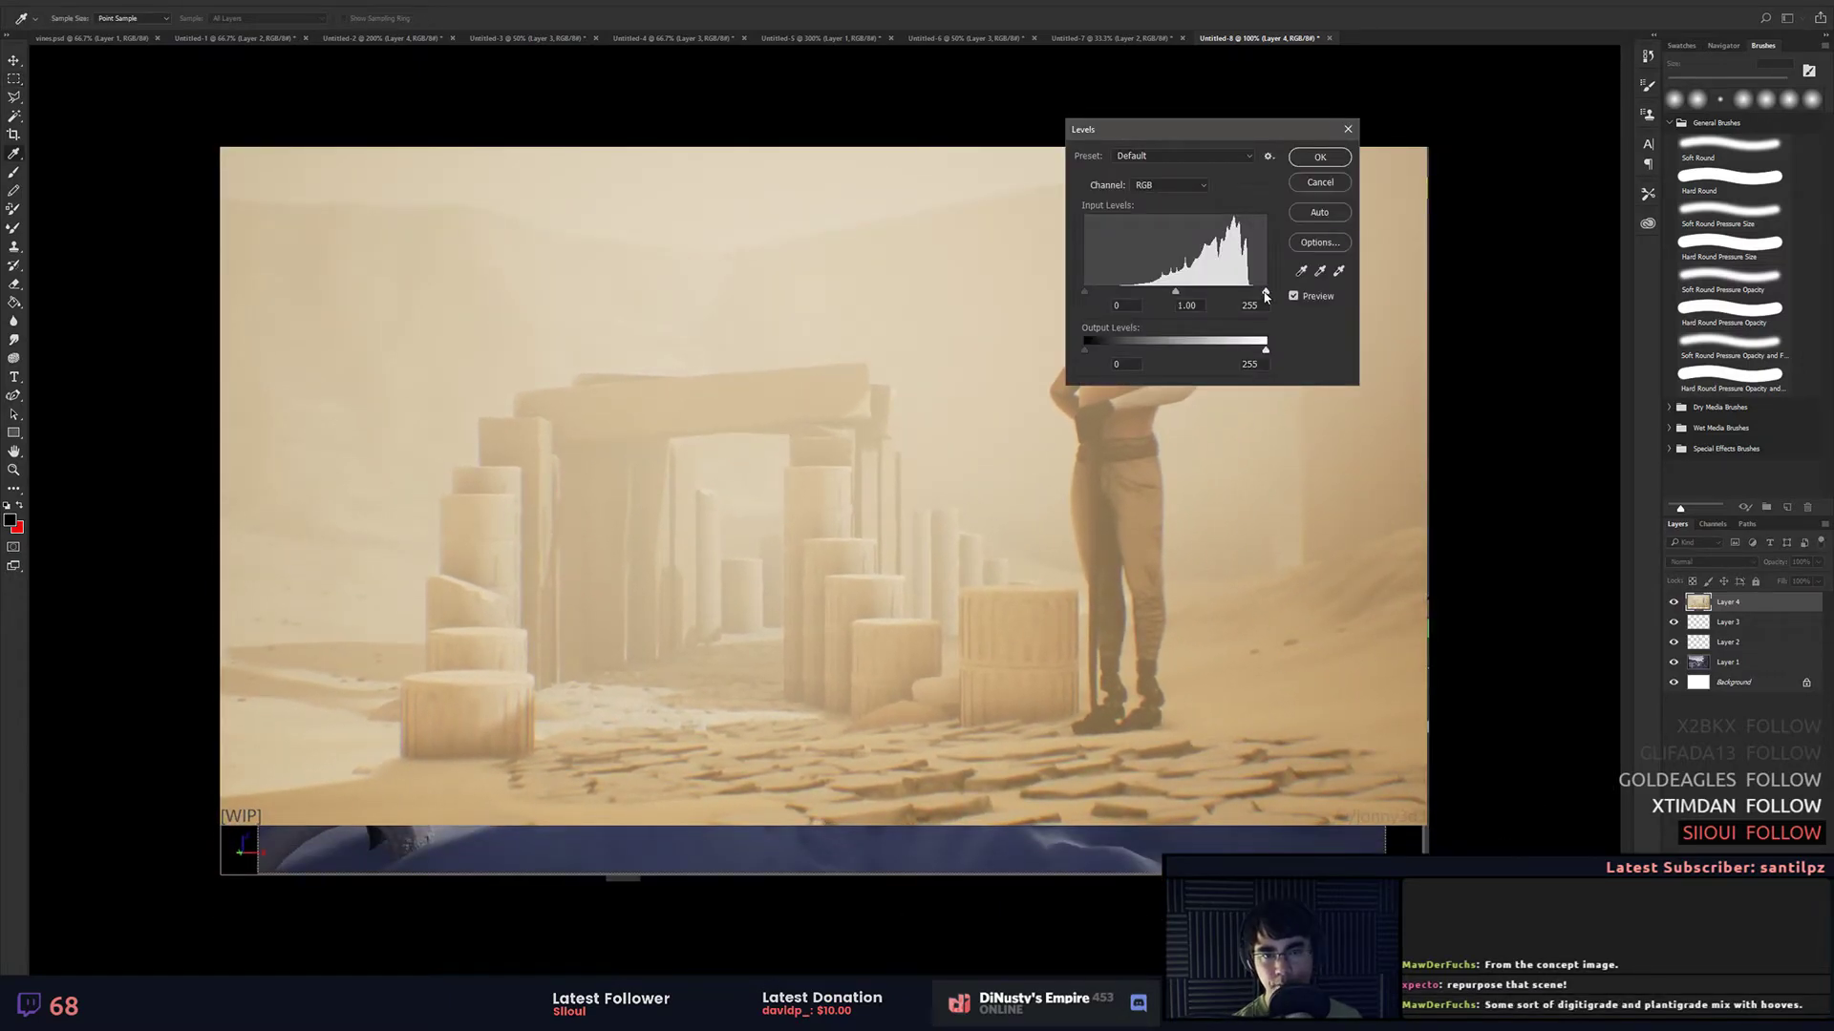
{"action": "mouse_move", "coordinate": [1265, 292]}
{"action": "left_mouse_down"}
{"action": "mouse_move", "coordinate": [1231, 295]}
{"action": "mouse_move", "coordinate": [1265, 295]}
{"action": "left_mouse_up"}
{"action": "left_click_drag", "start_coordinate": [1084, 291], "coordinate": [1119, 291]}
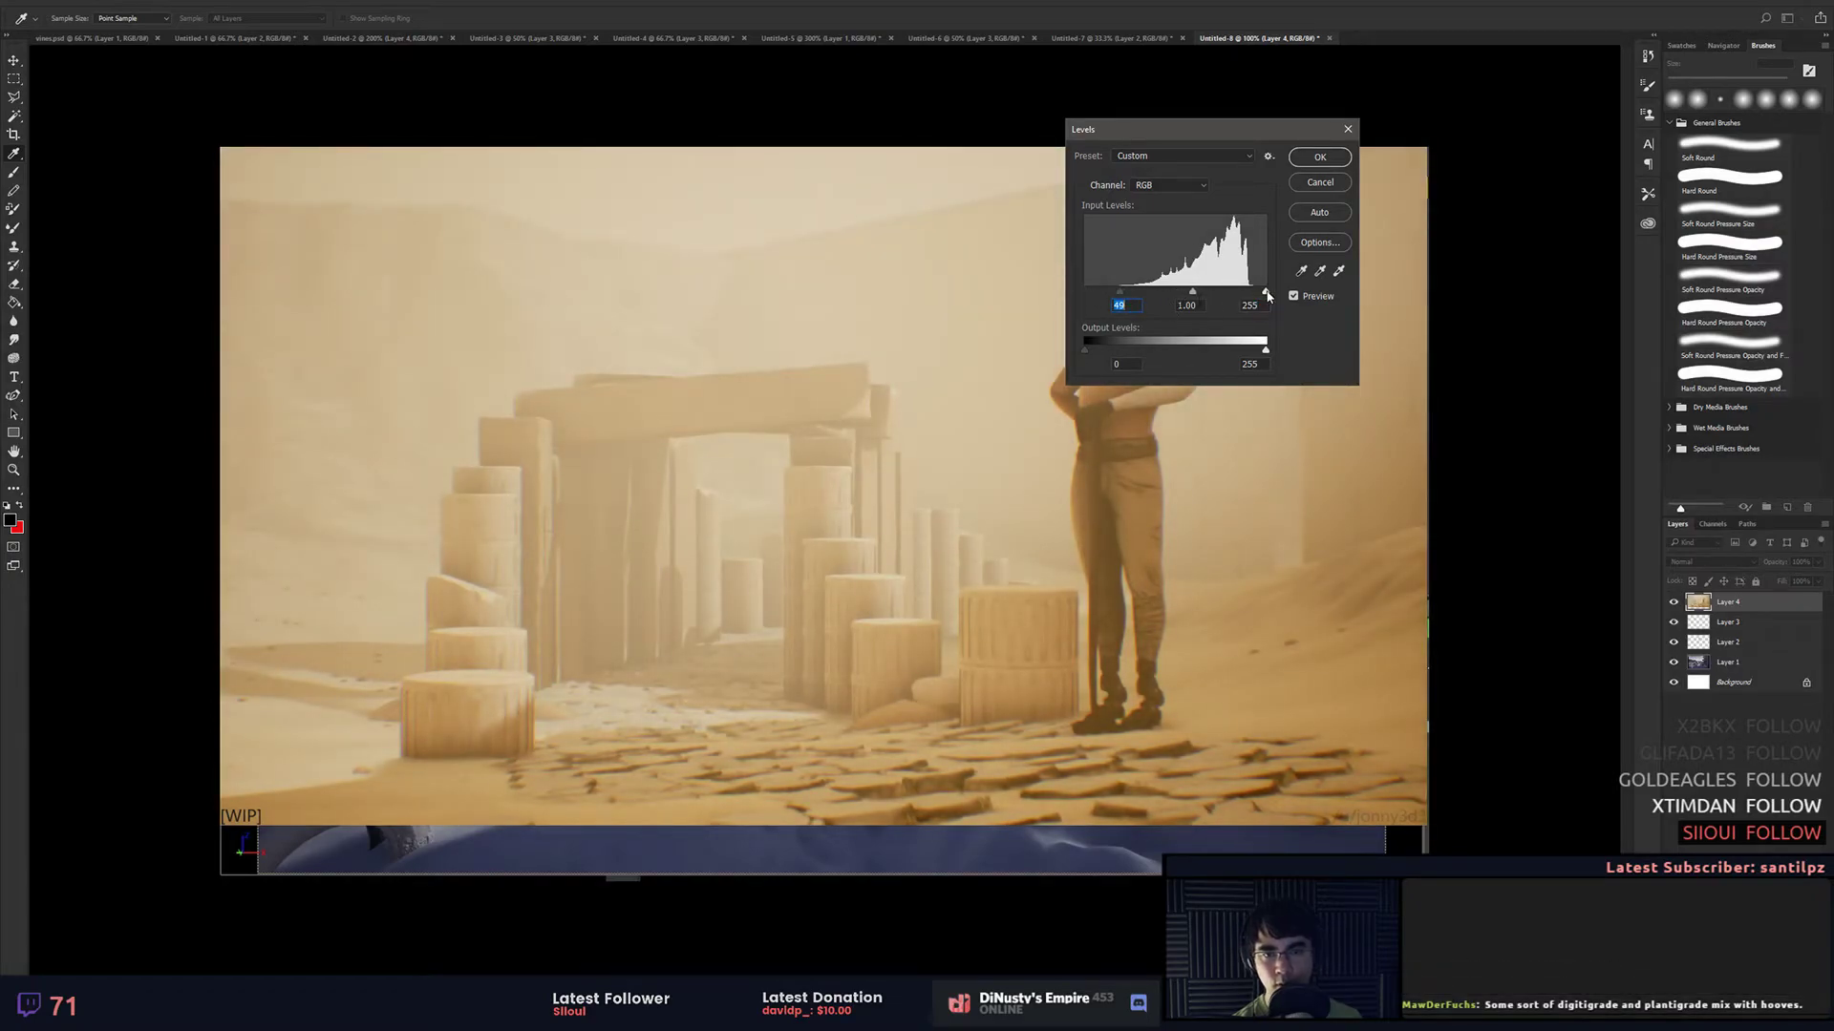
{"action": "left_click_drag", "start_coordinate": [1266, 292], "coordinate": [1200, 295]}
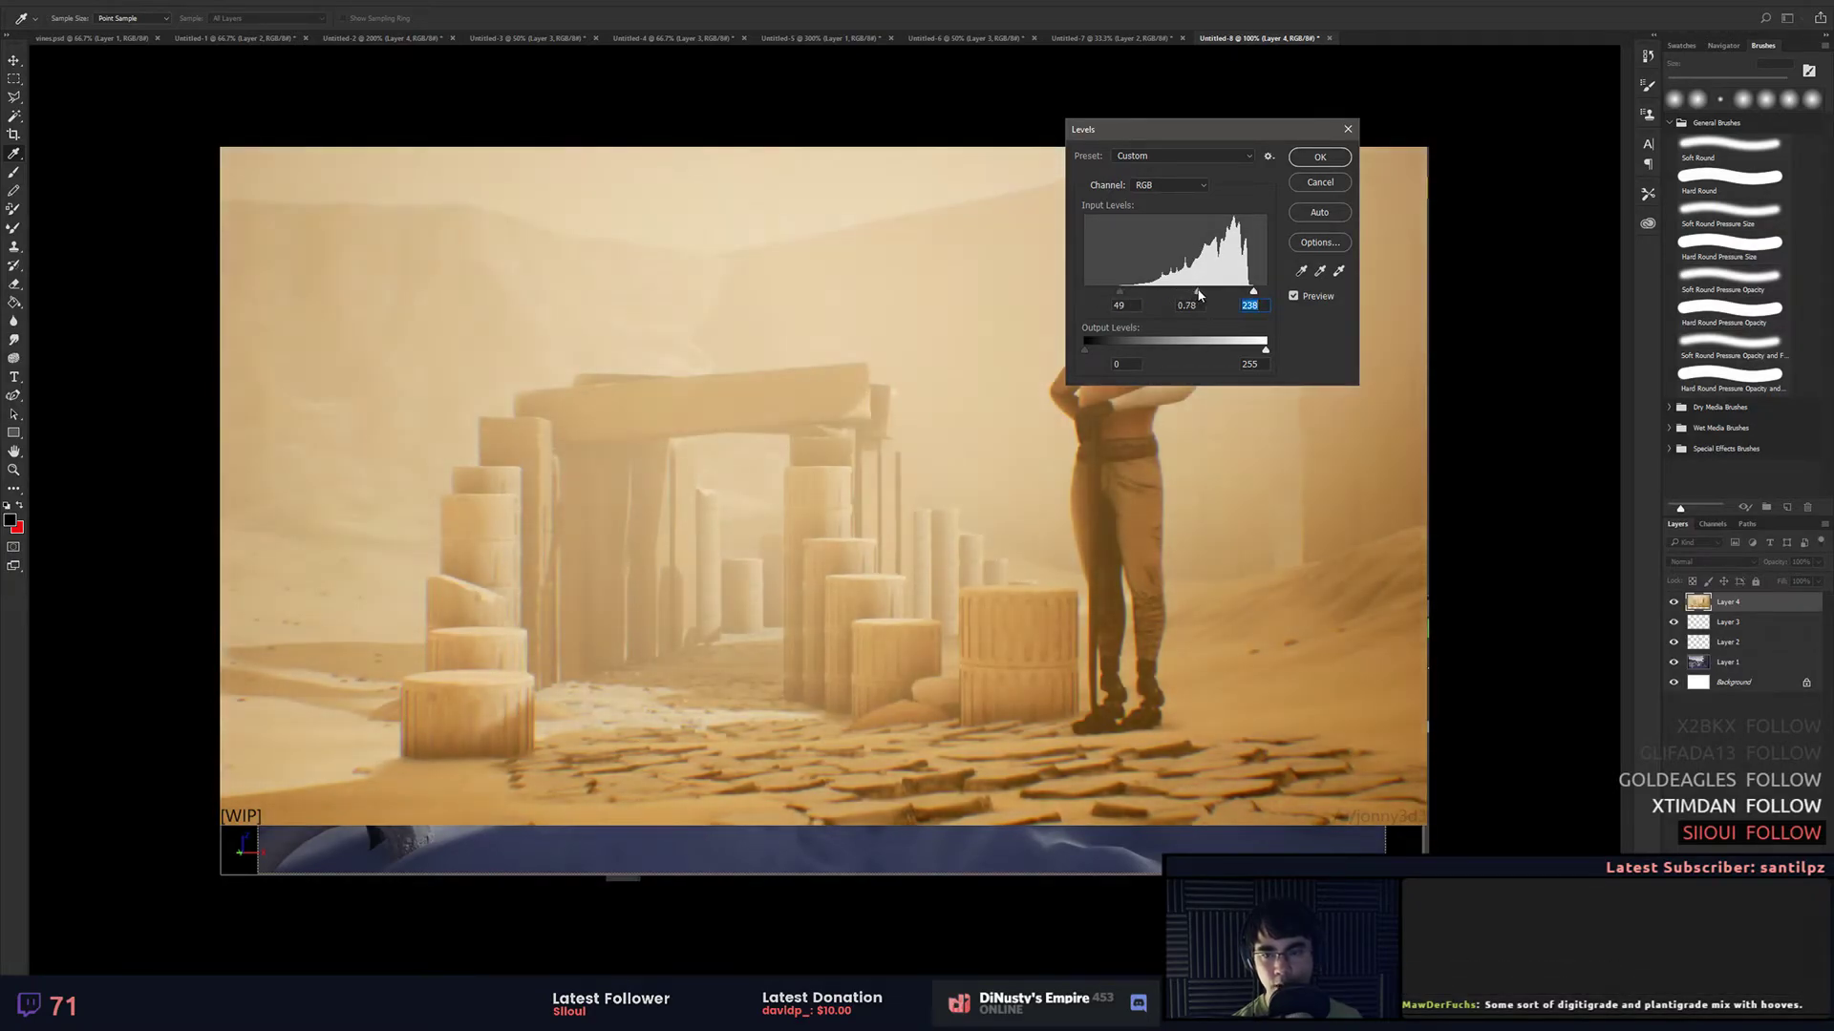
{"action": "key", "text": "Return"}
Step: Select a rectangle of cracked stone ground in the foreground and duplicate it to a new layer
{"action": "key", "text": "m"}
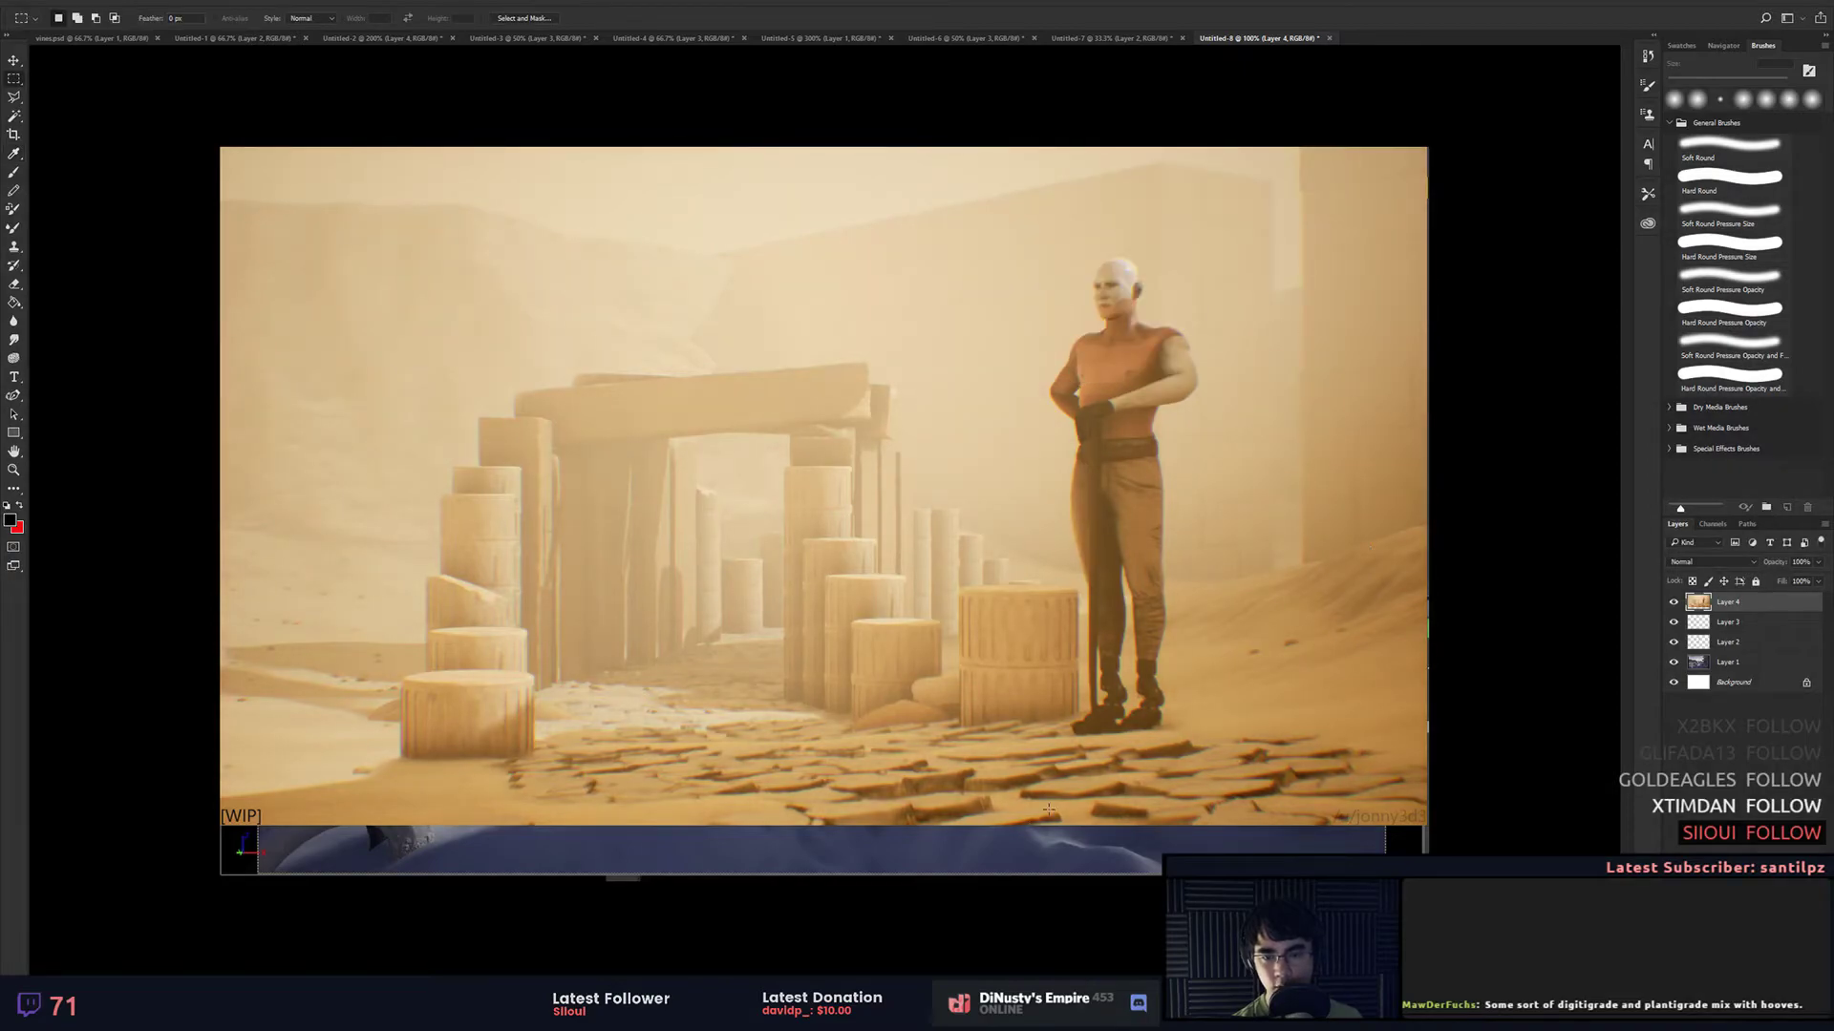
{"action": "key", "text": "ctrl+plus"}
{"action": "left_click_drag", "start_coordinate": [1007, 693], "coordinate": [953, 330]}
{"action": "left_click_drag", "start_coordinate": [765, 527], "coordinate": [1113, 614]}
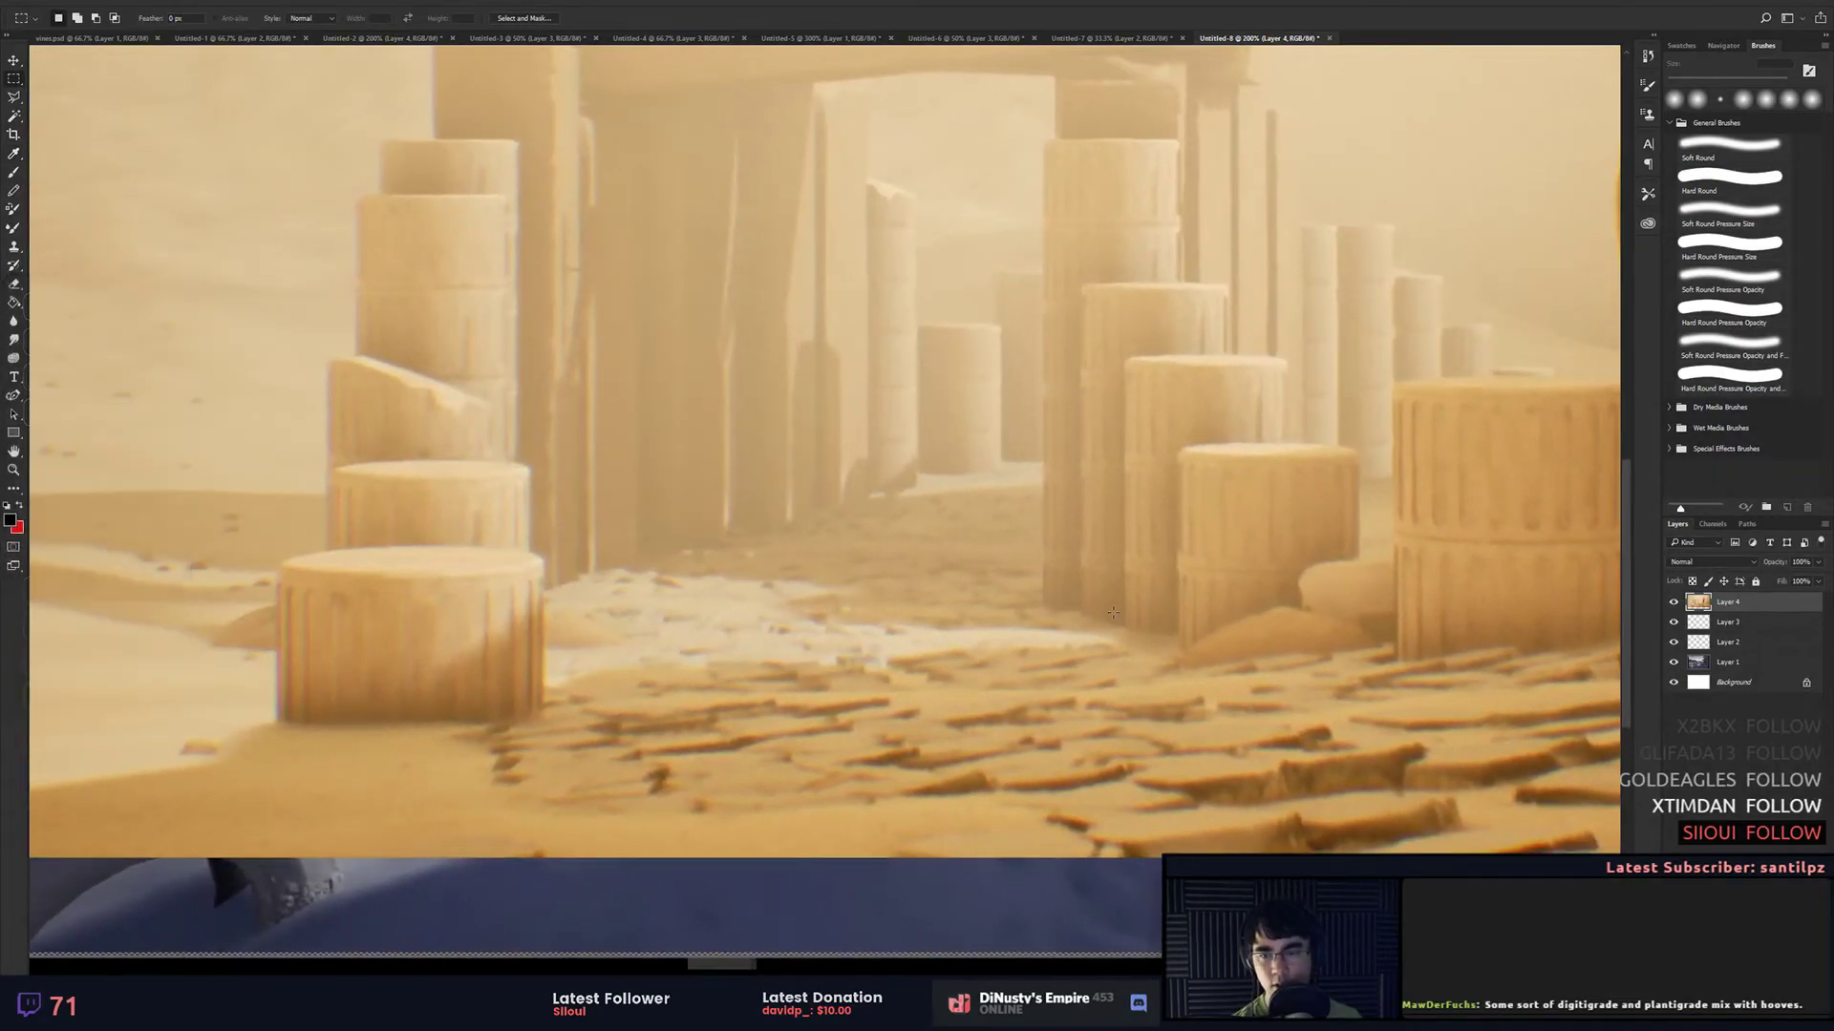
{"action": "key", "text": "s"}
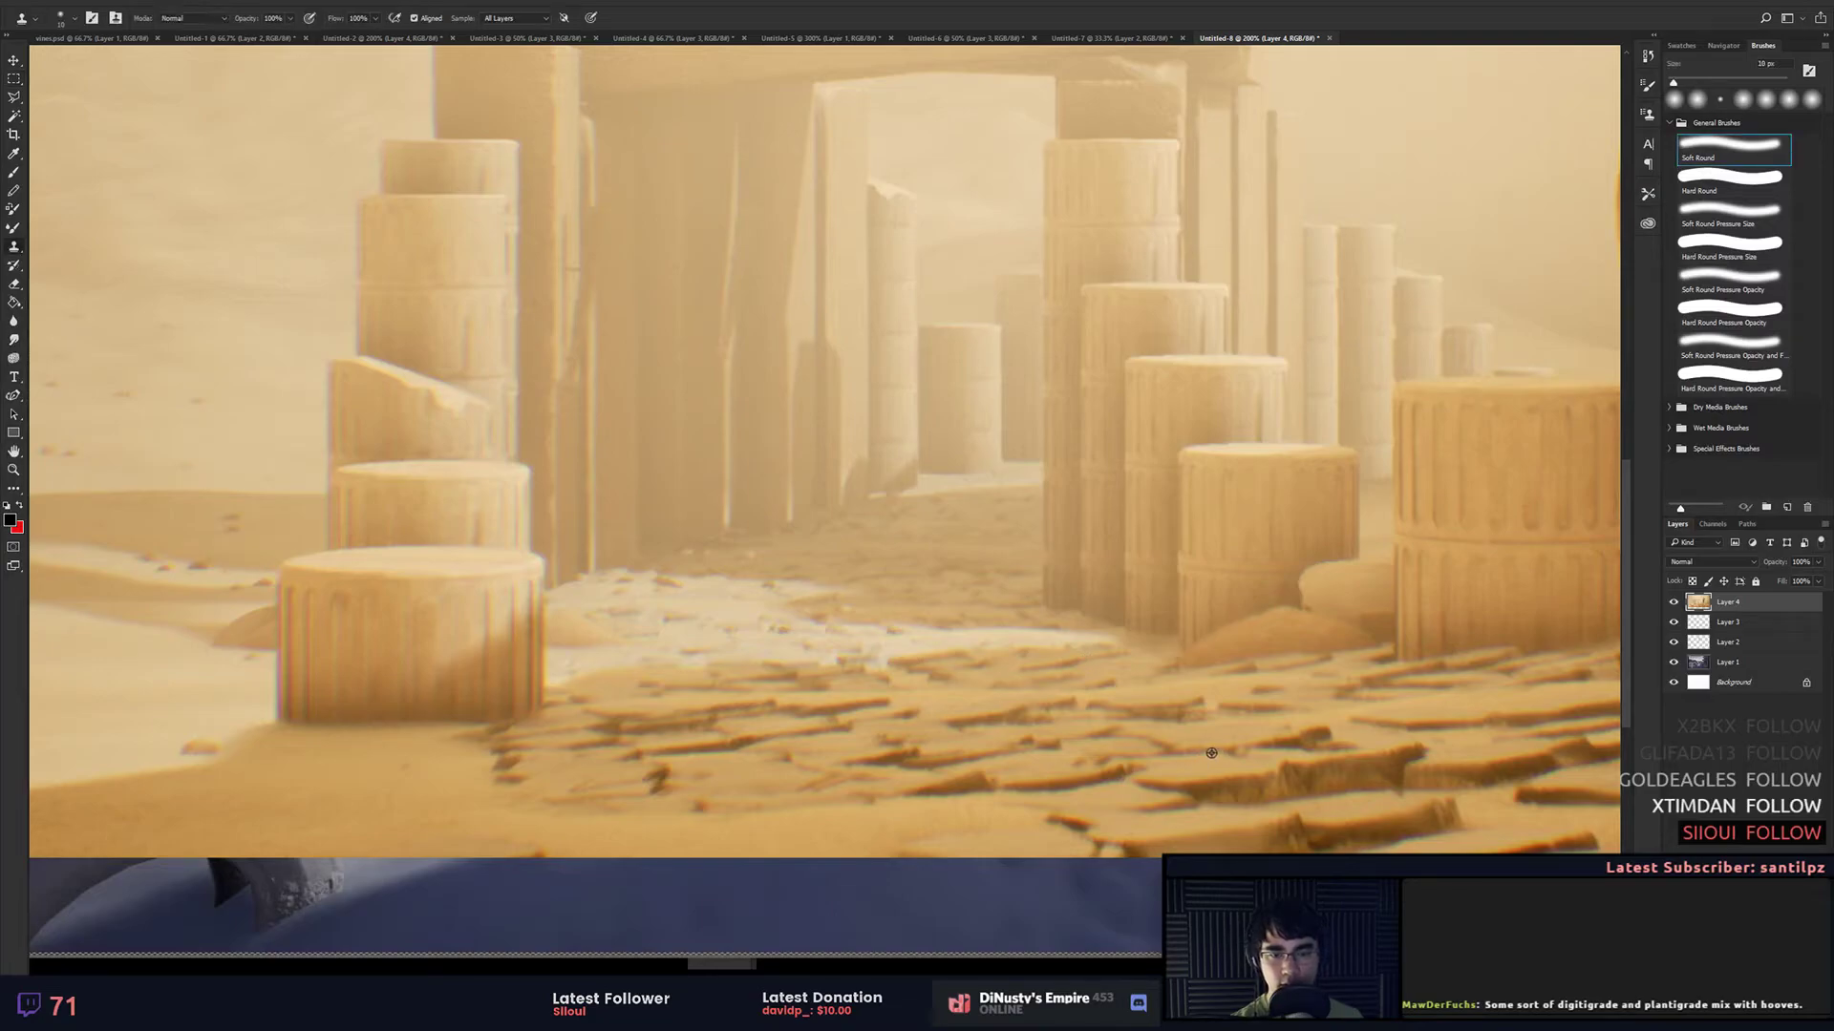
{"action": "key", "text": "m"}
{"action": "left_click_drag", "start_coordinate": [863, 666], "coordinate": [1095, 795]}
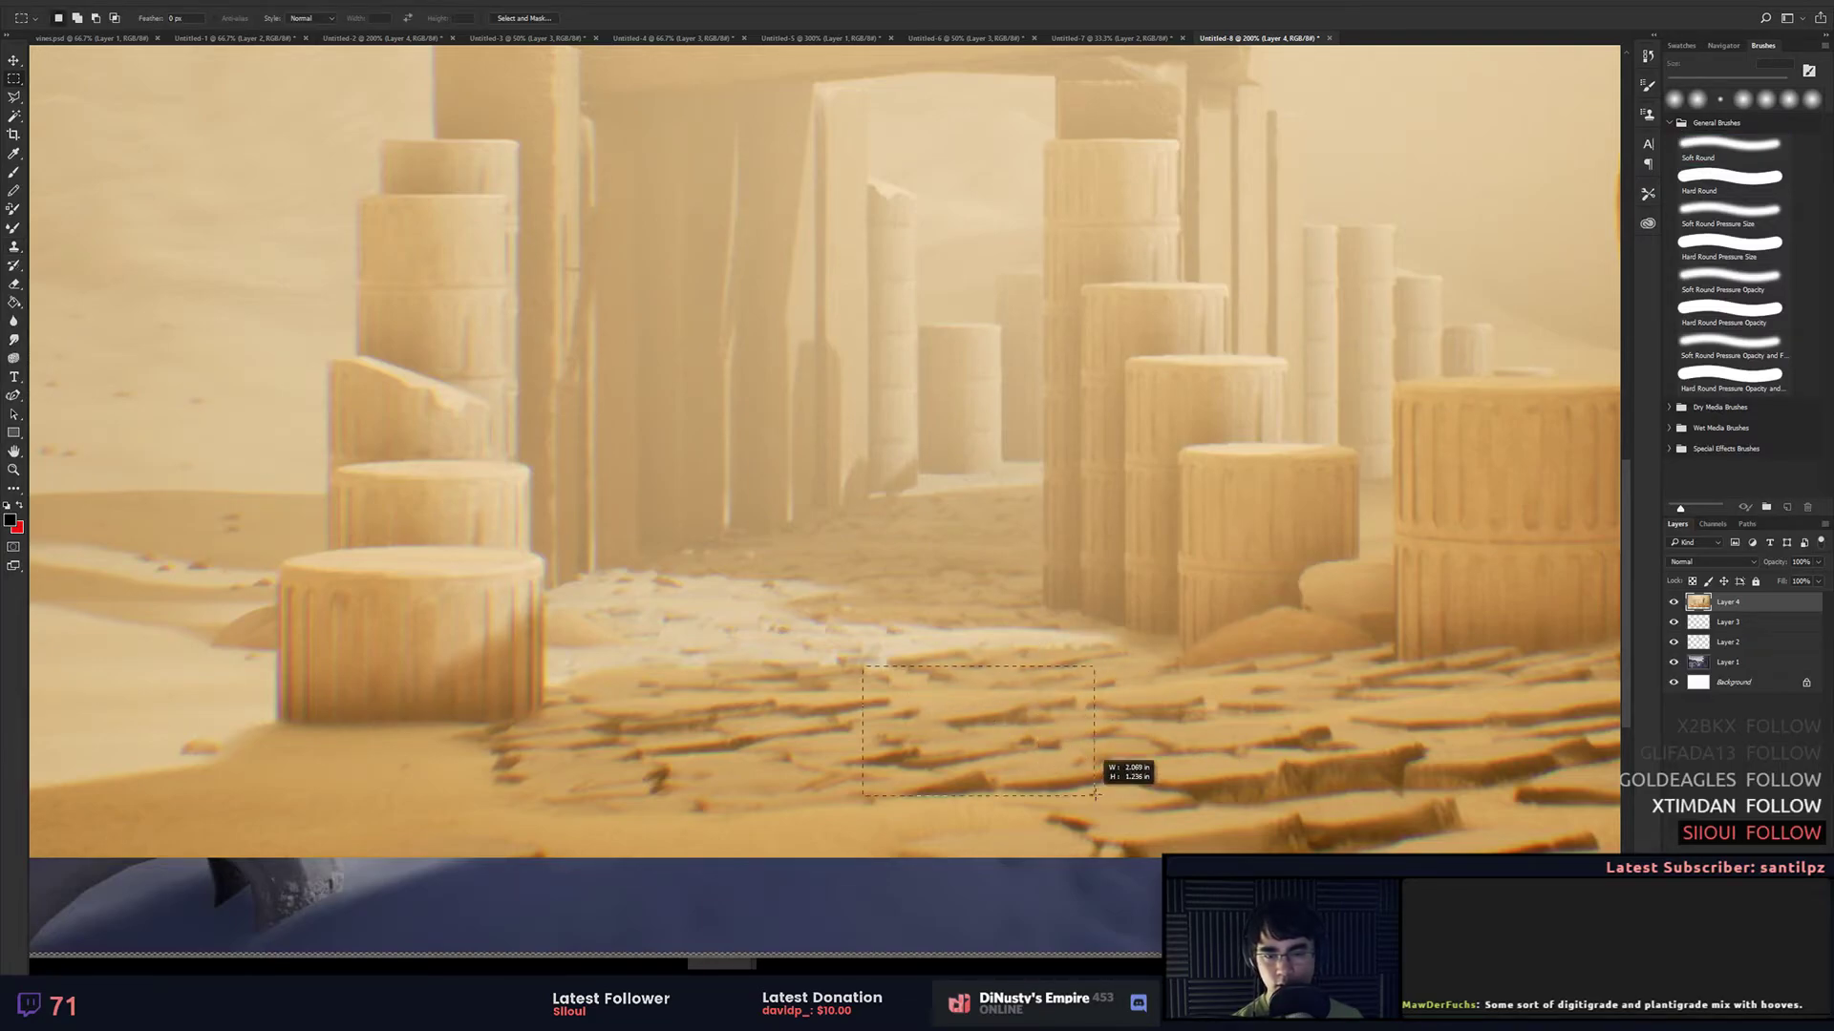
{"action": "left_click_drag", "start_coordinate": [1049, 652], "coordinate": [1623, 855]}
{"action": "key", "text": "ctrl+j"}
Step: Shrink the copied stone patch and place it on the sand at the base of the right-hand columns
{"action": "key", "text": "ctrl+t"}
{"action": "left_click_drag", "start_coordinate": [1471, 708], "coordinate": [1245, 540]}
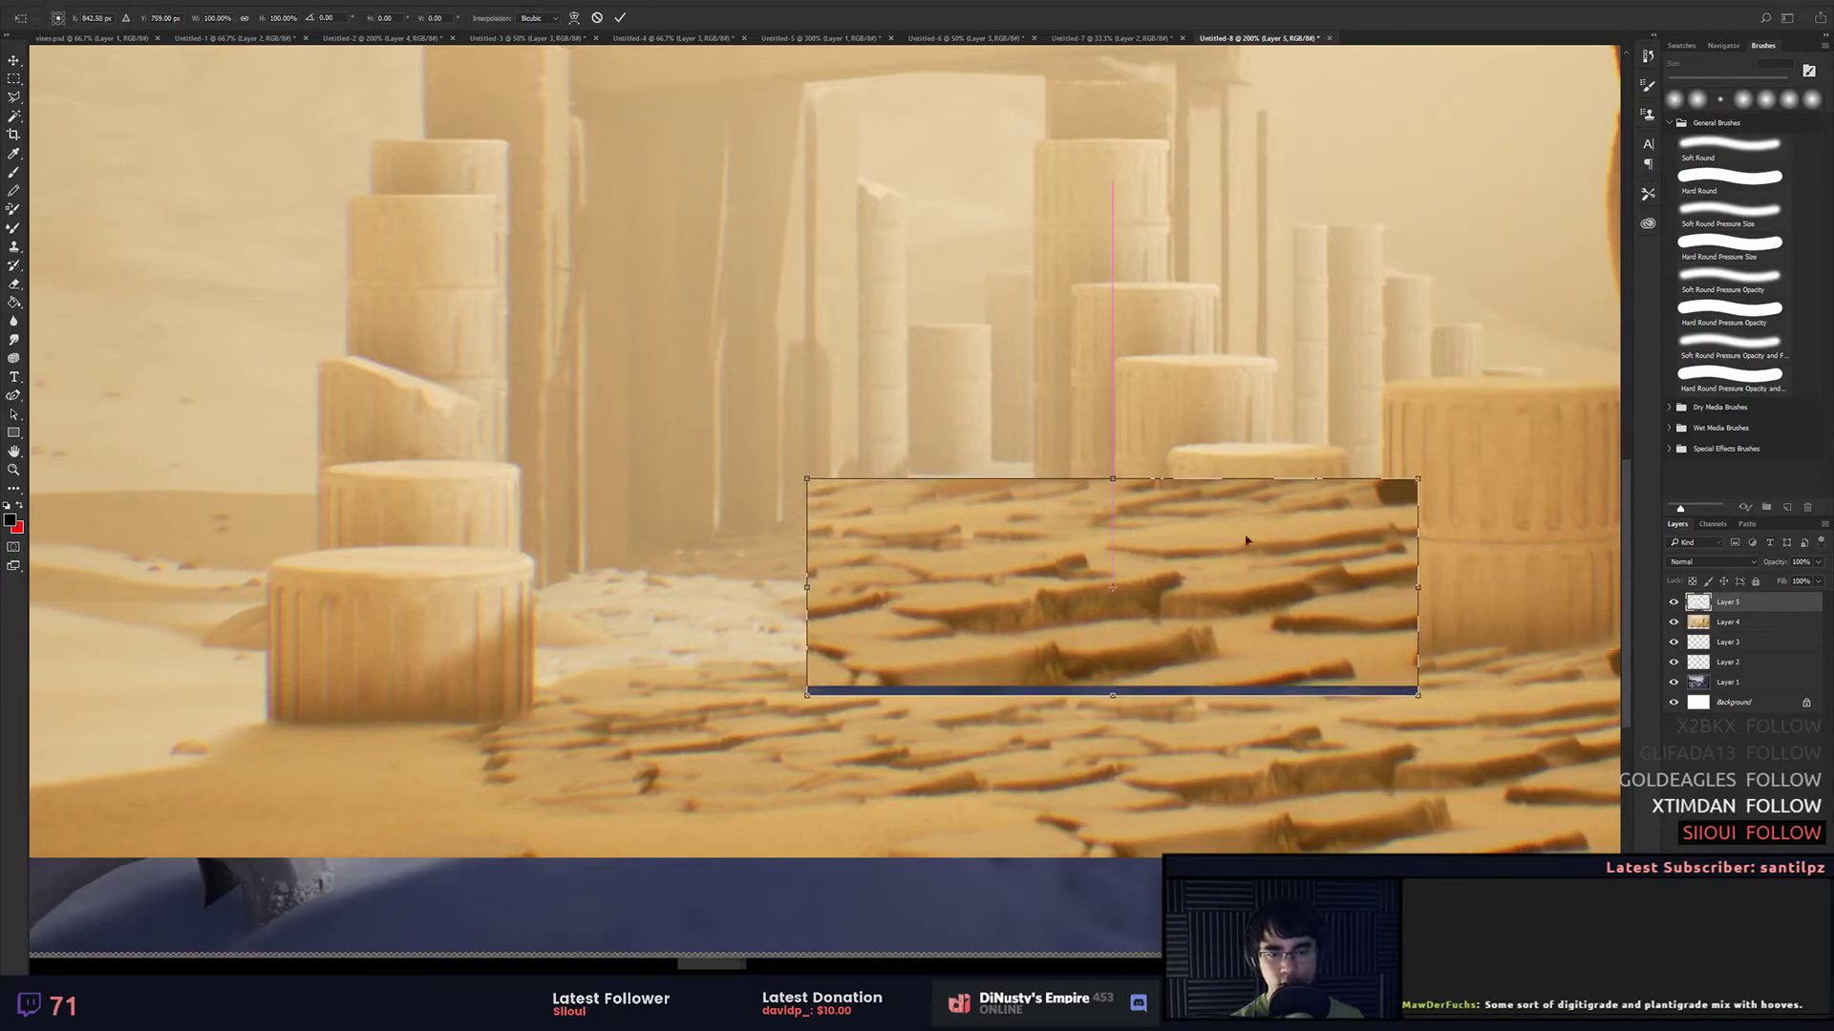
{"action": "left_click_drag", "start_coordinate": [1419, 479], "coordinate": [1082, 596]}
{"action": "mouse_move", "coordinate": [1225, 674]}
{"action": "left_mouse_down"}
{"action": "mouse_move", "coordinate": [1232, 401]}
{"action": "mouse_move", "coordinate": [1208, 759]}
{"action": "mouse_move", "coordinate": [1227, 621]}
{"action": "mouse_move", "coordinate": [1177, 651]}
{"action": "left_mouse_up"}
{"action": "key", "text": "Return"}
Step: Erase the patch's hard edges with a small brush so only an irregular cluster of stones remains
{"action": "key", "text": "e"}
{"action": "left_click_drag", "start_coordinate": [917, 607], "coordinate": [948, 632]}
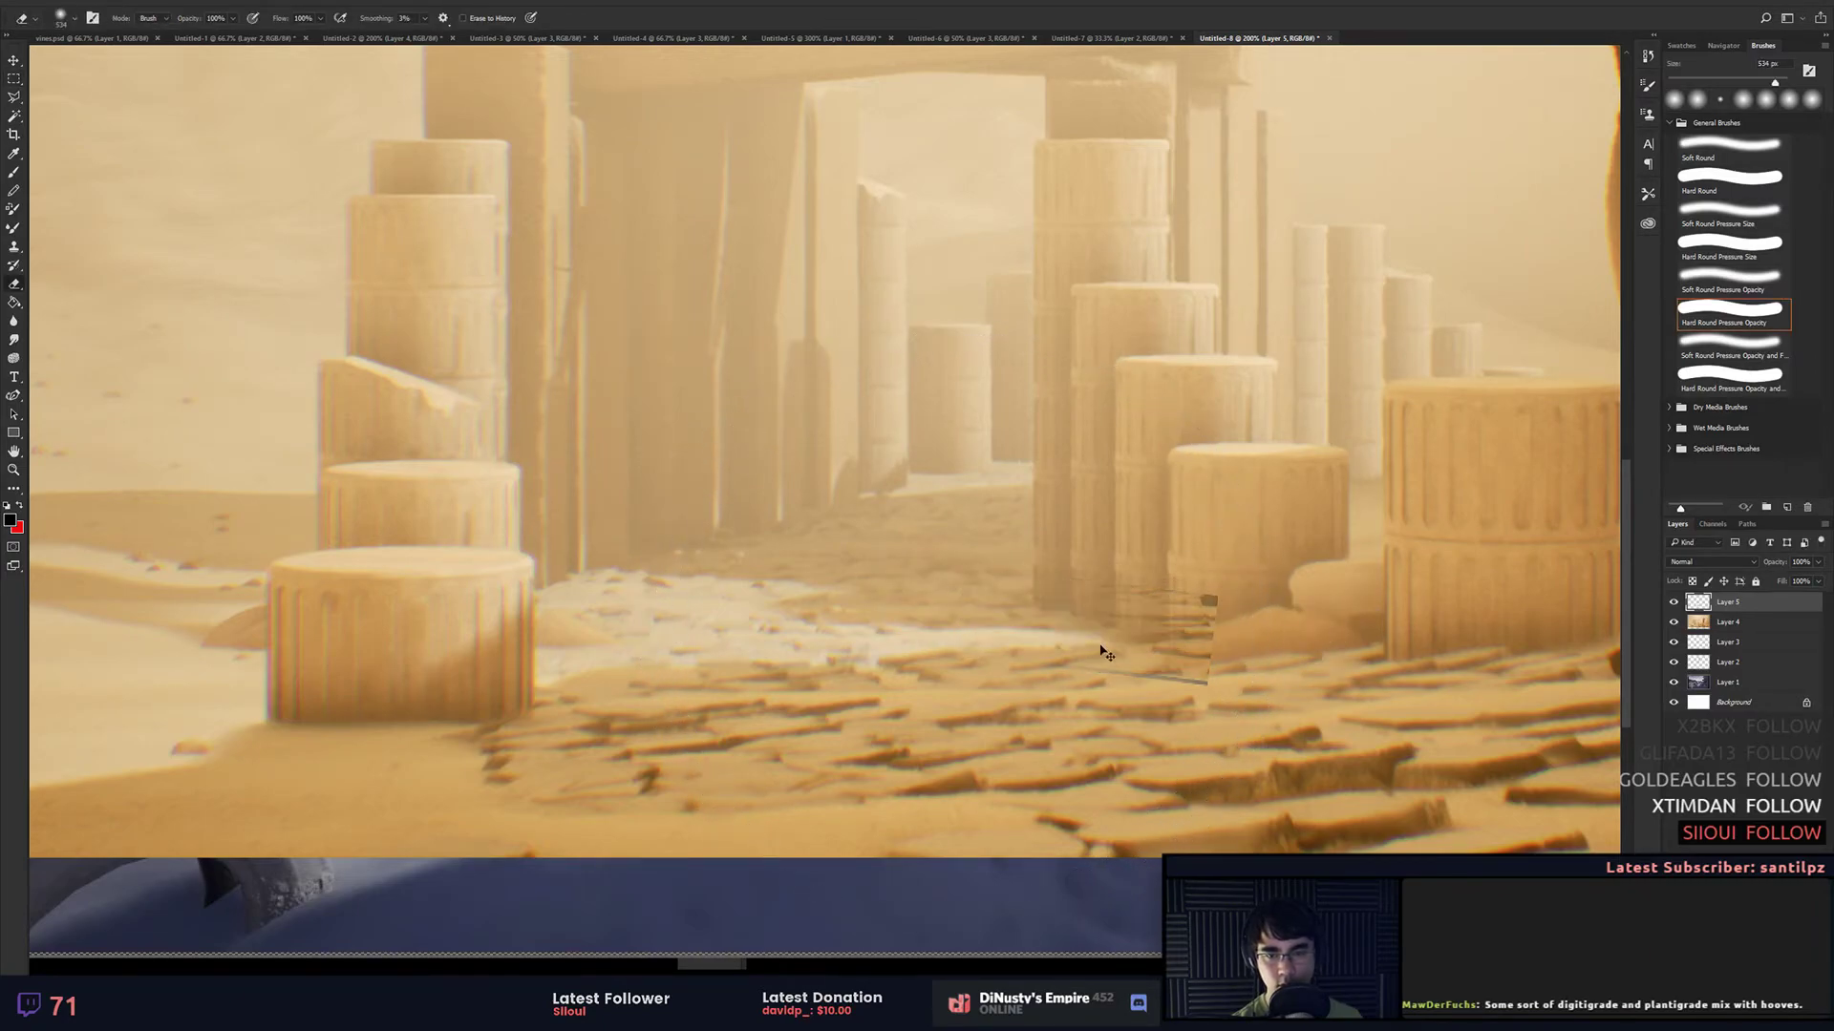
{"action": "key", "text": "ctrl+z"}
{"action": "mouse_move", "coordinate": [1149, 642]}
{"action": "left_mouse_down"}
{"action": "mouse_move", "coordinate": [958, 579]}
{"action": "mouse_move", "coordinate": [1006, 561]}
{"action": "mouse_move", "coordinate": [949, 594]}
{"action": "mouse_move", "coordinate": [950, 634]}
{"action": "mouse_move", "coordinate": [969, 665]}
{"action": "mouse_move", "coordinate": [1175, 663]}
{"action": "mouse_move", "coordinate": [1203, 597]}
{"action": "mouse_move", "coordinate": [1220, 613]}
{"action": "mouse_move", "coordinate": [1091, 573]}
{"action": "left_mouse_up"}
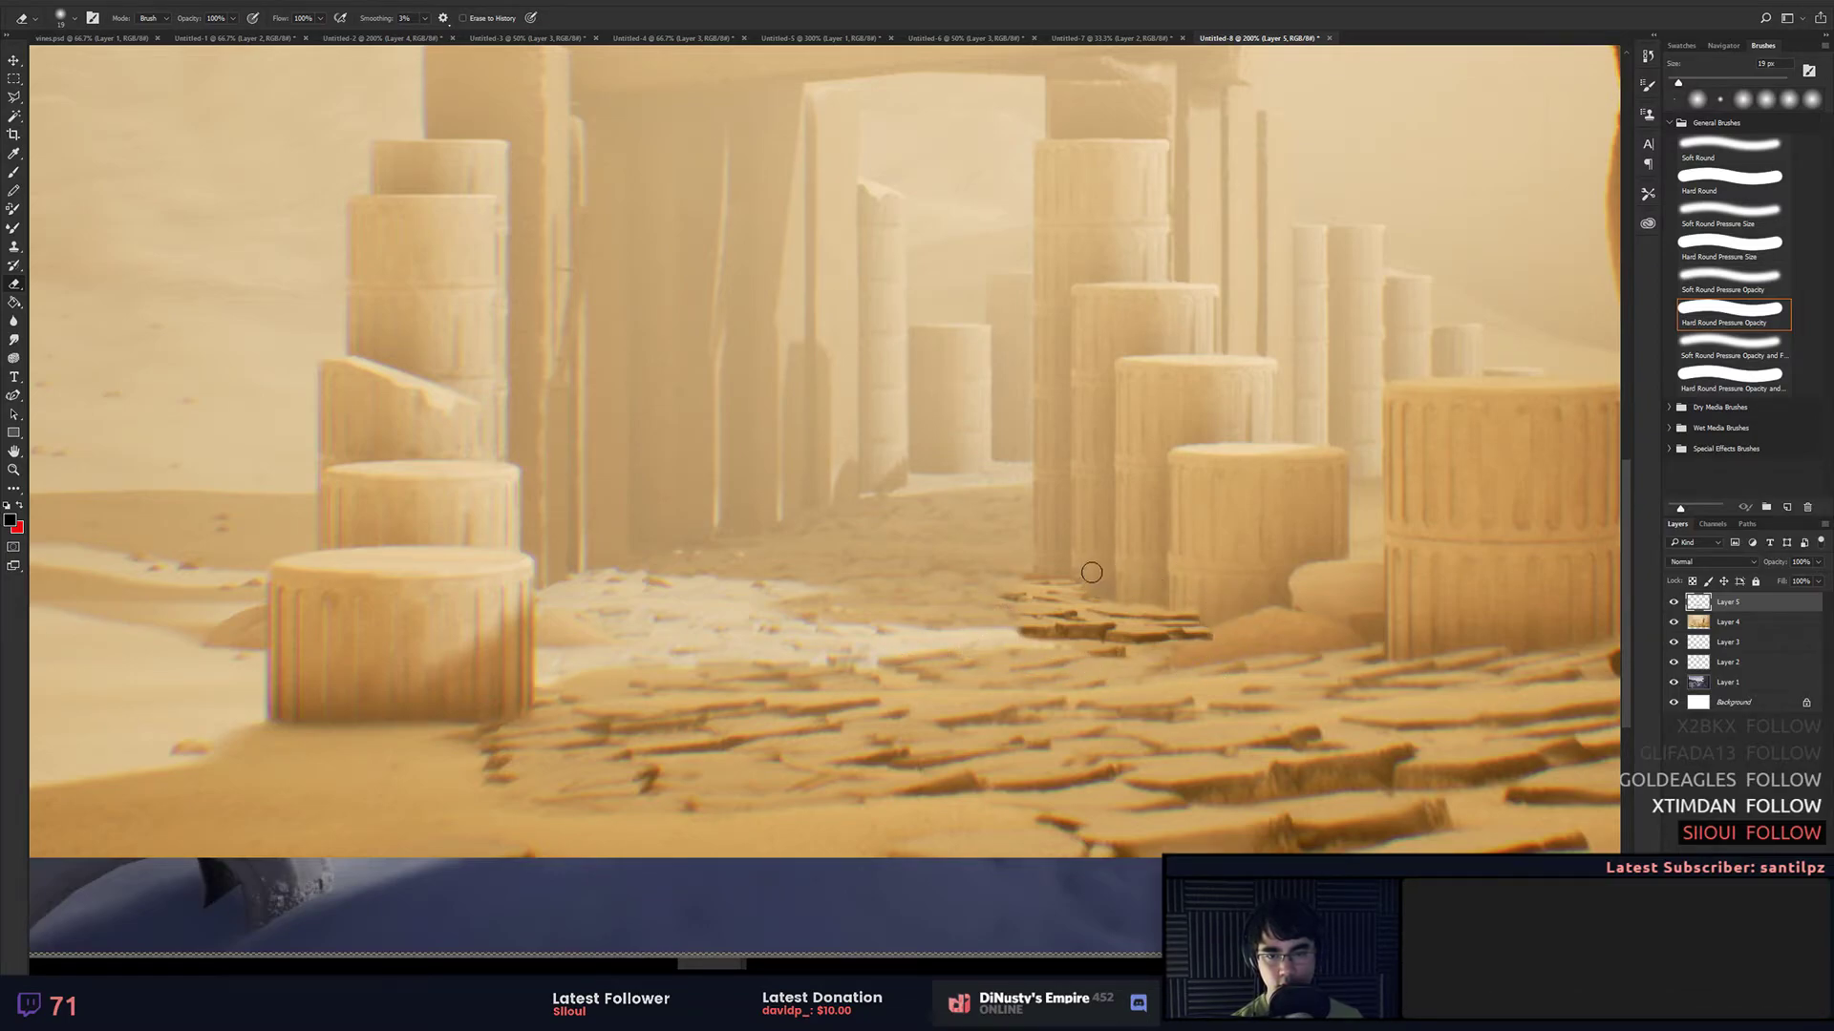
{"action": "left_click_drag", "start_coordinate": [1252, 645], "coordinate": [1249, 647]}
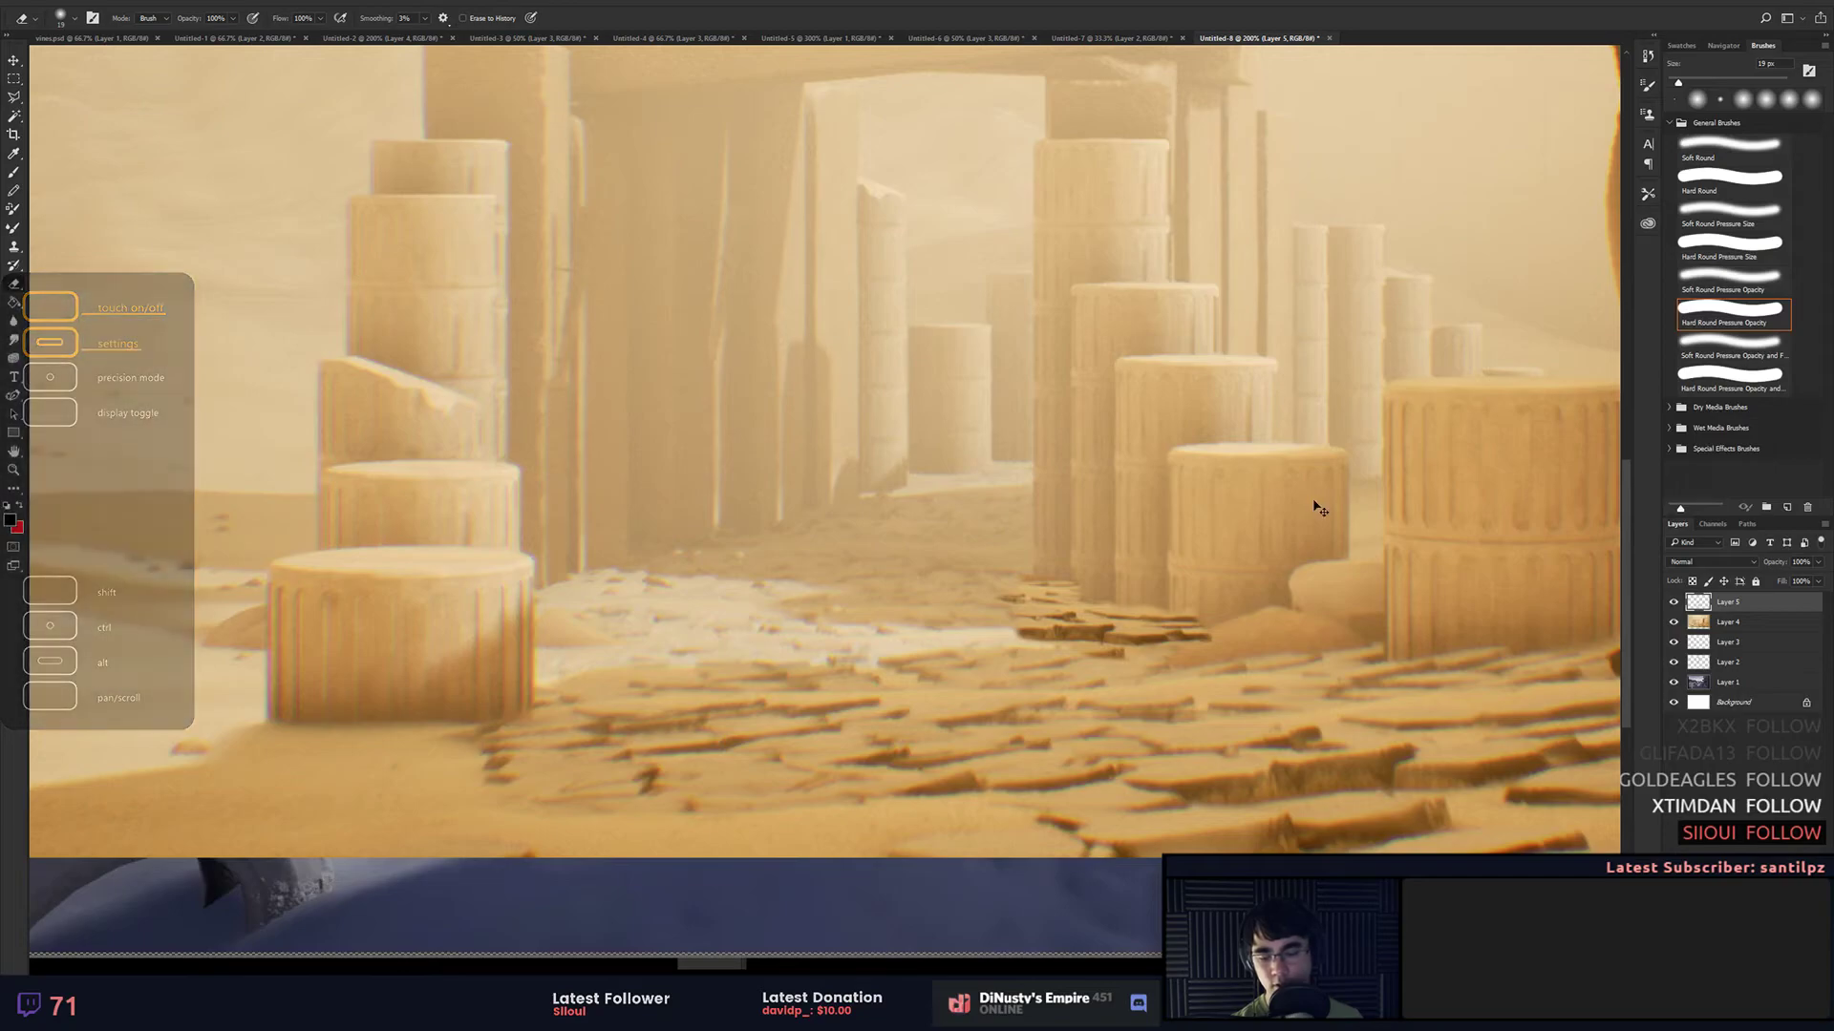
{"action": "key", "text": "ctrl+u"}
{"action": "left_click_drag", "start_coordinate": [389, 419], "coordinate": [410, 424]}
{"action": "left_click", "coordinate": [526, 299]}
Step: Lighten the stone patch with Levels, setting midtones to about 1.23 and output black to 31
{"action": "key", "text": "ctrl+l"}
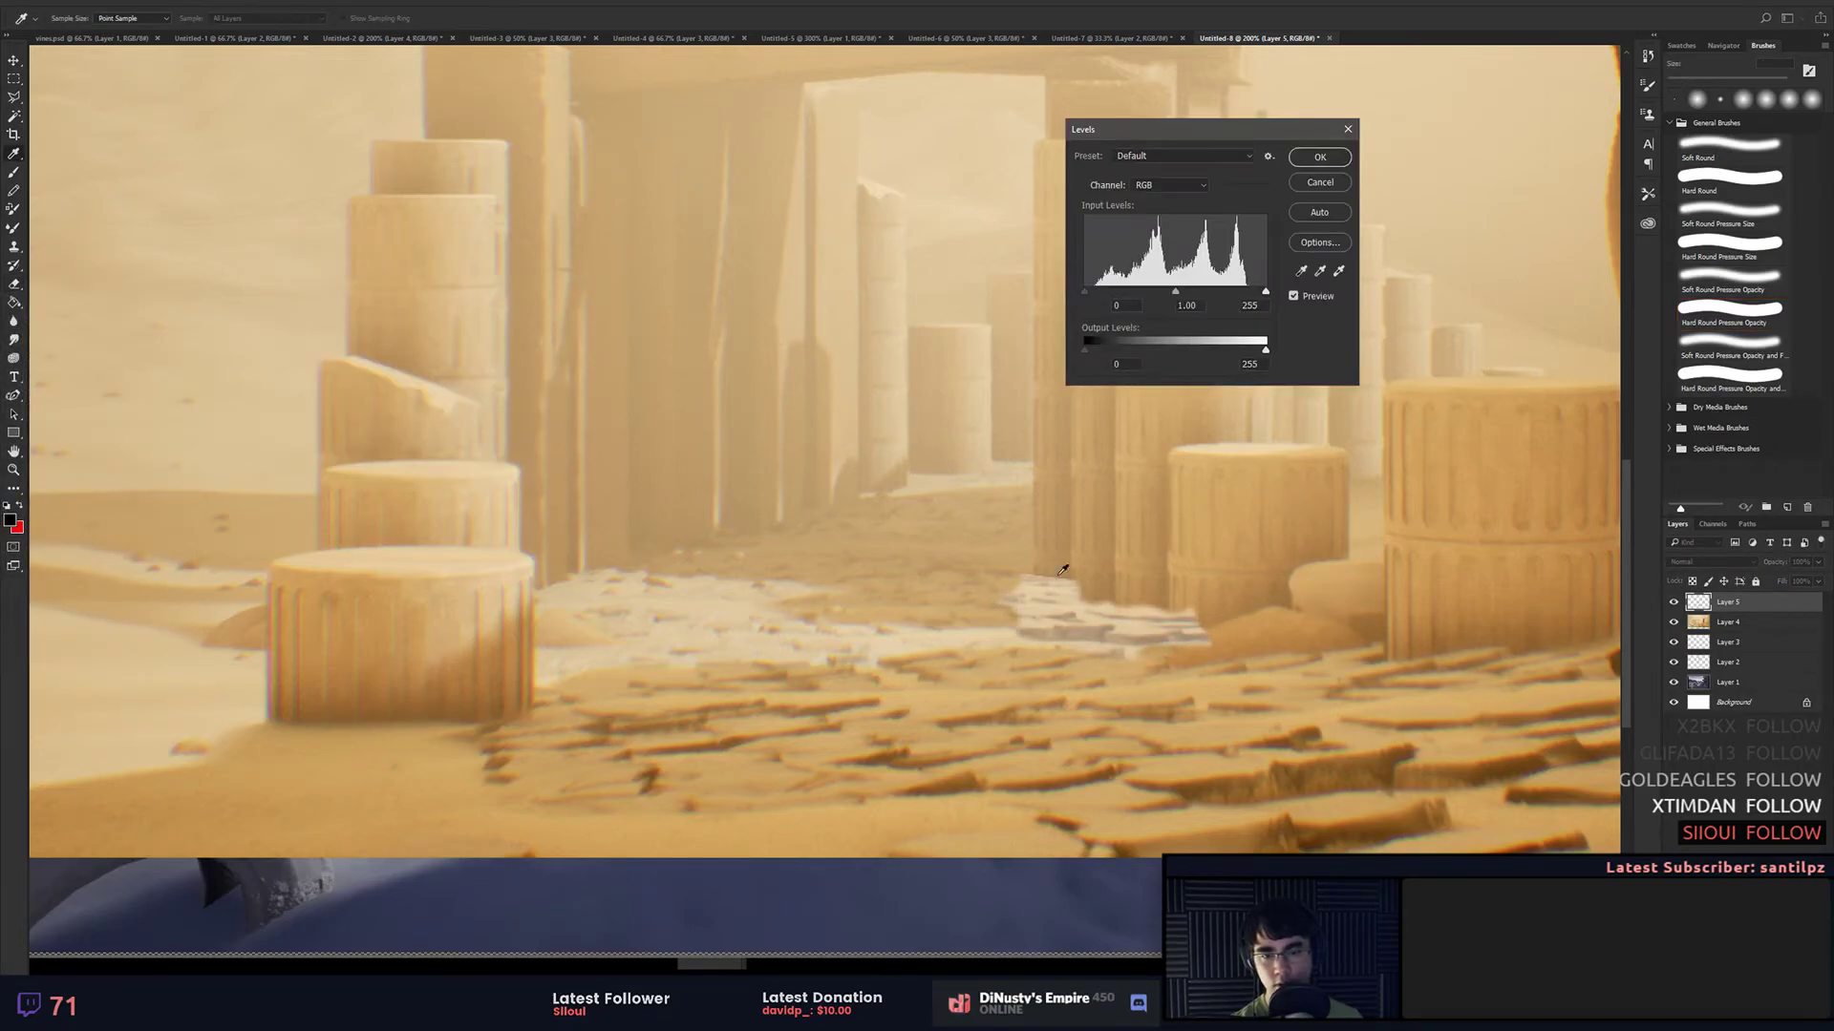
{"action": "left_click_drag", "start_coordinate": [1266, 351], "coordinate": [1335, 358]}
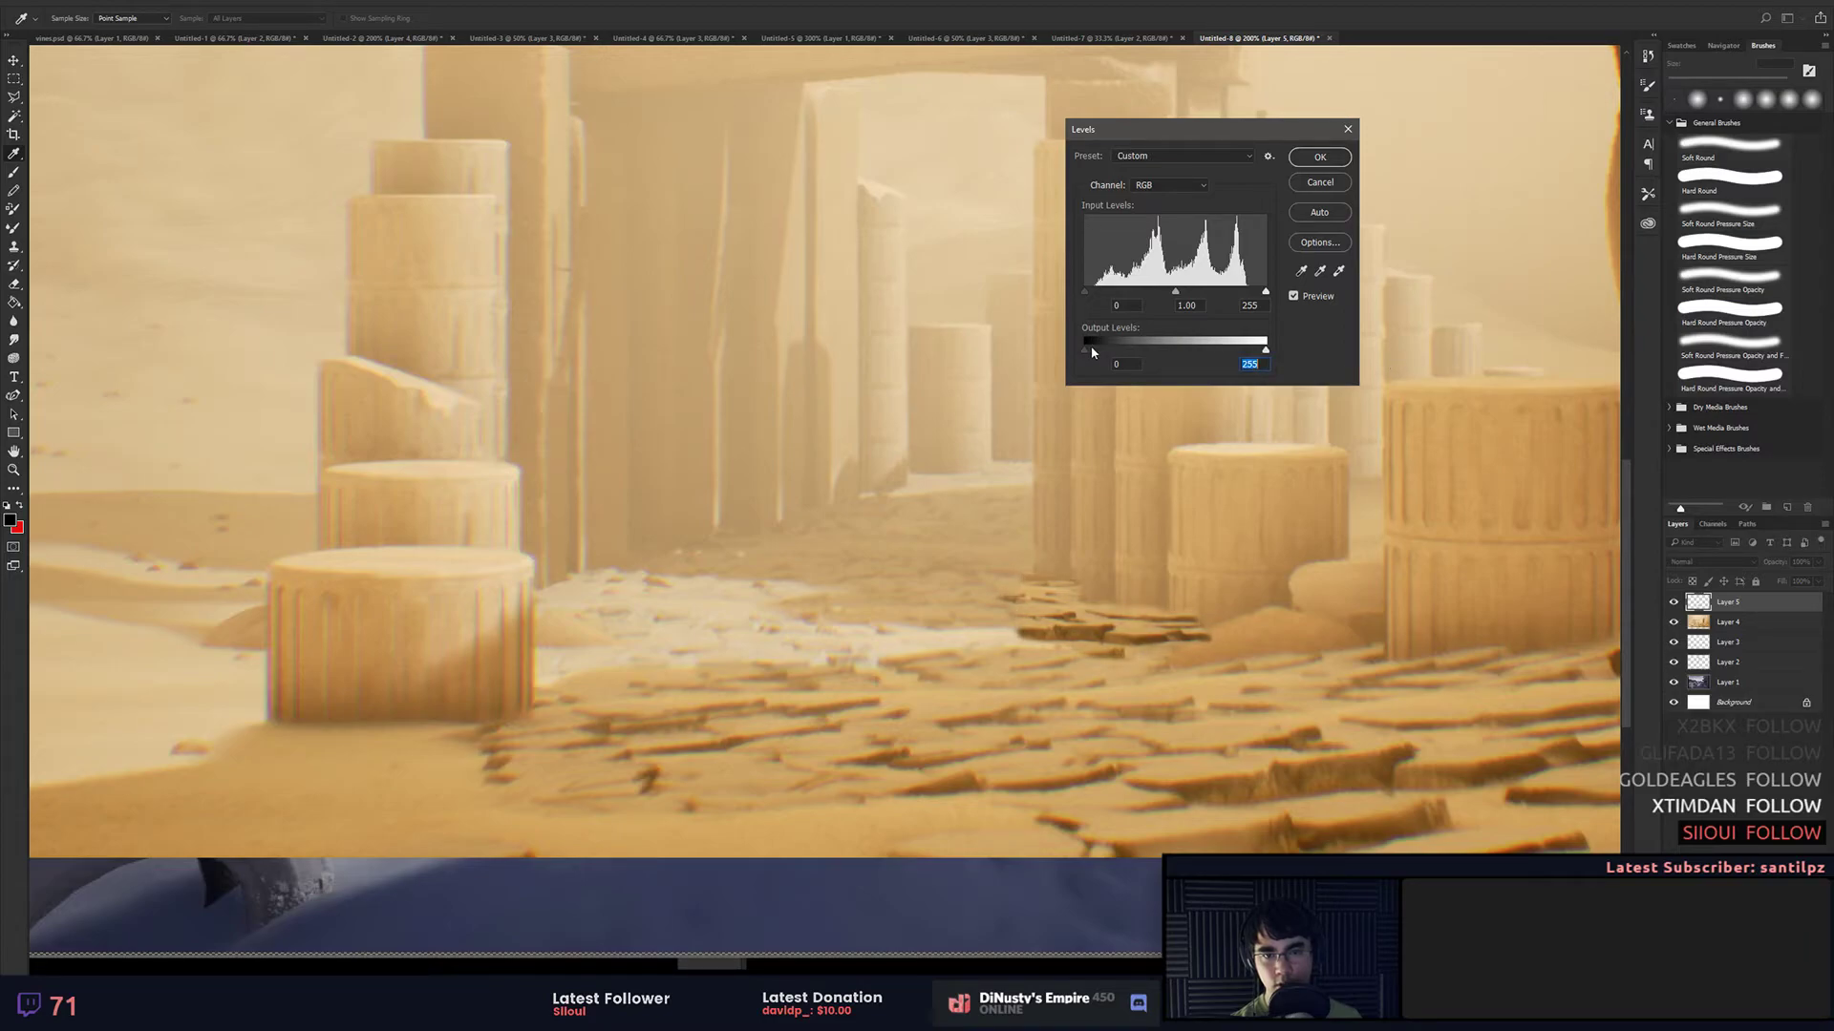
{"action": "left_click_drag", "start_coordinate": [1084, 351], "coordinate": [1108, 353]}
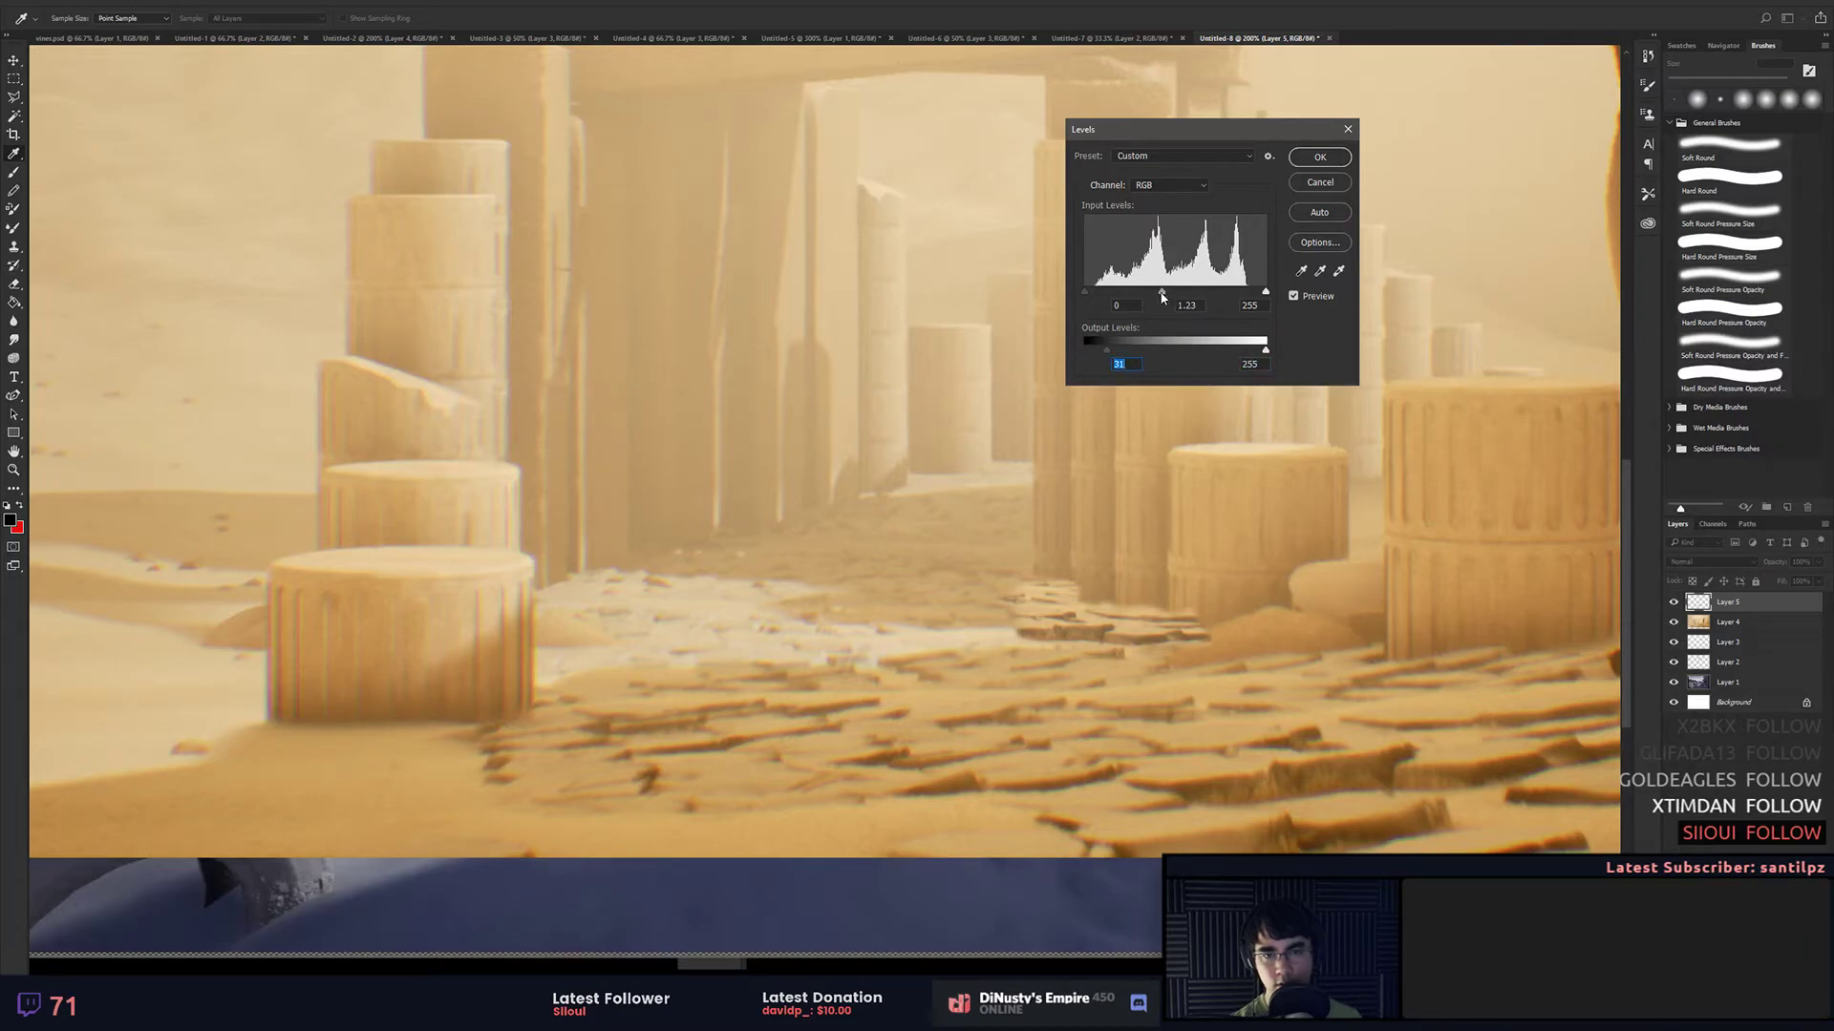
{"action": "key", "text": "Return"}
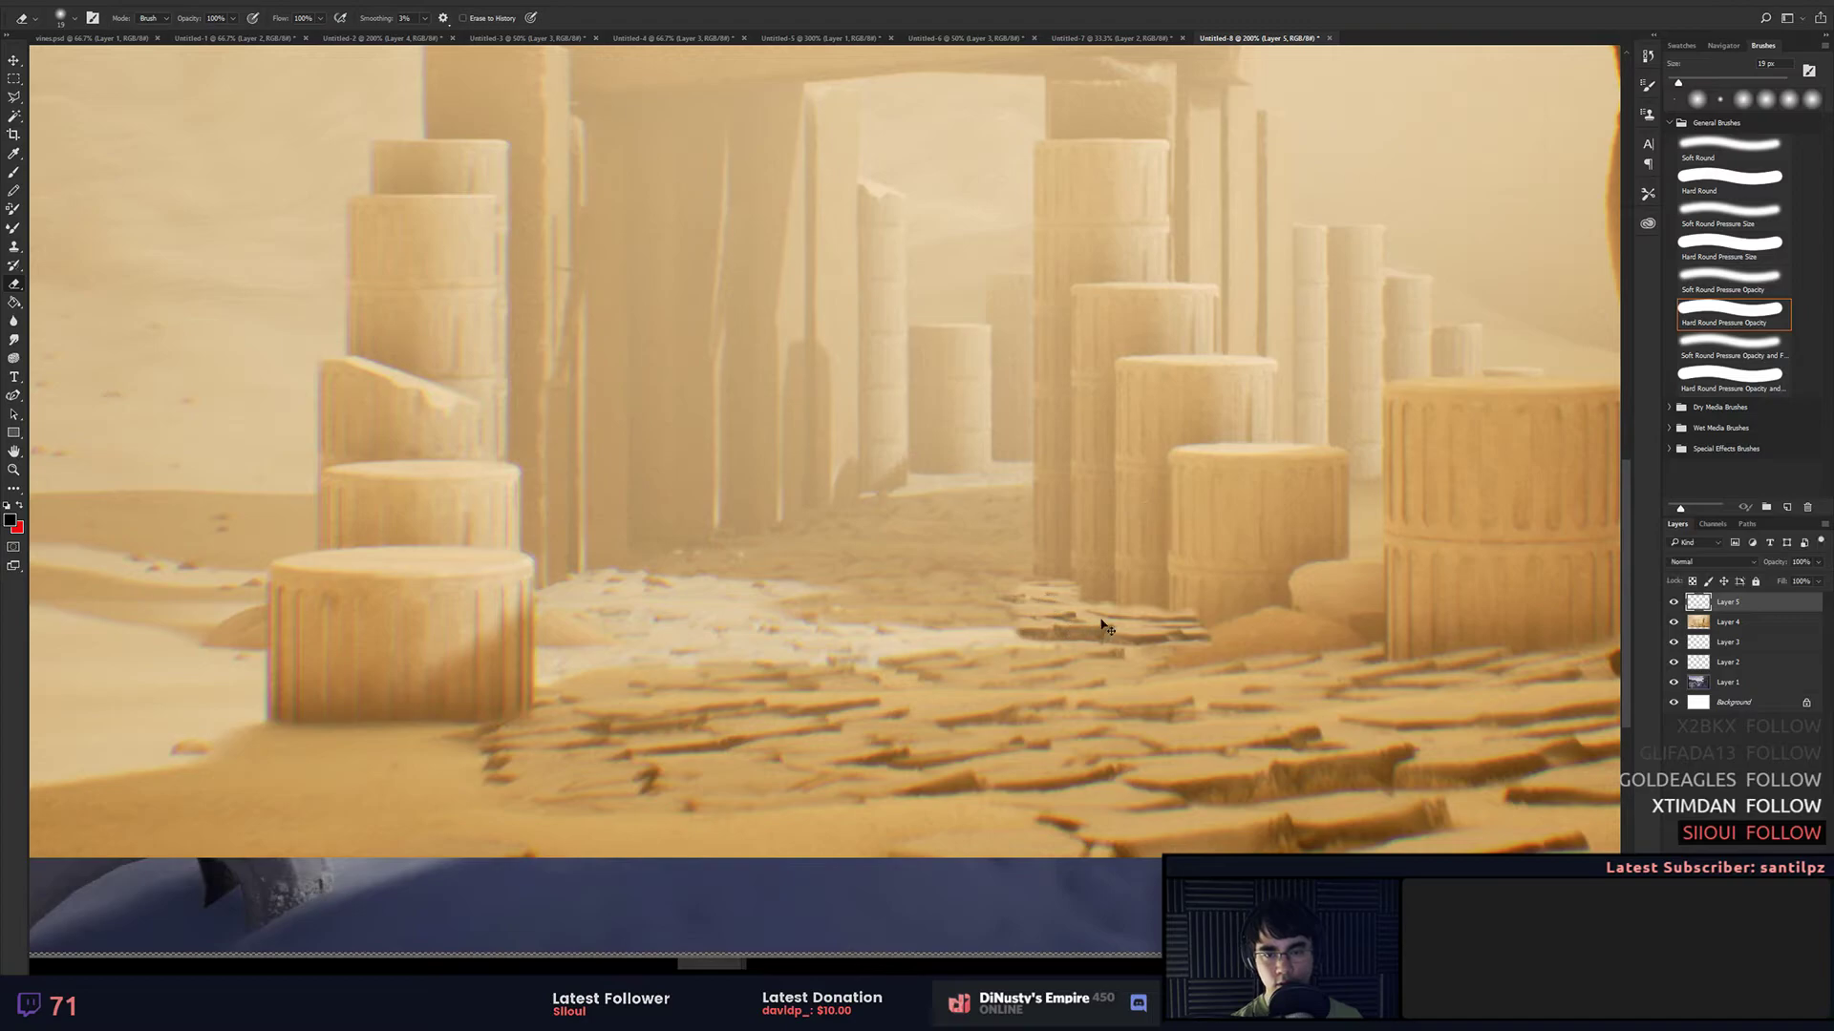
Step: Scale the stone patch to about 86%, tilt it slightly counterclockwise and reposition it against the column base
{"action": "key", "text": "ctrl+t"}
{"action": "left_click_drag", "start_coordinate": [1216, 570], "coordinate": [1179, 588]}
{"action": "left_click_drag", "start_coordinate": [1095, 643], "coordinate": [1099, 632]}
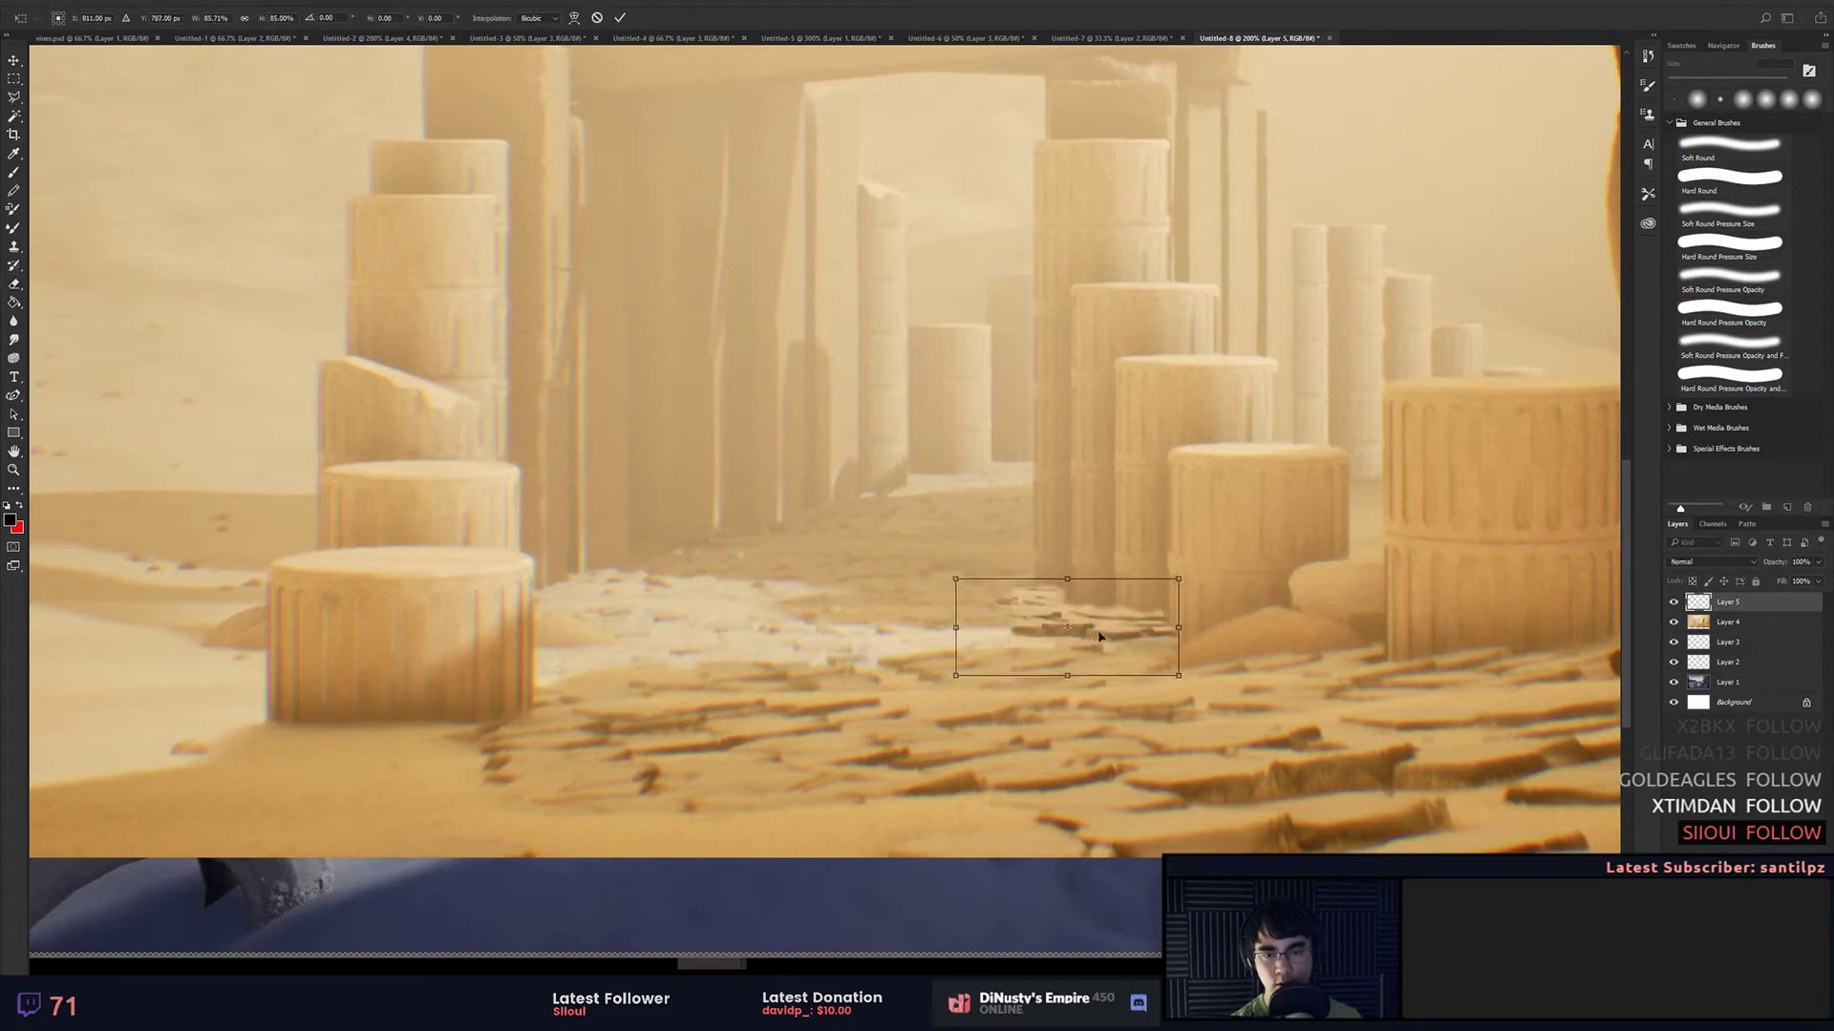
{"action": "mouse_move", "coordinate": [966, 621]}
{"action": "left_mouse_down"}
{"action": "mouse_move", "coordinate": [974, 654]}
{"action": "mouse_move", "coordinate": [975, 633]}
{"action": "left_mouse_up"}
{"action": "left_click_drag", "start_coordinate": [892, 612], "coordinate": [893, 643]}
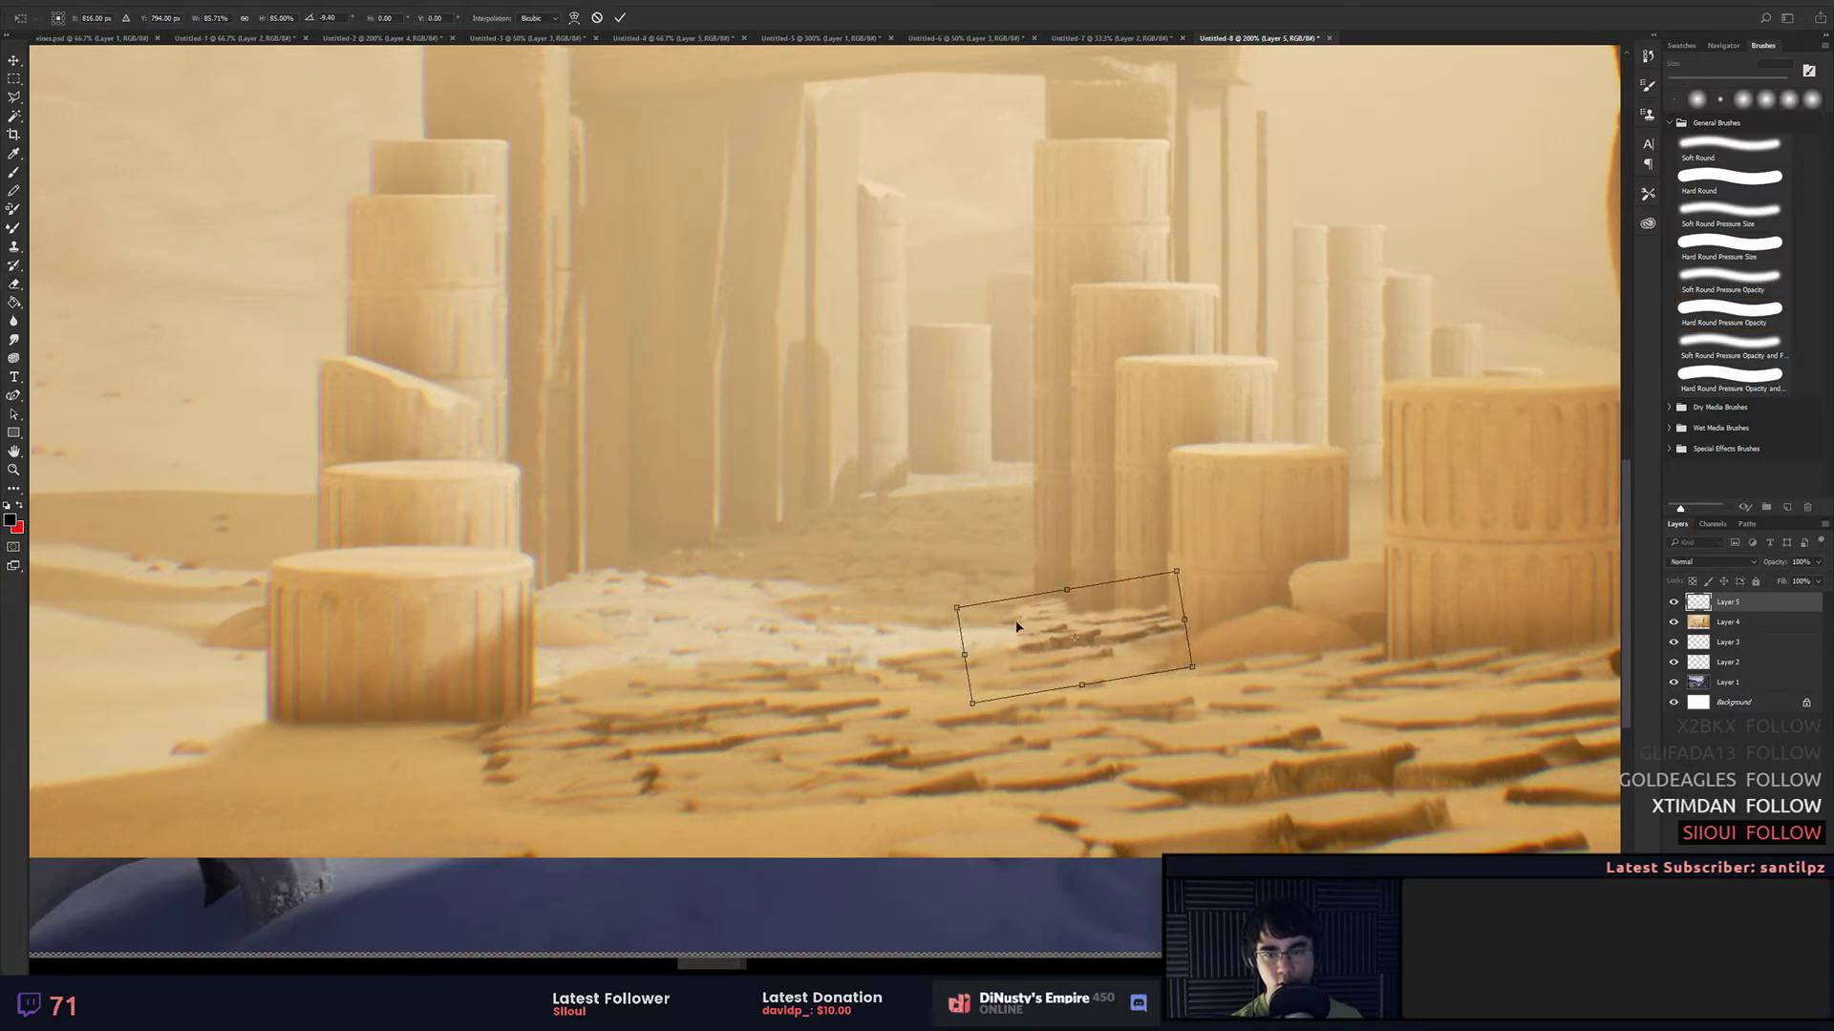
{"action": "left_click_drag", "start_coordinate": [1016, 621], "coordinate": [1019, 609]}
{"action": "key", "text": "Return"}
Step: Blend the stone patch into the ground around the right column base with the Clone Stamp
{"action": "key", "text": "s"}
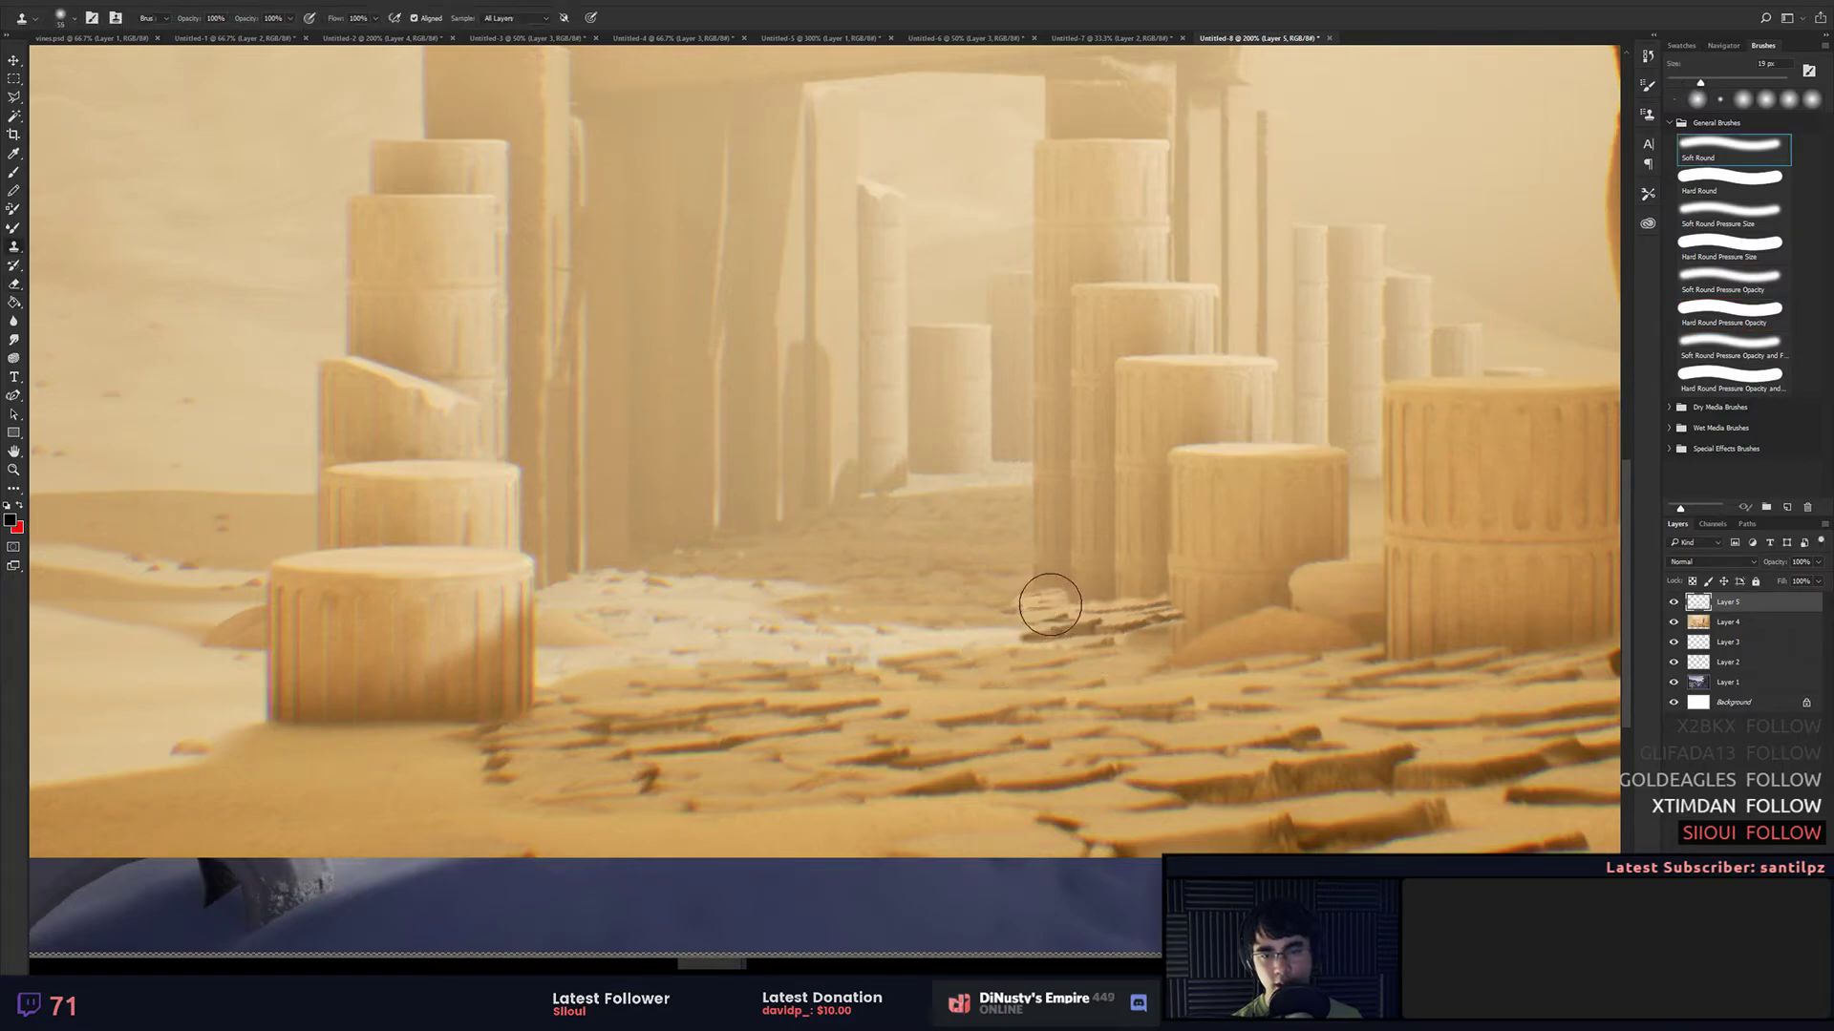
{"action": "left_click_drag", "start_coordinate": [1042, 597], "coordinate": [1066, 609]}
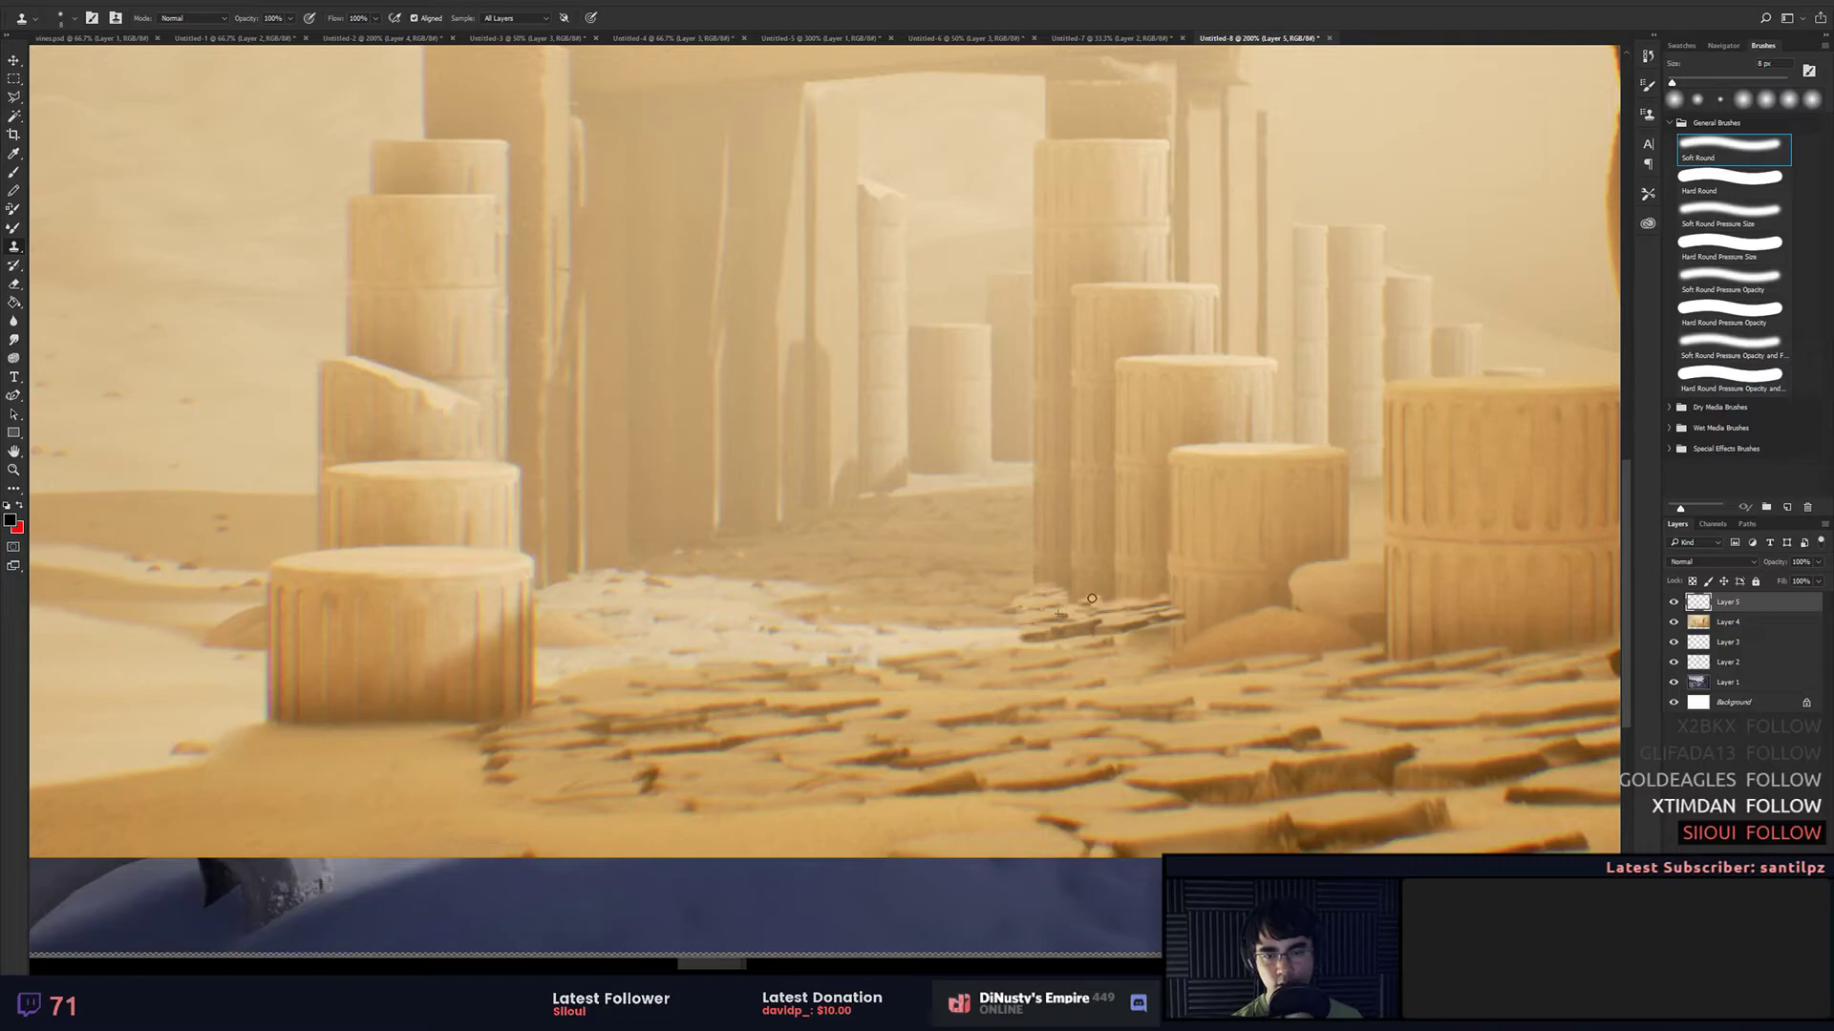
{"action": "left_click_drag", "start_coordinate": [1145, 620], "coordinate": [1037, 635]}
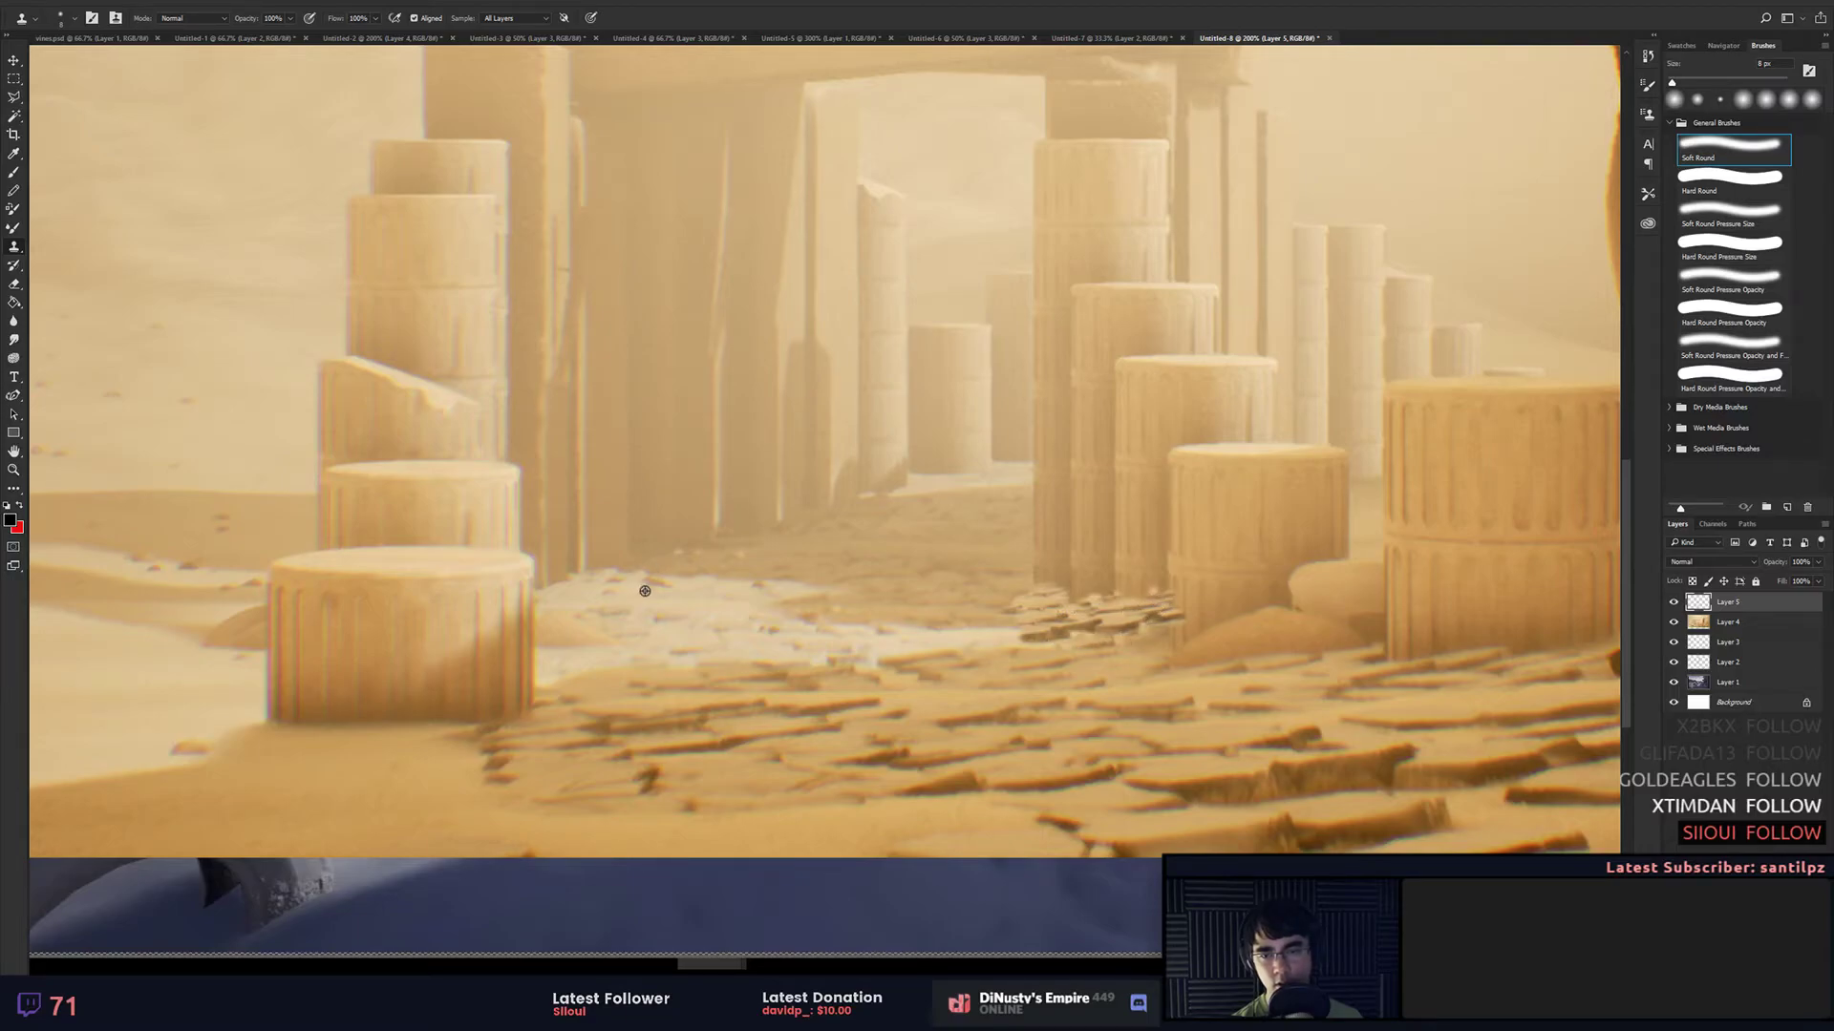
Step: Clone pale paving fragments along the back edge of the path beside the left columns and doorway
{"action": "left_click", "coordinate": [608, 597], "text": "alt"}
{"action": "mouse_move", "coordinate": [606, 594]}
{"action": "left_mouse_down"}
{"action": "mouse_move", "coordinate": [536, 591]}
{"action": "mouse_move", "coordinate": [576, 568]}
{"action": "mouse_move", "coordinate": [594, 578]}
{"action": "mouse_move", "coordinate": [581, 570]}
{"action": "left_mouse_up"}
{"action": "left_click", "coordinate": [603, 577], "text": "alt"}
{"action": "left_click_drag", "start_coordinate": [724, 554], "coordinate": [754, 554]}
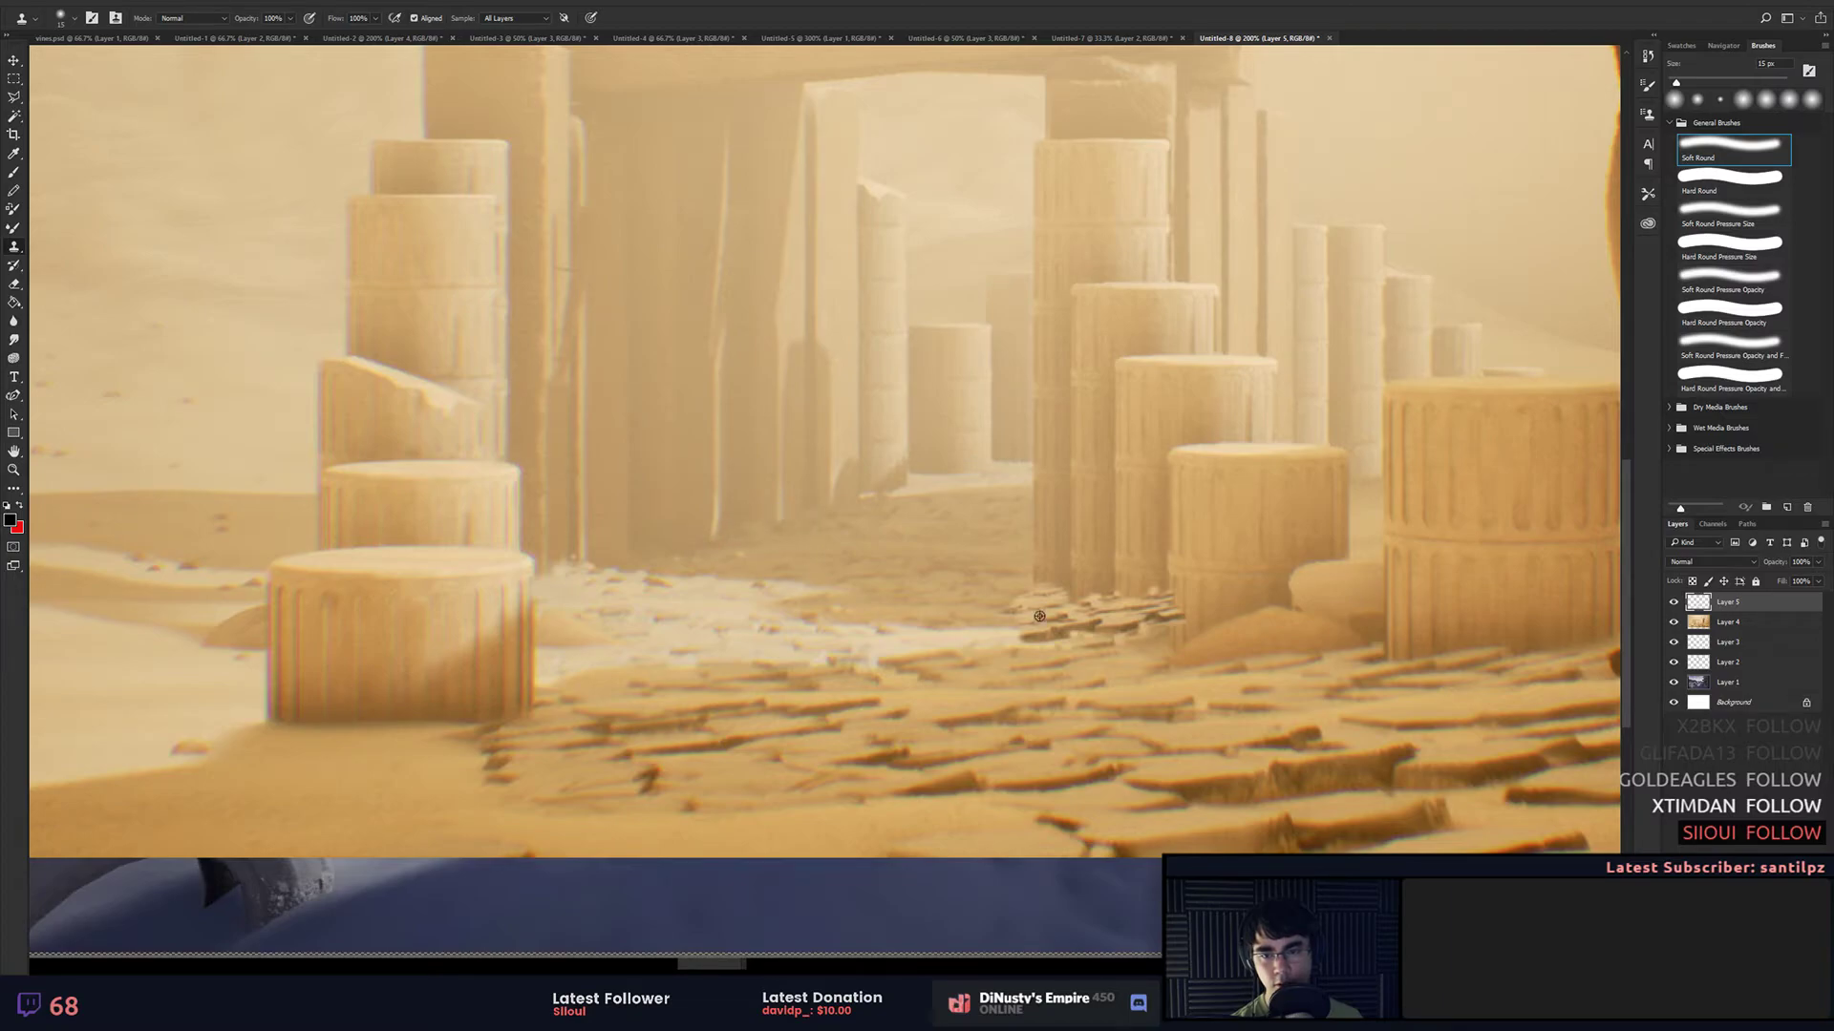
Step: Clone small light stones at the foot of the doorway's inner pillars and undo the last stroke
{"action": "left_click", "coordinate": [713, 602], "text": "alt"}
{"action": "left_click_drag", "start_coordinate": [782, 510], "coordinate": [777, 511]}
{"action": "left_click_drag", "start_coordinate": [778, 500], "coordinate": [783, 512]}
{"action": "left_click_drag", "start_coordinate": [732, 625], "coordinate": [722, 625]}
{"action": "mouse_move", "coordinate": [786, 516]}
{"action": "left_mouse_down"}
{"action": "mouse_move", "coordinate": [802, 510]}
{"action": "mouse_move", "coordinate": [769, 524]}
{"action": "mouse_move", "coordinate": [839, 501]}
{"action": "mouse_move", "coordinate": [865, 520]}
{"action": "mouse_move", "coordinate": [811, 513]}
{"action": "left_mouse_up"}
{"action": "key", "text": "ctrl+z"}
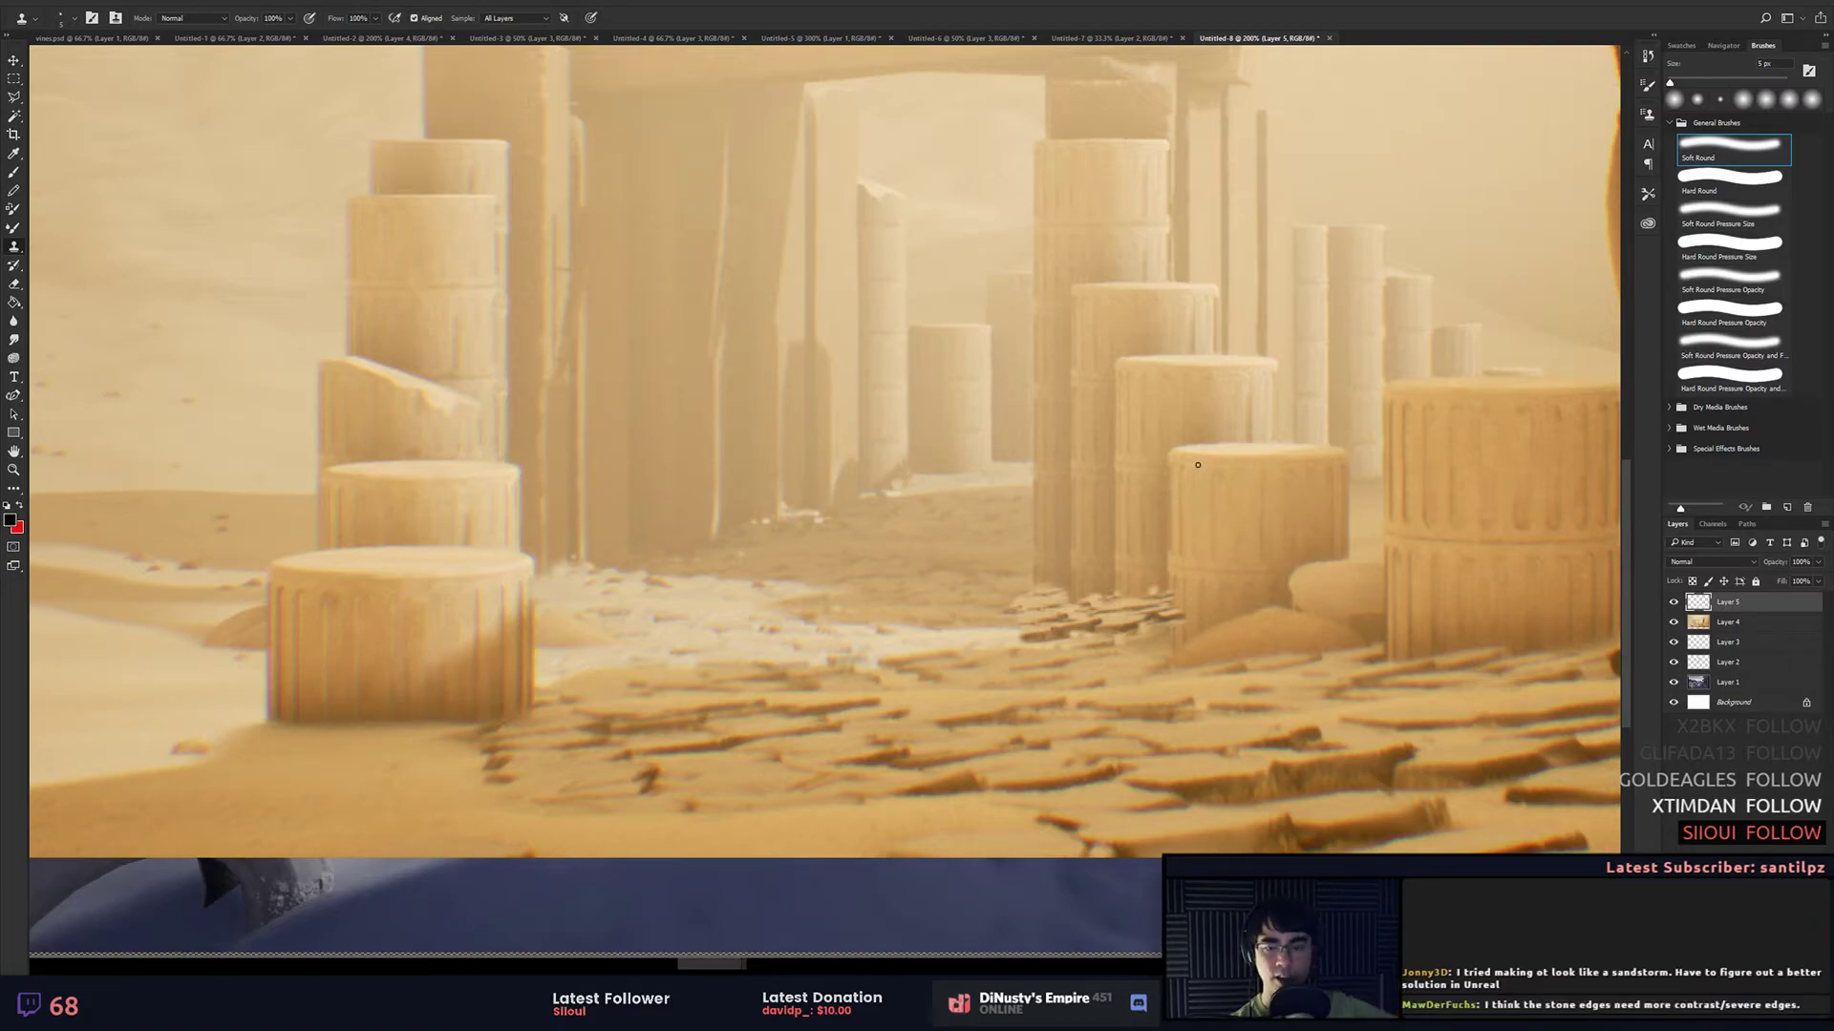
Step: Review the retouched ground and ruins both in the full composition and up close
{"action": "key", "text": "ctrl+minus"}
{"action": "key", "text": "ctrl+minus"}
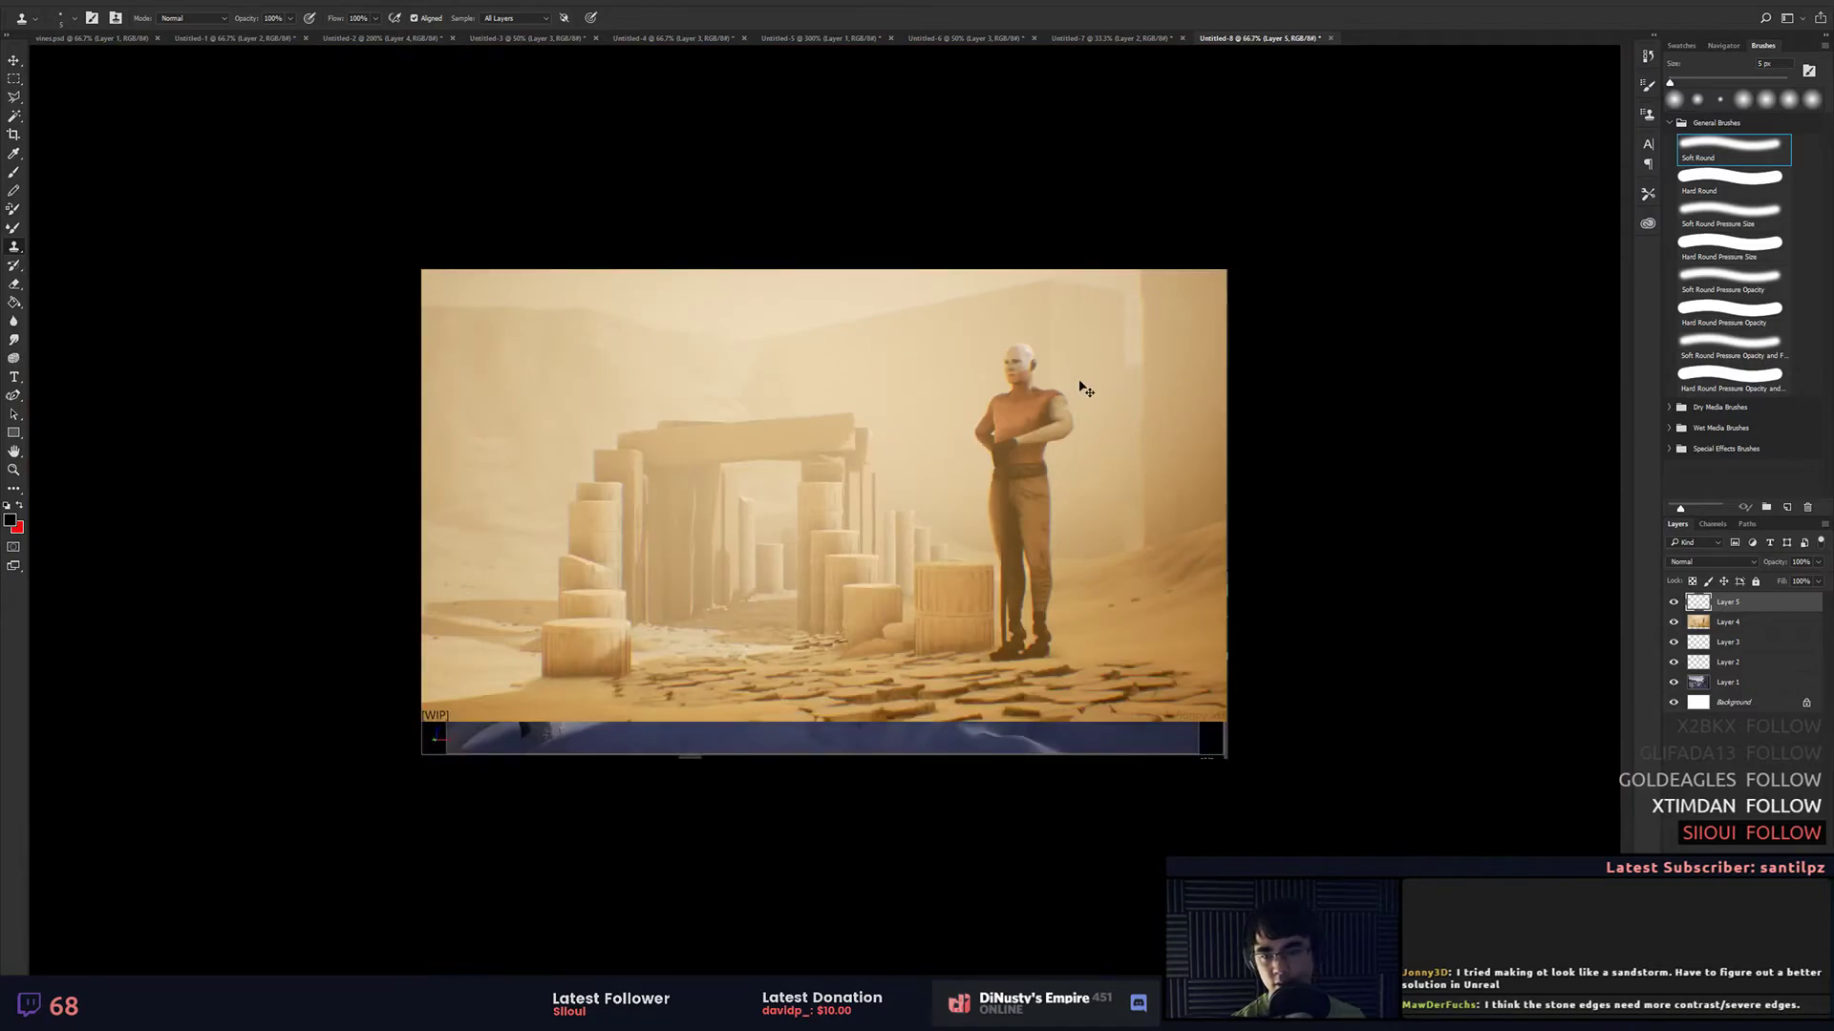
{"action": "key", "text": "ctrl+plus"}
{"action": "key", "text": "ctrl+plus"}
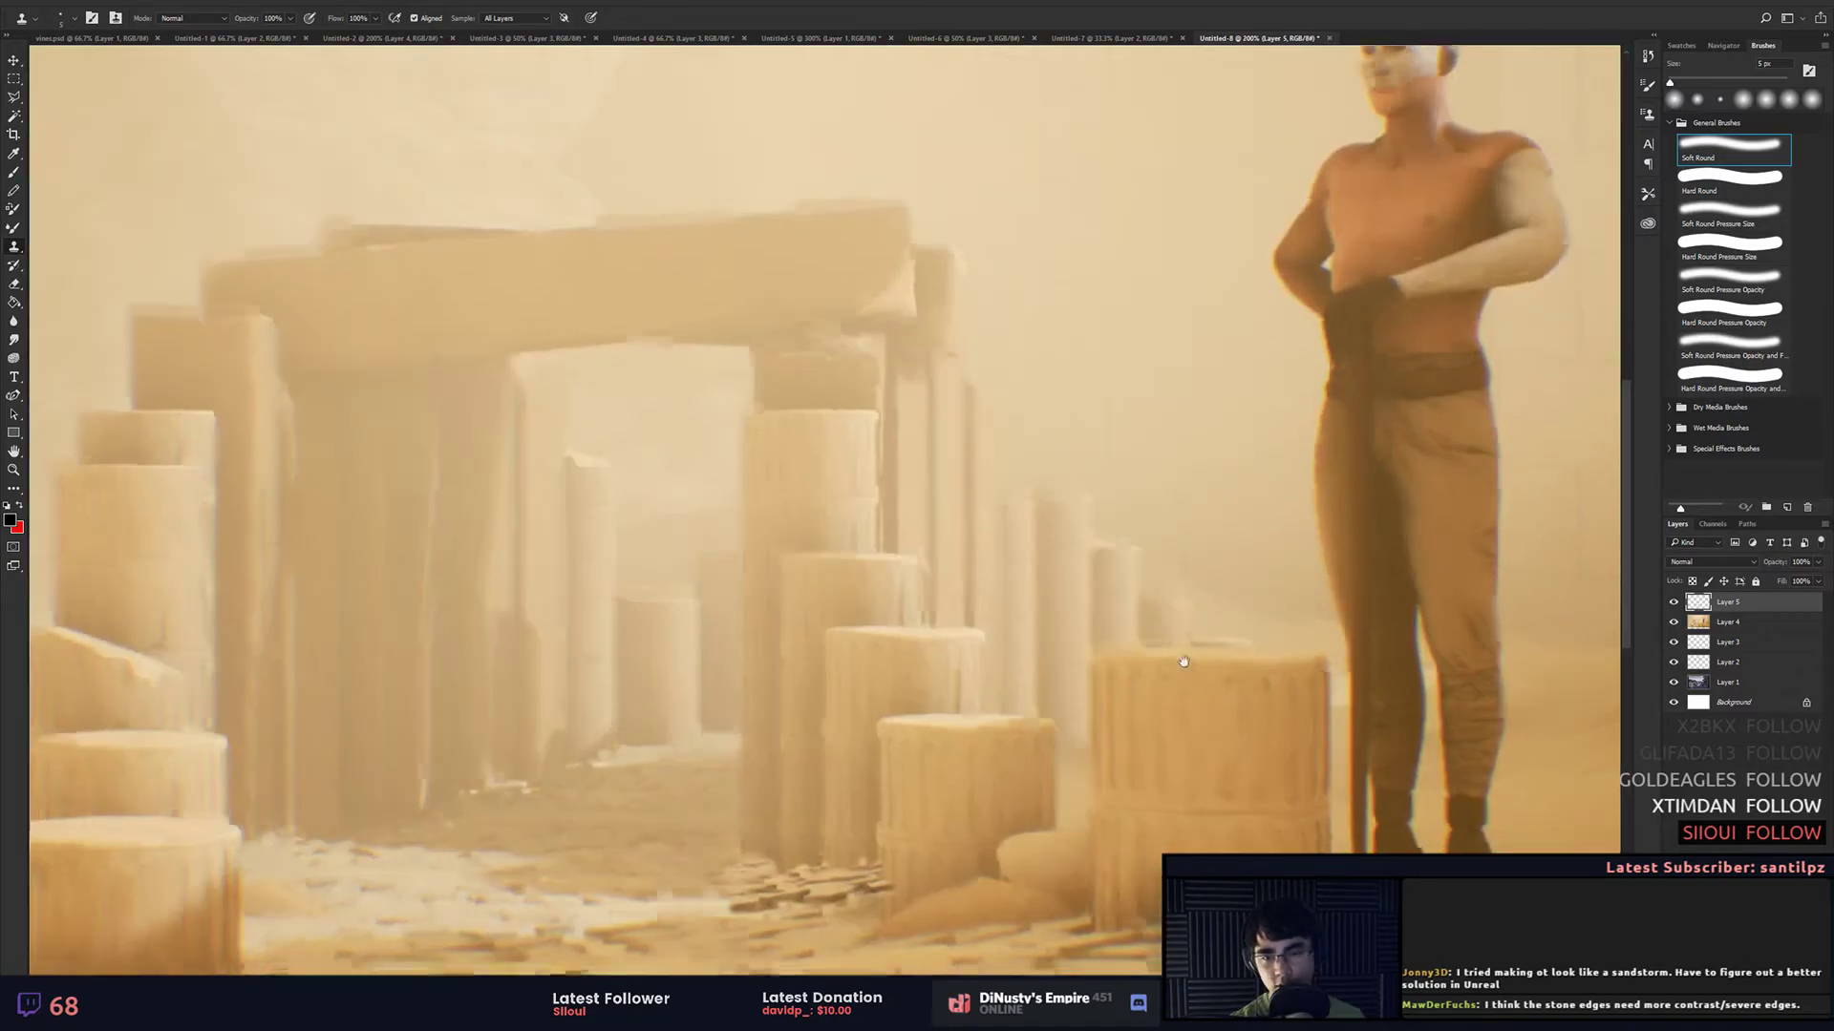
{"action": "left_click_drag", "start_coordinate": [1184, 662], "coordinate": [1174, 635]}
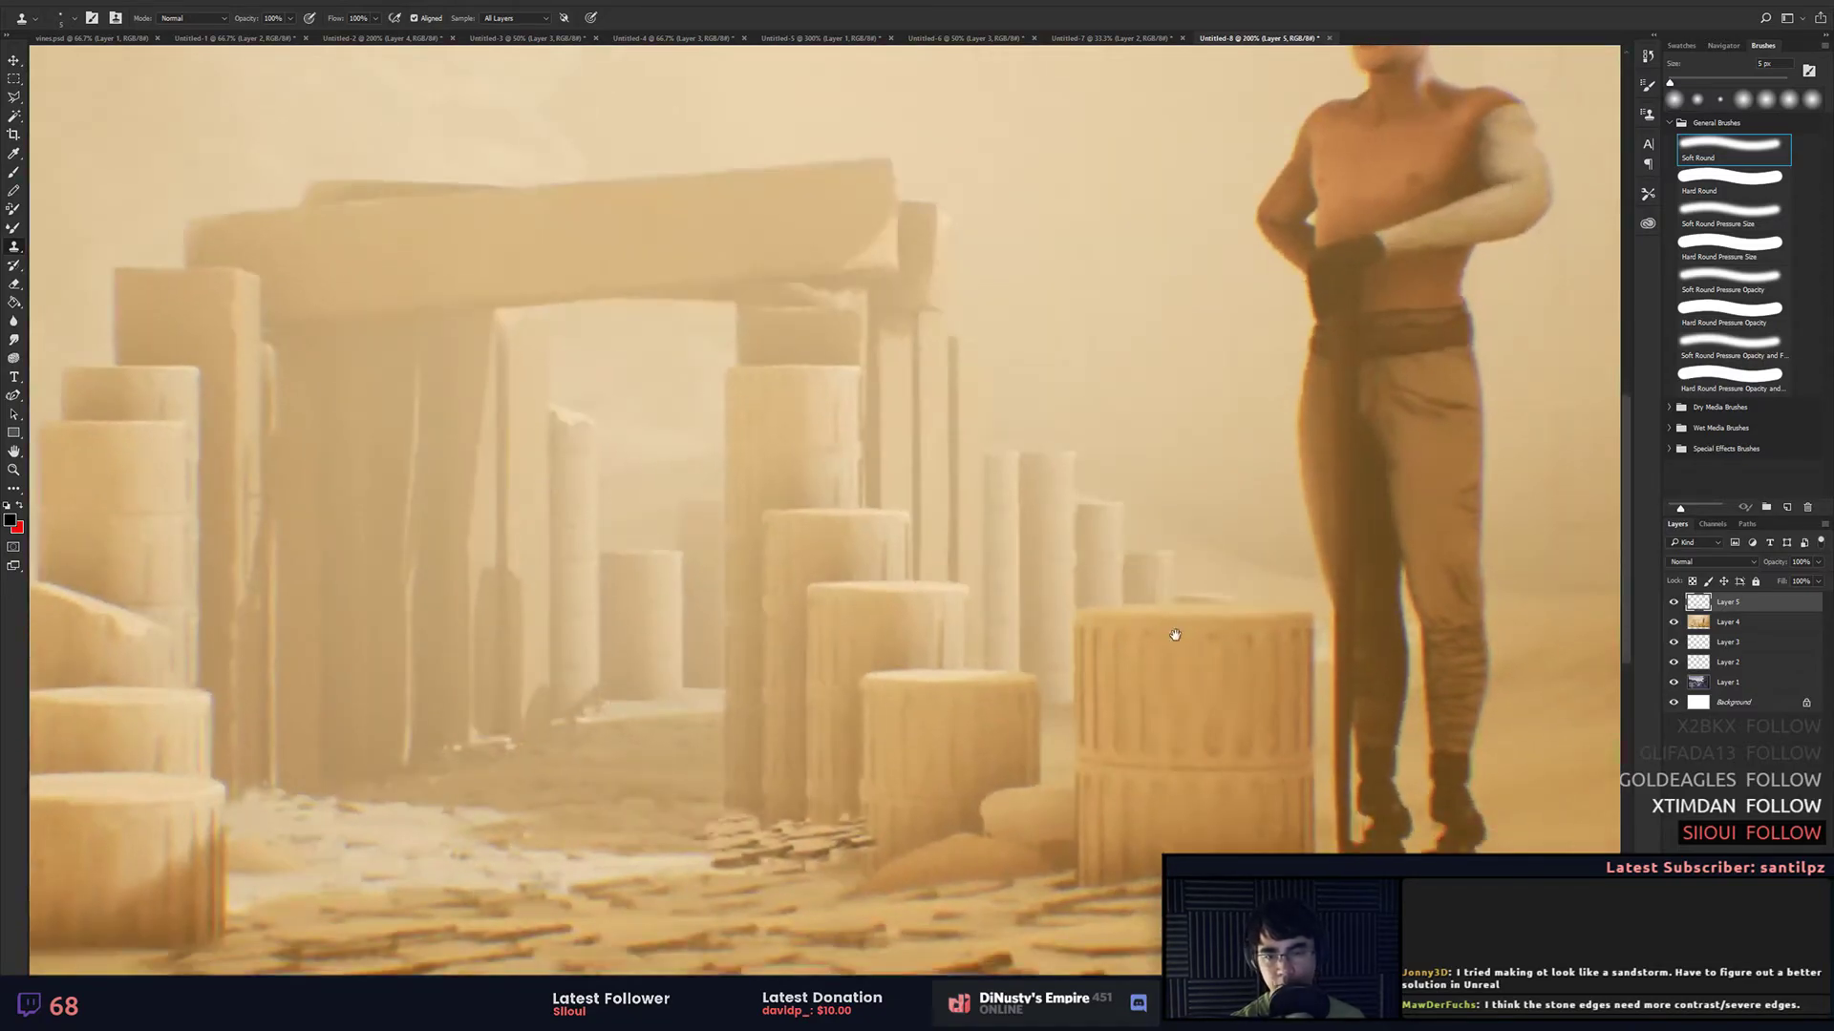
{"action": "scroll", "coordinate": [1174, 635], "scroll_direction": "down", "scroll_amount": 4}
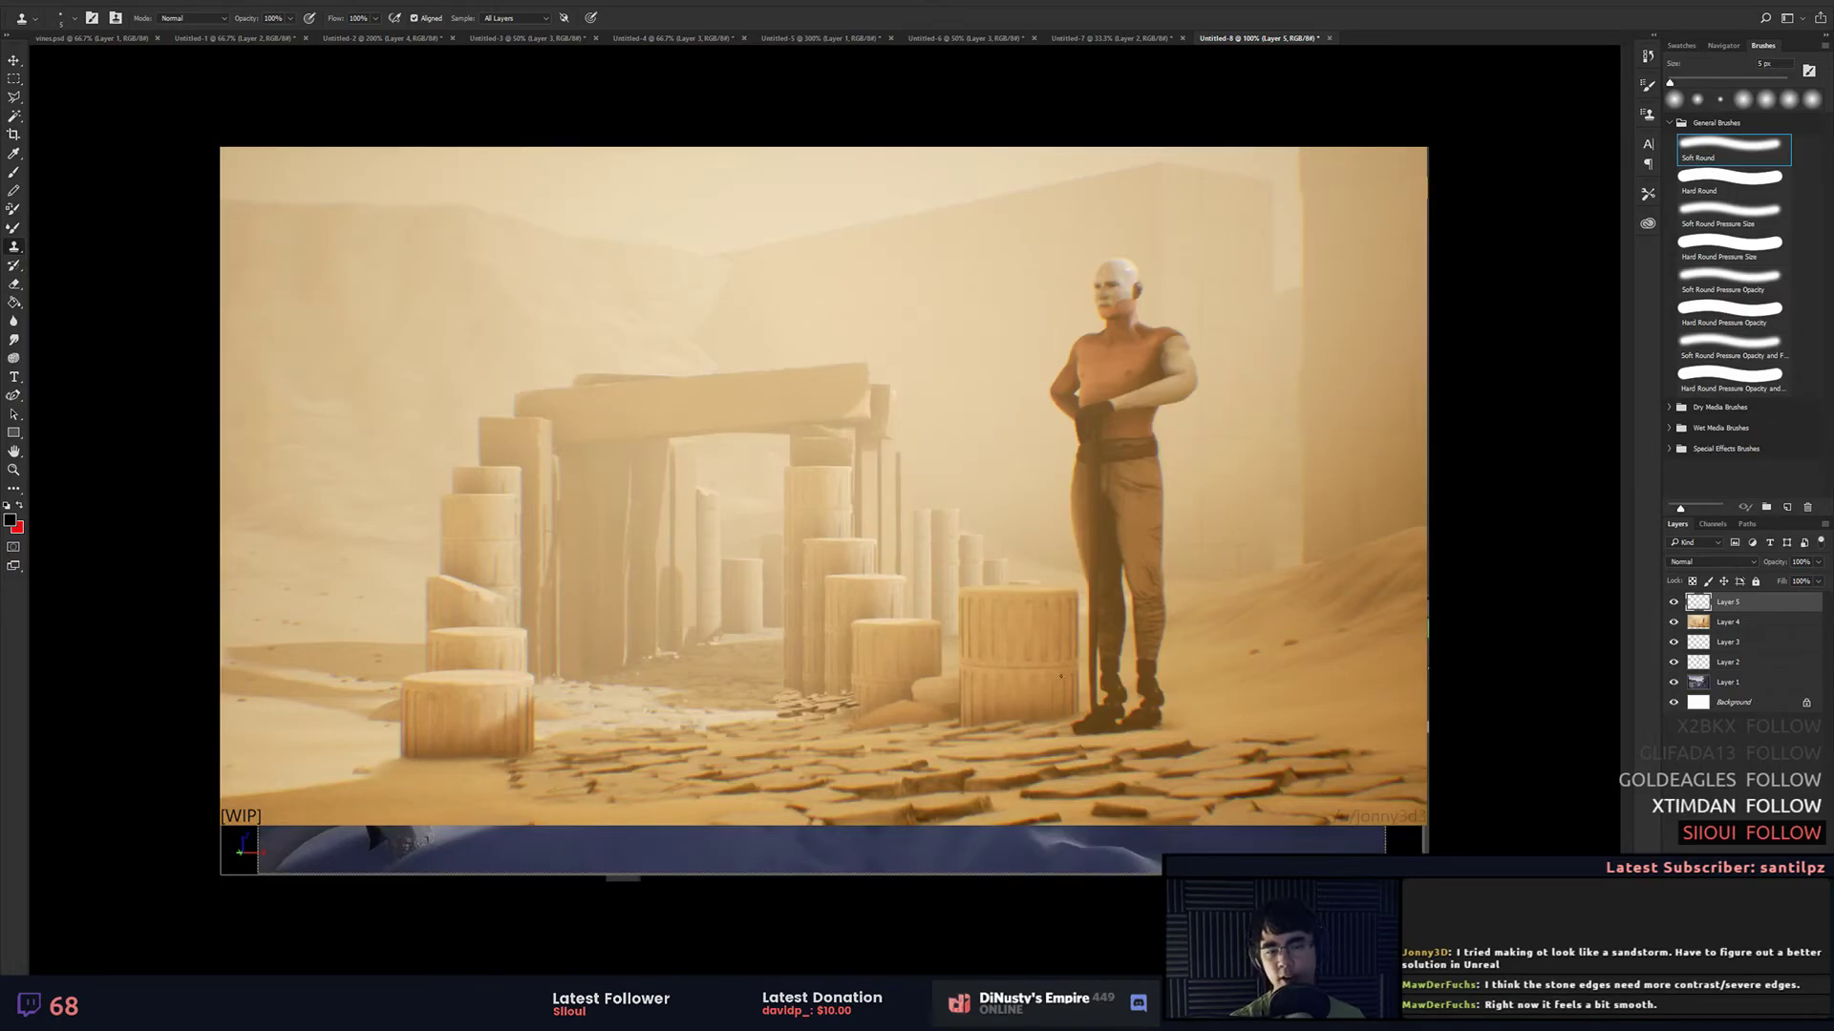
Step: Crop the desert ruins image tighter around the ruins and the figure, cutting off the WIP caption and the leftover blue strip
{"action": "left_click", "coordinate": [14, 133]}
{"action": "left_click_drag", "start_coordinate": [223, 145], "coordinate": [274, 192]}
{"action": "left_click_drag", "start_coordinate": [1384, 805], "coordinate": [1345, 790]}
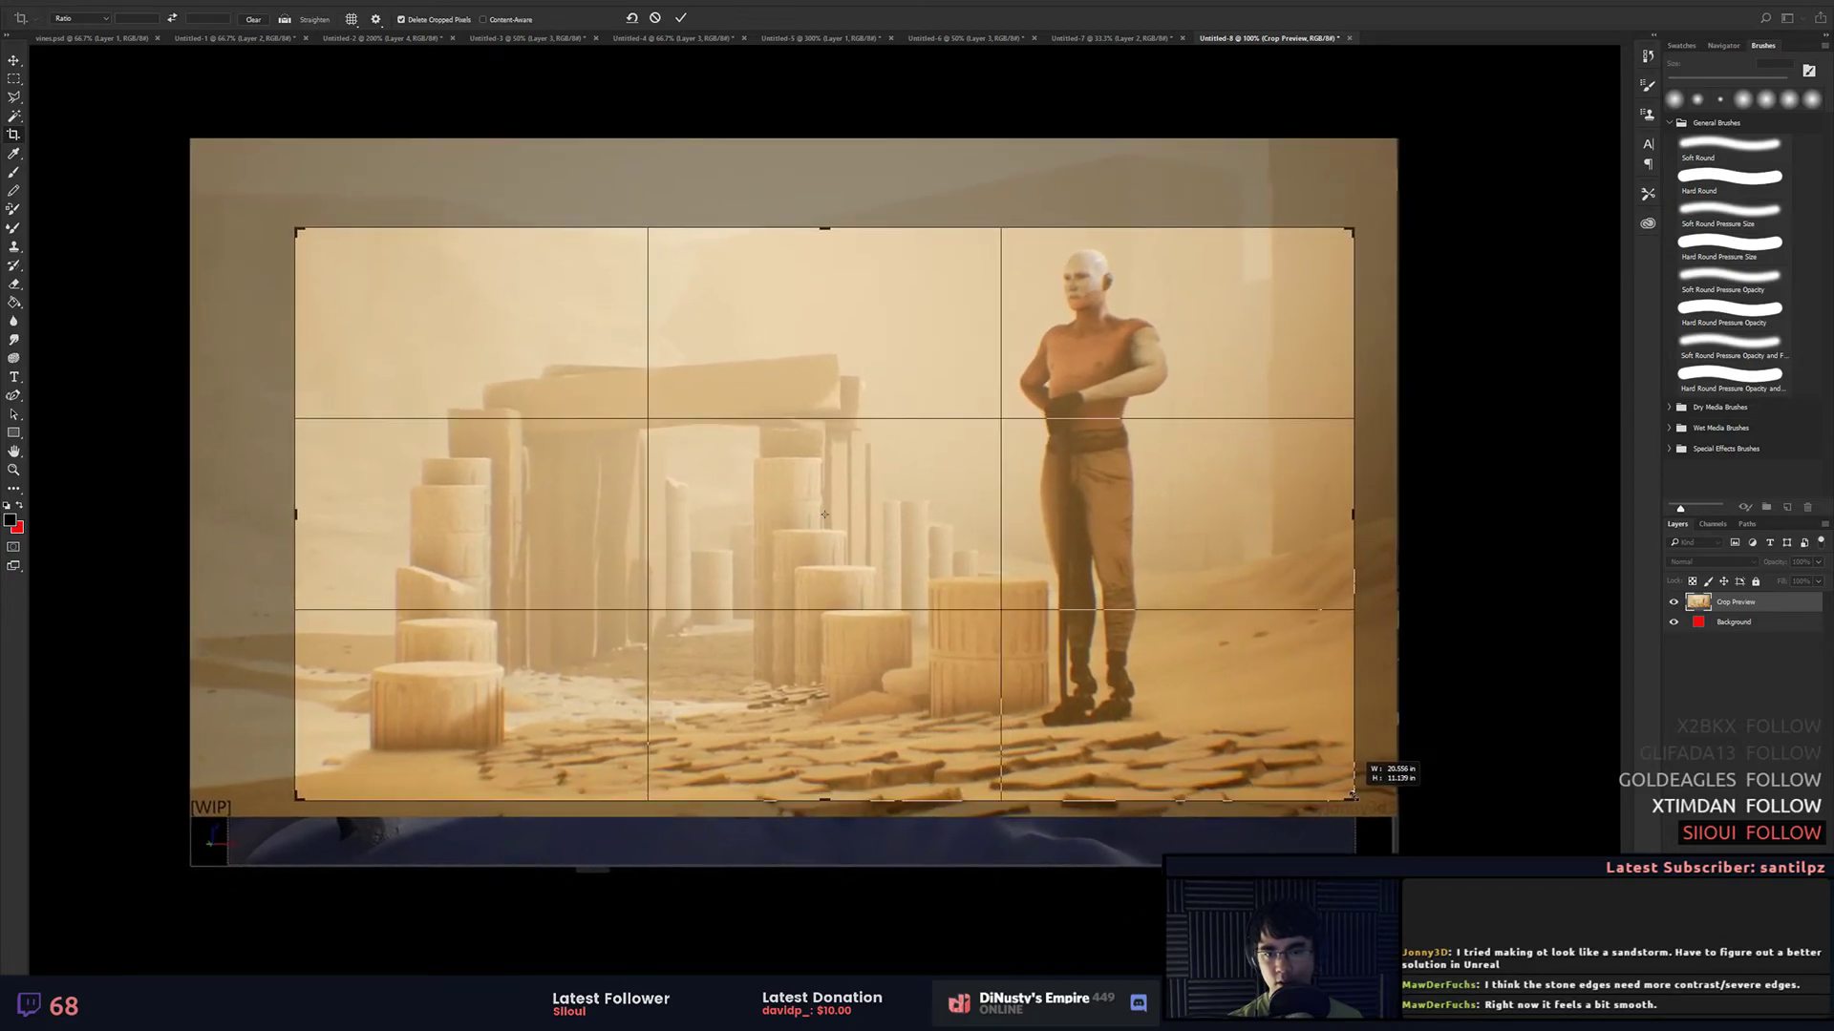
{"action": "key", "text": "Return"}
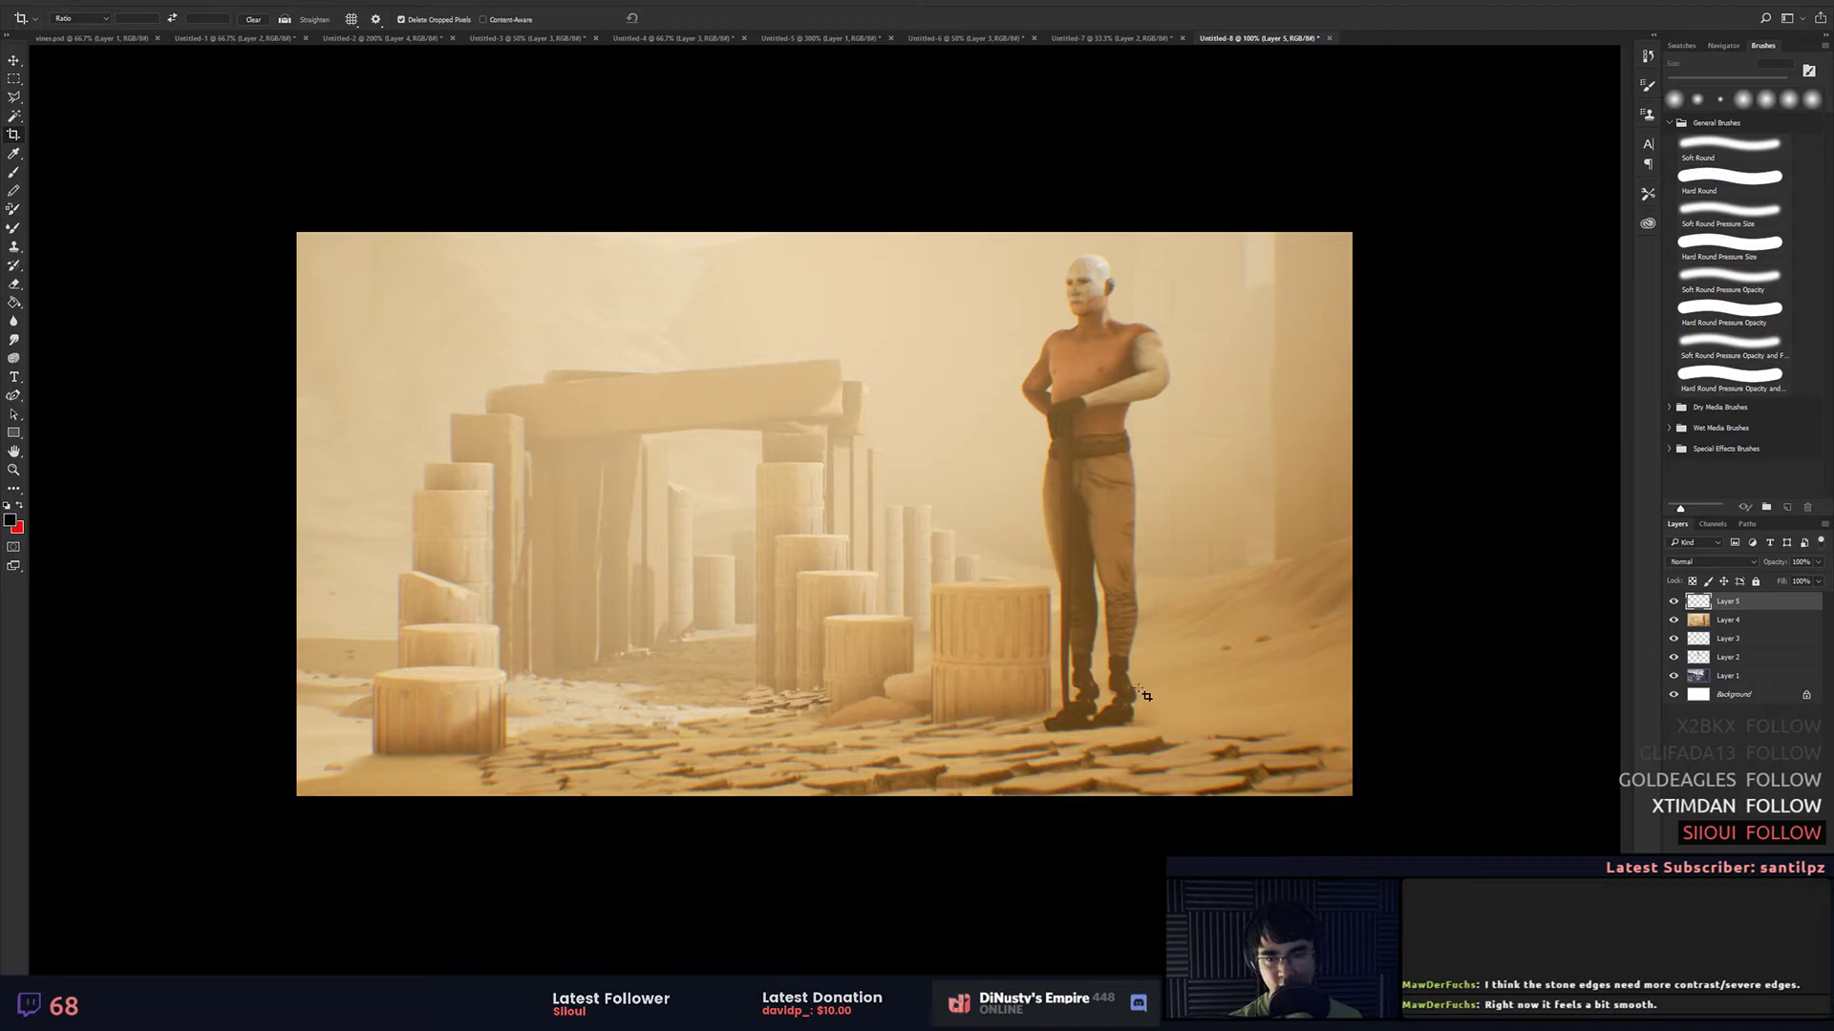
Step: Compare the ruins image with and without Layer 4 and Layer 5
{"action": "left_click", "coordinate": [1673, 619]}
{"action": "left_click", "coordinate": [1673, 619]}
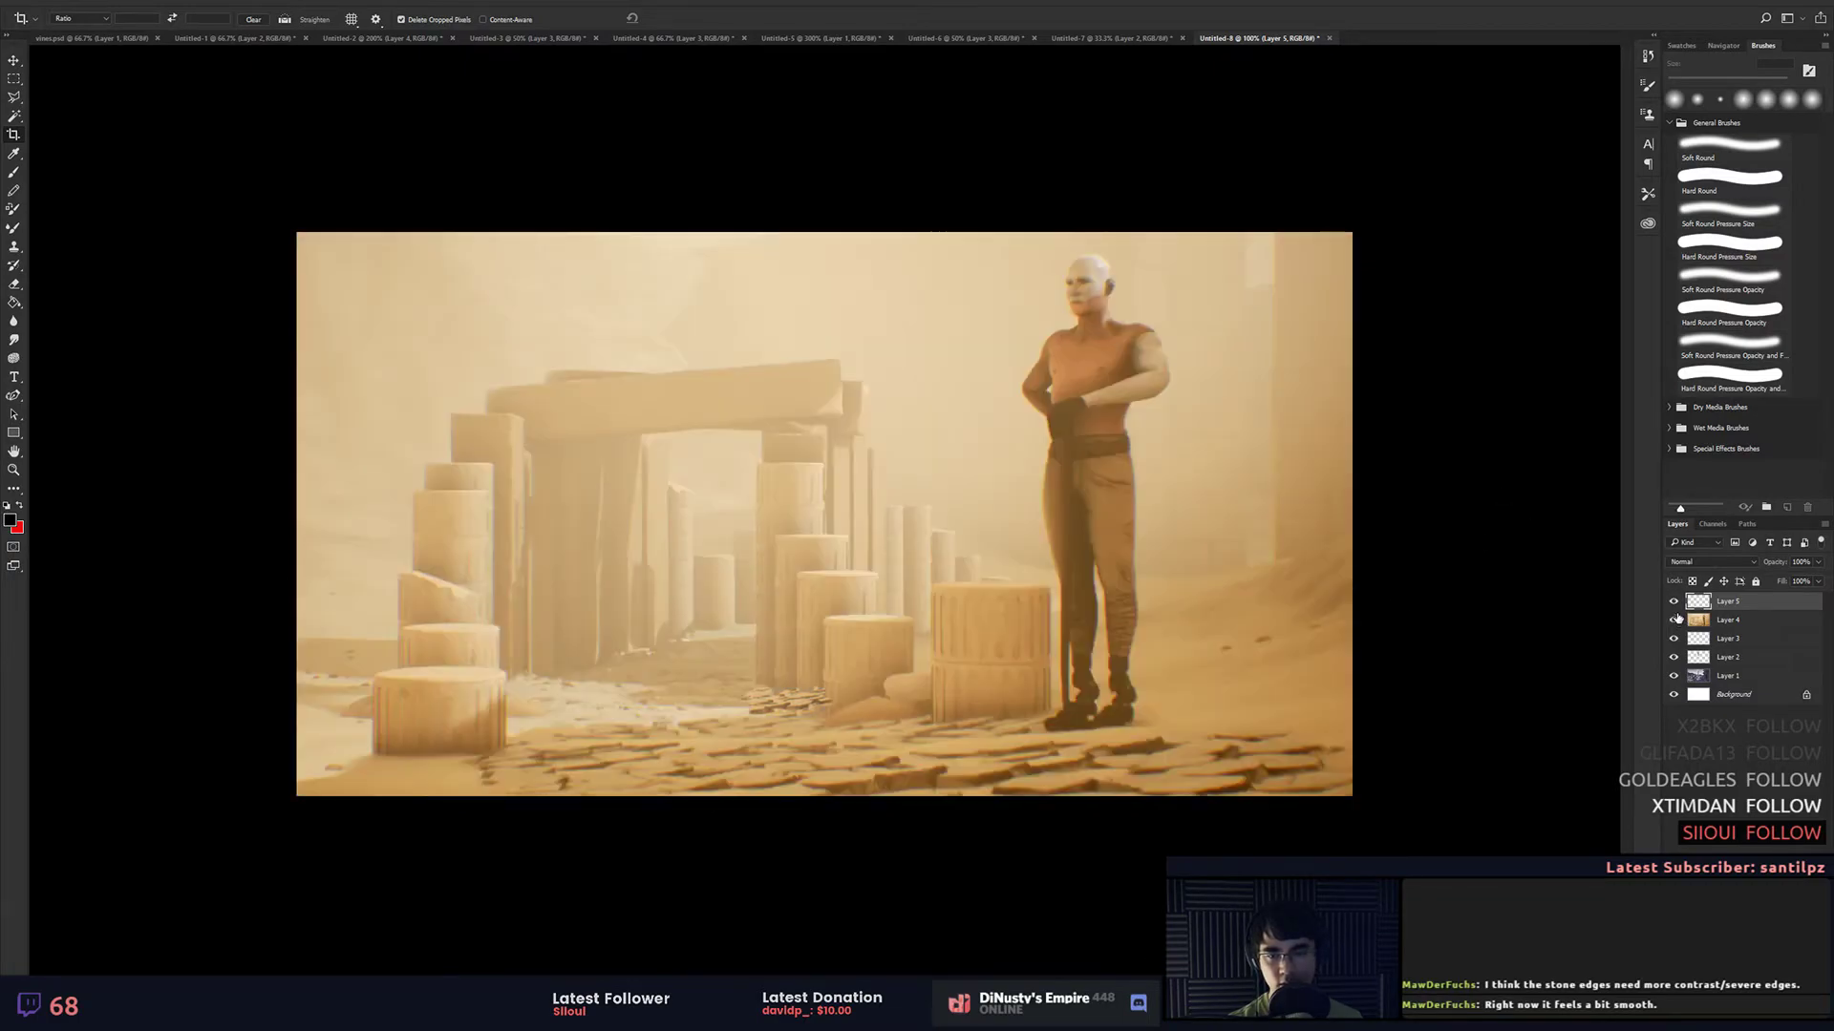
{"action": "left_click", "coordinate": [1673, 601]}
{"action": "left_click", "coordinate": [1673, 602]}
Step: Delete a small rectangular patch of Layer 5 in the foreground paving and clear the selection
{"action": "key", "text": "m"}
{"action": "left_click_drag", "start_coordinate": [893, 774], "coordinate": [902, 767]}
{"action": "key", "text": "Delete"}
{"action": "key", "text": "ctrl+d"}
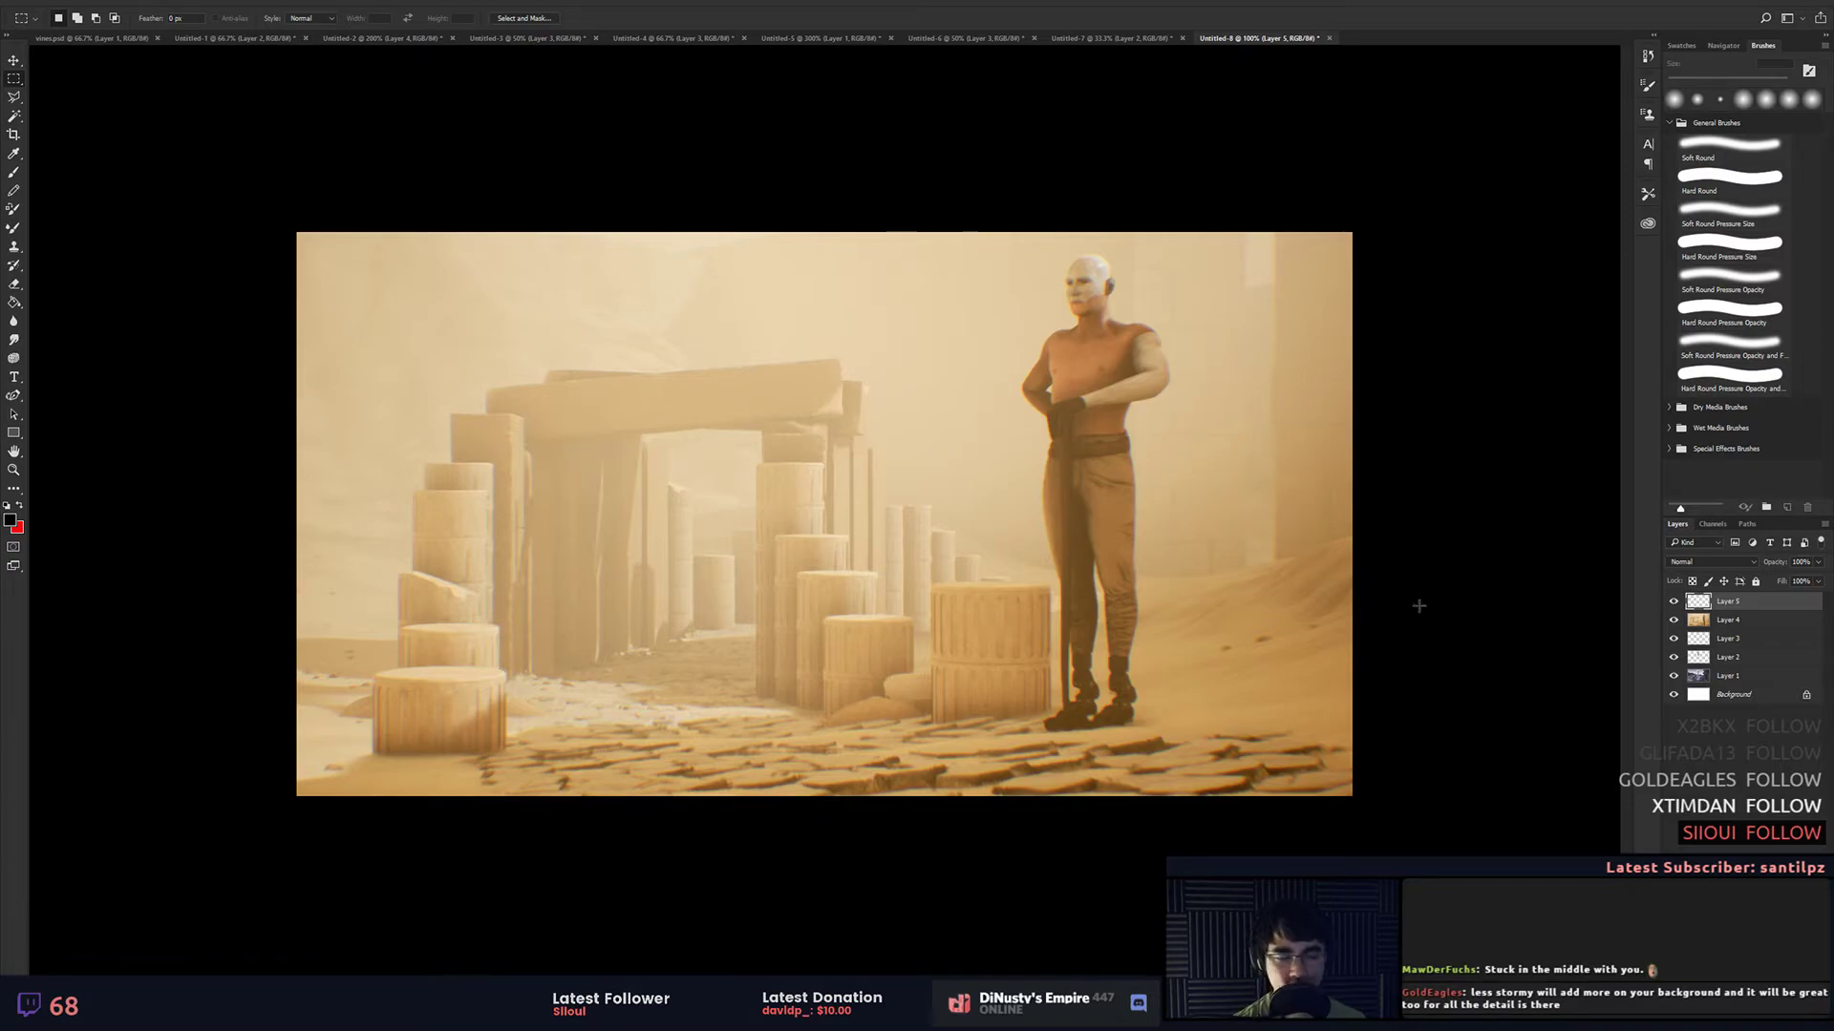
Step: Check the stream-critique channel in Discord and switch to the browser to open the Design Practice submission on ArtStation
{"action": "key", "text": "alt+Tab"}
{"action": "left_click", "coordinate": [913, 405]}
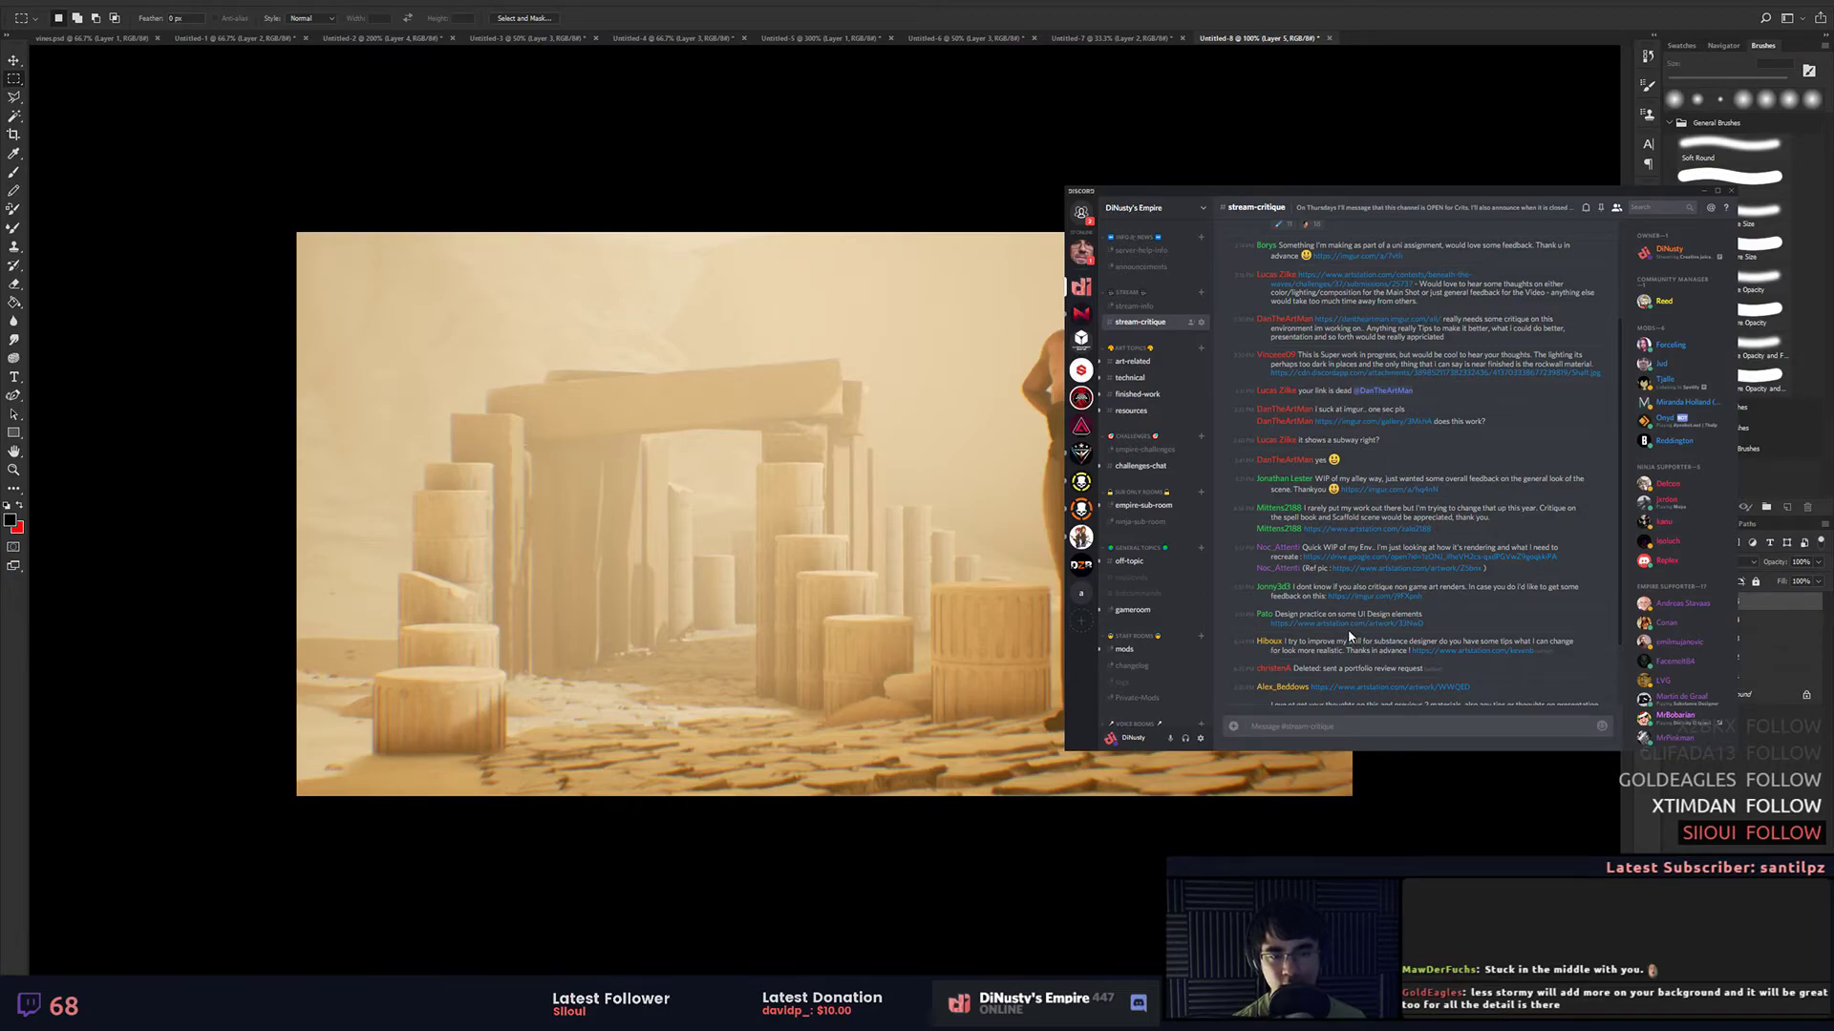
{"action": "key", "text": "alt+Tab"}
{"action": "left_click", "coordinate": [884, 424]}
{"action": "left_click", "coordinate": [1316, 3]}
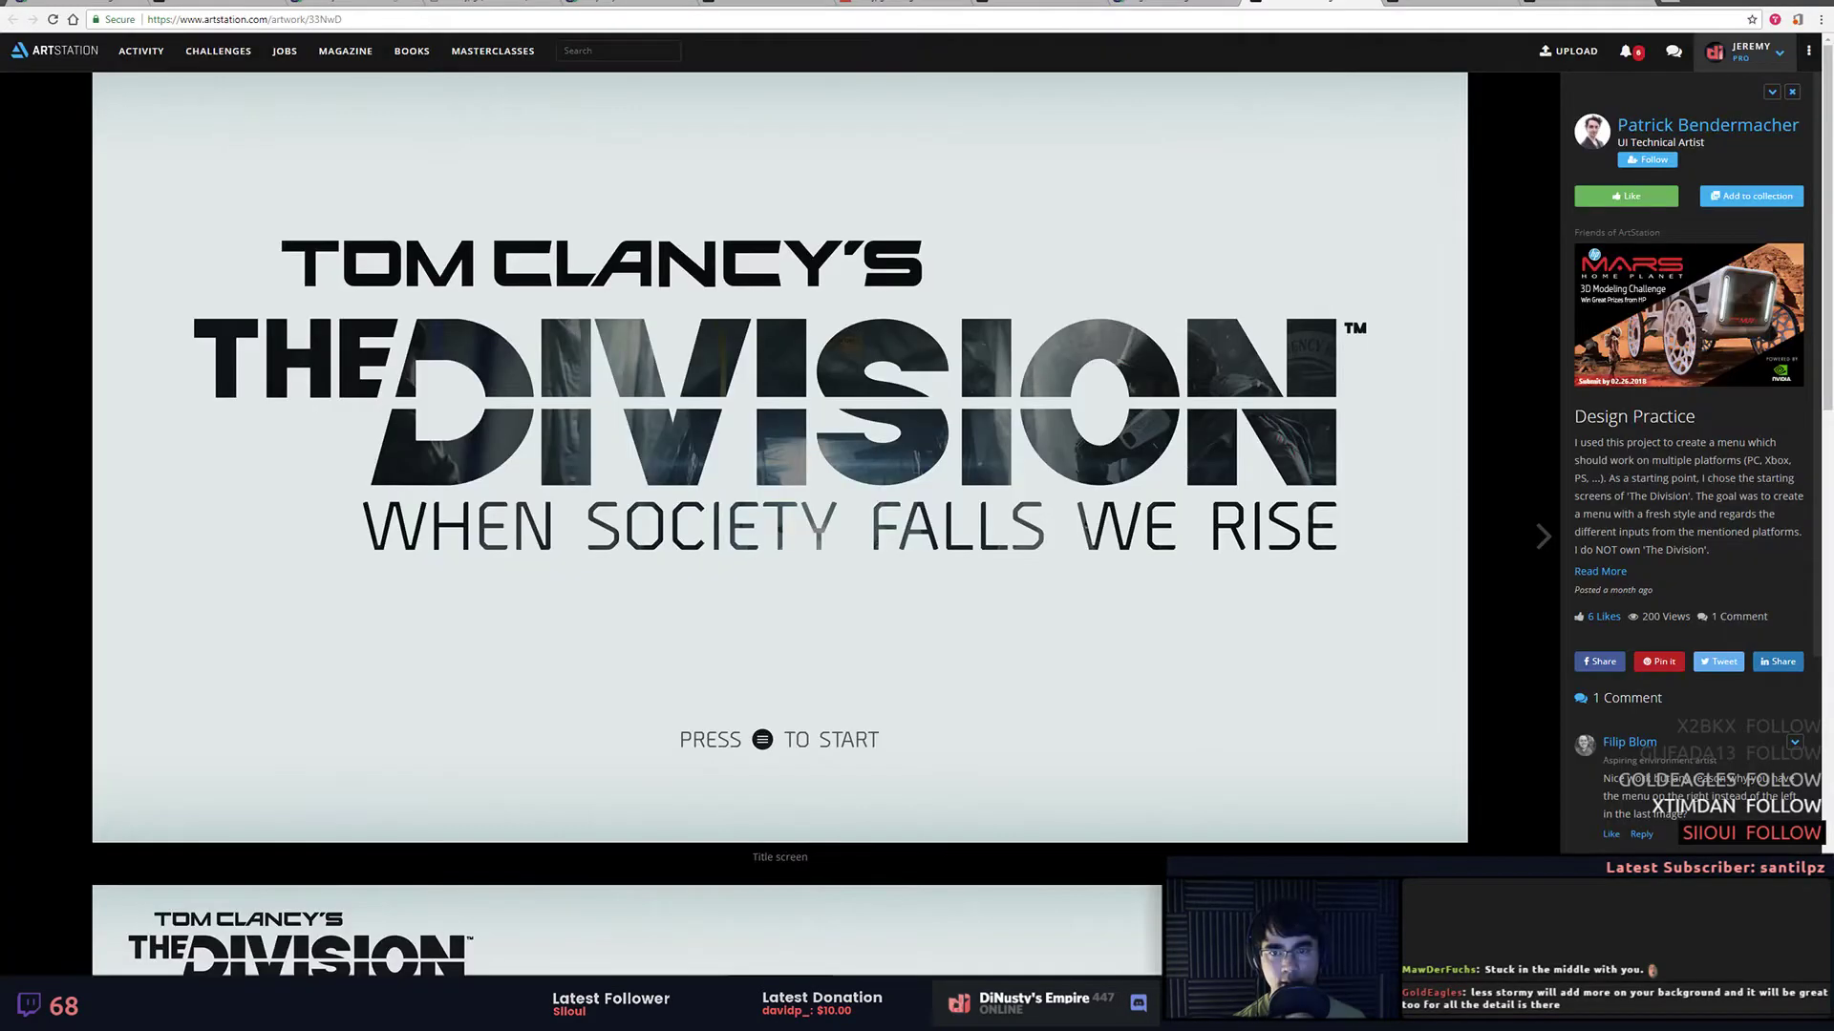
Step: Copy the main menu image with the Continue Game bar from the Design Practice post
{"action": "scroll", "coordinate": [1104, 245], "scroll_direction": "down", "scroll_amount": 6}
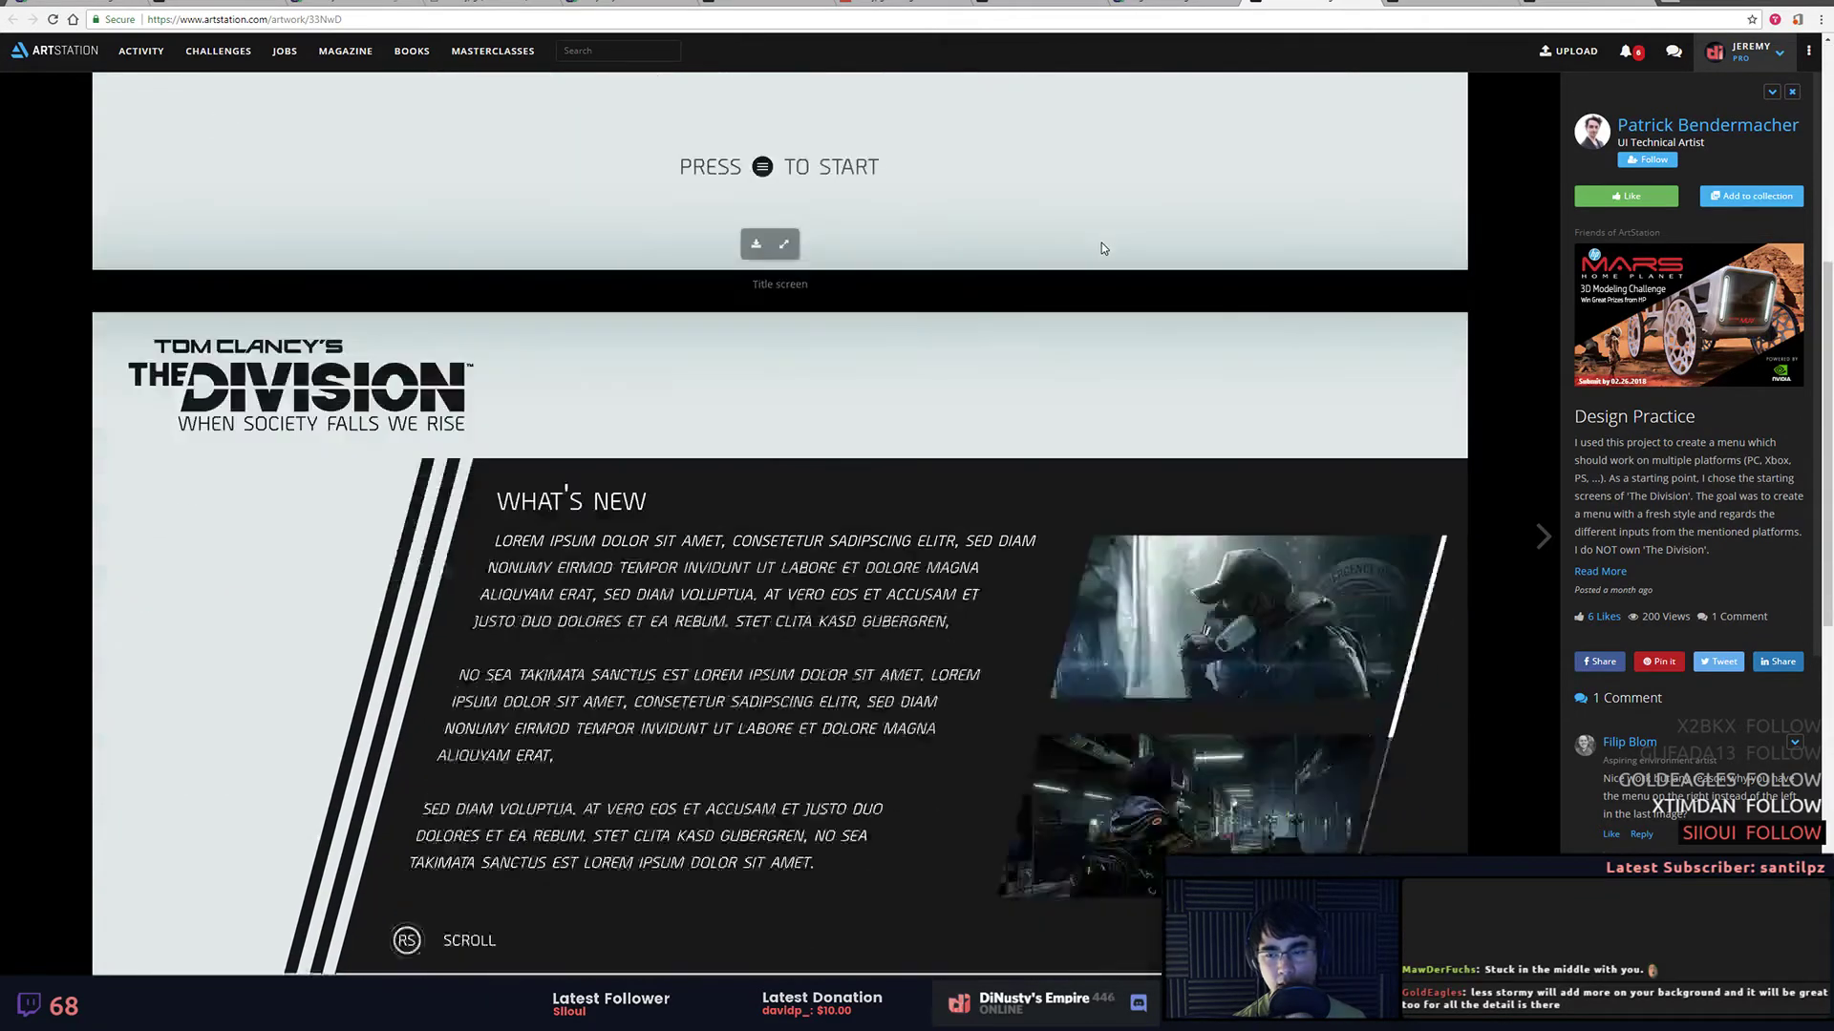
{"action": "scroll", "coordinate": [1102, 247], "scroll_direction": "down", "scroll_amount": 7}
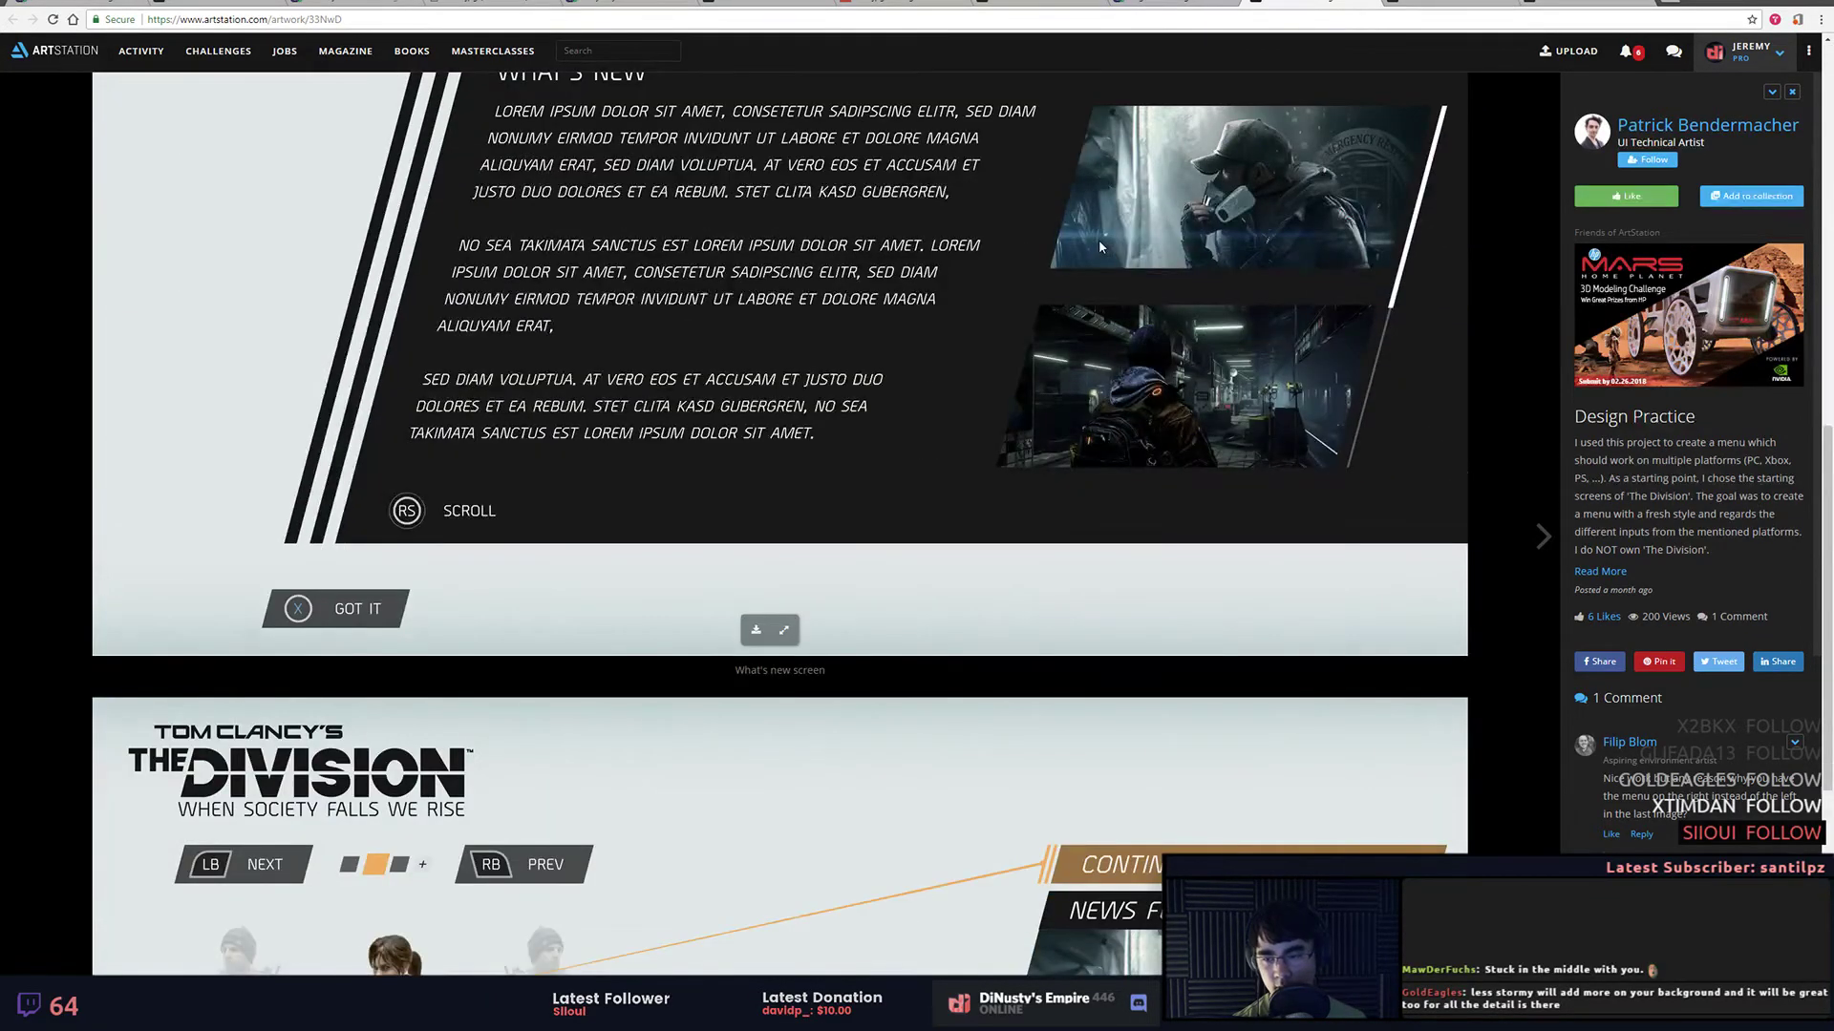
{"action": "scroll", "coordinate": [1099, 247], "scroll_direction": "down", "scroll_amount": 2}
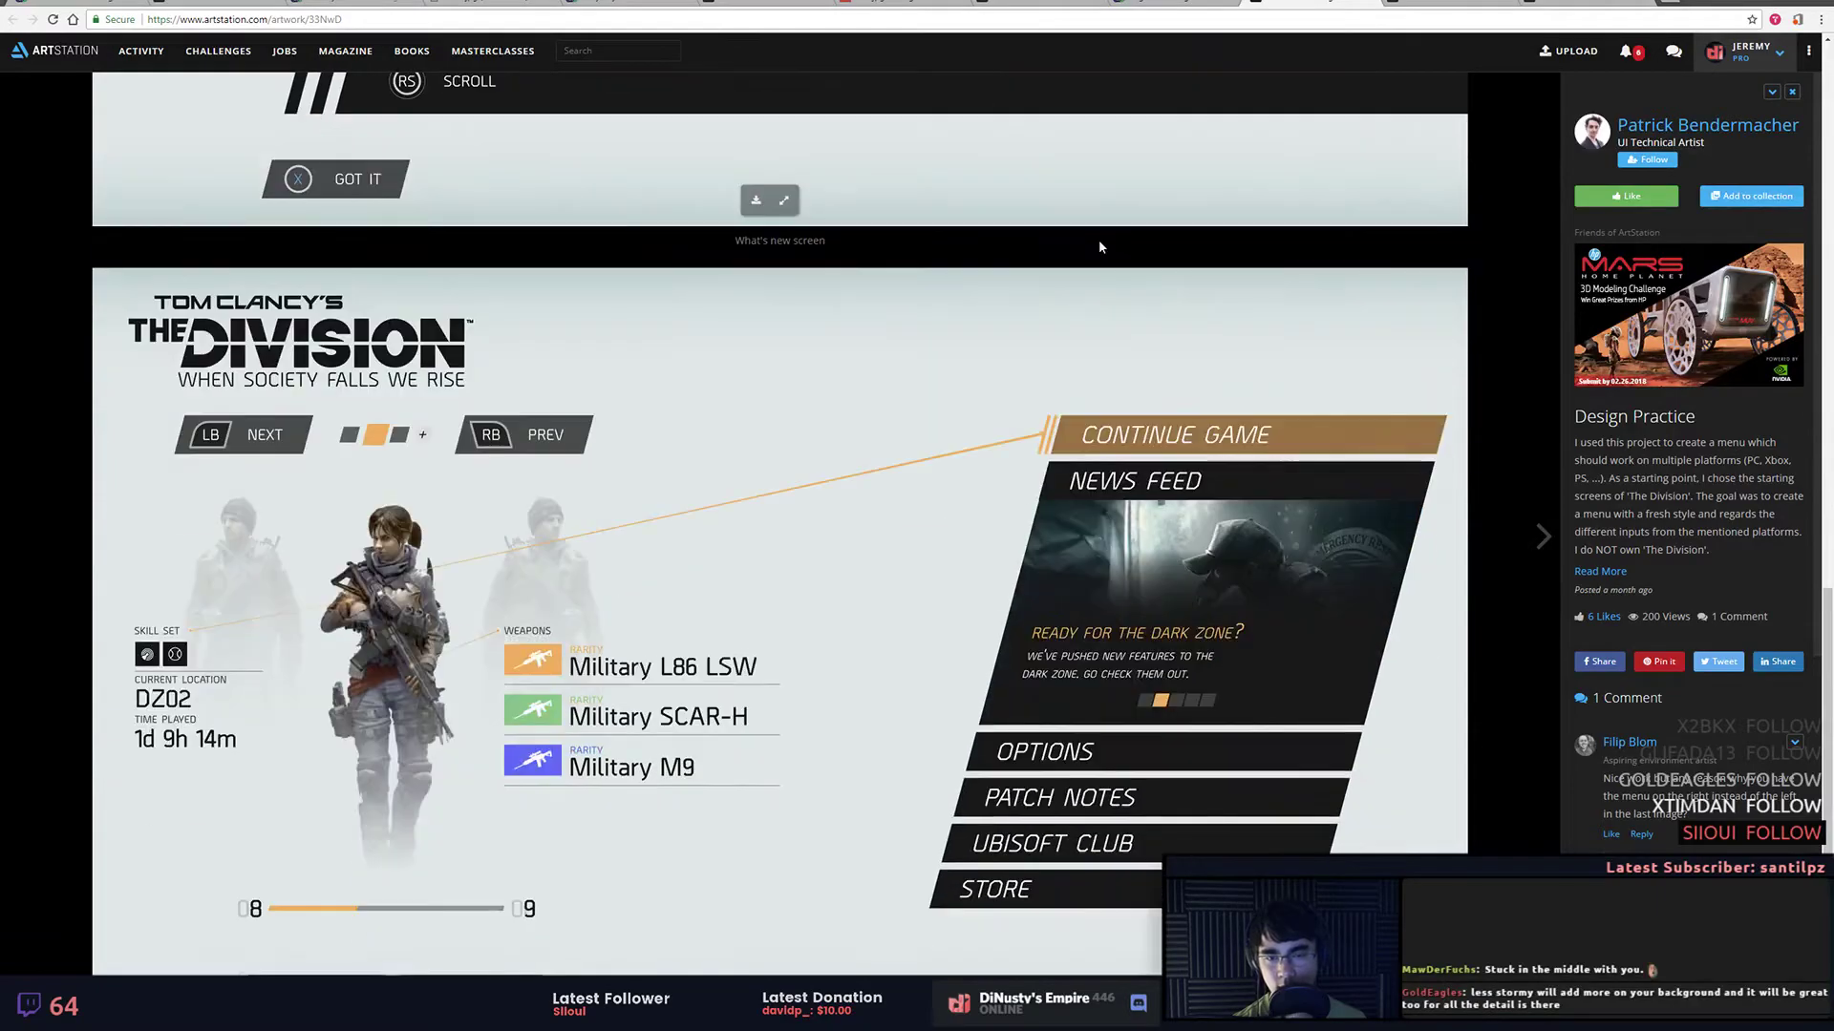
{"action": "scroll", "coordinate": [1099, 247], "scroll_direction": "down", "scroll_amount": 1}
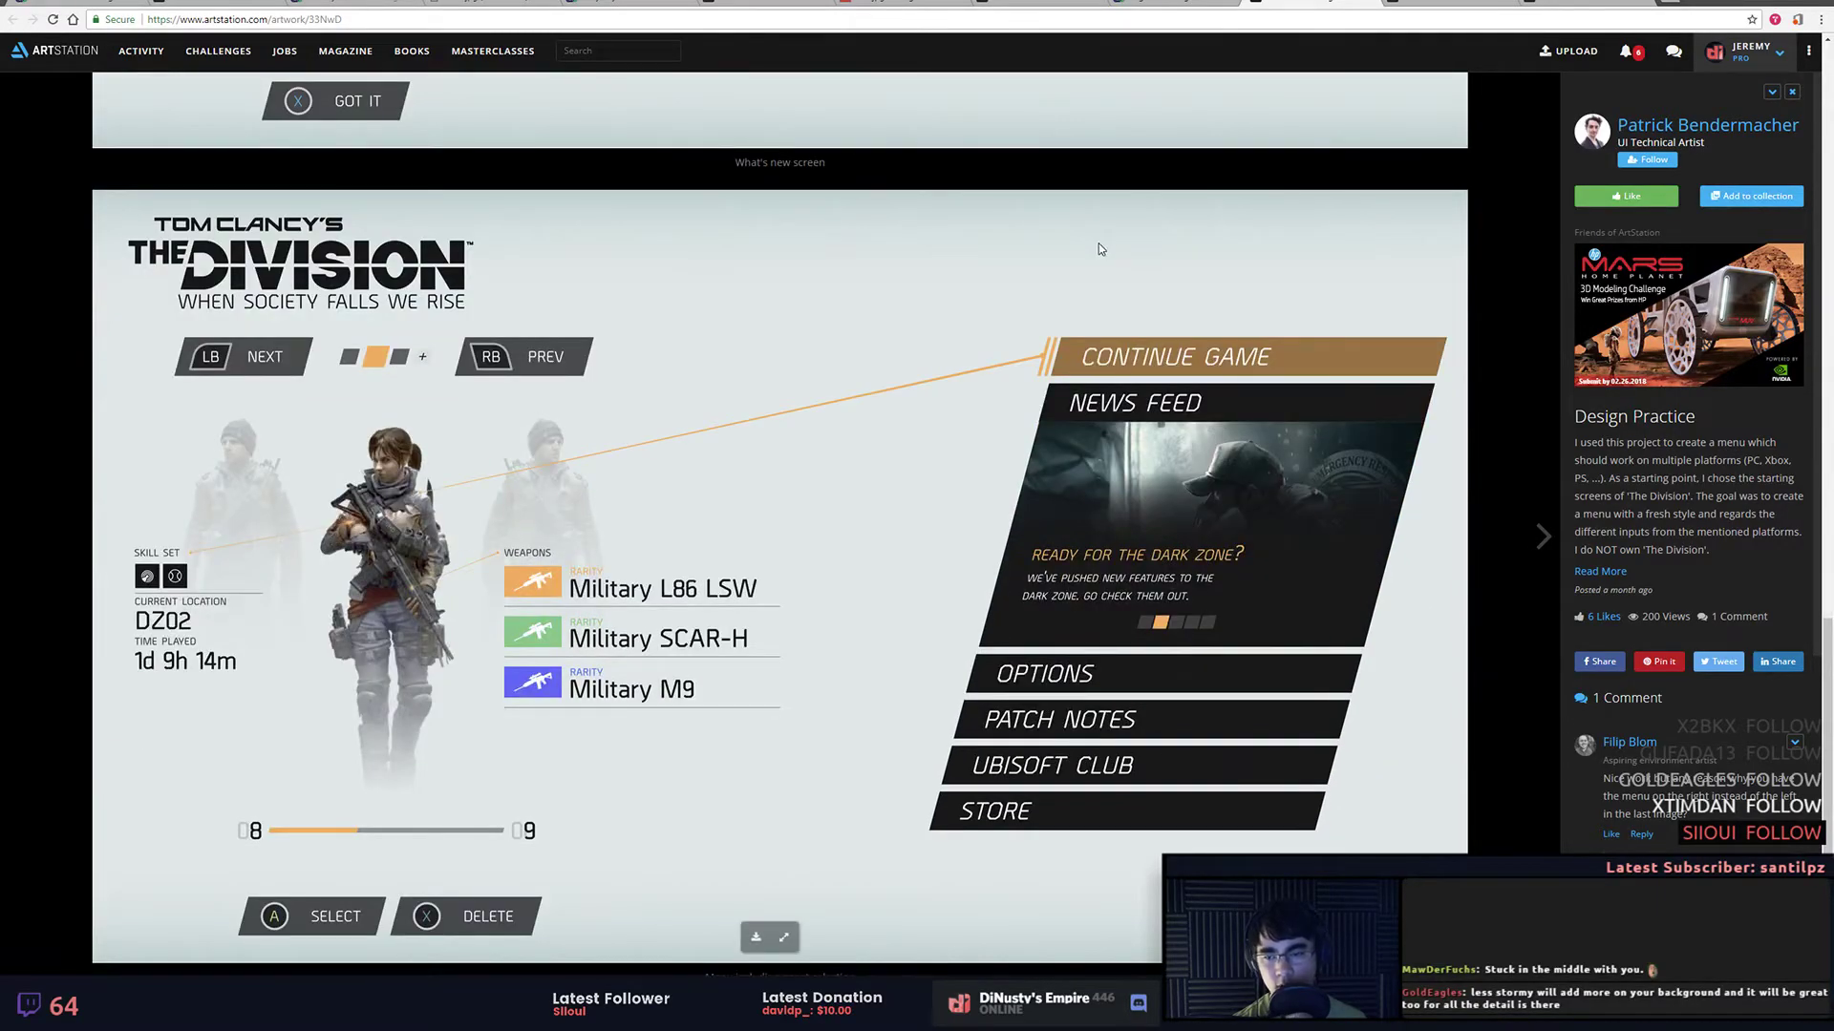
{"action": "right_click", "coordinate": [925, 413]}
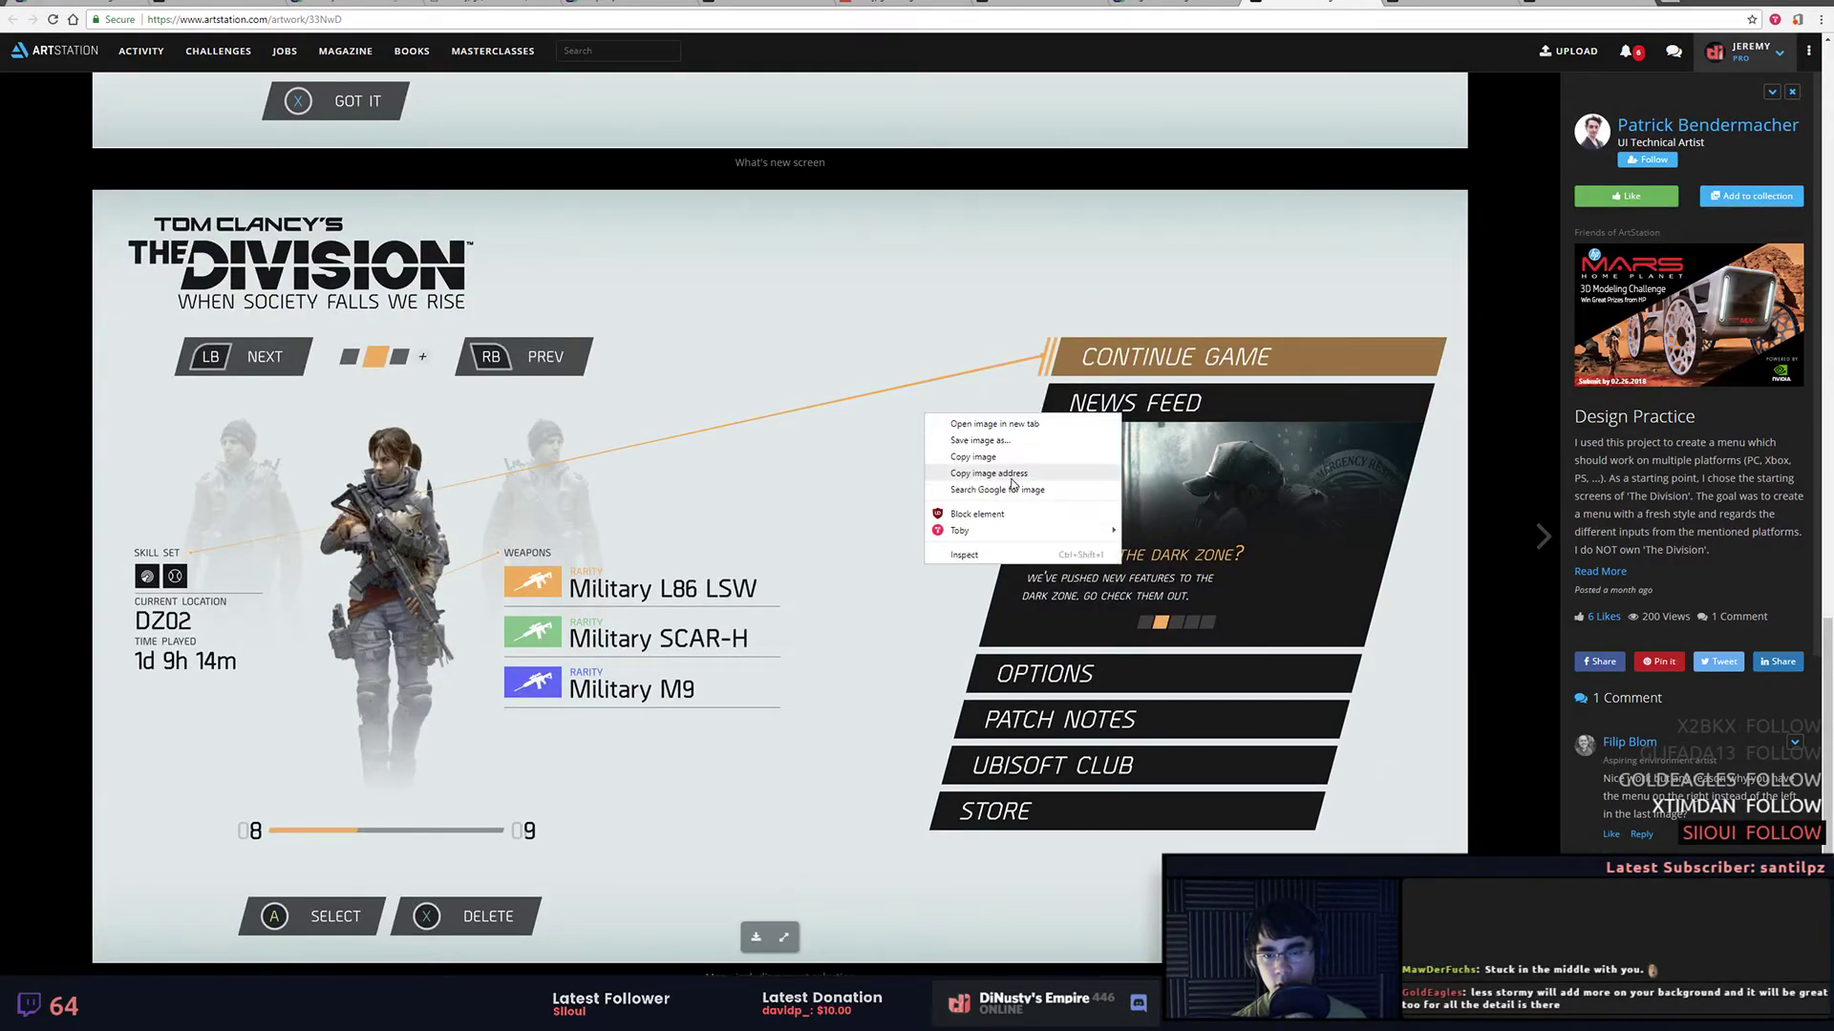
{"action": "left_click", "coordinate": [1019, 459]}
Step: Switch to Photoshop and paste the copied menu image into a new document
{"action": "key", "text": "alt+Tab"}
{"action": "key", "text": "alt+Tab"}
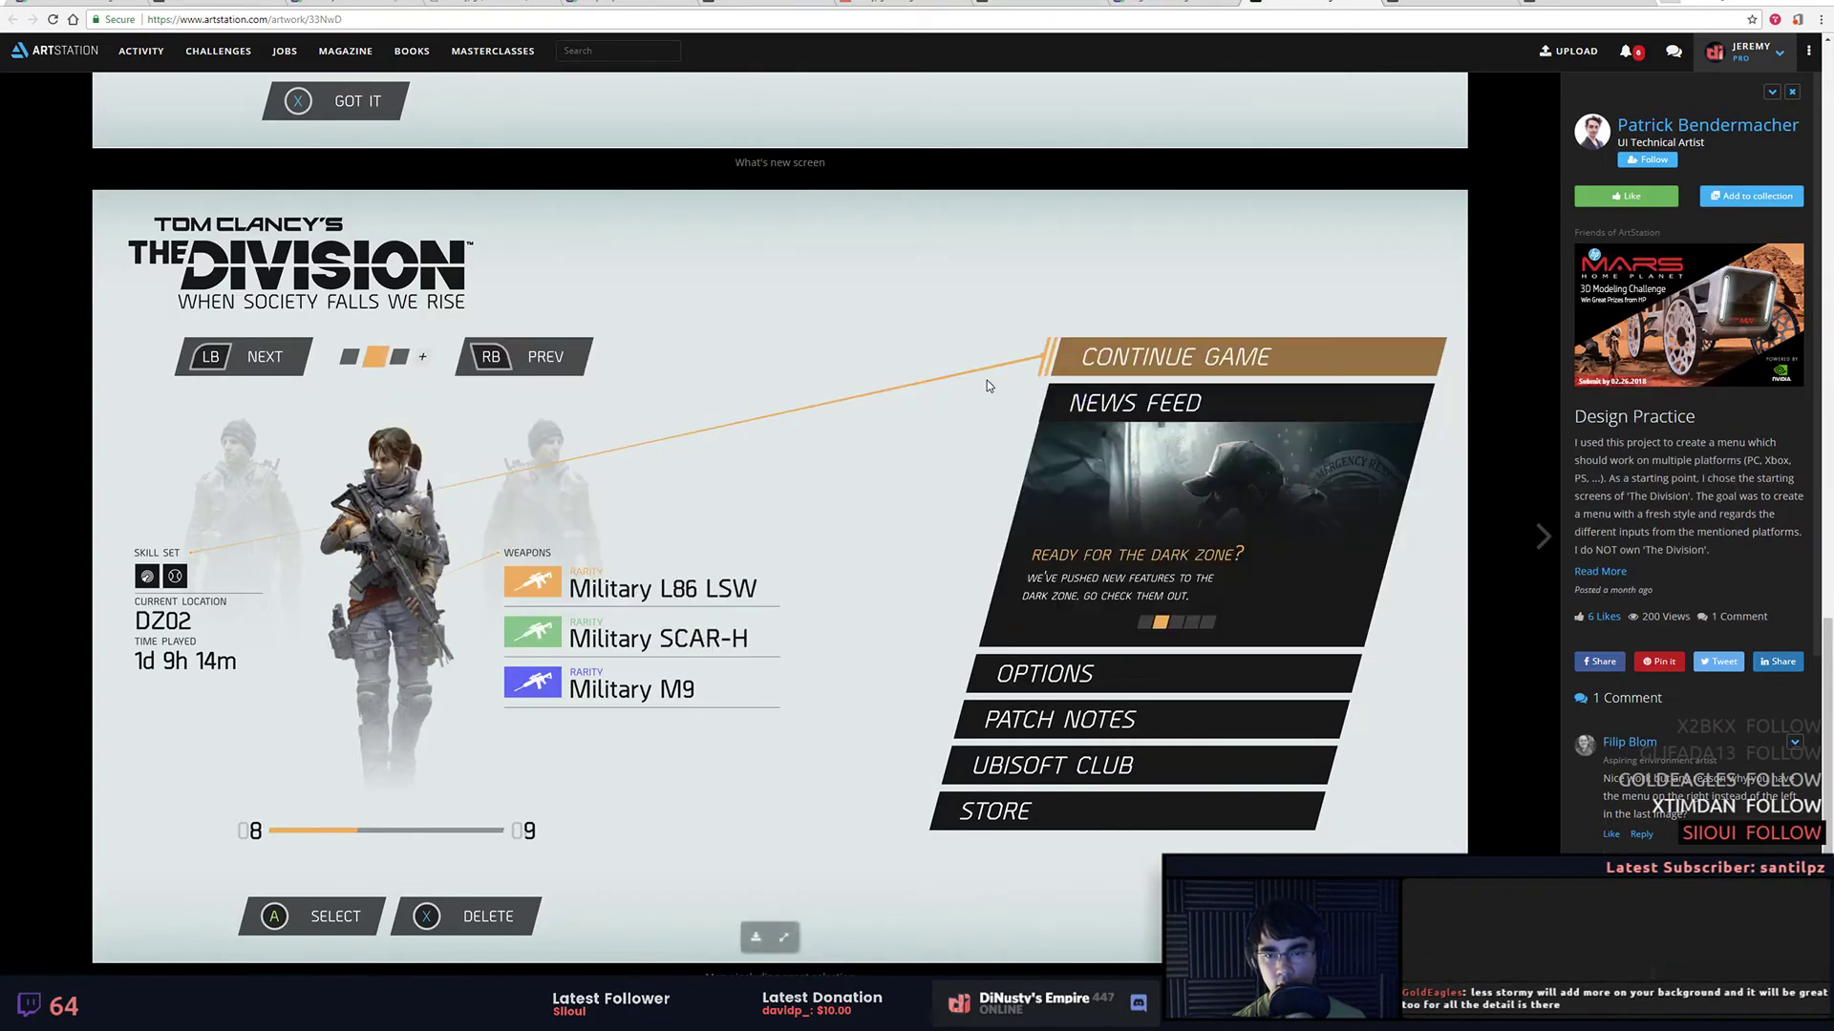
{"action": "key", "text": "alt+Tab"}
{"action": "key", "text": "ctrl+n"}
{"action": "key", "text": "Return"}
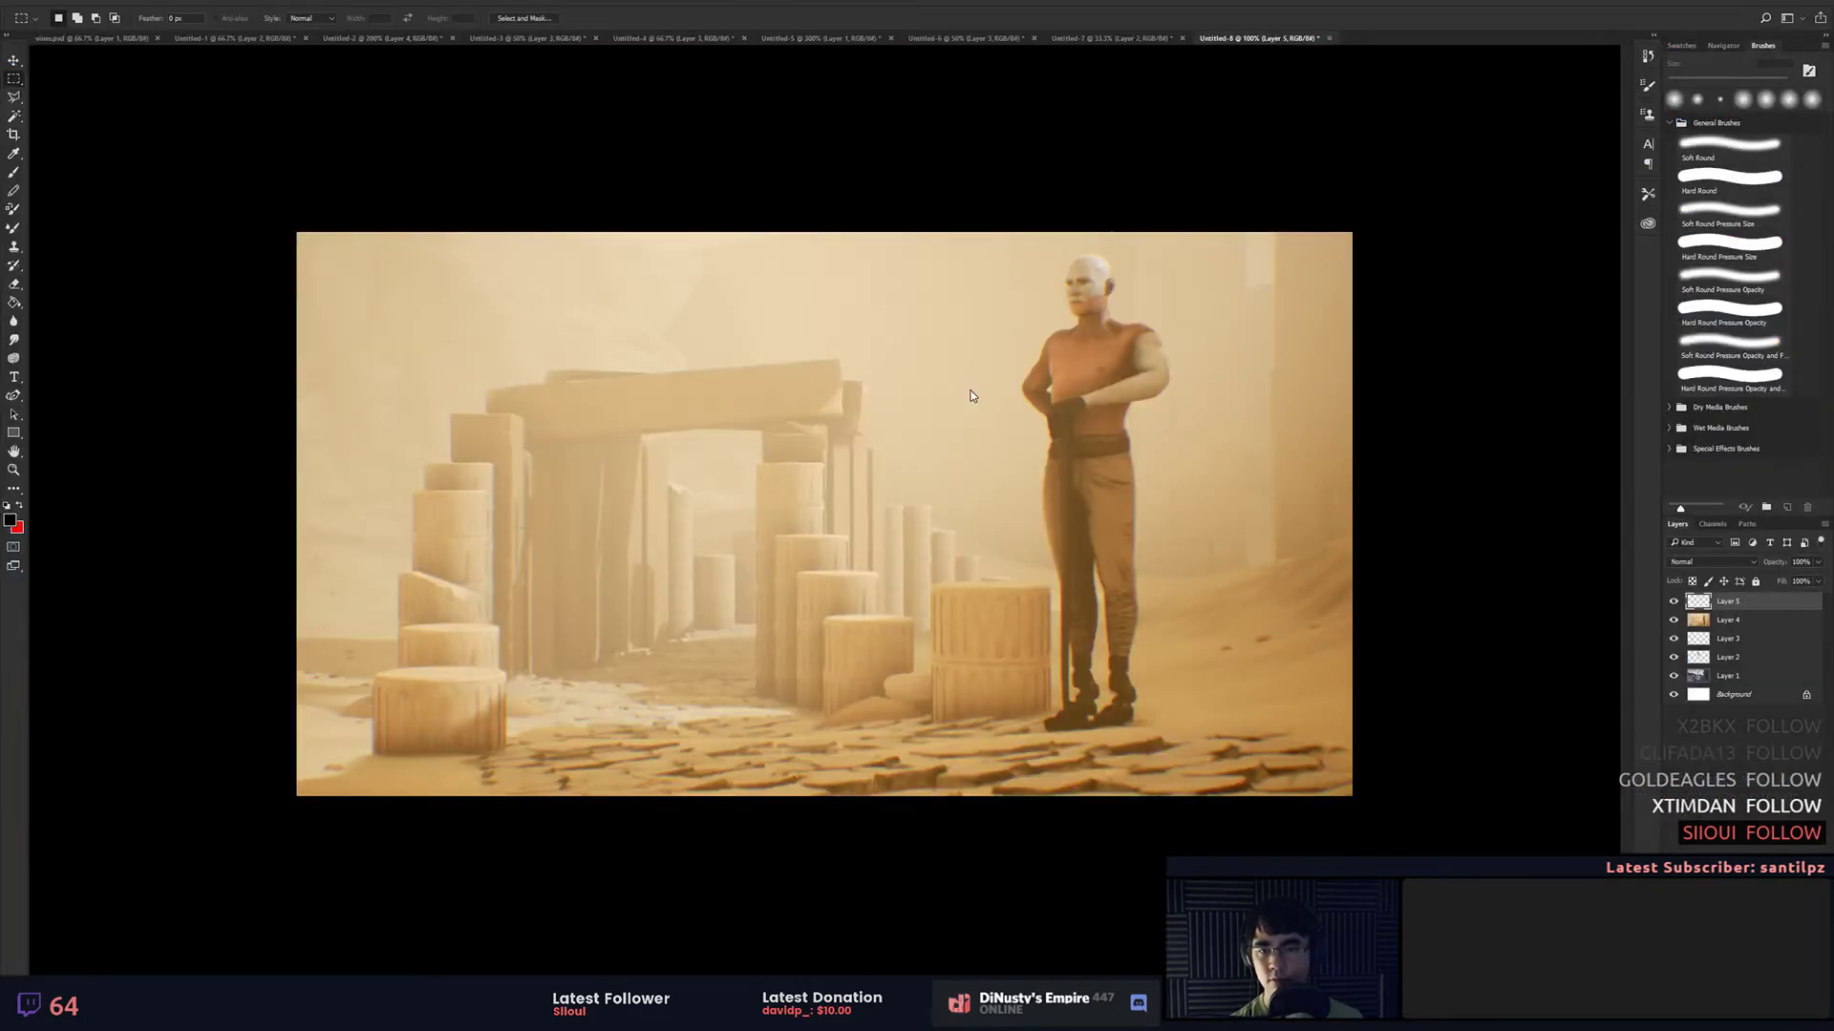
{"action": "key", "text": "ctrl+v"}
{"action": "key", "text": "ctrl+minus"}
{"action": "key", "text": "ctrl+plus"}
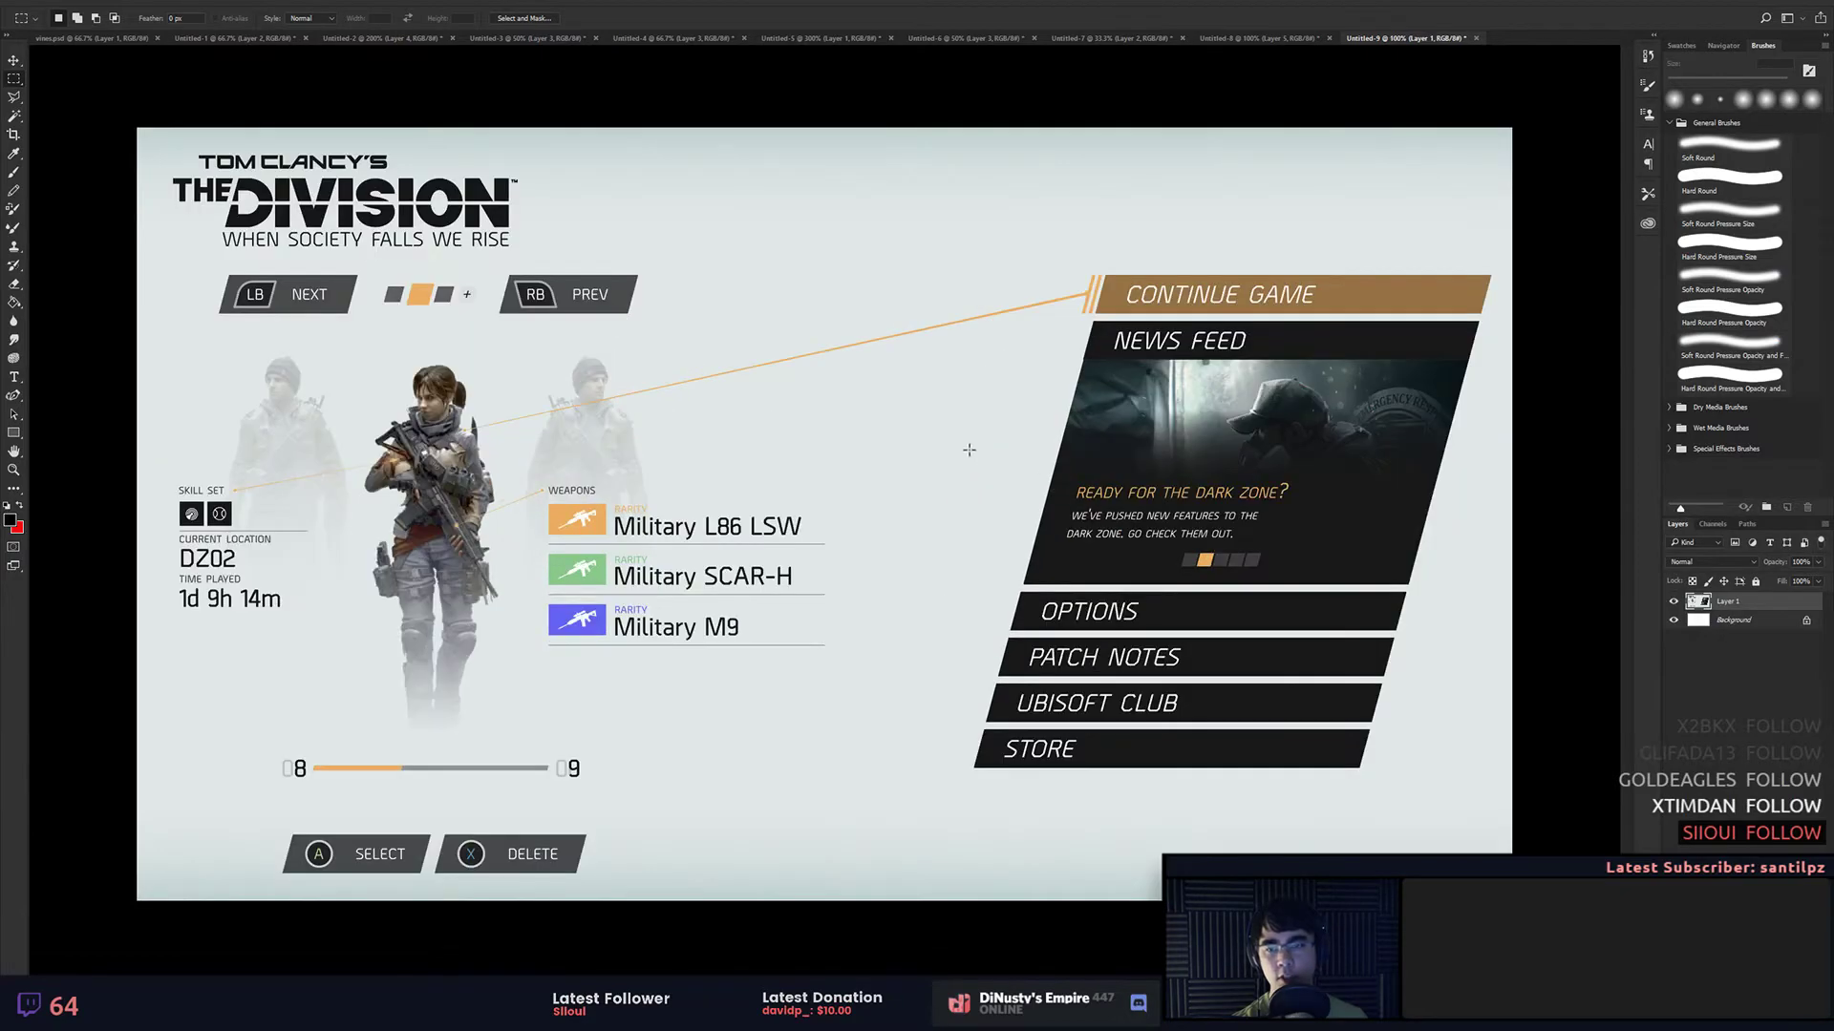
{"action": "left_click_drag", "start_coordinate": [946, 239], "coordinate": [1492, 789]}
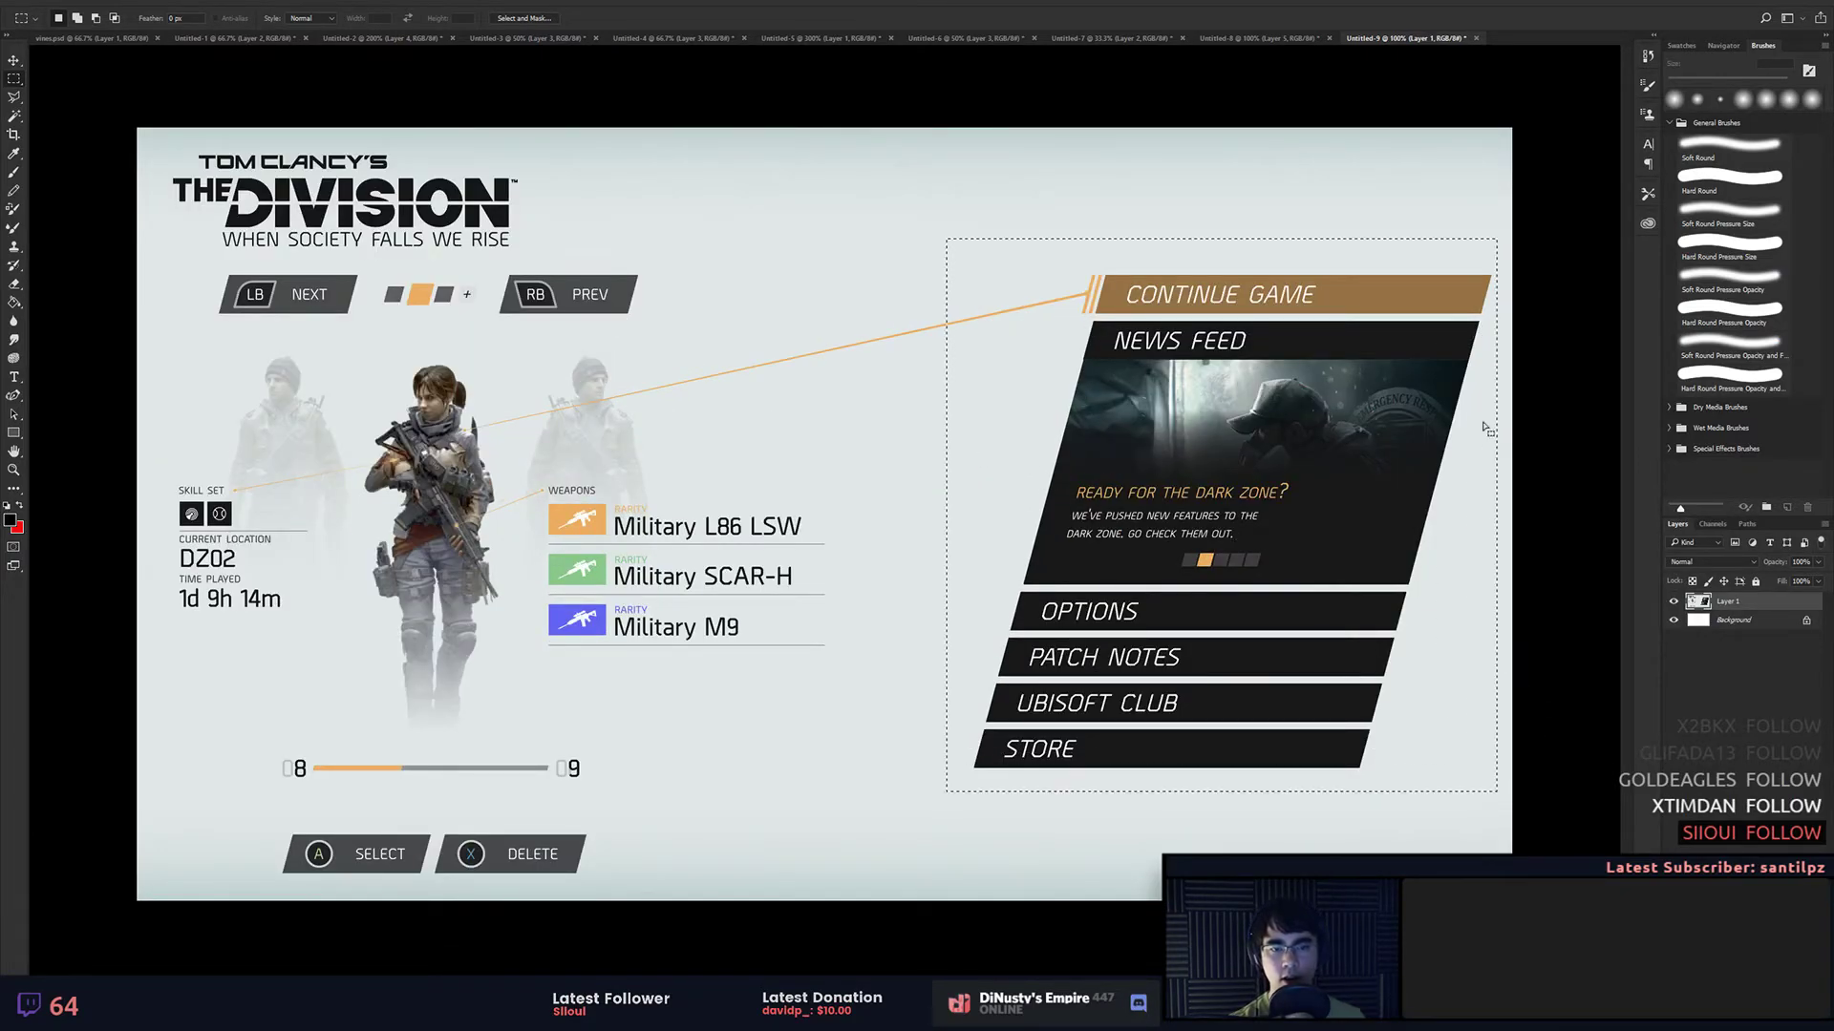
{"action": "left_click_drag", "start_coordinate": [1512, 257], "coordinate": [1496, 802]}
{"action": "left_click_drag", "start_coordinate": [976, 233], "coordinate": [1447, 809]}
{"action": "left_click", "coordinate": [1493, 629]}
Step: Copy a strip of the left margin to a new layer, darken it, and place it at the image's right edge as a margin guide
{"action": "left_click_drag", "start_coordinate": [137, 402], "coordinate": [1502, 680]}
{"action": "key", "text": "ctrl+j"}
{"action": "key", "text": "ctrl+u"}
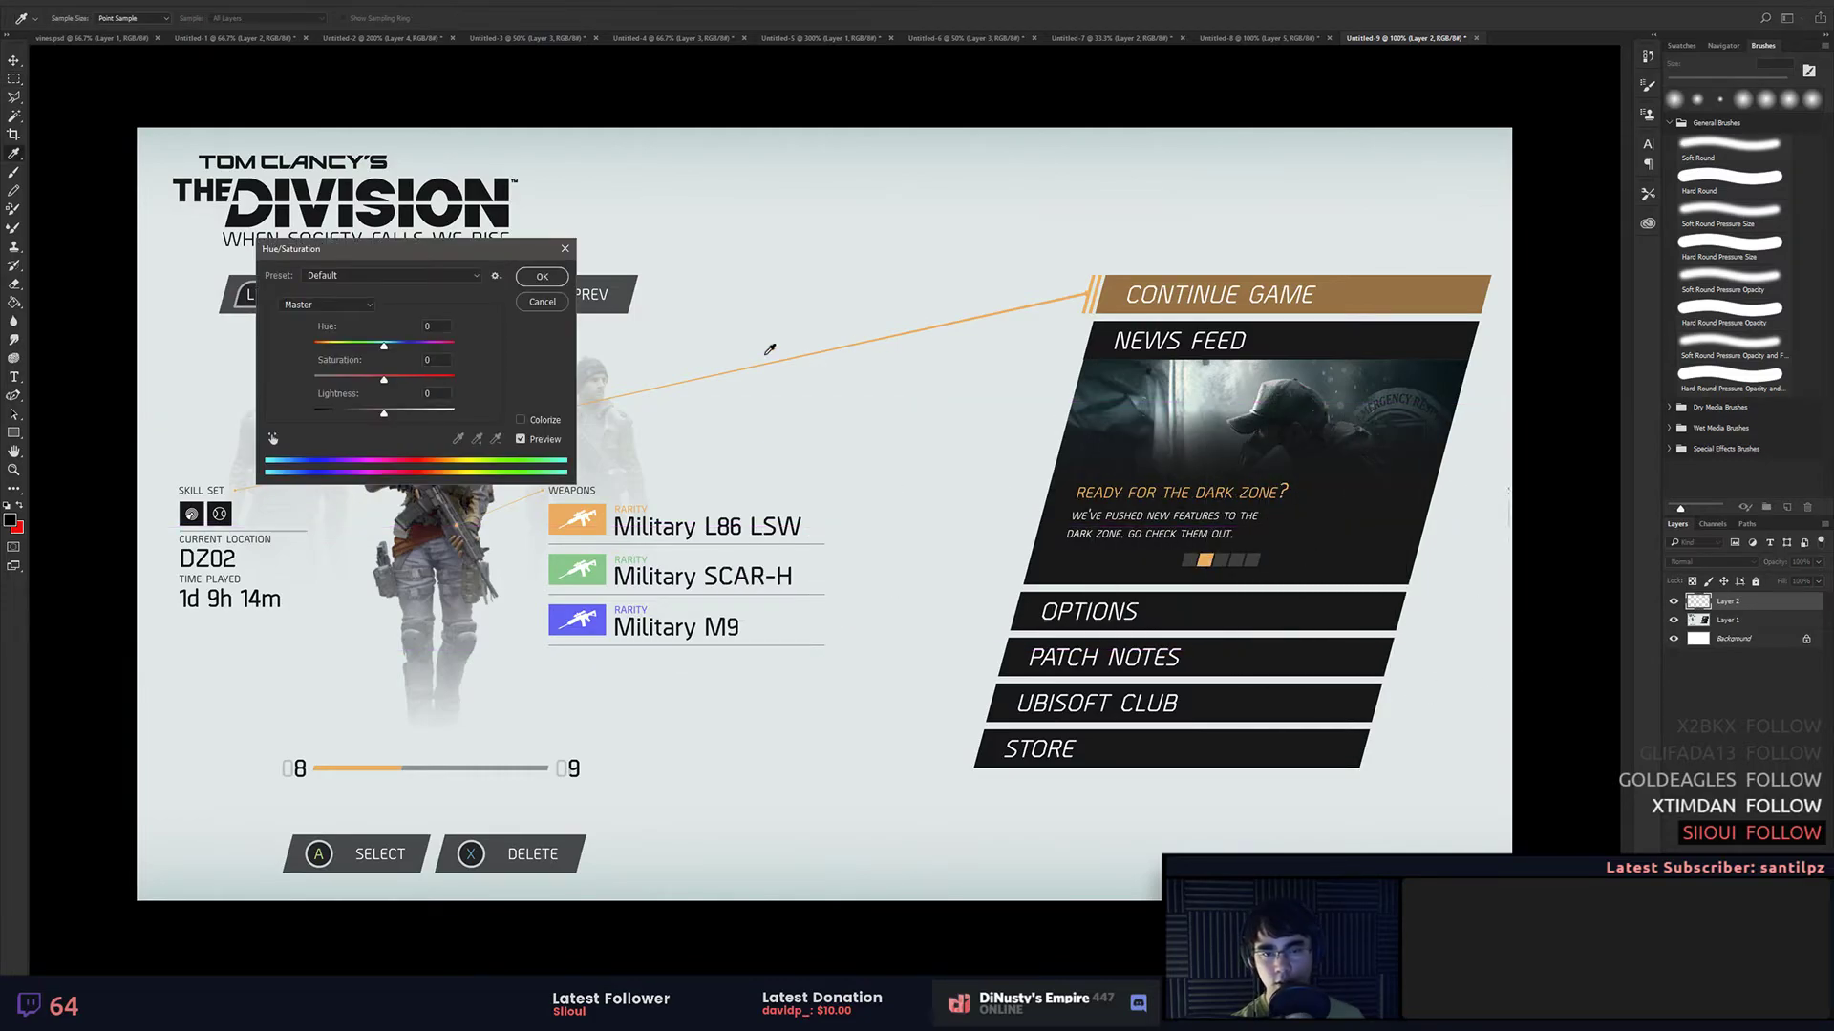
{"action": "left_click_drag", "start_coordinate": [383, 413], "coordinate": [338, 417]}
{"action": "key", "text": "Return"}
{"action": "left_click_drag", "start_coordinate": [1504, 503], "coordinate": [1502, 382]}
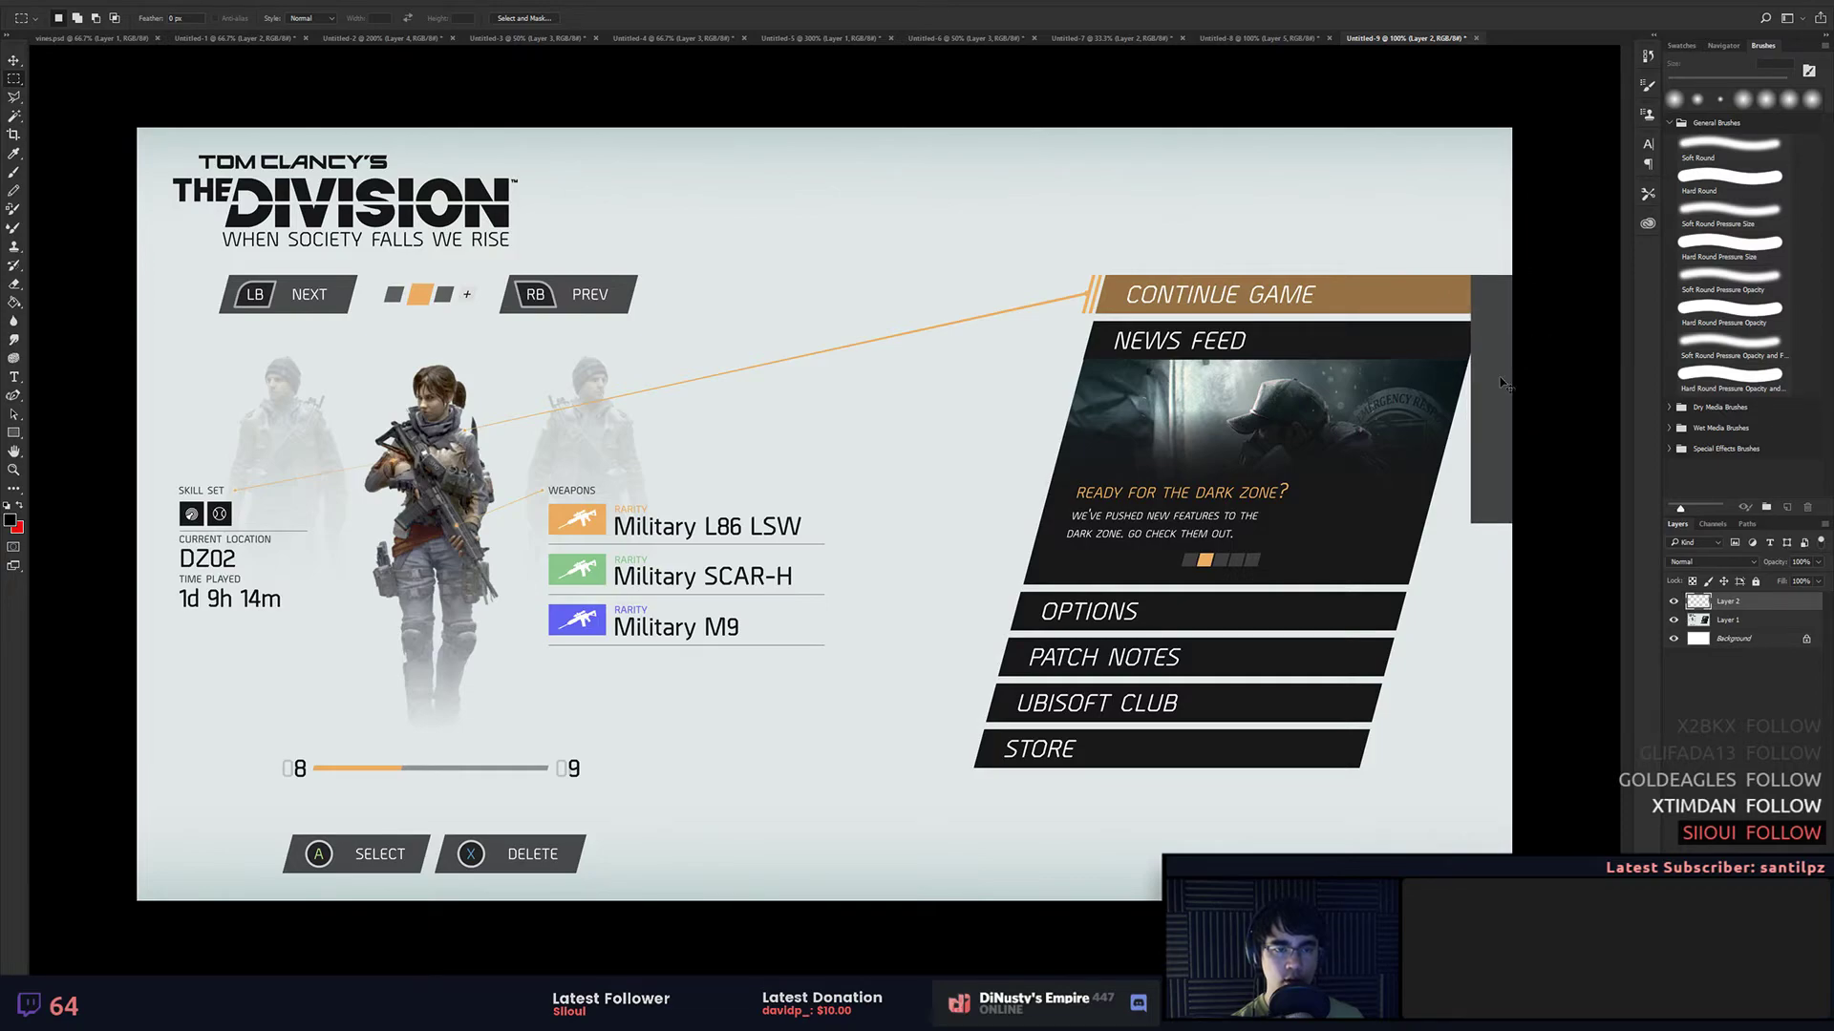
Step: Shift the menu block from Continue Game to Store left on Layer 1 so it meets the margin guide
{"action": "left_click", "coordinate": [1739, 623]}
{"action": "left_click_drag", "start_coordinate": [893, 221], "coordinate": [1525, 787]}
{"action": "mouse_move", "coordinate": [1417, 688]}
{"action": "left_mouse_down"}
{"action": "mouse_move", "coordinate": [1366, 684]}
{"action": "mouse_move", "coordinate": [1390, 686]}
{"action": "left_mouse_up"}
{"action": "key", "text": "ctrl+d"}
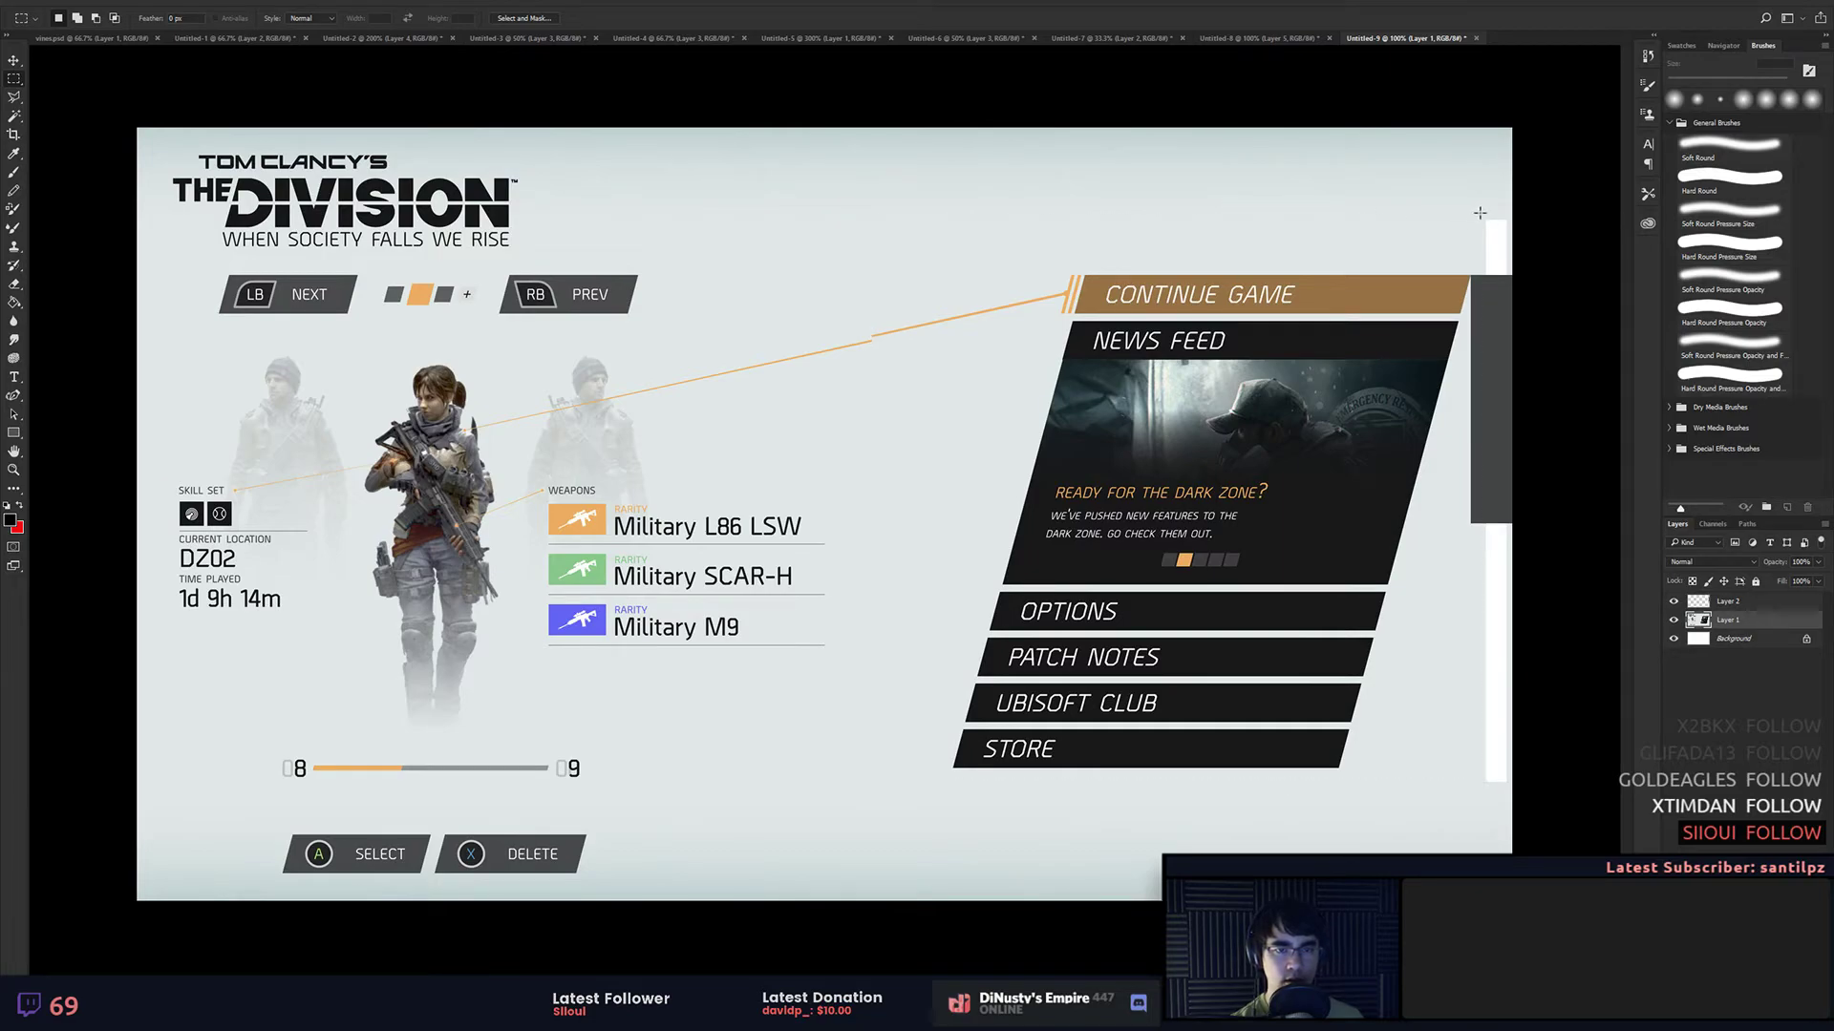
Step: Paint the white gap at the menu's right edge with the pale background colour and hide the margin guide layer
{"action": "left_click_drag", "start_coordinate": [1482, 212], "coordinate": [1512, 838]}
{"action": "key", "text": "b"}
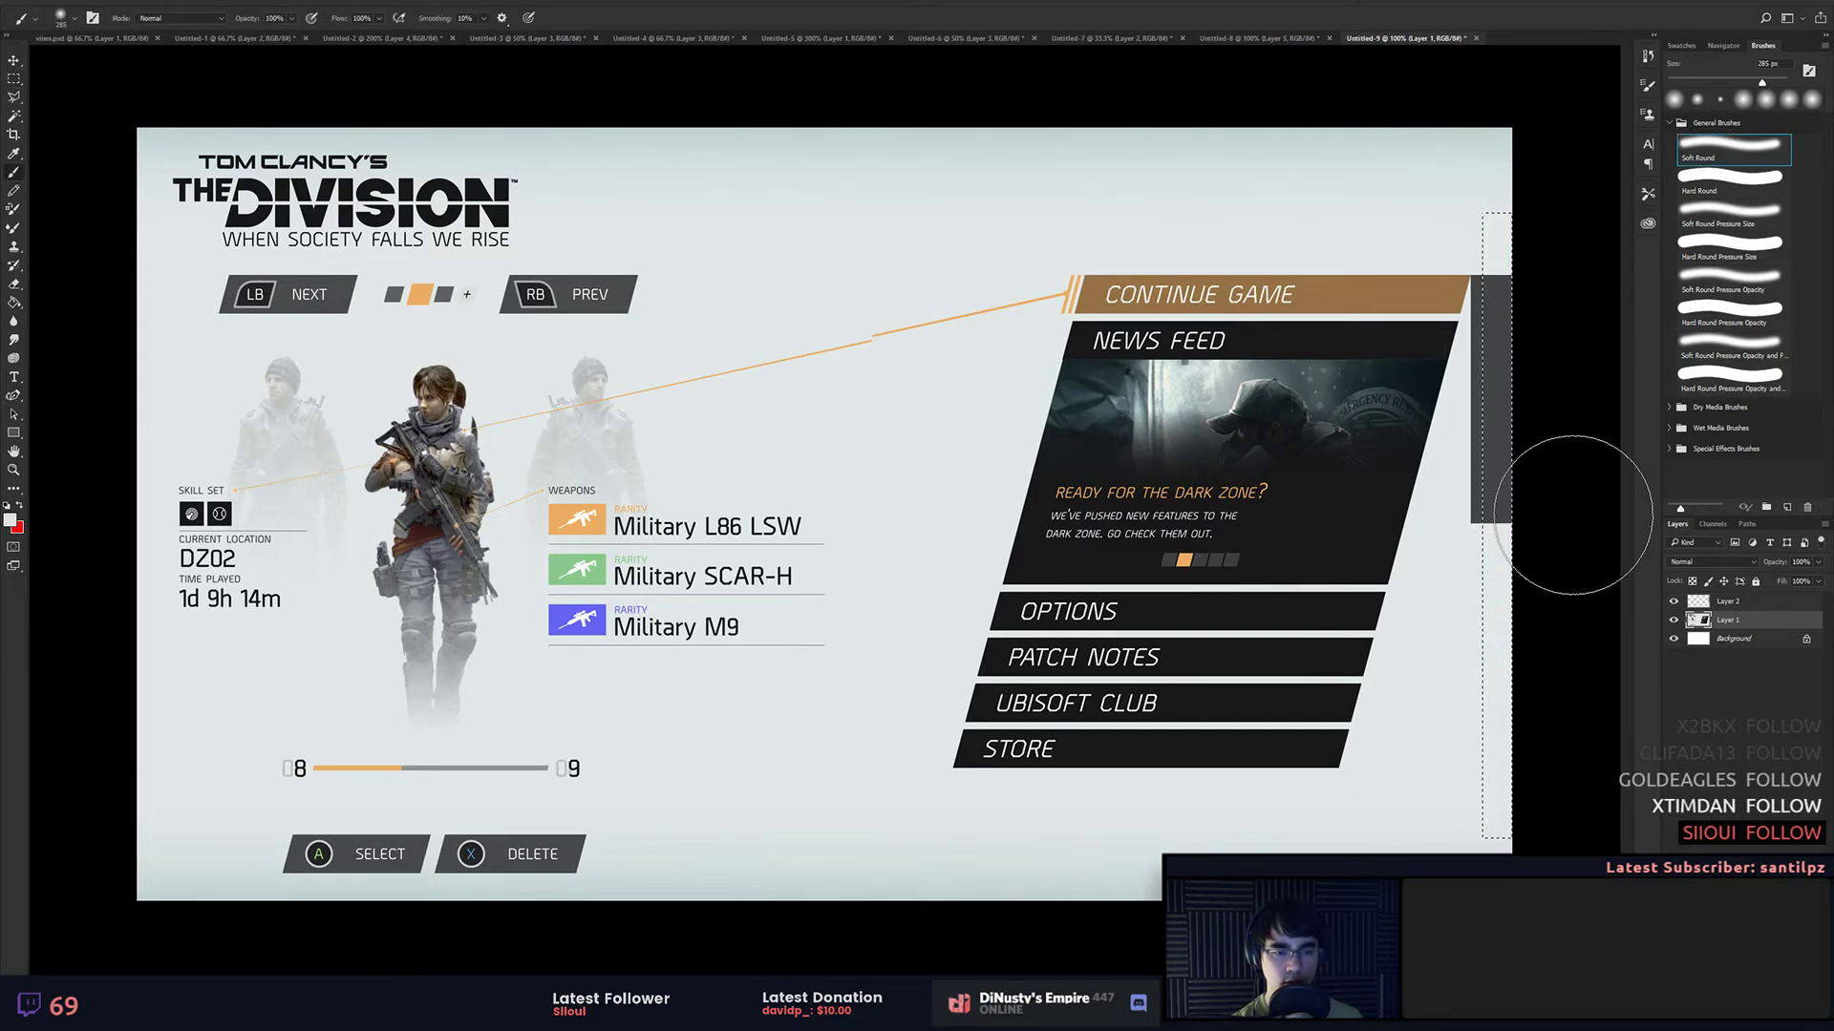
{"action": "key", "text": "ctrl+d"}
{"action": "key", "text": "m"}
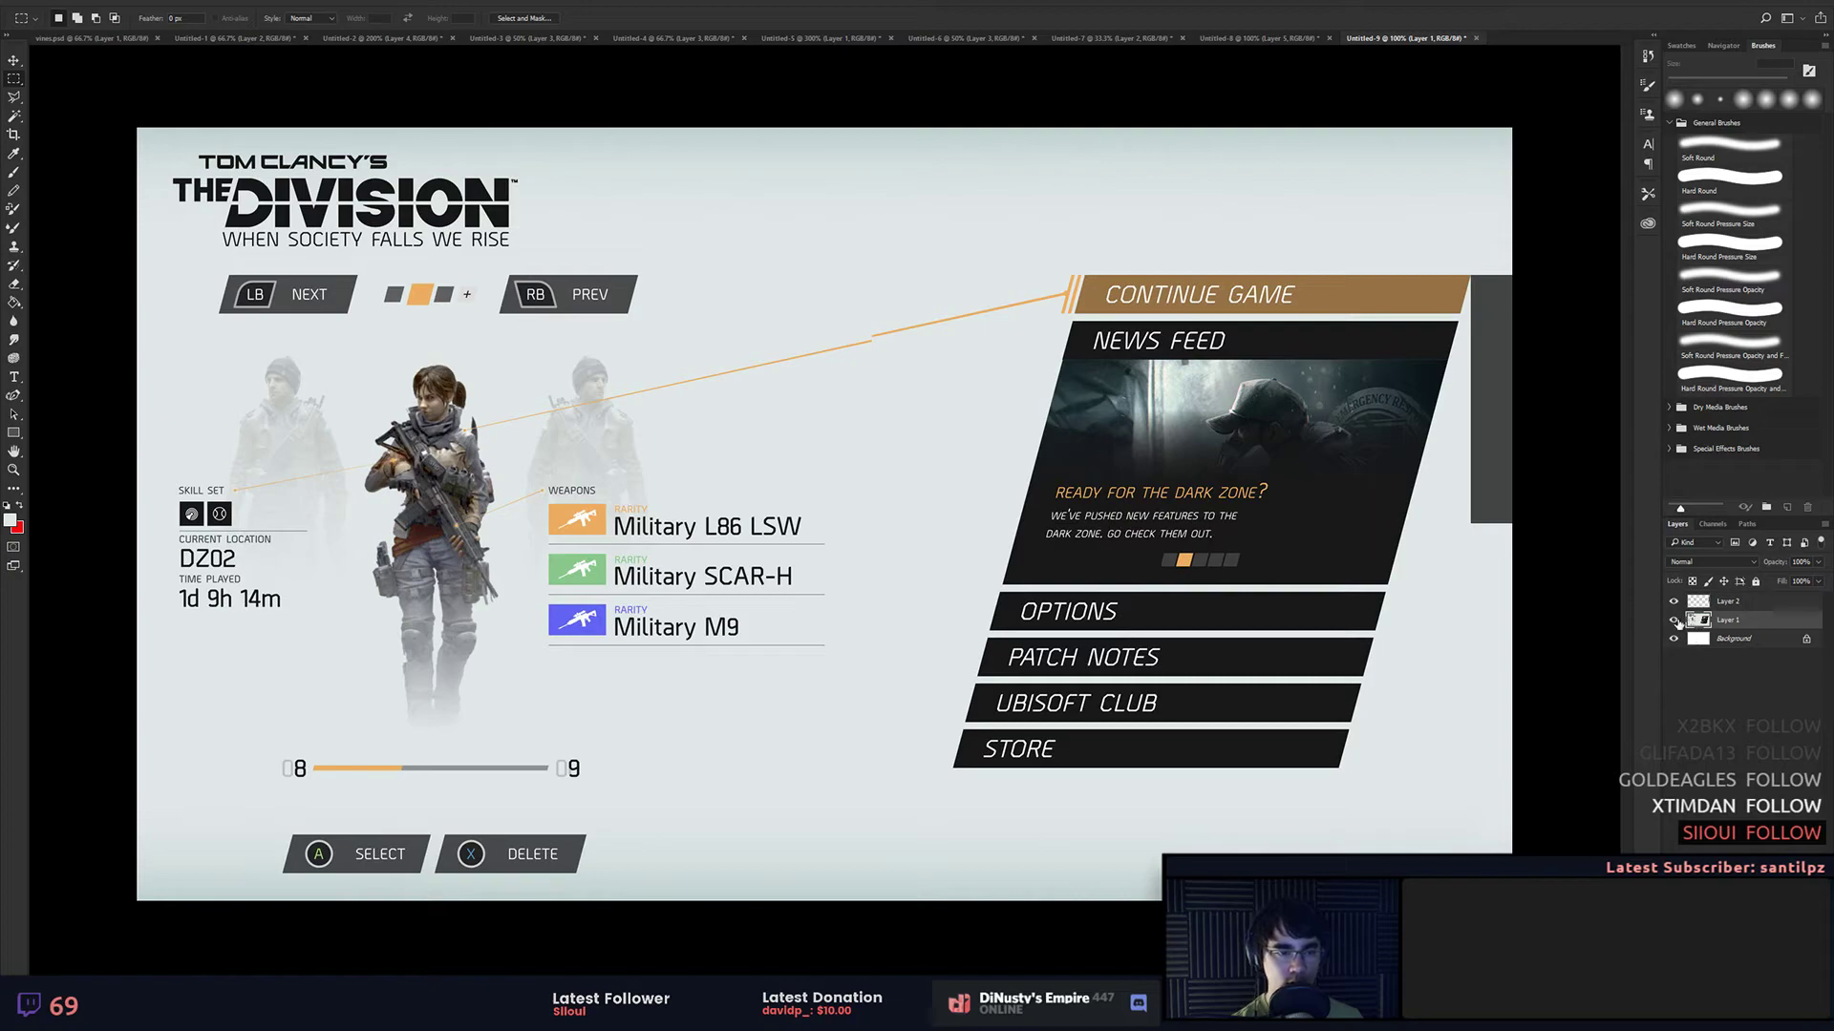
{"action": "left_click", "coordinate": [1674, 601]}
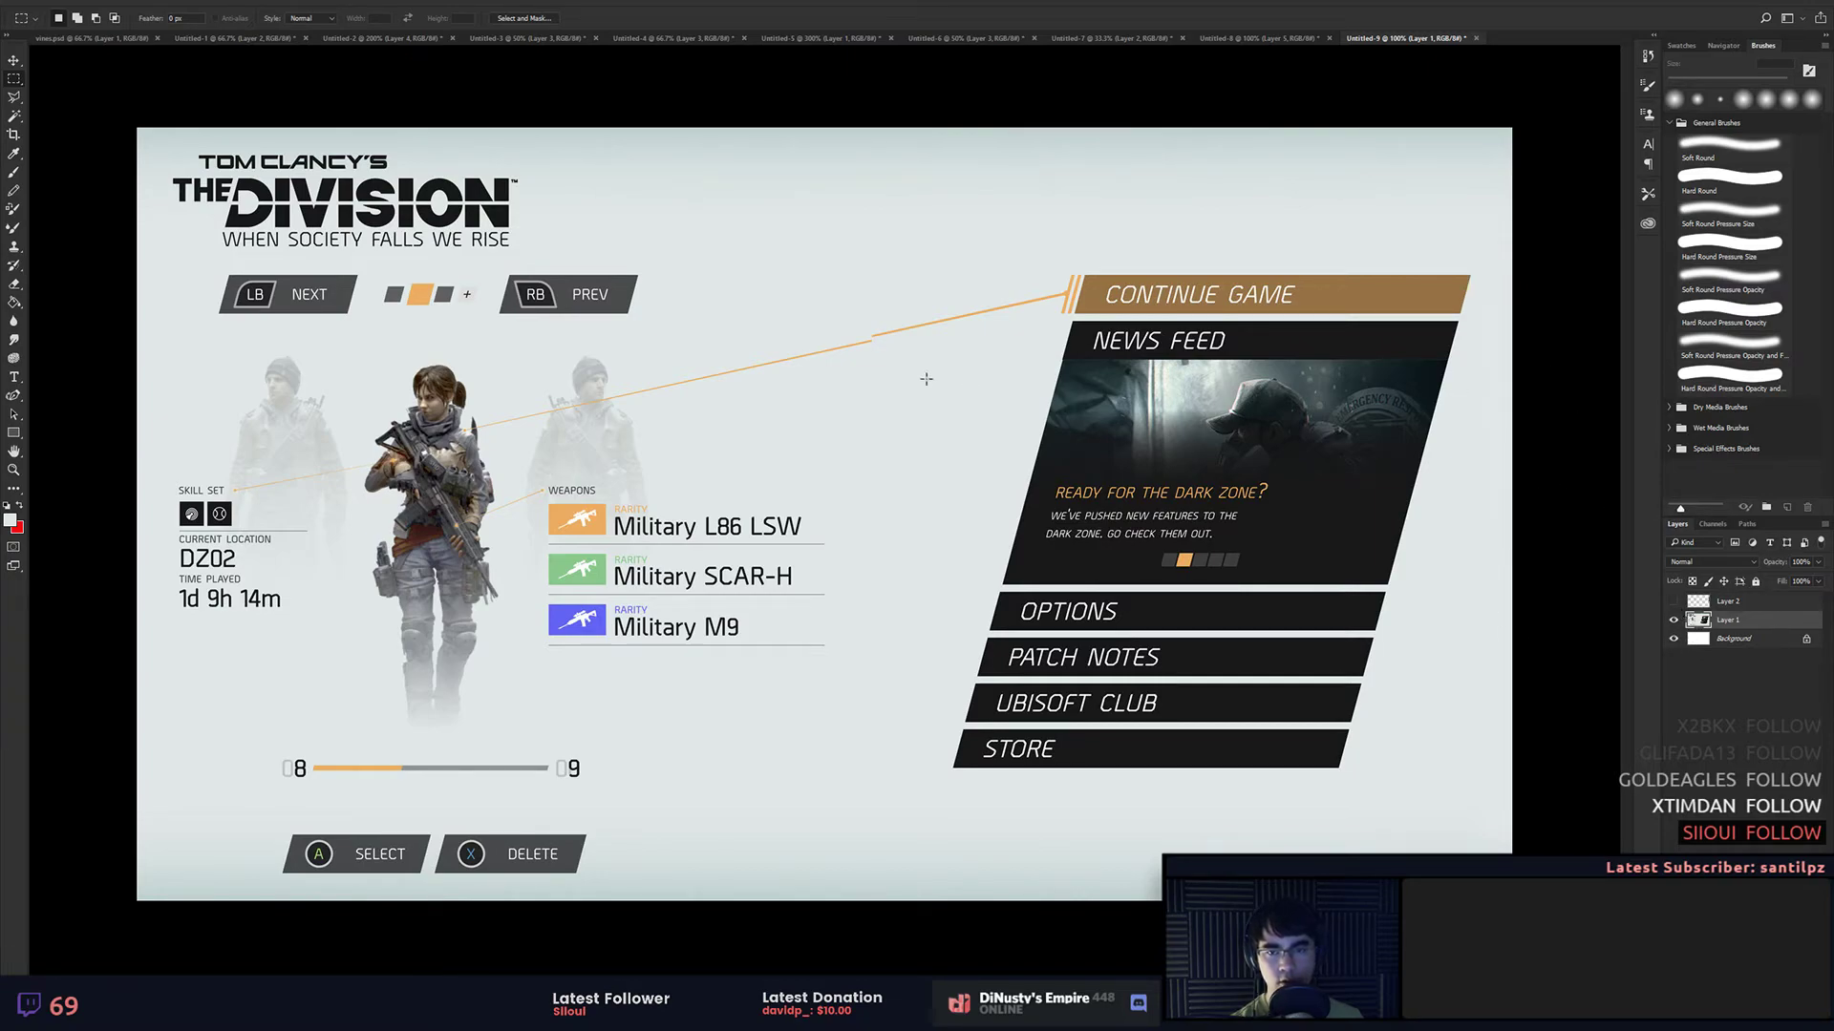
Step: Paint out the broken connector line with the background colour and redraw it as a thin 1 px orange line from Continue Game to the character
{"action": "key", "text": "a"}
{"action": "key", "text": "b"}
{"action": "left_click", "coordinate": [881, 346], "text": "alt"}
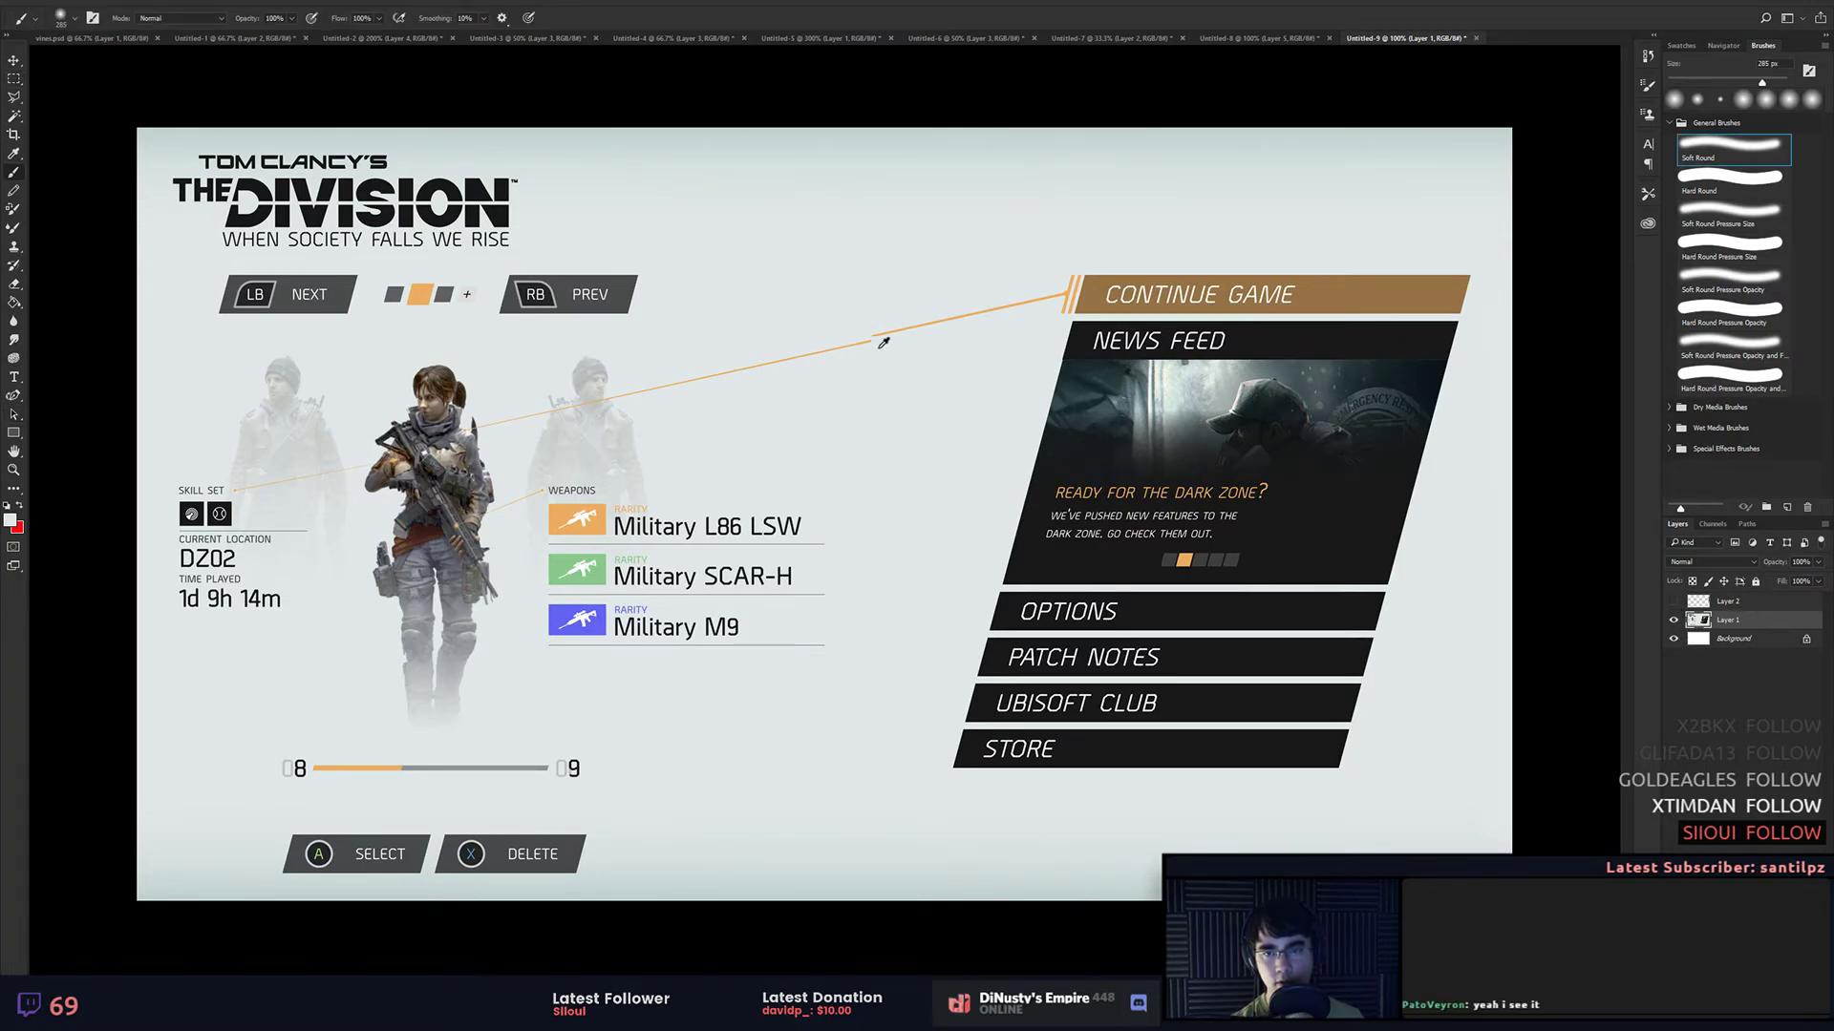
{"action": "left_click_drag", "start_coordinate": [862, 338], "coordinate": [832, 333]}
{"action": "left_click_drag", "start_coordinate": [968, 291], "coordinate": [877, 290], "text": "alt"}
{"action": "mouse_move", "coordinate": [959, 311]}
{"action": "left_mouse_down"}
{"action": "mouse_move", "coordinate": [1003, 307]}
{"action": "mouse_move", "coordinate": [983, 279]}
{"action": "left_mouse_up"}
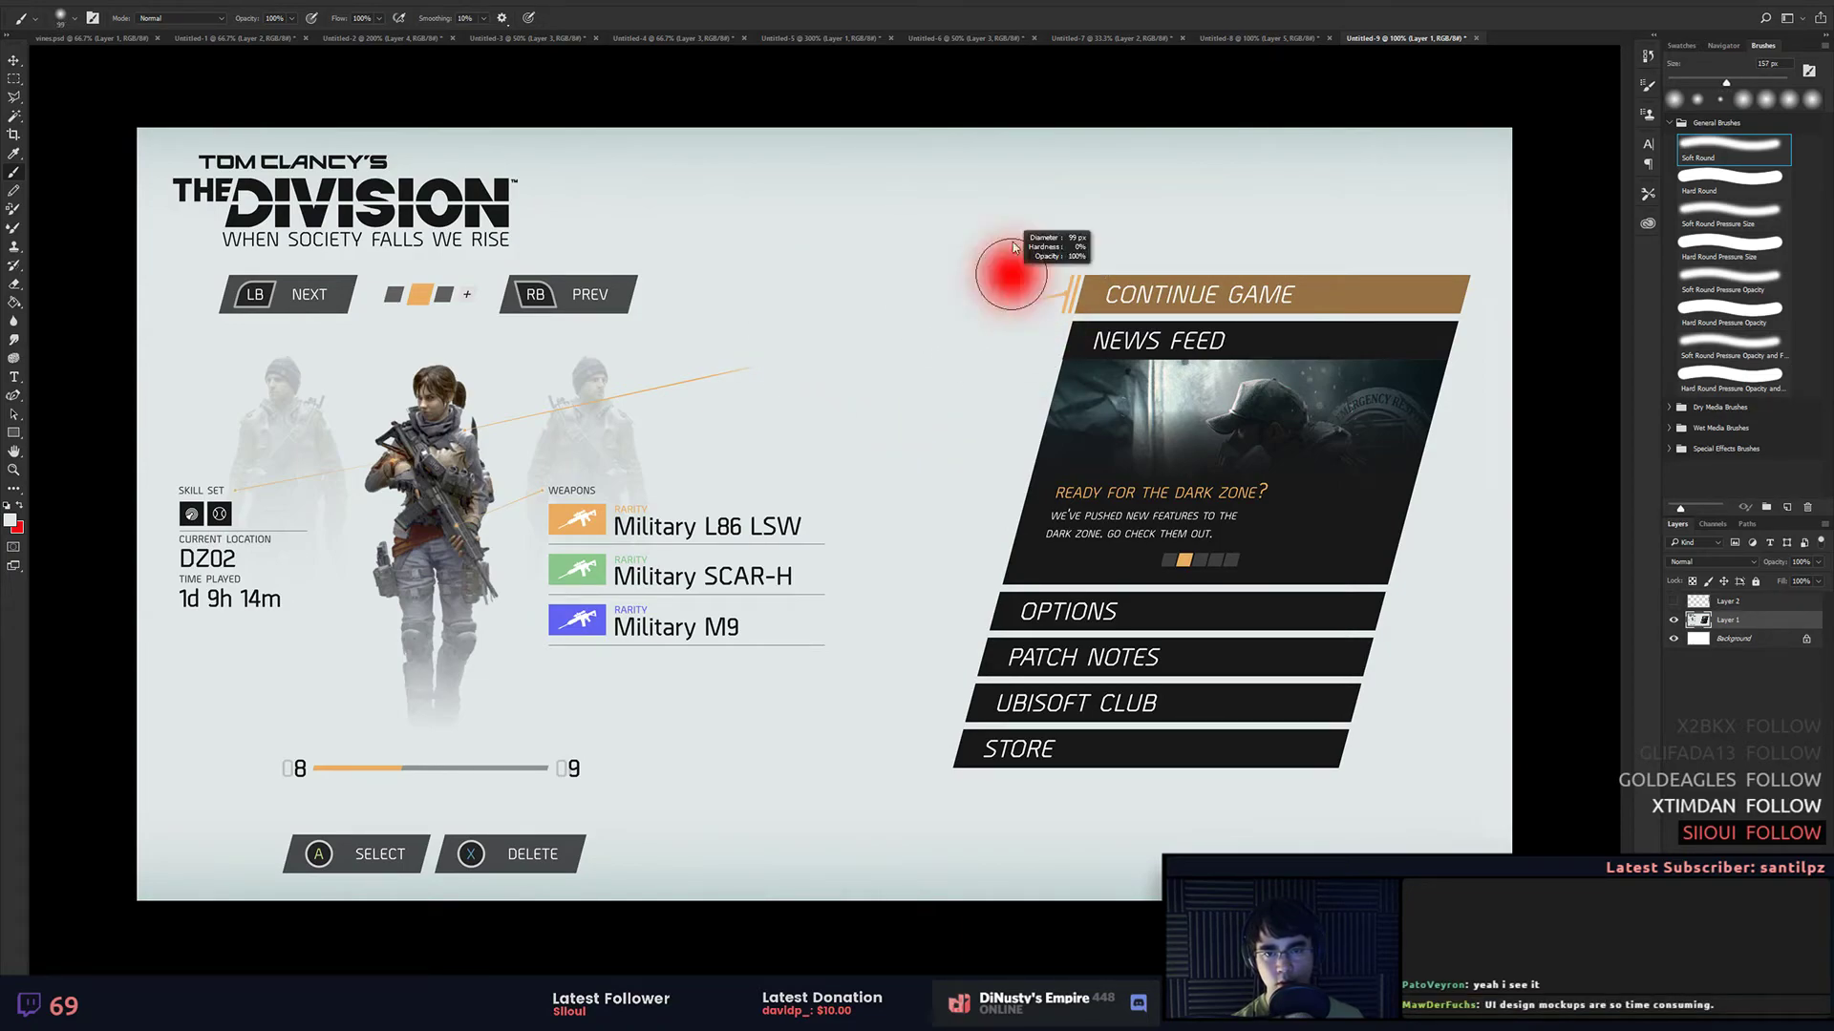
{"action": "left_click", "coordinate": [1033, 290]}
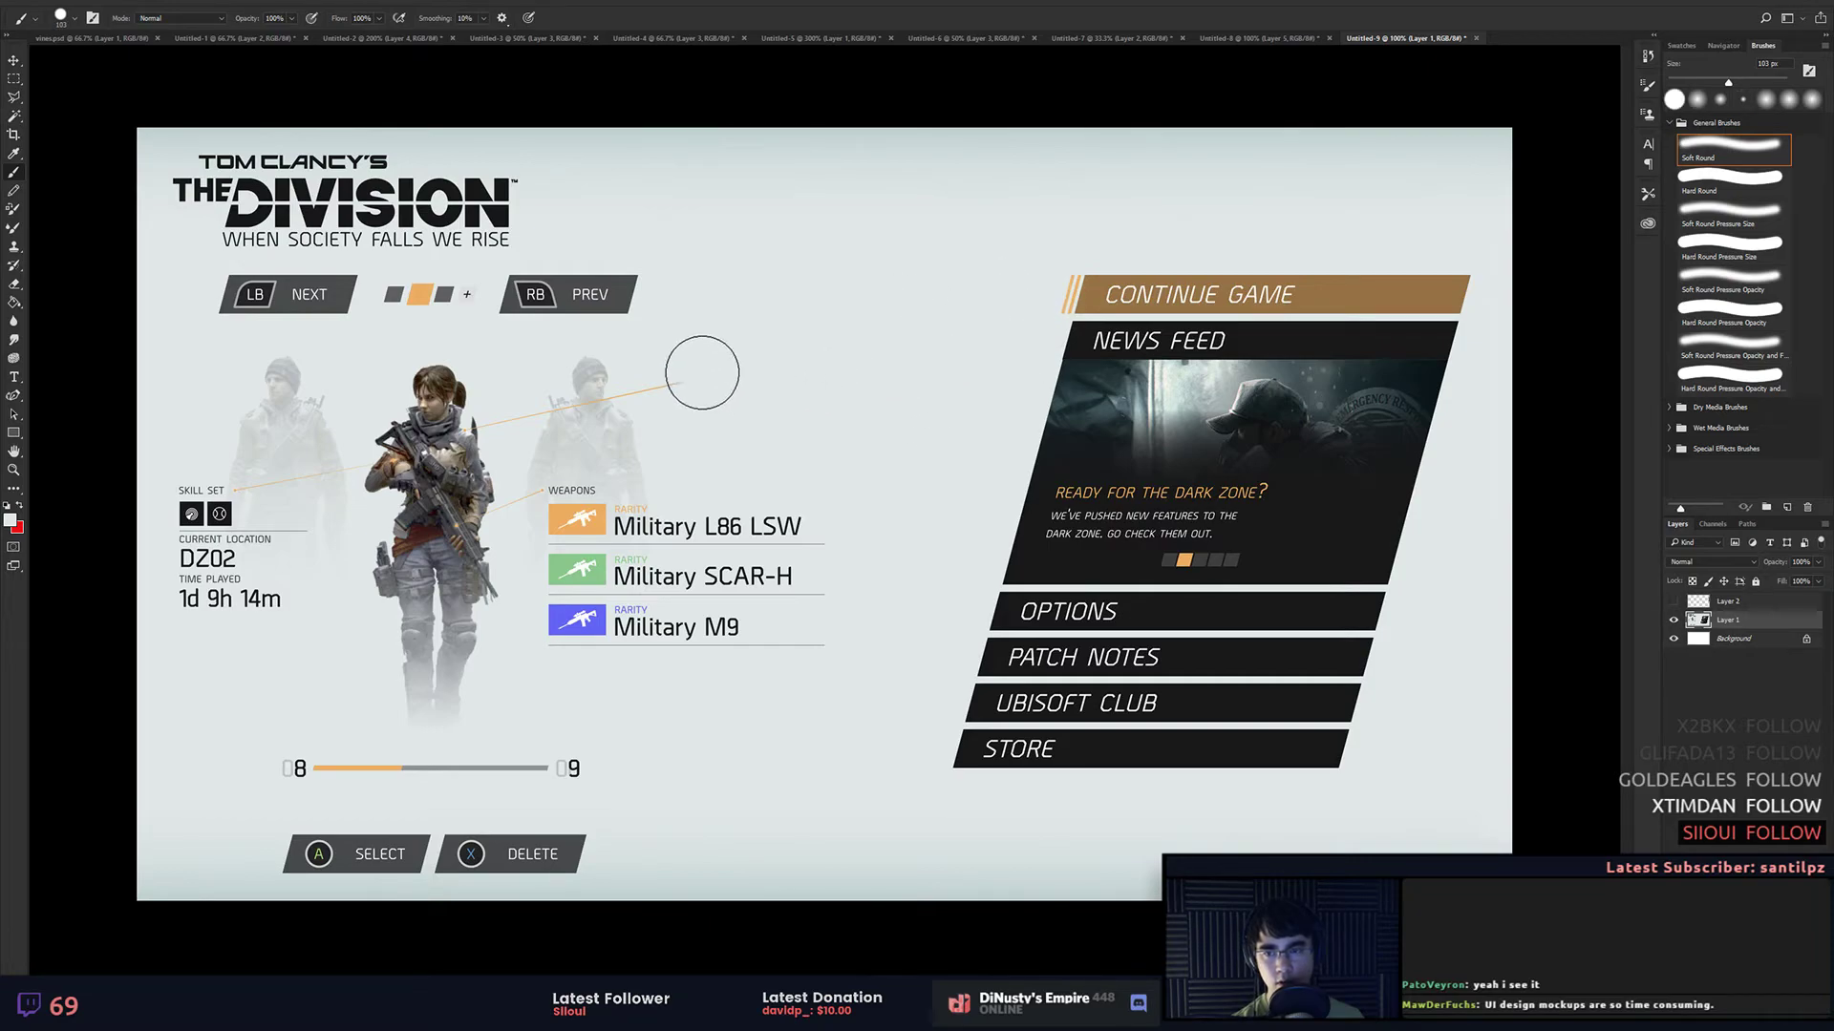
{"action": "mouse_move", "coordinate": [661, 382]}
{"action": "left_mouse_down"}
{"action": "mouse_move", "coordinate": [610, 393]}
{"action": "mouse_move", "coordinate": [626, 393]}
{"action": "left_mouse_up"}
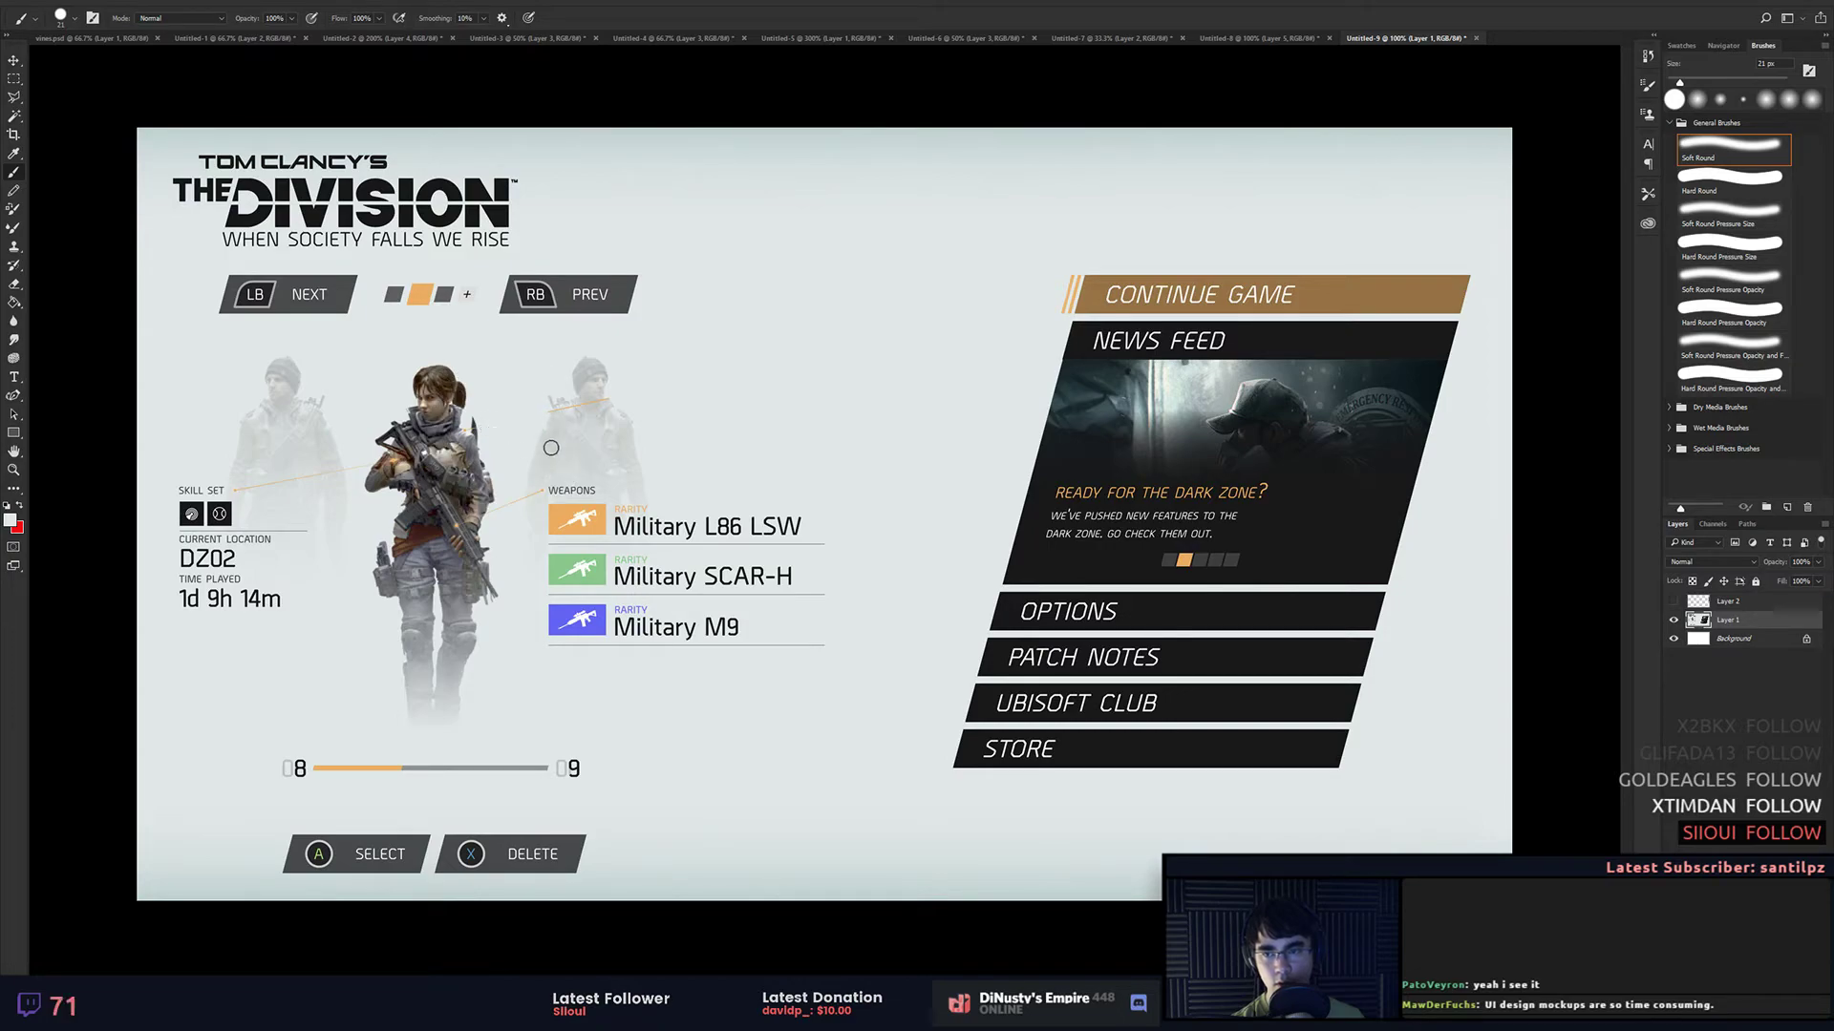
{"action": "left_click", "coordinate": [564, 522], "text": "alt"}
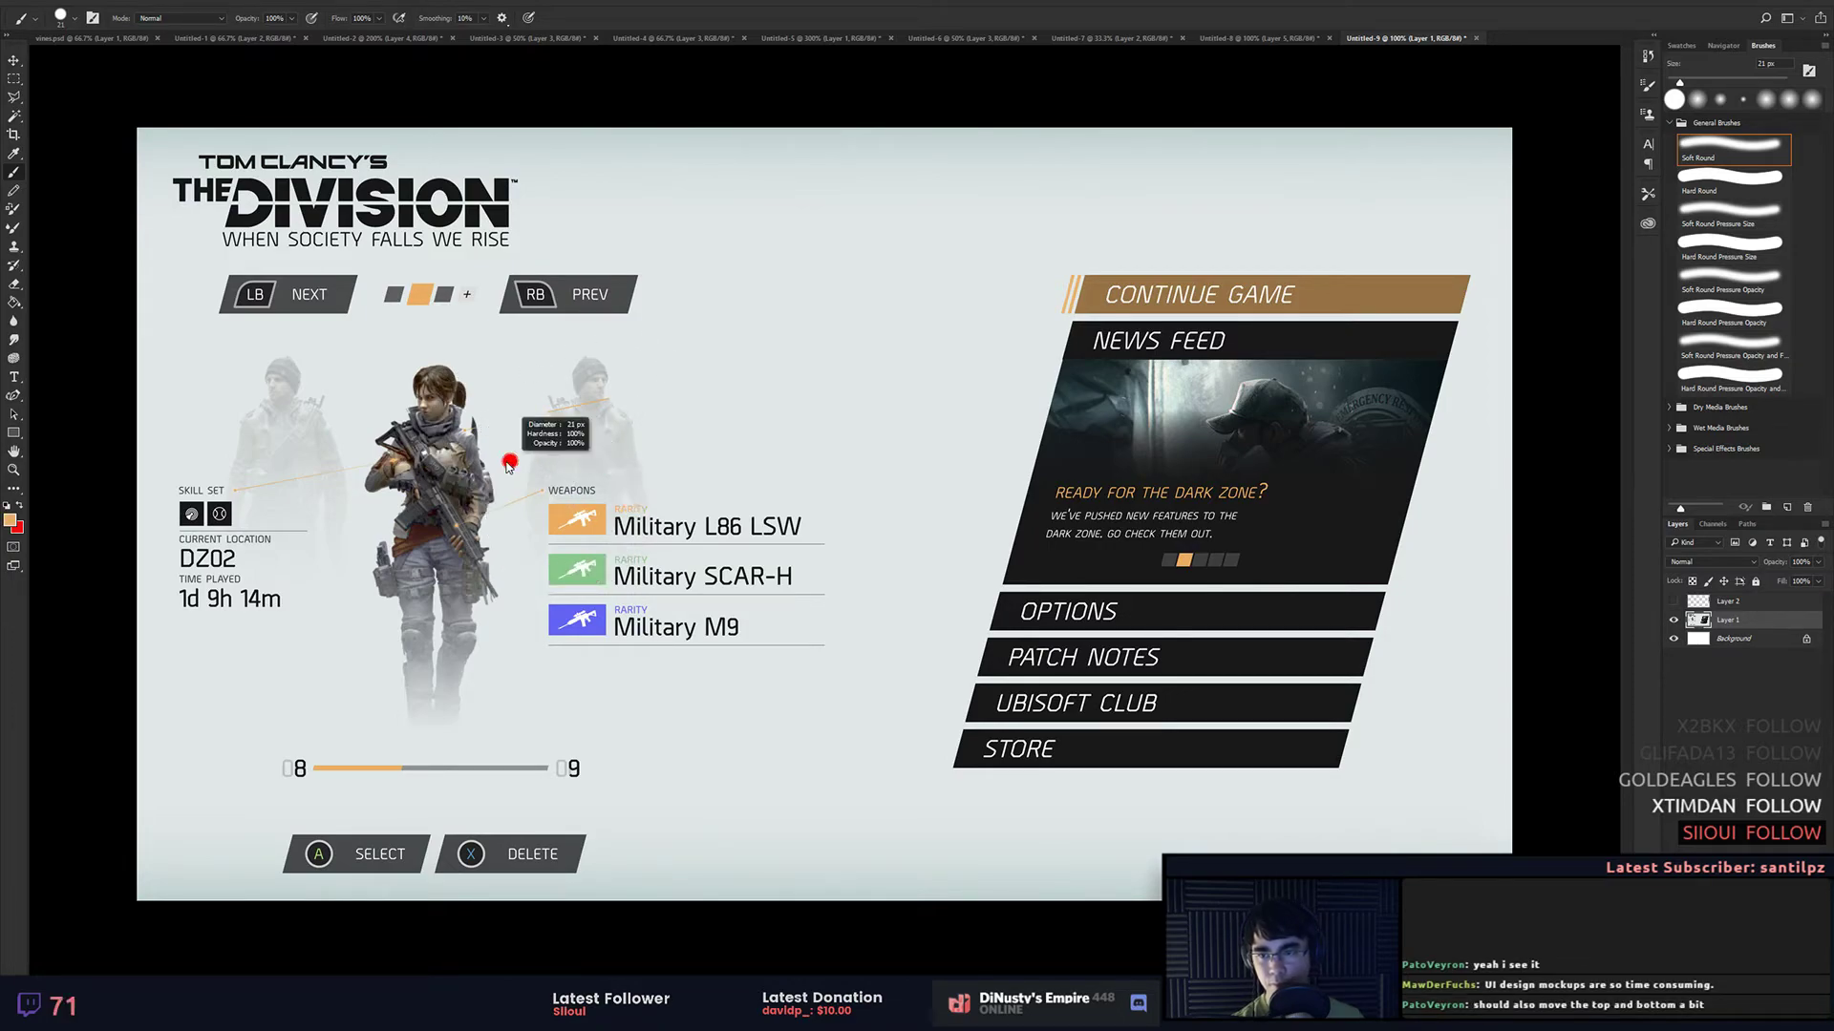
{"action": "left_click_drag", "start_coordinate": [558, 436], "coordinate": [535, 436]}
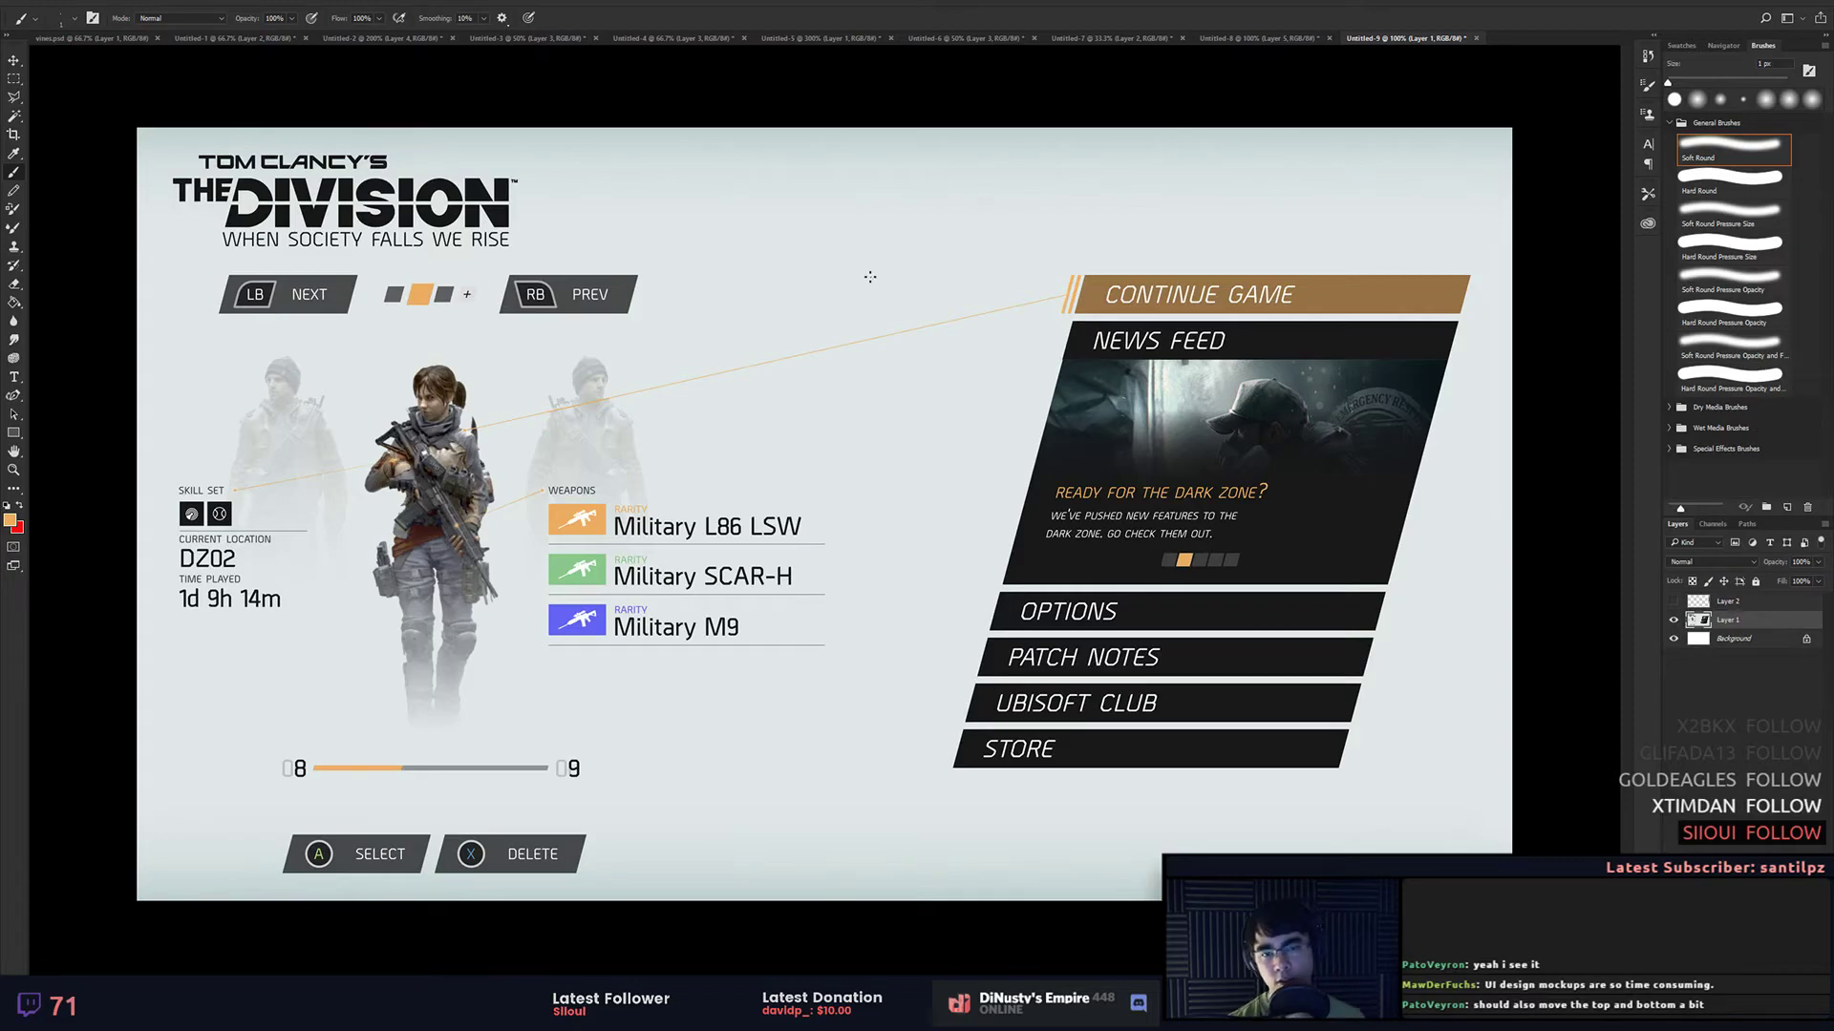
Step: Try a thicker 4 px orange connector line between Continue Game and the character, and undo it
{"action": "key", "text": "bracketright"}
{"action": "left_click", "coordinate": [461, 430], "text": "shift"}
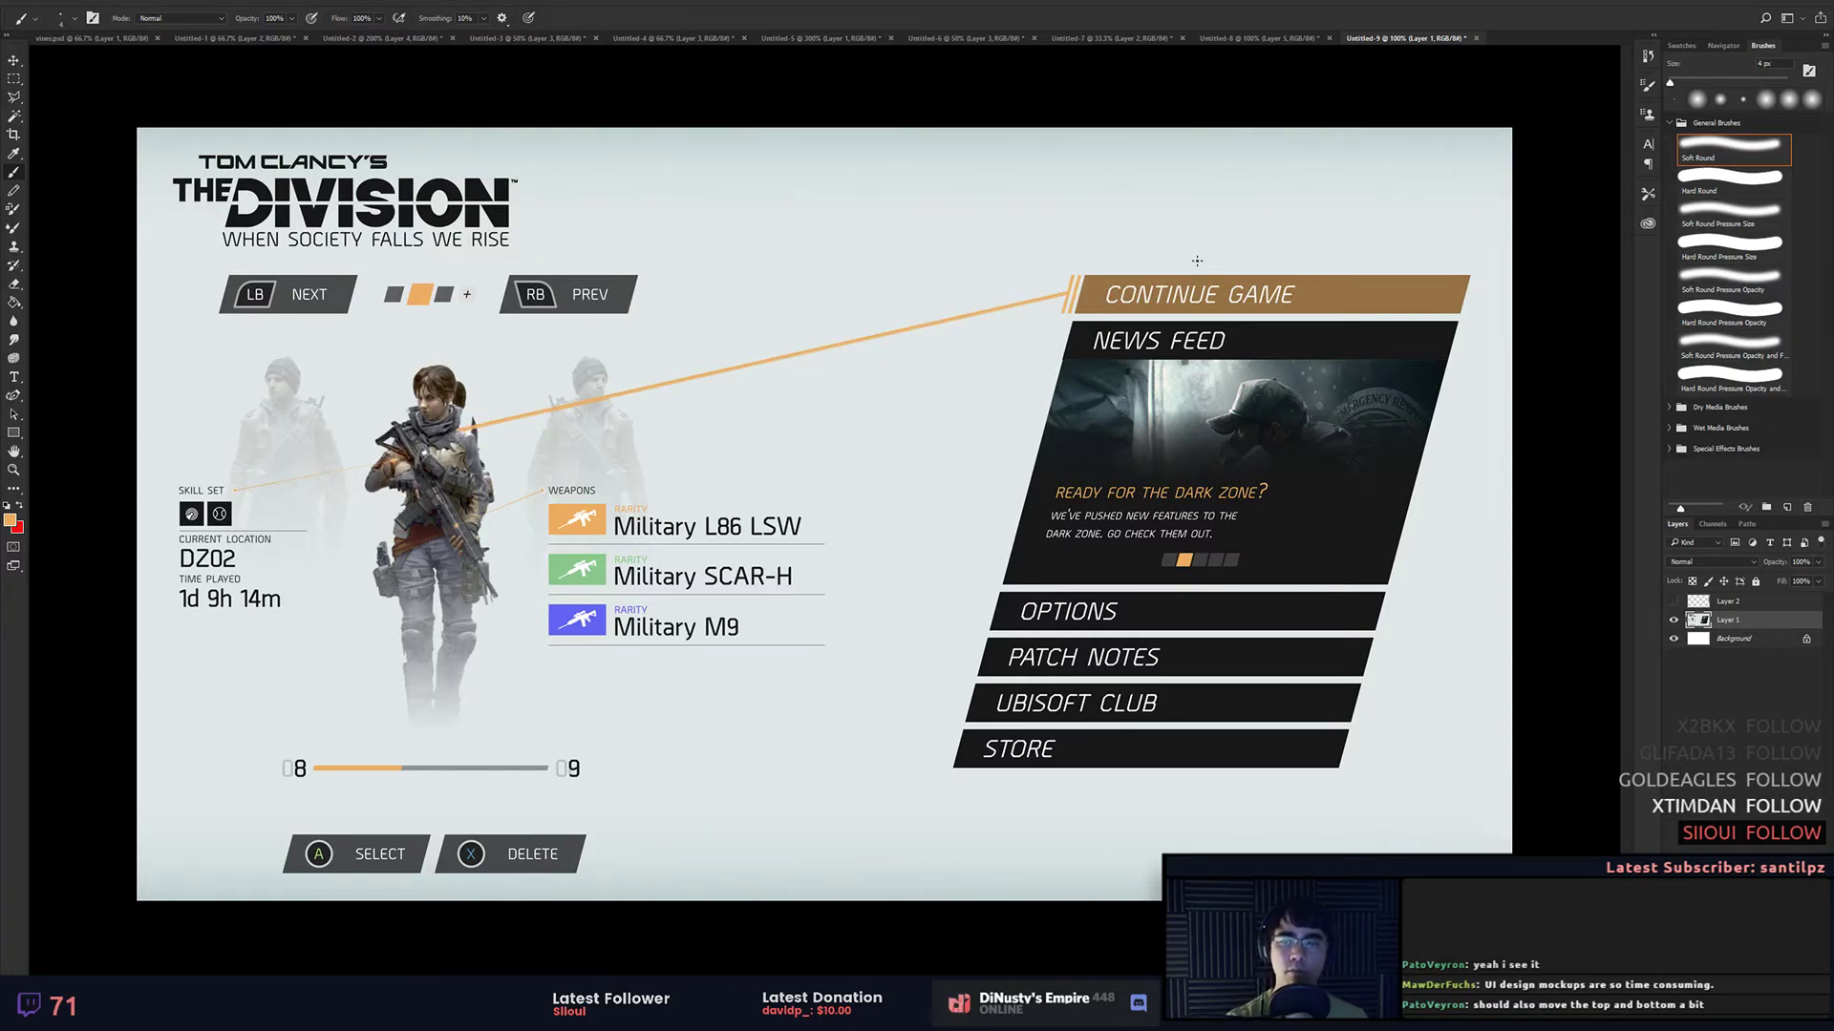
{"action": "key", "text": "ctrl+z"}
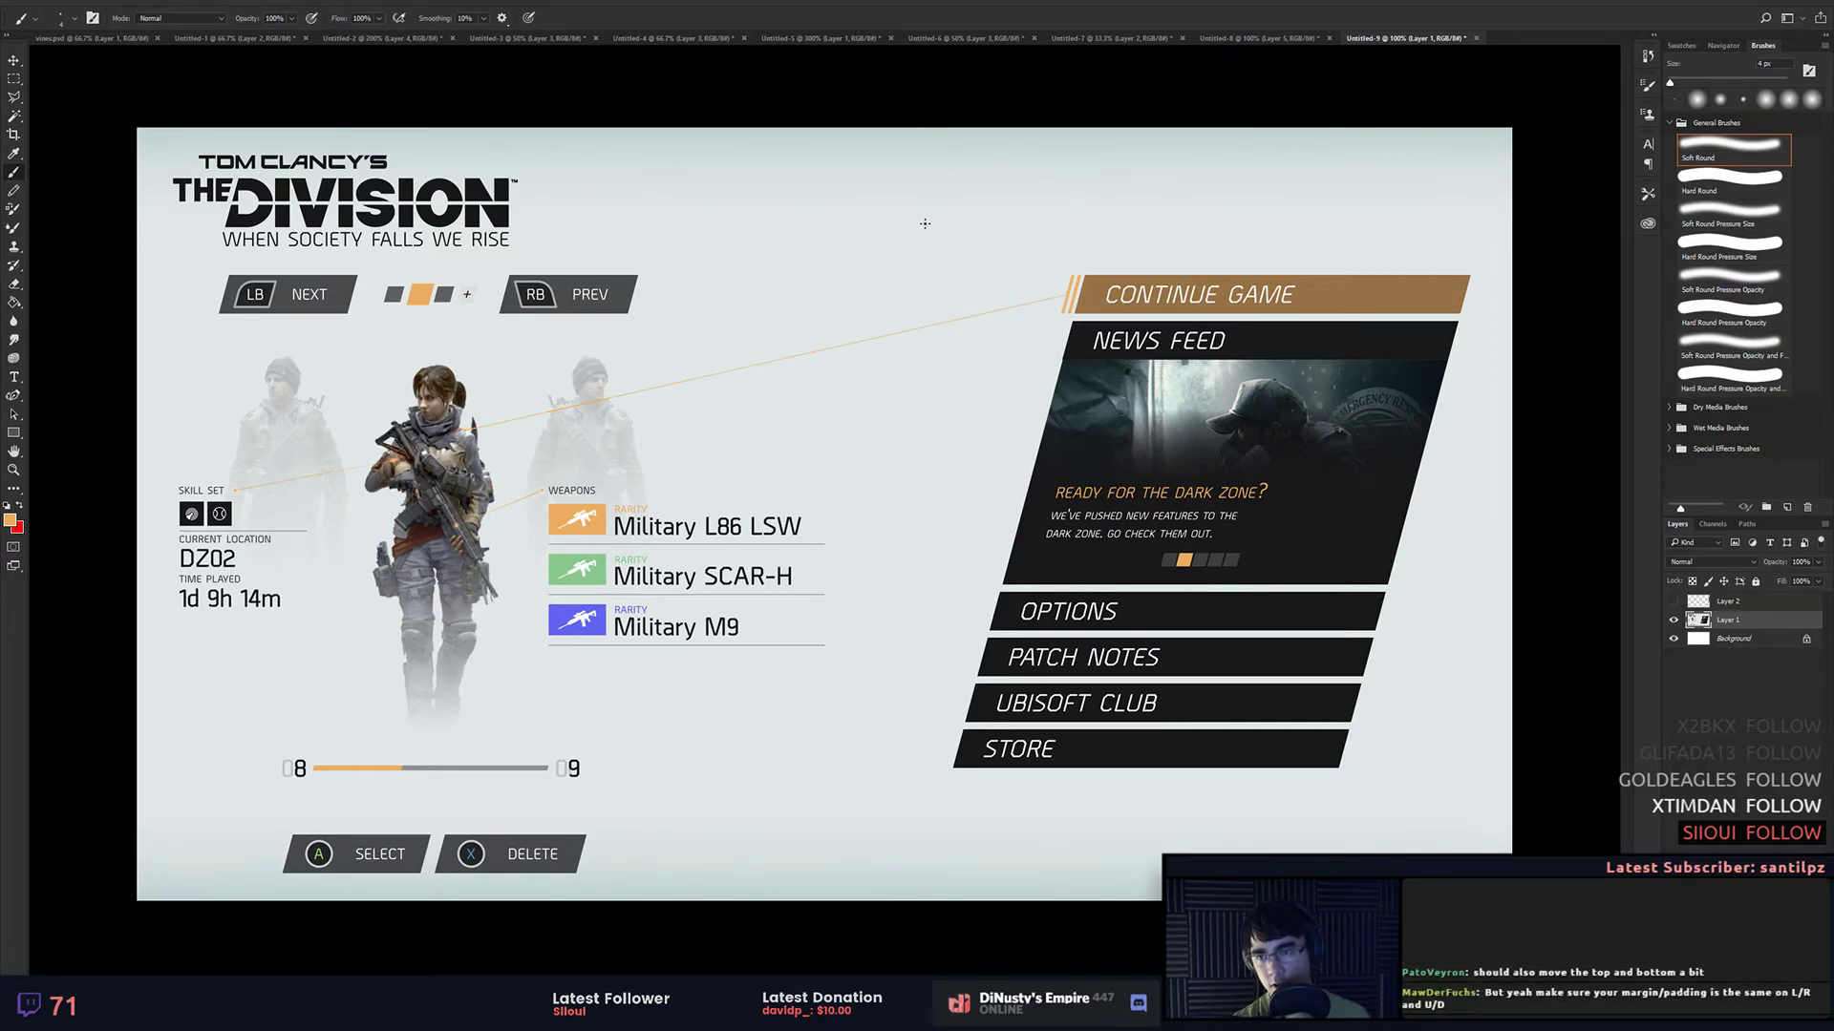
Step: Examine the redrawn connector line and the adjusted menu layout both up close and as a whole
{"action": "key", "text": "ctrl+plus"}
{"action": "left_click_drag", "start_coordinate": [536, 327], "coordinate": [1051, 429]}
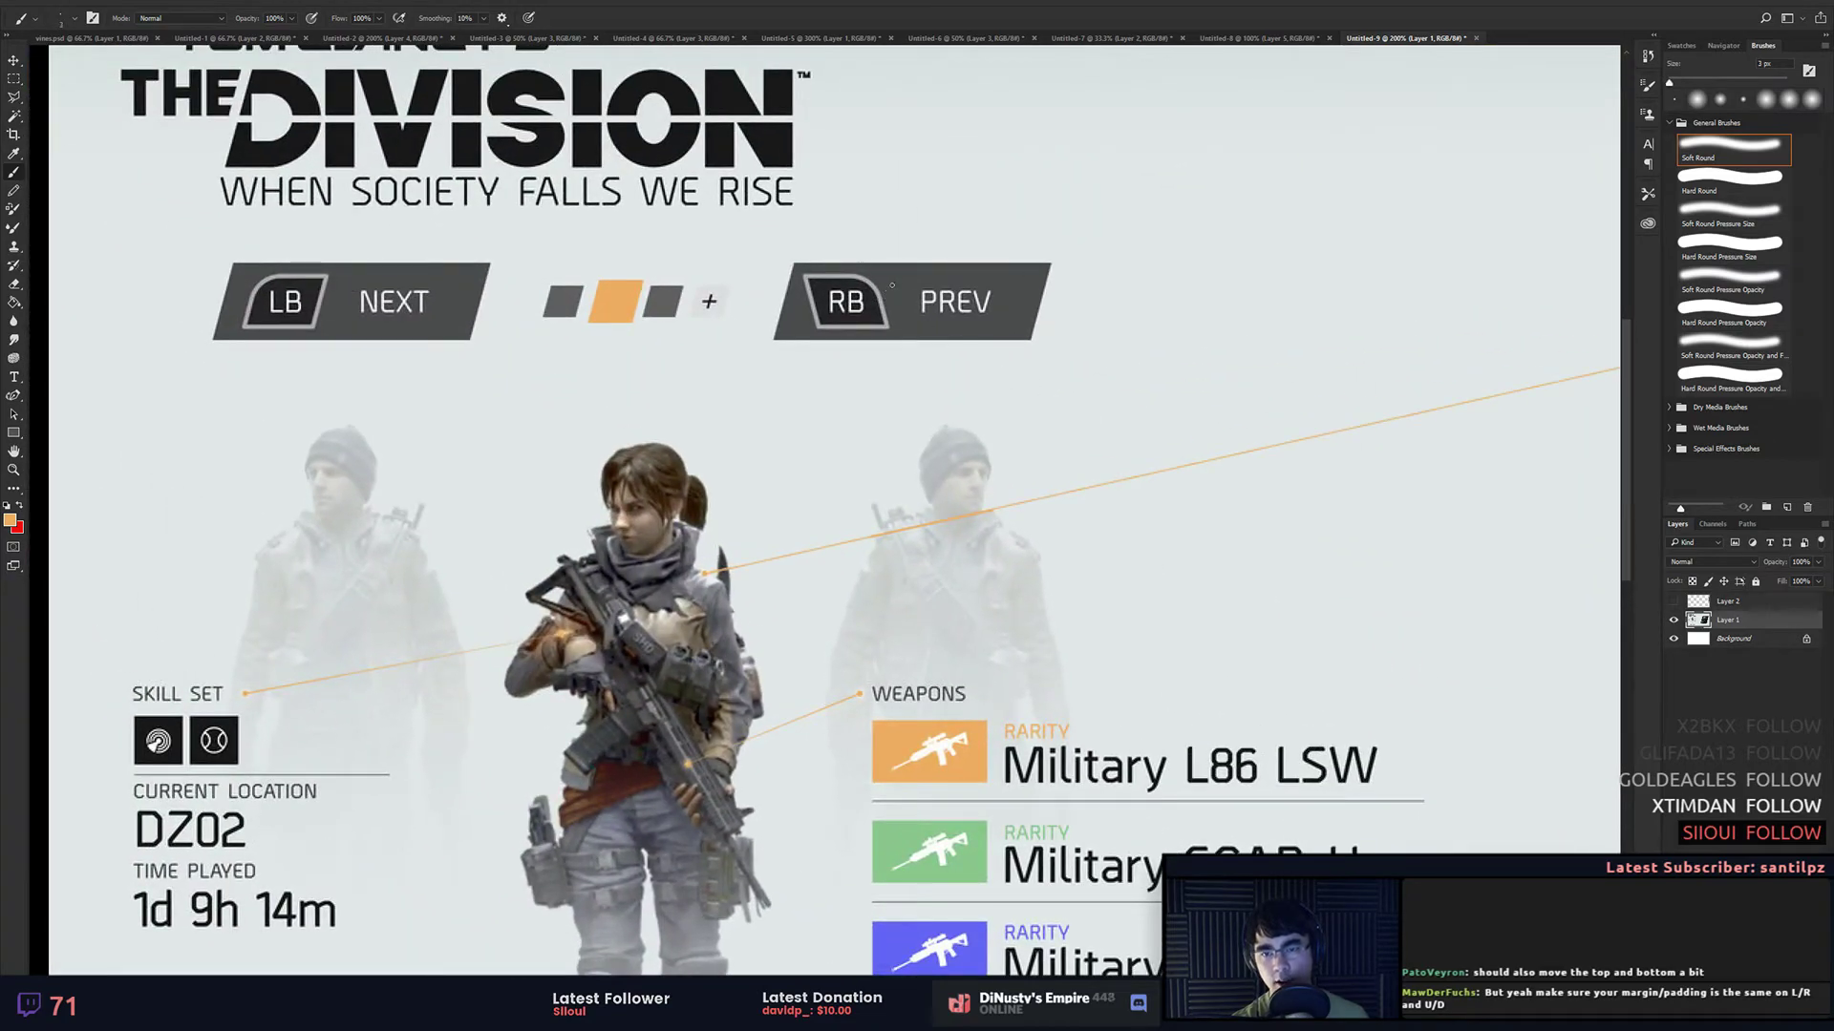
{"action": "left_click_drag", "start_coordinate": [891, 286], "coordinate": [913, 330]}
{"action": "key", "text": "ctrl+z"}
{"action": "left_click_drag", "start_coordinate": [1057, 360], "coordinate": [975, 355]}
{"action": "key", "text": "bracketright"}
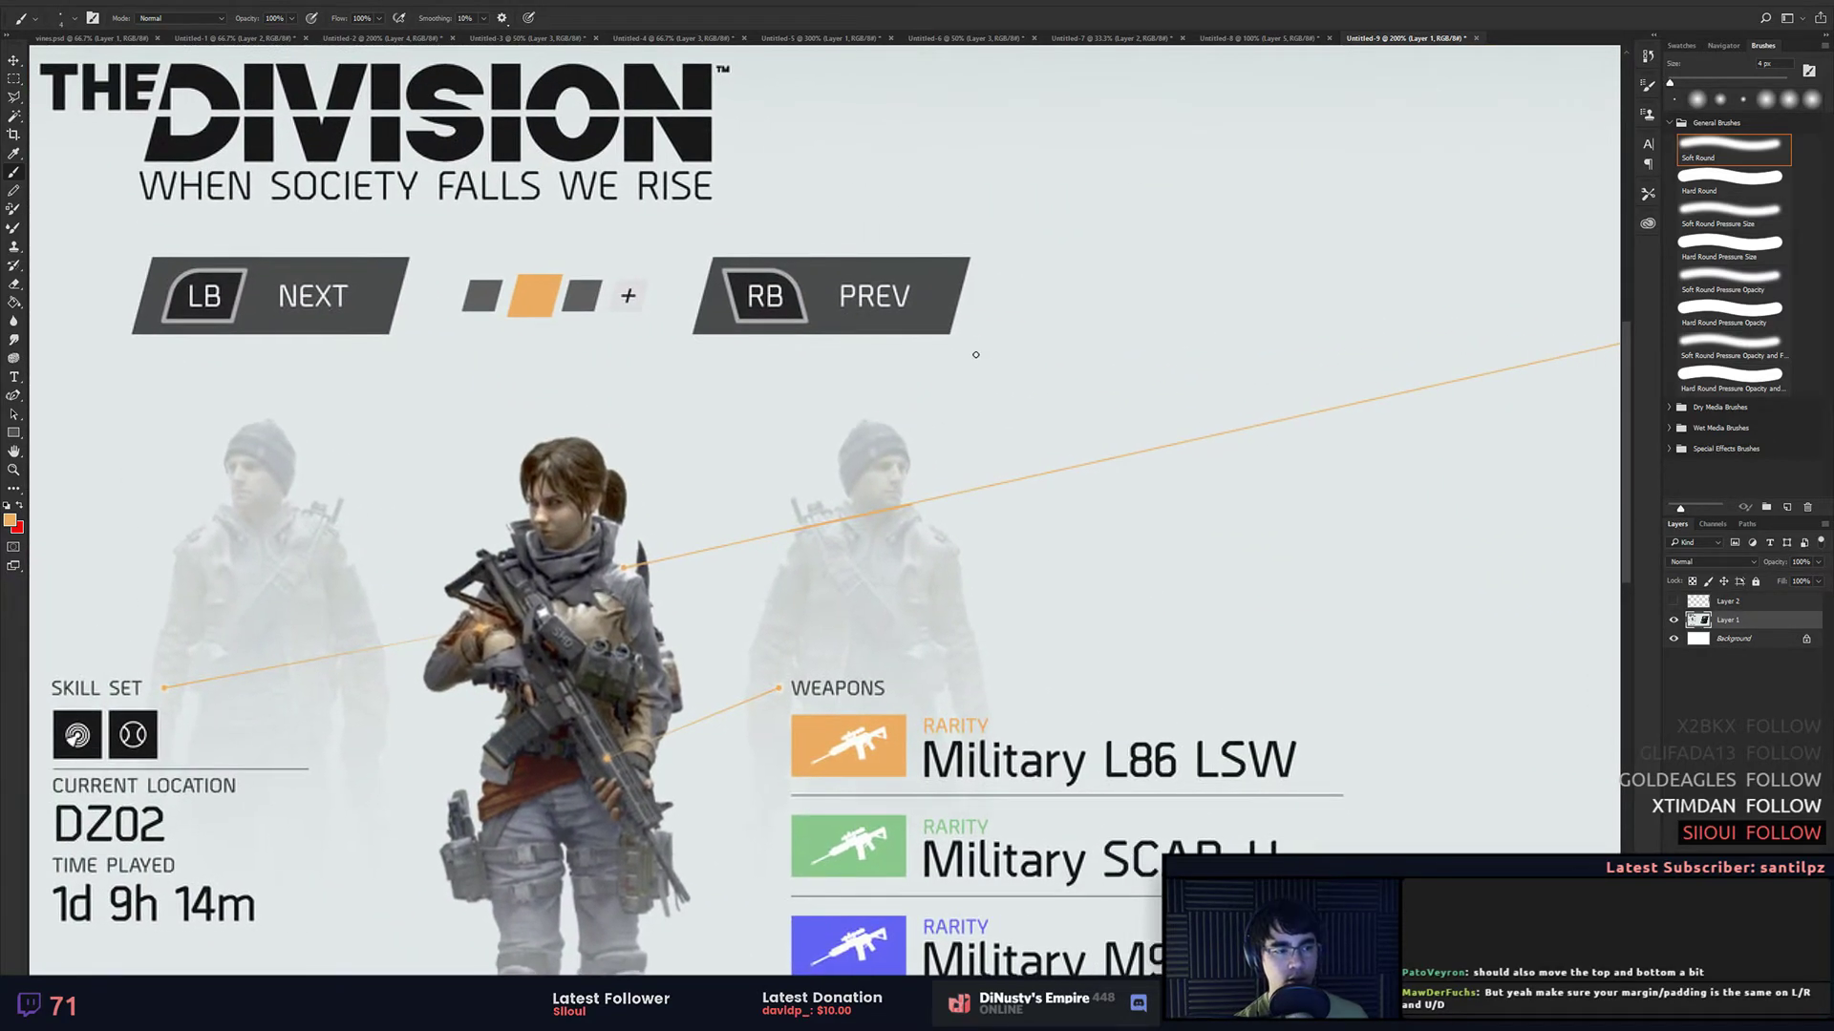
{"action": "key", "text": "ctrl+minus"}
{"action": "key", "text": "ctrl+minus"}
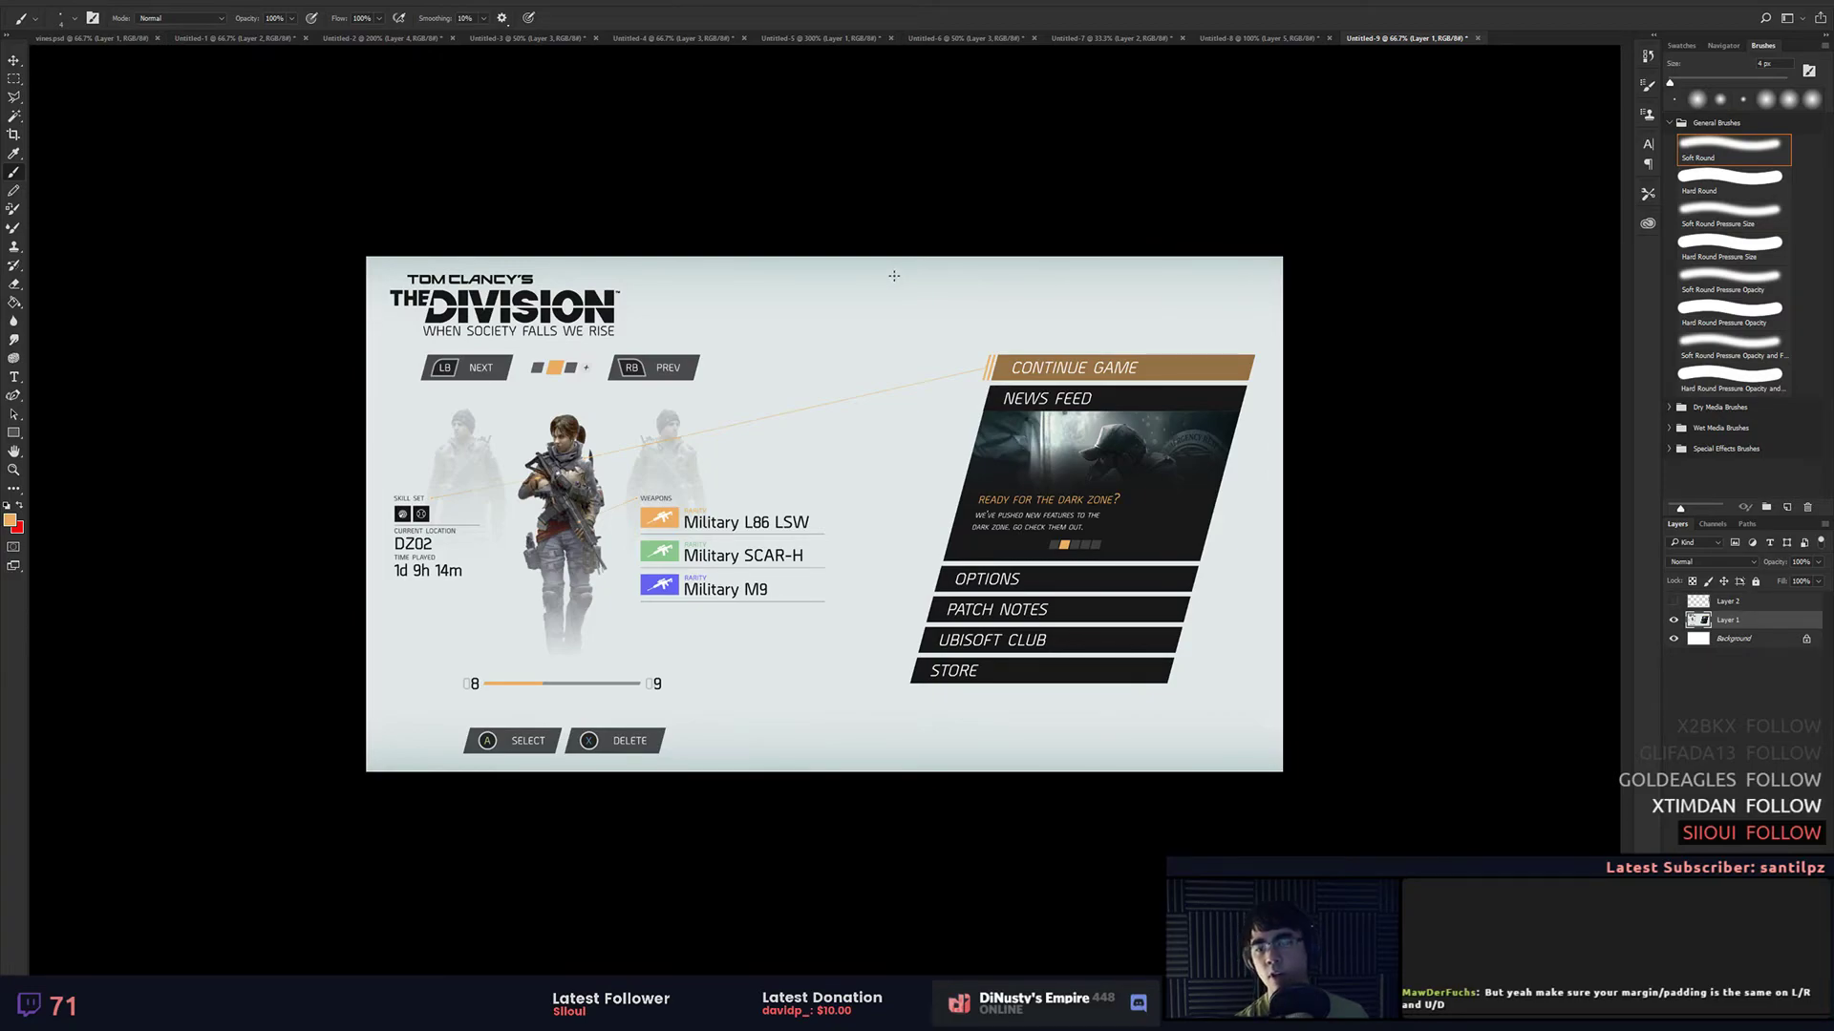
{"action": "key", "text": "ctrl+1"}
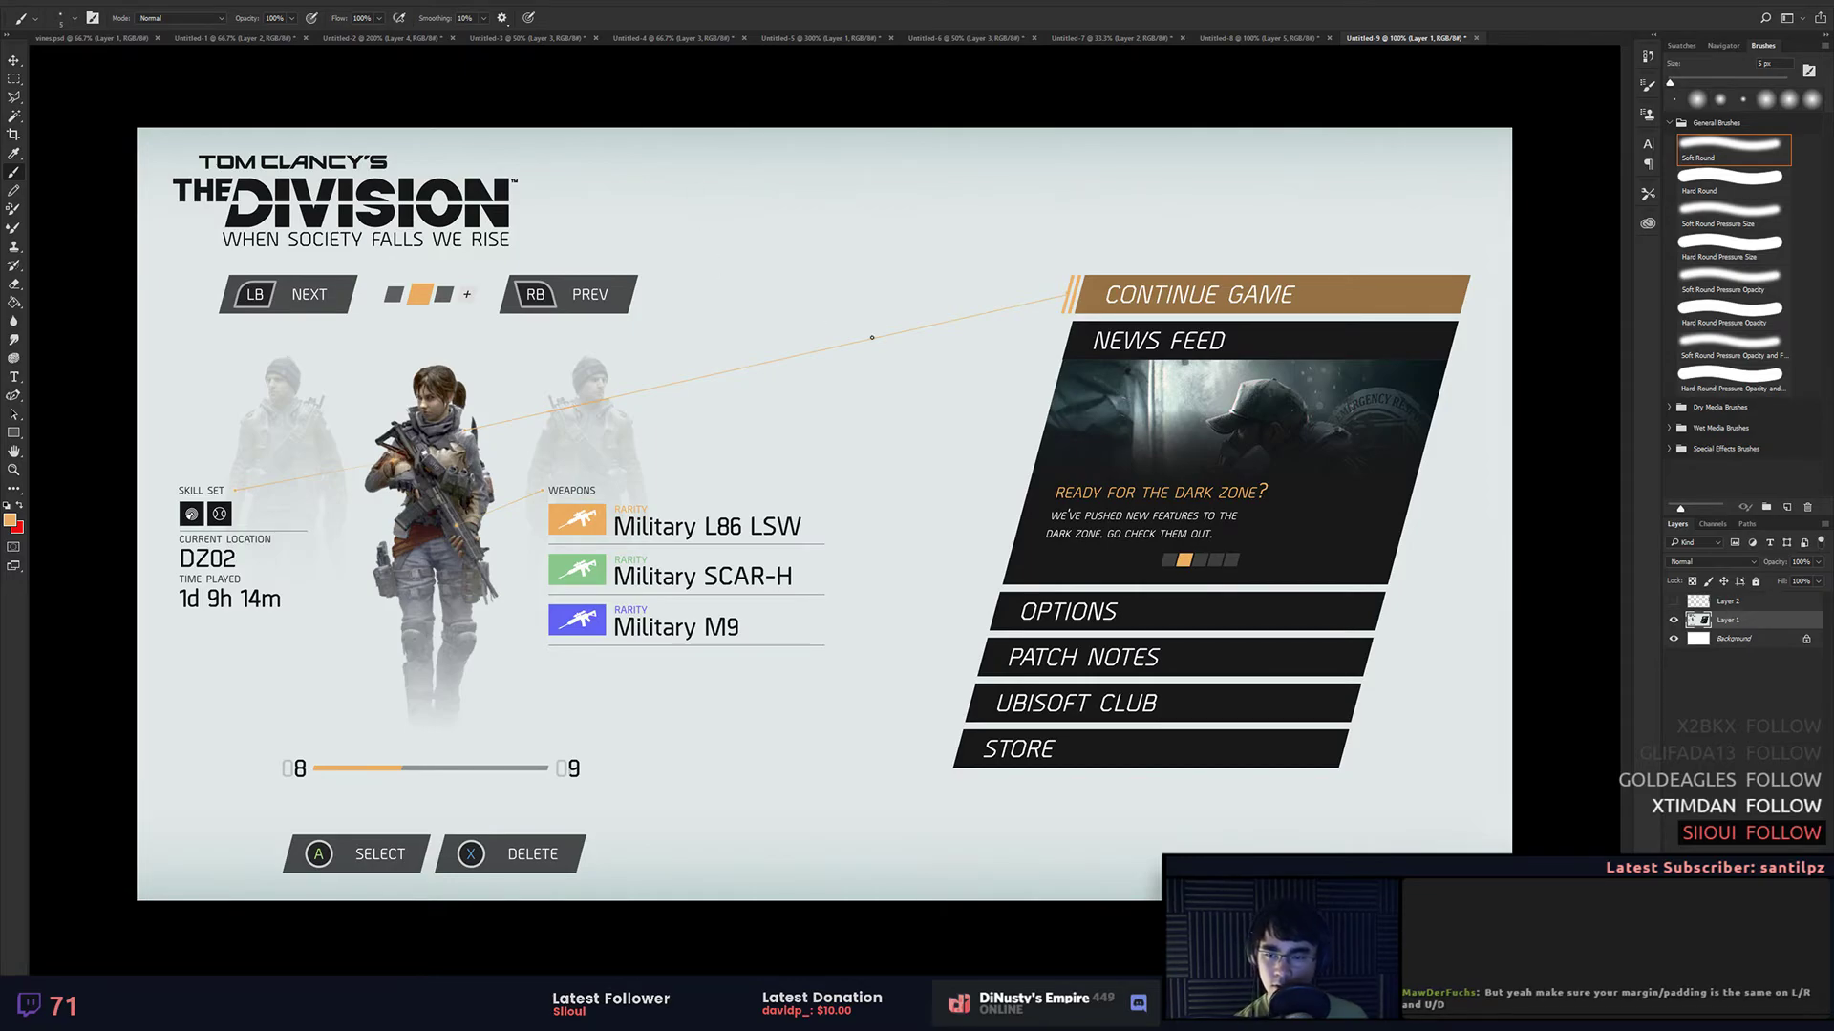
Step: Copy the What's New screen image from the ArtStation page, paste it into the Photoshop document and align it with the menu canvas
{"action": "key", "text": "alt+Tab"}
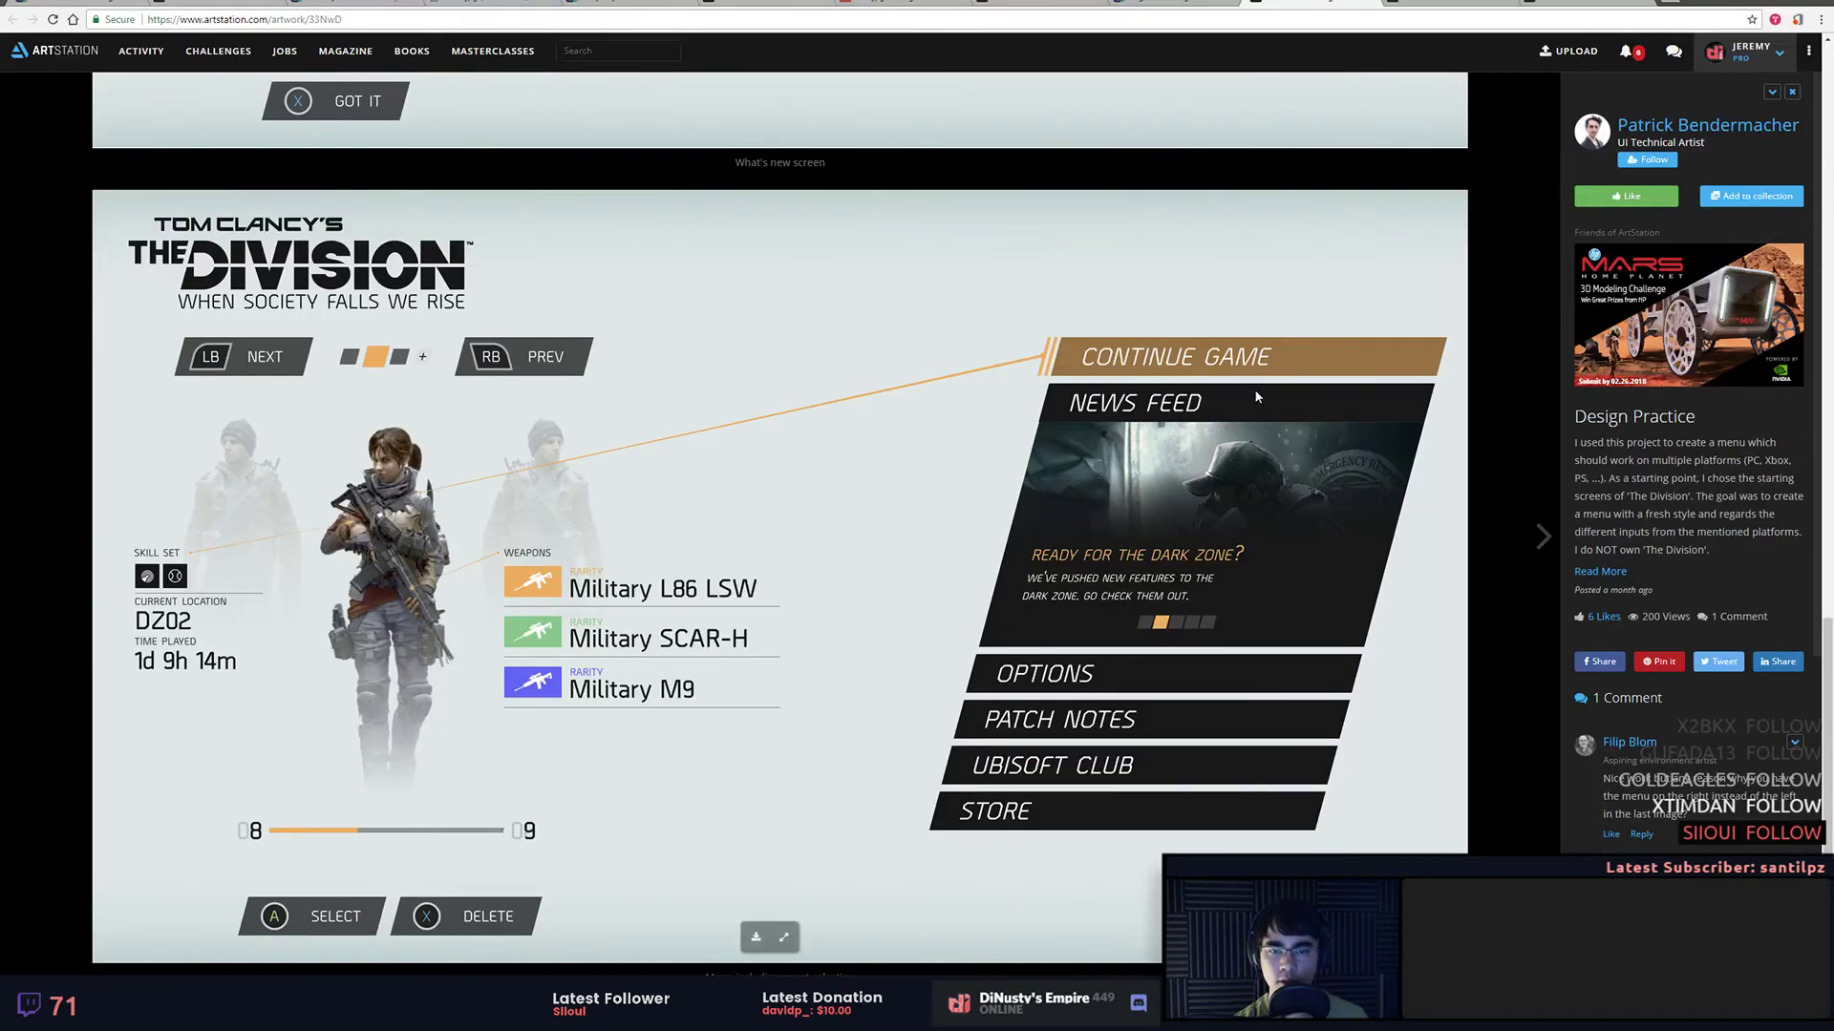
{"action": "scroll", "coordinate": [1252, 382], "scroll_direction": "up", "scroll_amount": 8}
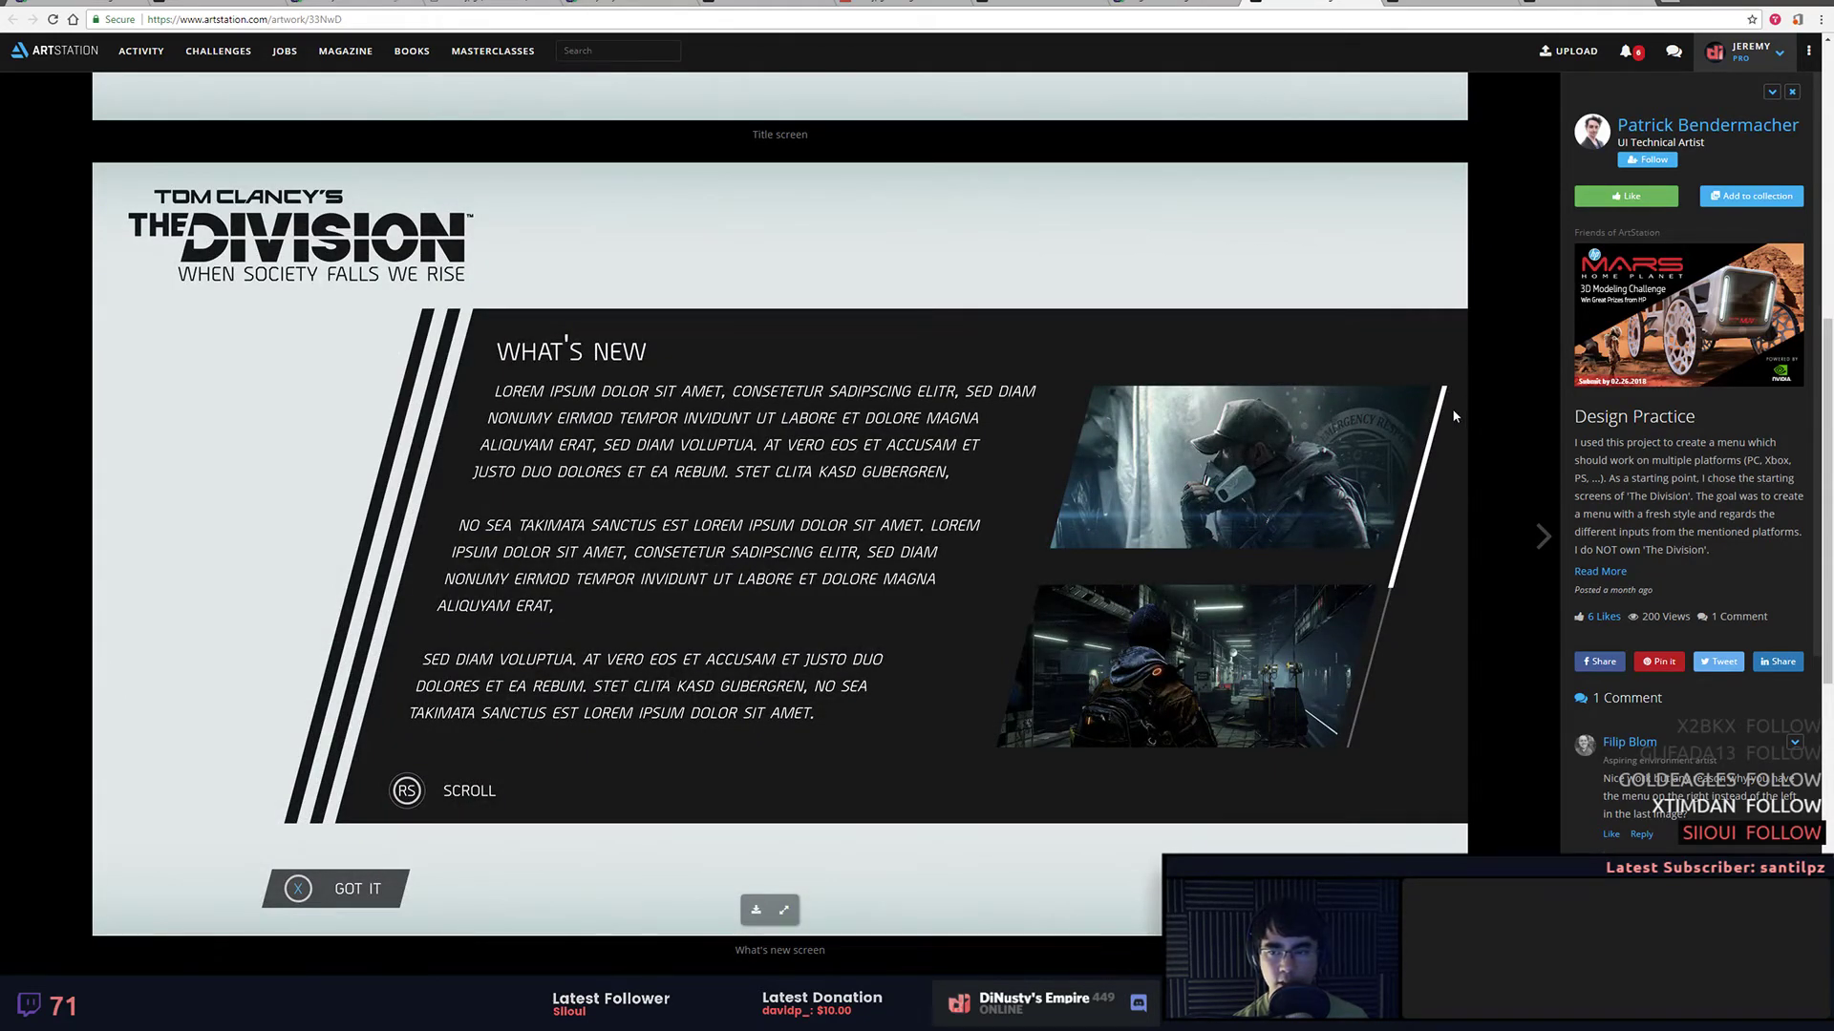
{"action": "right_click", "coordinate": [419, 415]}
{"action": "left_click", "coordinate": [518, 455]}
{"action": "key", "text": "alt+Tab"}
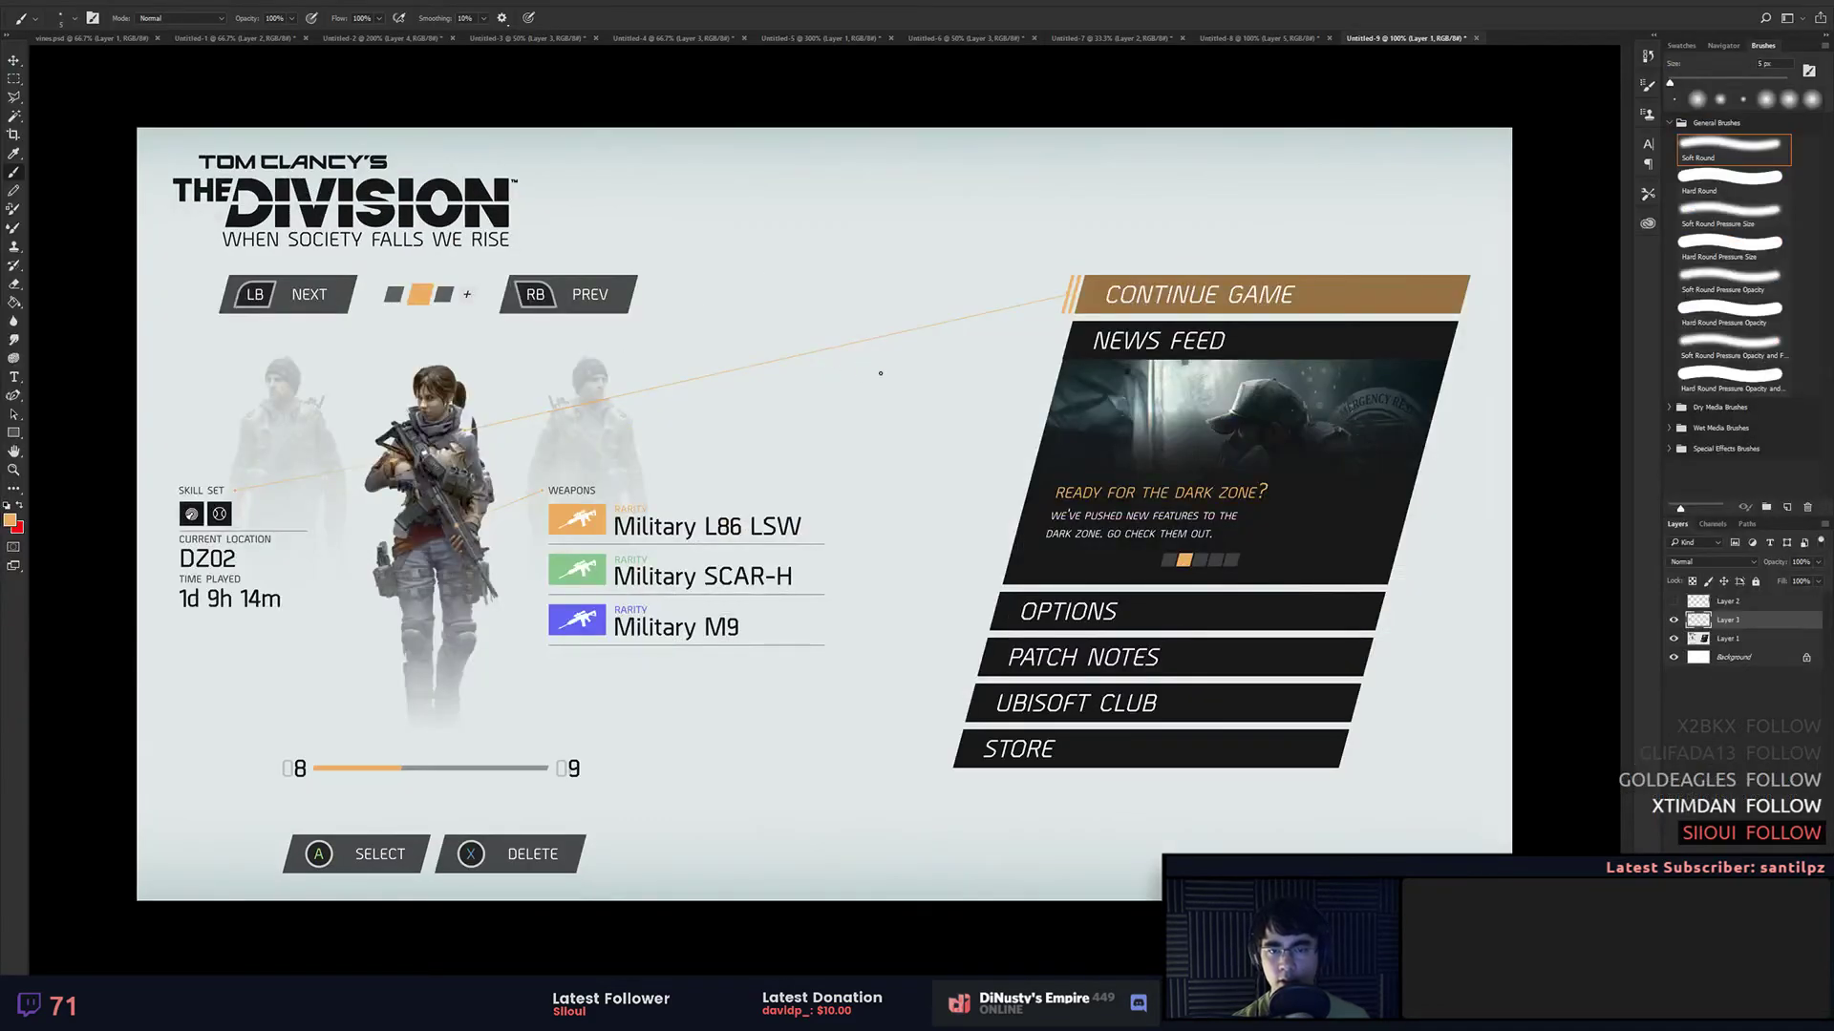
{"action": "key", "text": "ctrl+v"}
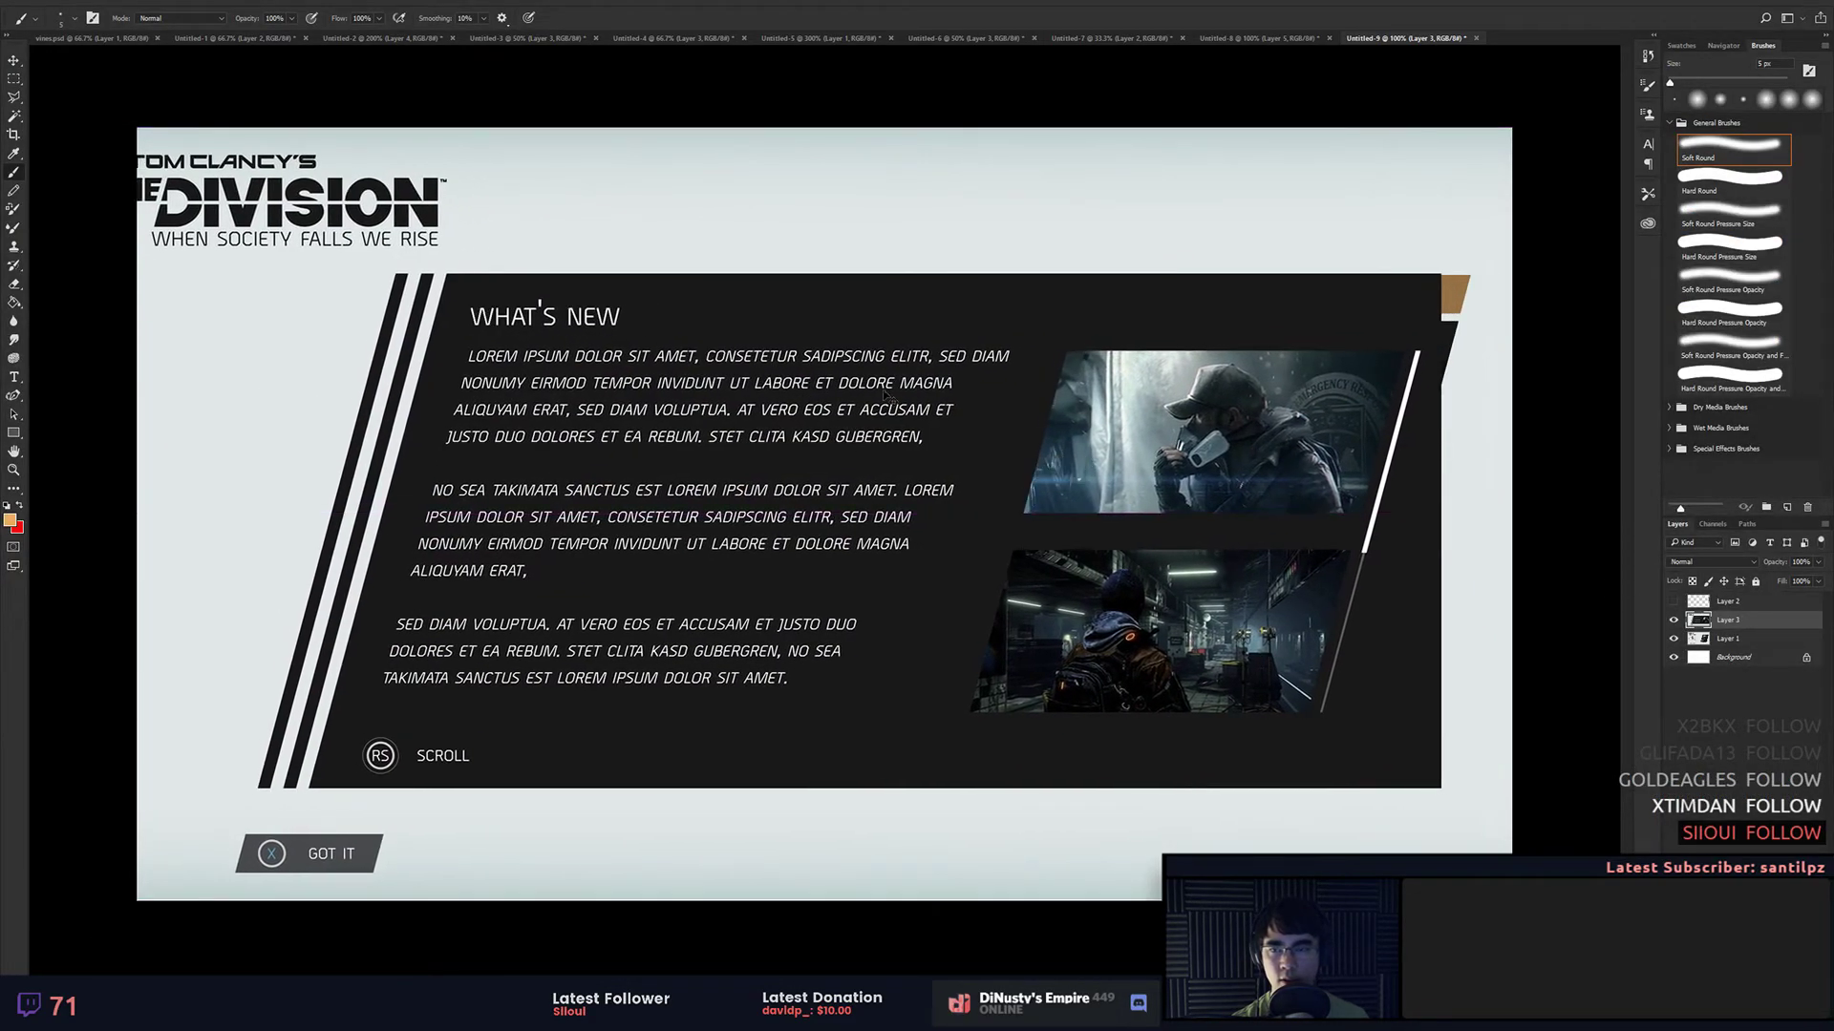
{"action": "left_click_drag", "start_coordinate": [888, 396], "coordinate": [958, 397]}
Step: Try shifting the What's New panel and the whole pasted screen towards the left, and undo the moves
{"action": "key", "text": "m"}
{"action": "left_click_drag", "start_coordinate": [247, 259], "coordinate": [1512, 789]}
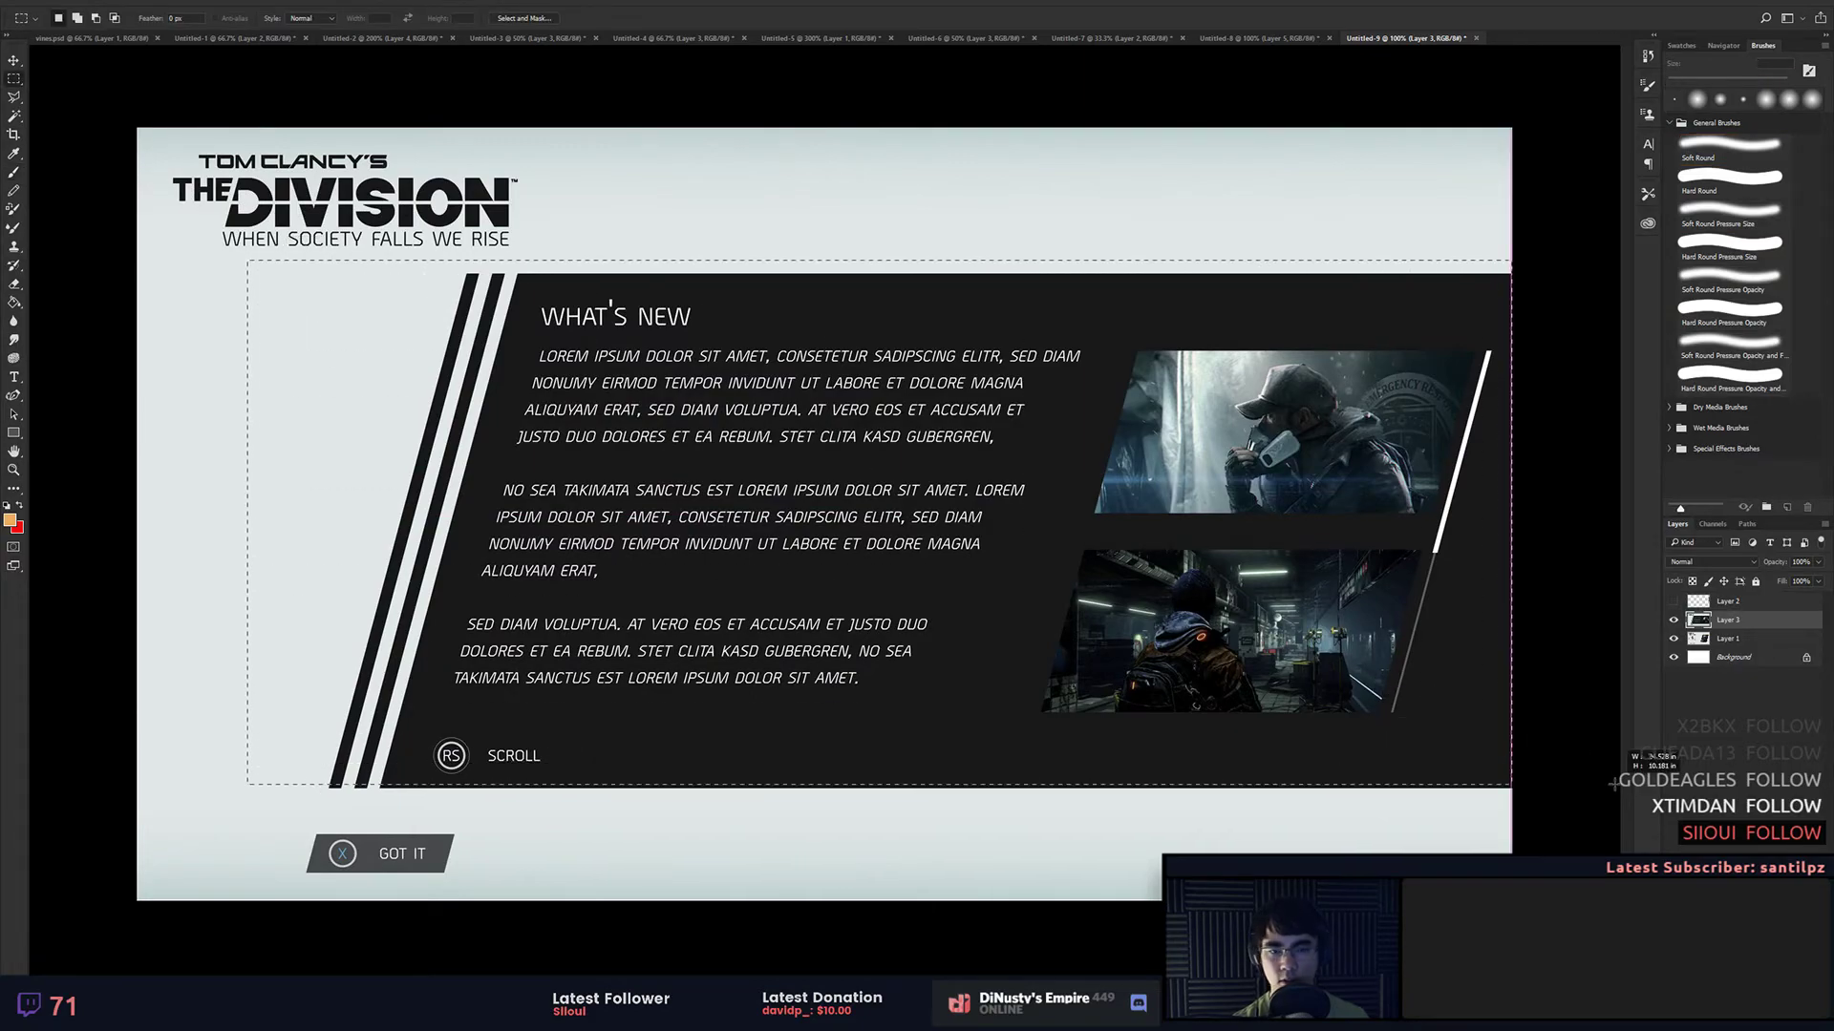
{"action": "left_click_drag", "start_coordinate": [1365, 712], "coordinate": [1248, 710]}
{"action": "key", "text": "ctrl+z"}
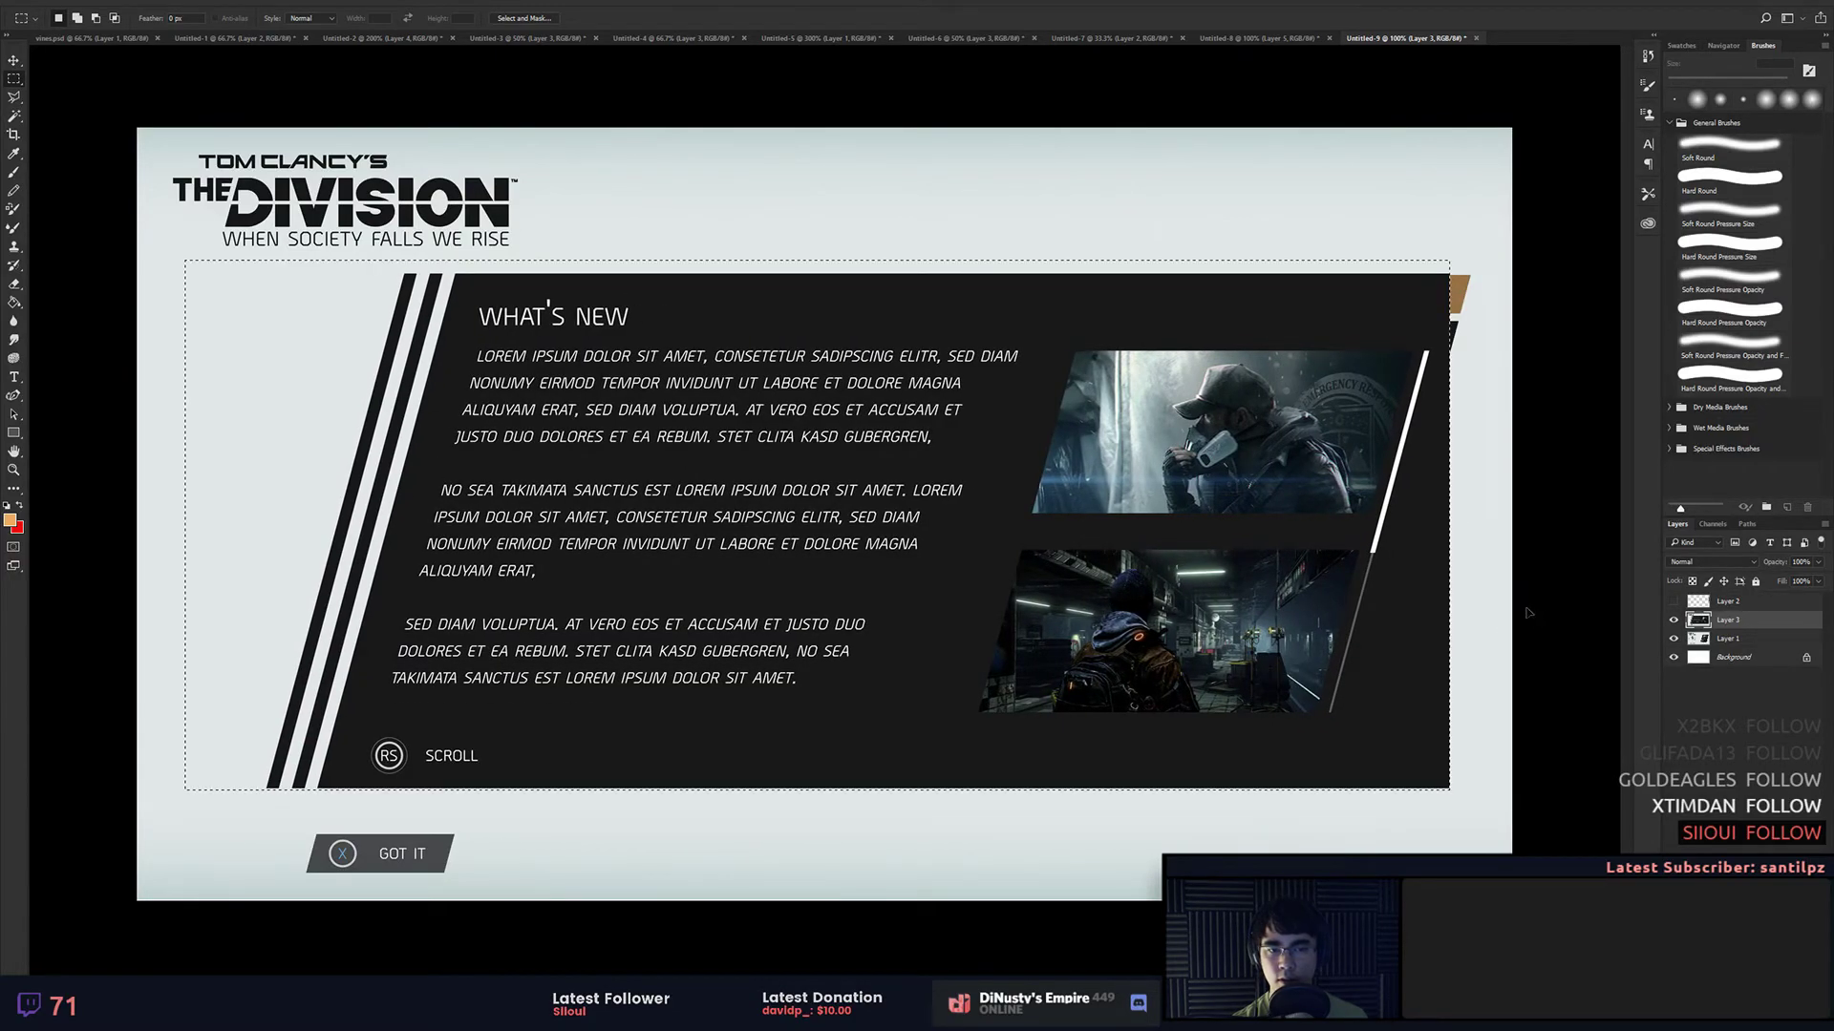
{"action": "key", "text": "ctrl+z"}
{"action": "key", "text": "ctrl+d"}
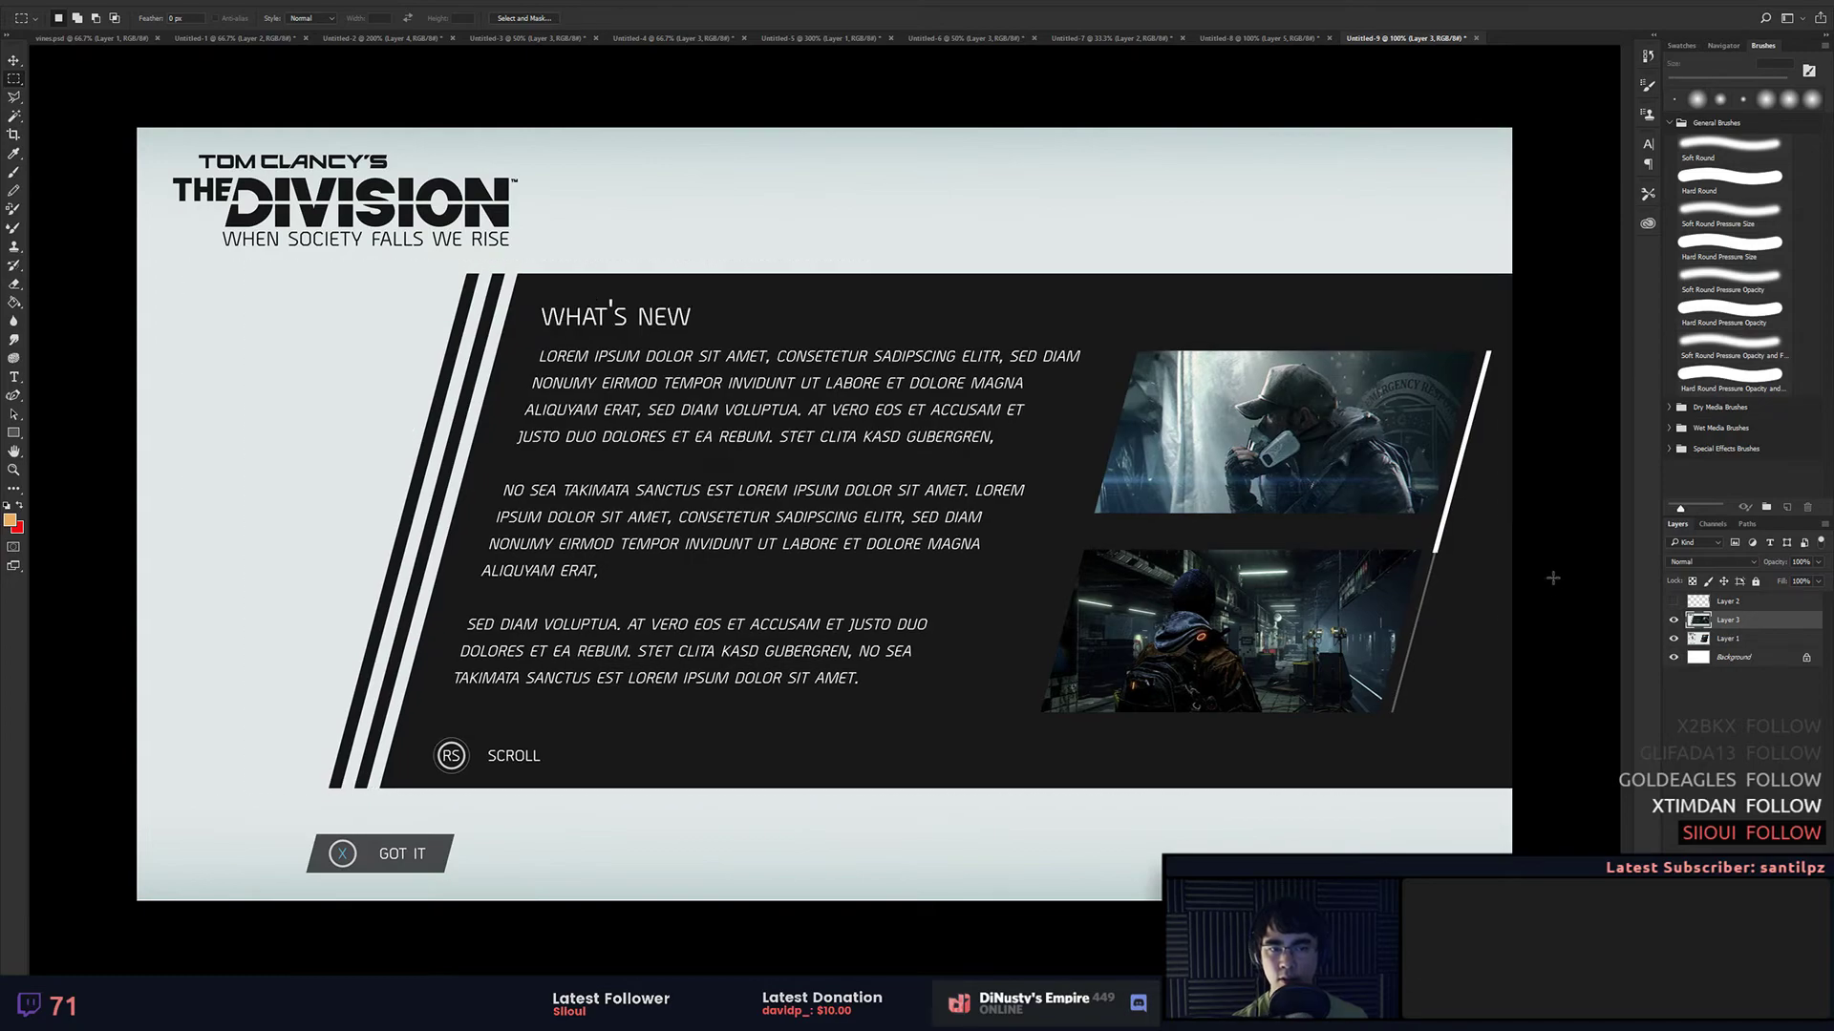
{"action": "key", "text": "ctrl+t"}
{"action": "key", "text": "alt+Tab"}
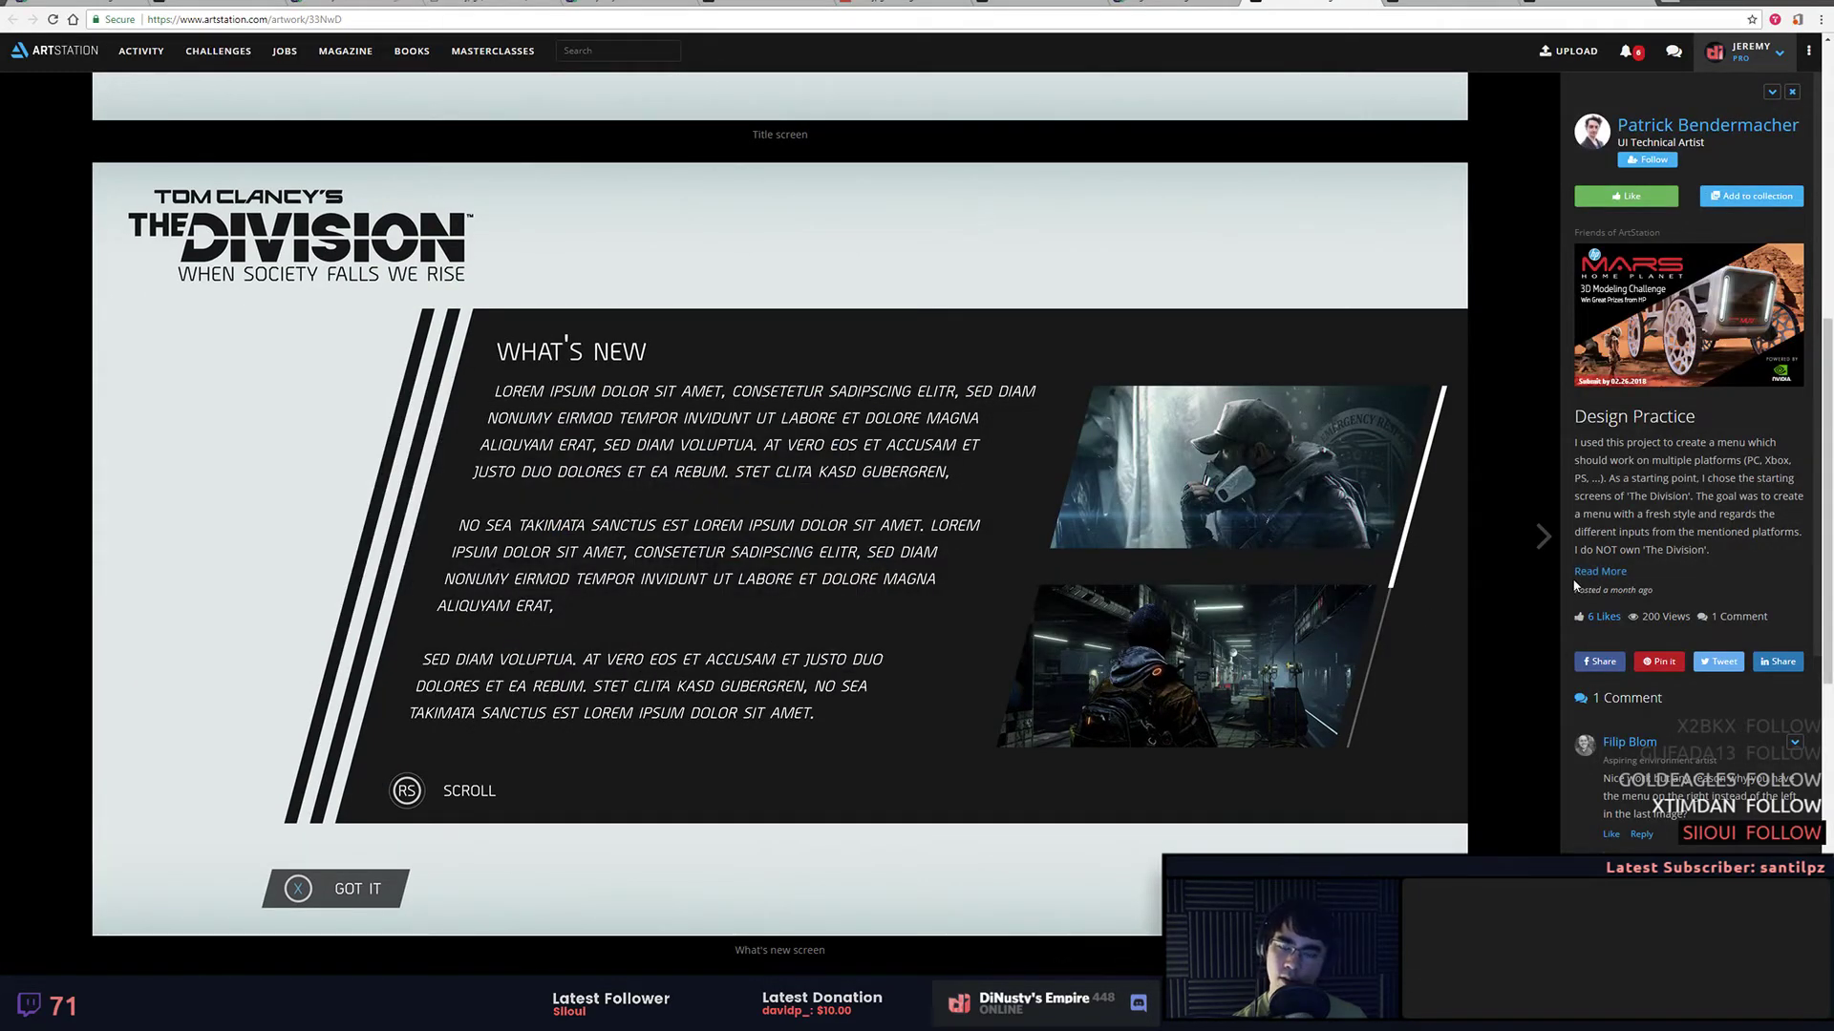
{"action": "key", "text": "alt+Tab"}
{"action": "left_click_drag", "start_coordinate": [1465, 585], "coordinate": [1364, 565]}
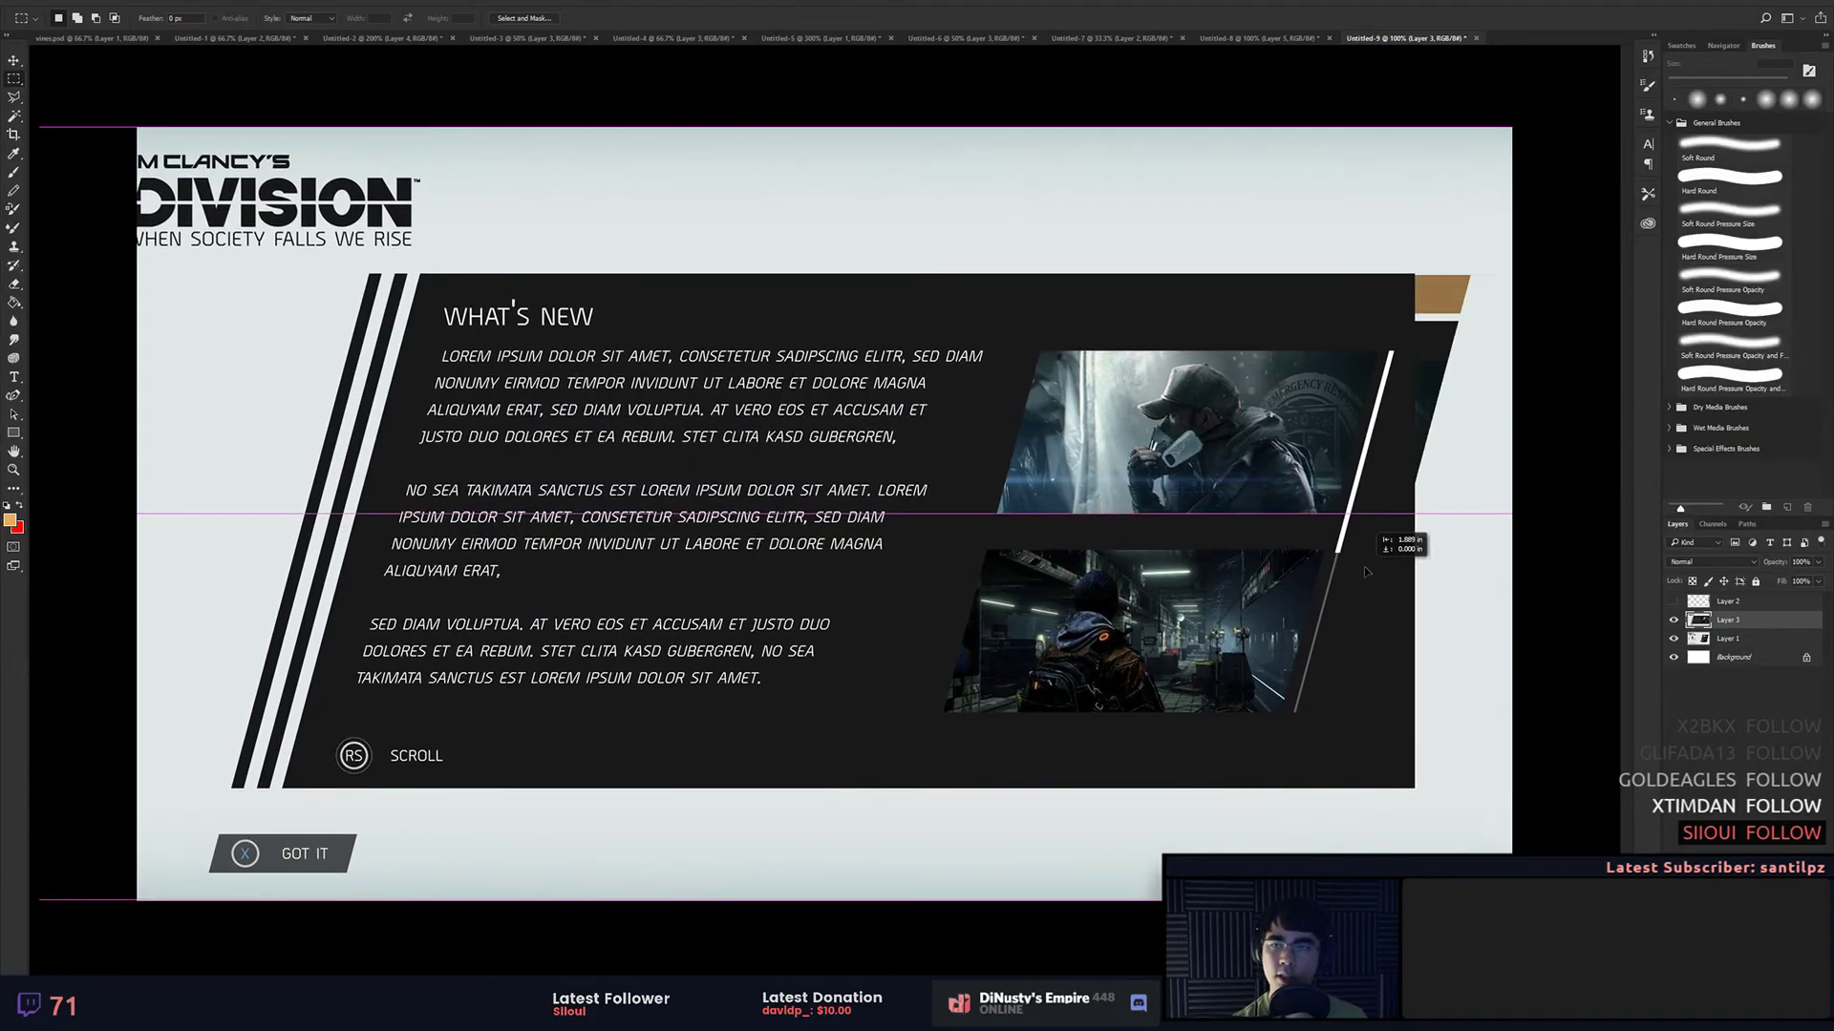
{"action": "key", "text": "ctrl+z"}
Step: Shift the What's New panel left and stretch its dark right-hand strip out to the canvas edge
{"action": "left_click_drag", "start_coordinate": [319, 273], "coordinate": [1550, 798]}
{"action": "left_click_drag", "start_coordinate": [1423, 630], "coordinate": [1338, 631]}
{"action": "key", "text": "ctrl+d"}
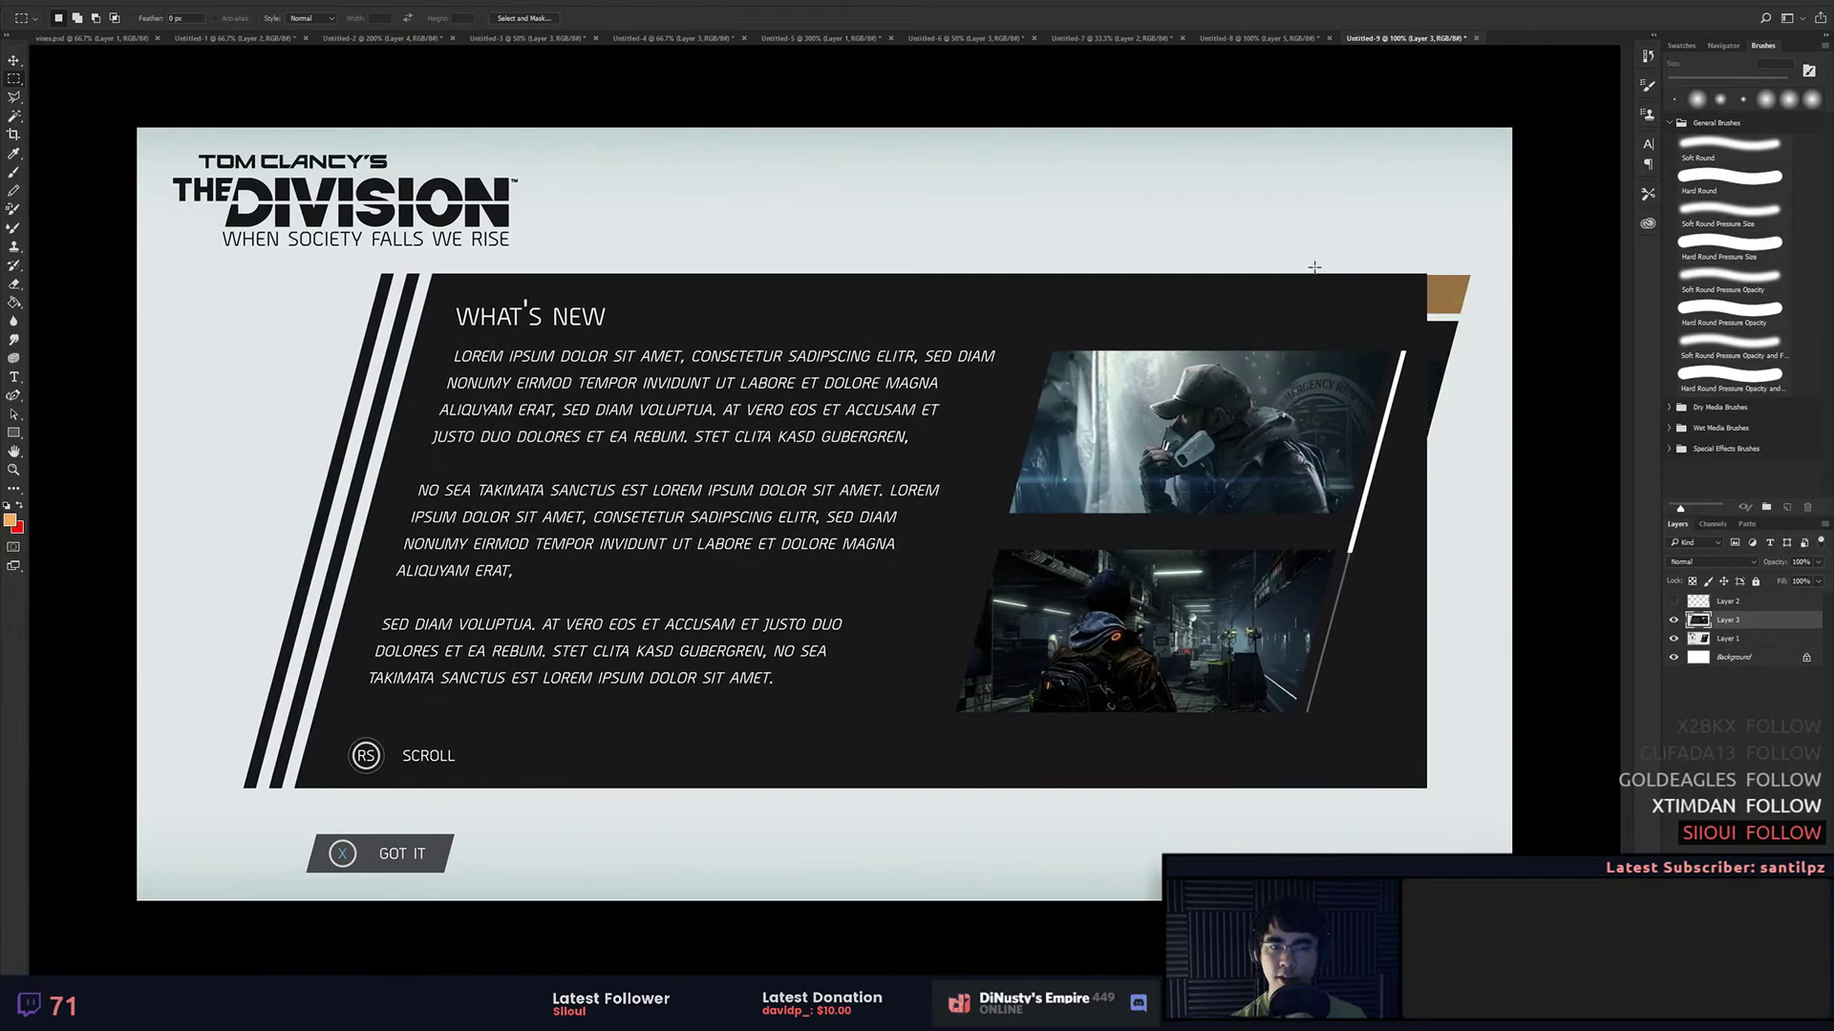
{"action": "left_click_drag", "start_coordinate": [1412, 253], "coordinate": [1413, 829]}
{"action": "key", "text": "ctrl+t"}
{"action": "left_click_drag", "start_coordinate": [1422, 540], "coordinate": [1618, 497]}
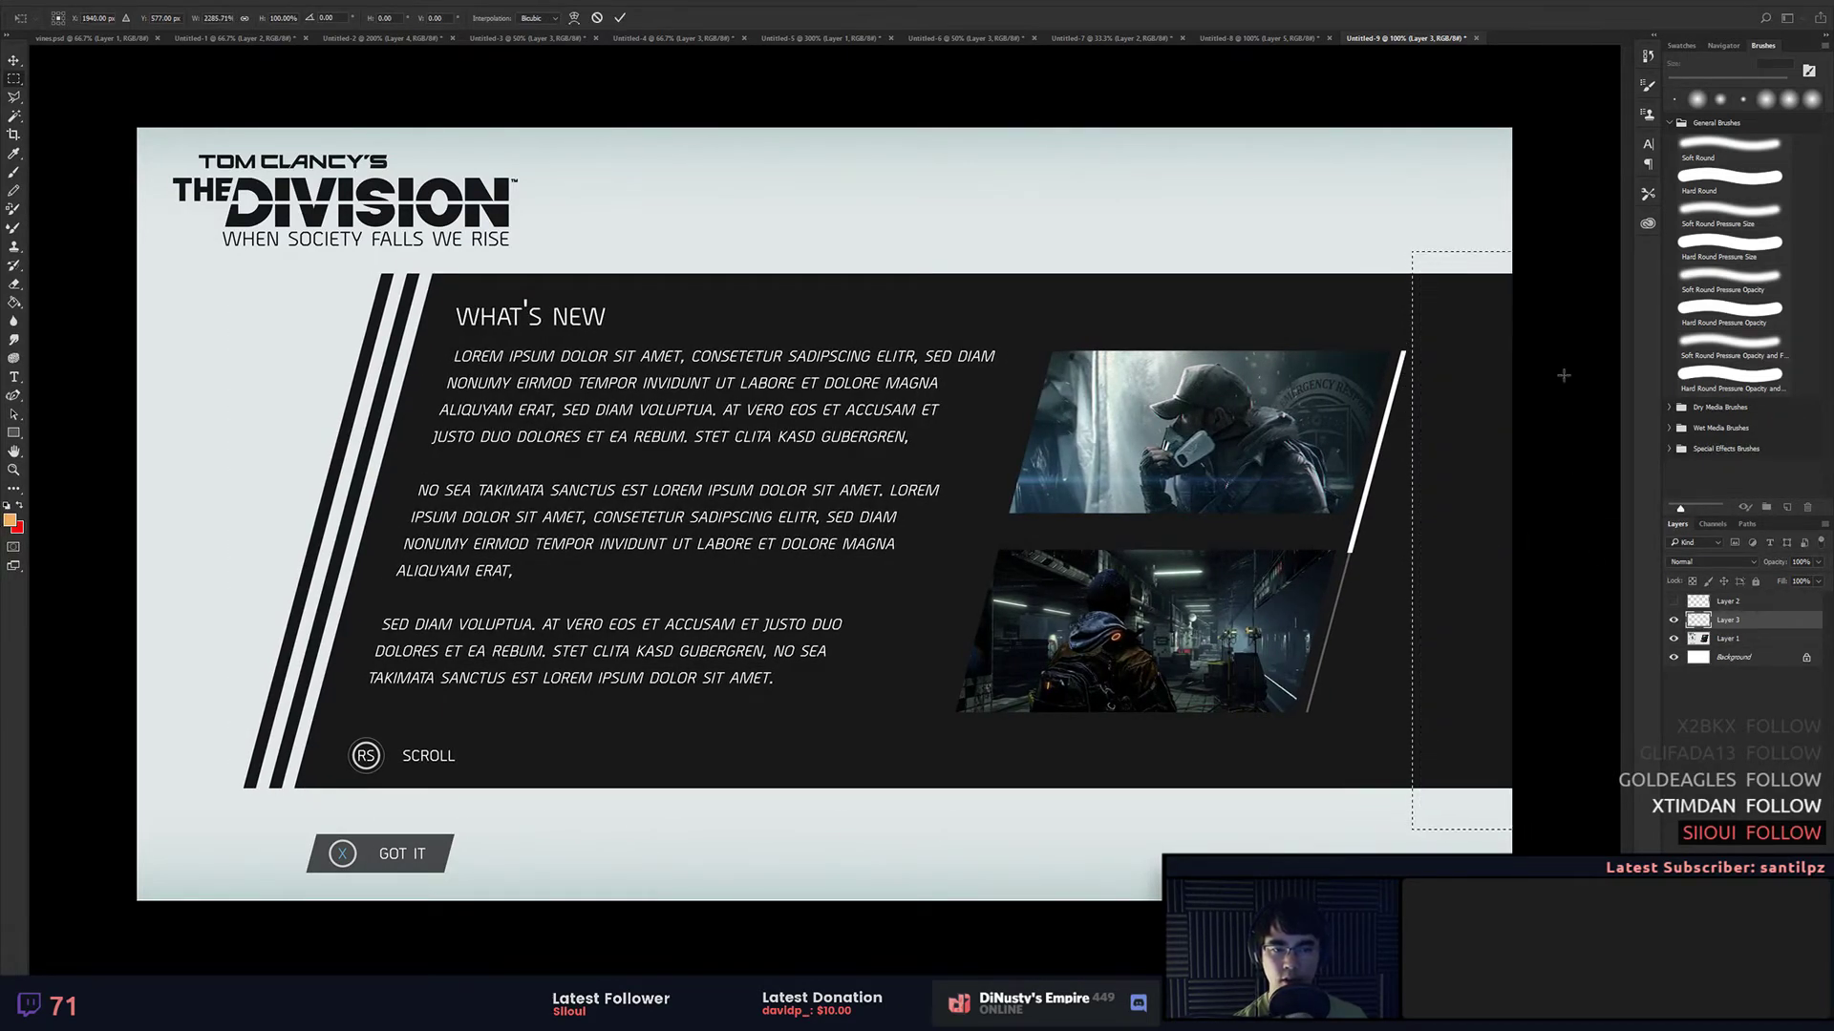
{"action": "key", "text": "Return"}
{"action": "key", "text": "ctrl+d"}
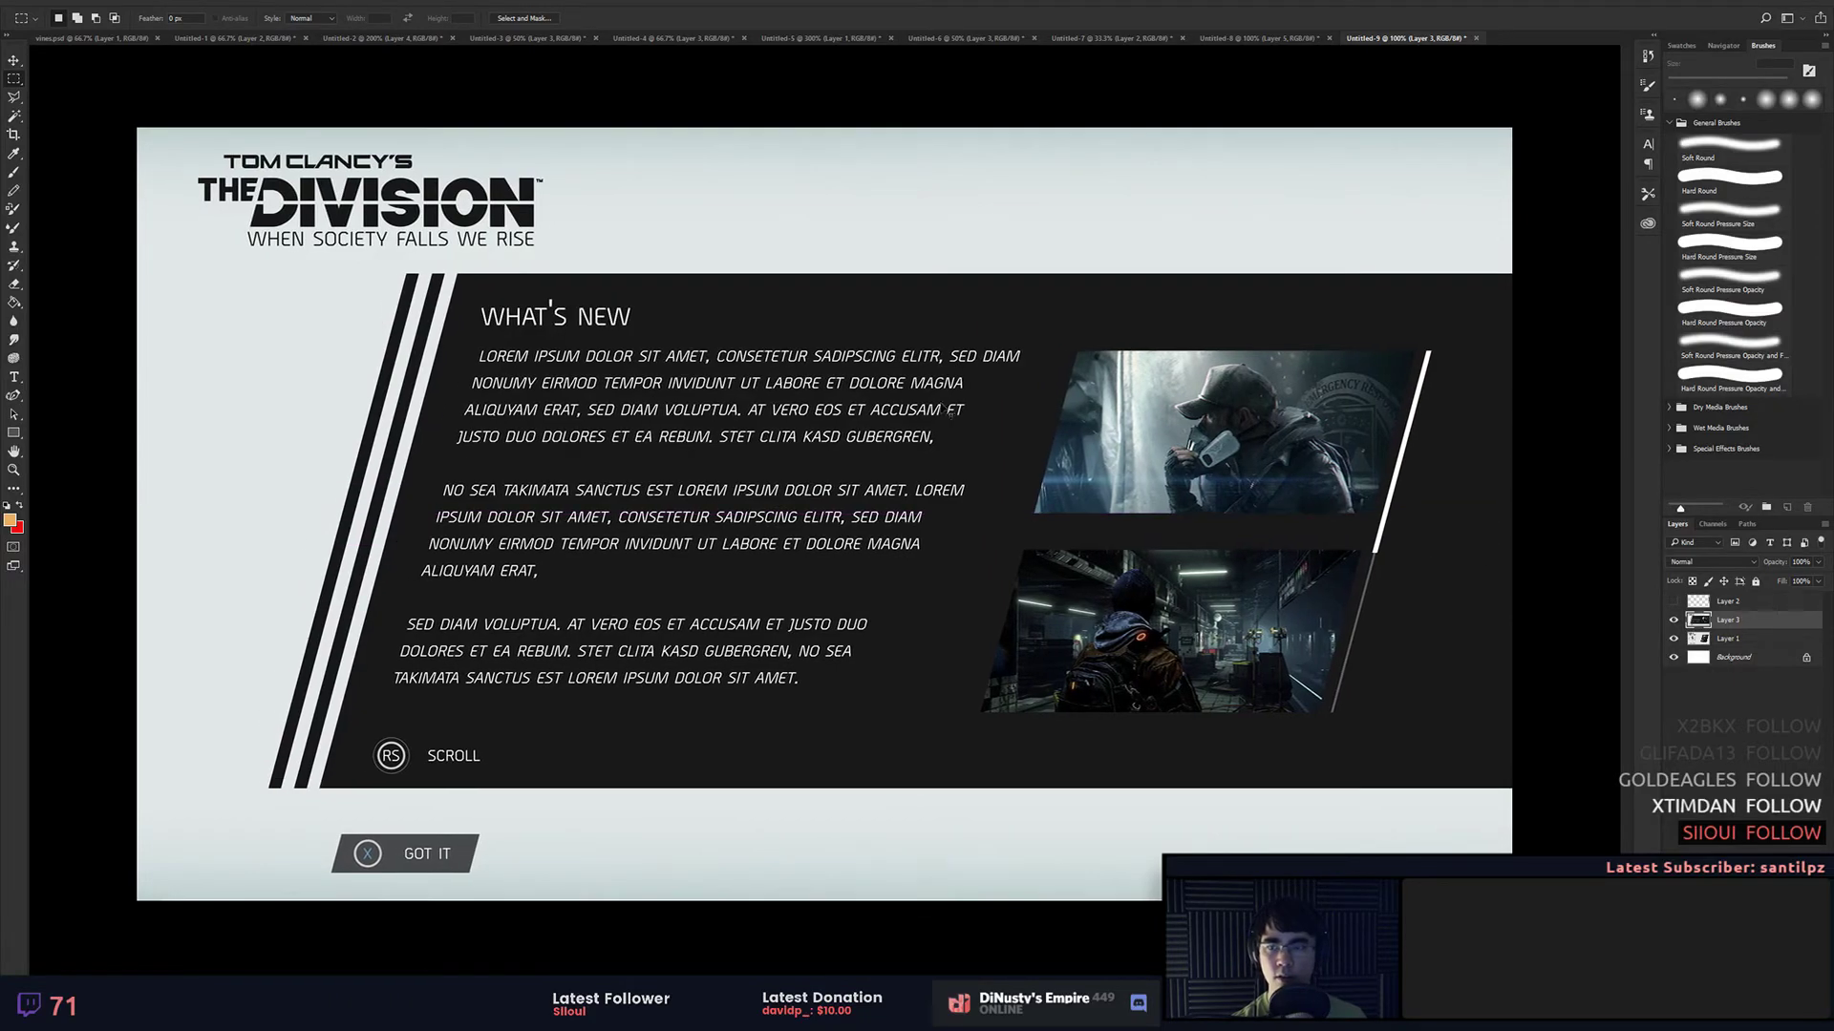
Step: Select the What's New panel's stripes, text and images and nudge them slightly to the right
{"action": "left_click_drag", "start_coordinate": [228, 268], "coordinate": [1105, 608]}
{"action": "left_click_drag", "start_coordinate": [1235, 660], "coordinate": [1513, 793]}
{"action": "left_click_drag", "start_coordinate": [1181, 664], "coordinate": [1218, 657]}
{"action": "key", "text": "ctrl+d"}
Step: Sample the pale background colour and paint over the area left of the panel's stripes with a 75 px brush
{"action": "key", "text": "b"}
{"action": "left_click", "coordinate": [298, 307], "text": "alt"}
{"action": "right_click", "coordinate": [299, 308], "text": "alt"}
{"action": "mouse_move", "coordinate": [258, 293]}
{"action": "left_mouse_down"}
{"action": "mouse_move", "coordinate": [210, 291]}
{"action": "mouse_move", "coordinate": [274, 307]}
{"action": "mouse_move", "coordinate": [224, 440]}
{"action": "mouse_move", "coordinate": [289, 418]}
{"action": "left_mouse_up"}
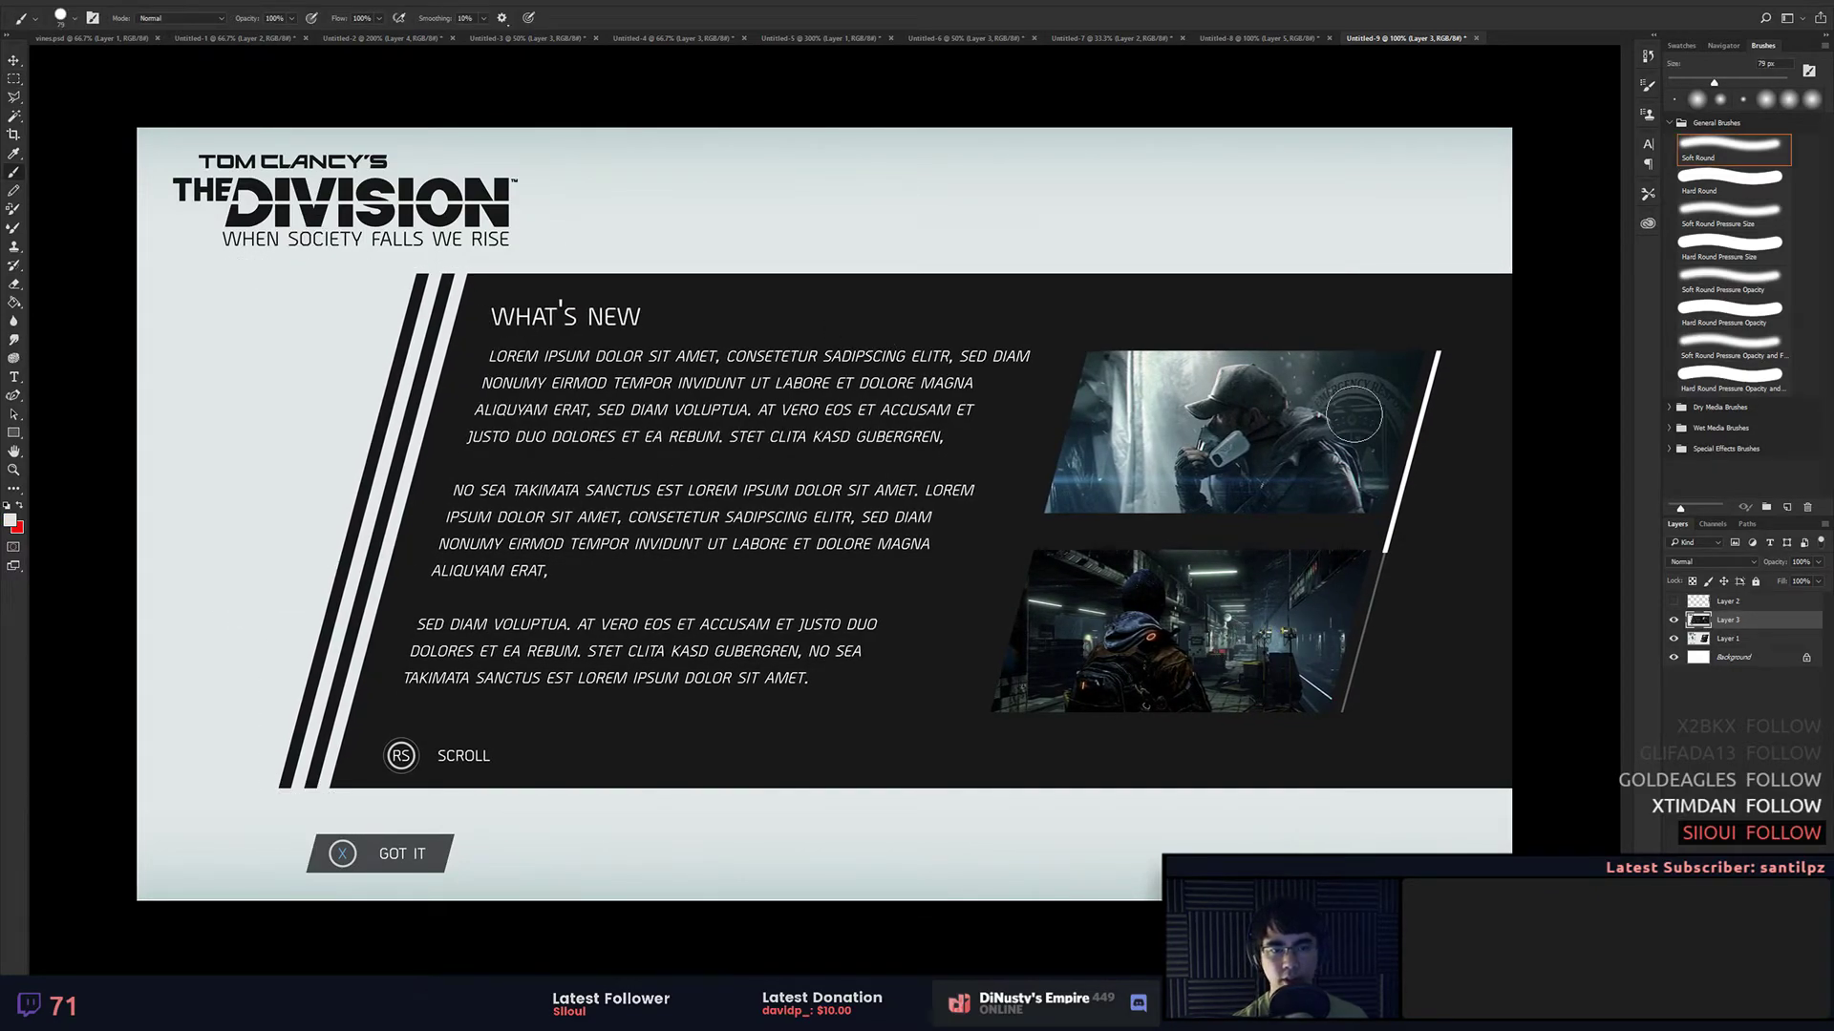
Step: Compare the layouts of the What's New screen and the main menu screen on the ArtStation page
{"action": "key", "text": "alt+Tab"}
{"action": "scroll", "coordinate": [1278, 413], "scroll_direction": "down", "scroll_amount": 4}
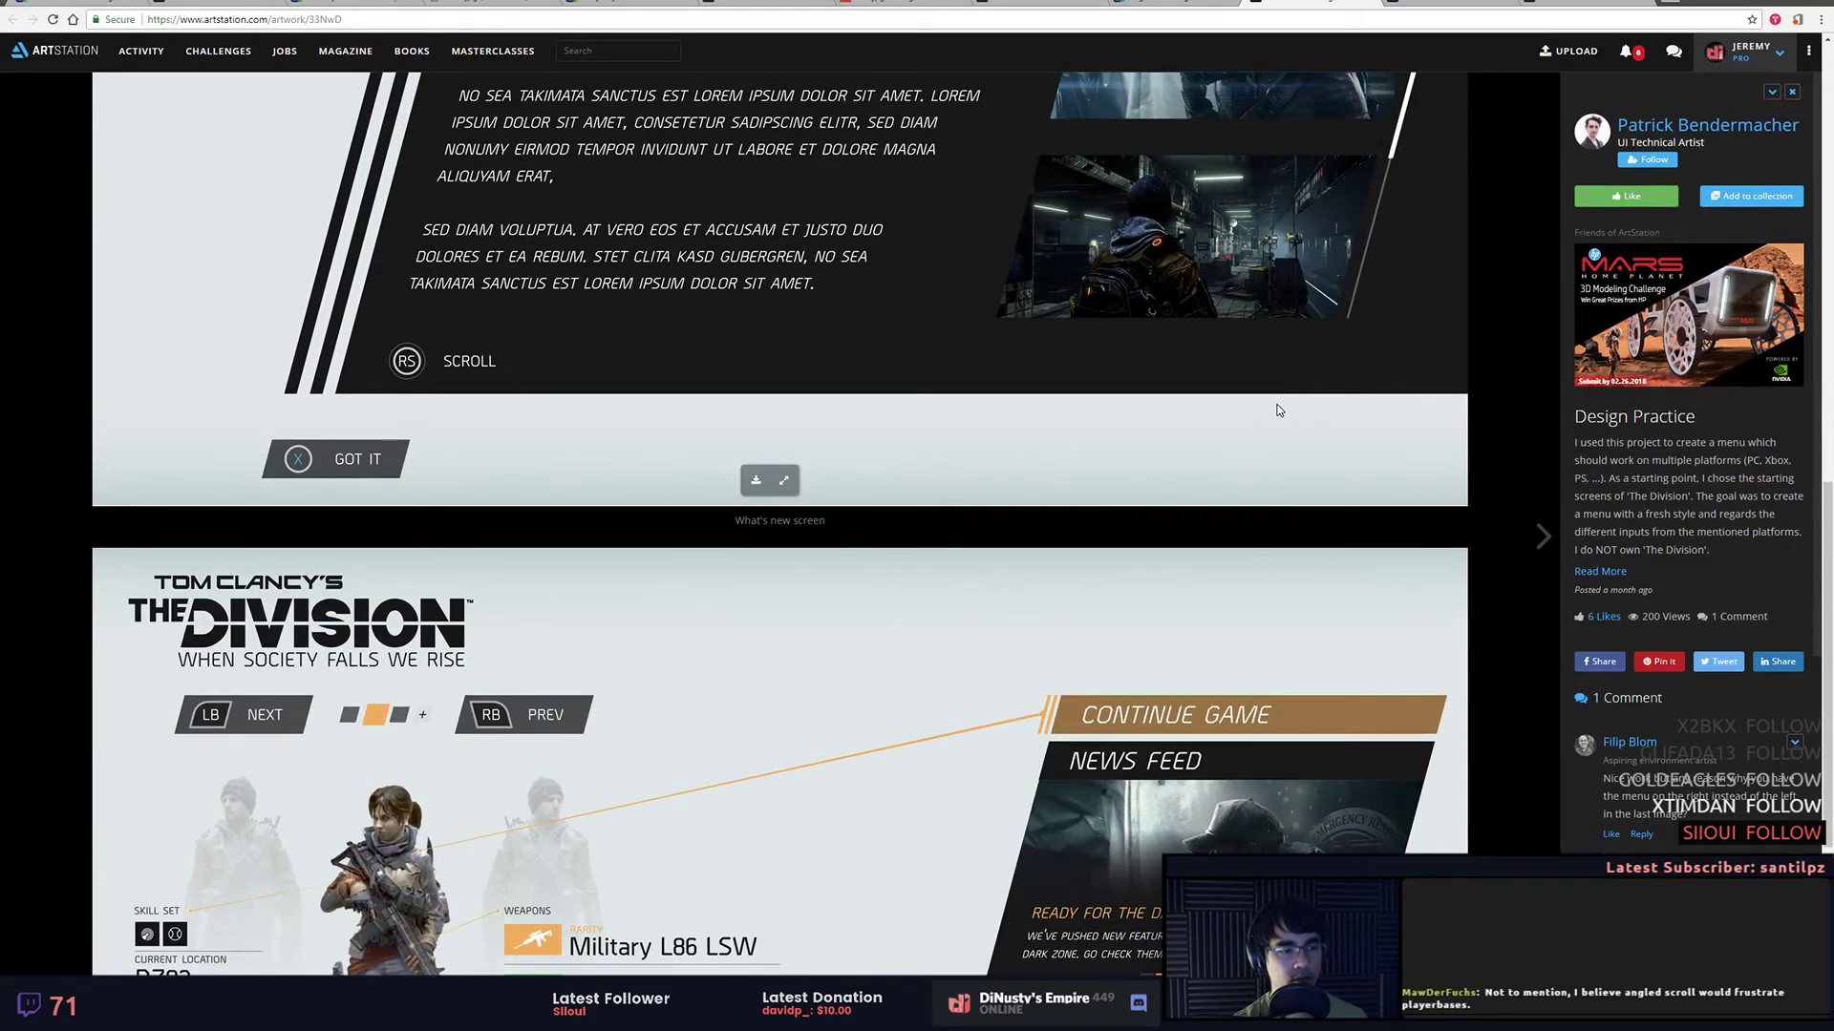
{"action": "scroll", "coordinate": [1278, 407], "scroll_direction": "up", "scroll_amount": 2}
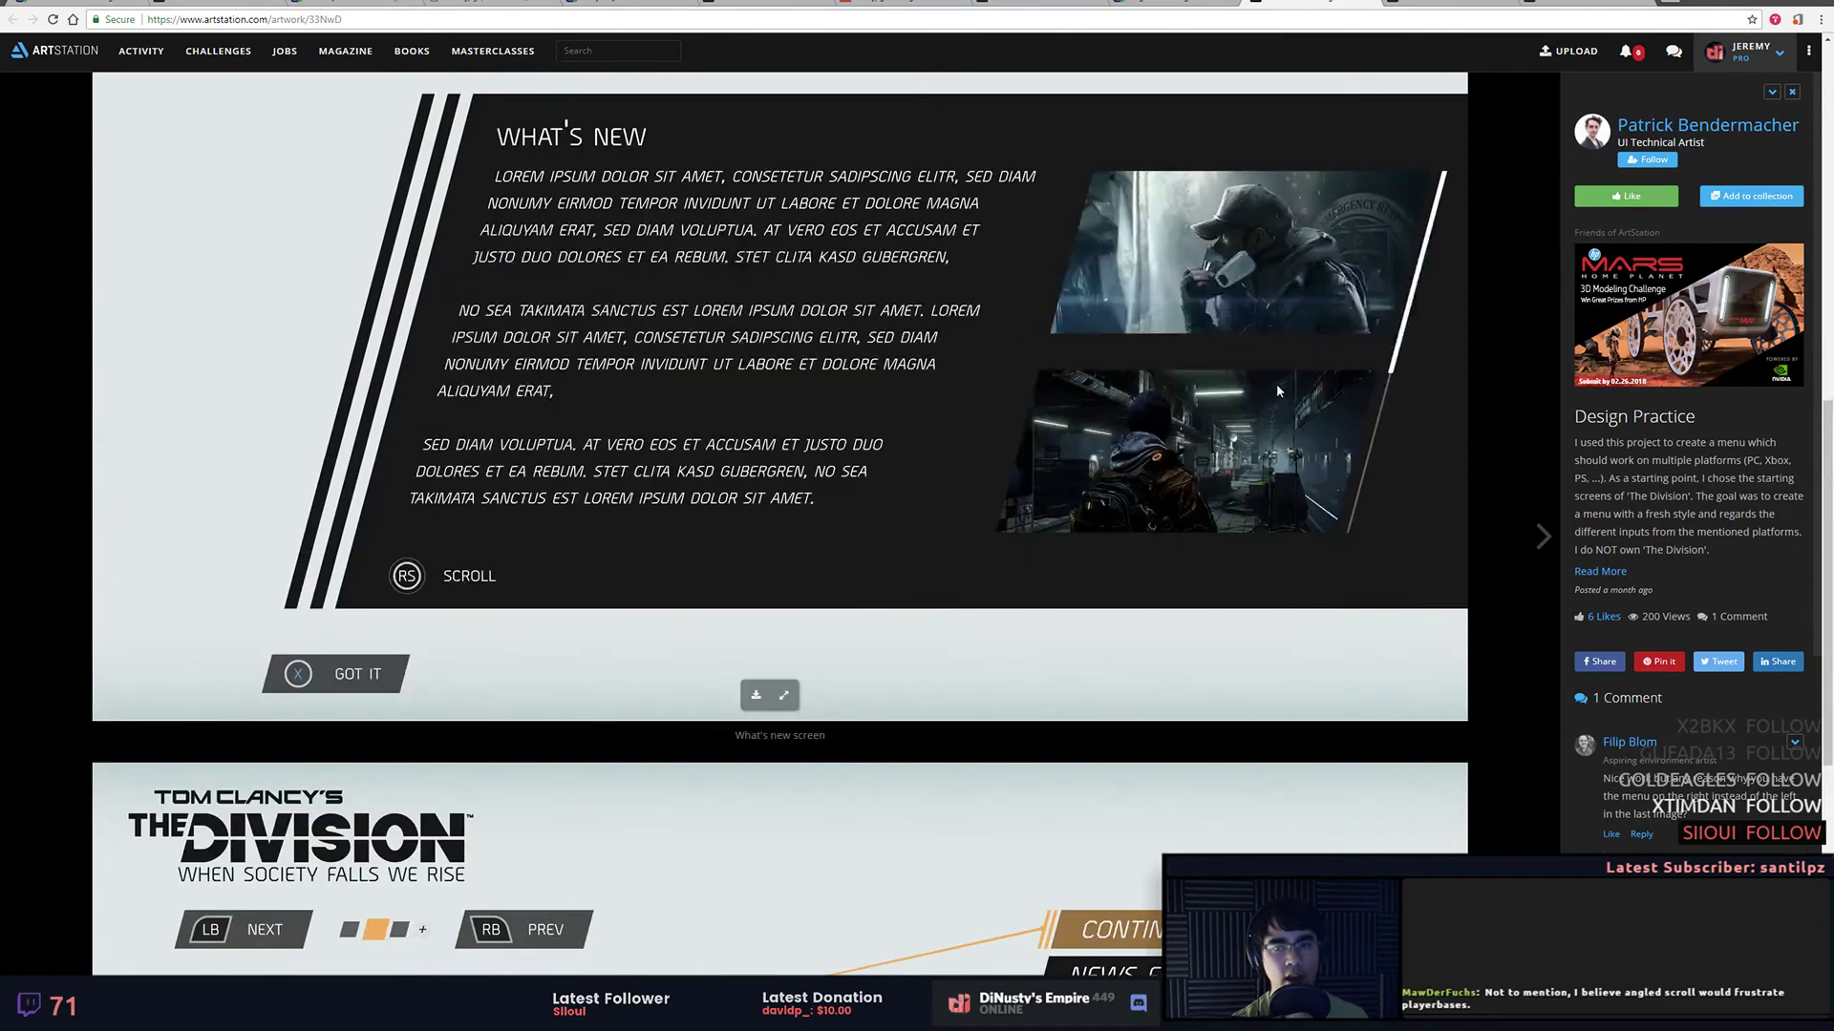
{"action": "scroll", "coordinate": [1276, 382], "scroll_direction": "down", "scroll_amount": 1}
{"action": "scroll", "coordinate": [1260, 383], "scroll_direction": "up", "scroll_amount": 3}
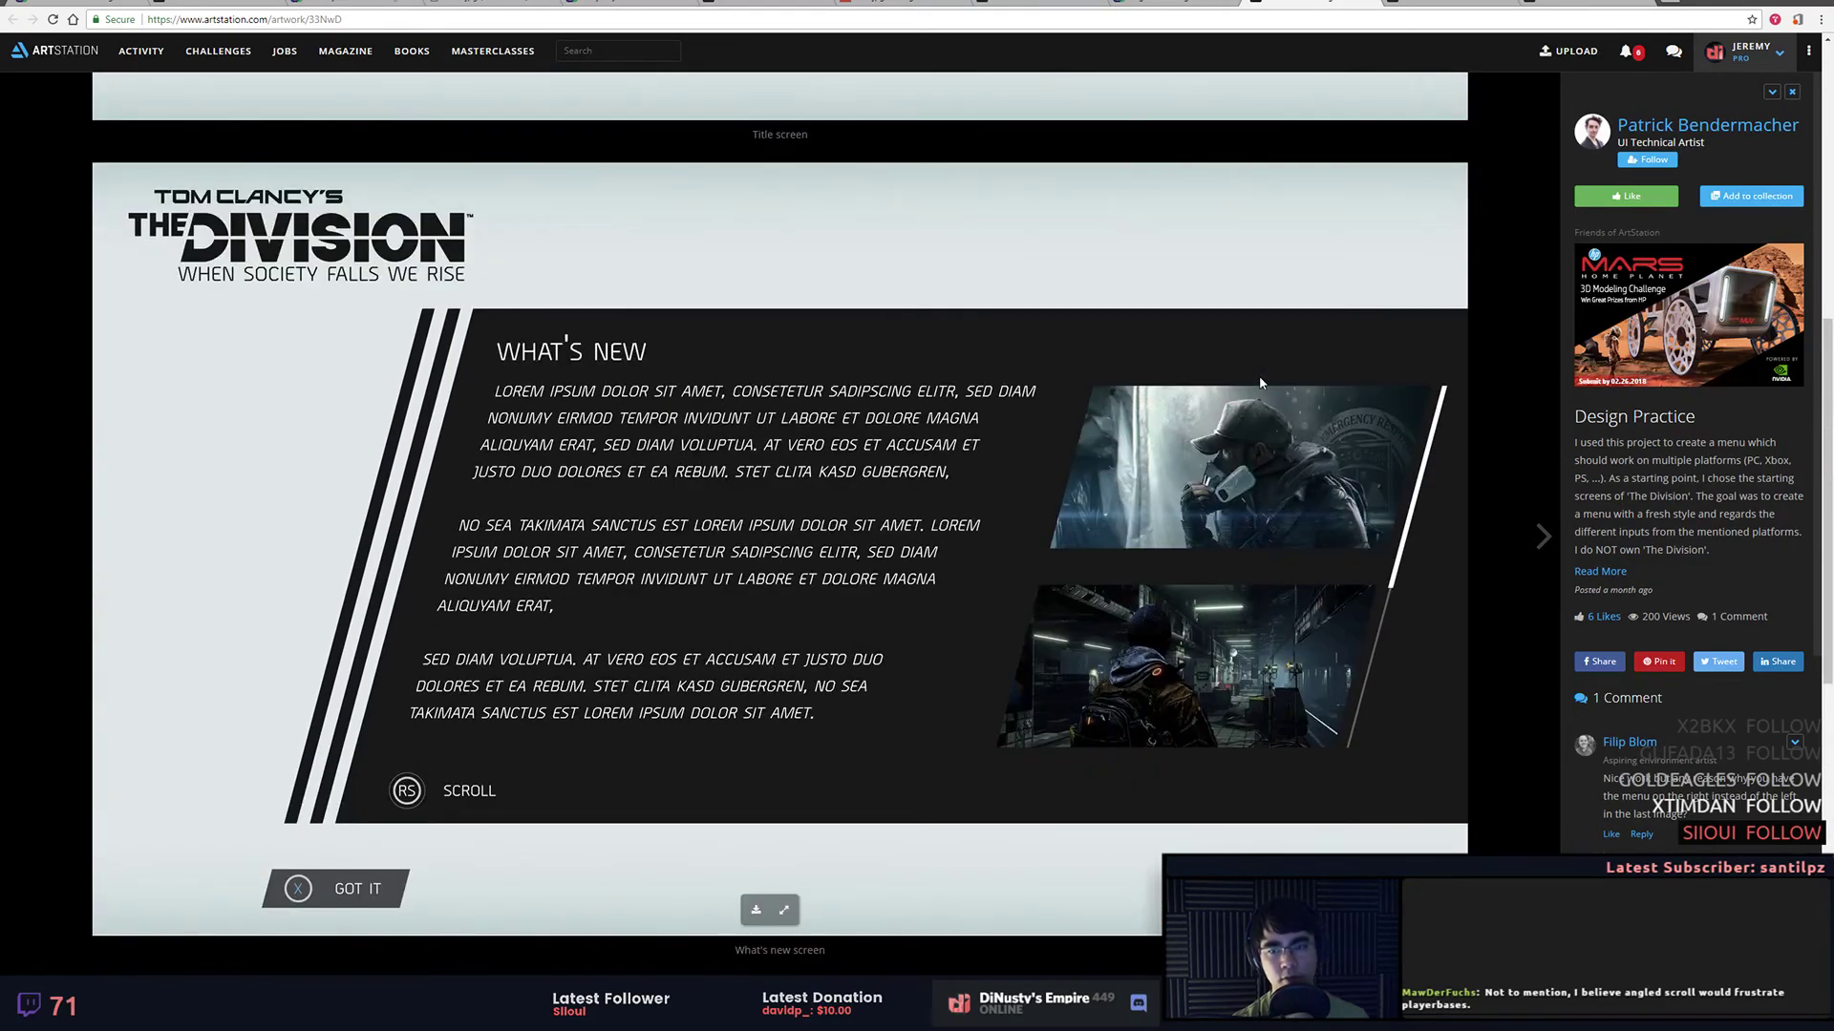
{"action": "scroll", "coordinate": [1260, 383], "scroll_direction": "down", "scroll_amount": 7}
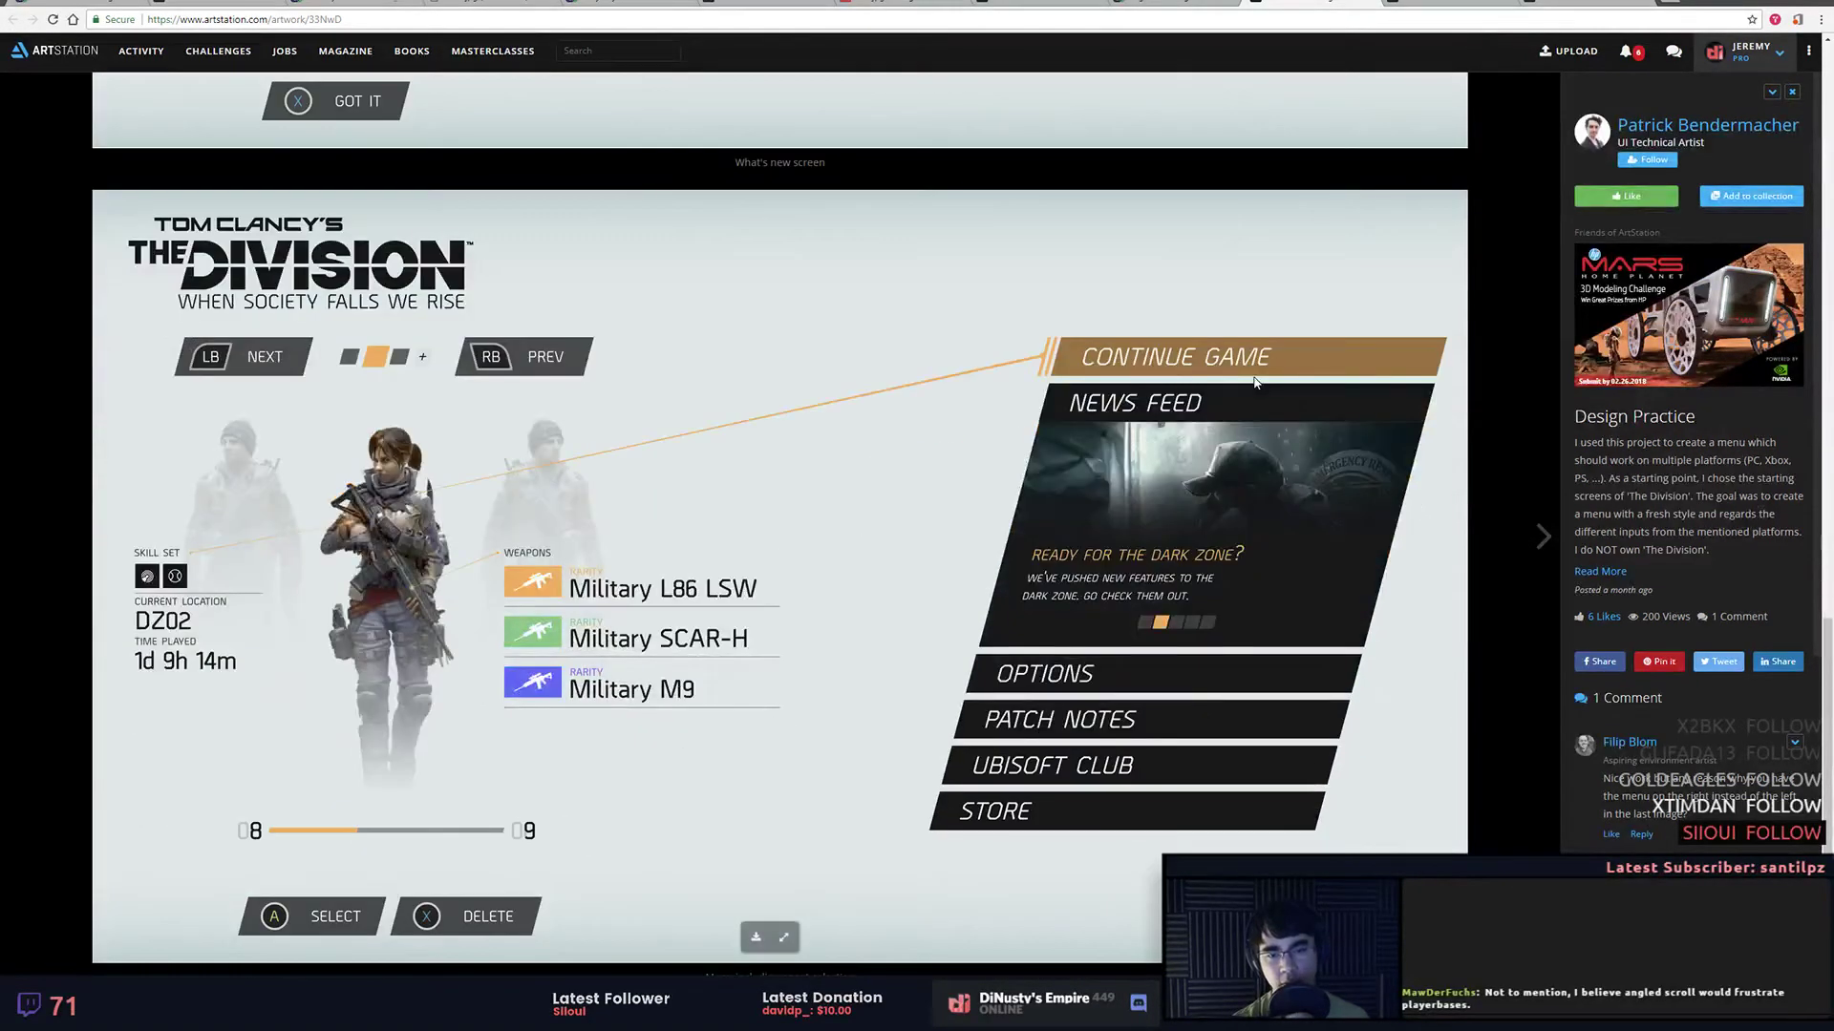
{"action": "scroll", "coordinate": [1251, 382], "scroll_direction": "up", "scroll_amount": 6}
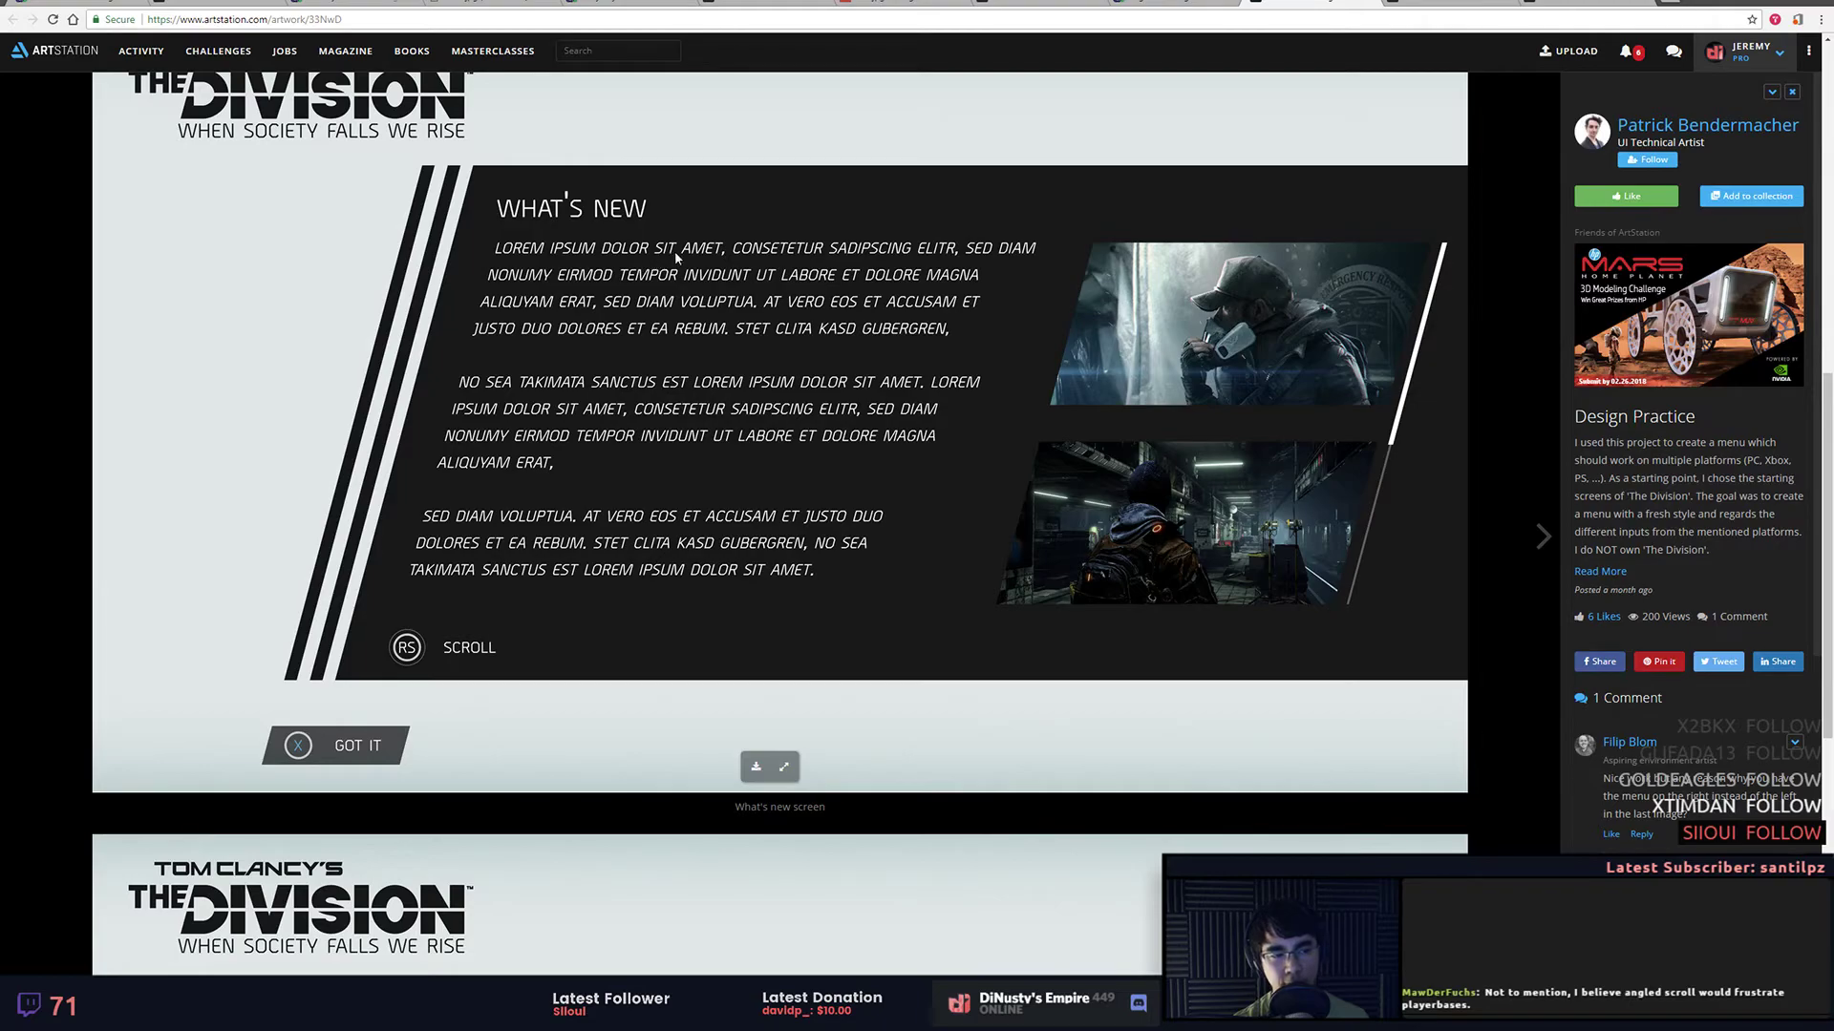
{"action": "scroll", "coordinate": [675, 251], "scroll_direction": "down", "scroll_amount": 3}
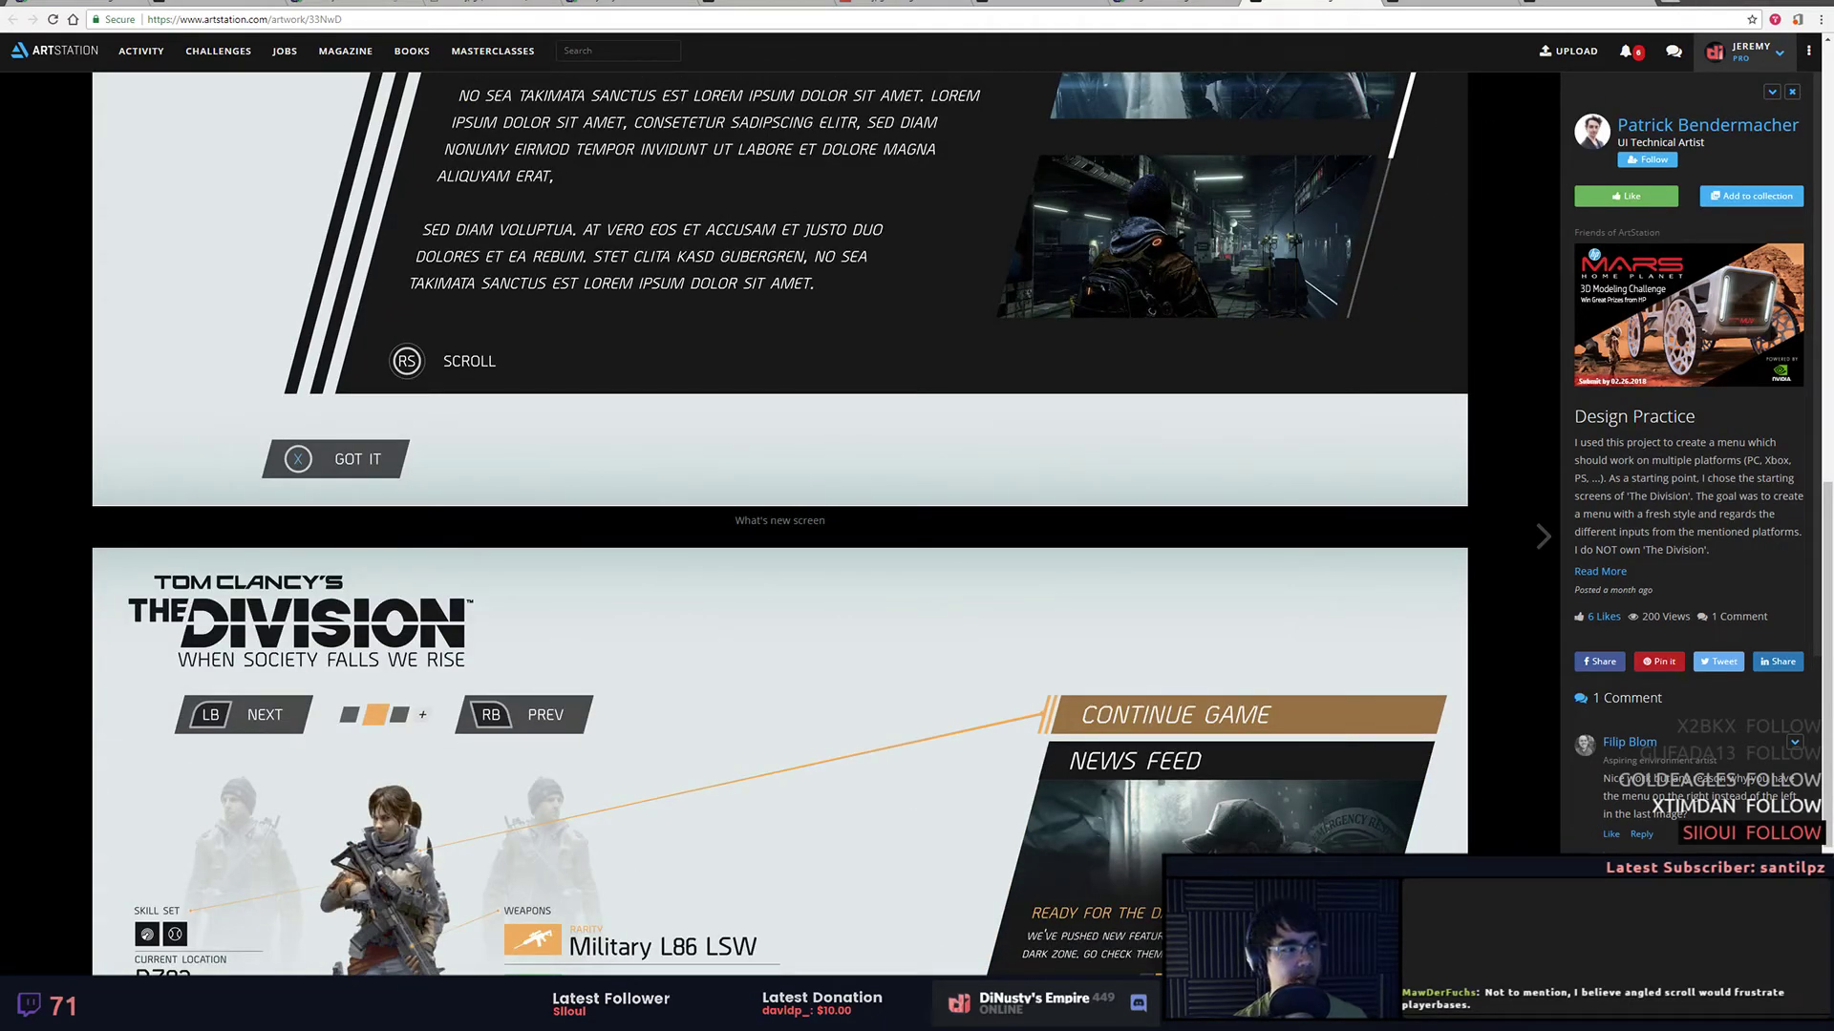
Step: Open Bacon Ipsum in a separate browser window and generate 5 paragraphs of All Meat filler text
{"action": "left_click", "coordinate": [1671, 4]}
{"action": "left_click_drag", "start_coordinate": [1629, 4], "coordinate": [1832, 172]}
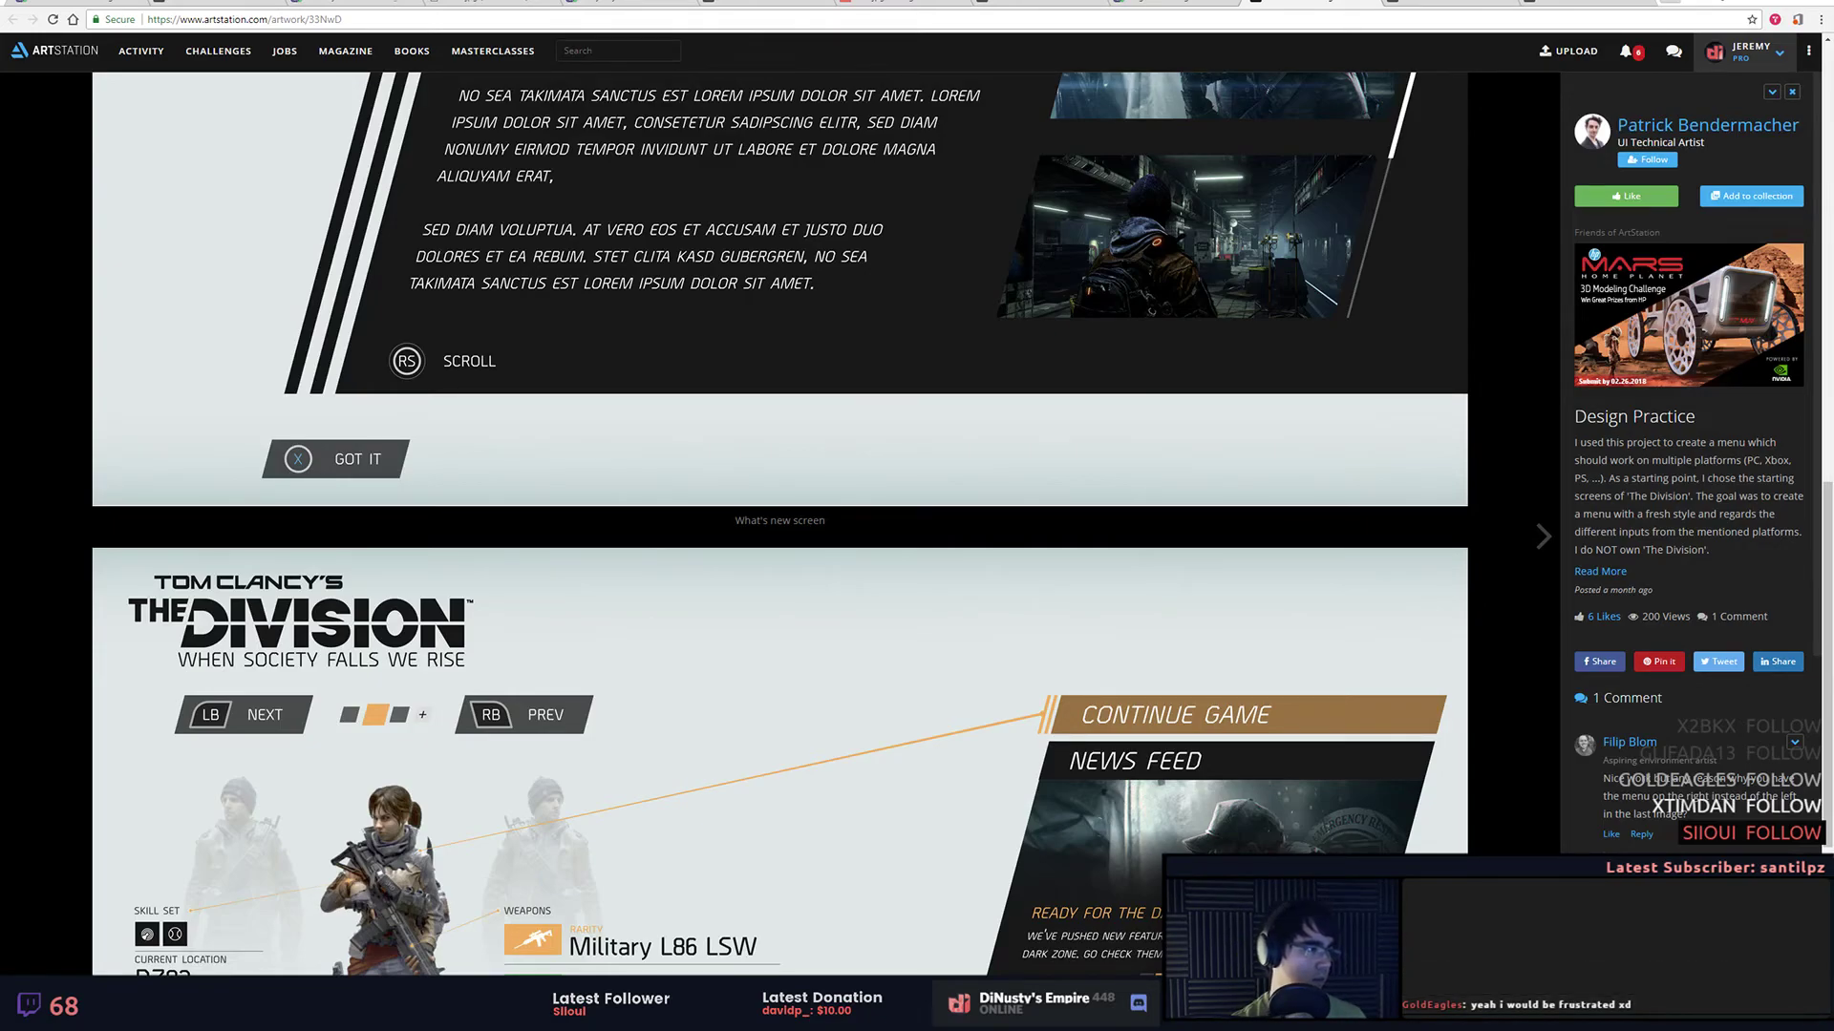
{"action": "left_click_drag", "start_coordinate": [1833, 143], "coordinate": [541, 163]}
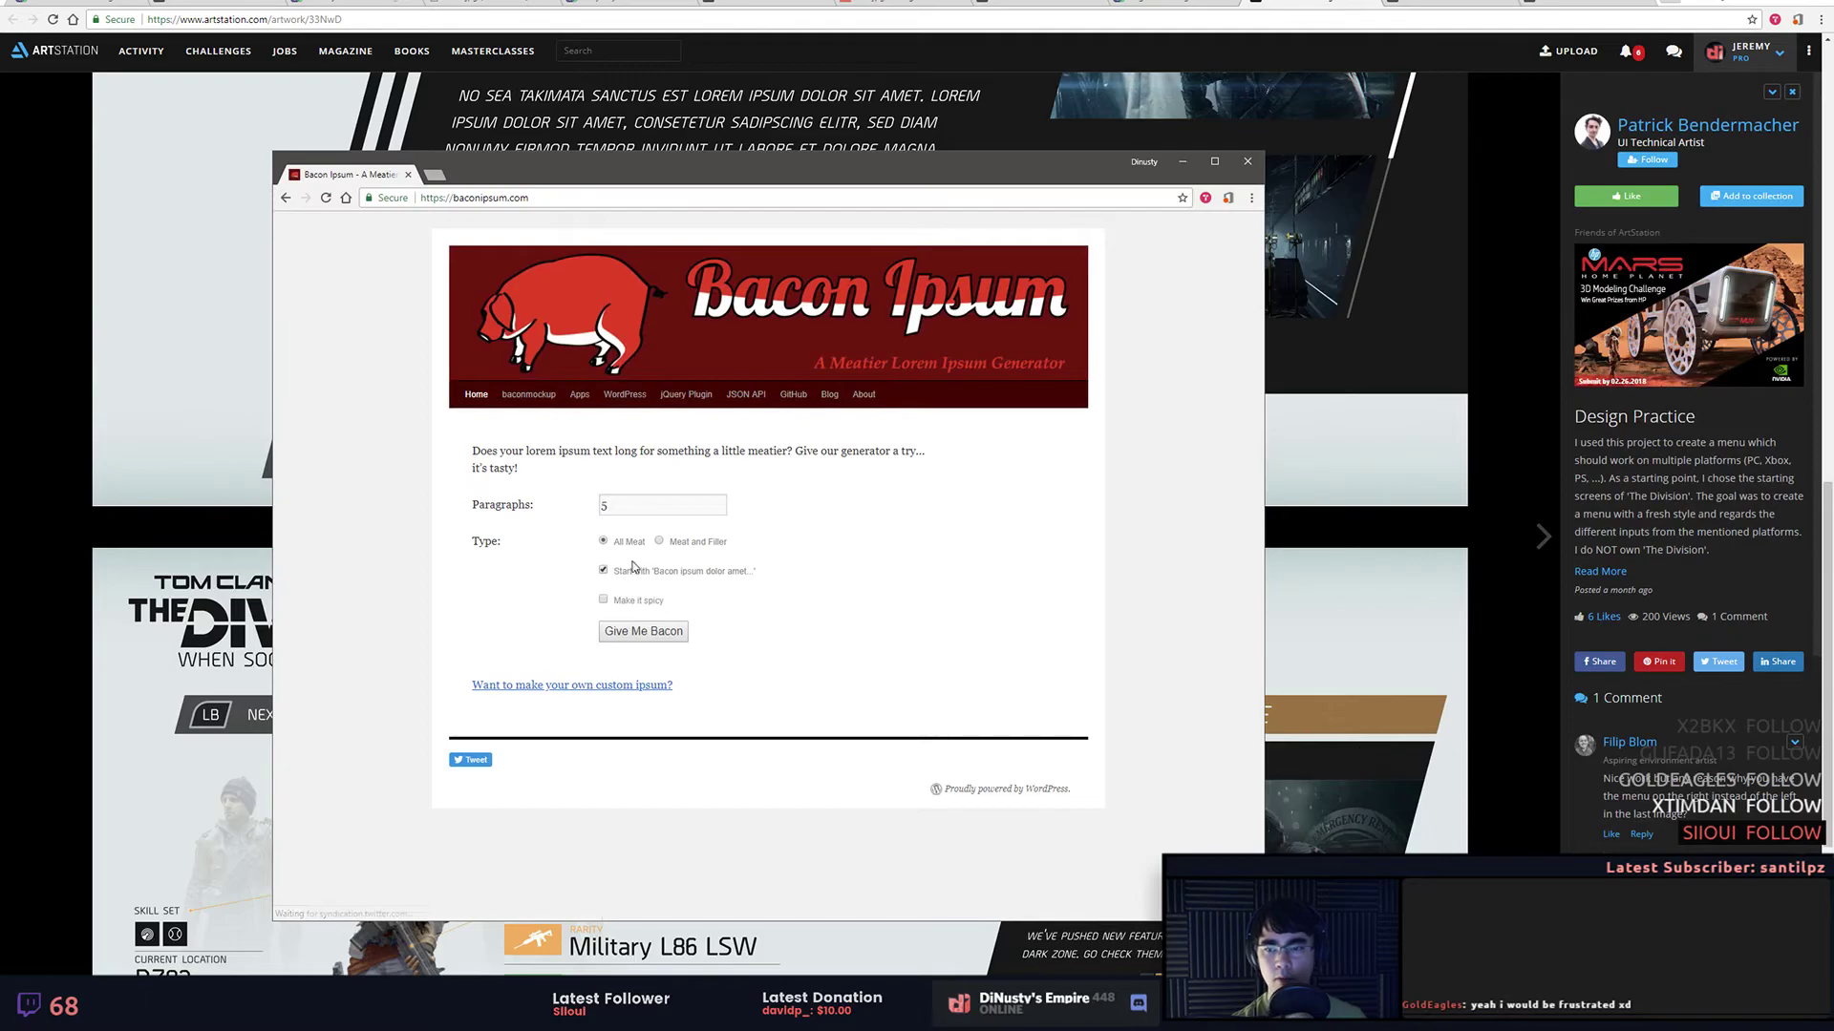
{"action": "left_click", "coordinate": [671, 508]}
{"action": "left_click", "coordinate": [673, 632]}
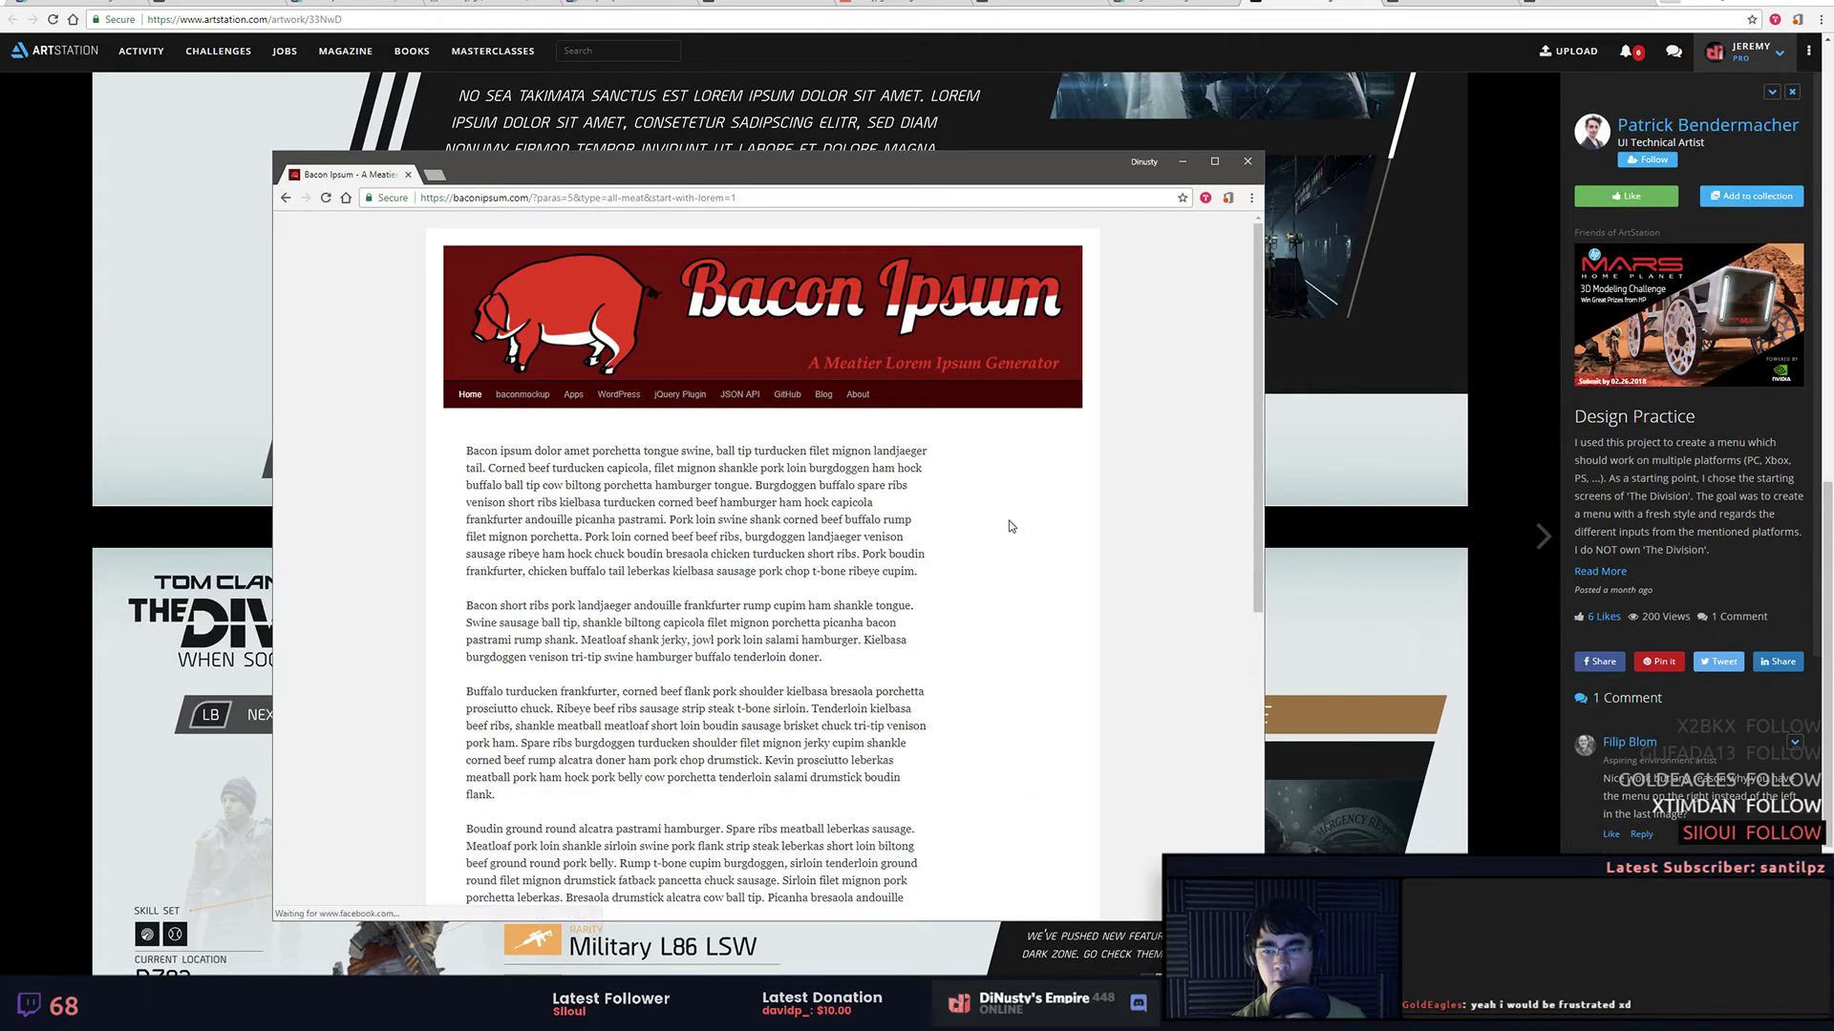
Step: Regenerate the 5 paragraphs of Bacon Ipsum text with Make it spicy enabled
{"action": "scroll", "coordinate": [523, 470], "scroll_direction": "down", "scroll_amount": 1}
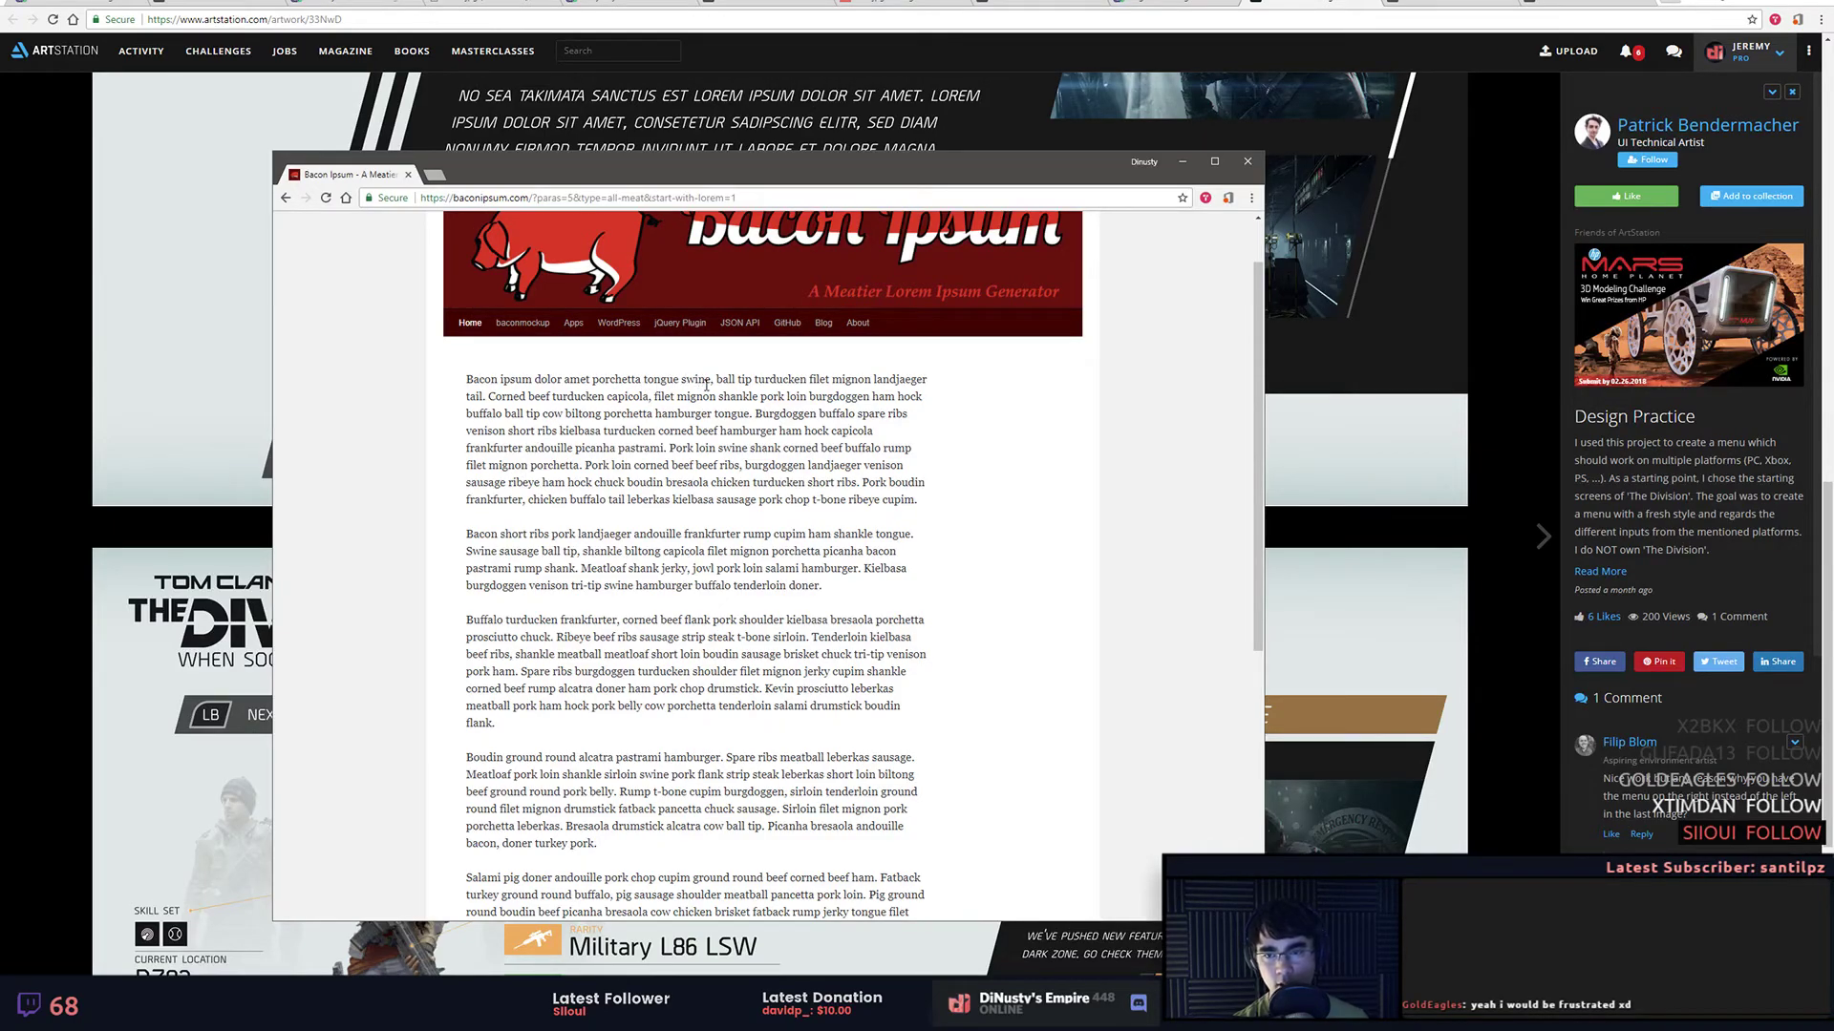
{"action": "scroll", "coordinate": [711, 390], "scroll_direction": "down", "scroll_amount": 5}
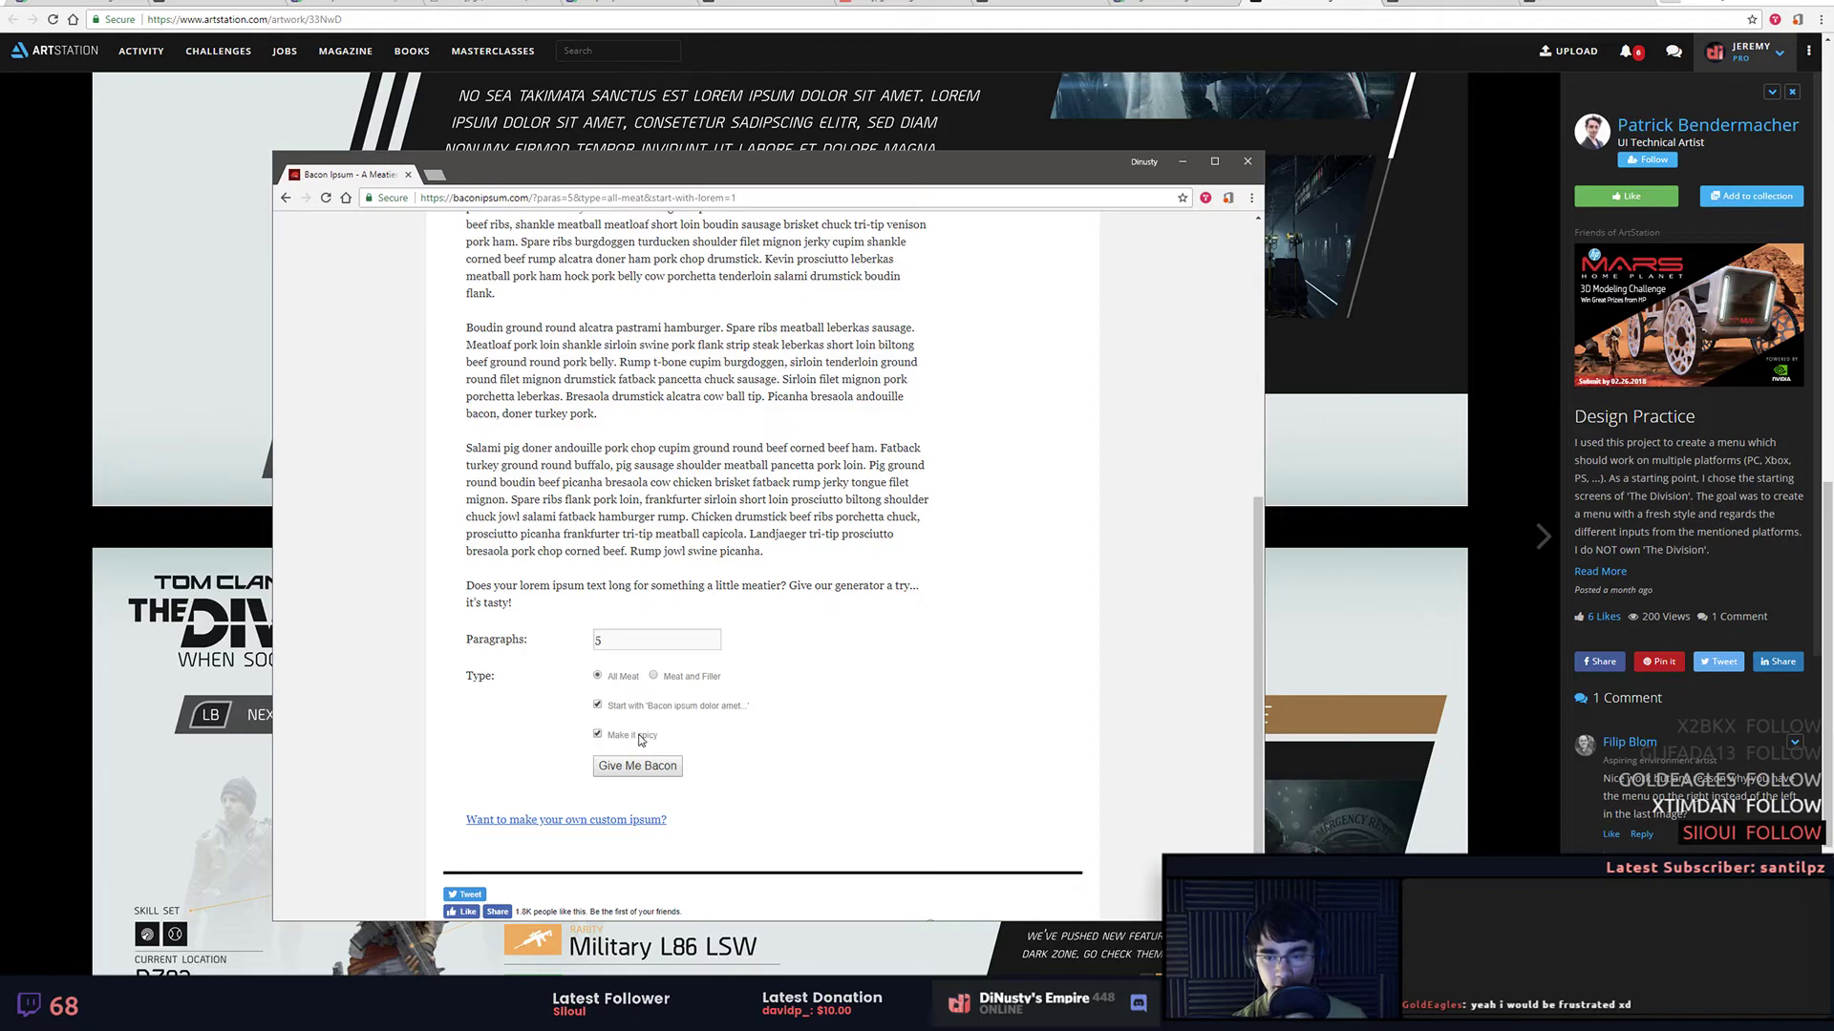
{"action": "left_click", "coordinate": [634, 772]}
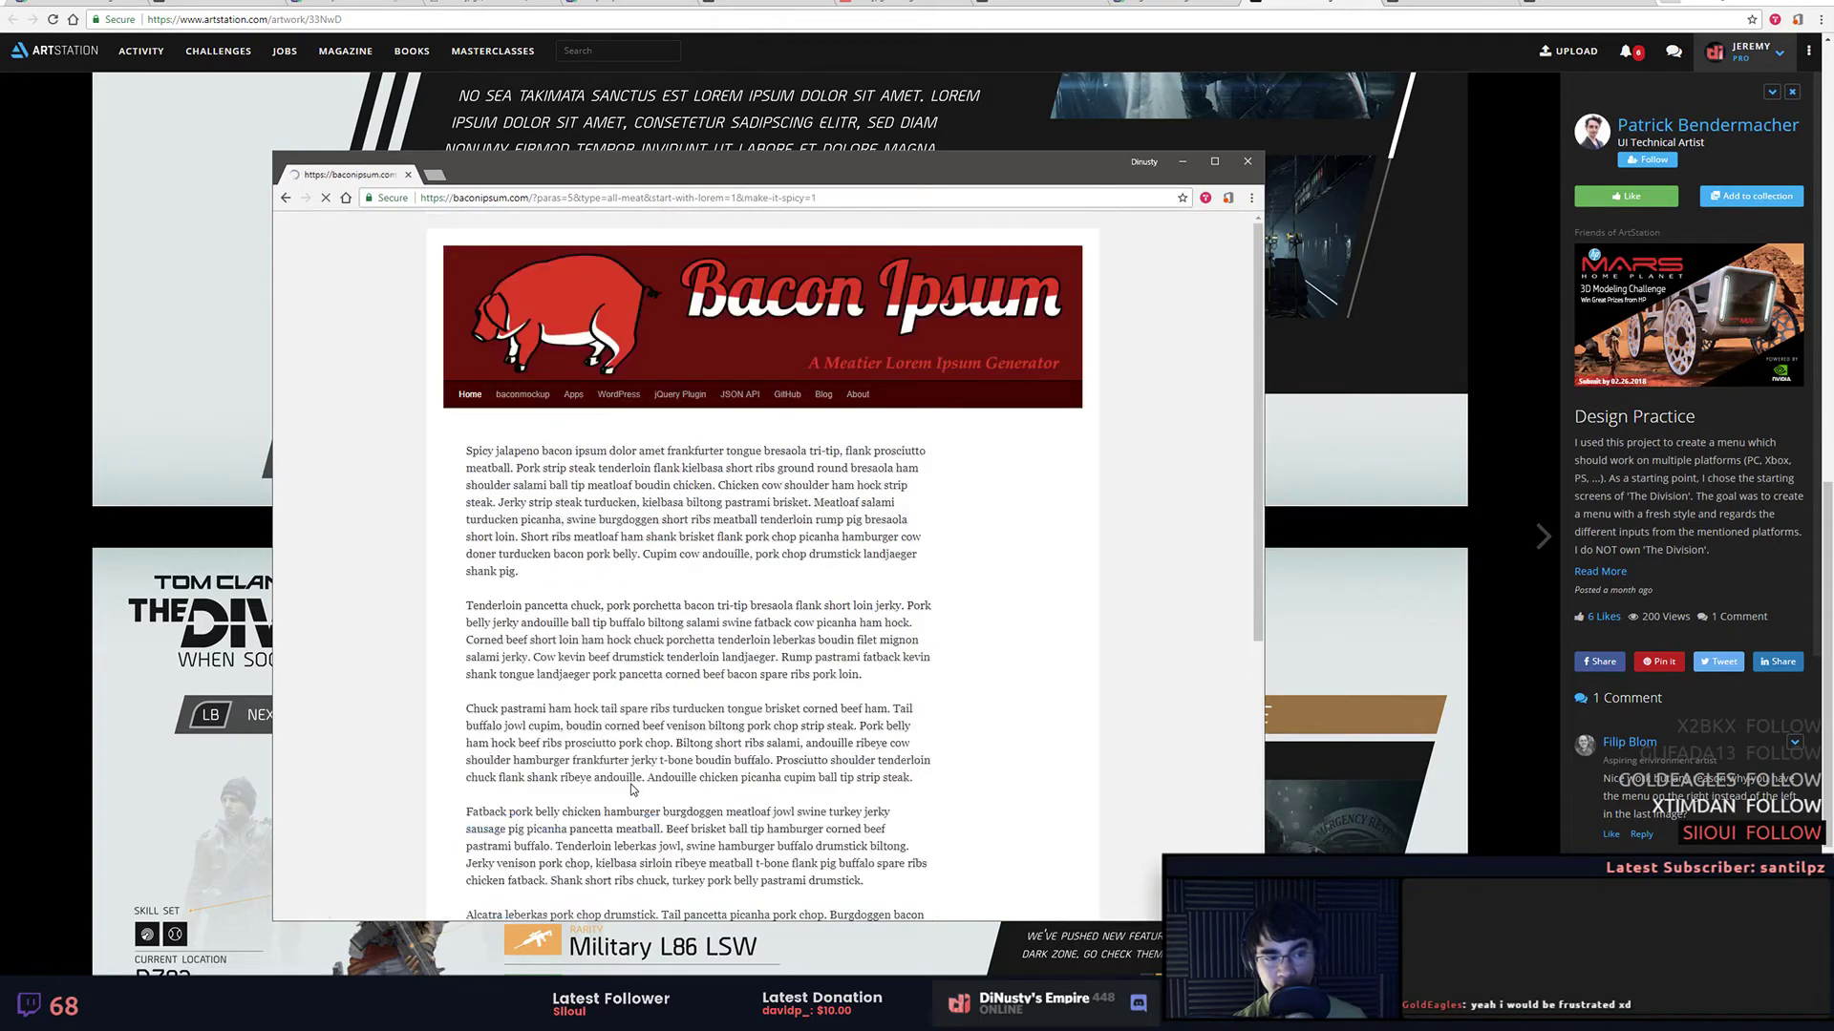
Step: Share the spicy Bacon Ipsum page's address in the stream chat, look over the generated text and close the page
{"action": "left_click", "coordinate": [734, 199]}
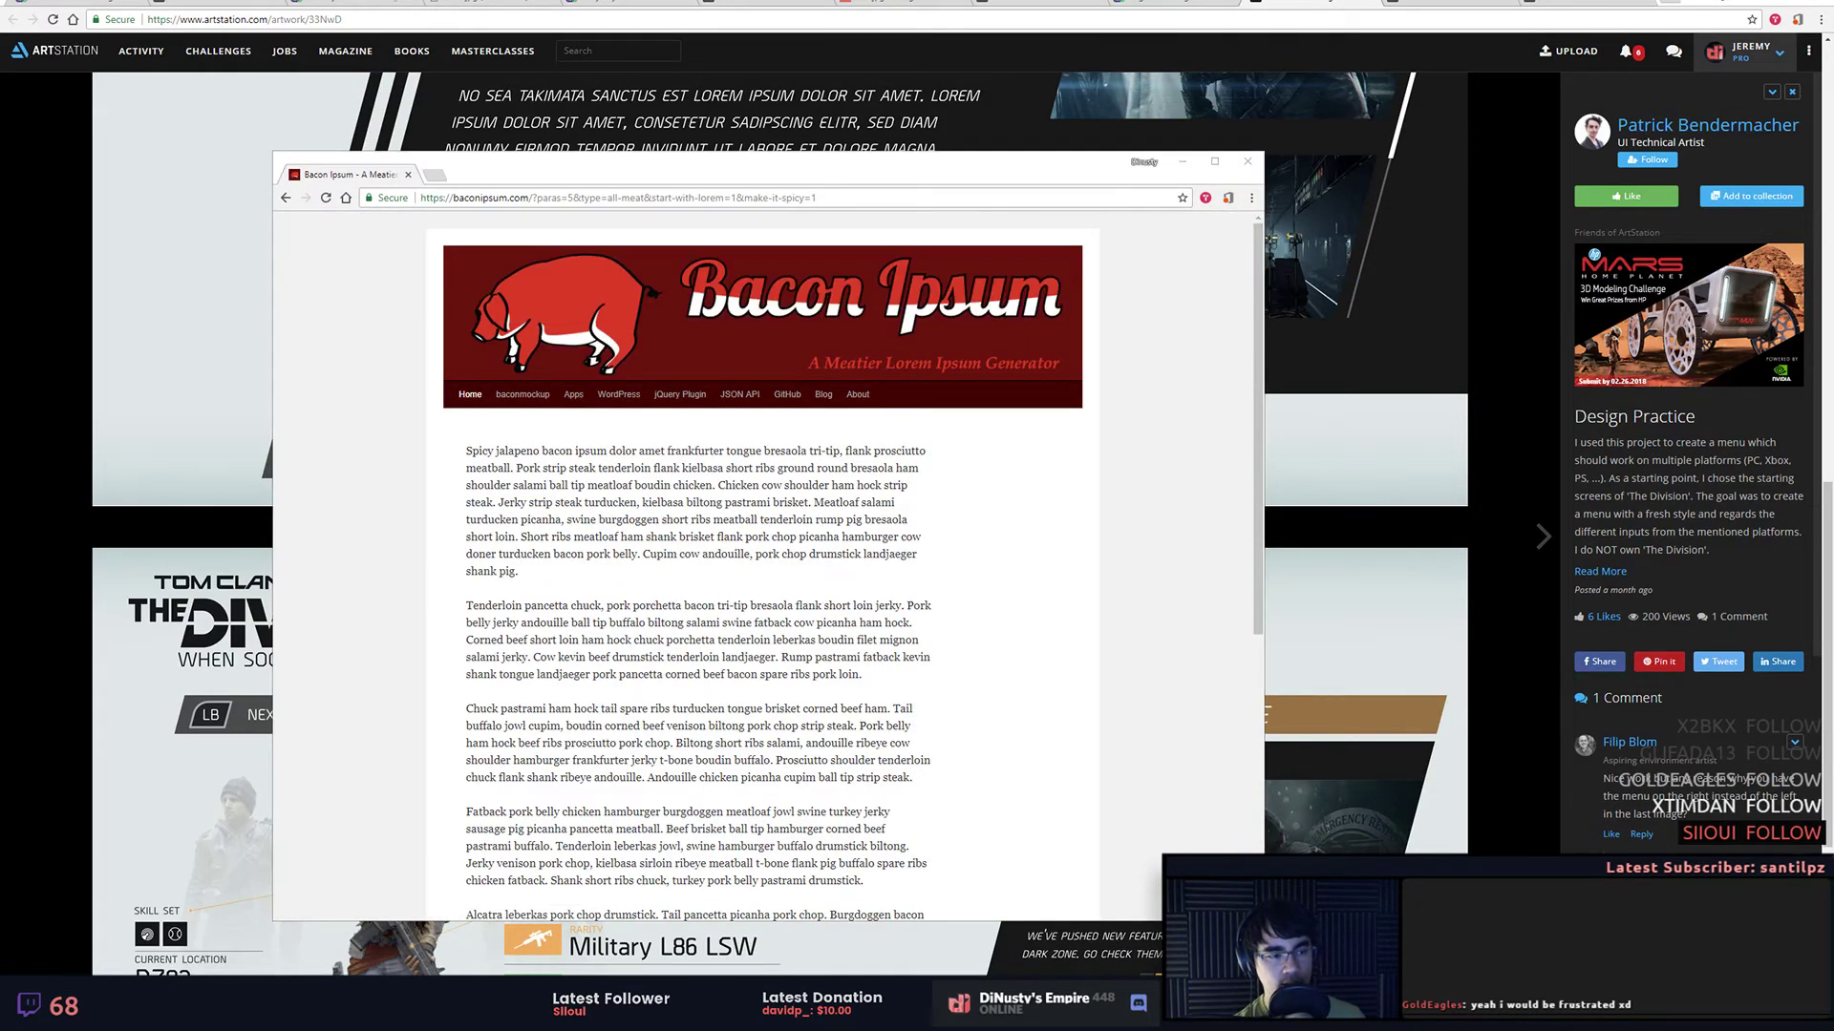
{"action": "left_click", "coordinate": [994, 590]}
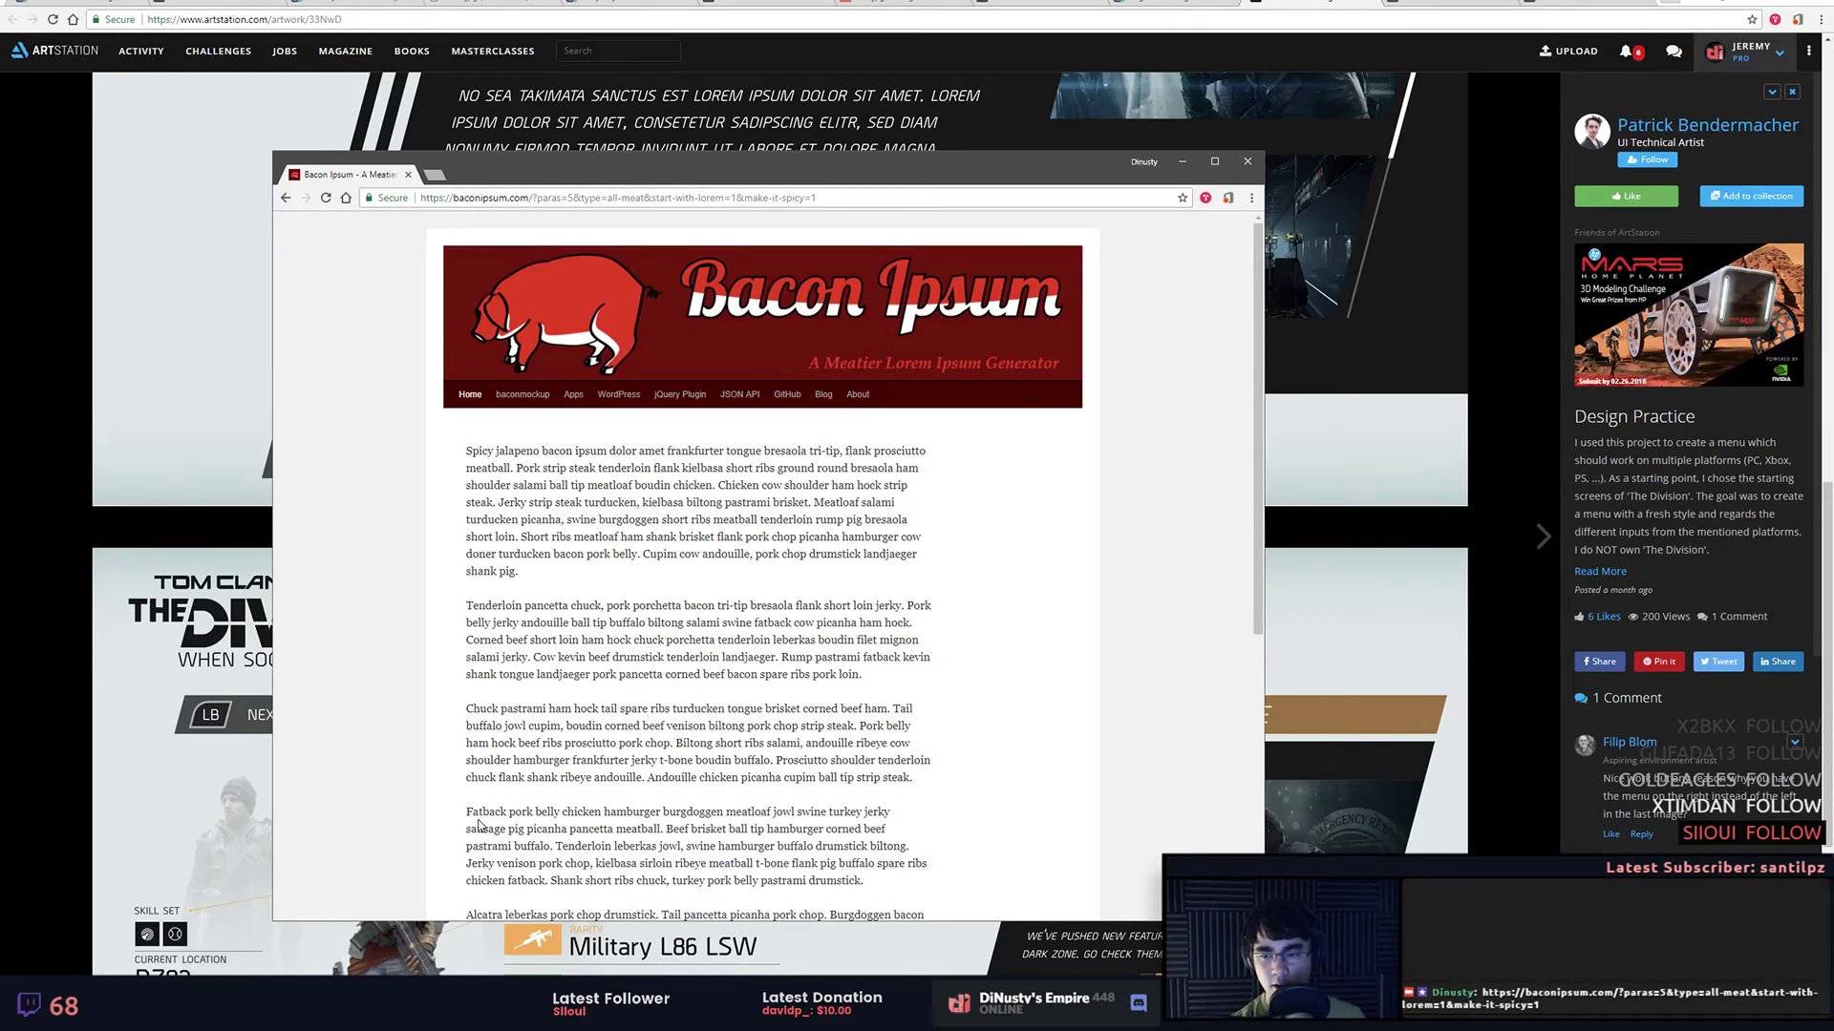
{"action": "left_click_drag", "start_coordinate": [478, 813], "coordinate": [776, 809]}
{"action": "left_click", "coordinate": [793, 812]}
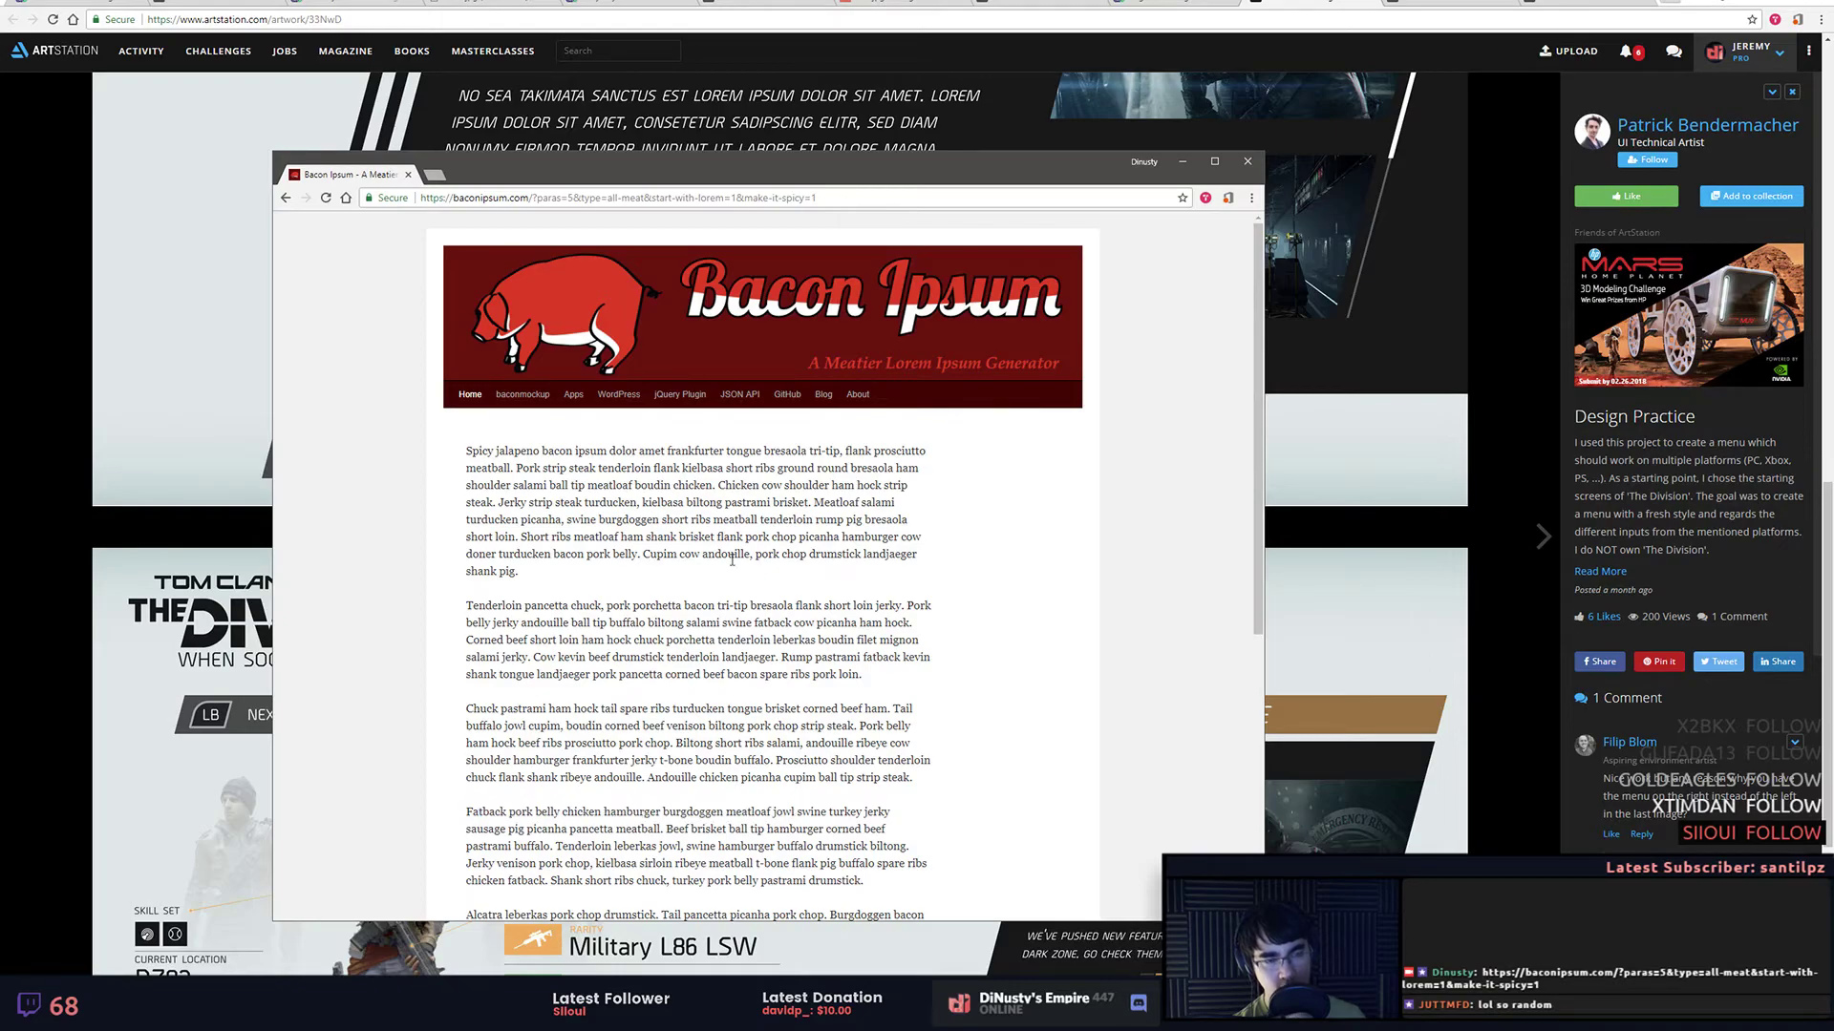
{"action": "middle_click", "coordinate": [384, 178]}
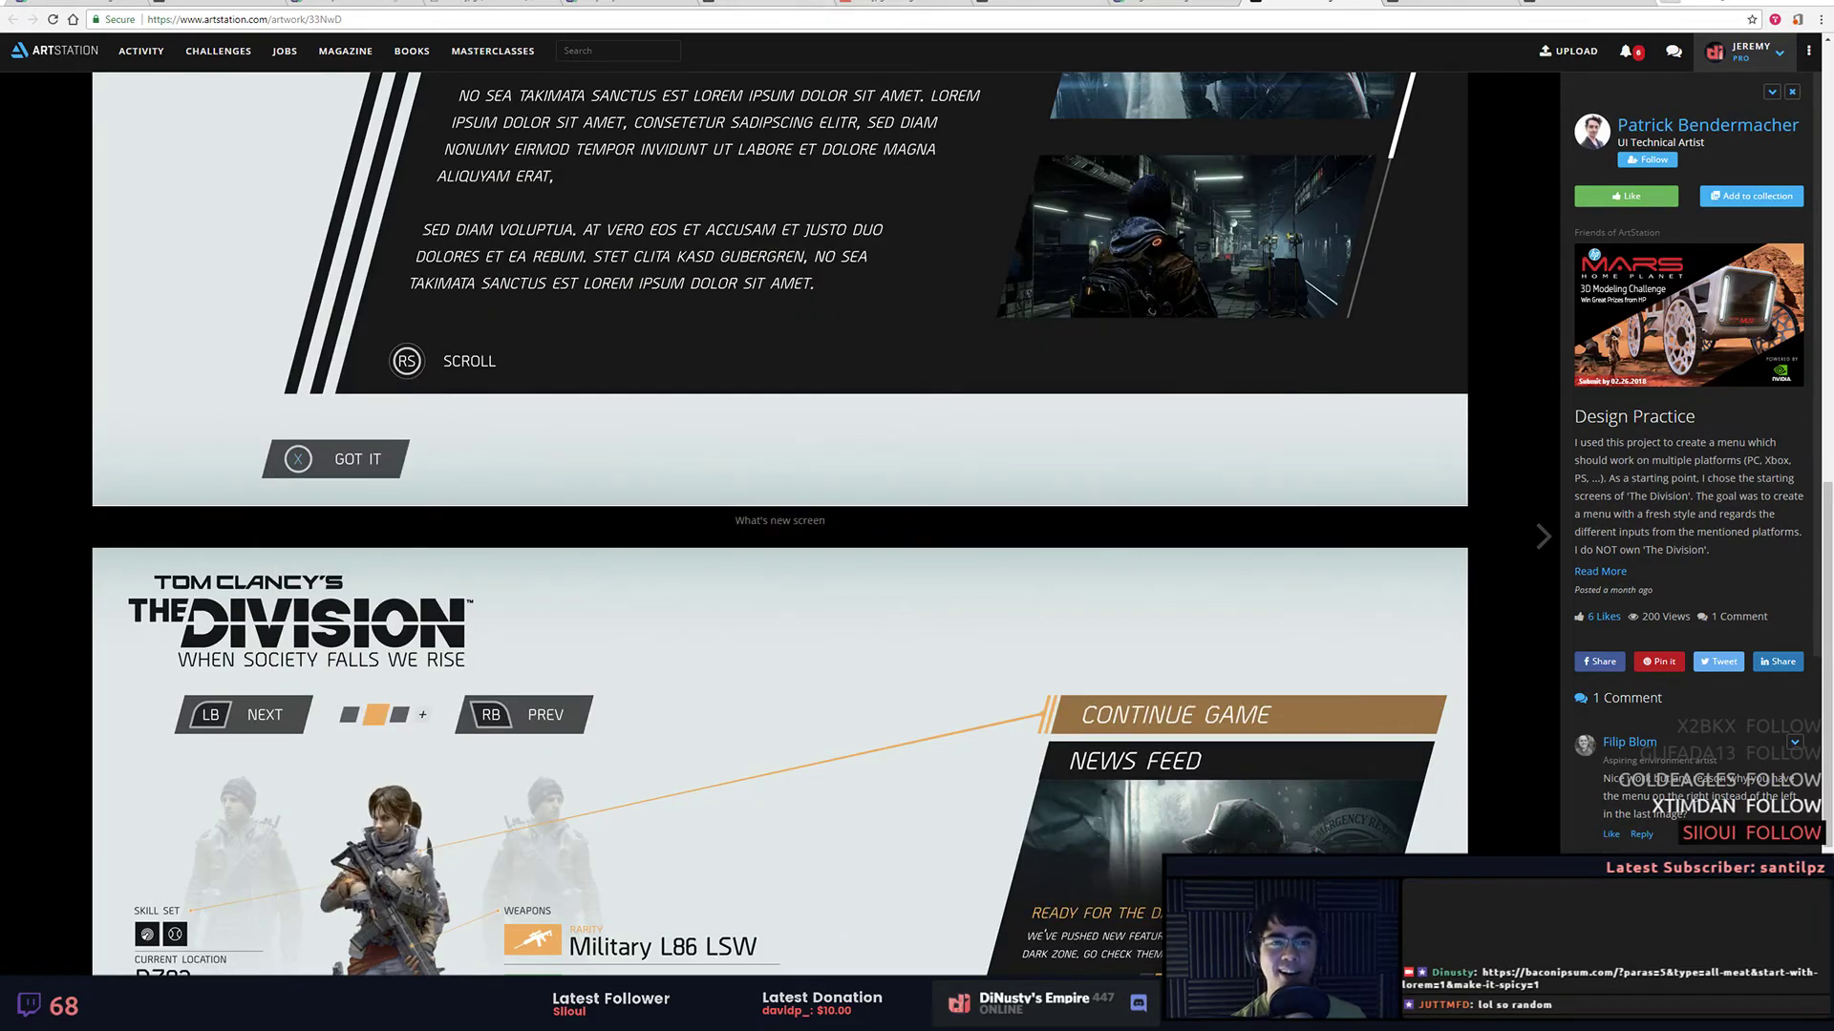
Step: Open the Procedural Stone floor tiles artwork on ArtStation and examine its orb shot and Over Time wear render
{"action": "left_click", "coordinate": [1462, 3]}
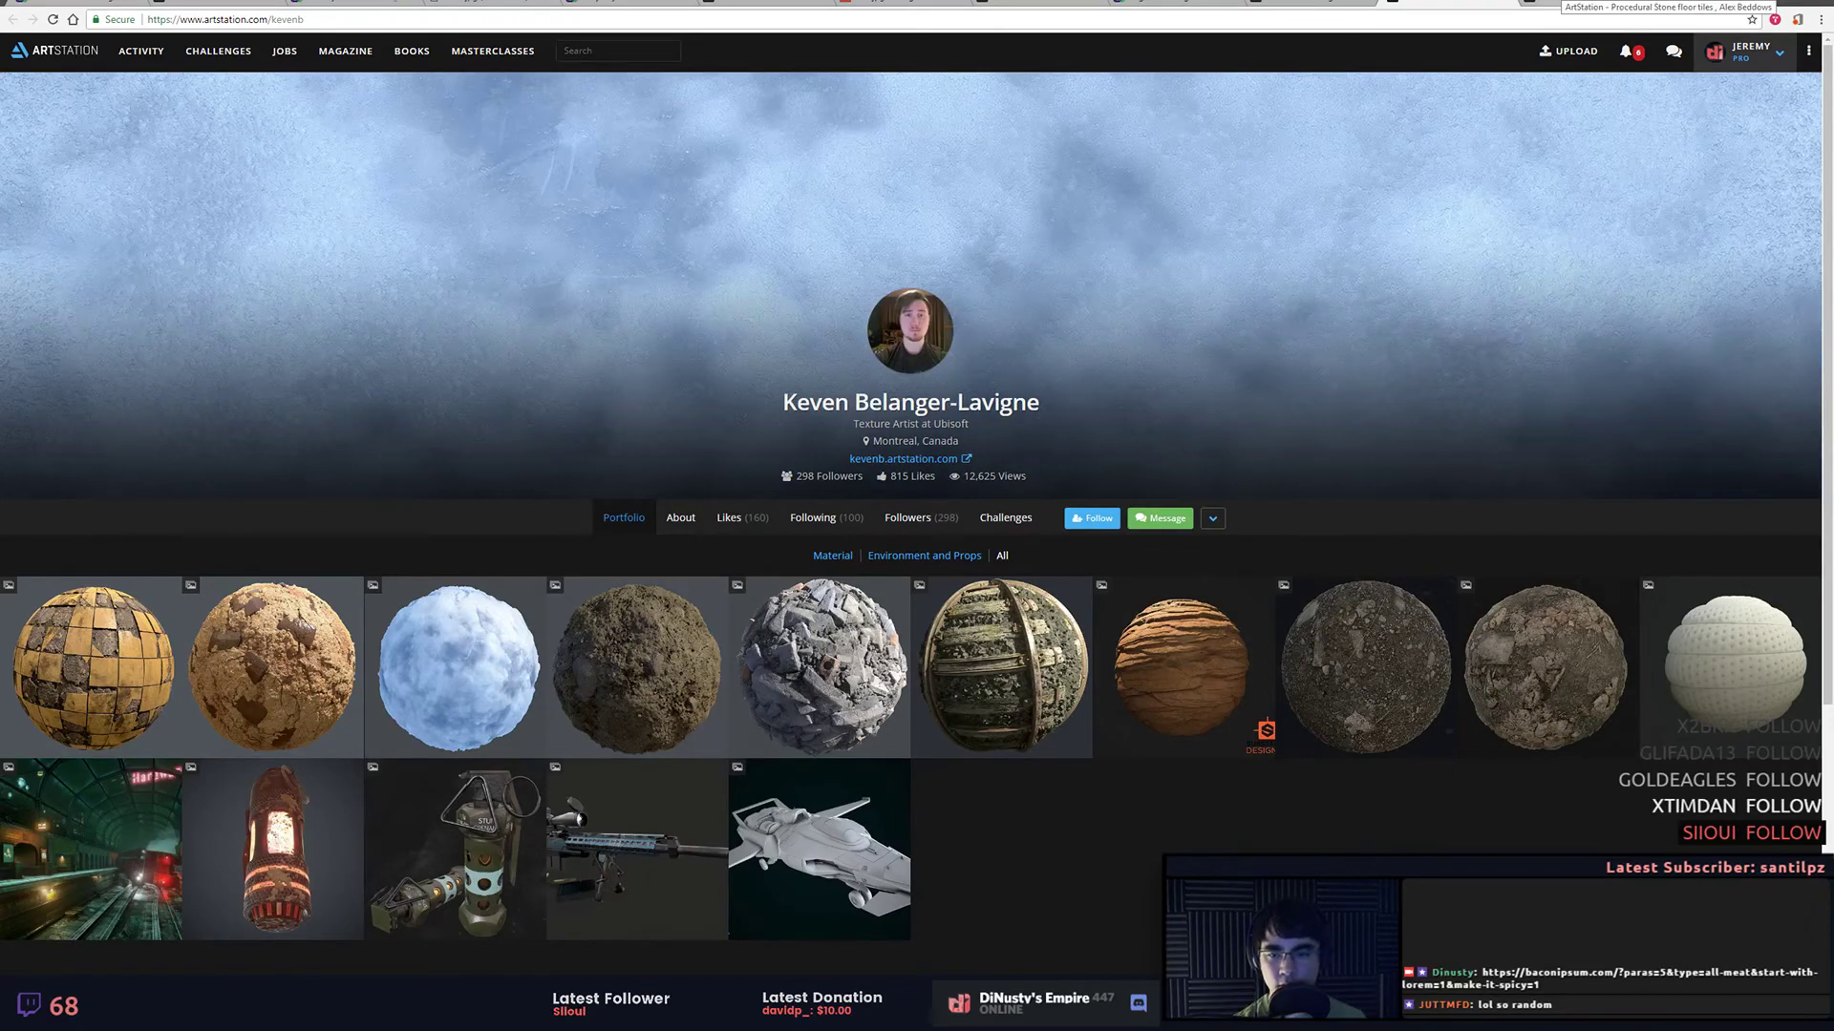
{"action": "left_click", "coordinate": [1590, 3]}
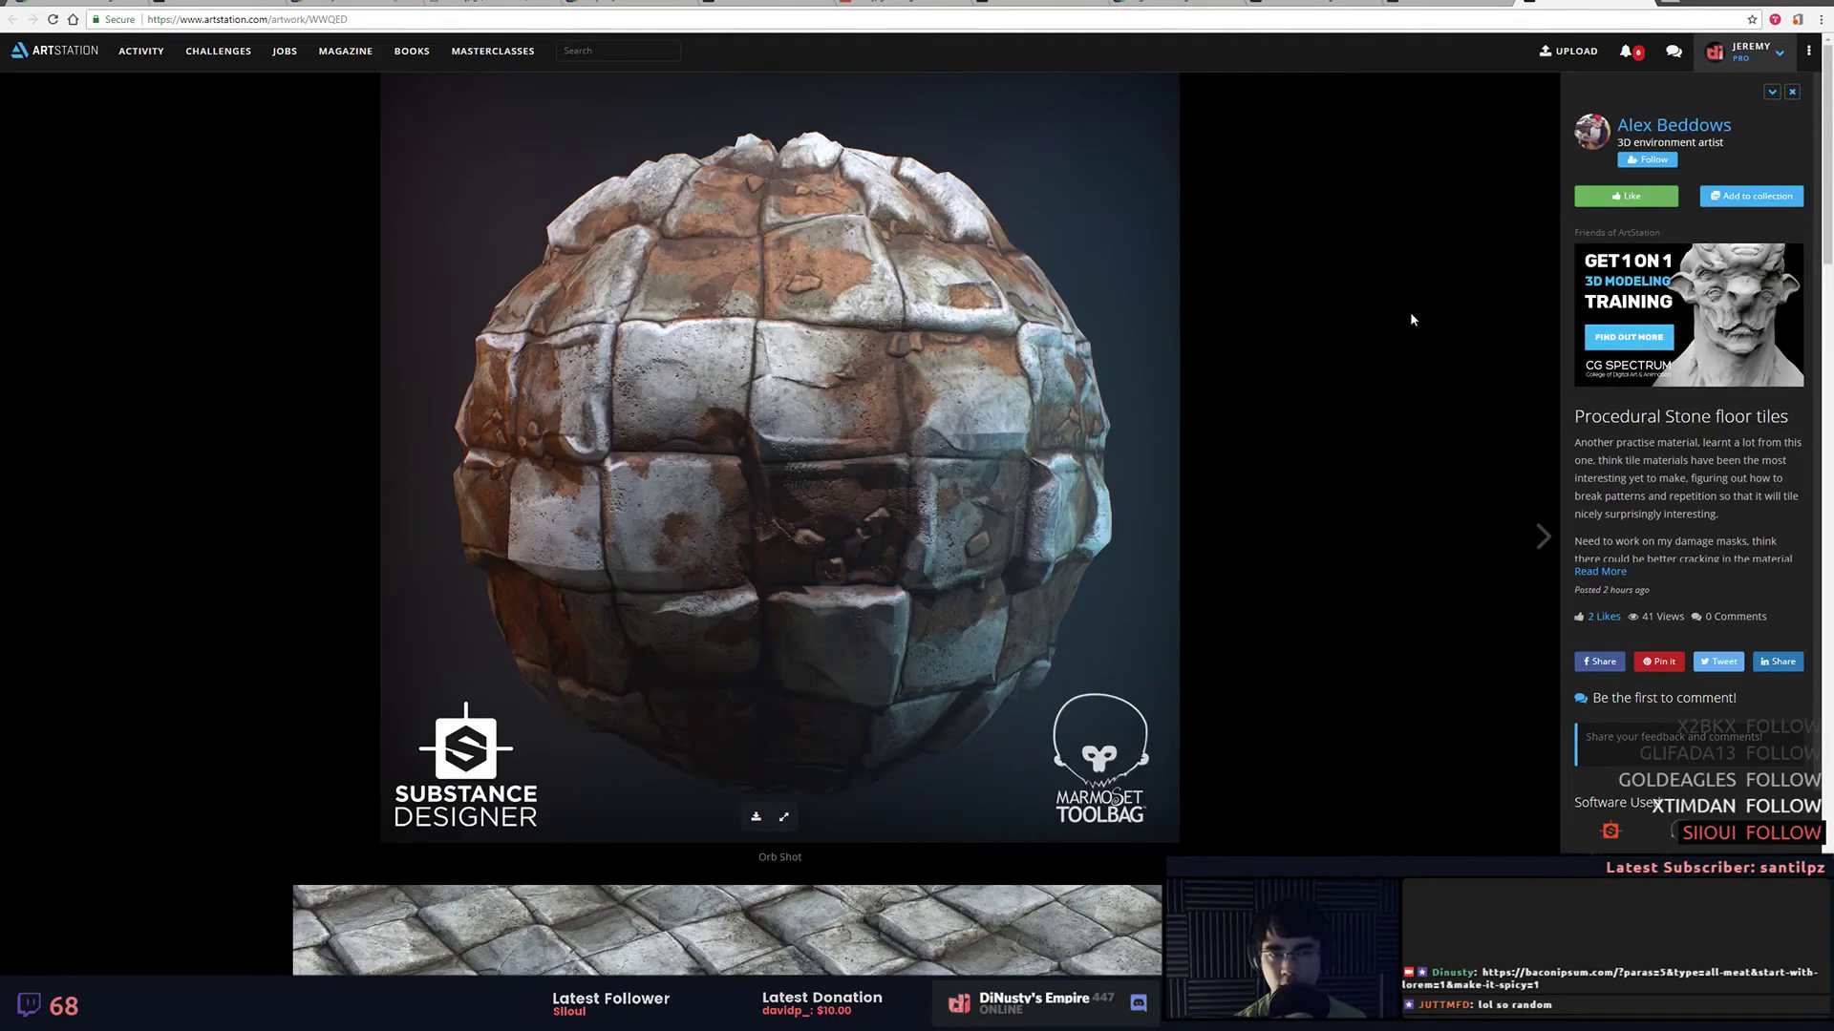
{"action": "scroll", "coordinate": [1366, 279], "scroll_direction": "down", "scroll_amount": 2}
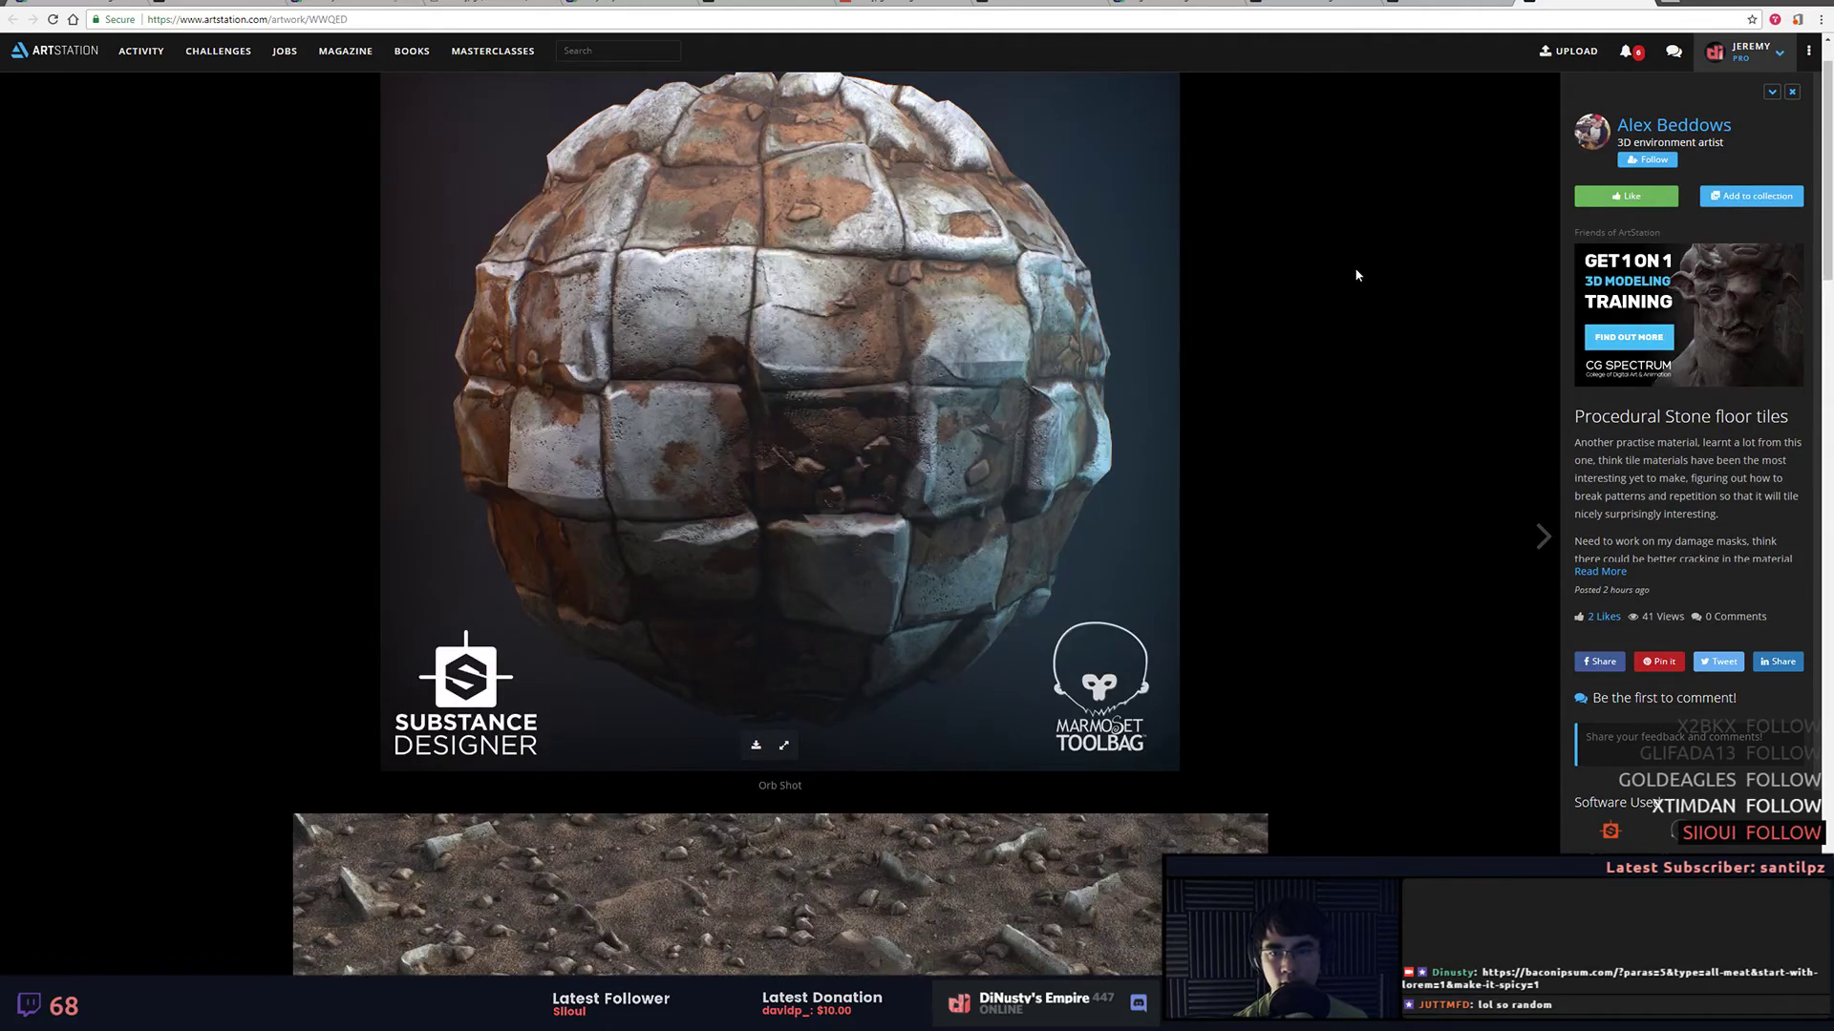
{"action": "scroll", "coordinate": [1357, 275], "scroll_direction": "down", "scroll_amount": 1}
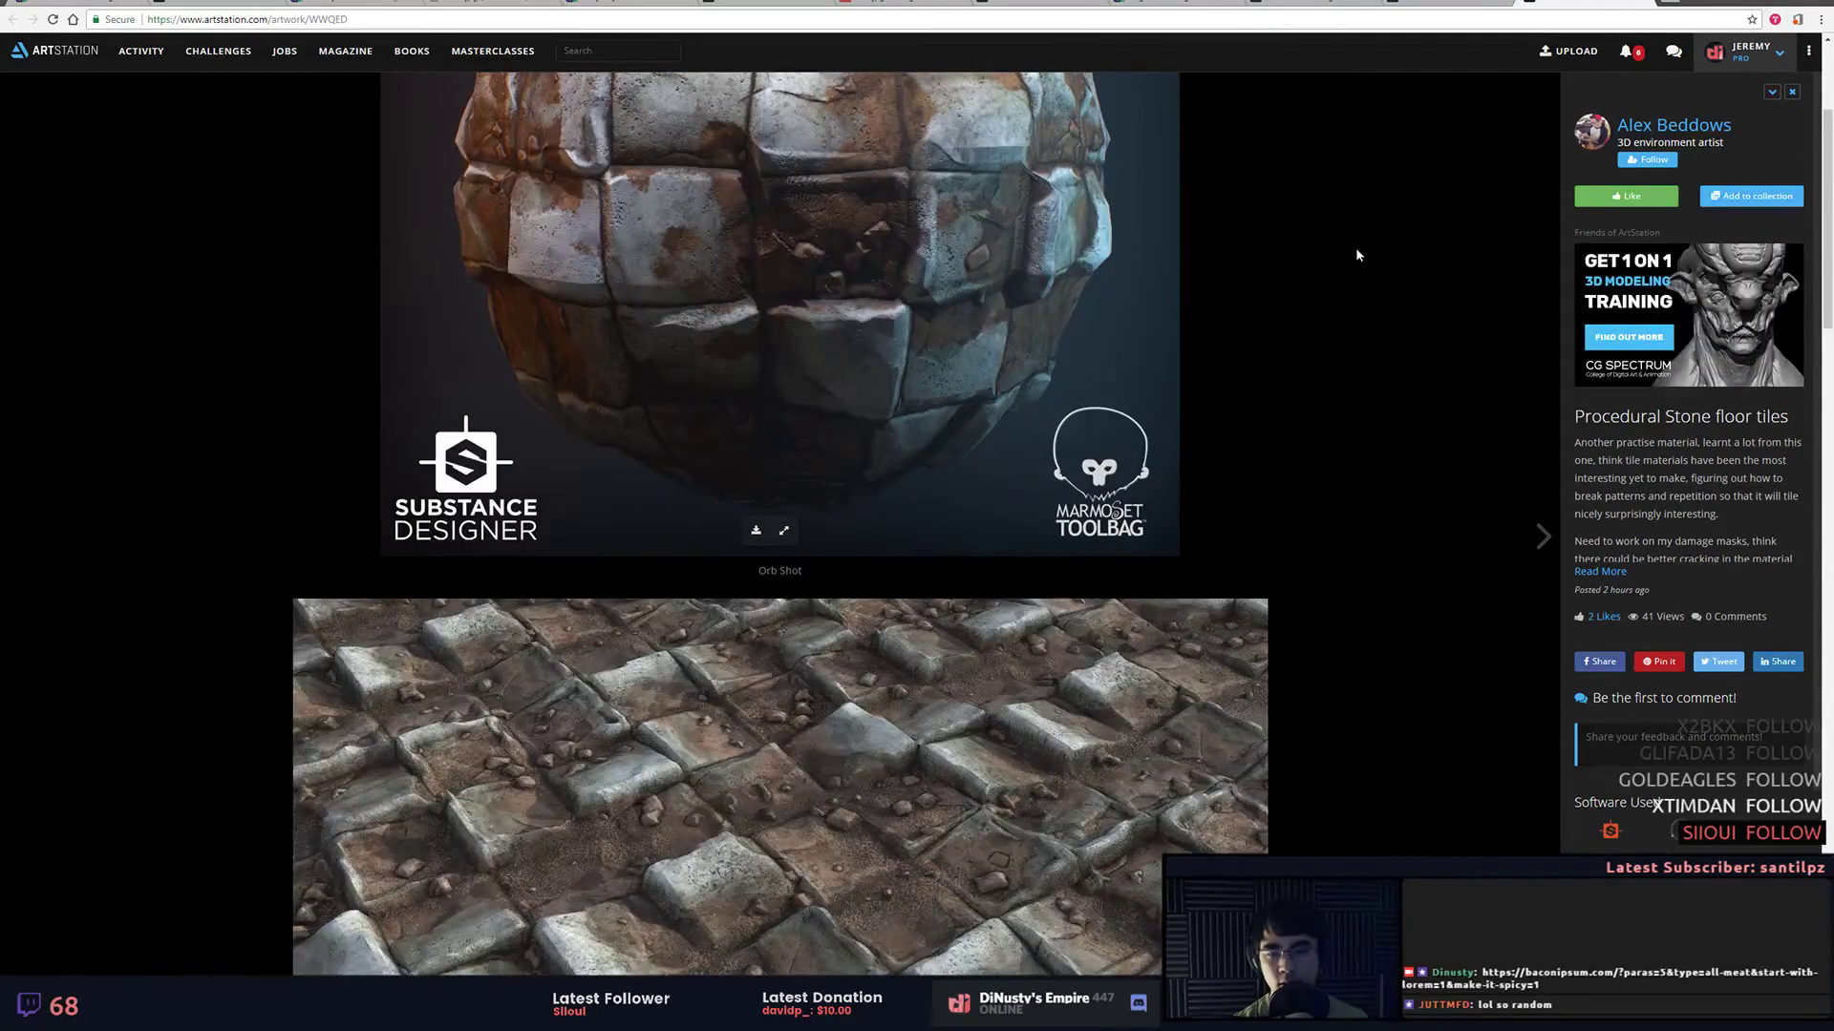
{"action": "scroll", "coordinate": [1357, 255], "scroll_direction": "down", "scroll_amount": 3}
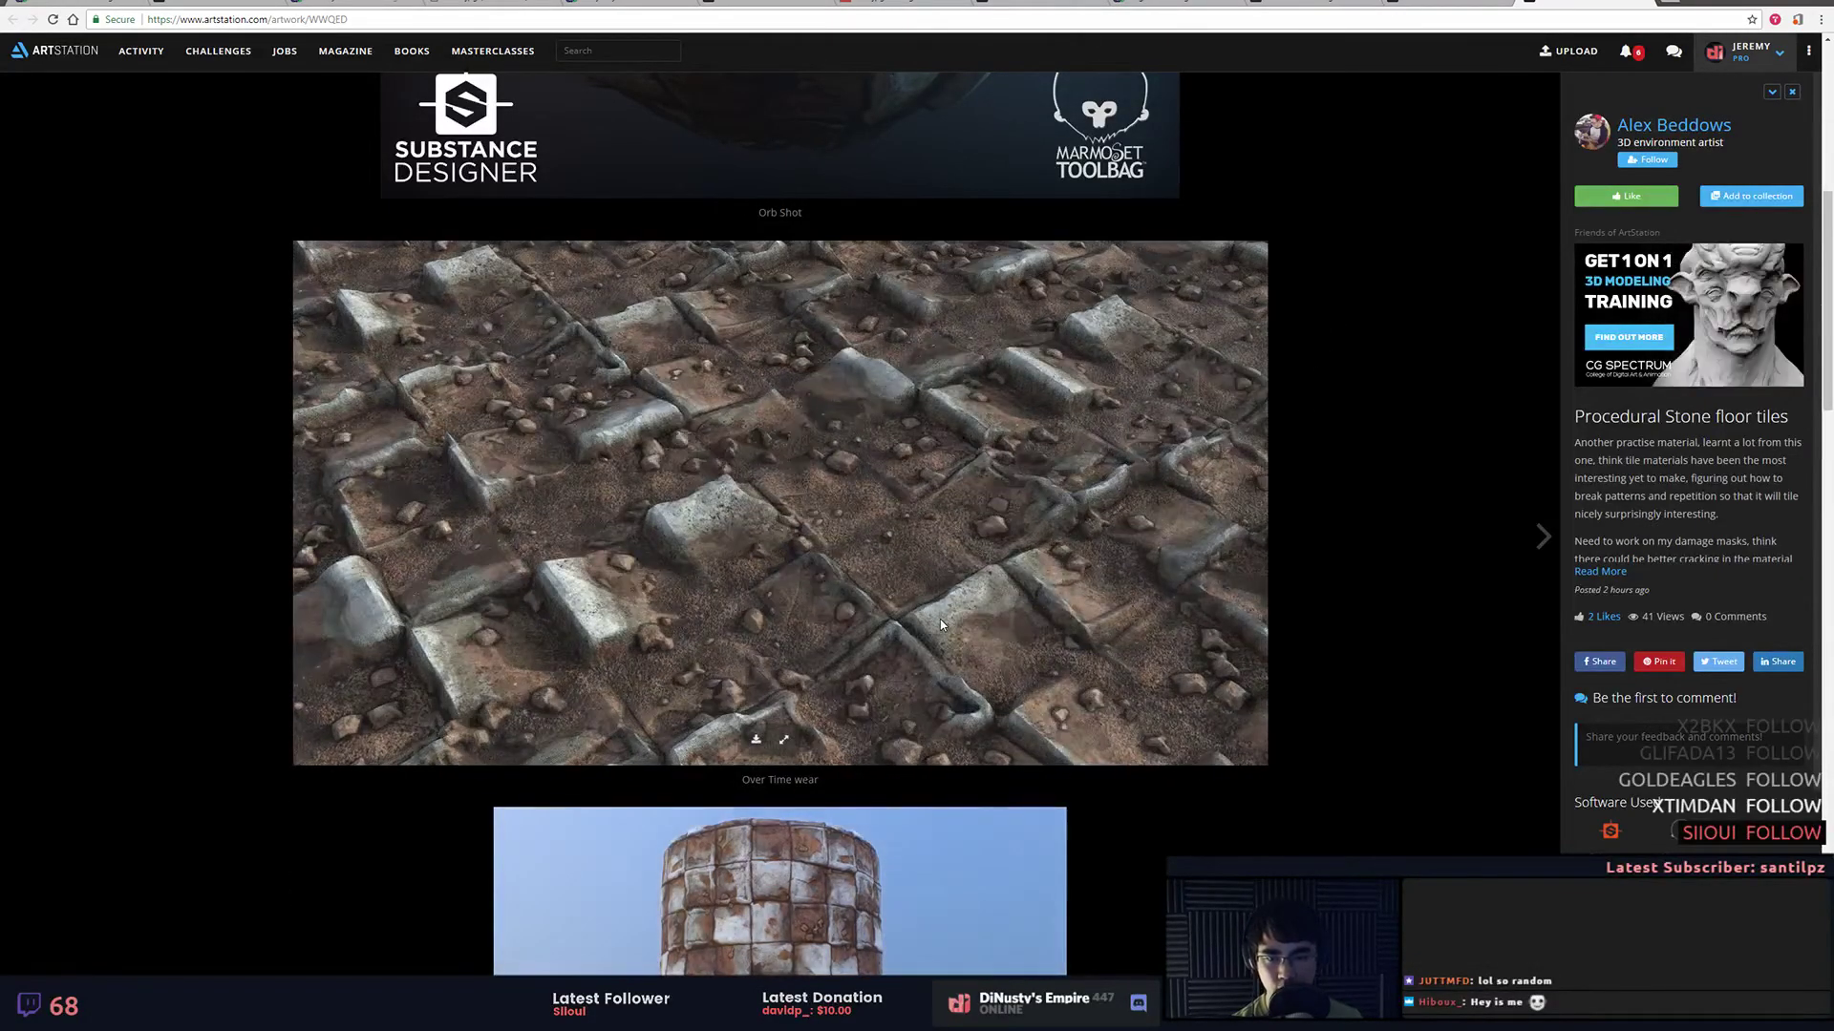
{"action": "scroll", "coordinate": [942, 619], "scroll_direction": "down", "scroll_amount": 1}
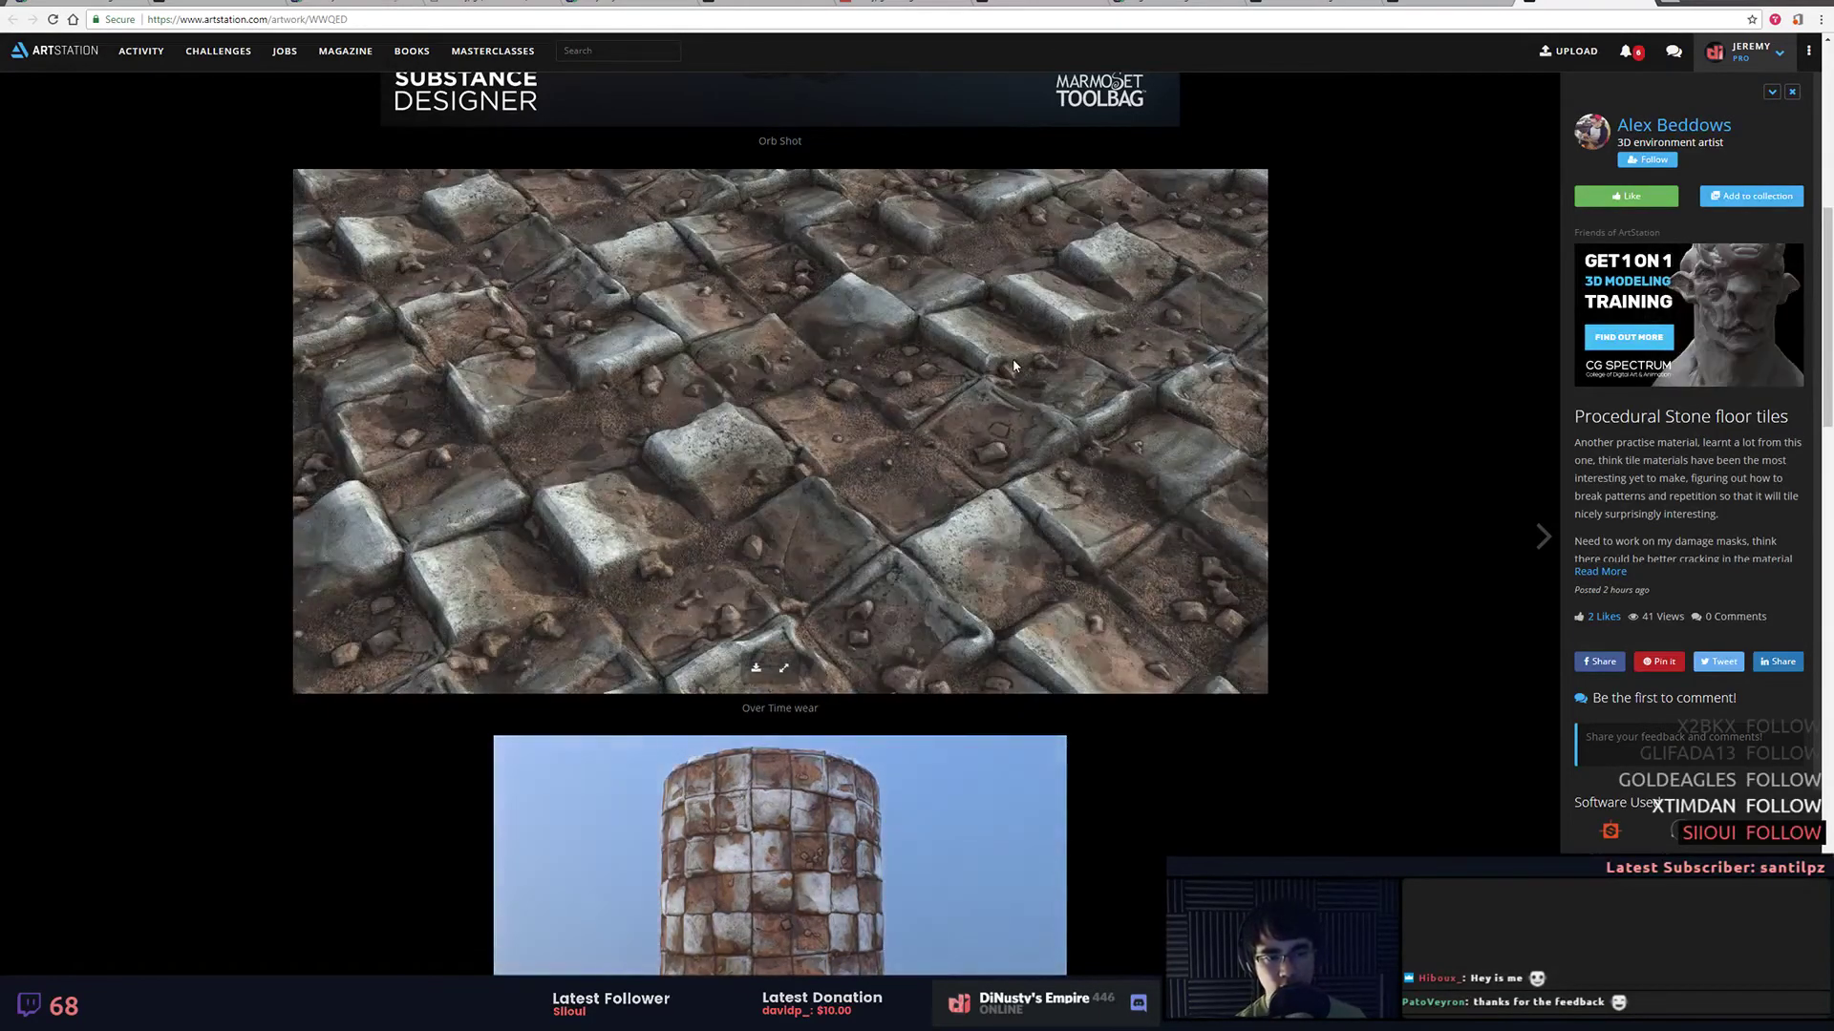
Step: Examine the Over Time wear animation, the Light TurnTable and the comparison image of the stone floor tiles
{"action": "scroll", "coordinate": [1014, 366], "scroll_direction": "down", "scroll_amount": 1}
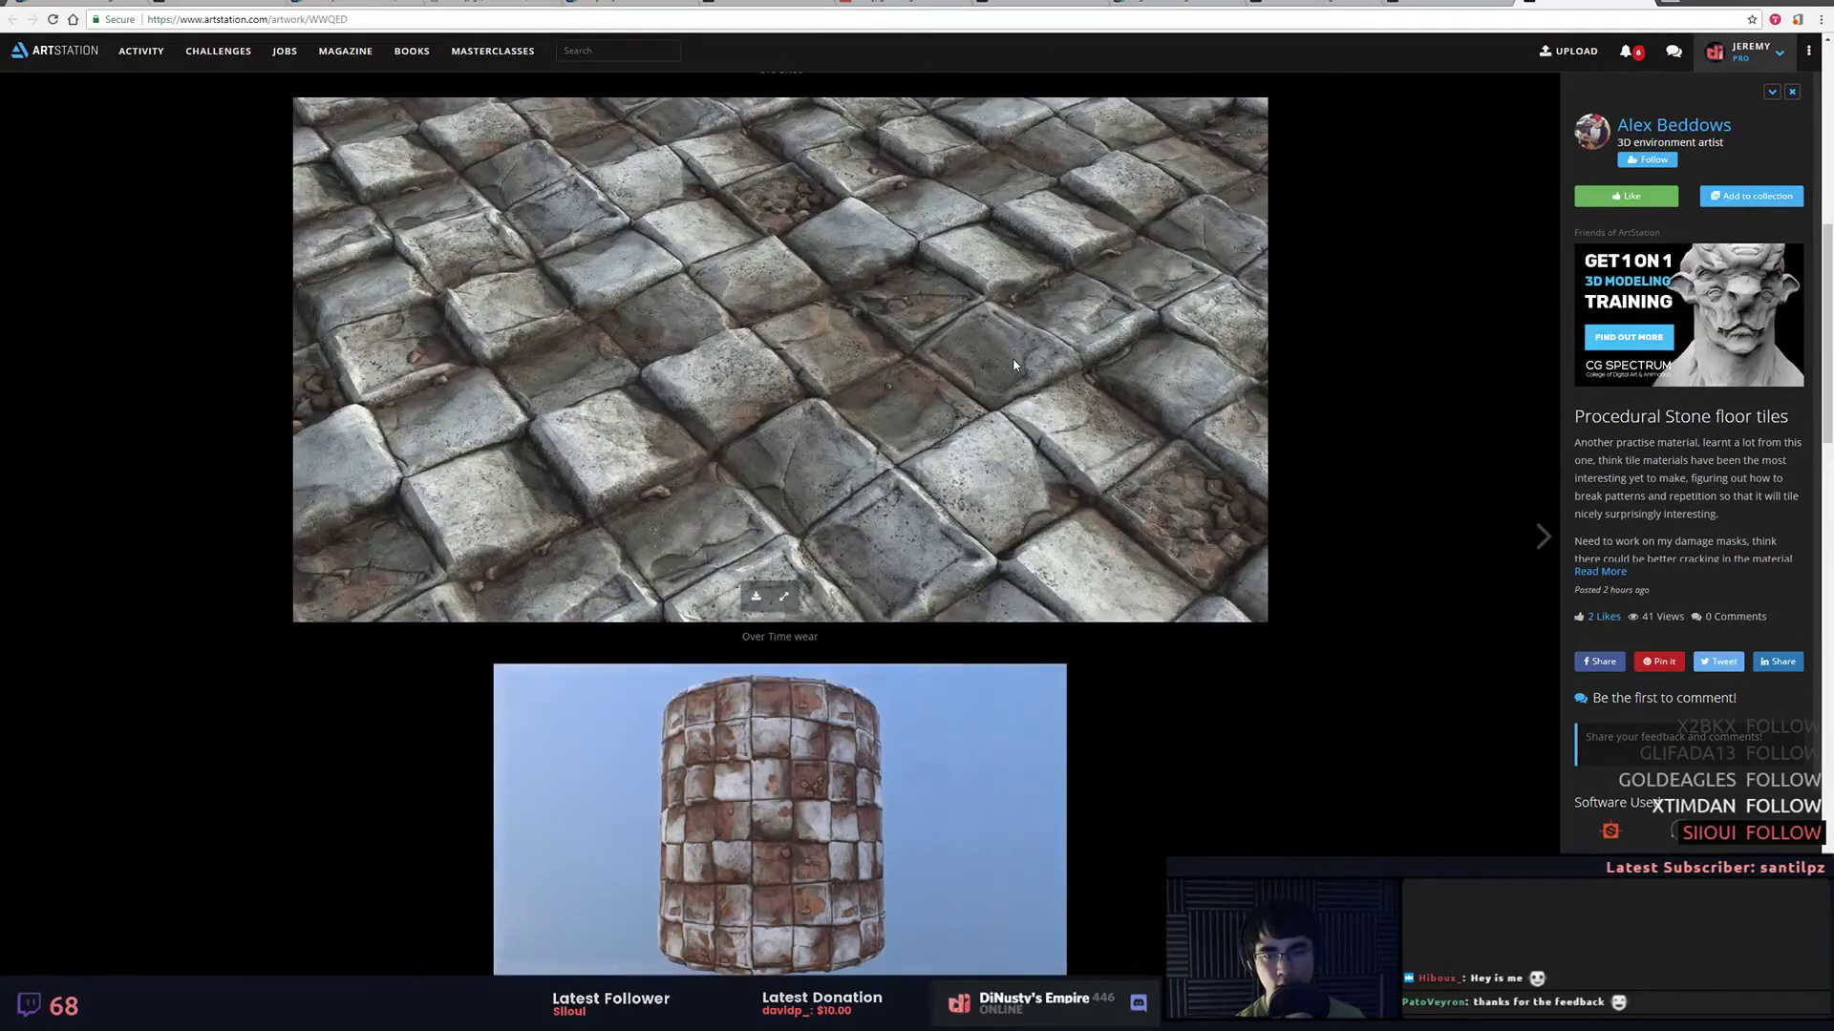
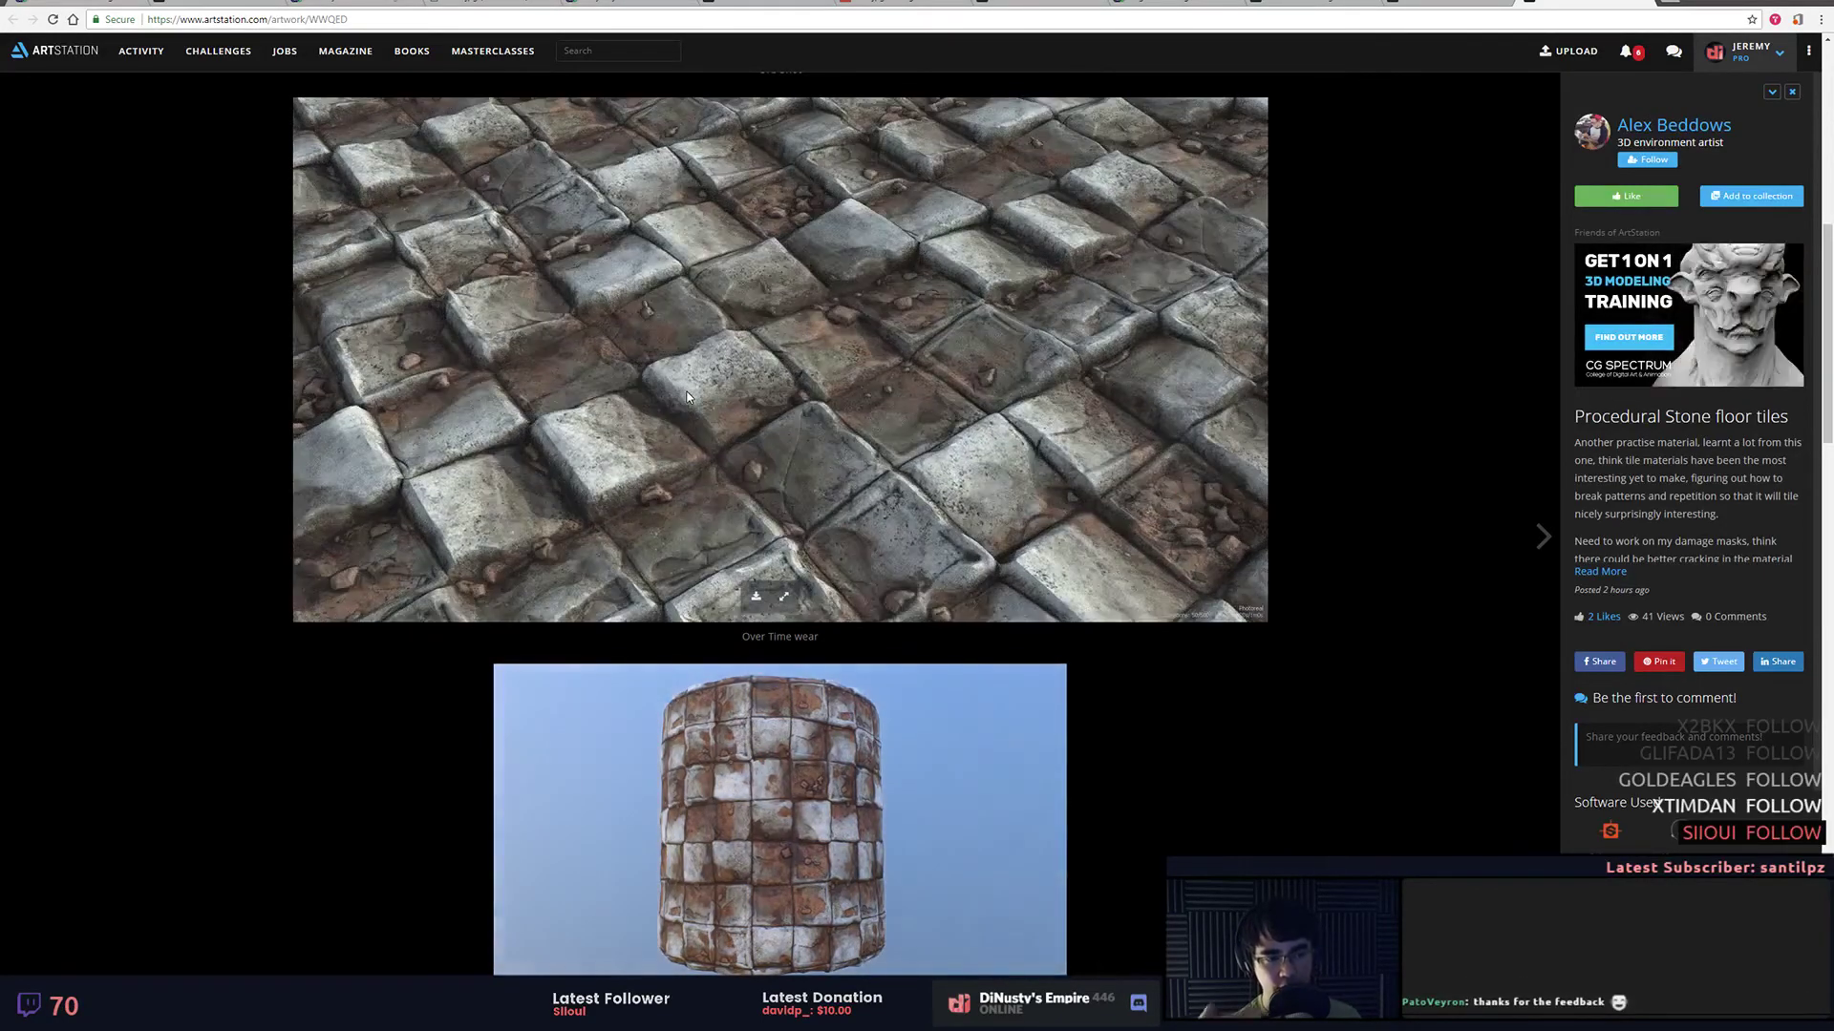
{"action": "scroll", "coordinate": [733, 297], "scroll_direction": "down", "scroll_amount": 1}
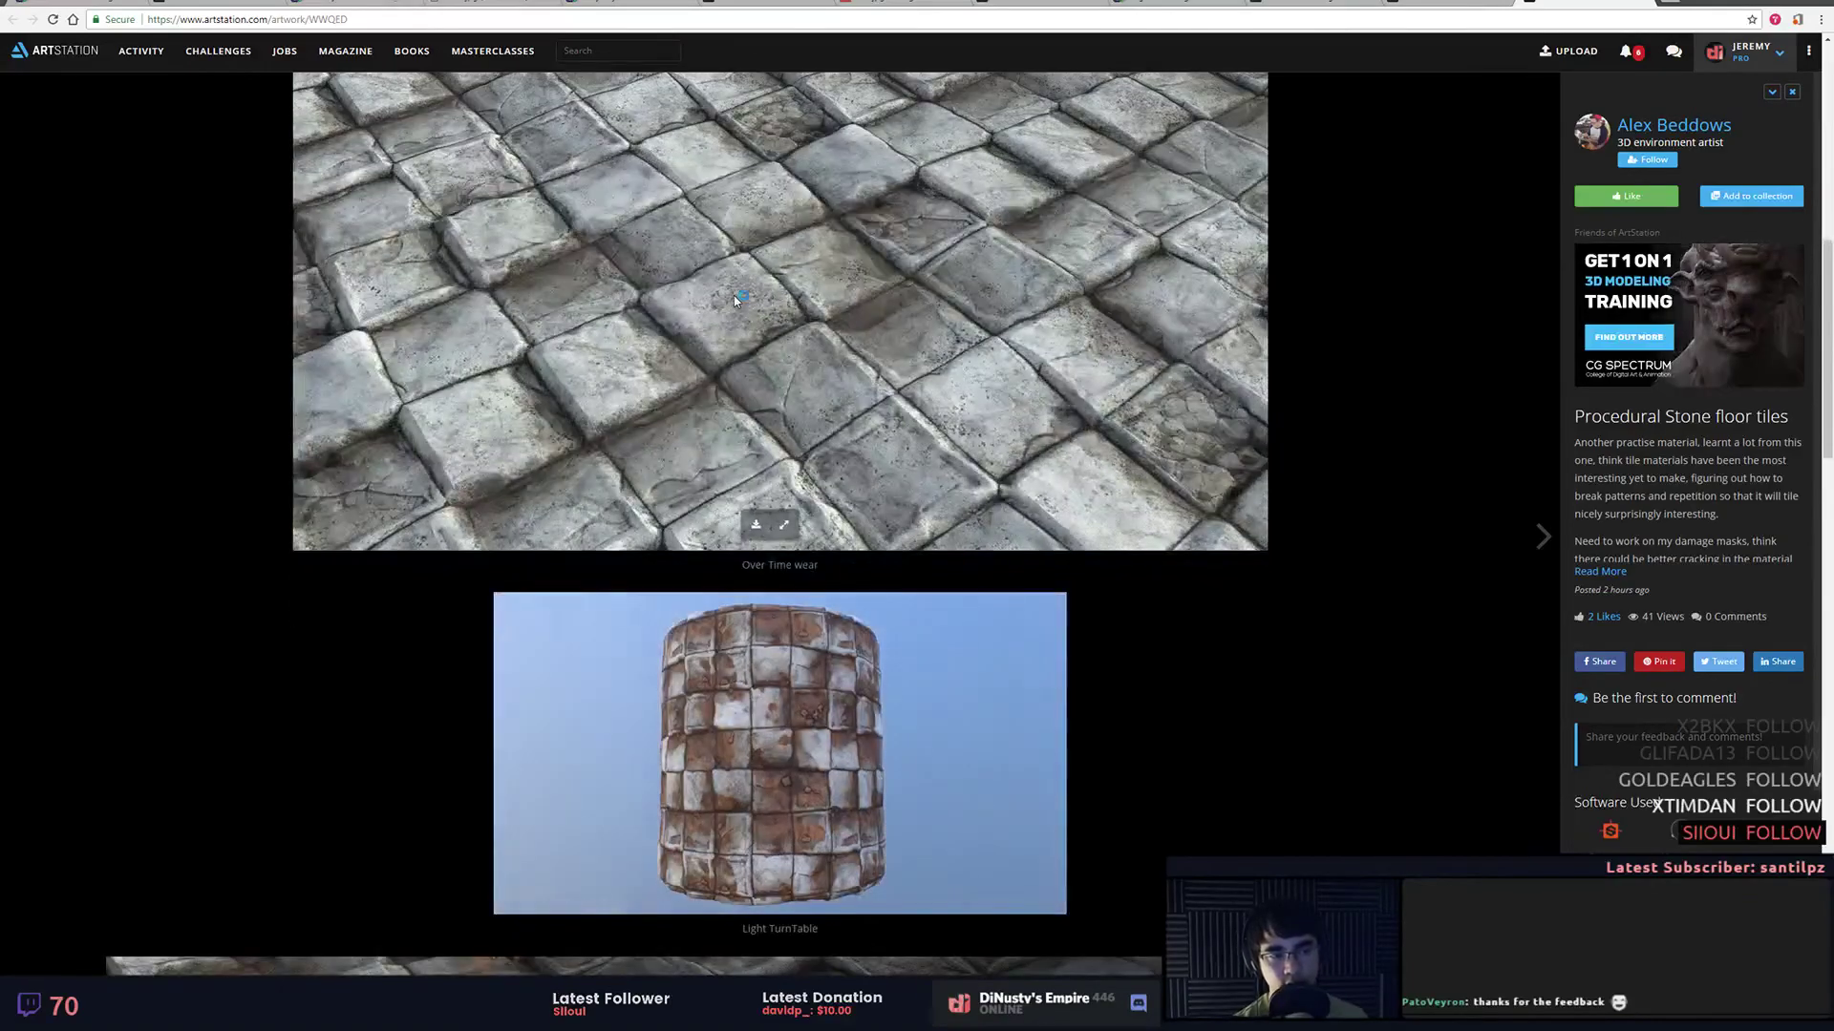
{"action": "scroll", "coordinate": [736, 298], "scroll_direction": "down", "scroll_amount": 1}
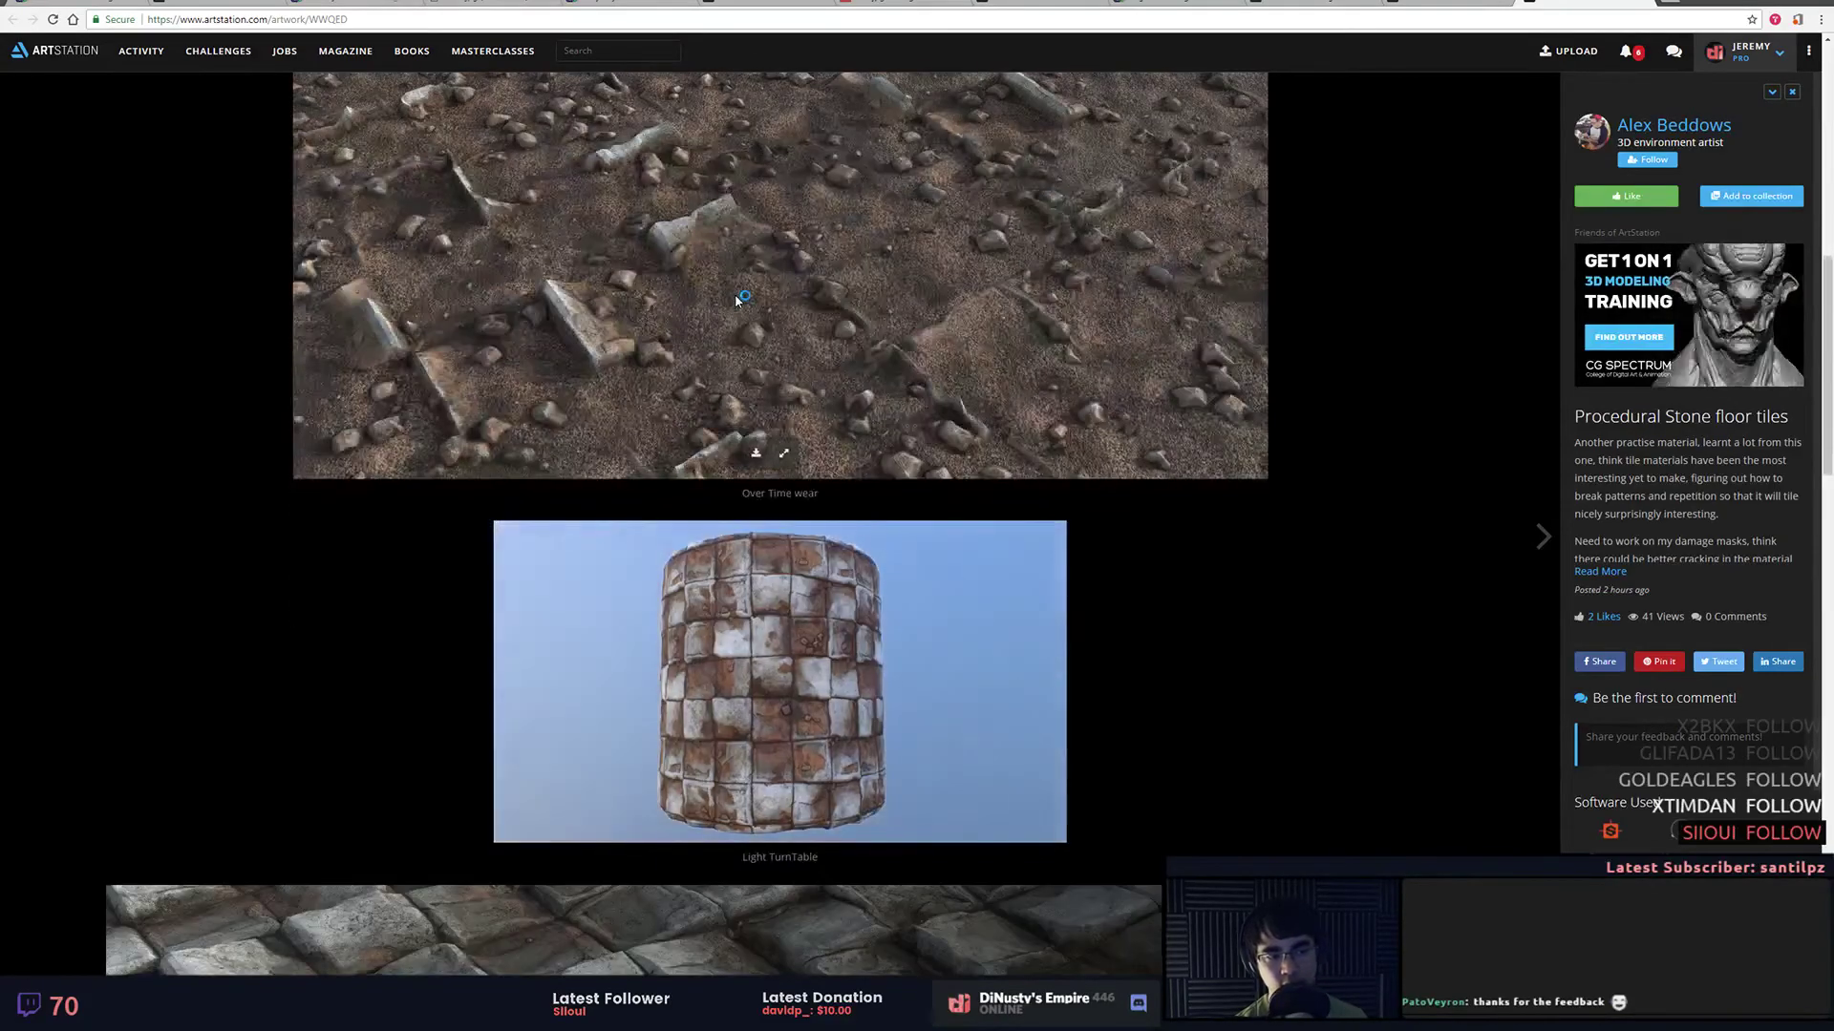
{"action": "scroll", "coordinate": [974, 300], "scroll_direction": "down", "scroll_amount": 3}
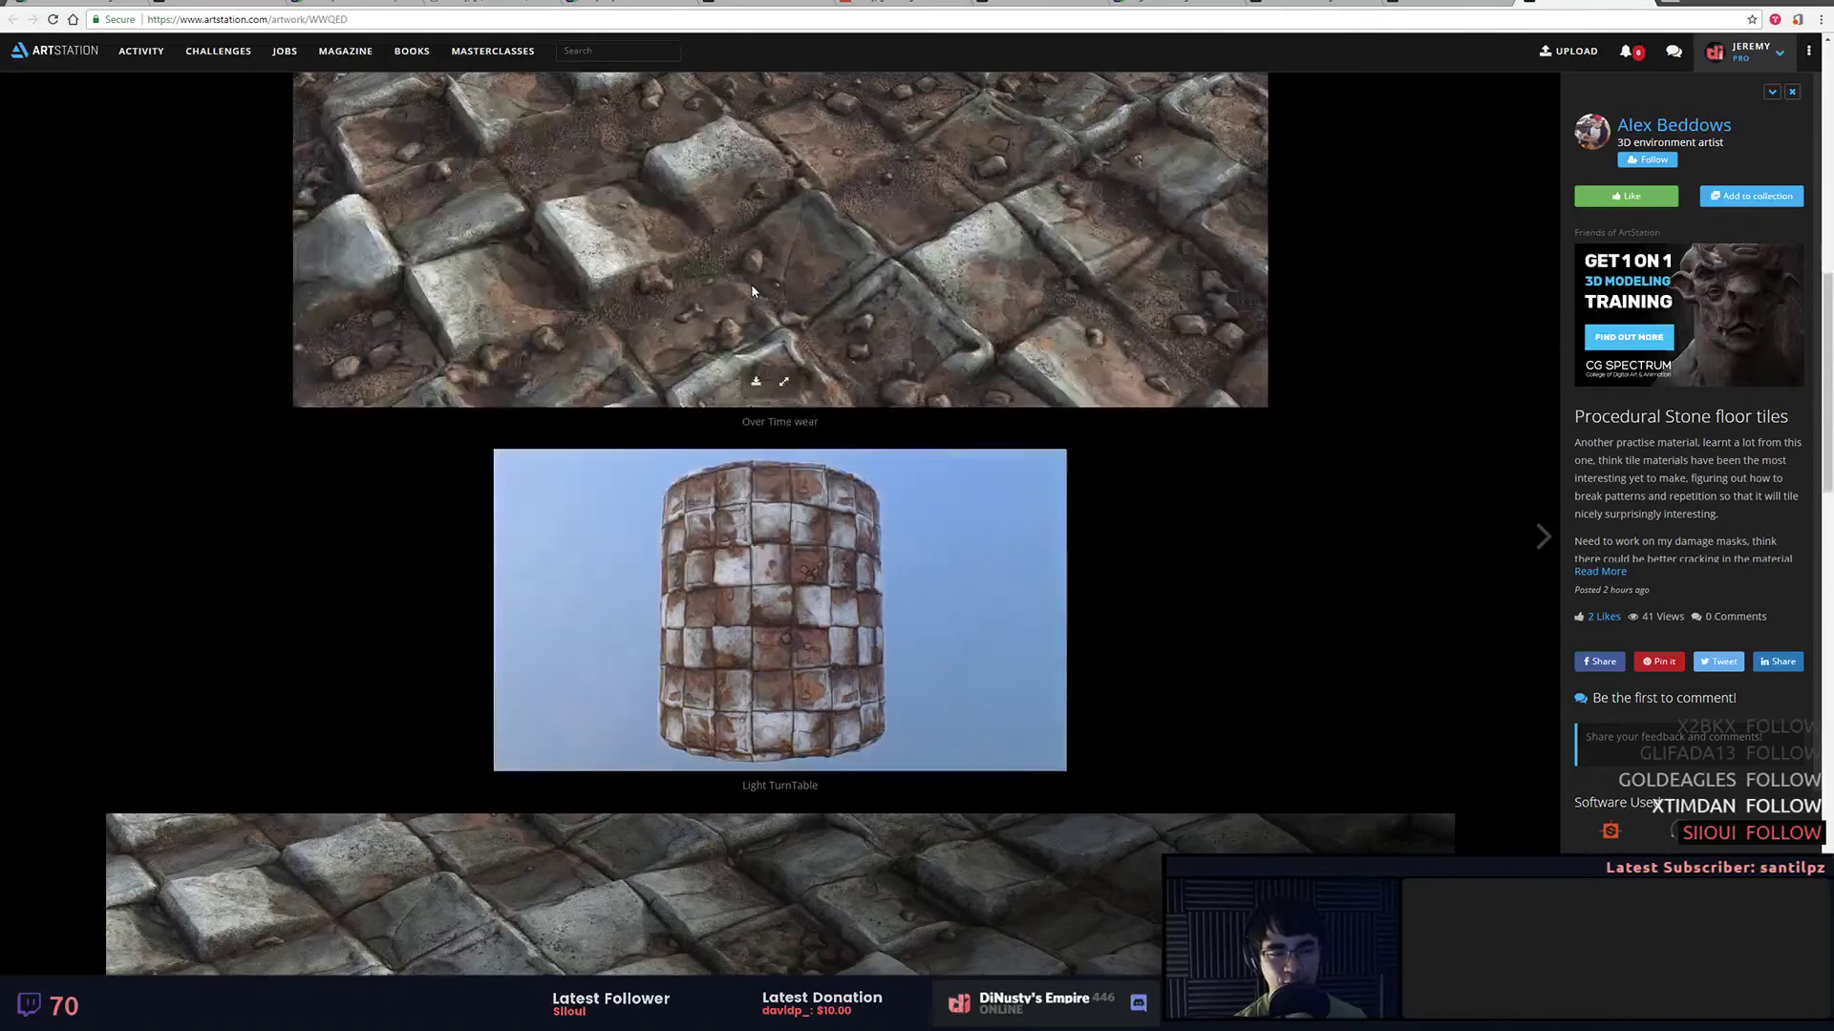
{"action": "scroll", "coordinate": [1393, 335], "scroll_direction": "down", "scroll_amount": 9}
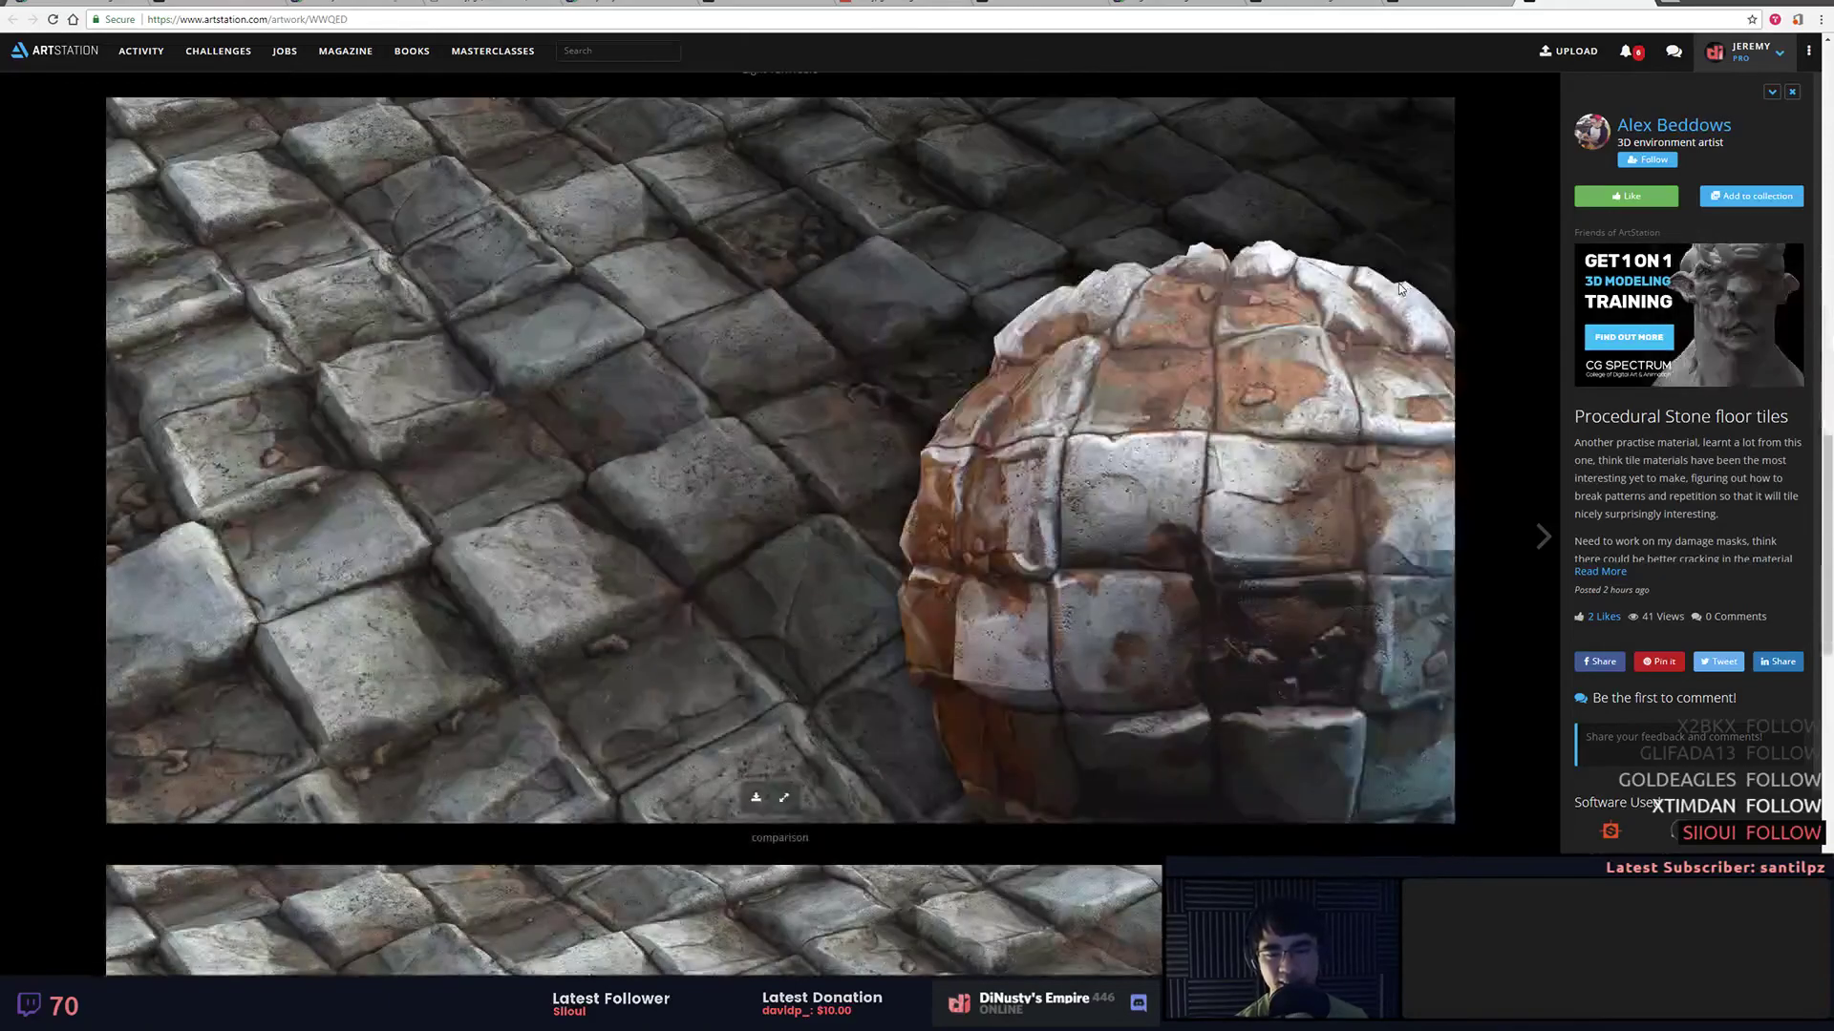
{"action": "scroll", "coordinate": [1298, 242], "scroll_direction": "down", "scroll_amount": 1}
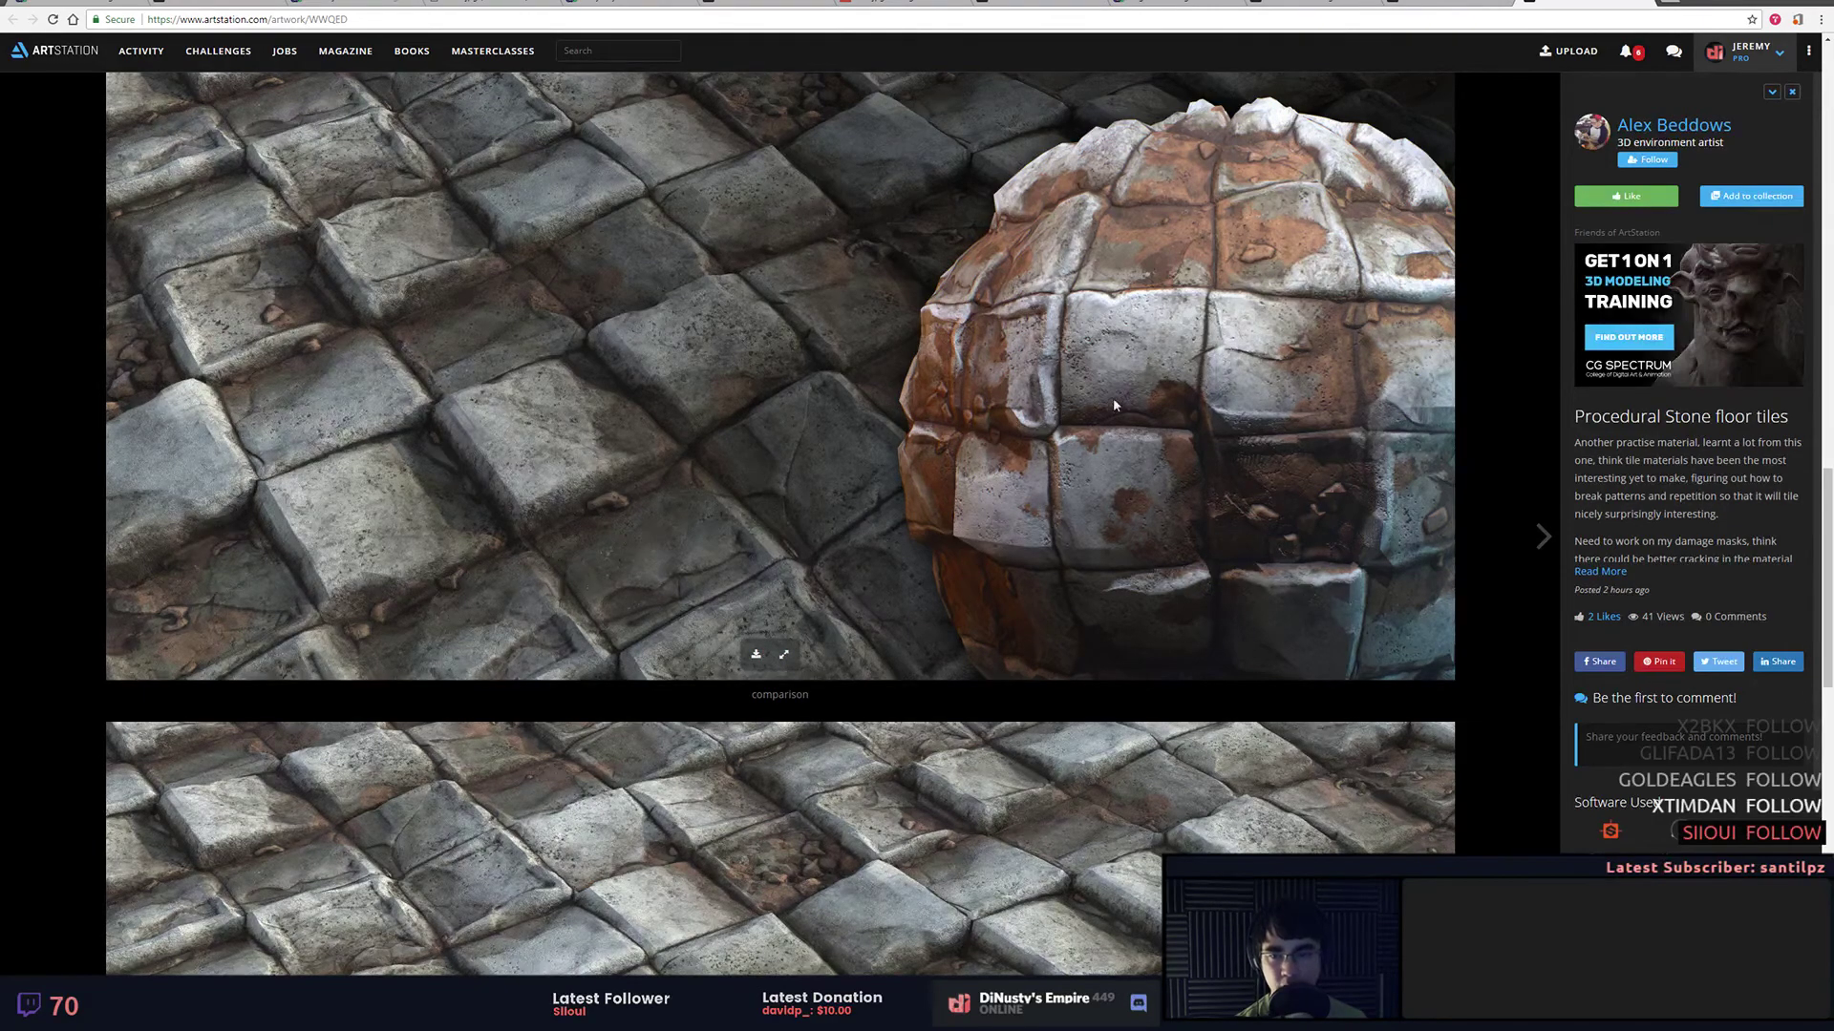
{"action": "scroll", "coordinate": [1194, 382], "scroll_direction": "down", "scroll_amount": 1}
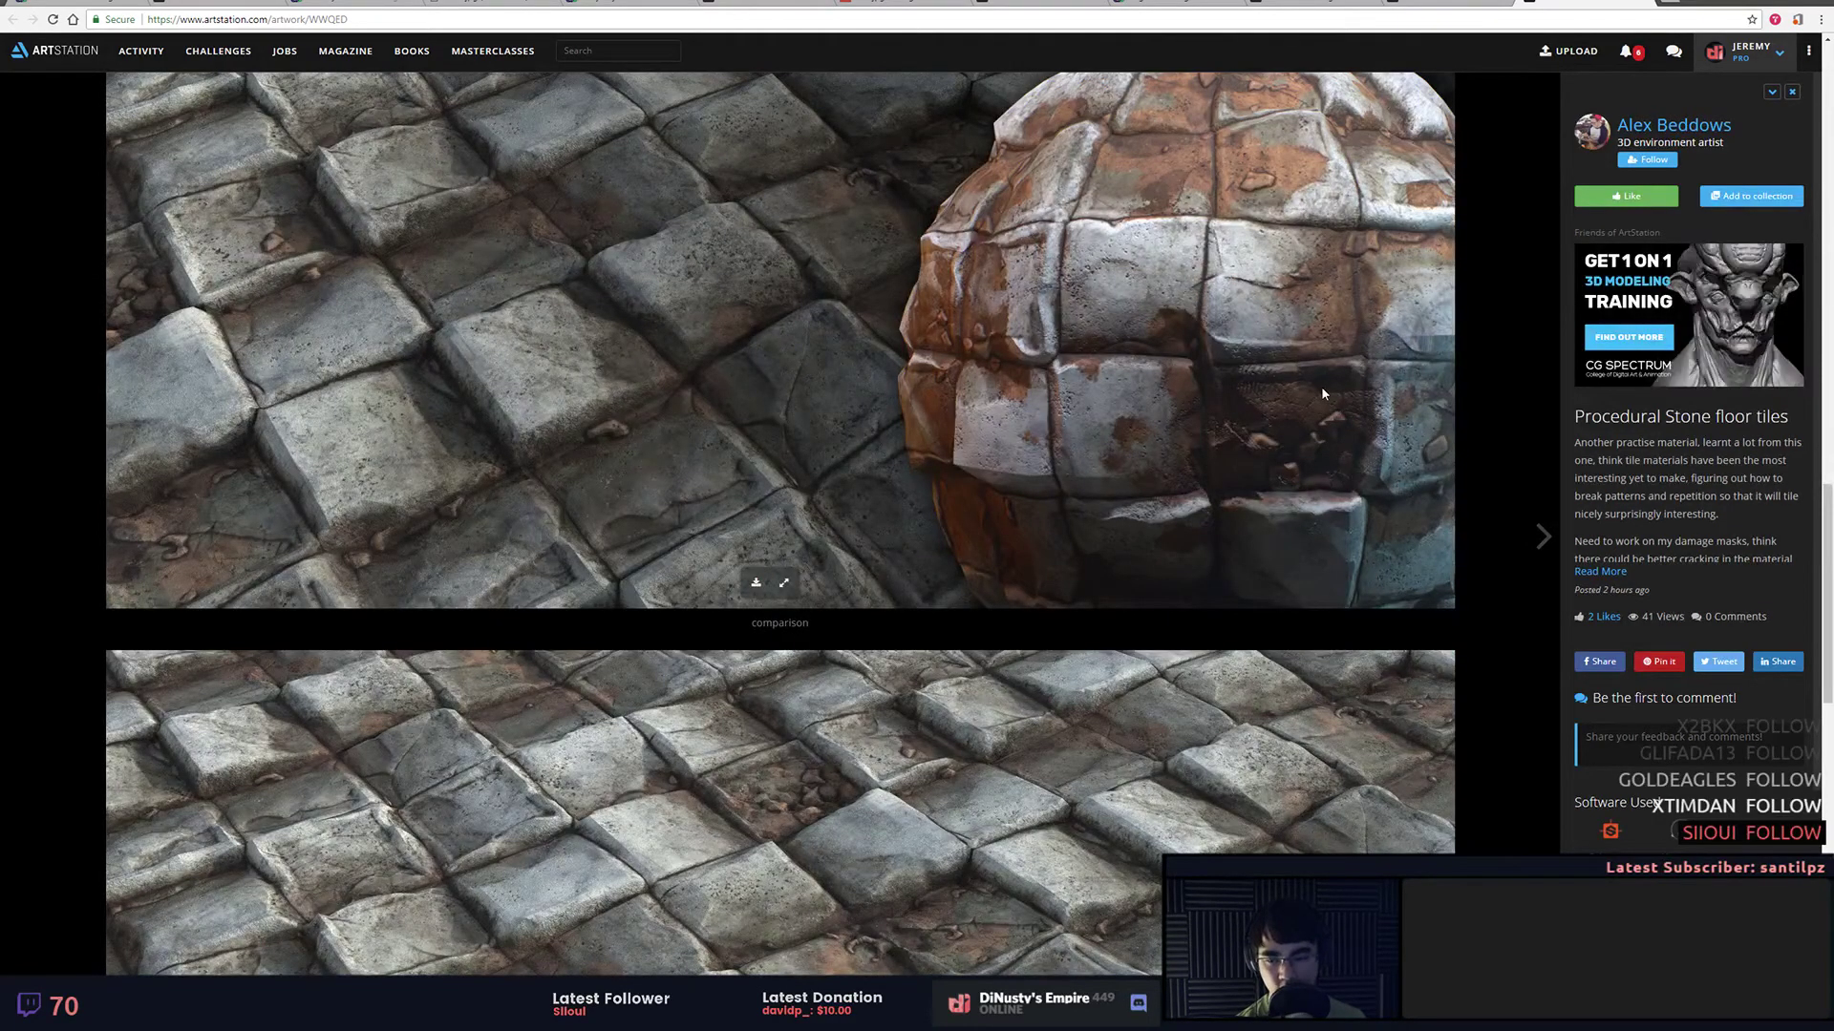
Step: Examine the Iray shot and the orb render split into normal, base colour and grey map bands
{"action": "scroll", "coordinate": [1337, 382], "scroll_direction": "down", "scroll_amount": 3}
{"action": "scroll", "coordinate": [1215, 410], "scroll_direction": "down", "scroll_amount": 3}
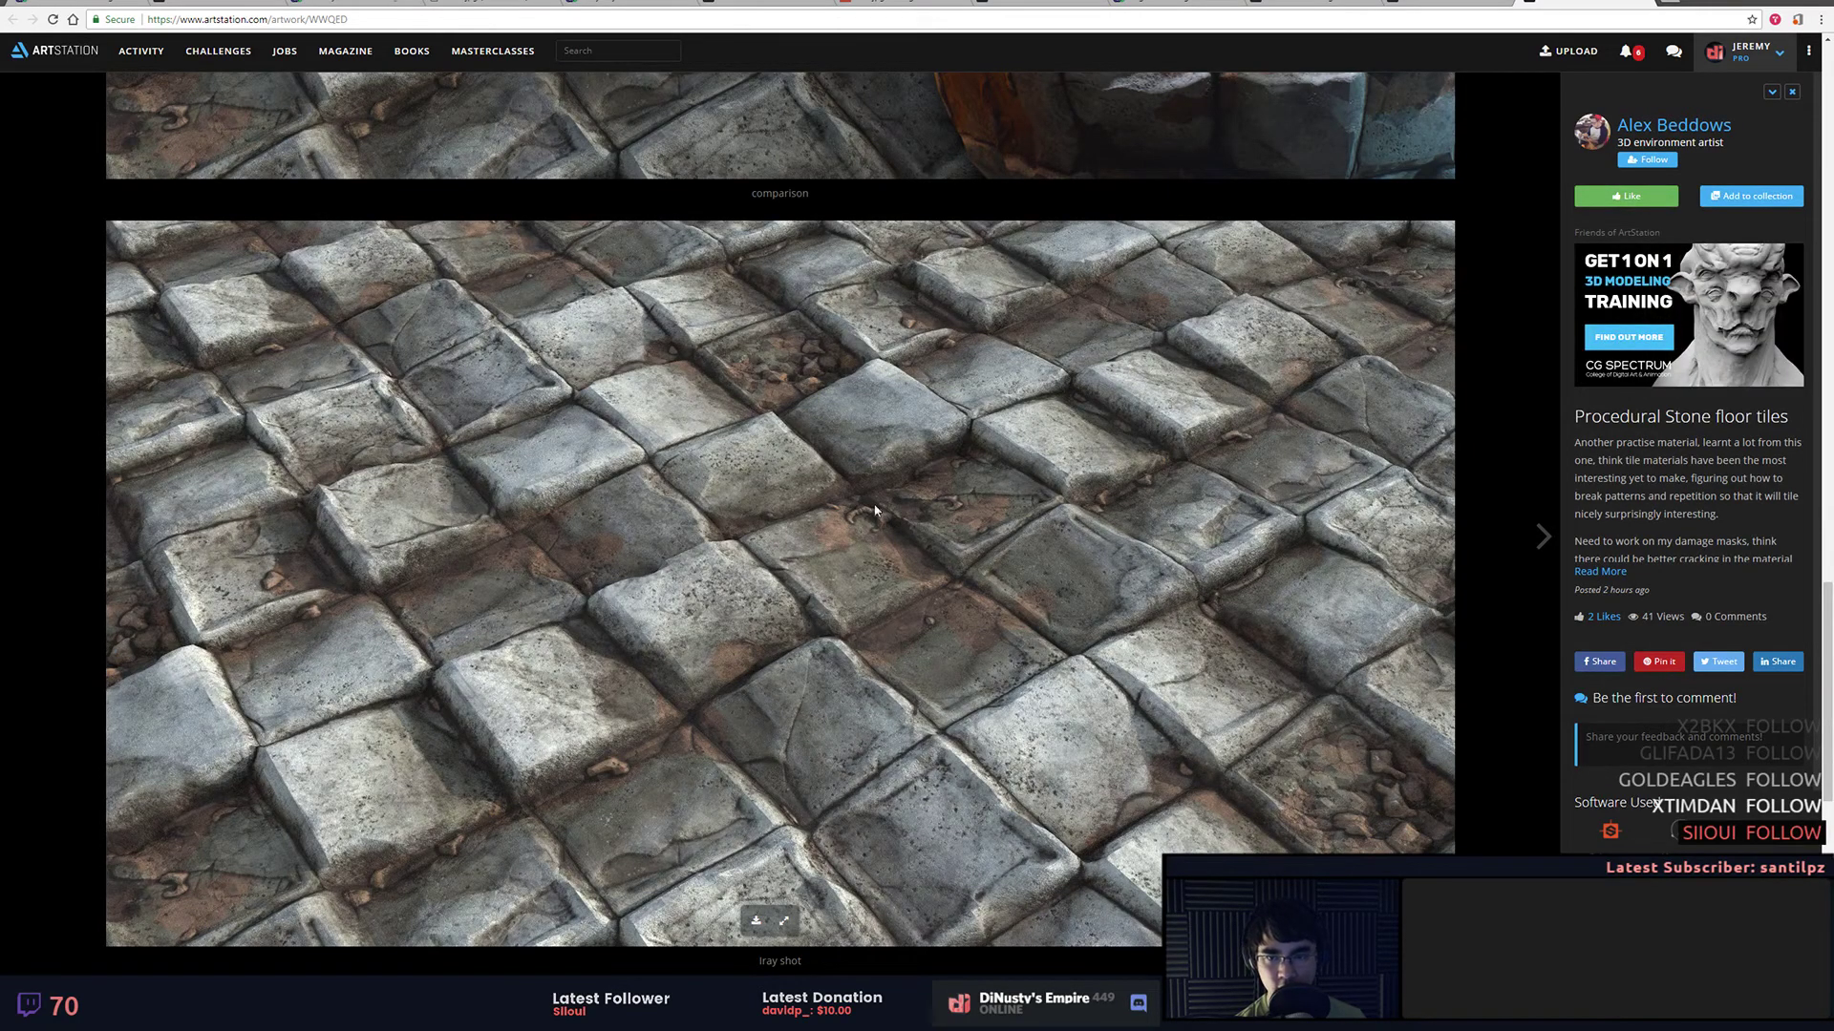
{"action": "scroll", "coordinate": [1062, 506], "scroll_direction": "down", "scroll_amount": 2}
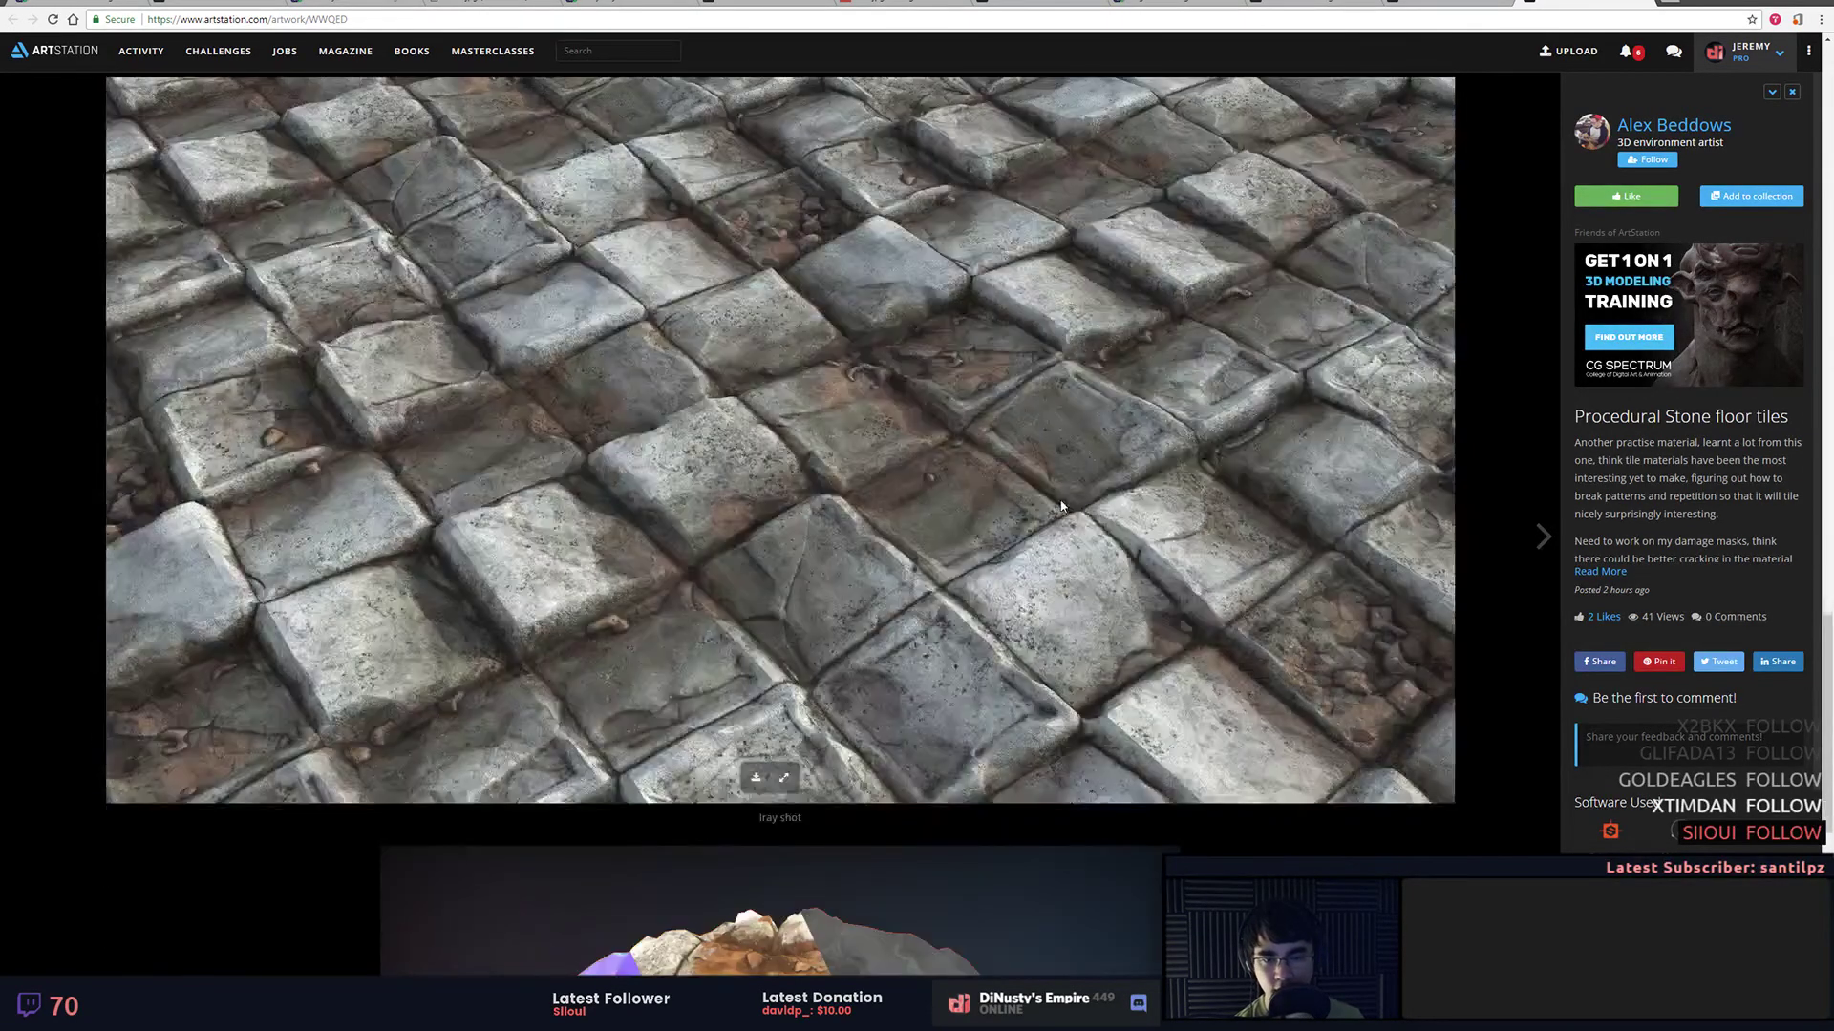
{"action": "scroll", "coordinate": [1062, 506], "scroll_direction": "down", "scroll_amount": 6}
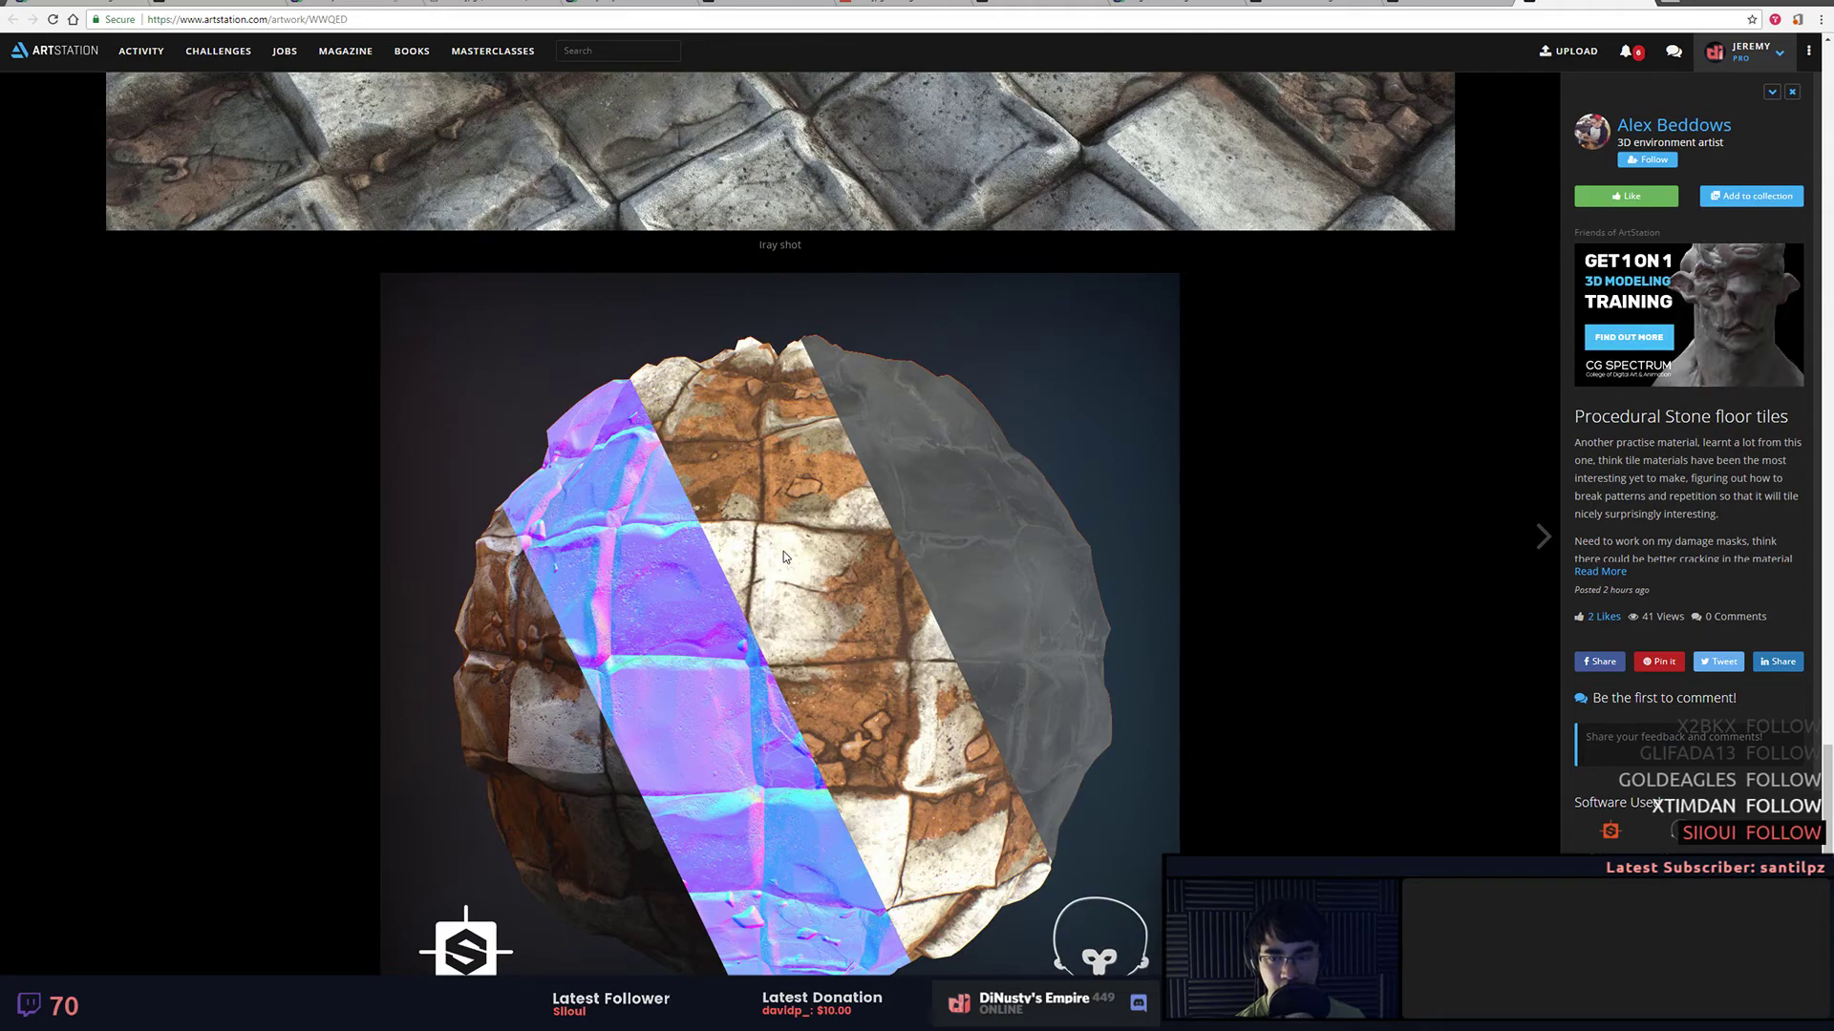
{"action": "scroll", "coordinate": [806, 549], "scroll_direction": "down", "scroll_amount": 1}
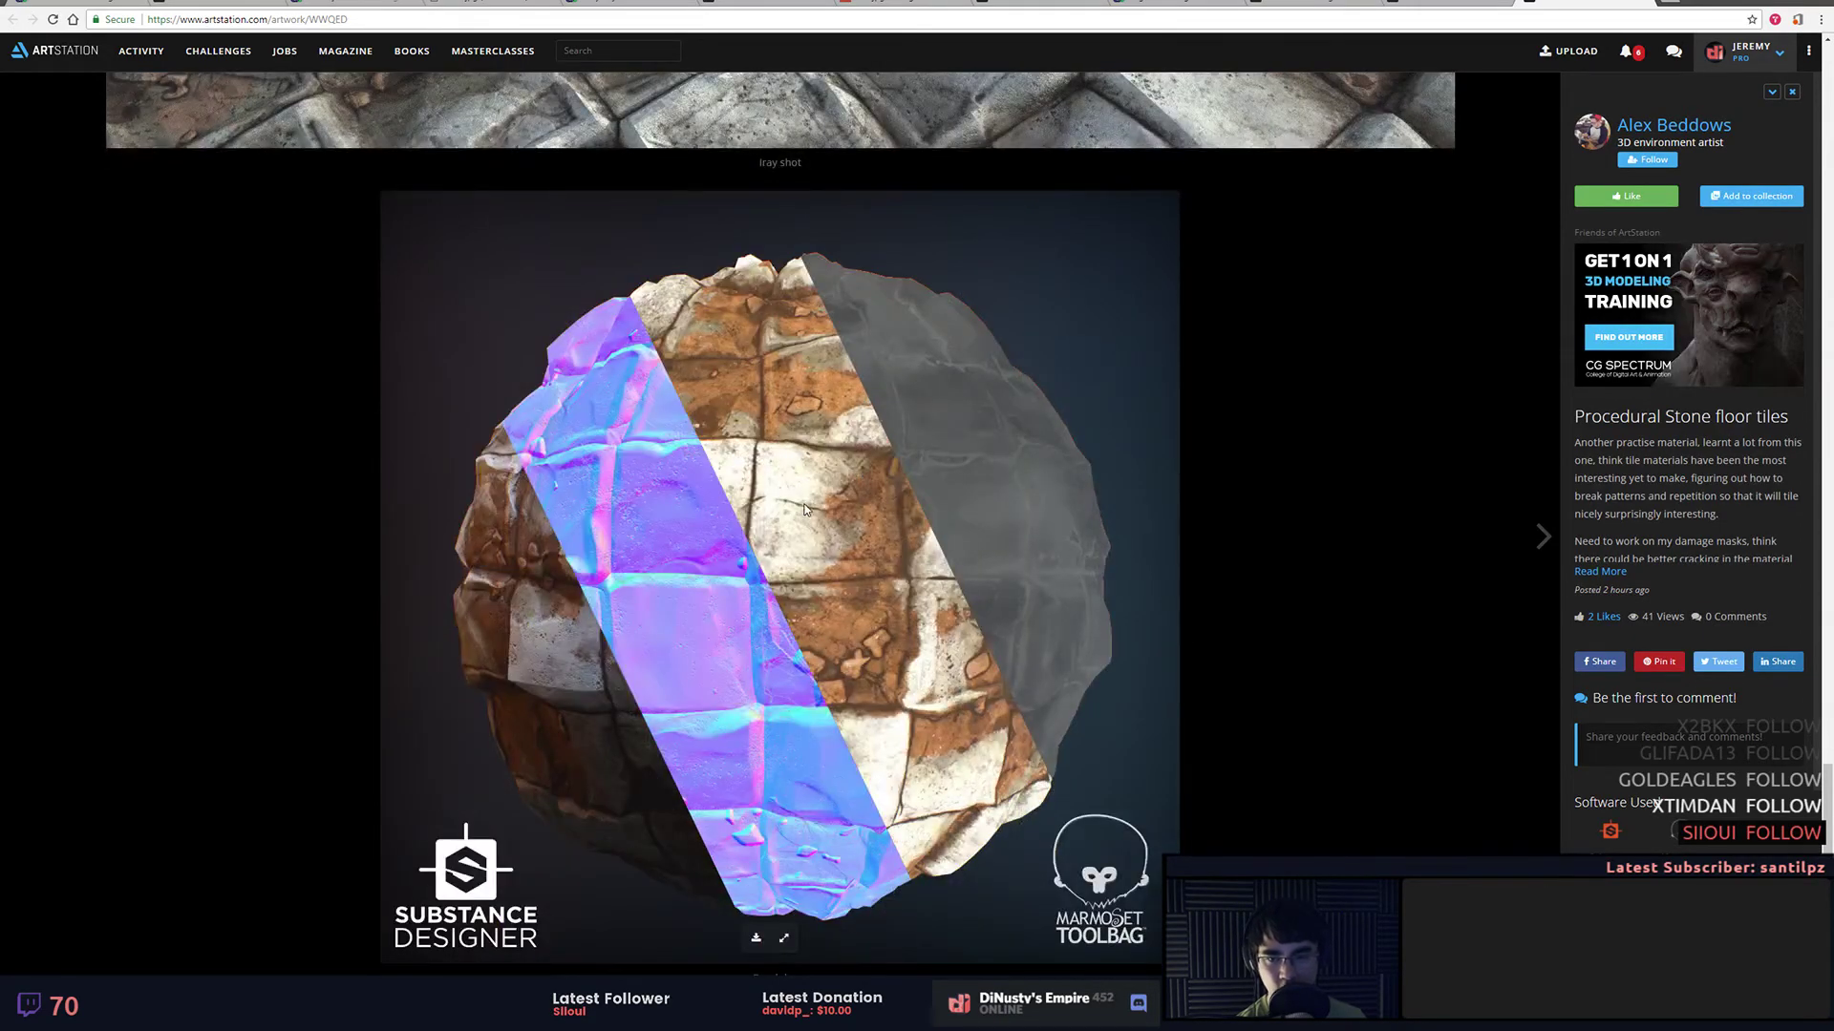
{"action": "right_click", "coordinate": [802, 499]}
{"action": "left_click", "coordinate": [829, 485]}
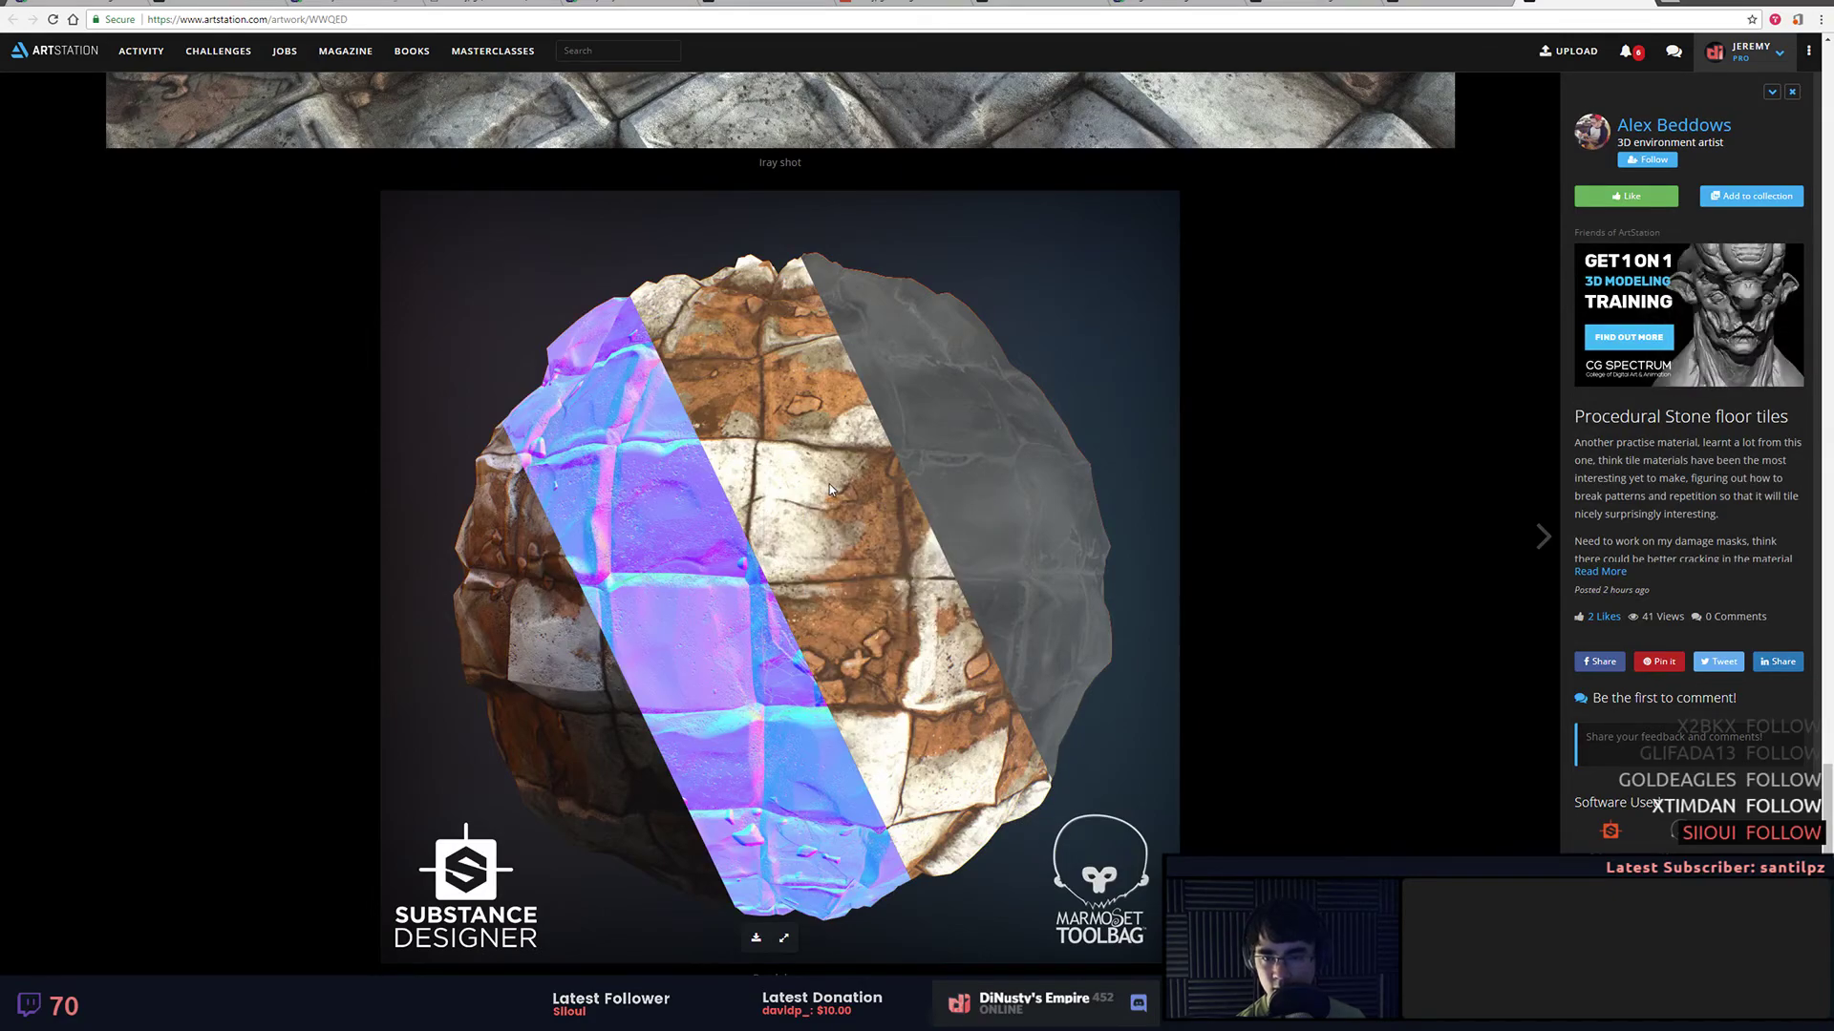
Step: Compare the tile surfaces in the Iray shot with the map breakdown orb below it
{"action": "scroll", "coordinate": [1359, 725], "scroll_direction": "up", "scroll_amount": 10}
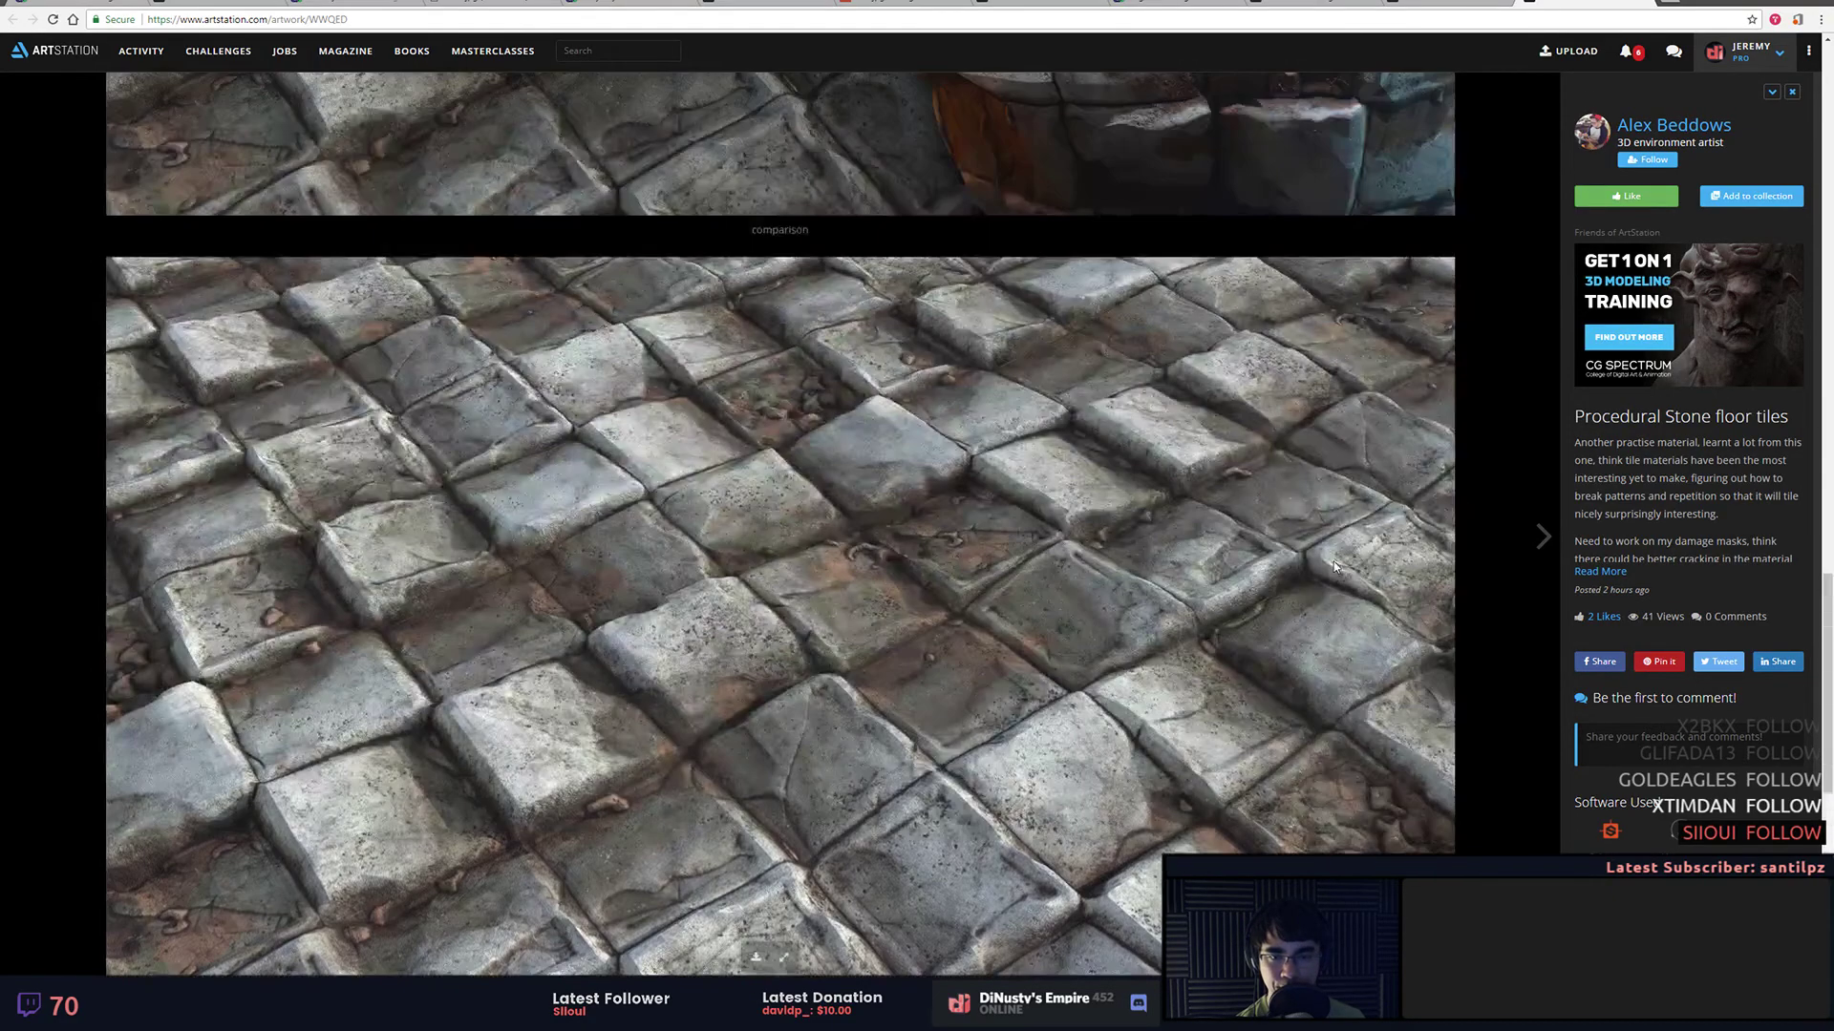
{"action": "scroll", "coordinate": [1334, 565], "scroll_direction": "down", "scroll_amount": 6}
{"action": "scroll", "coordinate": [1334, 565], "scroll_direction": "up", "scroll_amount": 5}
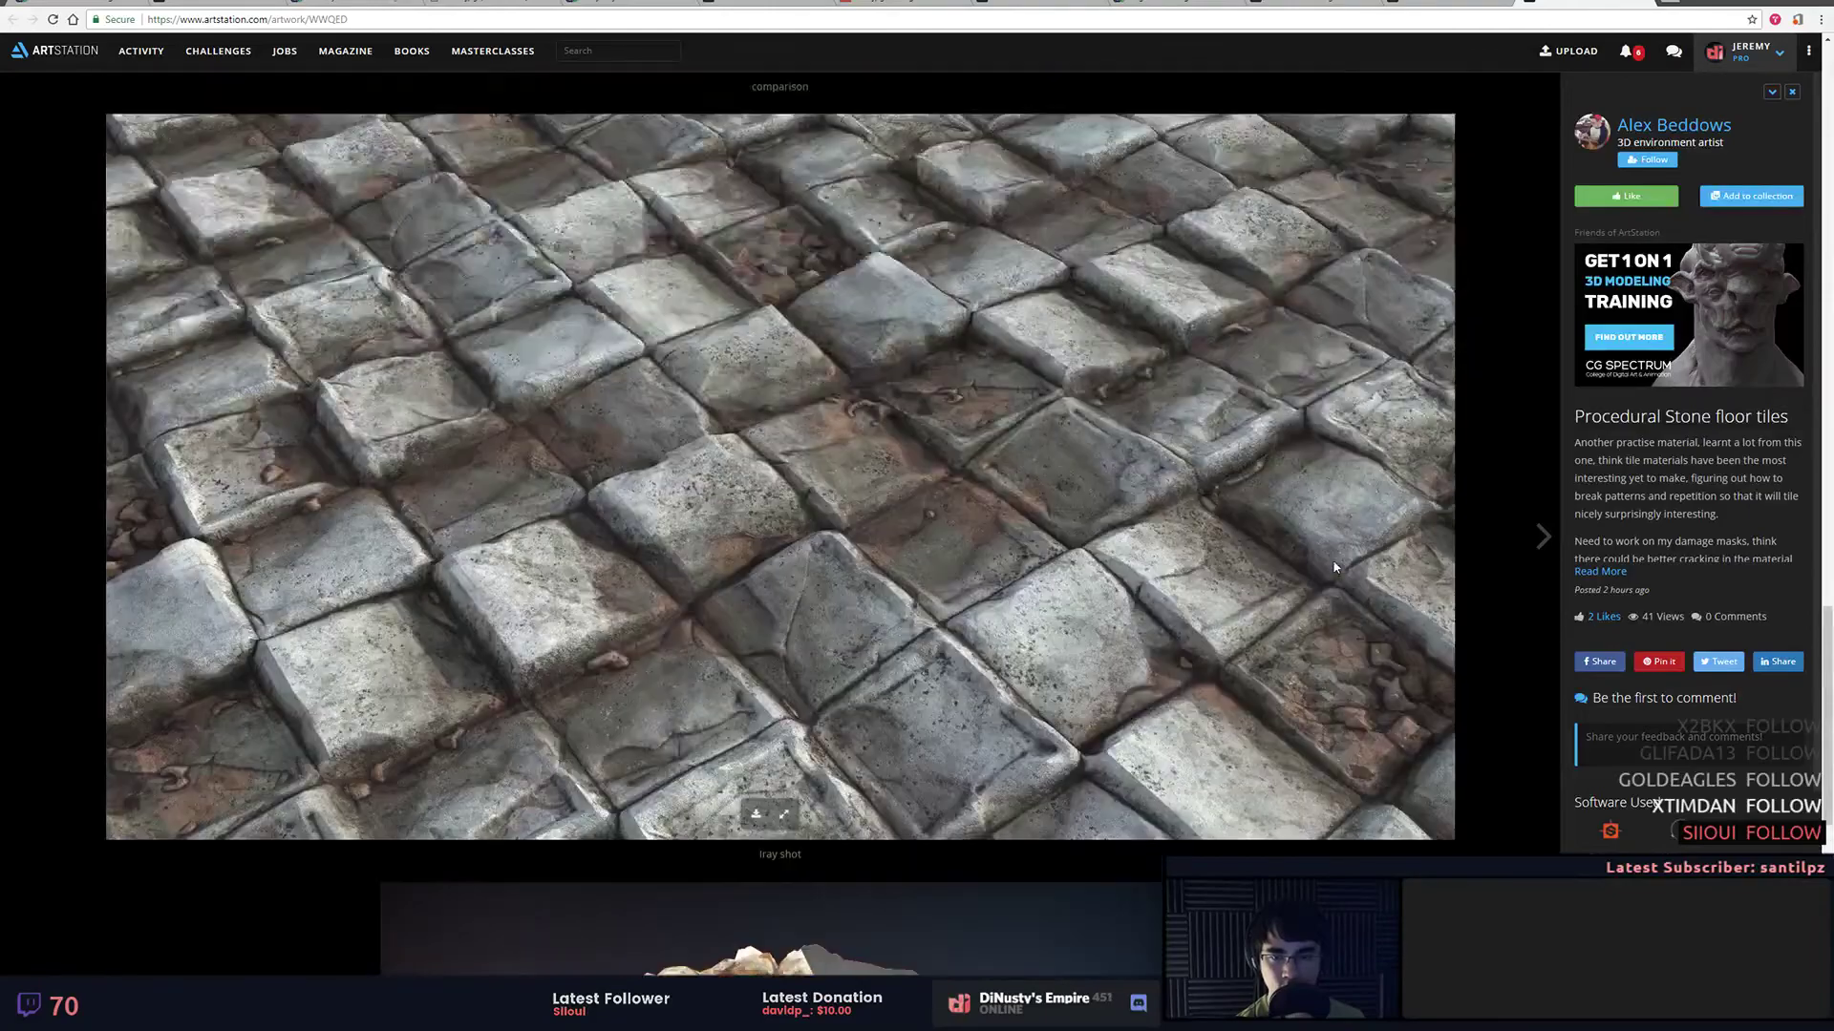
{"action": "scroll", "coordinate": [1334, 567], "scroll_direction": "up", "scroll_amount": 3}
{"action": "scroll", "coordinate": [1333, 553], "scroll_direction": "down", "scroll_amount": 7}
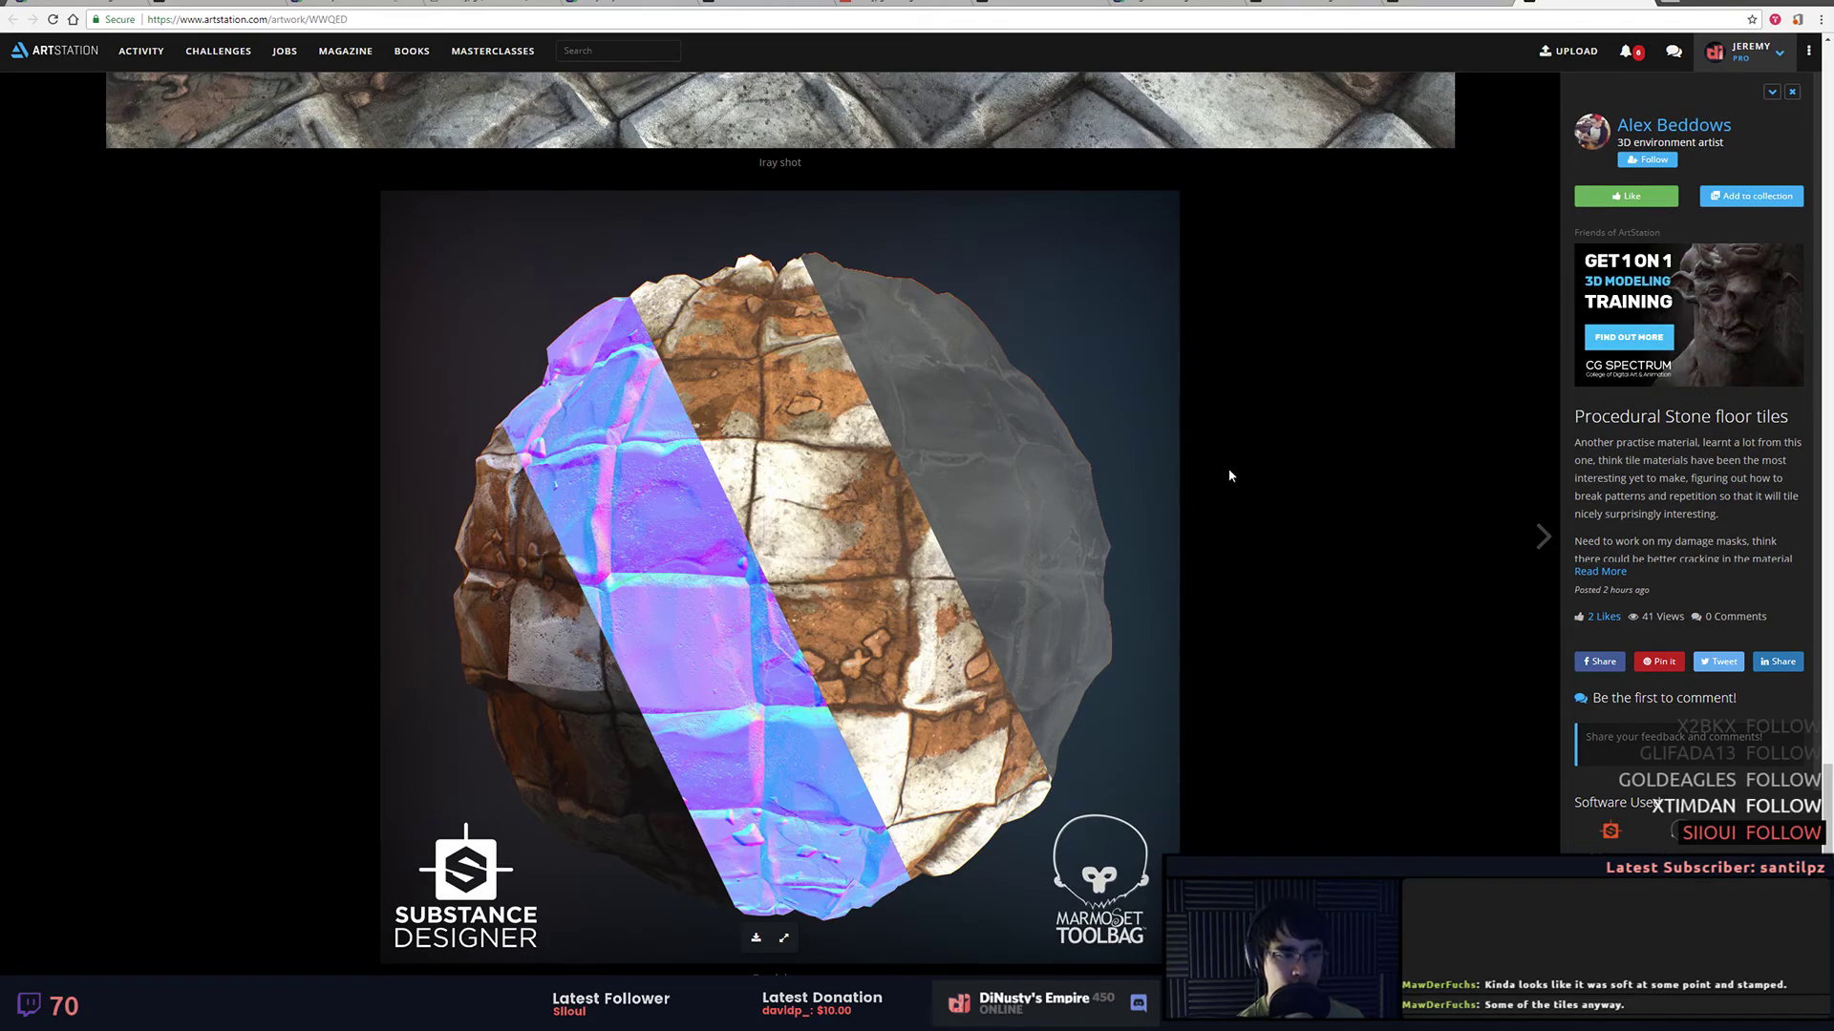
{"action": "scroll", "coordinate": [1318, 573], "scroll_direction": "up", "scroll_amount": 4}
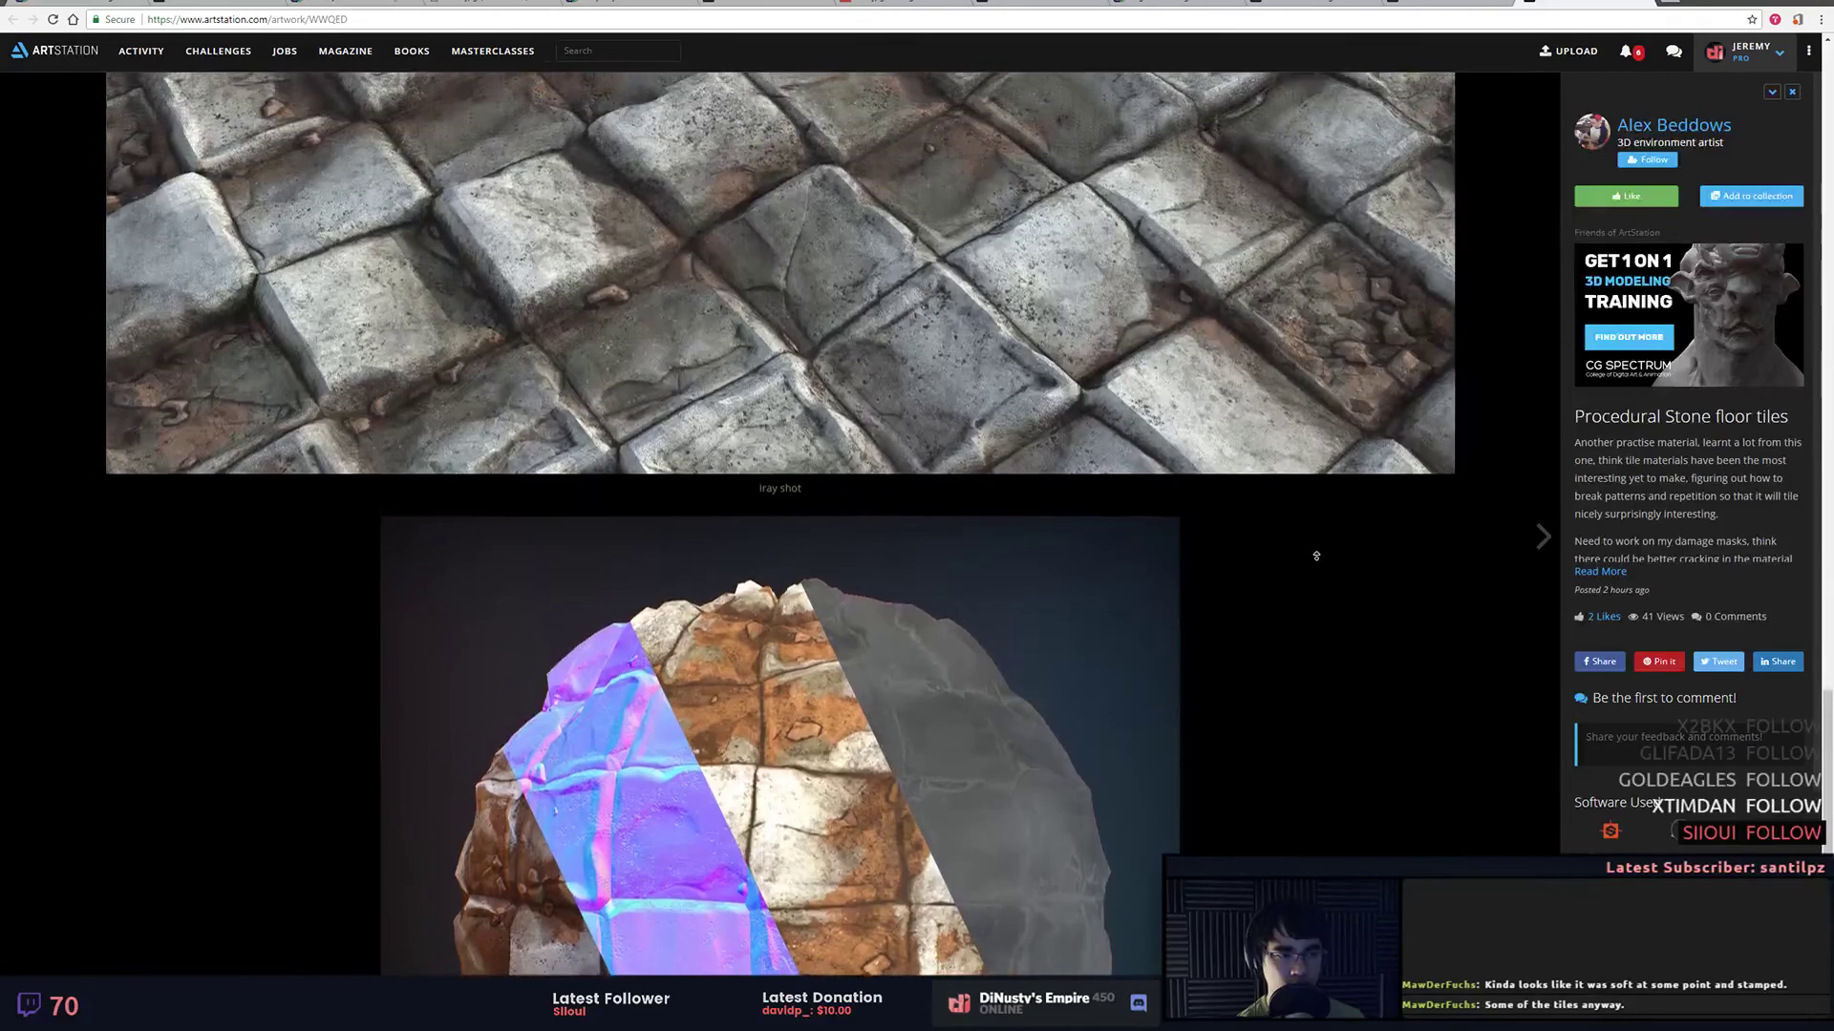
{"action": "scroll", "coordinate": [1316, 556], "scroll_direction": "up", "scroll_amount": 2}
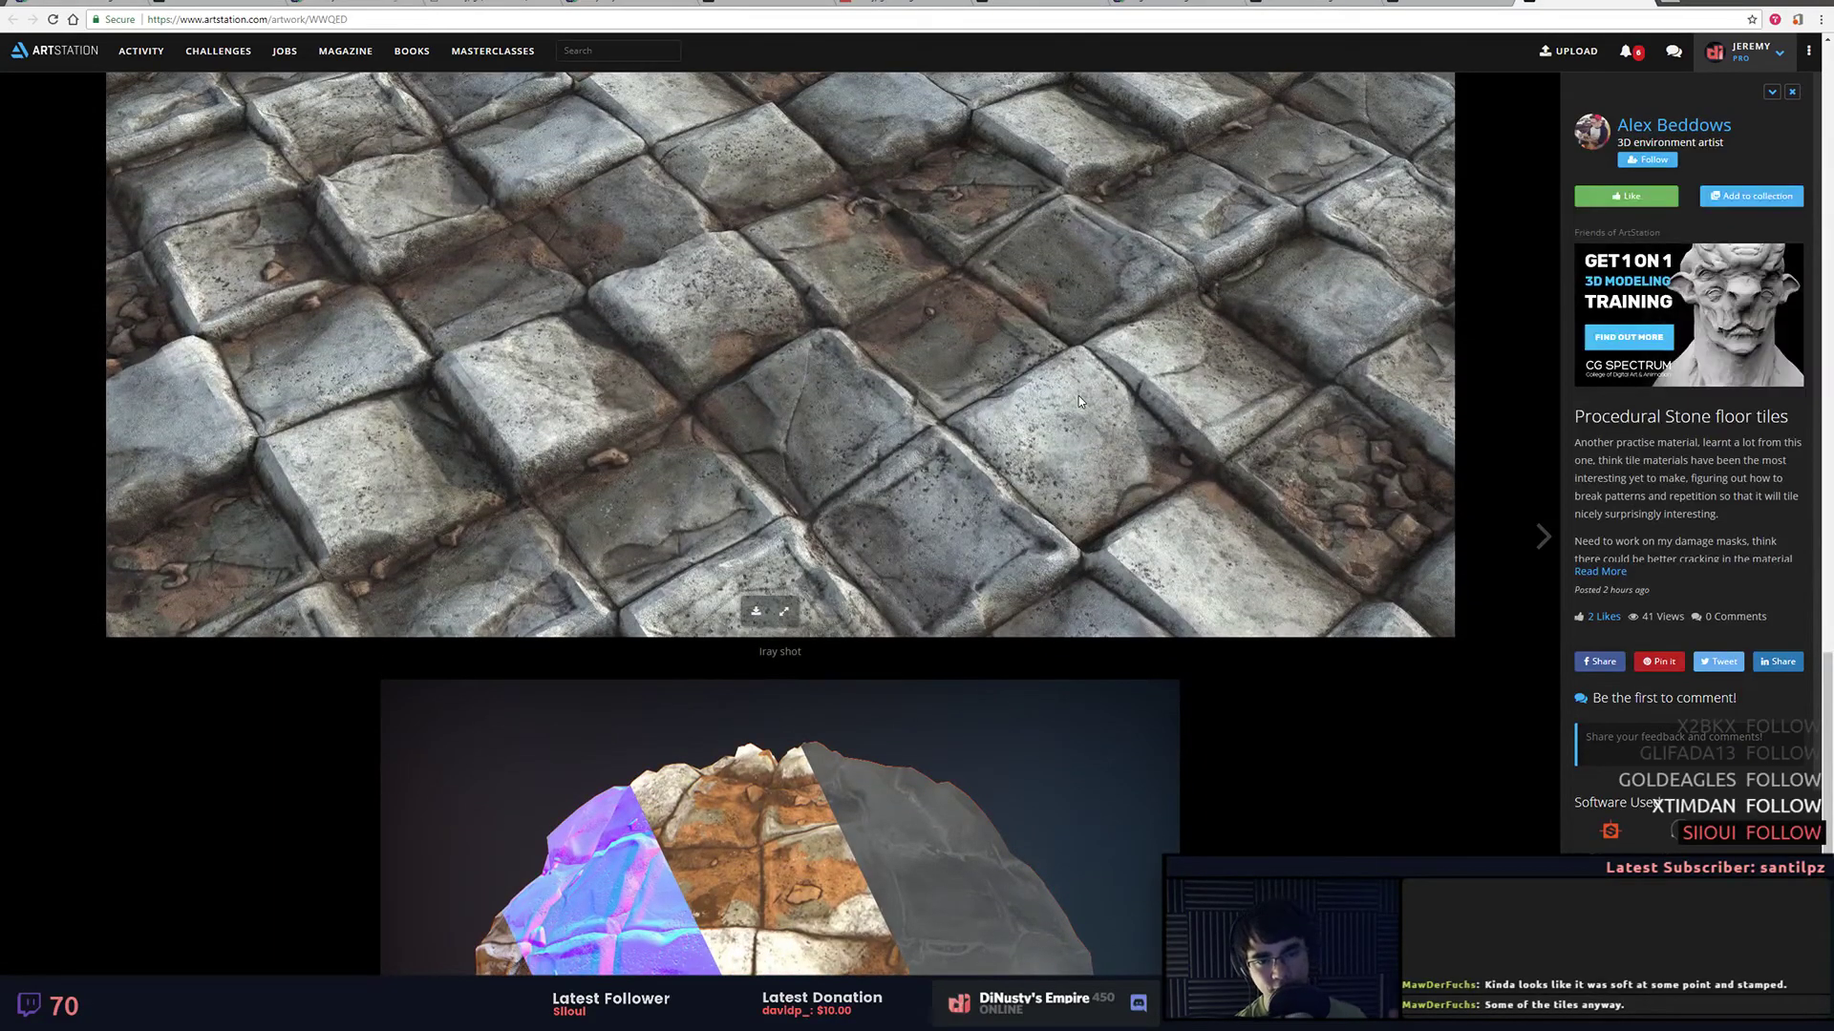
{"action": "scroll", "coordinate": [1073, 374], "scroll_direction": "up", "scroll_amount": 3}
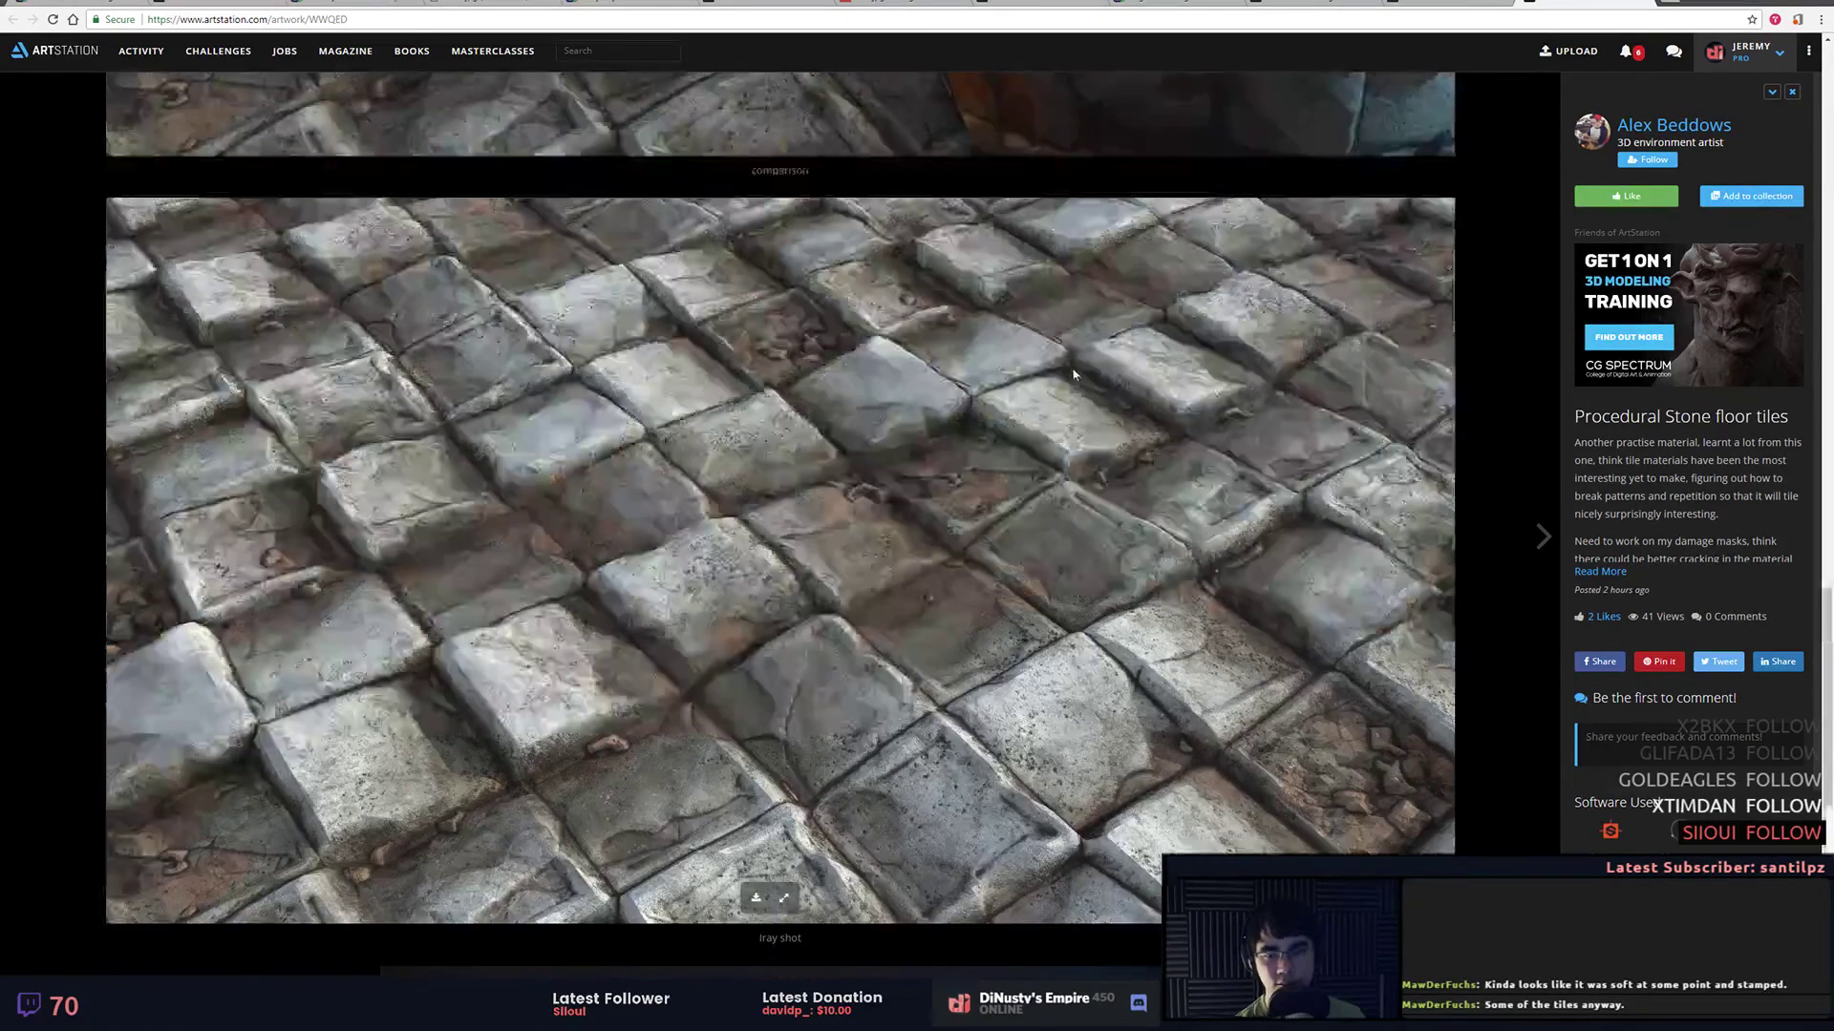
{"action": "scroll", "coordinate": [1068, 363], "scroll_direction": "down", "scroll_amount": 5}
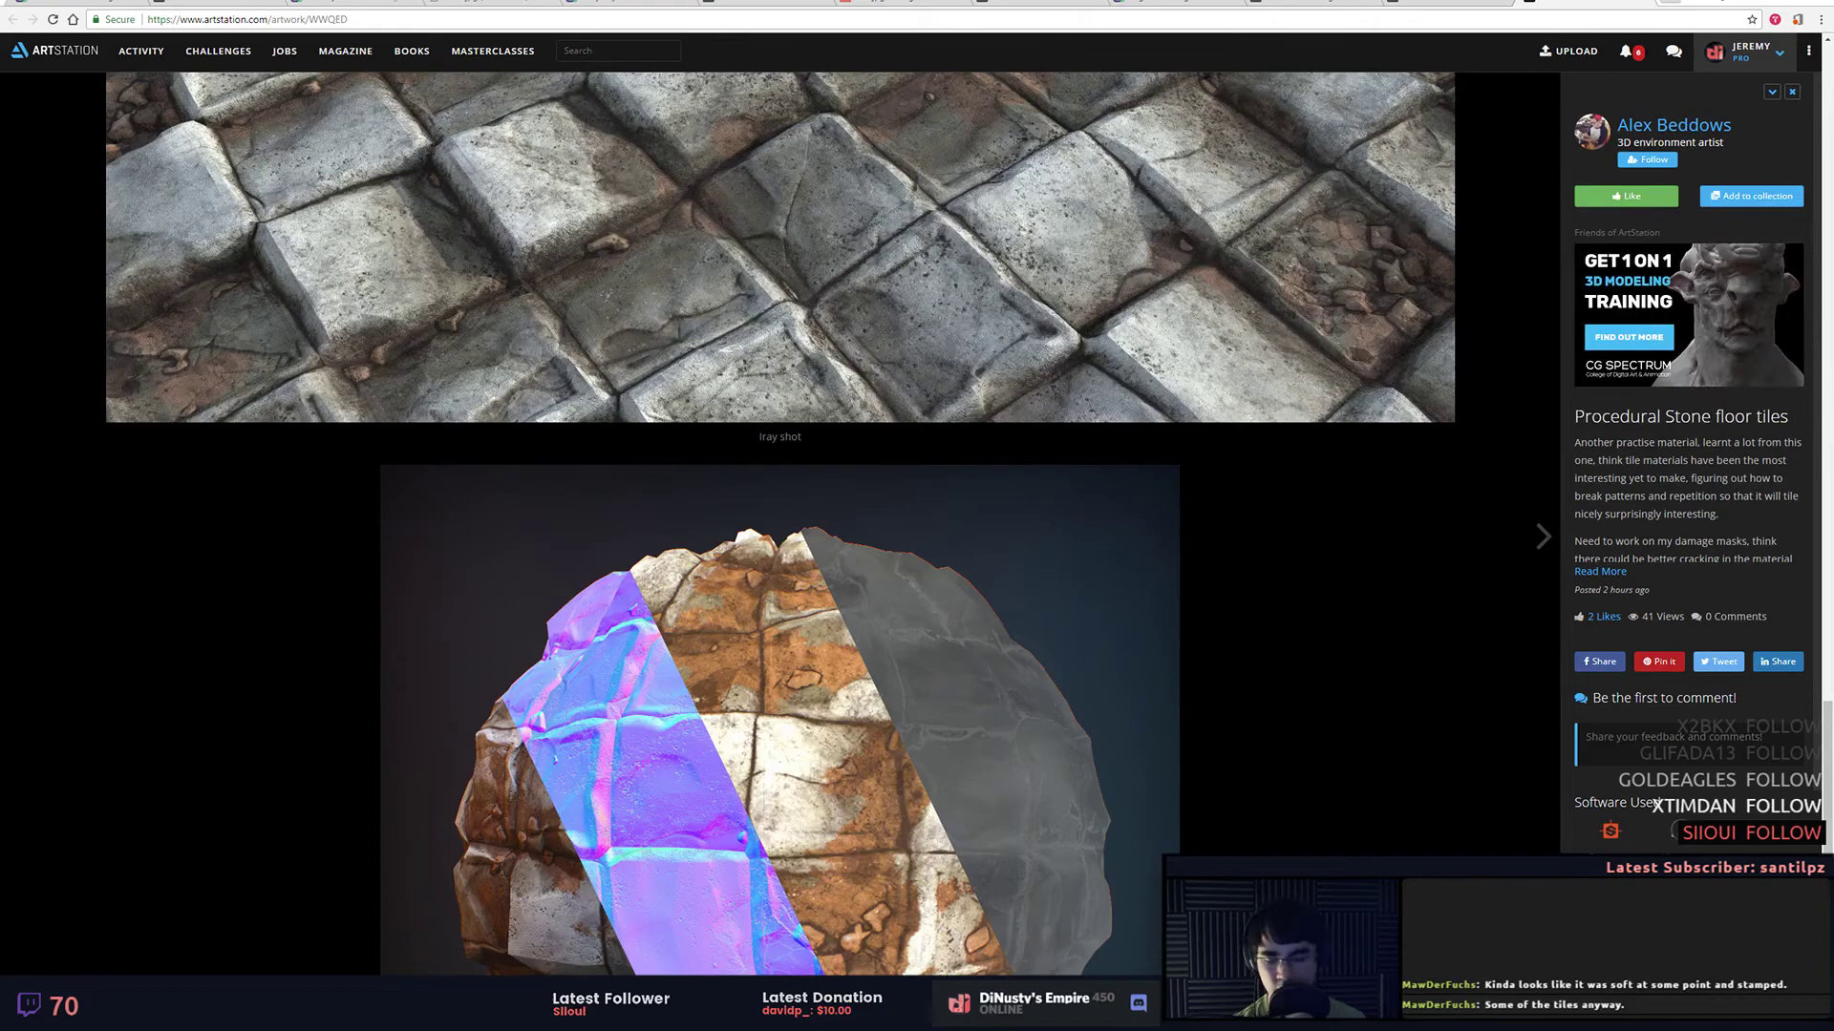
Step: Launch Substance Designer and open the recent Studies.sbs package
{"action": "key", "text": "super"}
{"action": "type", "text": "sub"}
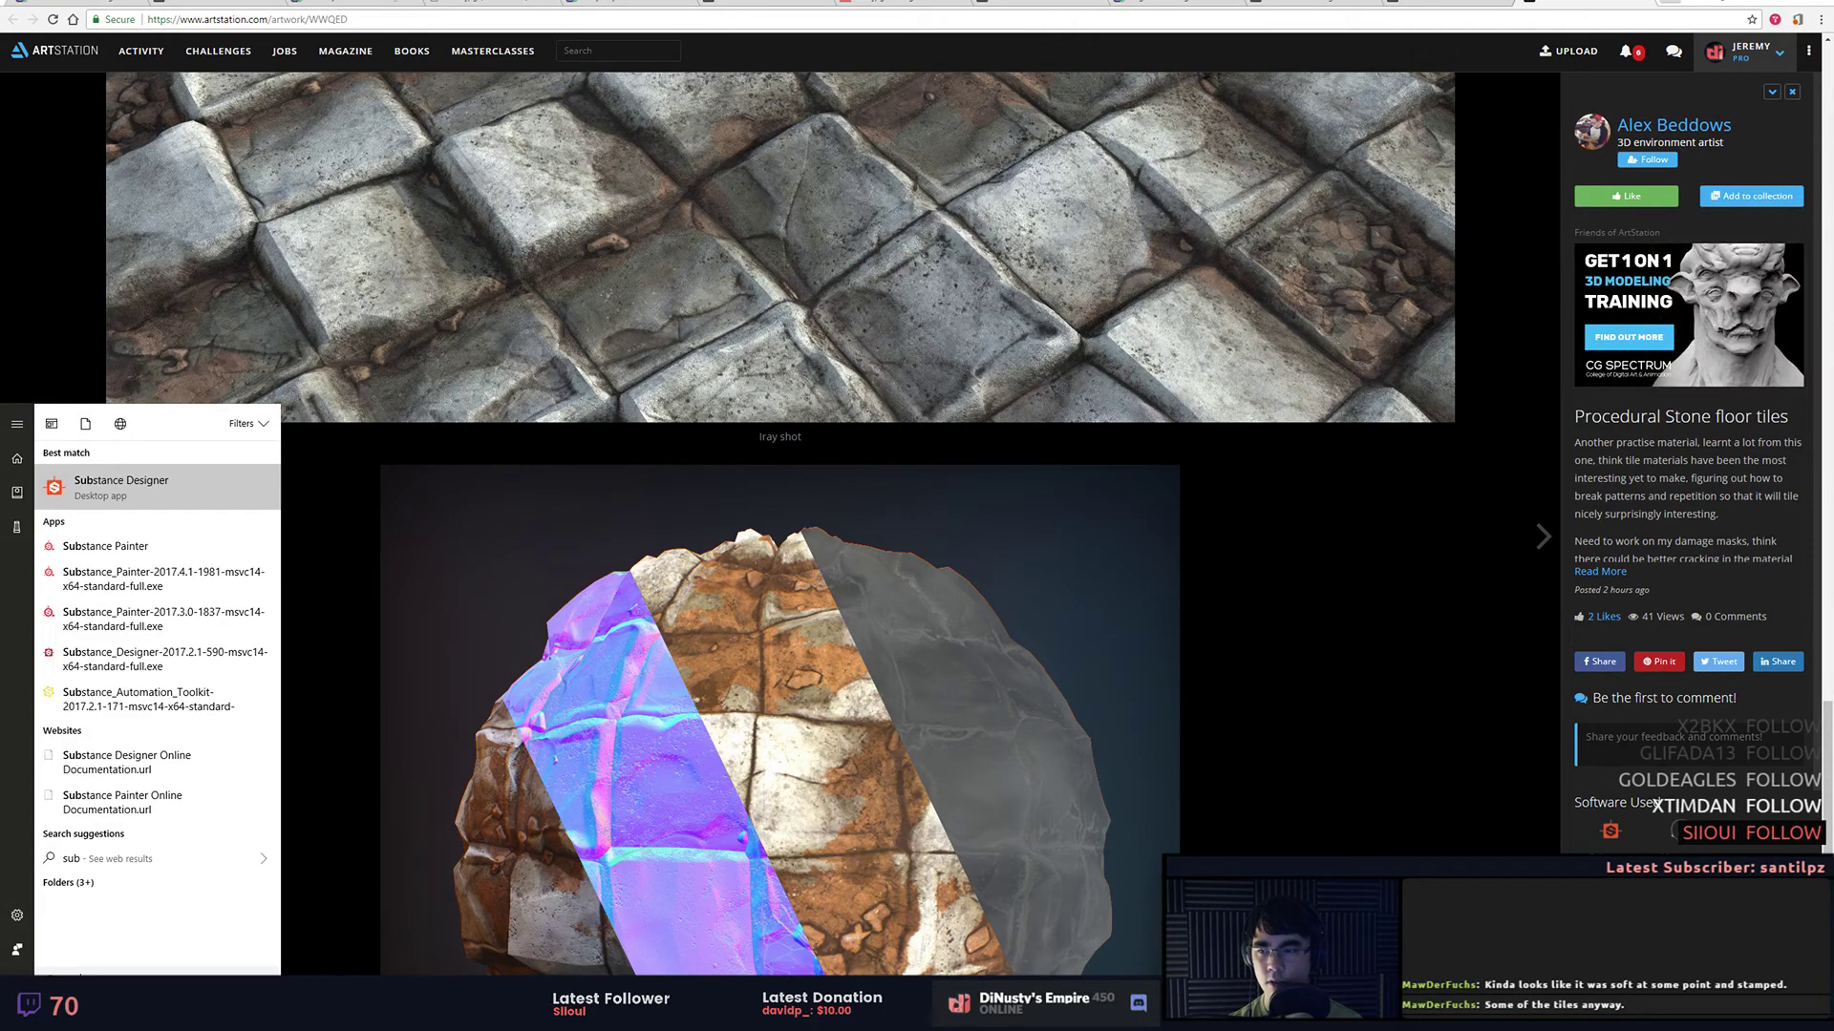
{"action": "key", "text": "Return"}
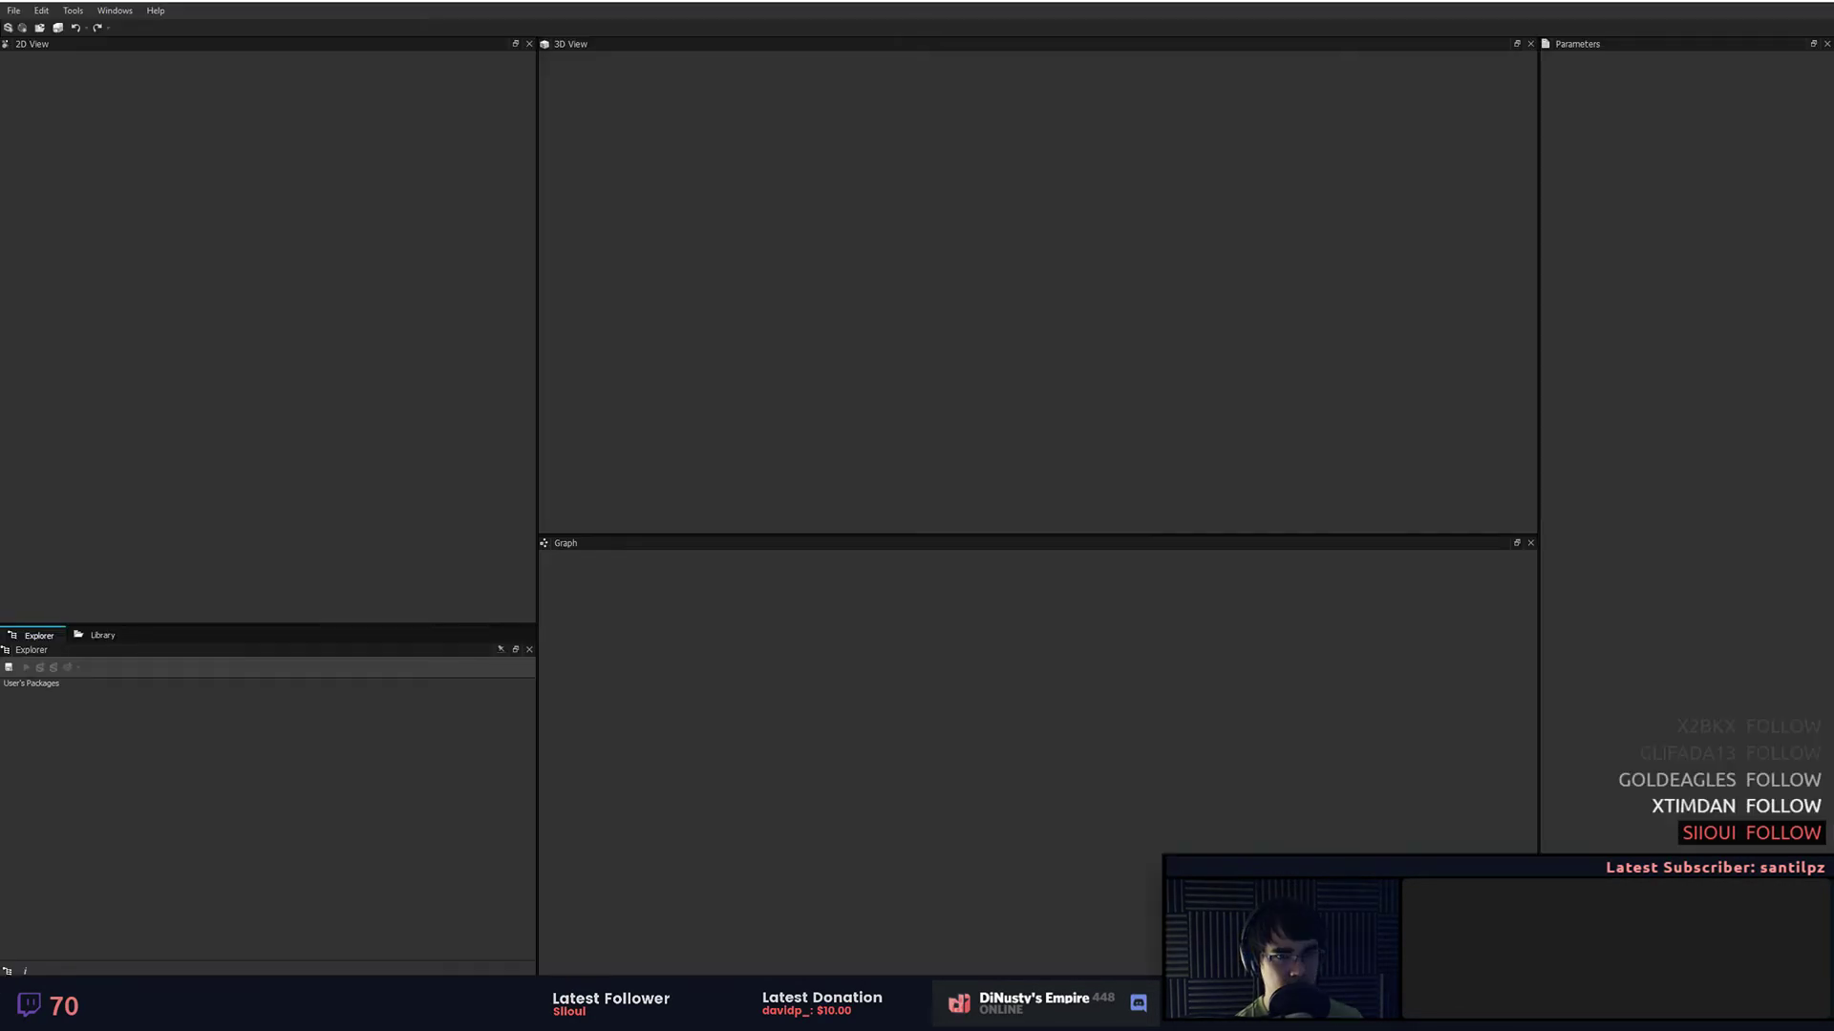
{"action": "left_click", "coordinate": [14, 11]}
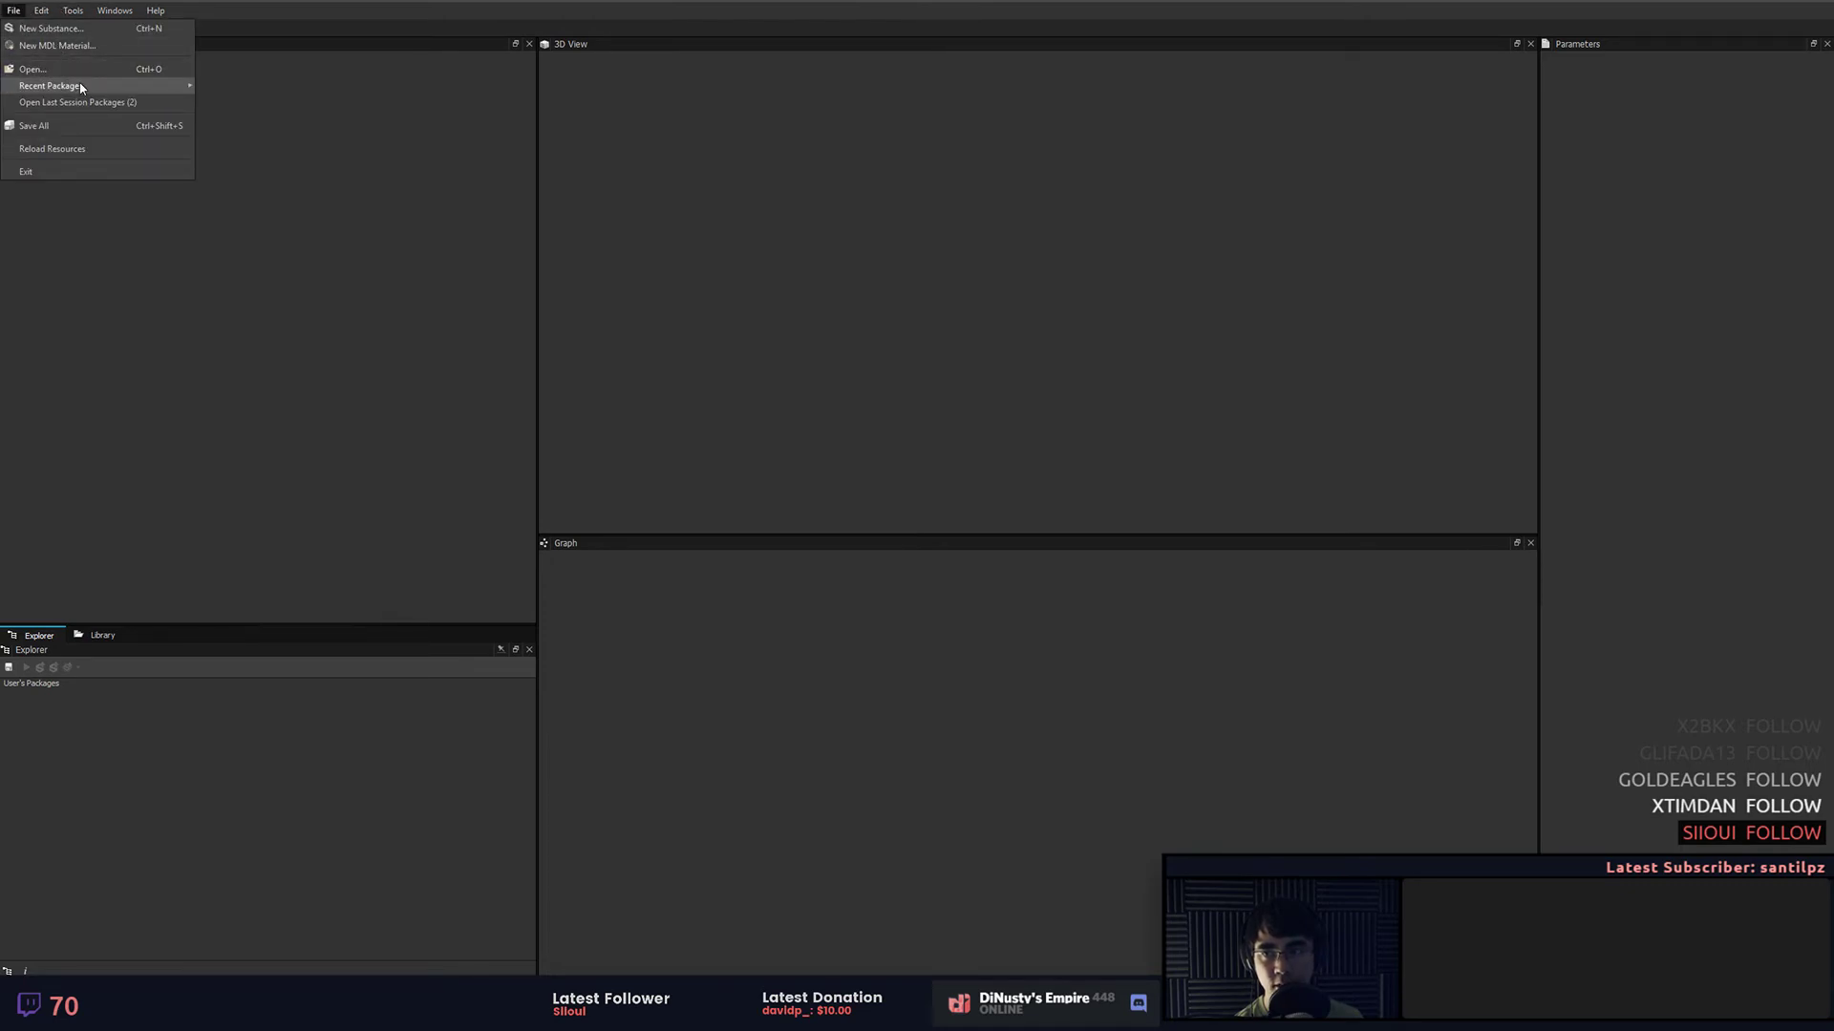
{"action": "mouse_move", "coordinate": [79, 86]}
{"action": "left_click", "coordinate": [270, 86]}
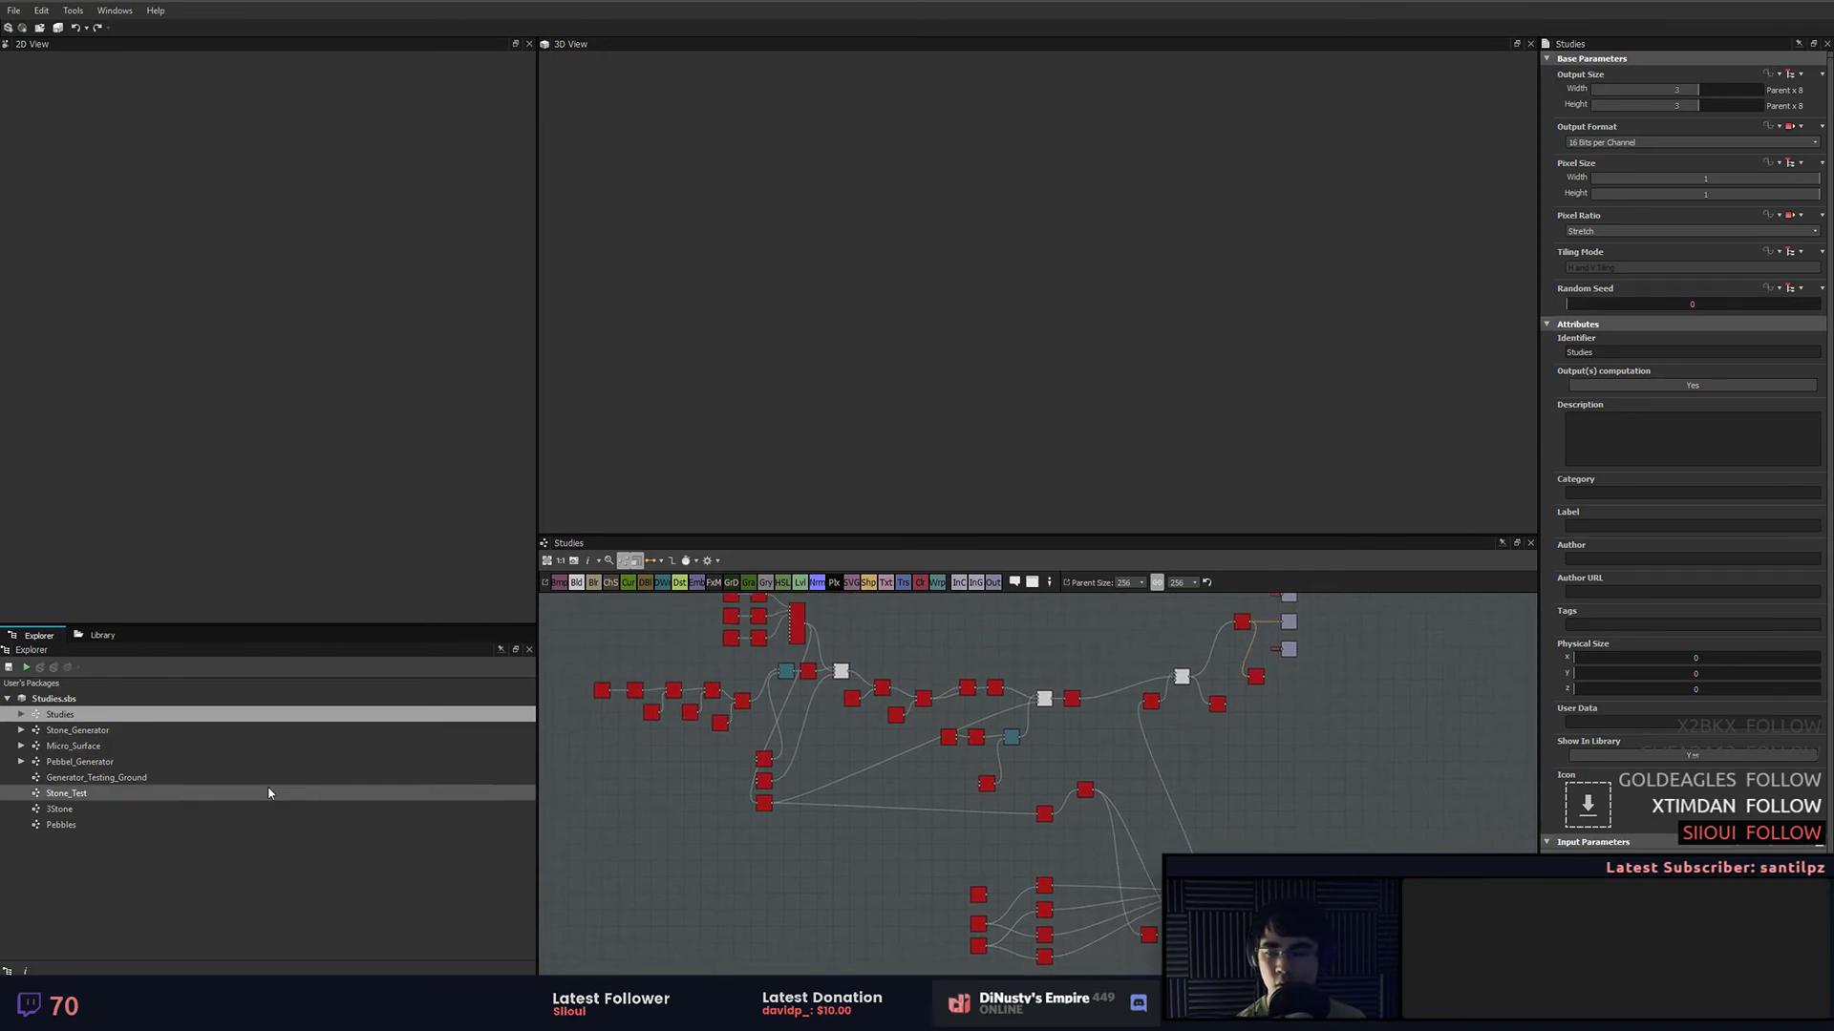
Step: Check the Stone_Test graph, open Generator_Testing_Ground instead and show its Base Material node's base colour in the 2D view
{"action": "left_click", "coordinate": [127, 795]}
{"action": "double_click", "coordinate": [120, 799]}
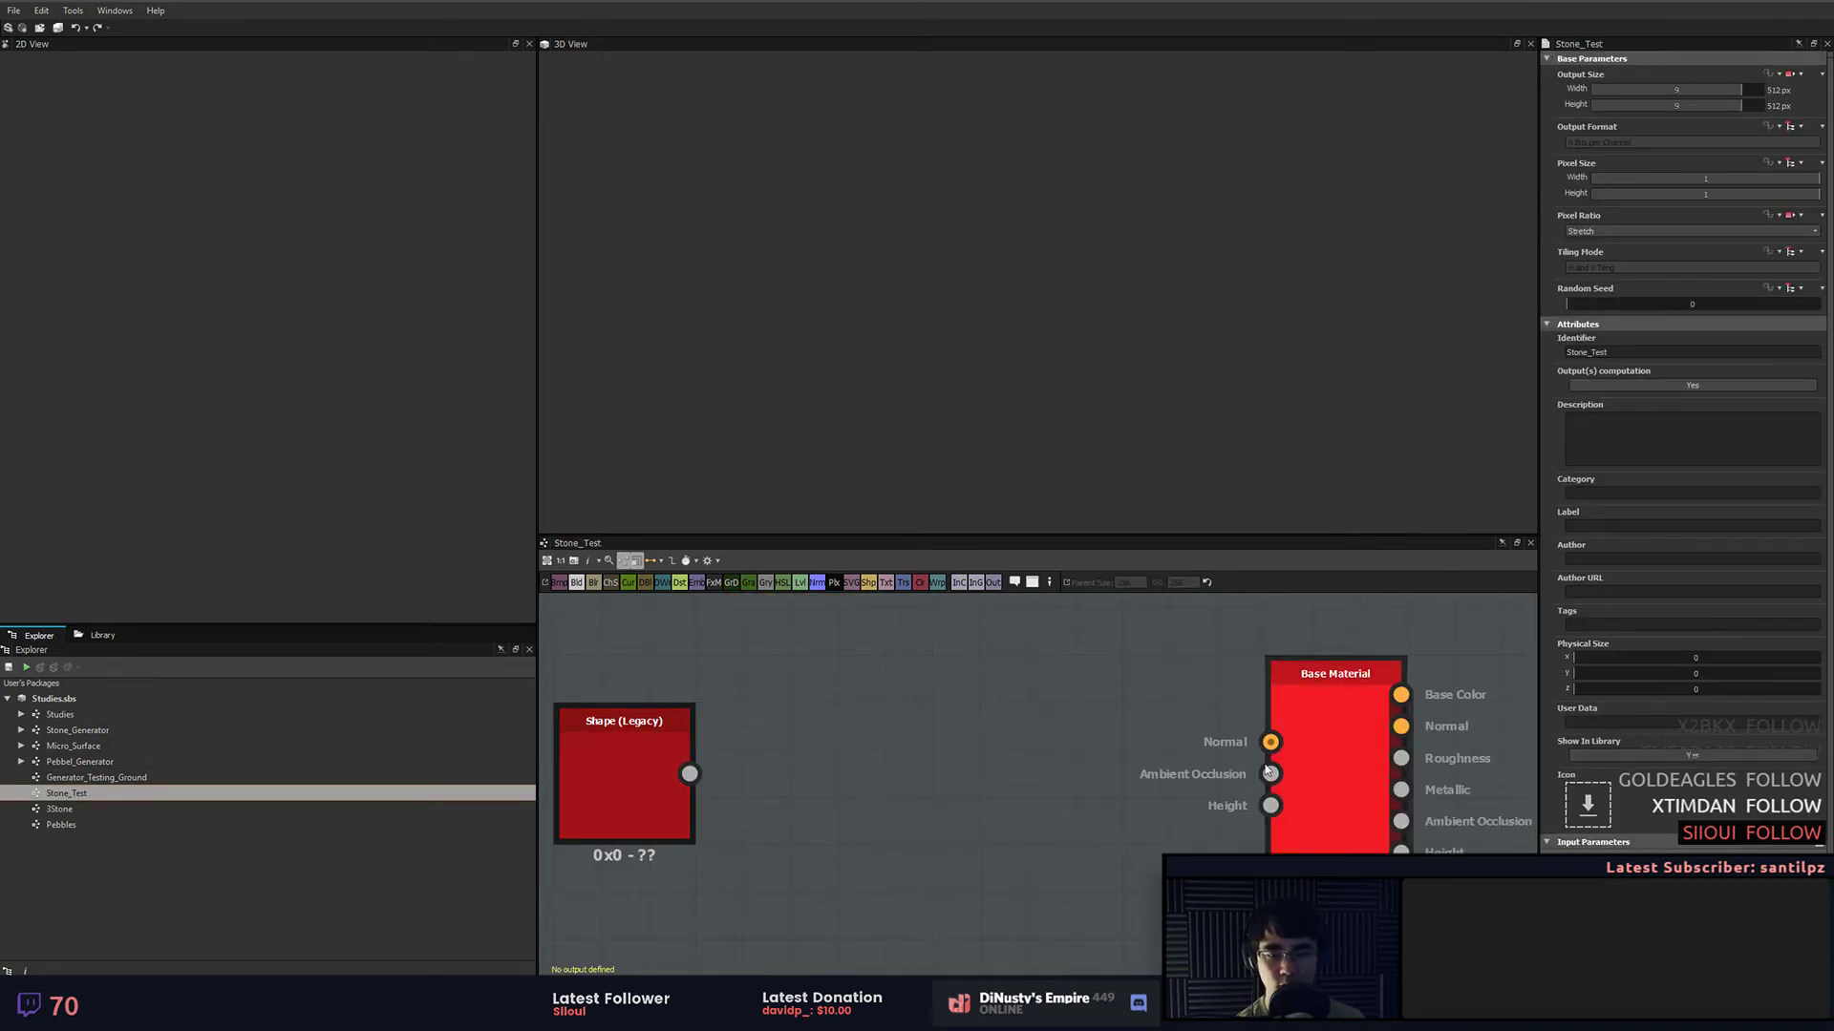
{"action": "left_click", "coordinate": [163, 780]}
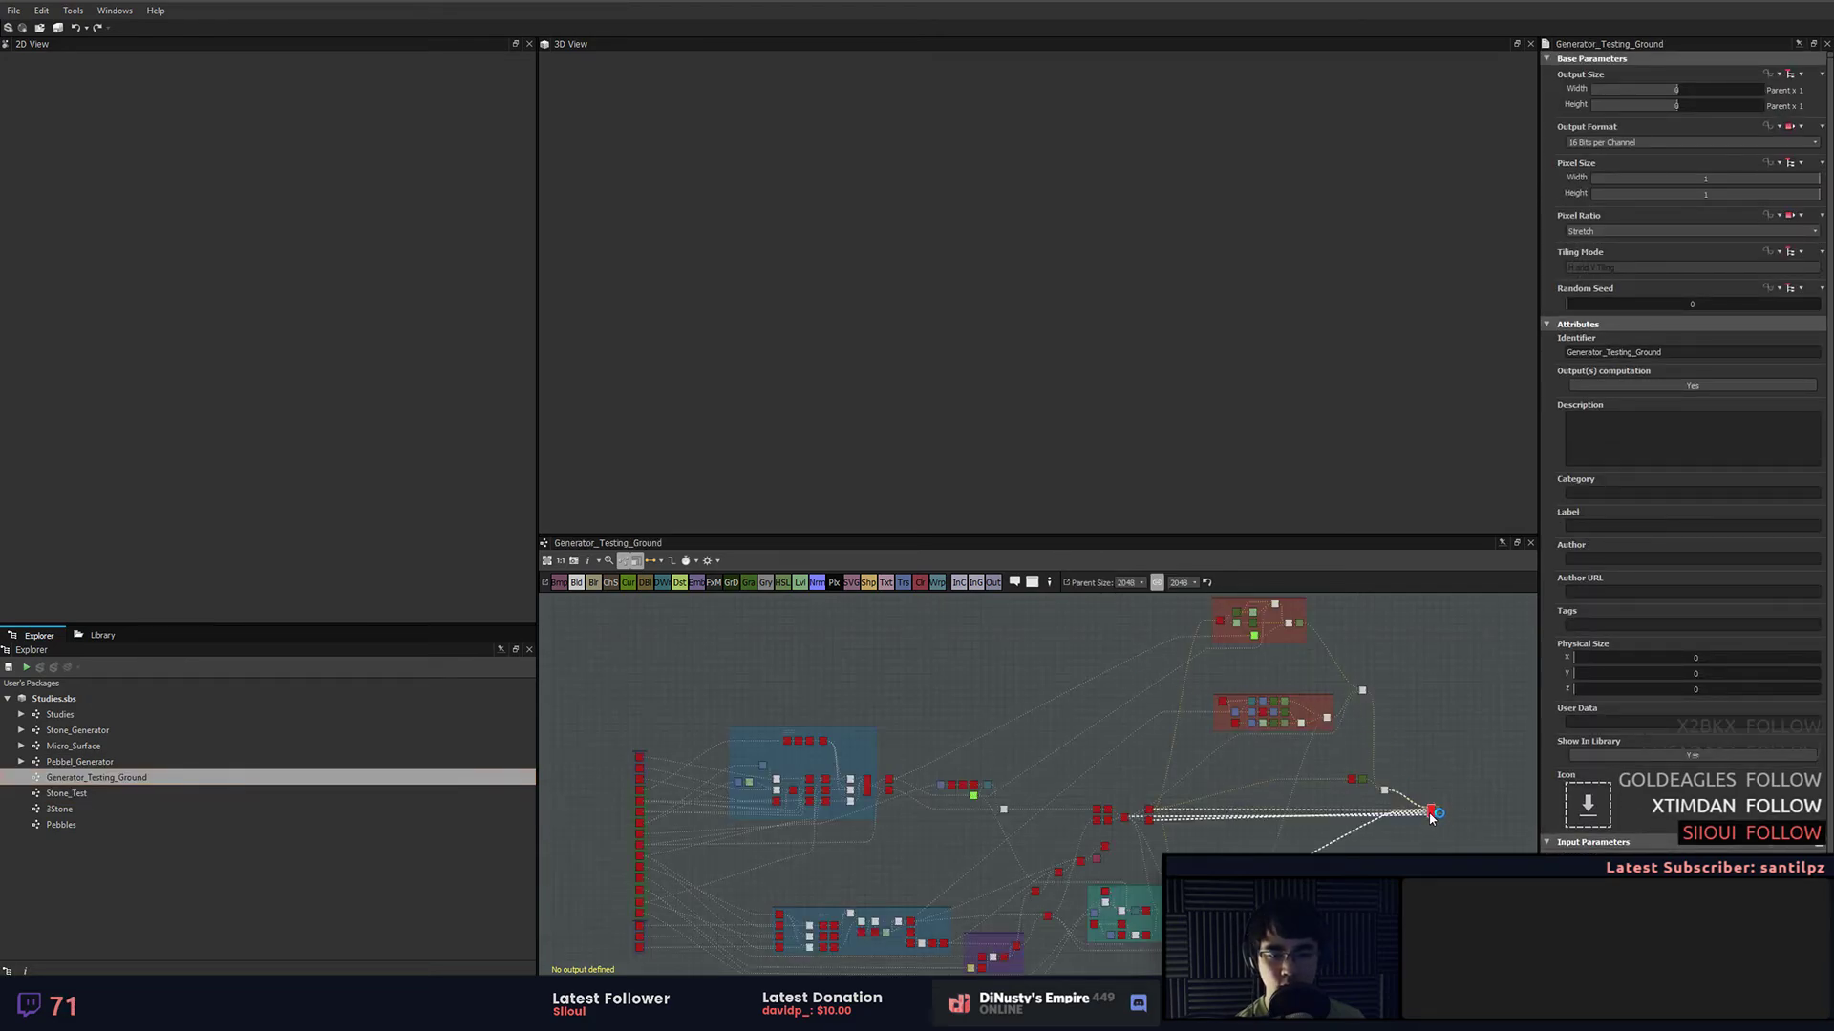
{"action": "left_click", "coordinate": [1431, 814]}
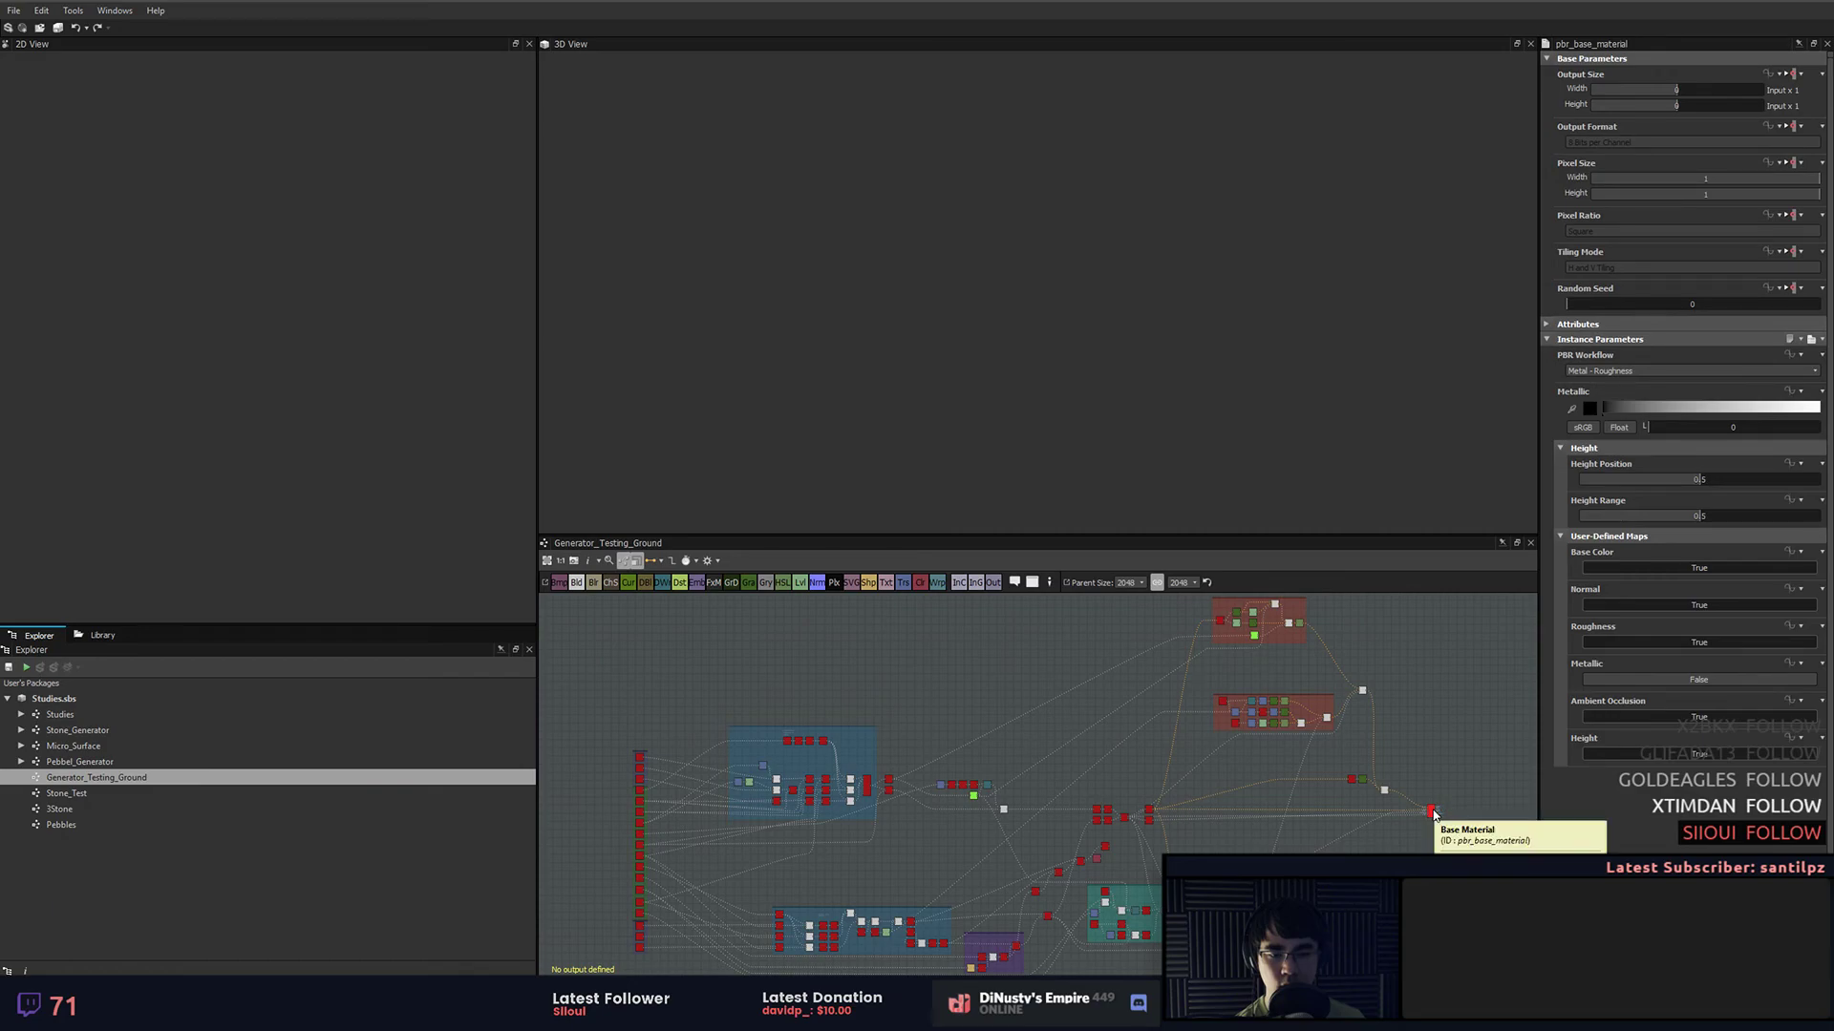
{"action": "double_click", "coordinate": [1431, 814]}
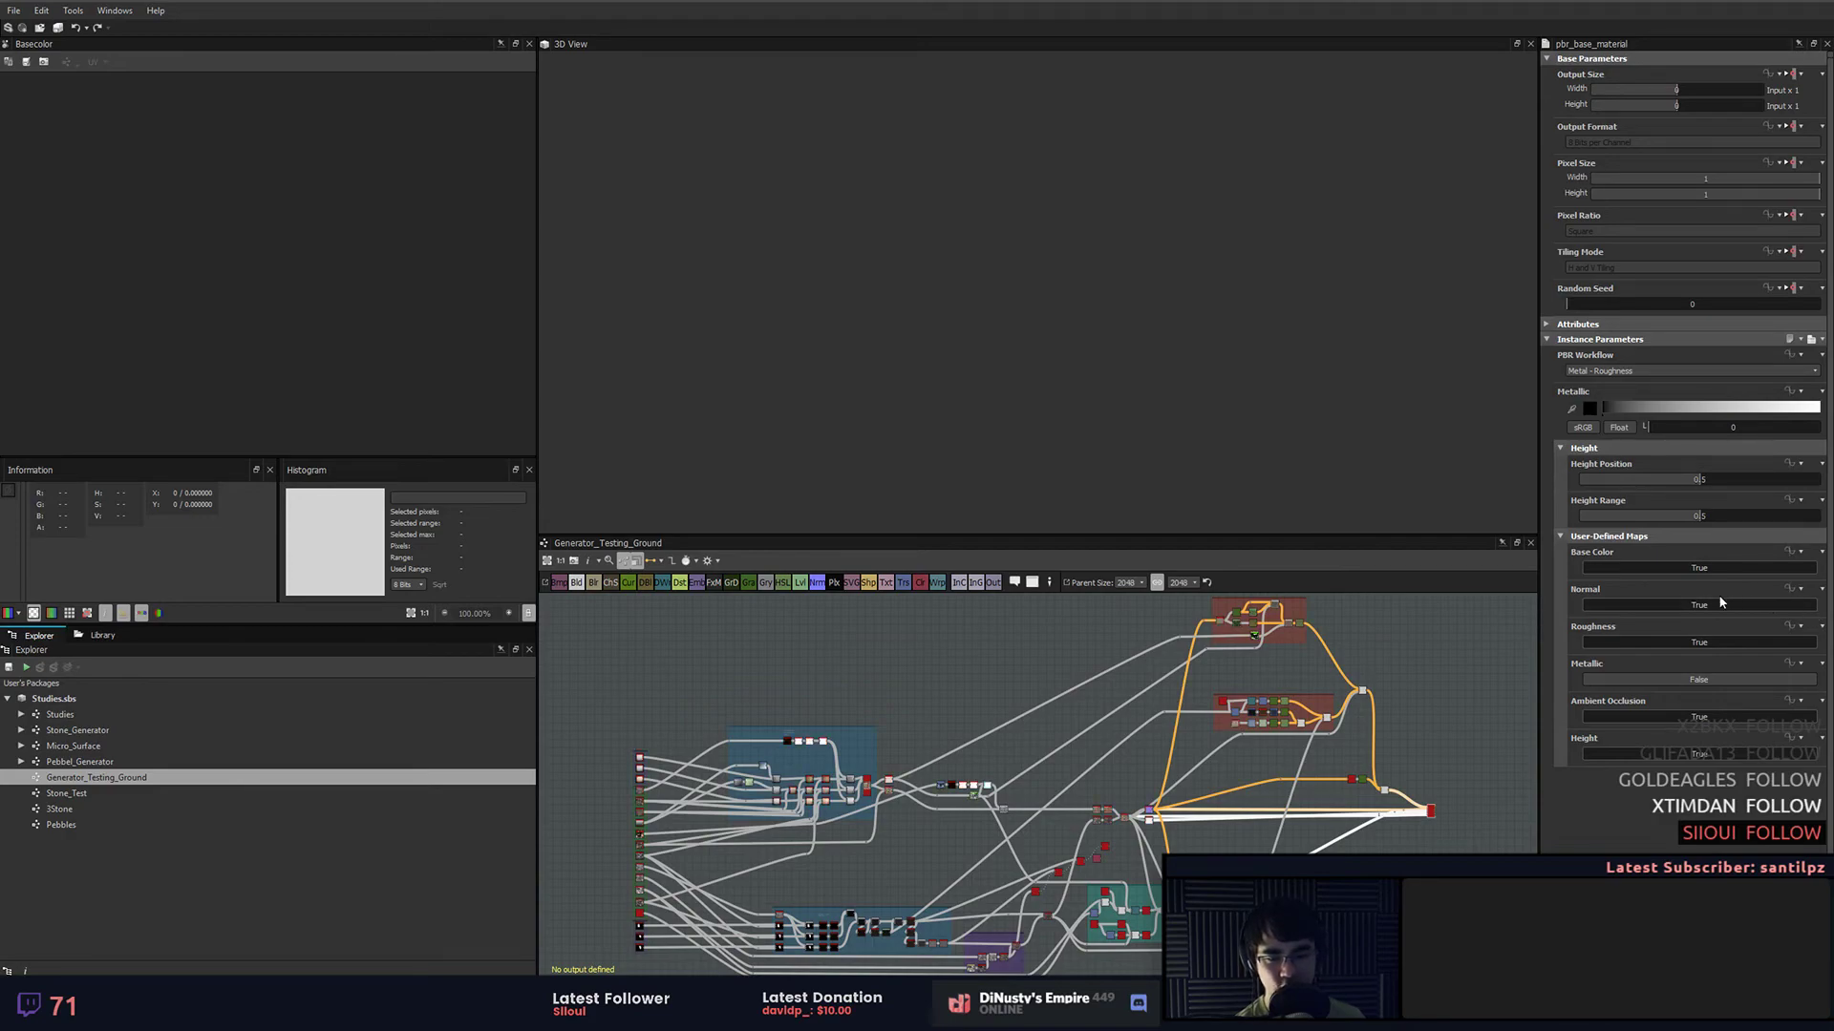
Step: Show the Base Material node of Generator_Testing_Ground in the 3D view
{"action": "left_click_drag", "start_coordinate": [1431, 811], "coordinate": [1100, 375]}
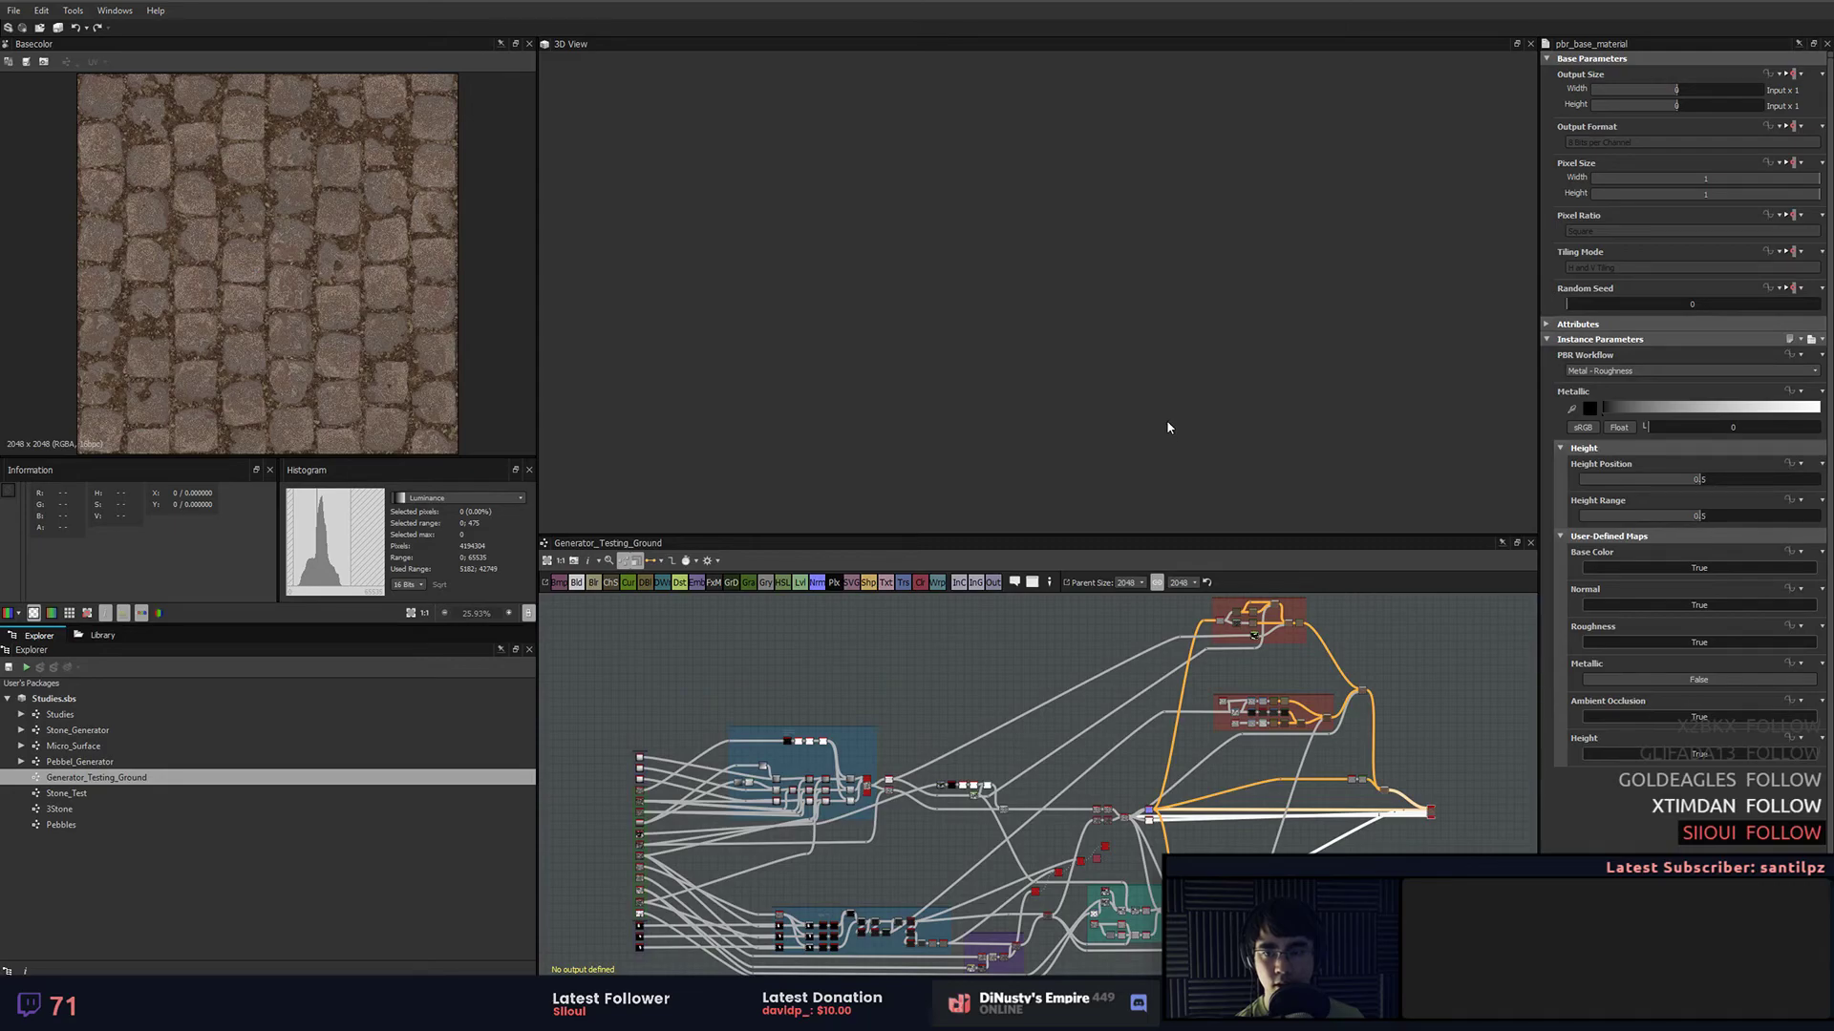
{"action": "left_click", "coordinate": [1434, 817]}
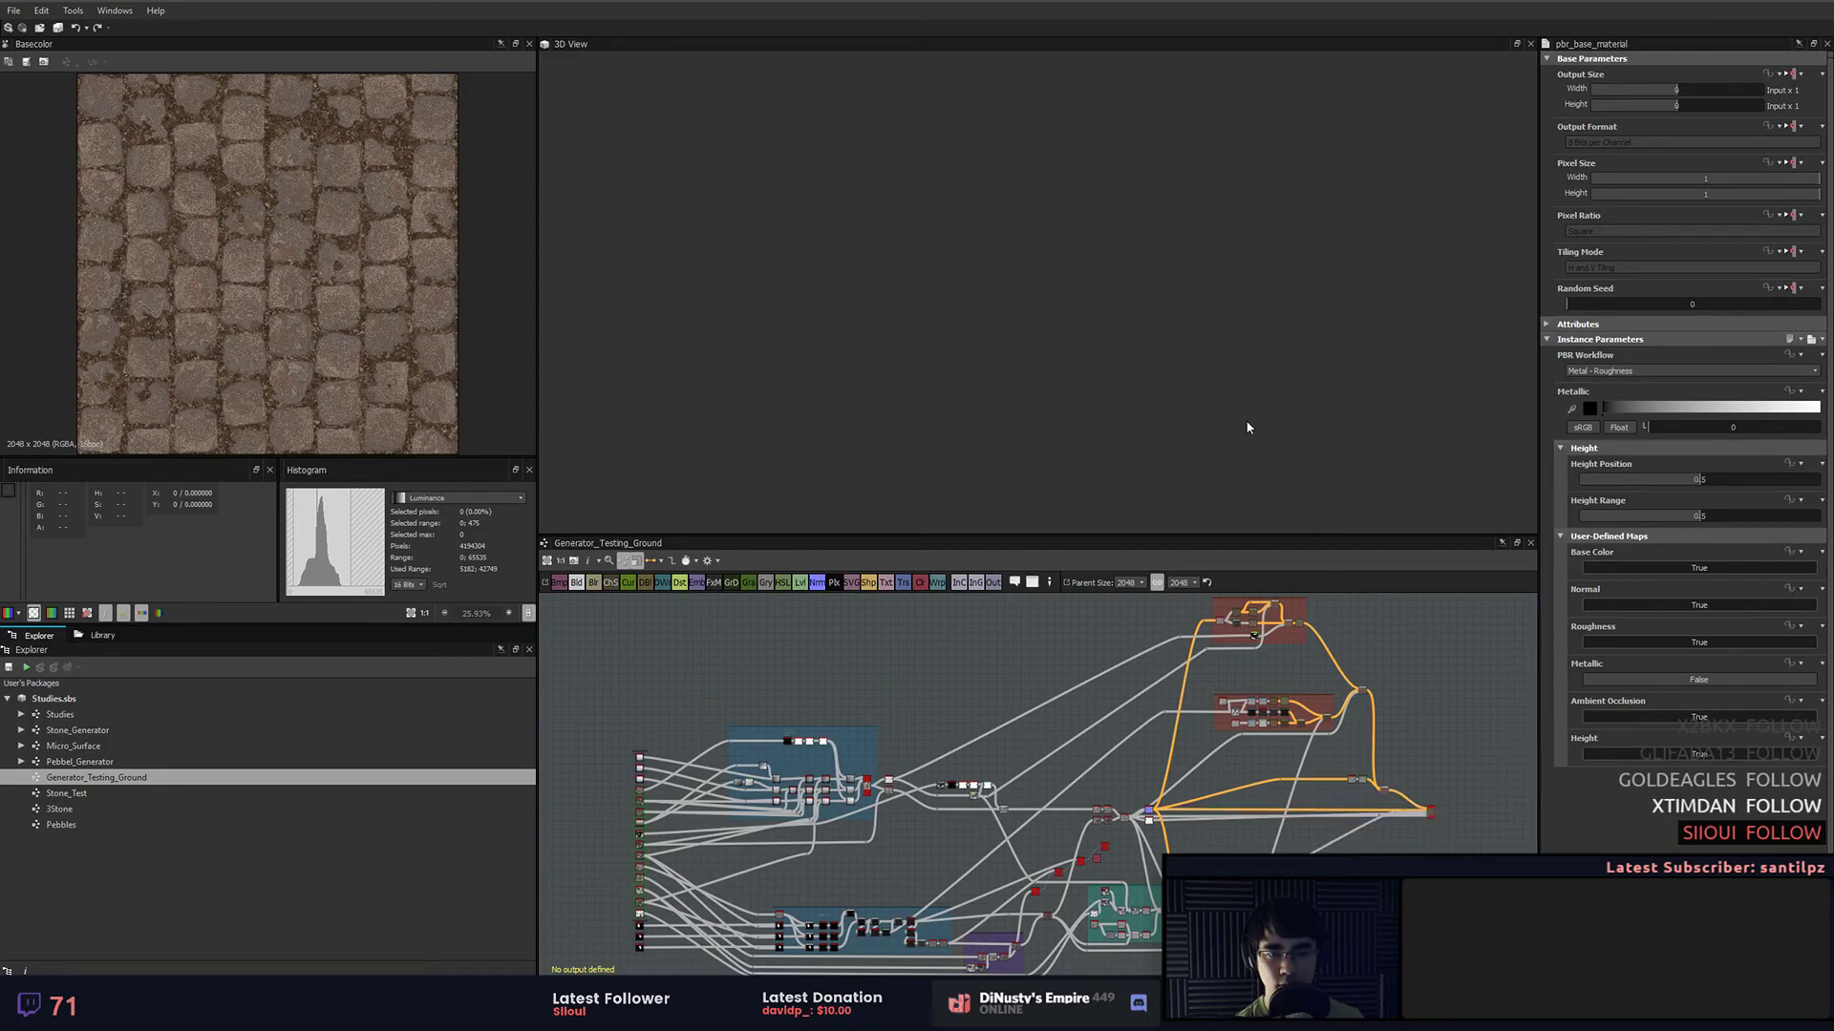
{"action": "right_click", "coordinate": [1431, 814]}
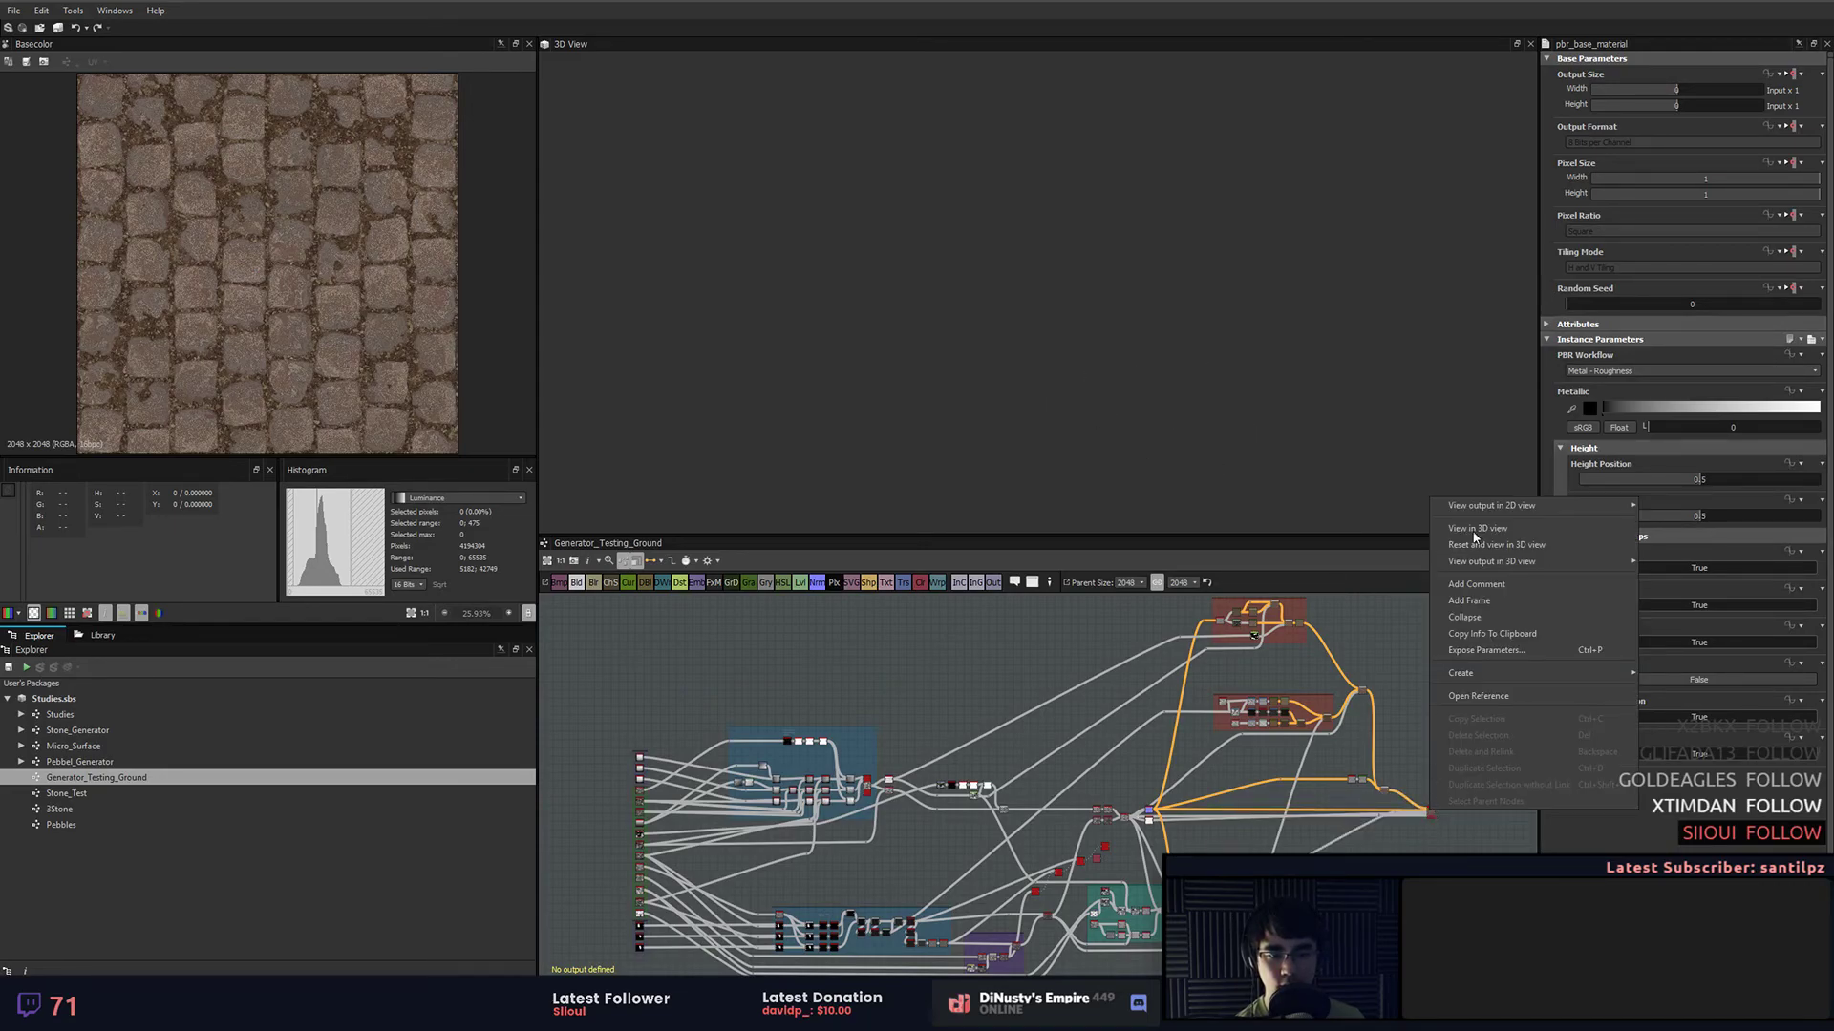
{"action": "left_click", "coordinate": [1463, 519]}
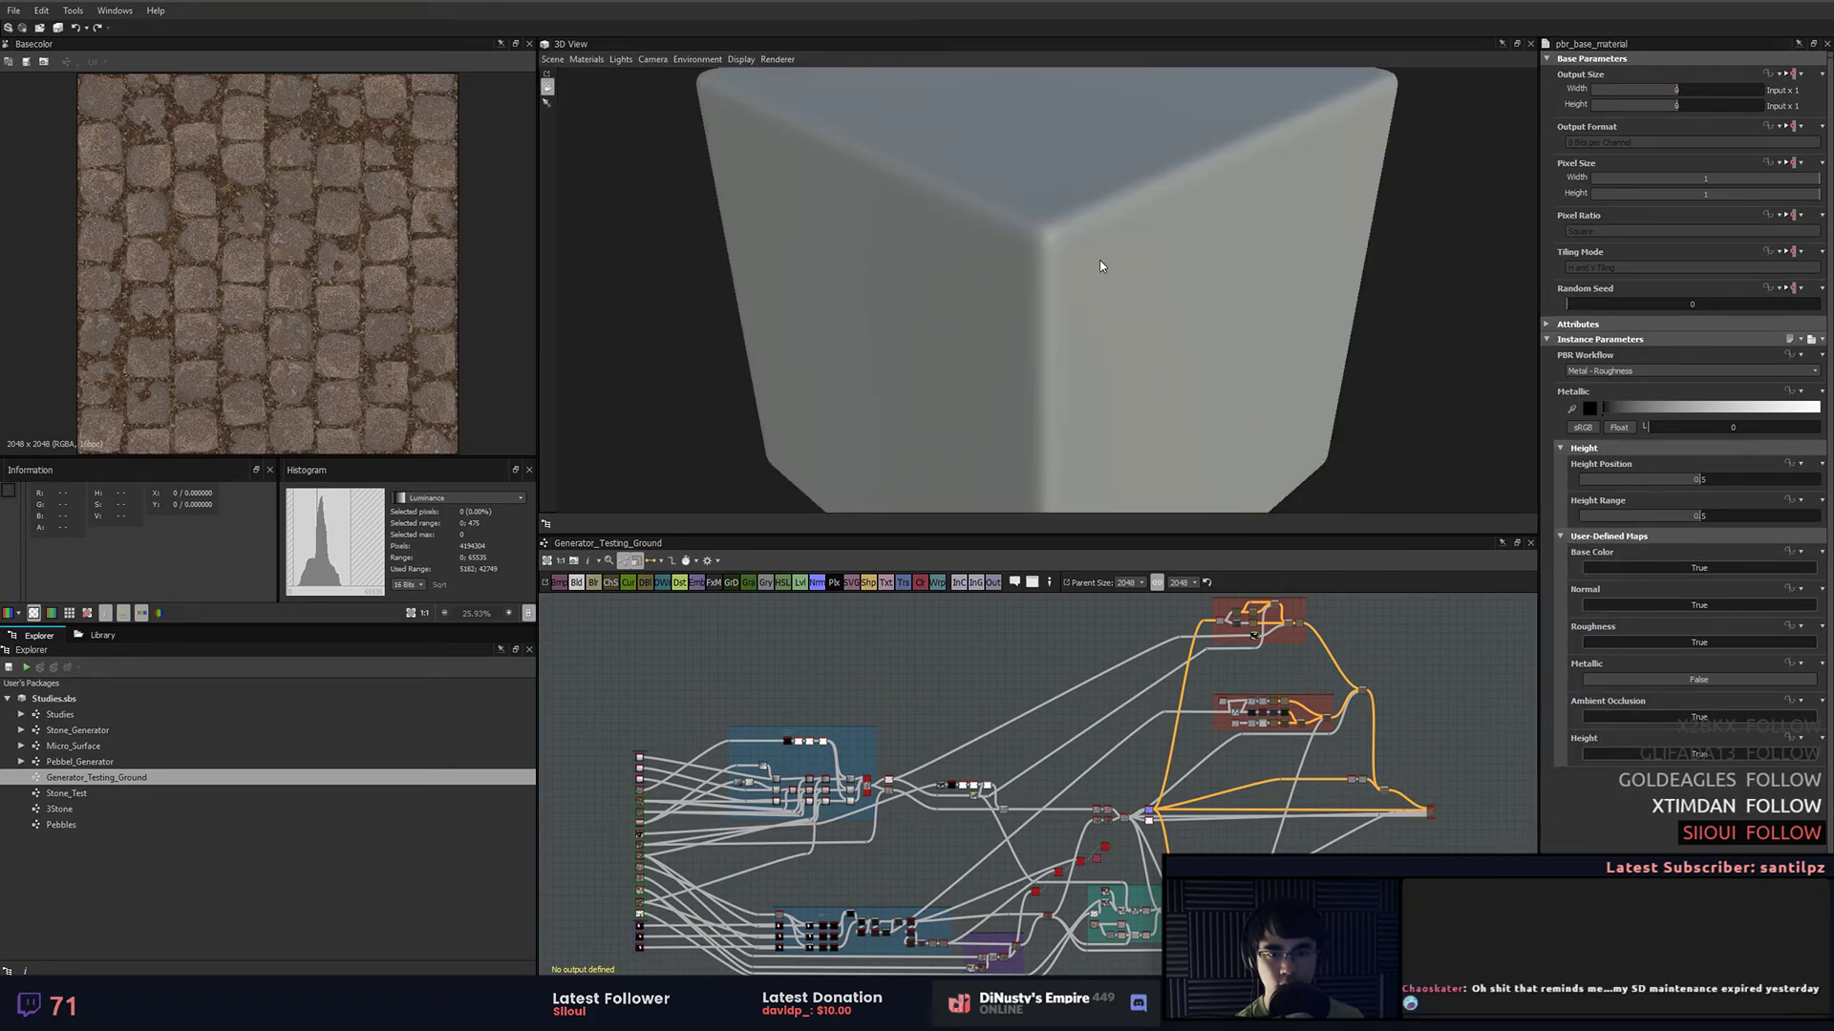
Step: Inspect the cobblestone material on the rounded cube up close and switch the 3D preview mesh to Plane
{"action": "left_click_drag", "start_coordinate": [1125, 324], "coordinate": [1169, 284]}
{"action": "scroll", "coordinate": [1183, 340], "scroll_direction": "up", "scroll_amount": 2}
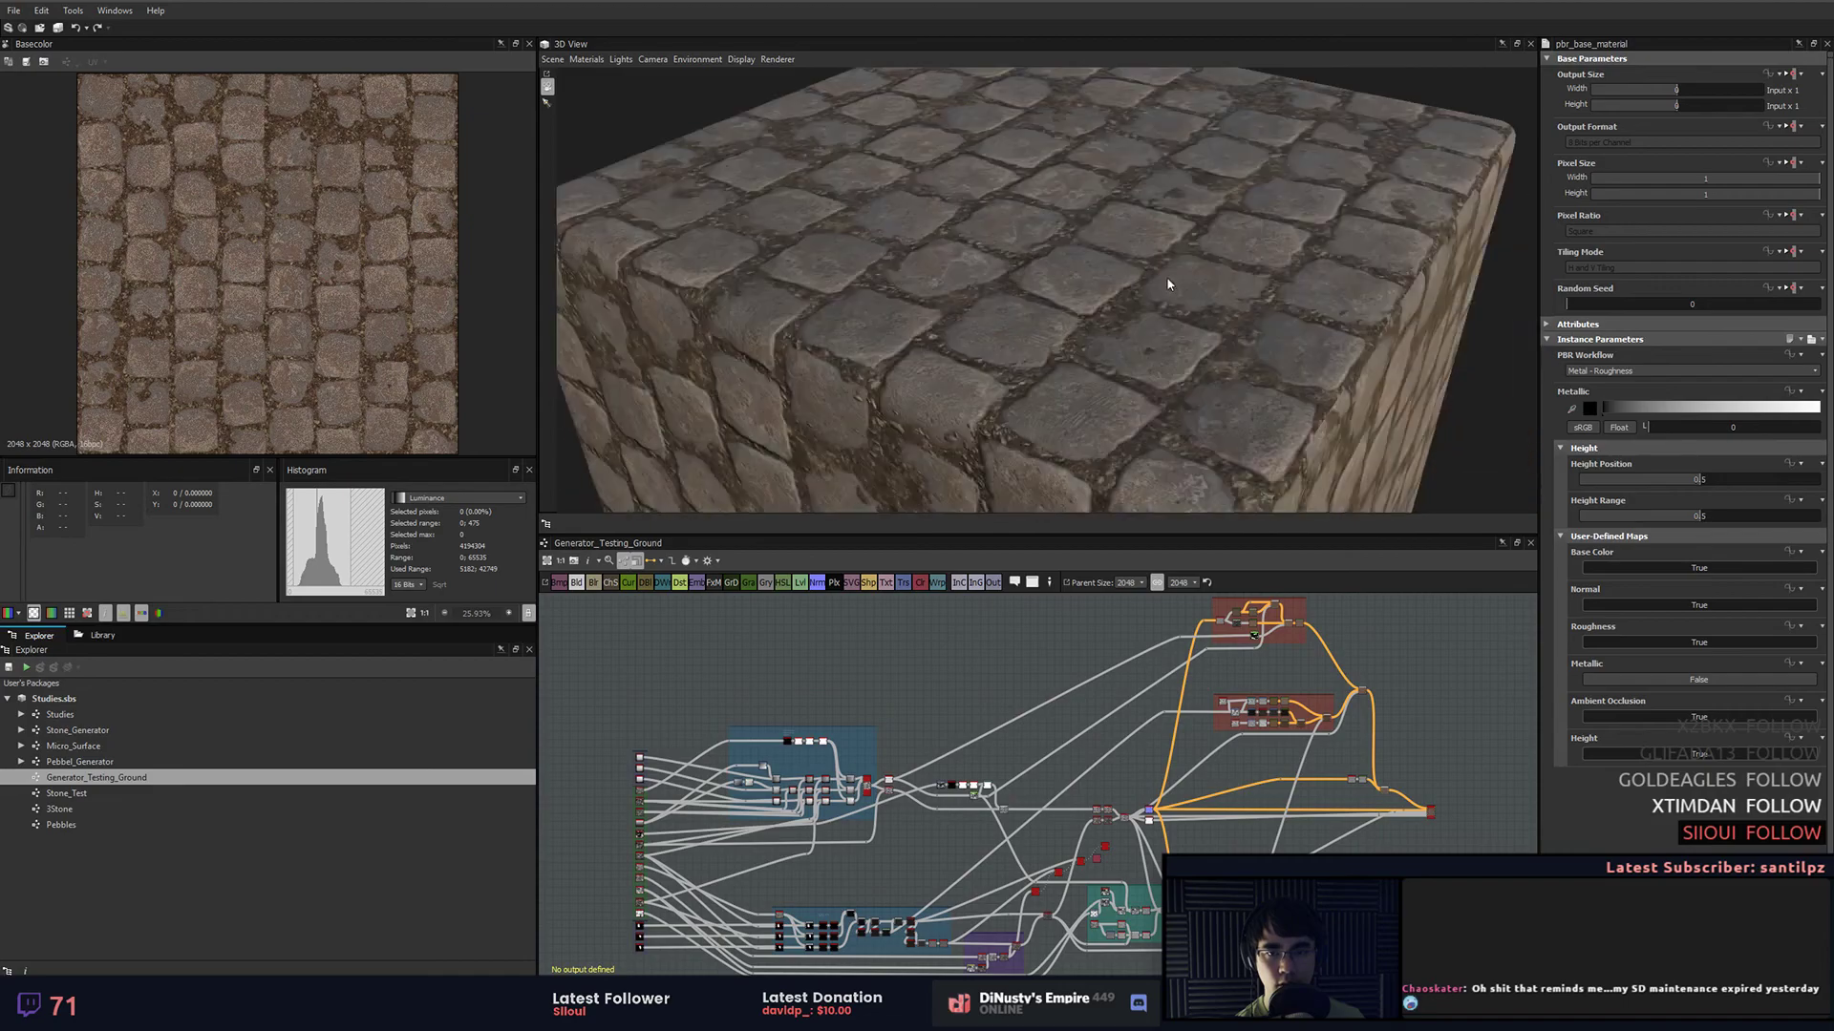
{"action": "scroll", "coordinate": [1192, 317], "scroll_direction": "up", "scroll_amount": 5}
{"action": "left_click", "coordinate": [552, 59]}
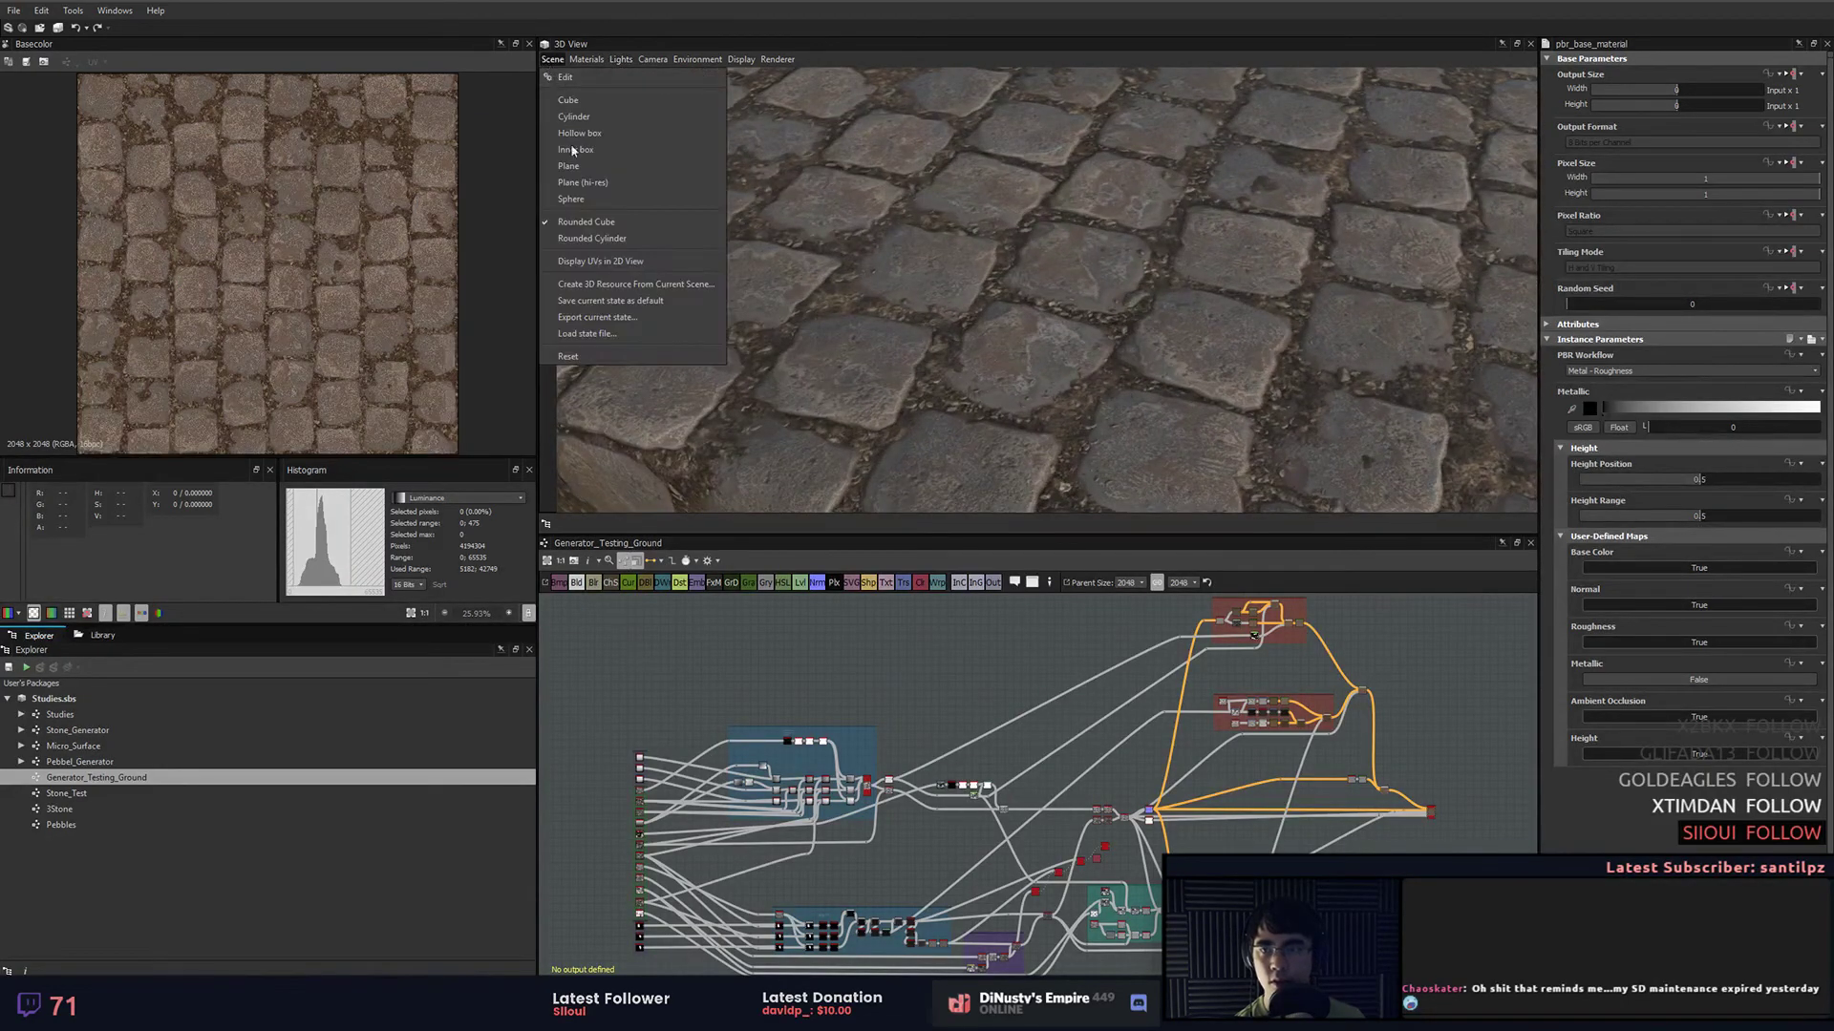
{"action": "left_click", "coordinate": [569, 167]}
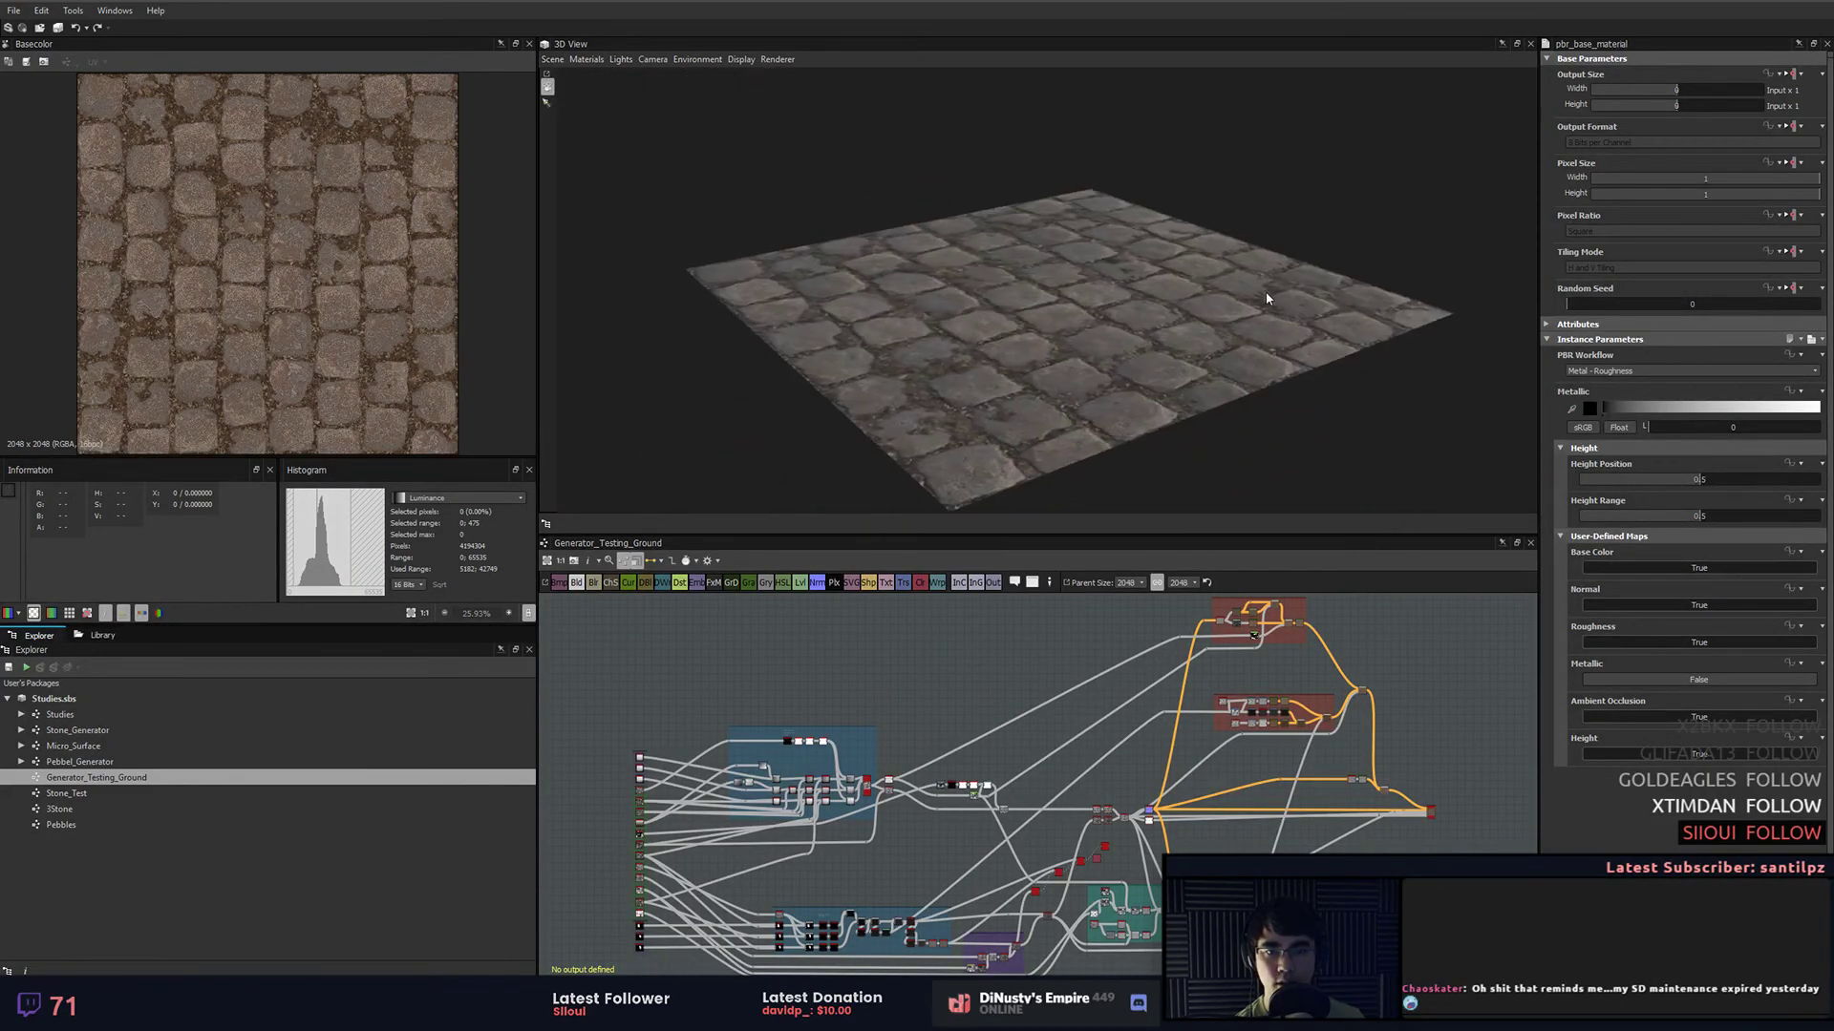
Step: Switch the default material's physically_metallic_roughness definition to Tessellation, with a height scale of 1 and a tessellation factor of 10
{"action": "left_click", "coordinate": [586, 59]}
{"action": "mouse_move", "coordinate": [600, 76]}
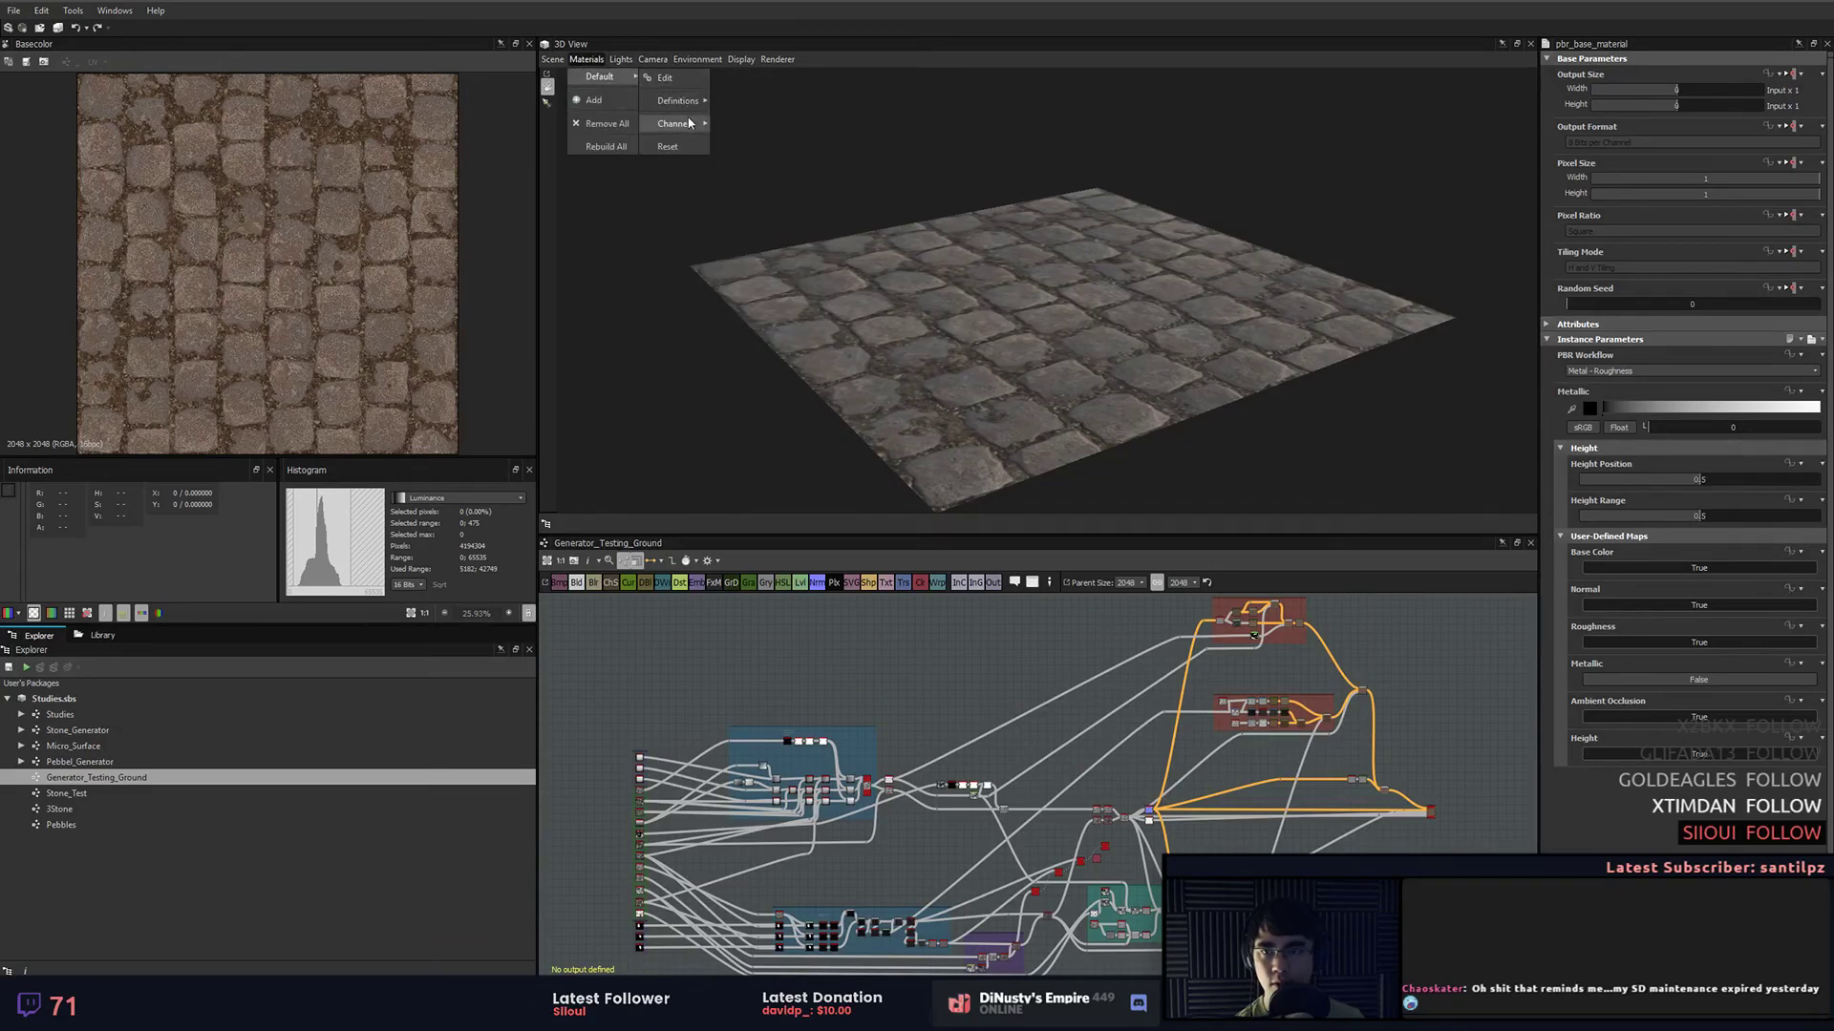
{"action": "mouse_move", "coordinate": [678, 101]}
{"action": "mouse_move", "coordinate": [798, 157]}
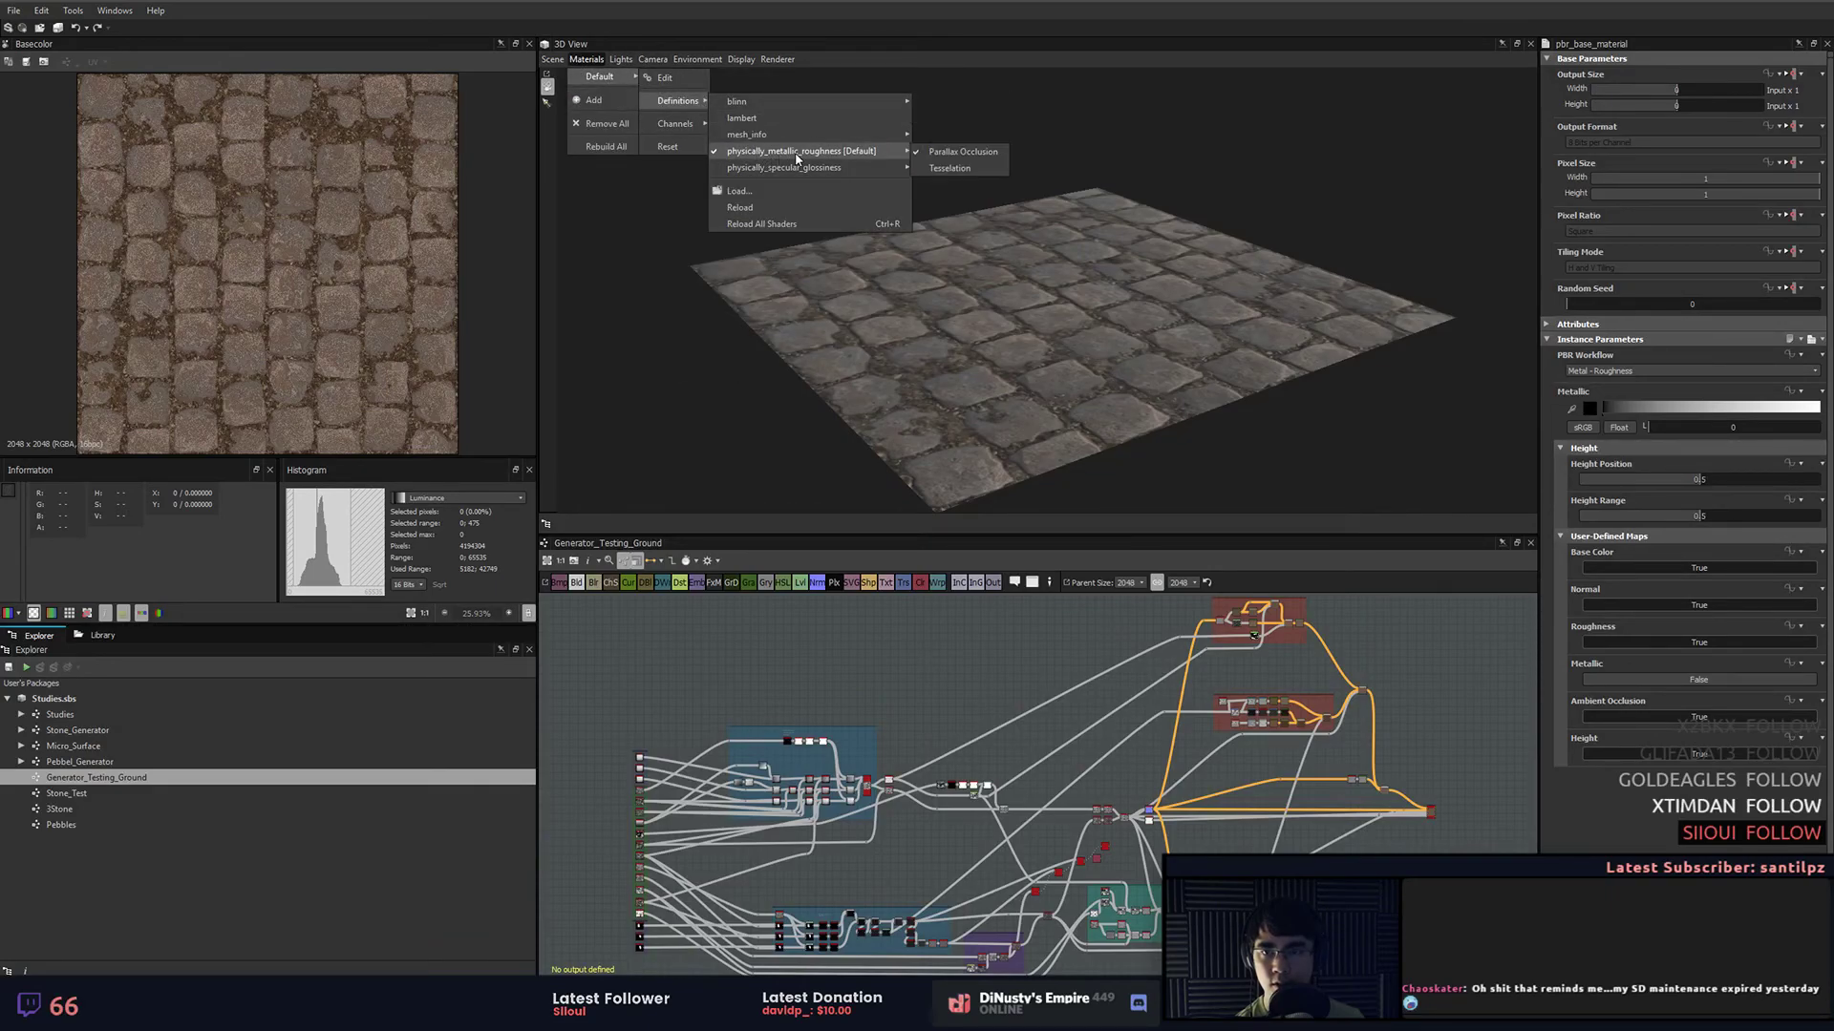
{"action": "left_click", "coordinate": [949, 169]}
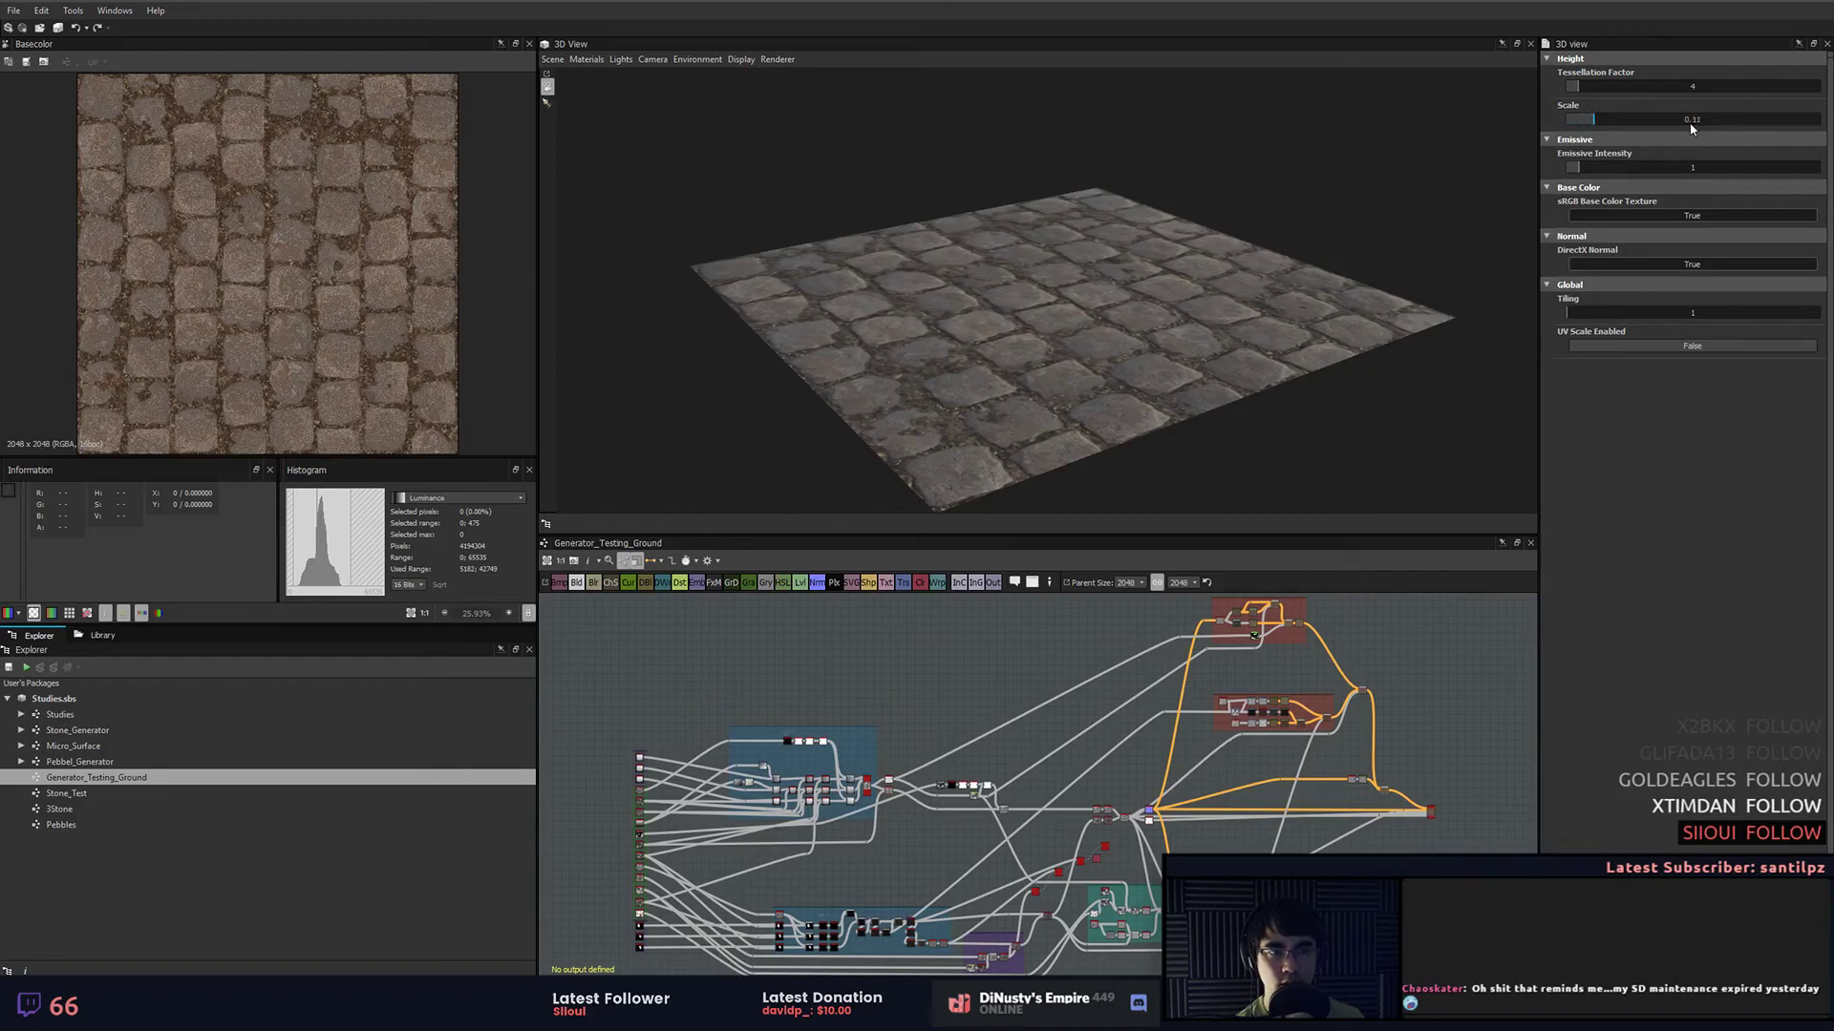
{"action": "left_click_drag", "start_coordinate": [1690, 123], "coordinate": [1820, 124]}
{"action": "left_click_drag", "start_coordinate": [1573, 86], "coordinate": [1602, 86]}
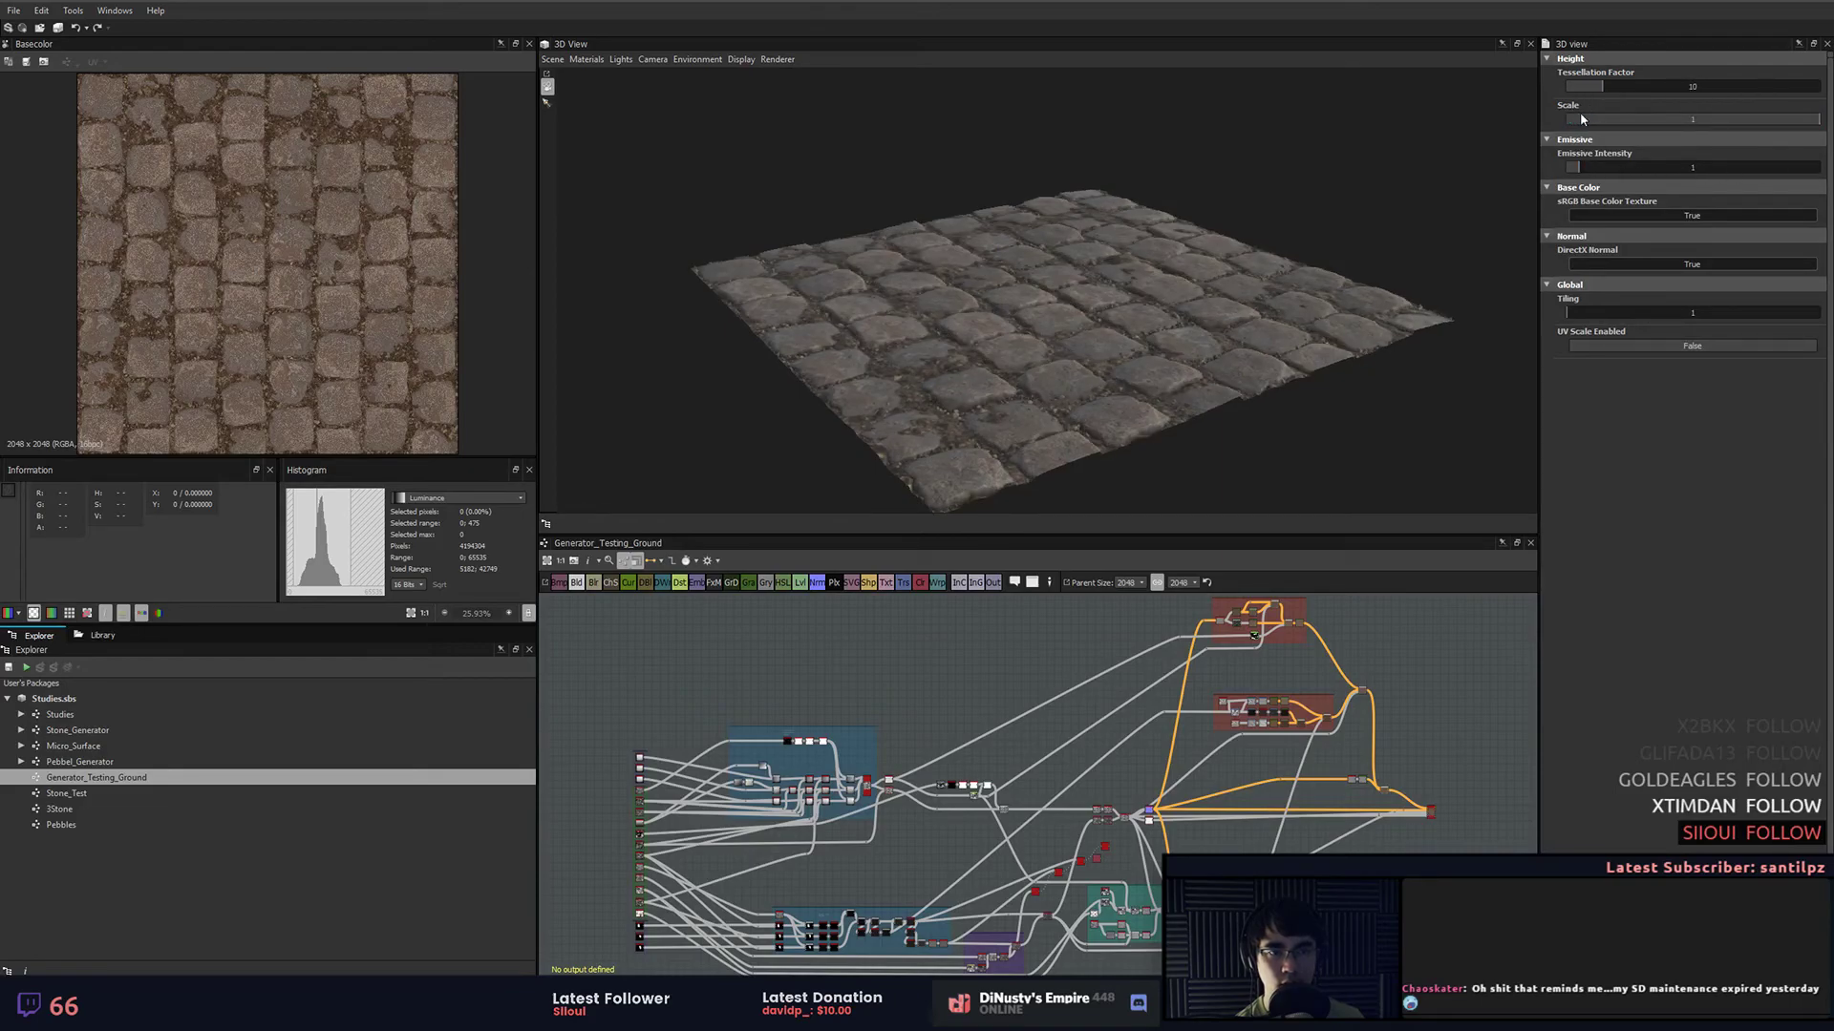
Step: Examine the displaced cobblestones and the debris in their gaps from several distances in the 3D view
{"action": "scroll", "coordinate": [1144, 327], "scroll_direction": "up", "scroll_amount": 5}
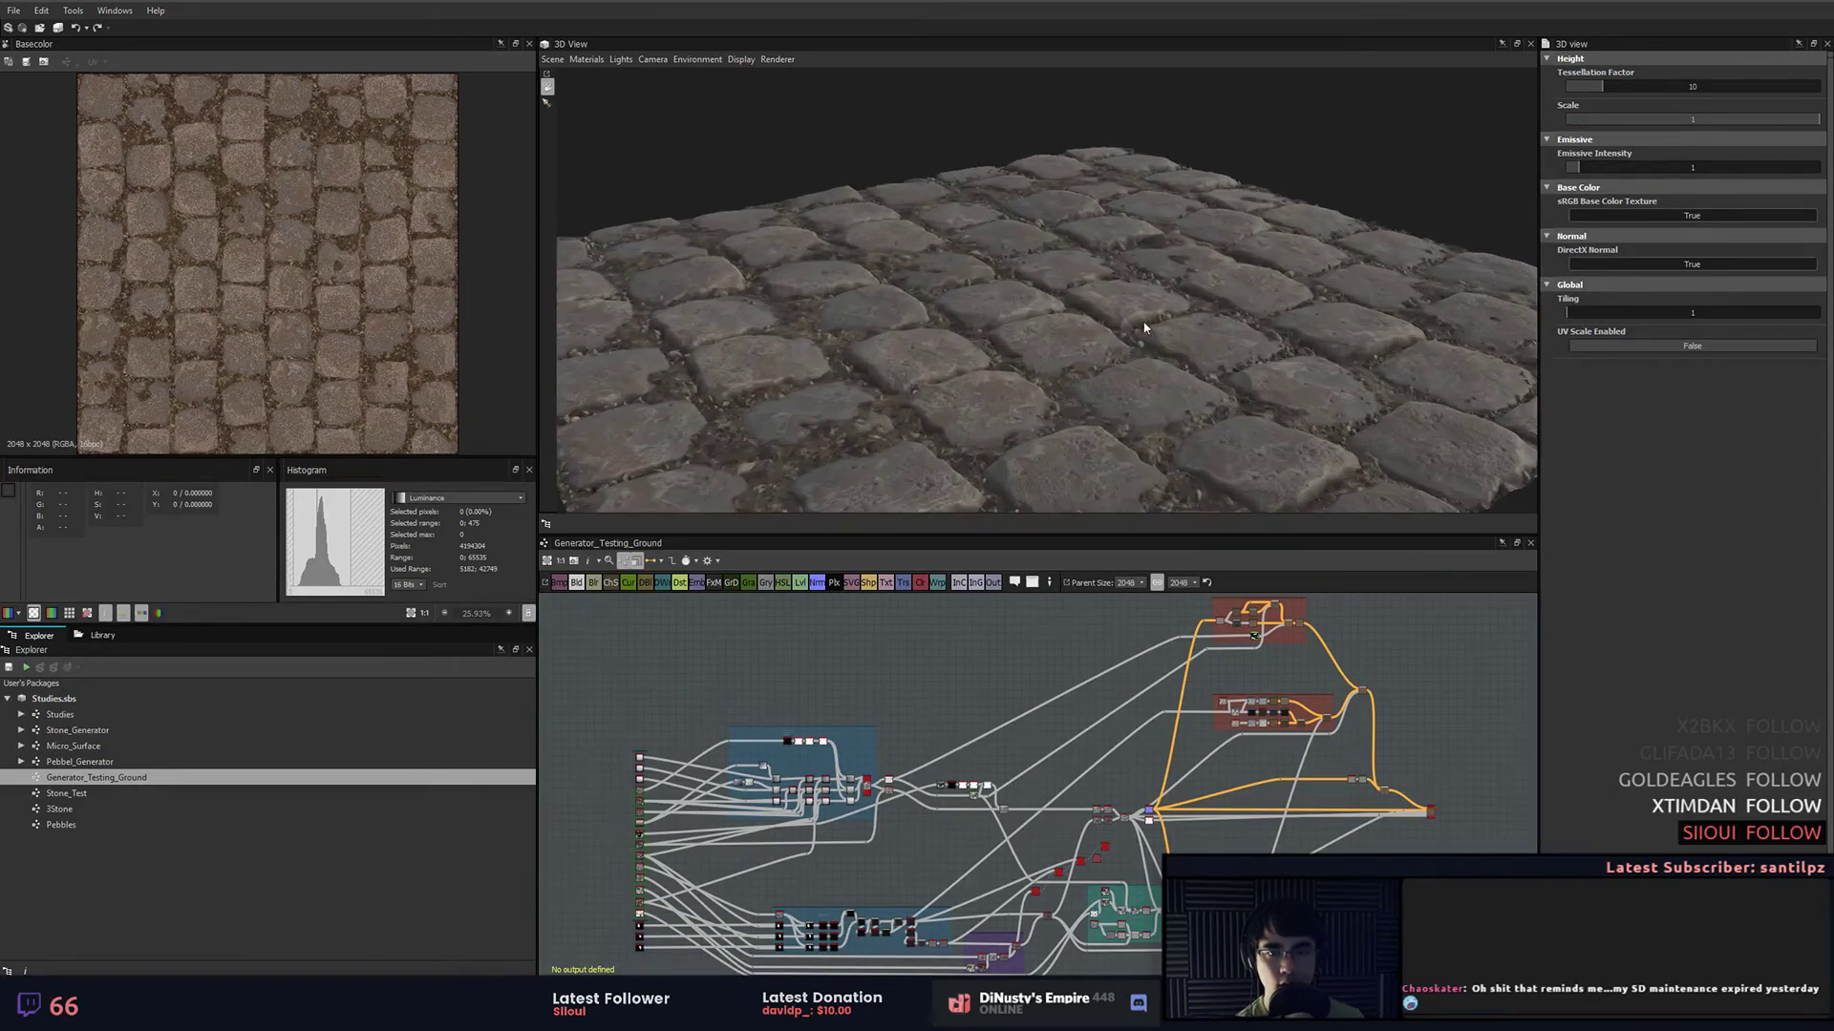
{"action": "left_click_drag", "start_coordinate": [1145, 328], "coordinate": [1159, 368]}
{"action": "scroll", "coordinate": [1159, 296], "scroll_direction": "up", "scroll_amount": 5}
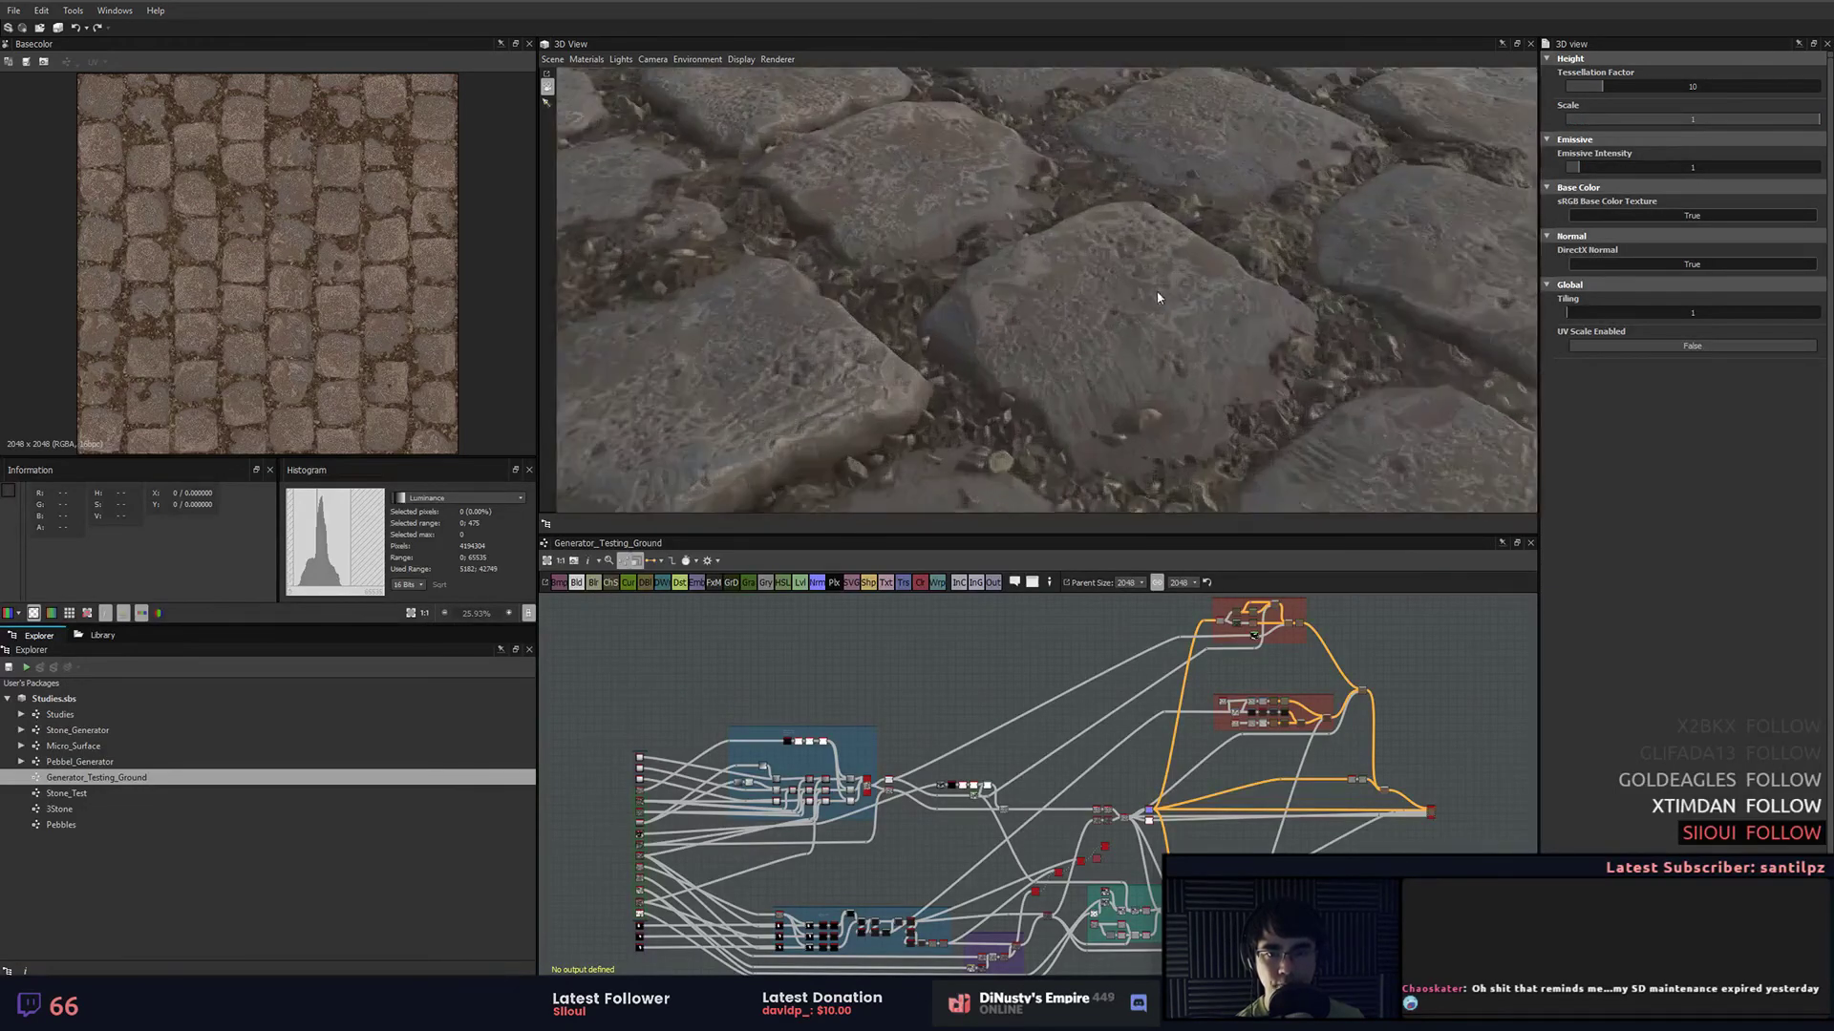
{"action": "left_click_drag", "start_coordinate": [1158, 296], "coordinate": [1044, 274]}
{"action": "scroll", "coordinate": [1049, 260], "scroll_direction": "down", "scroll_amount": 8}
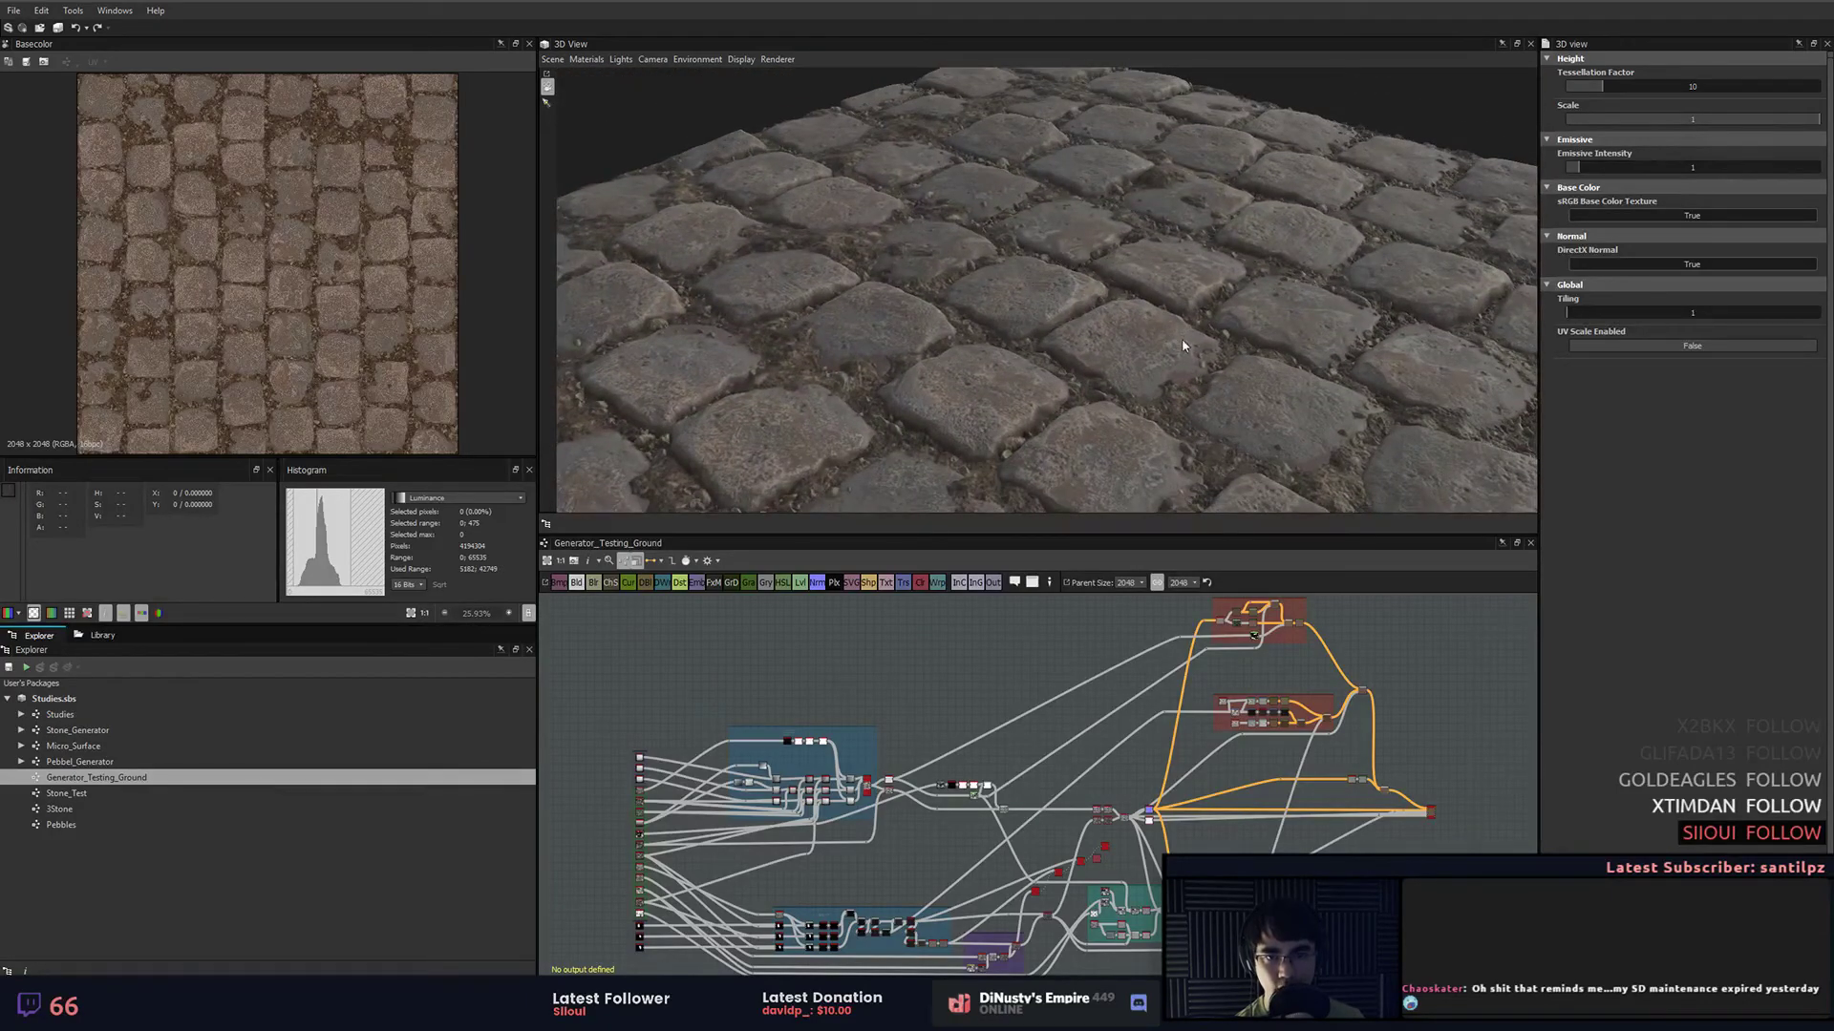
{"action": "scroll", "coordinate": [1240, 361], "scroll_direction": "up", "scroll_amount": 5}
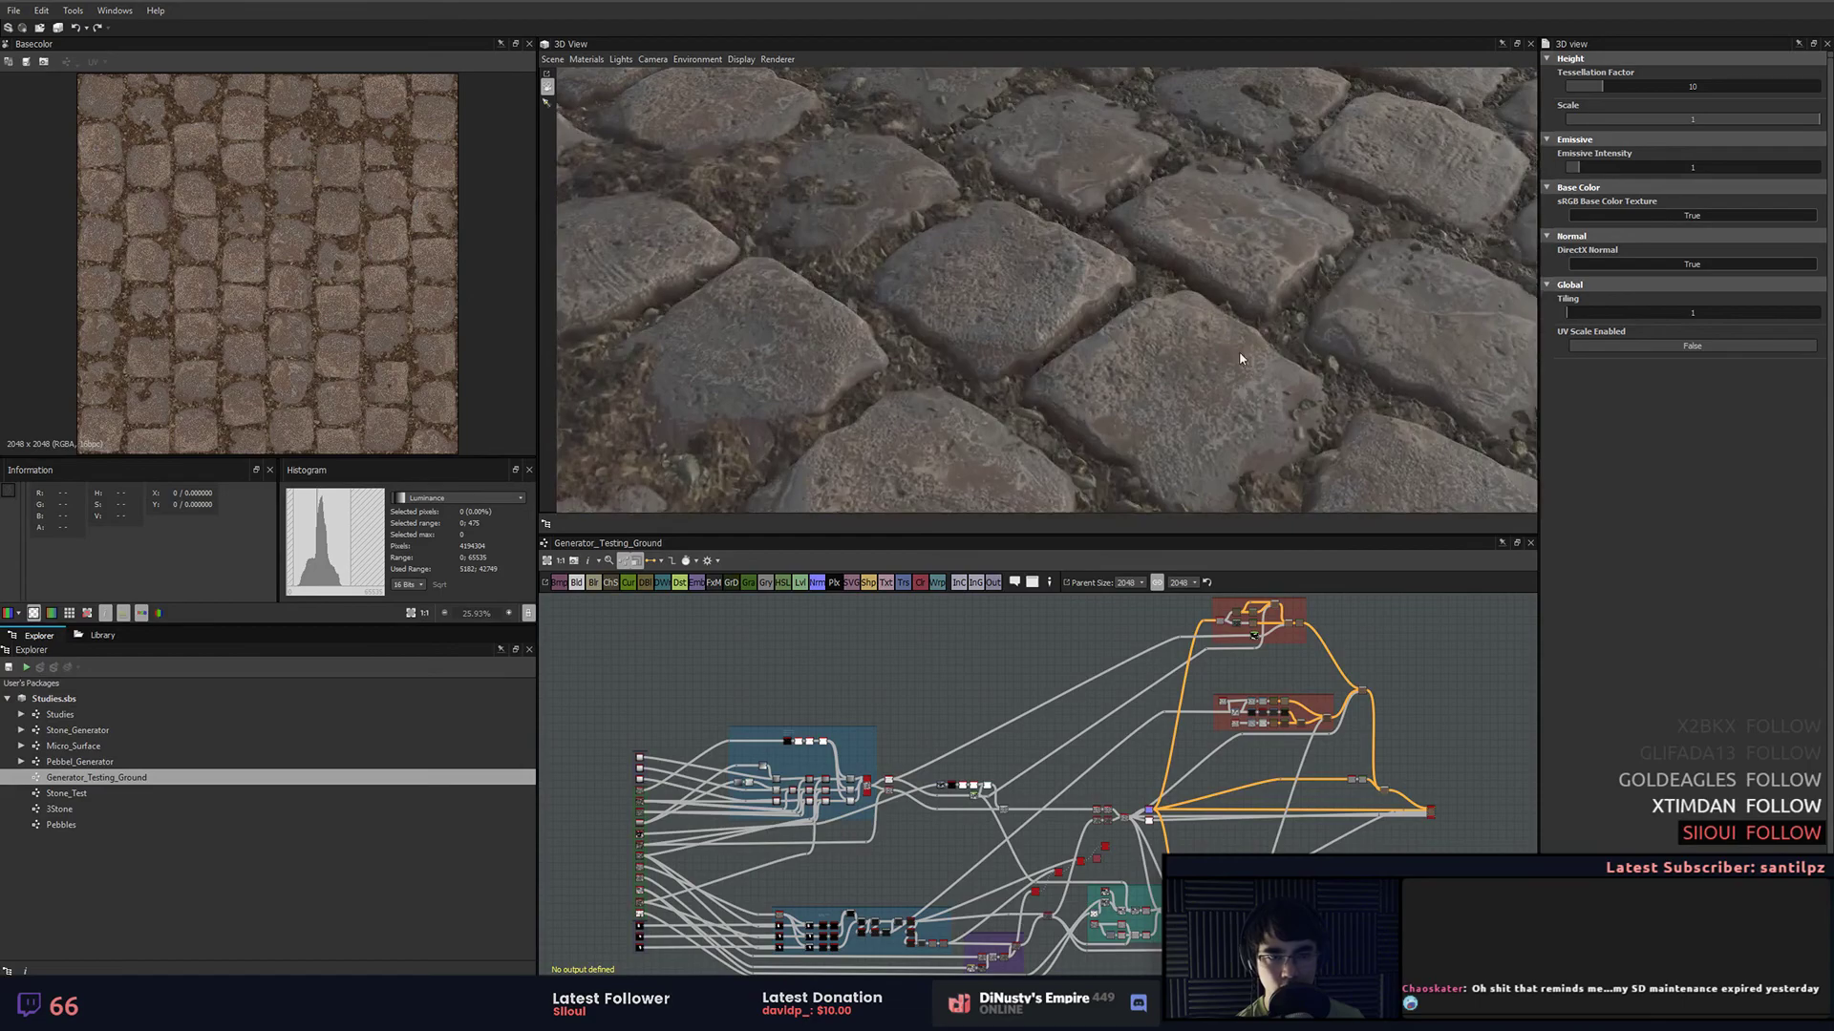
{"action": "left_click_drag", "start_coordinate": [1243, 331], "coordinate": [1268, 302]}
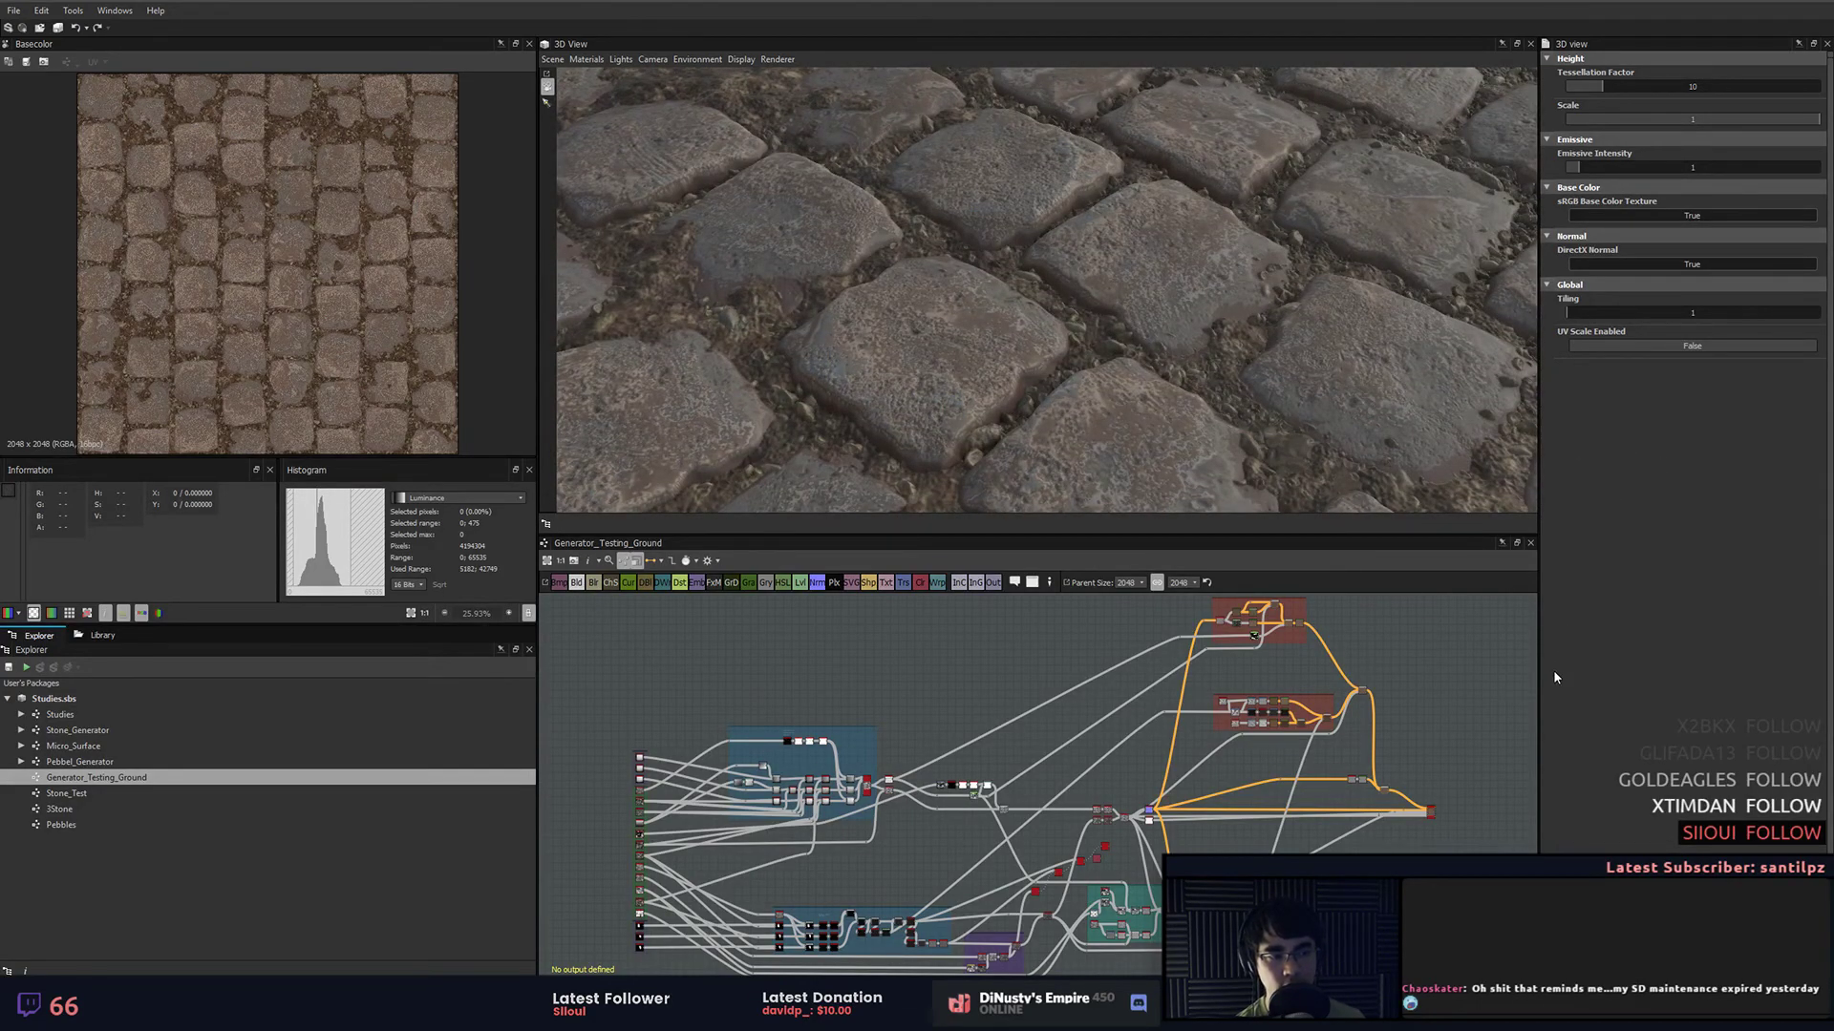
Step: Show the stone and debris Histogram Range nodes, followed by the Height Blend node they feed, in the 2D view
{"action": "scroll", "coordinate": [1228, 788], "scroll_direction": "up", "scroll_amount": 5}
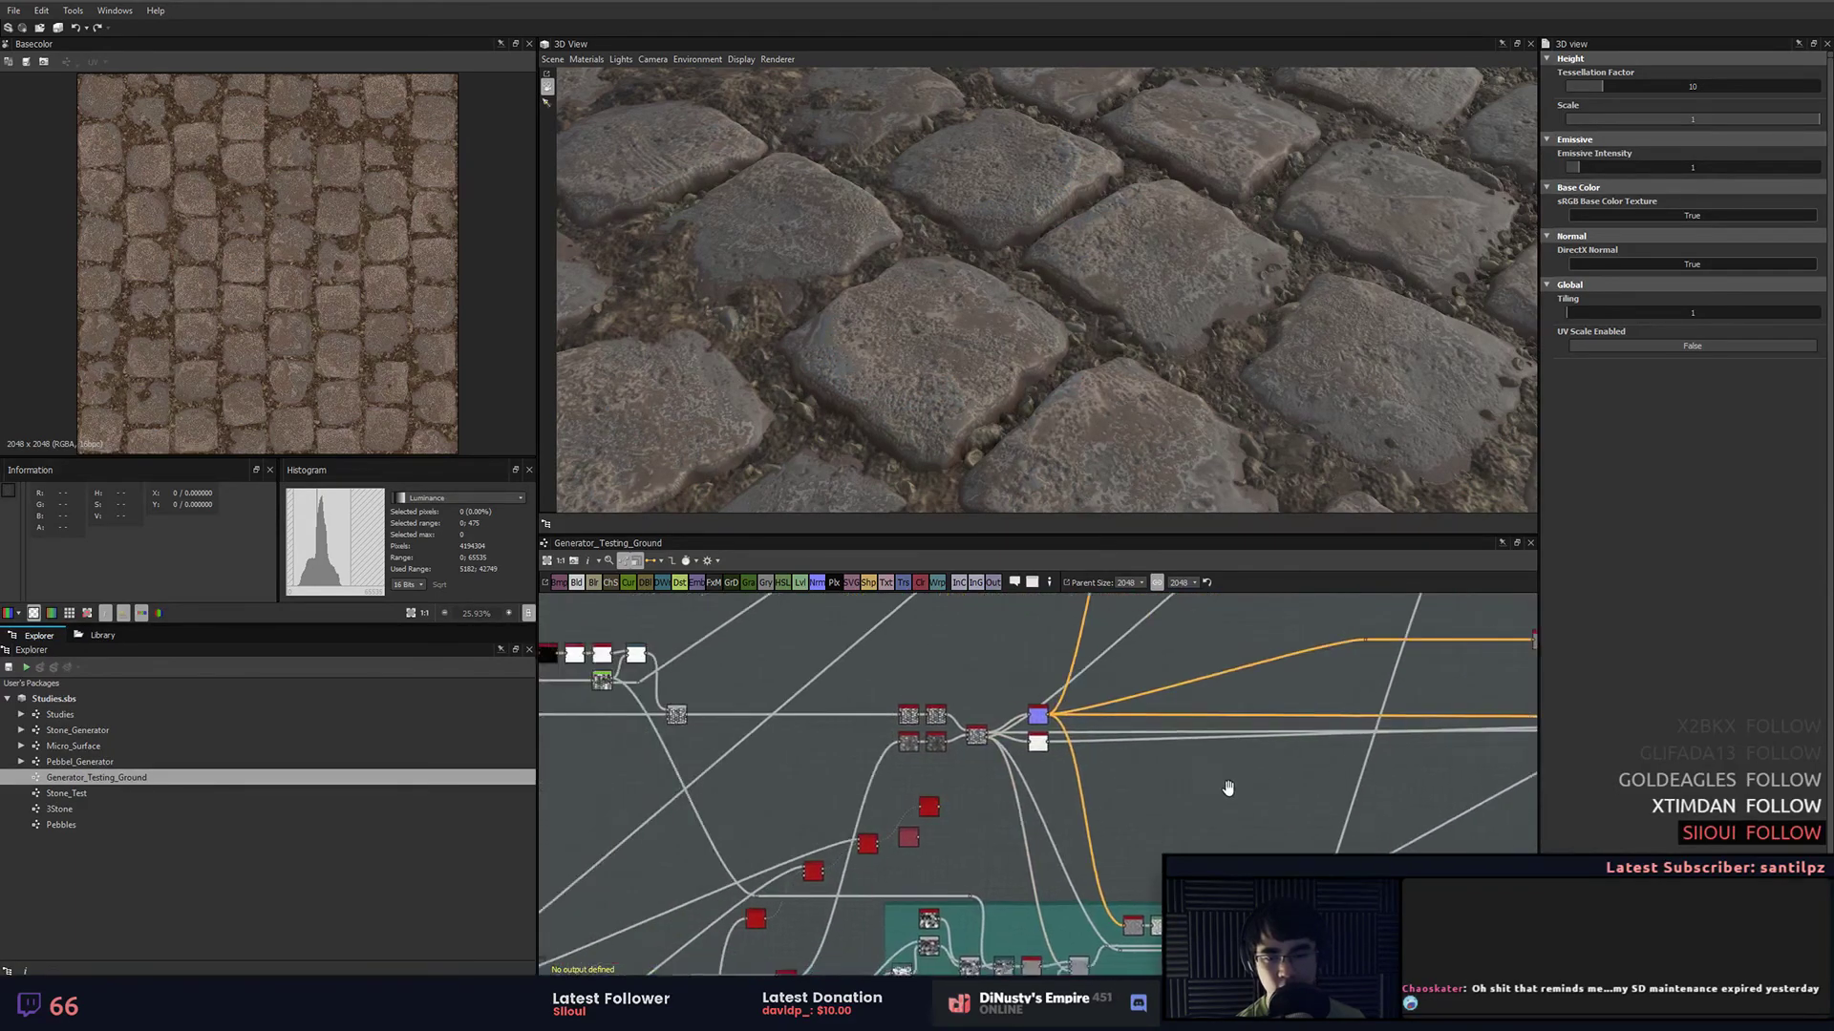
{"action": "scroll", "coordinate": [984, 749], "scroll_direction": "up", "scroll_amount": 6}
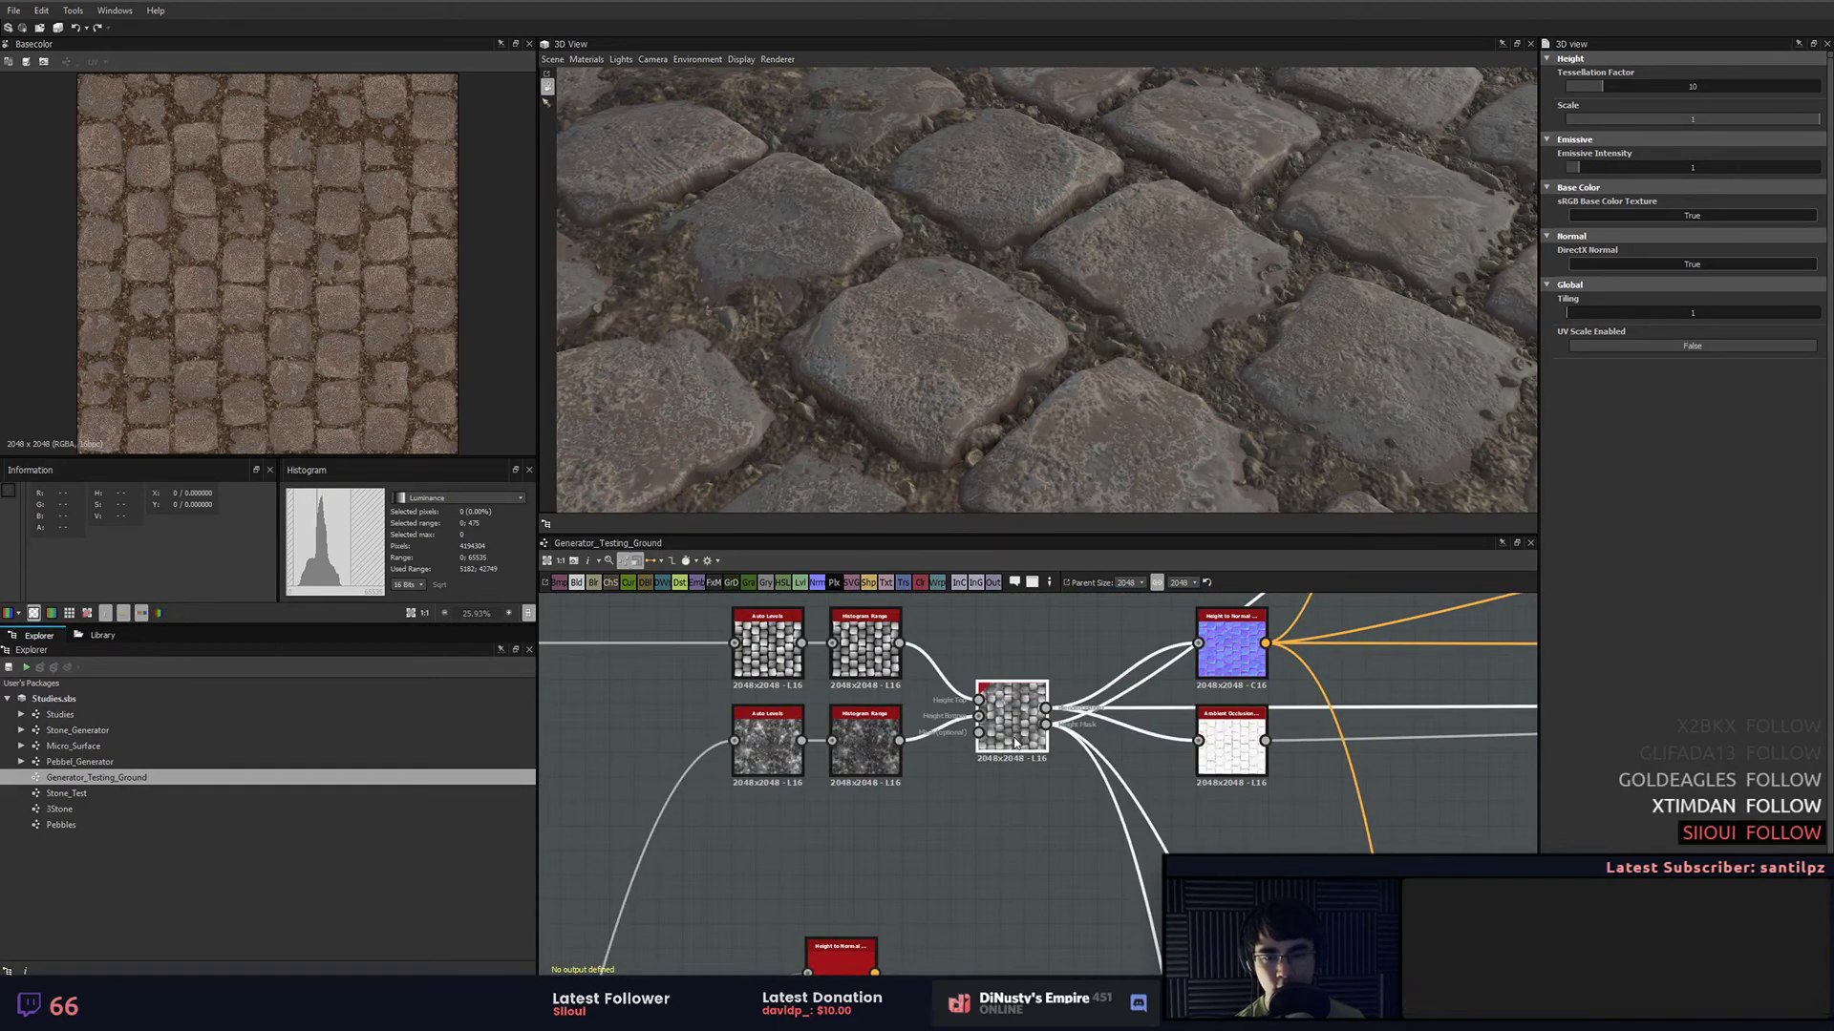
{"action": "scroll", "coordinate": [1015, 743], "scroll_direction": "up", "scroll_amount": 4}
{"action": "double_click", "coordinate": [1000, 687]}
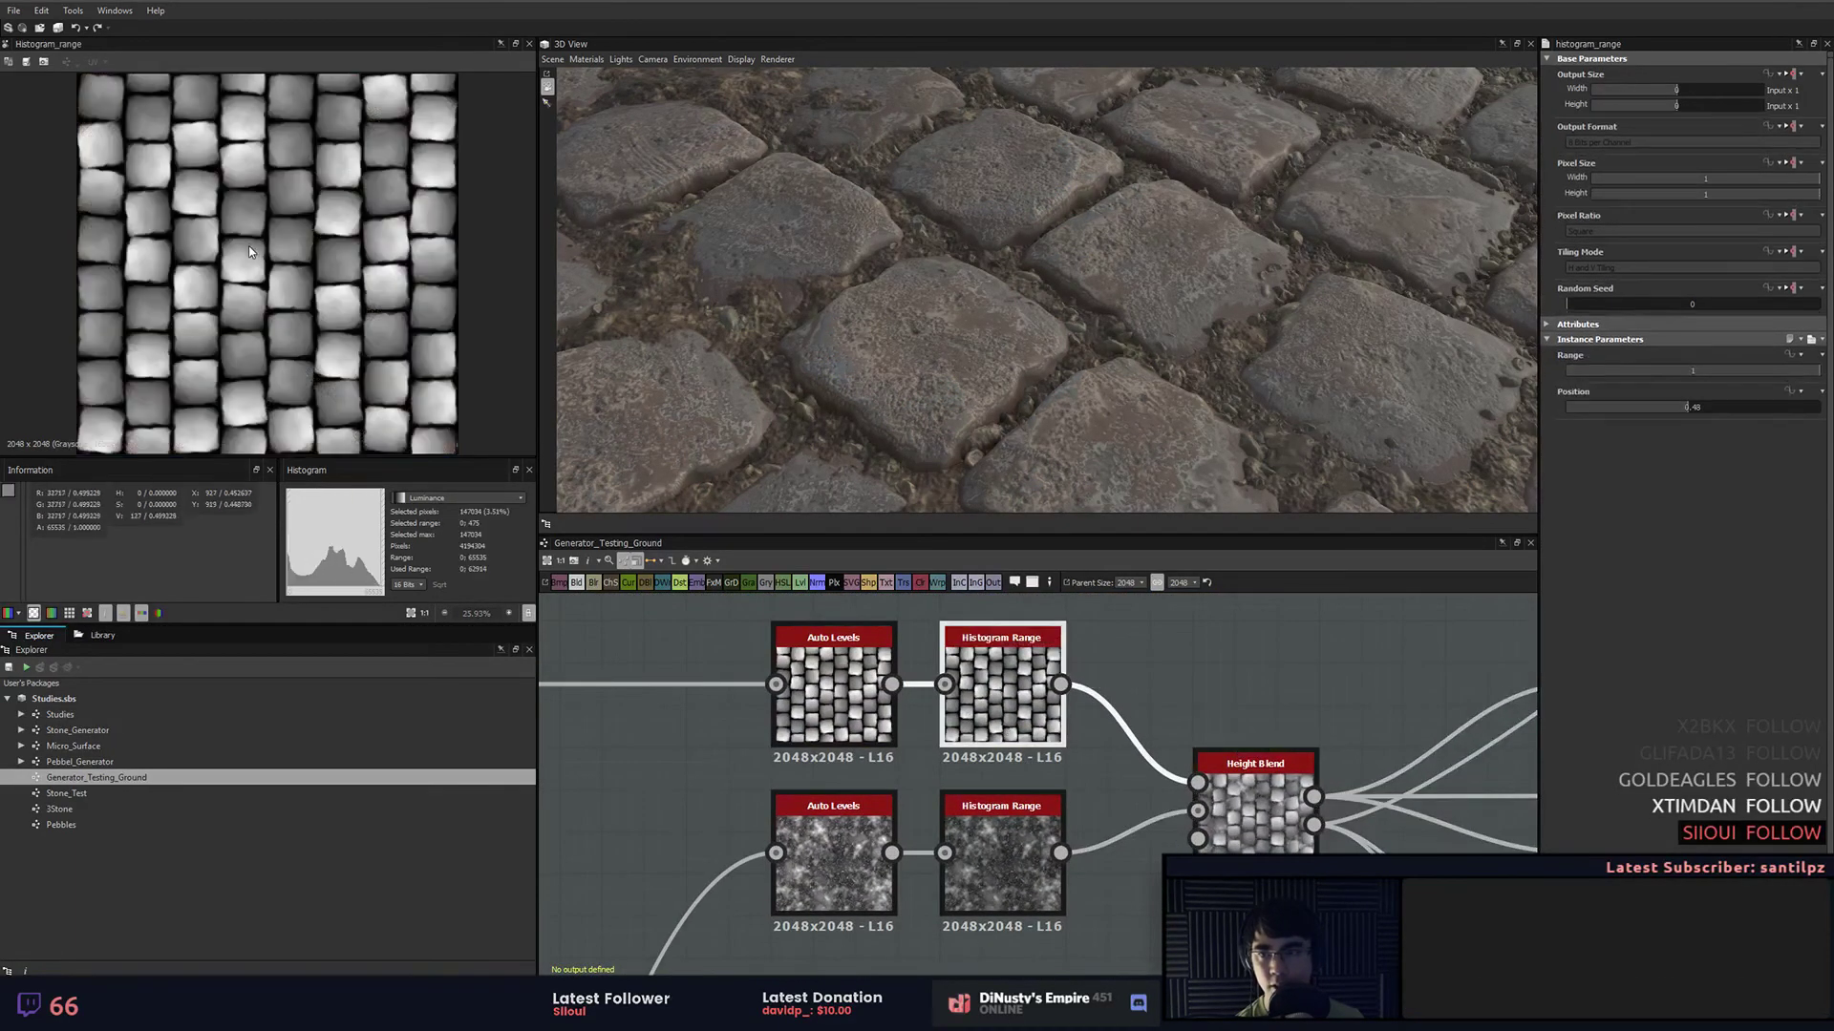
{"action": "double_click", "coordinate": [1022, 879]}
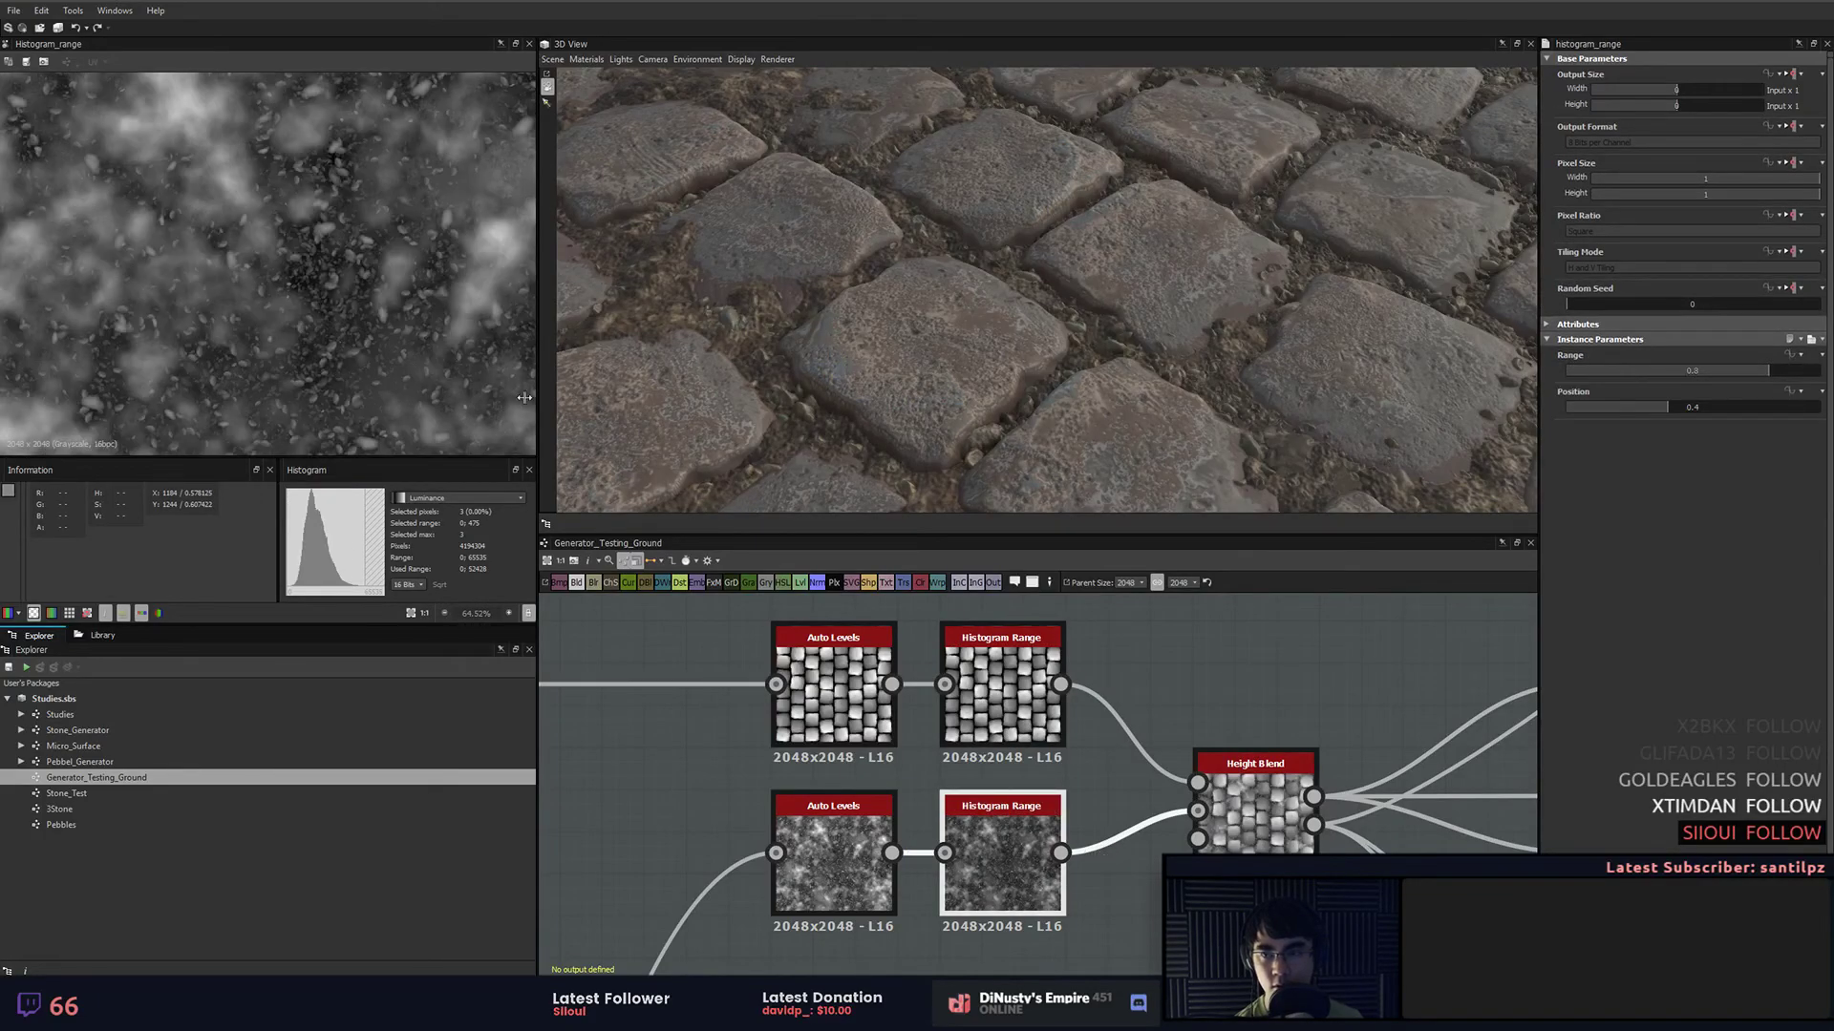
{"action": "left_click_drag", "start_coordinate": [449, 345], "coordinate": [337, 277]}
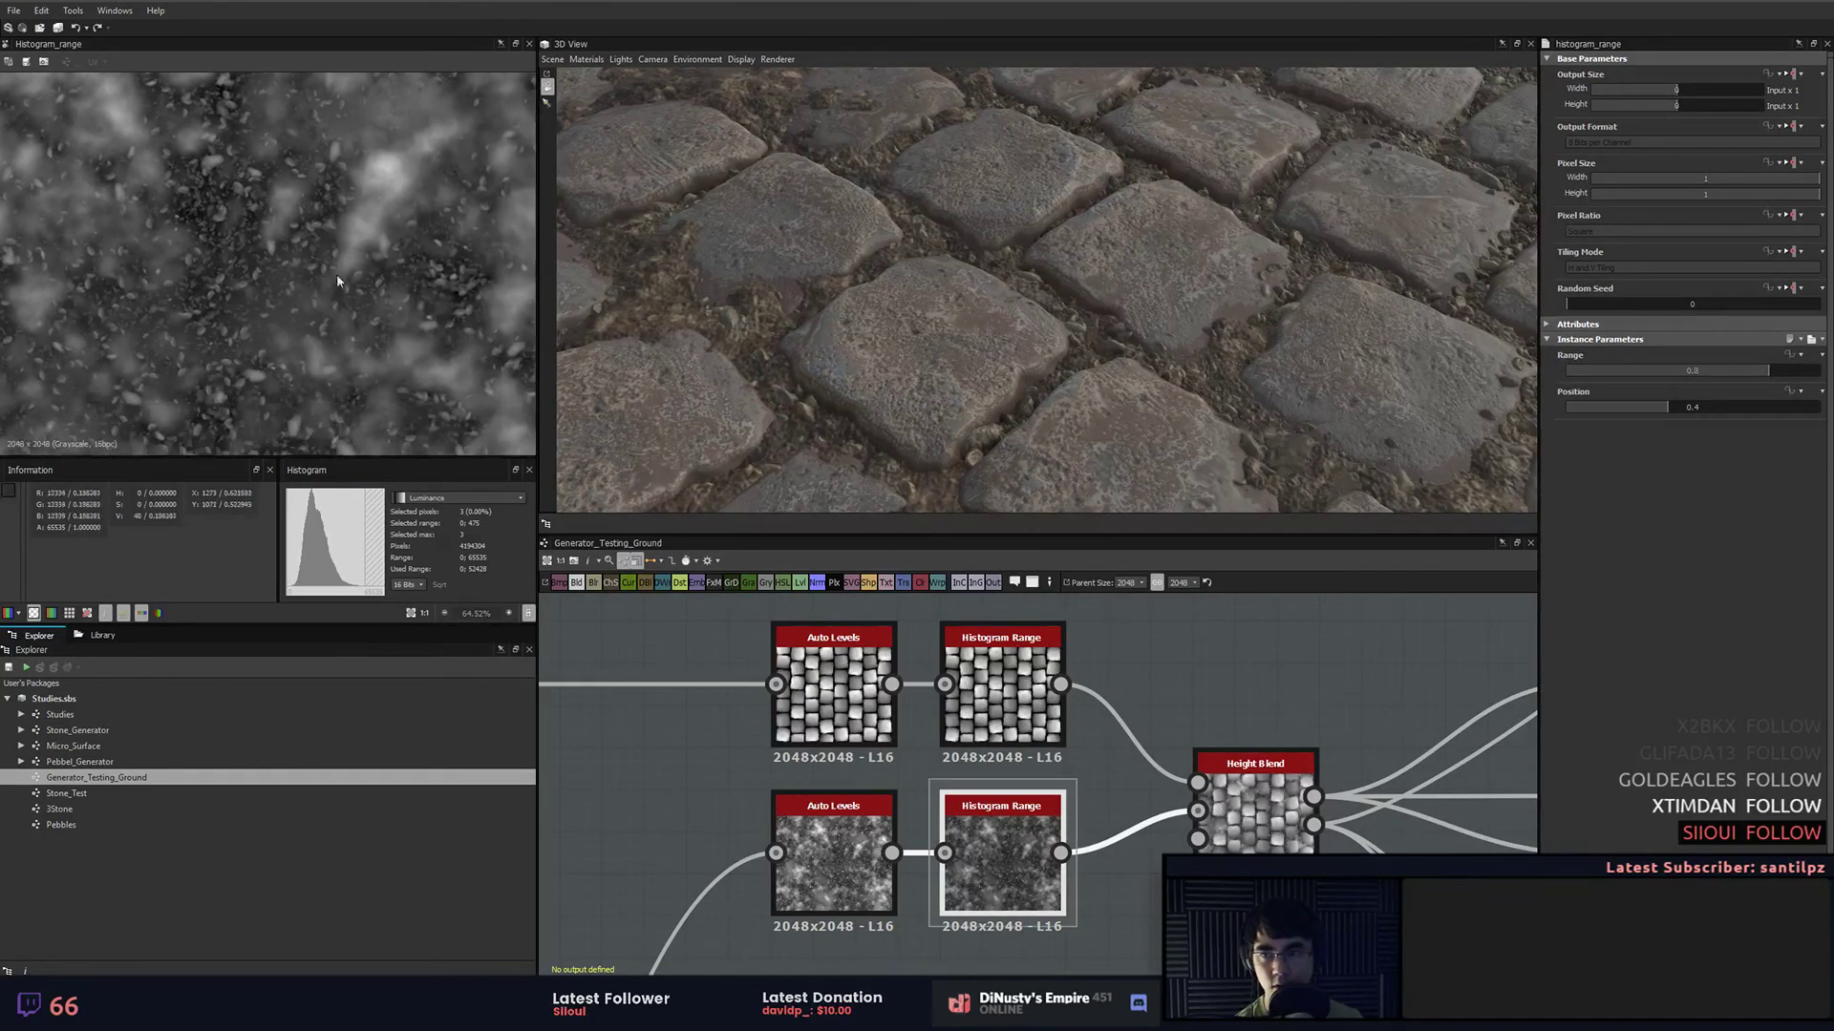
{"action": "double_click", "coordinate": [1256, 807]}
{"action": "left_click_drag", "start_coordinate": [1342, 682], "coordinate": [1203, 649]}
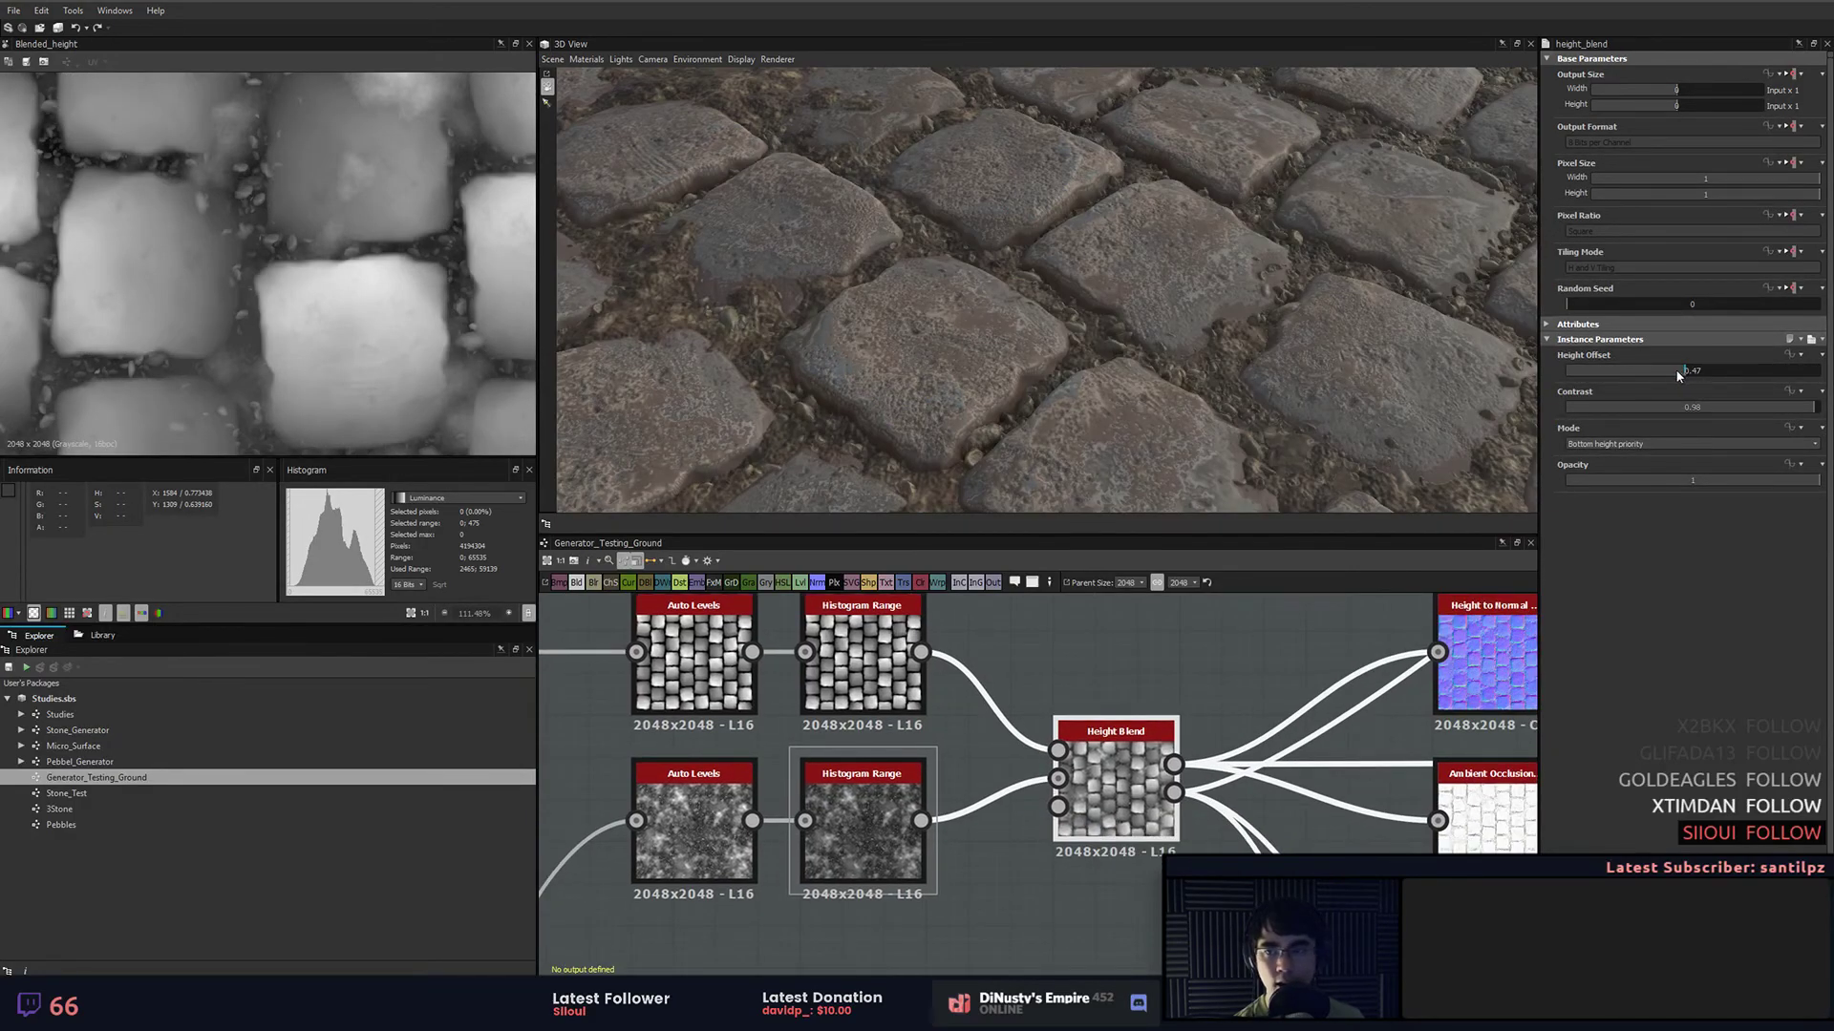
Step: Lower the Height Blend's Height Offset to 0.32 and reduce the graph's parent size to 512
{"action": "left_click_drag", "start_coordinate": [1678, 374], "coordinate": [1647, 376]}
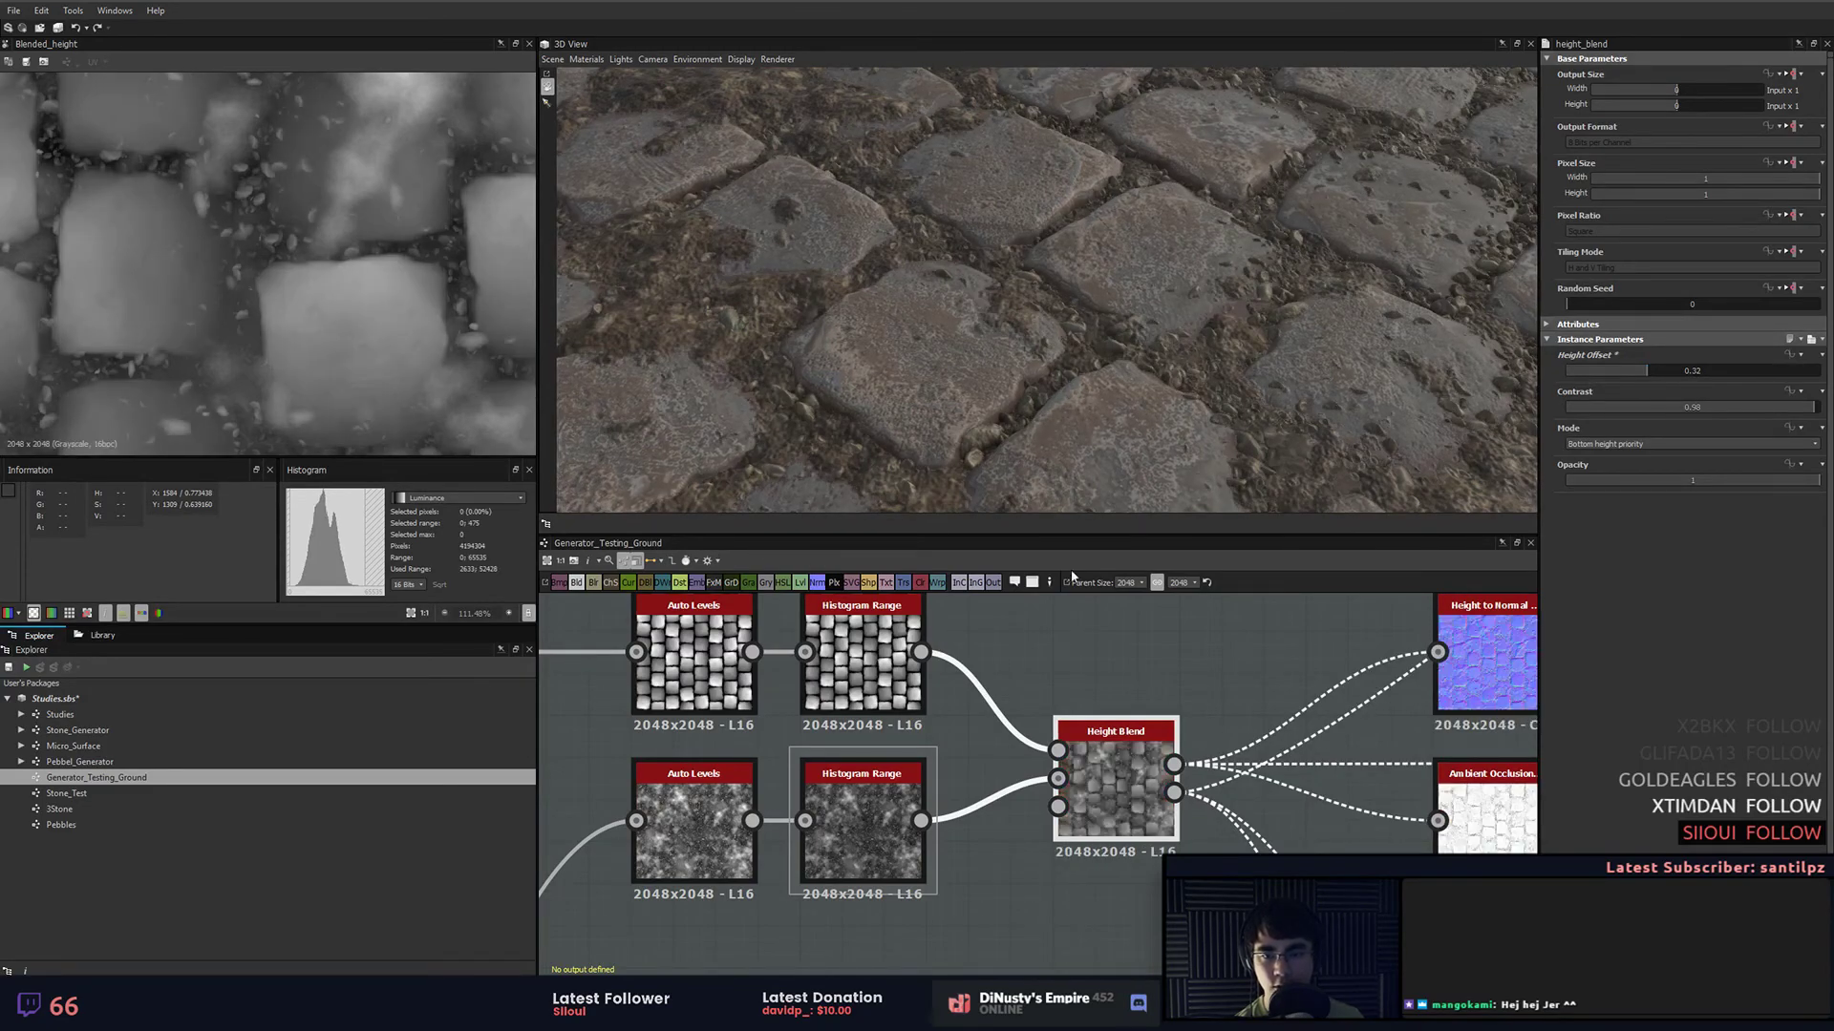
{"action": "left_click", "coordinate": [1189, 582]}
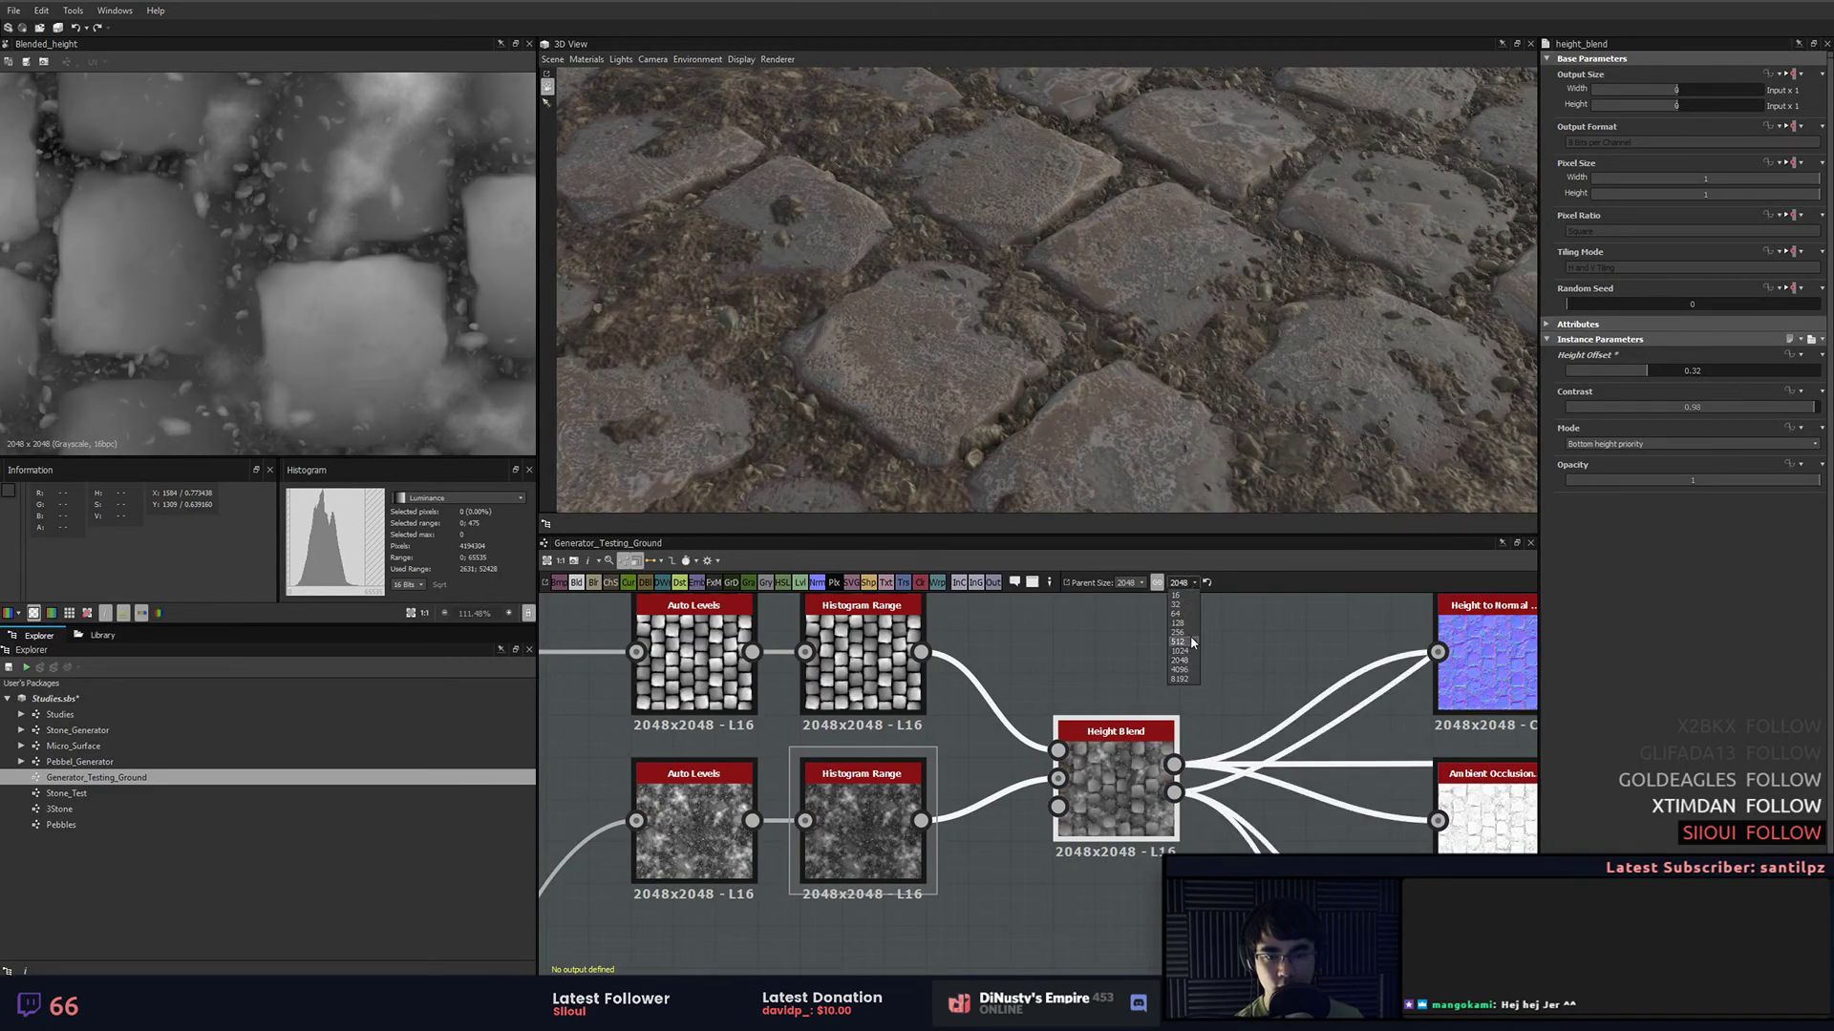
{"action": "left_click", "coordinate": [1201, 652]}
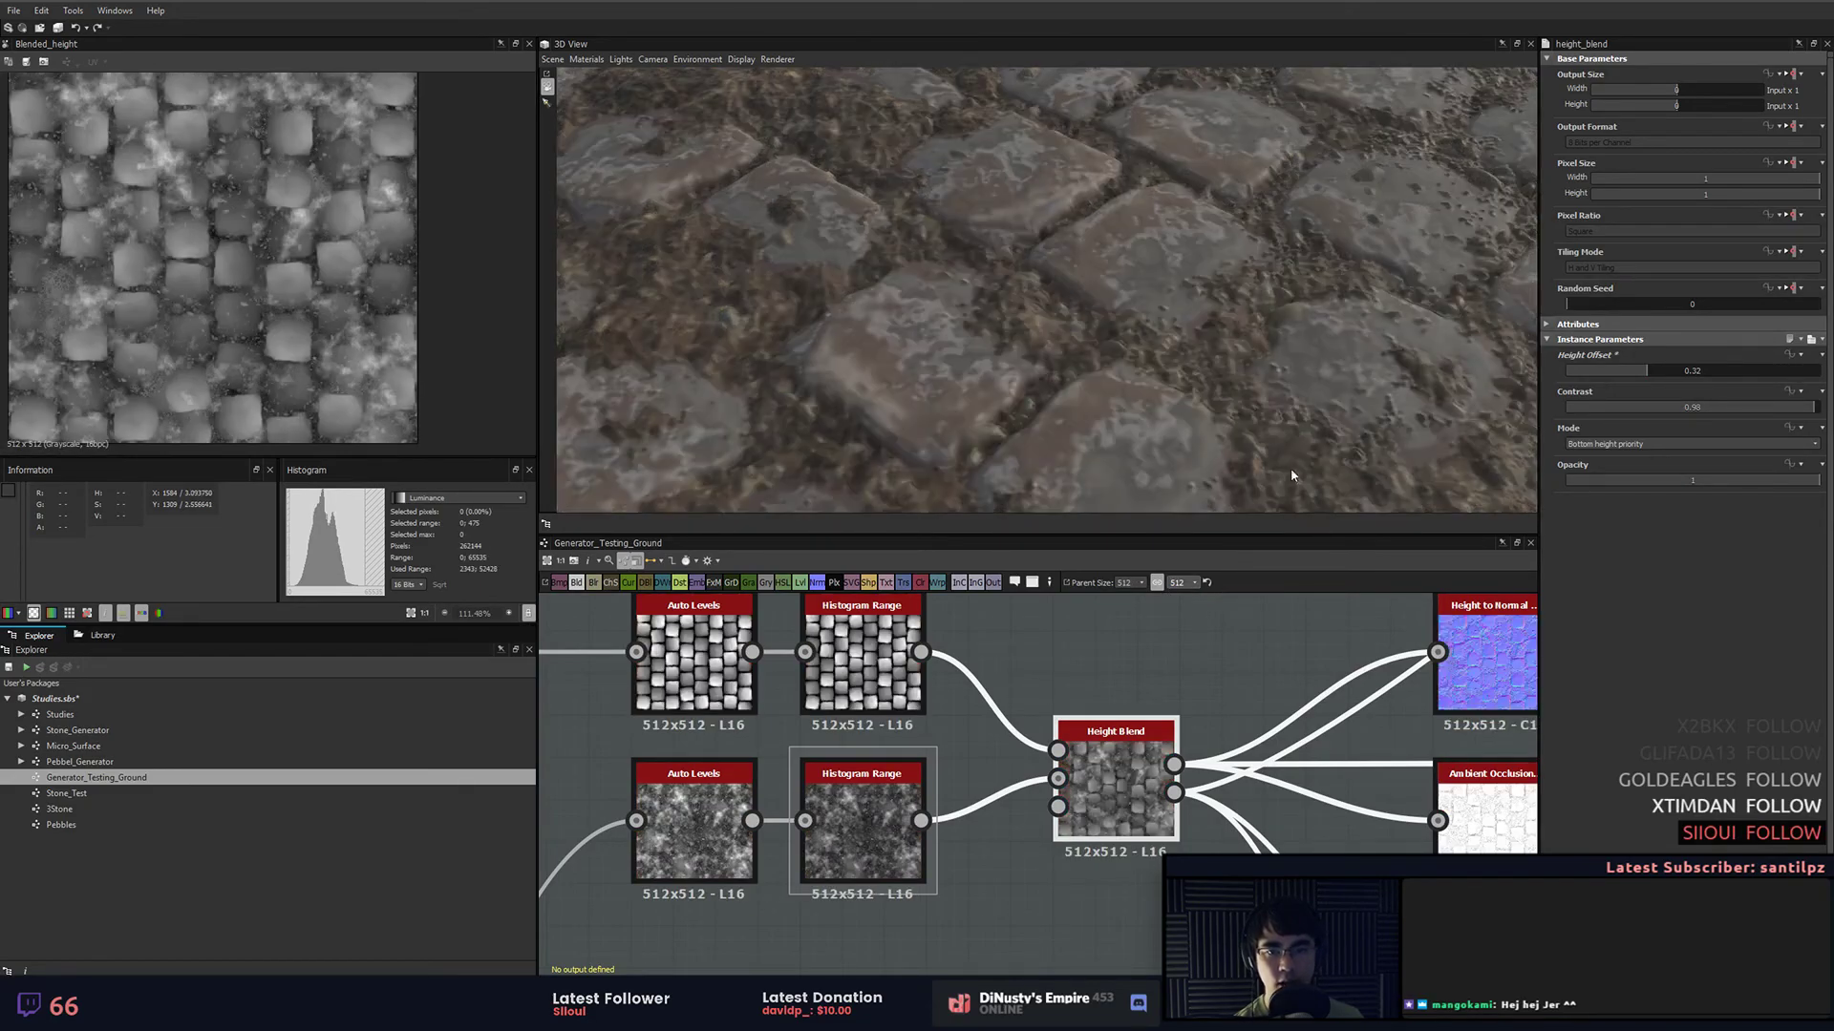
Step: Adjust the Height Blend's Height Offset to 0.34 and check the ground coverage on the whole plane
{"action": "mouse_move", "coordinate": [1637, 375]}
{"action": "left_mouse_down"}
{"action": "mouse_move", "coordinate": [1618, 373]}
{"action": "mouse_move", "coordinate": [1635, 370]}
{"action": "left_mouse_up"}
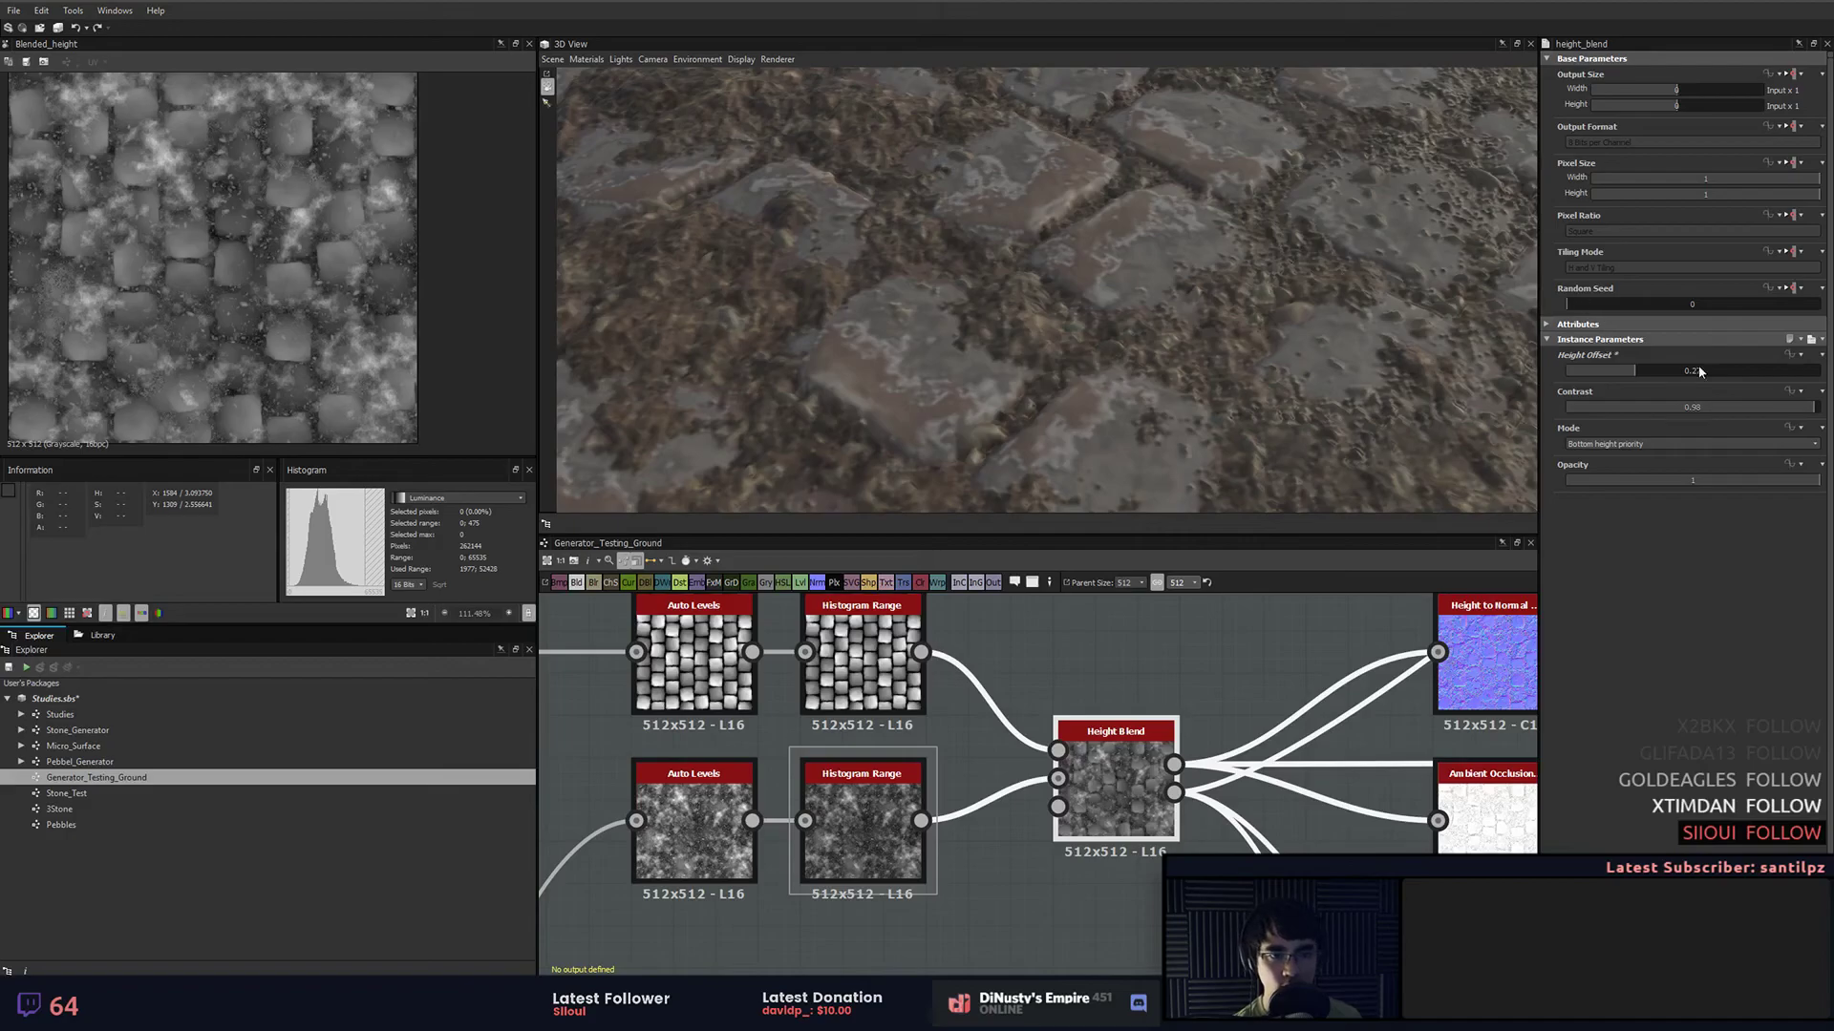
{"action": "left_click_drag", "start_coordinate": [1637, 374], "coordinate": [1654, 369]}
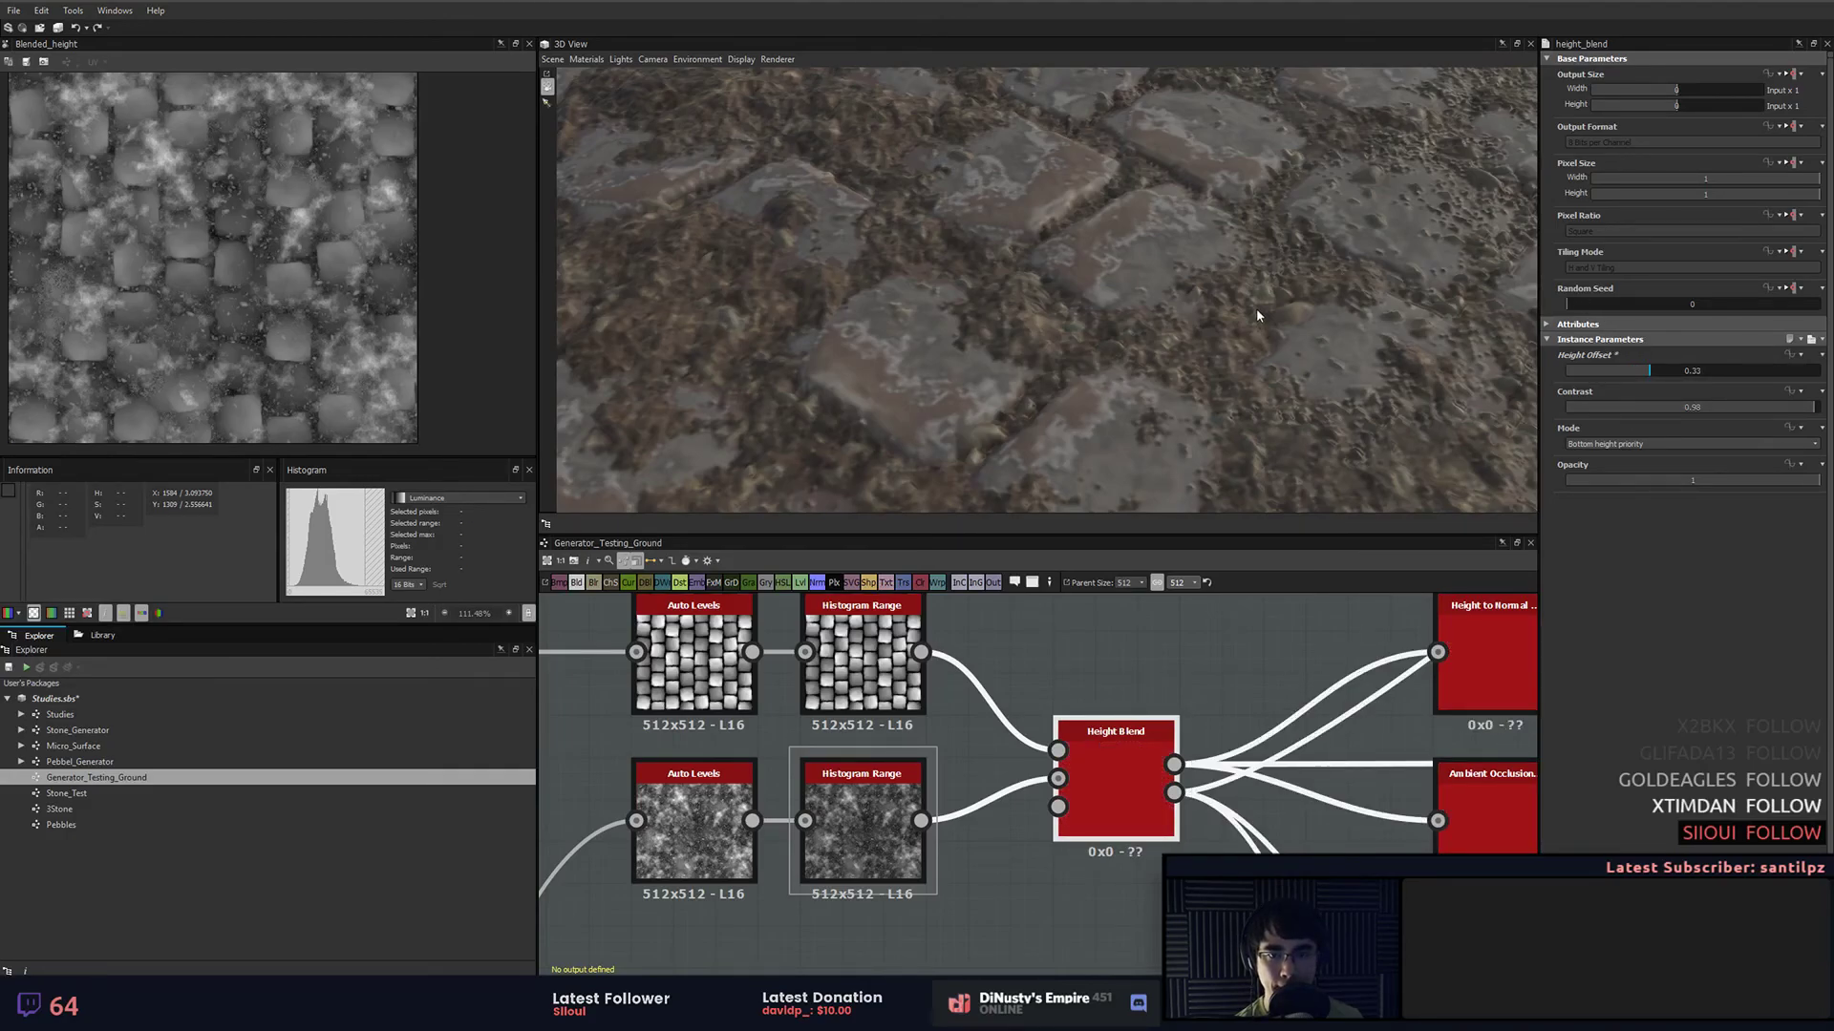
{"action": "scroll", "coordinate": [1256, 313], "scroll_direction": "down", "scroll_amount": 5}
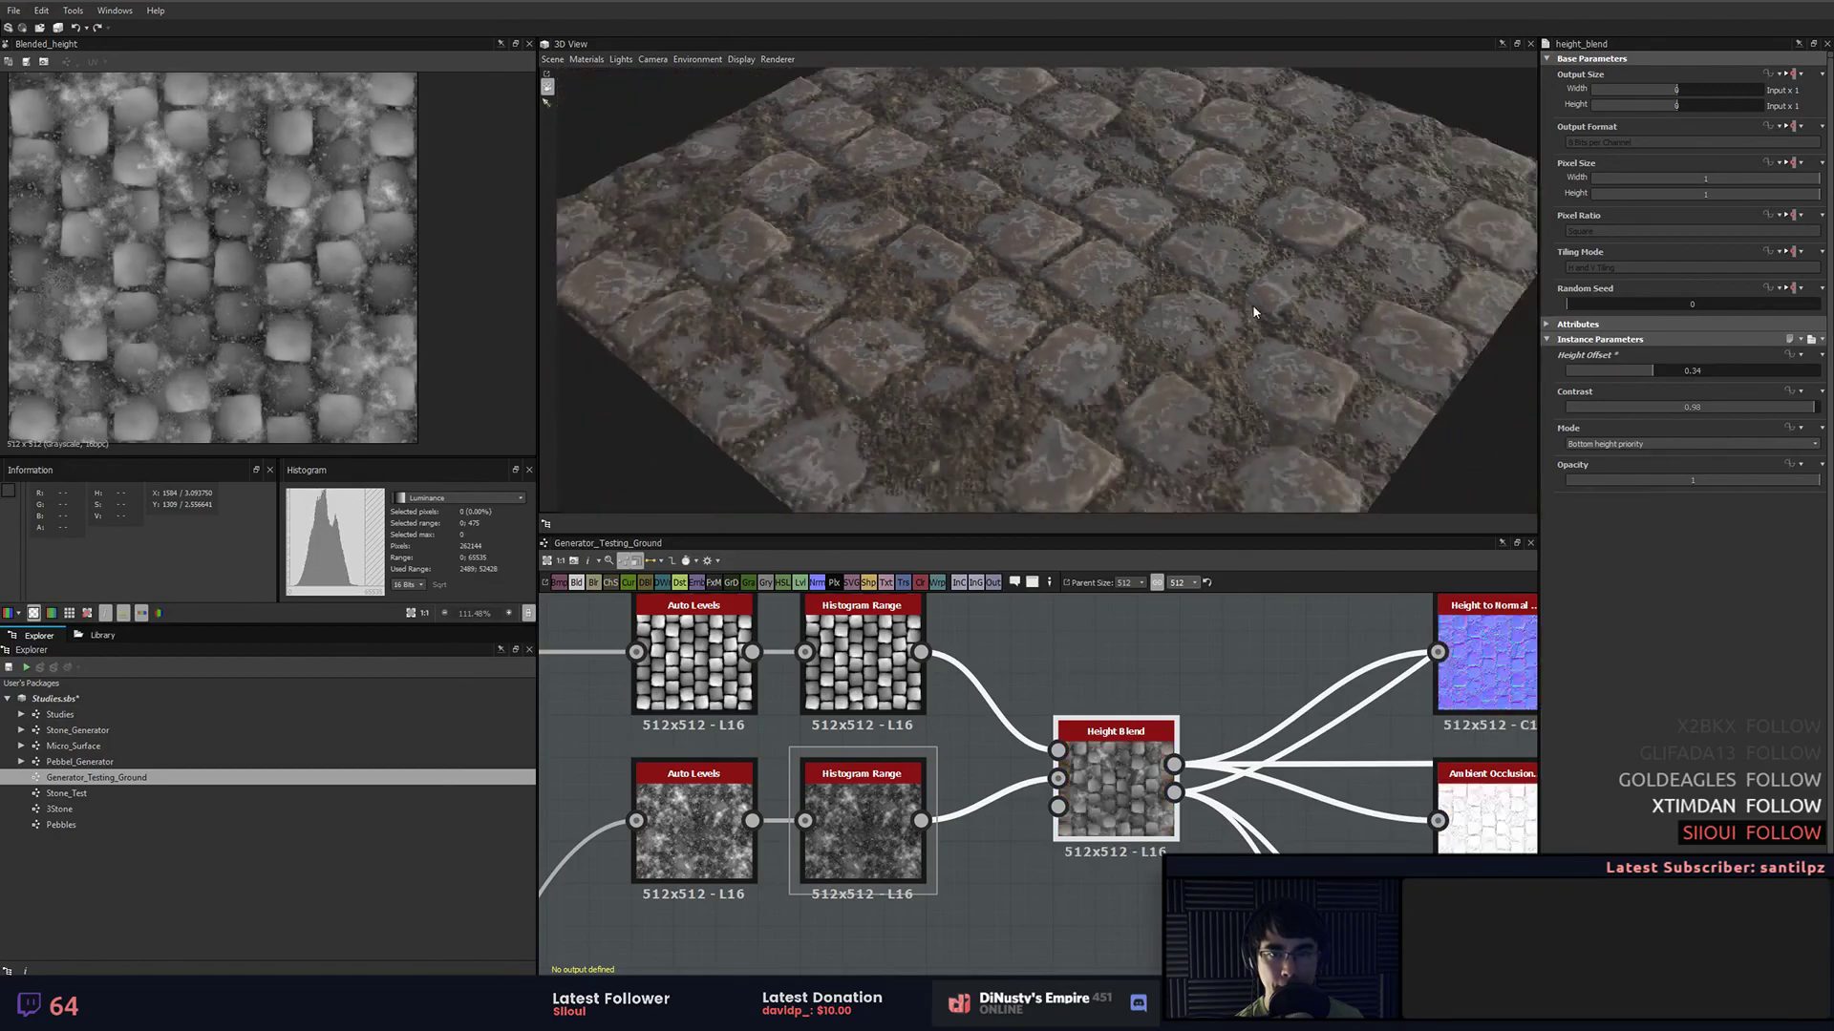
{"action": "left_click_drag", "start_coordinate": [1254, 310], "coordinate": [1249, 328]}
Step: Raise the Height Blend's Height Offset in stages to 0.71 to demonstrate burying the debris beneath the stones
{"action": "left_click_drag", "start_coordinate": [1677, 372], "coordinate": [1688, 379]}
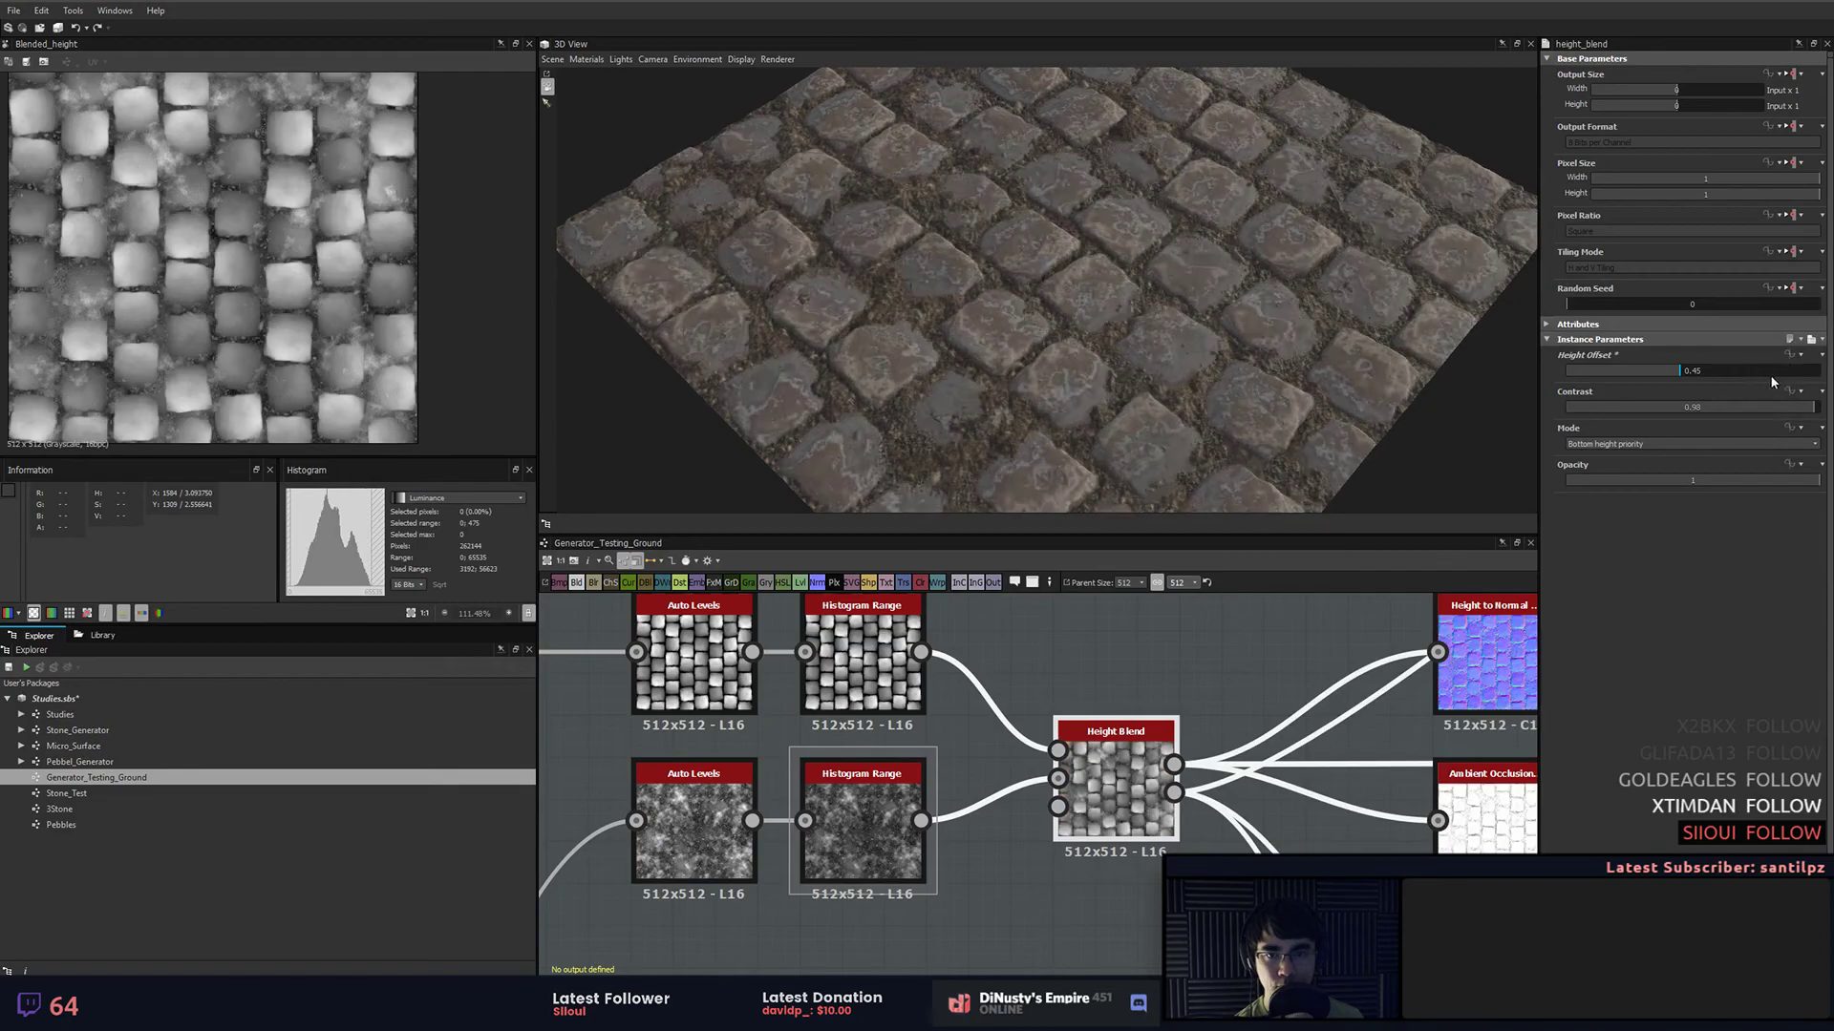
{"action": "left_click_drag", "start_coordinate": [1706, 372], "coordinate": [1725, 367]}
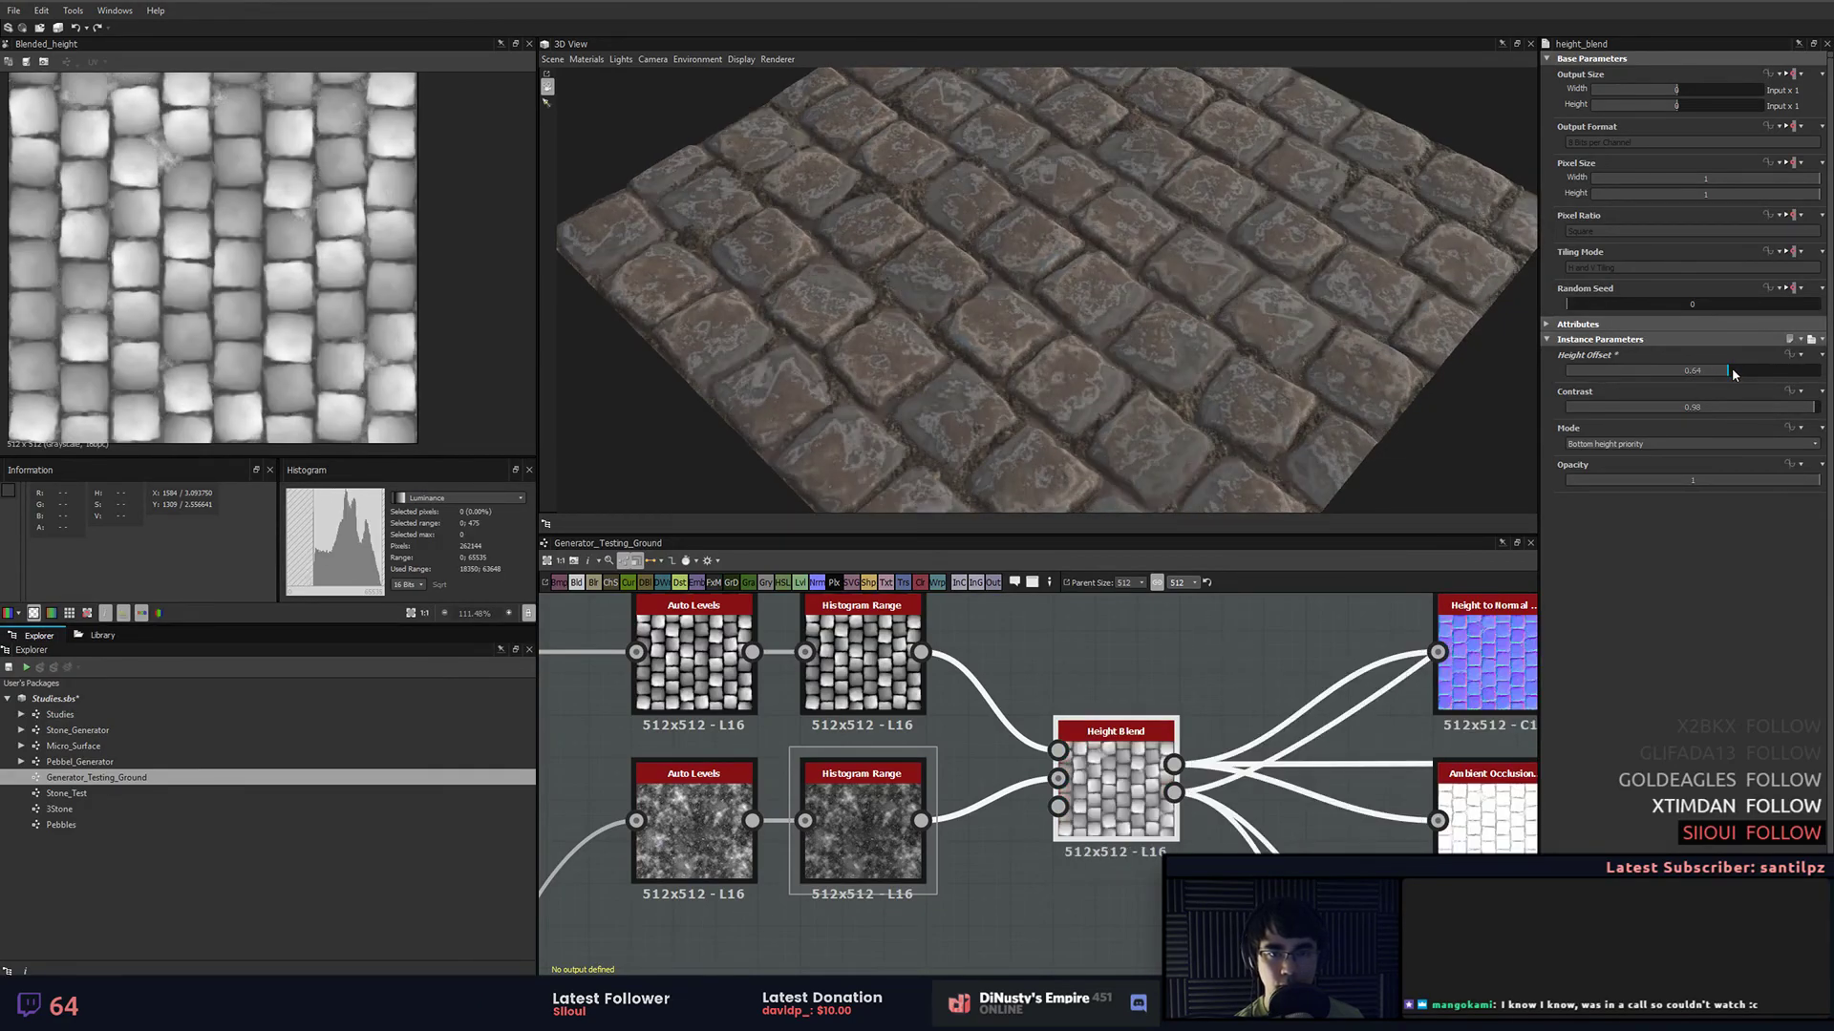
{"action": "left_click_drag", "start_coordinate": [1733, 373], "coordinate": [1750, 375]}
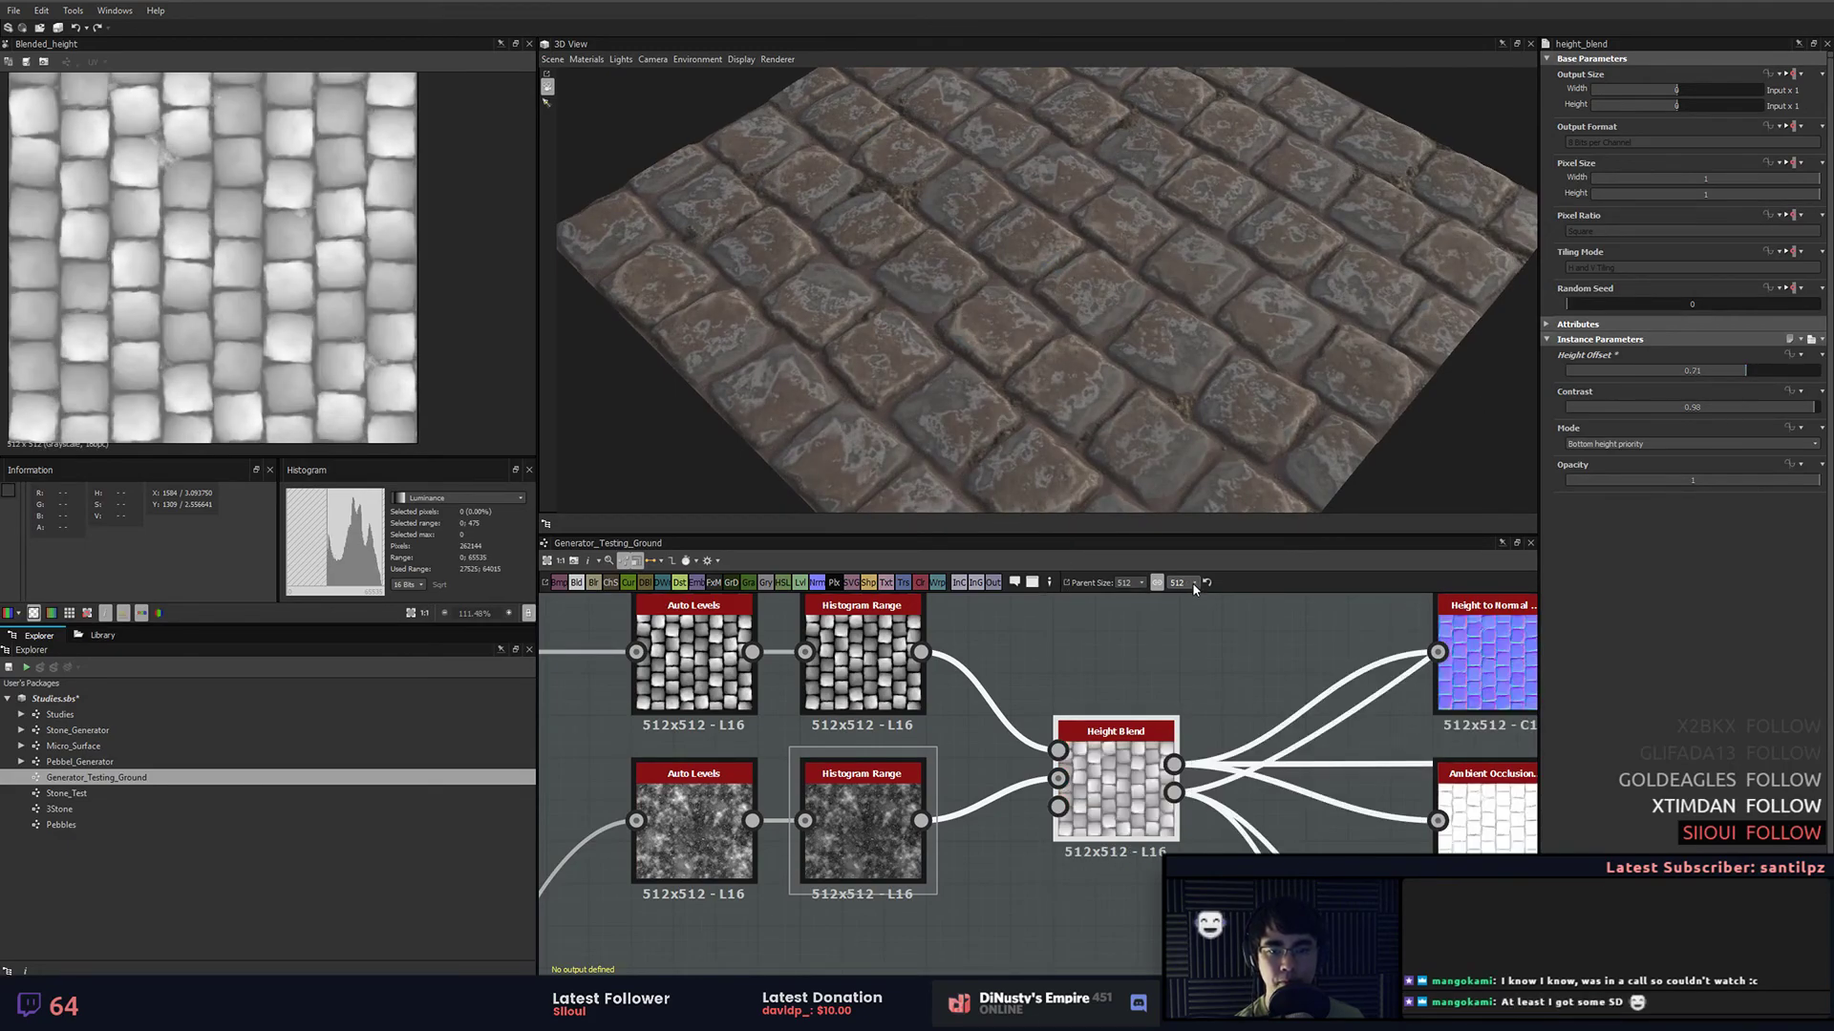
Step: Set the graph's parent size to 2048 and view the stone joints up close
{"action": "left_click", "coordinate": [1194, 585]}
{"action": "left_click", "coordinate": [1189, 659]}
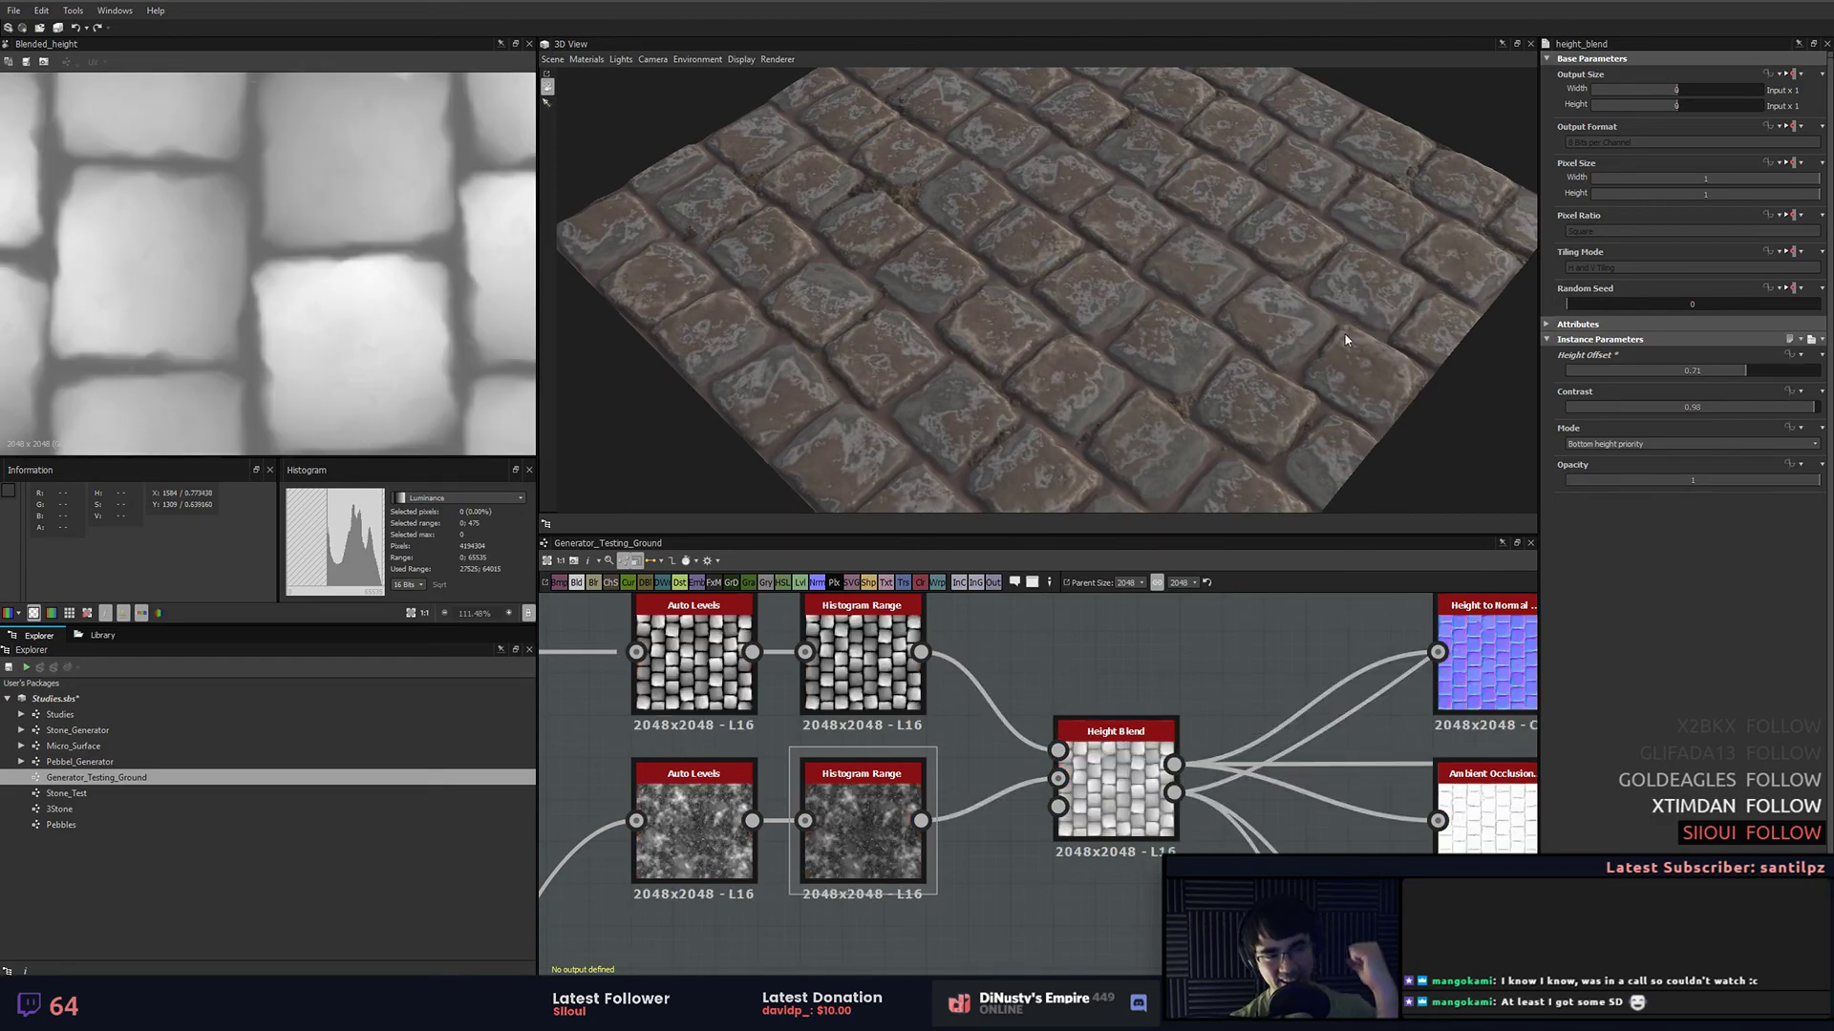
{"action": "scroll", "coordinate": [1207, 338], "scroll_direction": "up", "scroll_amount": 8}
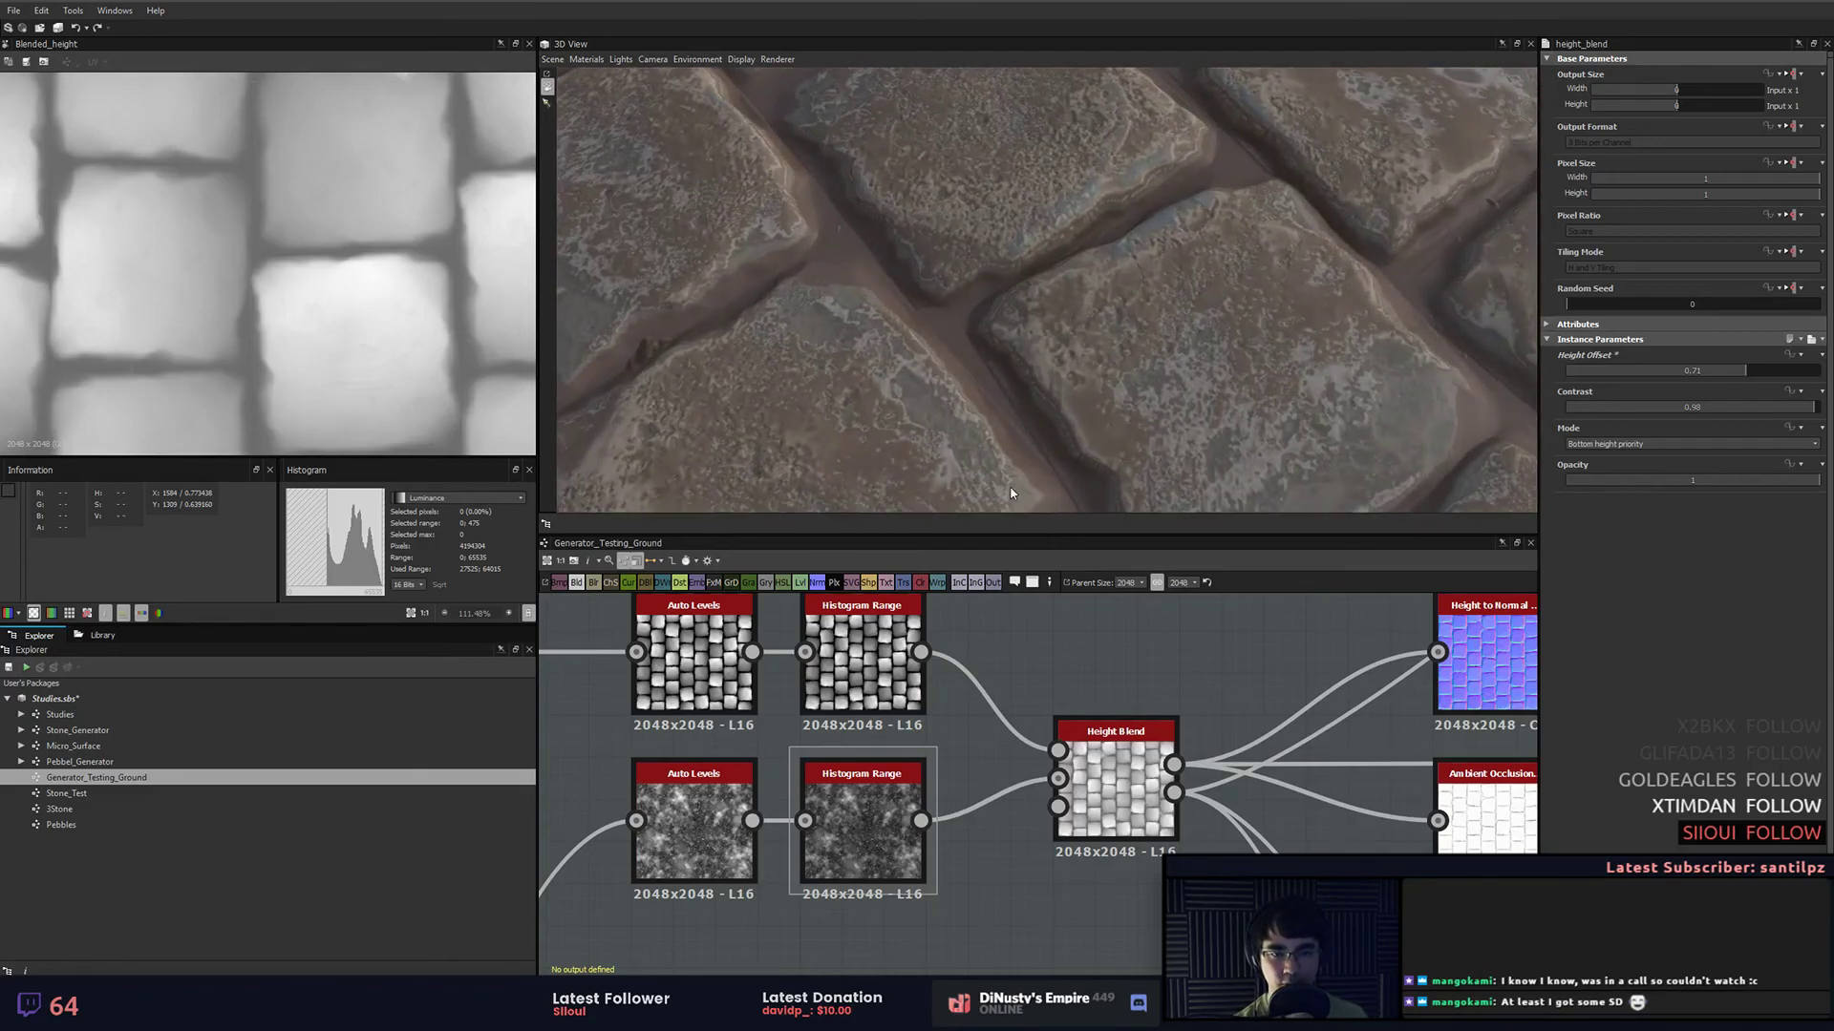
Step: Set the Height Blend's Height Offset to 0.43 and review the whole cobblestone plane
{"action": "left_click", "coordinate": [1112, 771]}
{"action": "scroll", "coordinate": [337, 273], "scroll_direction": "up", "scroll_amount": 2}
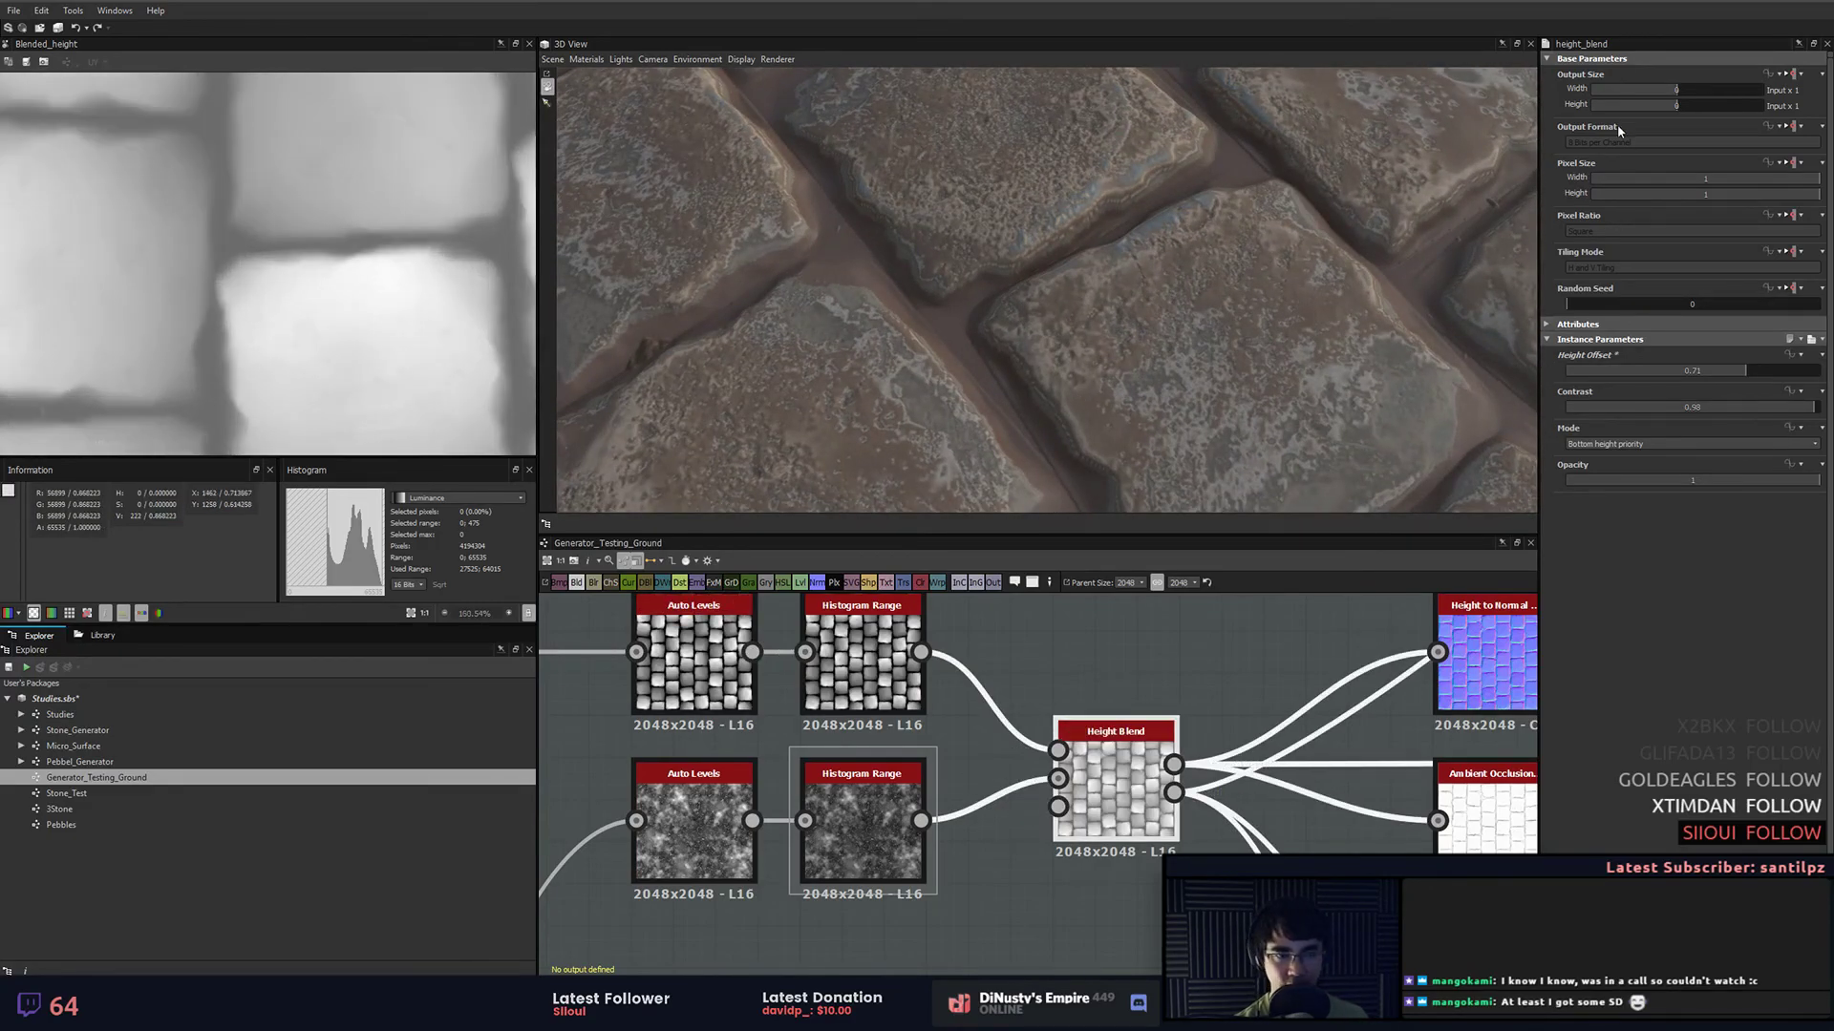
{"action": "left_click_drag", "start_coordinate": [1737, 375], "coordinate": [1685, 374]}
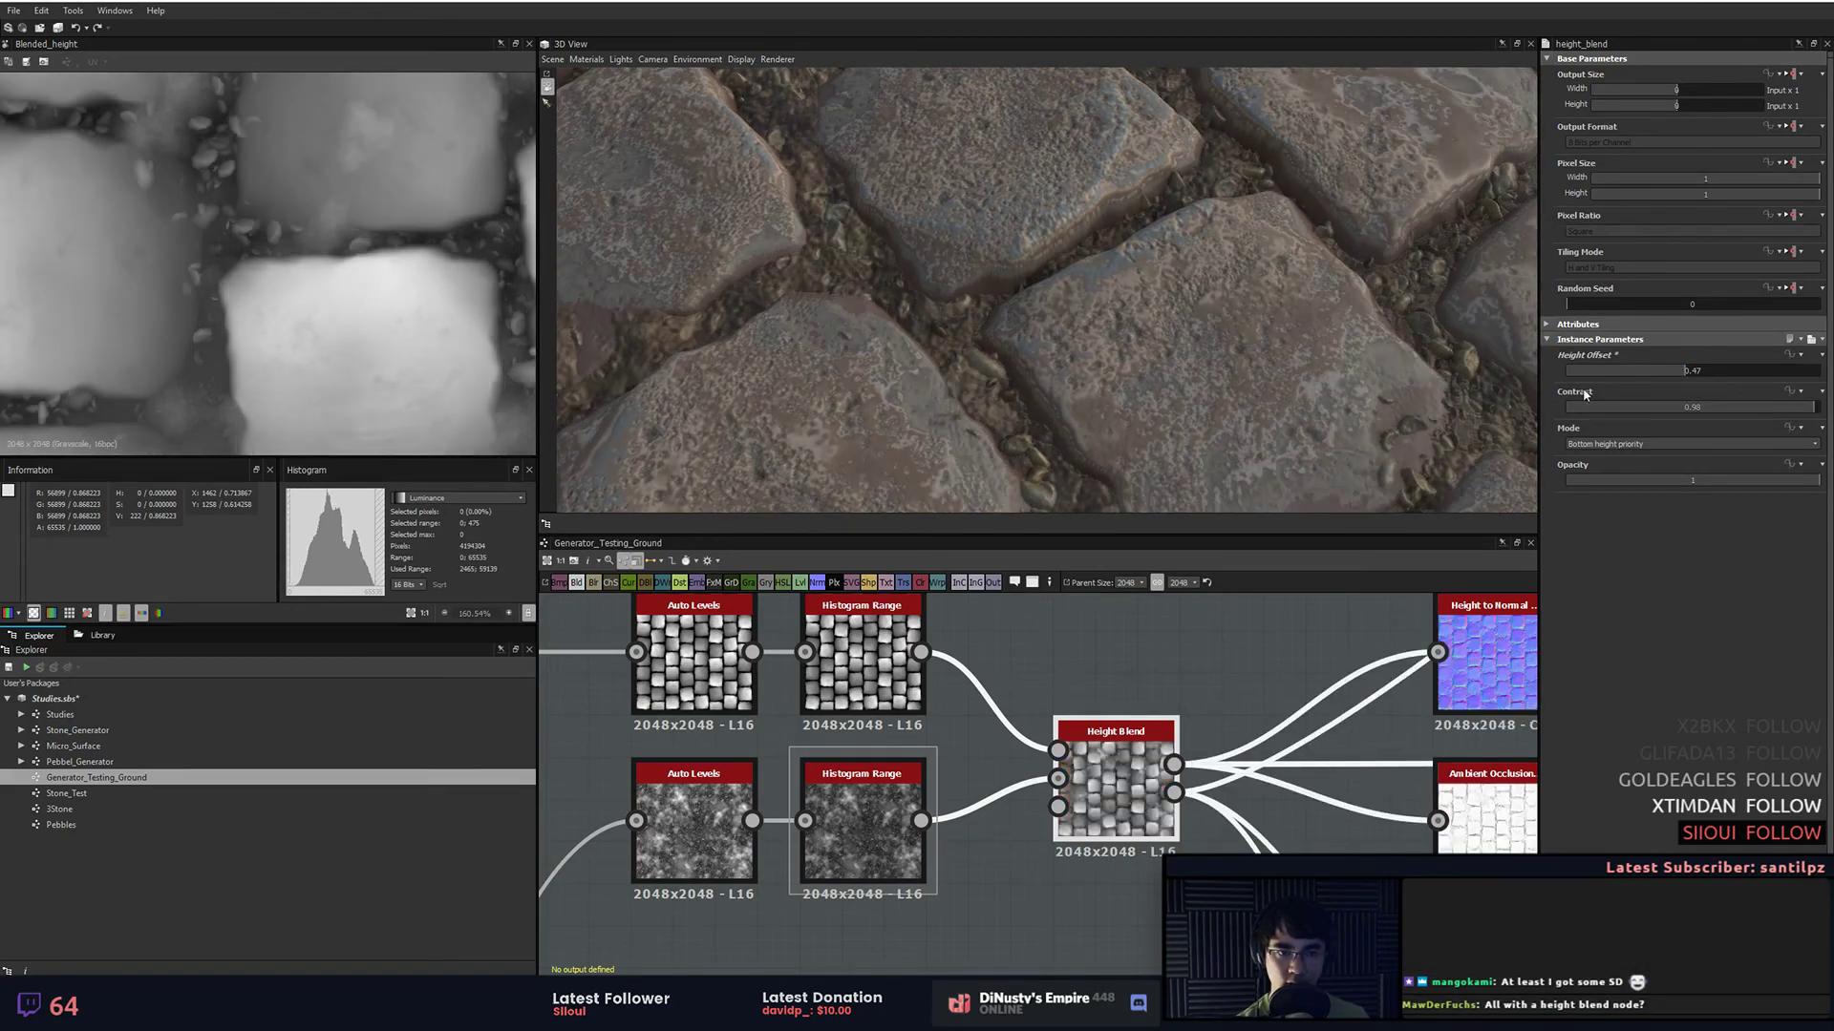
{"action": "left_click_drag", "start_coordinate": [1684, 370], "coordinate": [1673, 369]}
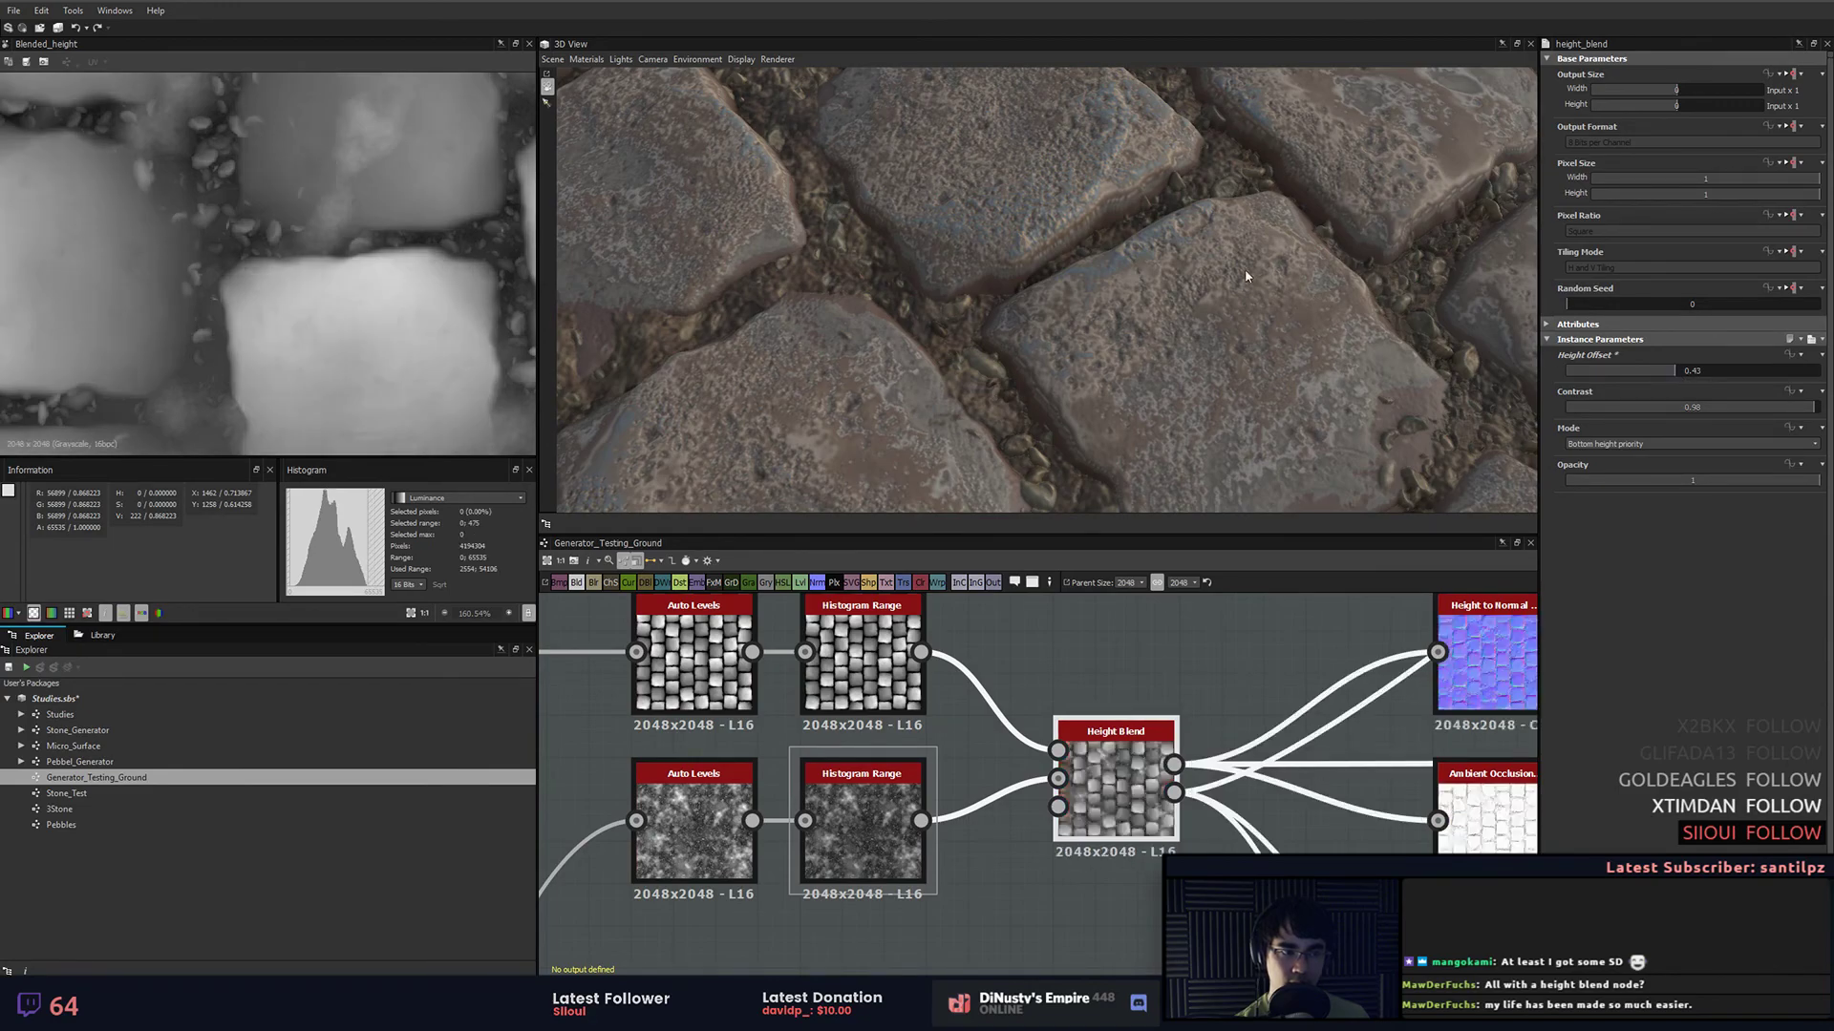
{"action": "scroll", "coordinate": [1197, 262], "scroll_direction": "down", "scroll_amount": 6}
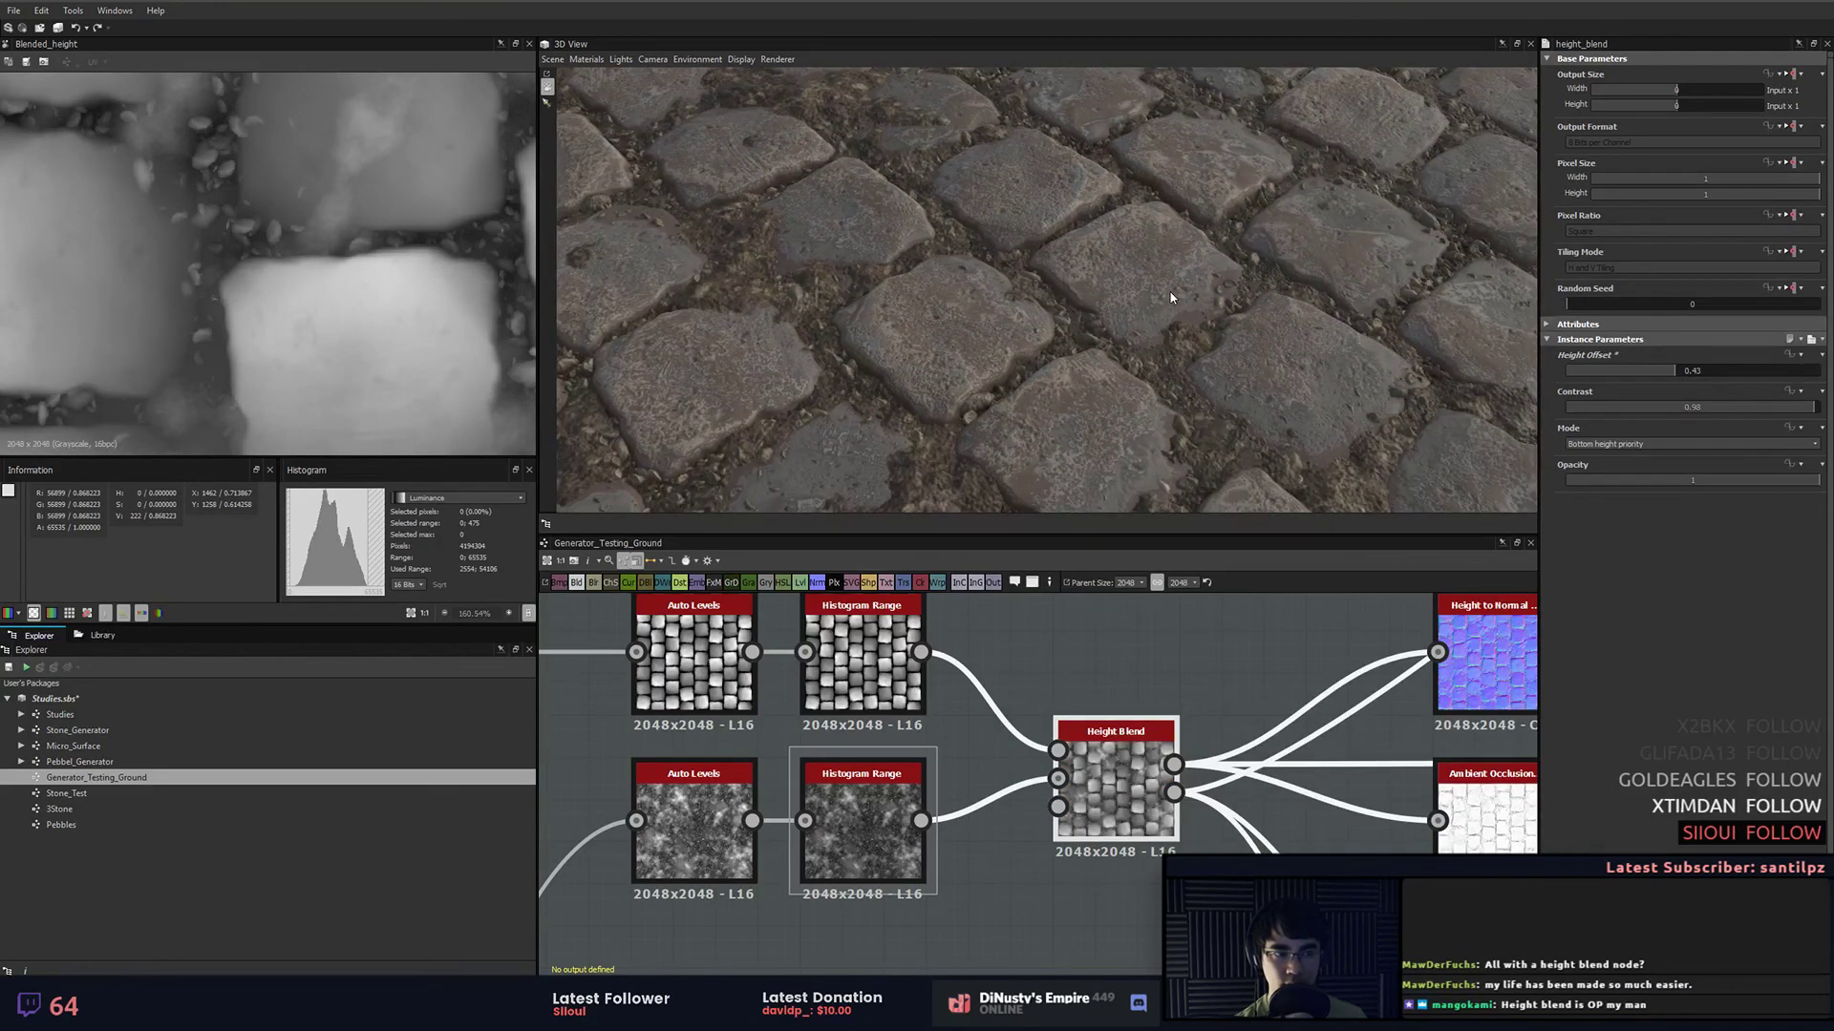
{"action": "scroll", "coordinate": [1174, 297], "scroll_direction": "down", "scroll_amount": 10}
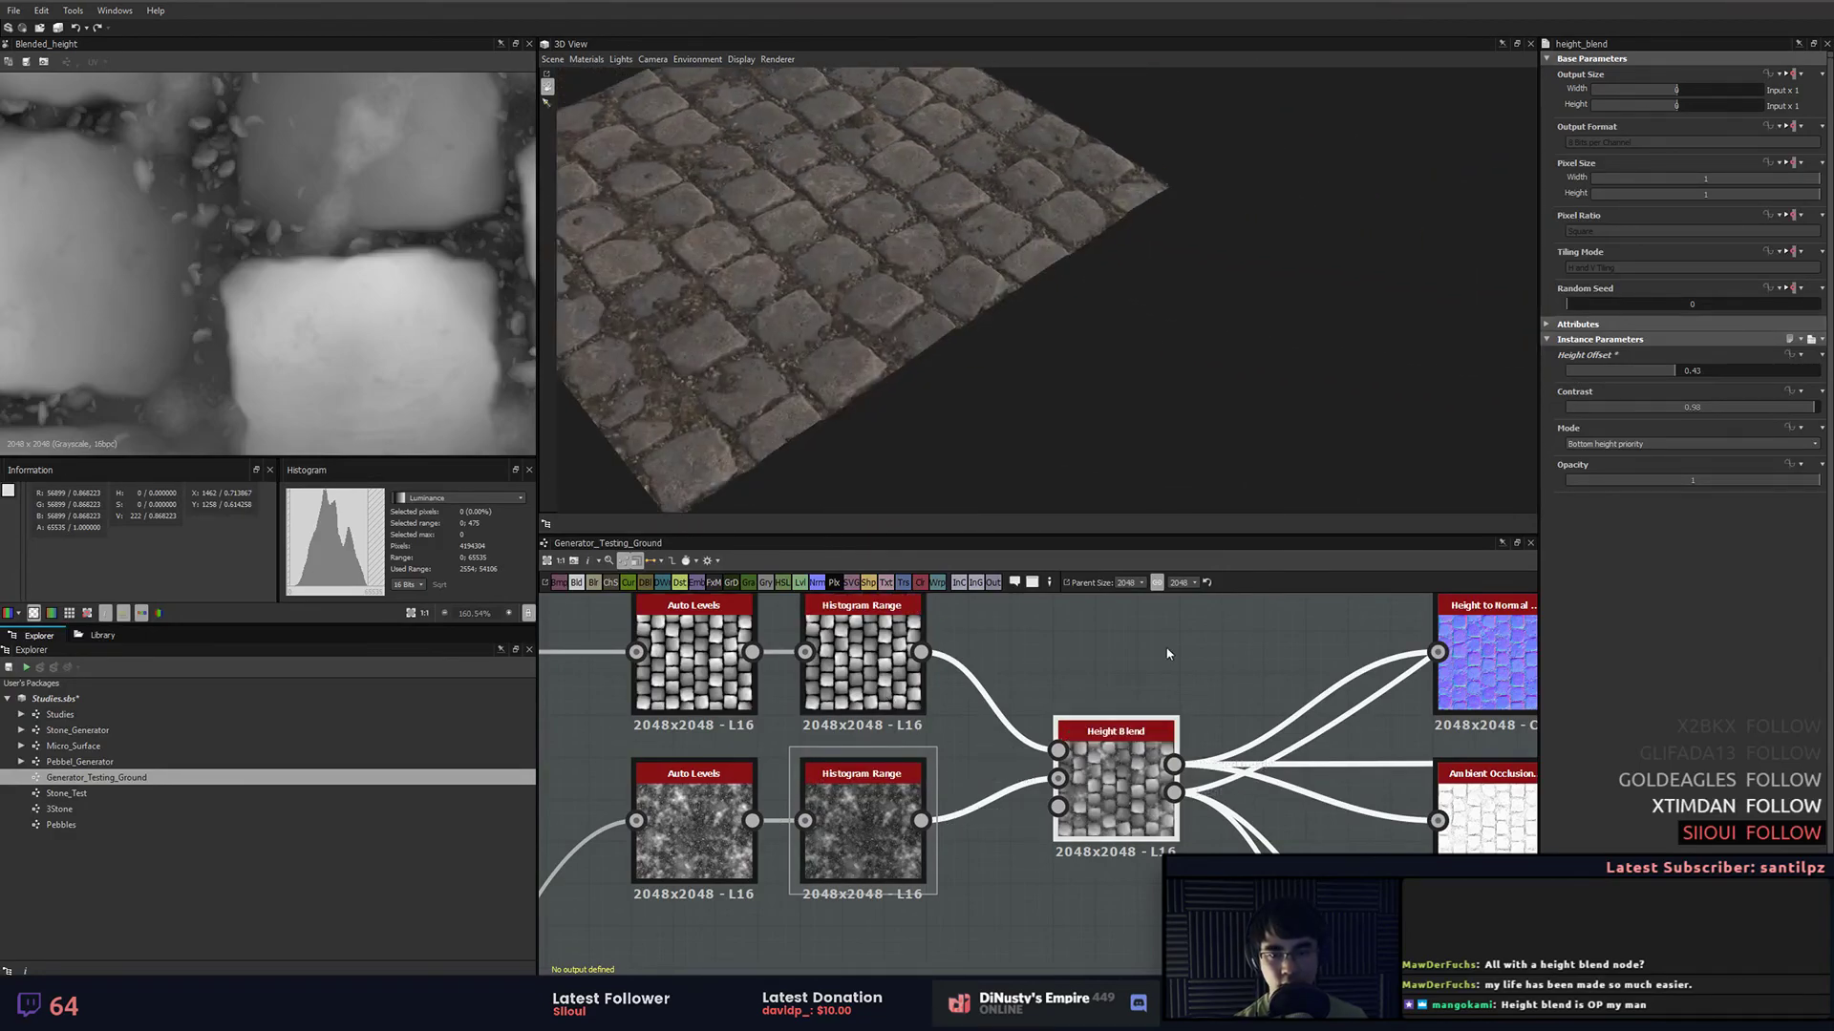
Step: Add a Material Blend node to the graph in the empty area above the Height Blend
{"action": "key", "text": "space"}
{"action": "type", "text": "mater"}
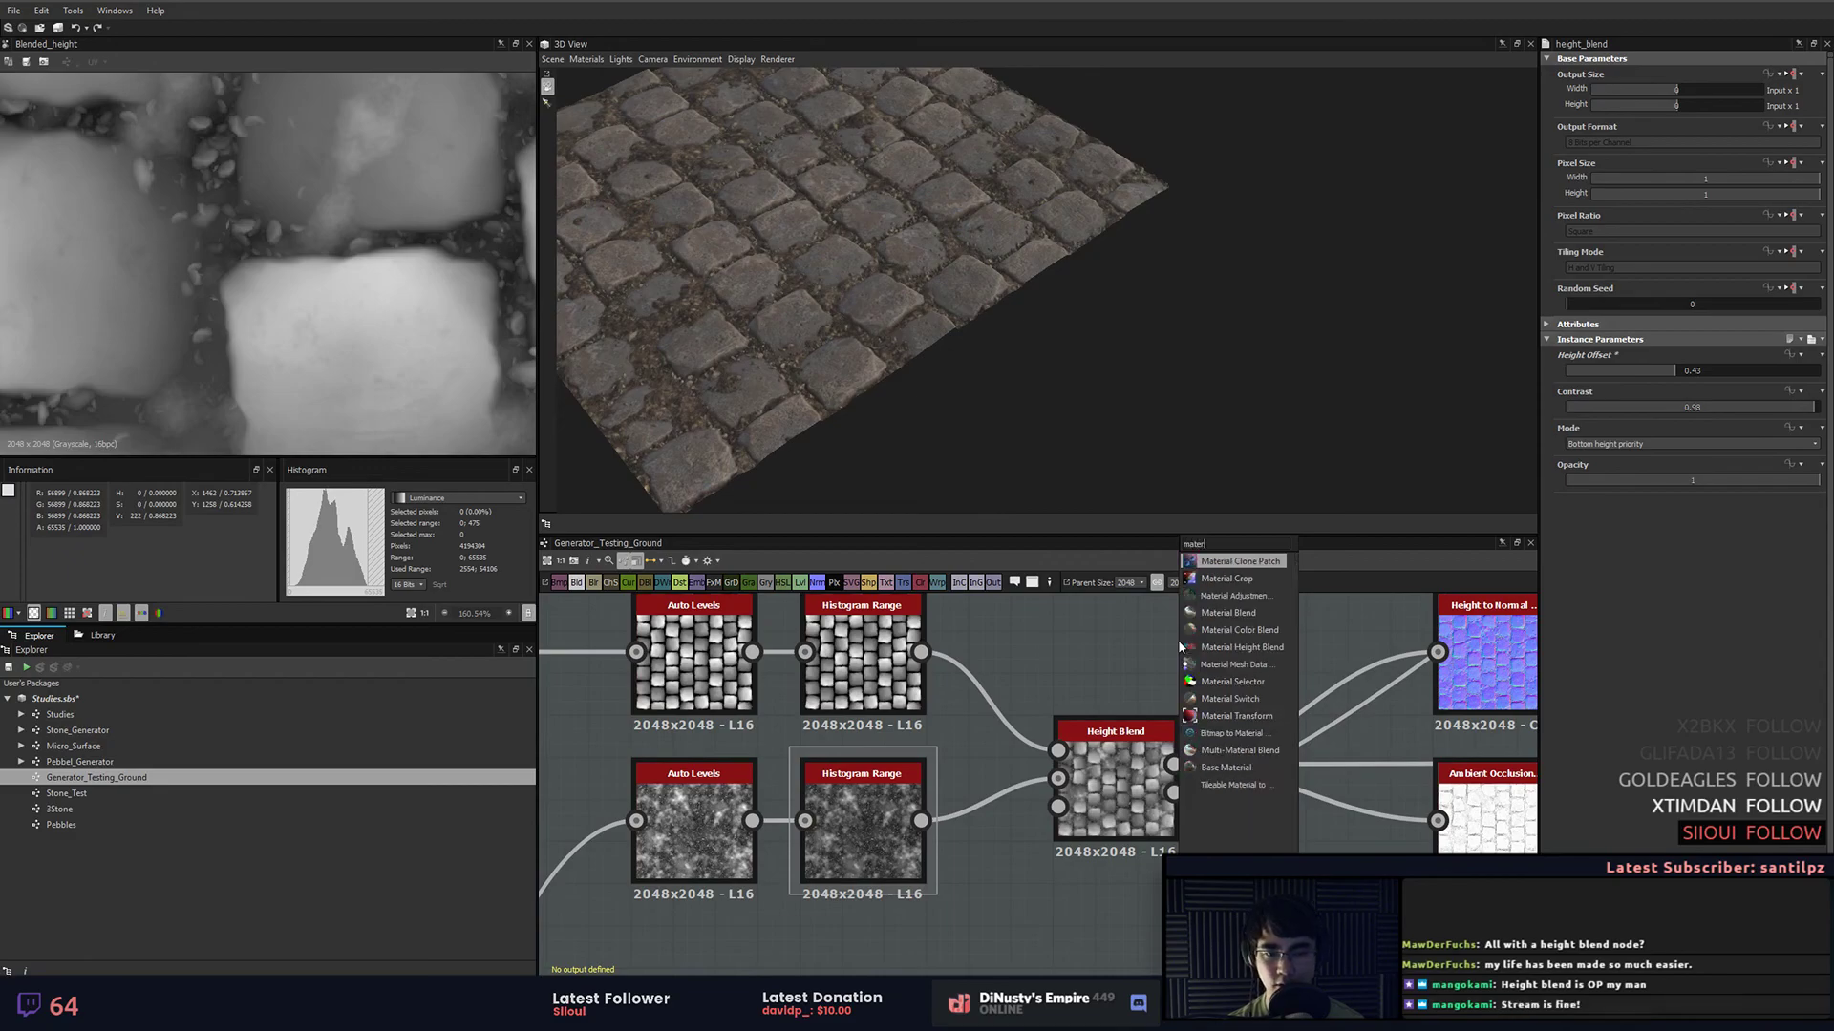
{"action": "key", "text": "BackSpace"}
{"action": "key", "text": "BackSpace"}
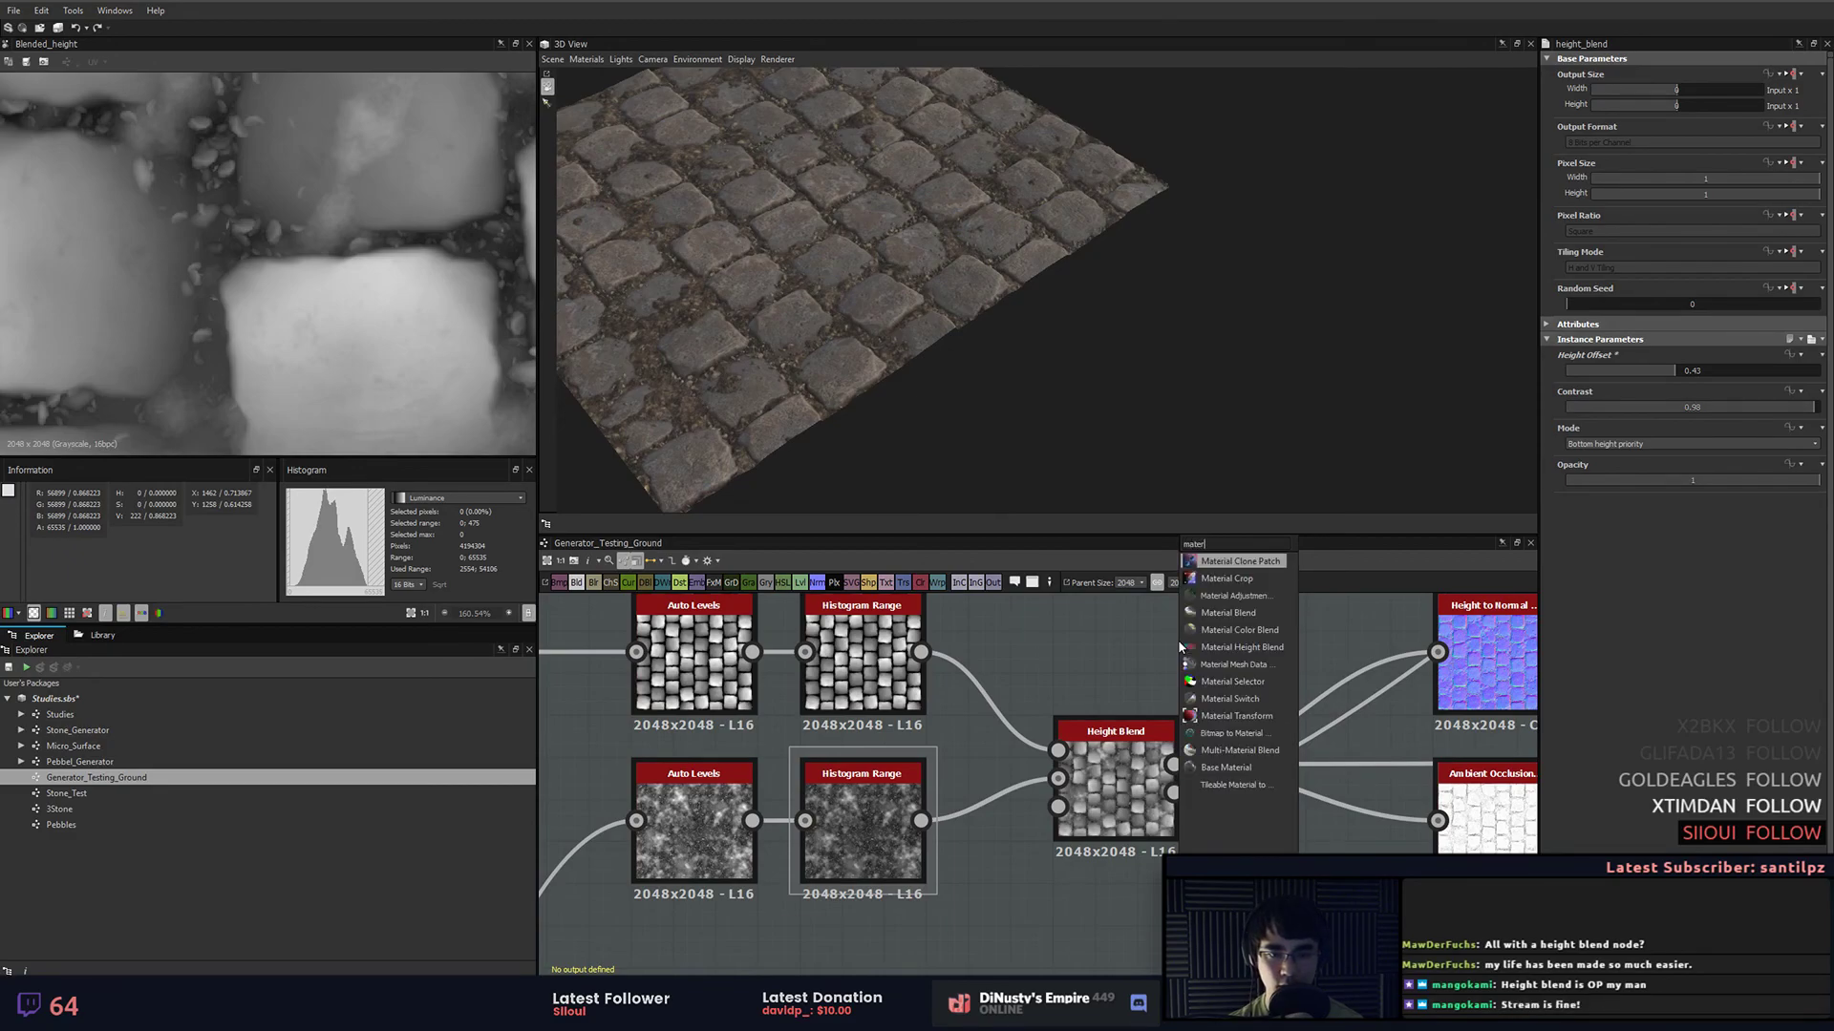
{"action": "type", "text": "ble"}
{"action": "key", "text": "Escape"}
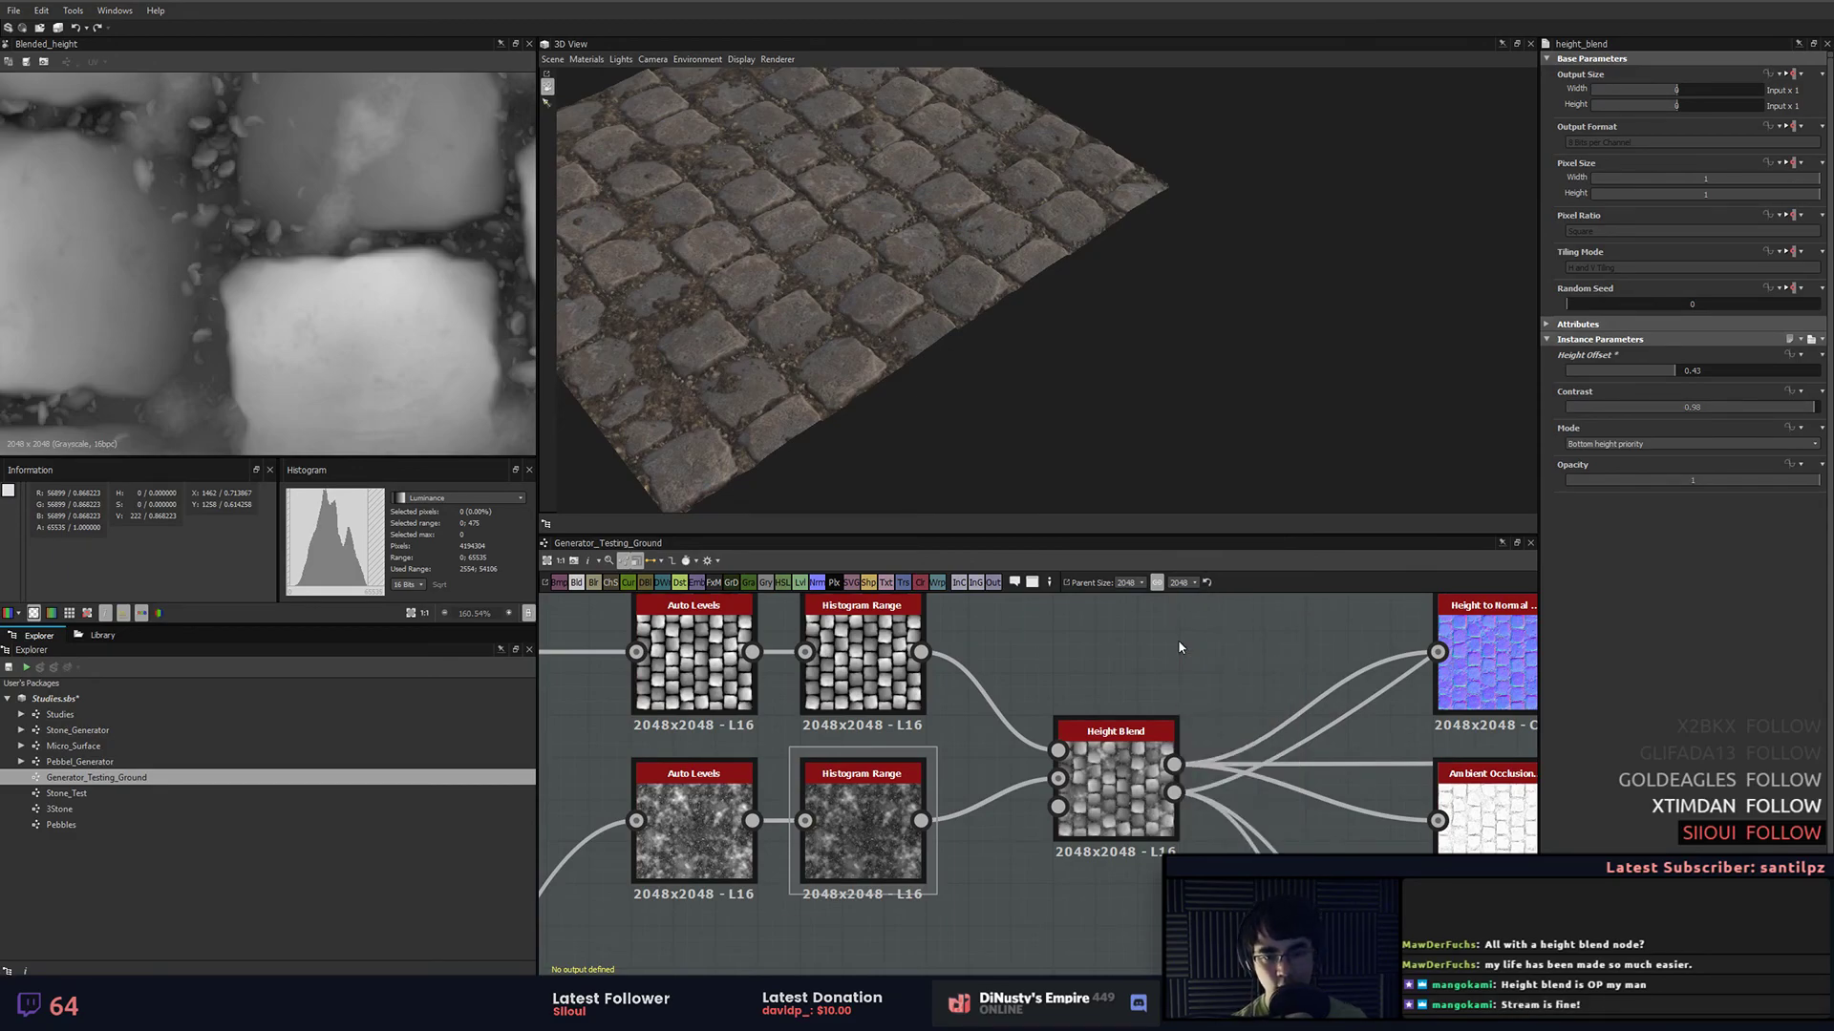
{"action": "scroll", "coordinate": [1267, 745], "scroll_direction": "down", "scroll_amount": 5}
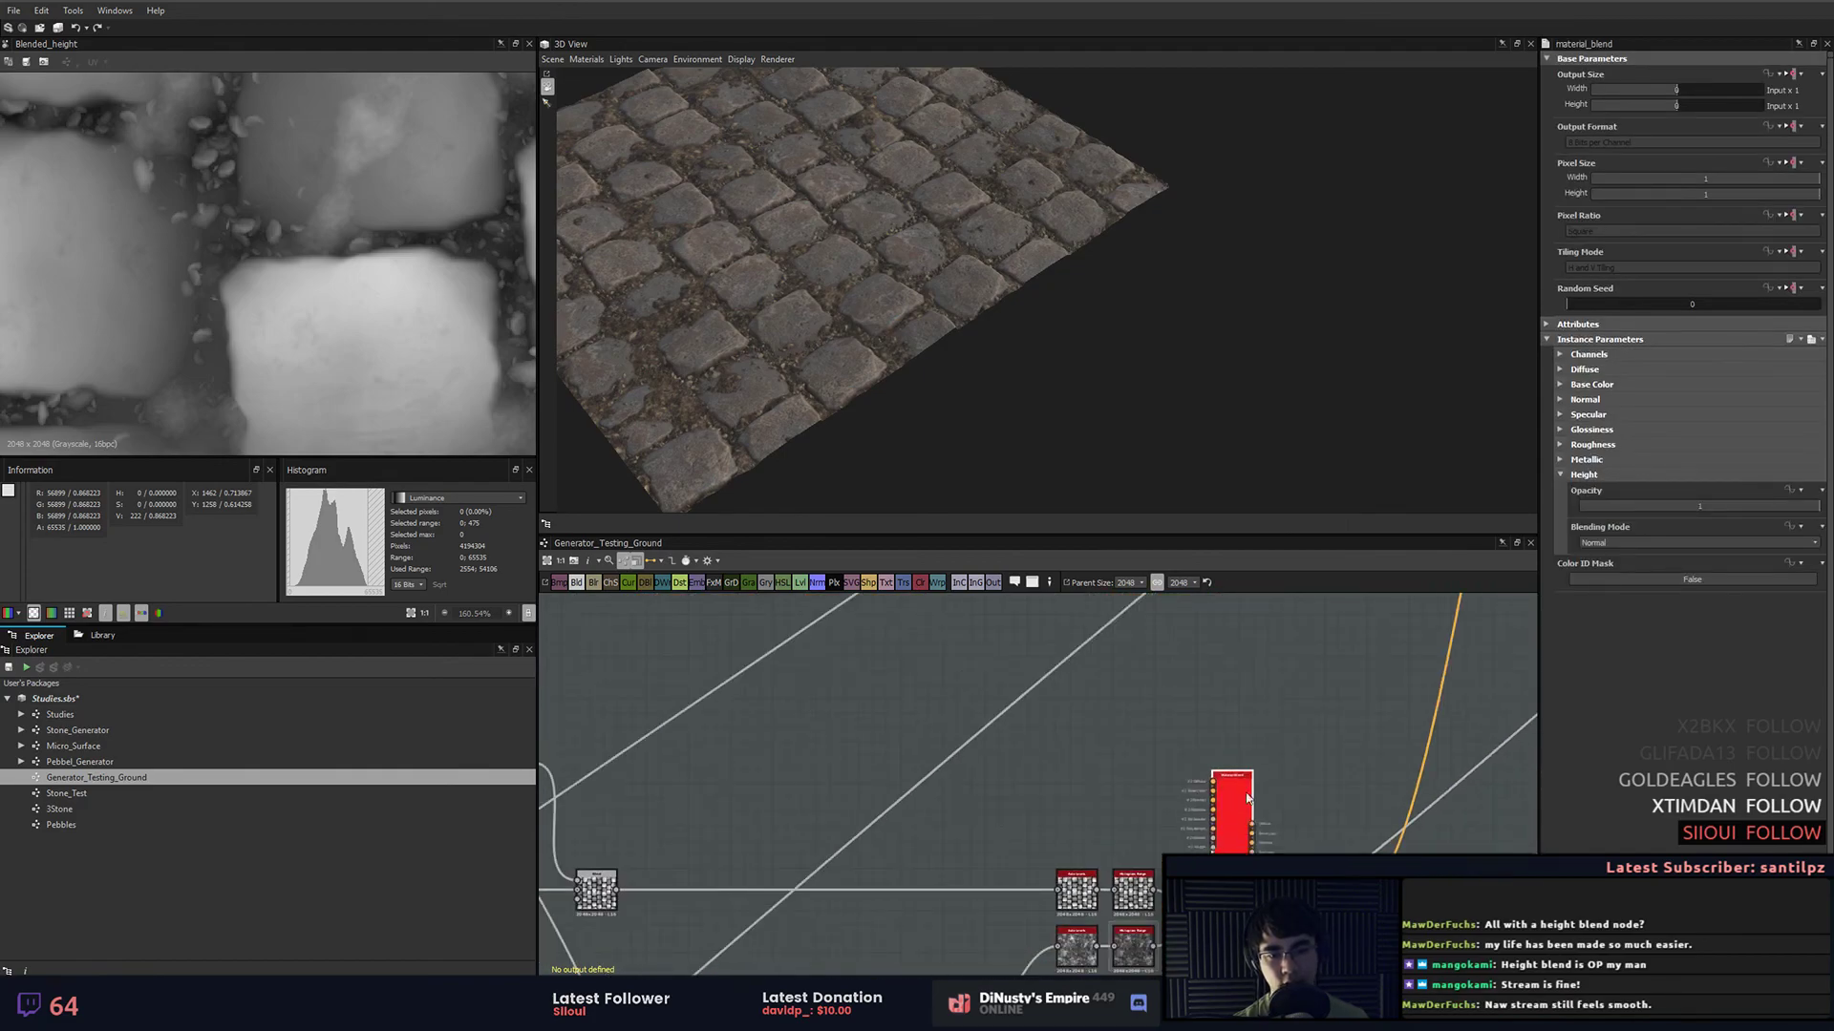
Step: Move the Material Blend node across the graph to the empty area above the Blend node that feeds the final material
{"action": "scroll", "coordinate": [1268, 685], "scroll_direction": "up", "scroll_amount": 5}
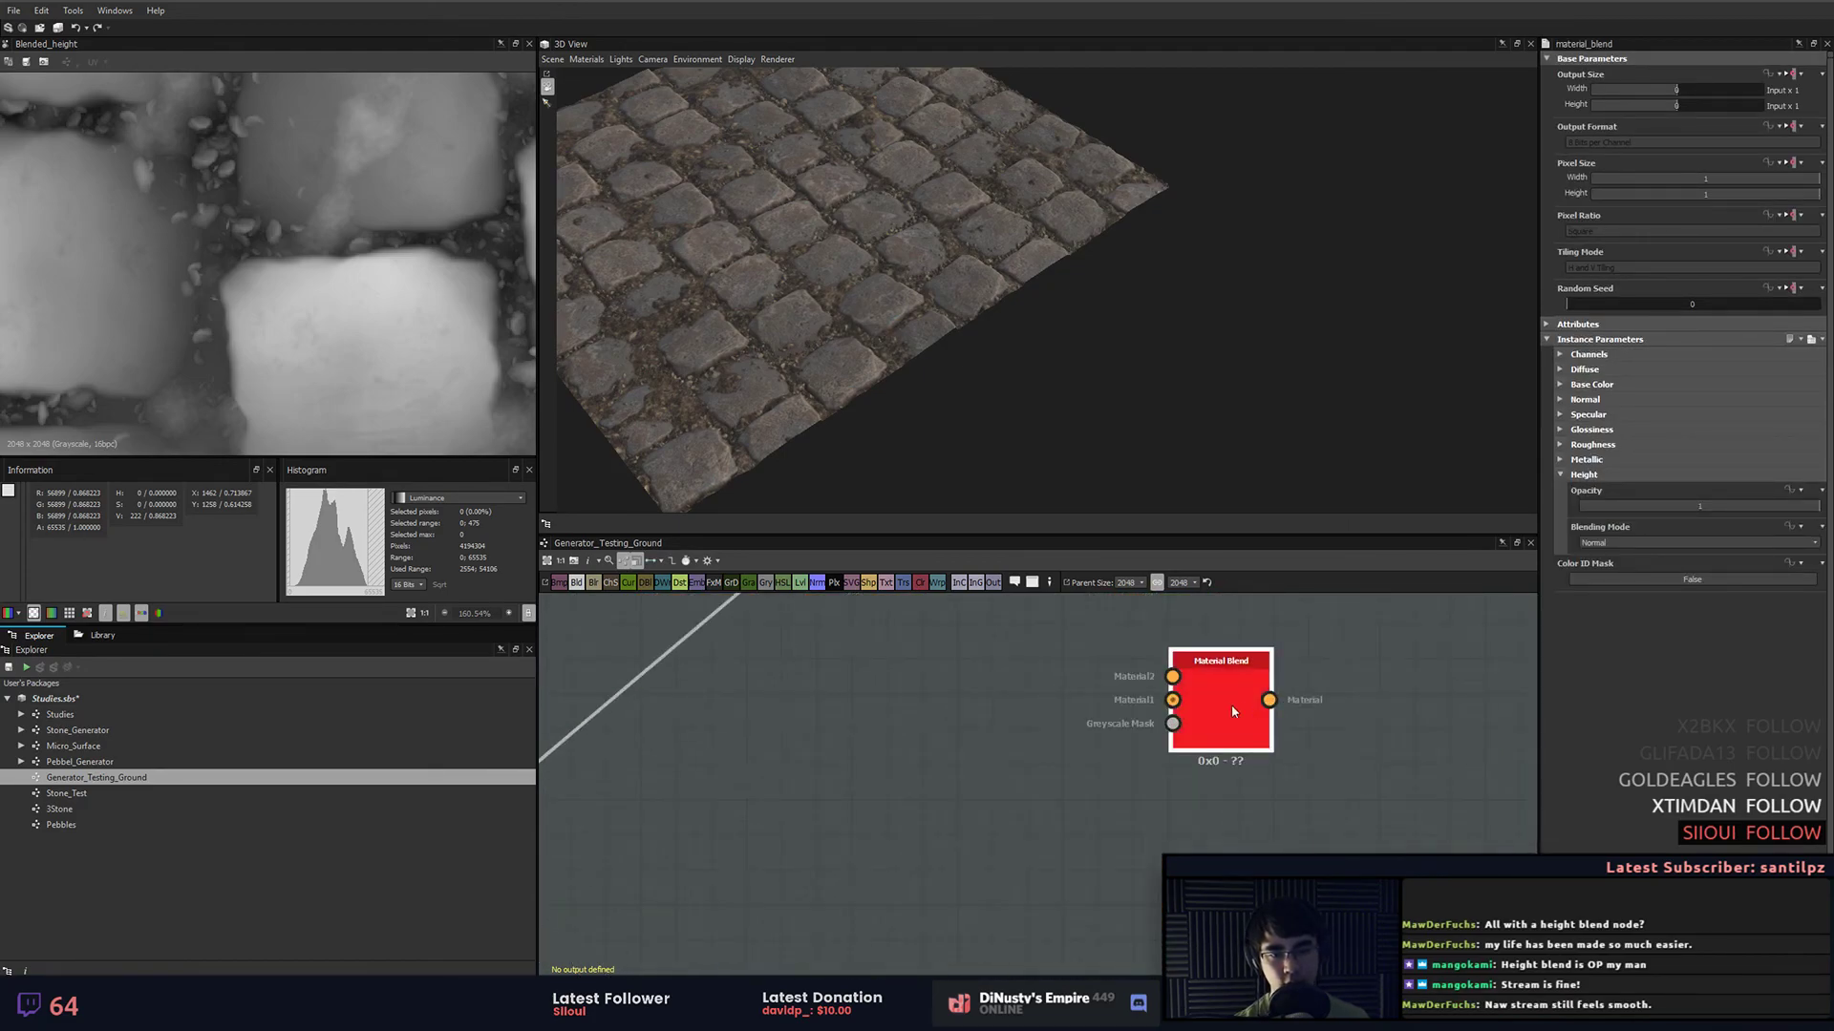
{"action": "scroll", "coordinate": [1363, 777], "scroll_direction": "down", "scroll_amount": 4}
{"action": "left_click_drag", "start_coordinate": [1363, 777], "coordinate": [1072, 799]}
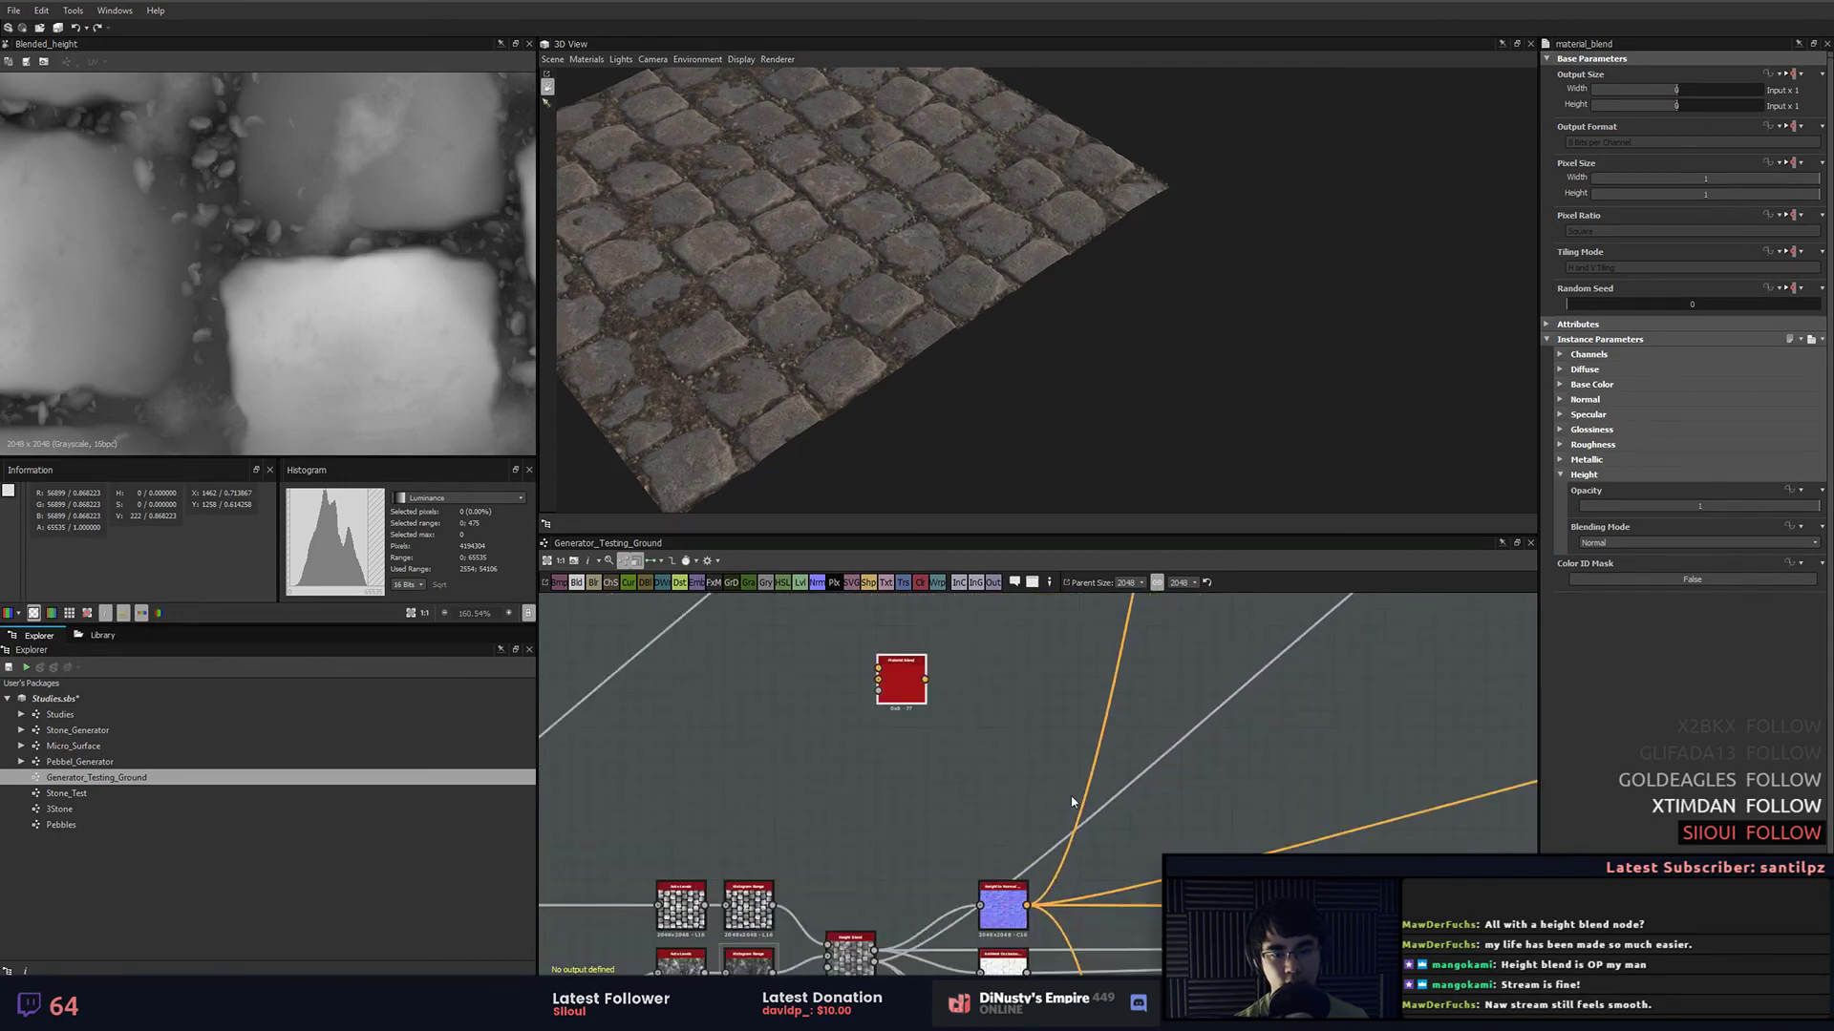
{"action": "scroll", "coordinate": [1002, 725], "scroll_direction": "down", "scroll_amount": 4}
{"action": "left_click_drag", "start_coordinate": [978, 704], "coordinate": [1053, 828]}
{"action": "scroll", "coordinate": [867, 708], "scroll_direction": "up", "scroll_amount": 1}
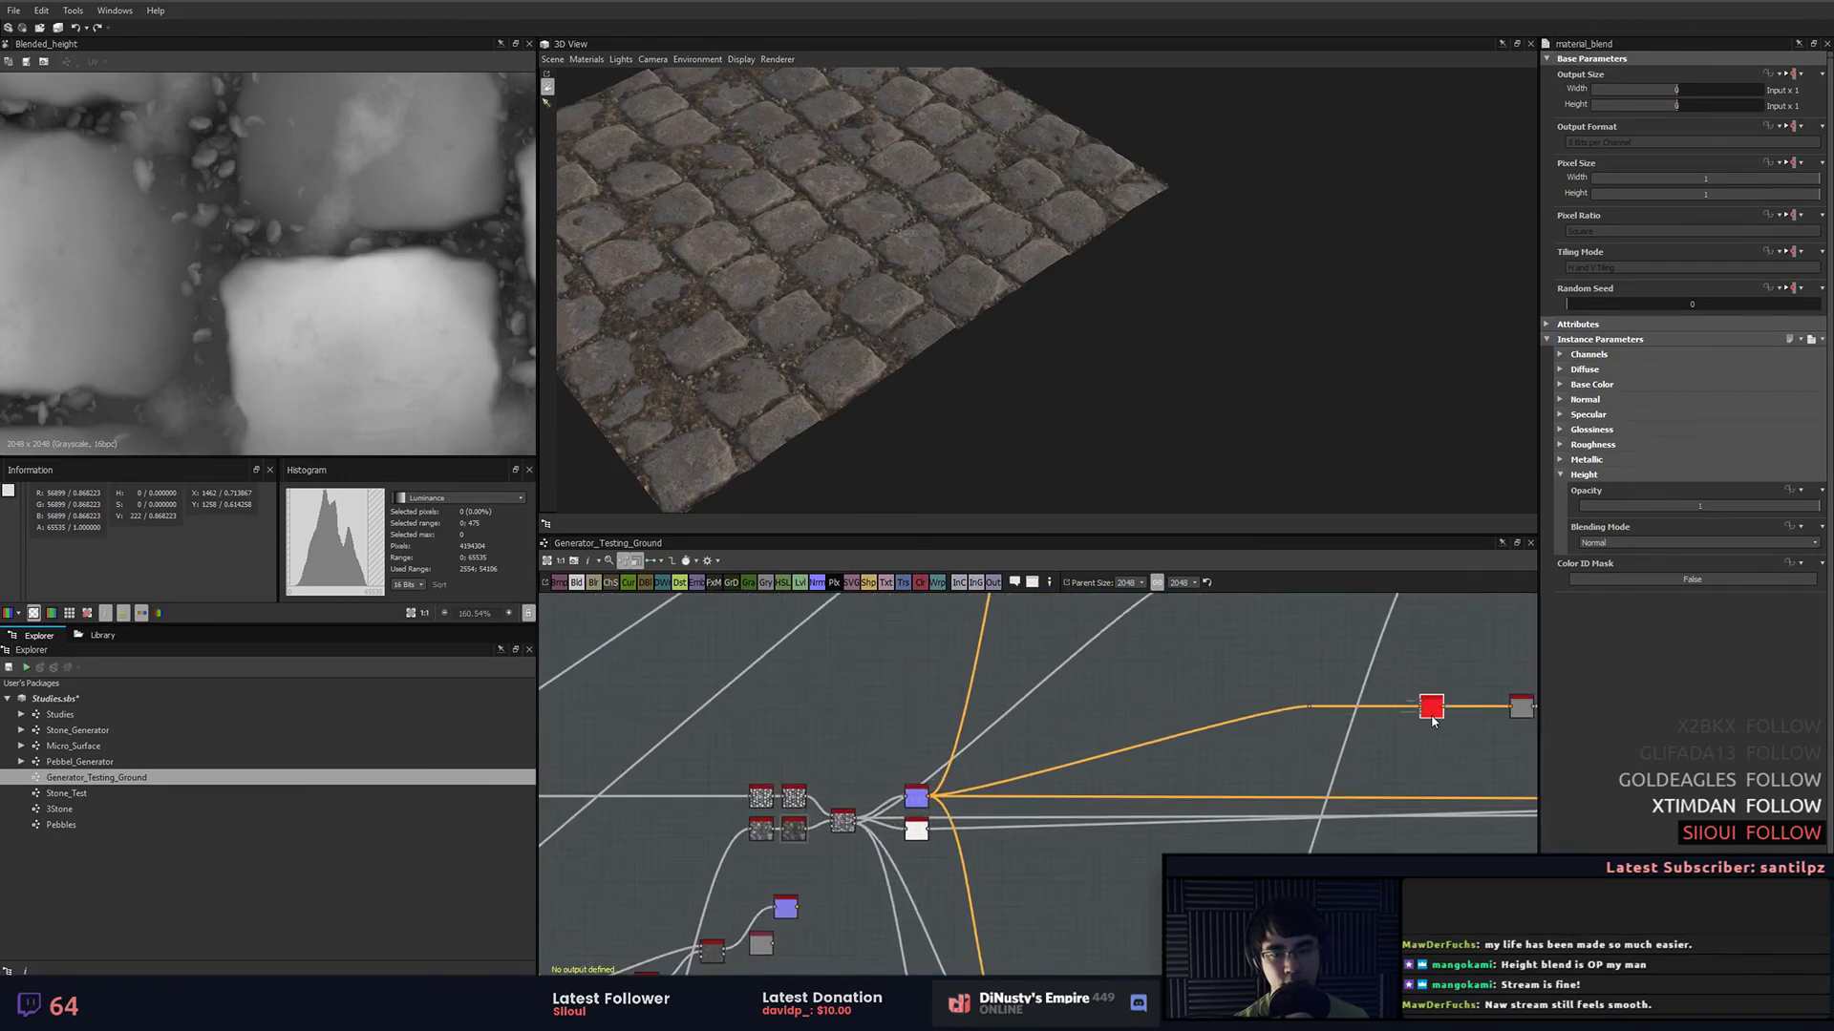
{"action": "scroll", "coordinate": [974, 706], "scroll_direction": "up", "scroll_amount": 3}
{"action": "left_click_drag", "start_coordinate": [1431, 716], "coordinate": [1201, 715]}
{"action": "scroll", "coordinate": [1165, 705], "scroll_direction": "up", "scroll_amount": 4}
{"action": "scroll", "coordinate": [1167, 636], "scroll_direction": "up", "scroll_amount": 4}
{"action": "left_click_drag", "start_coordinate": [1167, 636], "coordinate": [1257, 524]}
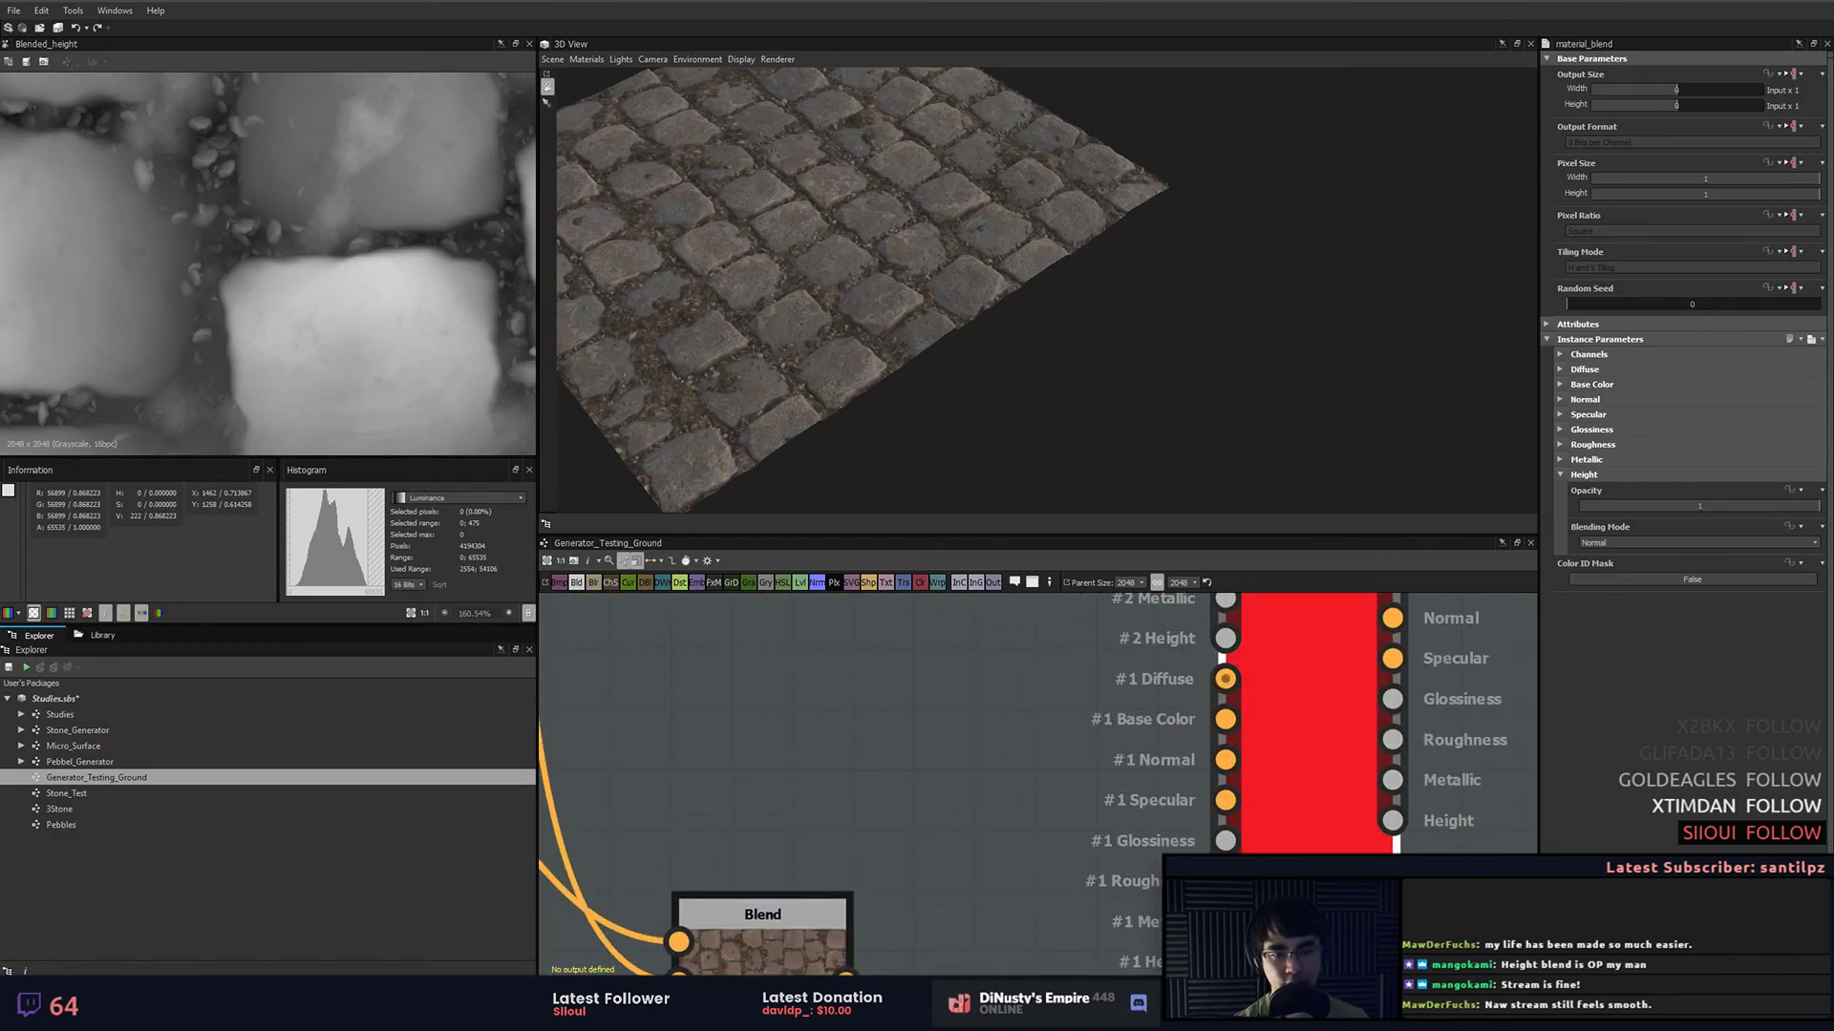
Step: Switch the graph to compact material links to show the Material Blend's grouped inputs, and delete that node
{"action": "left_click_drag", "start_coordinate": [1305, 767], "coordinate": [1288, 837]}
{"action": "key", "text": "3"}
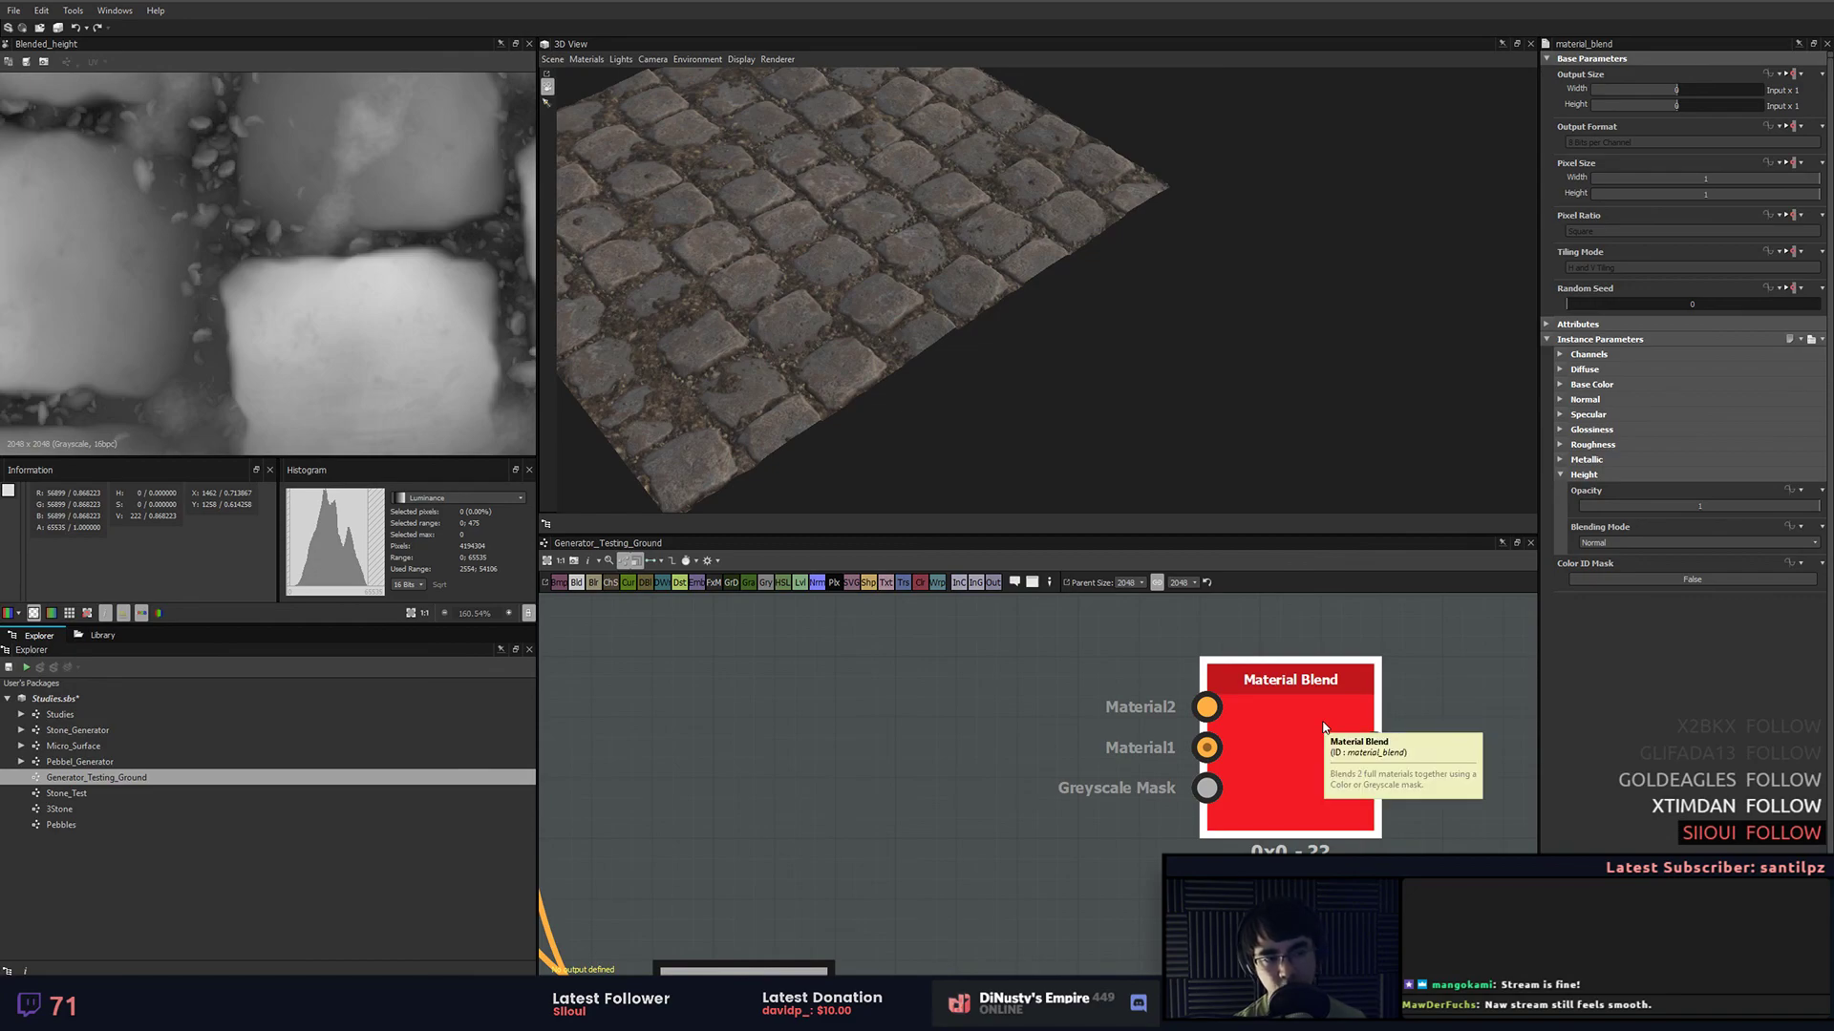
{"action": "key", "text": "Delete"}
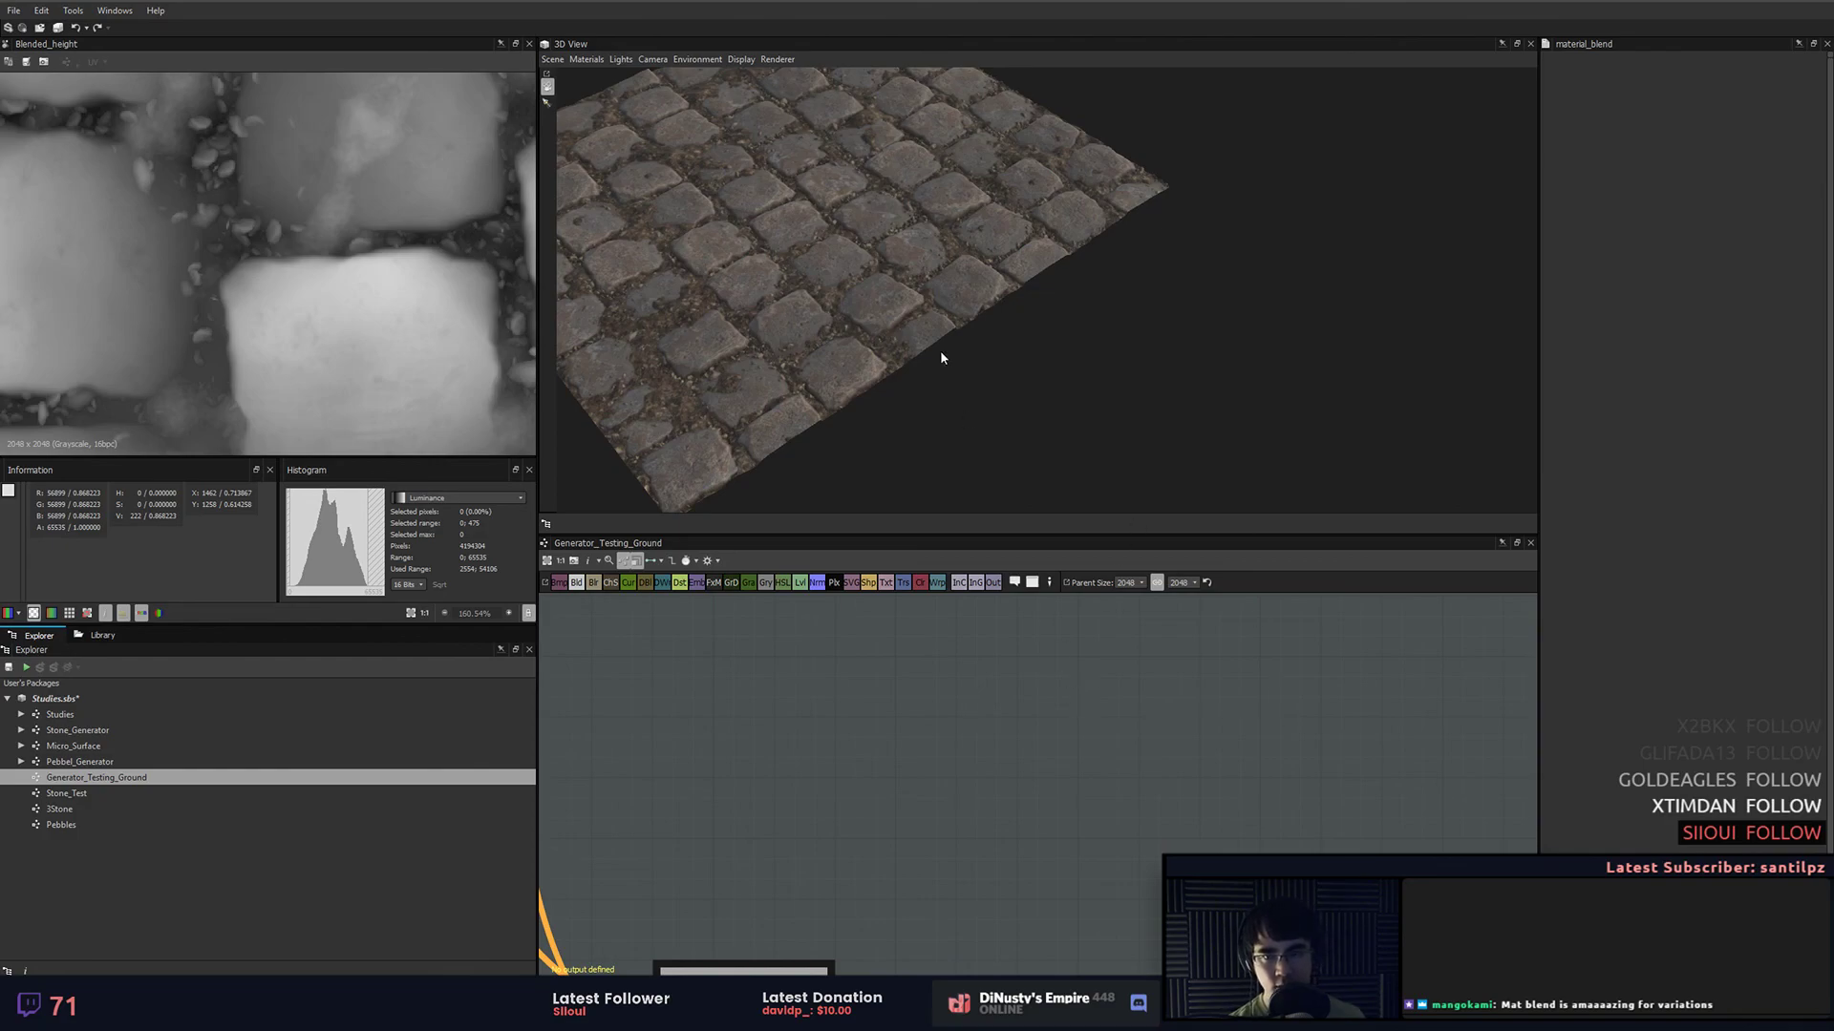
Step: Examine the whole cobblestone plane in 3D and the final blend chain at the end of the graph
{"action": "scroll", "coordinate": [940, 352], "scroll_direction": "down", "scroll_amount": 3}
{"action": "left_click_drag", "start_coordinate": [939, 351], "coordinate": [978, 370]}
{"action": "scroll", "coordinate": [978, 371], "scroll_direction": "up", "scroll_amount": 2}
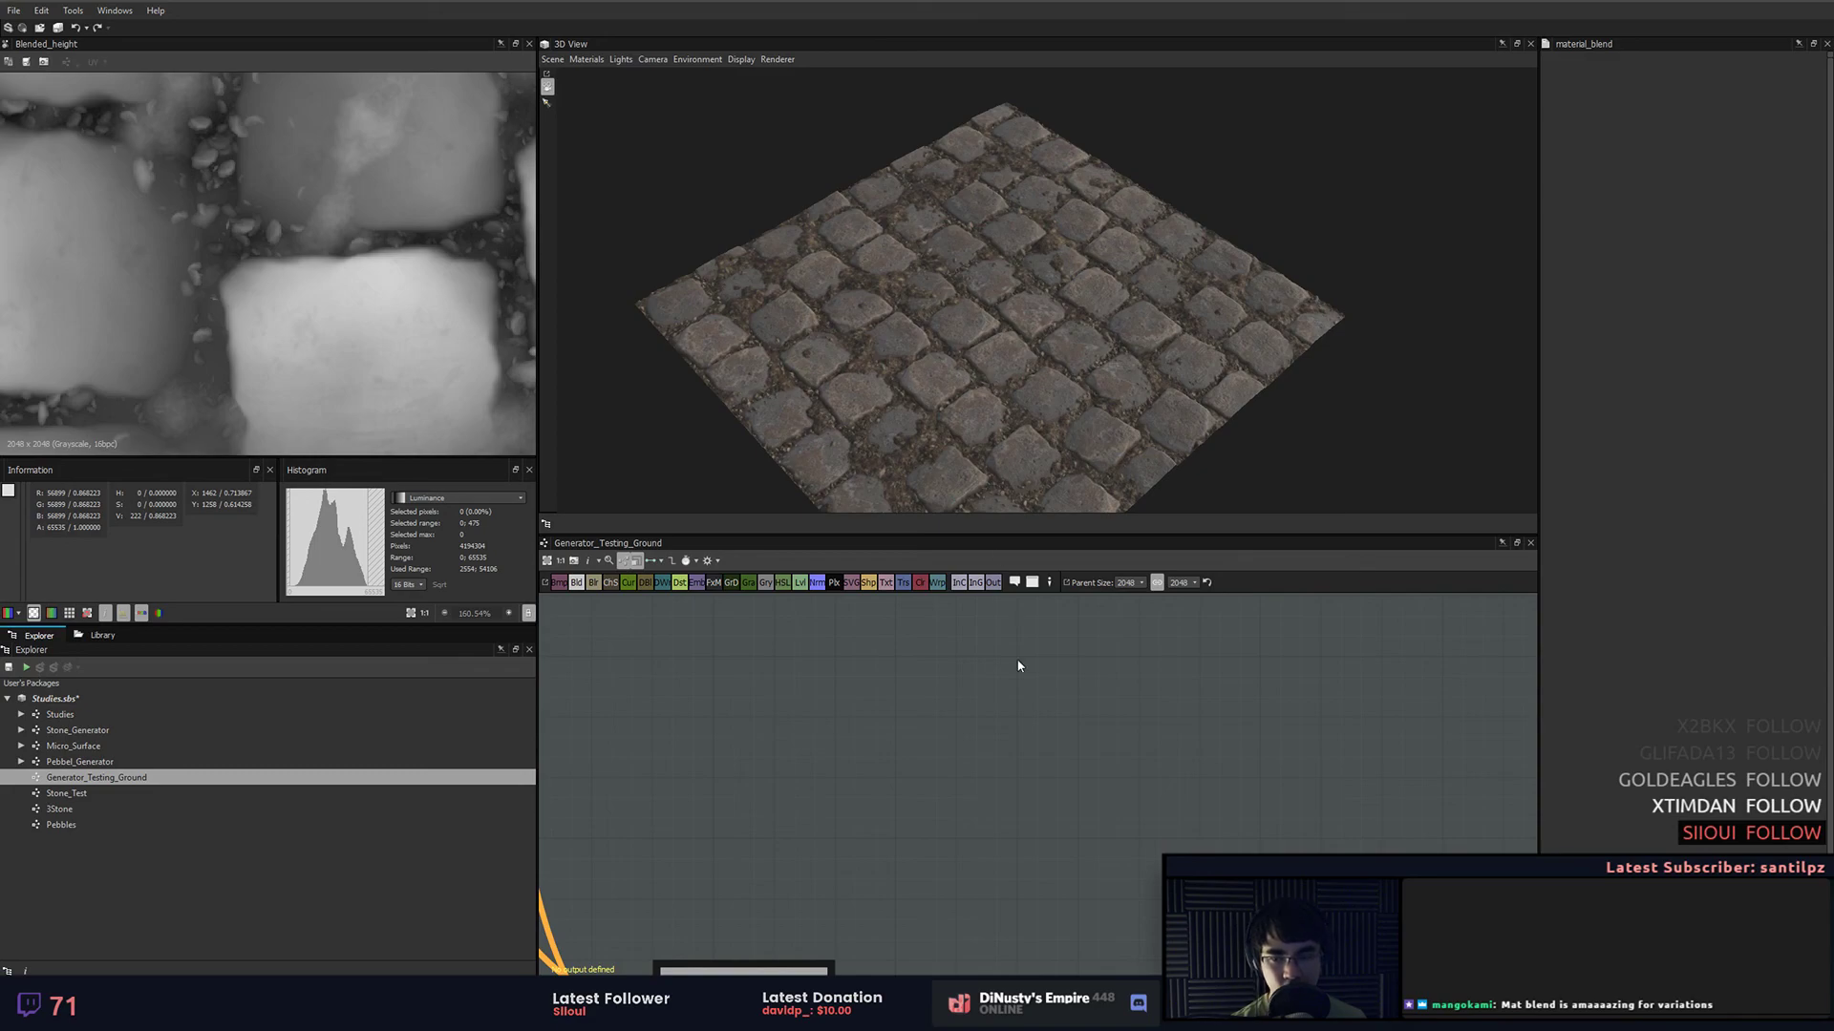
{"action": "scroll", "coordinate": [1068, 781], "scroll_direction": "down", "scroll_amount": 6}
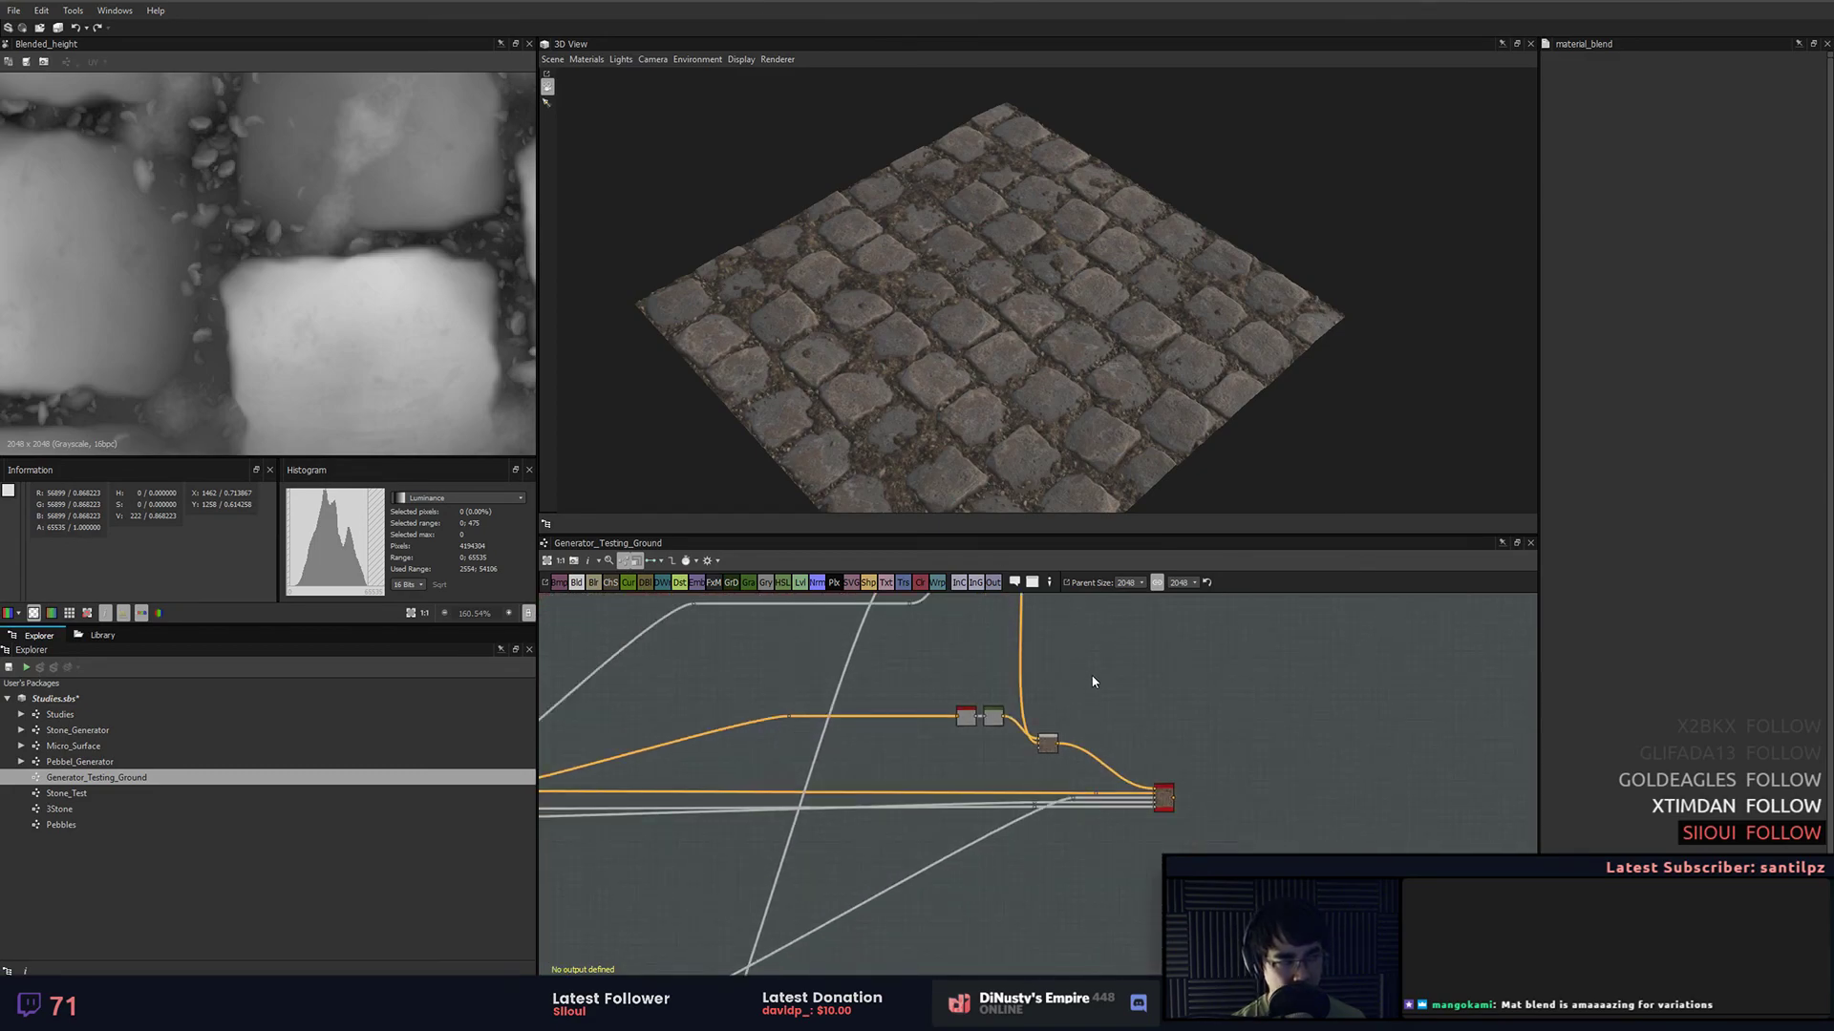